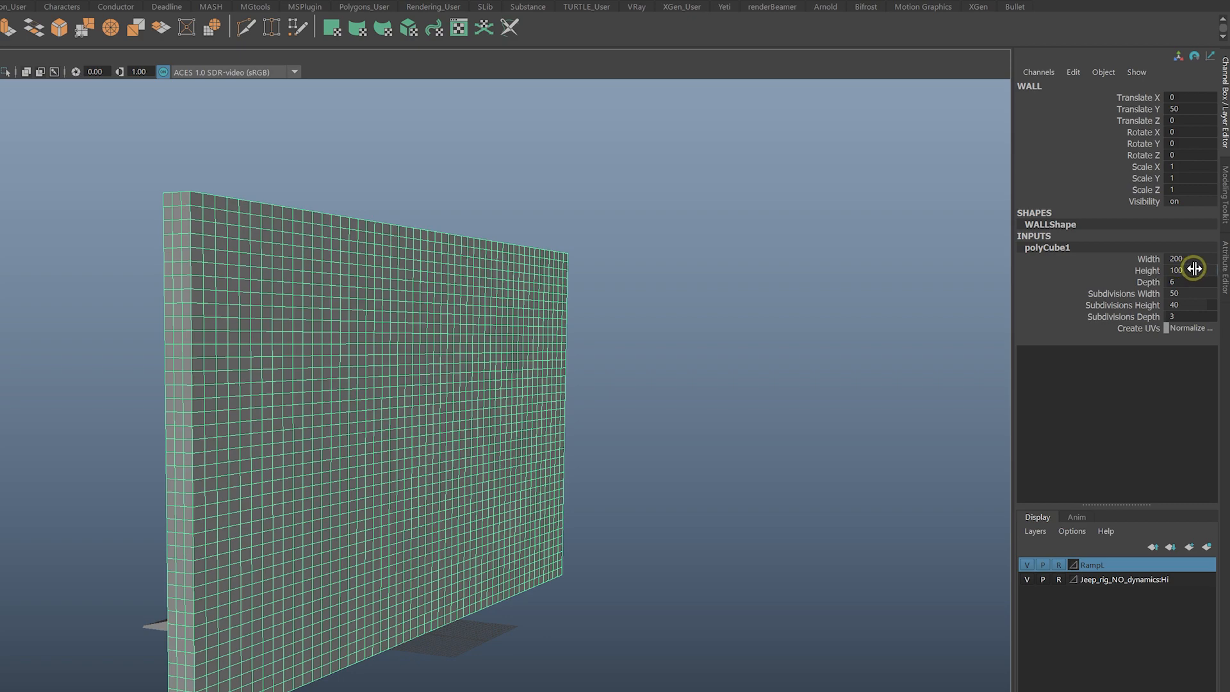
- Deselect the wall, play the Jeep animation viewed from beside the ramp and wall, and return to frame 1
{"action": "left_click_drag", "start_coordinate": [635, 449], "coordinate": [571, 483], "text": "alt"}
{"action": "left_click_drag", "start_coordinate": [441, 623], "coordinate": [564, 565], "text": "alt"}
{"action": "right_click_drag", "start_coordinate": [417, 580], "coordinate": [470, 591], "text": "alt"}
{"action": "left_click", "coordinate": [291, 554]}
{"action": "left_click_drag", "start_coordinate": [359, 580], "coordinate": [376, 522], "text": "alt"}
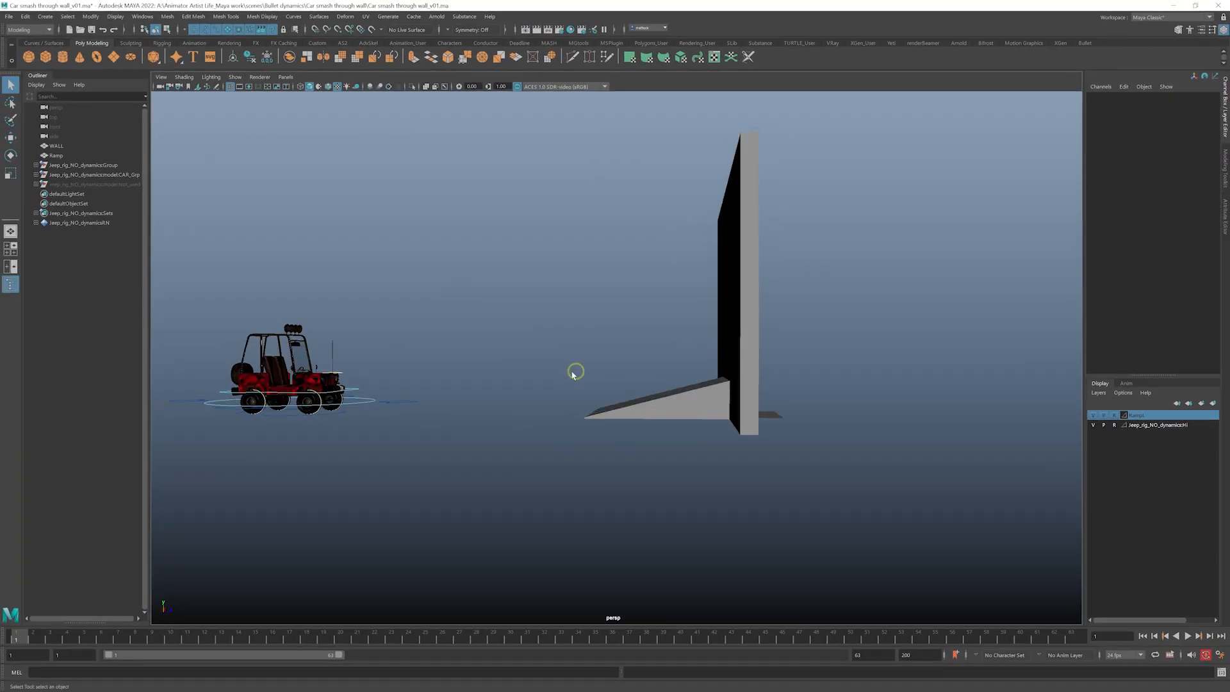
{"action": "left_click_drag", "start_coordinate": [530, 389], "coordinate": [581, 410], "text": "alt"}
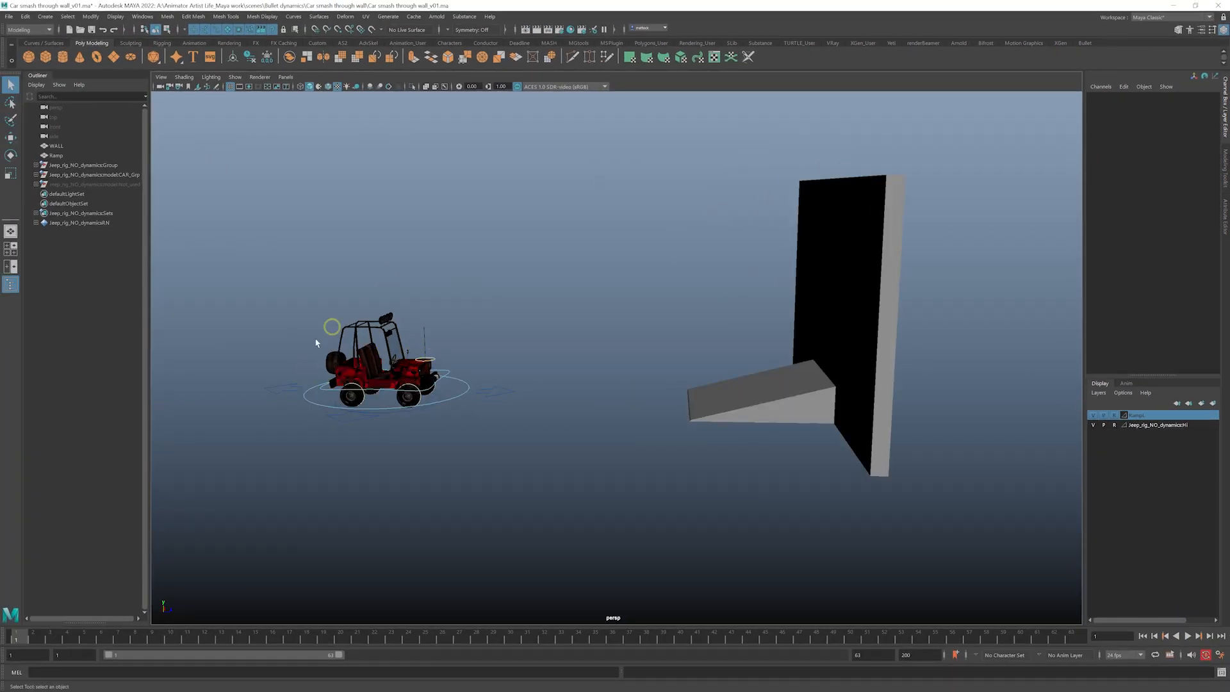
{"action": "key", "text": "alt+v"}
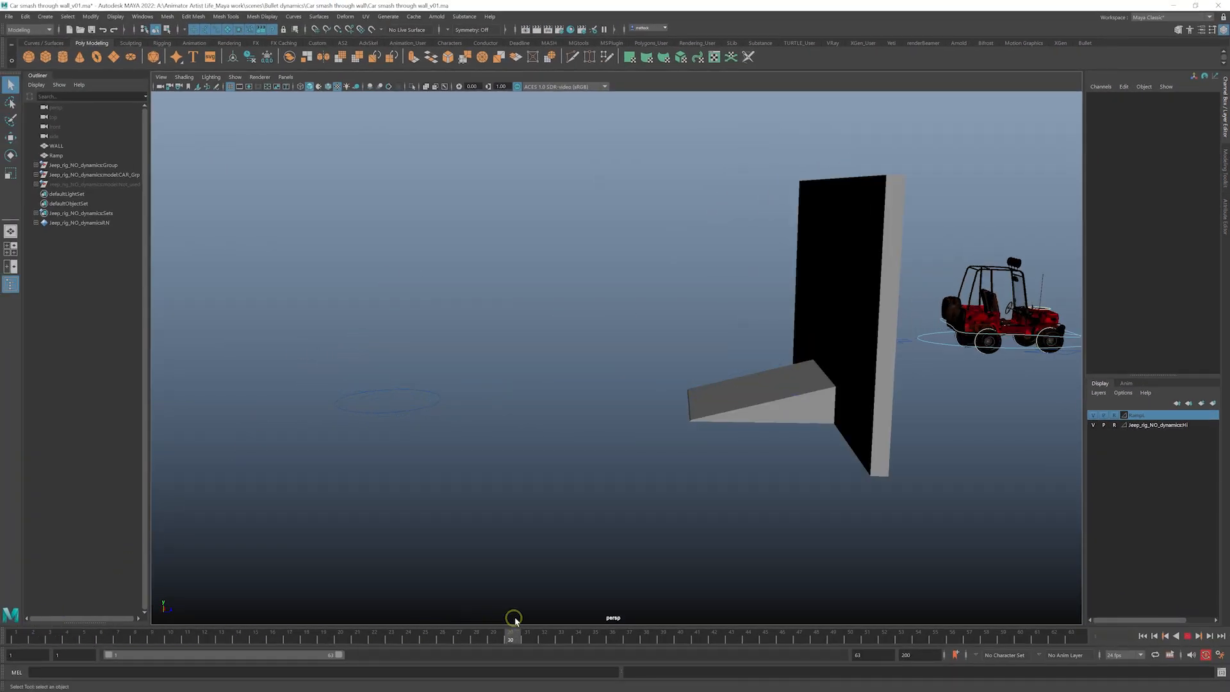
{"action": "key", "text": "alt+v"}
{"action": "left_click_drag", "start_coordinate": [760, 445], "coordinate": [705, 439], "text": "alt"}
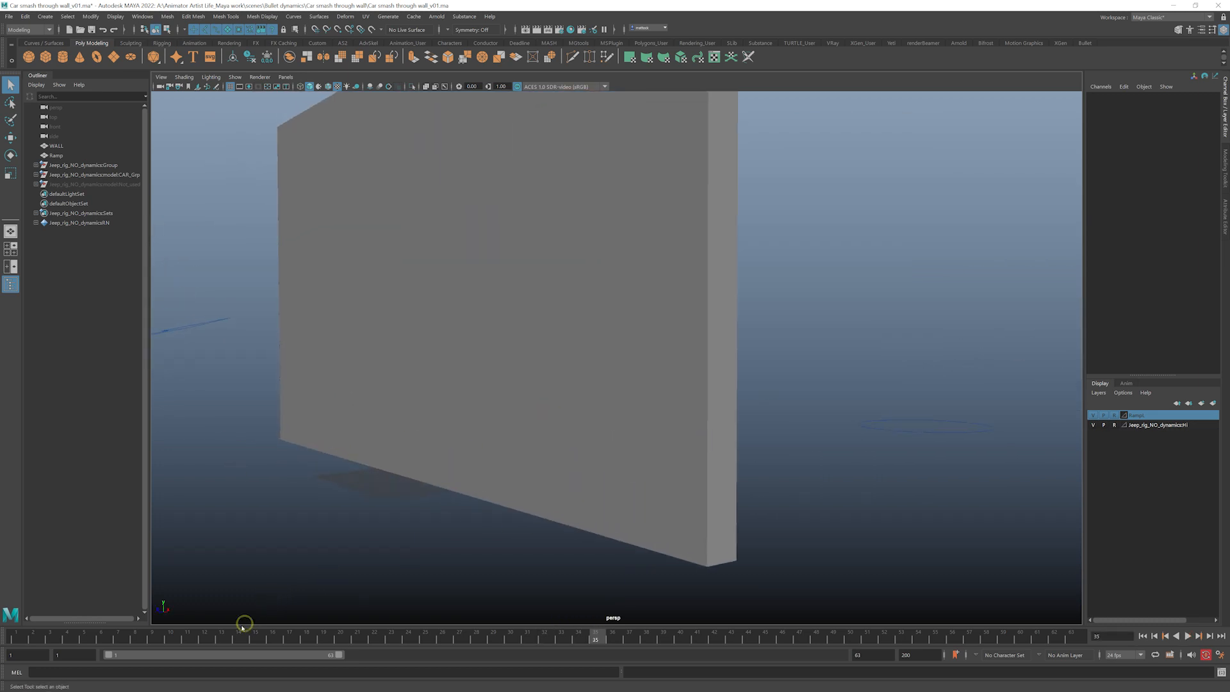
{"action": "left_click_drag", "start_coordinate": [36, 638], "coordinate": [15, 639]}
- Play the animation from a close view facing the wall to see where the Jeep passes through it
{"action": "left_click_drag", "start_coordinate": [589, 469], "coordinate": [770, 449], "text": "alt"}
{"action": "middle_click_drag", "start_coordinate": [686, 405], "coordinate": [616, 499], "text": "alt"}
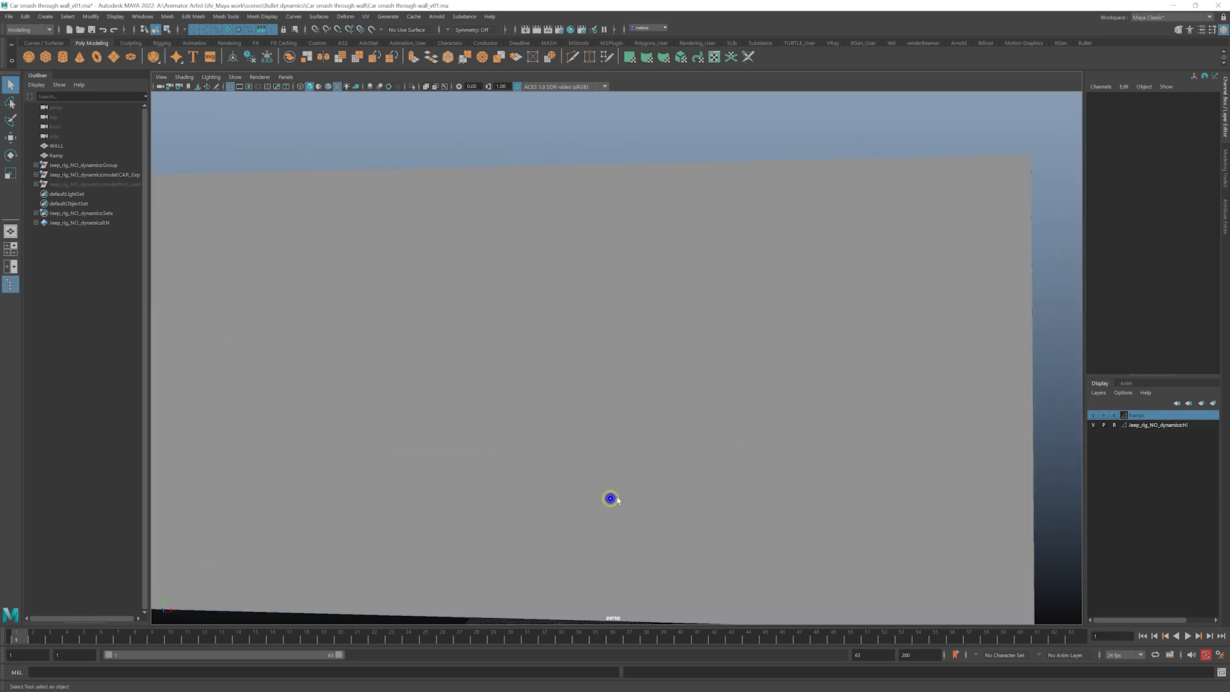
{"action": "left_click_drag", "start_coordinate": [618, 501], "coordinate": [590, 495], "text": "alt"}
{"action": "middle_click_drag", "start_coordinate": [591, 495], "coordinate": [413, 522], "text": "alt"}
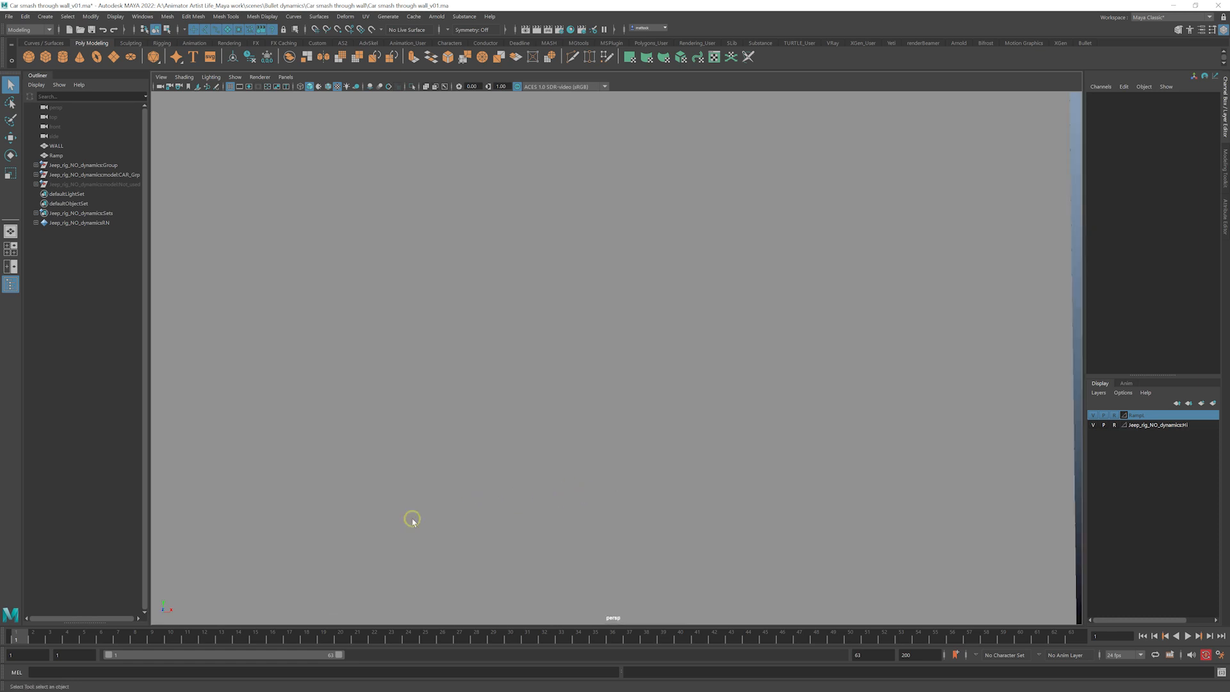
{"action": "key", "text": "alt+v"}
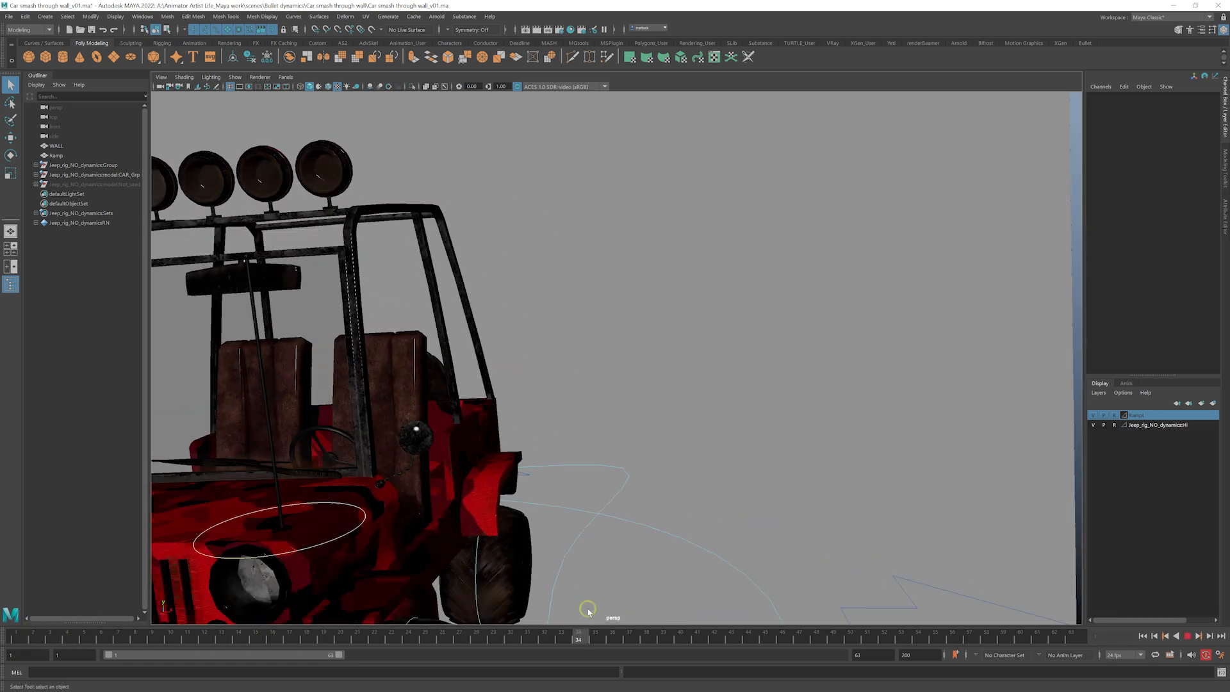
{"action": "key", "text": "alt+v"}
- Rewind and replay the animation with the whole wall framed from the front, and stop it near the end
{"action": "right_click_drag", "start_coordinate": [840, 514], "coordinate": [605, 435], "text": "alt"}
{"action": "left_click_drag", "start_coordinate": [456, 639], "coordinate": [153, 640]}
{"action": "right_click_drag", "start_coordinate": [585, 469], "coordinate": [687, 467], "text": "alt"}
{"action": "left_click_drag", "start_coordinate": [687, 467], "coordinate": [711, 465], "text": "alt"}
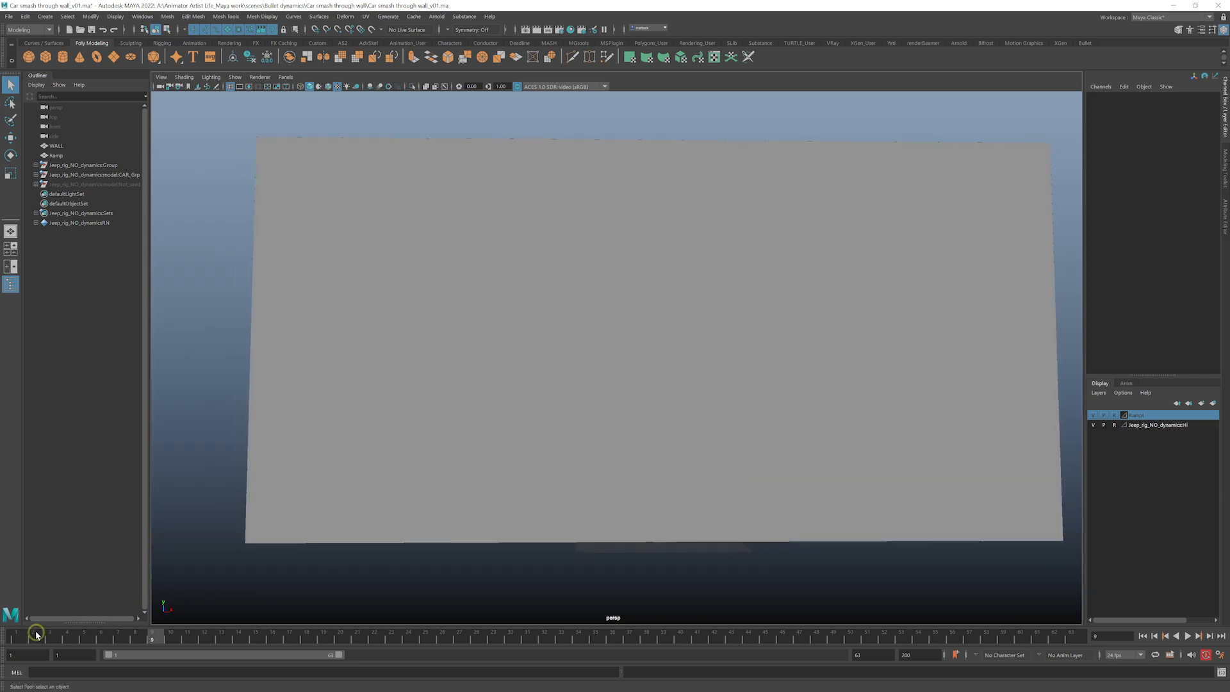
{"action": "key", "text": "alt+v"}
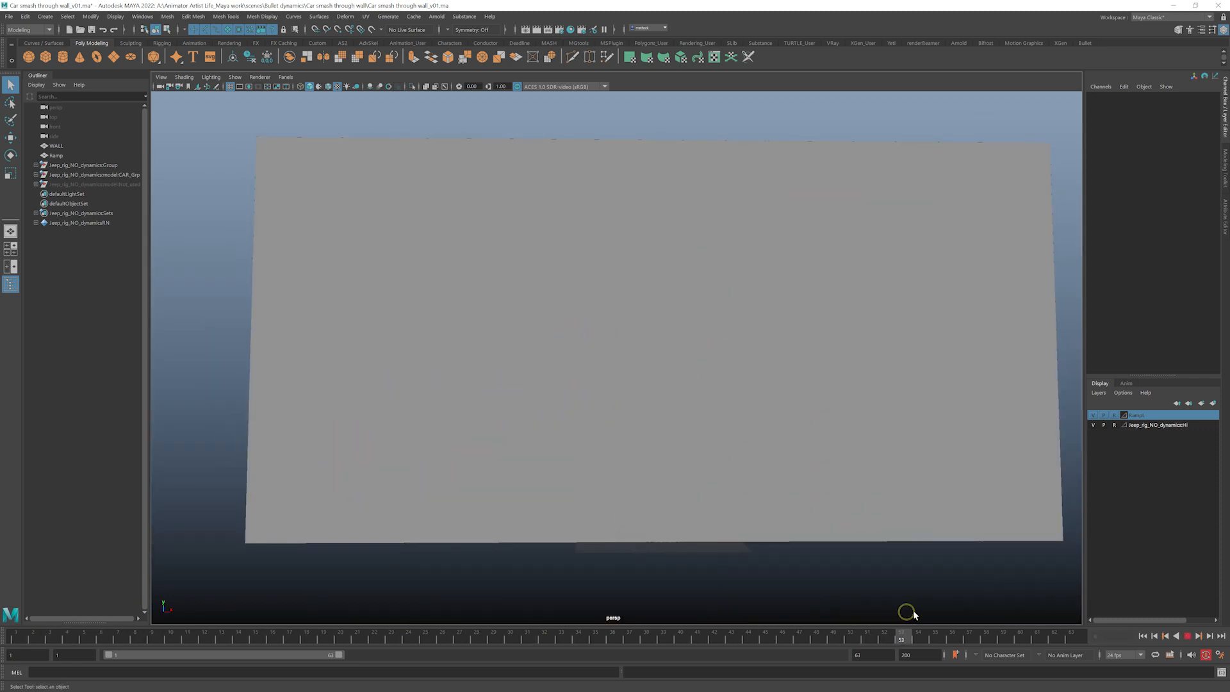
{"action": "key", "text": "alt+v"}
{"action": "right_click_drag", "start_coordinate": [914, 614], "coordinate": [654, 398], "text": "alt"}
{"action": "left_click_drag", "start_coordinate": [653, 398], "coordinate": [975, 375], "text": "alt"}
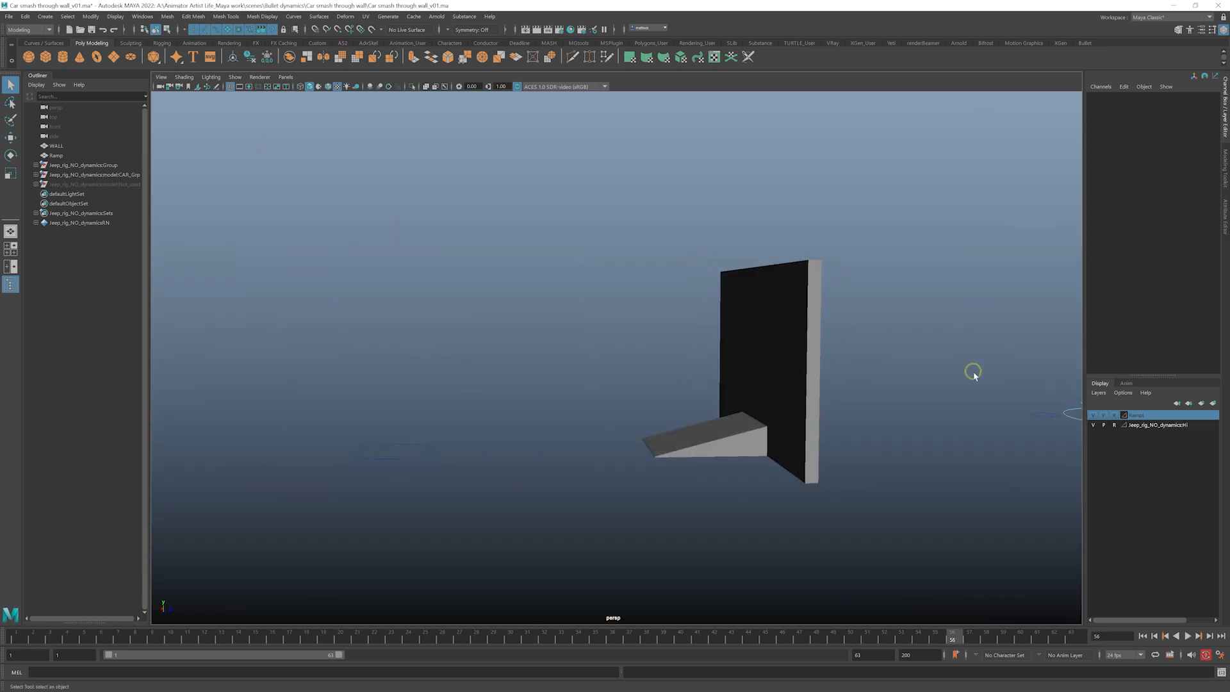
- Examine the wall, ramp and Jeep path from several angles around the wall
{"action": "left_click_drag", "start_coordinate": [856, 362], "coordinate": [989, 383], "text": "alt"}
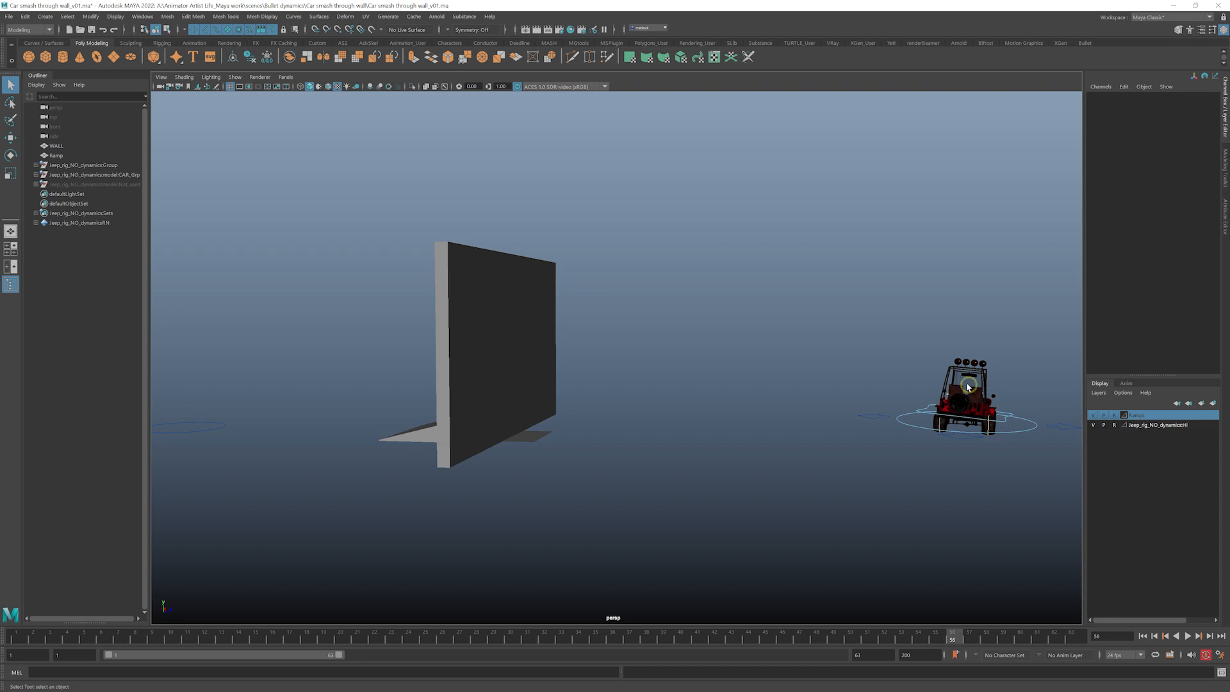
{"action": "left_click_drag", "start_coordinate": [967, 386], "coordinate": [786, 378], "text": "alt"}
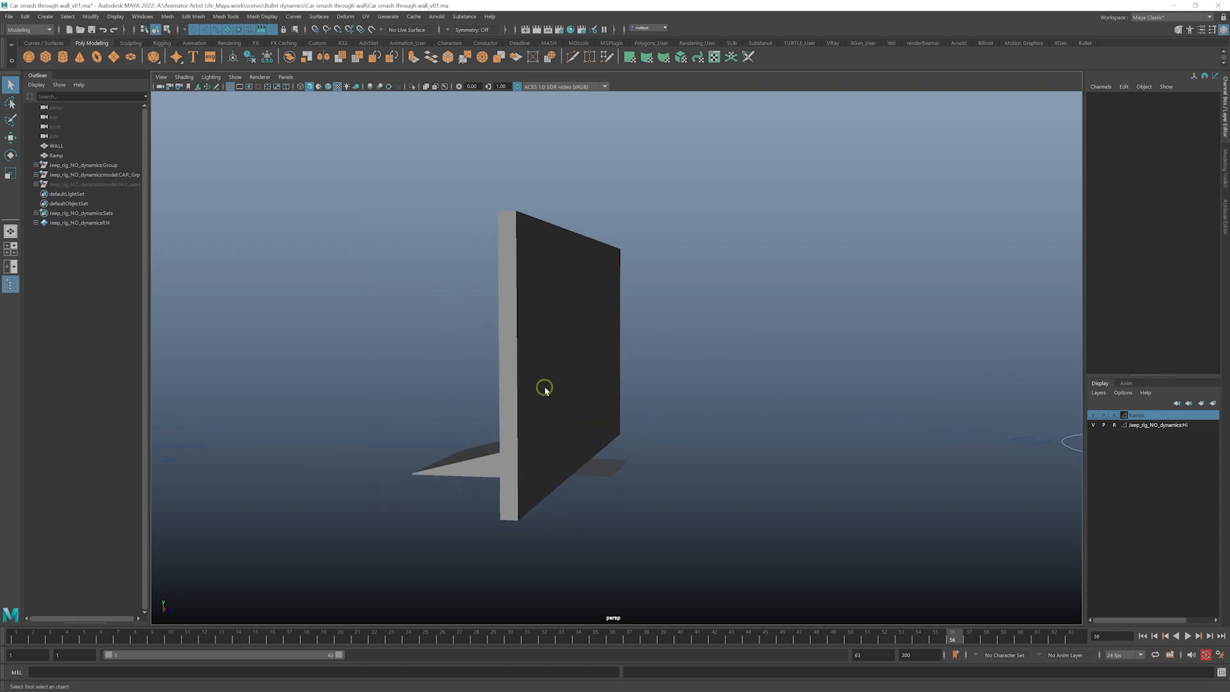
{"action": "left_click_drag", "start_coordinate": [517, 393], "coordinate": [472, 387], "text": "alt"}
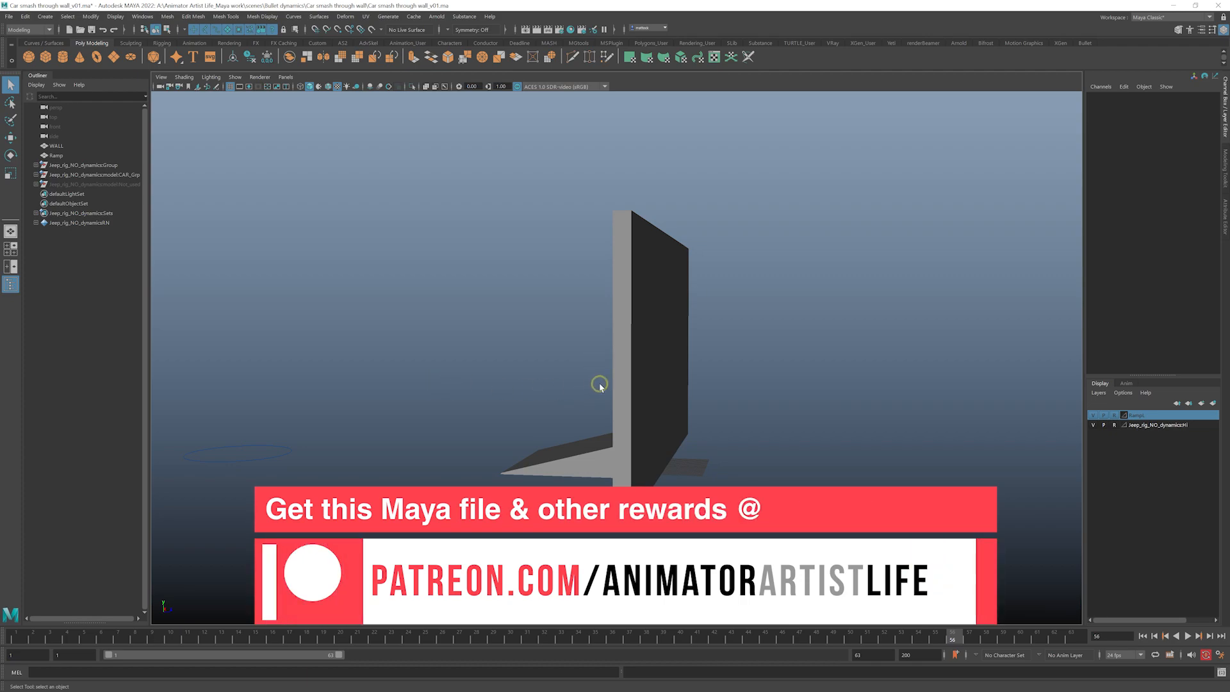
{"action": "left_click_drag", "start_coordinate": [653, 393], "coordinate": [588, 431], "text": "alt"}
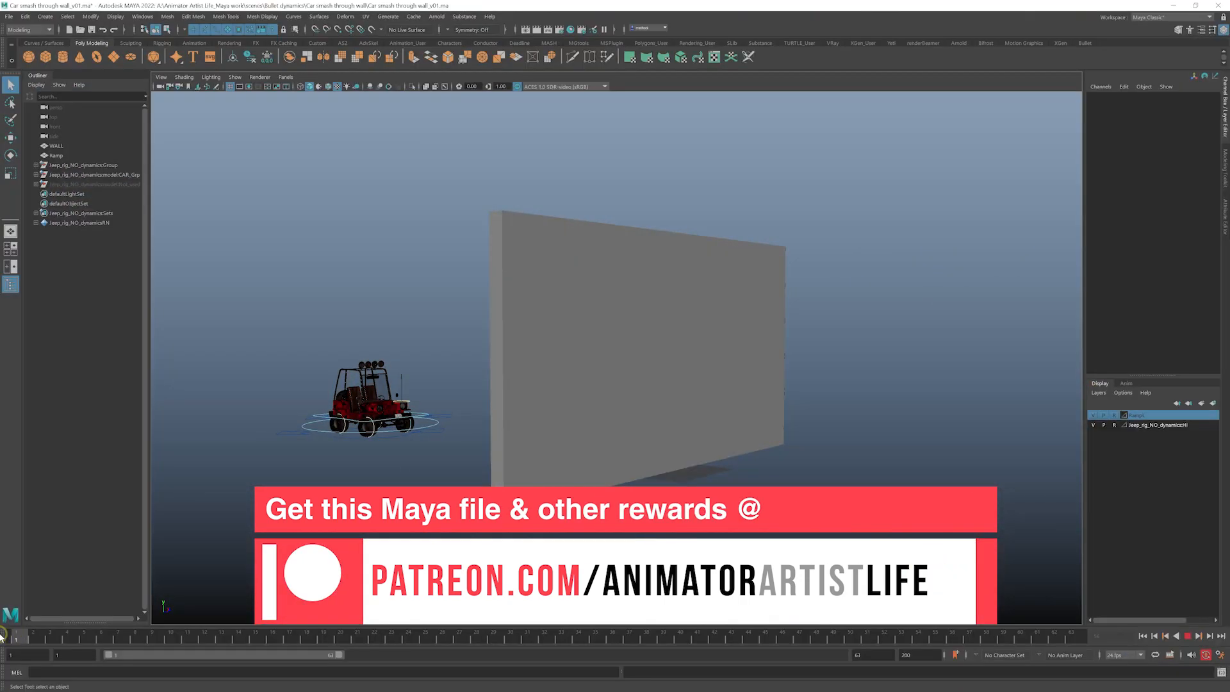
{"action": "scroll", "coordinate": [589, 359], "scroll_direction": "up", "scroll_amount": 4}
{"action": "left_click_drag", "start_coordinate": [599, 338], "coordinate": [651, 313], "text": "alt"}
{"action": "scroll", "coordinate": [651, 314], "scroll_direction": "down", "scroll_amount": 3}
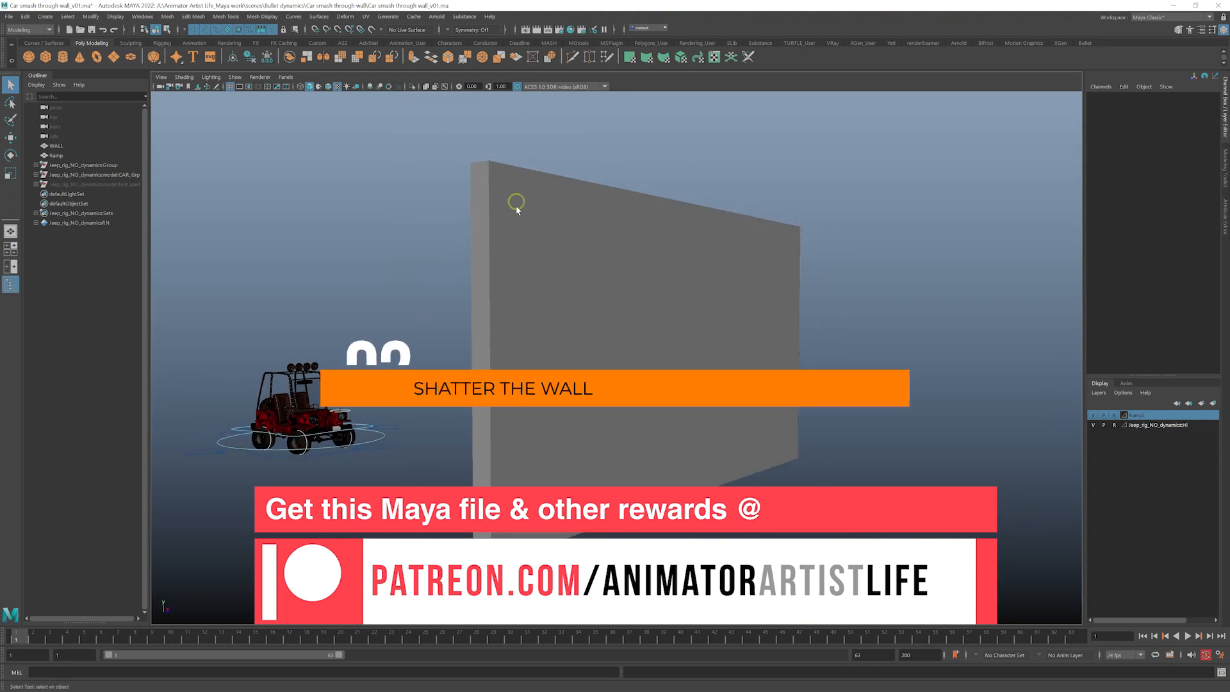
- Select the WALL mesh and switch to the FX command set
{"action": "left_click_drag", "start_coordinate": [502, 195], "coordinate": [714, 251], "text": "alt"}
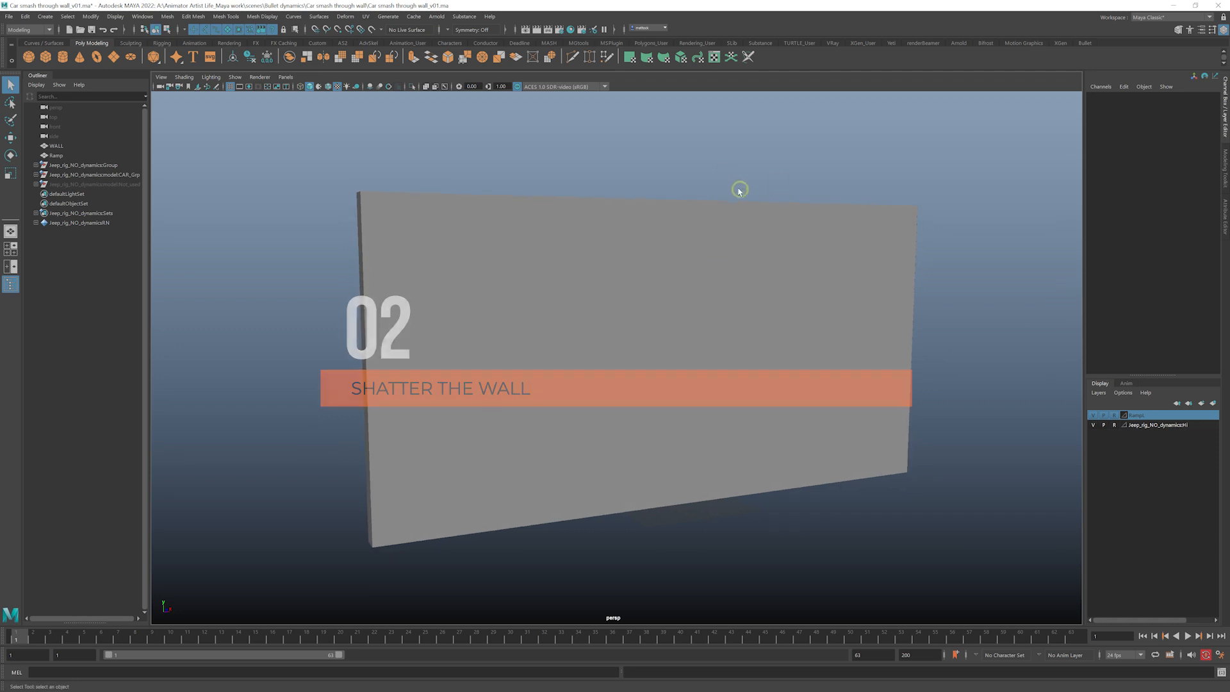
{"action": "left_click_drag", "start_coordinate": [659, 179], "coordinate": [634, 237]}
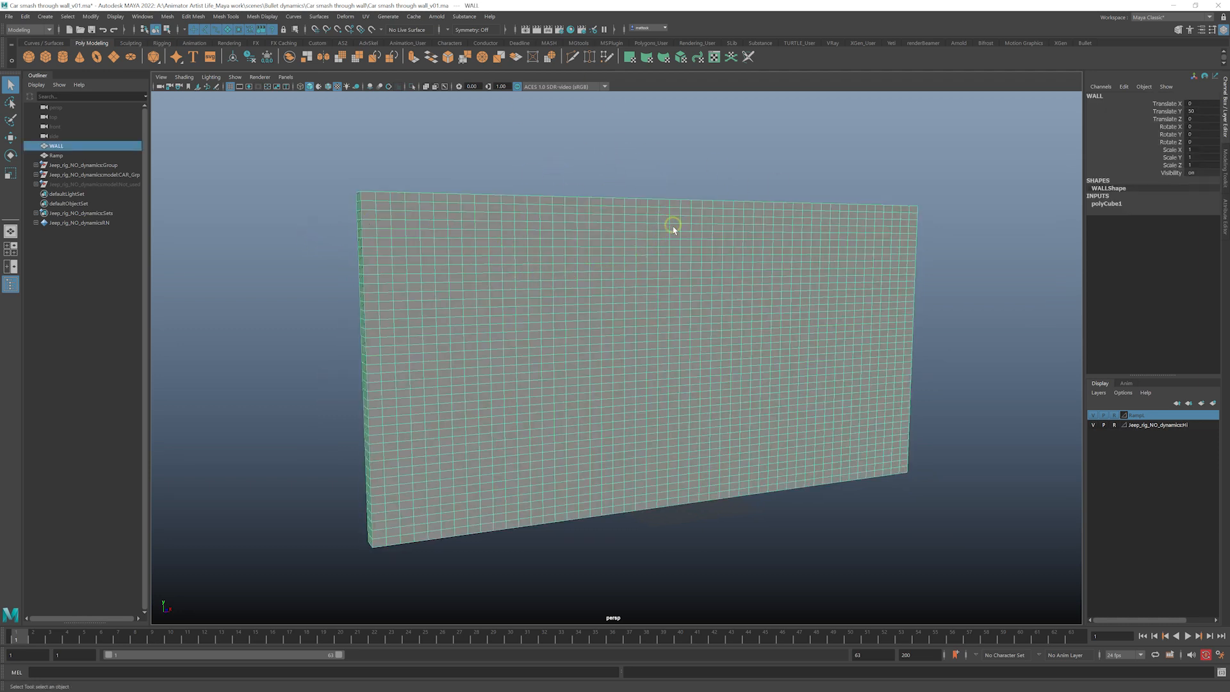
{"action": "left_click_drag", "start_coordinate": [637, 272], "coordinate": [498, 253], "text": "alt"}
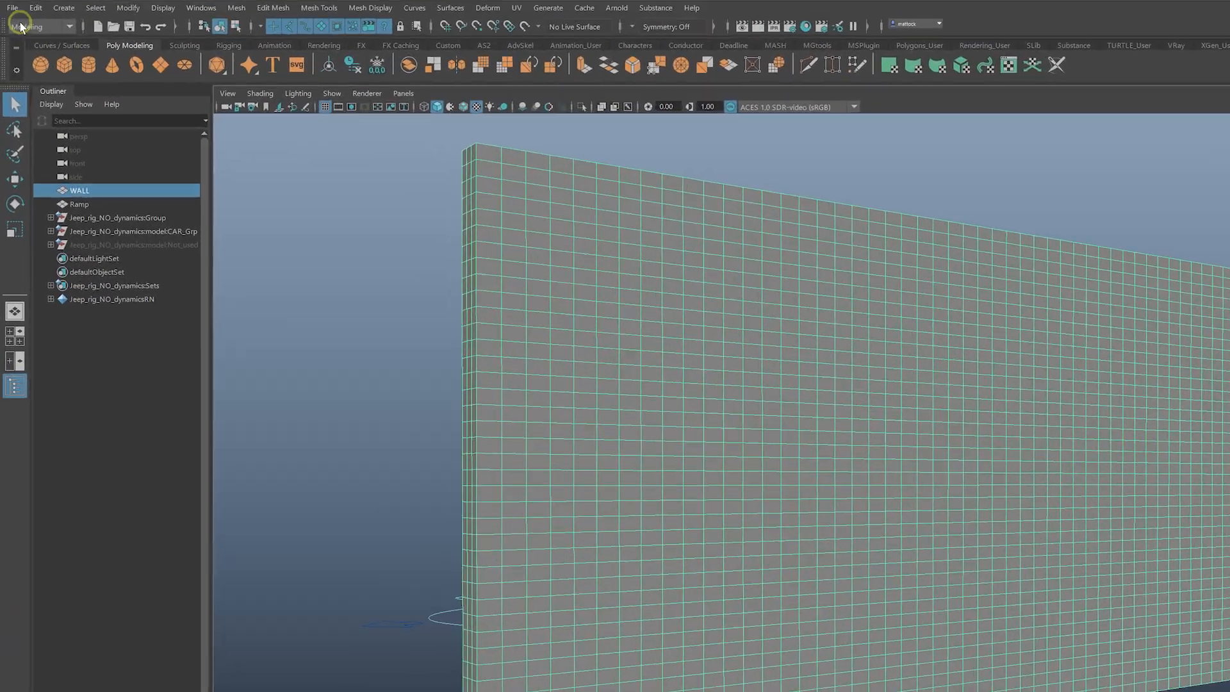
{"action": "left_click", "coordinate": [21, 27]}
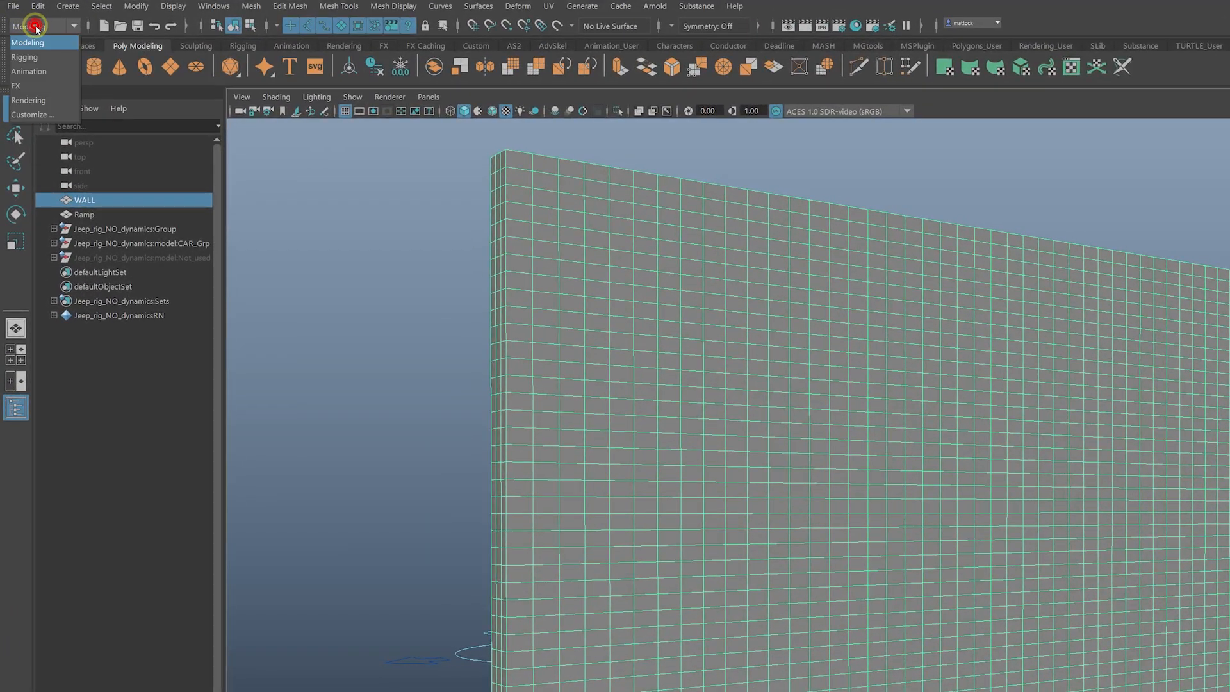
{"action": "left_click", "coordinate": [33, 77]}
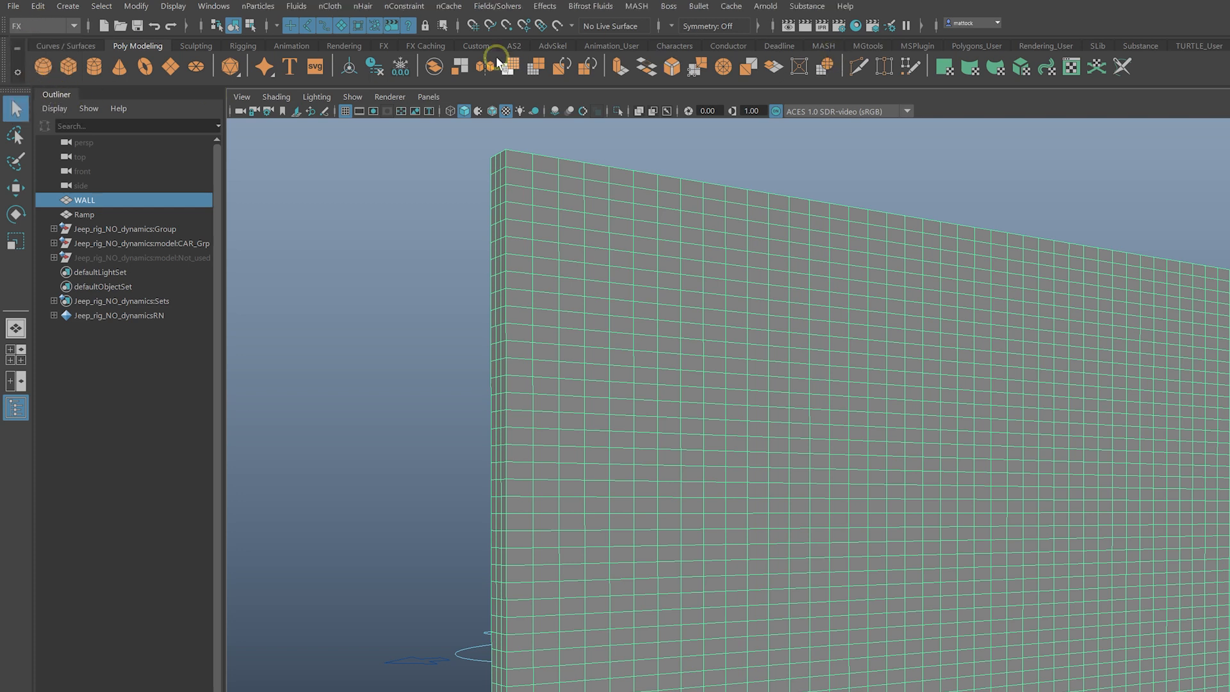
- Open the Shatter effect's options for the wall and reset them to their default settings
{"action": "left_click", "coordinate": [544, 7]}
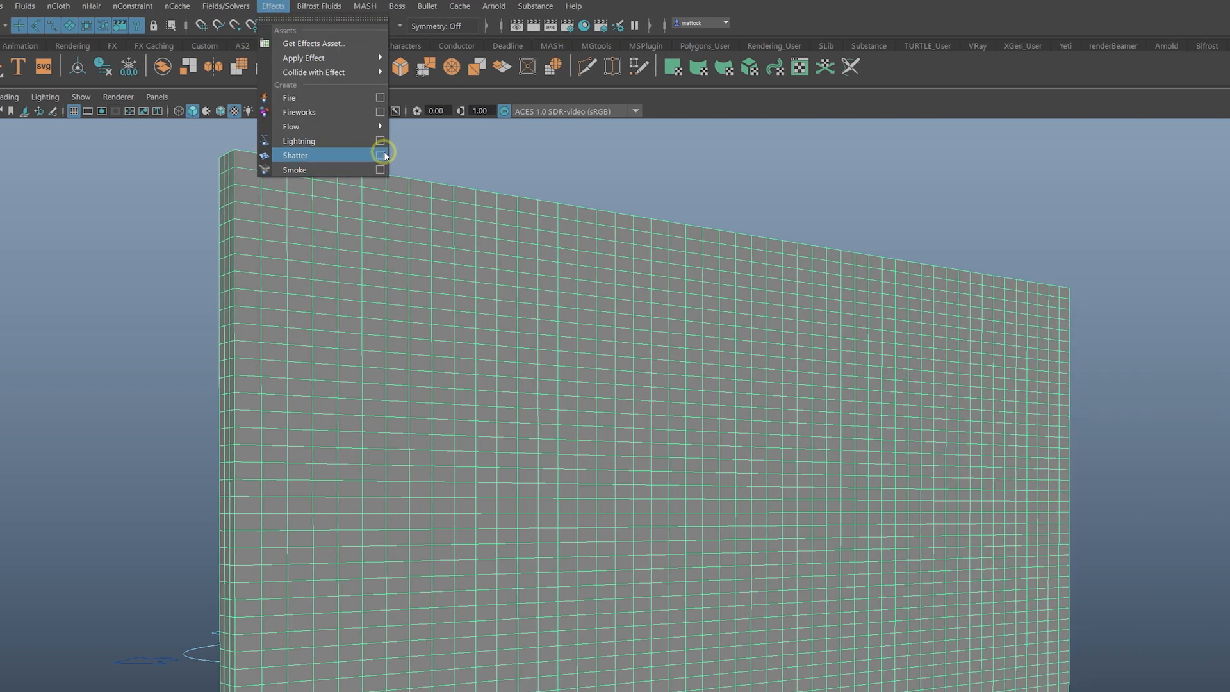
{"action": "left_click", "coordinate": [652, 155]}
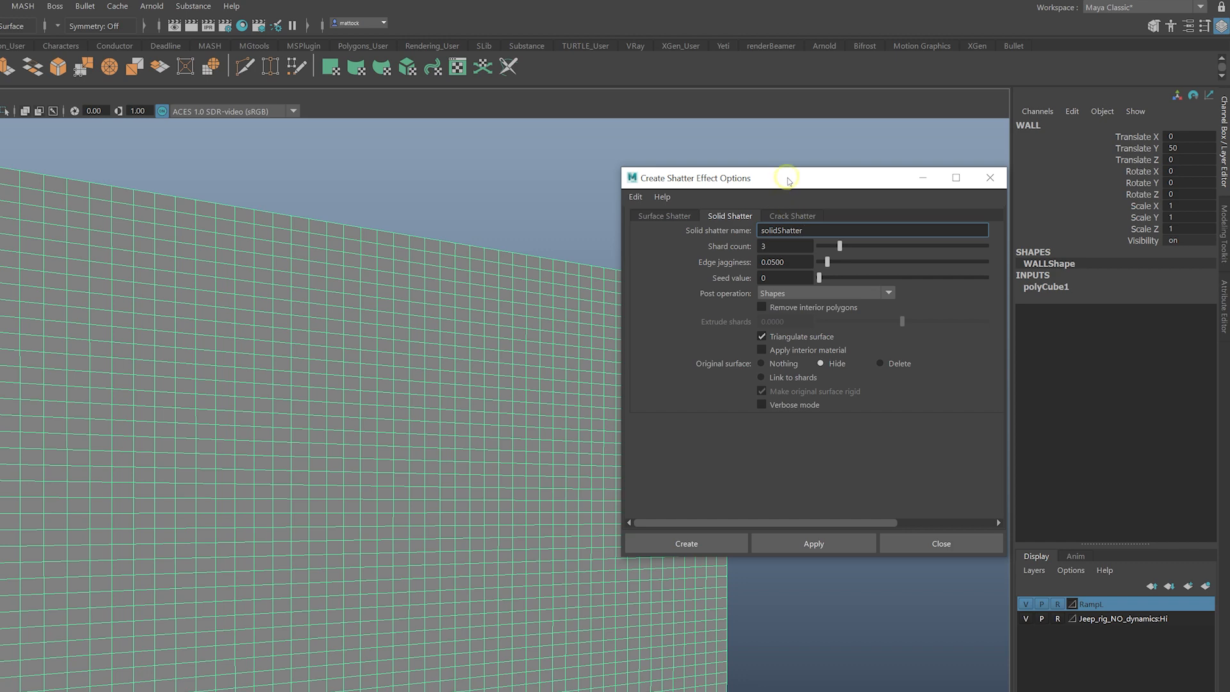
{"action": "left_click", "coordinate": [612, 197]}
{"action": "left_click", "coordinate": [633, 241]}
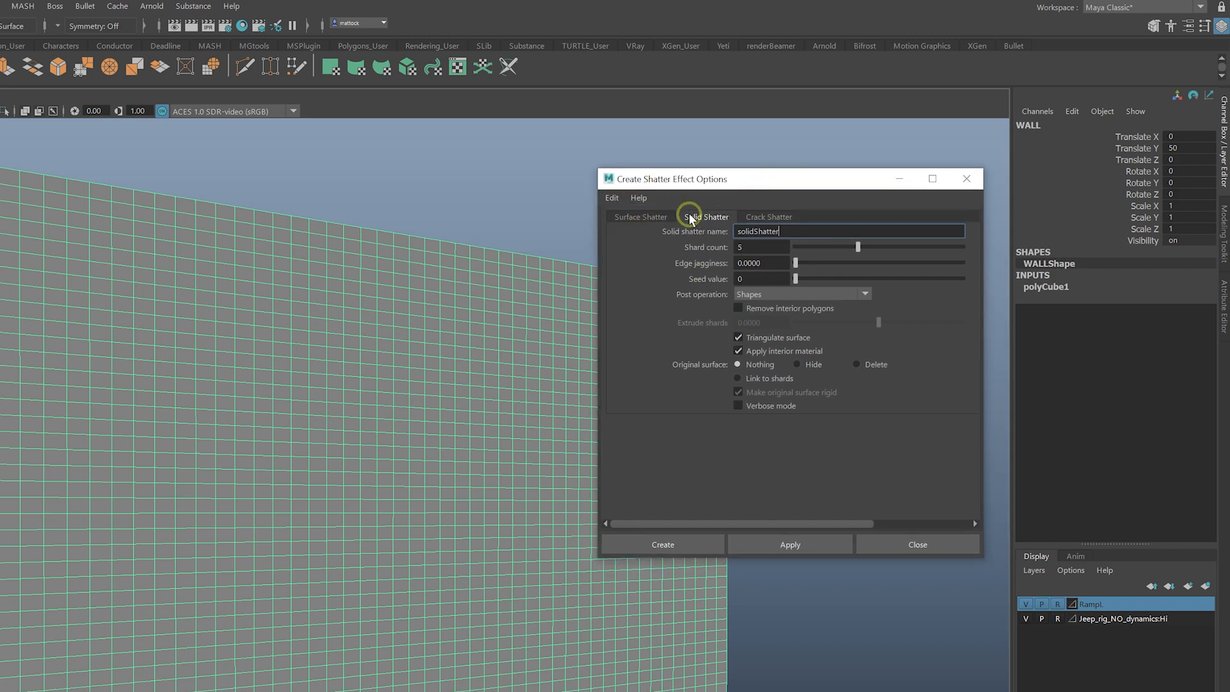
- Move the animation to frame 23 and examine from the front where the Jeep breaks through the wall
{"action": "left_click_drag", "start_coordinate": [417, 412], "coordinate": [338, 414], "text": "alt"}
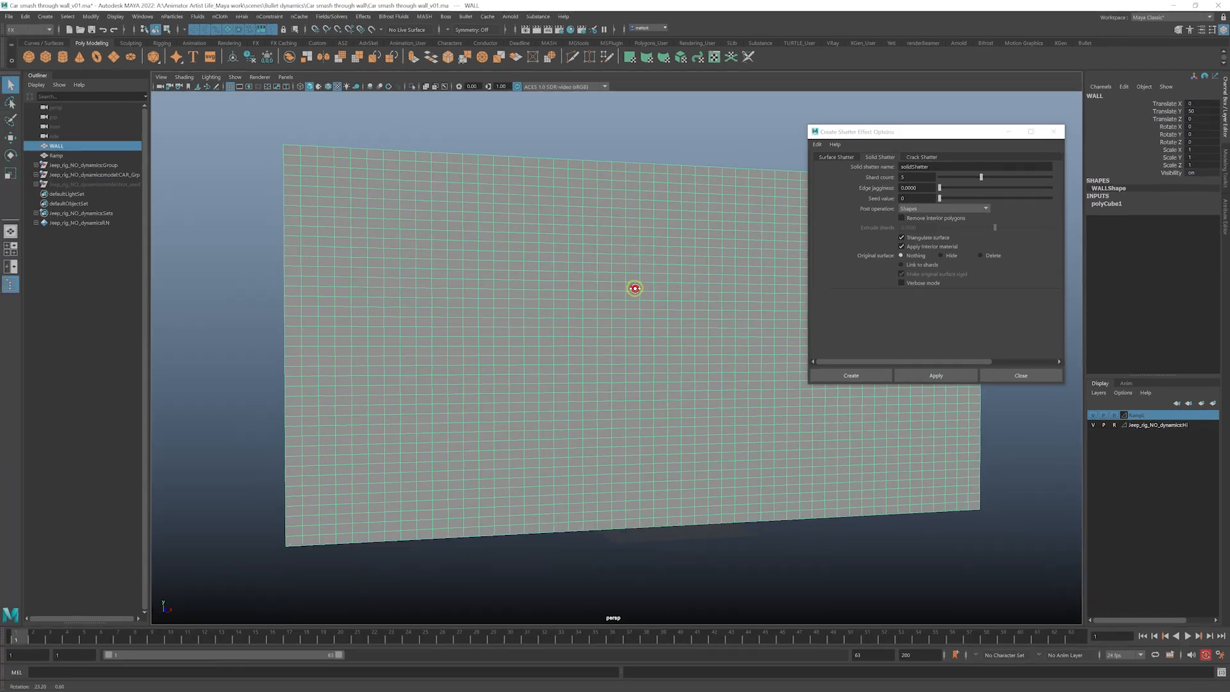
{"action": "left_click_drag", "start_coordinate": [635, 288], "coordinate": [593, 294], "text": "alt"}
{"action": "right_click_drag", "start_coordinate": [673, 272], "coordinate": [570, 336], "text": "alt"}
{"action": "left_click_drag", "start_coordinate": [28, 639], "coordinate": [396, 624]}
{"action": "right_click_drag", "start_coordinate": [458, 513], "coordinate": [541, 470], "text": "alt"}
{"action": "left_click_drag", "start_coordinate": [541, 470], "coordinate": [517, 482], "text": "alt"}
{"action": "middle_click_drag", "start_coordinate": [518, 482], "coordinate": [515, 505], "text": "alt"}
{"action": "left_click_drag", "start_coordinate": [515, 504], "coordinate": [489, 494], "text": "alt"}
{"action": "middle_click_drag", "start_coordinate": [489, 494], "coordinate": [492, 488], "text": "alt"}
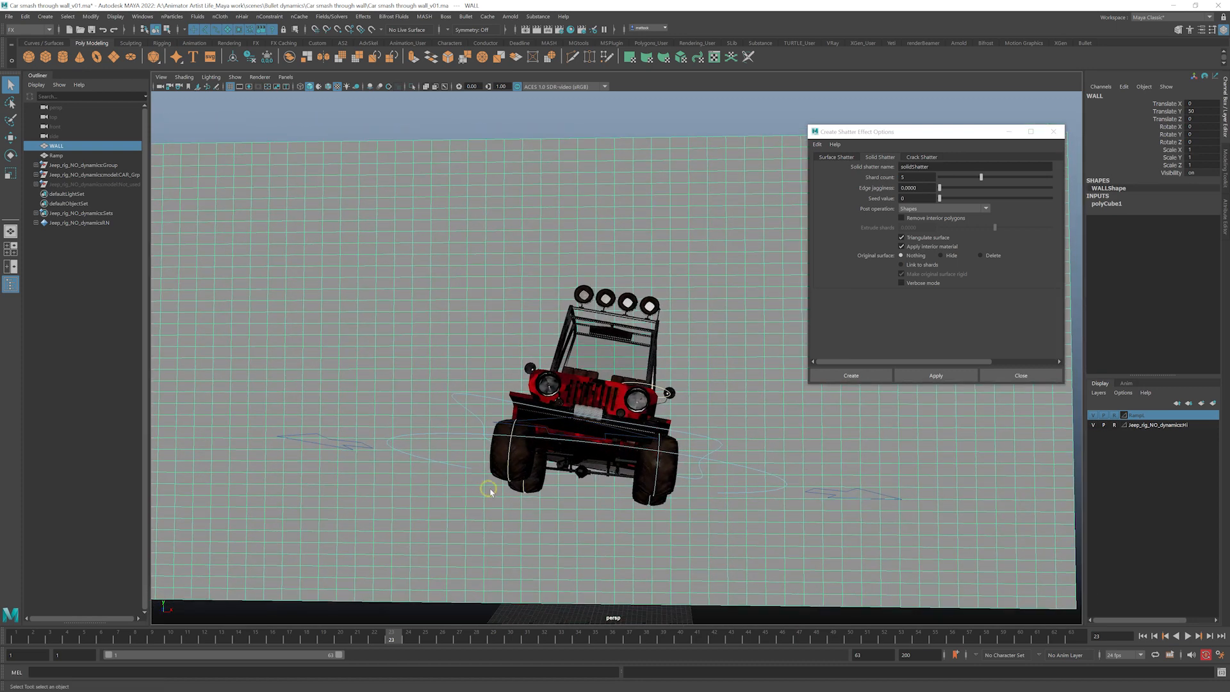
{"action": "left_click_drag", "start_coordinate": [491, 489], "coordinate": [510, 485], "text": "alt"}
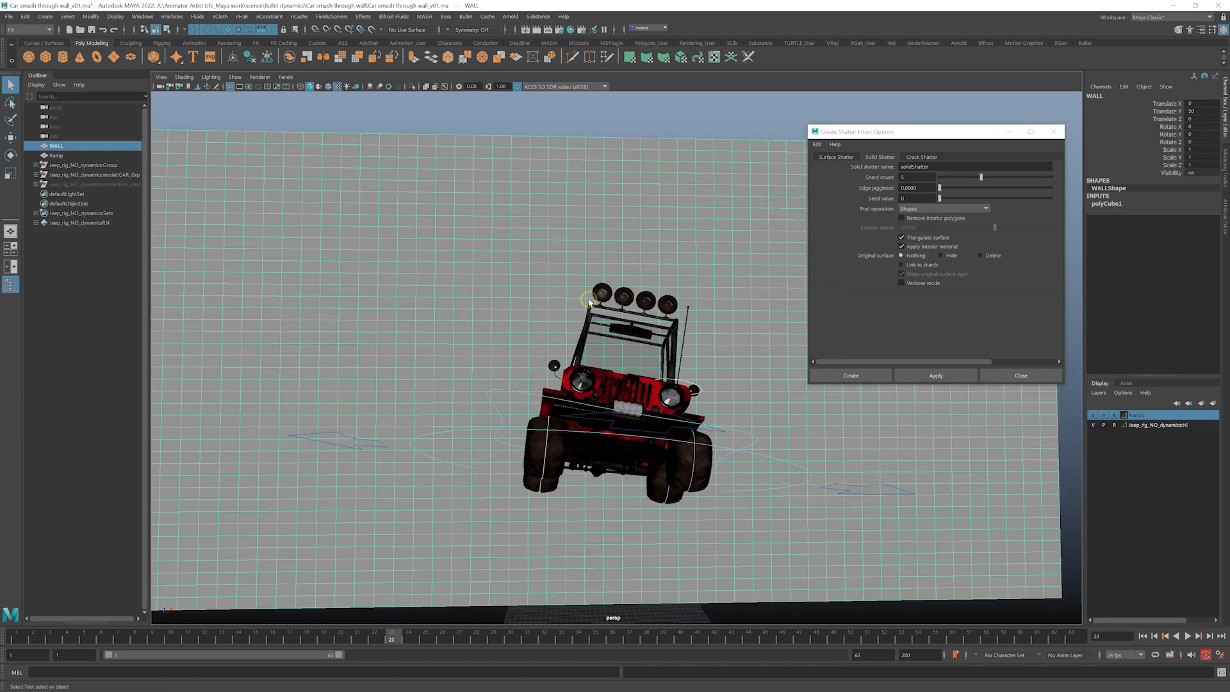
{"action": "left_click_drag", "start_coordinate": [589, 303], "coordinate": [725, 198], "text": "alt"}
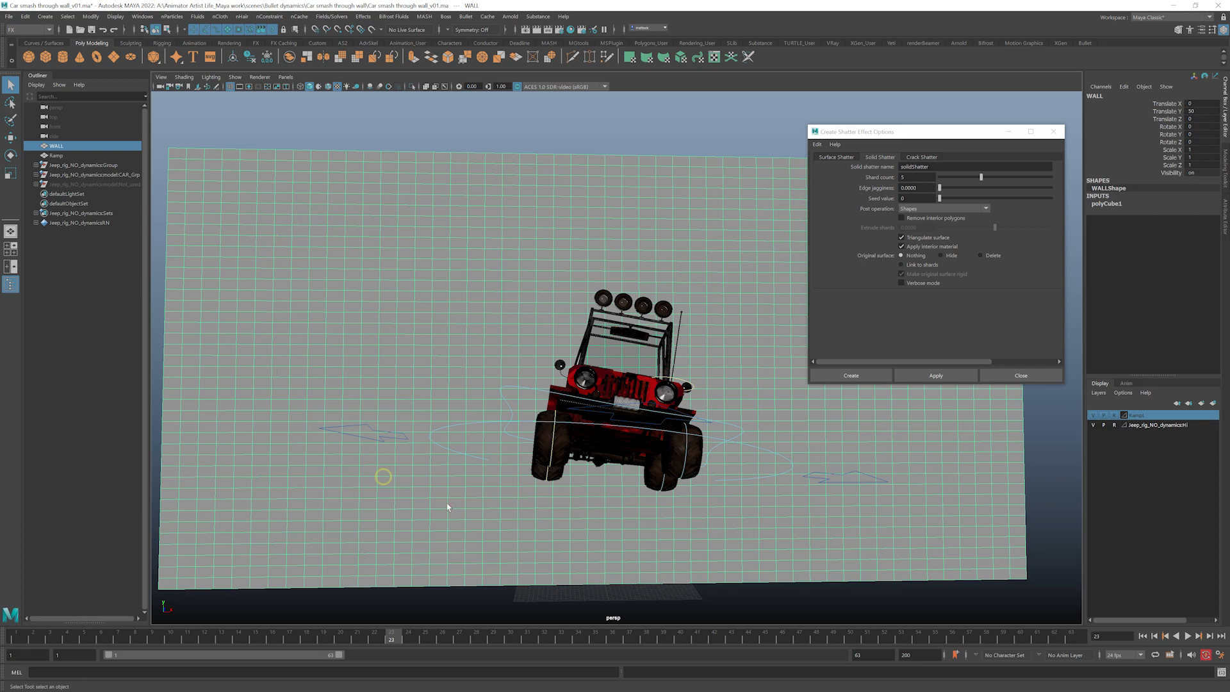
{"action": "left_click_drag", "start_coordinate": [615, 242], "coordinate": [549, 283], "text": "alt"}
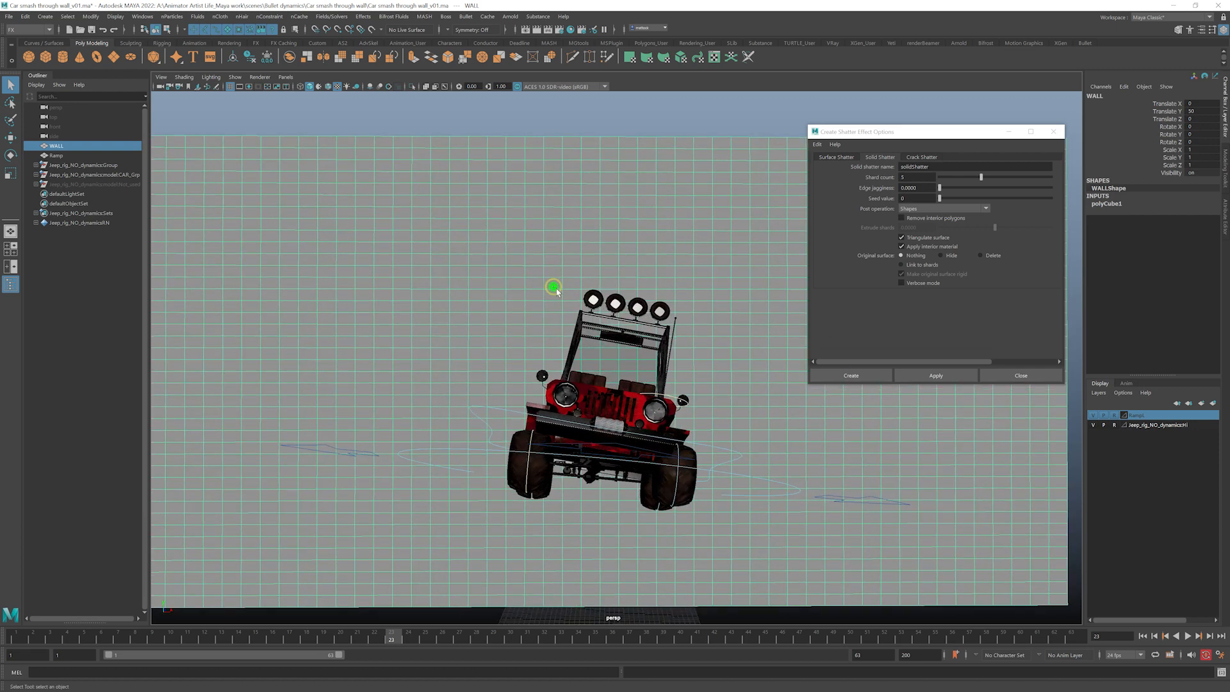
{"action": "middle_click_drag", "start_coordinate": [549, 283], "coordinate": [658, 268], "text": "alt"}
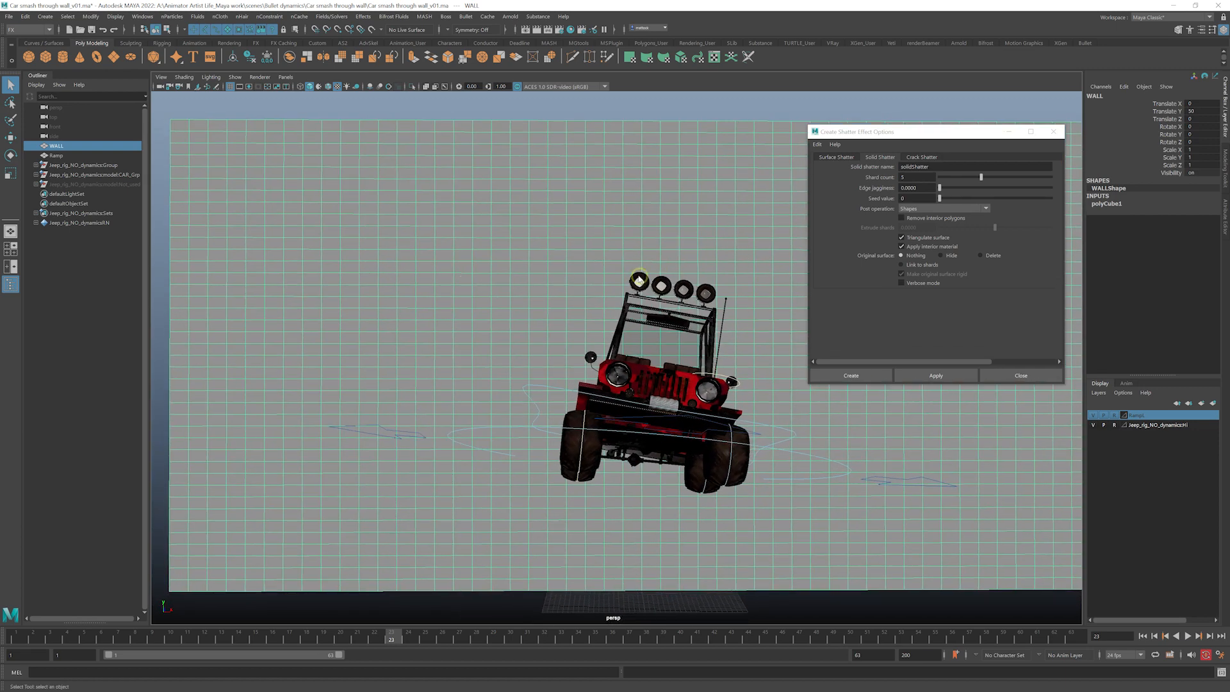
{"action": "left_click_drag", "start_coordinate": [655, 268], "coordinate": [596, 307], "text": "alt"}
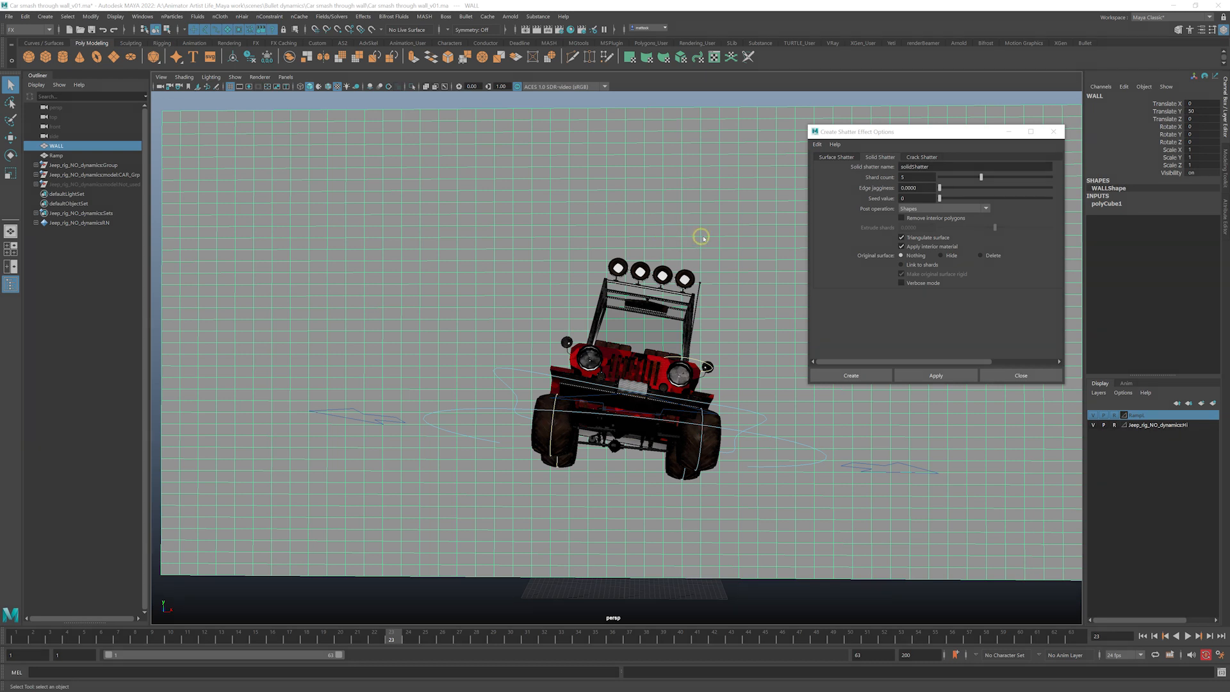
{"action": "mouse_move", "coordinate": [726, 227]}
{"action": "left_mouse_down"}
{"action": "mouse_move", "coordinate": [519, 232]}
{"action": "mouse_move", "coordinate": [387, 313]}
{"action": "mouse_move", "coordinate": [421, 510]}
{"action": "mouse_move", "coordinate": [897, 472]}
{"action": "mouse_move", "coordinate": [779, 250]}
{"action": "mouse_move", "coordinate": [660, 233]}
{"action": "left_mouse_up"}
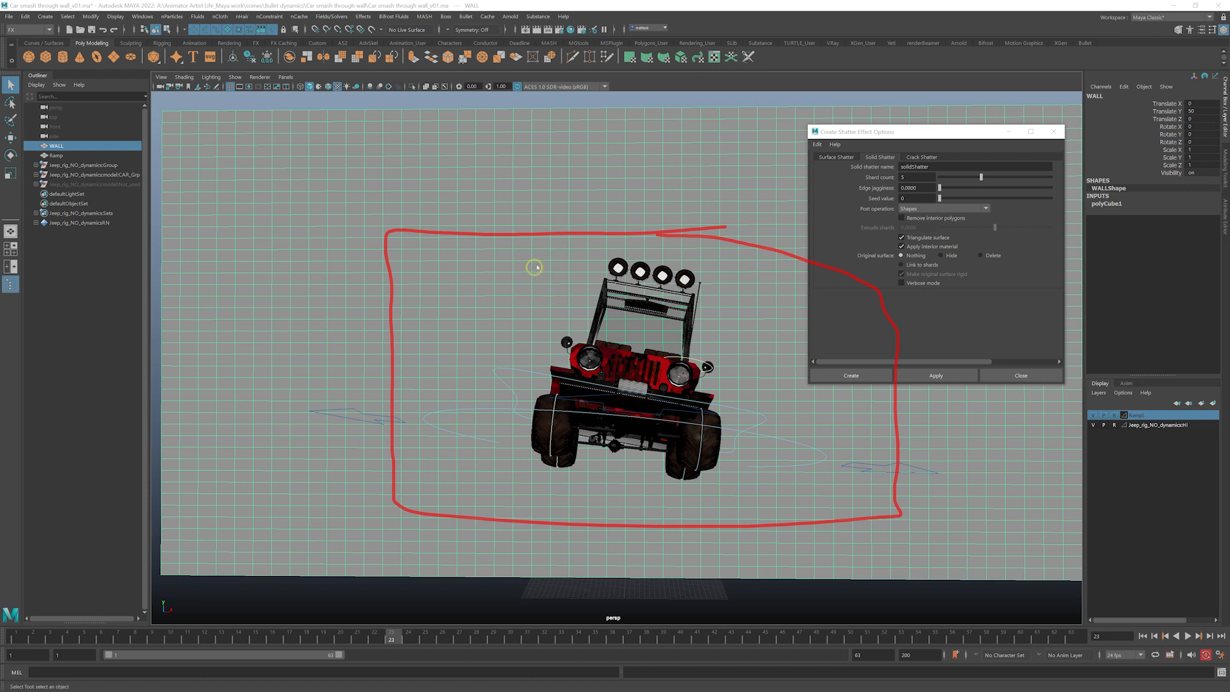
{"action": "left_click_drag", "start_coordinate": [542, 250], "coordinate": [400, 360]}
{"action": "left_click_drag", "start_coordinate": [489, 301], "coordinate": [647, 348]}
{"action": "left_click_drag", "start_coordinate": [692, 262], "coordinate": [554, 351]}
{"action": "left_click_drag", "start_coordinate": [619, 318], "coordinate": [752, 363]}
{"action": "left_click_drag", "start_coordinate": [754, 347], "coordinate": [757, 383]}
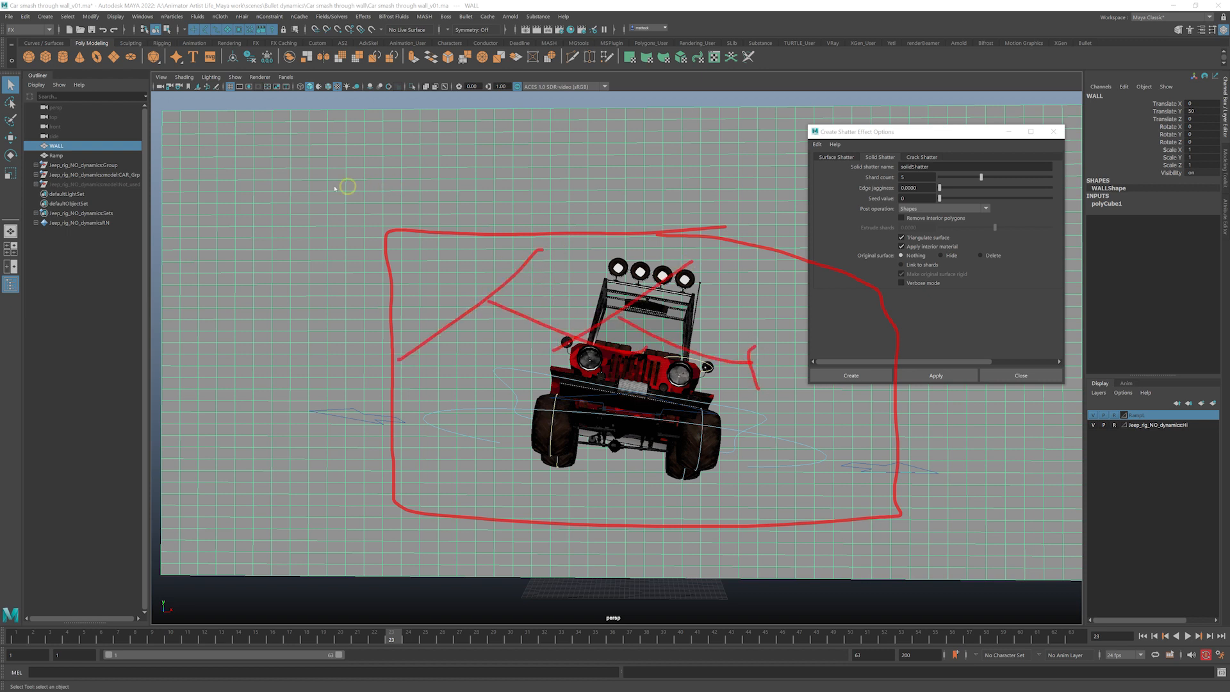
{"action": "left_click_drag", "start_coordinate": [255, 199], "coordinate": [367, 112]}
{"action": "left_click_drag", "start_coordinate": [475, 216], "coordinate": [601, 140]}
{"action": "left_click_drag", "start_coordinate": [753, 211], "coordinate": [814, 147]}
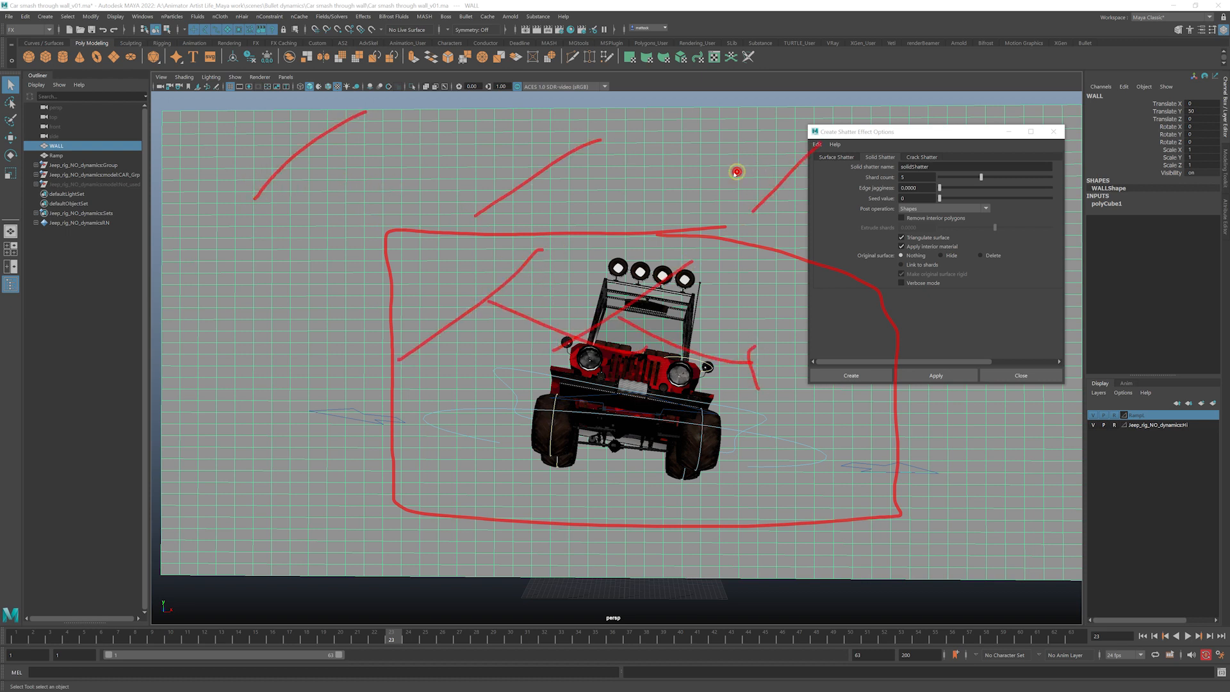
{"action": "mouse_move", "coordinate": [269, 190]}
{"action": "left_mouse_down"}
{"action": "mouse_move", "coordinate": [273, 448]}
{"action": "mouse_move", "coordinate": [382, 557]}
{"action": "left_mouse_up"}
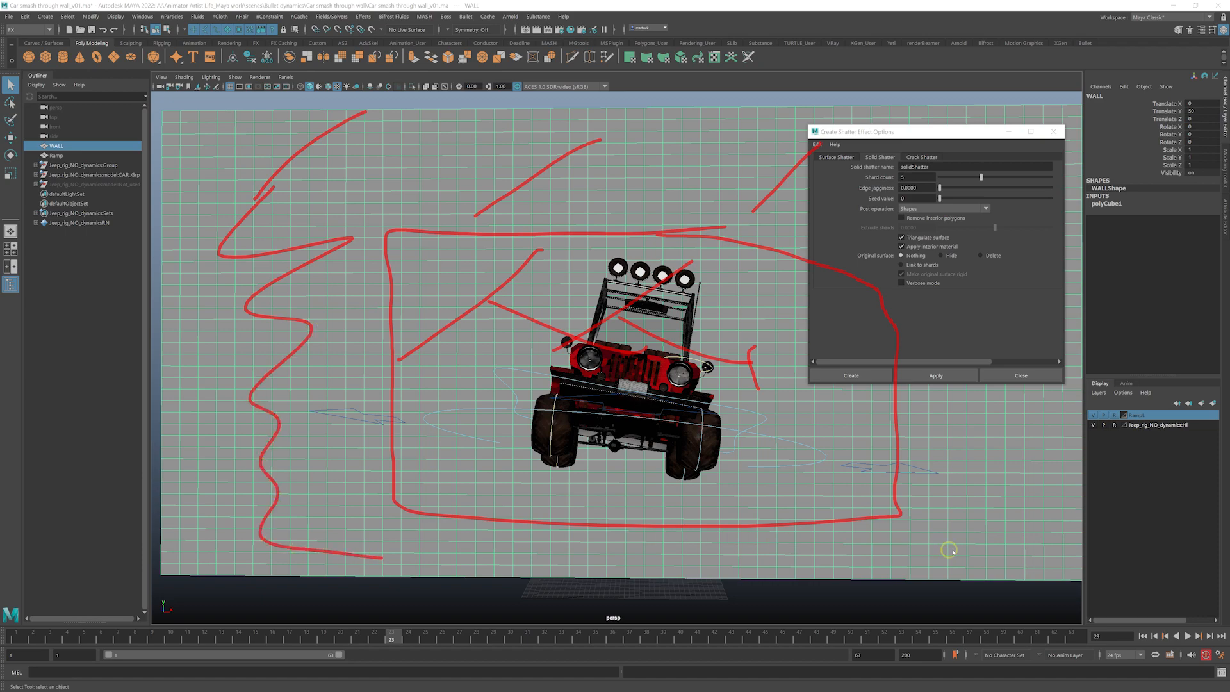
{"action": "left_click_drag", "start_coordinate": [967, 545], "coordinate": [1014, 314]}
{"action": "key", "text": "Escape"}
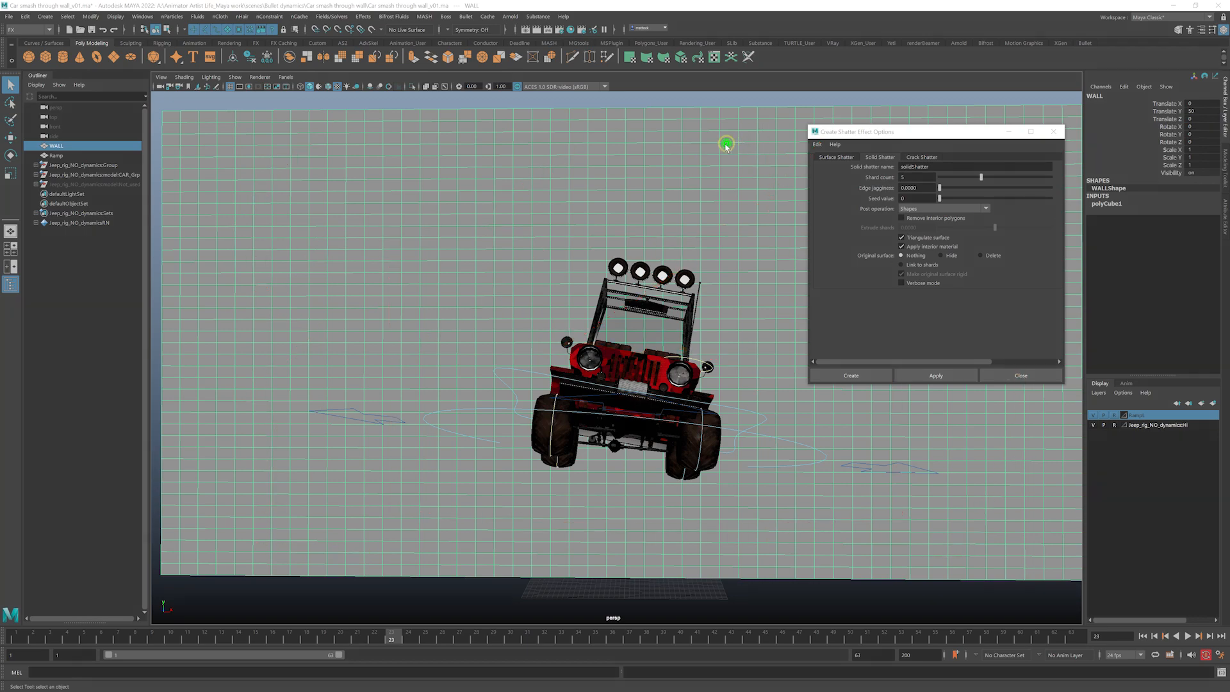
- Set the solid shatter's shard count to 8 and its edge jaggedness to 0.05
{"action": "mouse_move", "coordinate": [728, 142]}
{"action": "left_mouse_down", "text": "alt"}
{"action": "mouse_move", "coordinate": [698, 220]}
{"action": "mouse_move", "coordinate": [719, 137]}
{"action": "mouse_move", "coordinate": [604, 265]}
{"action": "mouse_move", "coordinate": [577, 266]}
{"action": "mouse_move", "coordinate": [648, 266]}
{"action": "mouse_move", "coordinate": [590, 253]}
{"action": "mouse_move", "coordinate": [638, 238]}
{"action": "left_mouse_up", "text": "alt"}
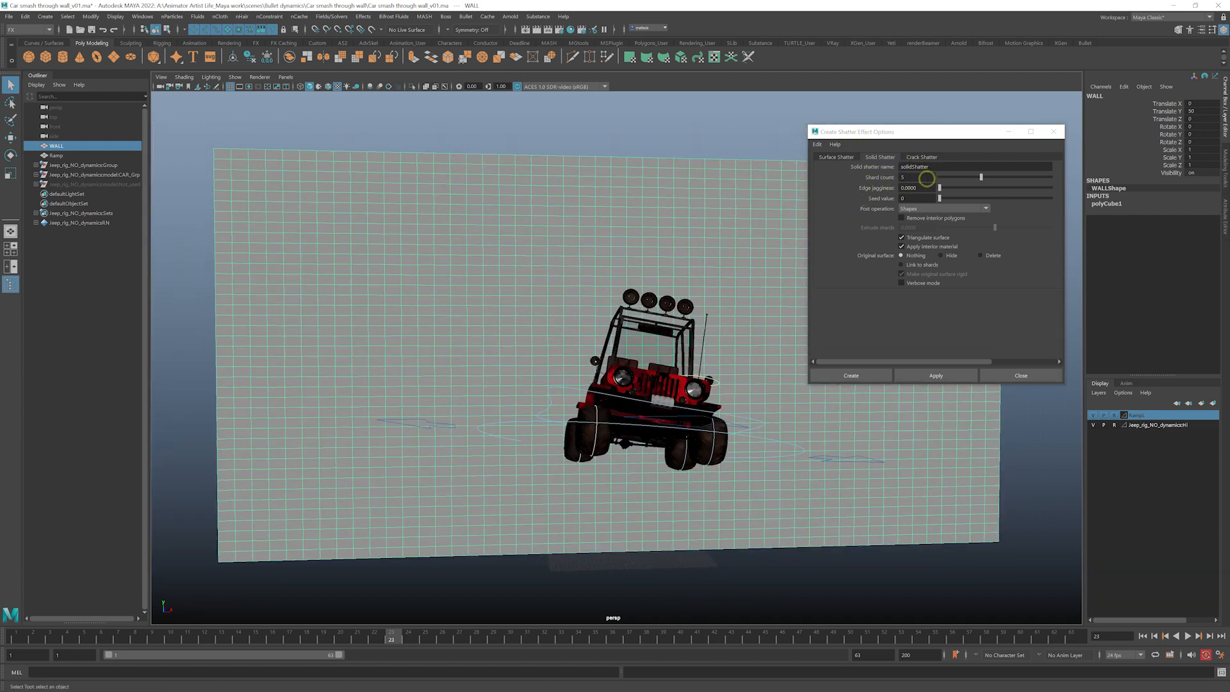
{"action": "left_click_drag", "start_coordinate": [914, 179], "coordinate": [898, 180]}
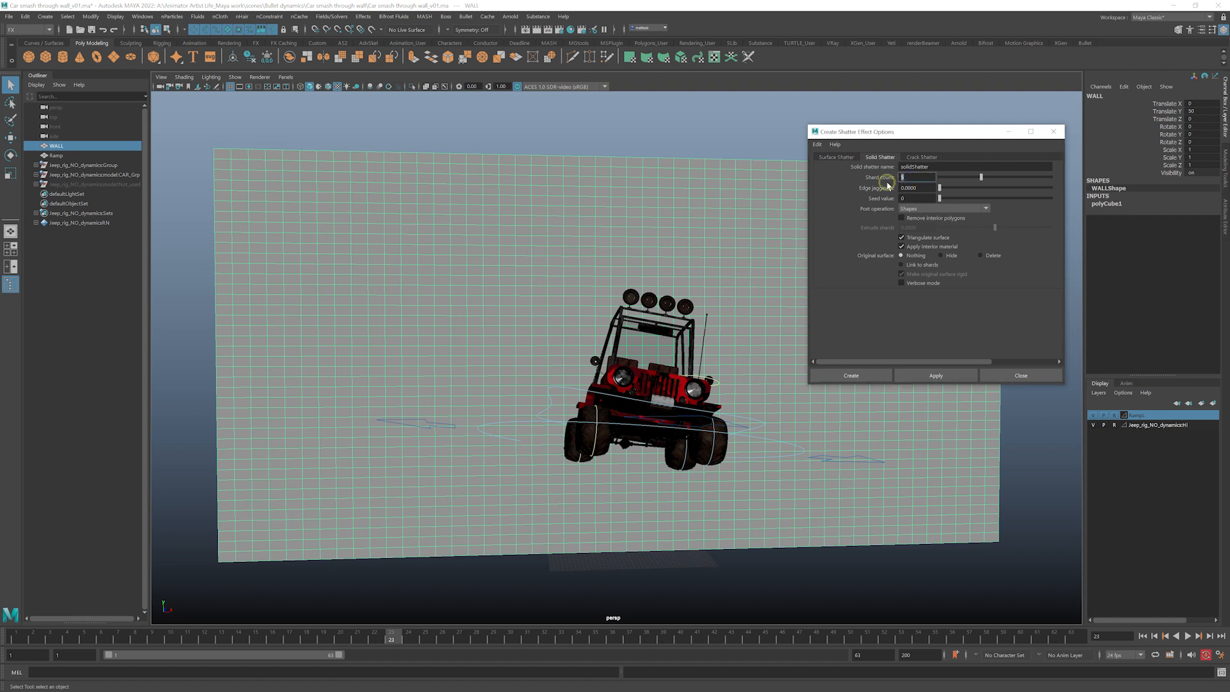
{"action": "type", "text": "8"}
{"action": "left_click", "coordinate": [749, 184]}
{"action": "double_click", "coordinate": [909, 188]}
{"action": "left_click_drag", "start_coordinate": [895, 132], "coordinate": [908, 128]}
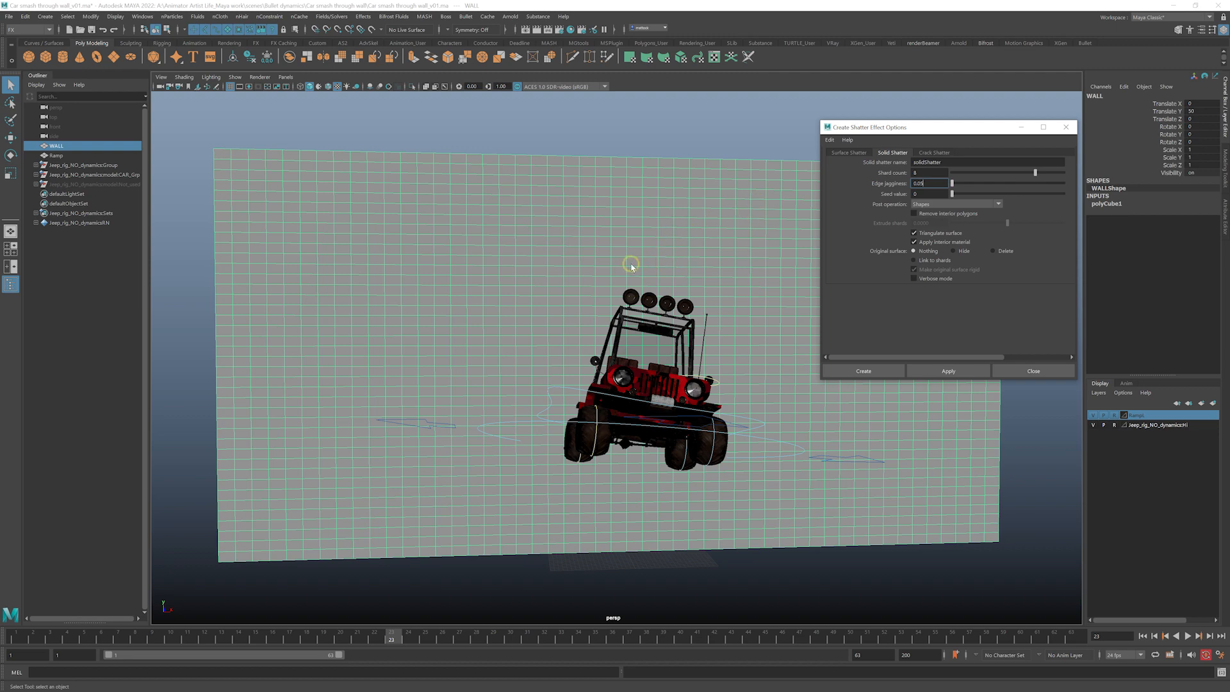
- Set the original surface to Hide and try to apply the solid shatter to the wall
{"action": "right_click_drag", "start_coordinate": [628, 250], "coordinate": [674, 257], "text": "alt"}
{"action": "middle_click_drag", "start_coordinate": [681, 256], "coordinate": [662, 251], "text": "alt"}
{"action": "right_click_drag", "start_coordinate": [661, 251], "coordinate": [657, 237], "text": "alt"}
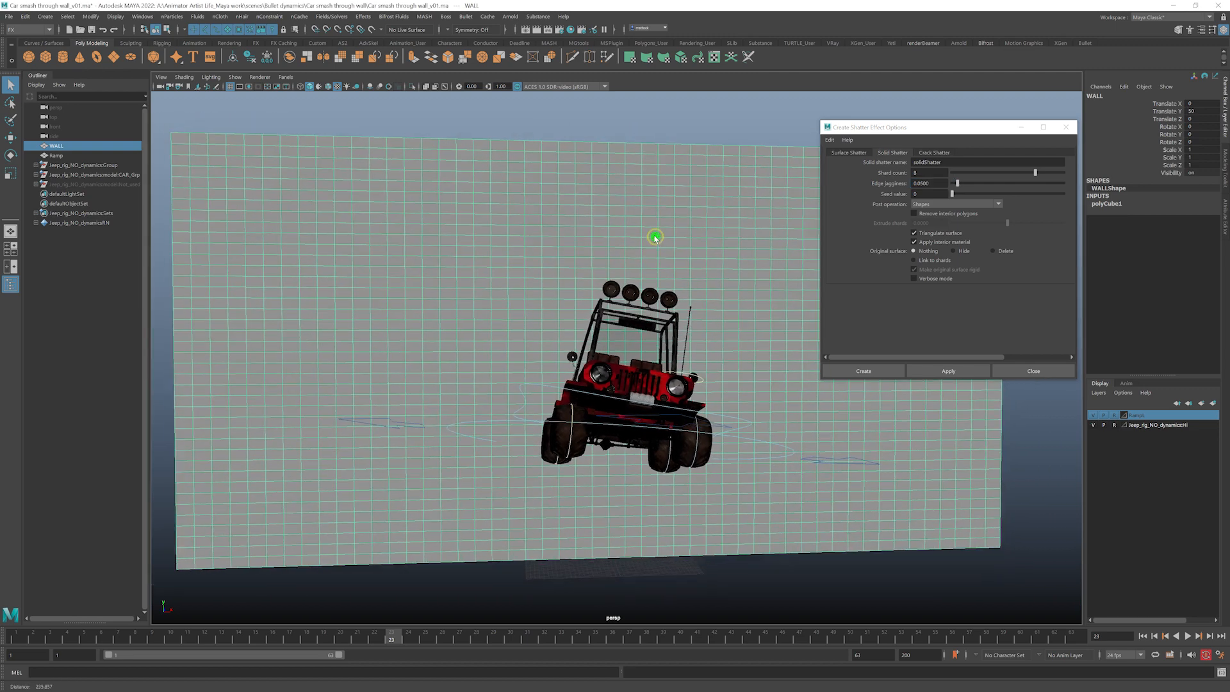
{"action": "middle_click_drag", "start_coordinate": [658, 237], "coordinate": [681, 237], "text": "alt"}
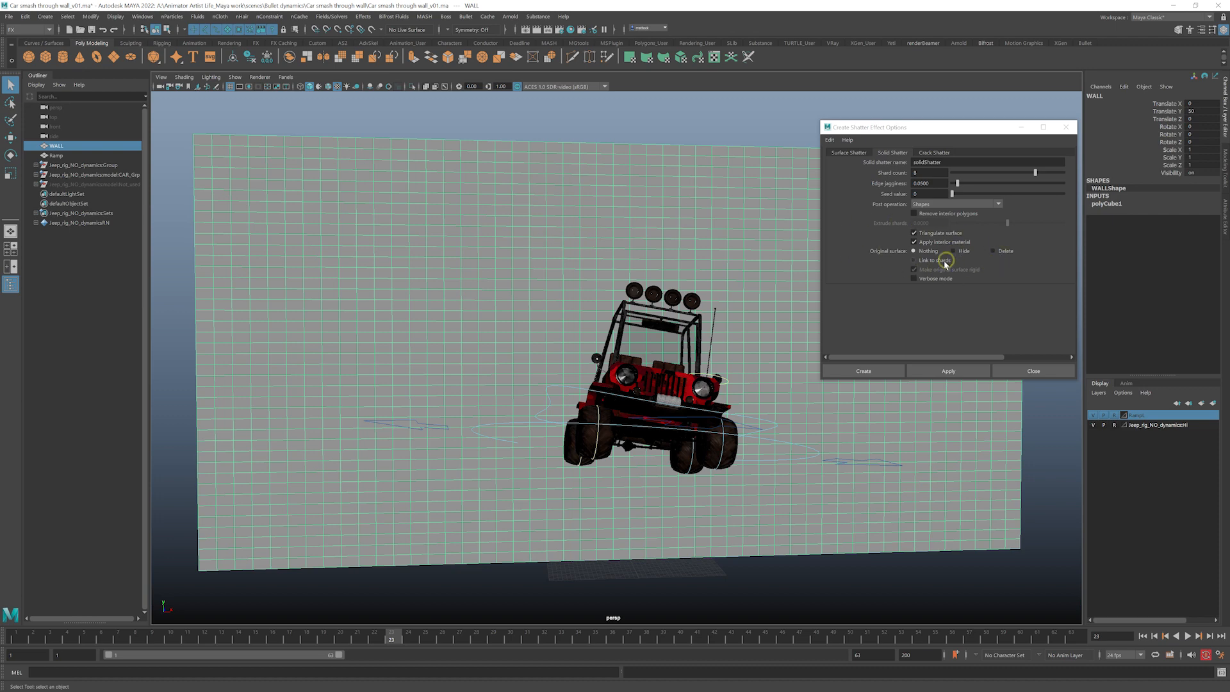
{"action": "left_click", "coordinate": [965, 252]}
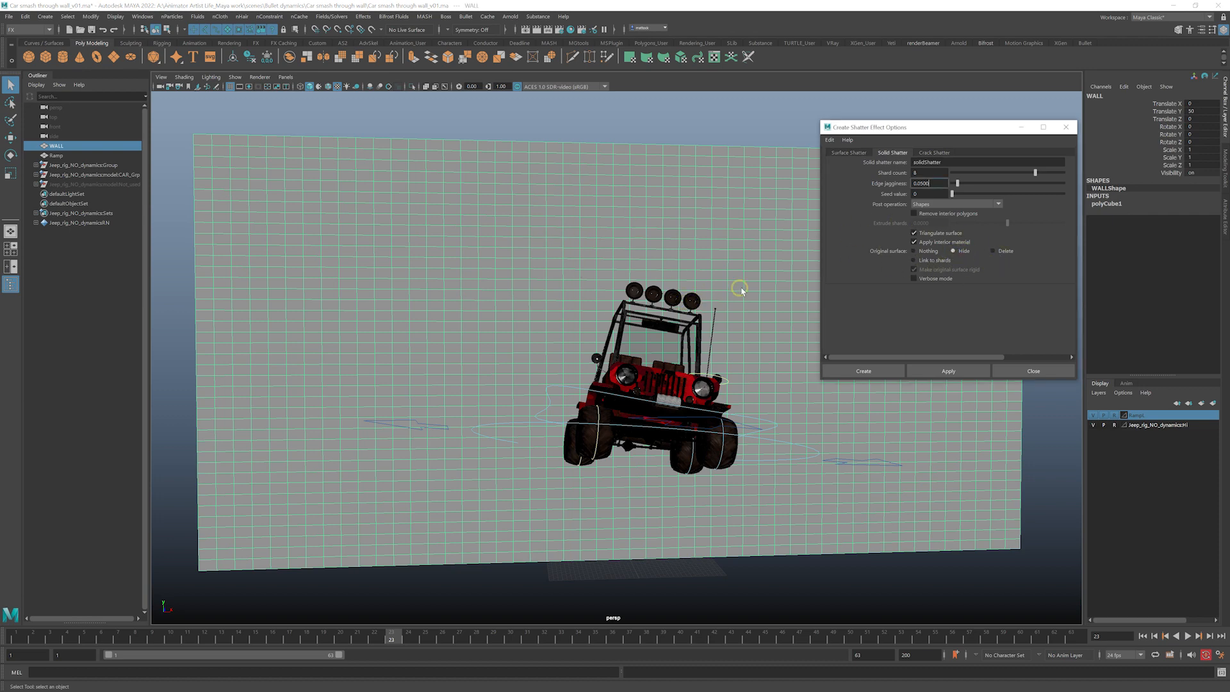
{"action": "left_click_drag", "start_coordinate": [741, 291], "coordinate": [628, 263], "text": "alt"}
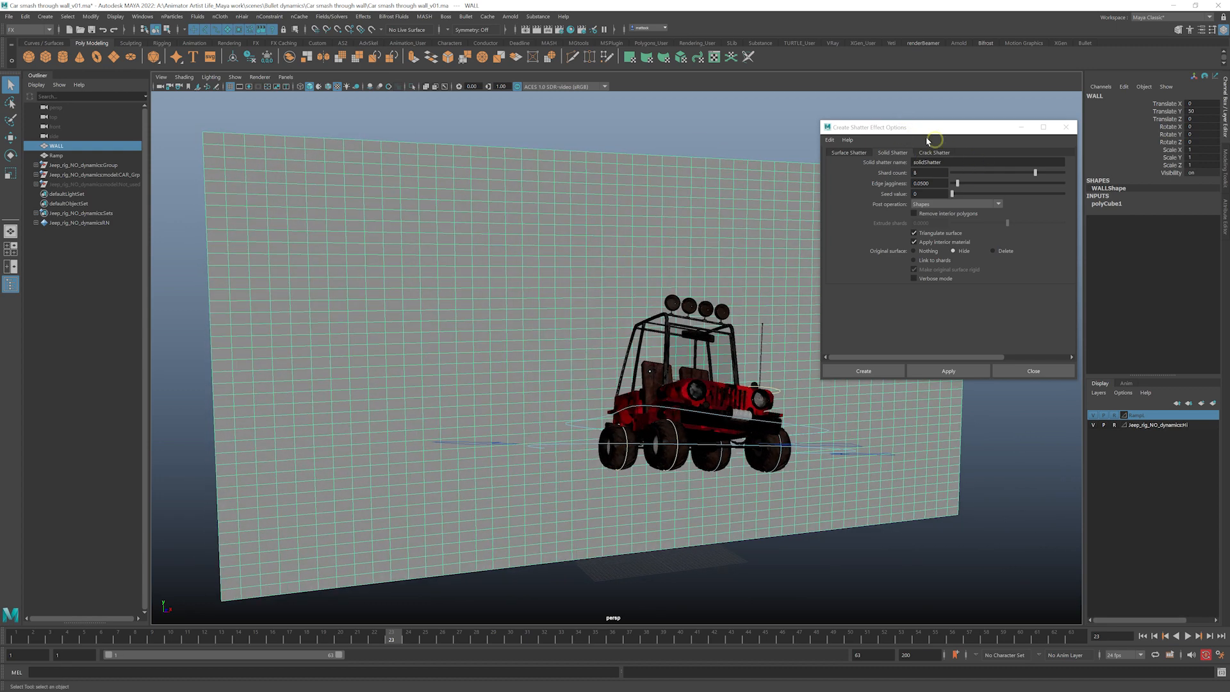
{"action": "left_click_drag", "start_coordinate": [683, 235], "coordinate": [739, 226], "text": "alt"}
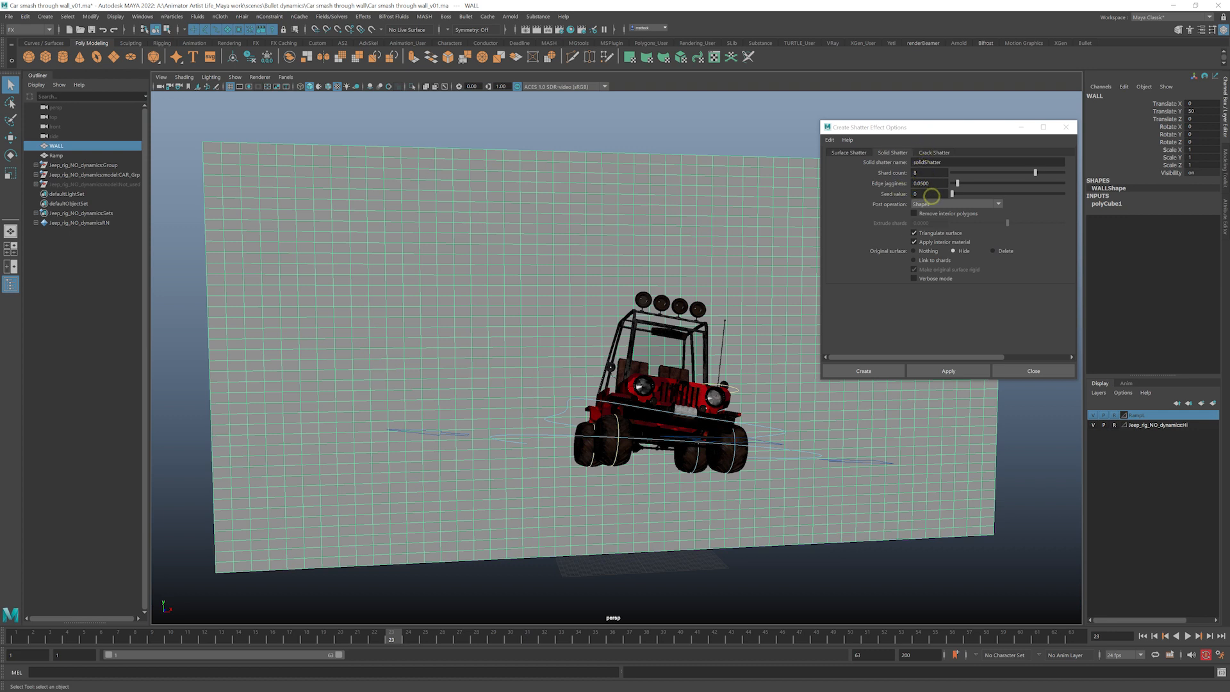
{"action": "left_click", "coordinate": [949, 372]}
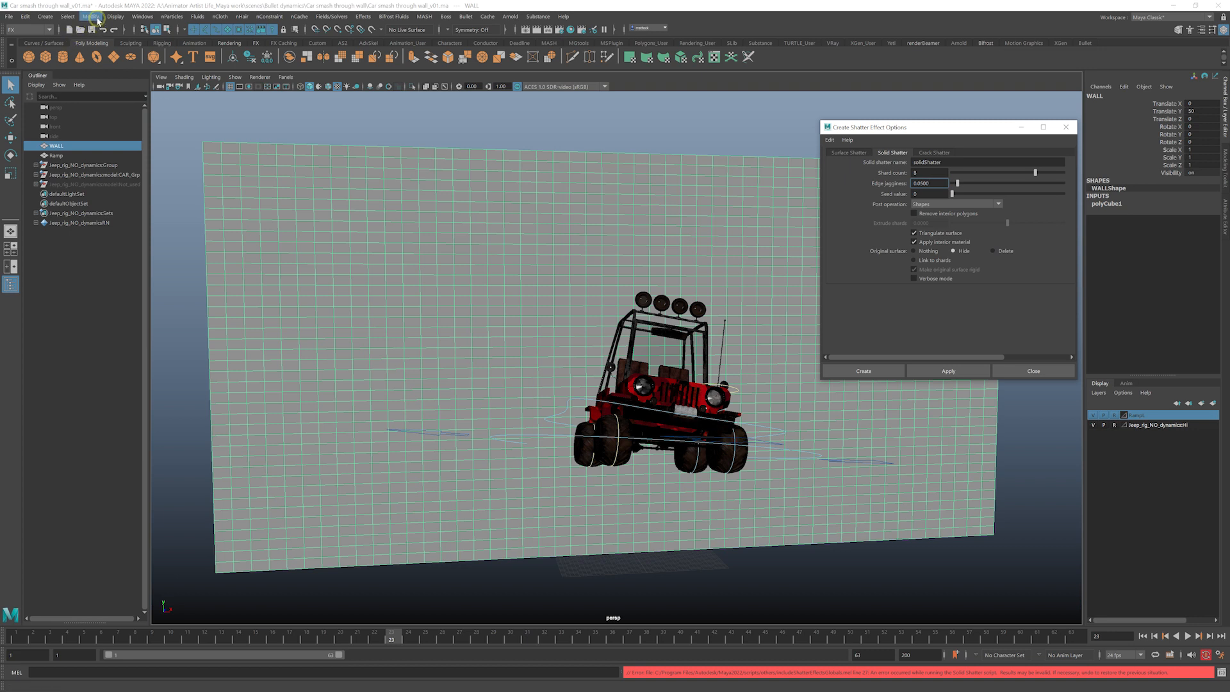
- Delete the wall's construction history and freeze its transformations
{"action": "left_click", "coordinate": [25, 16]}
{"action": "mouse_move", "coordinate": [70, 130]}
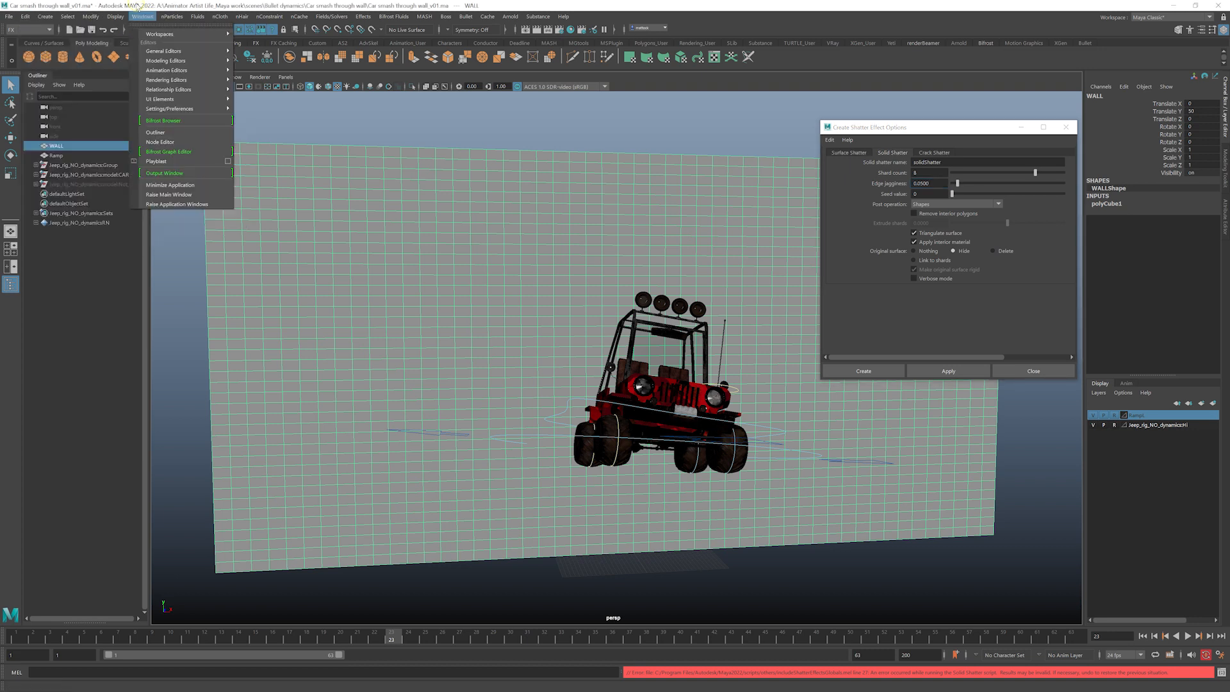
{"action": "mouse_move", "coordinate": [90, 16]}
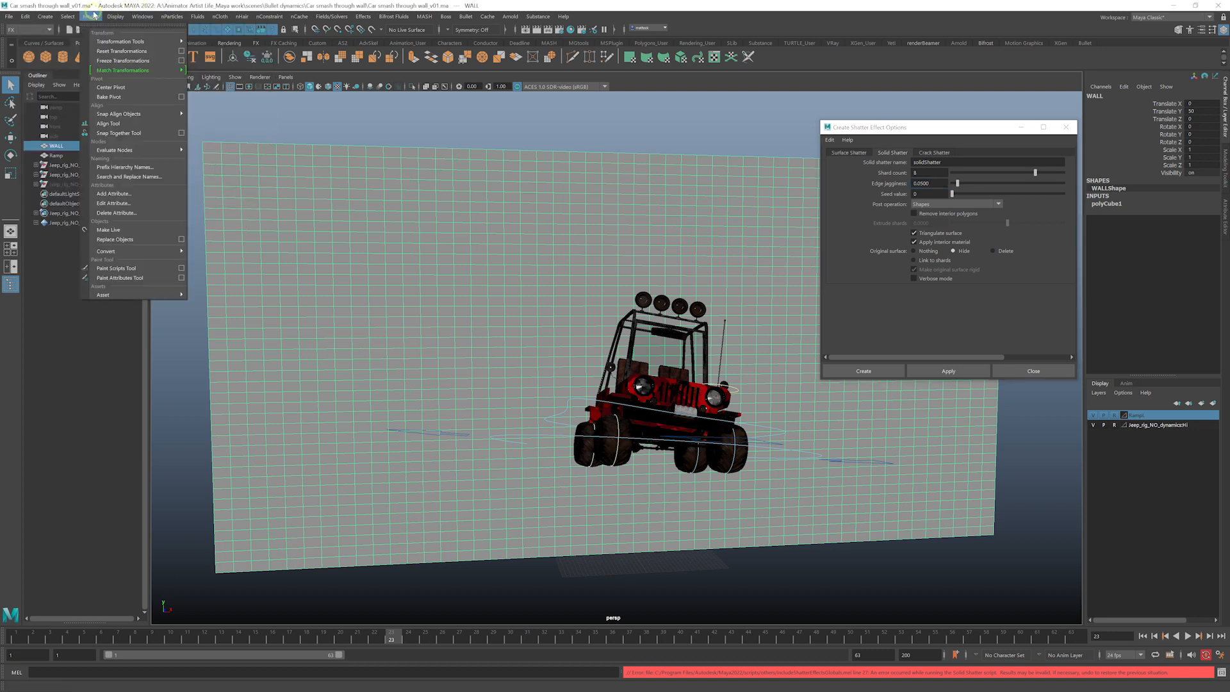
{"action": "left_click", "coordinate": [261, 3]}
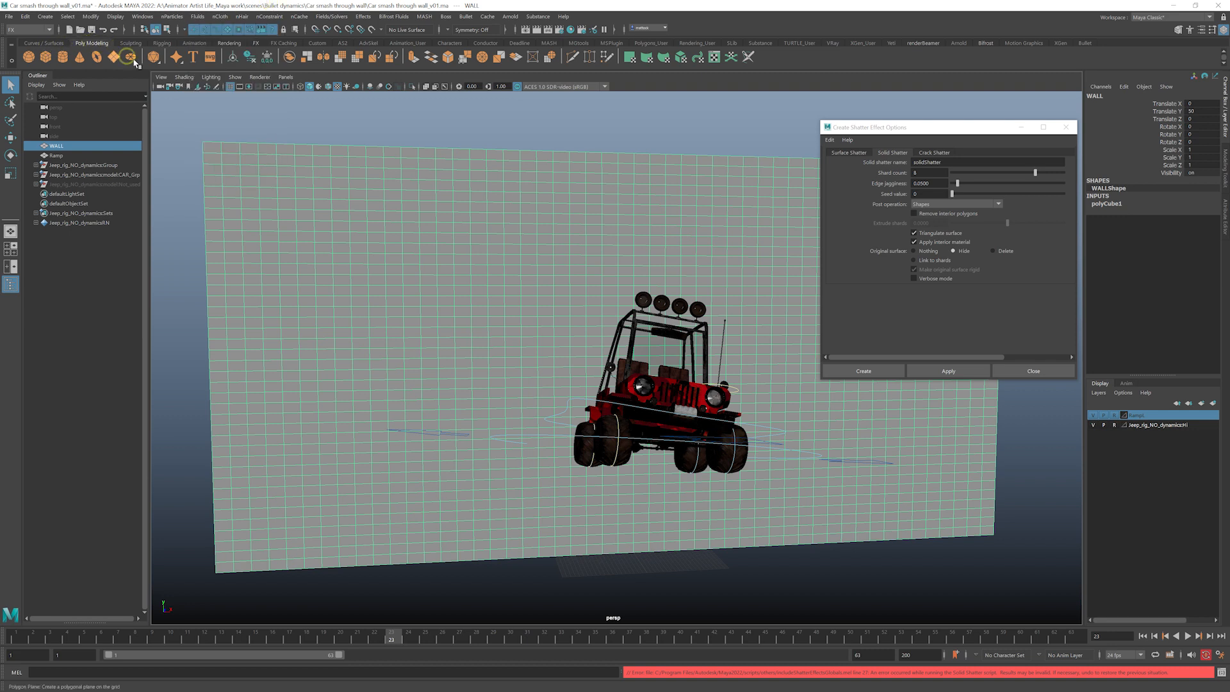
{"action": "left_click", "coordinate": [253, 60]}
{"action": "left_click", "coordinate": [267, 57]}
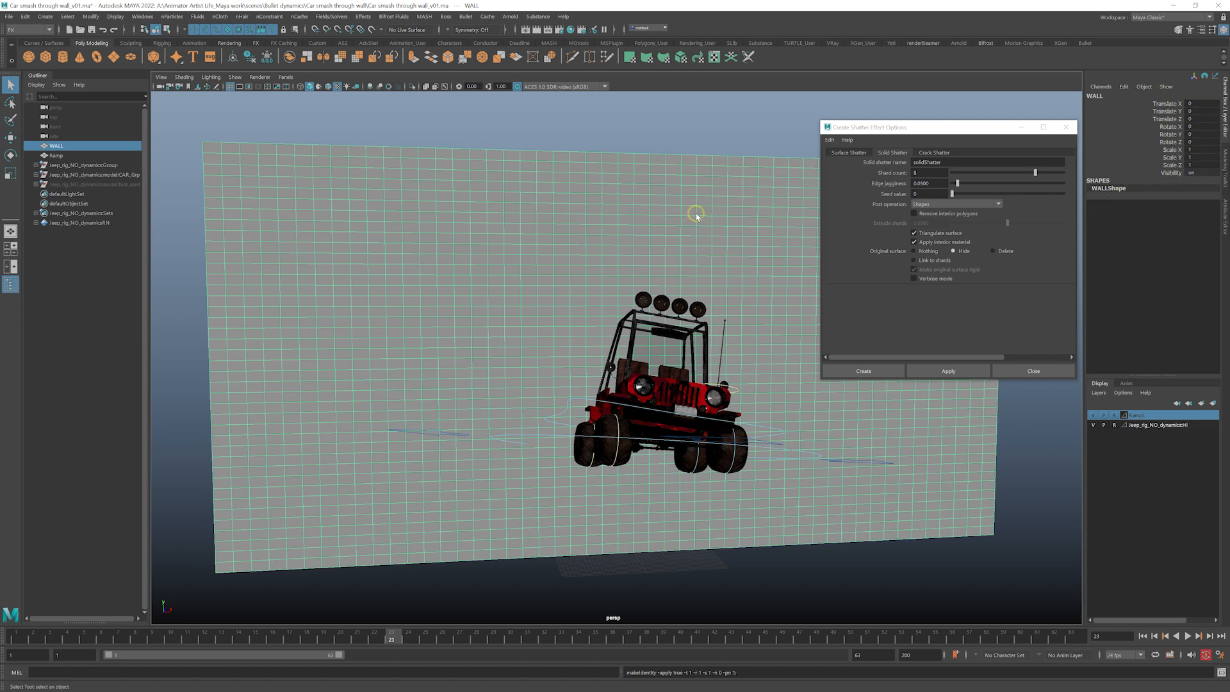
- Apply the solid shatter with 8 shards and 0.05 edge jaggedness to the cleaned-up wall
{"action": "left_click_drag", "start_coordinate": [928, 136], "coordinate": [936, 127]}
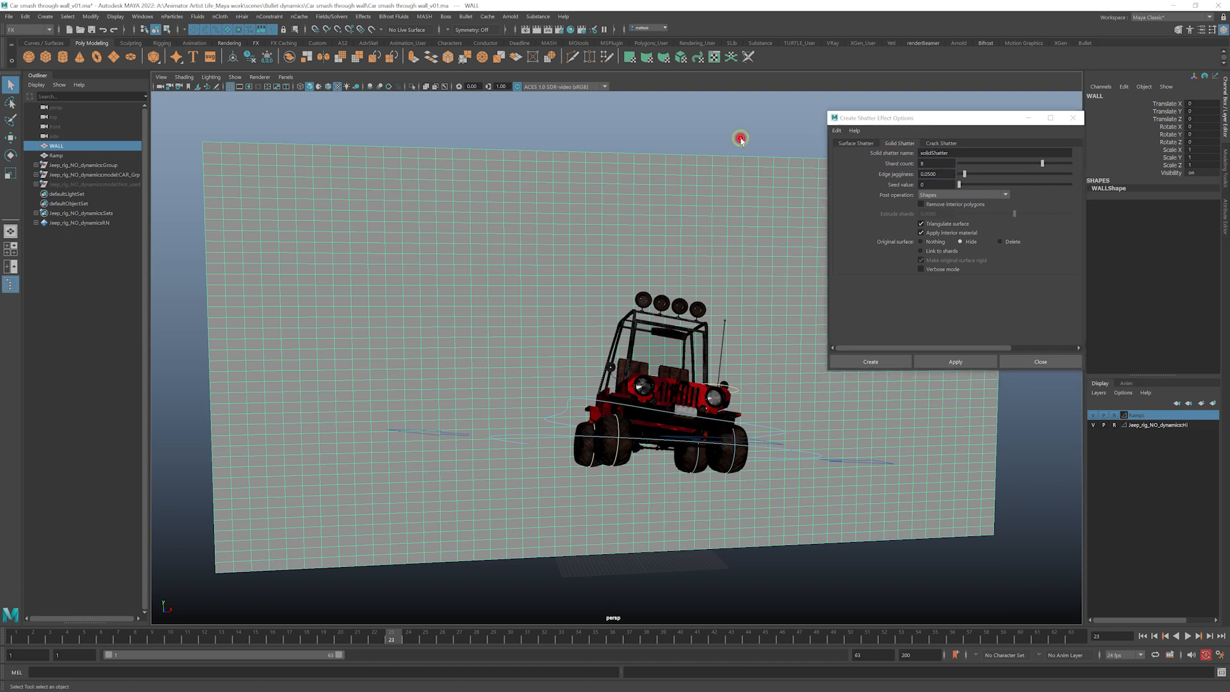
{"action": "left_click", "coordinate": [741, 147]}
{"action": "left_click", "coordinate": [737, 179]}
{"action": "left_click", "coordinate": [965, 361]}
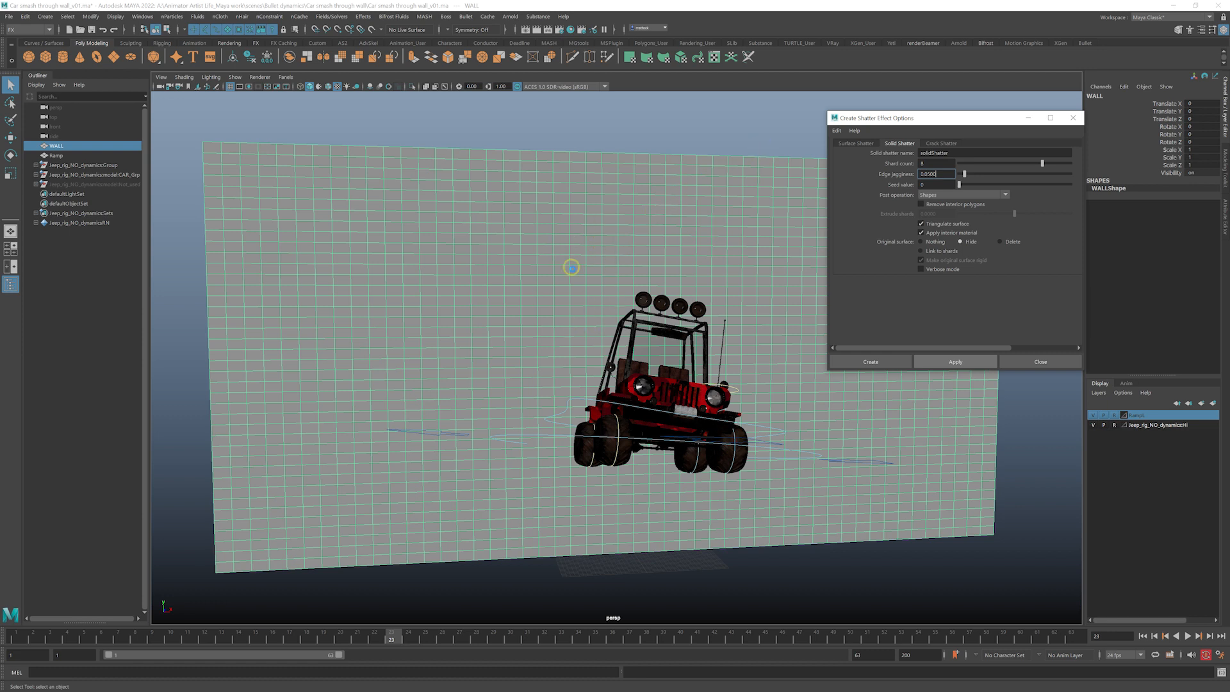
{"action": "scroll", "coordinate": [588, 272], "scroll_direction": "down", "scroll_amount": 3}
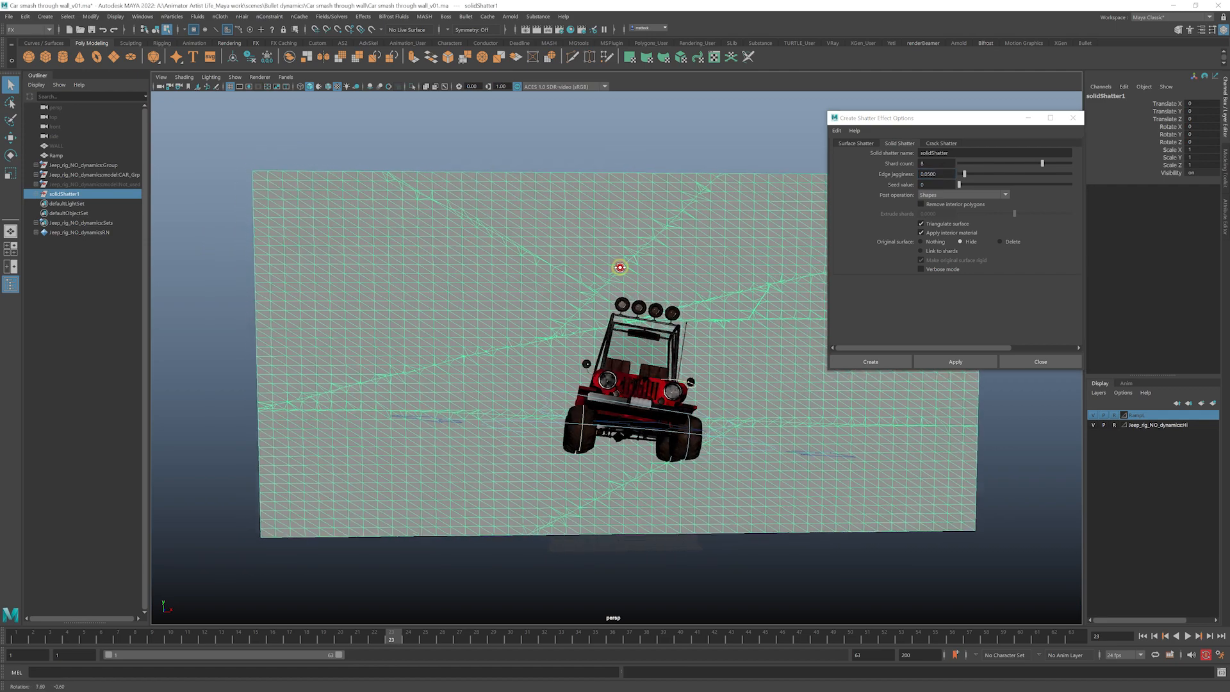
{"action": "left_click_drag", "start_coordinate": [626, 270], "coordinate": [589, 272], "text": "alt"}
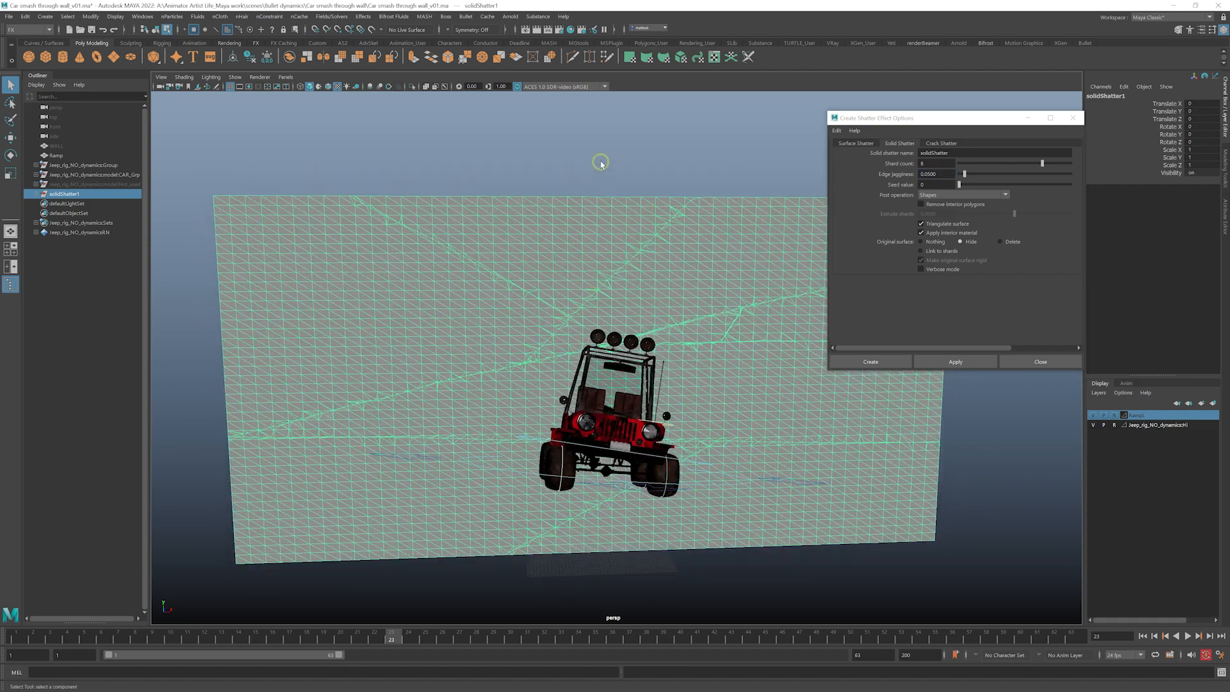
- Select the triangular shard at the wall's top edge in object mode and display wireframe over the shaded models
{"action": "left_click", "coordinate": [600, 159]}
{"action": "left_click", "coordinate": [580, 249]}
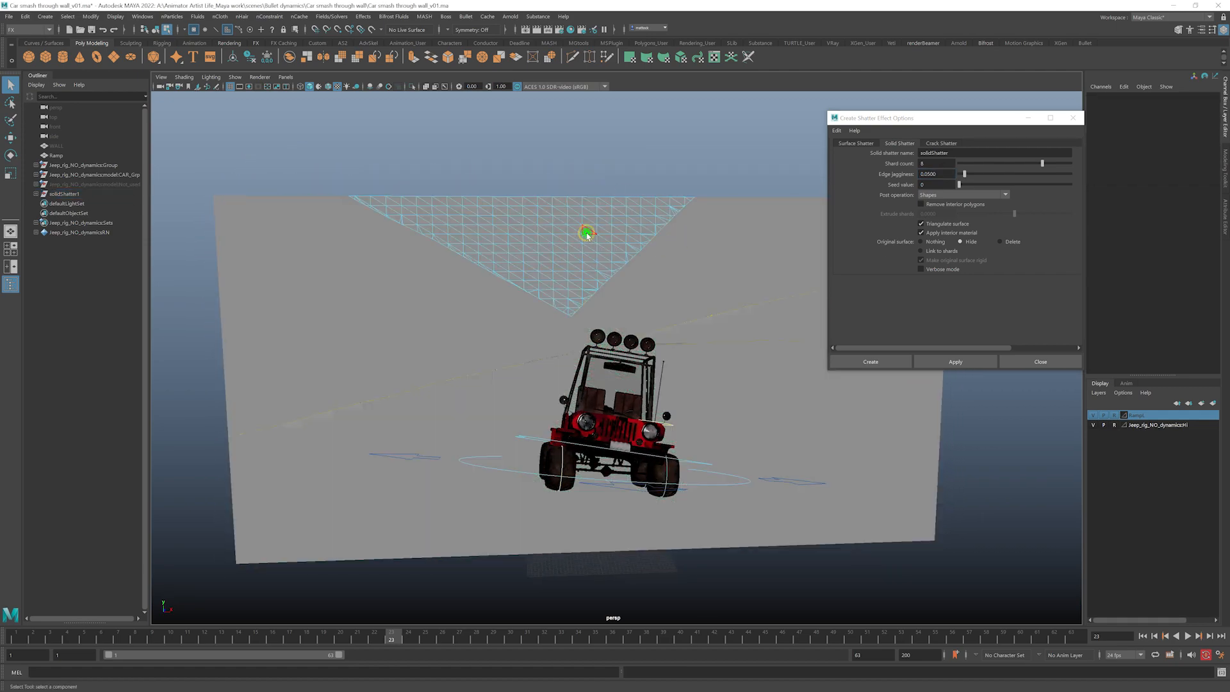
{"action": "right_click_drag", "start_coordinate": [606, 223], "coordinate": [634, 206]}
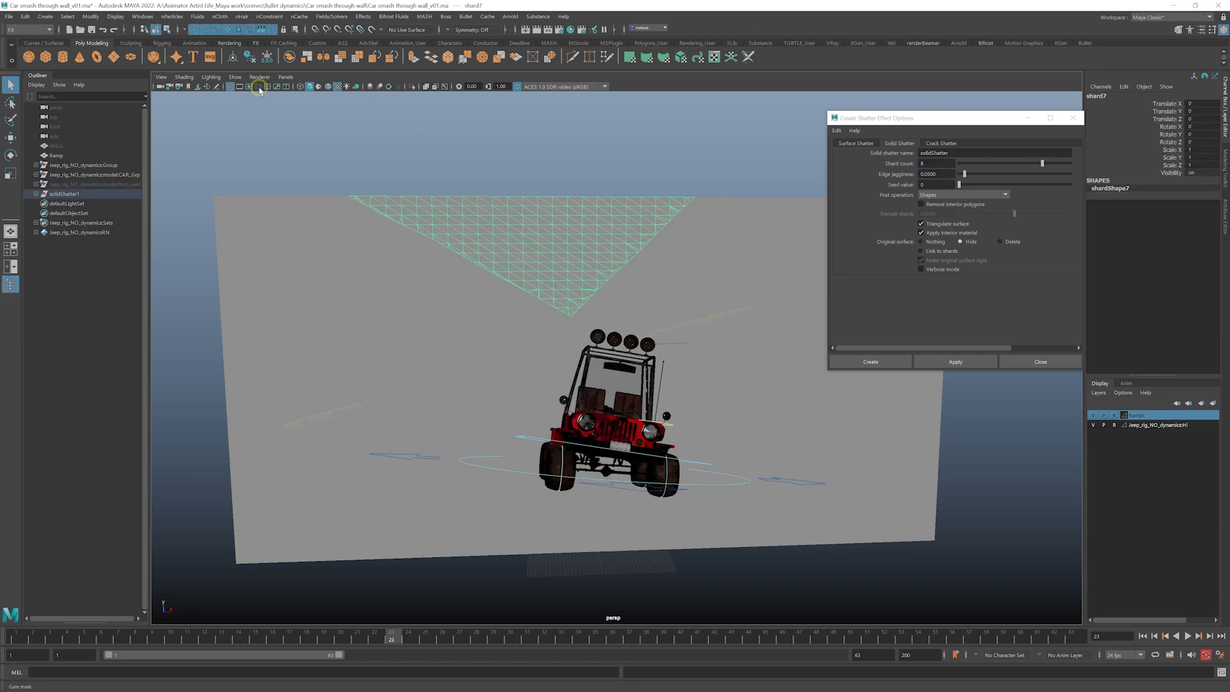
{"action": "left_click", "coordinate": [329, 87]}
{"action": "mouse_move", "coordinate": [602, 239]}
{"action": "left_mouse_down", "text": "alt"}
{"action": "mouse_move", "coordinate": [634, 269]}
{"action": "mouse_move", "coordinate": [587, 271]}
{"action": "mouse_move", "coordinate": [597, 278]}
{"action": "left_mouse_up", "text": "alt"}
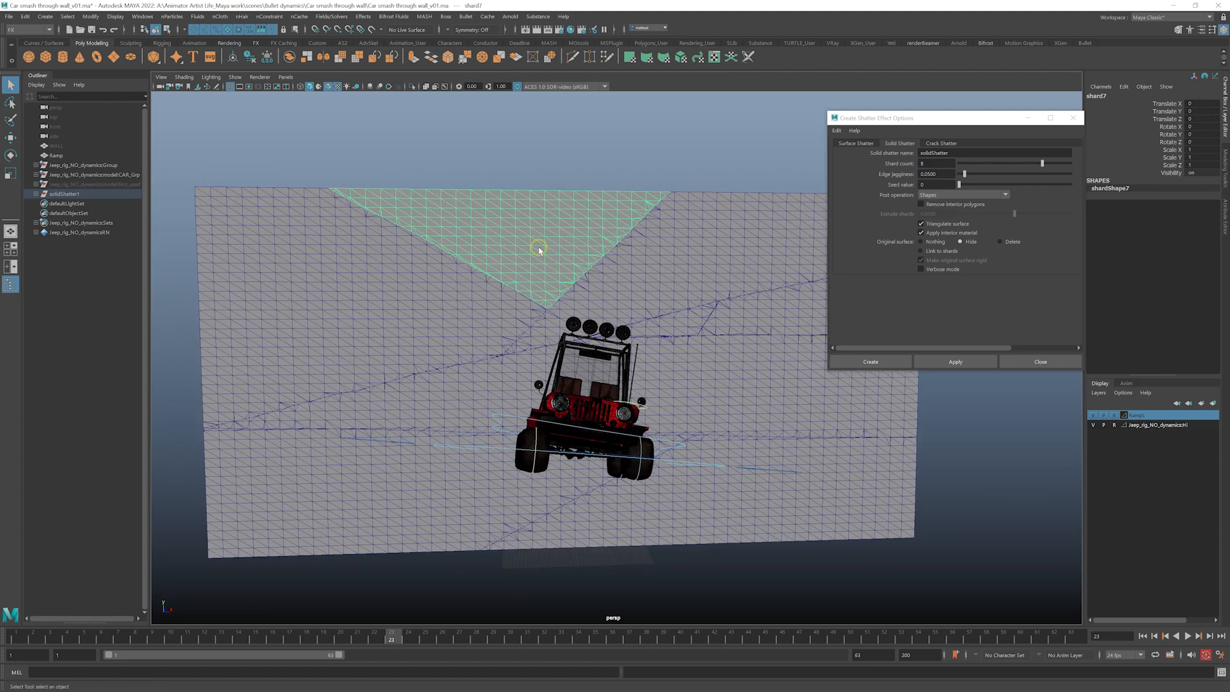
- Check individual wall shards around the Jeep at frame 22, ending with the long middle shard selected
{"action": "left_click_drag", "start_coordinate": [539, 252], "coordinate": [436, 280], "text": "alt"}
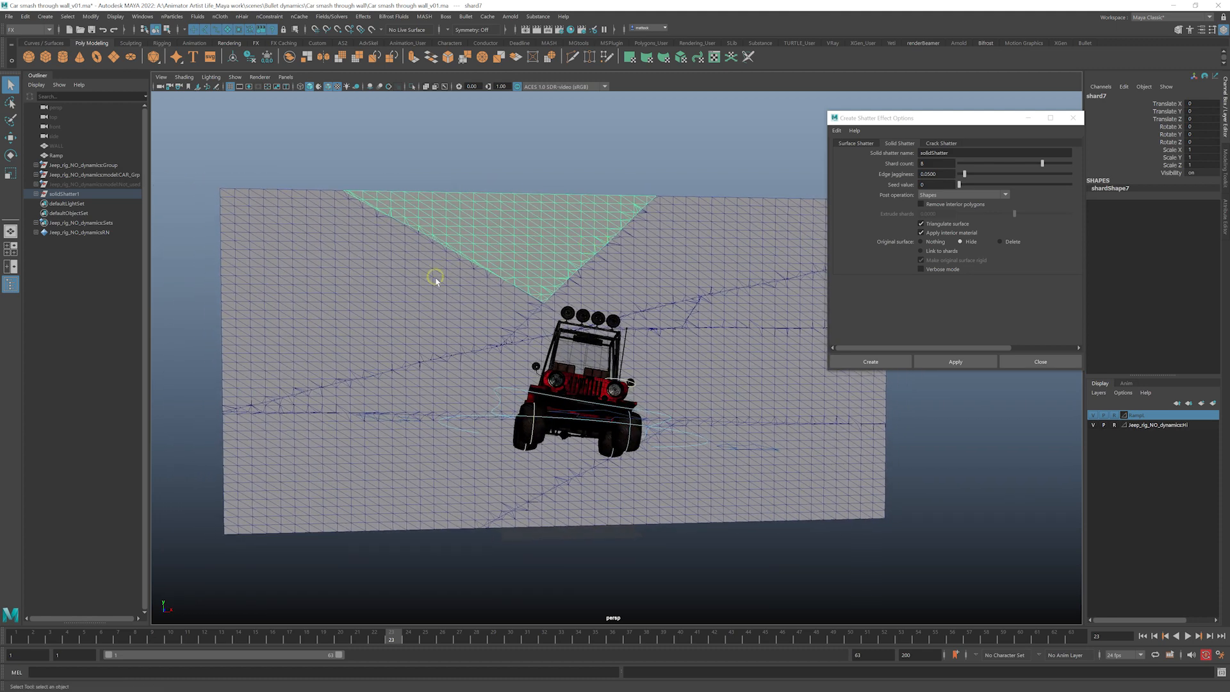
{"action": "left_click", "coordinate": [561, 281]}
{"action": "left_click", "coordinate": [662, 268]}
{"action": "left_click_drag", "start_coordinate": [643, 350], "coordinate": [596, 272], "text": "alt"}
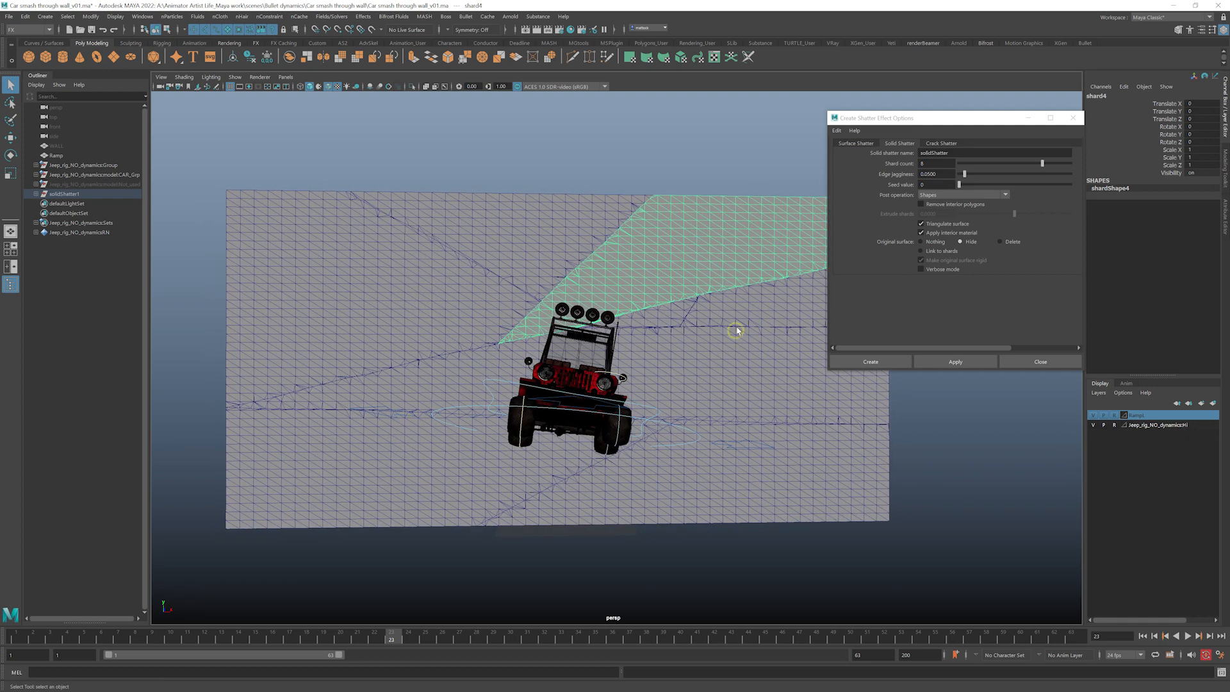
{"action": "left_click_drag", "start_coordinate": [494, 278], "coordinate": [681, 352], "text": "alt"}
{"action": "left_click", "coordinate": [674, 375]}
{"action": "left_click_drag", "start_coordinate": [327, 637], "coordinate": [377, 641]}
{"action": "scroll", "coordinate": [623, 334], "scroll_direction": "up", "scroll_amount": 2}
{"action": "scroll", "coordinate": [659, 344], "scroll_direction": "down", "scroll_amount": 2}
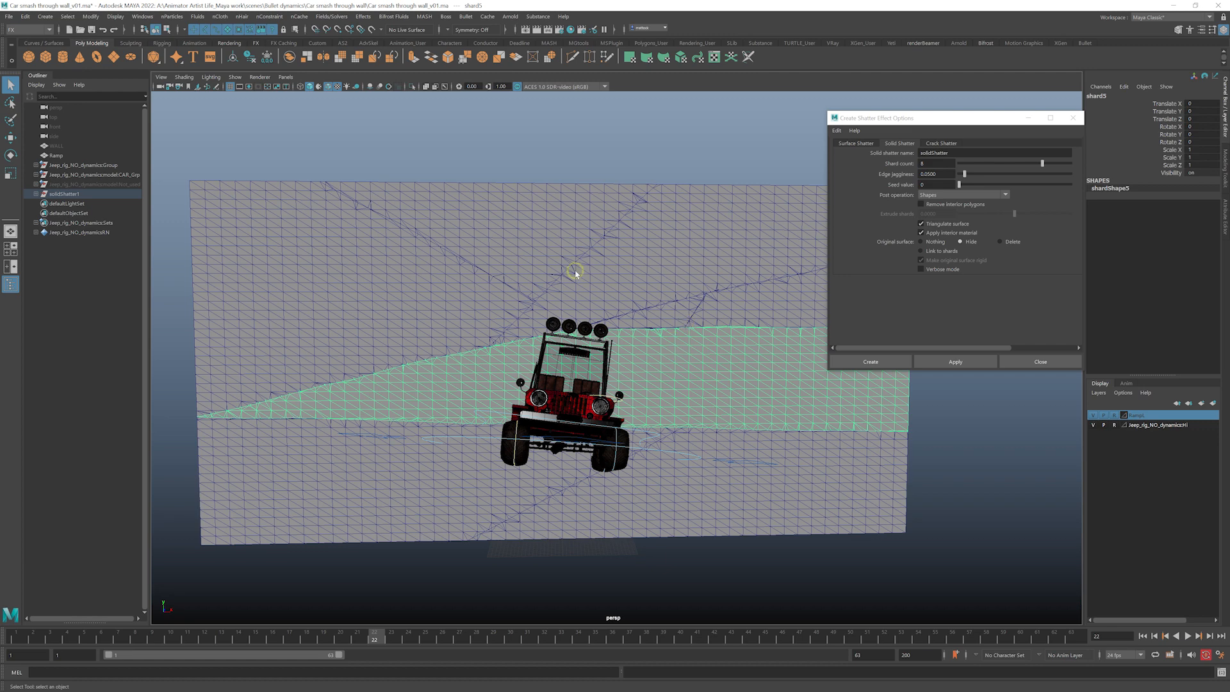
{"action": "left_click_drag", "start_coordinate": [651, 338], "coordinate": [680, 270], "text": "alt"}
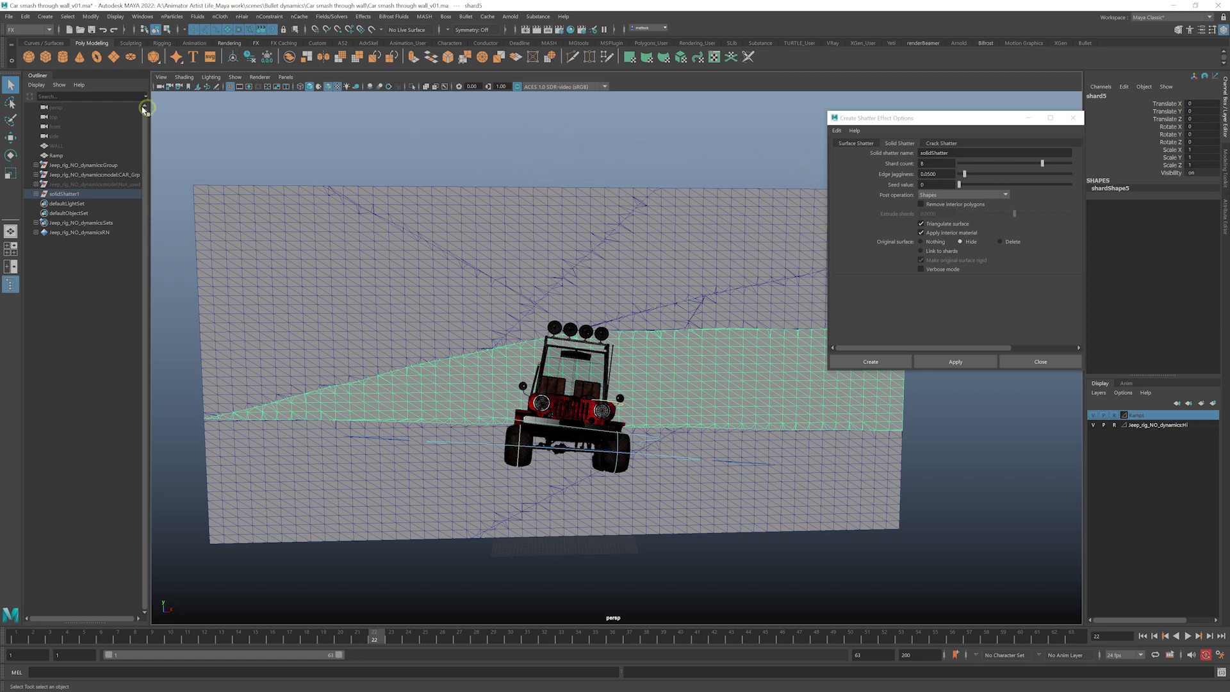
- Save the scene as a new version named Car smash through wall_v02.ma
{"action": "left_click", "coordinate": [9, 16]}
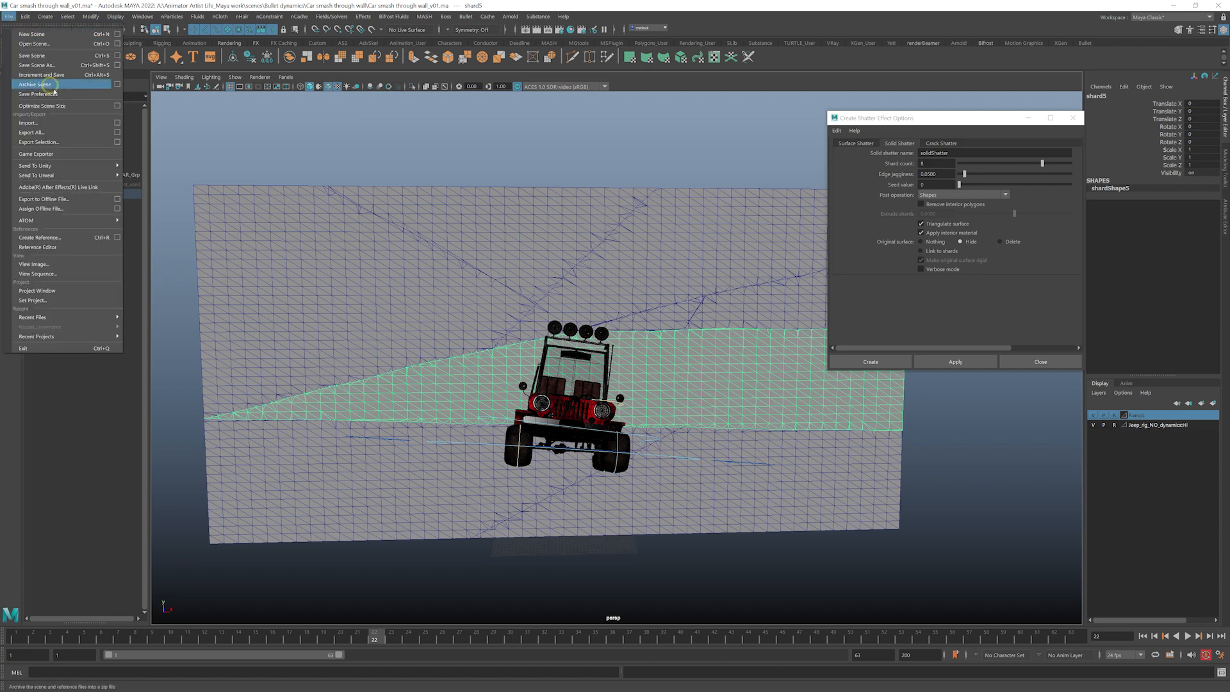
{"action": "left_click", "coordinate": [48, 66]}
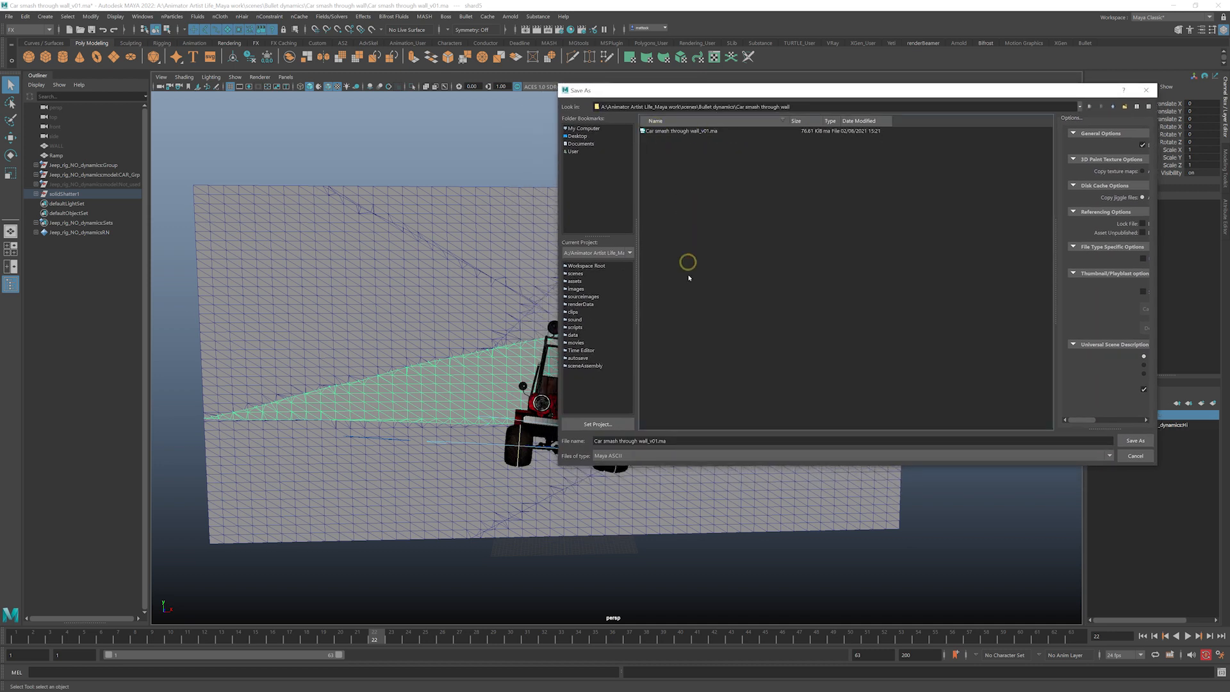
{"action": "left_click", "coordinate": [658, 440]}
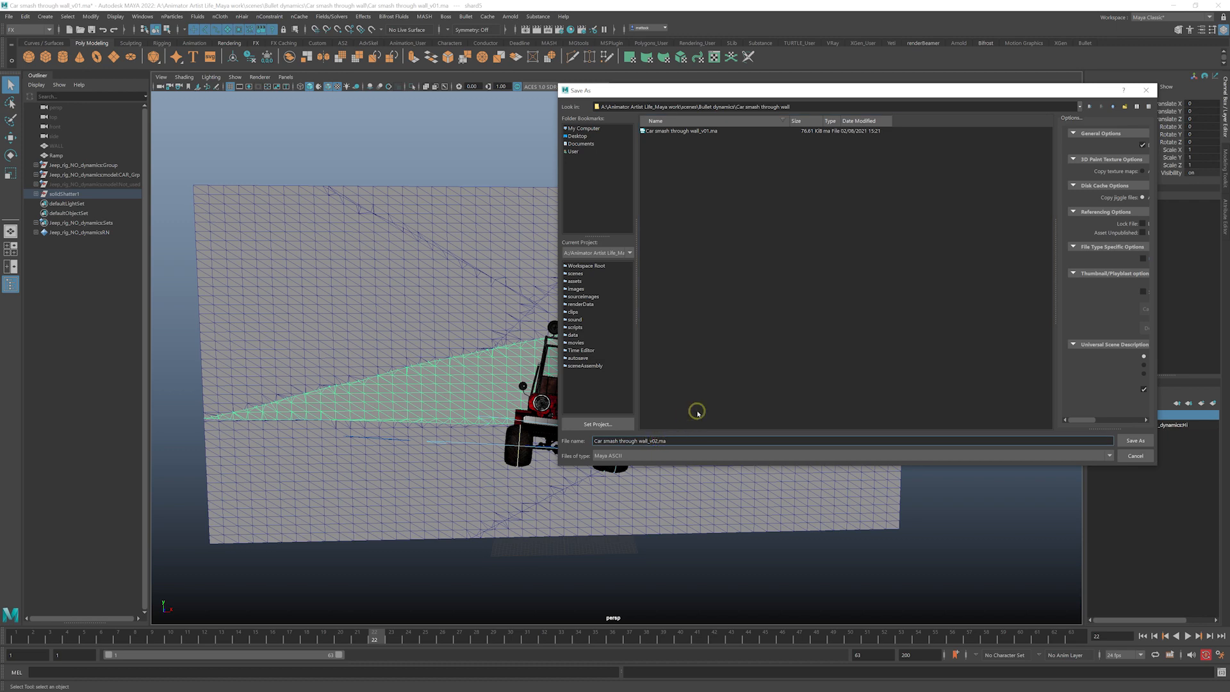
{"action": "key", "text": "Return"}
- Set the shard count to 5 and try to apply the solid shatter to the long middle shard
{"action": "left_click_drag", "start_coordinate": [628, 200], "coordinate": [598, 245], "text": "alt"}
{"action": "mouse_move", "coordinate": [592, 301]}
{"action": "left_mouse_down", "text": "alt"}
{"action": "mouse_move", "coordinate": [580, 276]}
{"action": "mouse_move", "coordinate": [564, 282]}
{"action": "mouse_move", "coordinate": [642, 310]}
{"action": "mouse_move", "coordinate": [609, 314]}
{"action": "left_mouse_up", "text": "alt"}
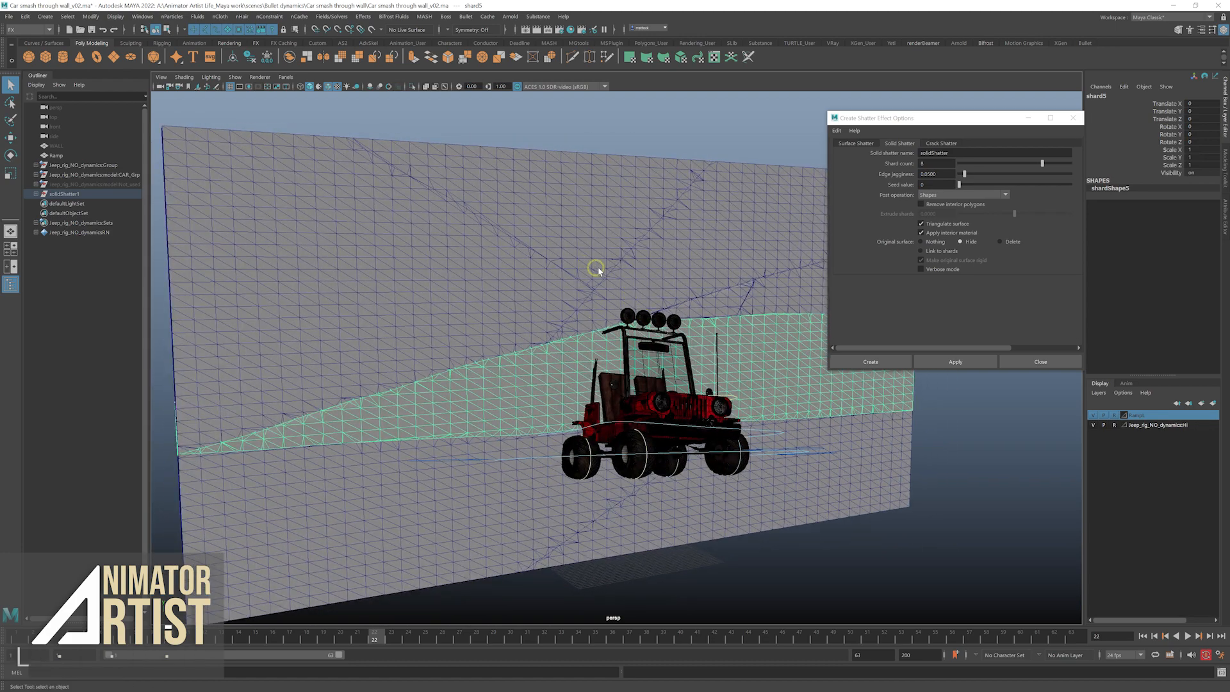
{"action": "left_click_drag", "start_coordinate": [698, 280], "coordinate": [606, 230], "text": "alt"}
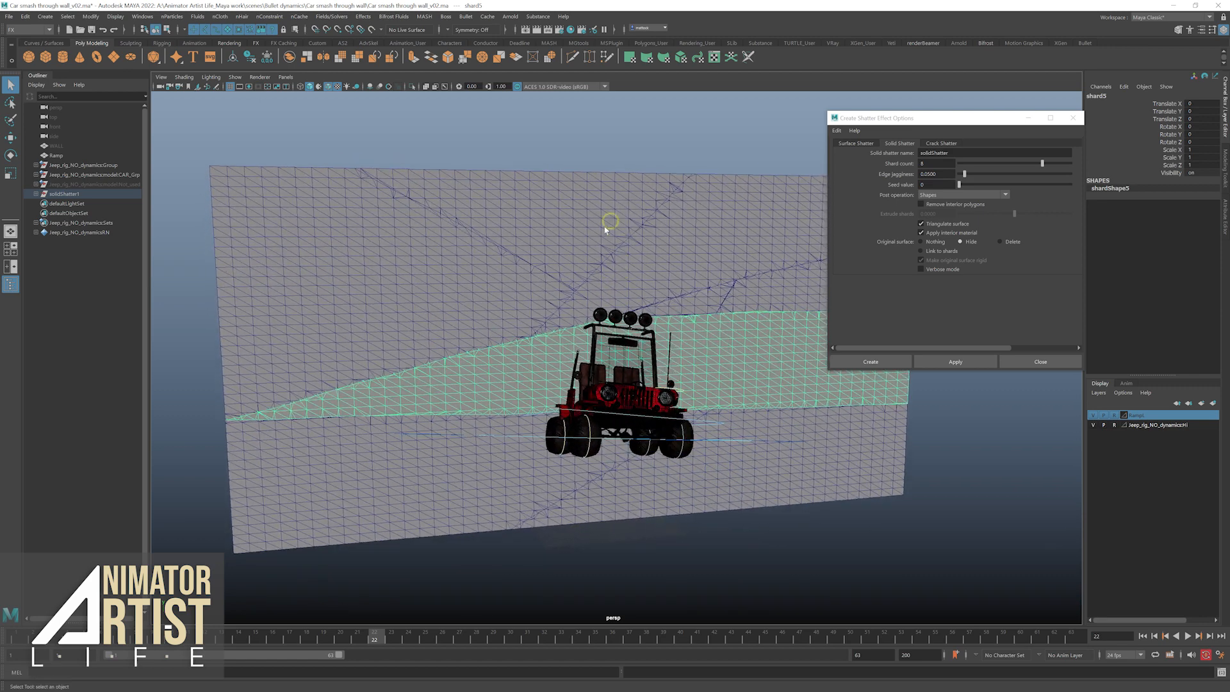
{"action": "left_click_drag", "start_coordinate": [675, 319], "coordinate": [601, 315], "text": "alt"}
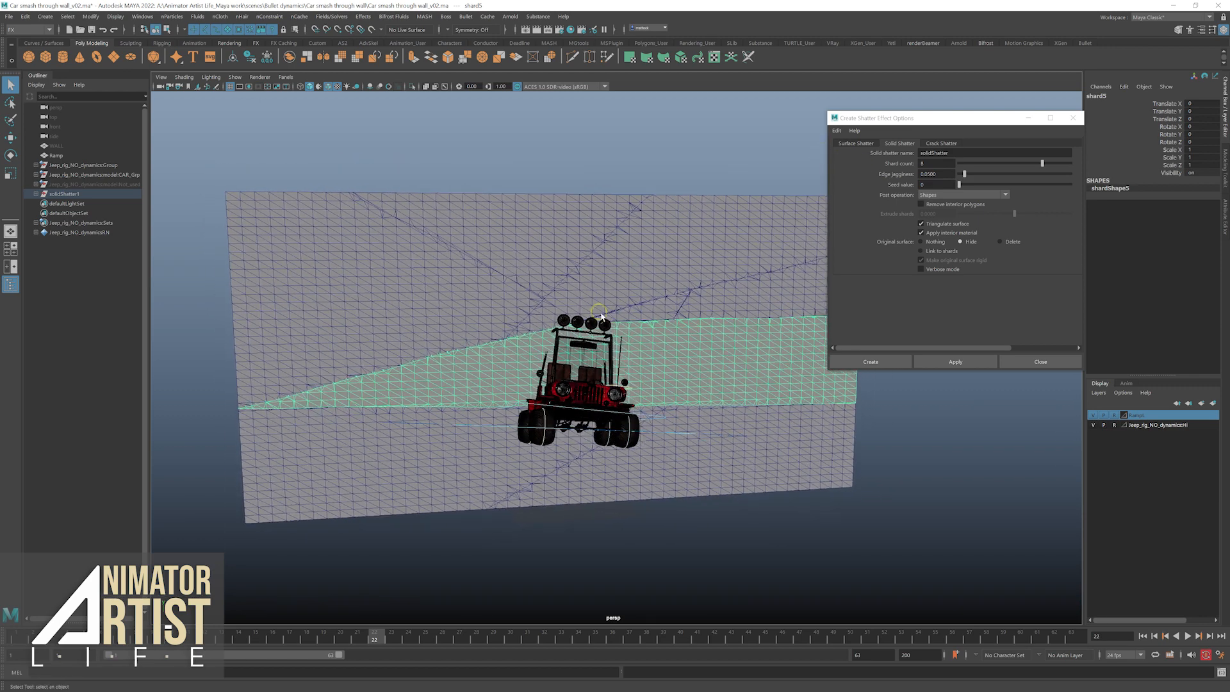
{"action": "left_click", "coordinate": [921, 163]}
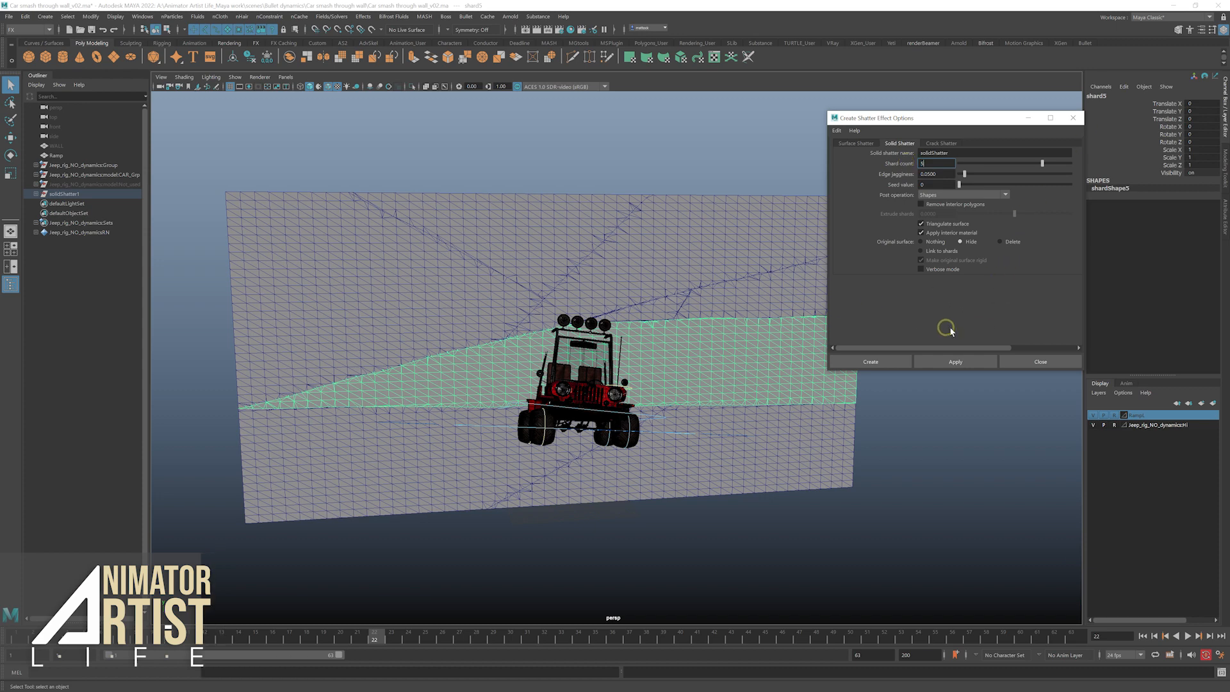
{"action": "left_click", "coordinate": [954, 362]}
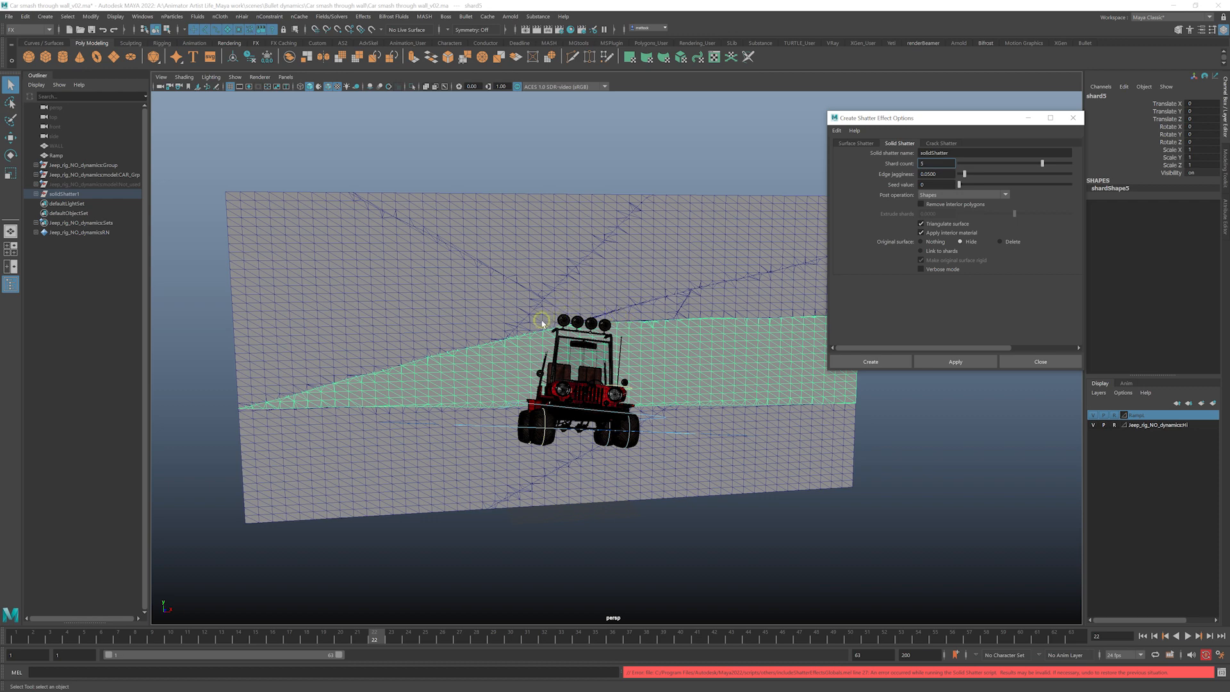
{"action": "left_click_drag", "start_coordinate": [542, 324], "coordinate": [701, 335], "text": "alt"}
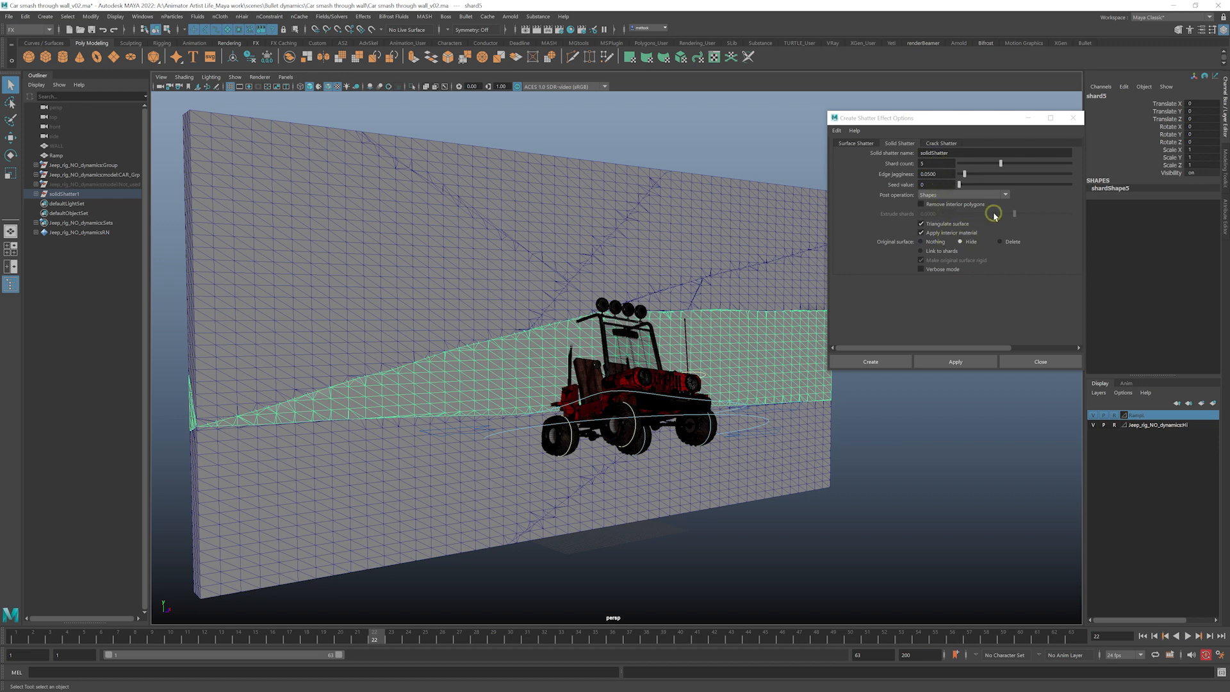
{"action": "left_click_drag", "start_coordinate": [644, 202], "coordinate": [777, 274], "text": "alt"}
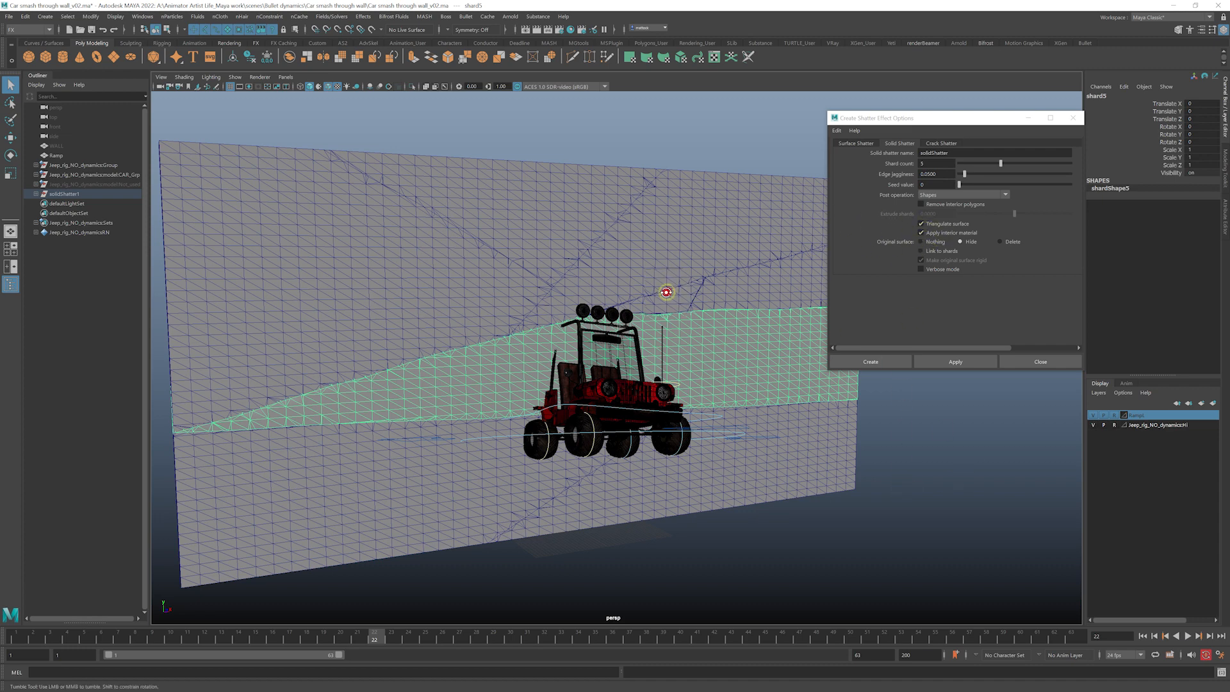
{"action": "left_click_drag", "start_coordinate": [667, 286], "coordinate": [719, 323], "text": "alt"}
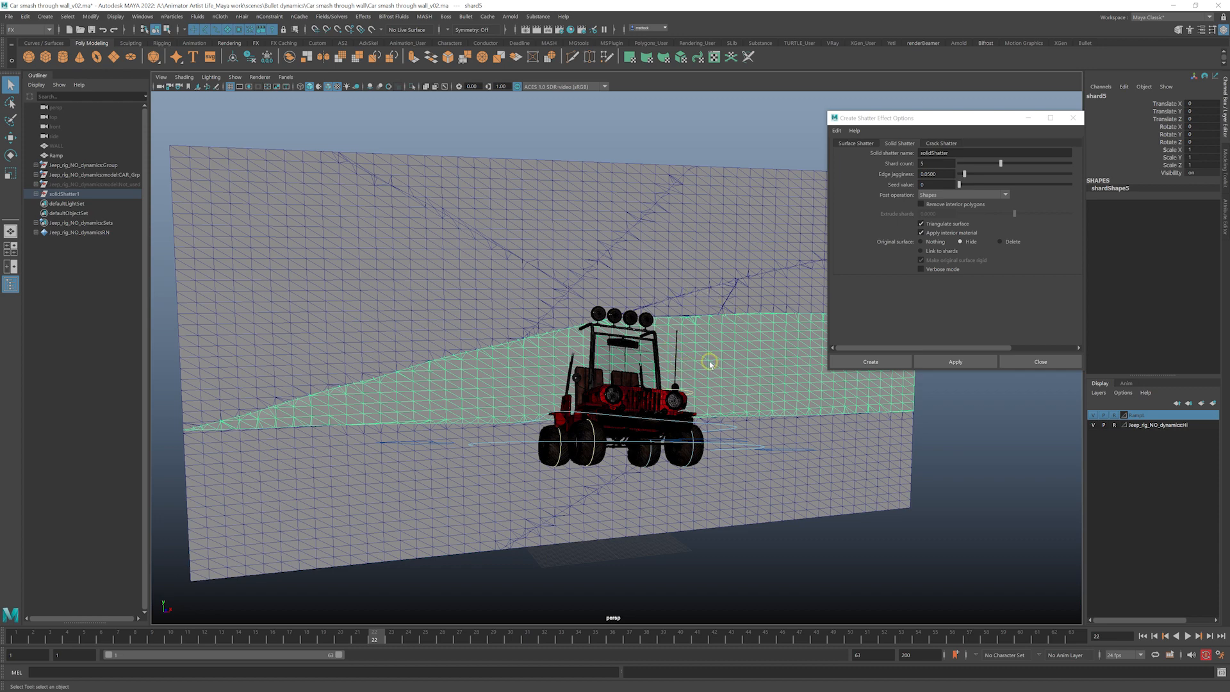
- Assign the existing lambert1 material to the long middle shard and apply the solid shatter to it with a shard count of 5
{"action": "right_click_drag", "start_coordinate": [710, 363], "coordinate": [776, 579]}
{"action": "left_click", "coordinate": [940, 408]}
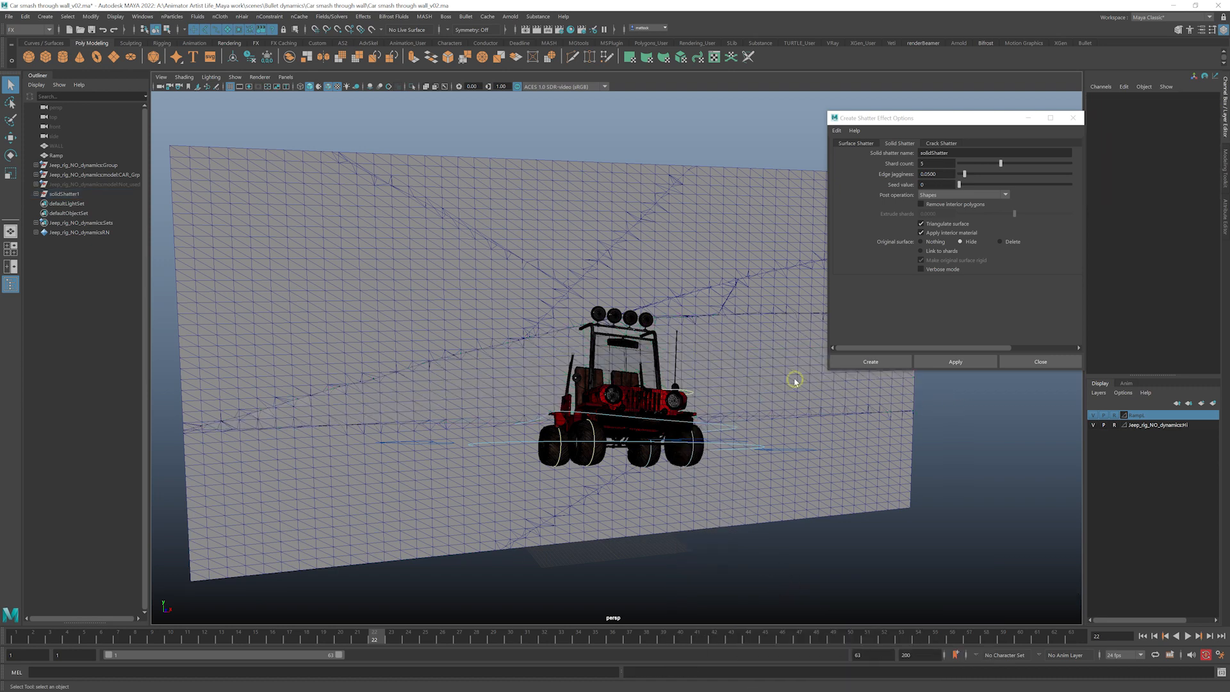
{"action": "left_click", "coordinate": [790, 376]}
{"action": "left_click", "coordinate": [959, 361]}
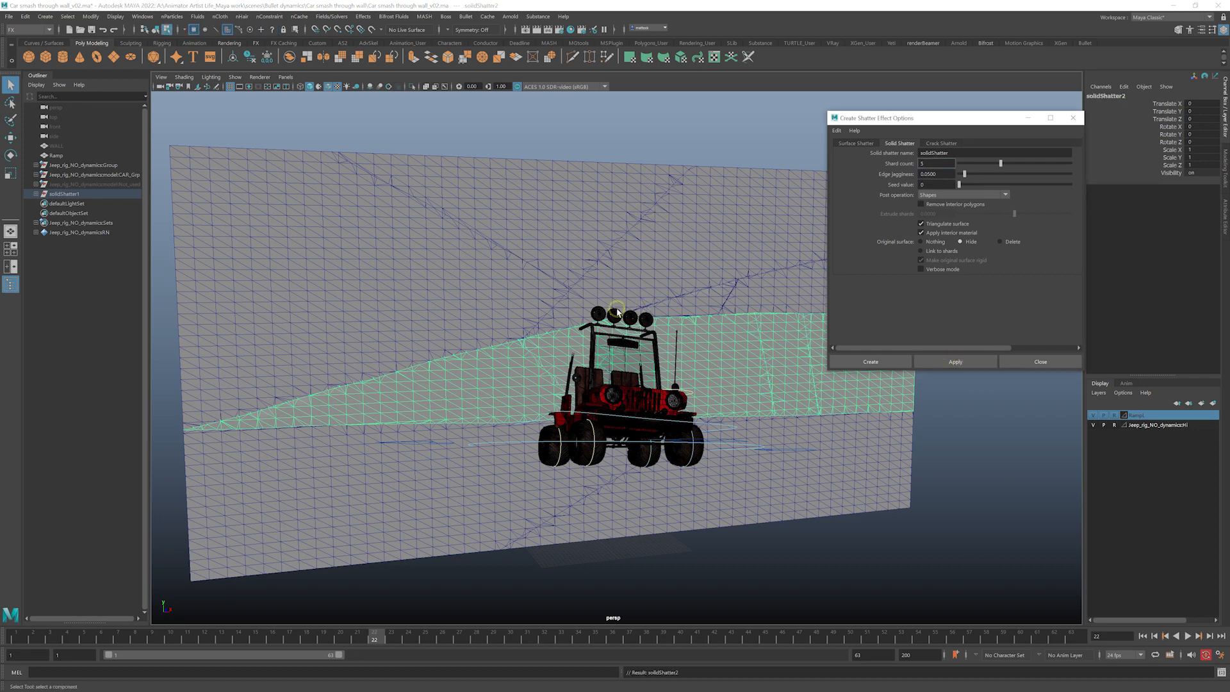
- Move to frame 19 and check the pieces of the shattered middle shard and the large upper shard individually in object mode
{"action": "left_click", "coordinate": [632, 368]}
{"action": "left_click_drag", "start_coordinate": [644, 382], "coordinate": [534, 359], "text": "alt"}
{"action": "left_click_drag", "start_coordinate": [656, 378], "coordinate": [657, 380], "text": "alt"}
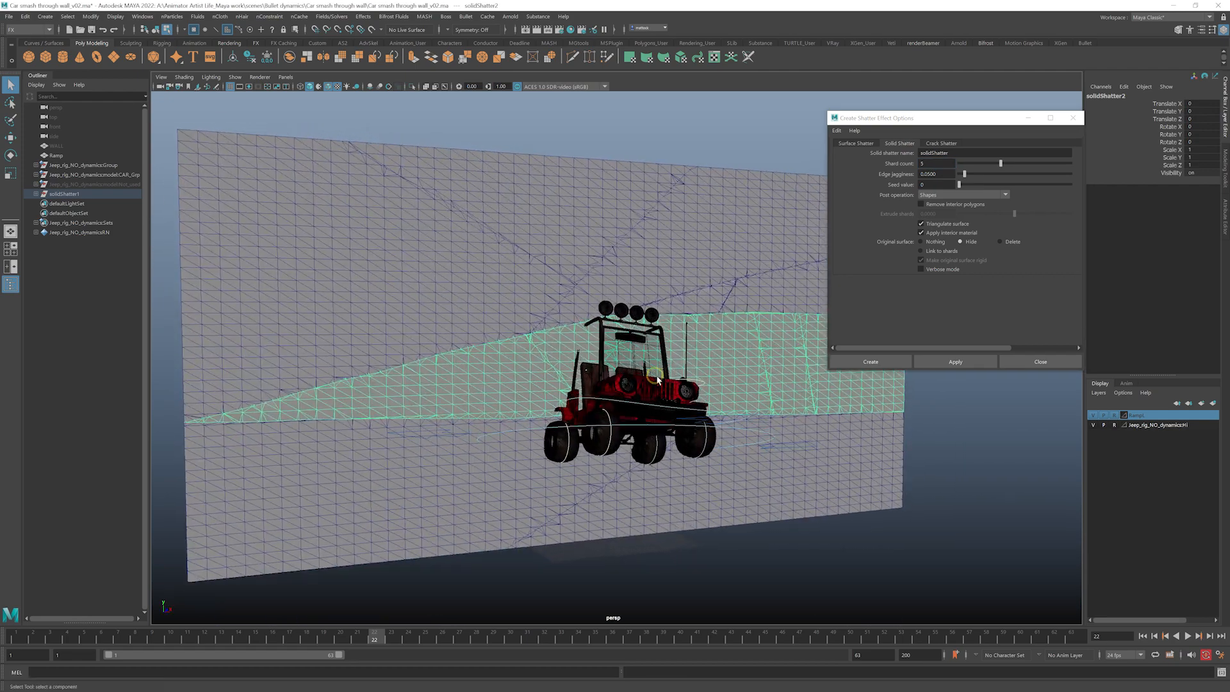
{"action": "left_click_drag", "start_coordinate": [358, 642], "coordinate": [327, 637]}
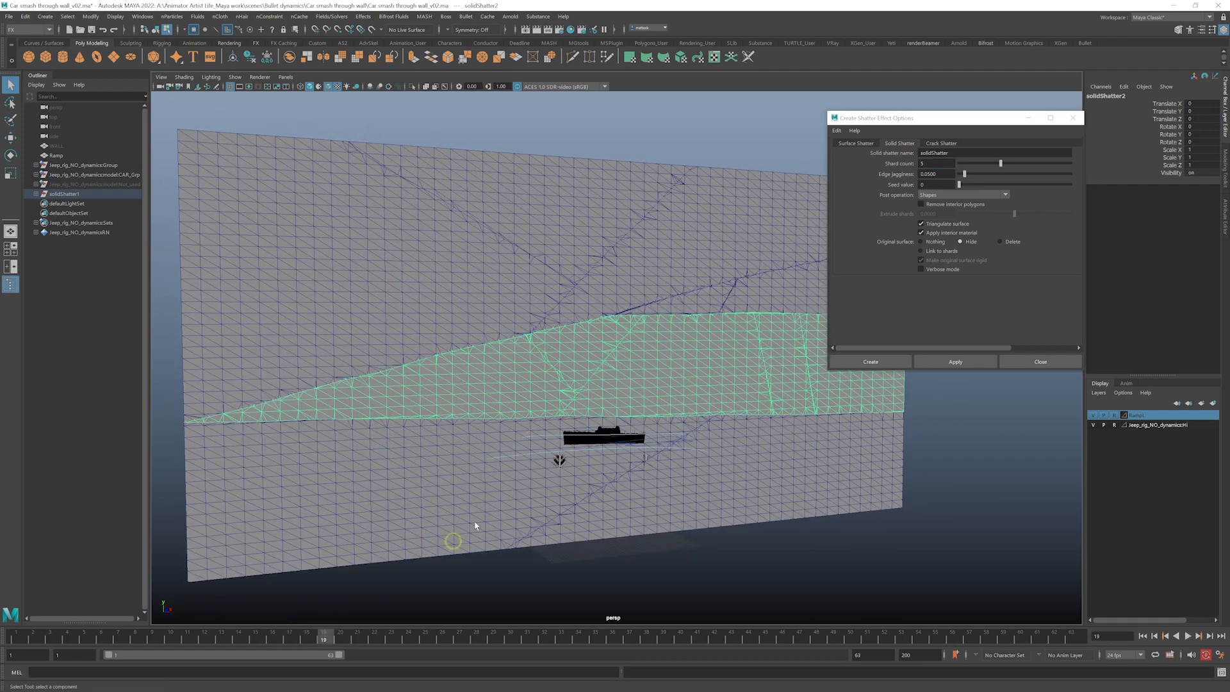
{"action": "mouse_move", "coordinate": [628, 385]}
{"action": "left_mouse_down", "text": "alt"}
{"action": "mouse_move", "coordinate": [647, 394]}
{"action": "mouse_move", "coordinate": [624, 388]}
{"action": "left_mouse_up", "text": "alt"}
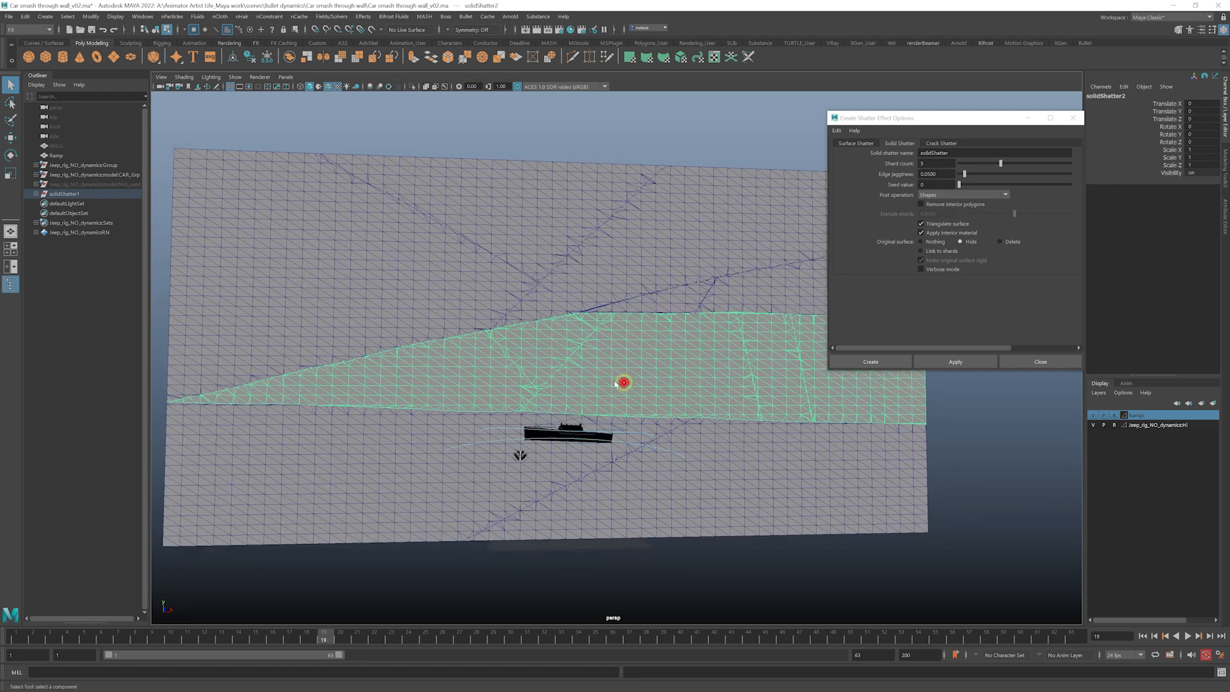
{"action": "right_click_drag", "start_coordinate": [536, 347], "coordinate": [546, 341]}
{"action": "left_click", "coordinate": [536, 345]}
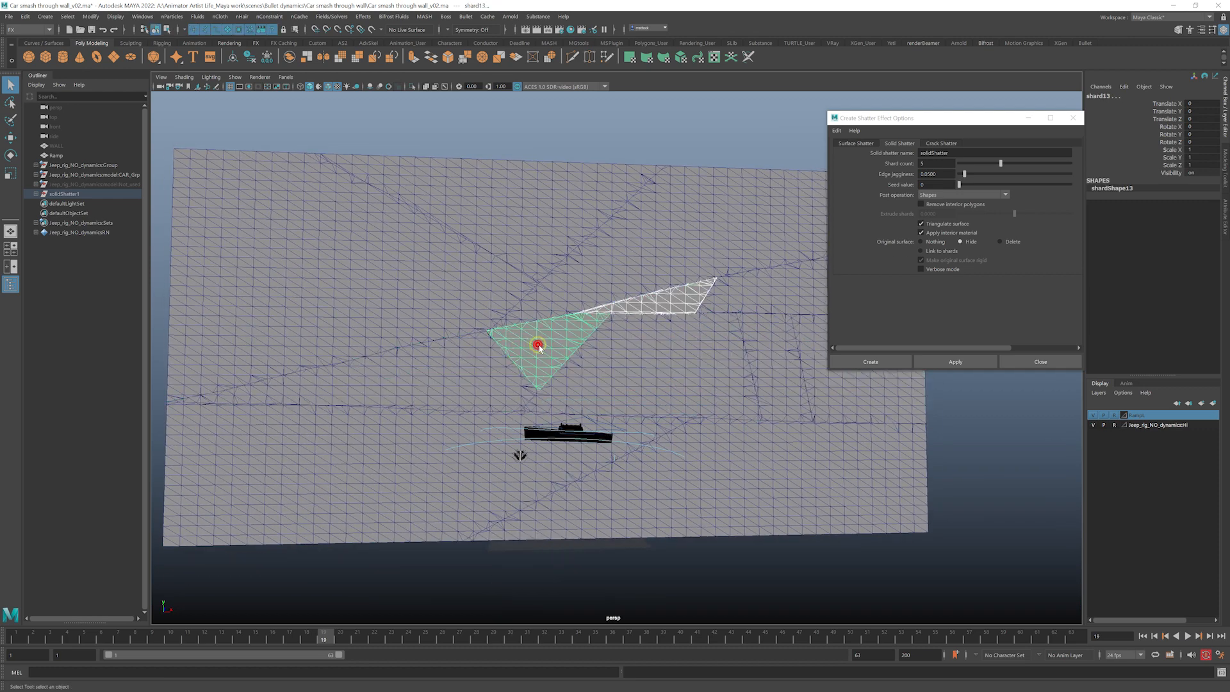
{"action": "left_click_drag", "start_coordinate": [580, 374], "coordinate": [575, 328], "text": "alt"}
{"action": "left_click", "coordinate": [651, 370]}
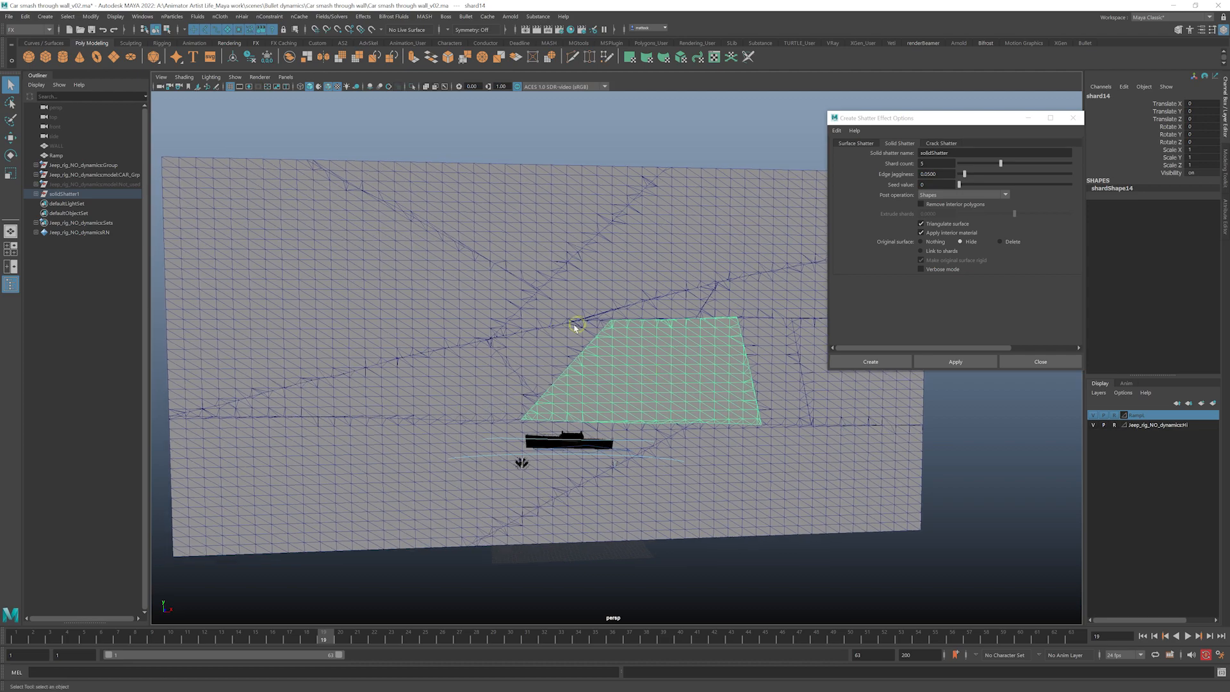
{"action": "mouse_move", "coordinate": [525, 384]}
{"action": "left_mouse_down", "text": "alt"}
{"action": "mouse_move", "coordinate": [541, 384]}
{"action": "mouse_move", "coordinate": [522, 393]}
{"action": "mouse_move", "coordinate": [531, 378]}
{"action": "left_mouse_up", "text": "alt"}
{"action": "left_click", "coordinate": [490, 346]}
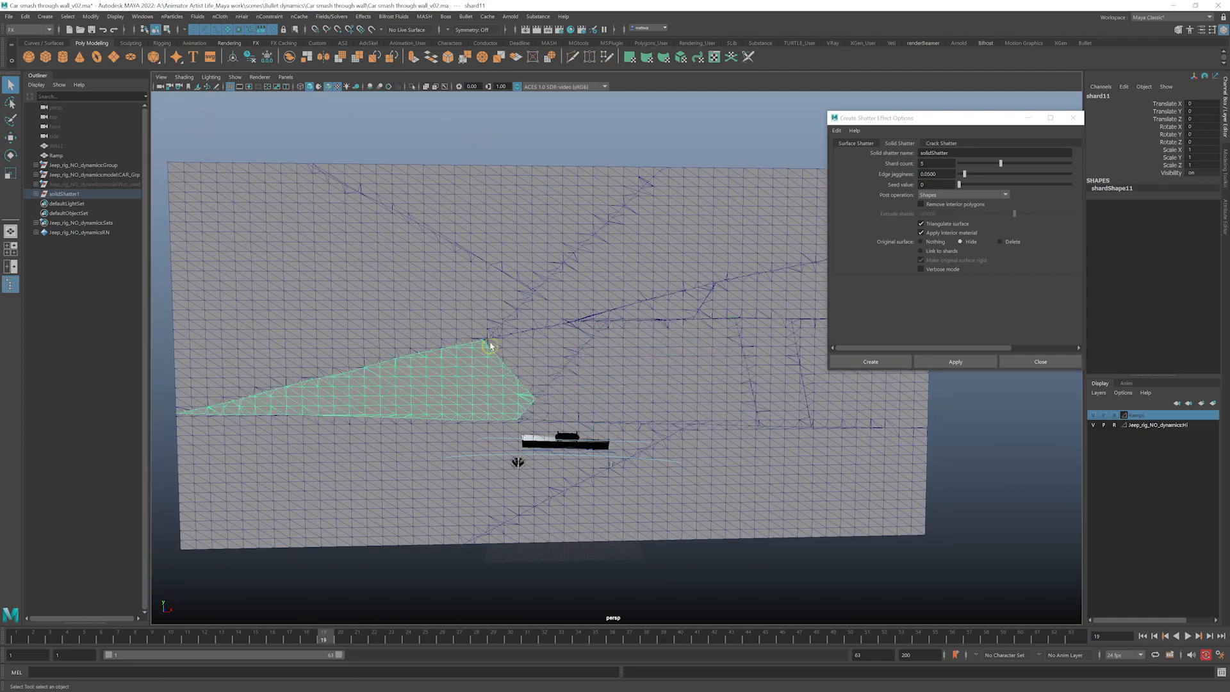
{"action": "left_click", "coordinate": [374, 230]}
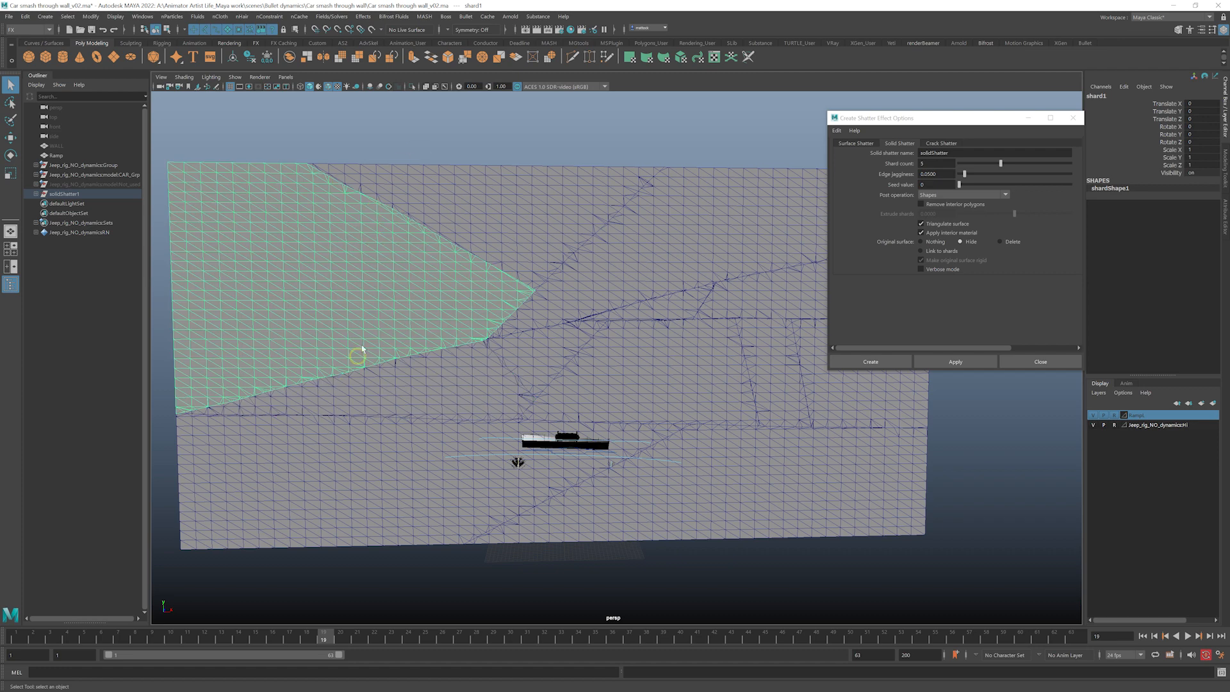
{"action": "left_click_drag", "start_coordinate": [558, 357], "coordinate": [563, 356], "text": "alt"}
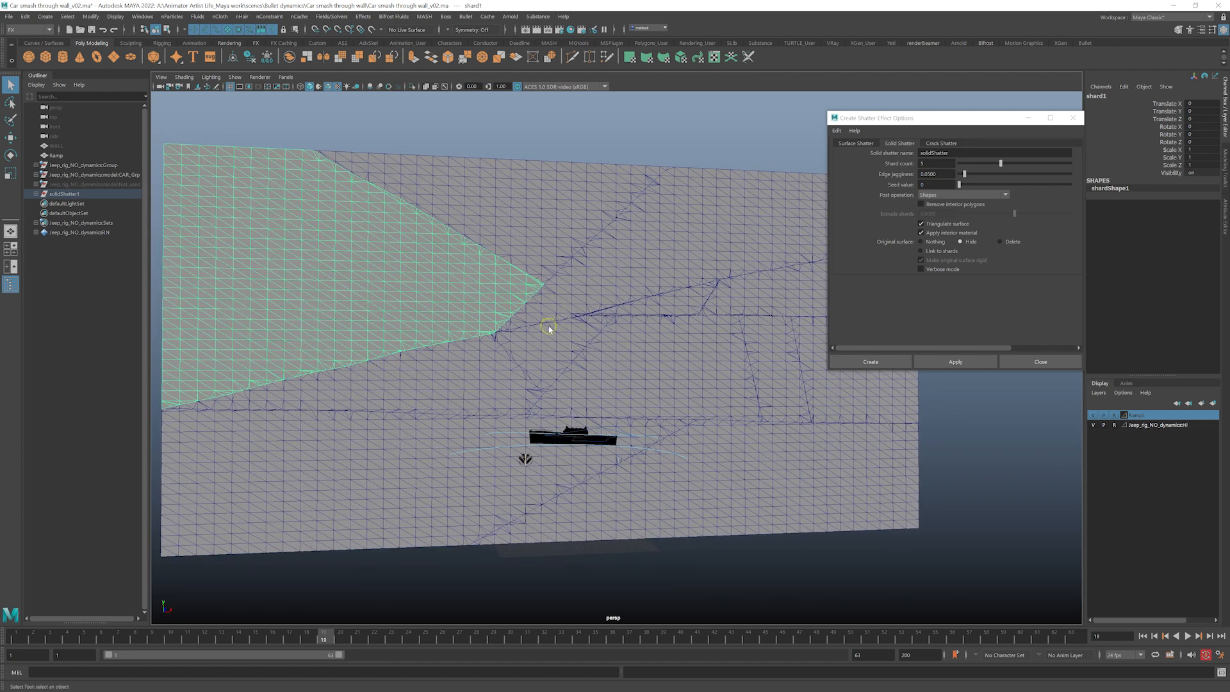
- Save the scene and return the timeline to frame 22
{"action": "key", "text": "ctrl+s"}
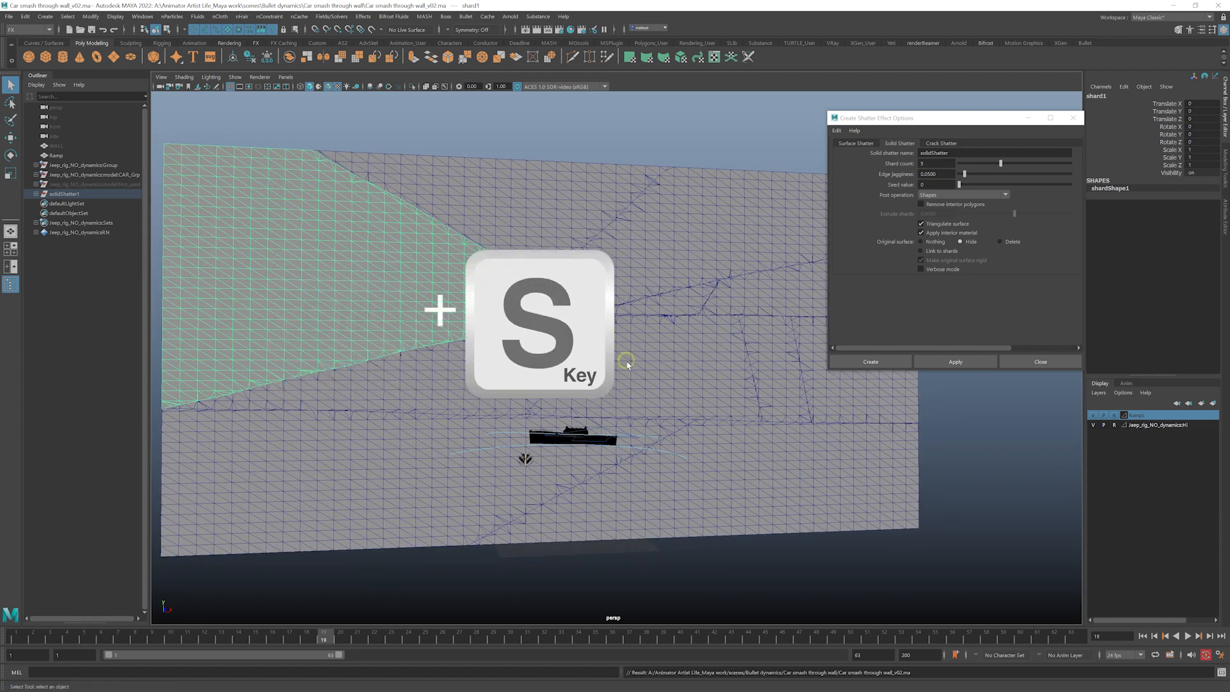
{"action": "mouse_move", "coordinate": [628, 365]}
{"action": "left_mouse_down", "text": "alt"}
{"action": "mouse_move", "coordinate": [574, 357]}
{"action": "mouse_move", "coordinate": [640, 352]}
{"action": "mouse_move", "coordinate": [628, 375]}
{"action": "left_mouse_up", "text": "alt"}
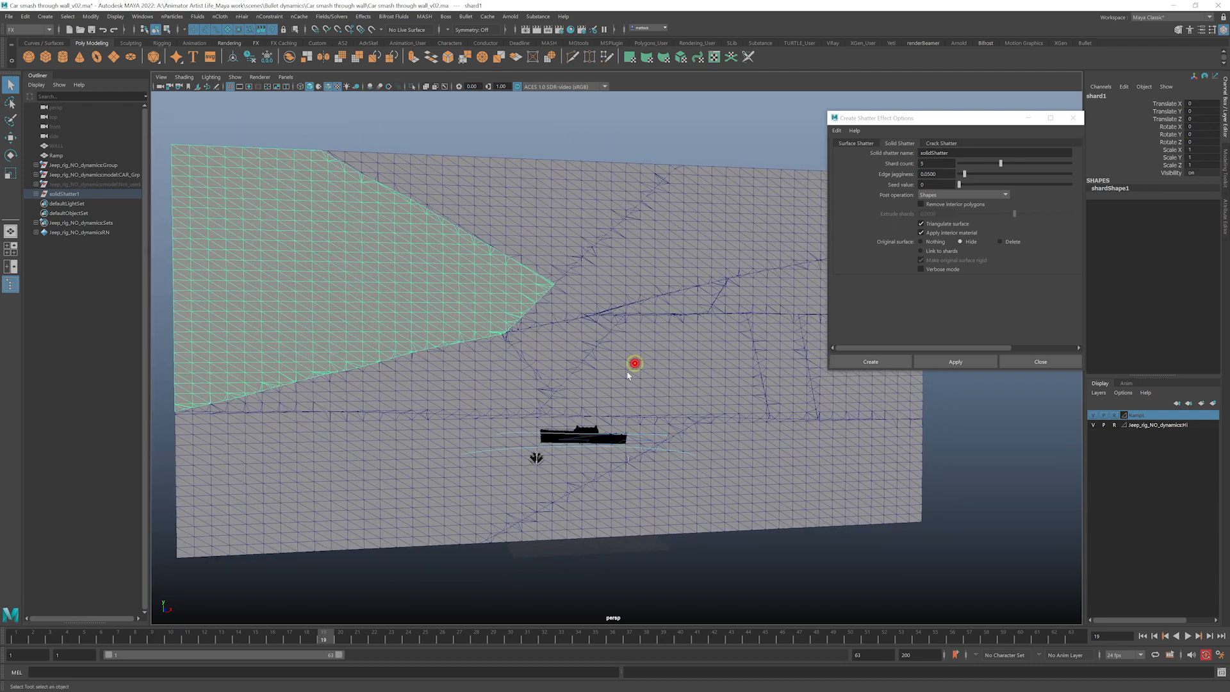
{"action": "left_click_drag", "start_coordinate": [320, 638], "coordinate": [374, 637]}
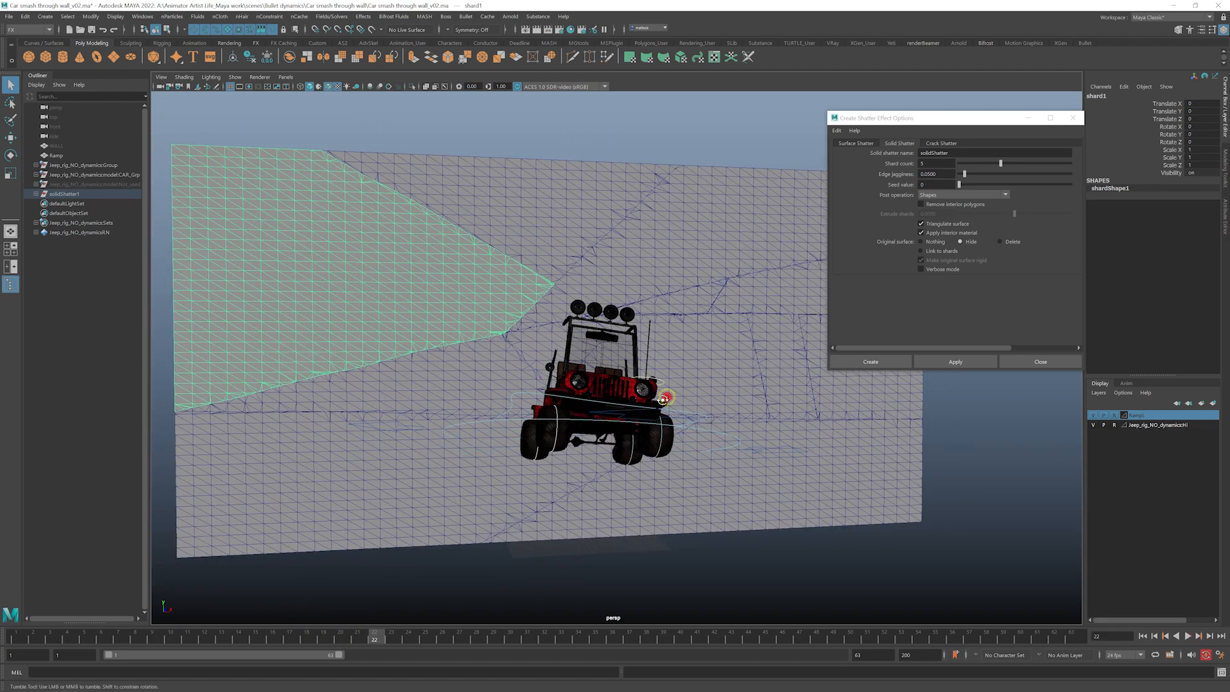
- Select four shards around the Jeep together: the two large upper ones, the four-sided middle piece and the long pointed middle piece
{"action": "left_click_drag", "start_coordinate": [664, 399], "coordinate": [661, 392], "text": "alt"}
{"action": "left_click", "coordinate": [674, 263]}
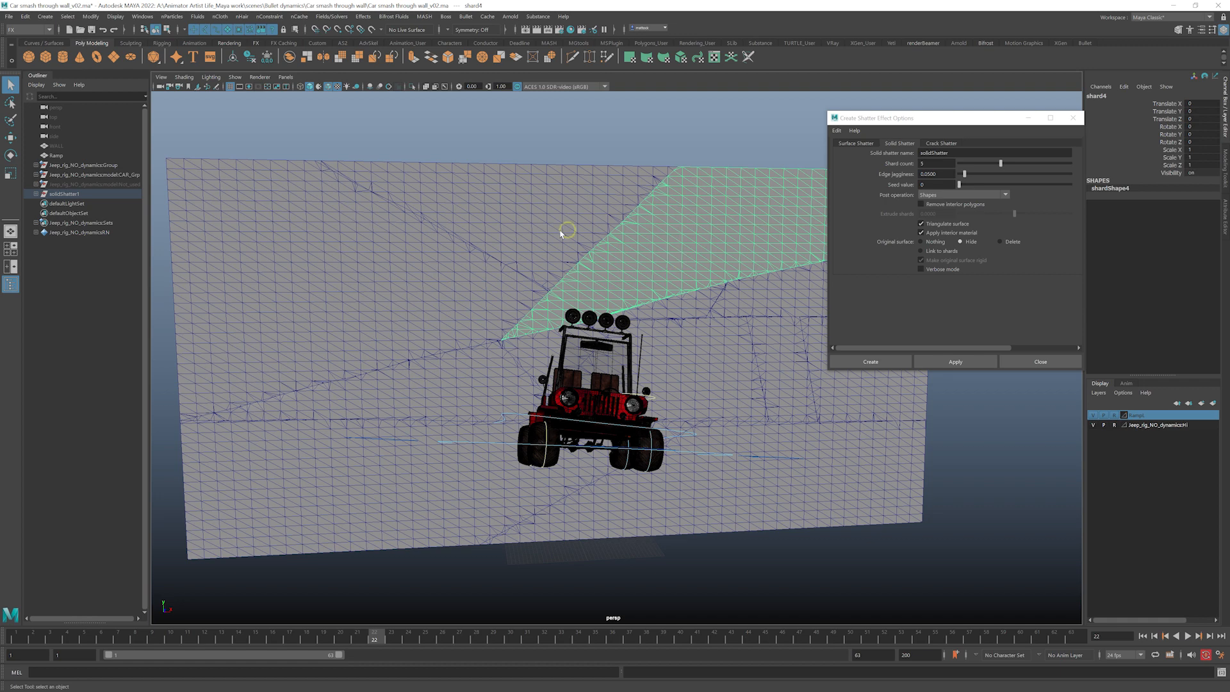
{"action": "left_click_drag", "start_coordinate": [552, 300], "coordinate": [698, 370], "text": "alt"}
{"action": "left_click", "coordinate": [696, 371]}
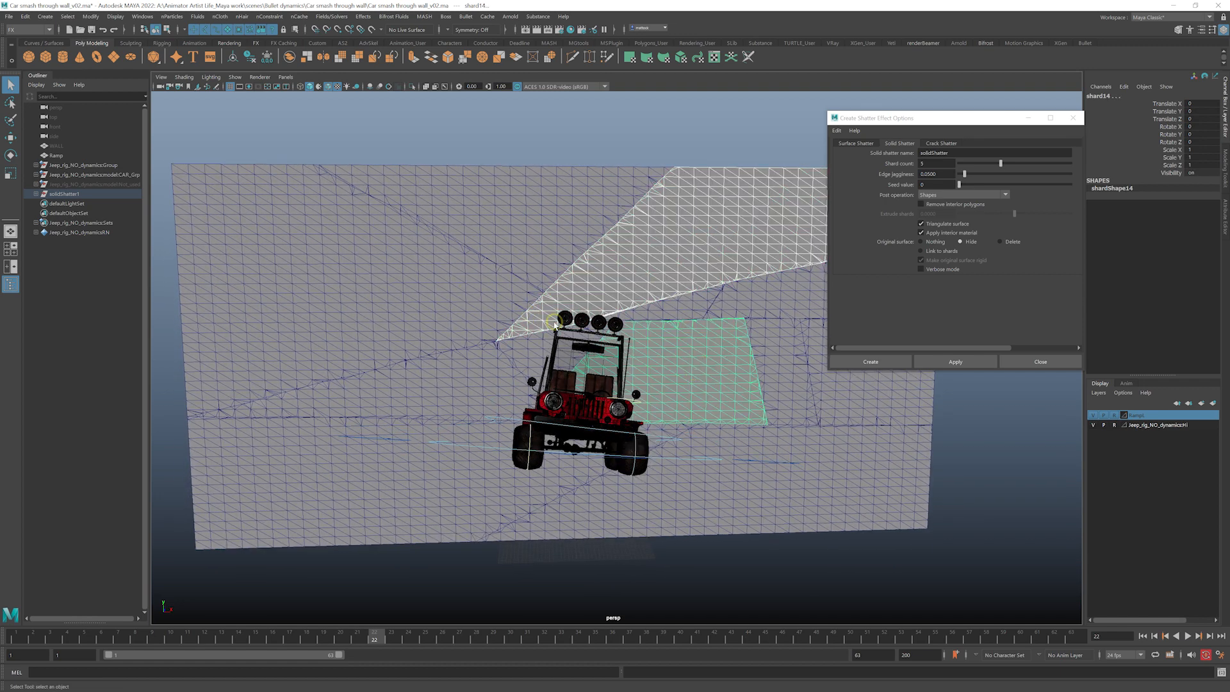
{"action": "left_click_drag", "start_coordinate": [555, 325], "coordinate": [498, 316], "text": "alt"}
{"action": "left_click", "coordinate": [488, 316]}
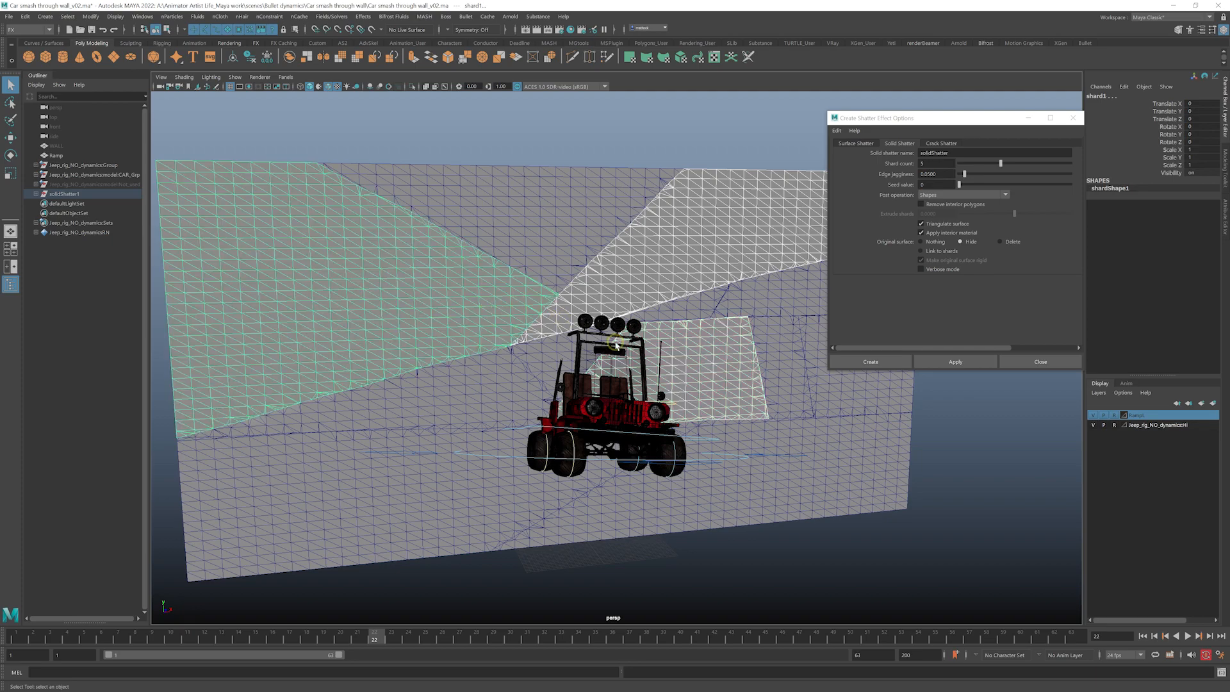
{"action": "left_click_drag", "start_coordinate": [616, 345], "coordinate": [575, 338], "text": "alt"}
{"action": "left_click", "coordinate": [505, 375]}
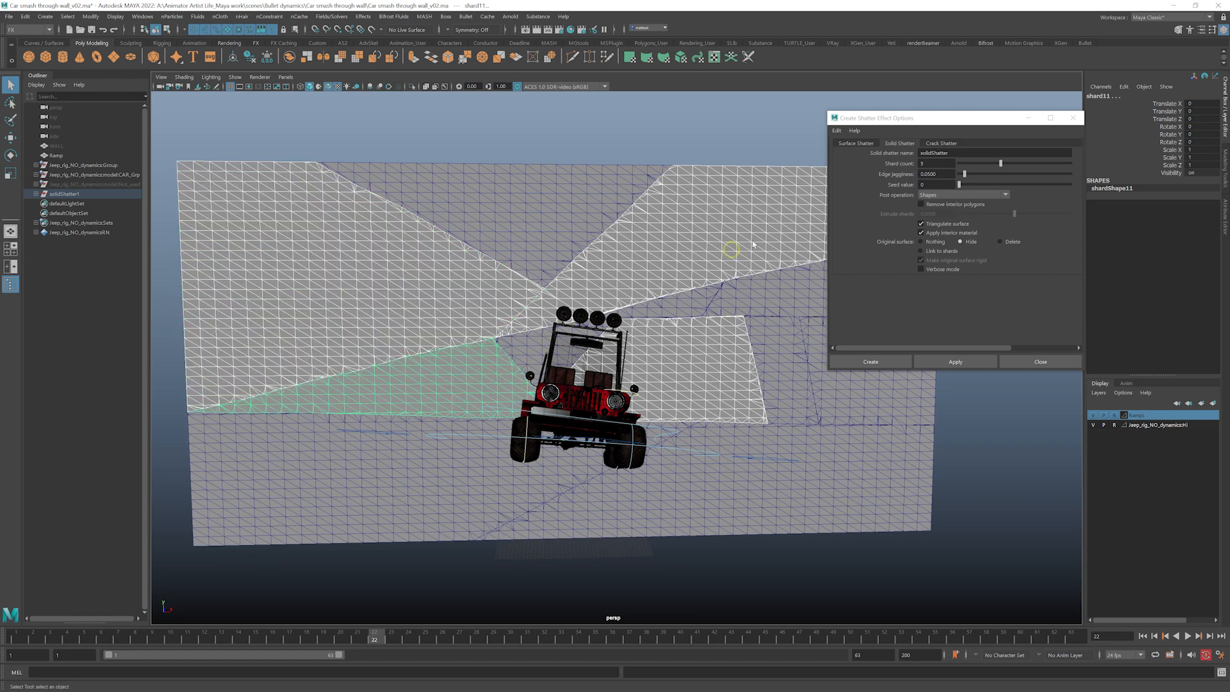
- Try to apply the solid shatter to the four selected shards and assign them a new Lambert material
{"action": "left_click", "coordinate": [956, 363]}
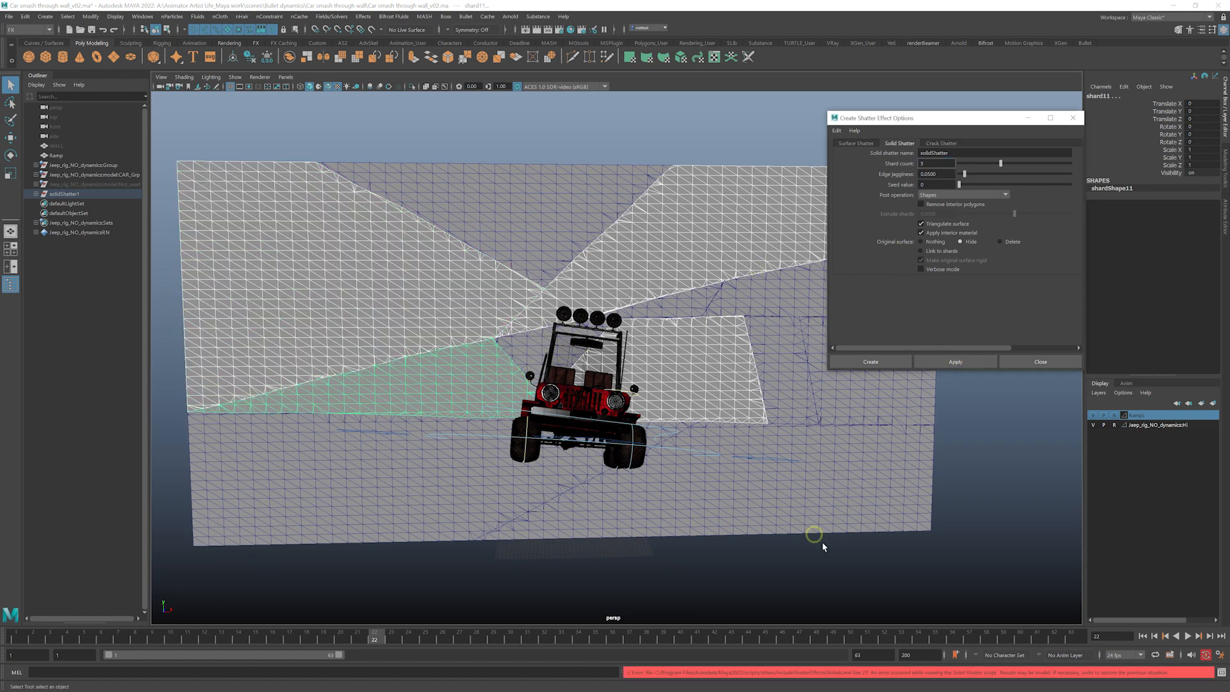
{"action": "right_click_drag", "start_coordinate": [697, 221], "coordinate": [762, 481]}
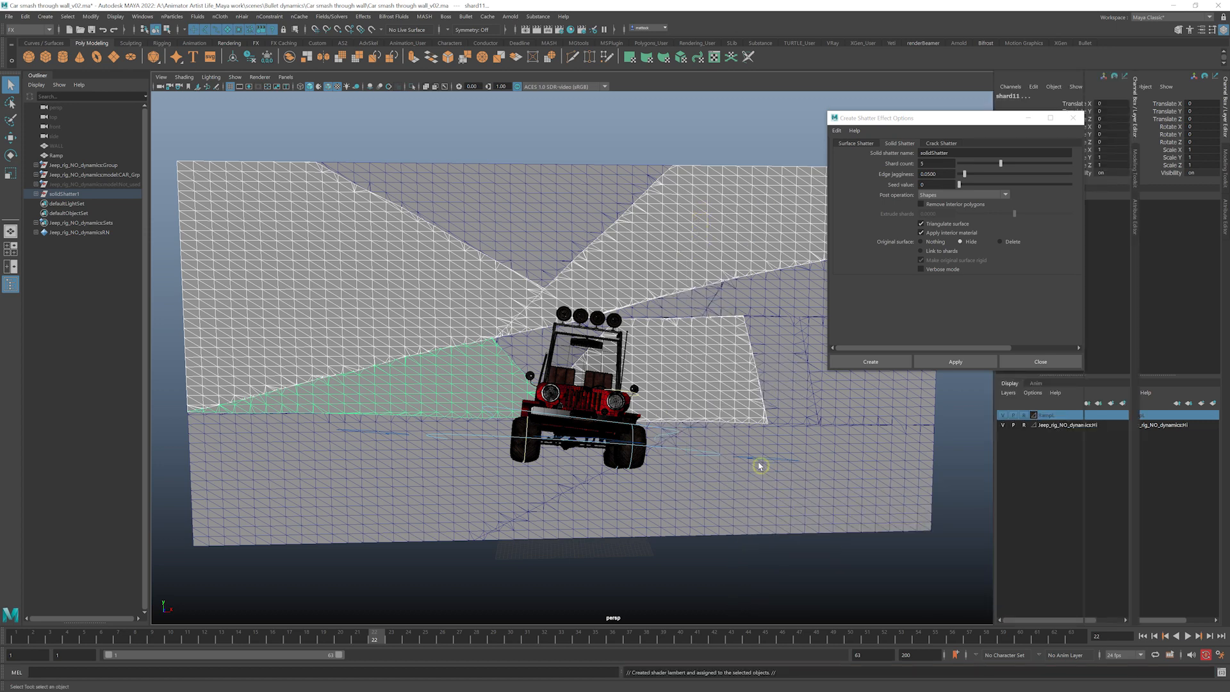
{"action": "left_click_drag", "start_coordinate": [931, 119], "coordinate": [995, 157]}
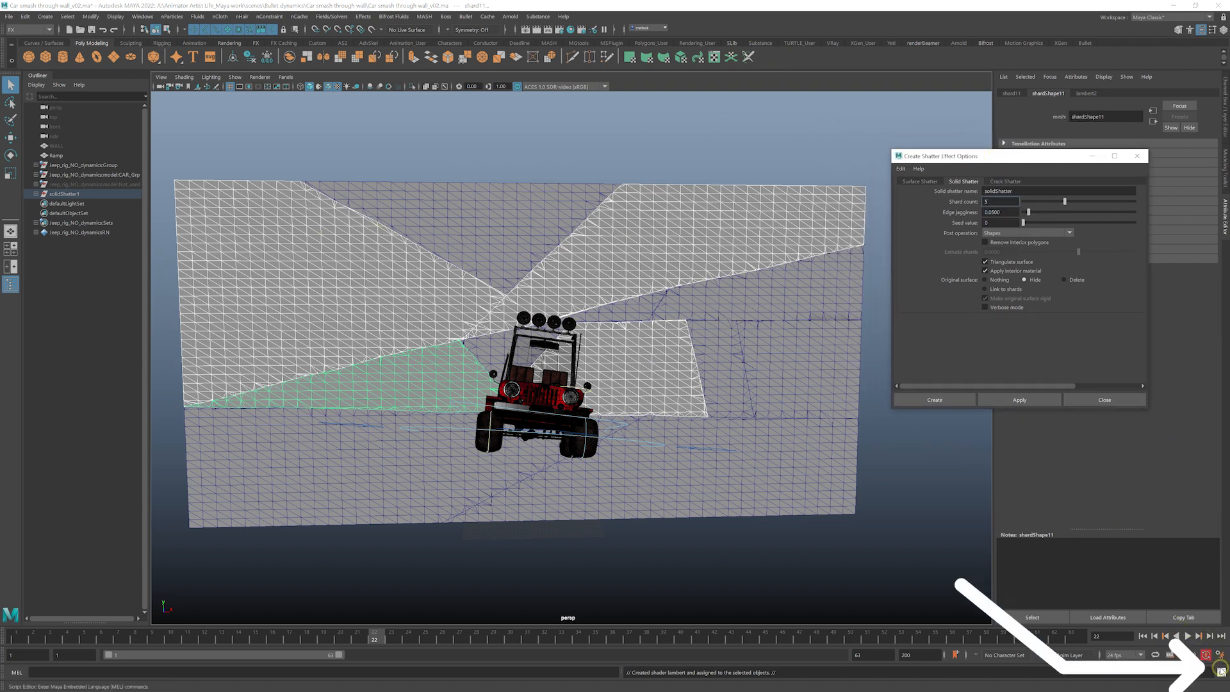
- Open the Script Editor at the latest commands and assign the existing lambert1 material to the four selected shards
{"action": "left_click", "coordinate": [1222, 672]}
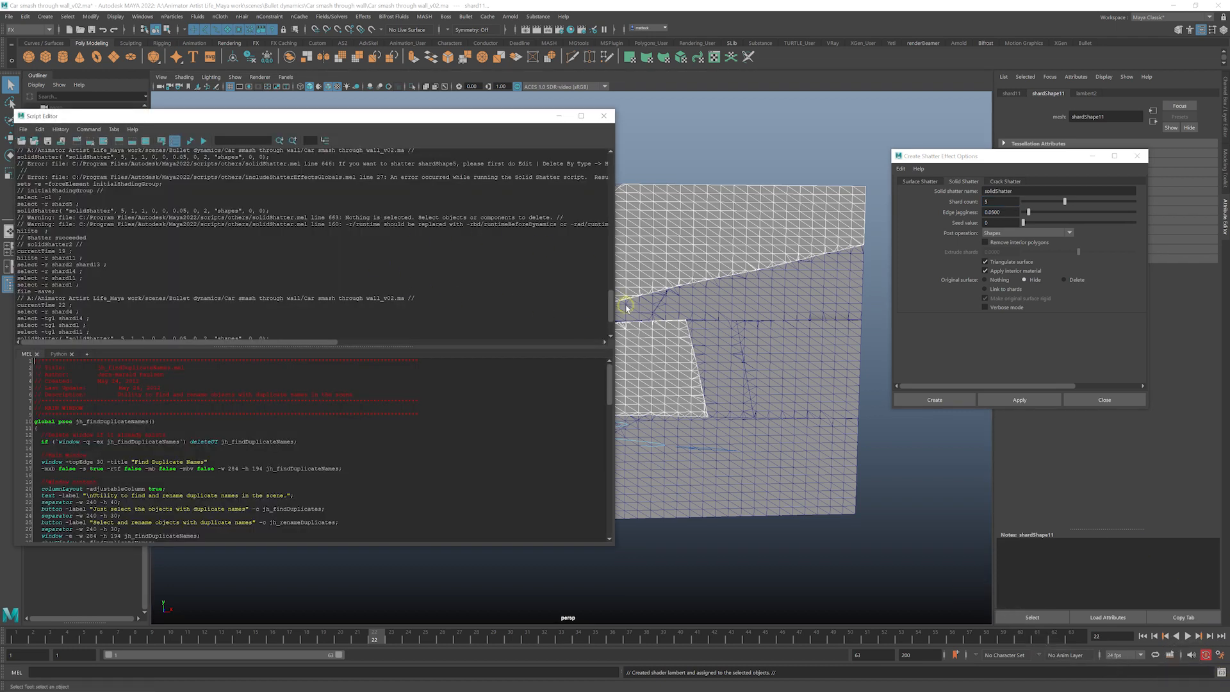
{"action": "left_click_drag", "start_coordinate": [609, 299], "coordinate": [614, 320]}
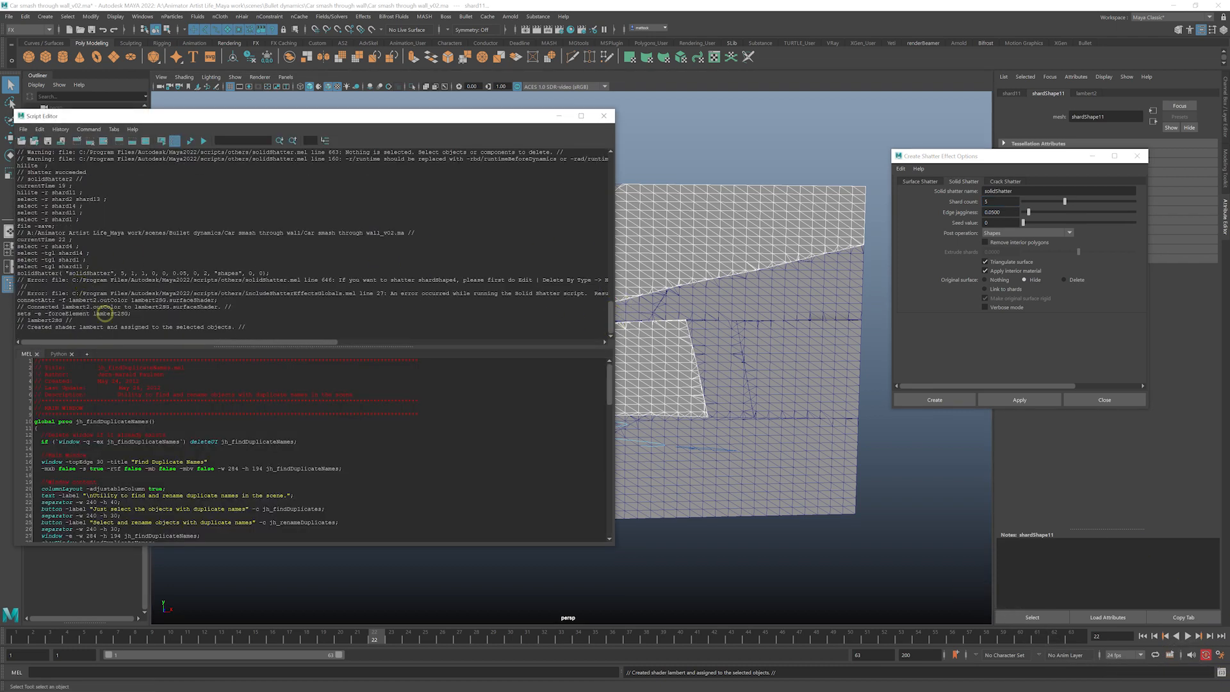
{"action": "left_click_drag", "start_coordinate": [255, 117], "coordinate": [286, 113]}
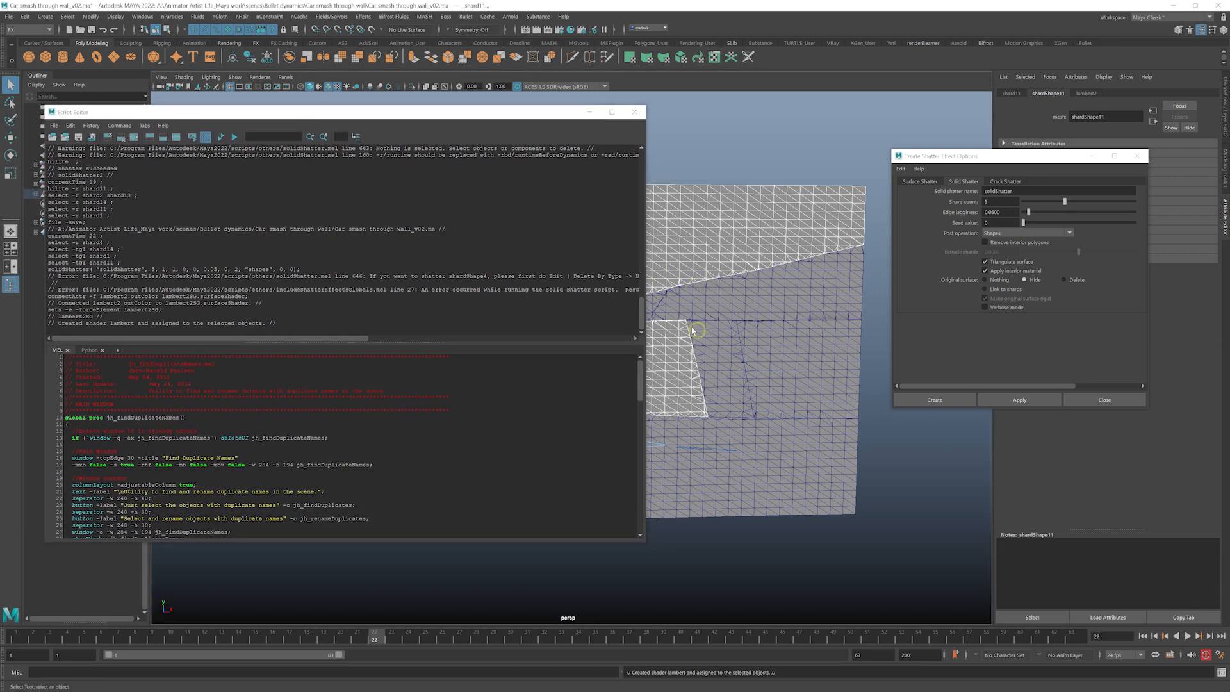
{"action": "right_click_drag", "start_coordinate": [728, 258], "coordinate": [816, 528]}
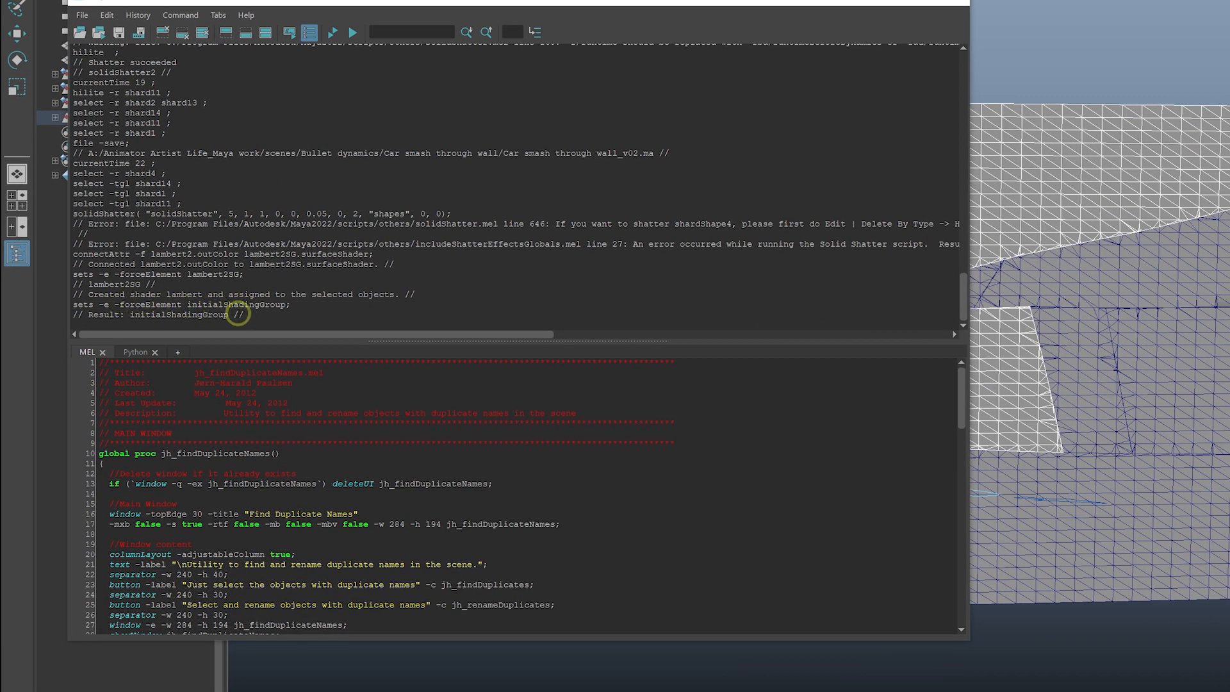
- Save the logged command "sets -e -forceElement initialShadingGroup;" to the Poly Modeling shelf as MEL and close the Script Editor
{"action": "left_click", "coordinate": [215, 318]}
{"action": "left_click_drag", "start_coordinate": [244, 314], "coordinate": [72, 306]}
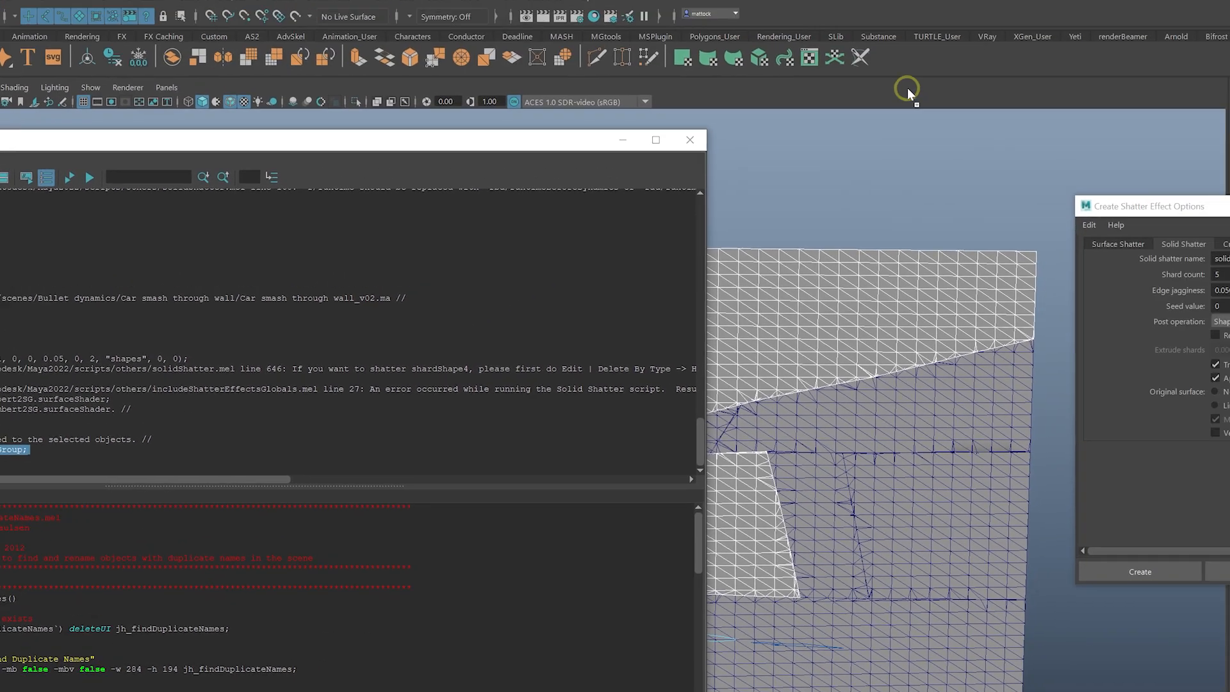
{"action": "middle_click_drag", "start_coordinate": [909, 93], "coordinate": [896, 59]}
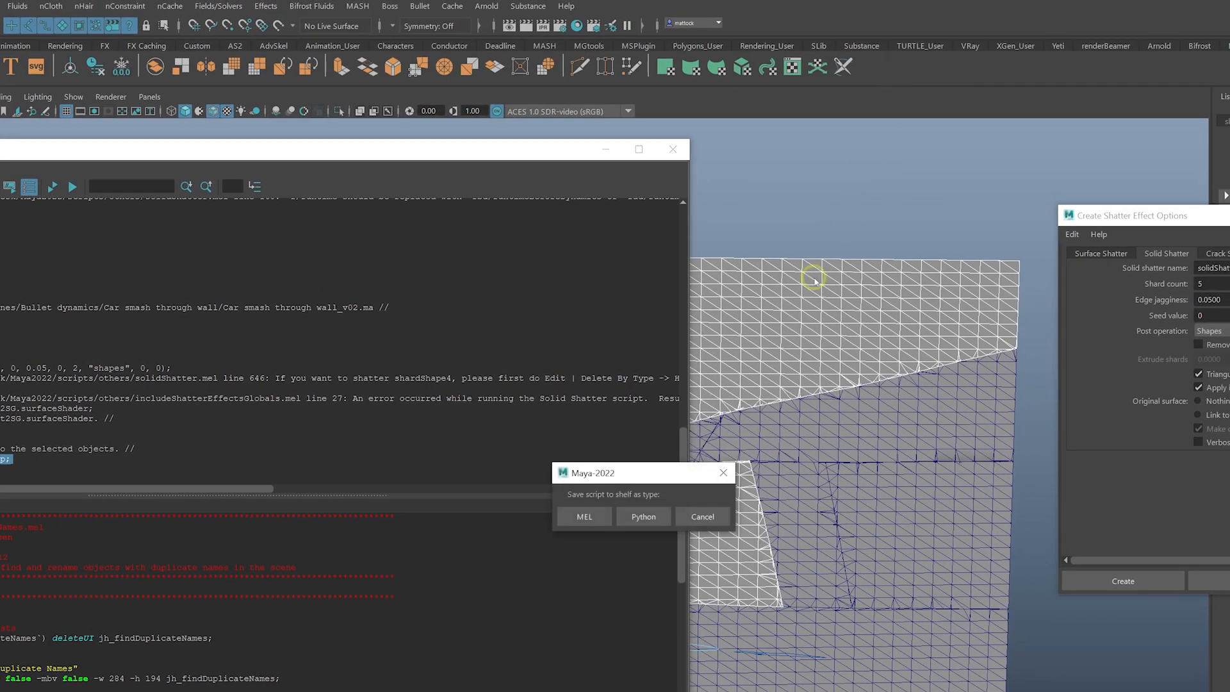
{"action": "left_click", "coordinate": [590, 516]}
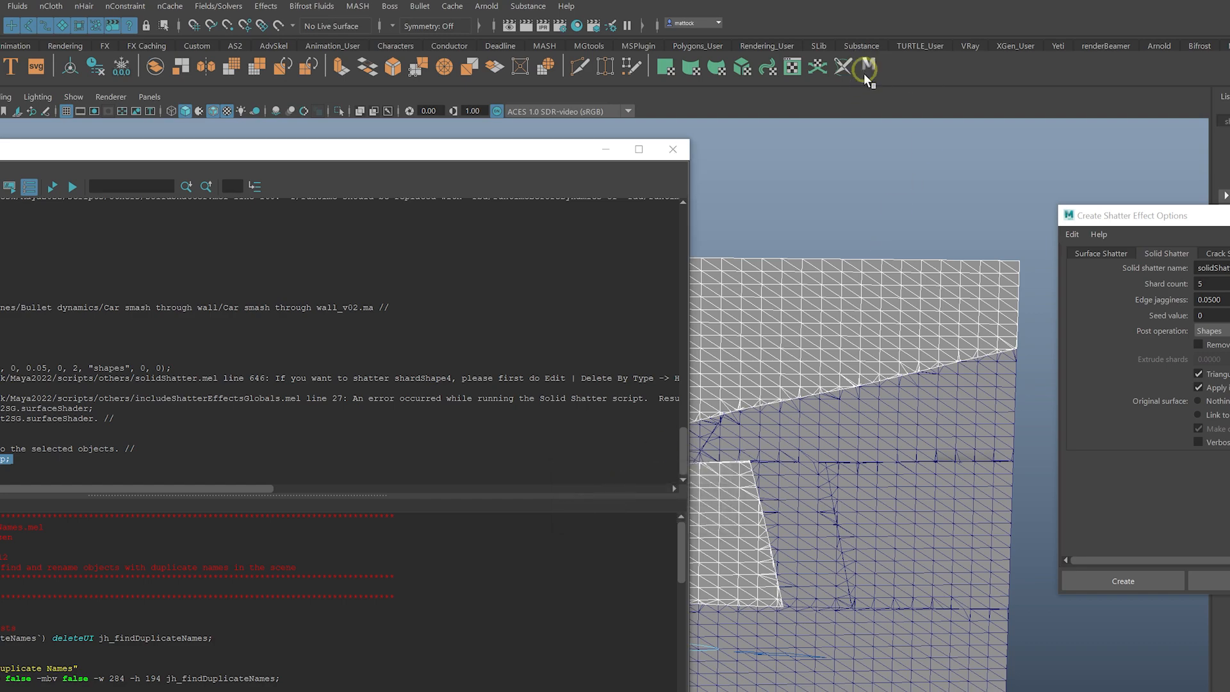
{"action": "left_click", "coordinate": [687, 149]}
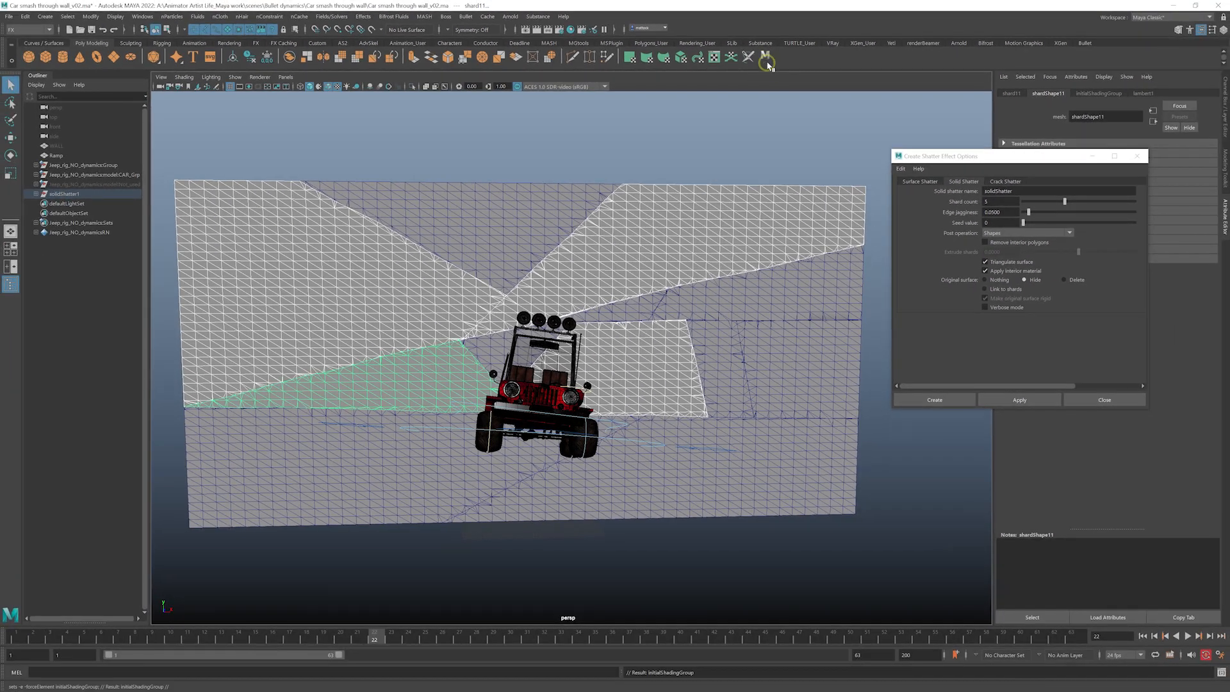
- Run the saved shelf command on the four selected shards and apply the solid shatter to them with a shard count of 3
{"action": "left_click", "coordinate": [763, 59]}
{"action": "left_click_drag", "start_coordinate": [548, 302], "coordinate": [681, 264], "text": "alt"}
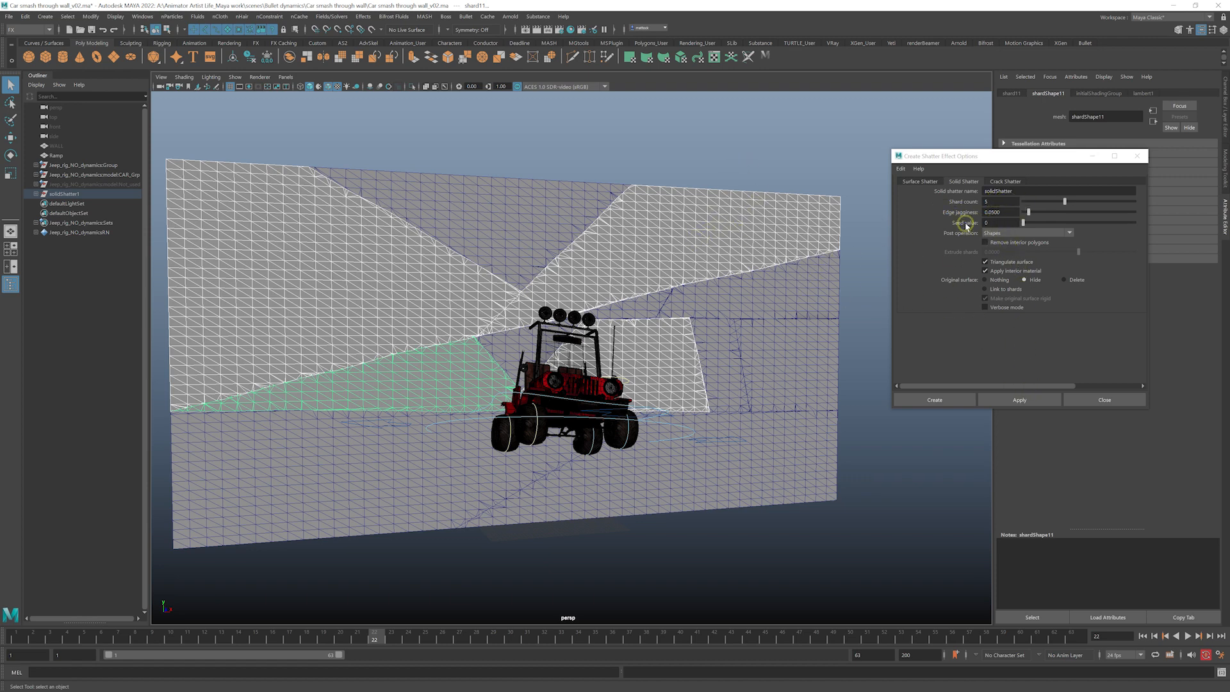
{"action": "double_click", "coordinate": [985, 202]}
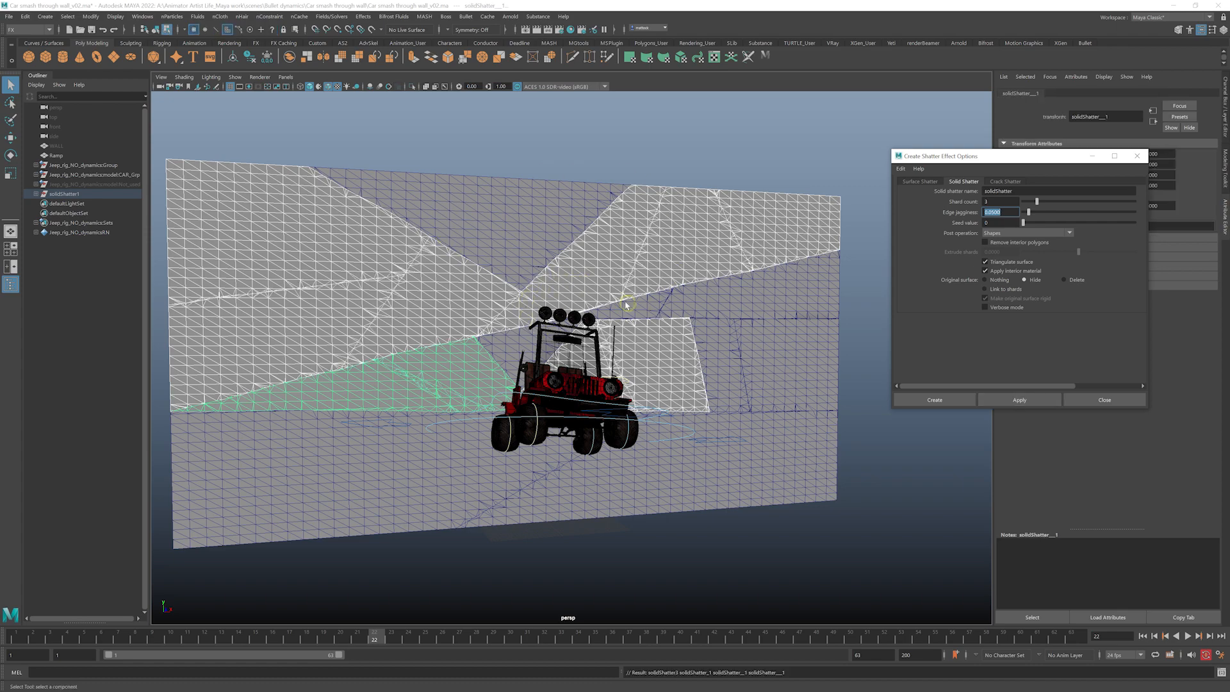
{"action": "left_click_drag", "start_coordinate": [626, 305], "coordinate": [683, 284], "text": "alt"}
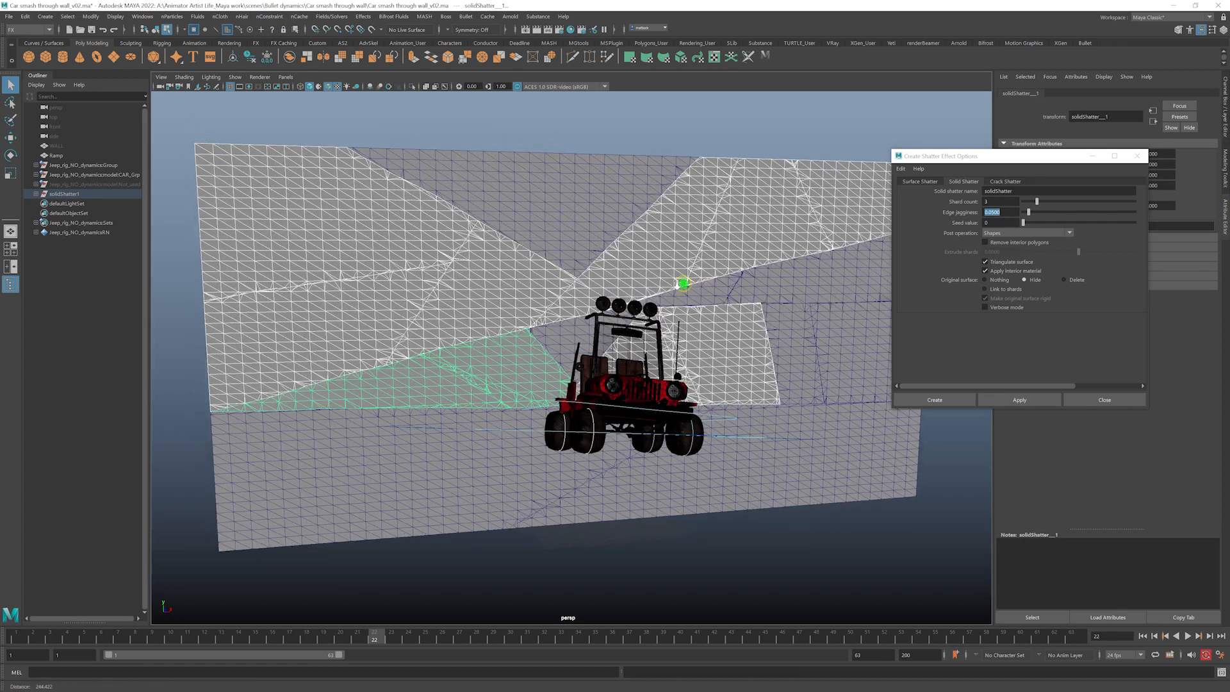
{"action": "right_click_drag", "start_coordinate": [678, 286], "coordinate": [551, 239], "text": "alt"}
{"action": "left_click_drag", "start_coordinate": [590, 271], "coordinate": [649, 285], "text": "alt"}
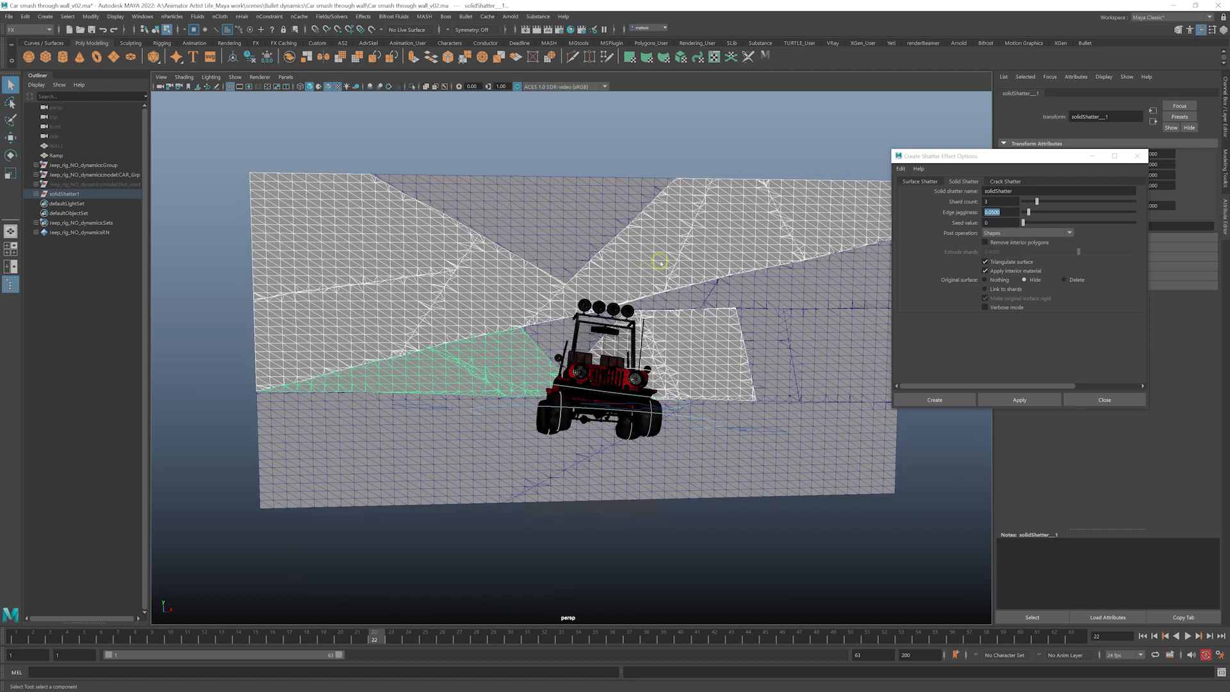
- Return to object selection and test-pull individual new shards around the Jeep out of the wall, undoing each move
{"action": "right_click_drag", "start_coordinate": [660, 264], "coordinate": [684, 152]}
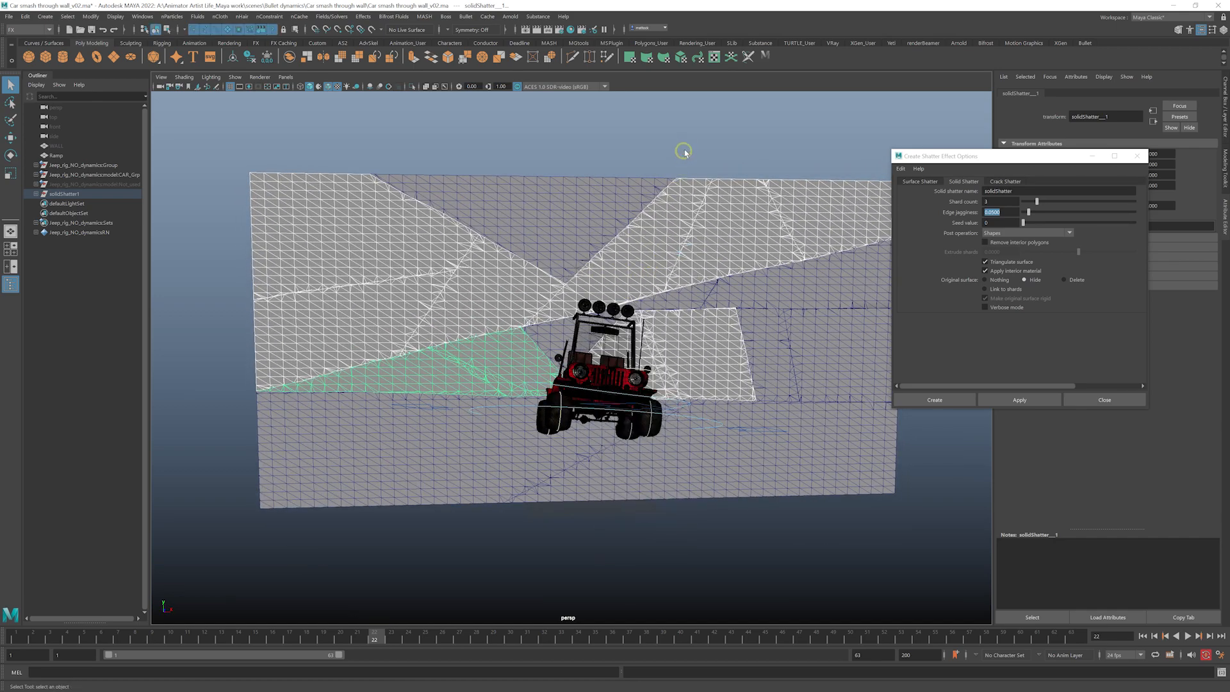
{"action": "left_click", "coordinate": [685, 152]}
{"action": "left_click", "coordinate": [667, 248]}
{"action": "left_click_drag", "start_coordinate": [667, 256], "coordinate": [727, 275], "text": "alt"}
{"action": "key", "text": "w"}
{"action": "key", "text": "ctrl+z"}
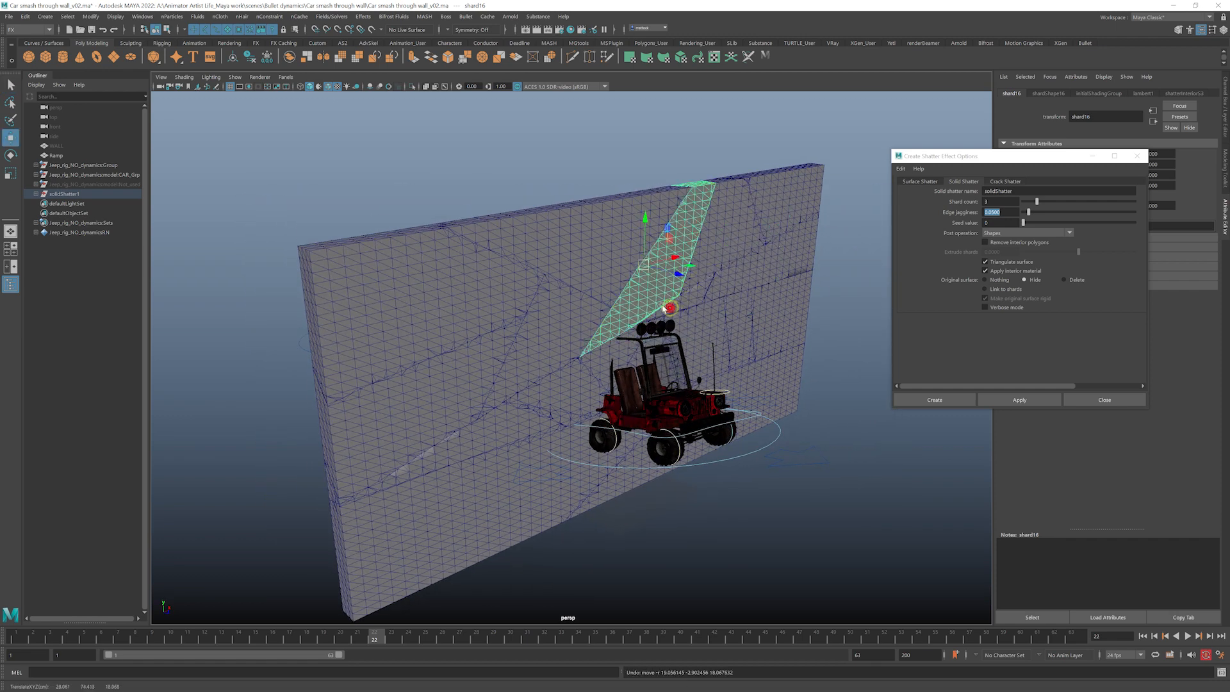
{"action": "left_click_drag", "start_coordinate": [664, 308], "coordinate": [697, 314], "text": "alt"}
{"action": "left_click", "coordinate": [643, 370]}
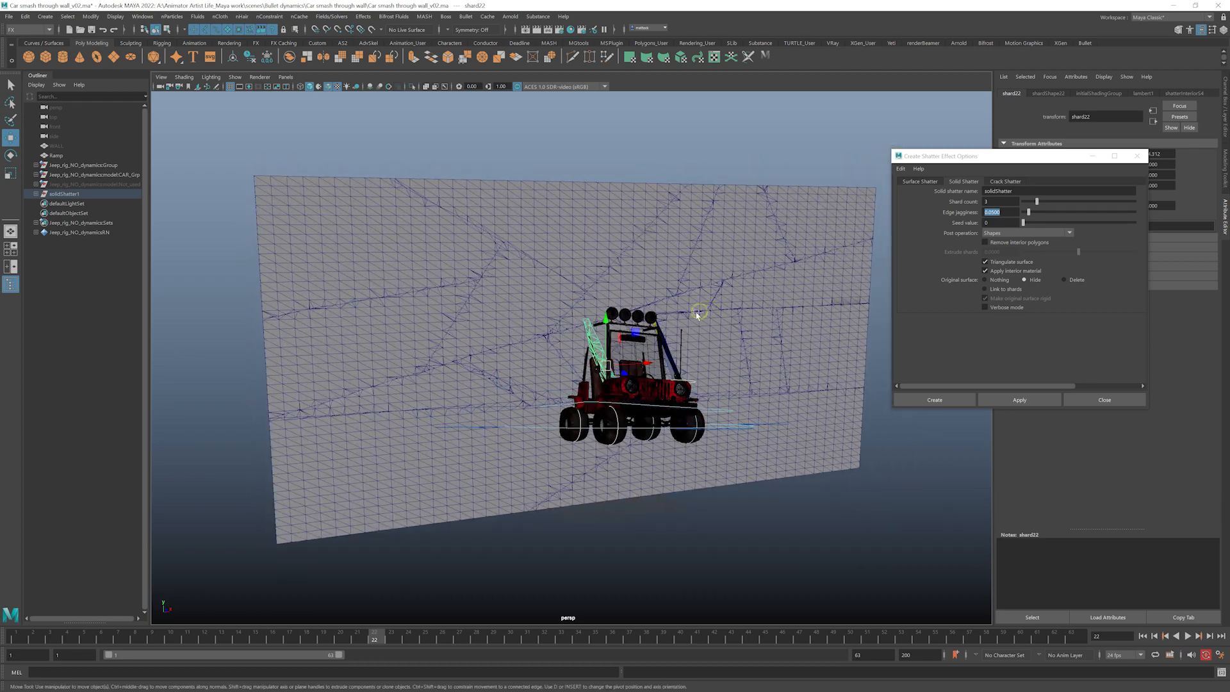
{"action": "left_click", "coordinate": [580, 340]}
{"action": "left_click_drag", "start_coordinate": [580, 340], "coordinate": [643, 280], "text": "alt"}
{"action": "key", "text": "ctrl+z"}
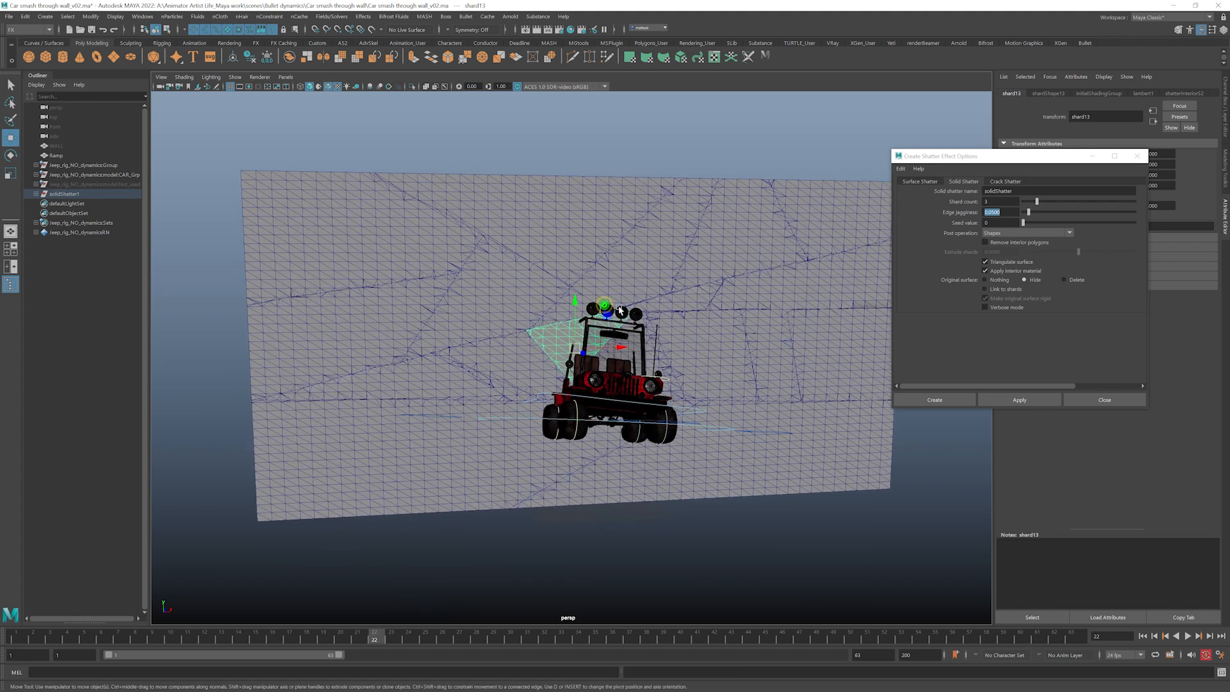
- Save the scene under its current file name
{"action": "right_click_drag", "start_coordinate": [643, 280], "coordinate": [714, 244], "text": "alt"}
{"action": "key", "text": "ctrl+s"}
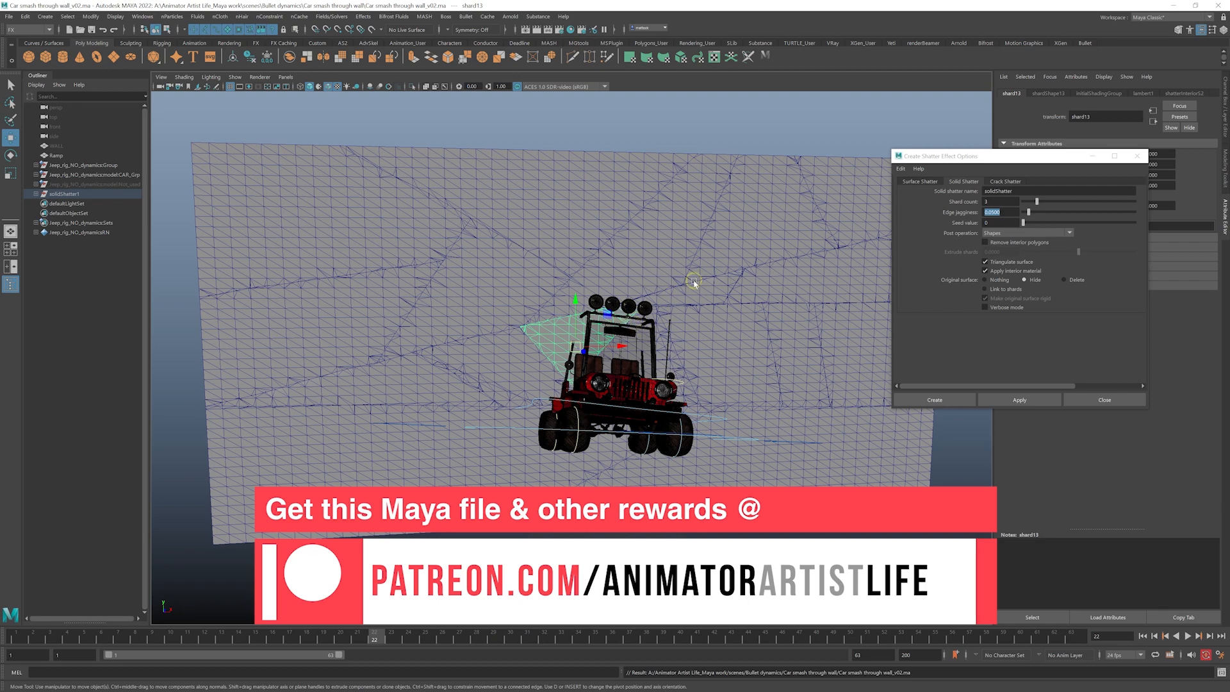
{"action": "left_click_drag", "start_coordinate": [693, 283], "coordinate": [583, 312], "text": "alt"}
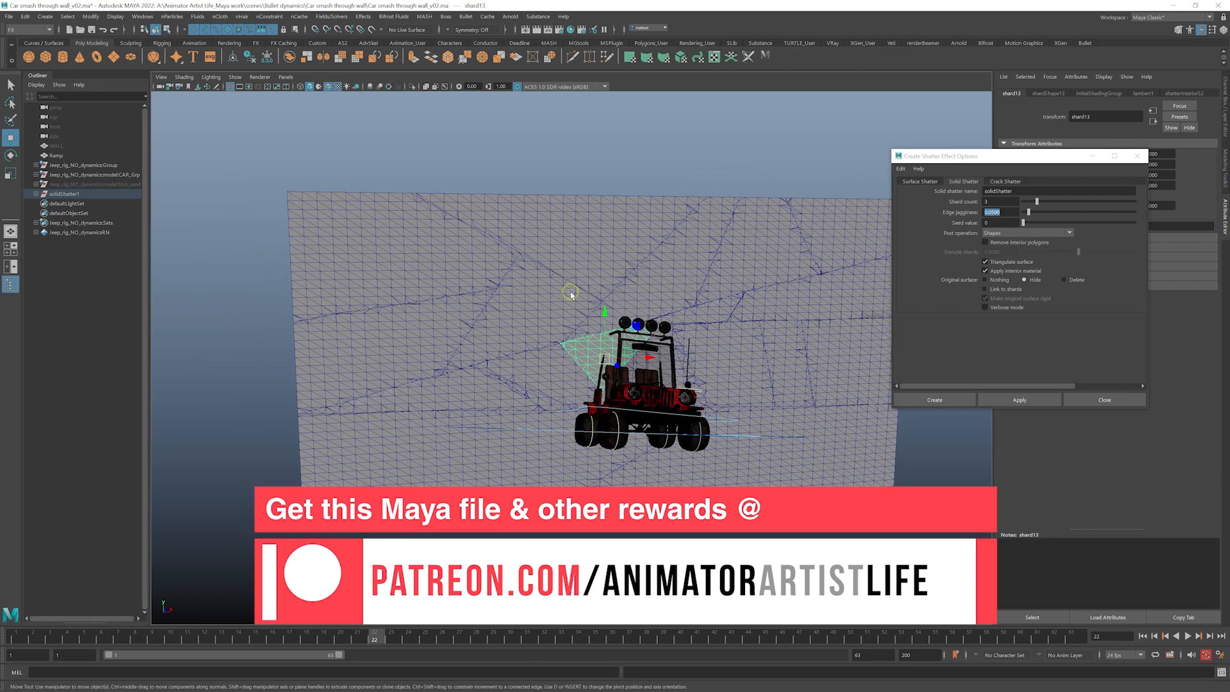
- Try to apply the solid shatter to the large shard at the wall's lower left
{"action": "left_click_drag", "start_coordinate": [652, 417], "coordinate": [620, 434], "text": "alt"}
{"action": "left_click", "coordinate": [626, 425]}
{"action": "left_click_drag", "start_coordinate": [644, 331], "coordinate": [826, 248], "text": "alt"}
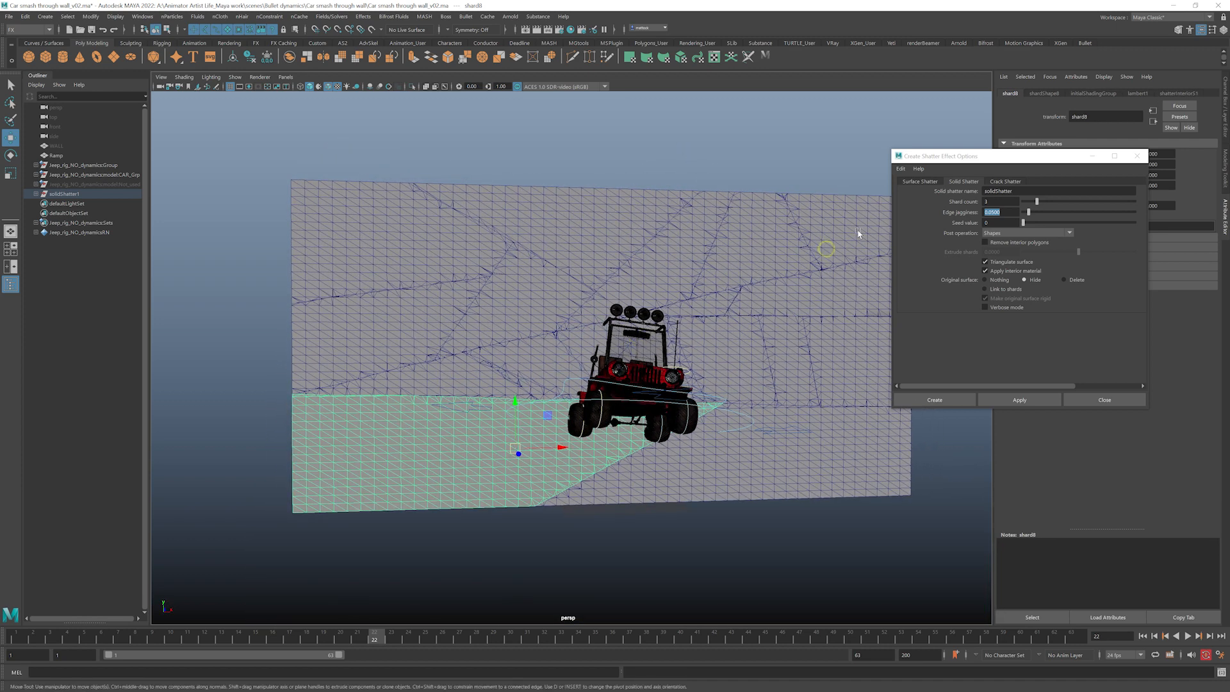
{"action": "left_click", "coordinate": [1011, 400]}
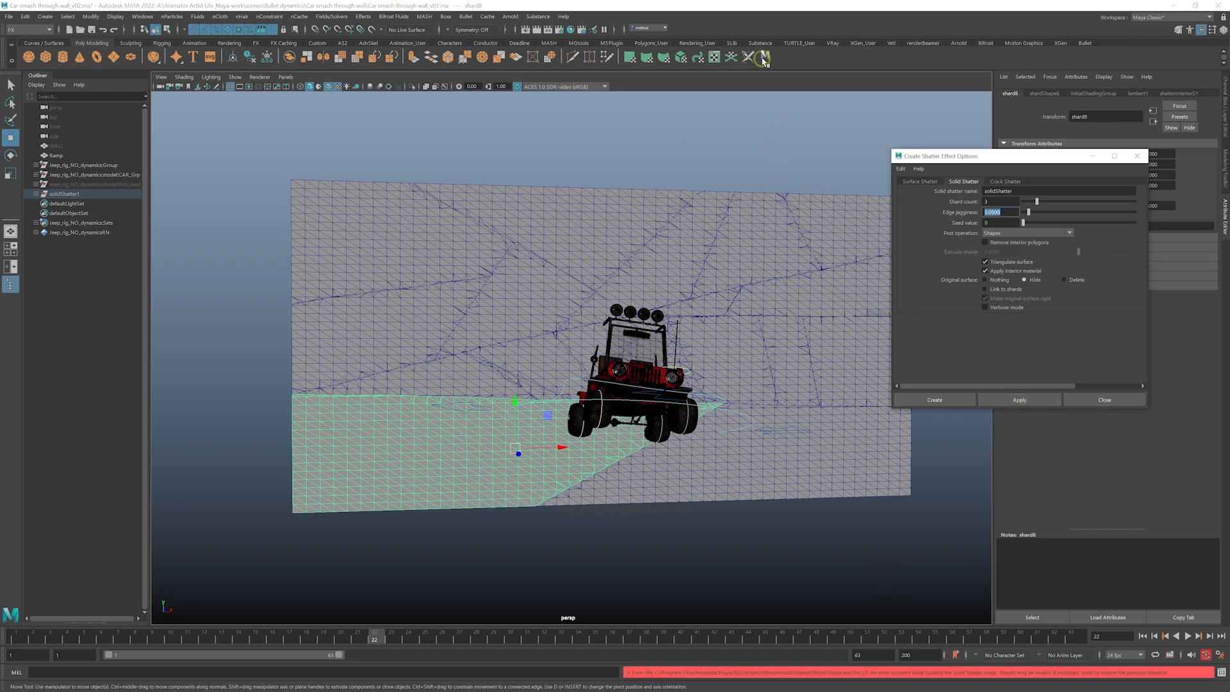
- Run the saved shelf command on the large lower-left shard and apply the solid shatter with a shard count of 3
{"action": "left_click", "coordinate": [382, 444]}
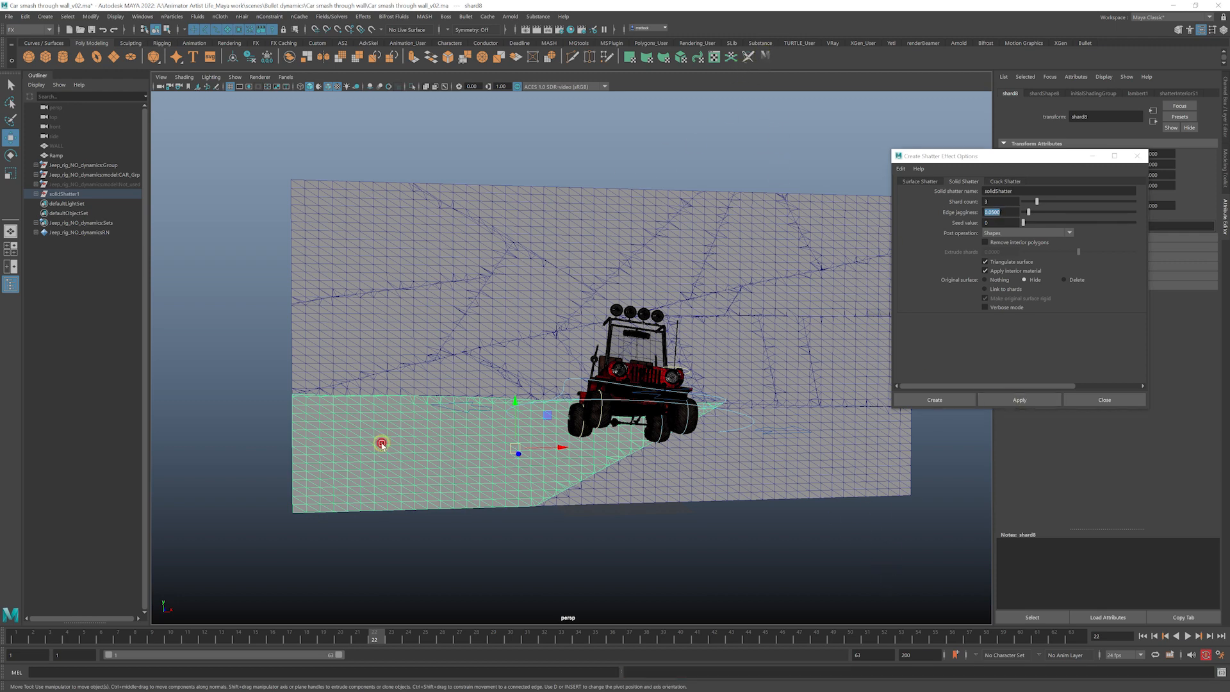
{"action": "left_click", "coordinate": [767, 55]}
{"action": "left_click", "coordinate": [990, 397]}
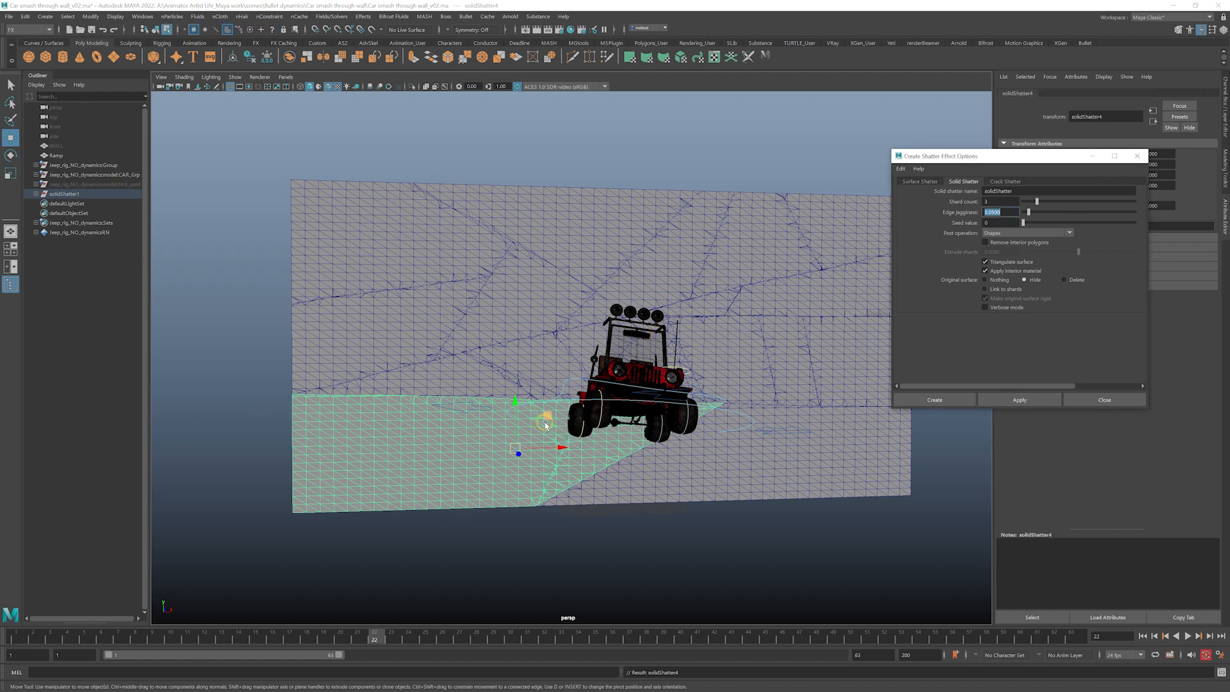
- Return to object selection, test-pull the new shard beneath the Jeep out of the wall, and undo the move
{"action": "left_click_drag", "start_coordinate": [545, 425], "coordinate": [550, 414], "text": "alt"}
{"action": "left_click", "coordinate": [570, 513]}
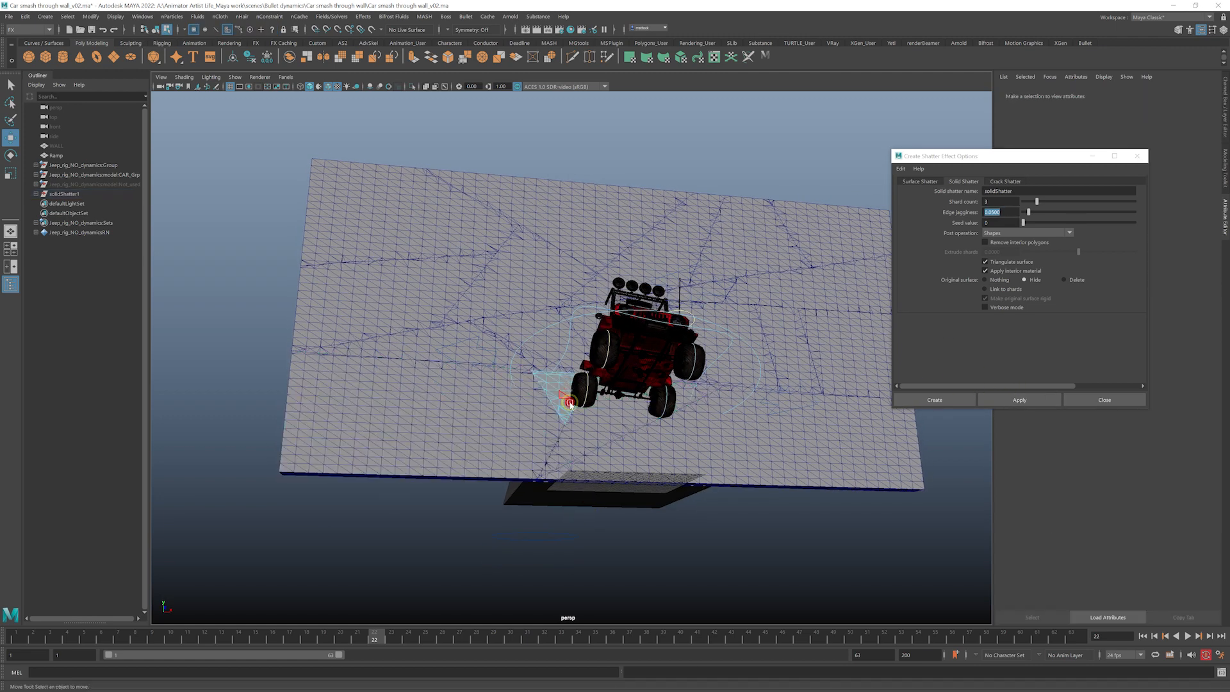
{"action": "left_click", "coordinate": [611, 422]}
{"action": "left_click_drag", "start_coordinate": [596, 425], "coordinate": [599, 426], "text": "alt"}
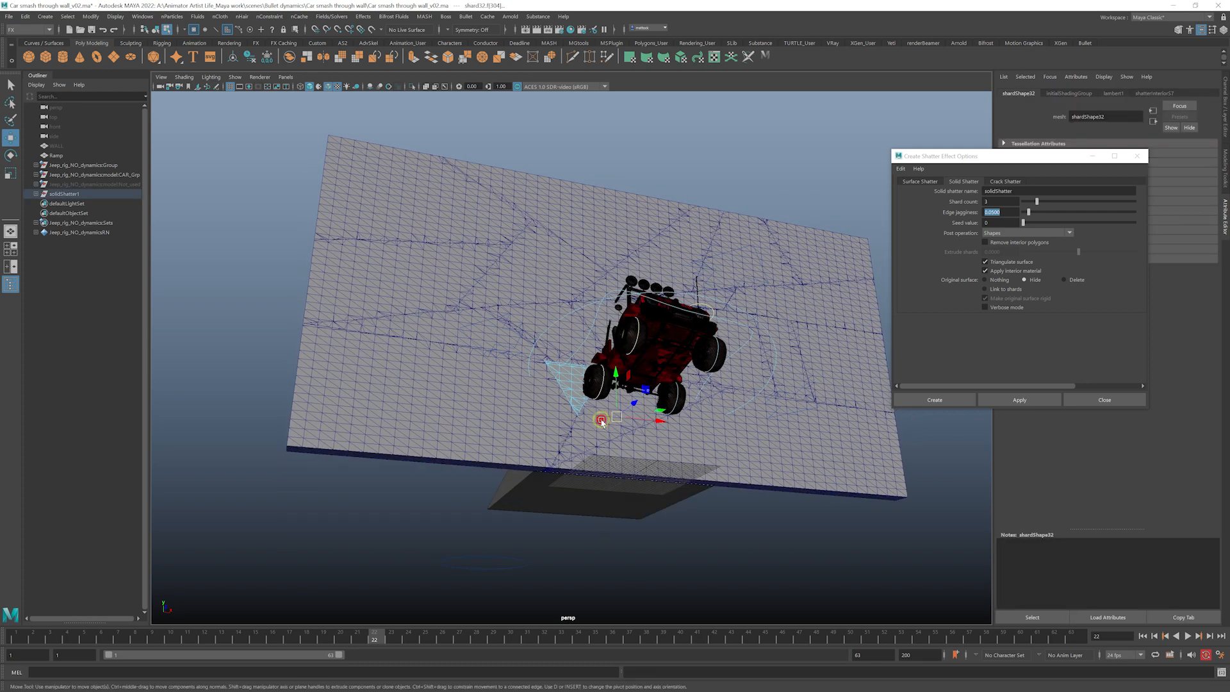
{"action": "right_click", "coordinate": [605, 394]}
{"action": "left_click", "coordinate": [657, 376]}
{"action": "left_click", "coordinate": [629, 405]}
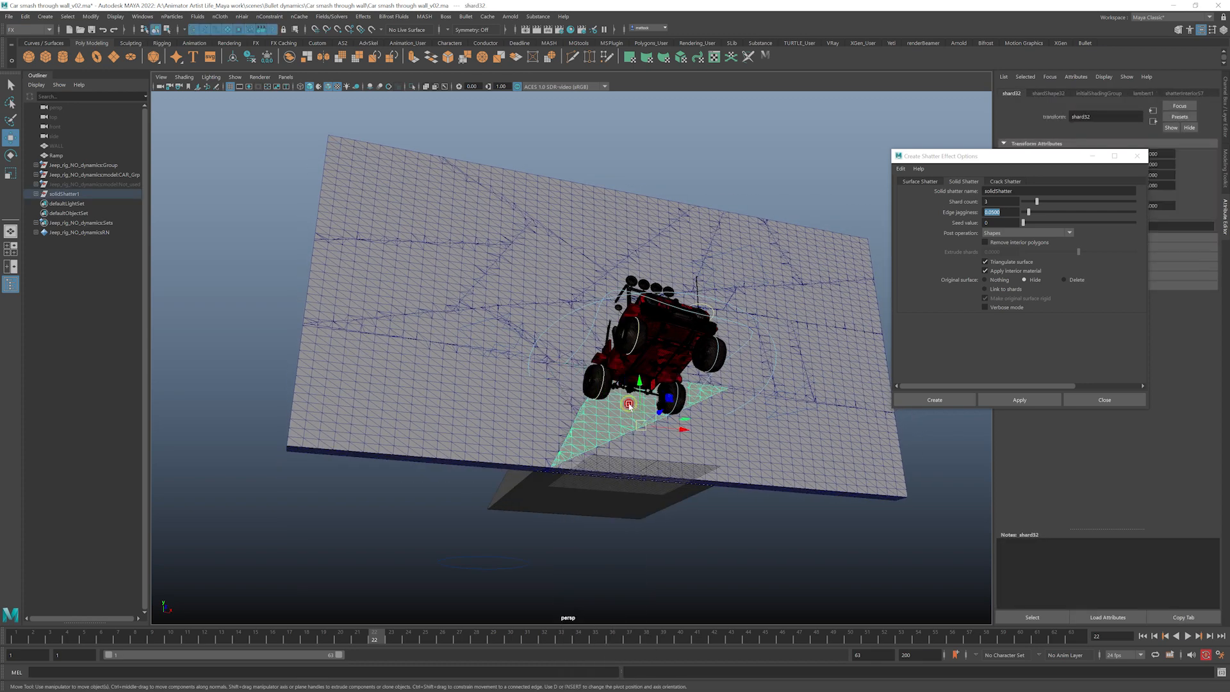
{"action": "left_click_drag", "start_coordinate": [628, 431], "coordinate": [748, 443], "text": "alt"}
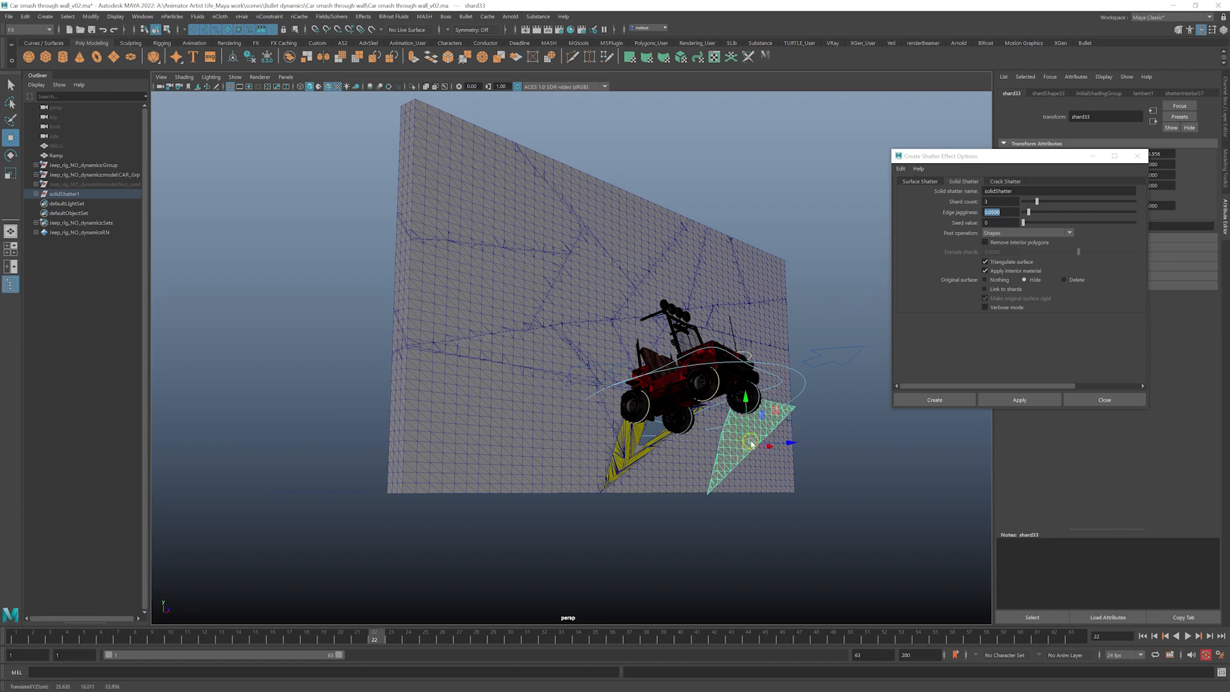
{"action": "key", "text": "ctrl+z"}
- Go to frame 18 and select the three adjoining central shards in the Jeep's path
{"action": "left_click_drag", "start_coordinate": [687, 387], "coordinate": [647, 410], "text": "alt"}
{"action": "left_click_drag", "start_coordinate": [380, 636], "coordinate": [307, 637]}
{"action": "left_click_drag", "start_coordinate": [494, 522], "coordinate": [454, 510], "text": "alt"}
{"action": "right_click_drag", "start_coordinate": [455, 509], "coordinate": [593, 398], "text": "alt"}
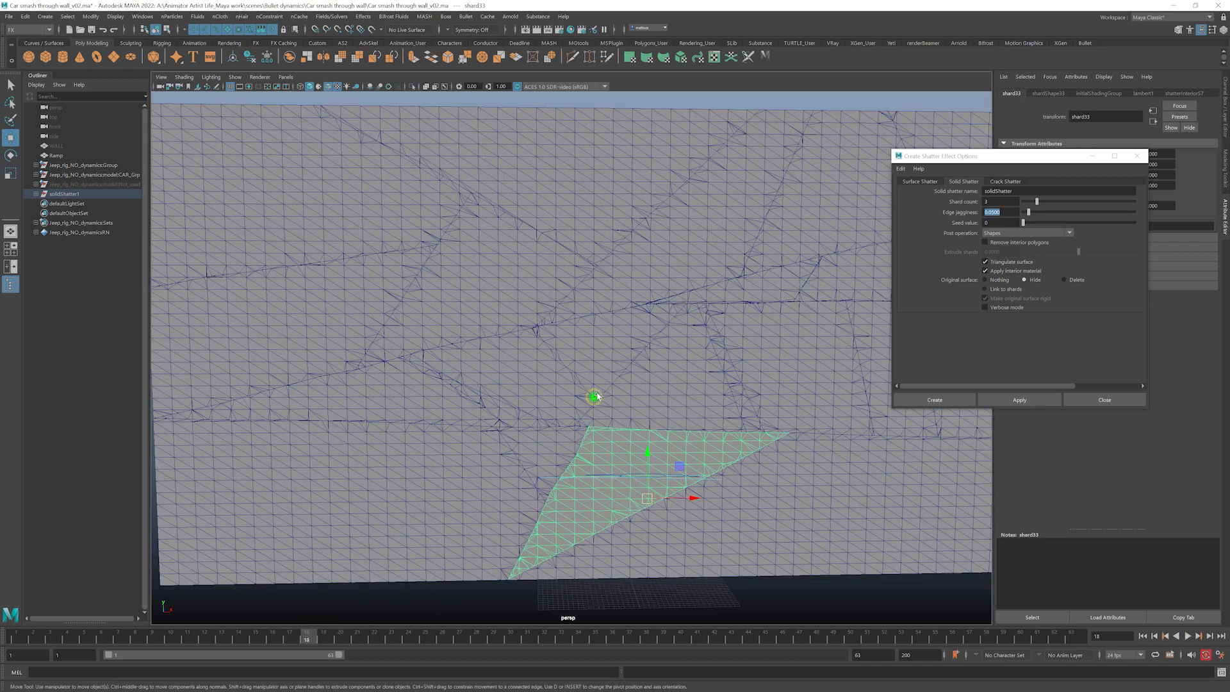
{"action": "left_click_drag", "start_coordinate": [593, 397], "coordinate": [568, 340], "text": "alt"}
{"action": "left_click_drag", "start_coordinate": [593, 287], "coordinate": [584, 310], "text": "alt"}
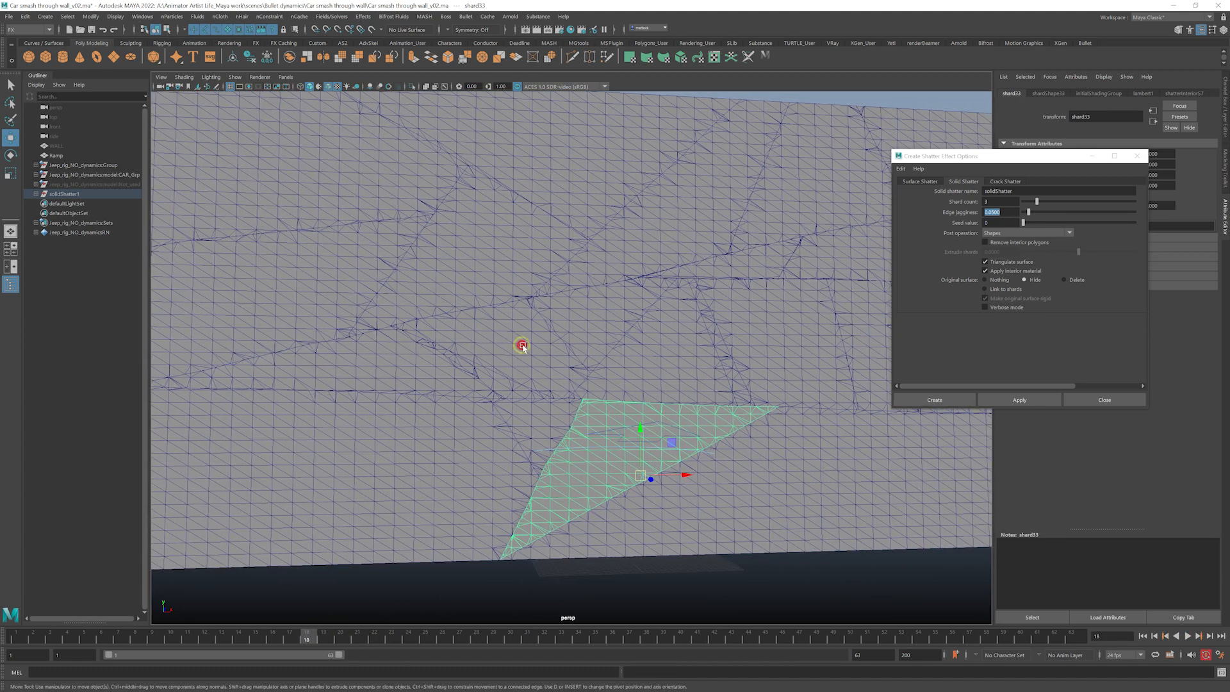
{"action": "left_click", "coordinate": [523, 346]}
{"action": "left_click", "coordinate": [599, 324], "text": "shift"}
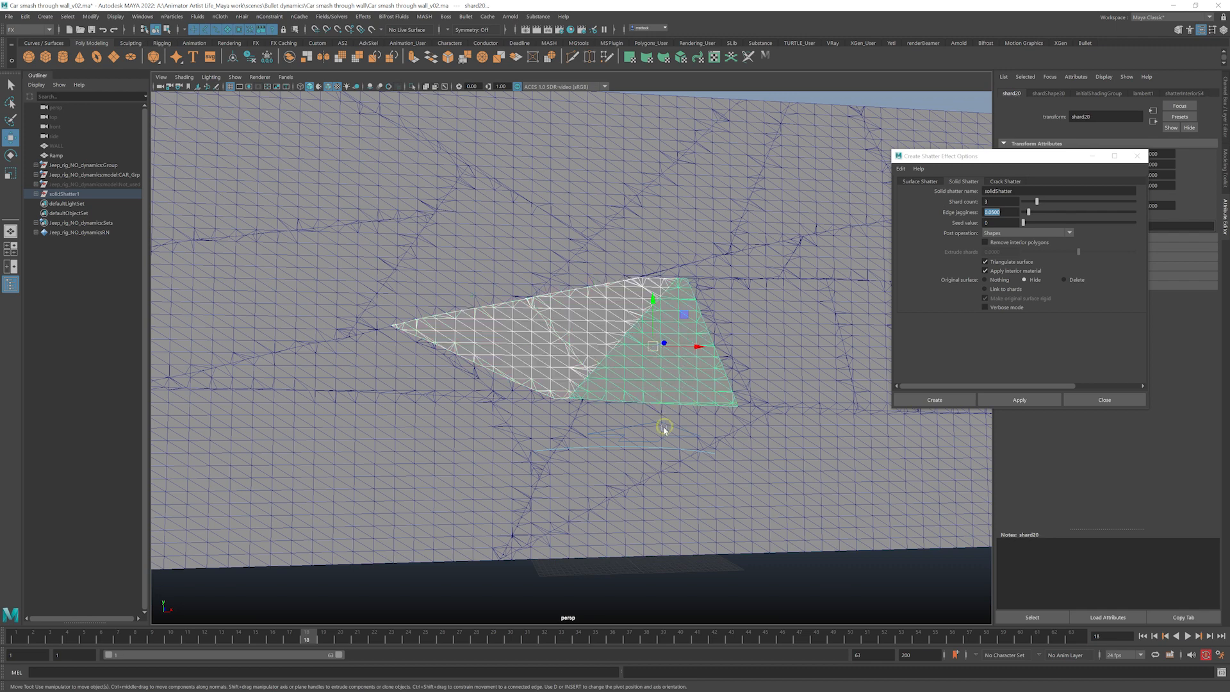
- At frame 21, add the triangular shard beneath the Jeep to the selection and try to apply the solid shatter
{"action": "left_click_drag", "start_coordinate": [305, 633], "coordinate": [357, 634]}
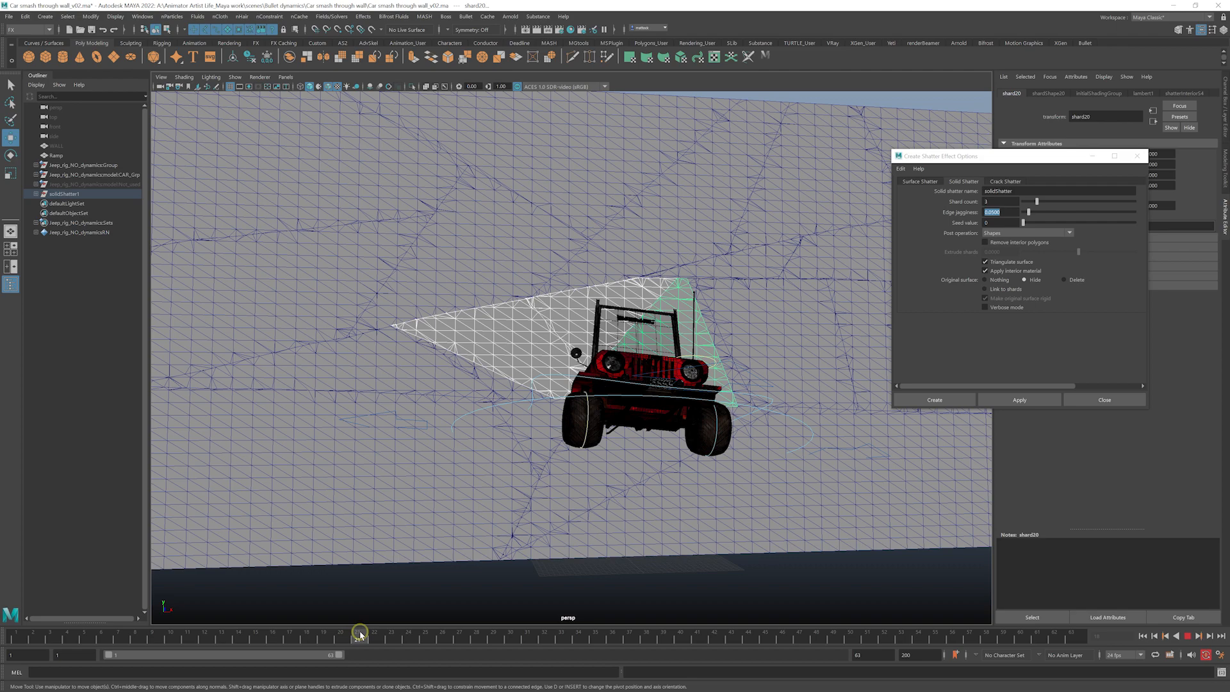
{"action": "left_click", "coordinate": [649, 460]}
{"action": "left_click_drag", "start_coordinate": [566, 444], "coordinate": [658, 422], "text": "alt"}
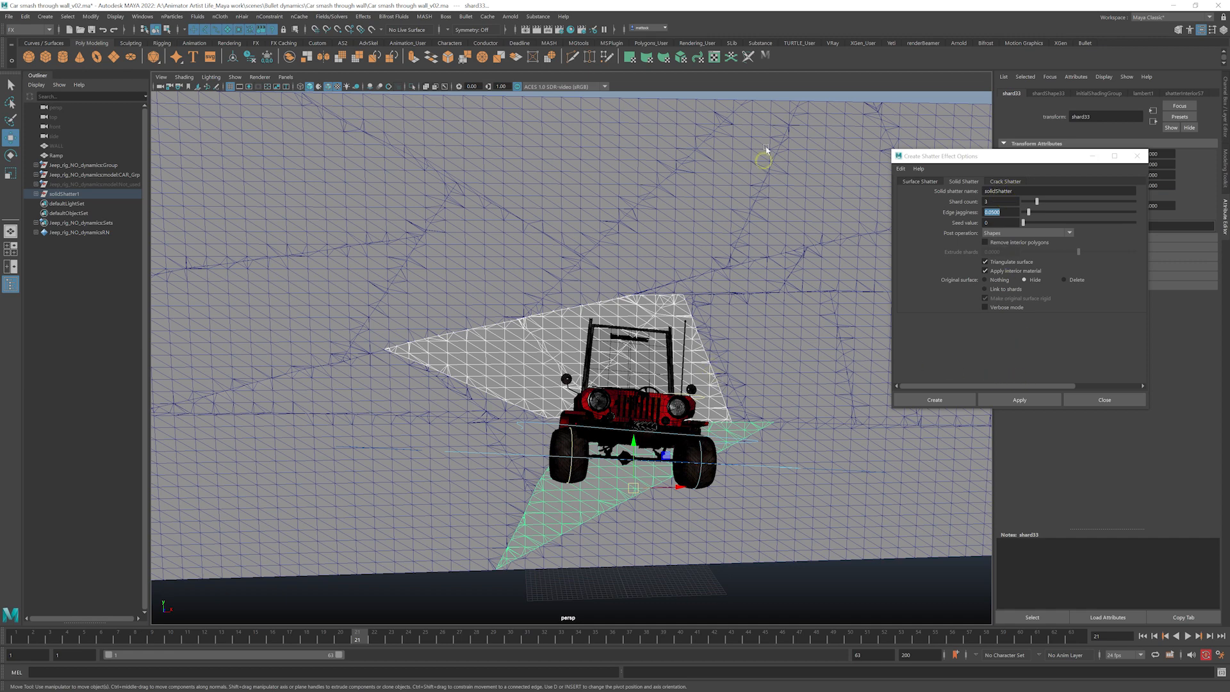
{"action": "left_click", "coordinate": [1009, 400]}
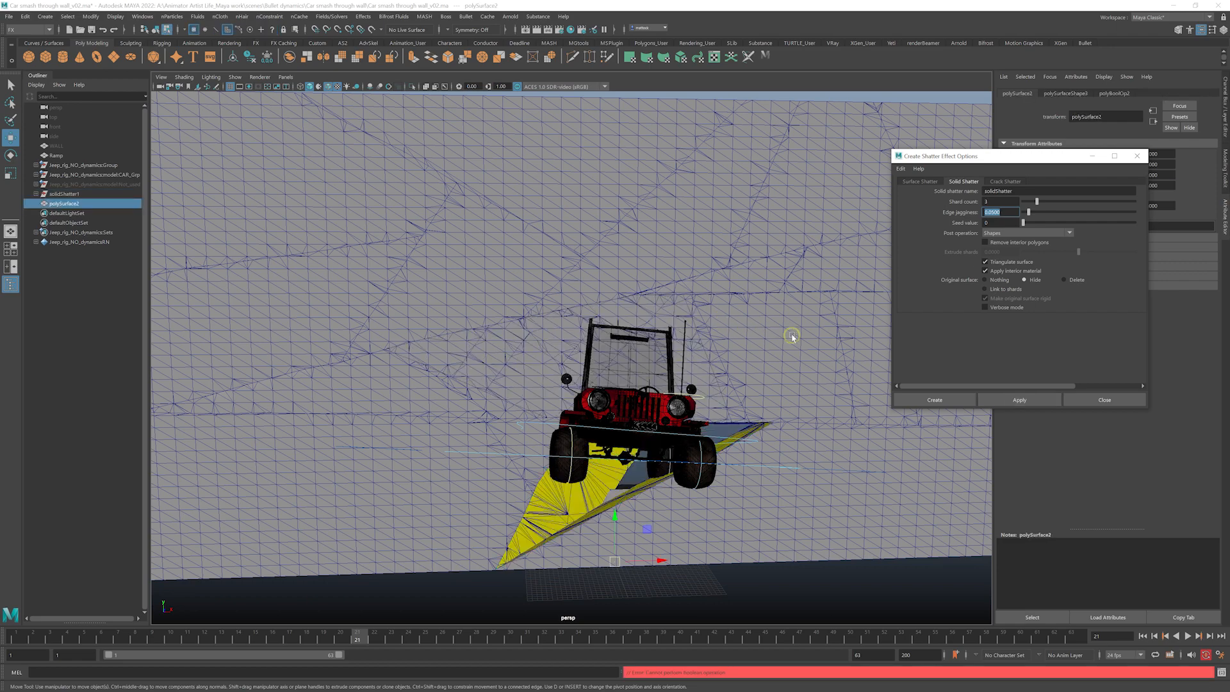
- Inspect the shattered area beneath the Jeep up to frame 24, and undo the last solid shatter
{"action": "left_click_drag", "start_coordinate": [793, 337], "coordinate": [663, 358], "text": "alt"}
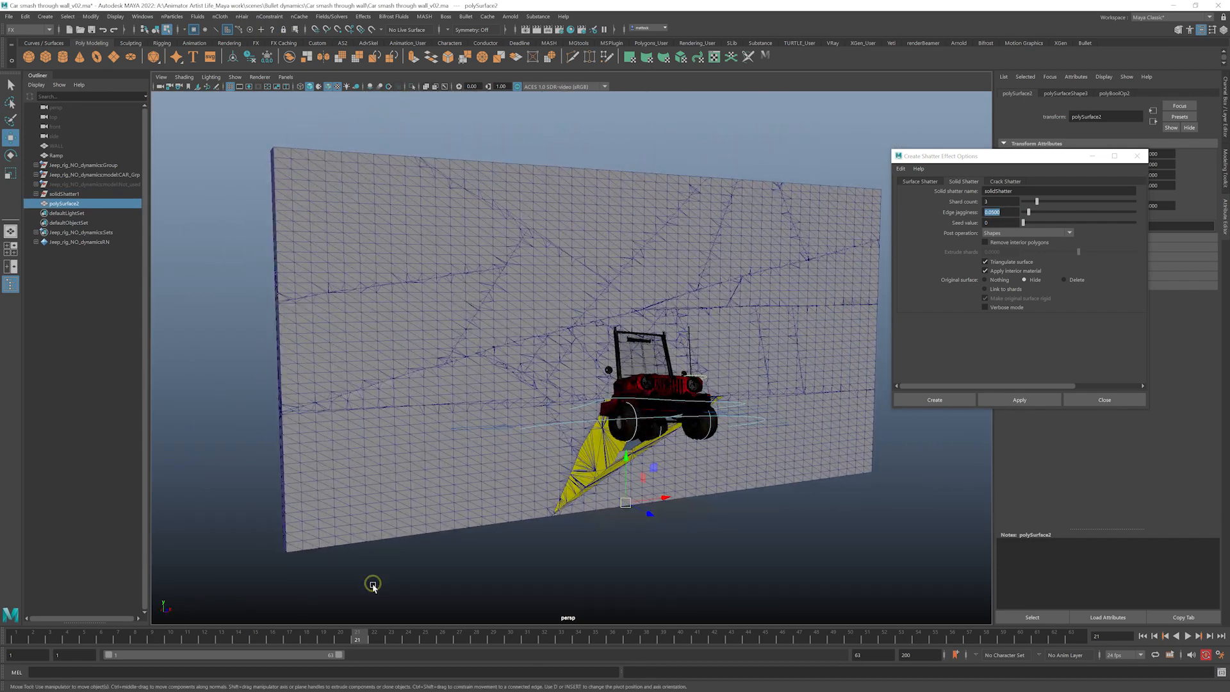
{"action": "left_click_drag", "start_coordinate": [344, 634], "coordinate": [413, 605]}
{"action": "mouse_move", "coordinate": [611, 426]}
{"action": "left_mouse_down", "text": "alt"}
{"action": "mouse_move", "coordinate": [579, 419]}
{"action": "mouse_move", "coordinate": [585, 398]}
{"action": "mouse_move", "coordinate": [593, 414]}
{"action": "left_mouse_up", "text": "alt"}
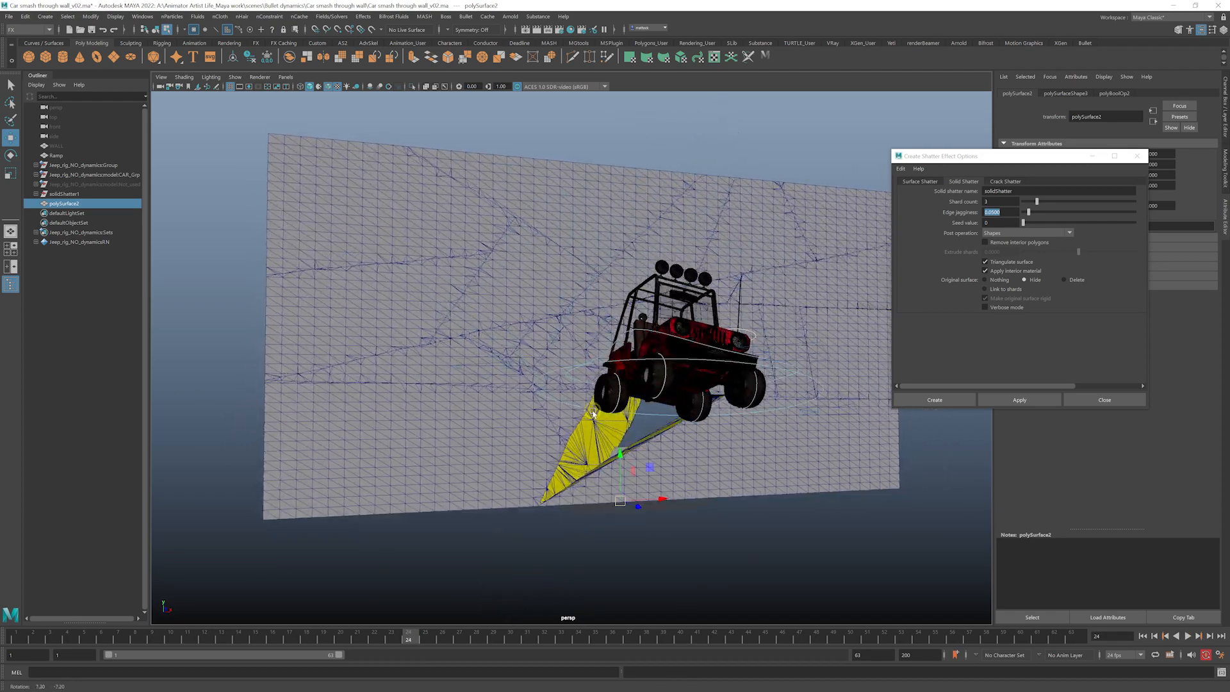
{"action": "right_click_drag", "start_coordinate": [593, 414], "coordinate": [484, 399], "text": "alt"}
{"action": "mouse_move", "coordinate": [484, 399]}
{"action": "left_mouse_down", "text": "alt"}
{"action": "mouse_move", "coordinate": [593, 378]}
{"action": "mouse_move", "coordinate": [458, 396]}
{"action": "mouse_move", "coordinate": [476, 400]}
{"action": "left_mouse_up", "text": "alt"}
{"action": "right_click_drag", "start_coordinate": [475, 400], "coordinate": [670, 357], "text": "alt"}
{"action": "key", "text": "ctrl+z"}
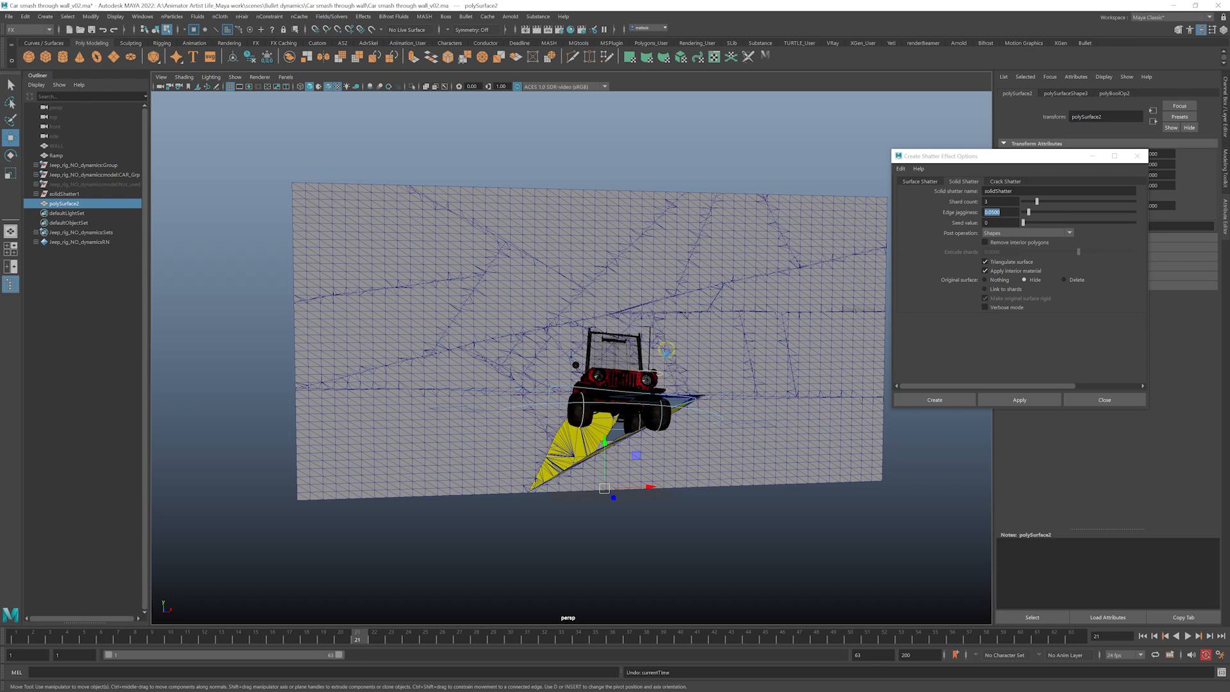
{"action": "key", "text": "ctrl+z"}
- Select only the three central shards behind the Jeep and apply the solid shatter with a shard count of 3
{"action": "left_click", "coordinate": [671, 508]}
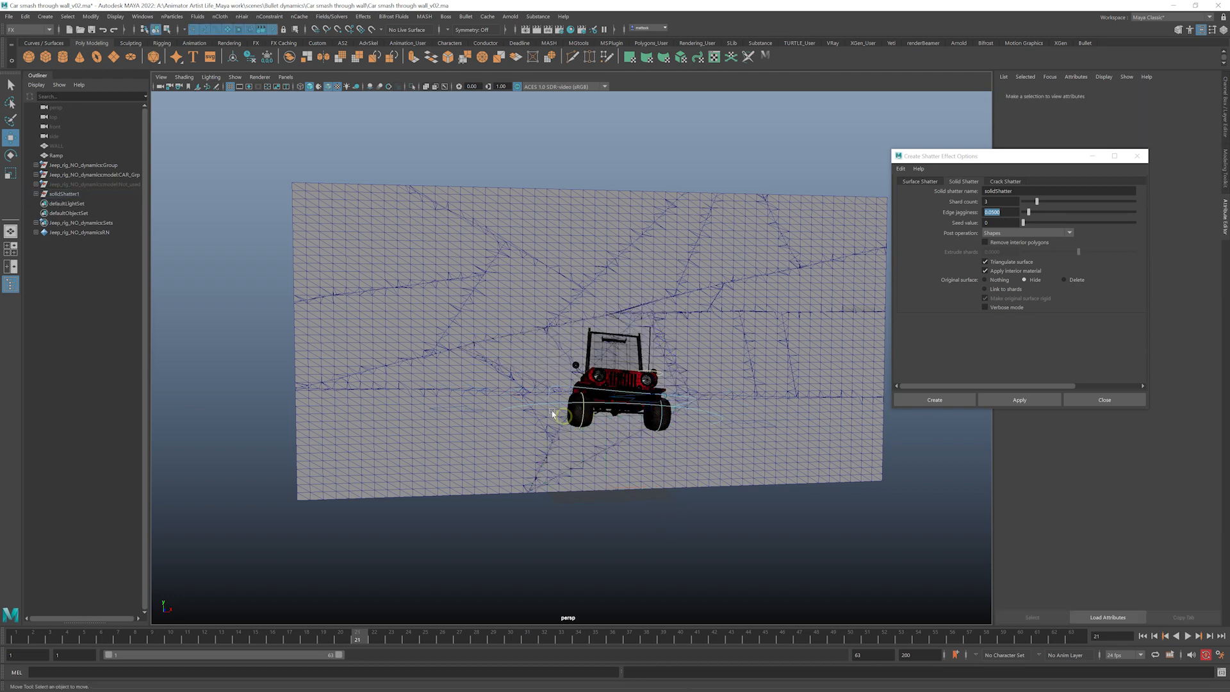
{"action": "scroll", "coordinate": [622, 389], "scroll_direction": "up", "scroll_amount": 3}
{"action": "left_click", "coordinate": [533, 359]}
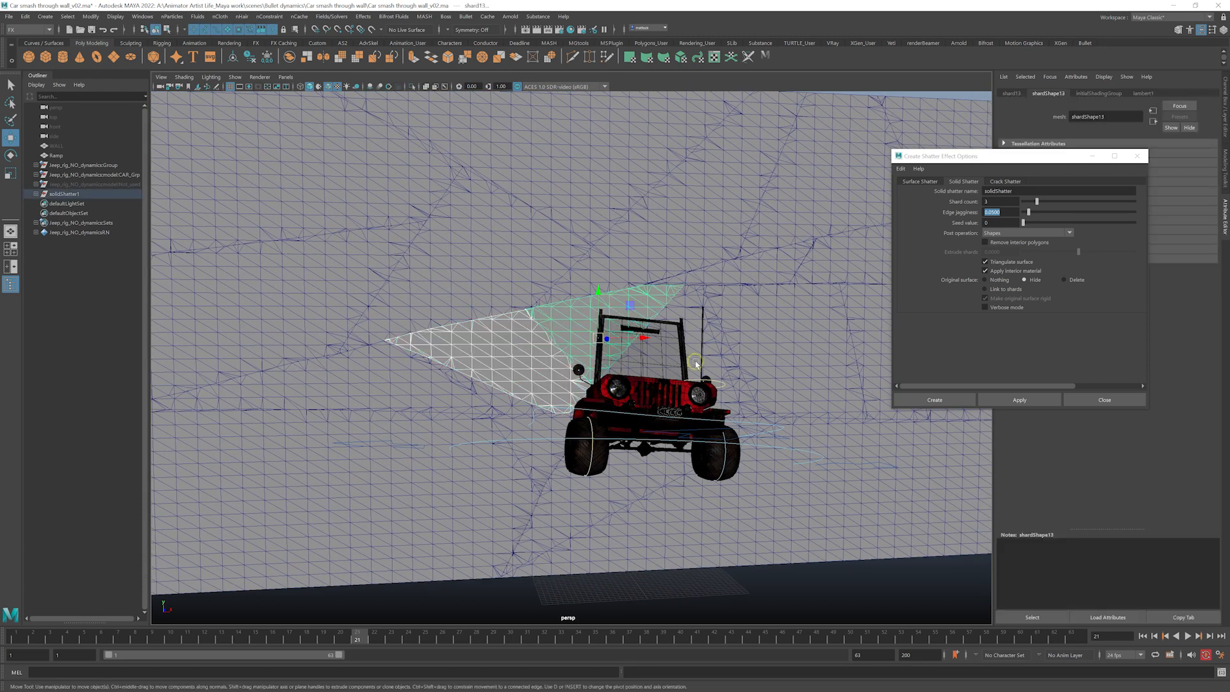
{"action": "left_click_drag", "start_coordinate": [532, 359], "coordinate": [614, 387], "text": "alt"}
{"action": "left_click", "coordinate": [609, 382]}
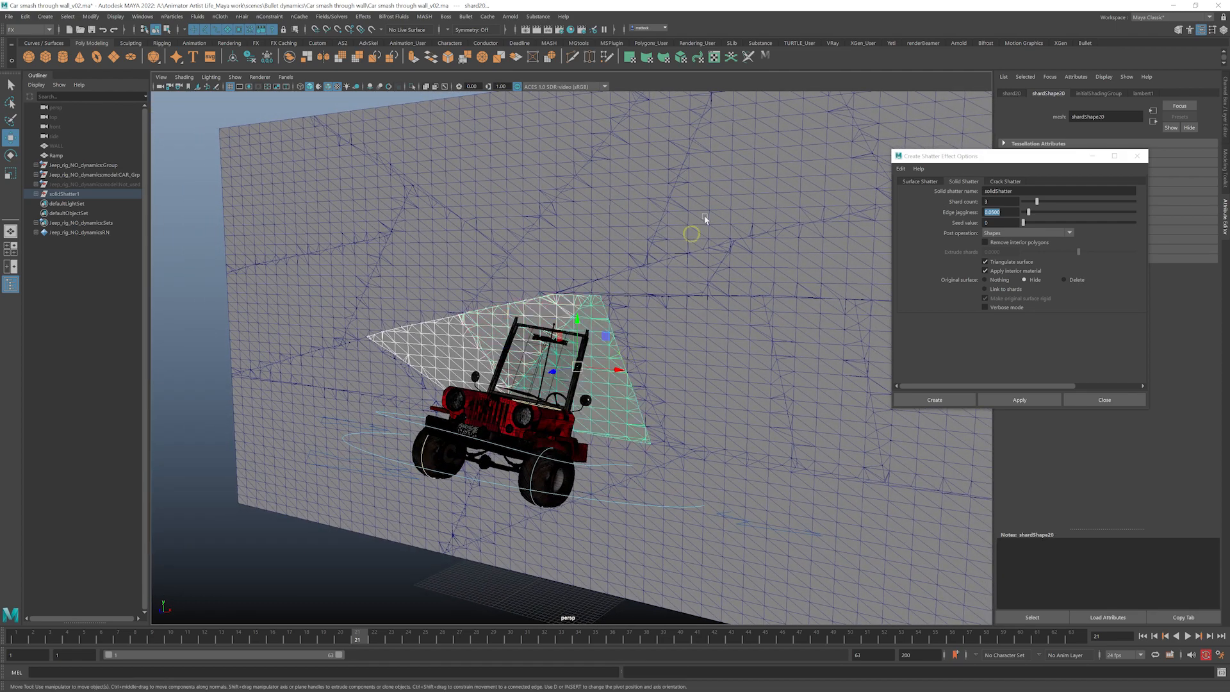
{"action": "left_click_drag", "start_coordinate": [736, 324], "coordinate": [777, 301], "text": "alt"}
{"action": "left_click", "coordinate": [1013, 400]}
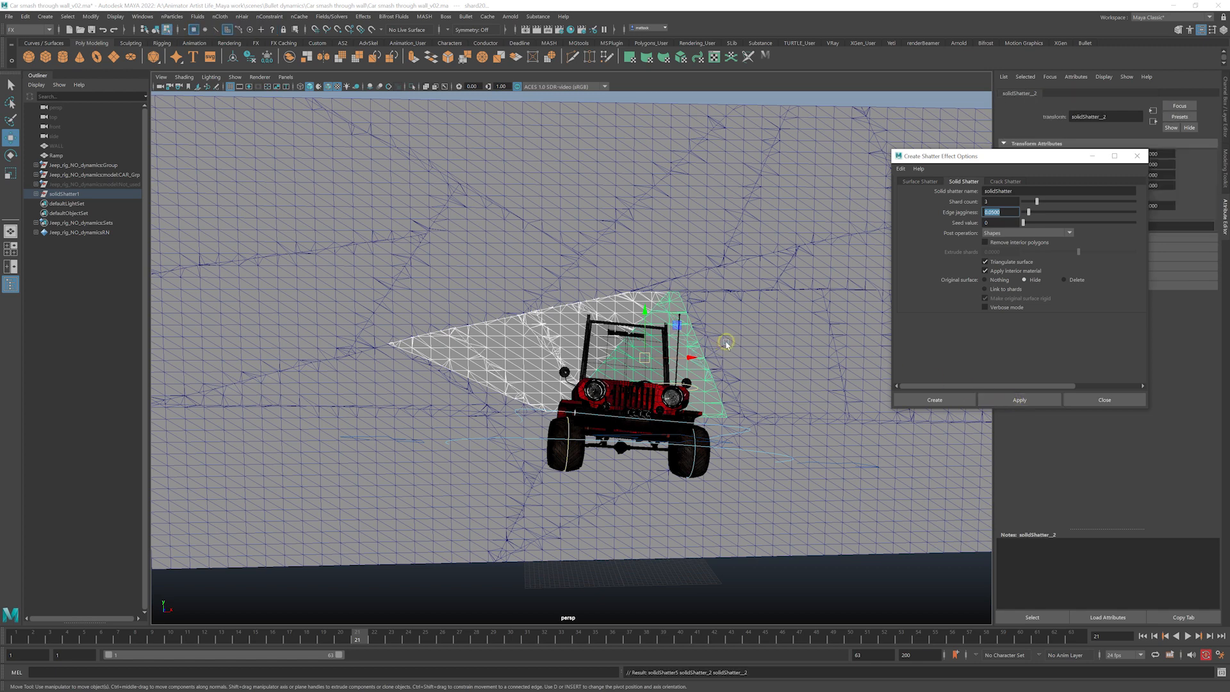
- Return to object selection, test-pull the thin new shard beside the Jeep out of the wall at frame 22, and undo the move
{"action": "left_click_drag", "start_coordinate": [688, 356], "coordinate": [693, 362], "text": "alt"}
{"action": "left_click", "coordinate": [889, 560]}
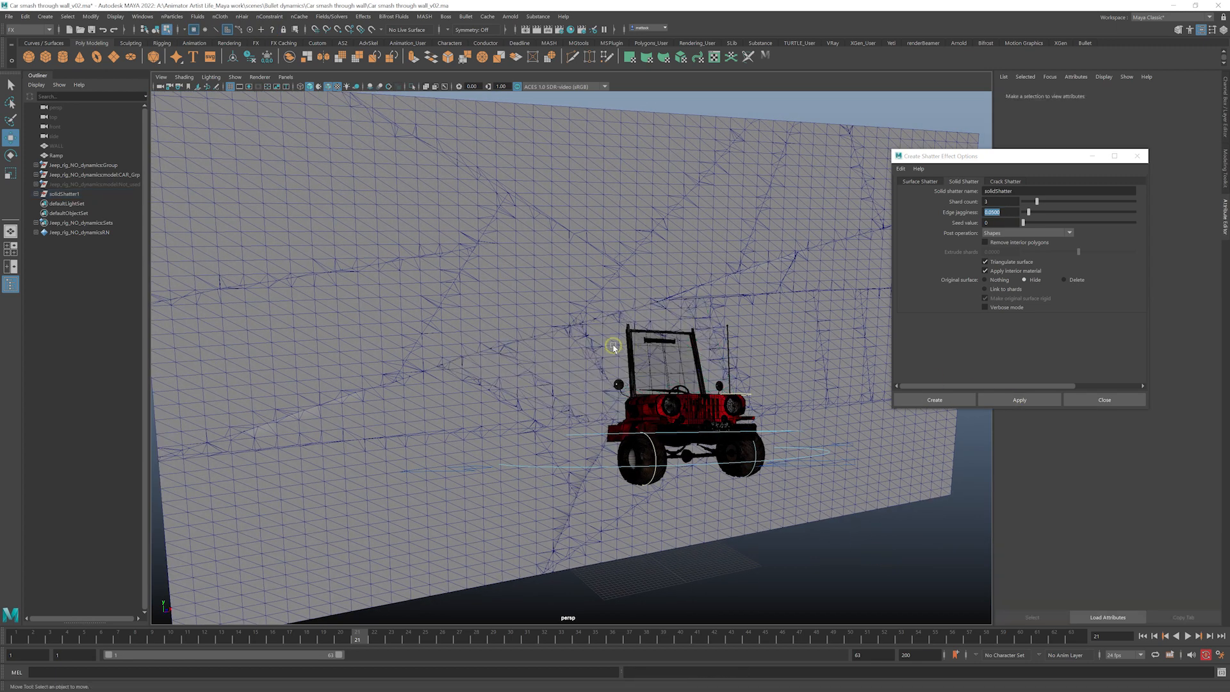
{"action": "right_click_drag", "start_coordinate": [582, 335], "coordinate": [605, 322]}
{"action": "left_click", "coordinate": [582, 336]}
{"action": "left_click_drag", "start_coordinate": [583, 341], "coordinate": [522, 390], "text": "alt"}
{"action": "right_click_drag", "start_coordinate": [521, 389], "coordinate": [633, 367], "text": "alt"}
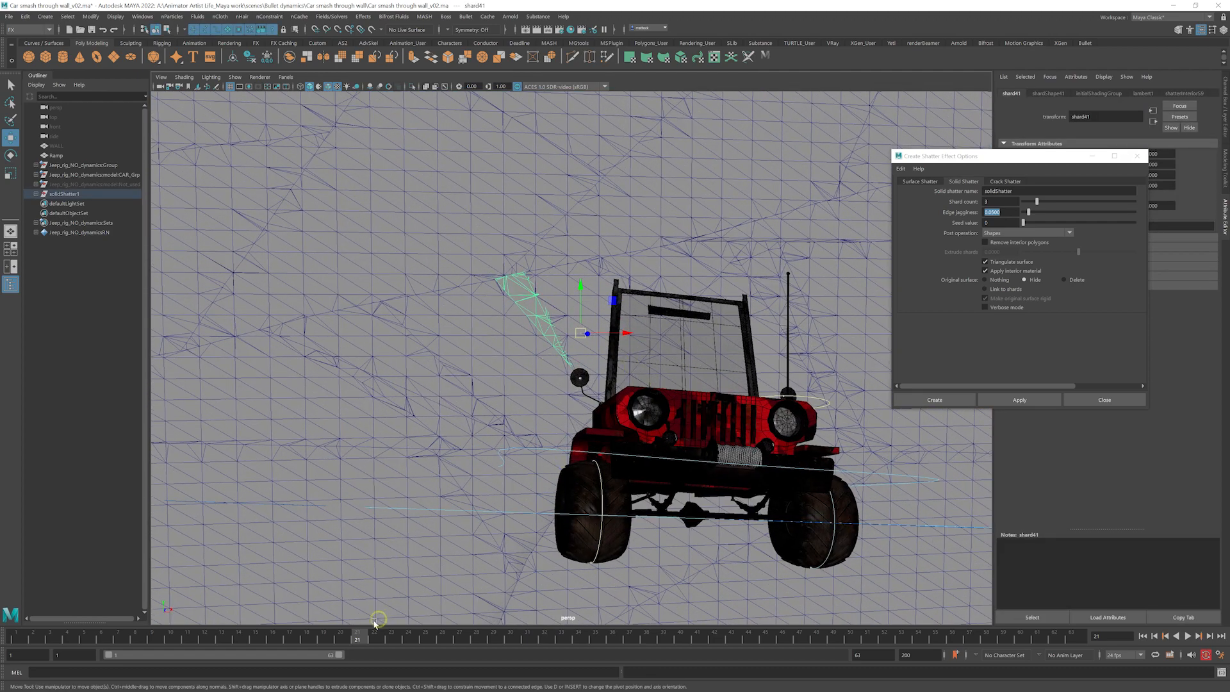
{"action": "mouse_move", "coordinate": [359, 635]}
{"action": "left_mouse_down"}
{"action": "mouse_move", "coordinate": [271, 636]}
{"action": "mouse_move", "coordinate": [379, 632]}
{"action": "left_mouse_up"}
{"action": "left_click_drag", "start_coordinate": [617, 382], "coordinate": [794, 358], "text": "alt"}
{"action": "left_click_drag", "start_coordinate": [712, 339], "coordinate": [865, 337]}
{"action": "key", "text": "ctrl+z"}
{"action": "left_click_drag", "start_coordinate": [726, 381], "coordinate": [634, 370], "text": "alt"}
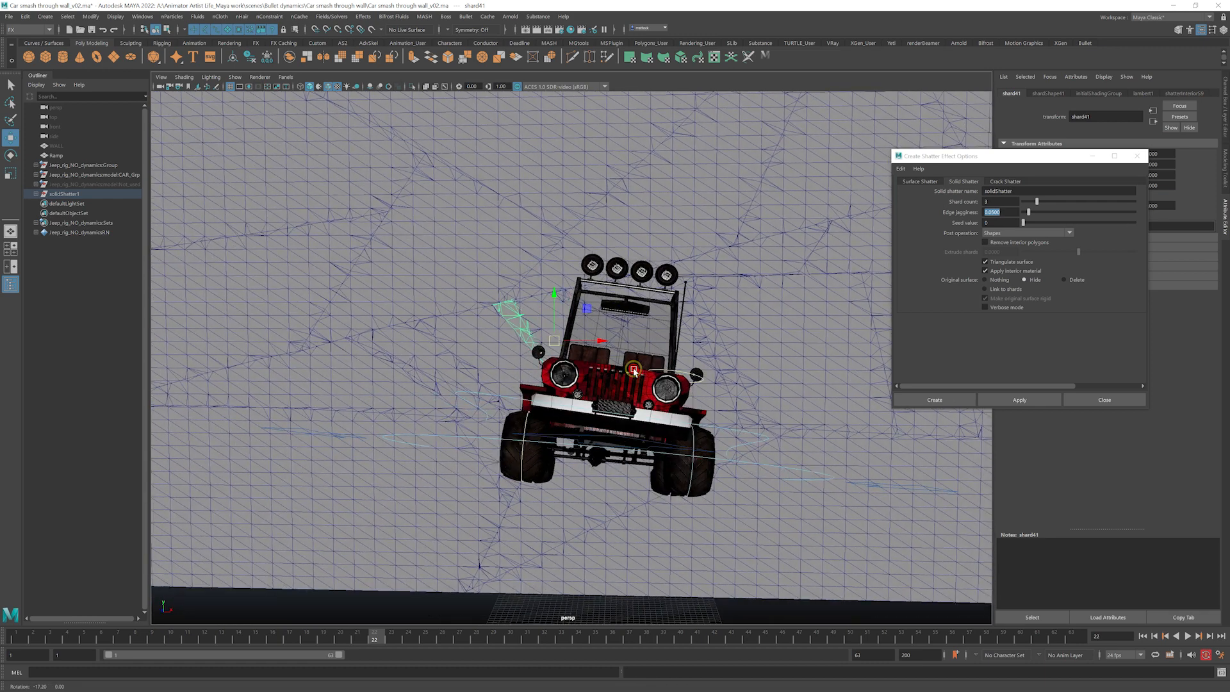
- Go to frame 19 and select the new central shards one by one to check their shapes
{"action": "left_click_drag", "start_coordinate": [351, 637], "coordinate": [330, 639]}
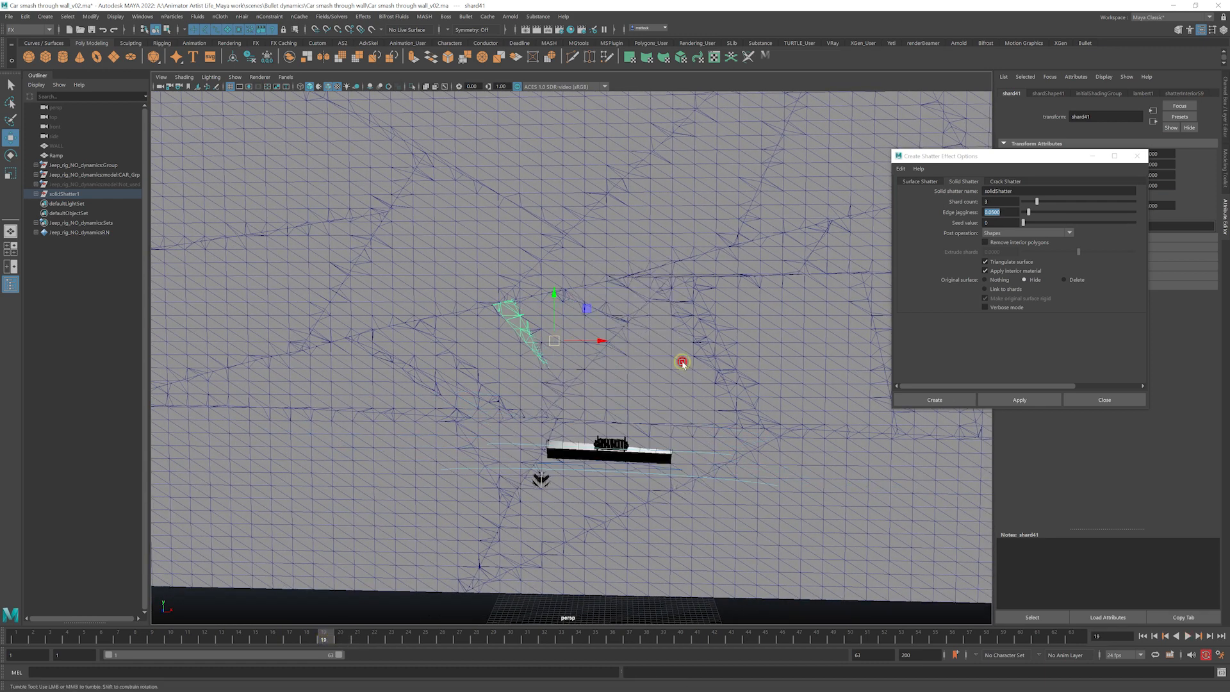
{"action": "left_click_drag", "start_coordinate": [683, 363], "coordinate": [679, 361], "text": "alt"}
{"action": "left_click", "coordinate": [662, 353]}
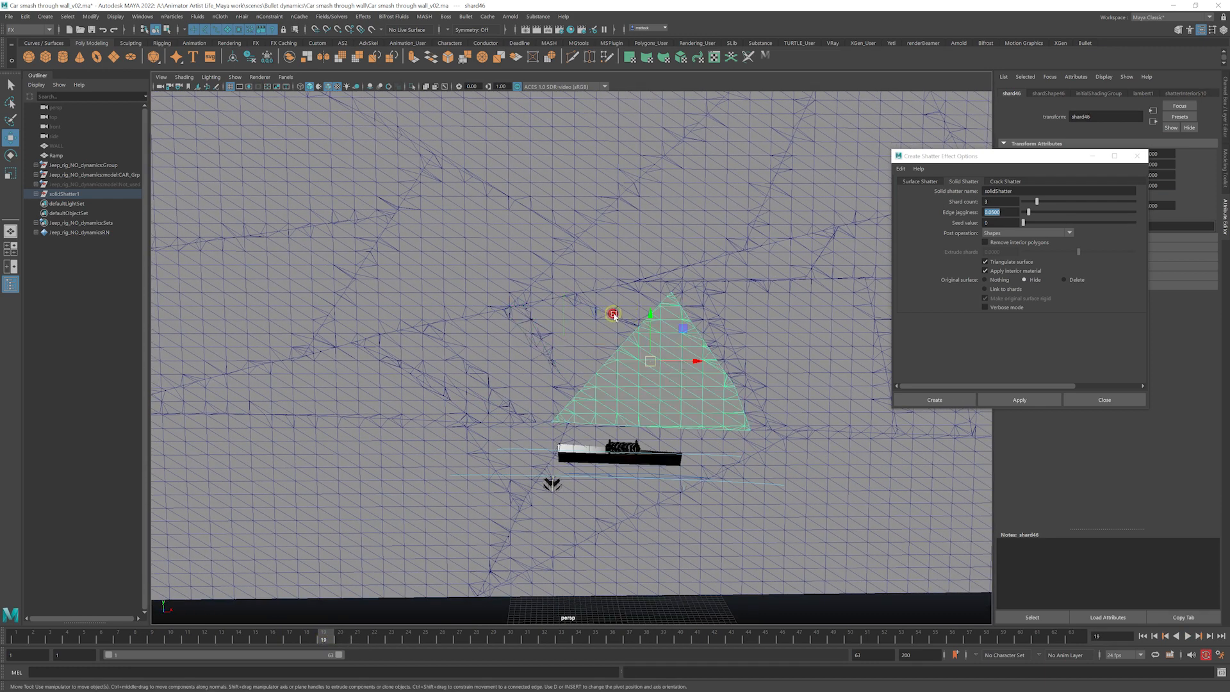
{"action": "left_click", "coordinate": [627, 308]}
{"action": "left_click", "coordinate": [701, 296]}
{"action": "left_click", "coordinate": [673, 329]}
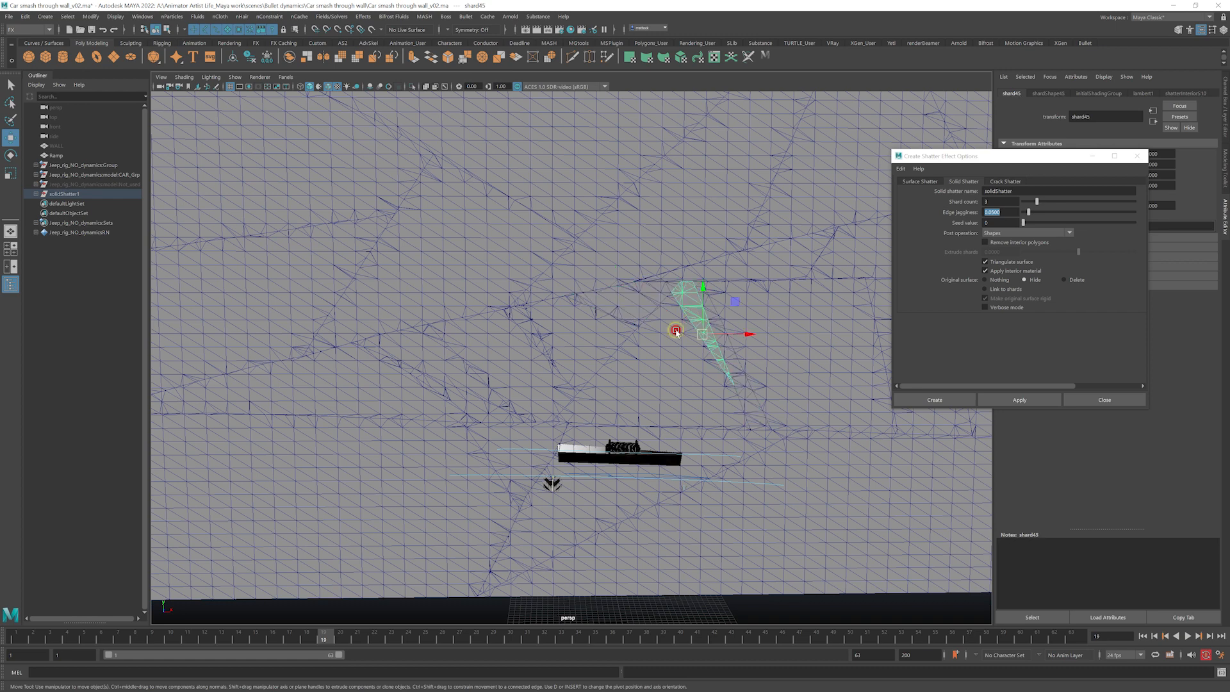
{"action": "left_click_drag", "start_coordinate": [673, 329], "coordinate": [671, 369], "text": "alt"}
{"action": "left_click", "coordinate": [679, 363]}
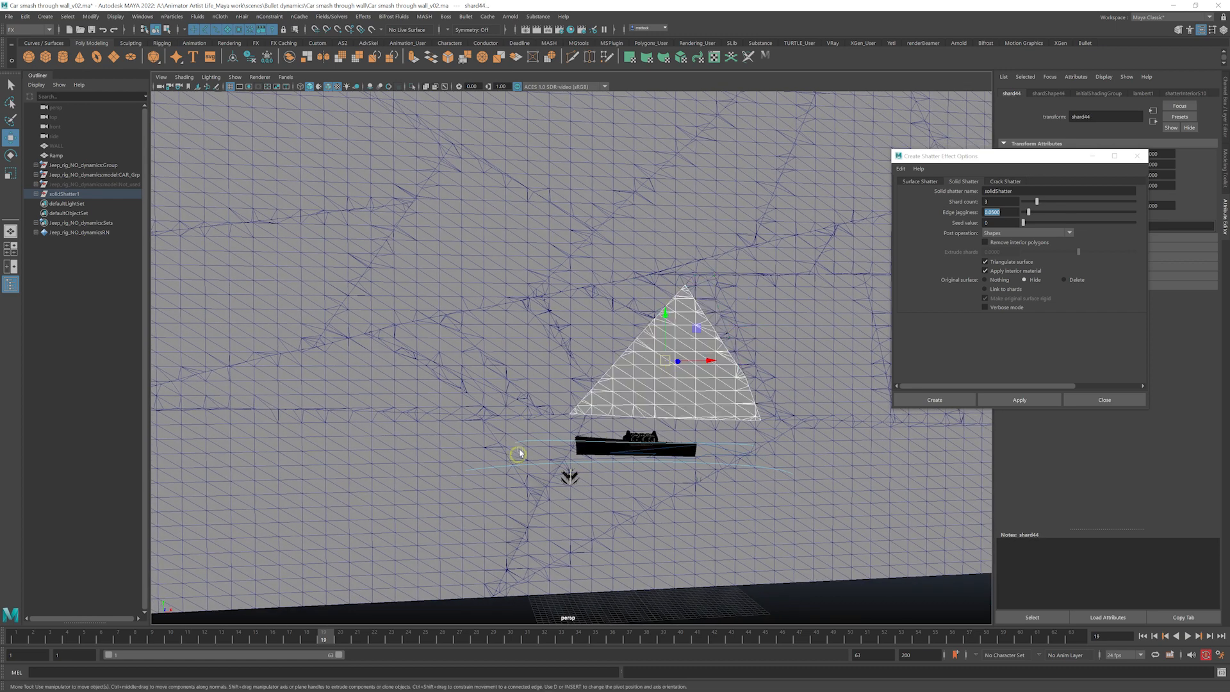
{"action": "left_click_drag", "start_coordinate": [520, 454], "coordinate": [532, 296], "text": "alt"}
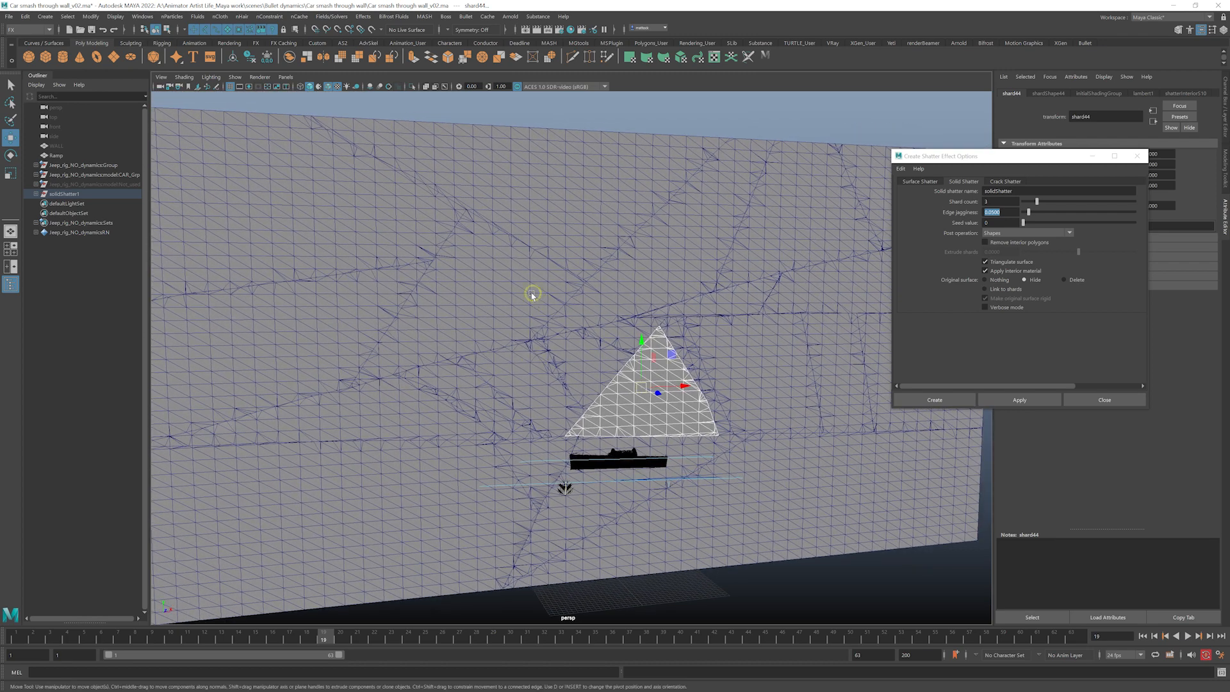
- Assign initialShadingGroup to the triangular shard above the Jeep, saving the scene before applying the solid shatter with a shard count of 3
{"action": "left_click_drag", "start_coordinate": [614, 286], "coordinate": [634, 287], "text": "alt"}
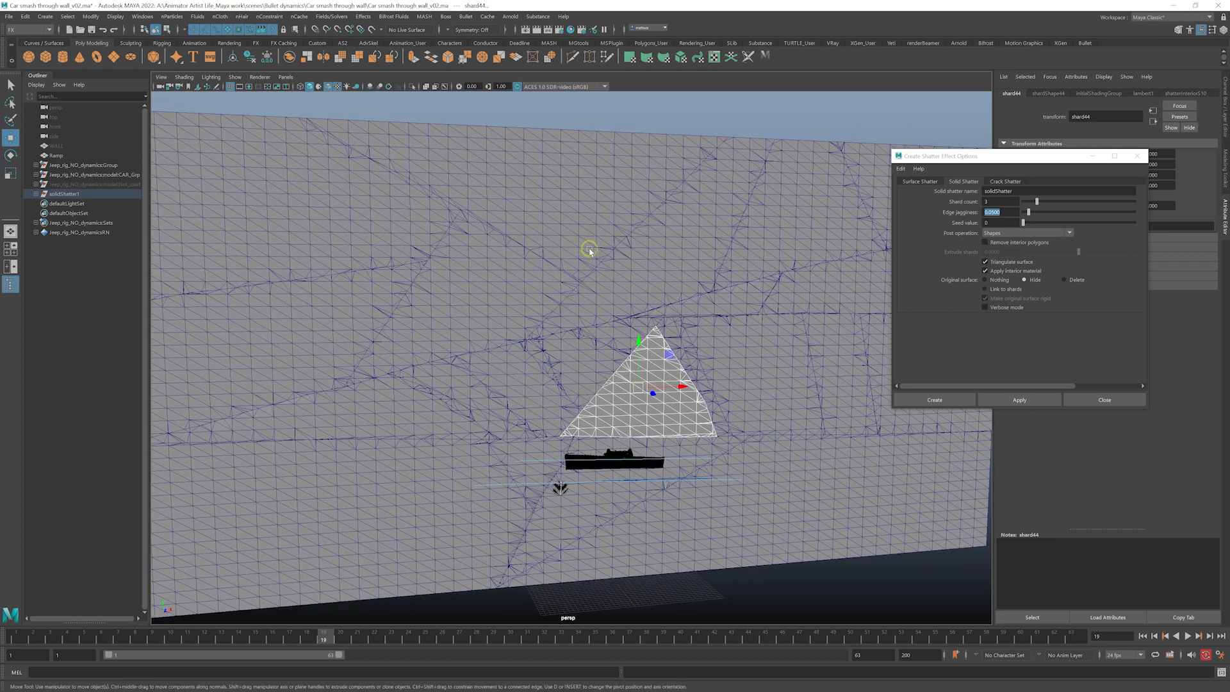
{"action": "left_click_drag", "start_coordinate": [590, 252], "coordinate": [601, 264], "text": "alt"}
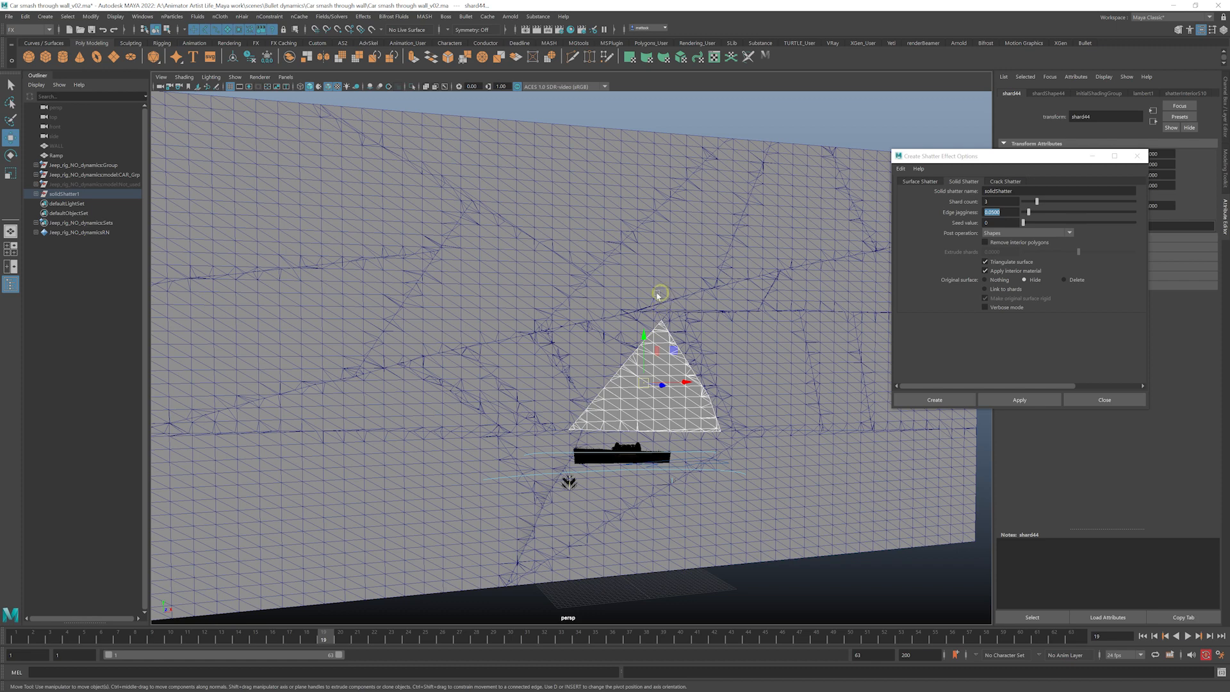
{"action": "left_click_drag", "start_coordinate": [718, 308], "coordinate": [727, 195], "text": "alt"}
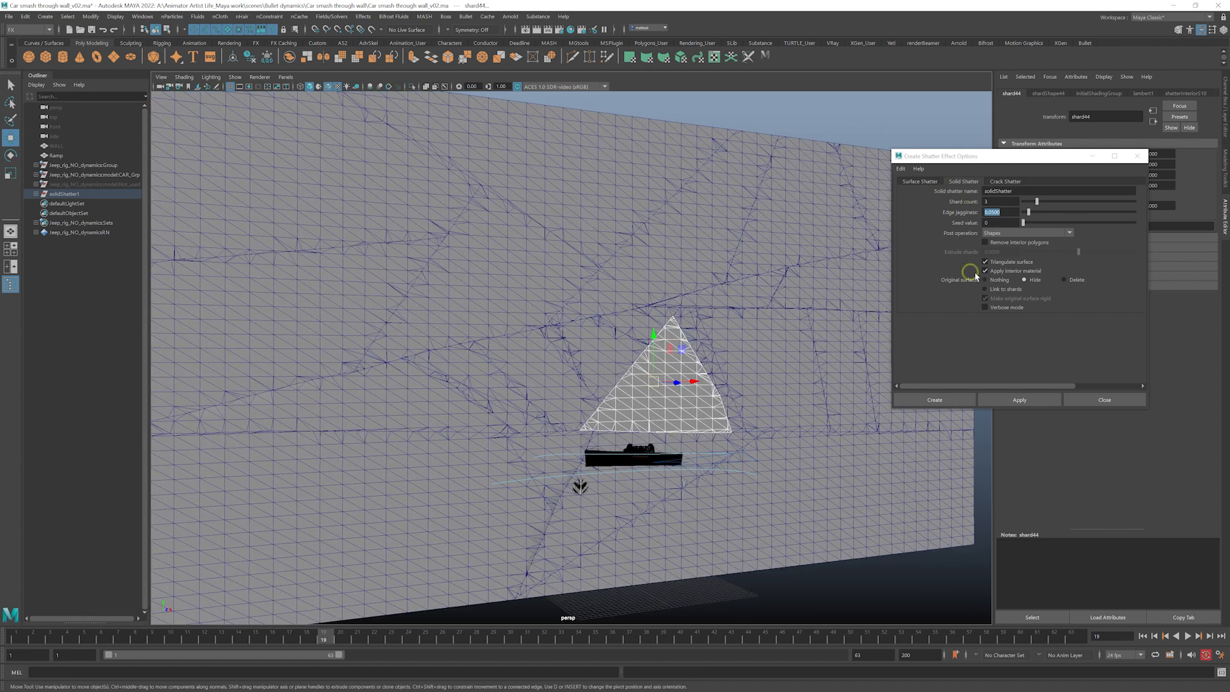
{"action": "left_click", "coordinate": [764, 57]}
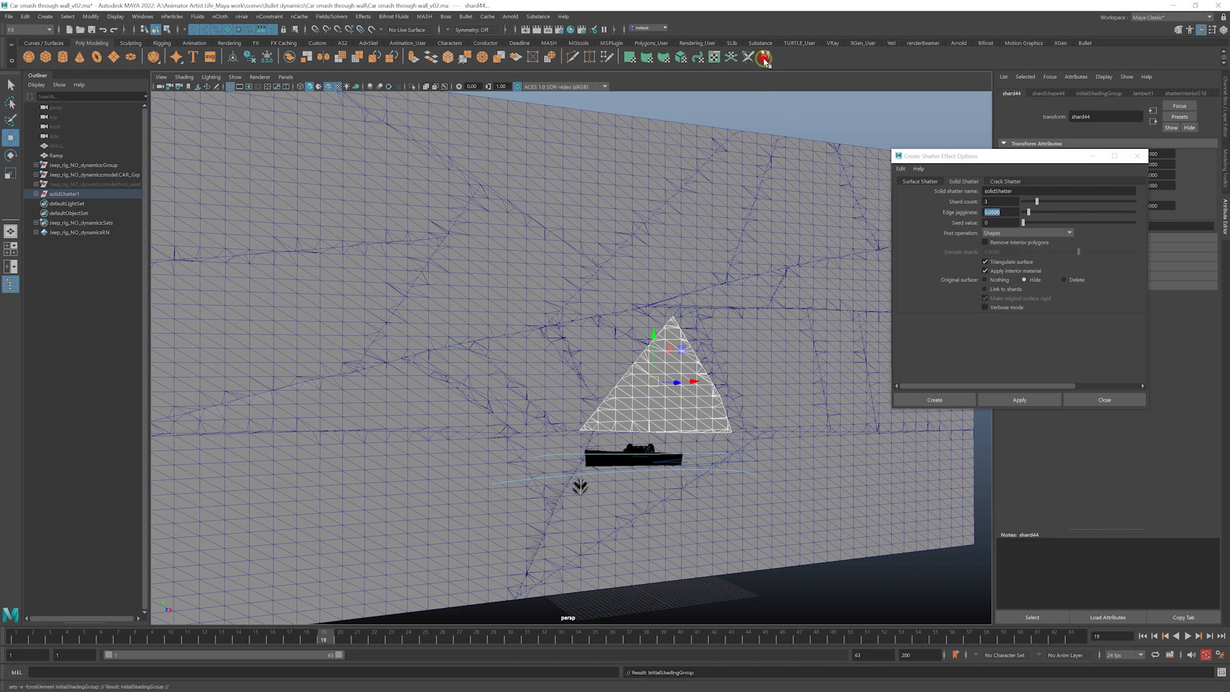
{"action": "key", "text": "ctrl+s"}
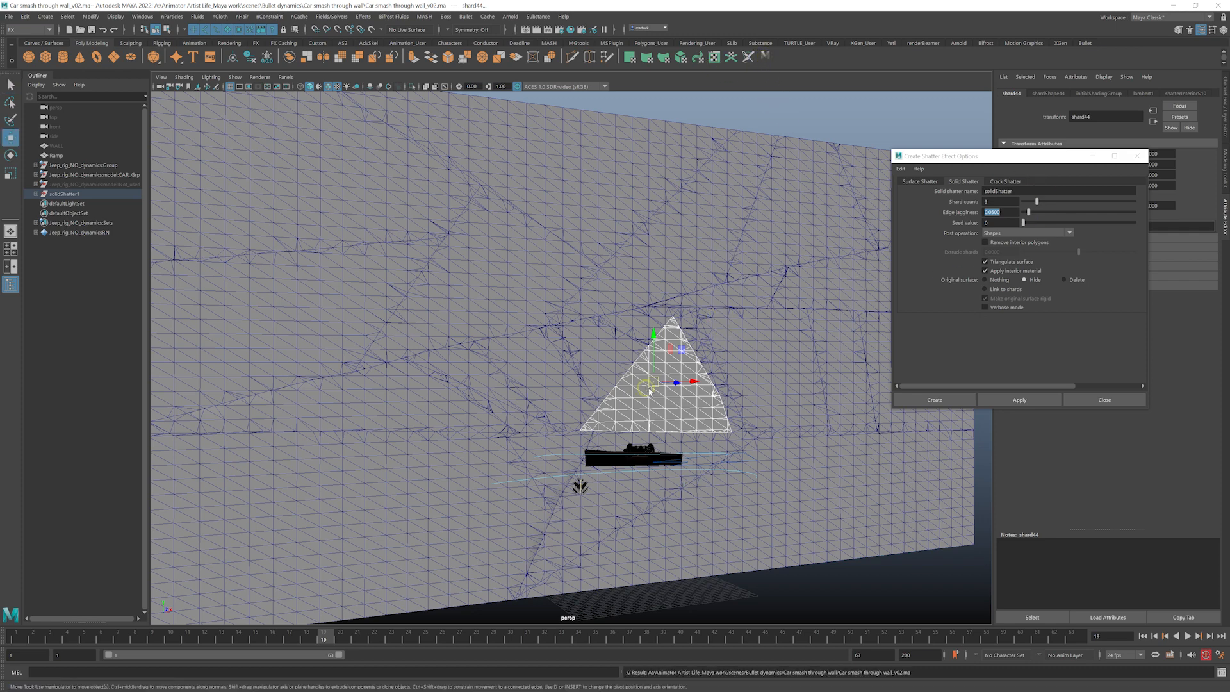
{"action": "left_click", "coordinate": [1014, 401]}
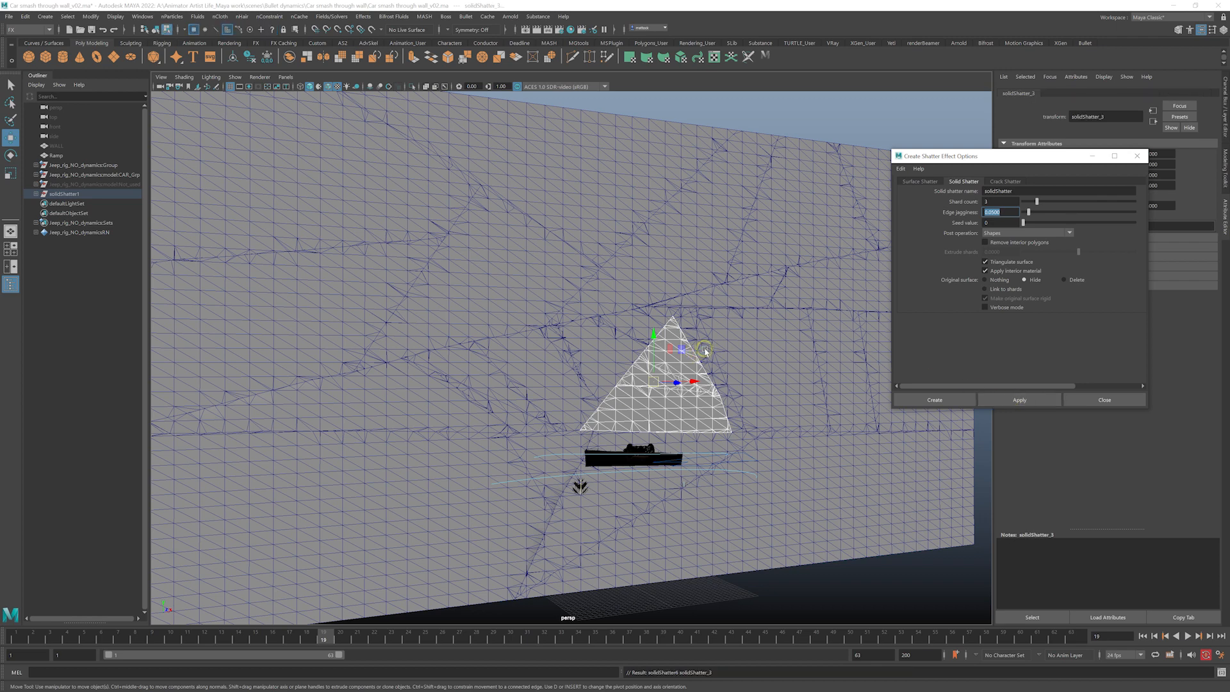
- Return to object selection and select the new pieces of the triangular shard above the Jeep to check how it split
{"action": "left_click", "coordinate": [728, 370]}
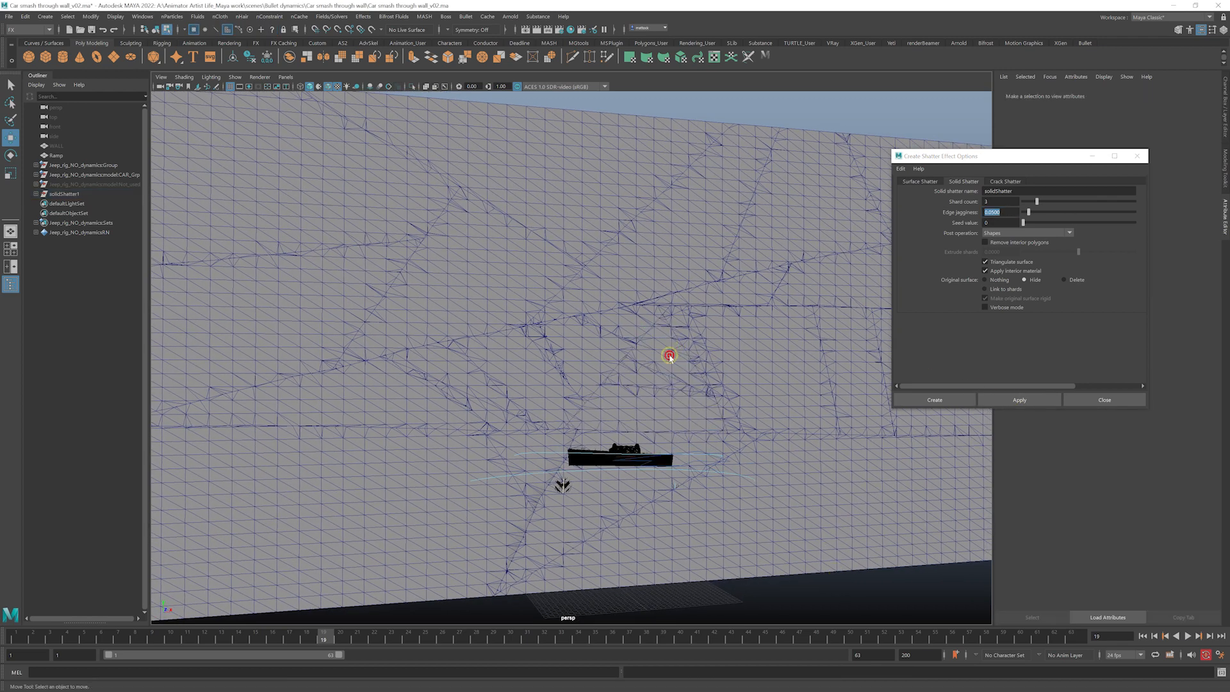
{"action": "left_click", "coordinate": [669, 356]}
{"action": "right_click", "coordinate": [673, 360]}
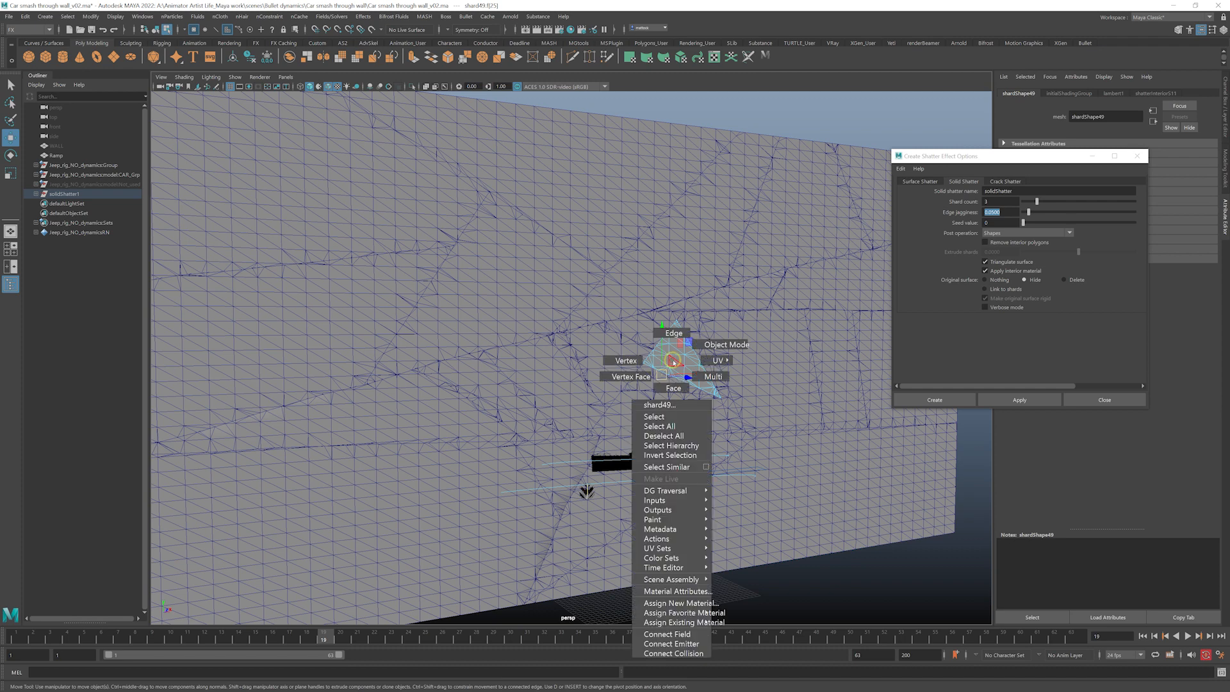
{"action": "right_click_drag", "start_coordinate": [672, 360], "coordinate": [719, 346]}
{"action": "left_click", "coordinate": [652, 386]}
{"action": "left_click", "coordinate": [670, 420]}
{"action": "middle_click_drag", "start_coordinate": [645, 459], "coordinate": [668, 384], "text": "alt"}
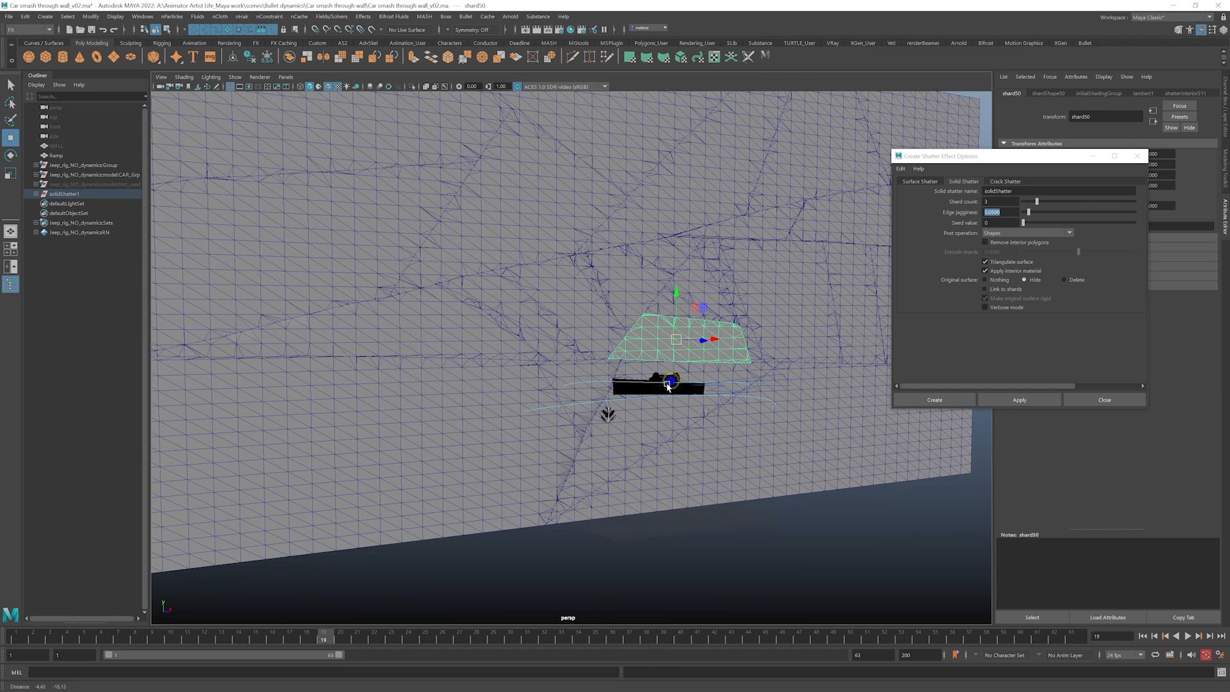
- Select the large triangular shard beneath the Jeep, assign initialShadingGroup, and apply the solid shatter after saving the scene
{"action": "left_click_drag", "start_coordinate": [667, 384], "coordinate": [632, 420], "text": "alt"}
{"action": "left_click", "coordinate": [644, 428]}
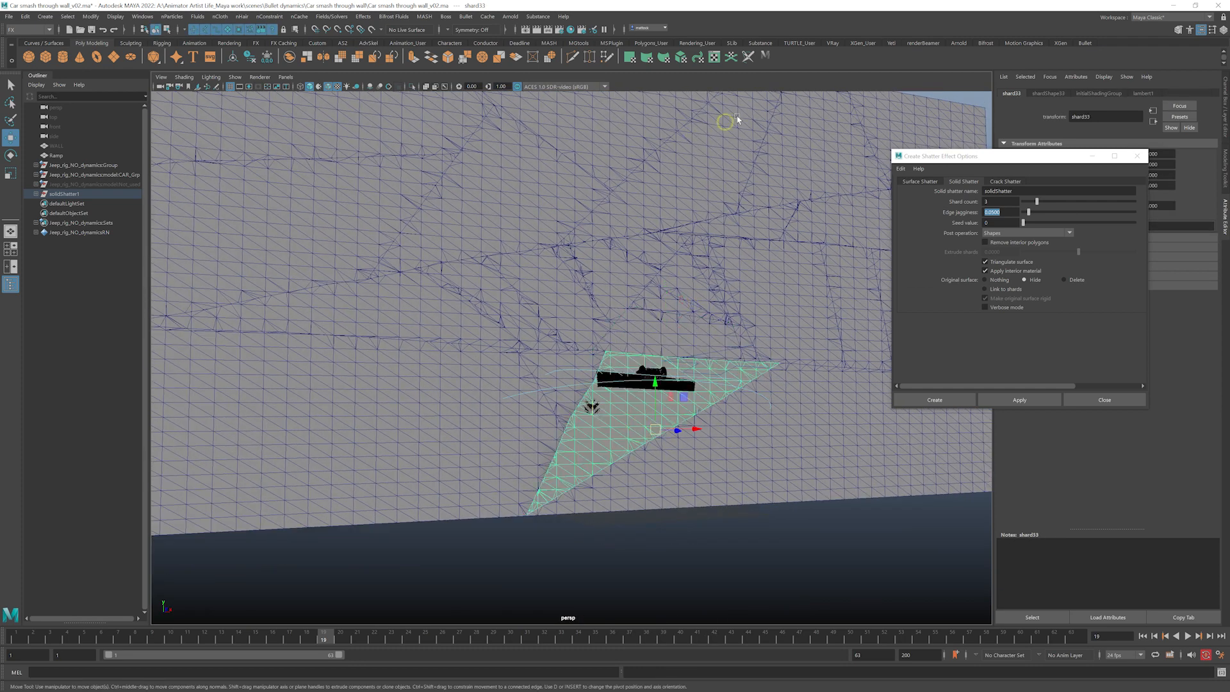
{"action": "left_click", "coordinate": [766, 56]}
{"action": "left_click_drag", "start_coordinate": [739, 351], "coordinate": [761, 344], "text": "alt"}
{"action": "key", "text": "ctrl+s"}
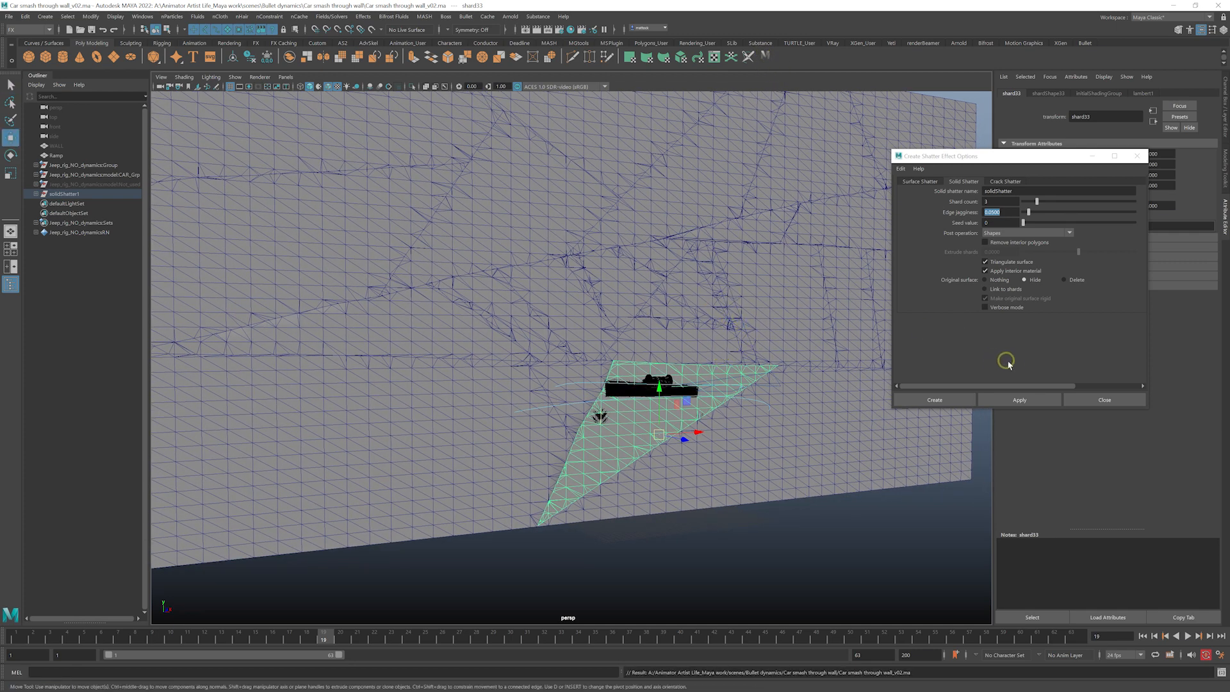
{"action": "left_click", "coordinate": [1026, 400]}
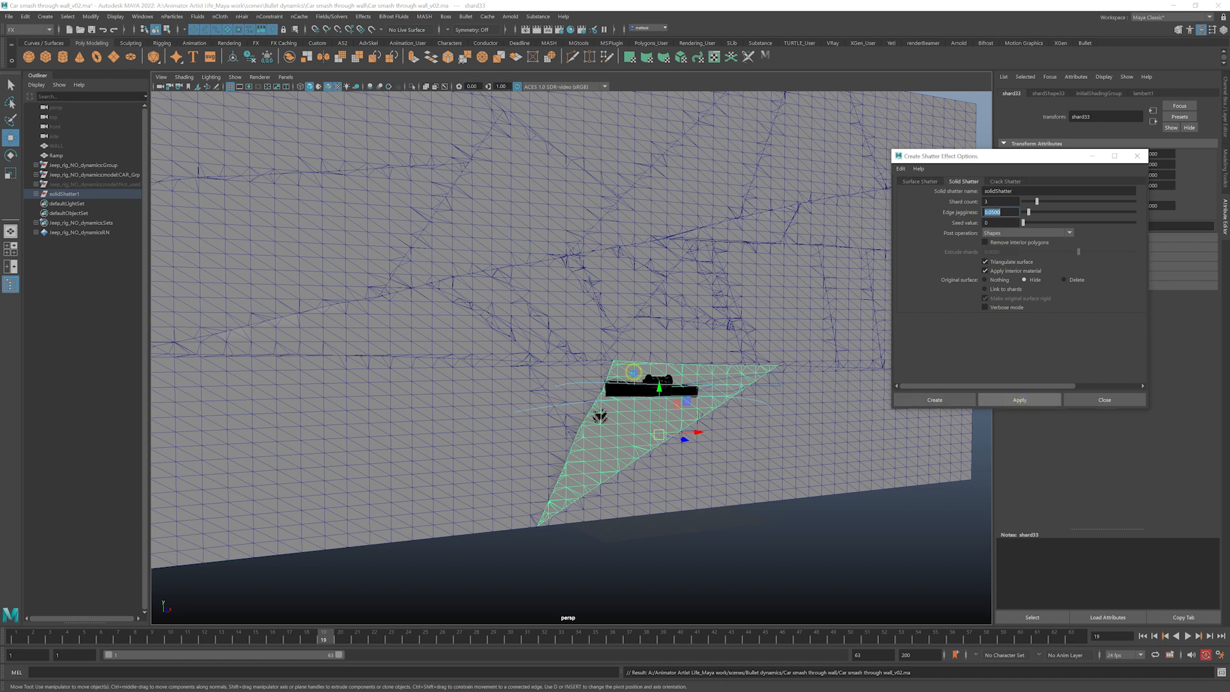
- Clear the selection, examine the newly split shards beneath the Jeep, and go to frame 22 to compare the Jeep with the wall
{"action": "left_click_drag", "start_coordinate": [646, 425], "coordinate": [626, 434], "text": "alt"}
{"action": "right_click_drag", "start_coordinate": [626, 433], "coordinate": [638, 474], "text": "alt"}
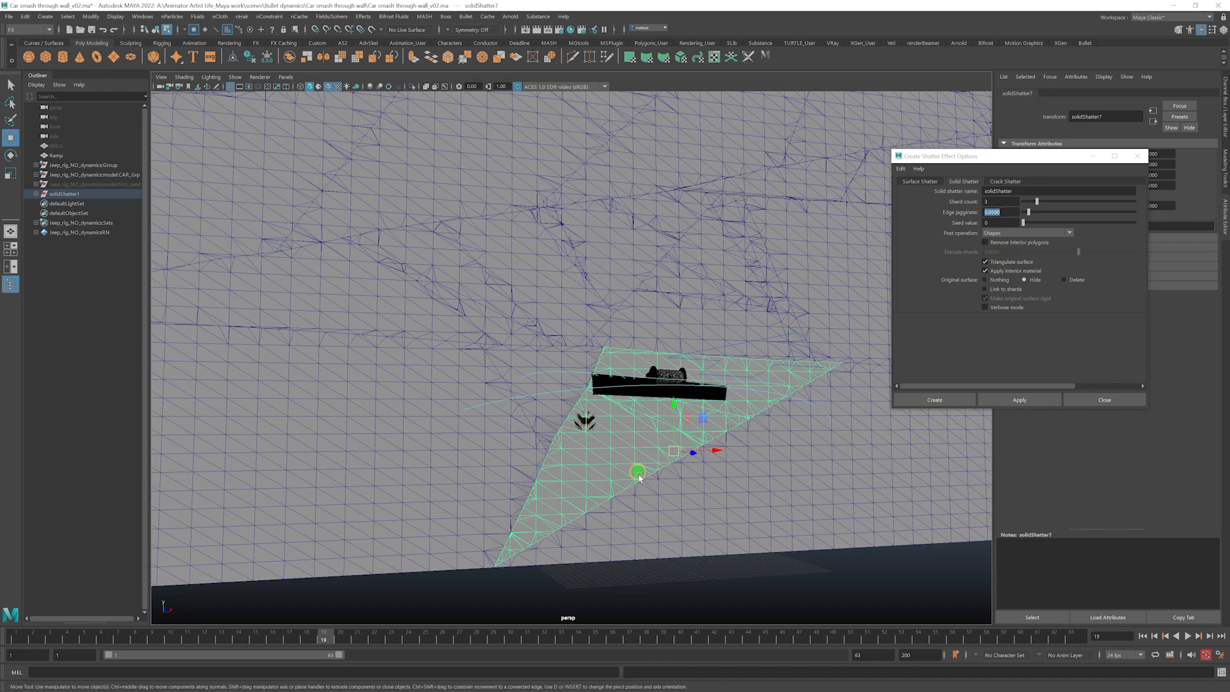
{"action": "left_click", "coordinate": [702, 580]}
{"action": "left_click_drag", "start_coordinate": [651, 425], "coordinate": [649, 422], "text": "alt"}
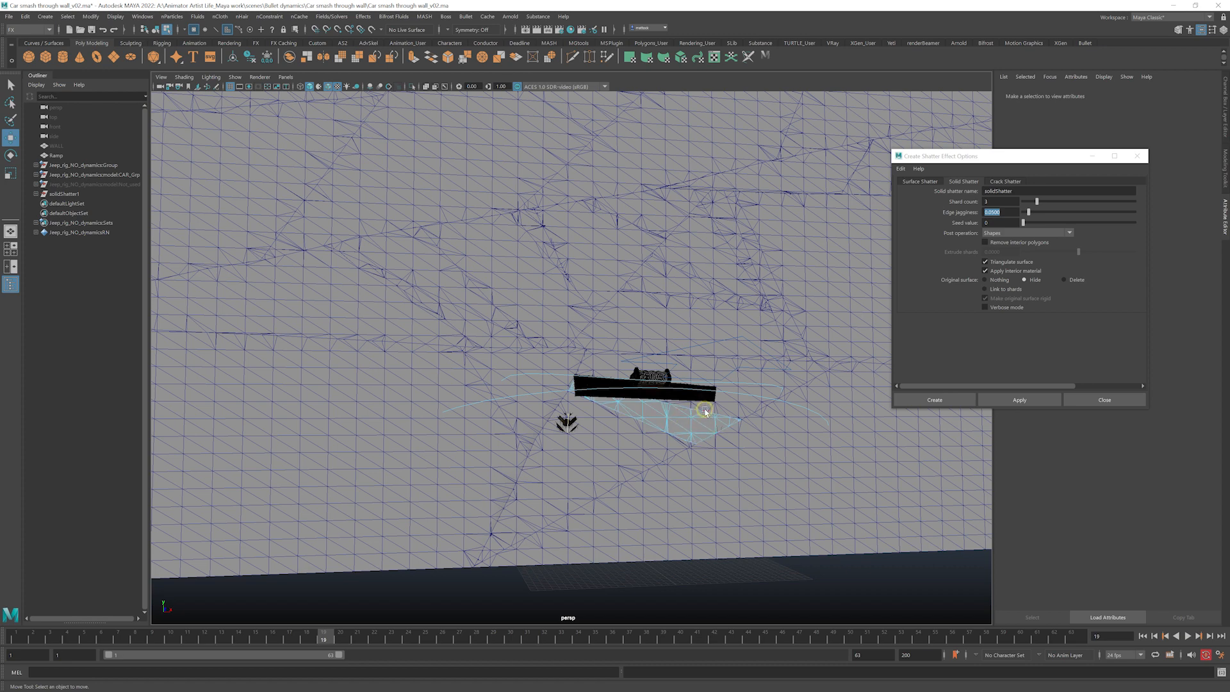
{"action": "left_click_drag", "start_coordinate": [747, 376], "coordinate": [629, 380], "text": "alt"}
{"action": "right_click_drag", "start_coordinate": [629, 381], "coordinate": [591, 383], "text": "alt"}
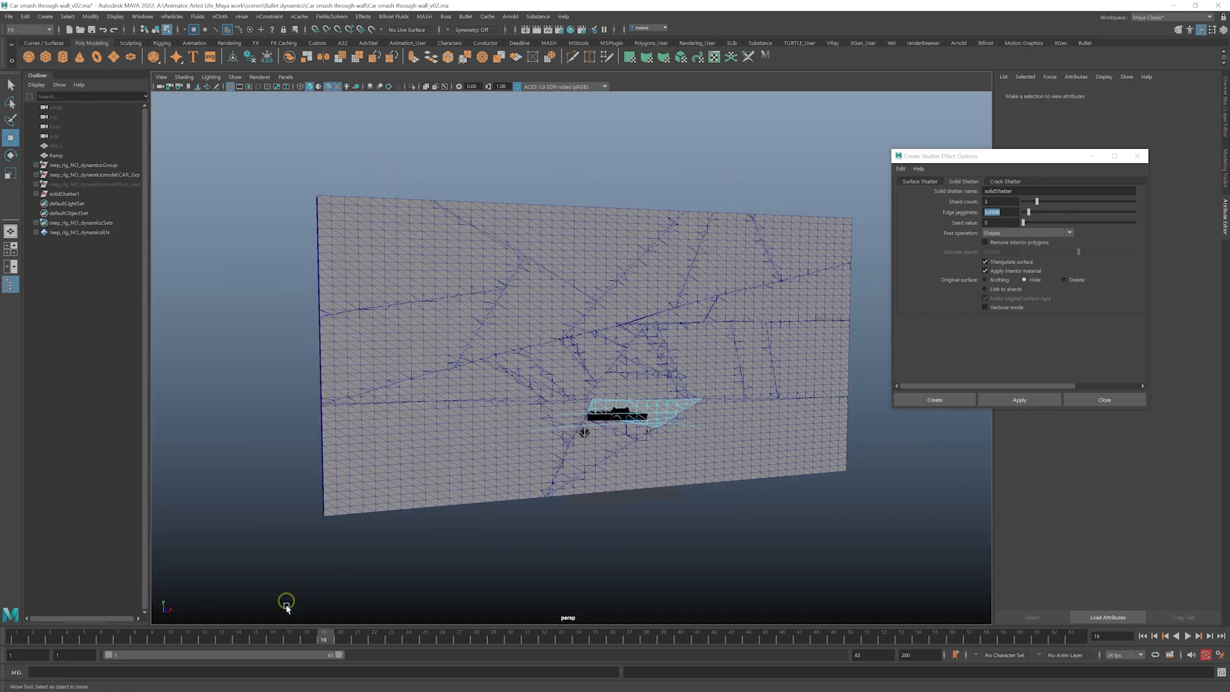
{"action": "left_click_drag", "start_coordinate": [272, 636], "coordinate": [372, 644]}
{"action": "left_click_drag", "start_coordinate": [442, 487], "coordinate": [563, 357], "text": "alt"}
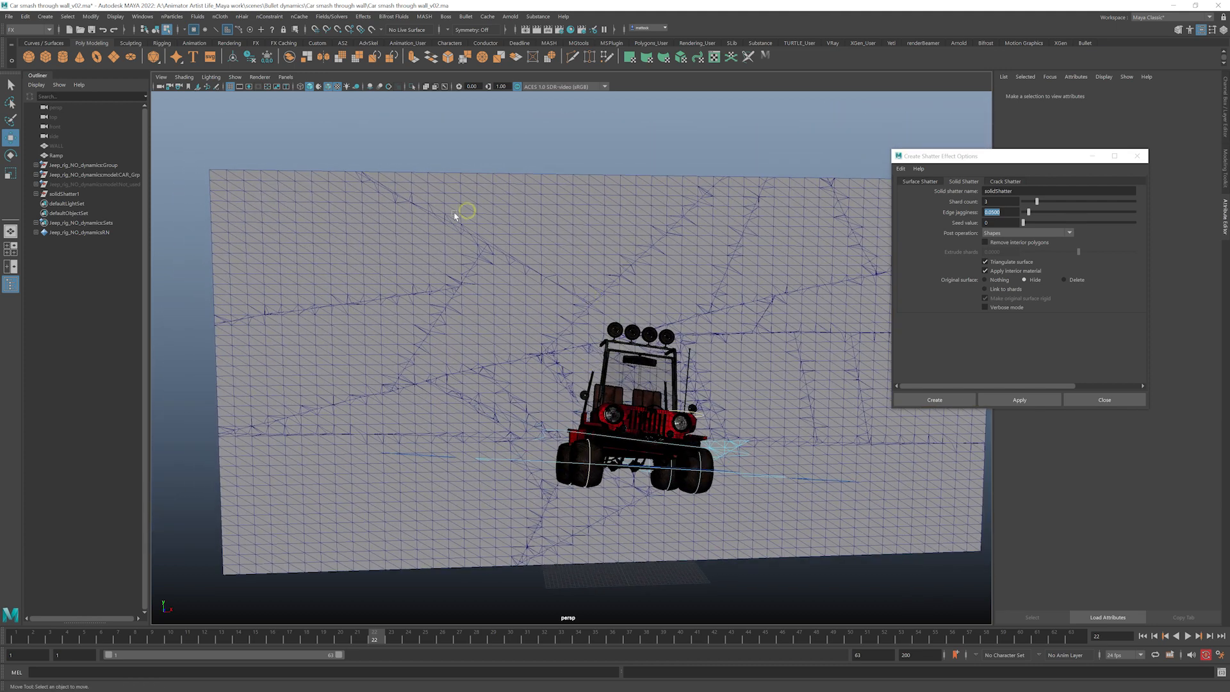
- Save the scene and apply the solid shatter to the long slanted shard running from above the Jeep to the wall's top edge
{"action": "key", "text": "ctrl+s"}
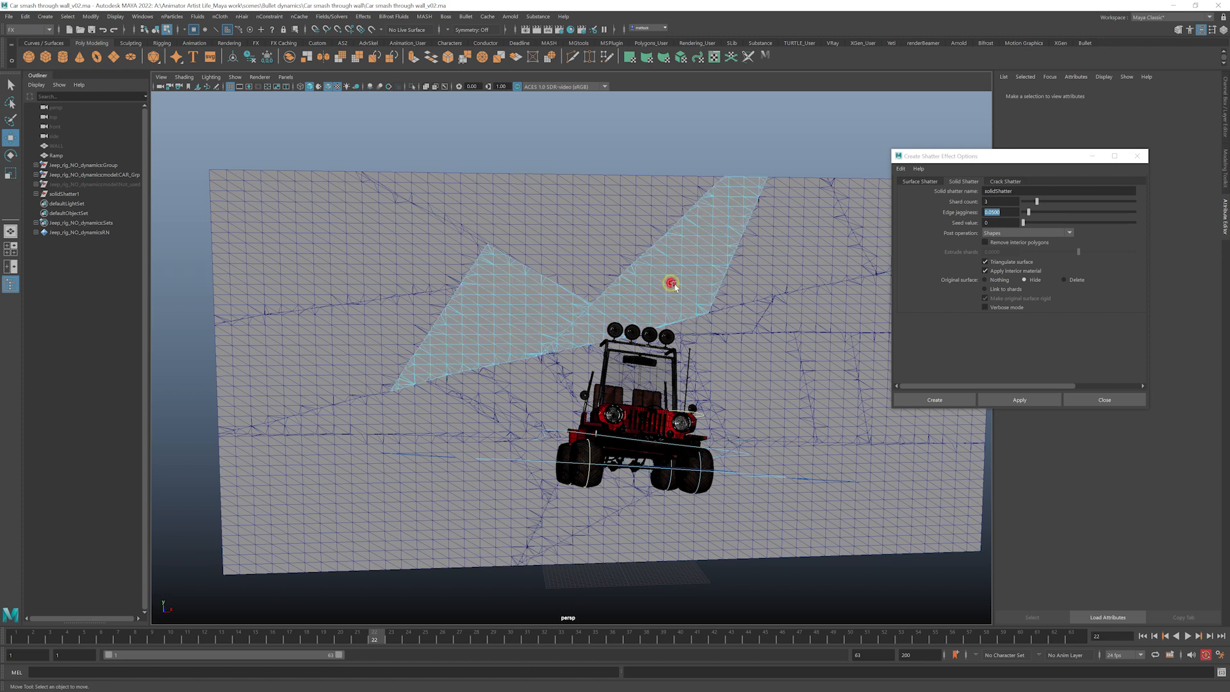
{"action": "left_click_drag", "start_coordinate": [670, 285], "coordinate": [693, 296], "text": "alt"}
{"action": "right_click_drag", "start_coordinate": [693, 296], "coordinate": [696, 274]}
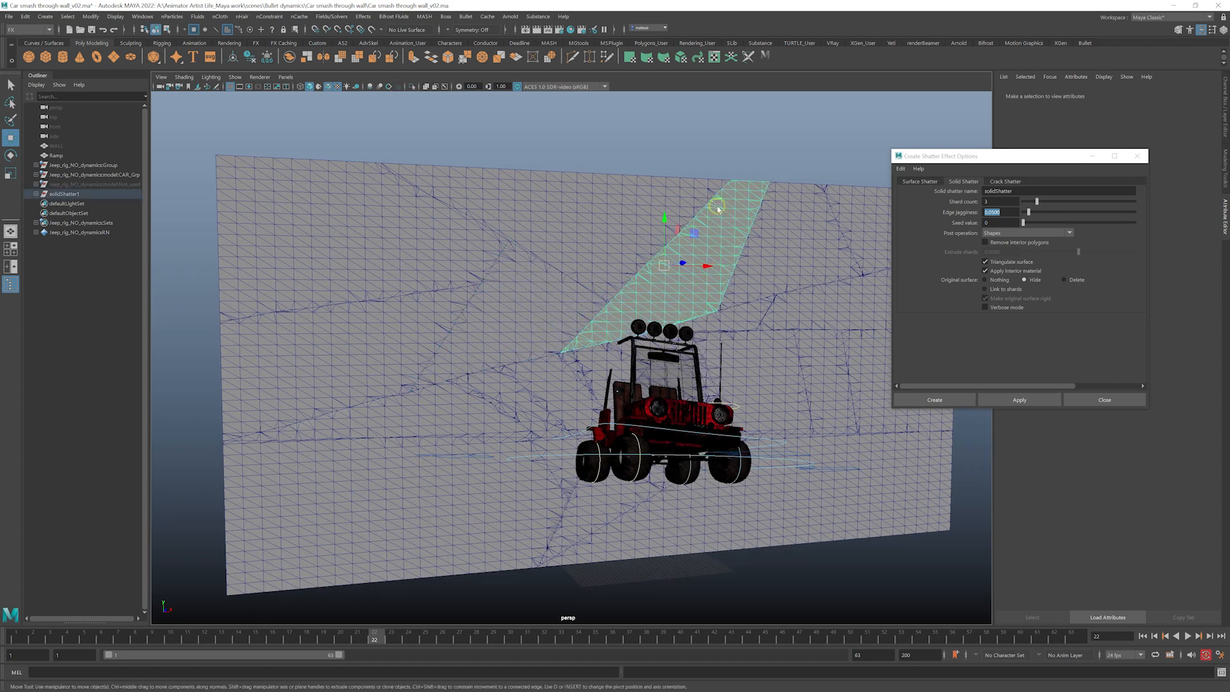
{"action": "left_click", "coordinate": [1019, 398]}
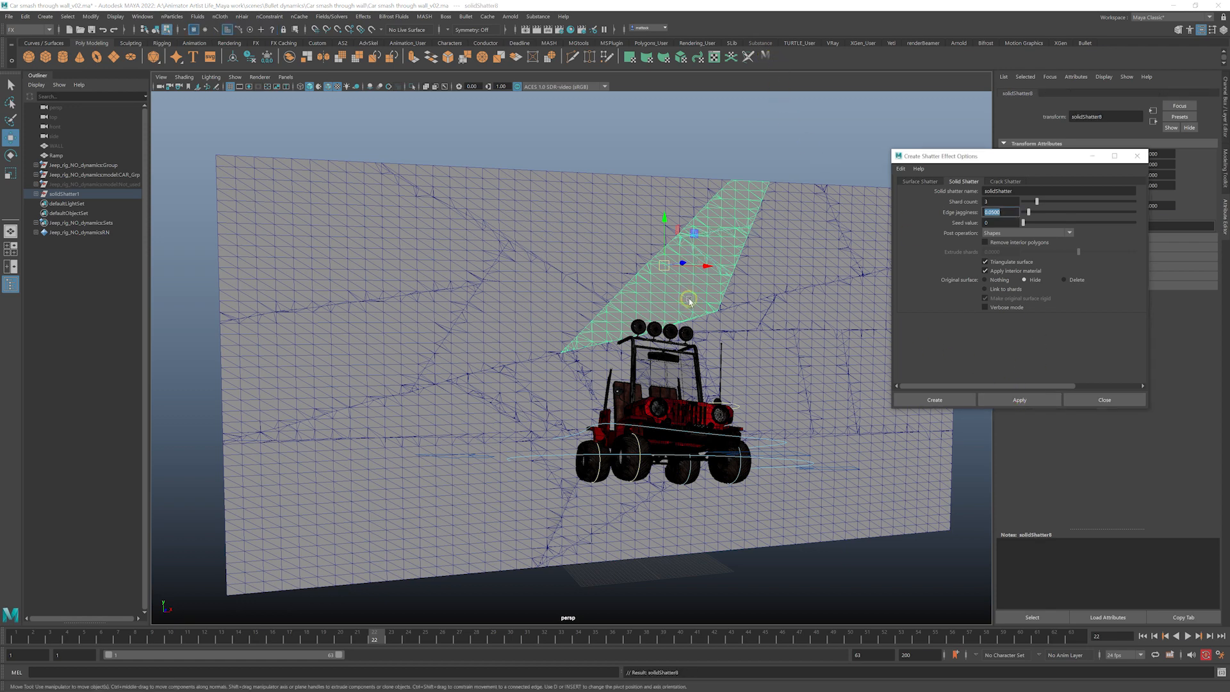
- Select the neighbouring four-sided shard above and left of the Jeep, assign initialShadingGroup, and apply the solid shatter to it
{"action": "left_click_drag", "start_coordinate": [668, 309], "coordinate": [631, 306], "text": "alt"}
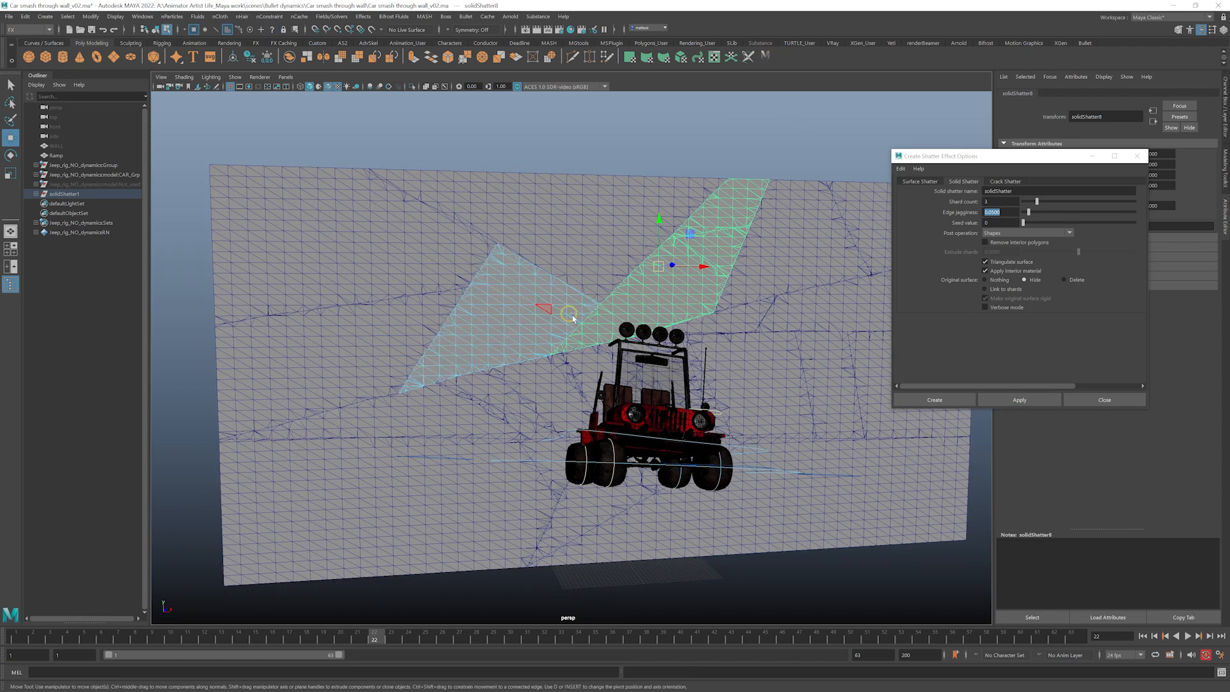
{"action": "right_click", "coordinate": [554, 308]}
{"action": "left_click", "coordinate": [554, 311]}
{"action": "left_click", "coordinate": [1019, 397]}
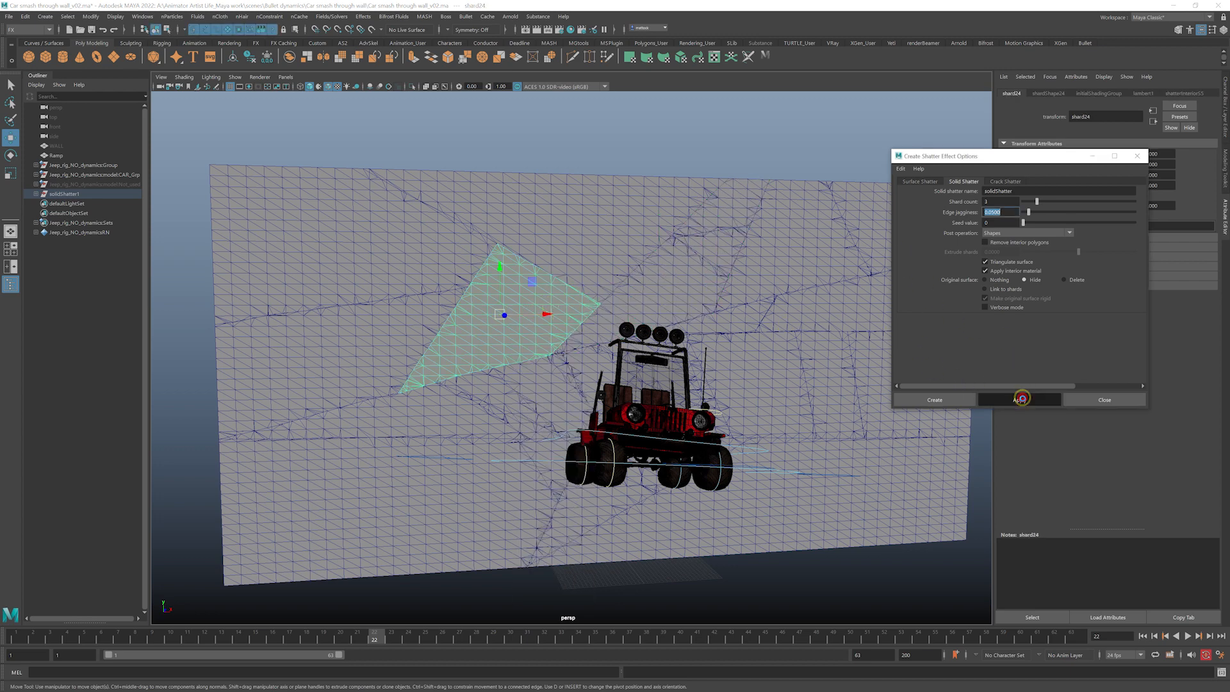
{"action": "left_click", "coordinate": [767, 57]}
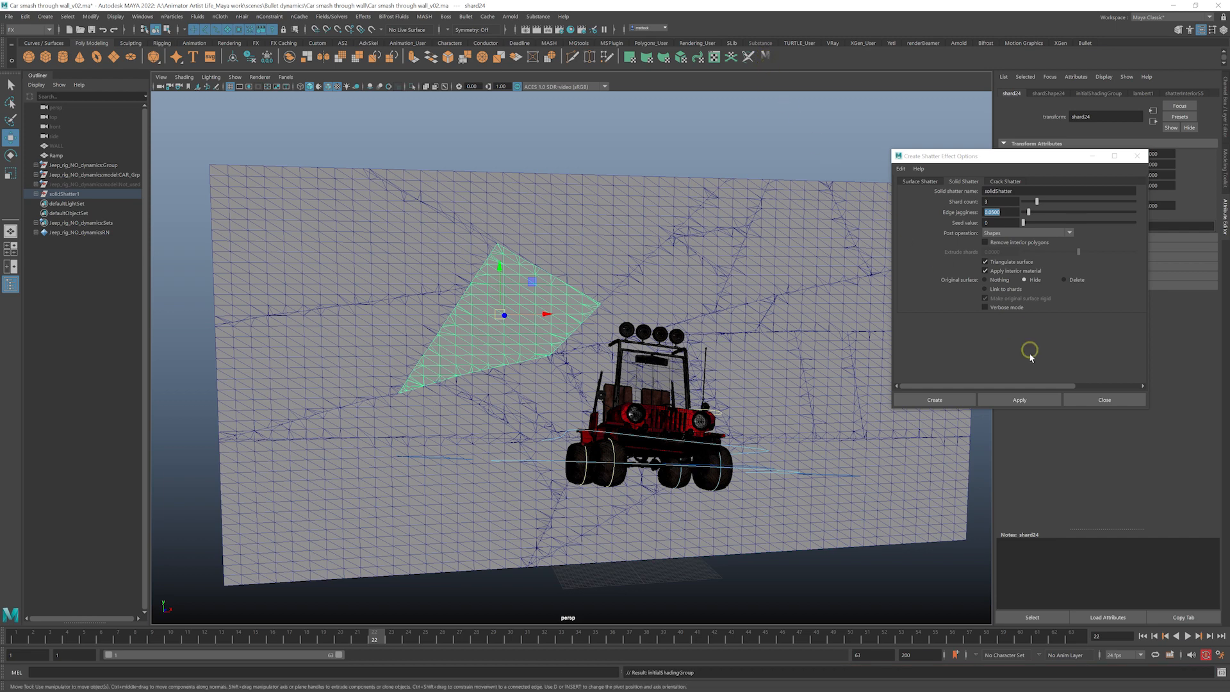
{"action": "left_click", "coordinate": [1030, 399]}
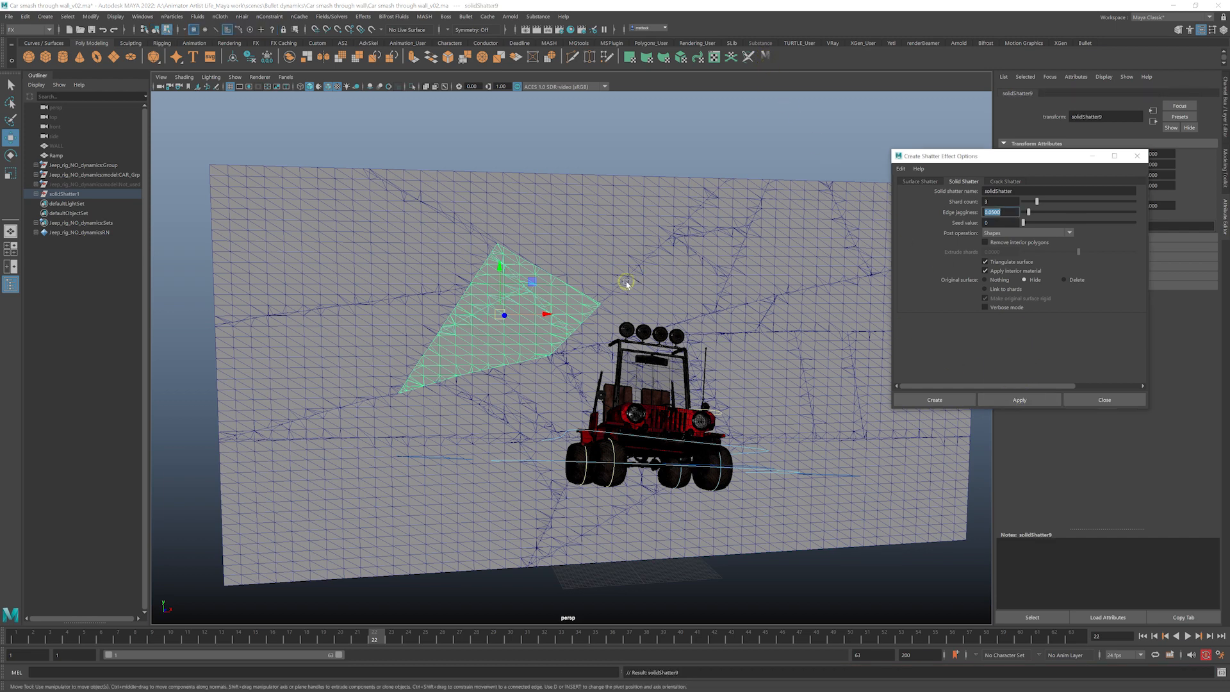
- Select only the large inverted triangular shard at the wall's top edge, assign initialShadingGroup, and apply the solid shatter after saving the scene
{"action": "left_click_drag", "start_coordinate": [627, 283], "coordinate": [608, 241], "text": "alt"}
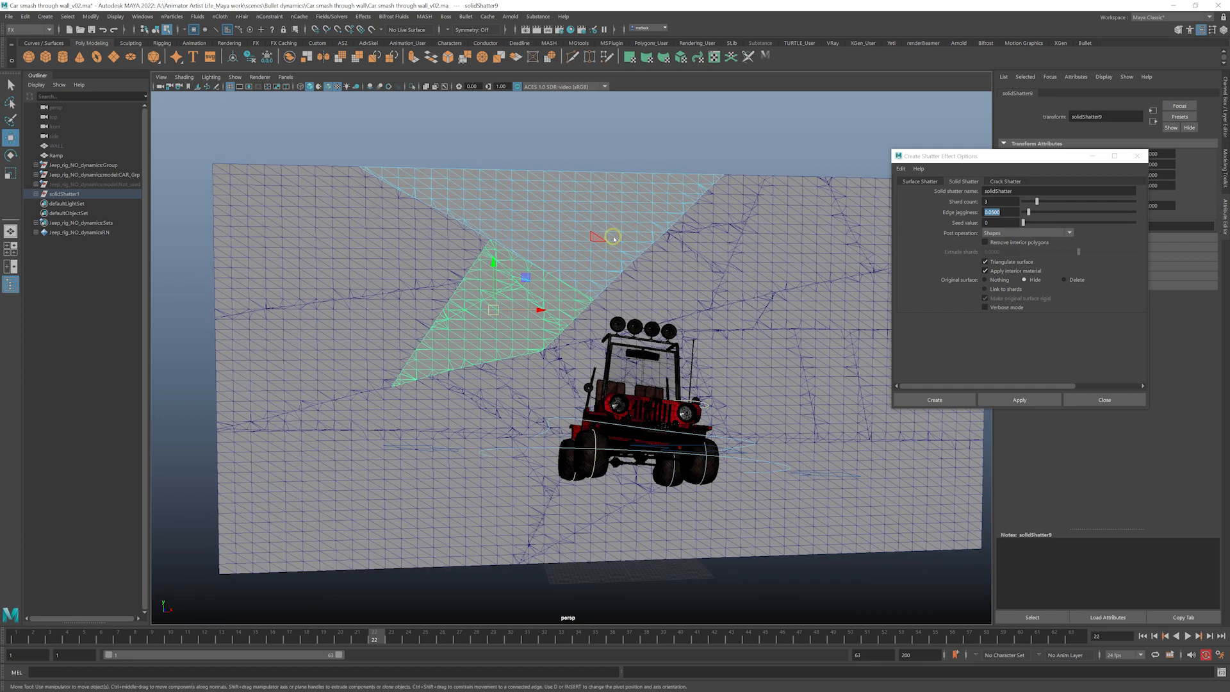
{"action": "right_click", "coordinate": [606, 239]}
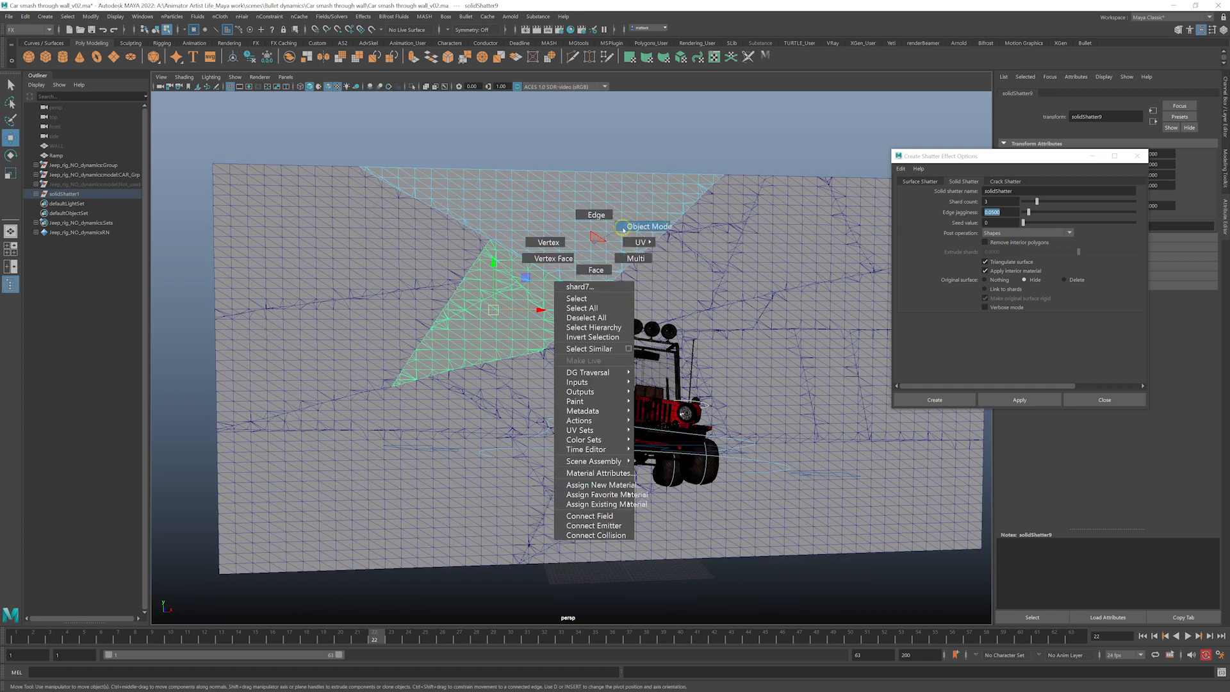
{"action": "left_click", "coordinate": [623, 229]}
{"action": "left_click_drag", "start_coordinate": [623, 229], "coordinate": [494, 261], "text": "alt"}
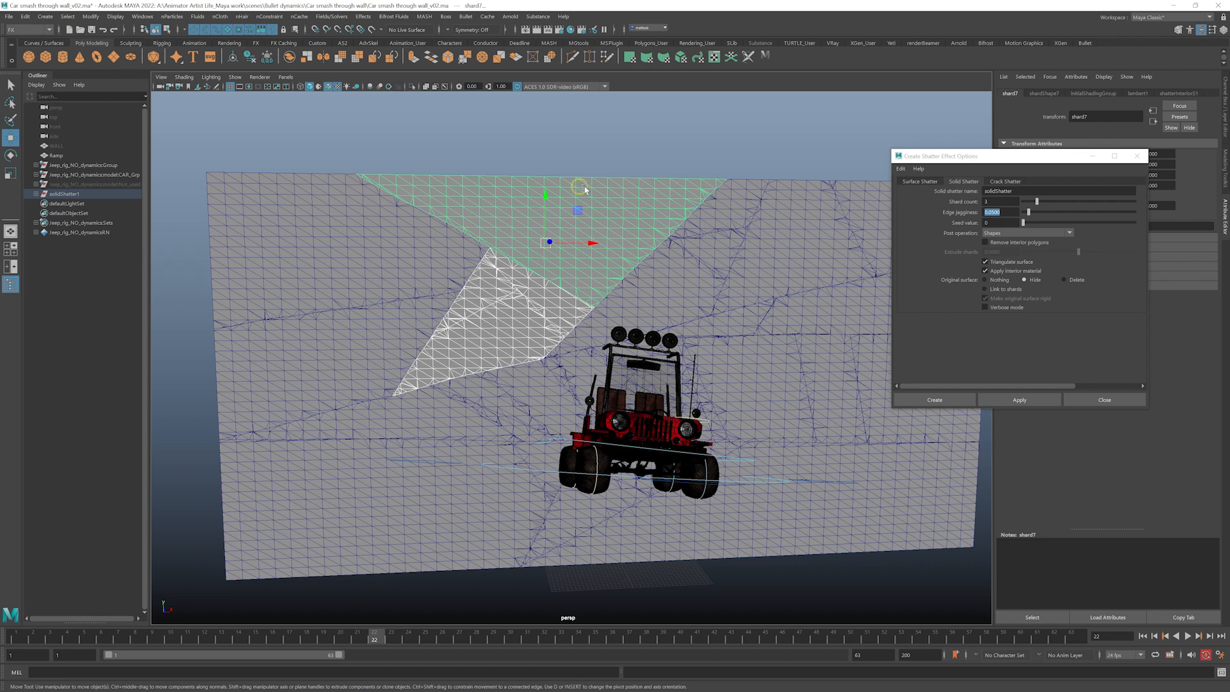
{"action": "left_click_drag", "start_coordinate": [585, 189], "coordinate": [538, 260], "text": "alt"}
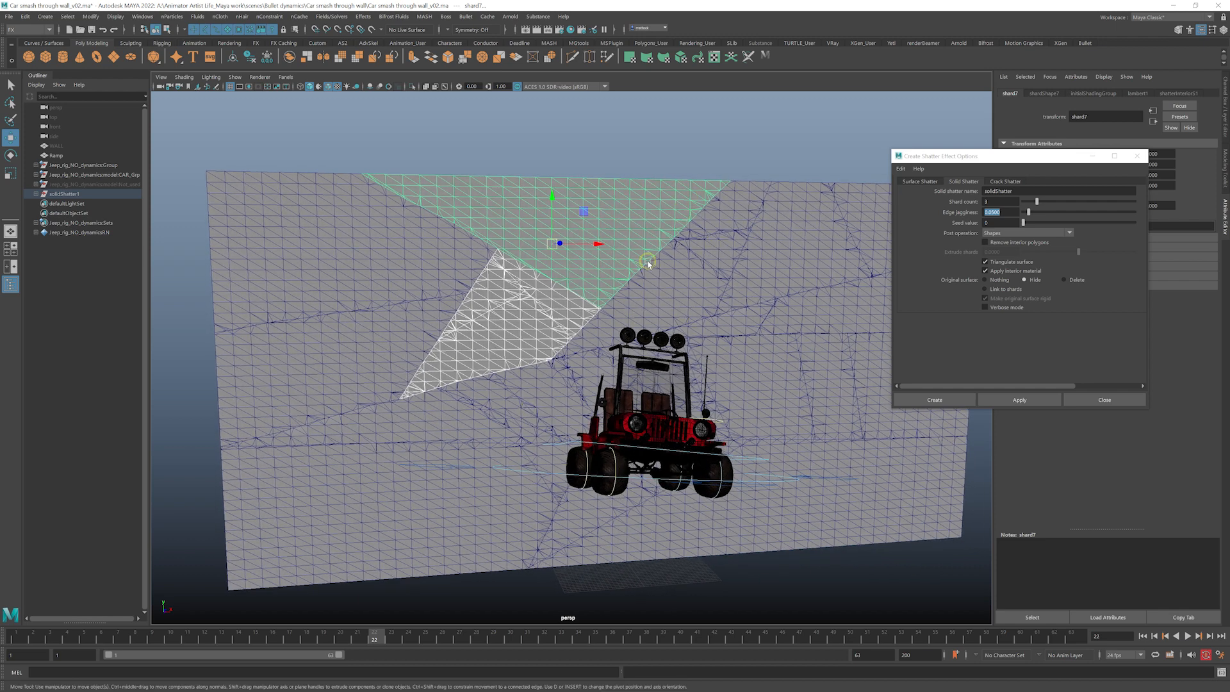
{"action": "left_click_drag", "start_coordinate": [647, 261], "coordinate": [665, 211], "text": "alt"}
{"action": "left_click", "coordinate": [666, 145]}
{"action": "left_click", "coordinate": [655, 210]}
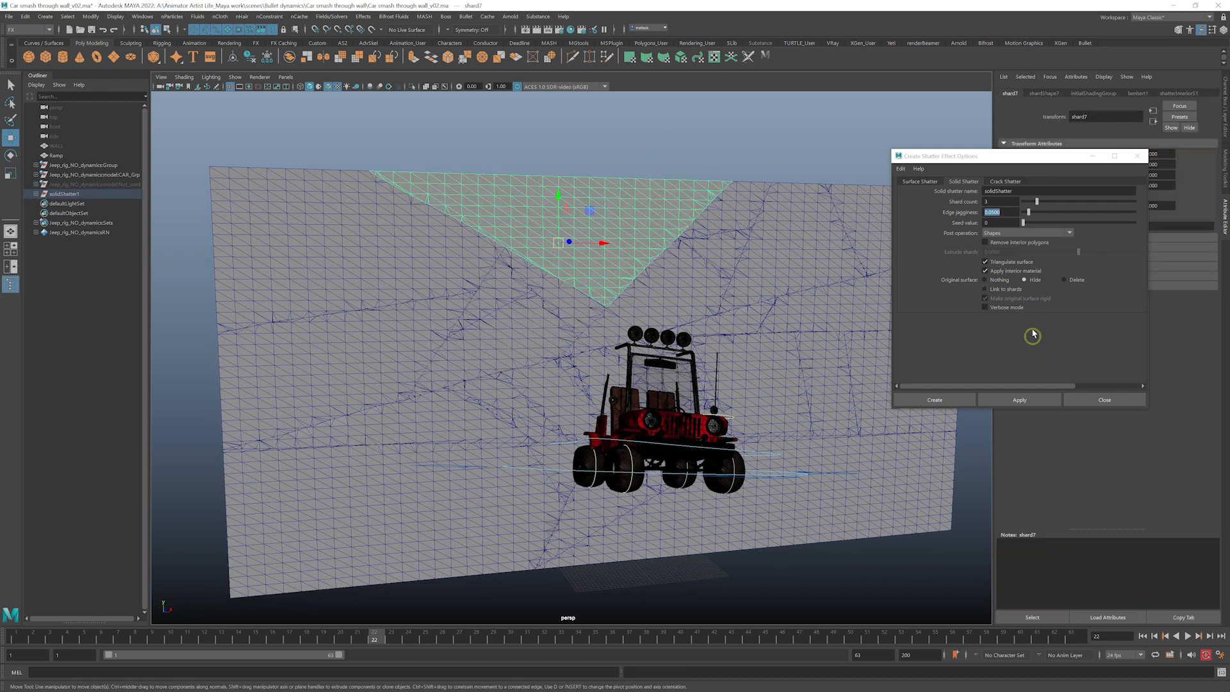
{"action": "key", "text": "ctrl+s"}
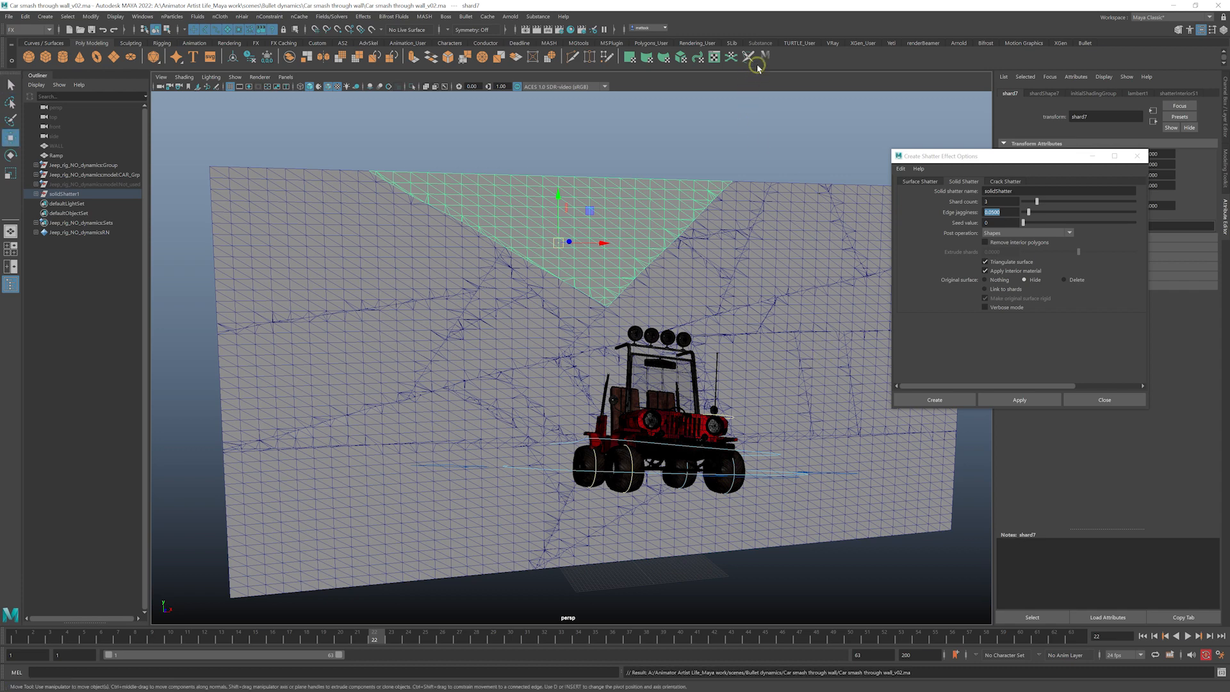
{"action": "left_click", "coordinate": [763, 57]}
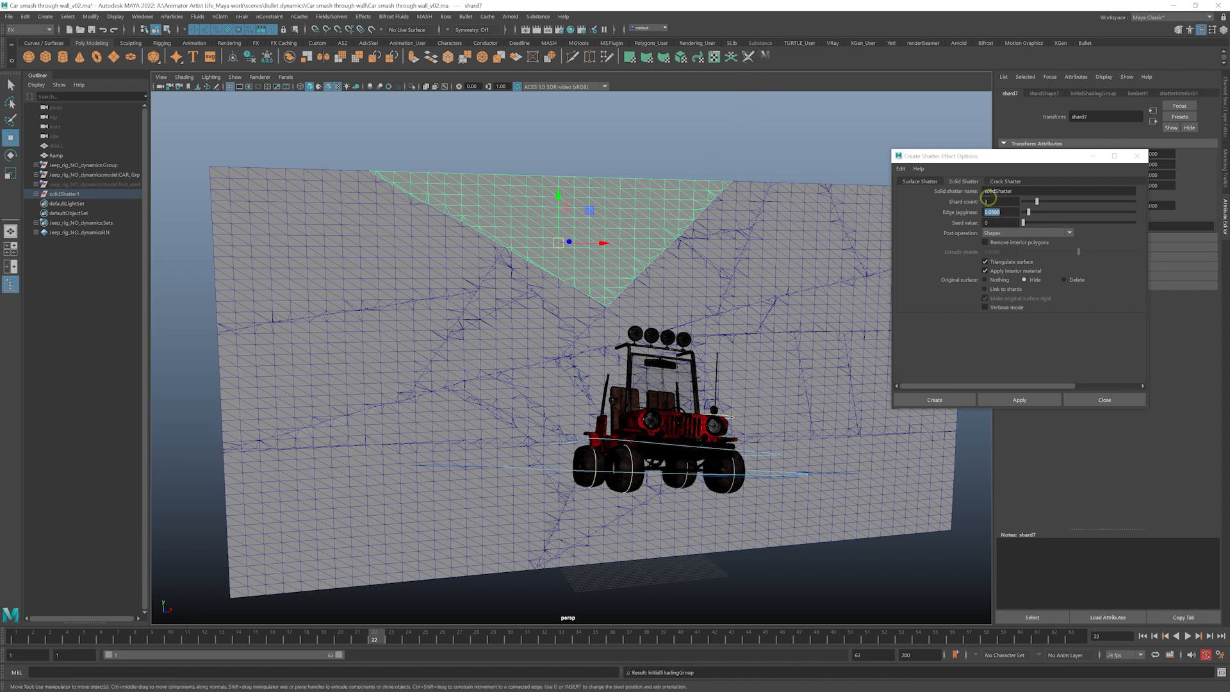
{"action": "left_click", "coordinate": [1027, 399]}
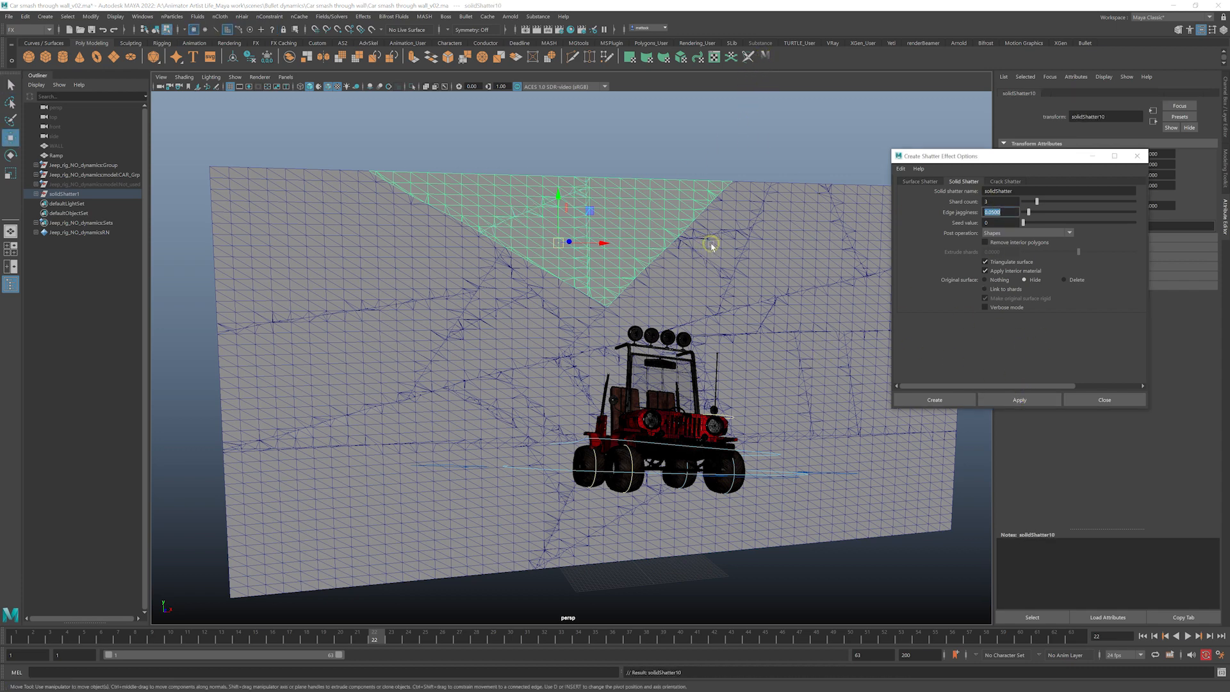
- Select the new right-hand piece of the top triangular shard, assign initialShadingGroup to it, and reapply the solid shatter
{"action": "left_click", "coordinate": [737, 130]}
{"action": "left_click_drag", "start_coordinate": [662, 206], "coordinate": [636, 224], "text": "alt"}
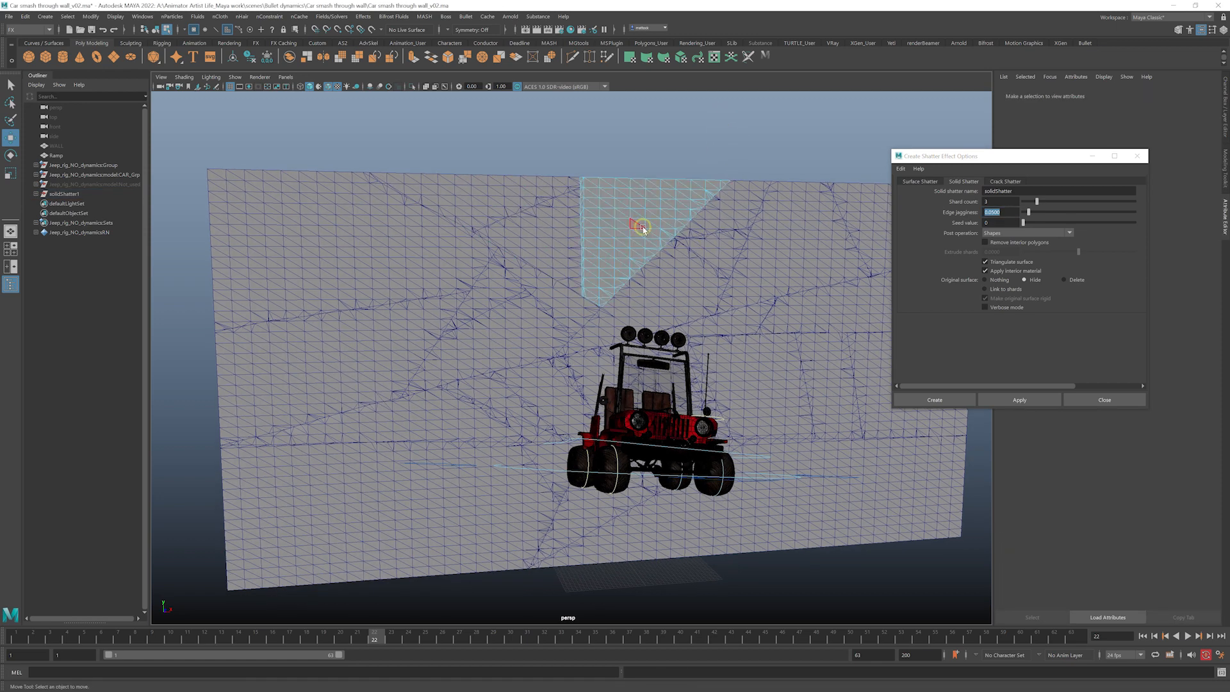
{"action": "right_click_drag", "start_coordinate": [643, 231], "coordinate": [613, 231]}
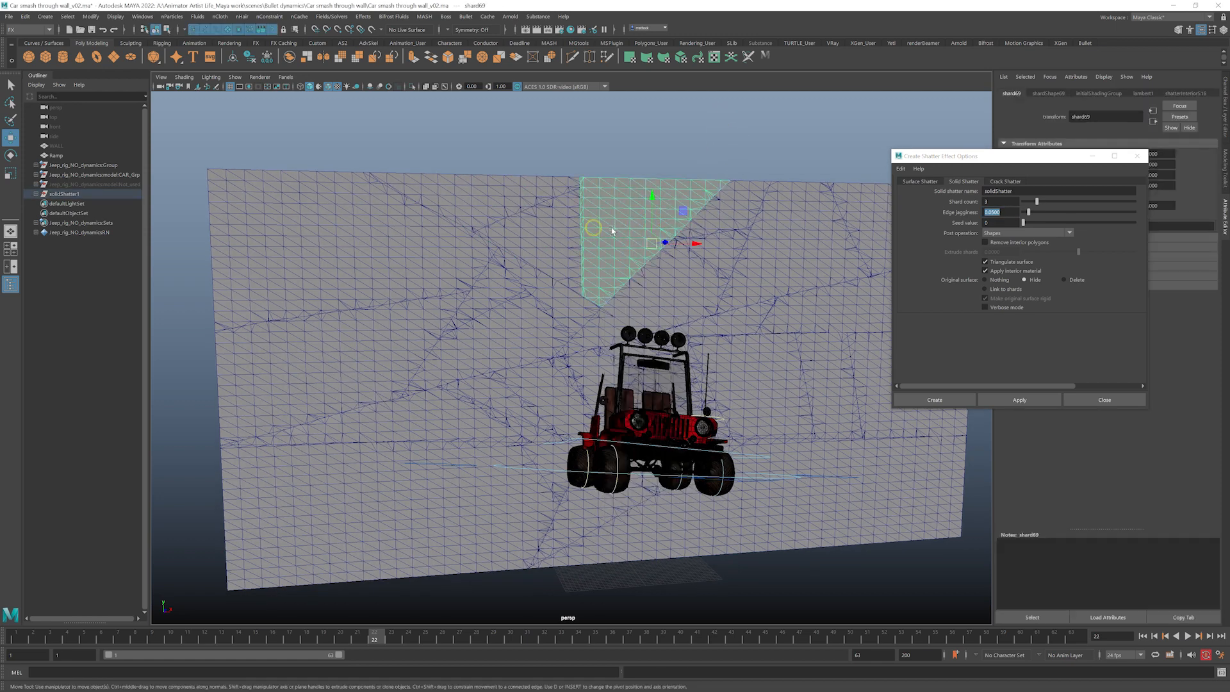
{"action": "left_click", "coordinate": [1020, 400]}
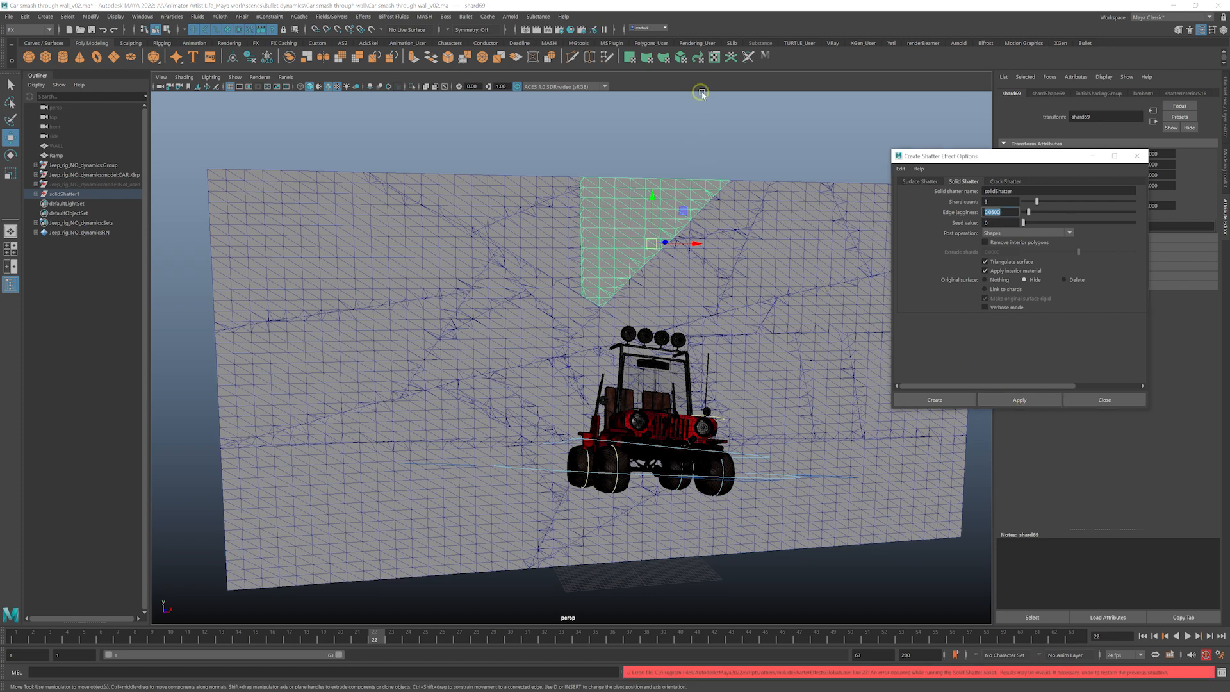
{"action": "left_click", "coordinate": [765, 56]}
{"action": "left_click", "coordinate": [1021, 401]}
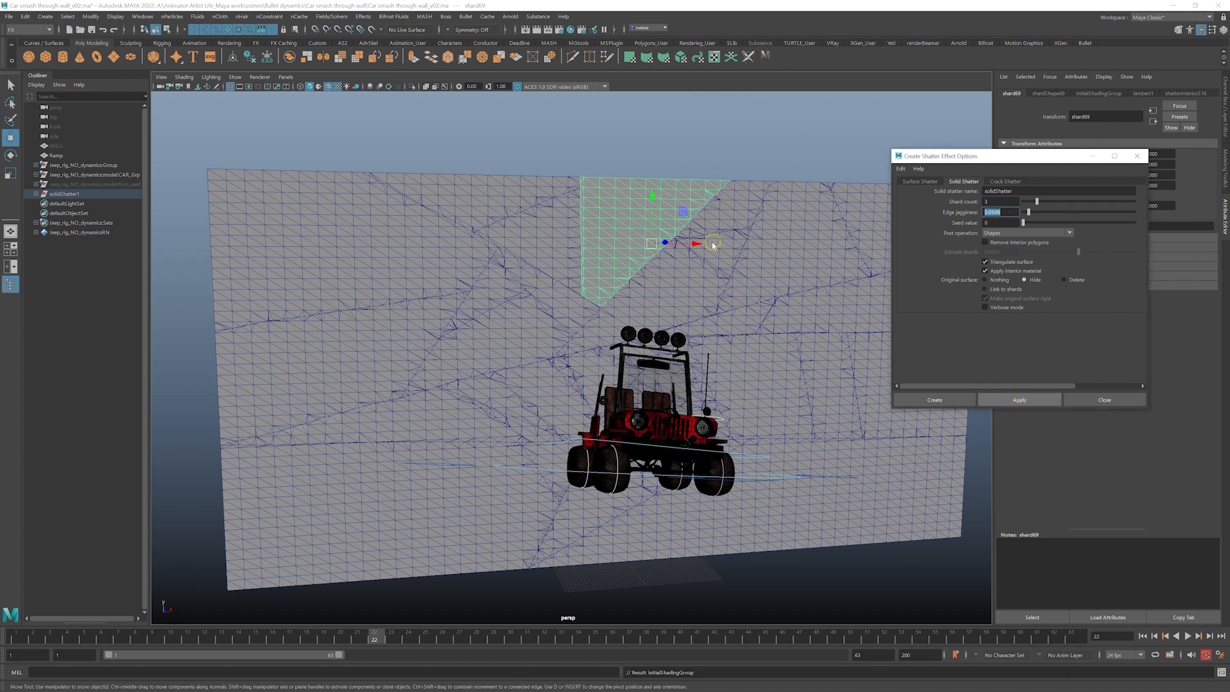
- Save the scene, select only the pointed five-sided shard directly above the Jeep, assign initialShadingGroup, and apply the solid shatter
{"action": "left_click", "coordinate": [747, 146]}
{"action": "left_click_drag", "start_coordinate": [747, 147], "coordinate": [686, 302], "text": "alt"}
{"action": "left_click", "coordinate": [684, 296]}
{"action": "left_click", "coordinate": [680, 301]}
{"action": "key", "text": "ctrl+s"}
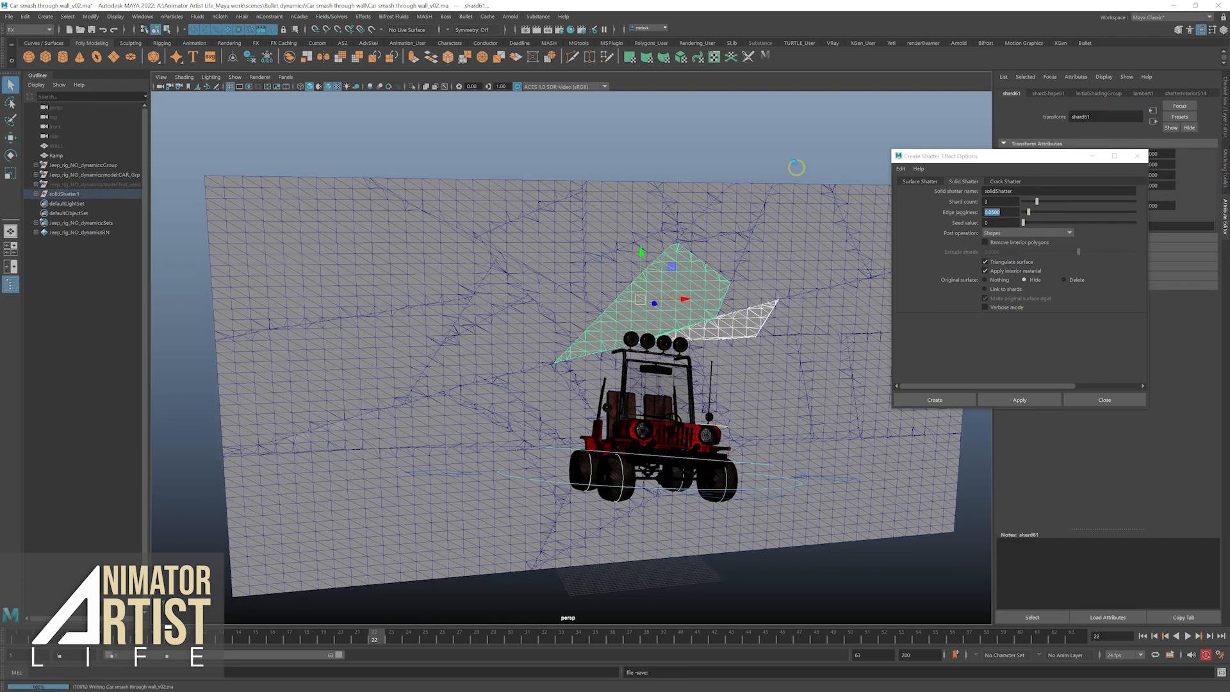
{"action": "left_click", "coordinate": [758, 166]}
{"action": "left_click", "coordinate": [753, 319]}
{"action": "left_click_drag", "start_coordinate": [710, 292], "coordinate": [702, 287], "text": "alt"}
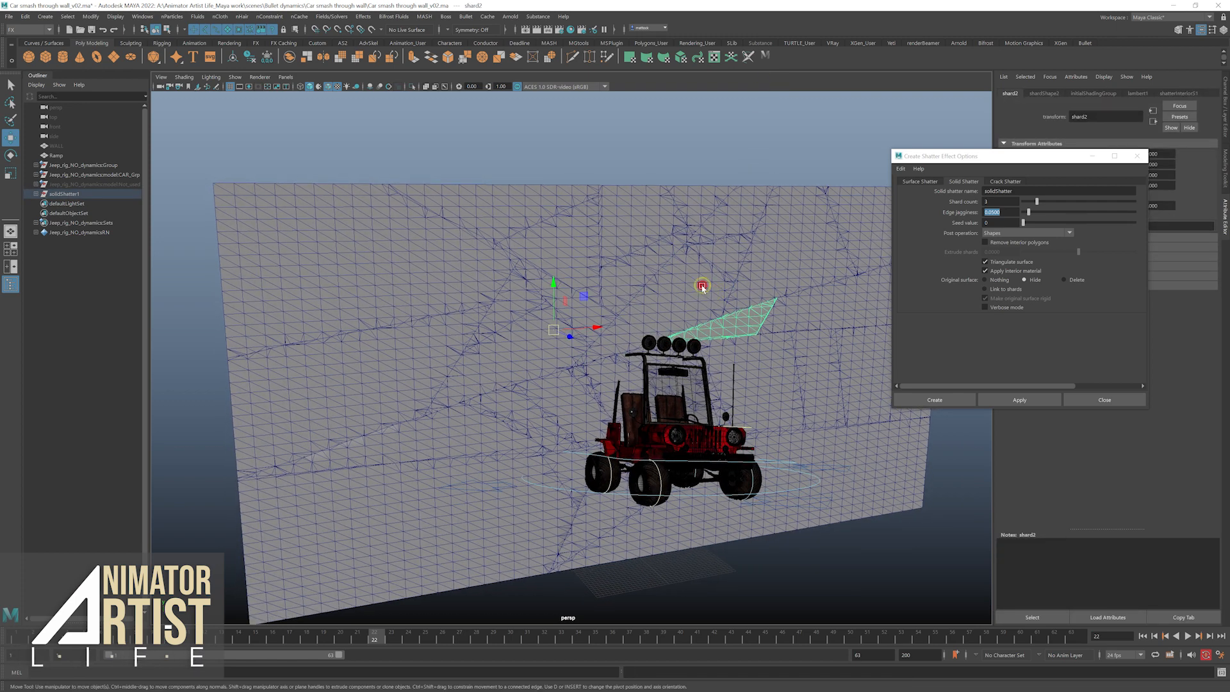
{"action": "left_click", "coordinate": [702, 286]}
{"action": "left_click", "coordinate": [765, 56]}
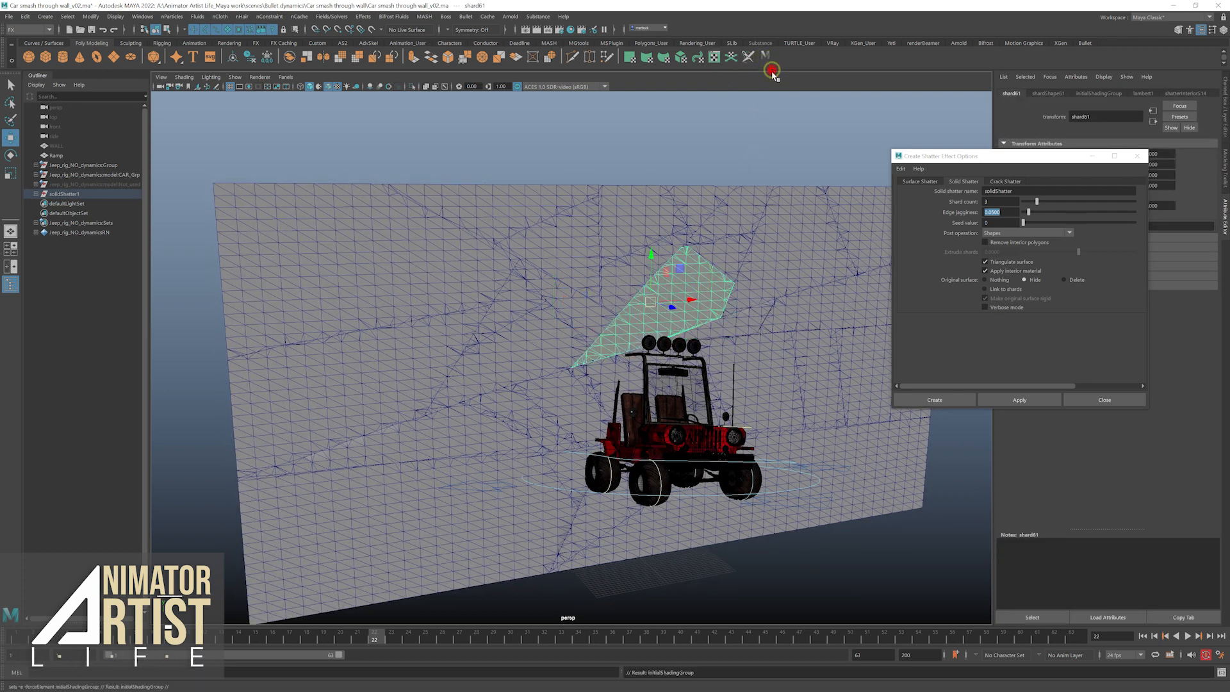
{"action": "left_click", "coordinate": [1026, 395]}
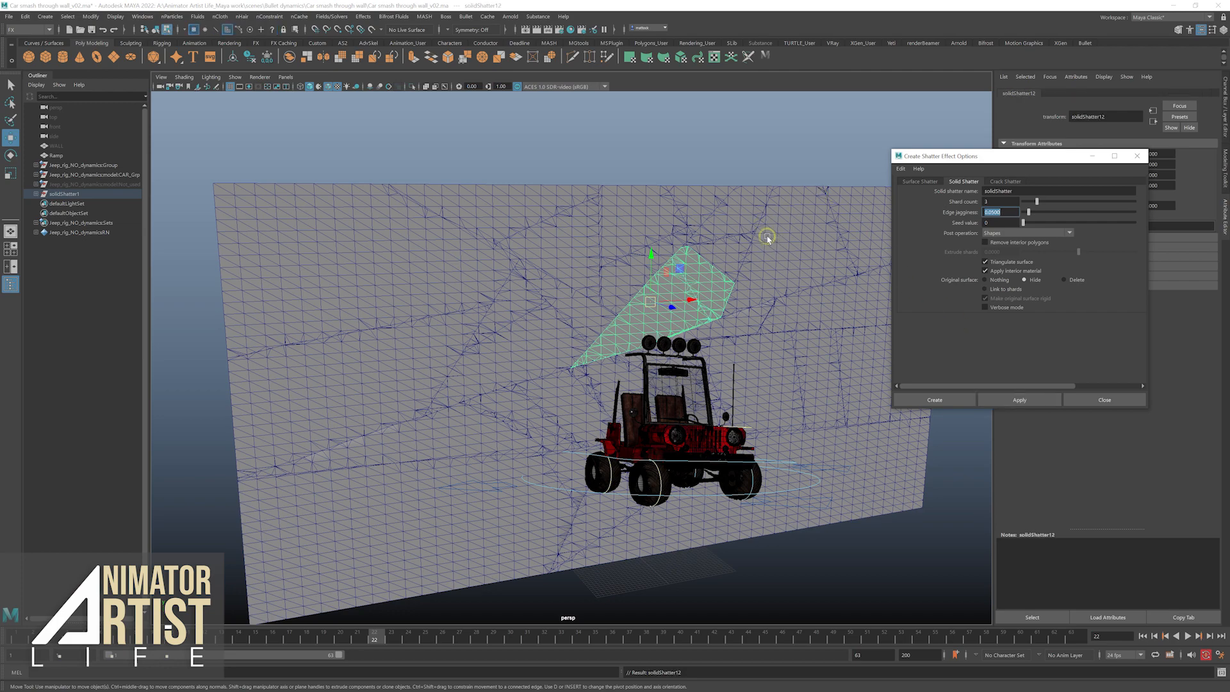
- Select the large triangular piece of the newly broken shard above the Jeep and apply the solid shatter to it
{"action": "left_click_drag", "start_coordinate": [747, 252], "coordinate": [652, 255], "text": "alt"}
{"action": "right_click_drag", "start_coordinate": [652, 255], "coordinate": [678, 254], "text": "alt"}
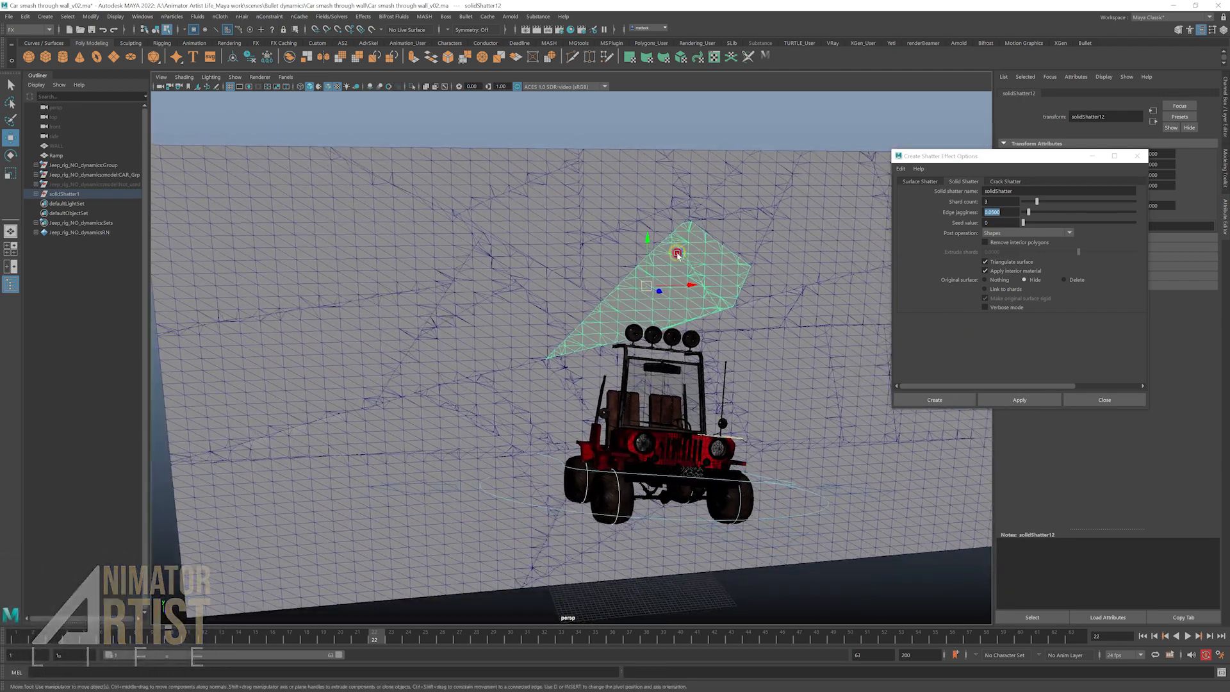
{"action": "left_click_drag", "start_coordinate": [677, 254], "coordinate": [683, 252], "text": "alt"}
{"action": "left_click", "coordinate": [737, 135]}
{"action": "left_click_drag", "start_coordinate": [657, 301], "coordinate": [738, 259], "text": "alt"}
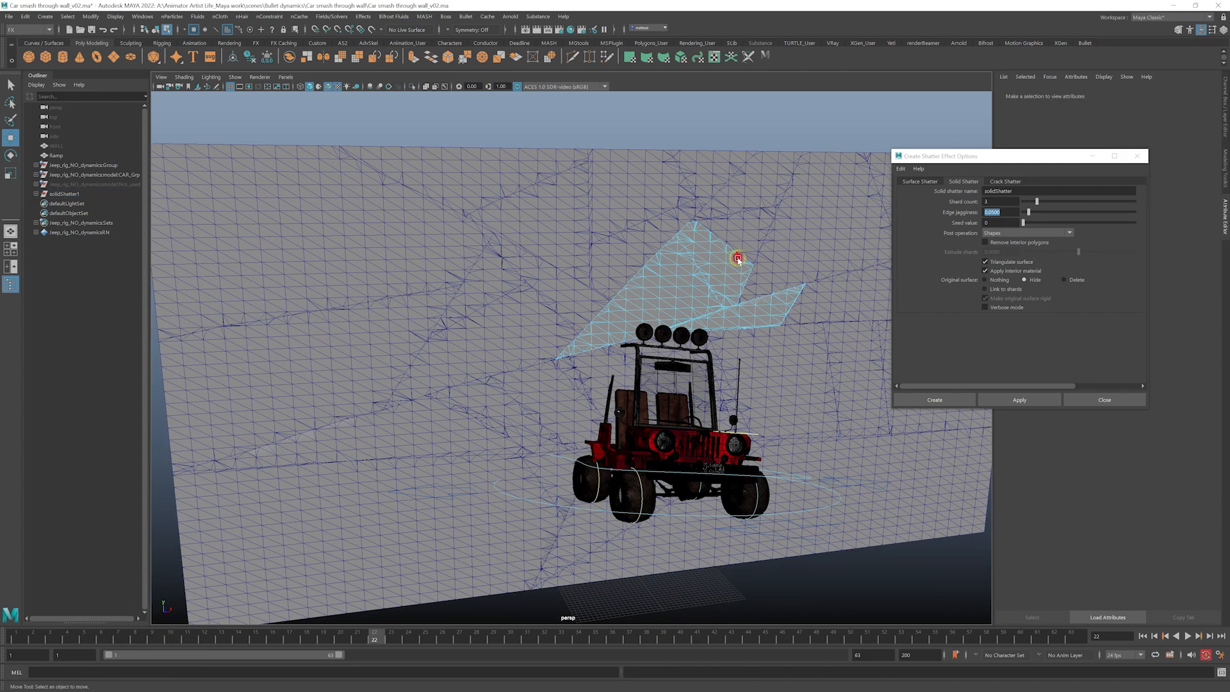
{"action": "left_click", "coordinate": [722, 265]}
{"action": "right_click_drag", "start_coordinate": [732, 263], "coordinate": [751, 251]}
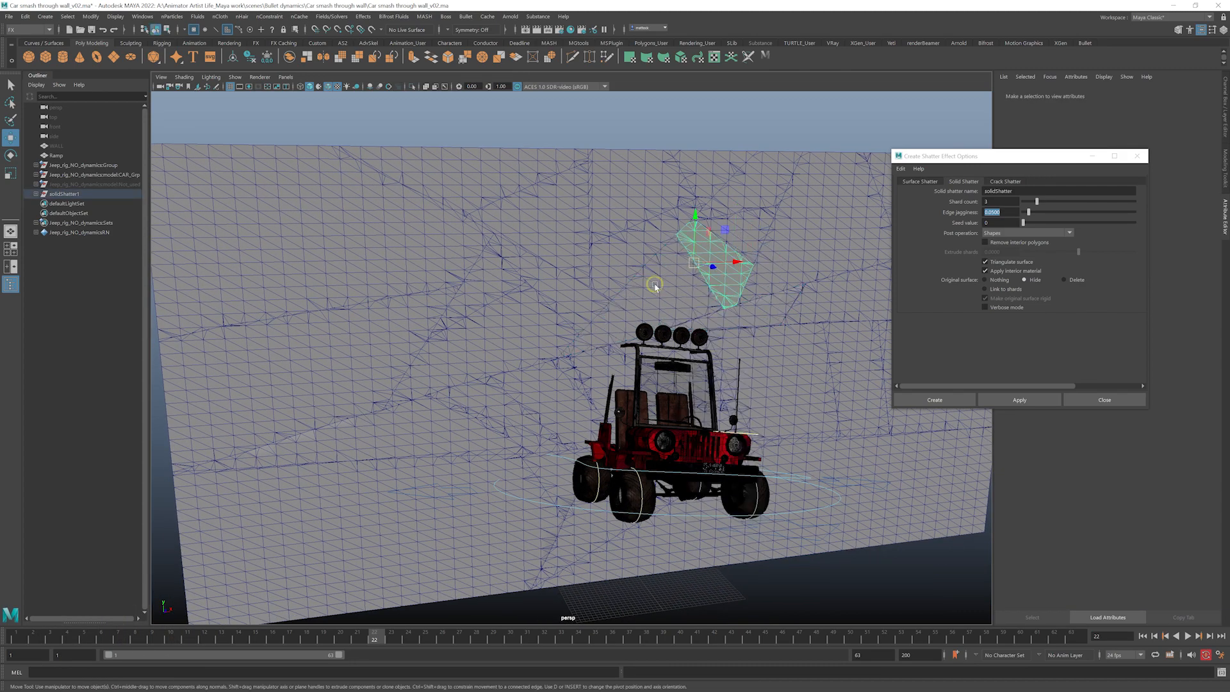
{"action": "left_click", "coordinate": [654, 286]}
{"action": "left_click_drag", "start_coordinate": [652, 292], "coordinate": [659, 320], "text": "alt"}
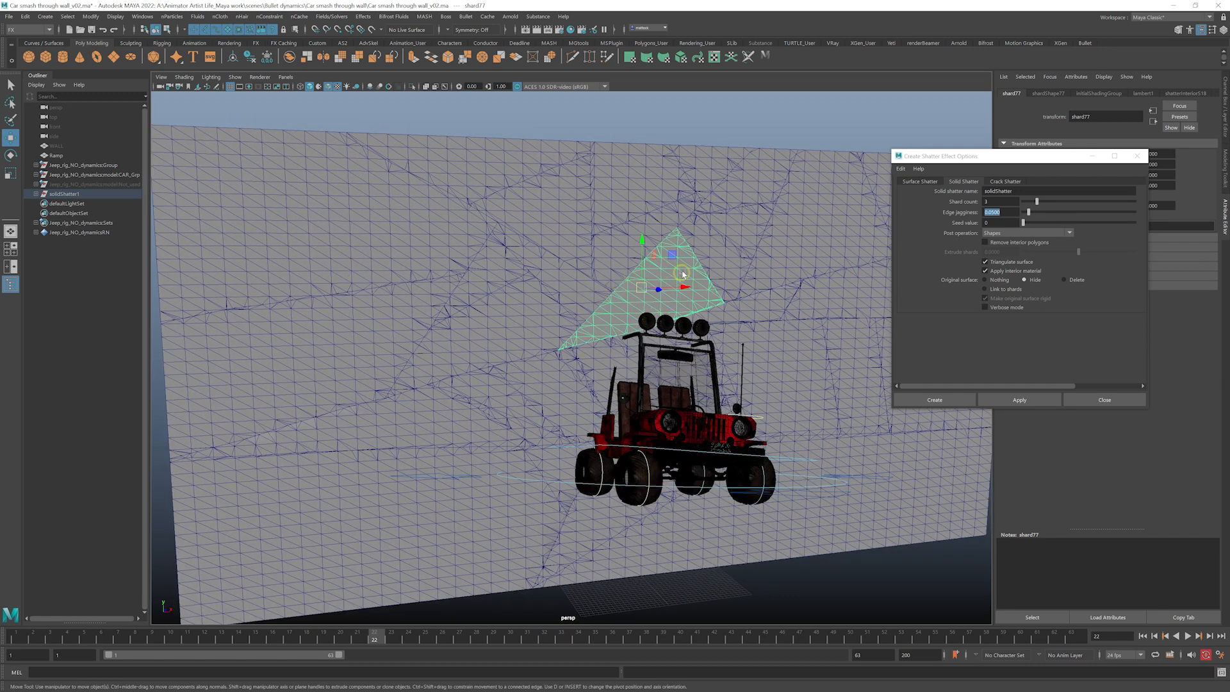
{"action": "left_click_drag", "start_coordinate": [683, 274], "coordinate": [754, 241], "text": "alt"}
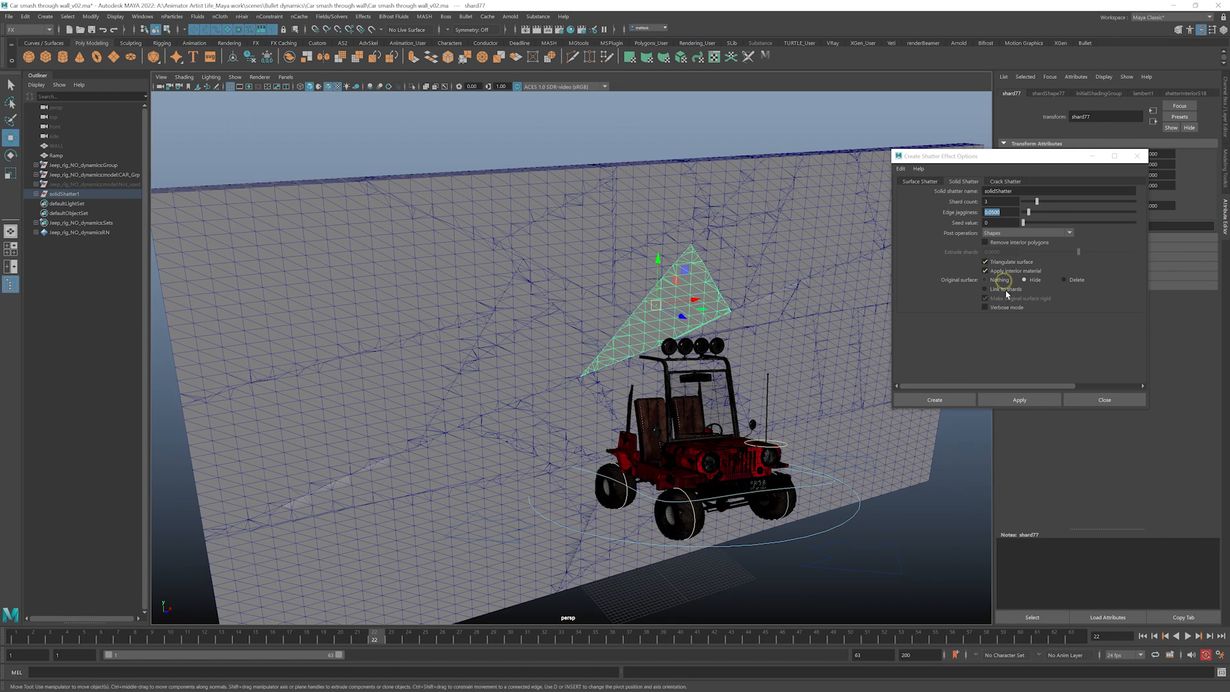
{"action": "left_click", "coordinate": [1016, 394]}
{"action": "left_click_drag", "start_coordinate": [772, 269], "coordinate": [692, 293], "text": "alt"}
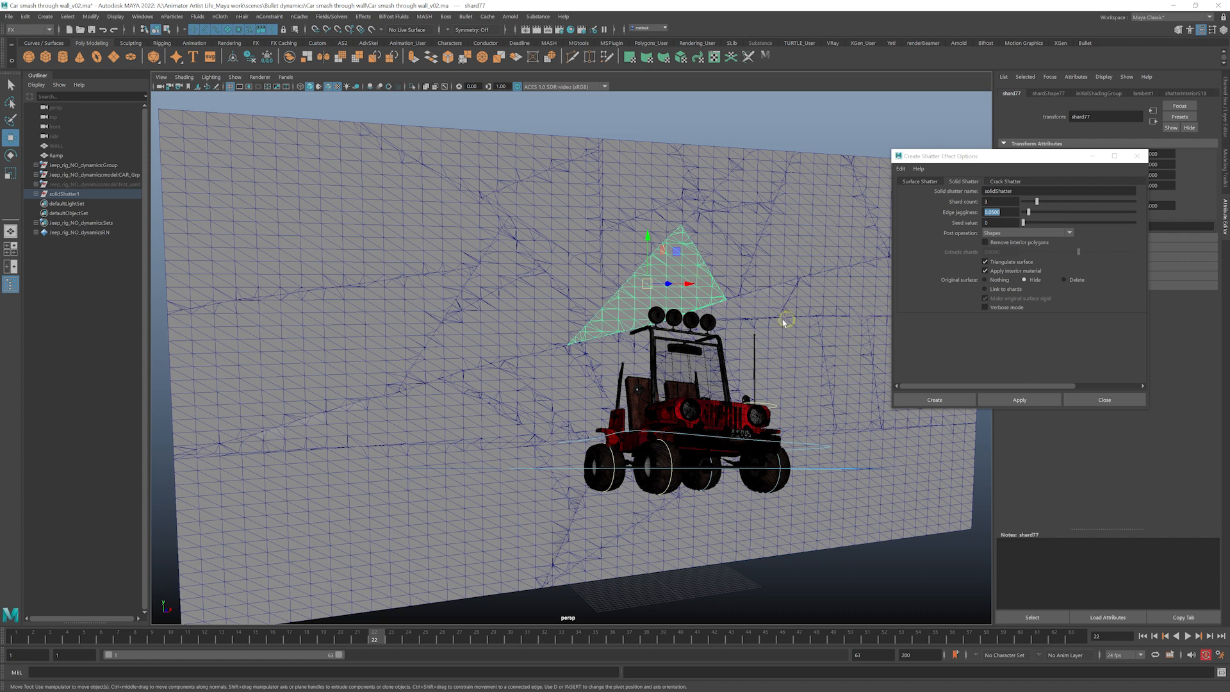
{"action": "left_click", "coordinate": [1018, 399]}
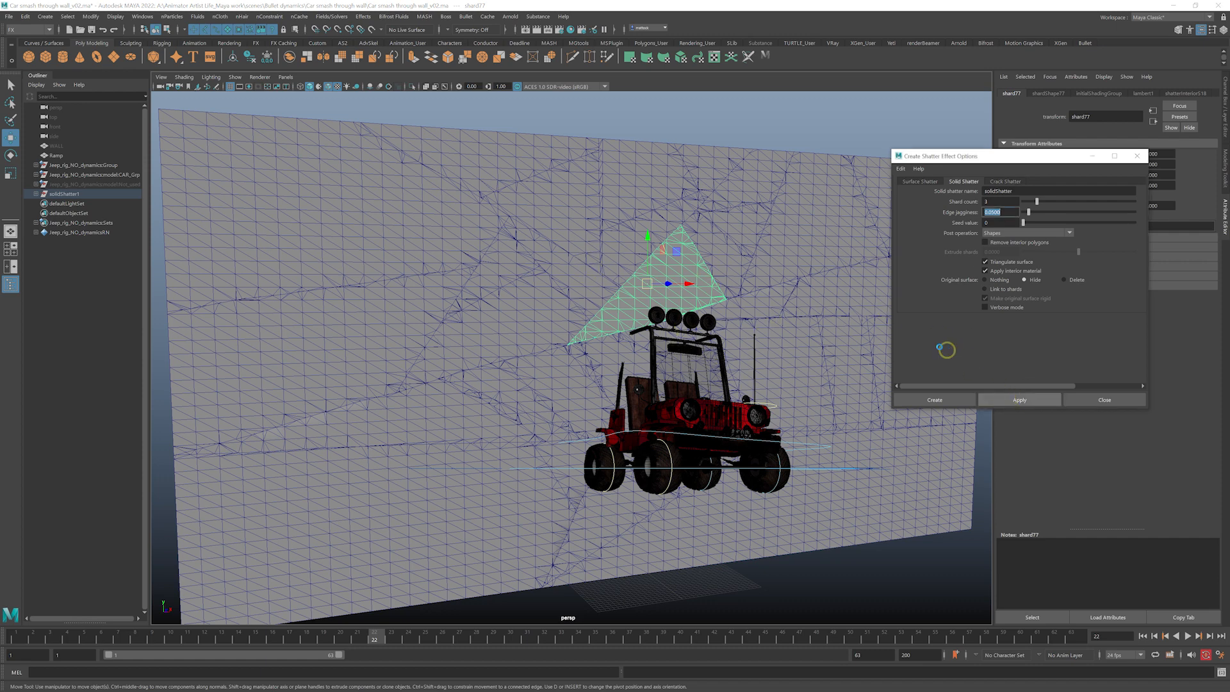
- Select the large shard at the wall's lower-left corner and apply the solid shatter to it
{"action": "left_click_drag", "start_coordinate": [700, 241], "coordinate": [740, 237], "text": "alt"}
{"action": "left_click", "coordinate": [689, 123]}
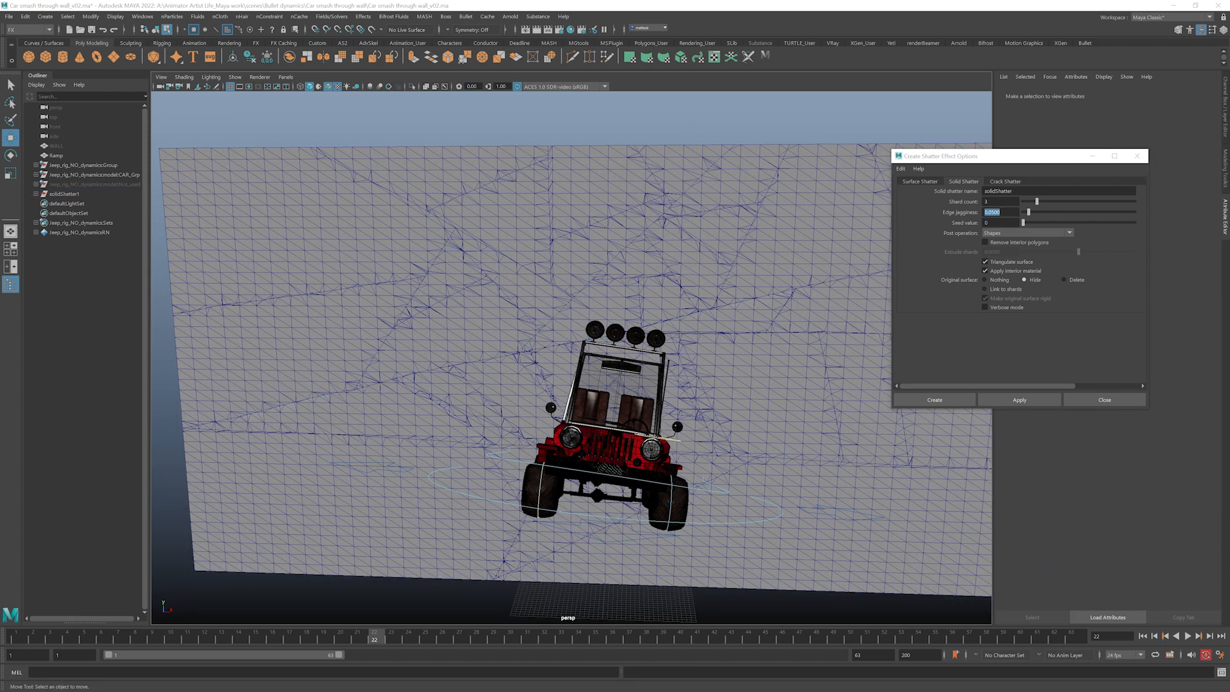
{"action": "left_click_drag", "start_coordinate": [677, 215], "coordinate": [602, 348], "text": "alt"}
{"action": "right_click", "coordinate": [619, 341]}
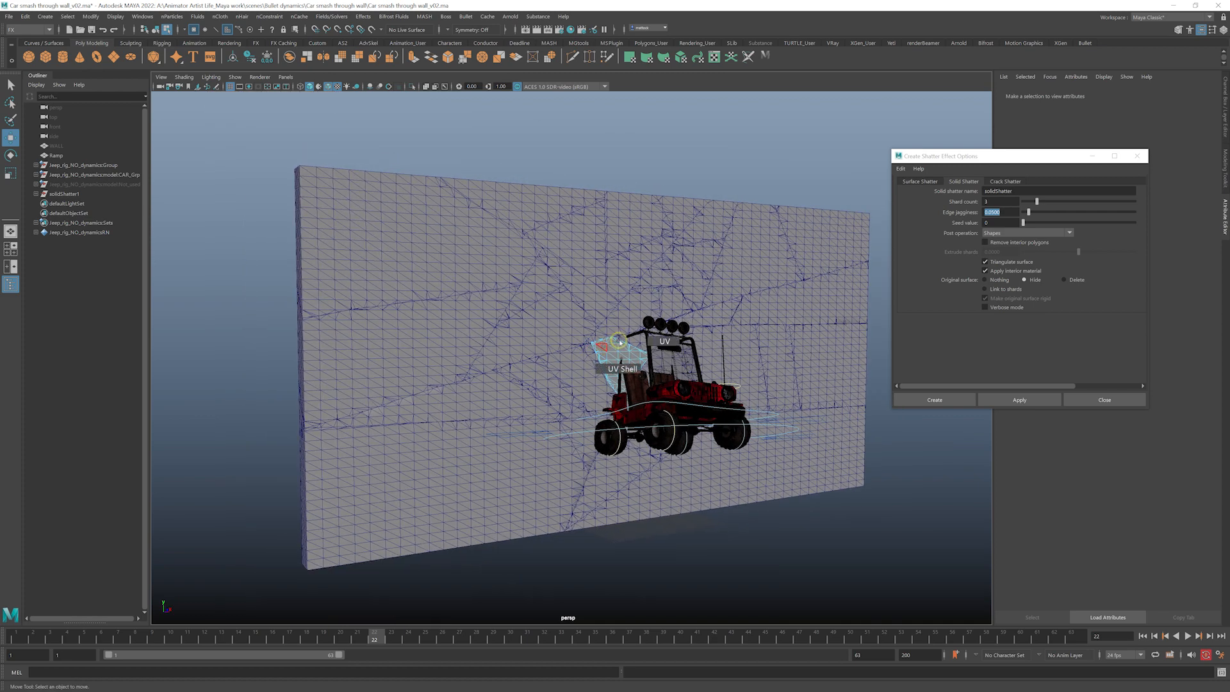
{"action": "left_click_drag", "start_coordinate": [568, 341], "coordinate": [471, 318], "text": "alt"}
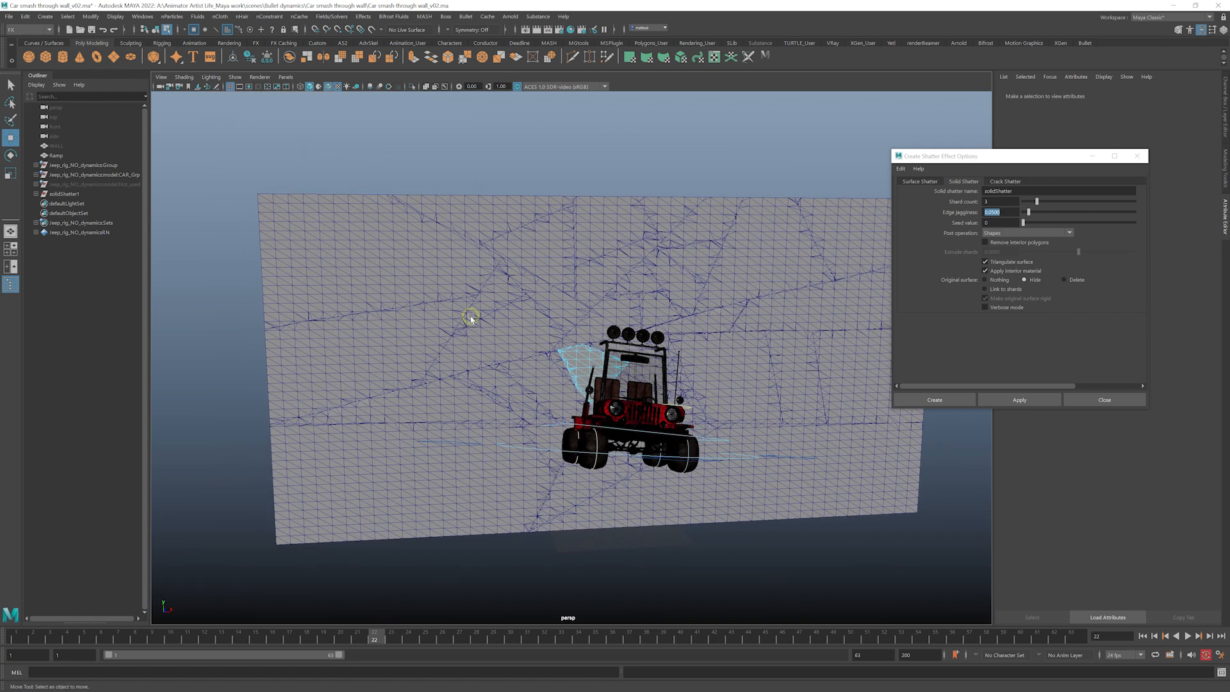
{"action": "left_click", "coordinate": [485, 455]}
{"action": "left_click_drag", "start_coordinate": [494, 461], "coordinate": [487, 455], "text": "alt"}
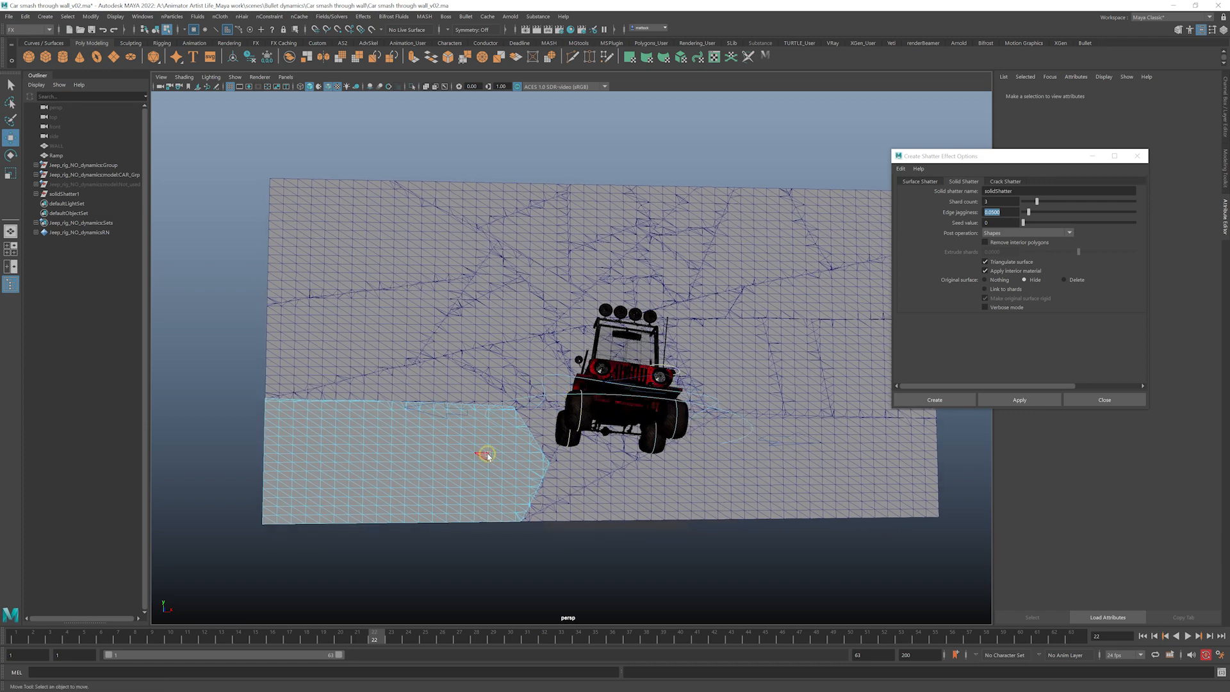
{"action": "mouse_move", "coordinate": [493, 451]}
{"action": "right_mouse_down"}
{"action": "mouse_move", "coordinate": [533, 448]}
{"action": "mouse_move", "coordinate": [494, 453]}
{"action": "mouse_move", "coordinate": [487, 424]}
{"action": "mouse_move", "coordinate": [532, 382]}
{"action": "mouse_move", "coordinate": [472, 444]}
{"action": "right_mouse_up"}
{"action": "left_click_drag", "start_coordinate": [473, 445], "coordinate": [552, 412], "text": "alt"}
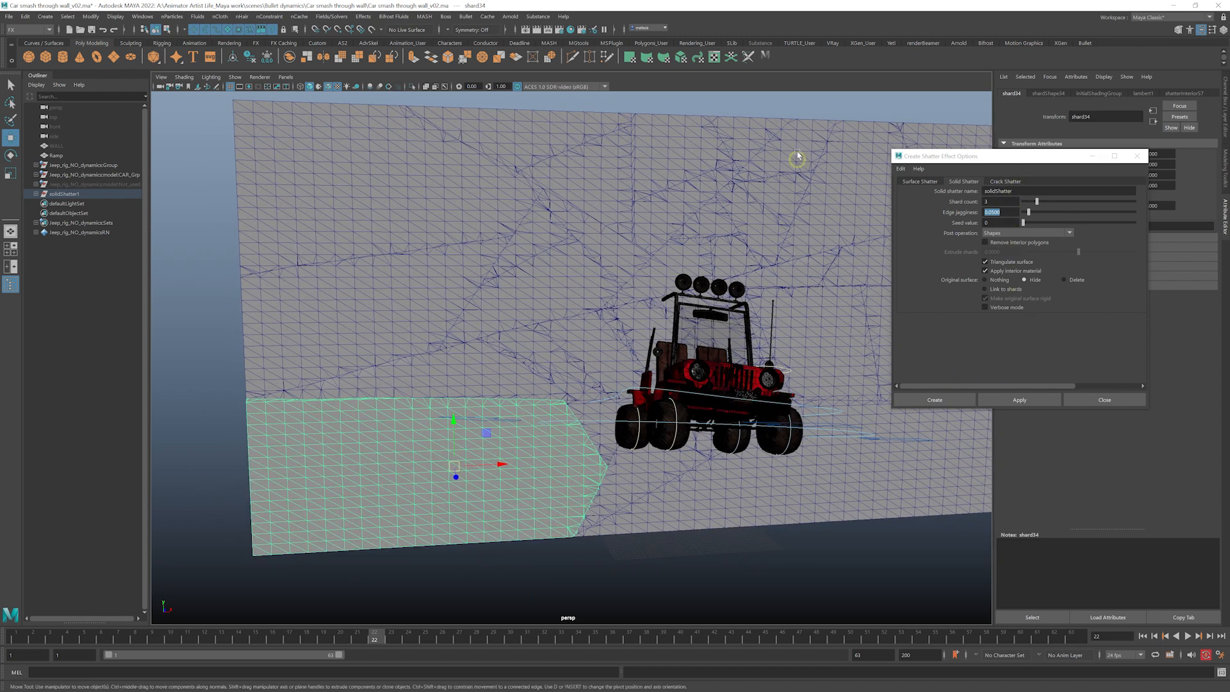
{"action": "left_click", "coordinate": [1021, 400]}
{"action": "left_click", "coordinate": [1031, 400]}
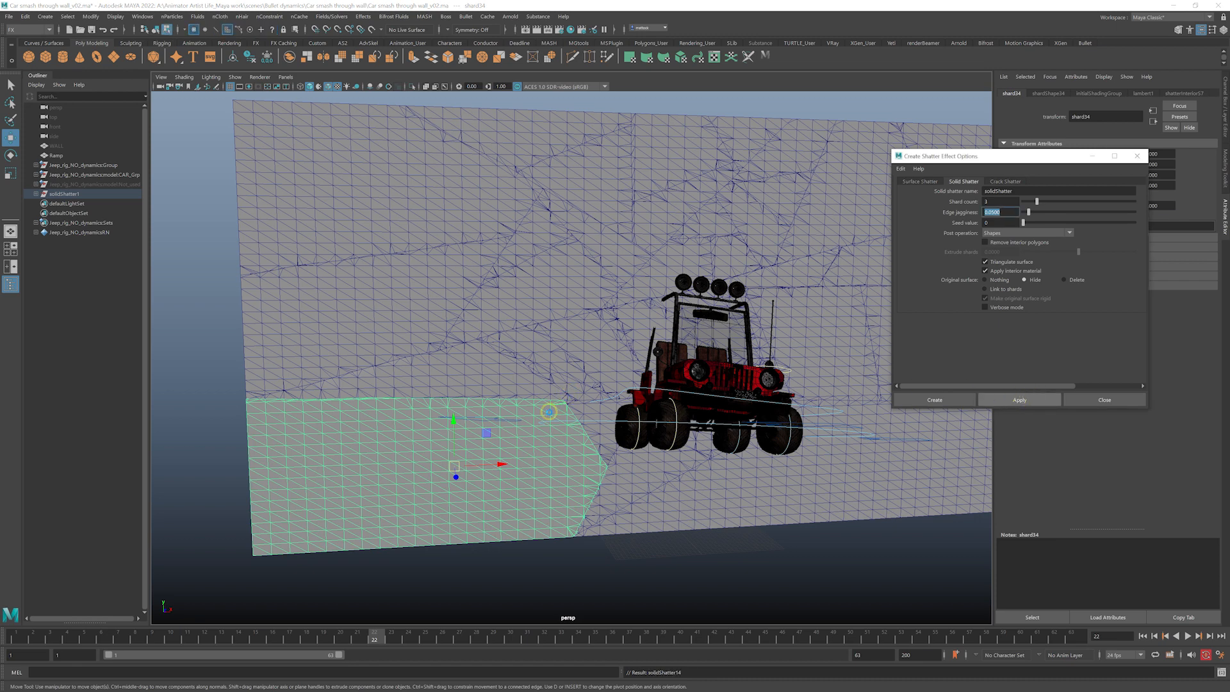
- Select only the large shard at the wall's lower-right corner, assign initialShadingGroup, save the scene, and apply the solid shatter
{"action": "left_click_drag", "start_coordinate": [528, 437], "coordinate": [539, 383], "text": "alt"}
{"action": "left_click_drag", "start_coordinate": [661, 361], "coordinate": [728, 448], "text": "alt"}
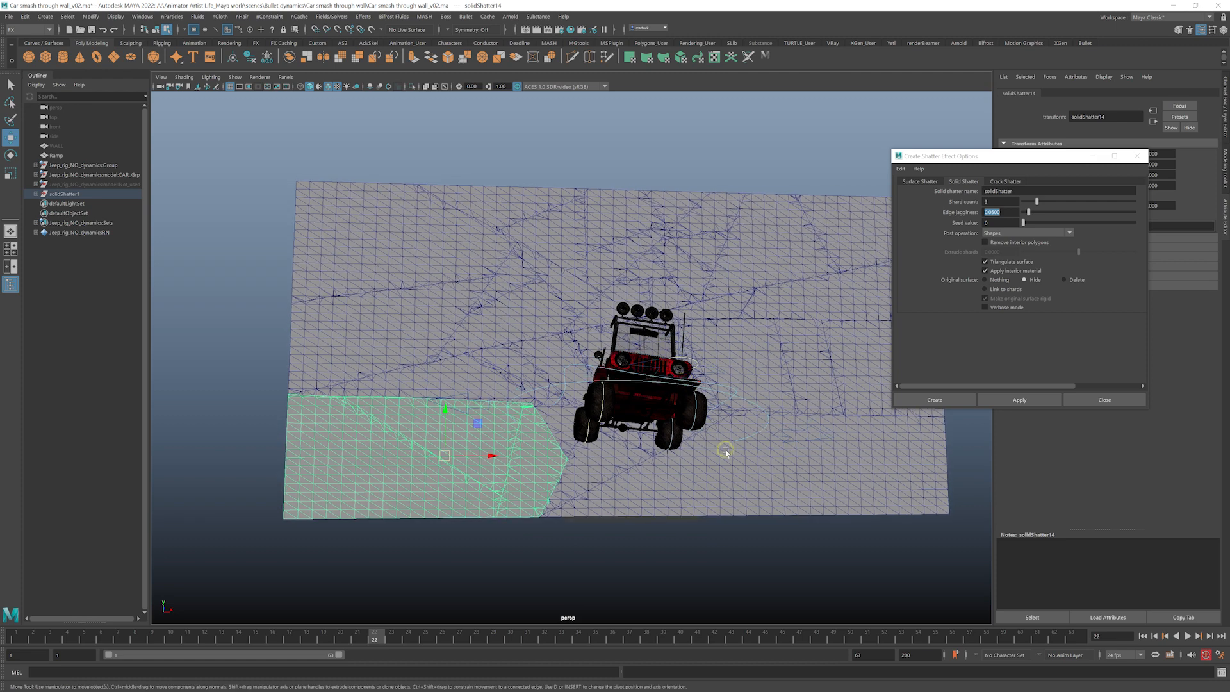
{"action": "right_click_drag", "start_coordinate": [790, 488], "coordinate": [833, 383]}
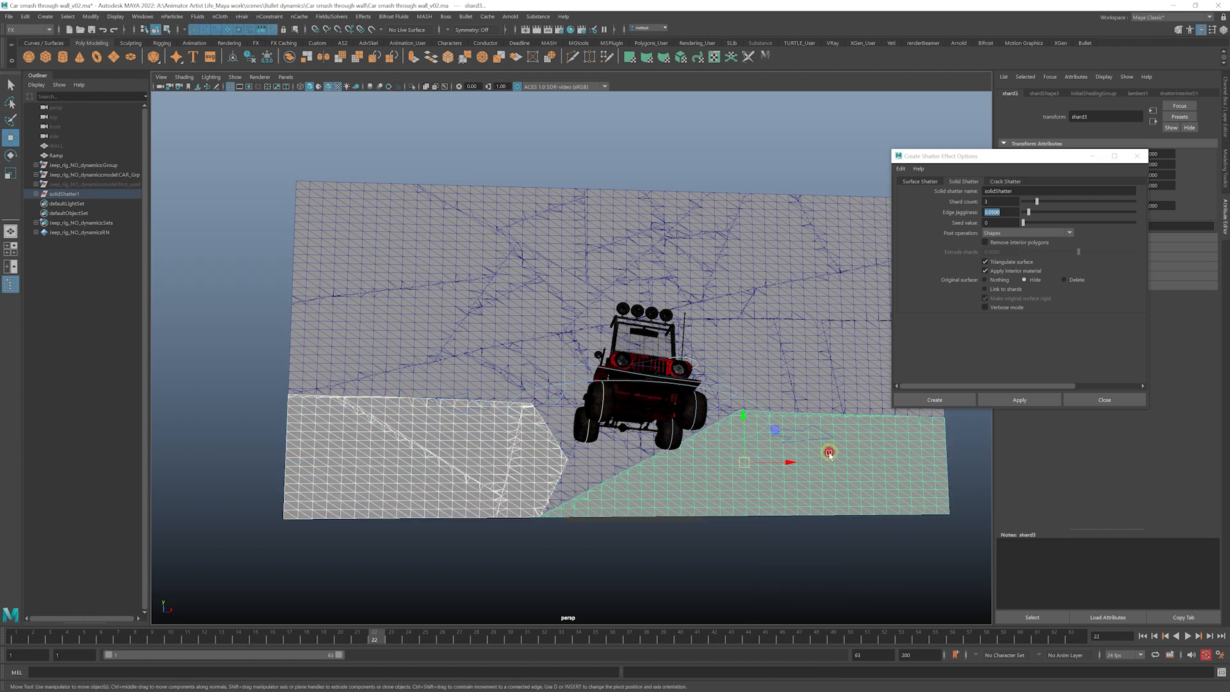
{"action": "left_click", "coordinate": [765, 57]}
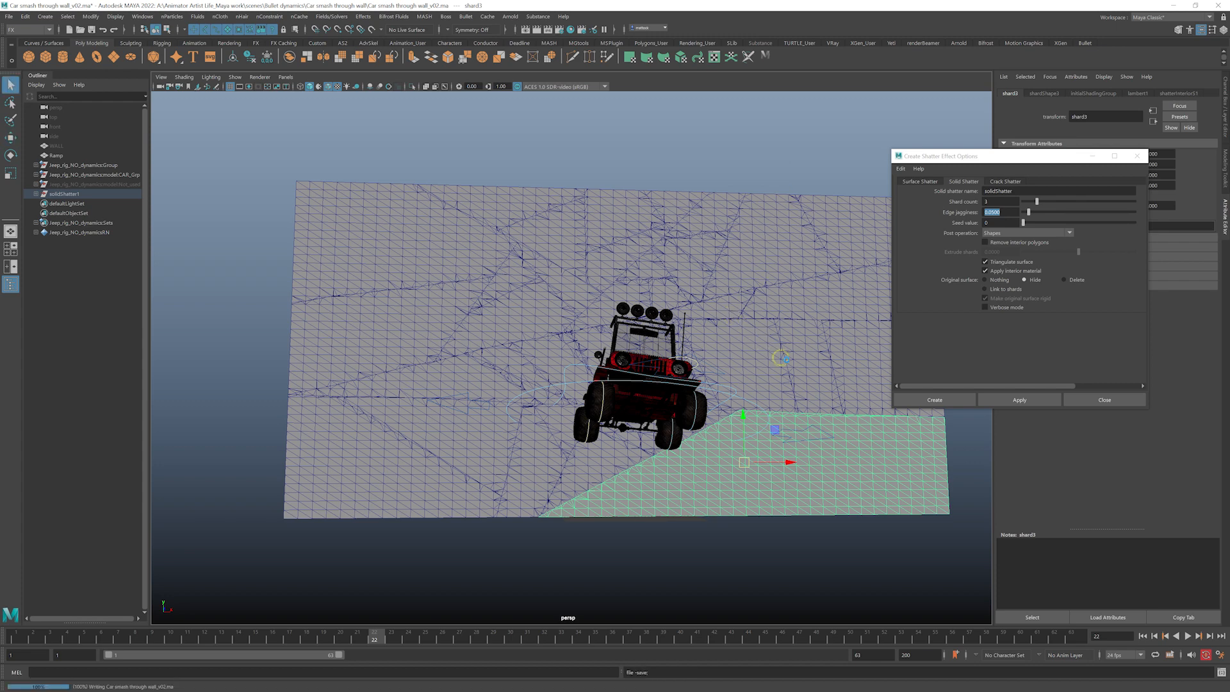
{"action": "left_click", "coordinate": [1008, 403]}
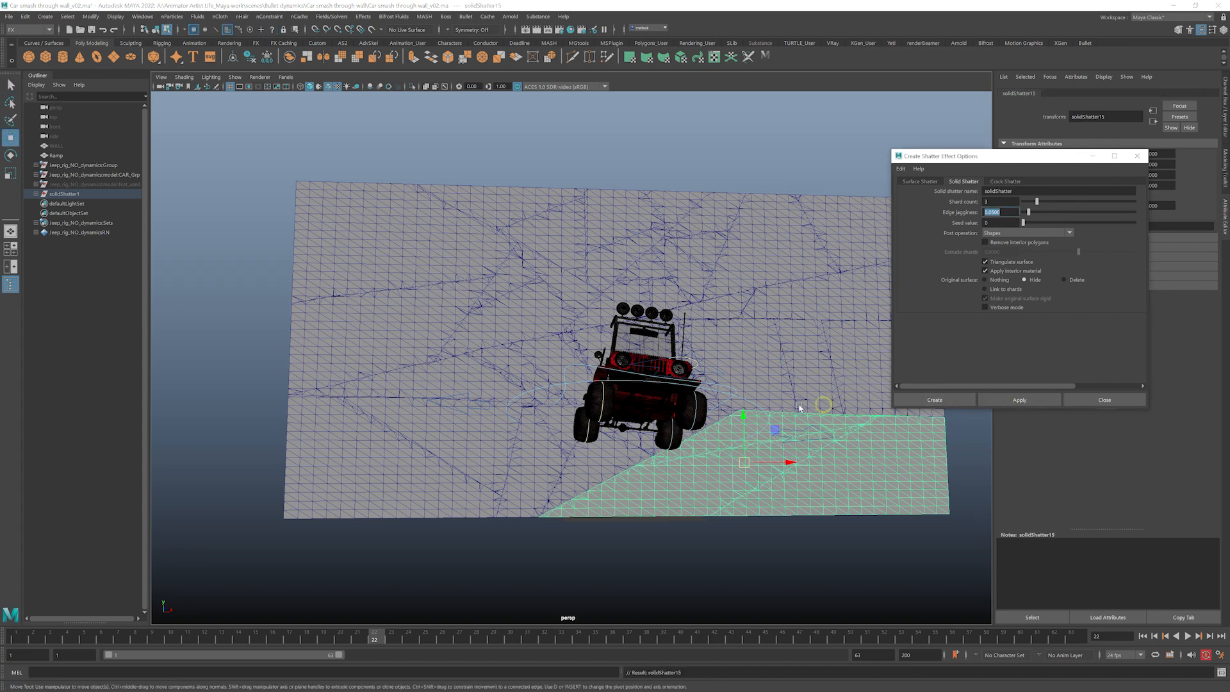
- Select the four-sided shard just right of the Jeep, try the solid shatter after assigning initialShadingGroup, and undo the shatter
{"action": "left_click_drag", "start_coordinate": [751, 408], "coordinate": [743, 371], "text": "alt"}
{"action": "right_click", "coordinate": [745, 371]}
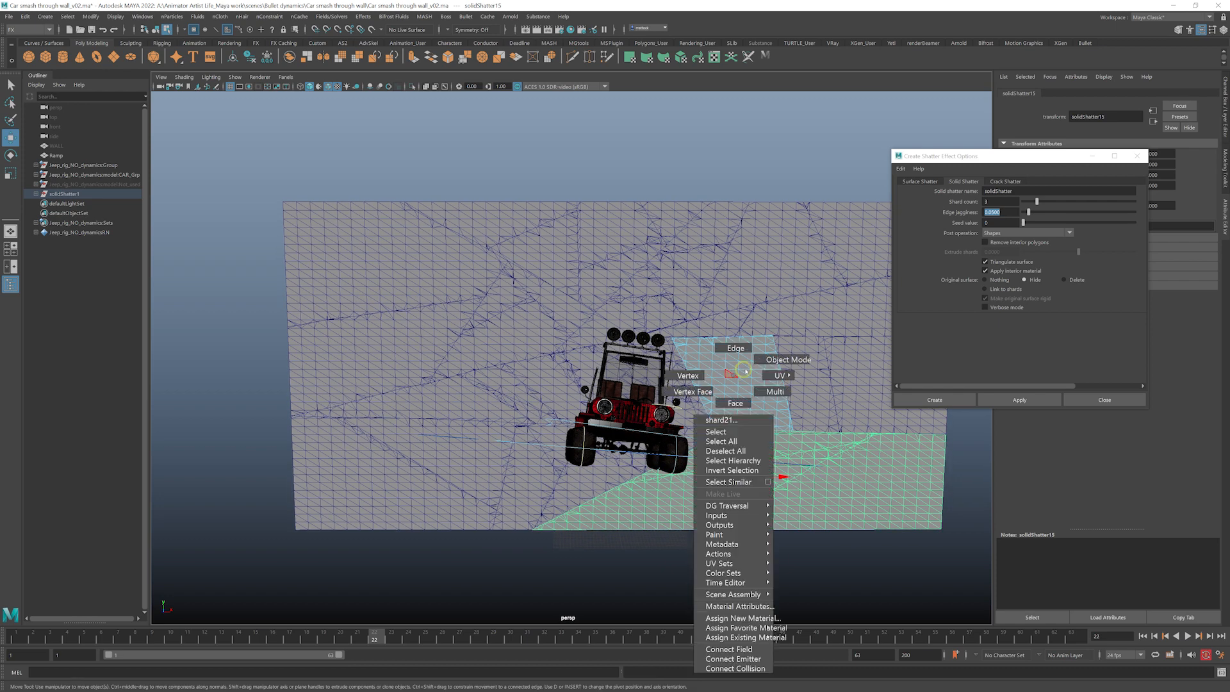
{"action": "left_click", "coordinate": [787, 359]}
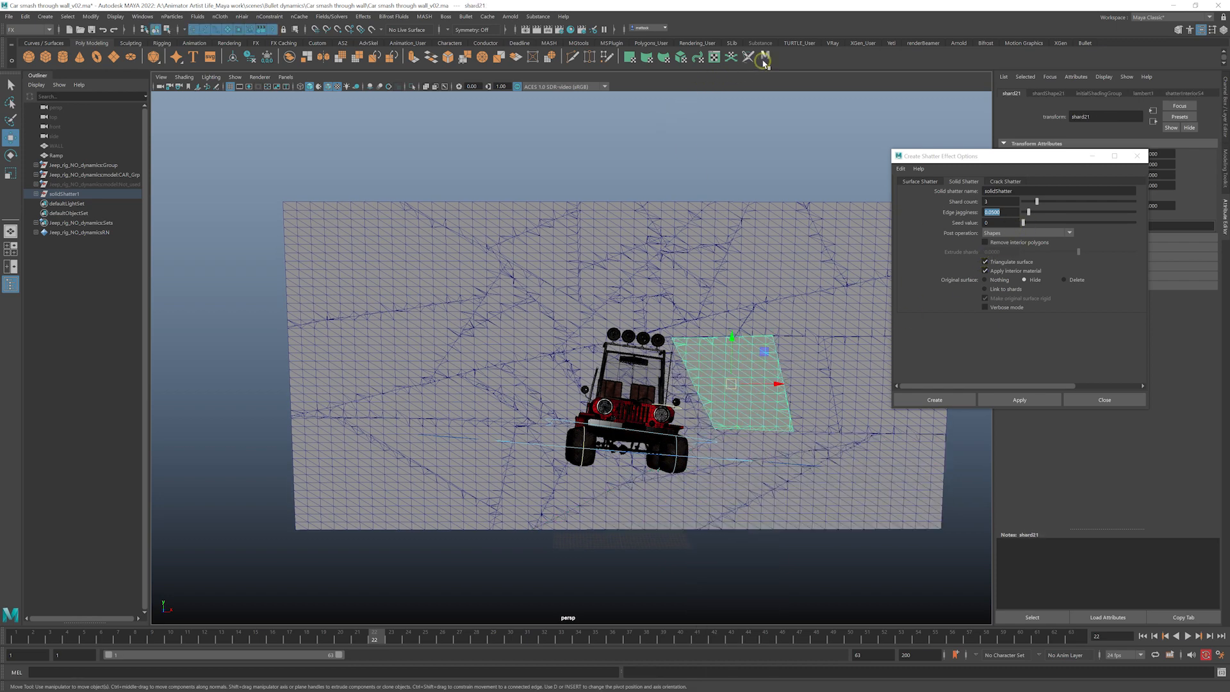
{"action": "left_click", "coordinate": [1022, 399]}
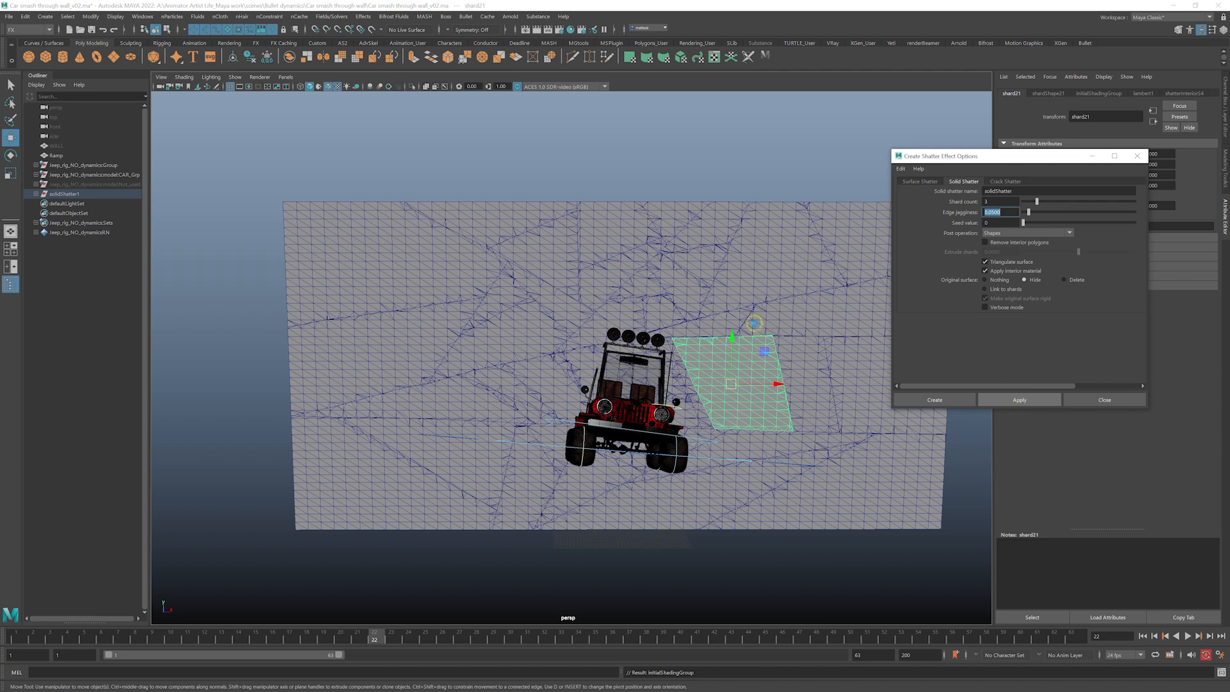
{"action": "left_click_drag", "start_coordinate": [760, 268], "coordinate": [739, 325], "text": "alt"}
{"action": "key", "text": "ctrl+z"}
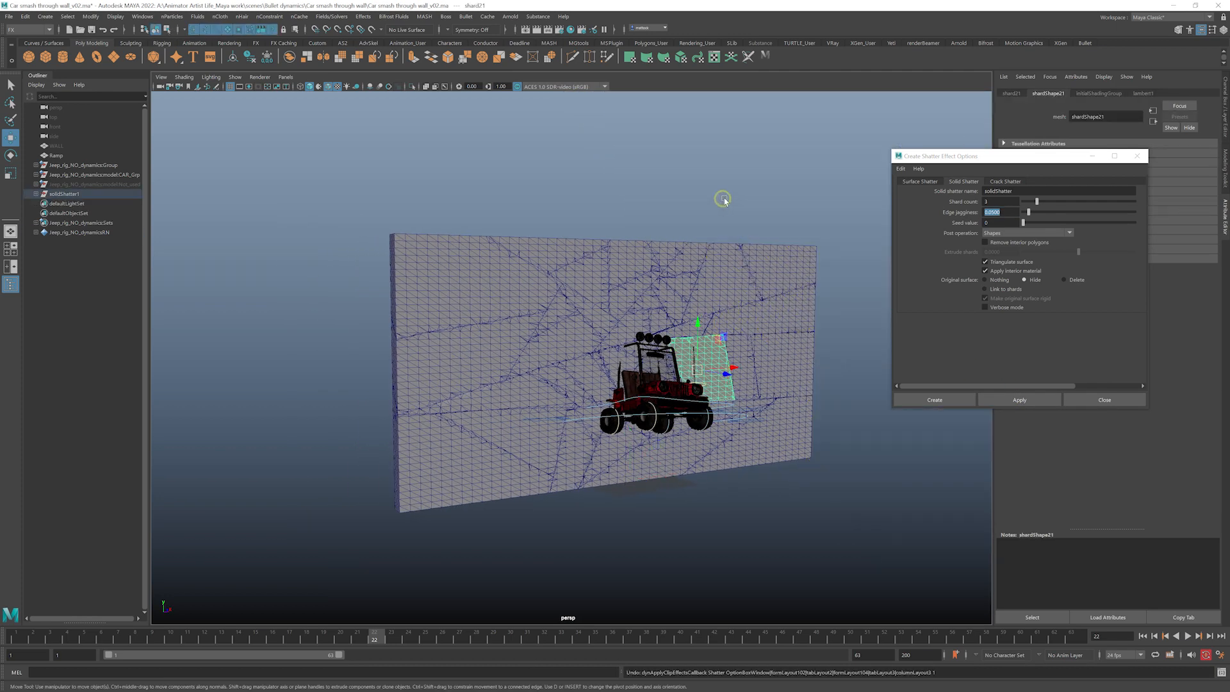
- Reassign initialShadingGroup to the selected four-sided shard beside the Jeep and reapply the solid shatter
{"action": "left_click_drag", "start_coordinate": [724, 200], "coordinate": [699, 356], "text": "alt"}
{"action": "middle_click_drag", "start_coordinate": [695, 354], "coordinate": [692, 353], "text": "alt"}
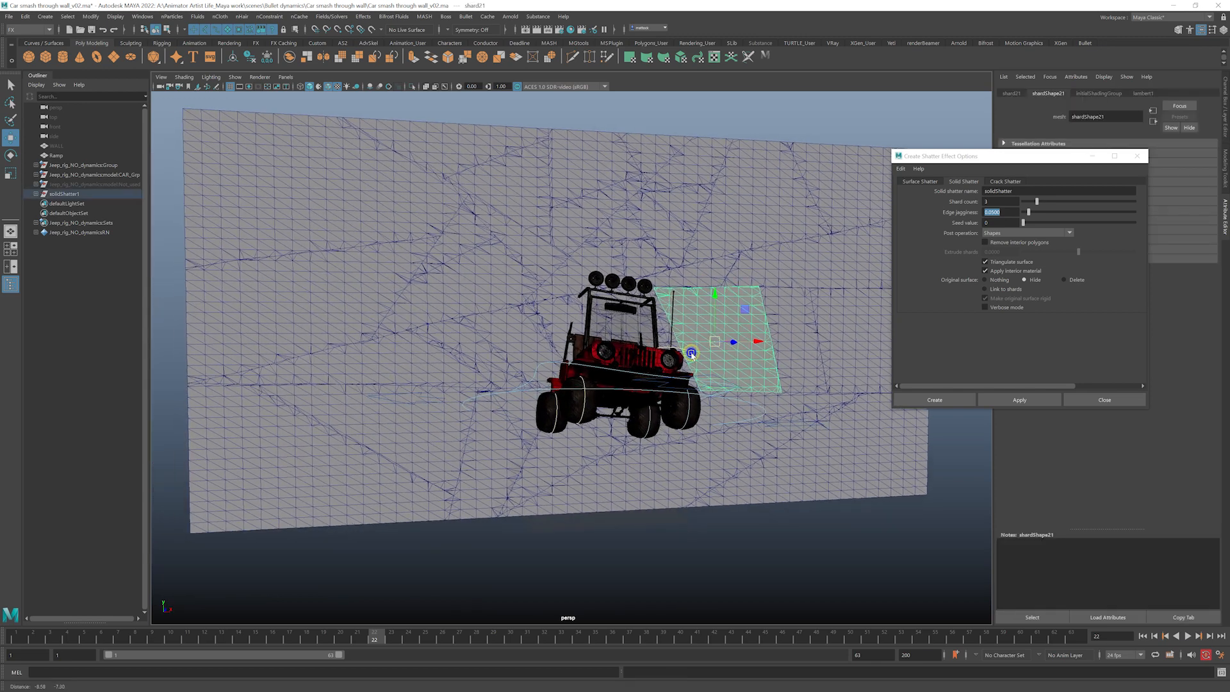
{"action": "left_click", "coordinate": [769, 56]}
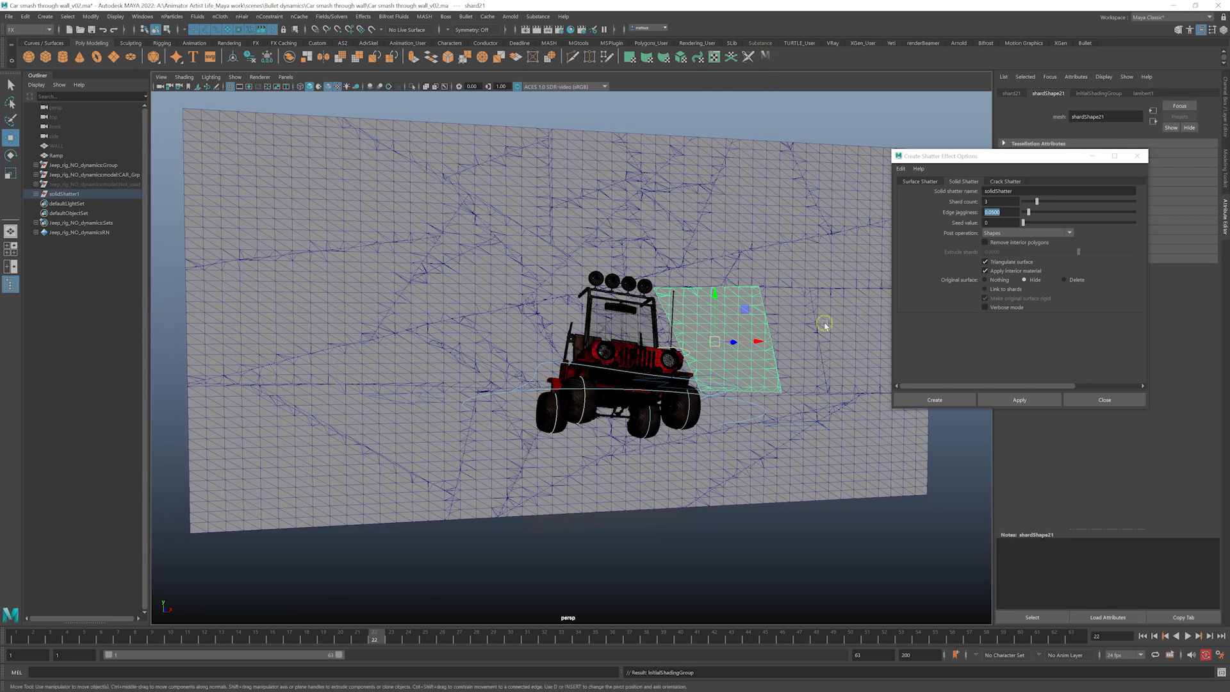
{"action": "left_click", "coordinate": [1019, 400]}
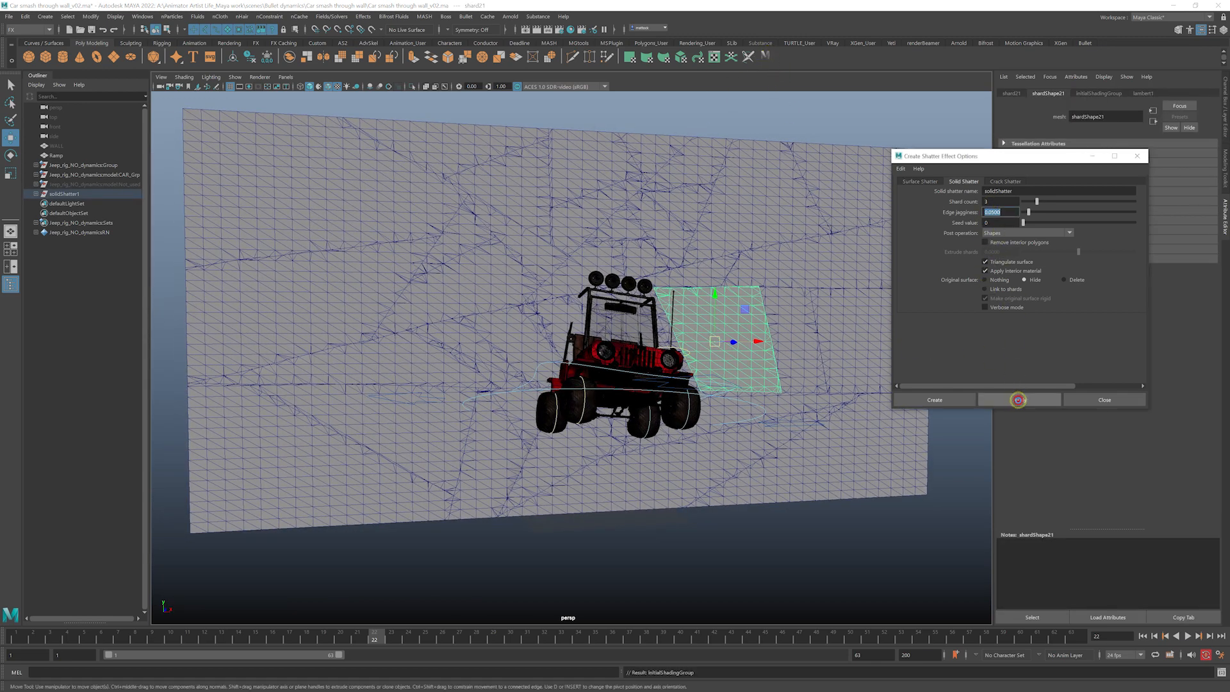
{"action": "left_click_drag", "start_coordinate": [621, 325], "coordinate": [792, 338], "text": "alt"}
{"action": "right_click_drag", "start_coordinate": [682, 313], "coordinate": [625, 319], "text": "alt"}
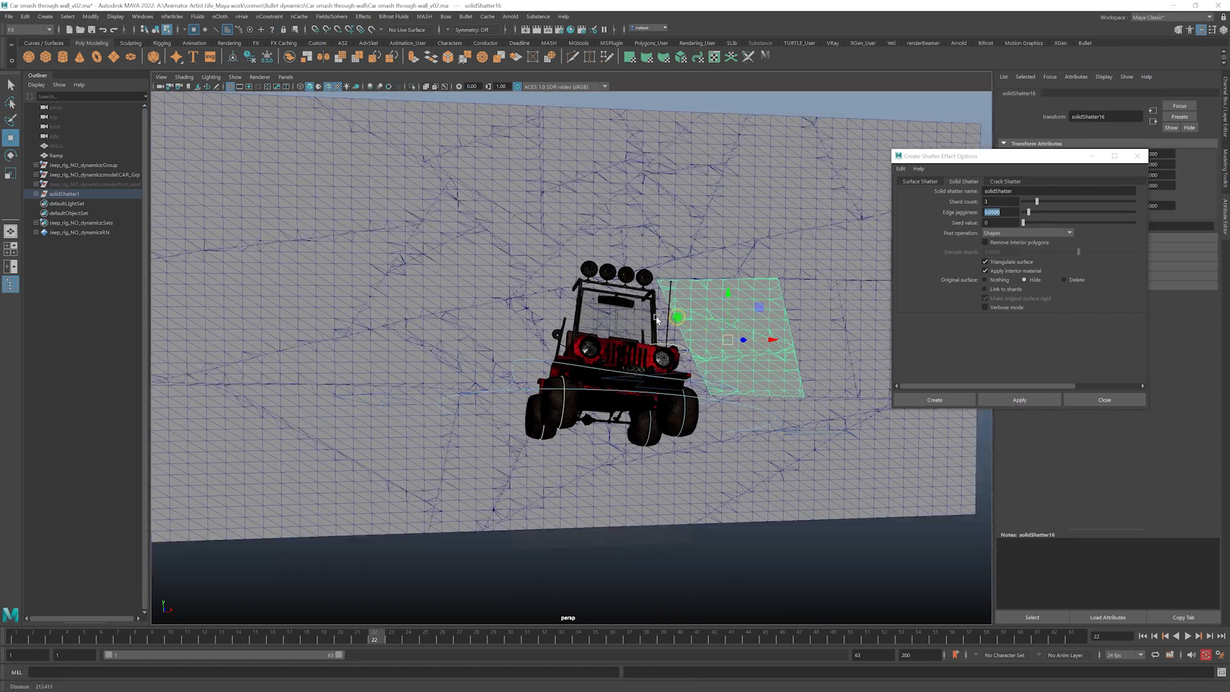
- Move the timeline to frame 17 and select the low trapezoidal shard in the Jeep's path plus its two left-hand neighbours
{"action": "left_click_drag", "start_coordinate": [624, 319], "coordinate": [590, 365], "text": "alt"}
{"action": "left_click_drag", "start_coordinate": [374, 634], "coordinate": [276, 617]}
{"action": "scroll", "coordinate": [517, 406], "scroll_direction": "up", "scroll_amount": 5}
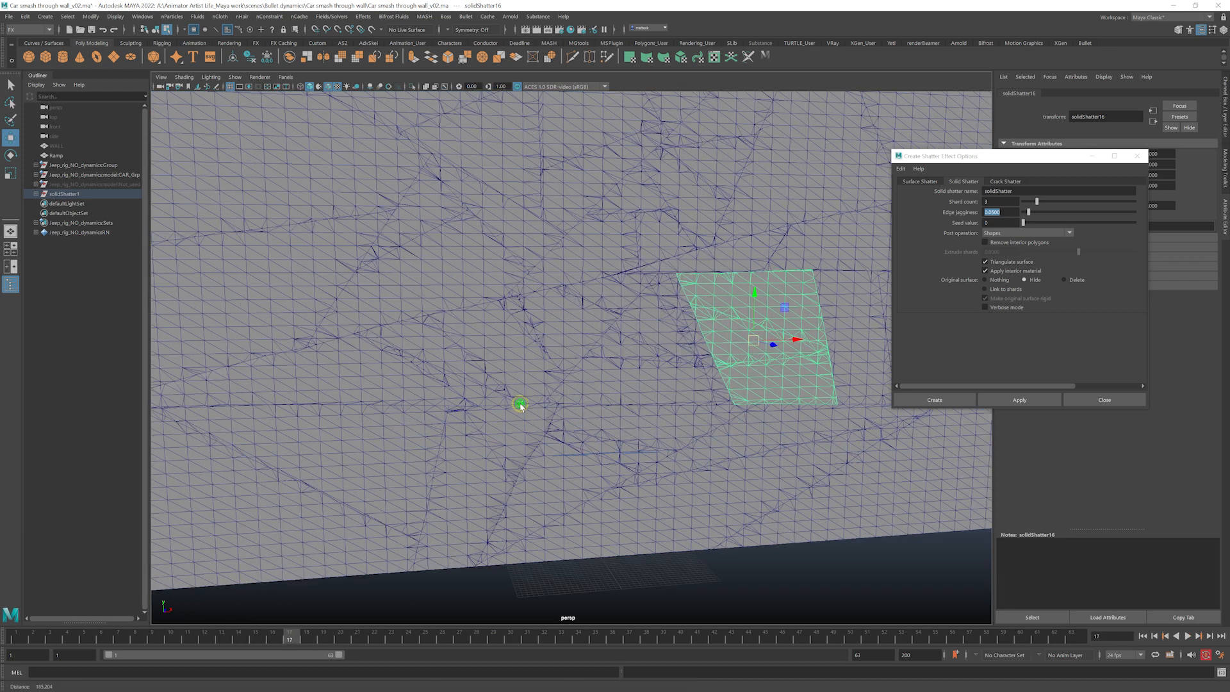
{"action": "left_click", "coordinate": [647, 382]}
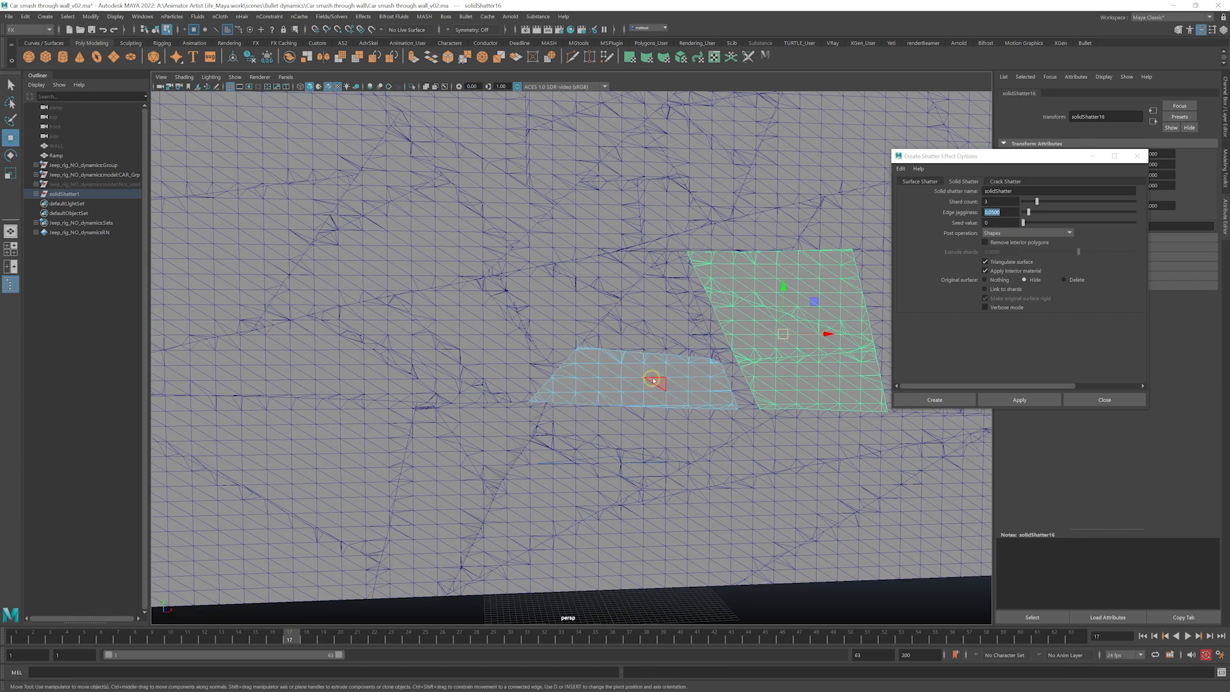
{"action": "right_click_drag", "start_coordinate": [653, 379], "coordinate": [678, 367]}
{"action": "scroll", "coordinate": [667, 375], "scroll_direction": "down", "scroll_amount": 3}
{"action": "left_click_drag", "start_coordinate": [662, 376], "coordinate": [643, 375], "text": "alt"}
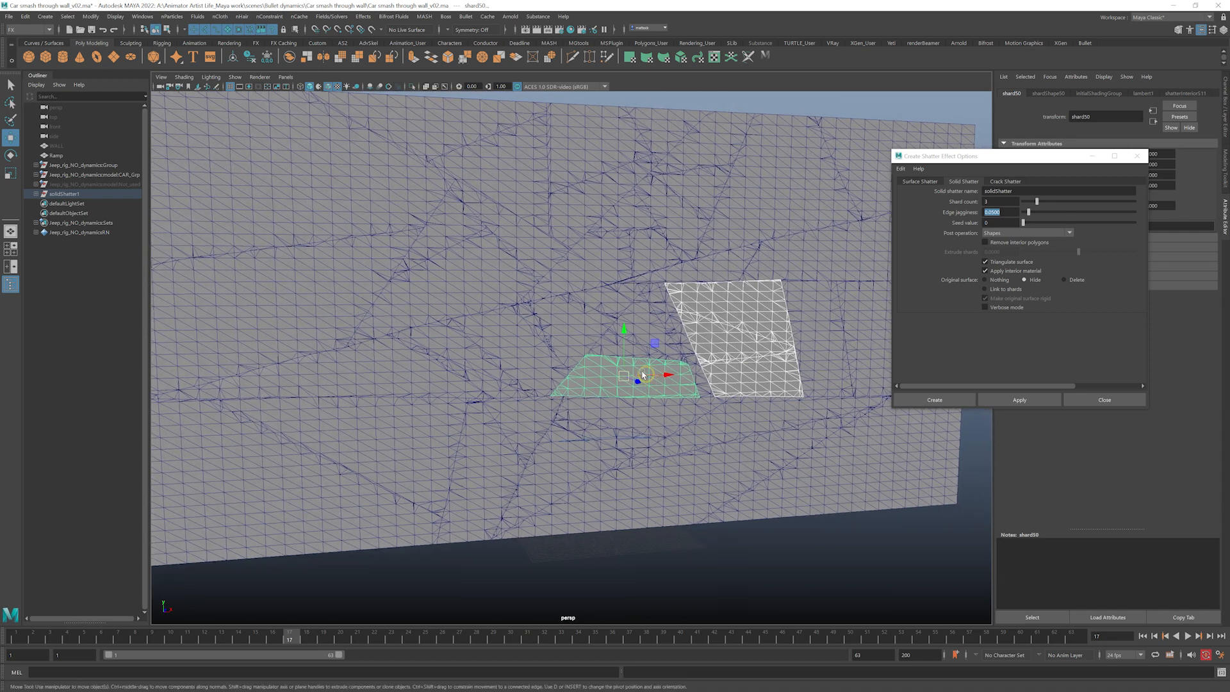
{"action": "left_click", "coordinate": [595, 368]}
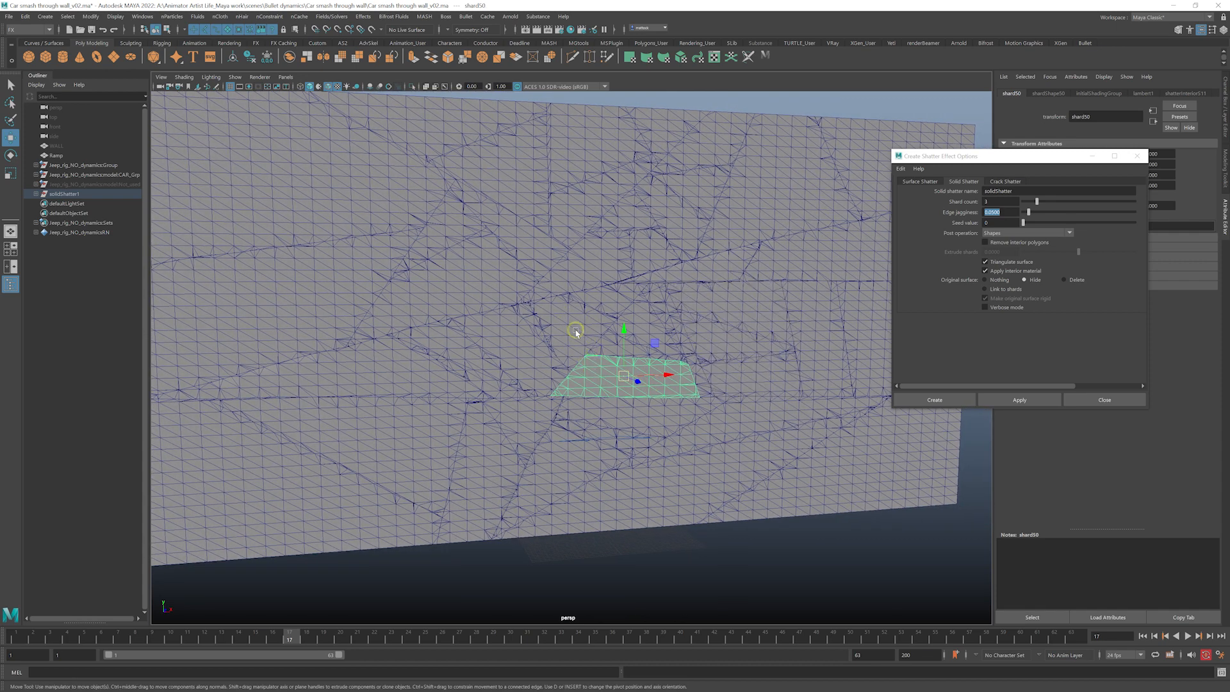
{"action": "left_click", "coordinate": [533, 345]}
{"action": "left_click", "coordinate": [519, 347]}
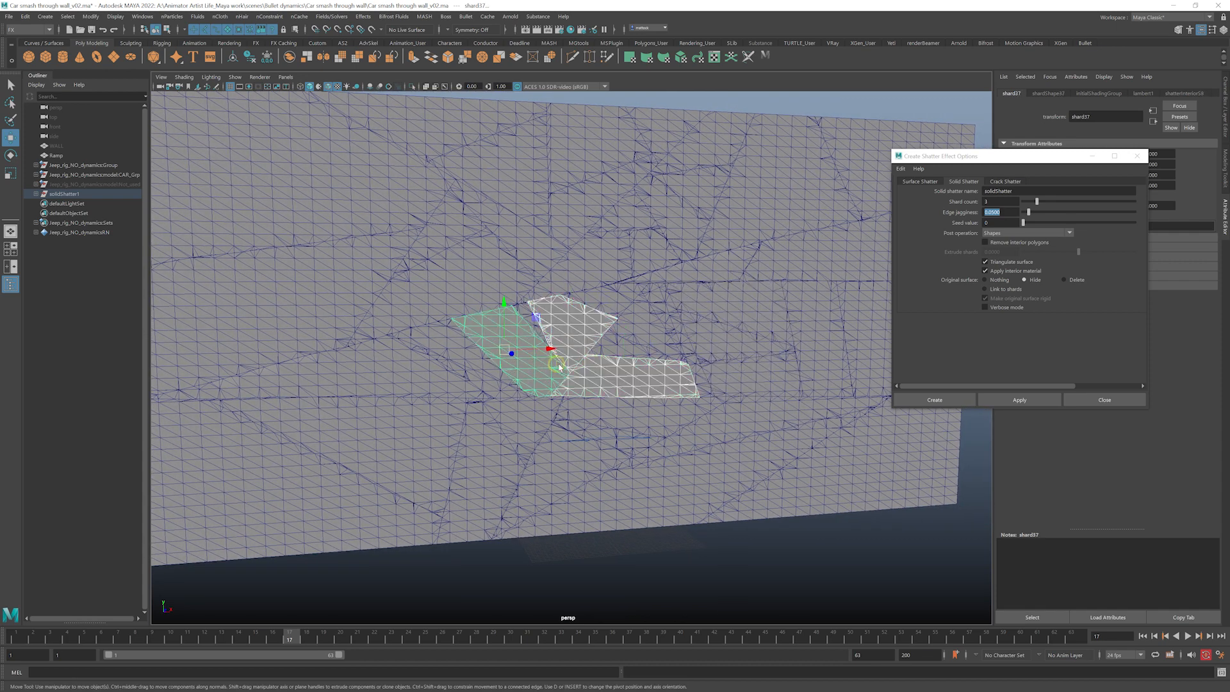
- Scrub the animation to frame 20 and check where the Jeep passes through the three selected shards
{"action": "left_click", "coordinate": [253, 636]}
{"action": "left_click_drag", "start_coordinate": [254, 638], "coordinate": [344, 636]}
{"action": "left_click_drag", "start_coordinate": [527, 483], "coordinate": [532, 412], "text": "alt"}
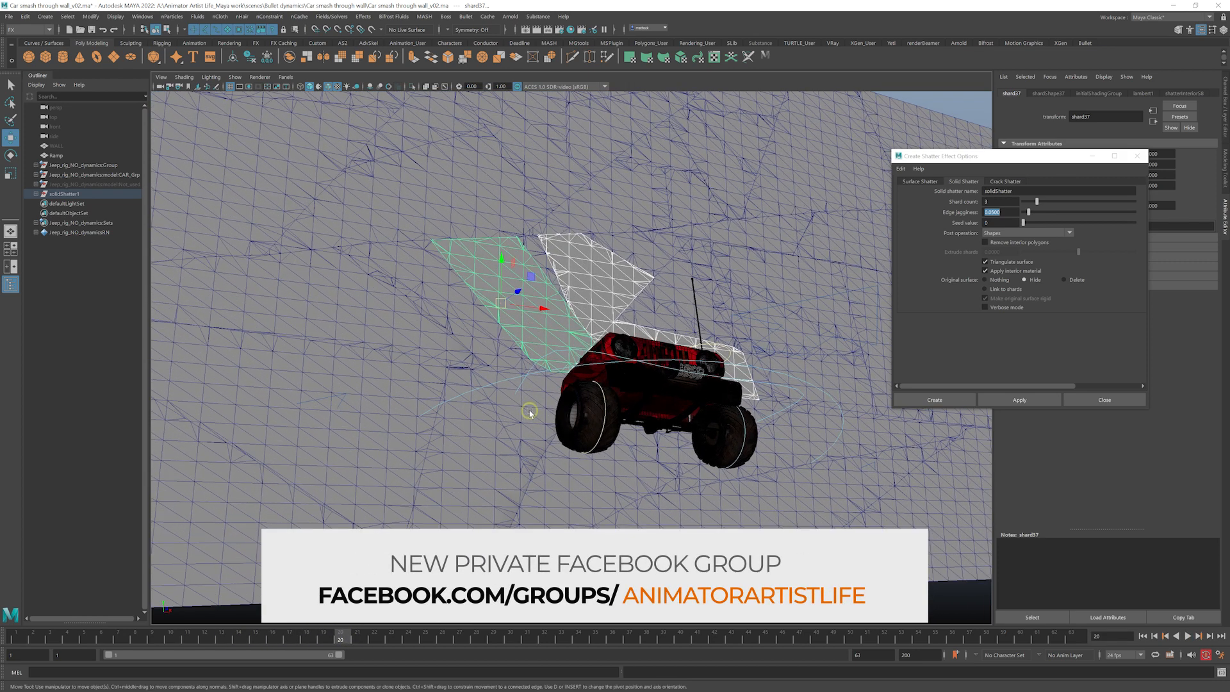
- Add the triangular shard by the Jeep's wheel and the long low shard beneath the trapezoid to the selection, save the scene, and move to frame 20
{"action": "left_click", "coordinate": [532, 410]}
{"action": "key", "text": "ctrl+s"}
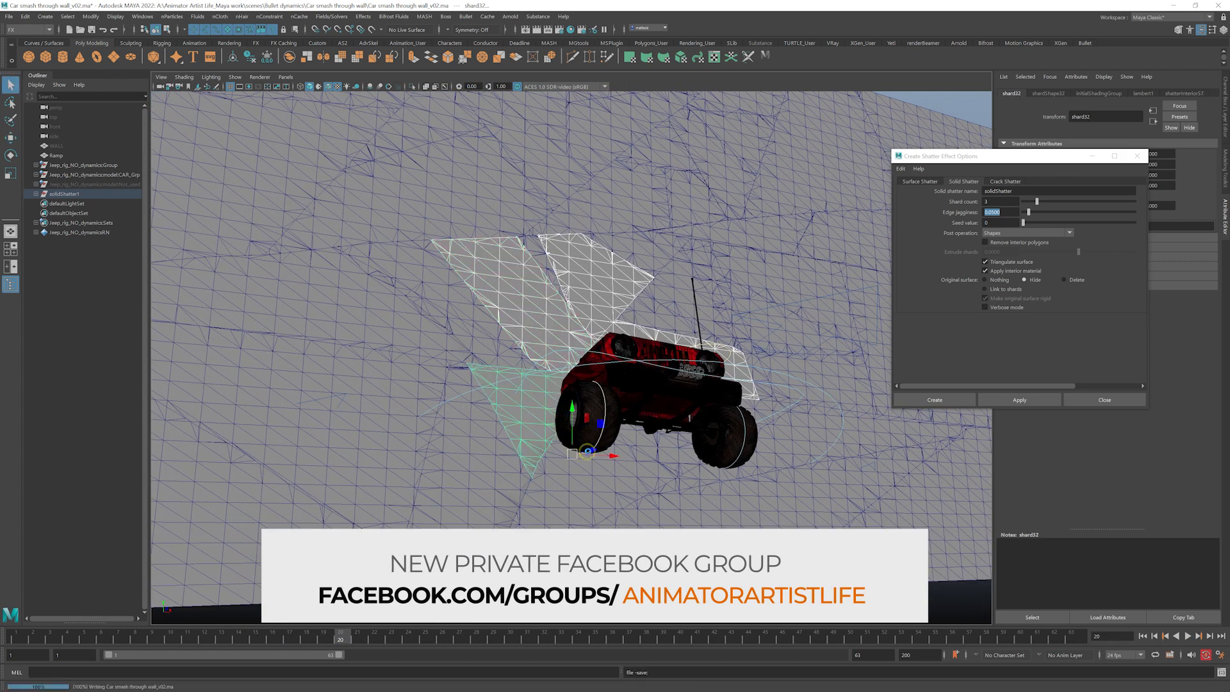
{"action": "left_click_drag", "start_coordinate": [541, 445], "coordinate": [449, 440], "text": "alt"}
{"action": "left_click_drag", "start_coordinate": [345, 634], "coordinate": [308, 639]}
{"action": "left_click_drag", "start_coordinate": [545, 466], "coordinate": [650, 449], "text": "alt"}
{"action": "left_click", "coordinate": [645, 457], "text": "shift"}
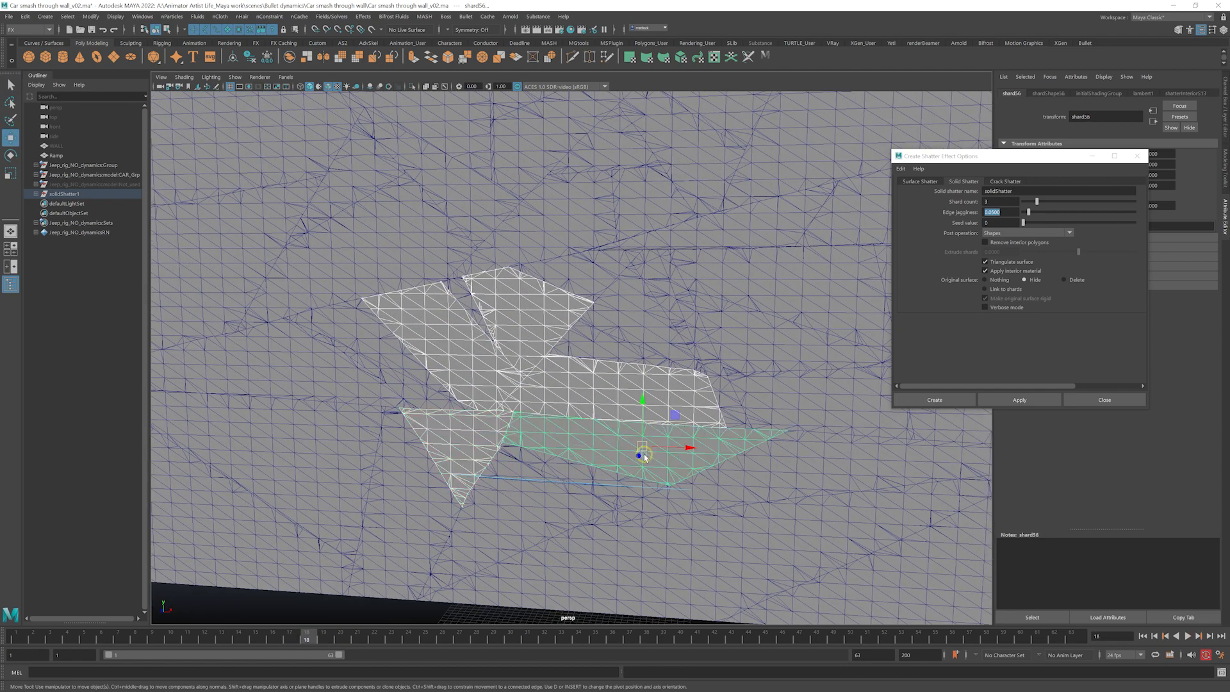
{"action": "left_click_drag", "start_coordinate": [599, 418], "coordinate": [647, 396], "text": "alt"}
{"action": "left_click_drag", "start_coordinate": [308, 640], "coordinate": [341, 640]}
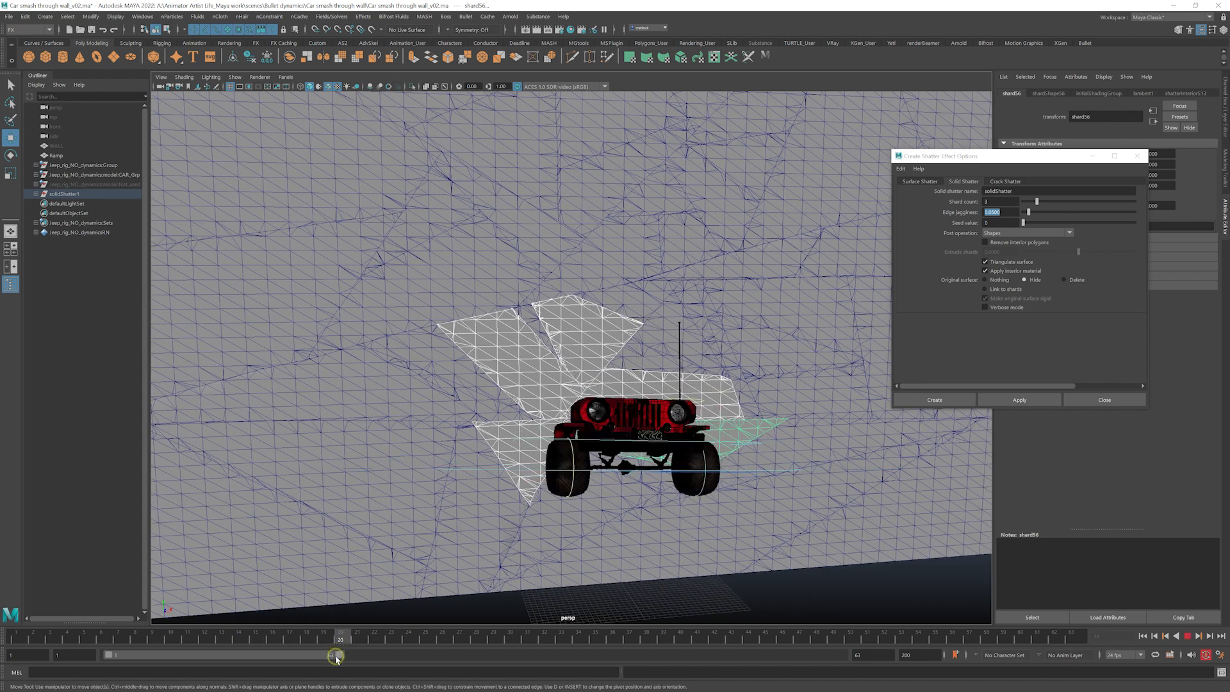
{"action": "left_click_drag", "start_coordinate": [545, 417], "coordinate": [577, 410], "text": "alt"}
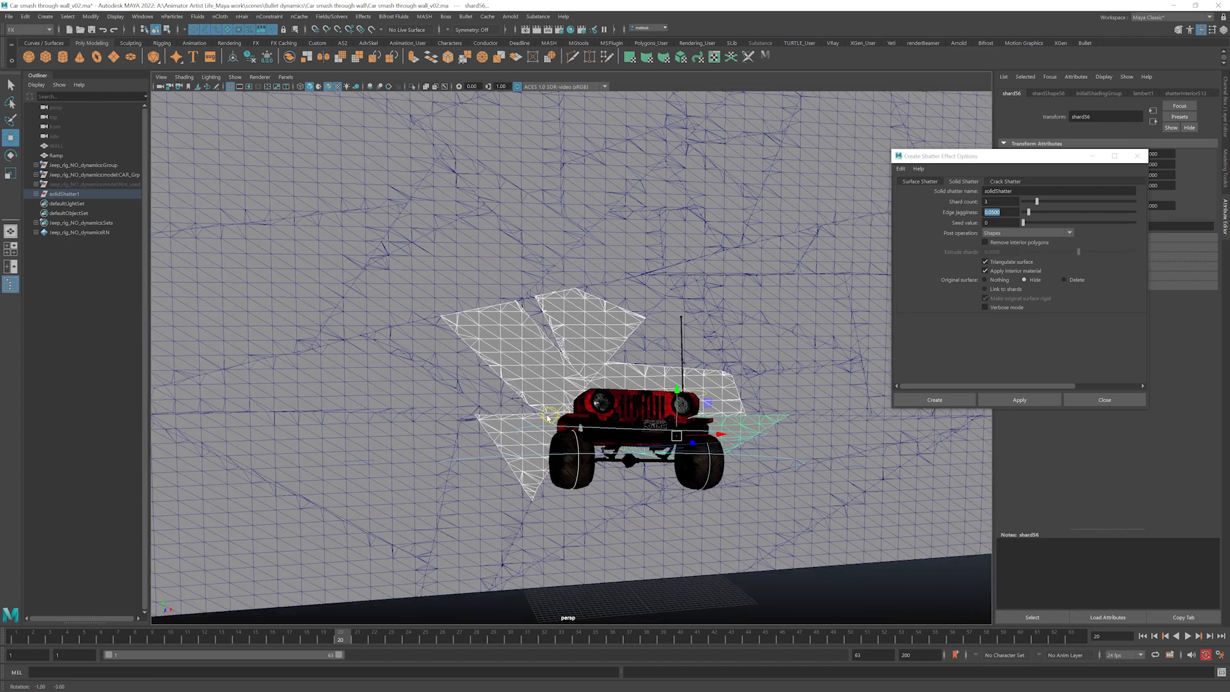
- Set the shard count to 5, assign initialShadingGroup to the five selected shards, and apply the solid shatter
{"action": "double_click", "coordinate": [987, 202]}
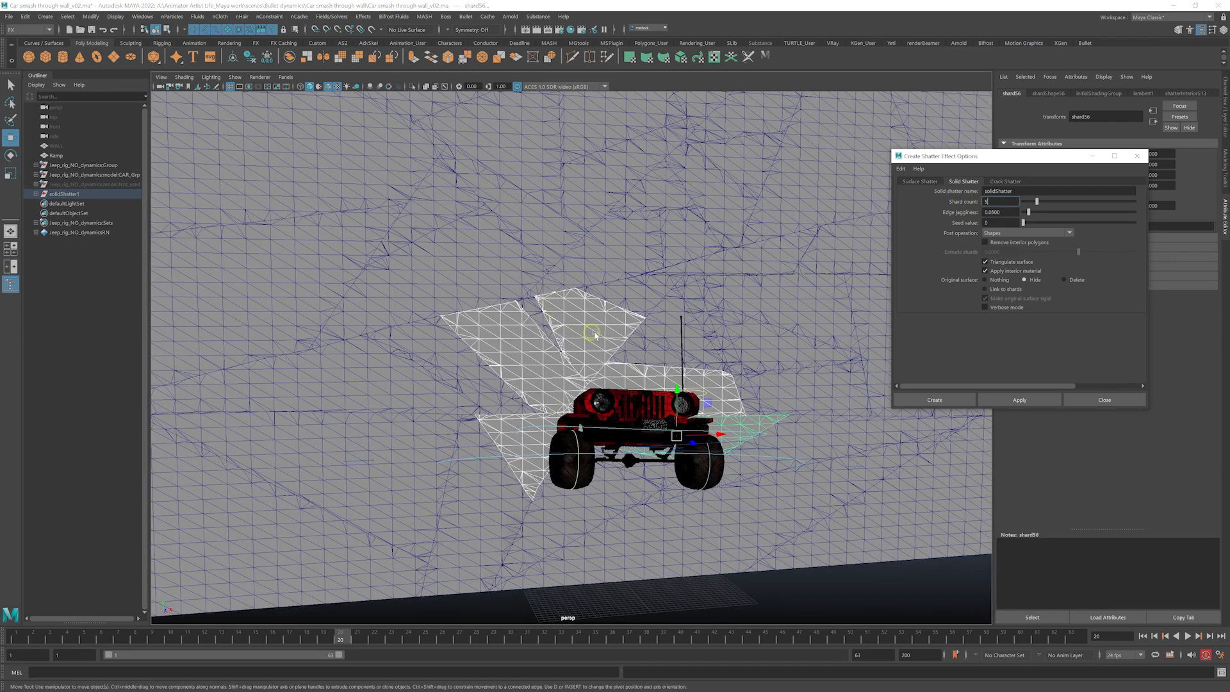
{"action": "type", "text": "5"}
{"action": "left_click_drag", "start_coordinate": [595, 335], "coordinate": [582, 351], "text": "alt"}
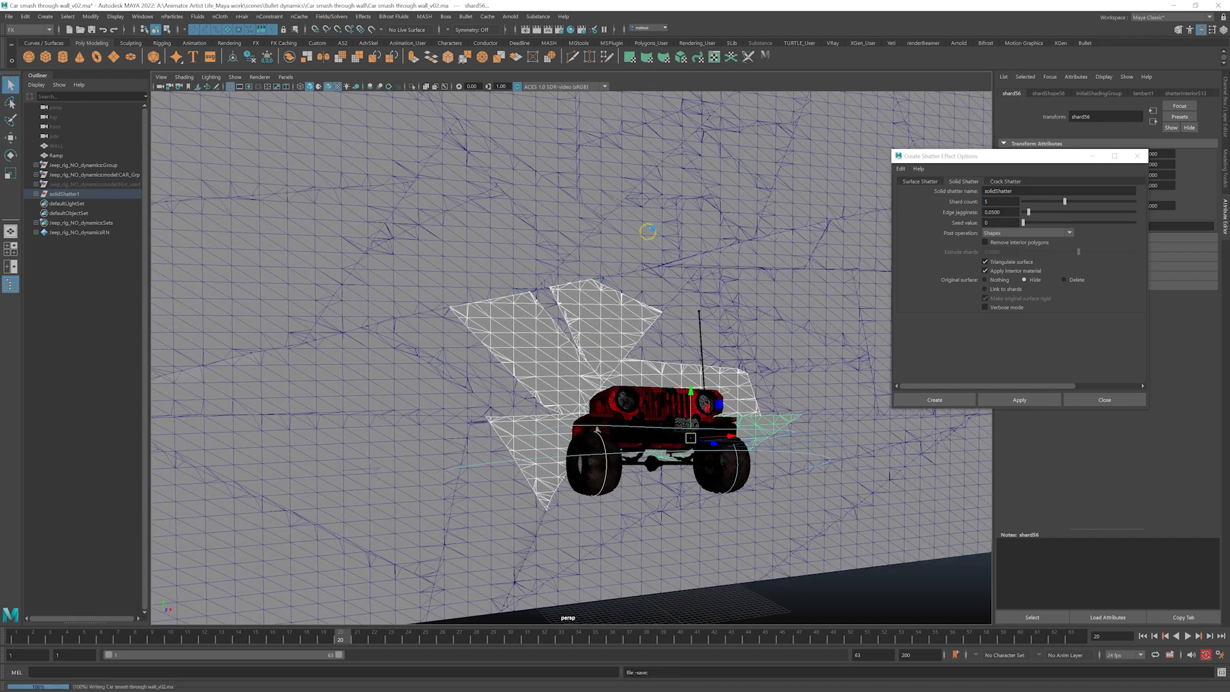
{"action": "left_click", "coordinate": [764, 57]}
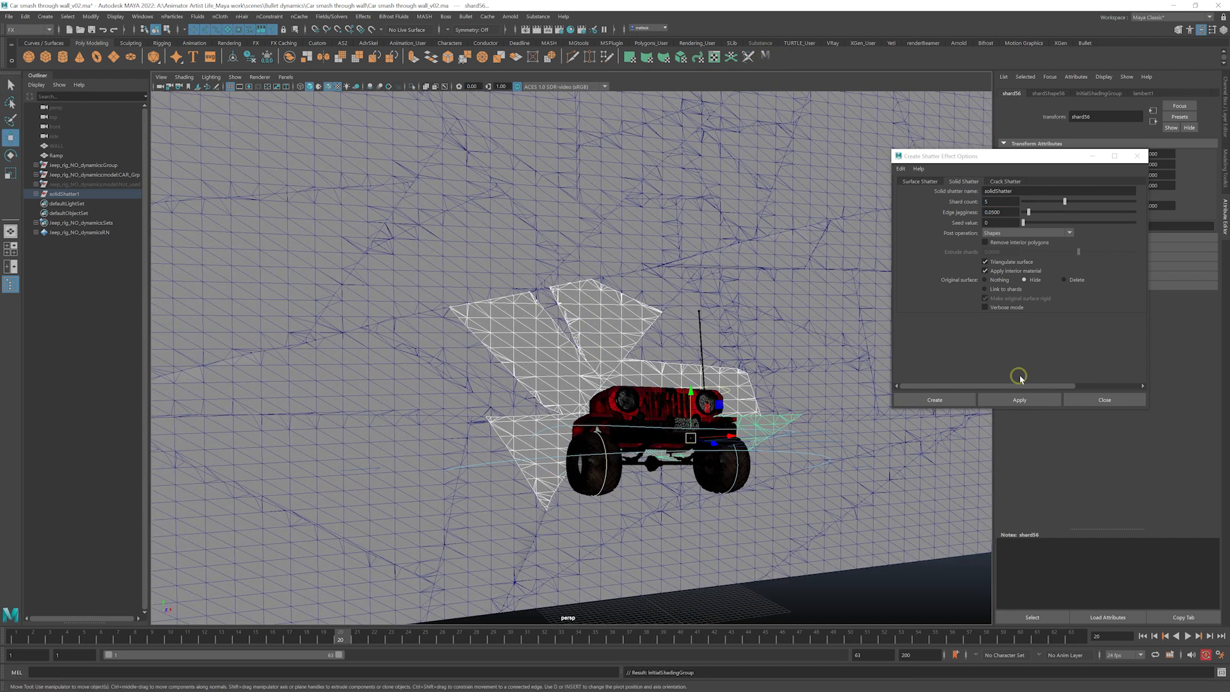
{"action": "left_click", "coordinate": [1010, 400]}
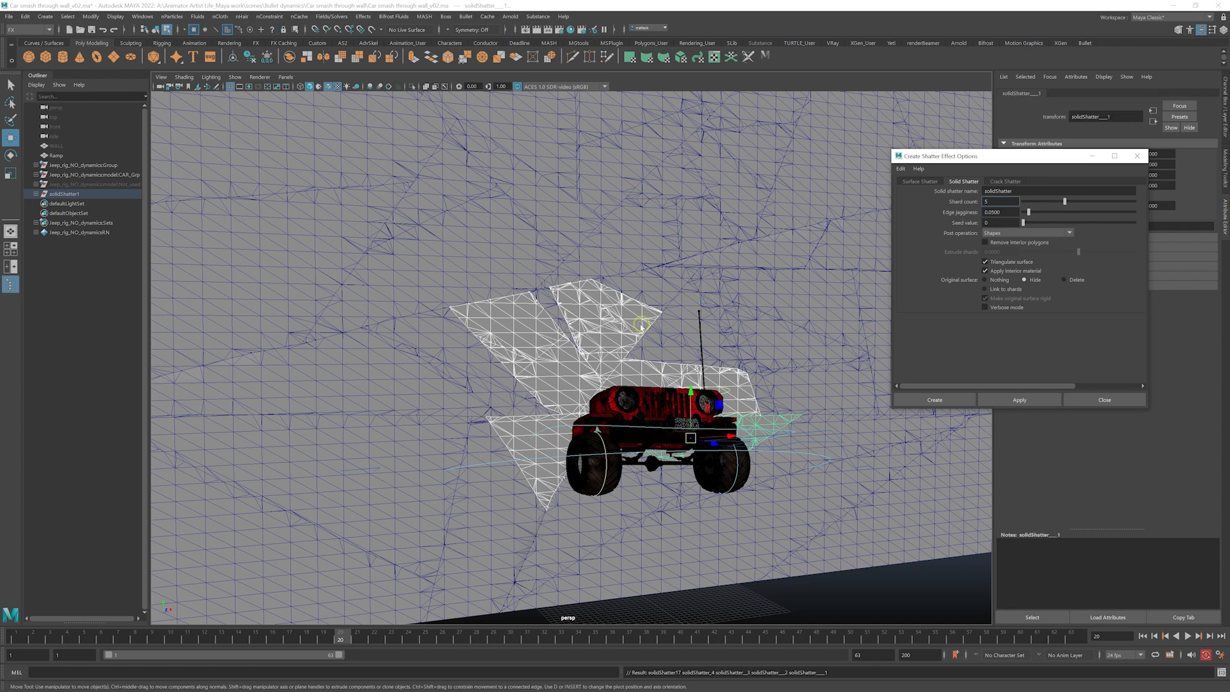
- Pick individual fragments around the Jeep to examine how the five shards were broken up
{"action": "left_click_drag", "start_coordinate": [642, 327], "coordinate": [623, 325], "text": "alt"}
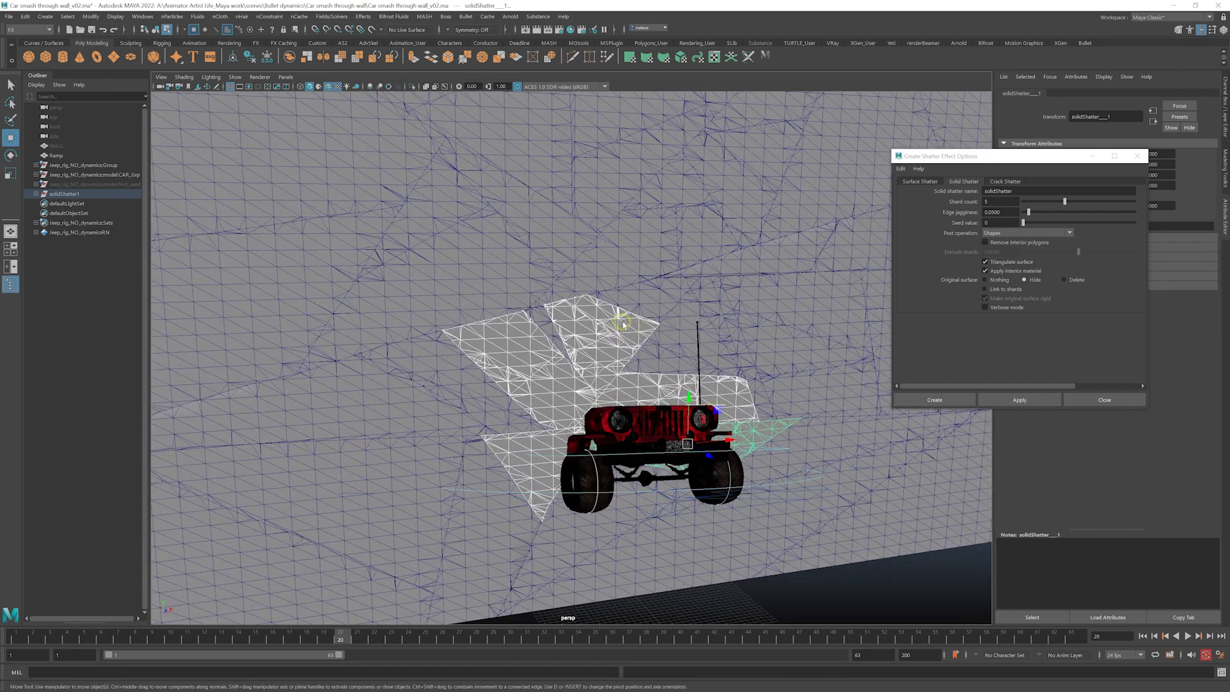
{"action": "left_click", "coordinate": [624, 325]}
{"action": "right_click_drag", "start_coordinate": [625, 325], "coordinate": [637, 320]}
{"action": "left_click", "coordinate": [629, 324]}
{"action": "left_click", "coordinate": [617, 317]}
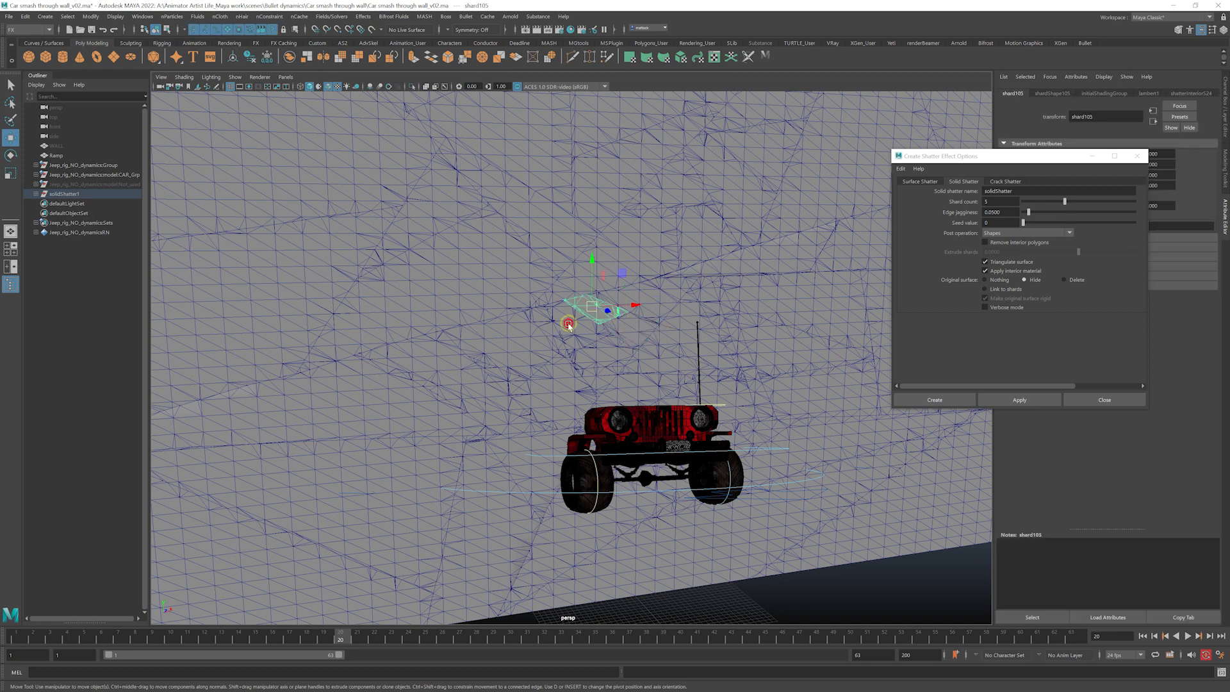
{"action": "left_click", "coordinate": [569, 325]}
{"action": "left_click", "coordinate": [537, 316]}
{"action": "left_click", "coordinate": [511, 340]}
{"action": "left_click_drag", "start_coordinate": [520, 389], "coordinate": [543, 370], "text": "alt"}
{"action": "left_click", "coordinate": [559, 384]}
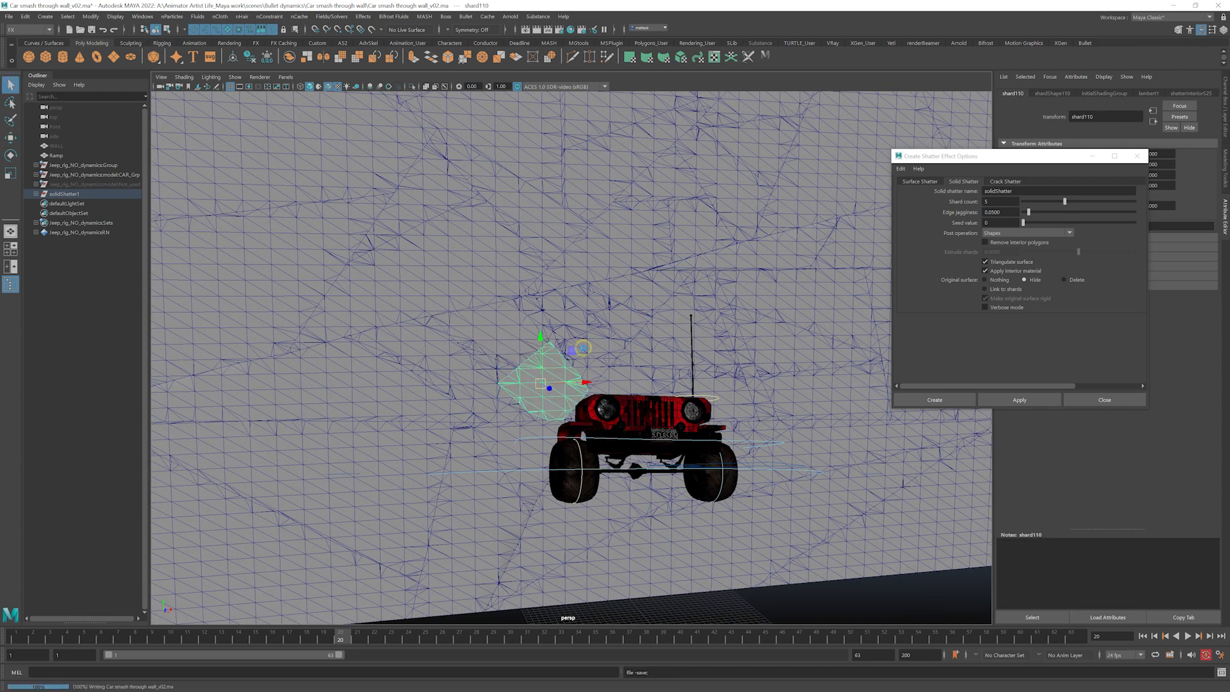
- At frame 17, select the small angular shard in the Jeep's path, assign initialShadingGroup, and apply the solid shatter with a shard count of 3
{"action": "left_click_drag", "start_coordinate": [464, 477], "coordinate": [457, 490], "text": "alt"}
{"action": "left_click_drag", "start_coordinate": [339, 634], "coordinate": [290, 640]}
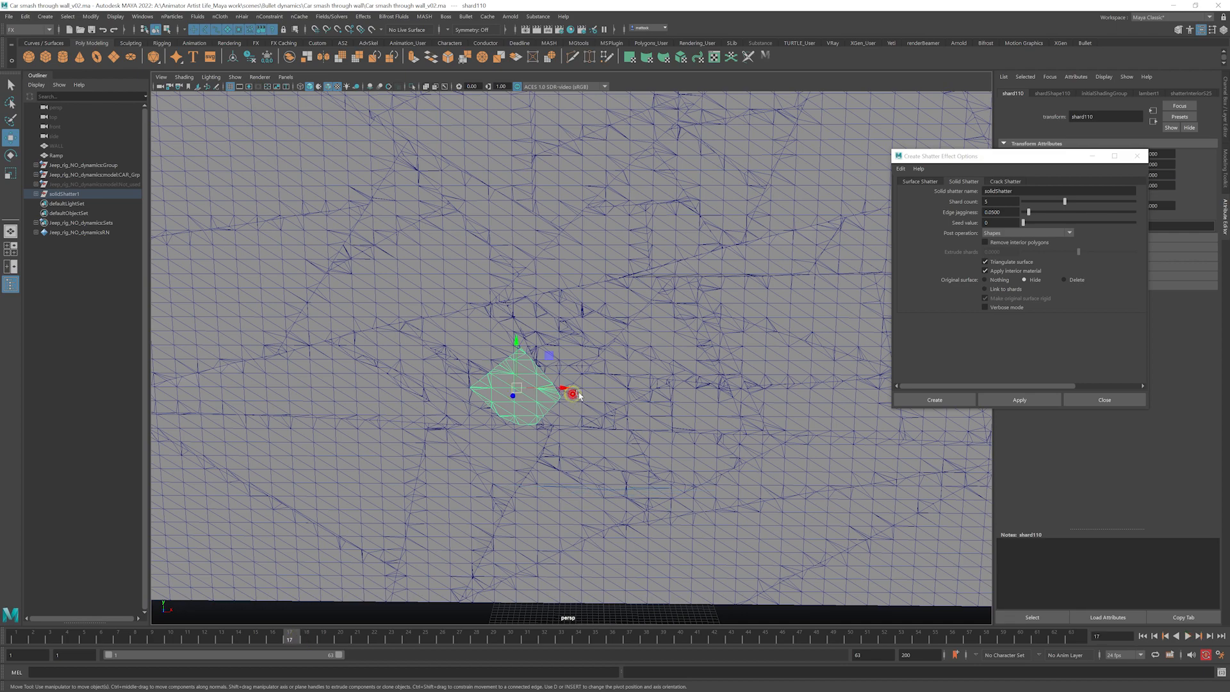
{"action": "left_click_drag", "start_coordinate": [576, 395], "coordinate": [681, 363], "text": "alt"}
{"action": "left_click", "coordinate": [660, 375]}
{"action": "double_click", "coordinate": [994, 202]}
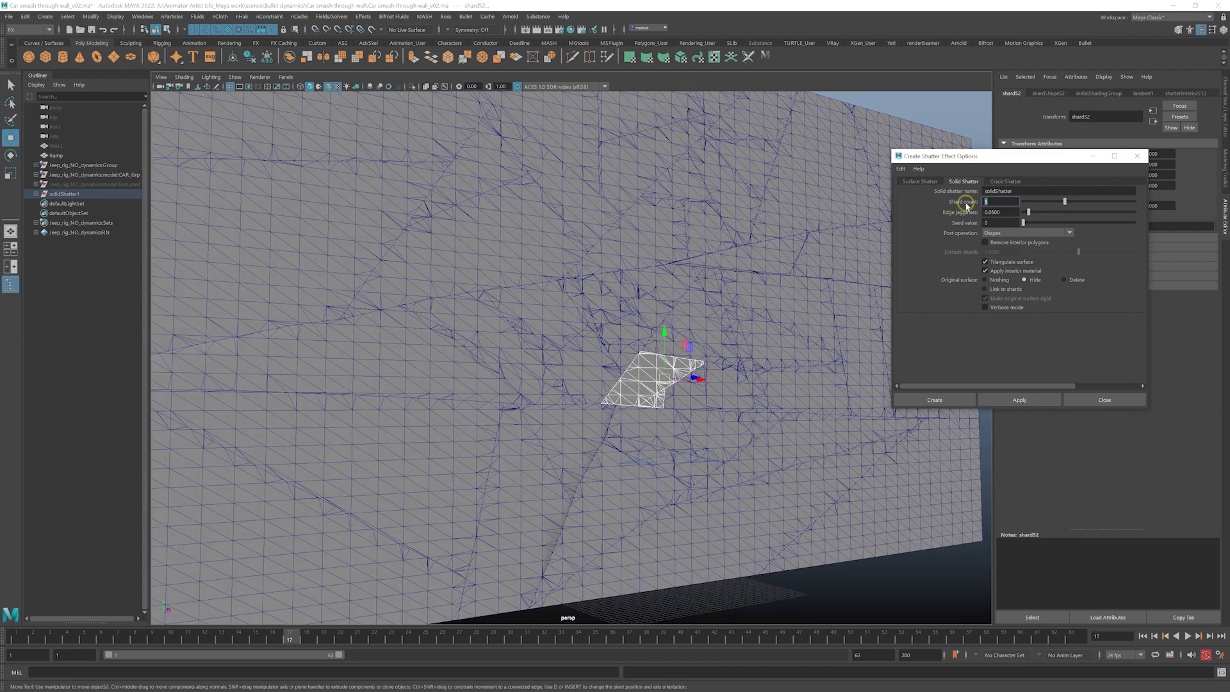
{"action": "left_click_drag", "start_coordinate": [739, 360], "coordinate": [743, 362], "text": "alt"}
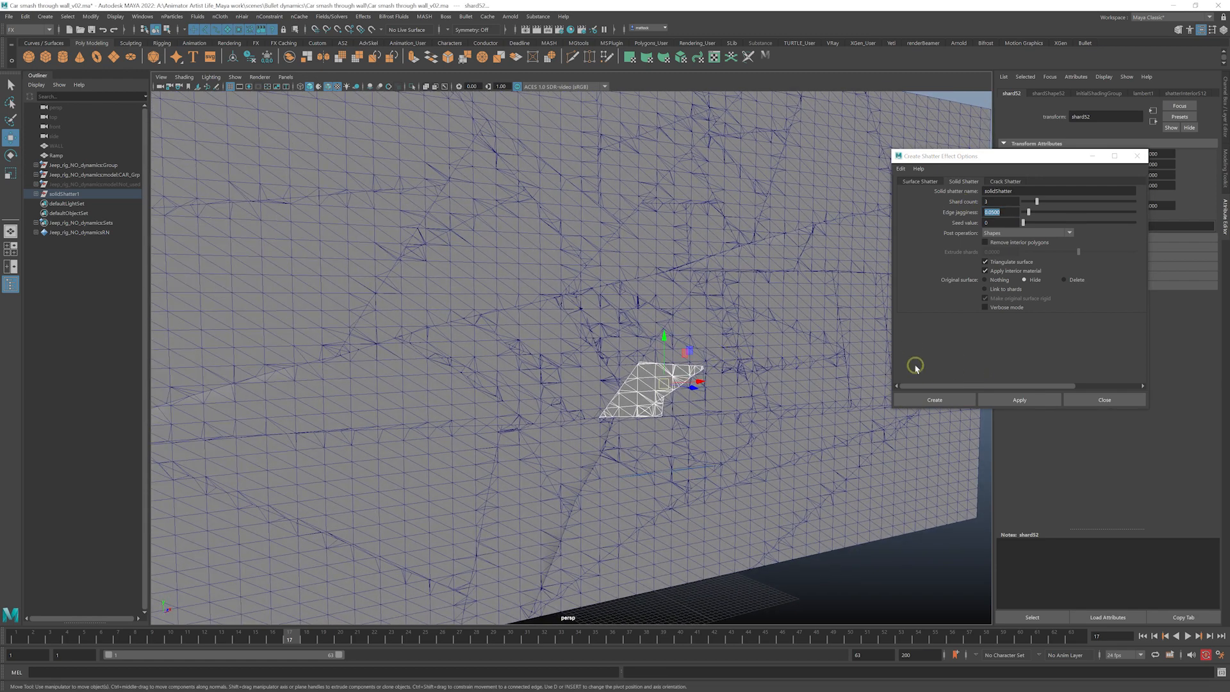
{"action": "left_click", "coordinate": [778, 66]}
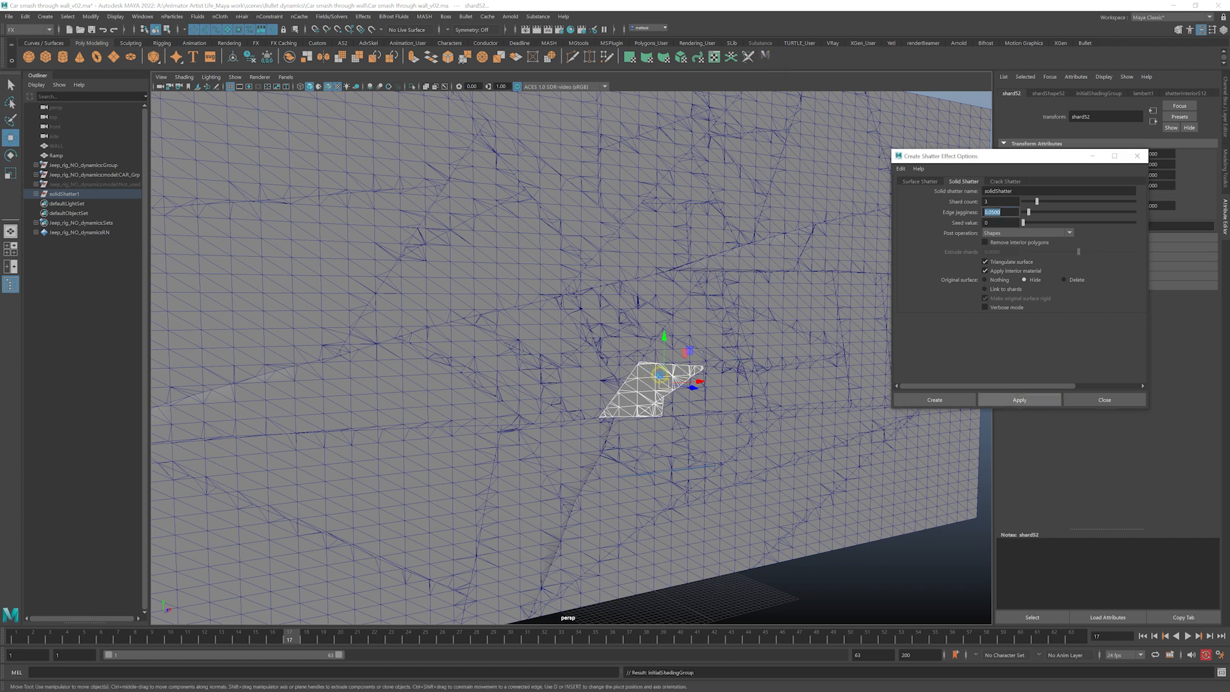
- Select the triangular shard above the newly shattered piece, save the scene, apply the solid shatter with initialShadingGroup assigned, and clear the selection
{"action": "left_click_drag", "start_coordinate": [734, 359], "coordinate": [617, 344], "text": "alt"}
{"action": "right_click_drag", "start_coordinate": [618, 344], "coordinate": [710, 312], "text": "alt"}
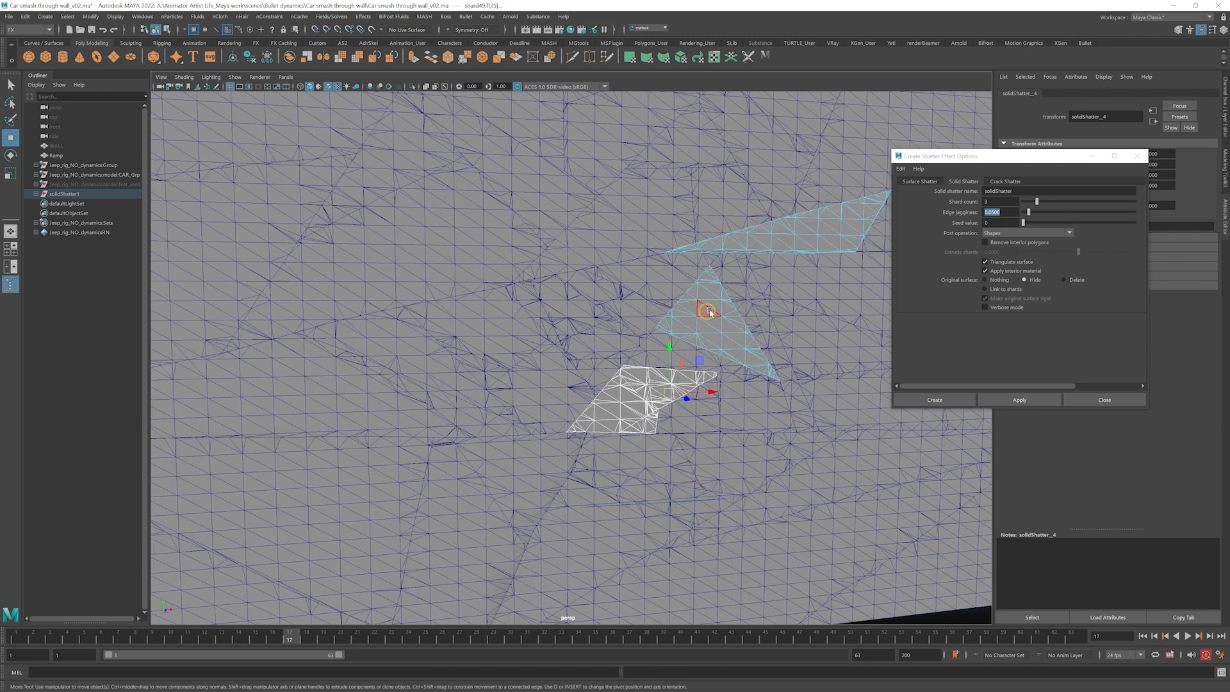
{"action": "left_click", "coordinate": [710, 313]}
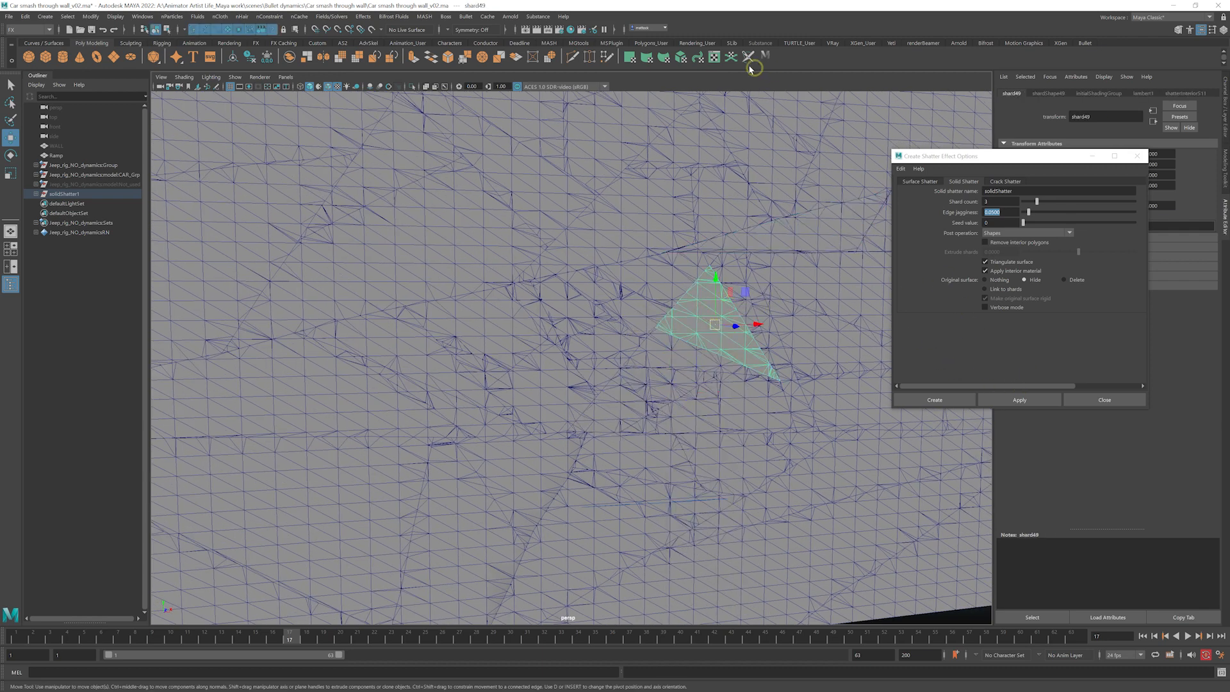
{"action": "key", "text": "q"}
{"action": "key", "text": "ctrl+s"}
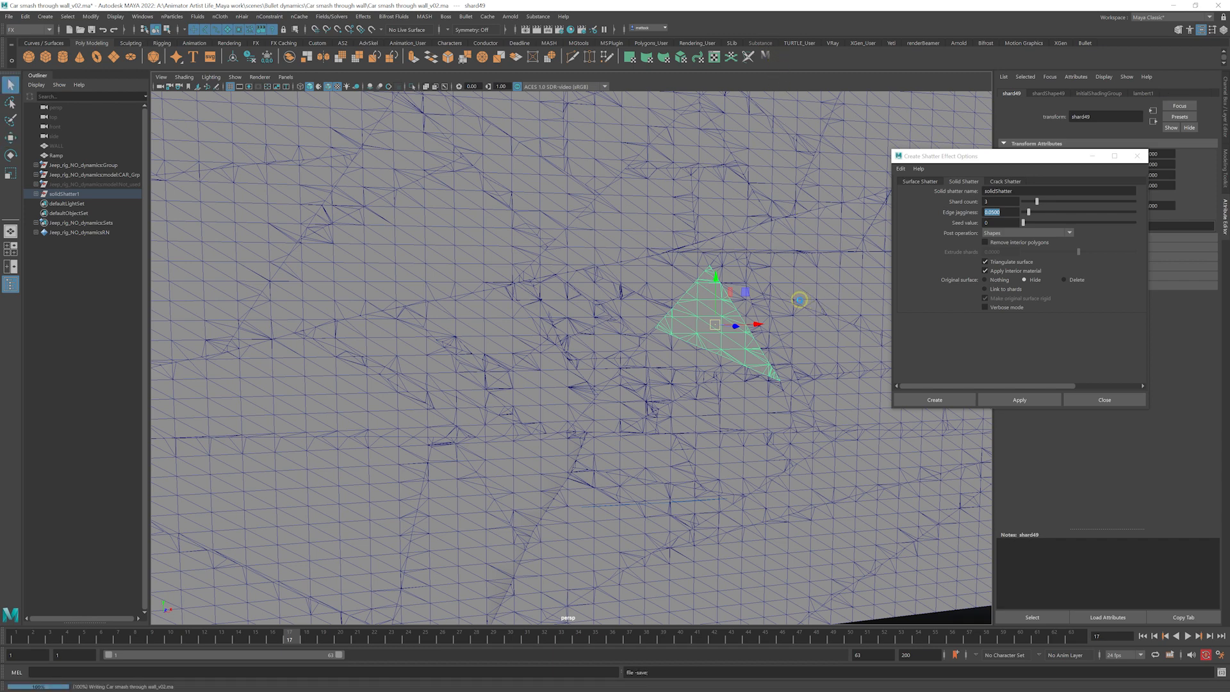
{"action": "left_click", "coordinate": [1018, 396]}
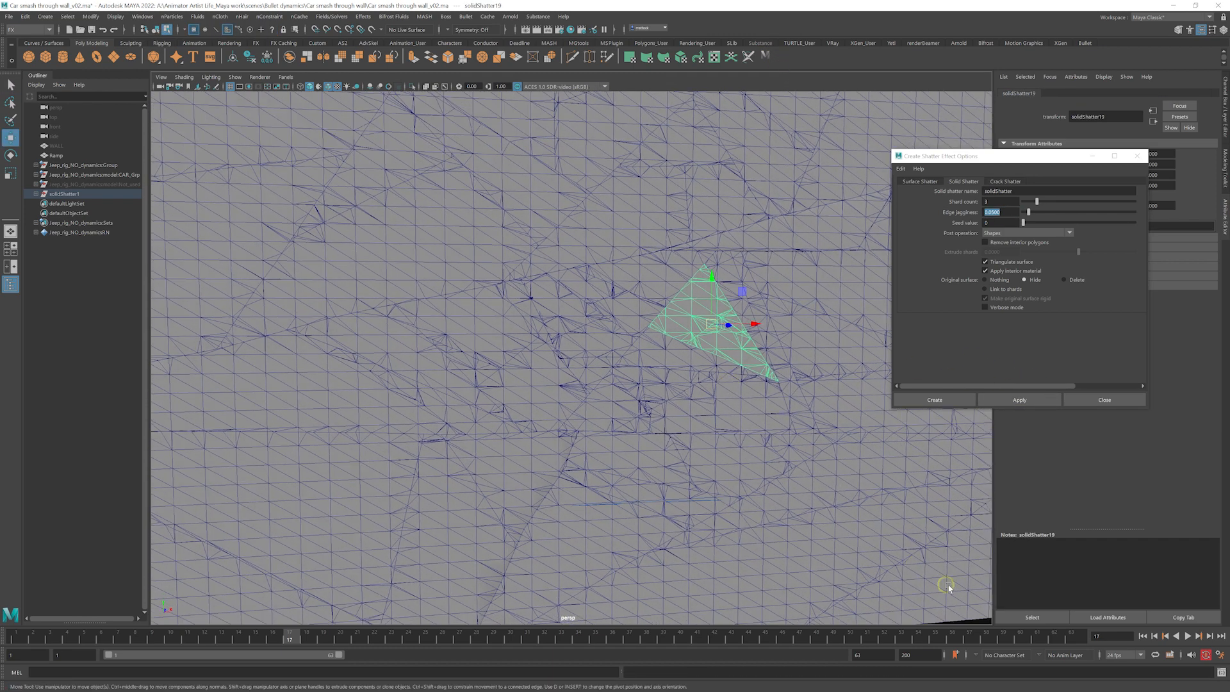
{"action": "left_click", "coordinate": [870, 585]}
- Scrub the animation through frame 22 and back to frame 15, examining the large upper shard relative to the Jeep's path
{"action": "left_click", "coordinate": [651, 295]}
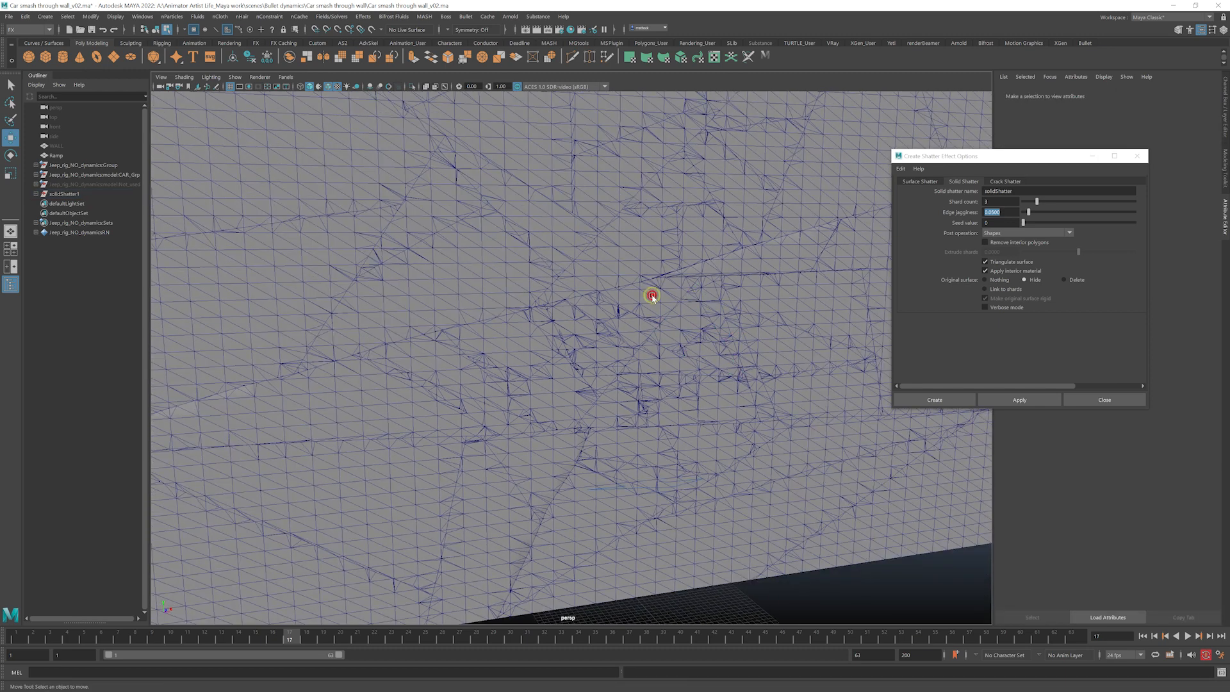
{"action": "left_click_drag", "start_coordinate": [690, 309], "coordinate": [638, 278], "text": "alt"}
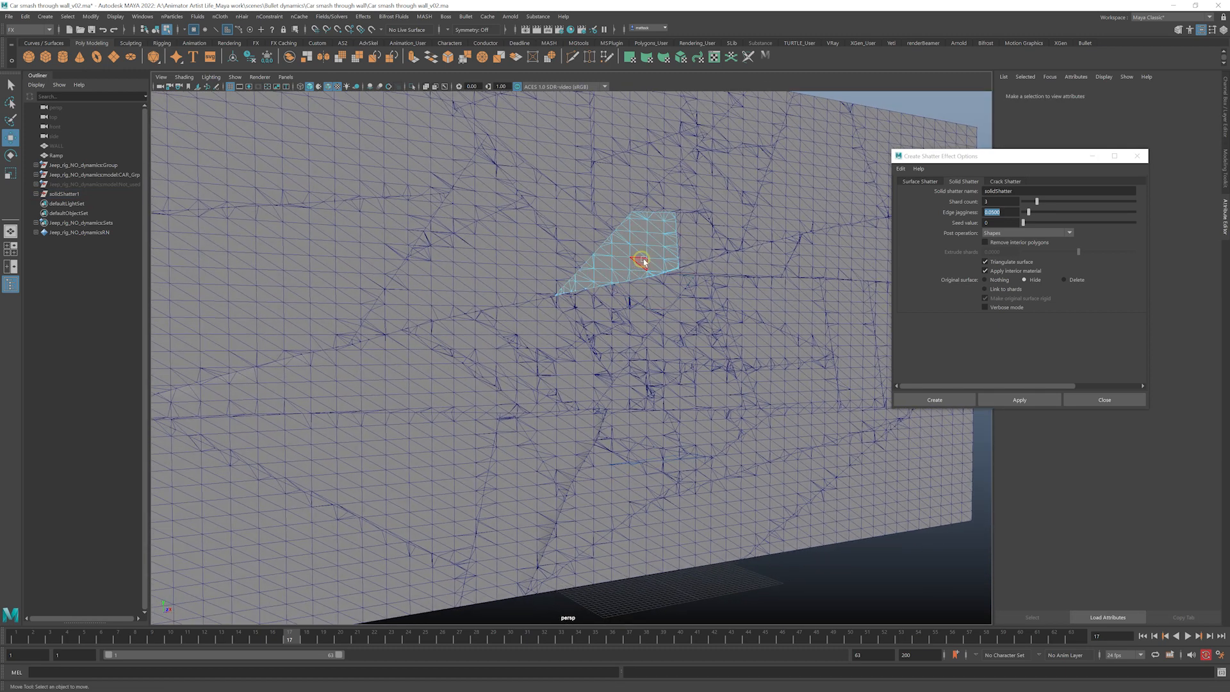
{"action": "left_click_drag", "start_coordinate": [284, 641], "coordinate": [378, 642]}
{"action": "right_click_drag", "start_coordinate": [742, 514], "coordinate": [502, 470], "text": "alt"}
{"action": "mouse_move", "coordinate": [503, 469]}
{"action": "left_mouse_down", "text": "alt"}
{"action": "mouse_move", "coordinate": [475, 475]}
{"action": "mouse_move", "coordinate": [494, 471]}
{"action": "mouse_move", "coordinate": [504, 491]}
{"action": "left_mouse_up", "text": "alt"}
{"action": "mouse_move", "coordinate": [377, 640]}
{"action": "left_mouse_down"}
{"action": "mouse_move", "coordinate": [250, 641]}
{"action": "mouse_move", "coordinate": [426, 639]}
{"action": "mouse_move", "coordinate": [242, 639]}
{"action": "mouse_move", "coordinate": [376, 648]}
{"action": "left_mouse_up"}
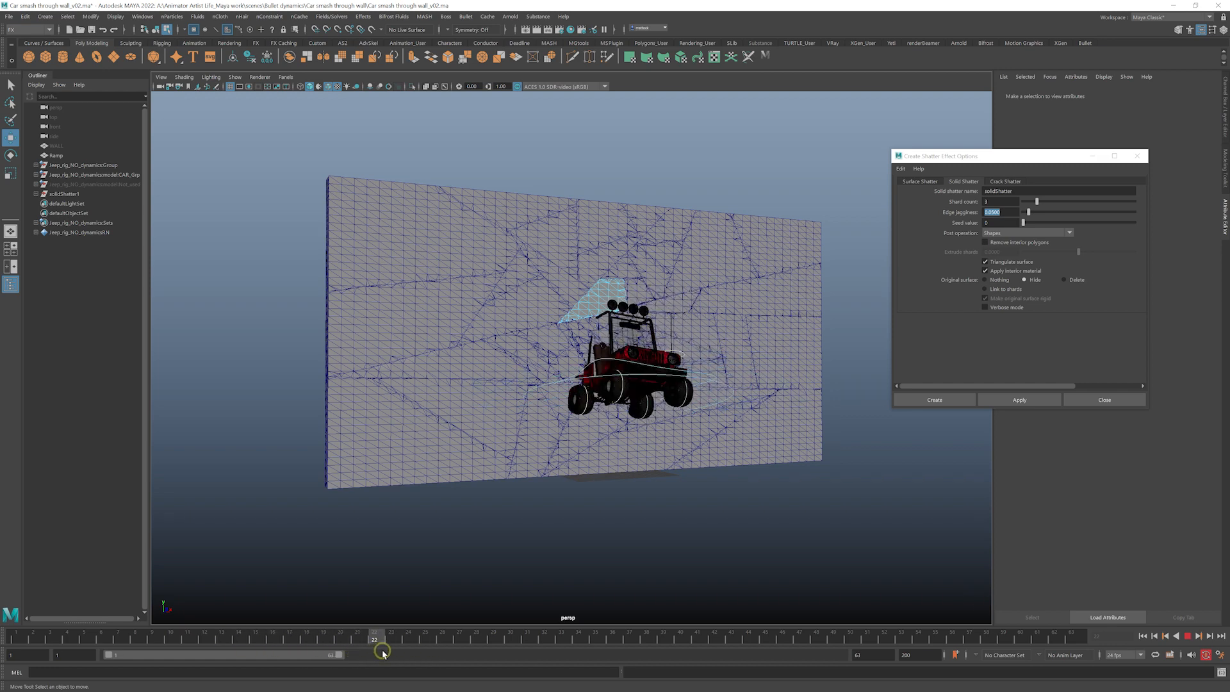
{"action": "left_click_drag", "start_coordinate": [494, 456], "coordinate": [441, 482], "text": "alt"}
{"action": "right_click_drag", "start_coordinate": [441, 482], "coordinate": [532, 459], "text": "alt"}
{"action": "left_click_drag", "start_coordinate": [532, 459], "coordinate": [503, 490], "text": "alt"}
{"action": "left_click_drag", "start_coordinate": [373, 636], "coordinate": [256, 639]}
- Select the low middle shard plus its neighbouring triangular and pointed shards below the finely broken area, and save the scene
{"action": "right_click_drag", "start_coordinate": [525, 438], "coordinate": [659, 444], "text": "alt"}
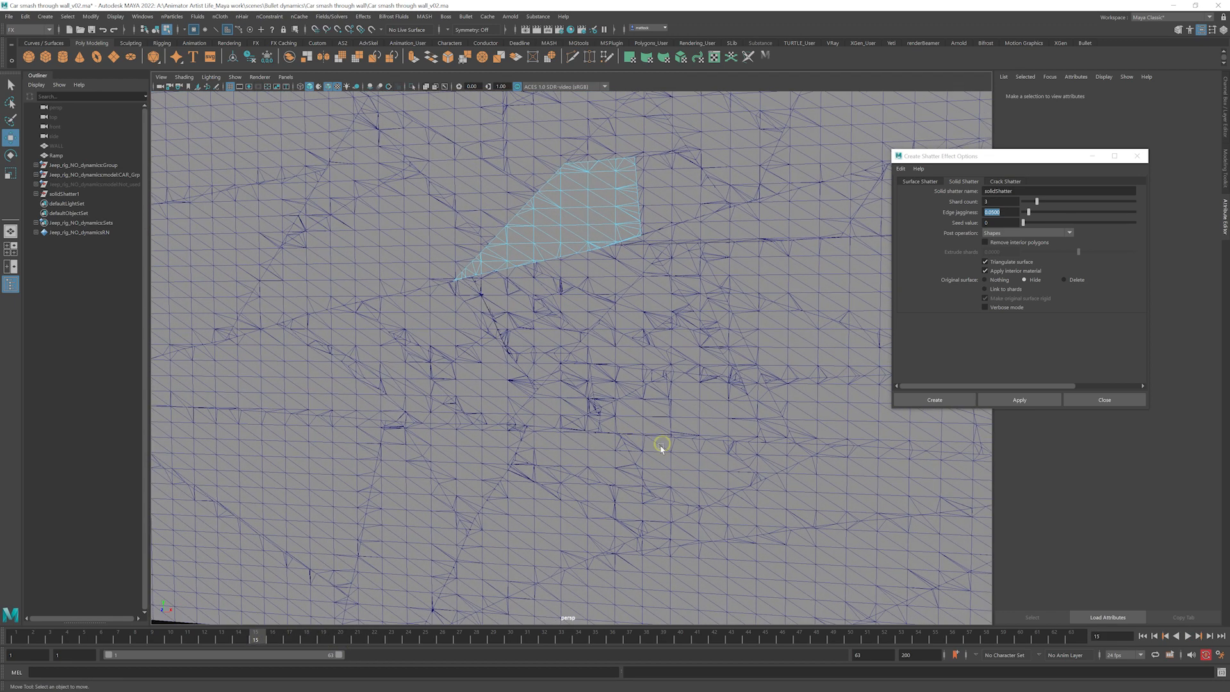
{"action": "mouse_move", "coordinate": [659, 444]}
{"action": "left_mouse_down", "text": "alt"}
{"action": "mouse_move", "coordinate": [660, 467]}
{"action": "mouse_move", "coordinate": [674, 456]}
{"action": "left_mouse_up", "text": "alt"}
{"action": "right_click_drag", "start_coordinate": [615, 410], "coordinate": [663, 391]}
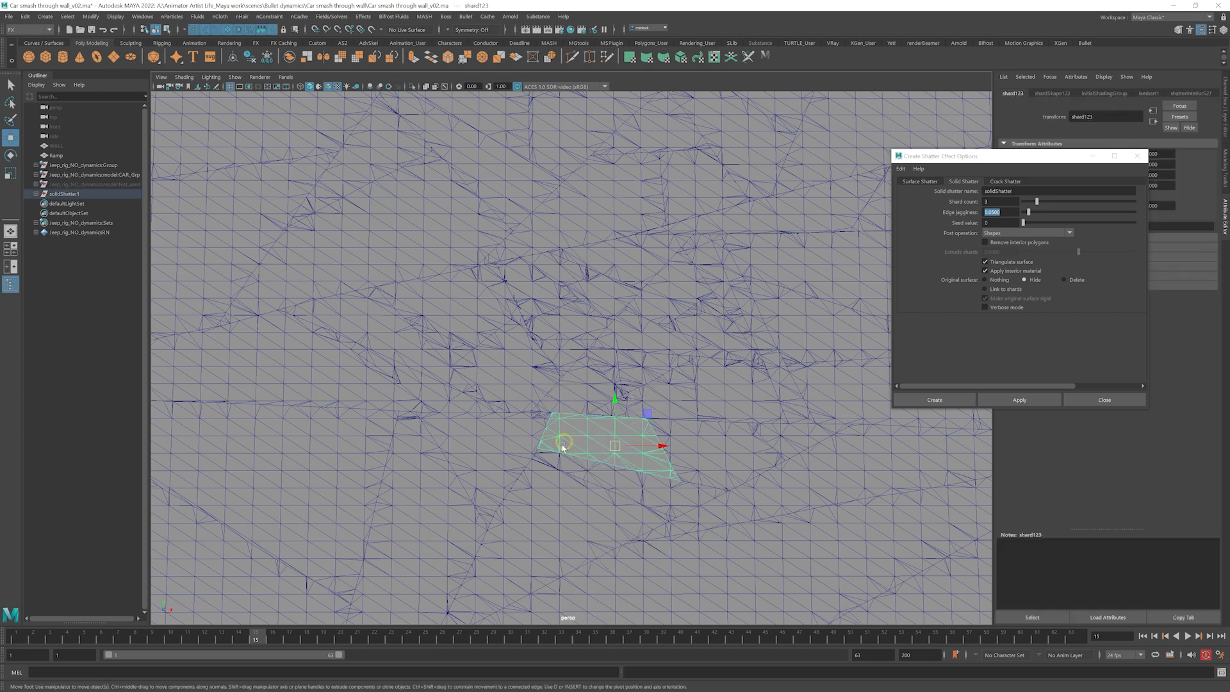
{"action": "left_click", "coordinate": [501, 439], "text": "shift"}
{"action": "left_click", "coordinate": [713, 446], "text": "shift"}
{"action": "right_click_drag", "start_coordinate": [714, 453], "coordinate": [642, 418], "text": "alt"}
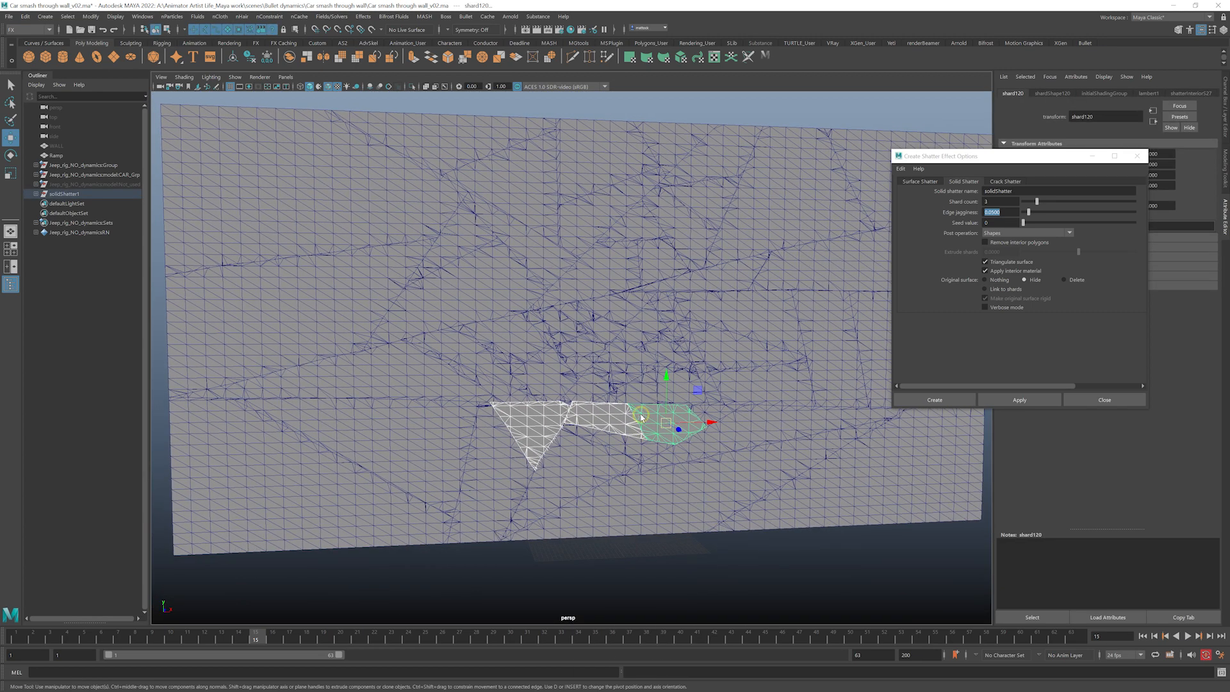
{"action": "key", "text": "ctrl+s"}
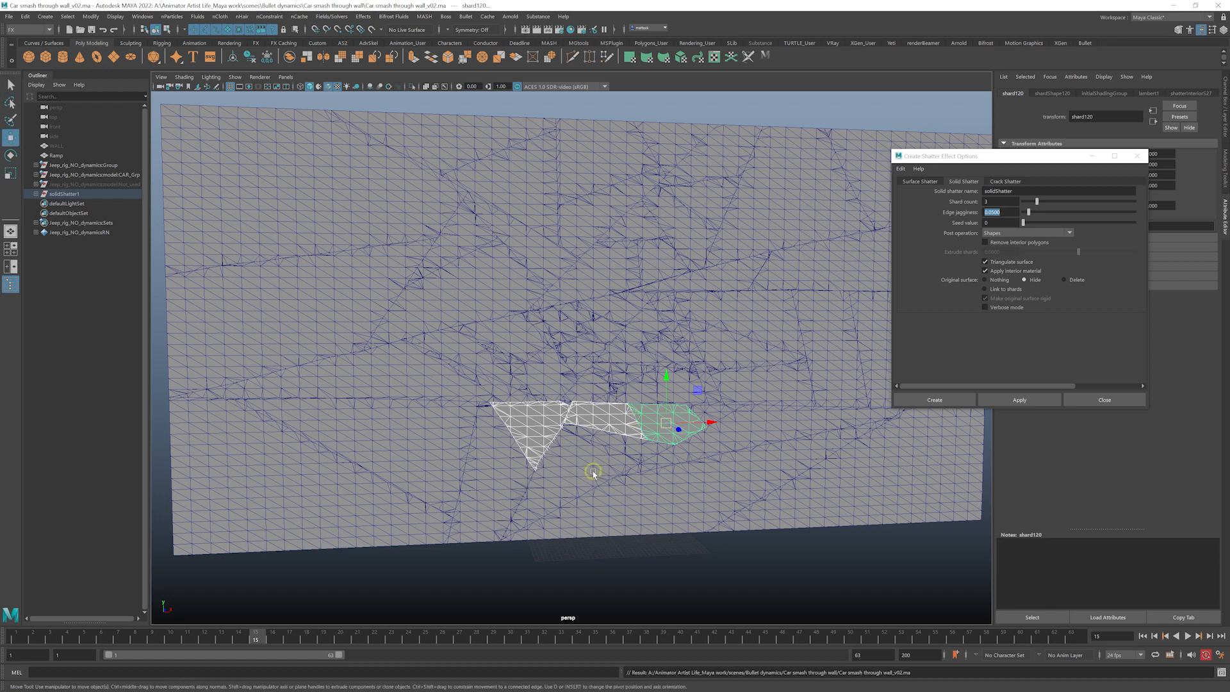
- Check the Jeep's wall contact at frame 21, return to frame 18, and solid-shatter the three selected shards with a shard count of 4
{"action": "left_click_drag", "start_coordinate": [564, 485], "coordinate": [594, 424], "text": "alt"}
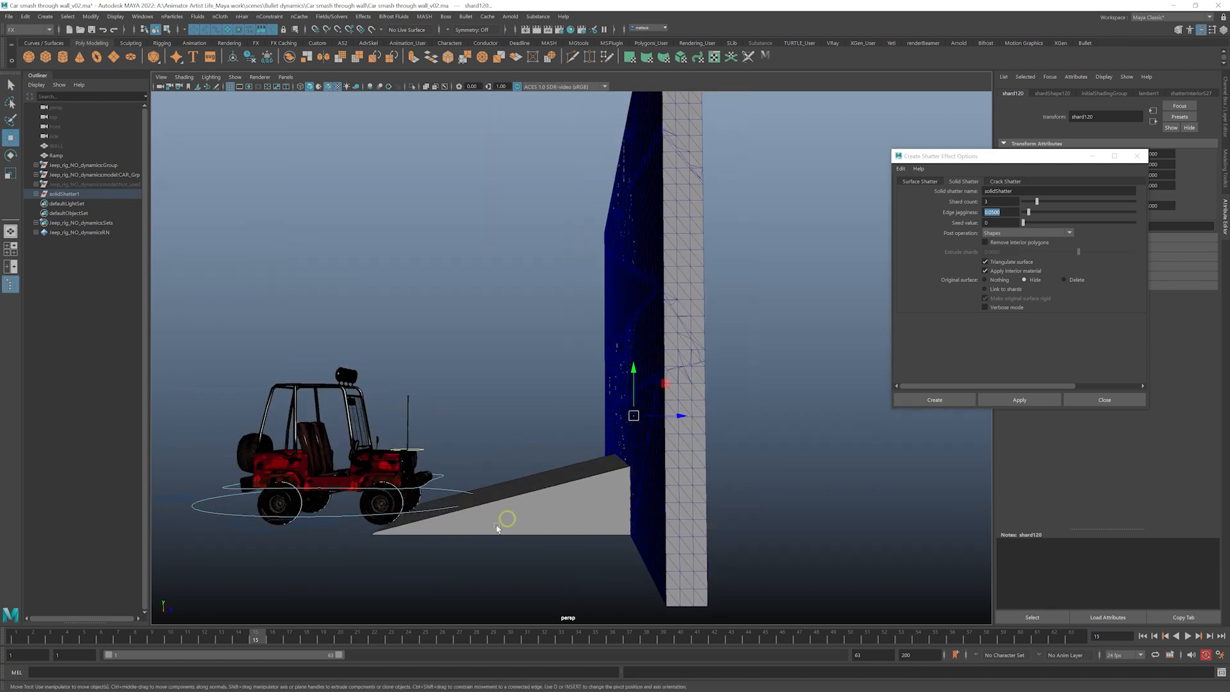
{"action": "left_click_drag", "start_coordinate": [253, 638], "coordinate": [357, 638]}
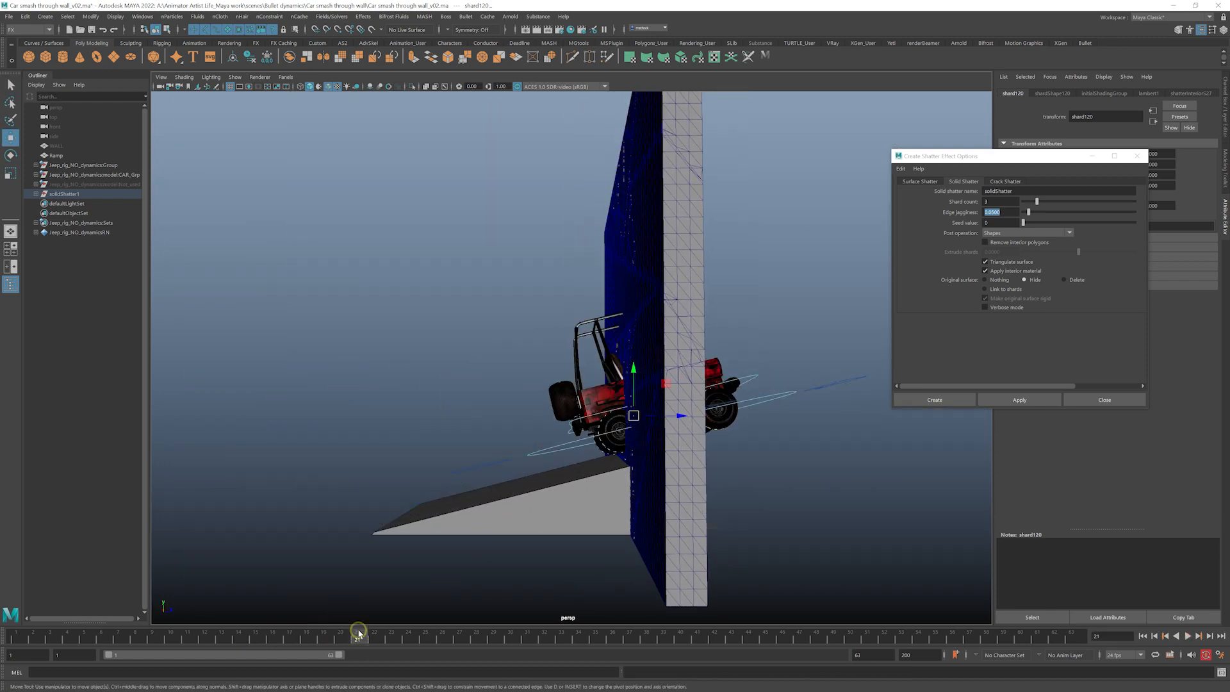
{"action": "left_click_drag", "start_coordinate": [448, 480], "coordinate": [312, 640], "text": "alt"}
{"action": "left_click_drag", "start_coordinate": [586, 398], "coordinate": [769, 314], "text": "alt"}
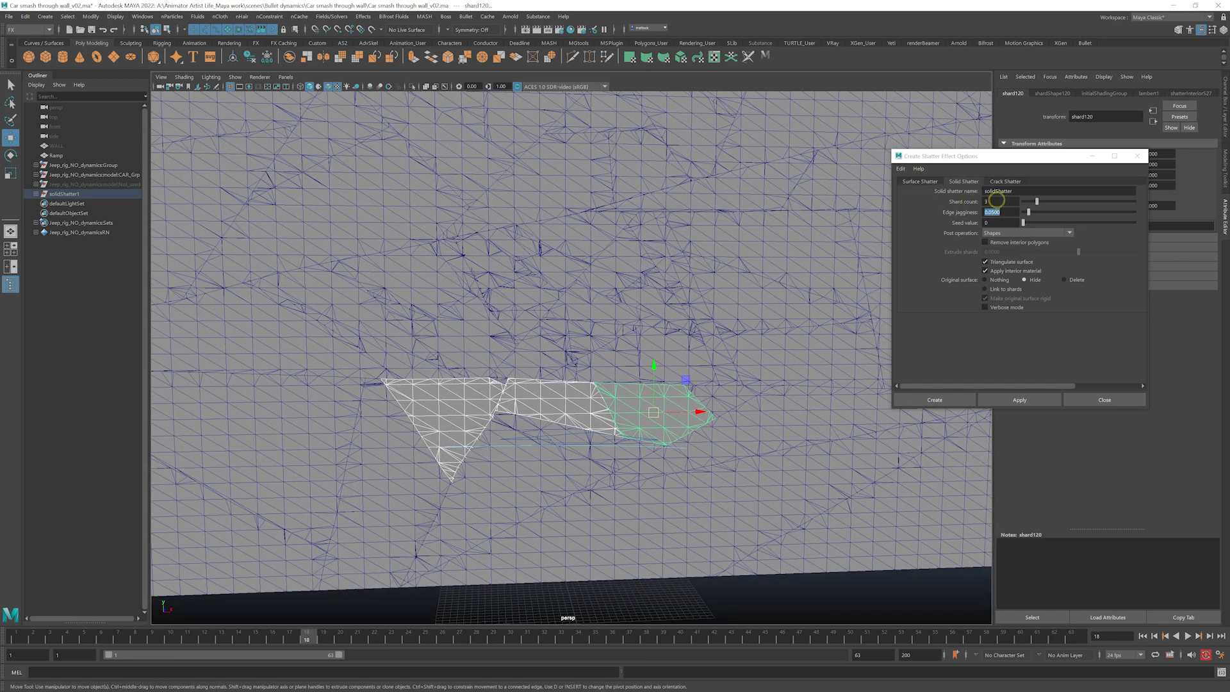
{"action": "left_click_drag", "start_coordinate": [997, 200], "coordinate": [974, 205]}
{"action": "type", "text": "4"}
{"action": "key", "text": "Tab"}
{"action": "left_click", "coordinate": [1019, 400]}
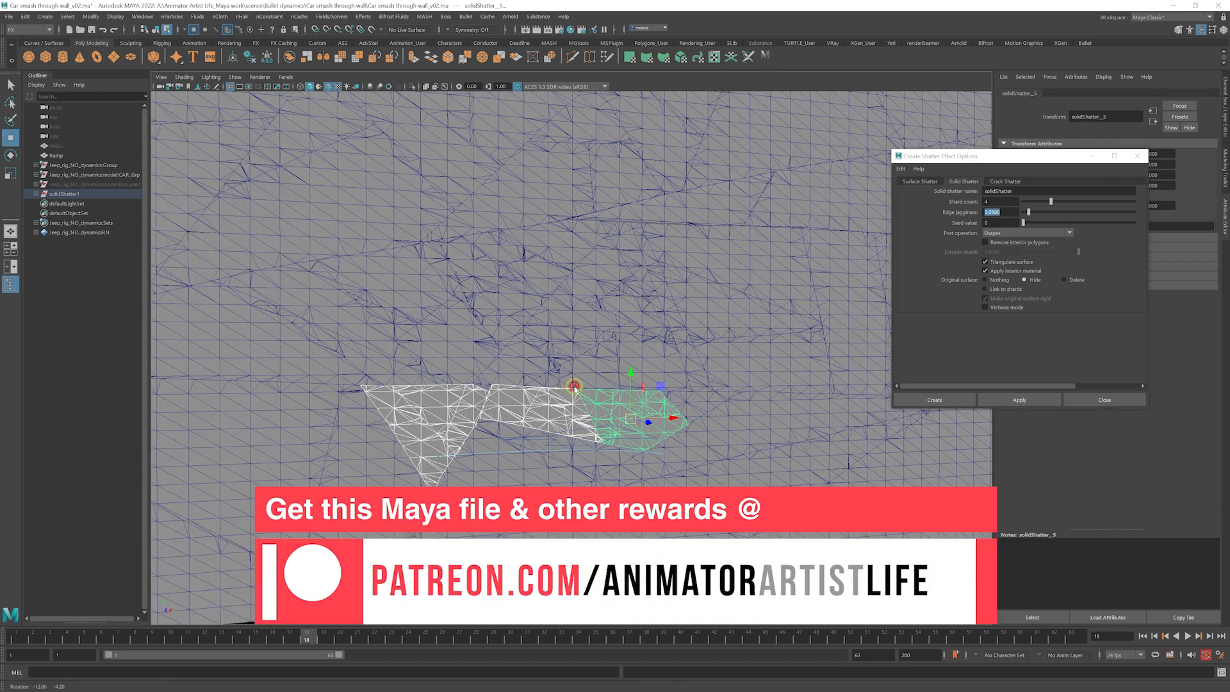
- Pick fragments along the lower break and around the impact area to examine the size of the remaining wall pieces
{"action": "left_click", "coordinate": [489, 370]}
{"action": "right_click_drag", "start_coordinate": [489, 370], "coordinate": [633, 383], "text": "alt"}
{"action": "left_click", "coordinate": [624, 404]}
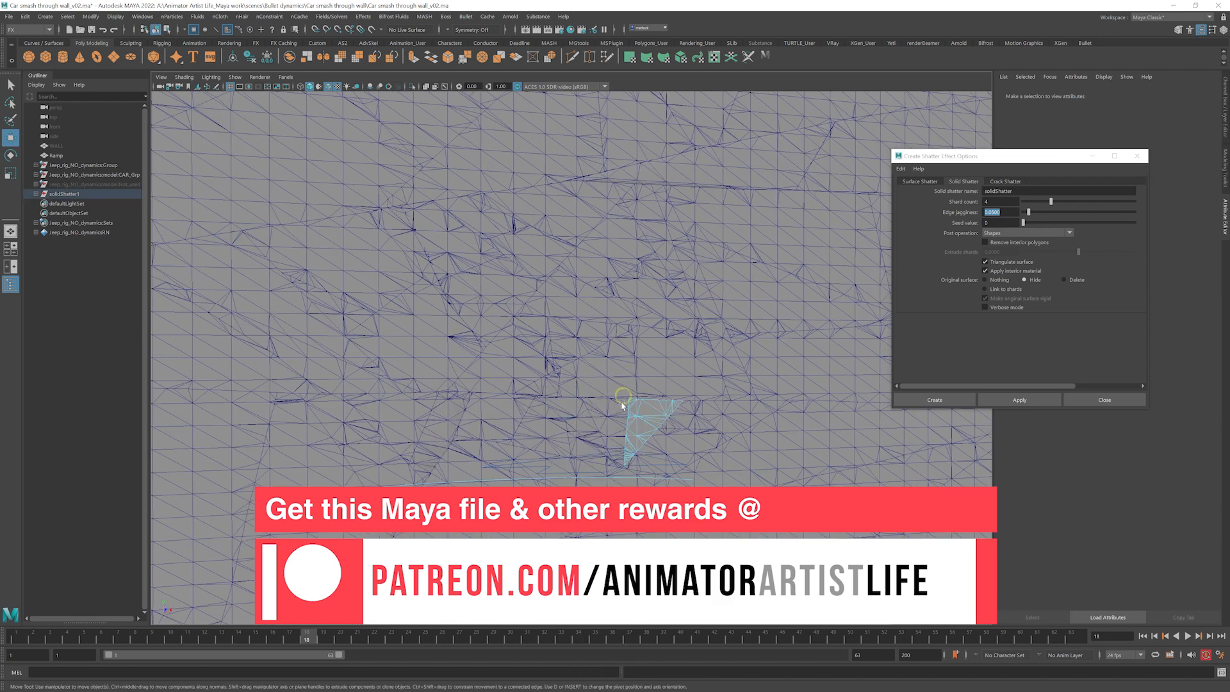
{"action": "left_click", "coordinate": [586, 418]}
{"action": "left_click", "coordinate": [704, 383]}
{"action": "left_click_drag", "start_coordinate": [702, 385], "coordinate": [709, 357], "text": "alt"}
{"action": "right_click_drag", "start_coordinate": [708, 357], "coordinate": [494, 335], "text": "alt"}
{"action": "left_click", "coordinate": [494, 335]}
{"action": "right_click_drag", "start_coordinate": [584, 351], "coordinate": [537, 378], "text": "alt"}
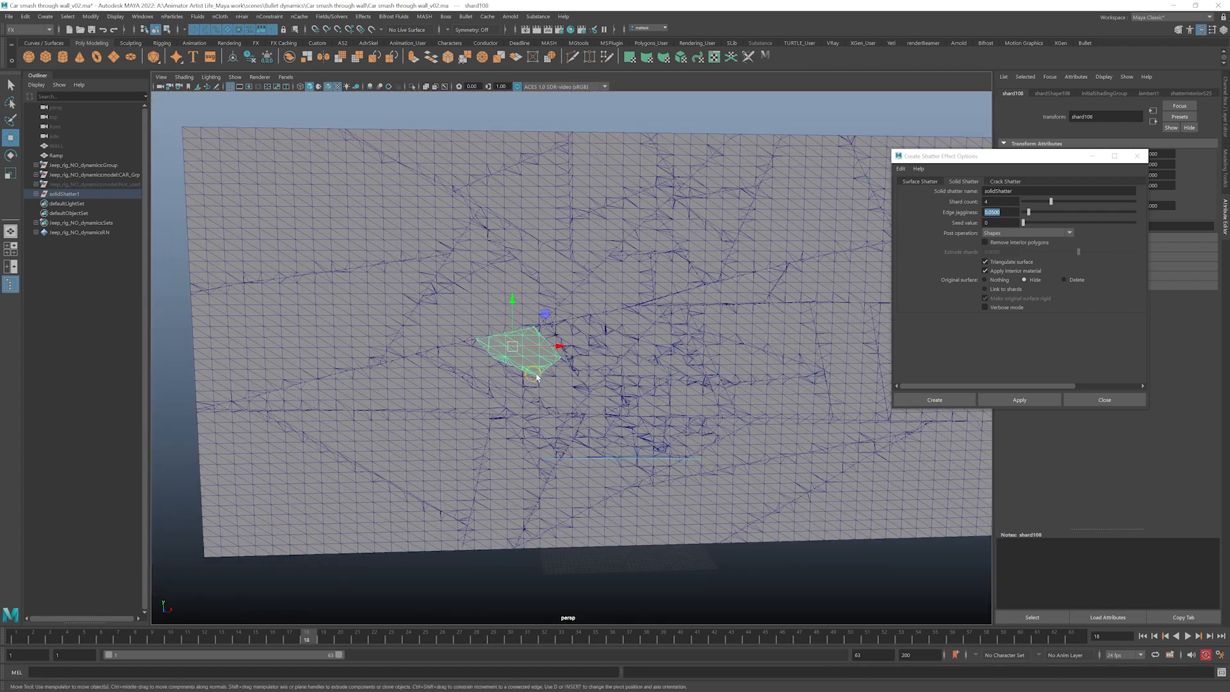
- Go to frame 20 and select the diamond-shaped shard beside the Jeep's headlight where the hood breaks through the wall
{"action": "left_click_drag", "start_coordinate": [306, 635], "coordinate": [341, 641]}
{"action": "right_click_drag", "start_coordinate": [714, 504], "coordinate": [593, 481], "text": "alt"}
{"action": "left_click_drag", "start_coordinate": [592, 481], "coordinate": [408, 484], "text": "alt"}
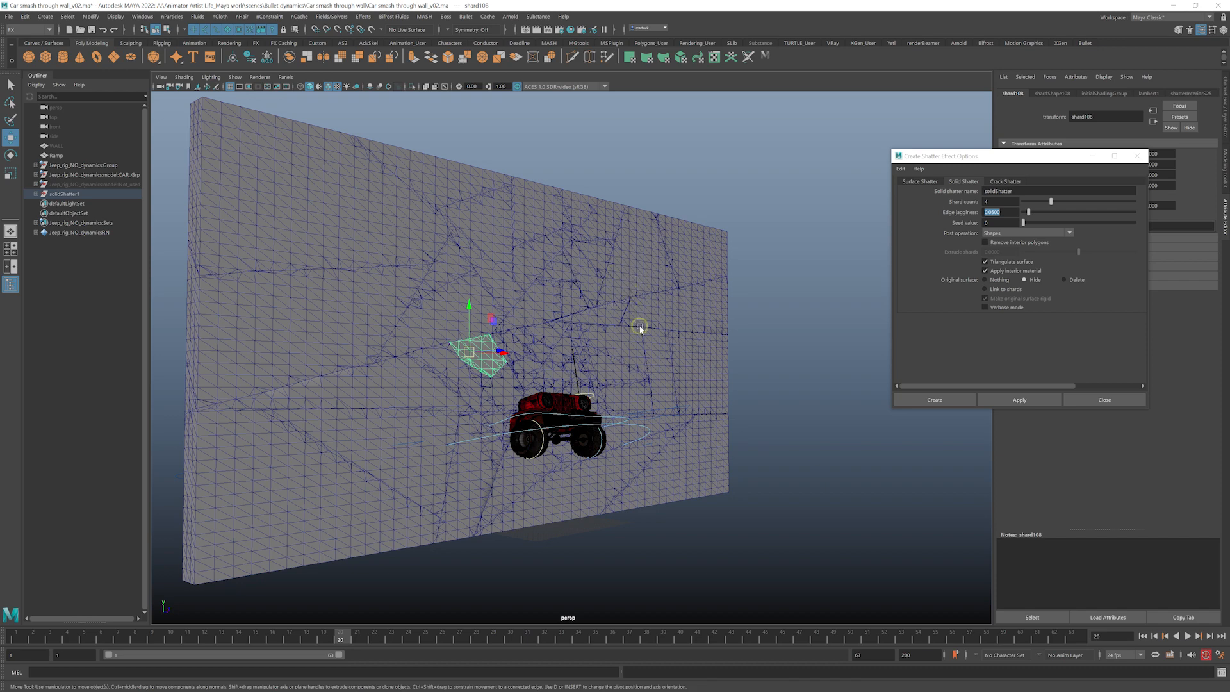
{"action": "left_click_drag", "start_coordinate": [563, 352], "coordinate": [443, 371], "text": "alt"}
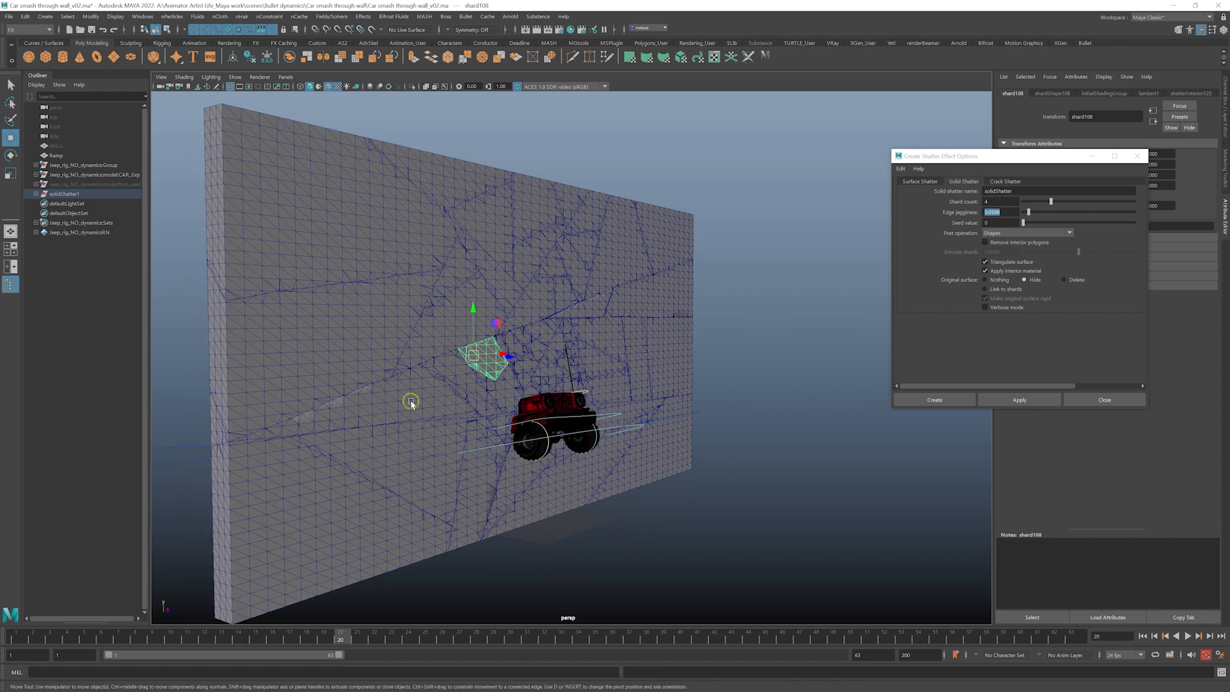
{"action": "left_click_drag", "start_coordinate": [654, 406], "coordinate": [606, 403], "text": "alt"}
{"action": "left_click_drag", "start_coordinate": [660, 457], "coordinate": [555, 451], "text": "alt"}
{"action": "right_click_drag", "start_coordinate": [545, 449], "coordinate": [585, 445], "text": "alt"}
{"action": "left_click_drag", "start_coordinate": [584, 445], "coordinate": [525, 415], "text": "alt"}
{"action": "left_click", "coordinate": [514, 410]}
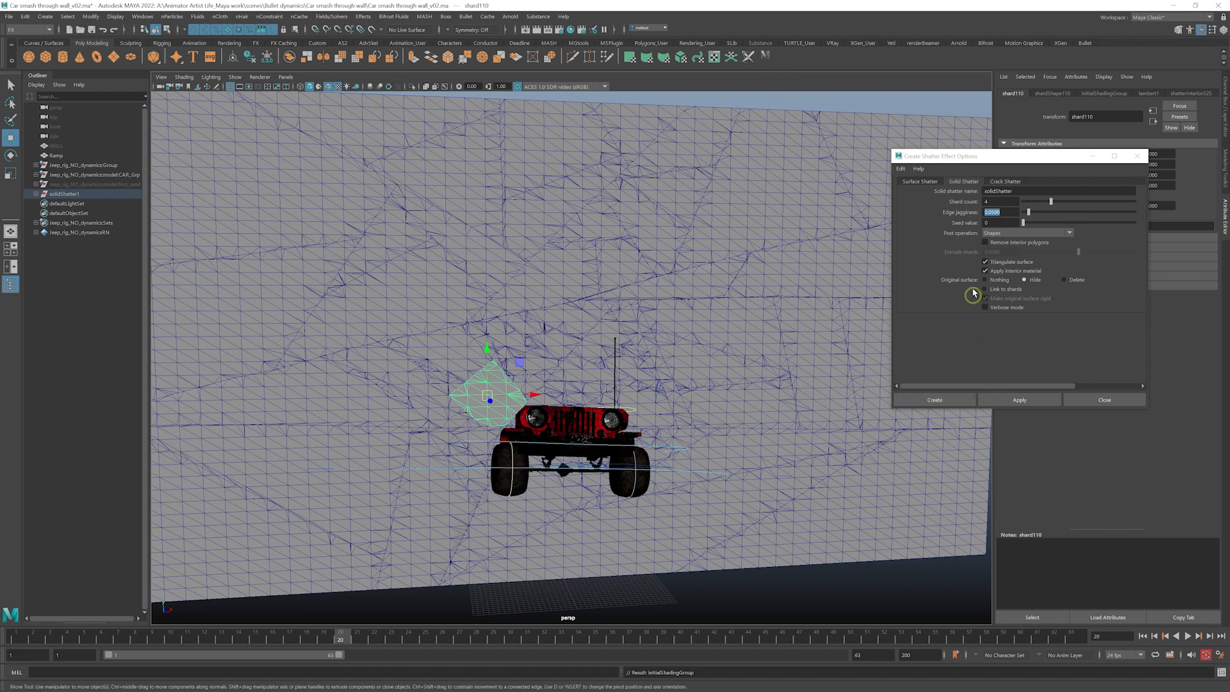
- Try solid-shattering the selected shard with a shard count of 4 and seed value 0, examine the breakup, and undo it
{"action": "left_click", "coordinate": [1013, 398]}
{"action": "scroll", "coordinate": [448, 397], "scroll_direction": "up", "scroll_amount": 5}
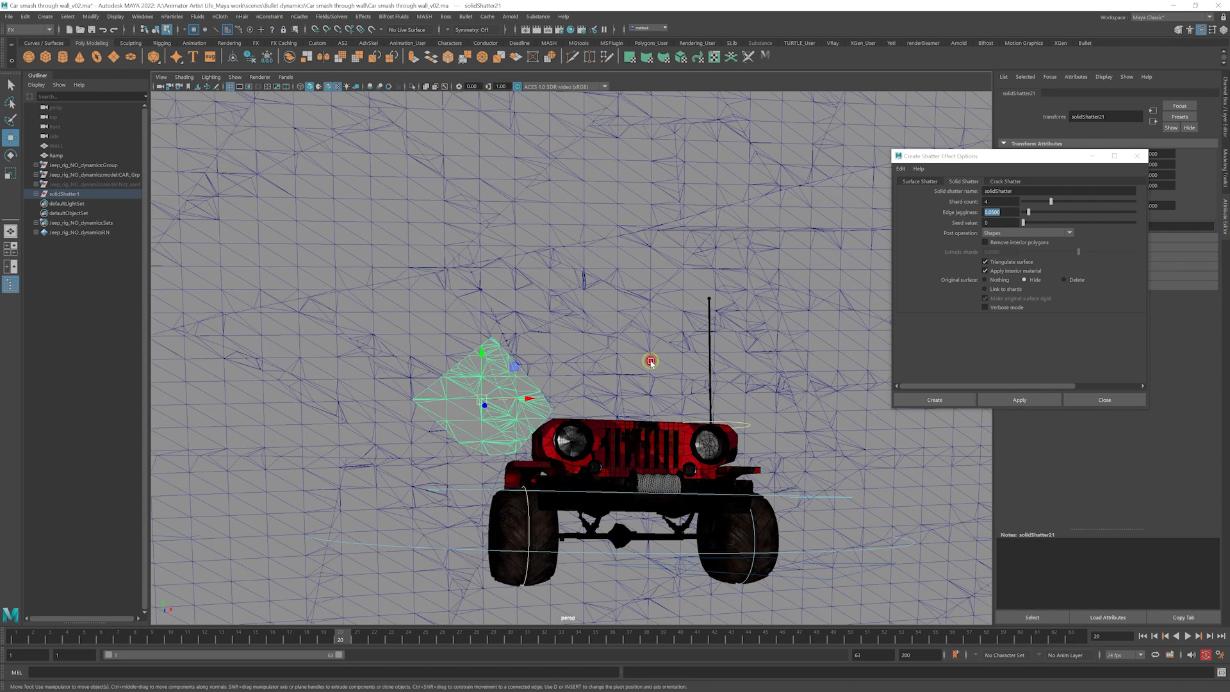
{"action": "right_click_drag", "start_coordinate": [948, 528], "coordinate": [916, 485], "text": "alt"}
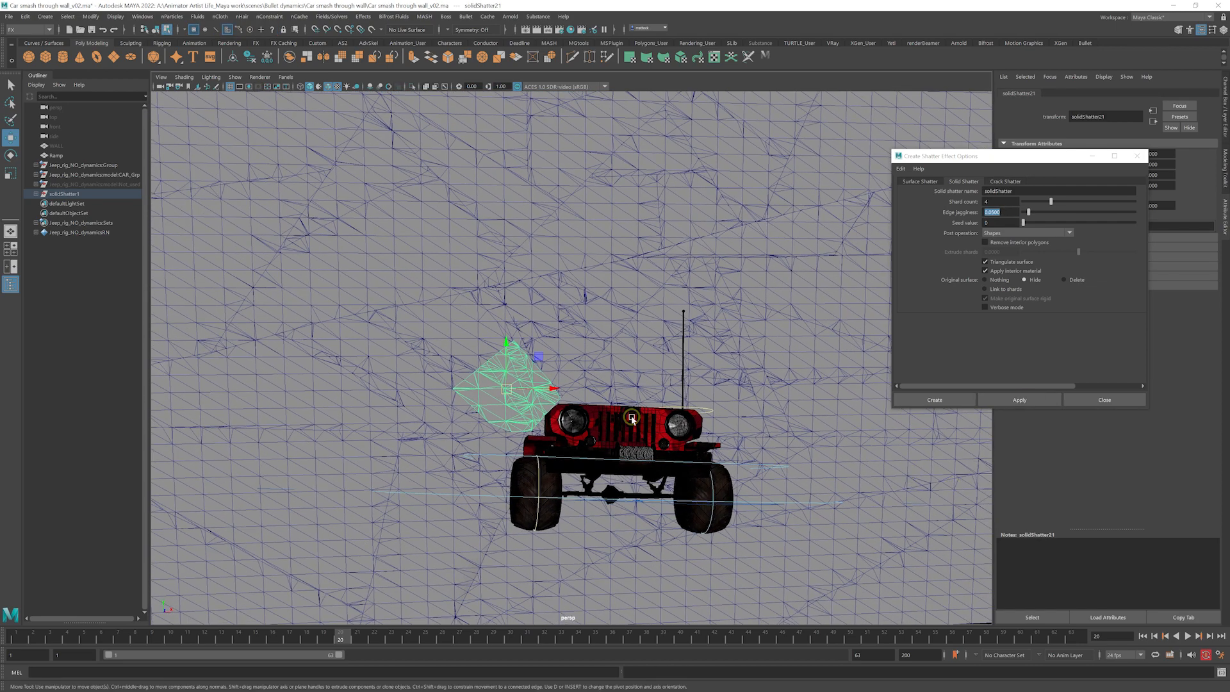
{"action": "scroll", "coordinate": [535, 396], "scroll_direction": "up", "scroll_amount": 3}
{"action": "right_click_drag", "start_coordinate": [634, 379], "coordinate": [590, 373], "text": "alt"}
{"action": "left_click_drag", "start_coordinate": [590, 373], "coordinate": [684, 355], "text": "alt"}
{"action": "right_click_drag", "start_coordinate": [684, 355], "coordinate": [610, 345], "text": "alt"}
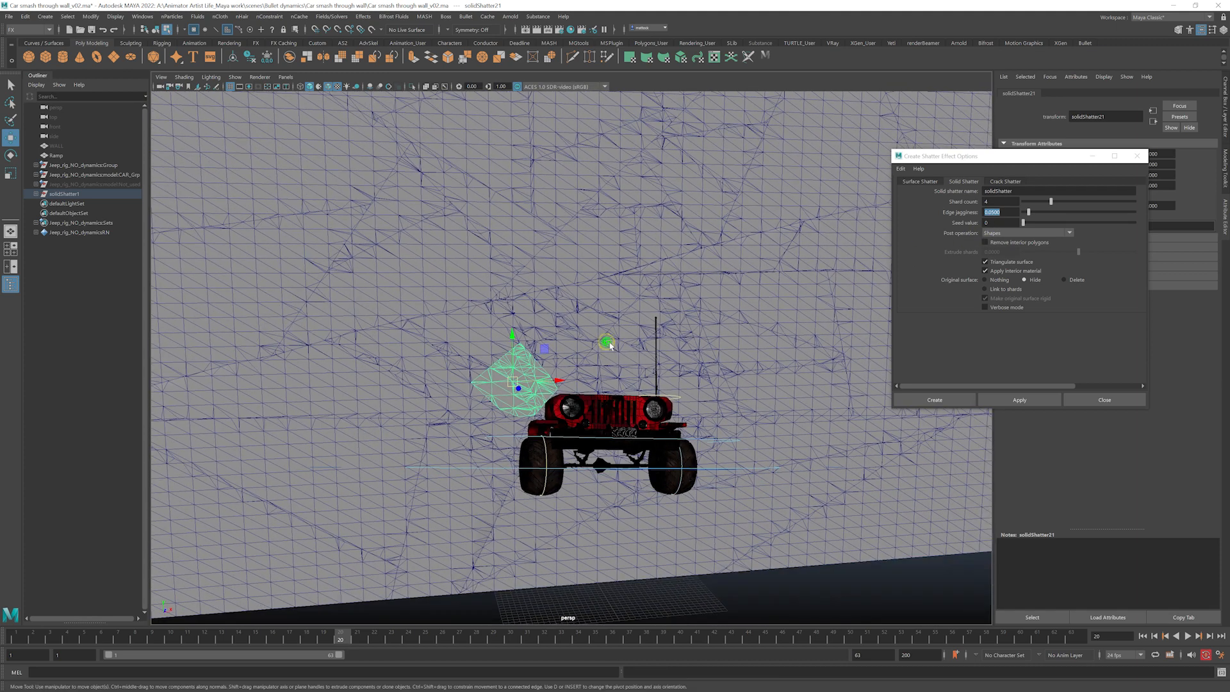
{"action": "key", "text": "ctrl+z"}
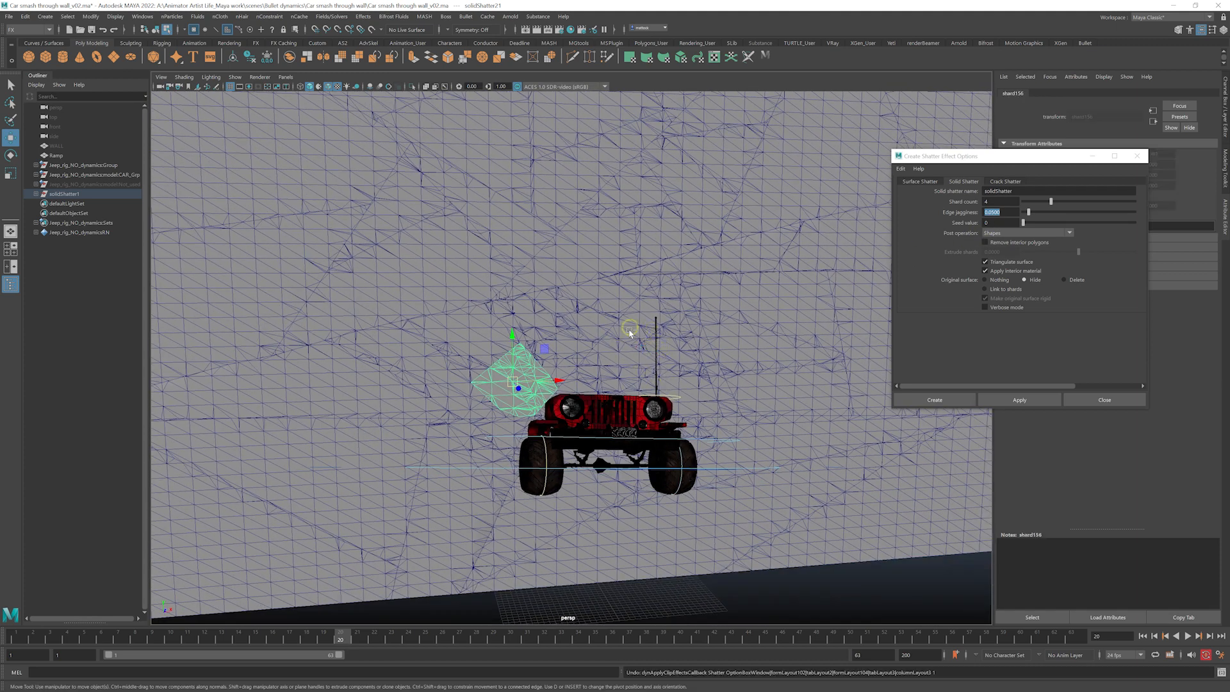
- Set the seed value to 3, solid-shatter the same shard into 4 pieces, inspect the cracks, and clear the selection
{"action": "left_click", "coordinate": [972, 223]}
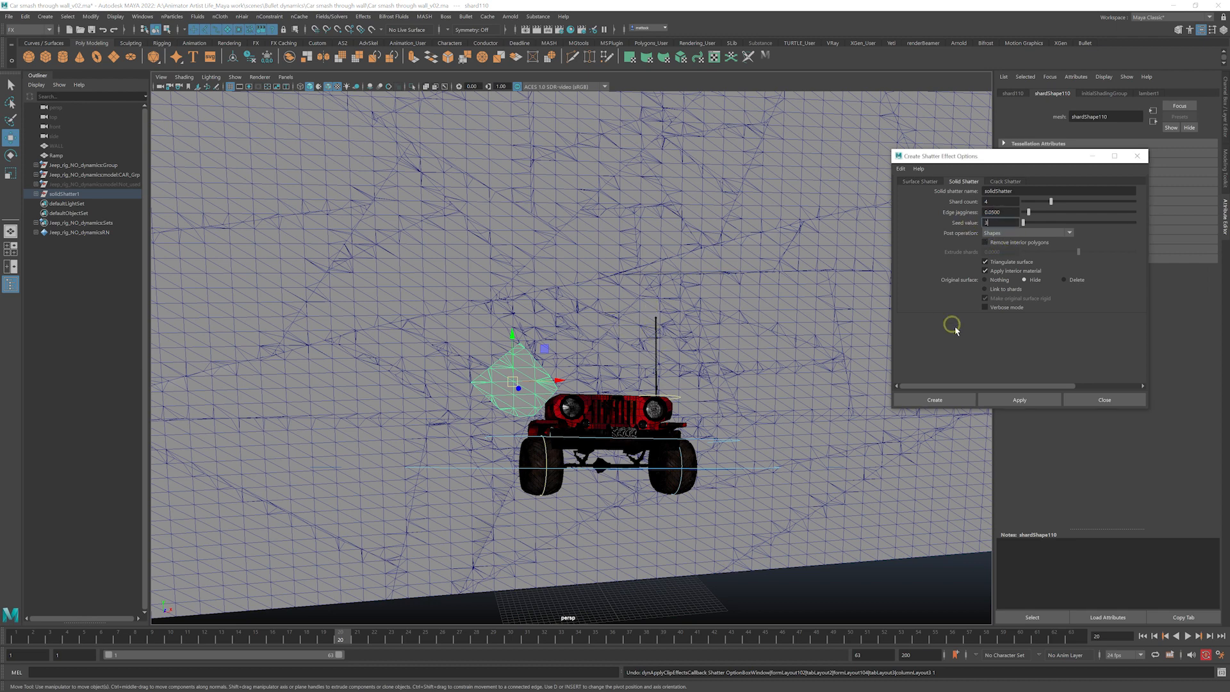
{"action": "left_click", "coordinate": [1020, 402]}
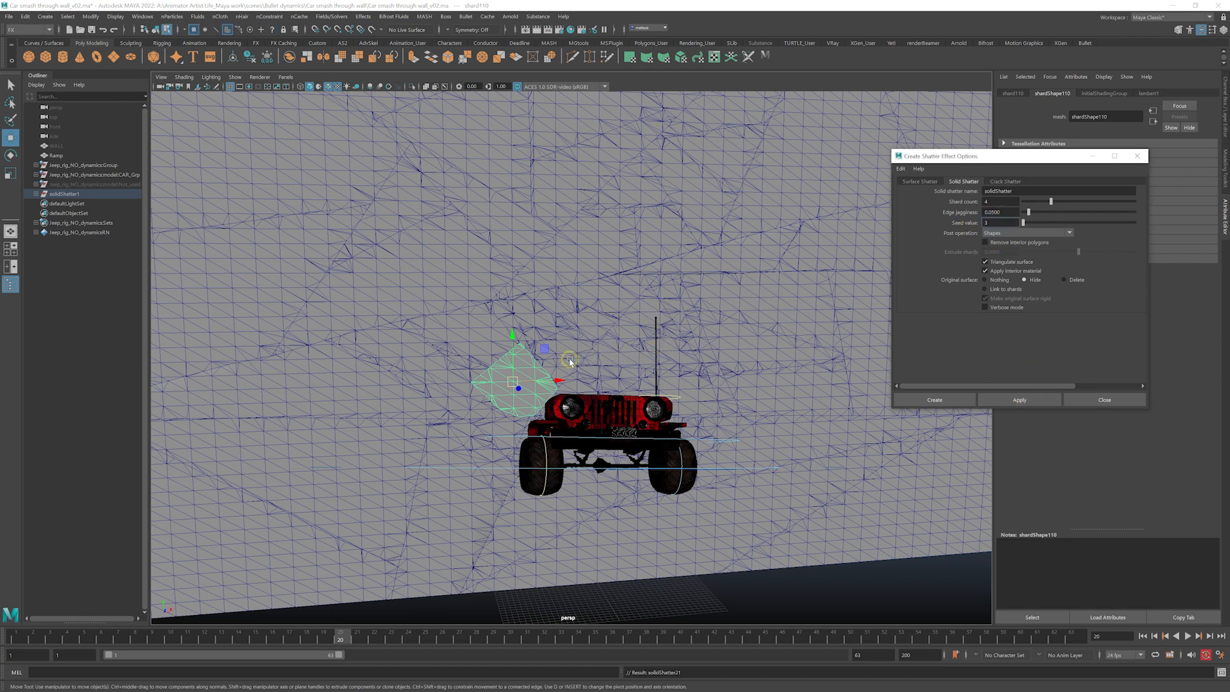
{"action": "right_click_drag", "start_coordinate": [569, 360], "coordinate": [600, 389], "text": "alt"}
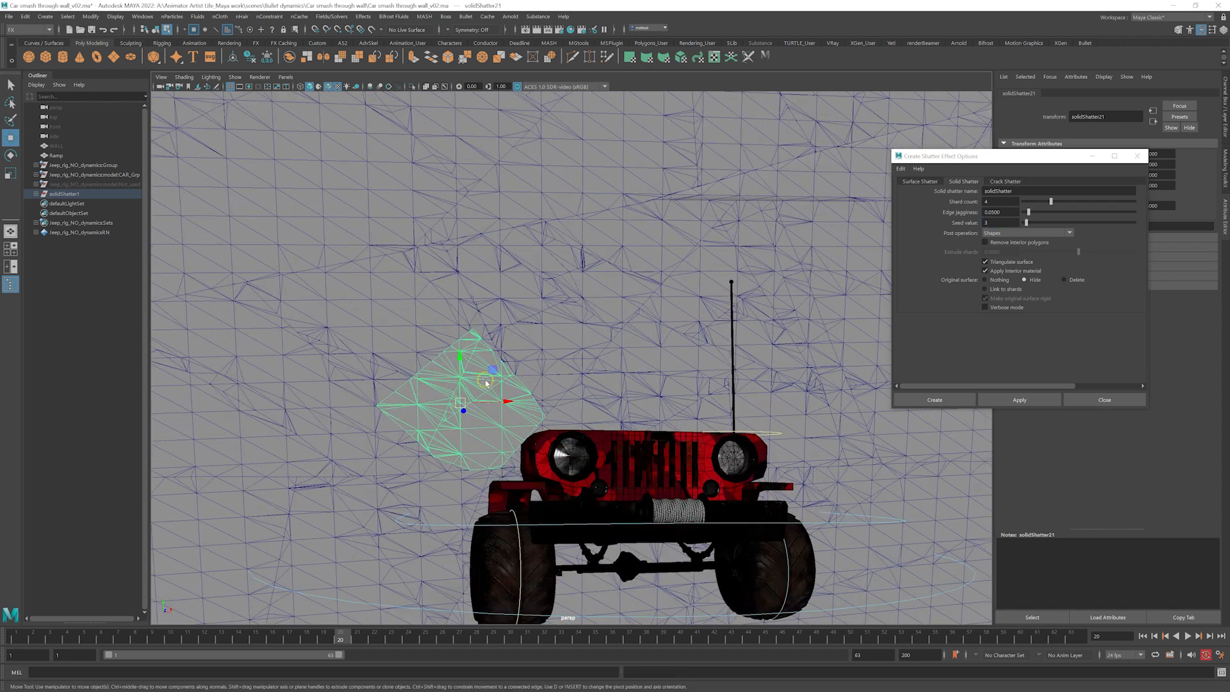
{"action": "right_click_drag", "start_coordinate": [639, 341], "coordinate": [627, 356], "text": "alt"}
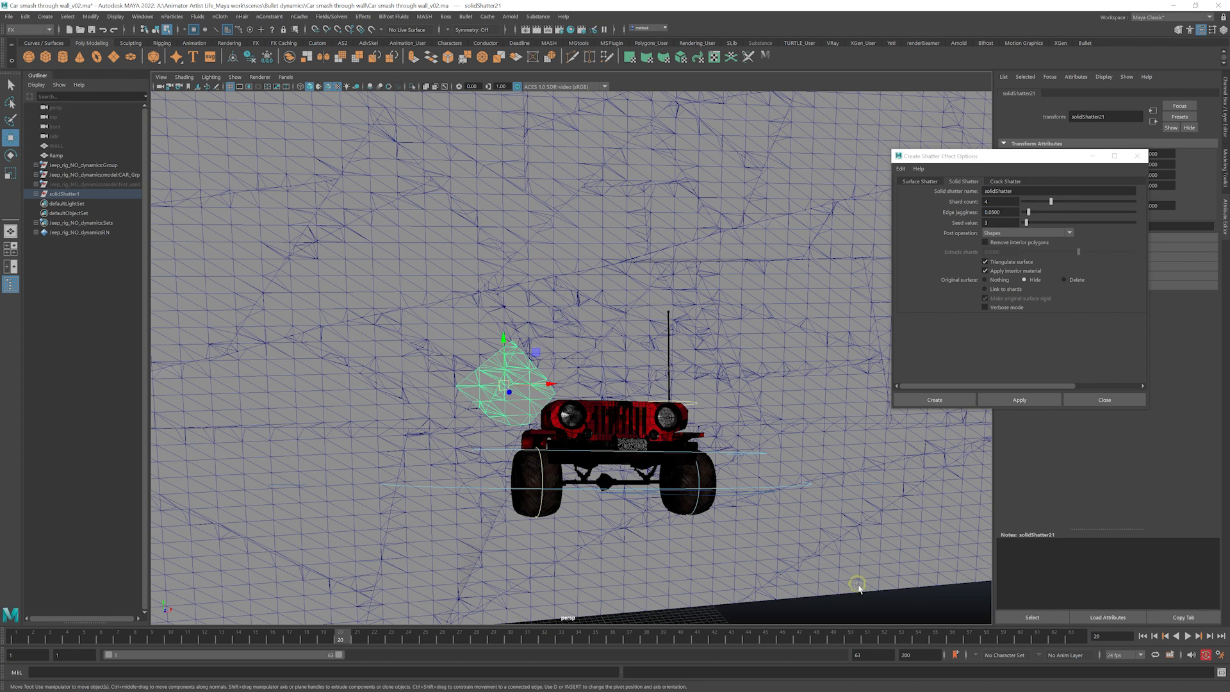
{"action": "left_click", "coordinate": [868, 603]}
{"action": "right_click_drag", "start_coordinate": [722, 368], "coordinate": [577, 363], "text": "alt"}
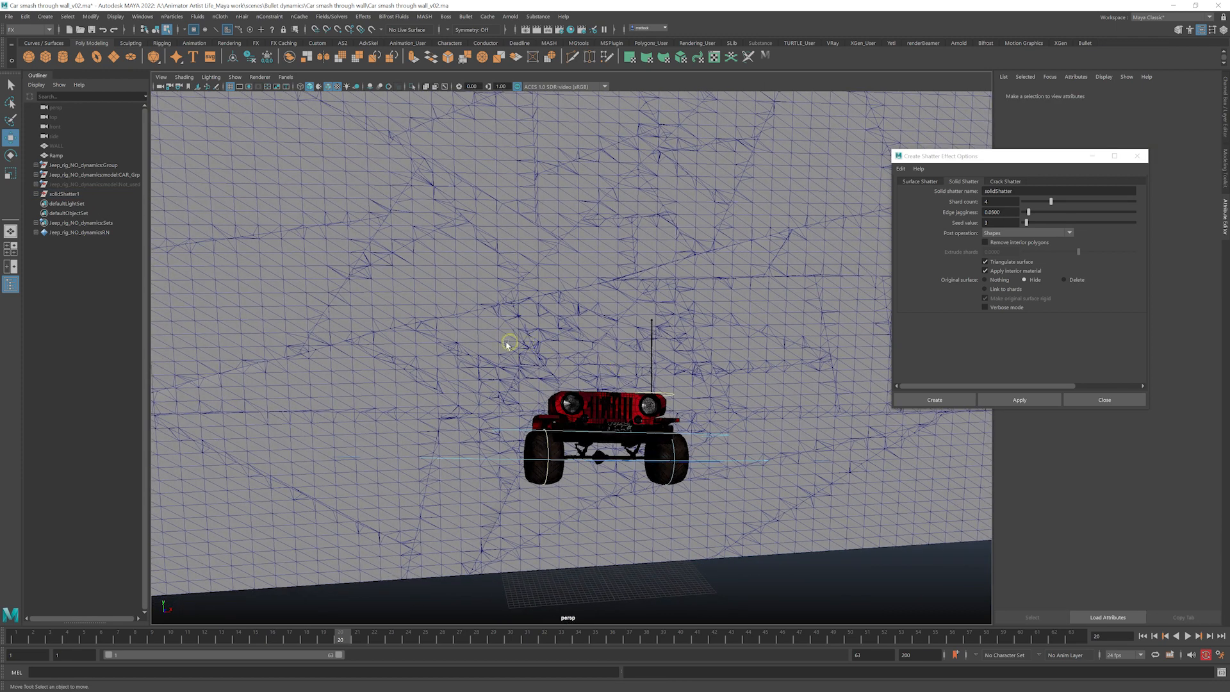
- Check the Jeep's breakthrough up to frame 24, settle on frame 23, and select the pointed shard beside the roll cage
{"action": "left_click_drag", "start_coordinate": [494, 345], "coordinate": [544, 415], "text": "alt"}
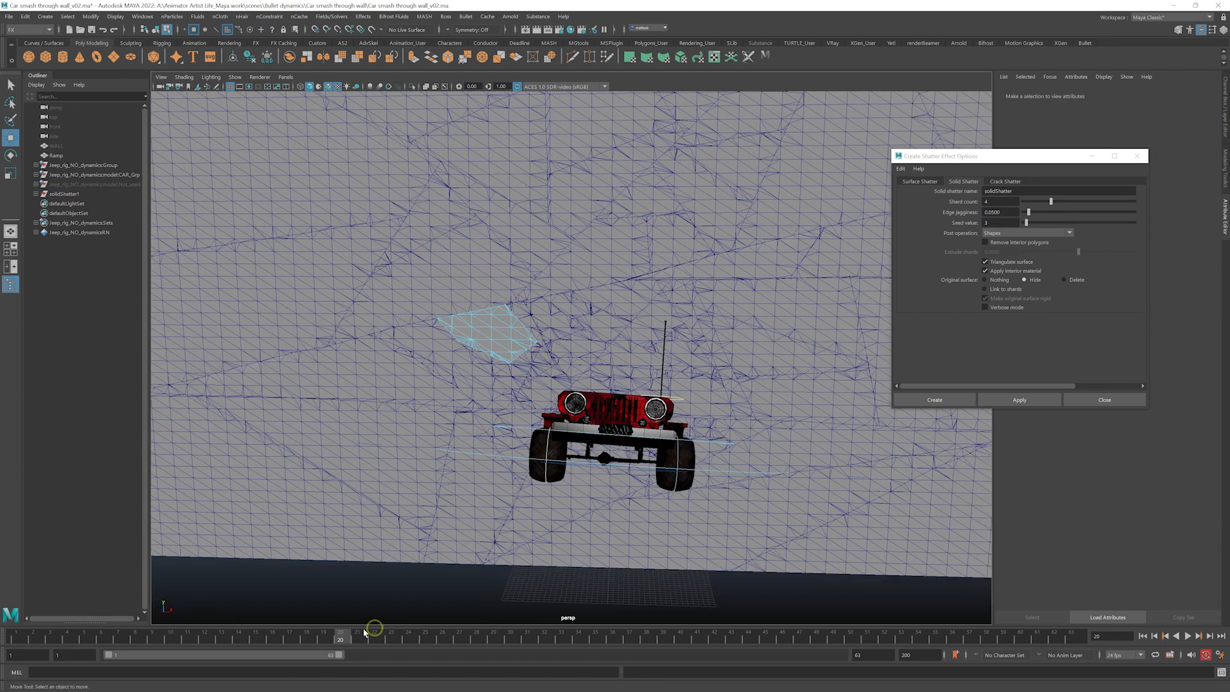
{"action": "left_click_drag", "start_coordinate": [364, 633], "coordinate": [410, 635]}
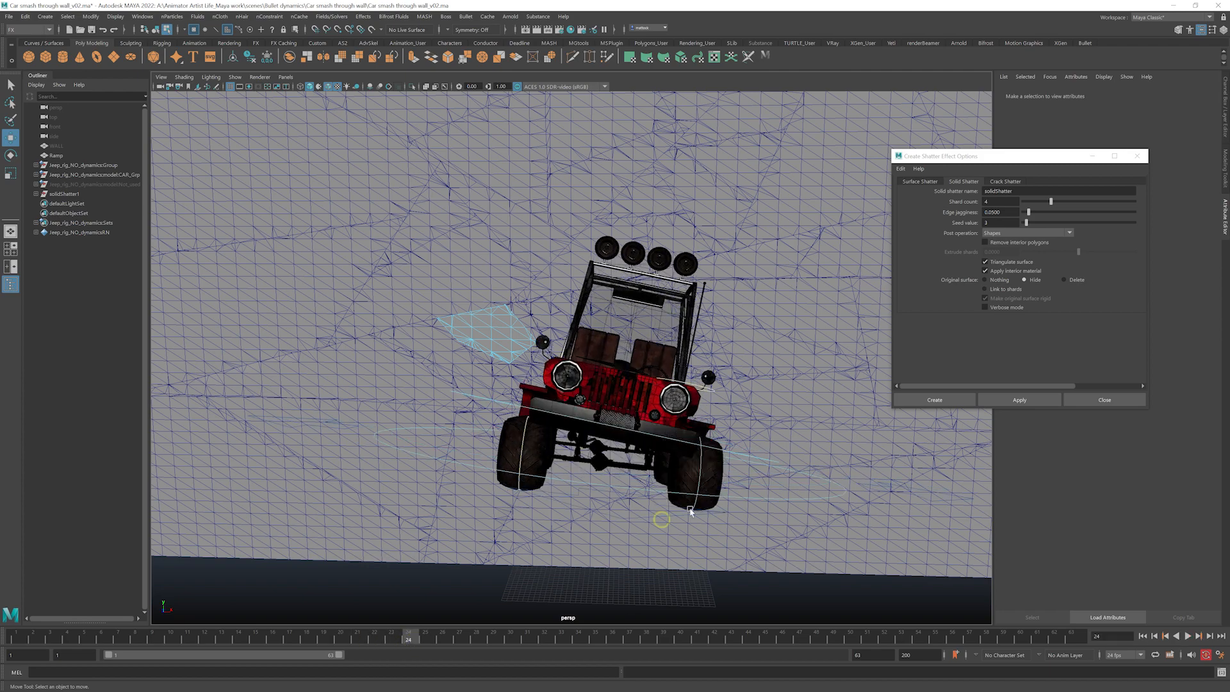
{"action": "scroll", "coordinate": [690, 510], "scroll_direction": "down", "scroll_amount": 5}
{"action": "left_click_drag", "start_coordinate": [609, 419], "coordinate": [599, 451], "text": "alt"}
{"action": "mouse_move", "coordinate": [410, 632]}
{"action": "left_mouse_down"}
{"action": "mouse_move", "coordinate": [316, 635]}
{"action": "mouse_move", "coordinate": [392, 637]}
{"action": "left_mouse_up"}
{"action": "scroll", "coordinate": [549, 371], "scroll_direction": "up", "scroll_amount": 4}
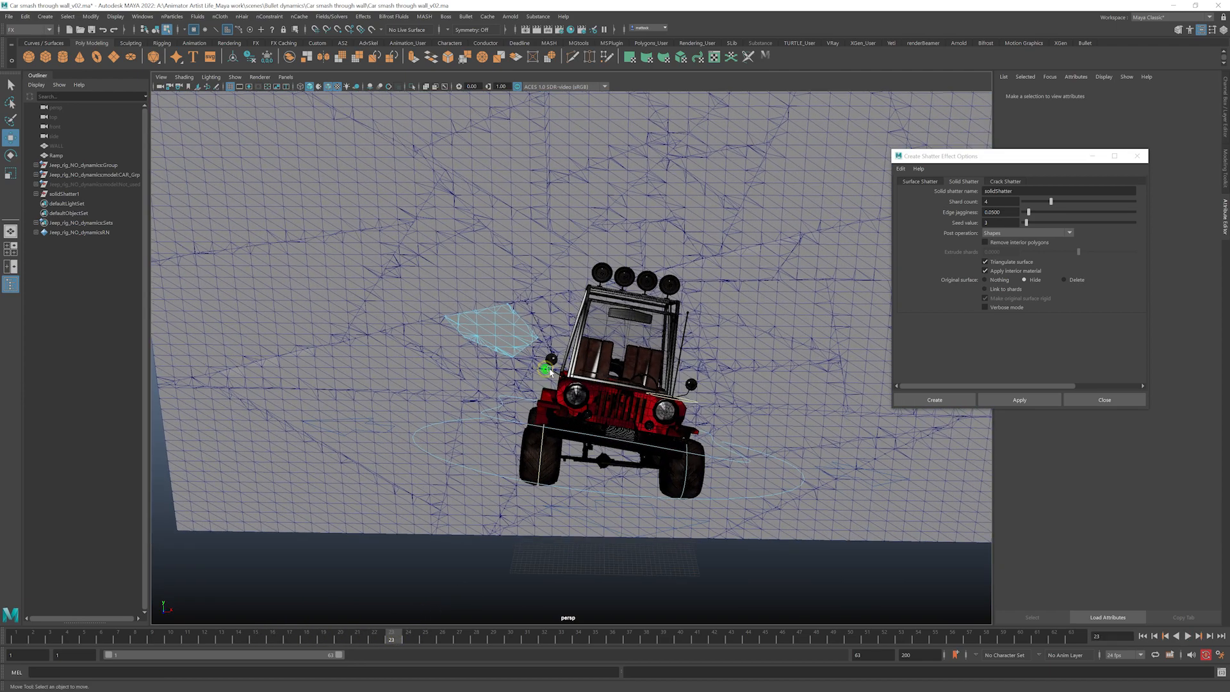
{"action": "left_click_drag", "start_coordinate": [549, 375], "coordinate": [642, 410], "text": "alt"}
{"action": "right_click", "coordinate": [620, 341]}
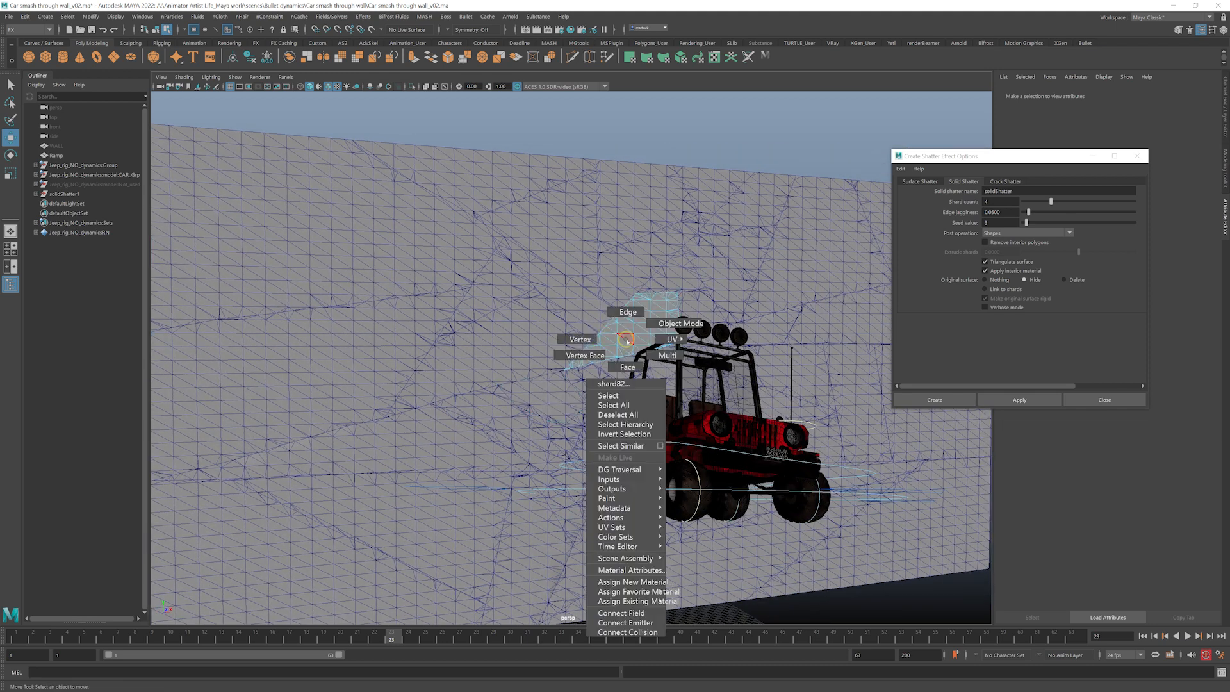
{"action": "left_click", "coordinate": [641, 337]}
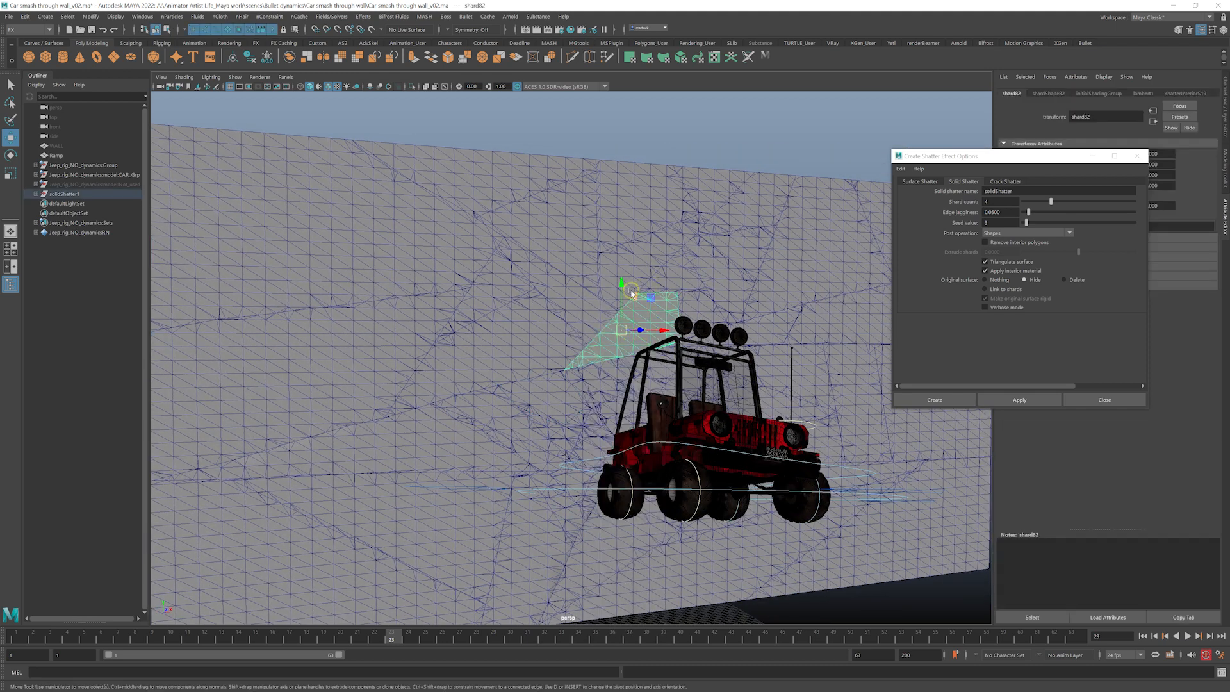
- Solid-shatter the pointed shard by the roll cage with a shard count of 4 and seed value 3
{"action": "key", "text": "q"}
{"action": "key", "text": "w"}
{"action": "left_click", "coordinate": [765, 56]}
{"action": "left_click", "coordinate": [1026, 400]}
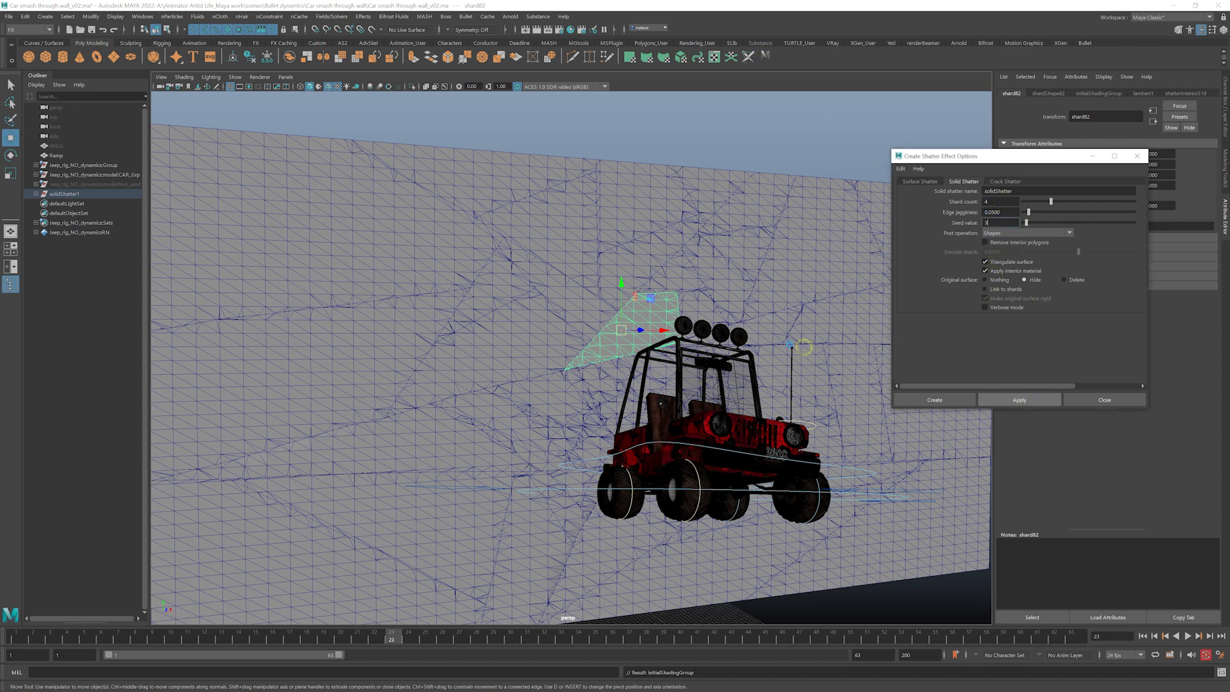
{"action": "left_click_drag", "start_coordinate": [633, 376], "coordinate": [553, 463], "text": "alt"}
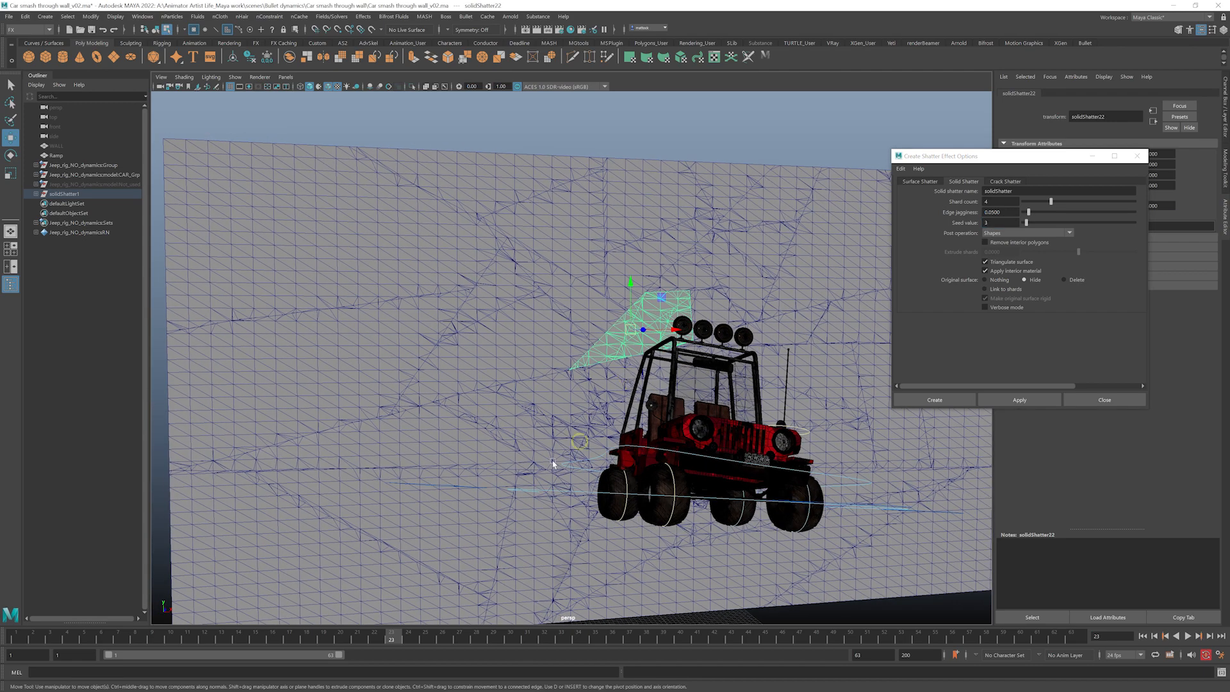
- Go to frame 24 and examine the newly broken shard and surrounding wall pieces relative to the Jeep from several angles
{"action": "left_click_drag", "start_coordinate": [382, 637], "coordinate": [409, 634]}
{"action": "right_click_drag", "start_coordinate": [545, 493], "coordinate": [494, 510], "text": "alt"}
{"action": "mouse_move", "coordinate": [495, 510]}
{"action": "left_mouse_down", "text": "alt"}
{"action": "mouse_move", "coordinate": [450, 506]}
{"action": "mouse_move", "coordinate": [505, 507]}
{"action": "left_mouse_up", "text": "alt"}
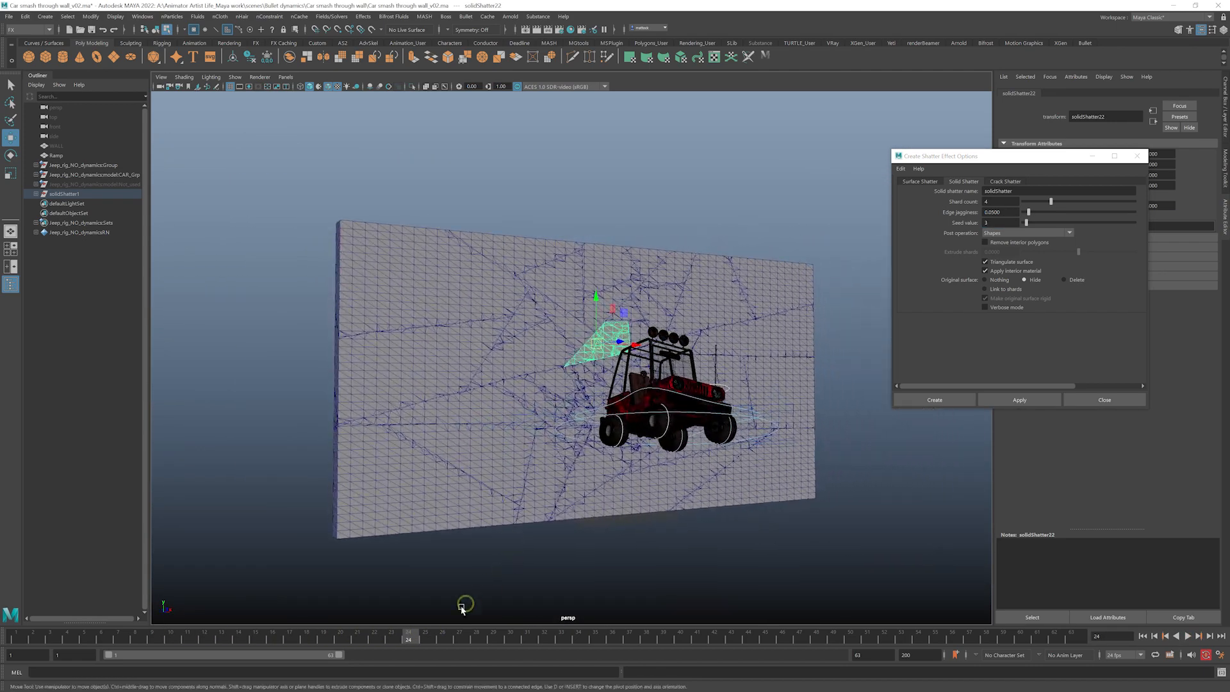
{"action": "mouse_move", "coordinate": [406, 633]}
{"action": "left_mouse_down"}
{"action": "mouse_move", "coordinate": [282, 636]}
{"action": "mouse_move", "coordinate": [408, 636]}
{"action": "left_mouse_up"}
{"action": "left_click_drag", "start_coordinate": [583, 523], "coordinate": [612, 458], "text": "alt"}
{"action": "scroll", "coordinate": [600, 379], "scroll_direction": "up", "scroll_amount": 4}
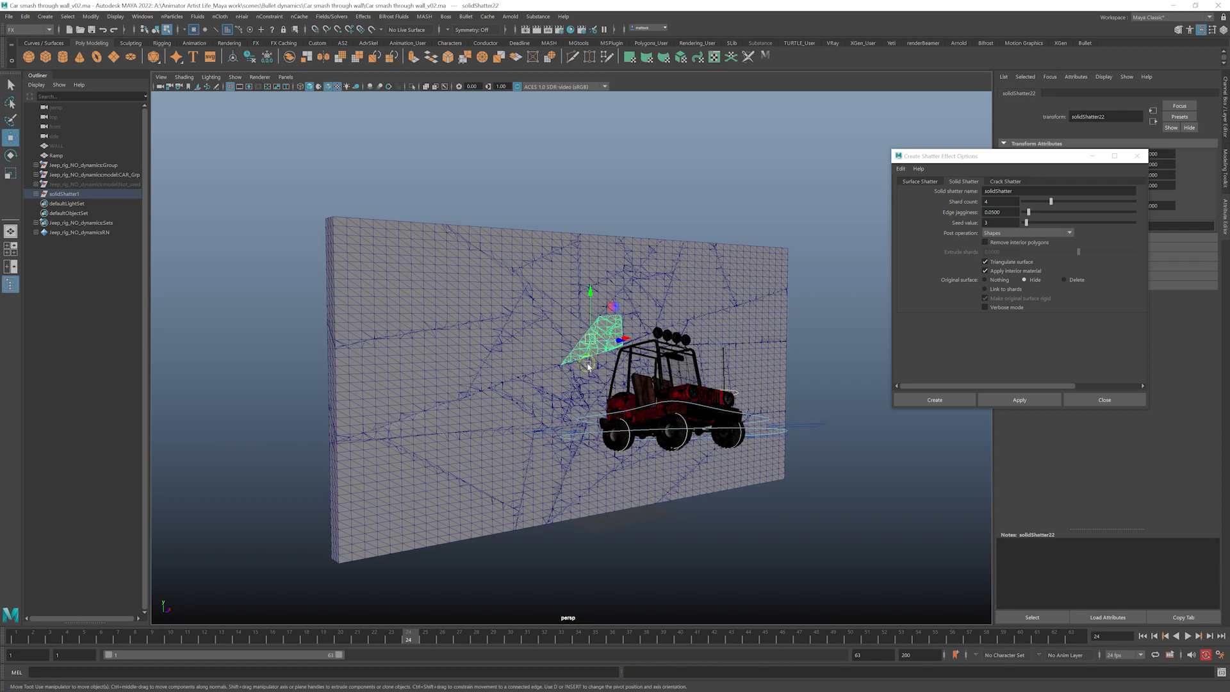
{"action": "left_click_drag", "start_coordinate": [600, 379], "coordinate": [716, 340], "text": "alt"}
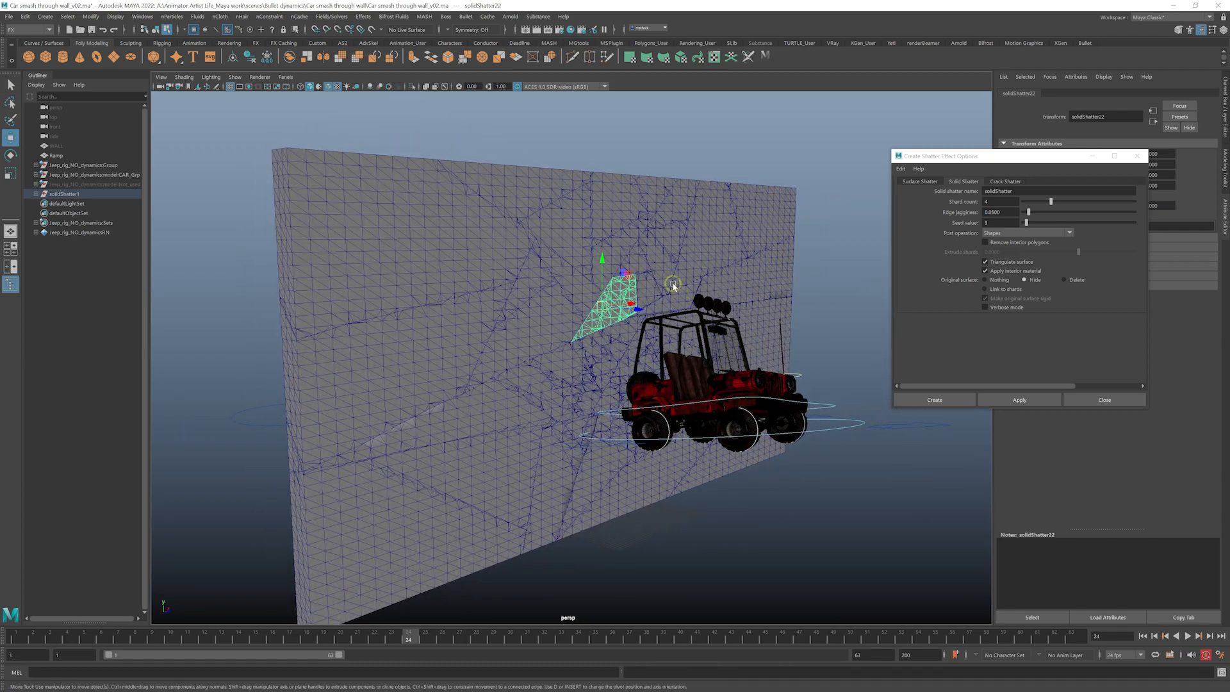
{"action": "left_click_drag", "start_coordinate": [574, 379], "coordinate": [625, 350], "text": "alt"}
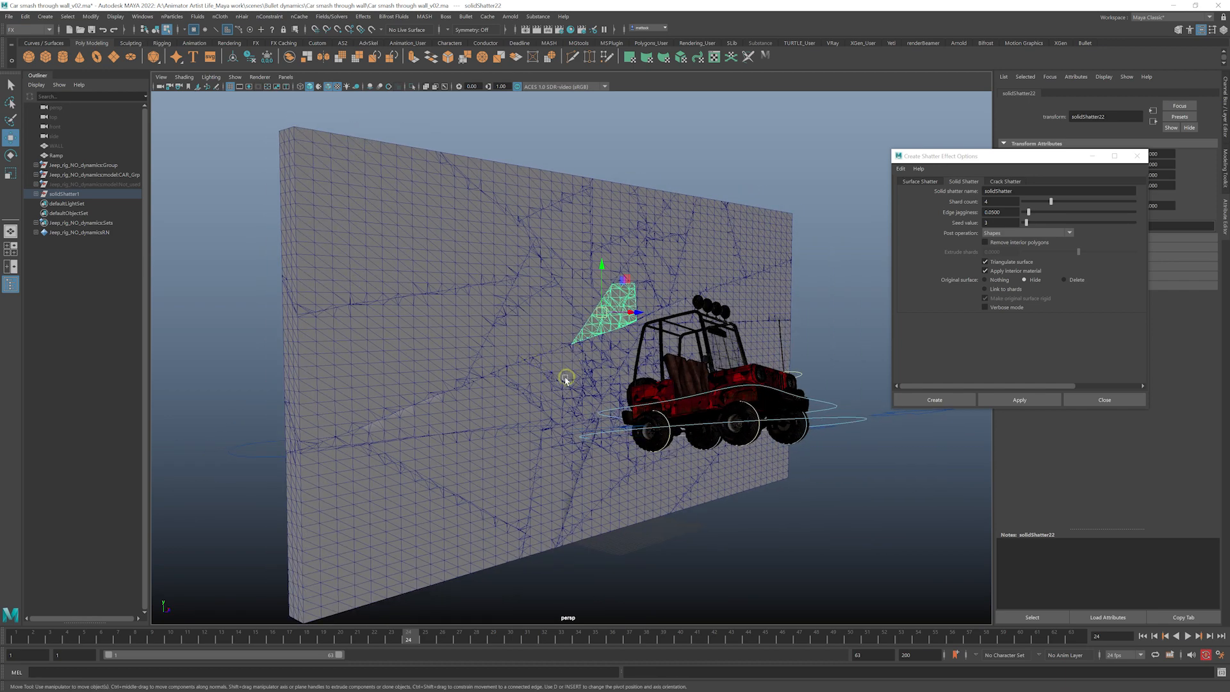
{"action": "left_click_drag", "start_coordinate": [566, 379], "coordinate": [542, 387], "text": "alt"}
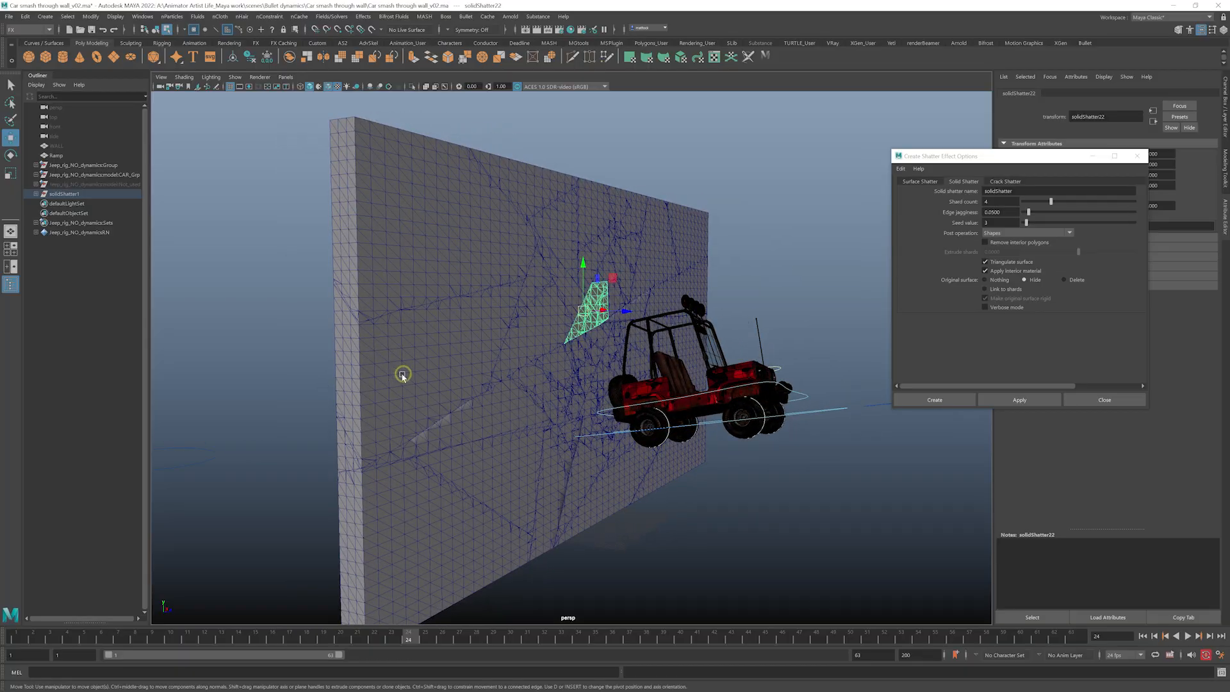
{"action": "left_click_drag", "start_coordinate": [680, 372], "coordinate": [530, 387], "text": "alt"}
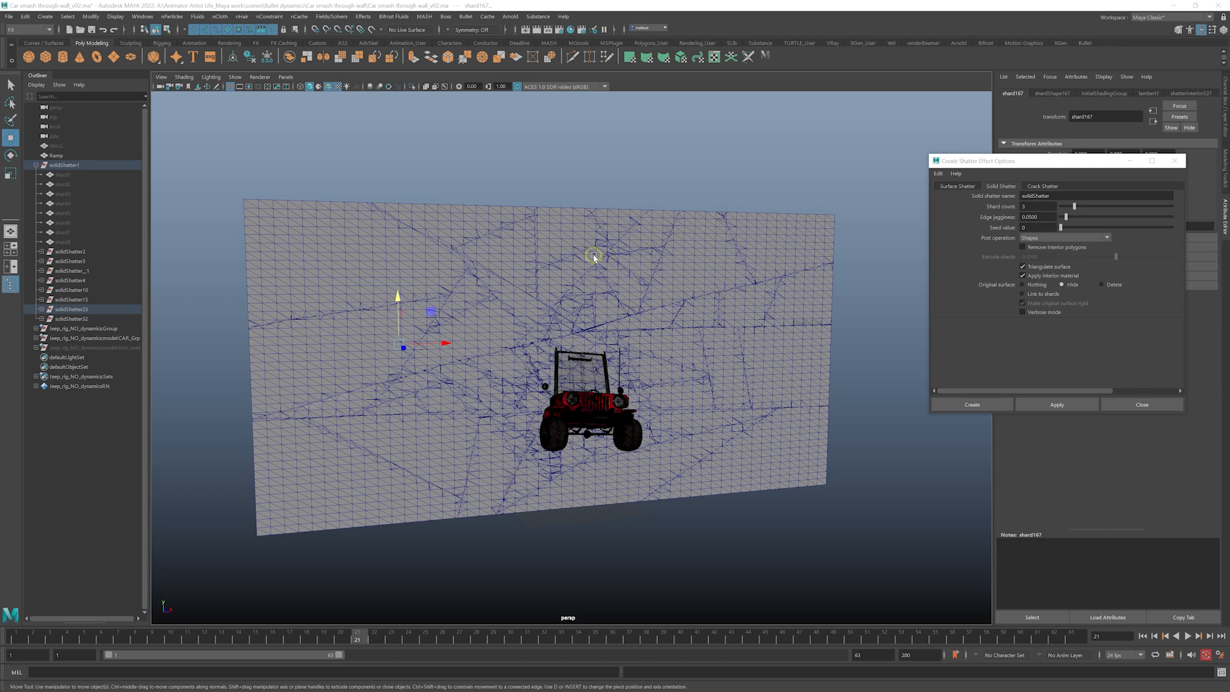
- Lift the long wedge shard and its neighbouring piece above the wall to inspect their shapes, and undo the move
{"action": "left_click_drag", "start_coordinate": [569, 308], "coordinate": [665, 270], "text": "alt"}
{"action": "left_click_drag", "start_coordinate": [575, 301], "coordinate": [554, 248], "text": "alt"}
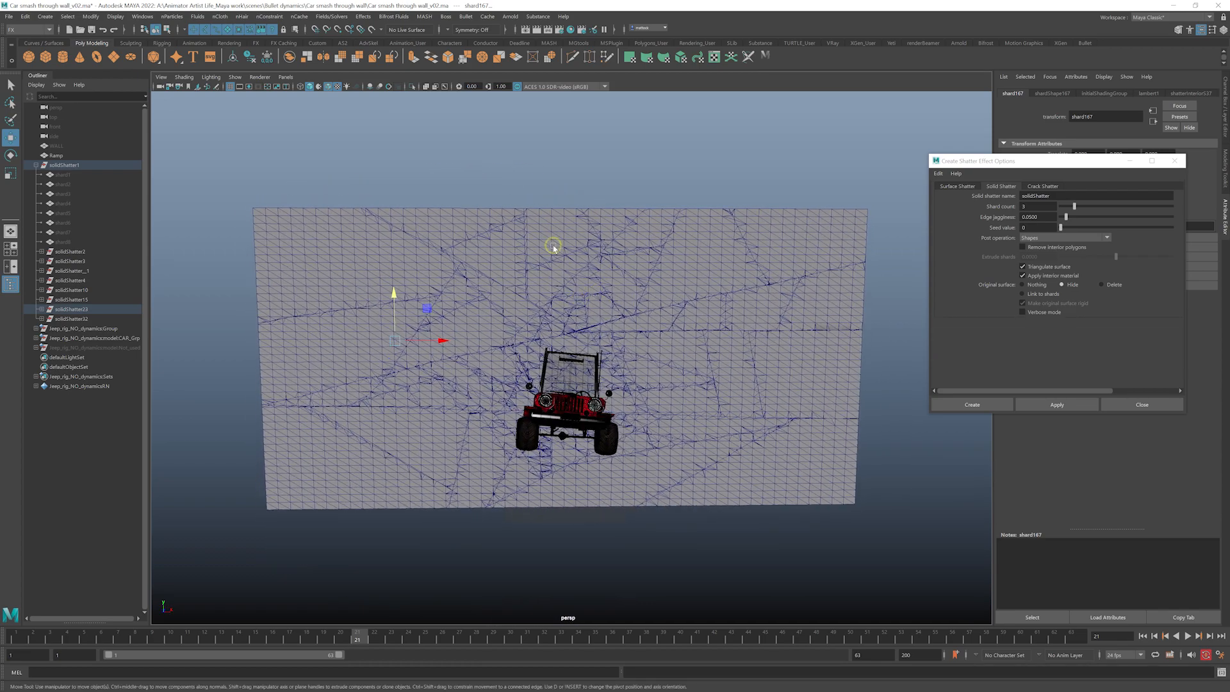
{"action": "left_click_drag", "start_coordinate": [559, 306], "coordinate": [604, 172], "text": "alt"}
{"action": "left_click_drag", "start_coordinate": [580, 392], "coordinate": [564, 196], "text": "alt"}
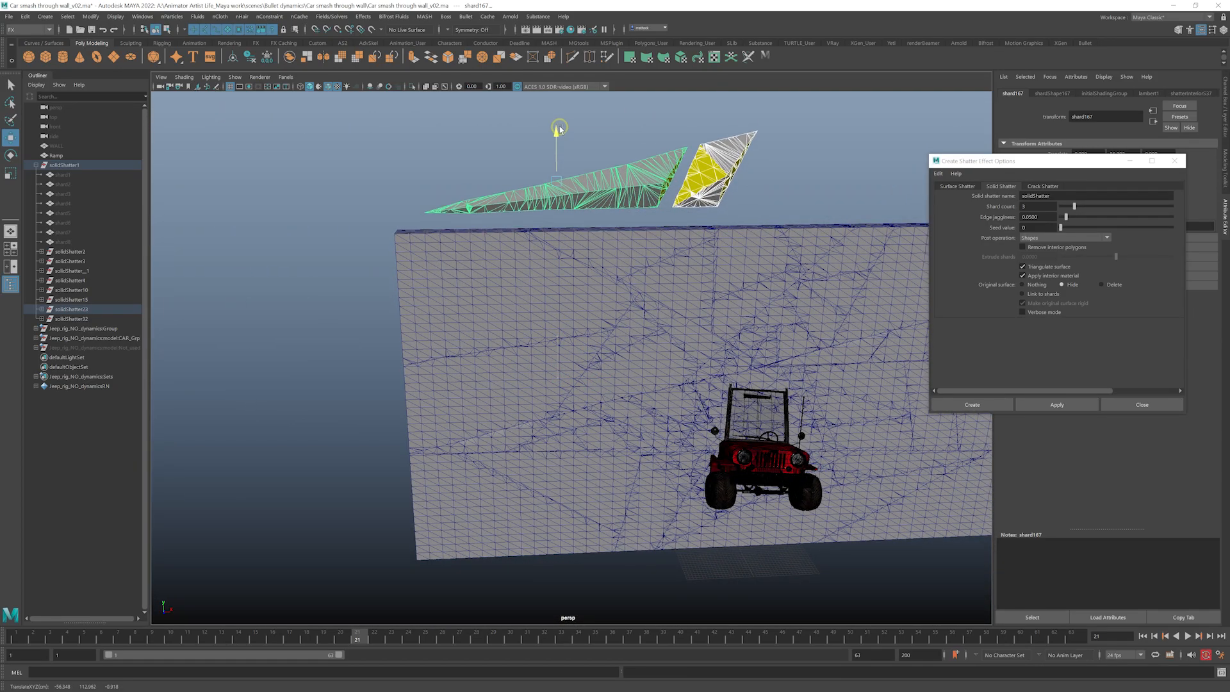
{"action": "left_click_drag", "start_coordinate": [769, 291], "coordinate": [833, 306], "text": "alt"}
{"action": "key", "text": "ctrl+z"}
{"action": "scroll", "coordinate": [654, 330], "scroll_direction": "up", "scroll_amount": 3}
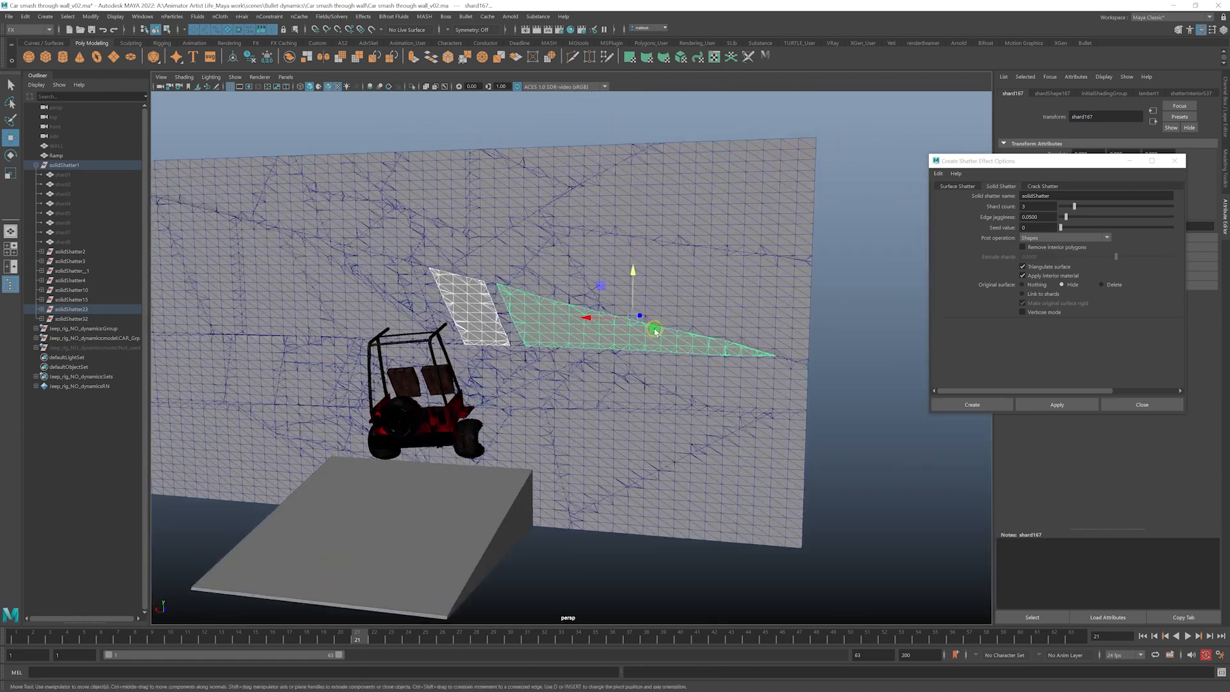
- Pull the large triangular shard above the Jeep out of the wall to inspect it, and undo the moves
{"action": "mouse_move", "coordinate": [576, 334]}
{"action": "left_mouse_down", "text": "alt"}
{"action": "mouse_move", "coordinate": [483, 344]}
{"action": "mouse_move", "coordinate": [667, 302]}
{"action": "mouse_move", "coordinate": [659, 275]}
{"action": "mouse_move", "coordinate": [557, 286]}
{"action": "mouse_move", "coordinate": [754, 328]}
{"action": "mouse_move", "coordinate": [580, 346]}
{"action": "left_mouse_up", "text": "alt"}
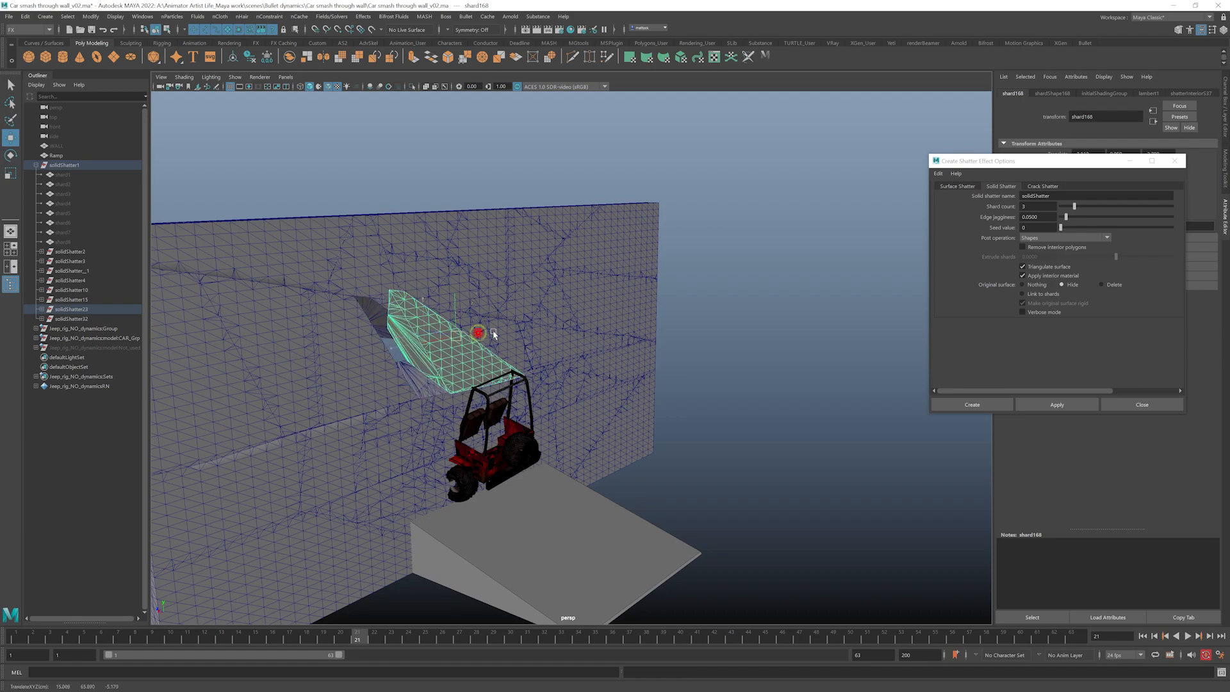
{"action": "middle_click_drag", "start_coordinate": [448, 350], "coordinate": [536, 359]}
{"action": "key", "text": "ctrl+z"}
{"action": "key", "text": "ctrl+z"}
{"action": "key", "text": "ctrl+z"}
{"action": "key", "text": "ctrl+z"}
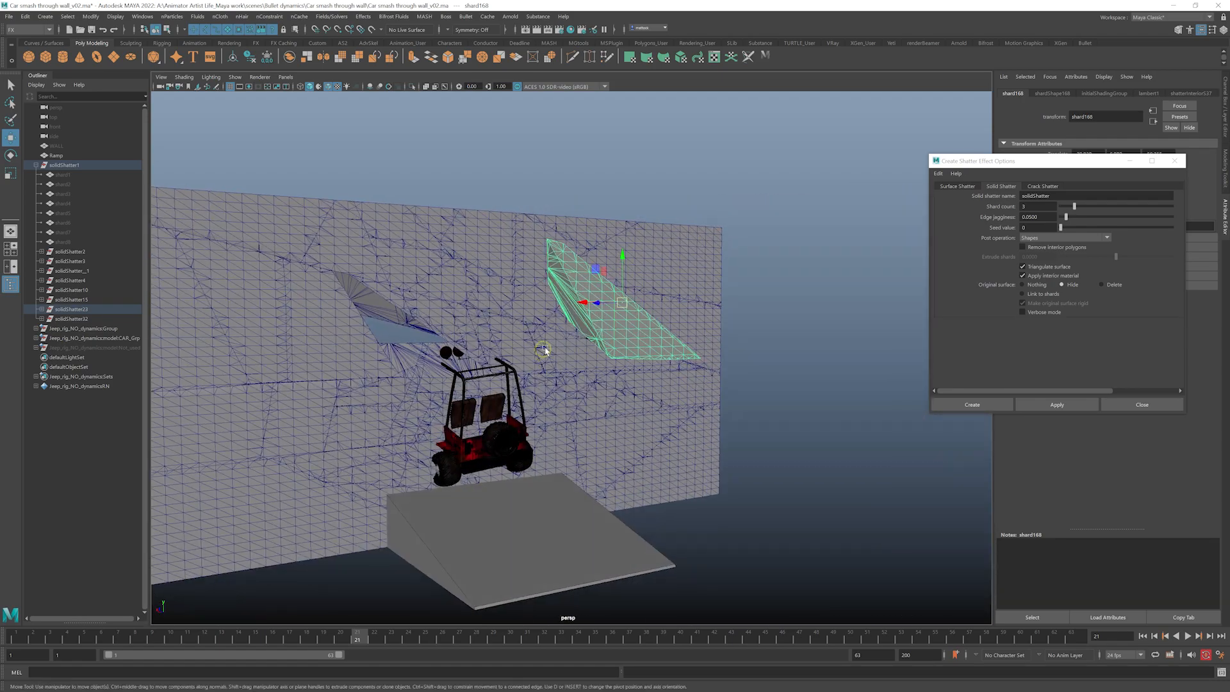
{"action": "left_click_drag", "start_coordinate": [486, 311], "coordinate": [512, 339], "text": "alt"}
{"action": "scroll", "coordinate": [499, 327], "scroll_direction": "up", "scroll_amount": 3}
{"action": "middle_click_drag", "start_coordinate": [455, 317], "coordinate": [582, 308], "text": "alt"}
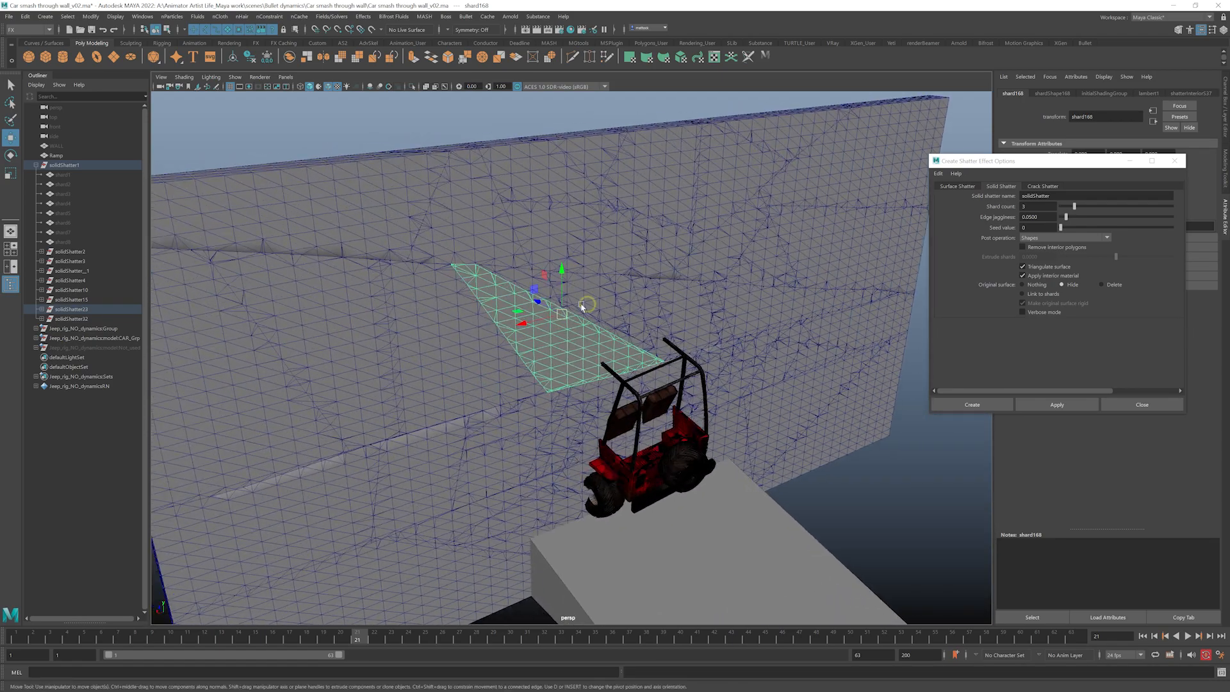
- Pick the large four-sided shard to the side of the Jeep's path, move it out to inspect it, and undo the move
{"action": "left_click", "coordinate": [473, 342]}
{"action": "scroll", "coordinate": [473, 346], "scroll_direction": "down", "scroll_amount": 3}
{"action": "left_click_drag", "start_coordinate": [473, 349], "coordinate": [556, 348], "text": "alt"}
{"action": "left_click_drag", "start_coordinate": [671, 302], "coordinate": [735, 131]}
{"action": "key", "text": "ctrl+z"}
{"action": "scroll", "coordinate": [800, 277], "scroll_direction": "down", "scroll_amount": 3}
{"action": "left_click_drag", "start_coordinate": [733, 294], "coordinate": [486, 334], "text": "alt"}
{"action": "scroll", "coordinate": [551, 294], "scroll_direction": "up", "scroll_amount": 3}
{"action": "left_click_drag", "start_coordinate": [708, 340], "coordinate": [668, 342], "text": "alt"}
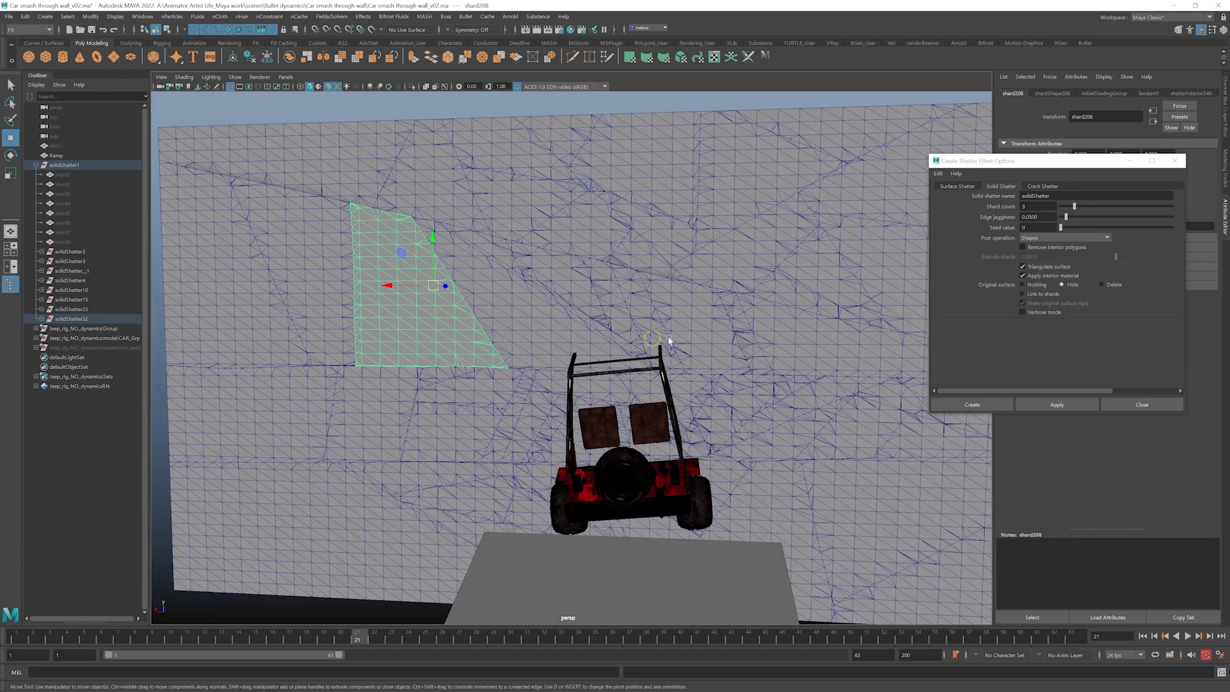
- Select the long wedge shard, its neighbouring four-sided shard, and the large triangular shard above the Jeep together
{"action": "scroll", "coordinate": [667, 342], "scroll_direction": "down", "scroll_amount": 3}
{"action": "left_click_drag", "start_coordinate": [593, 328], "coordinate": [563, 325], "text": "alt"}
{"action": "left_click_drag", "start_coordinate": [726, 313], "coordinate": [722, 344], "text": "alt"}
{"action": "left_click", "coordinate": [678, 353]}
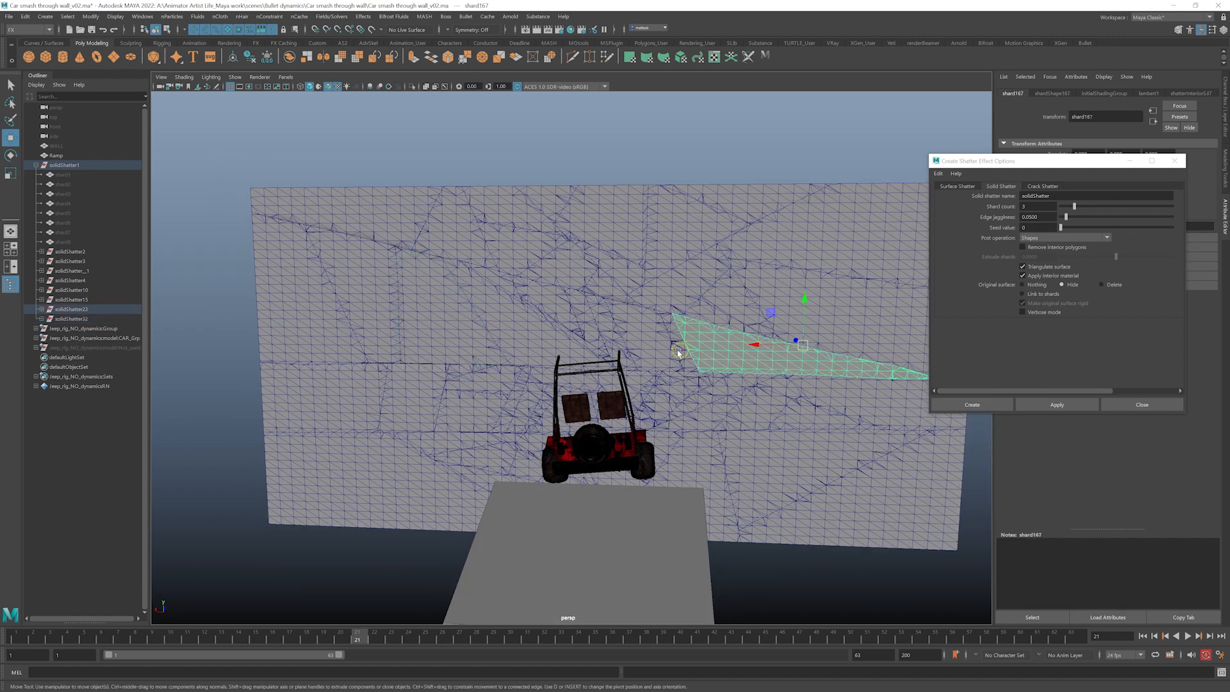
{"action": "left_click", "coordinate": [651, 340]}
{"action": "left_click_drag", "start_coordinate": [608, 330], "coordinate": [605, 305], "text": "alt"}
{"action": "left_click", "coordinate": [539, 338]}
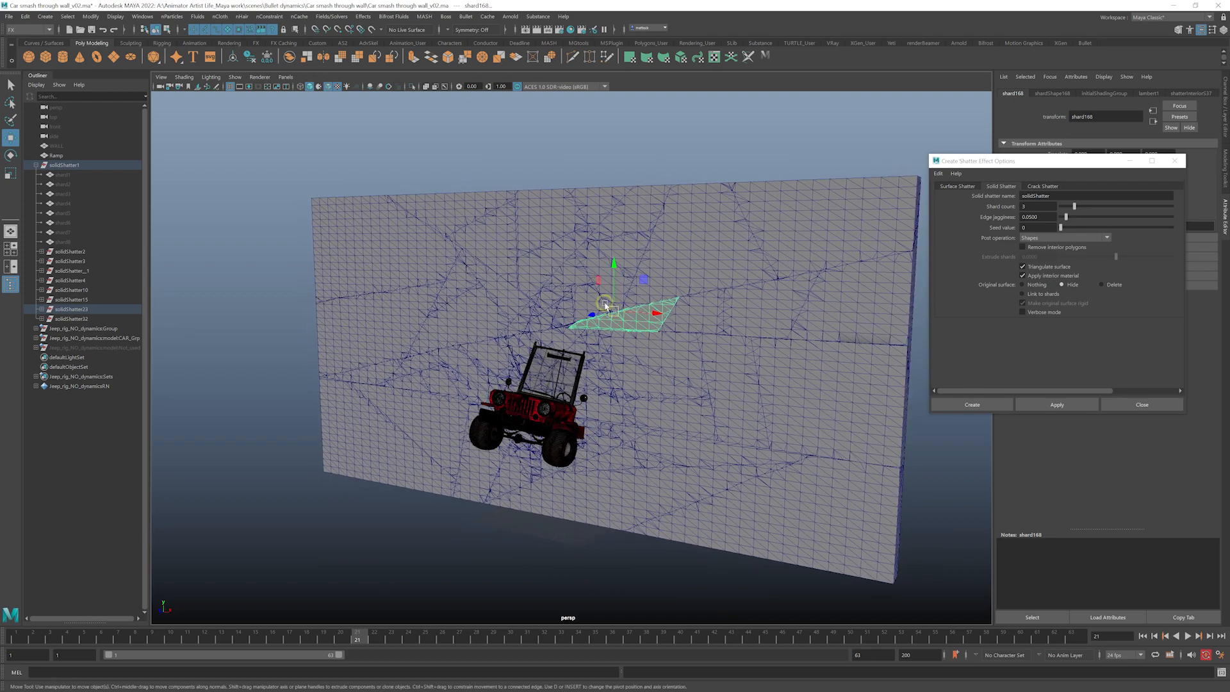
{"action": "left_click_drag", "start_coordinate": [634, 344], "coordinate": [593, 341], "text": "alt"}
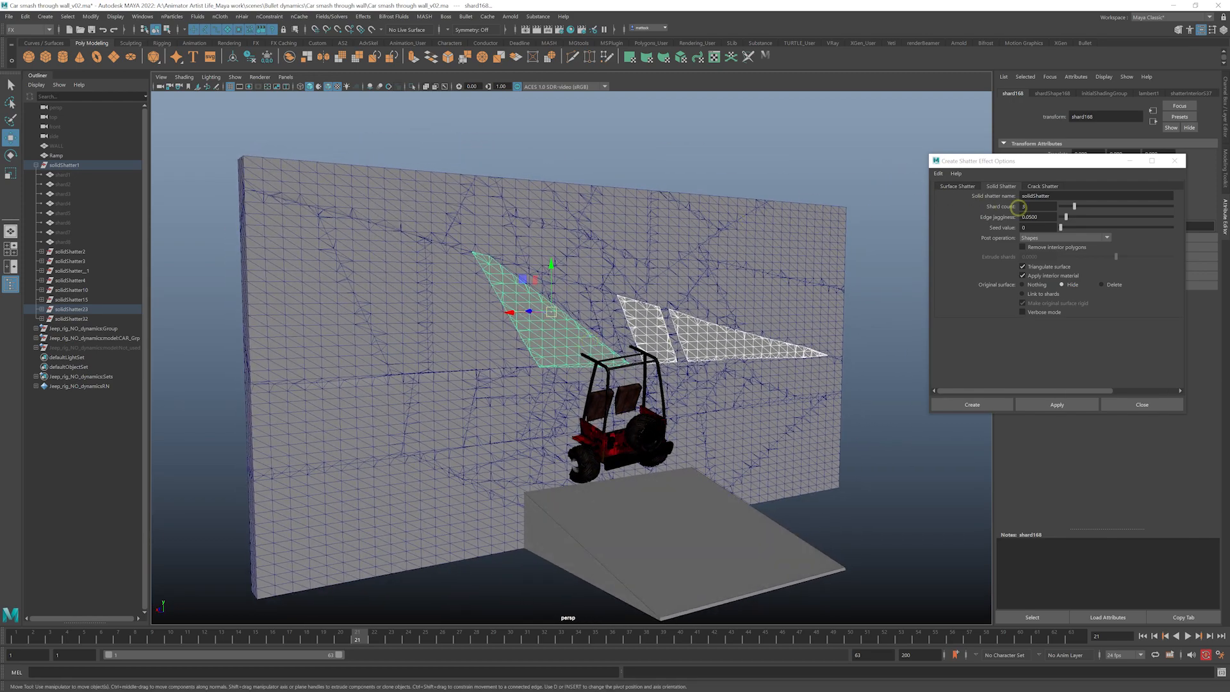
- Reset the three selected shards to the default shading group and solid-shatter them with a shard count of 4
{"action": "left_click_drag", "start_coordinate": [744, 257], "coordinate": [910, 256], "text": "alt"}
{"action": "left_click_drag", "start_coordinate": [1030, 206], "coordinate": [993, 208]}
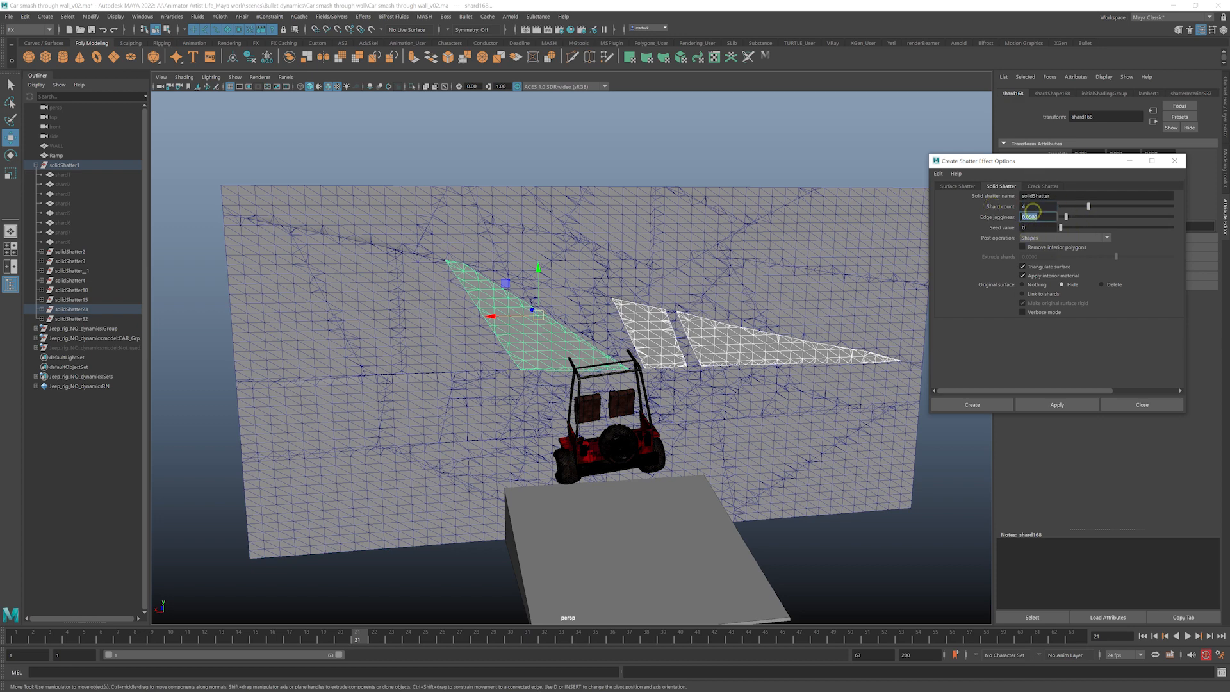
{"action": "left_click", "coordinate": [1043, 406]}
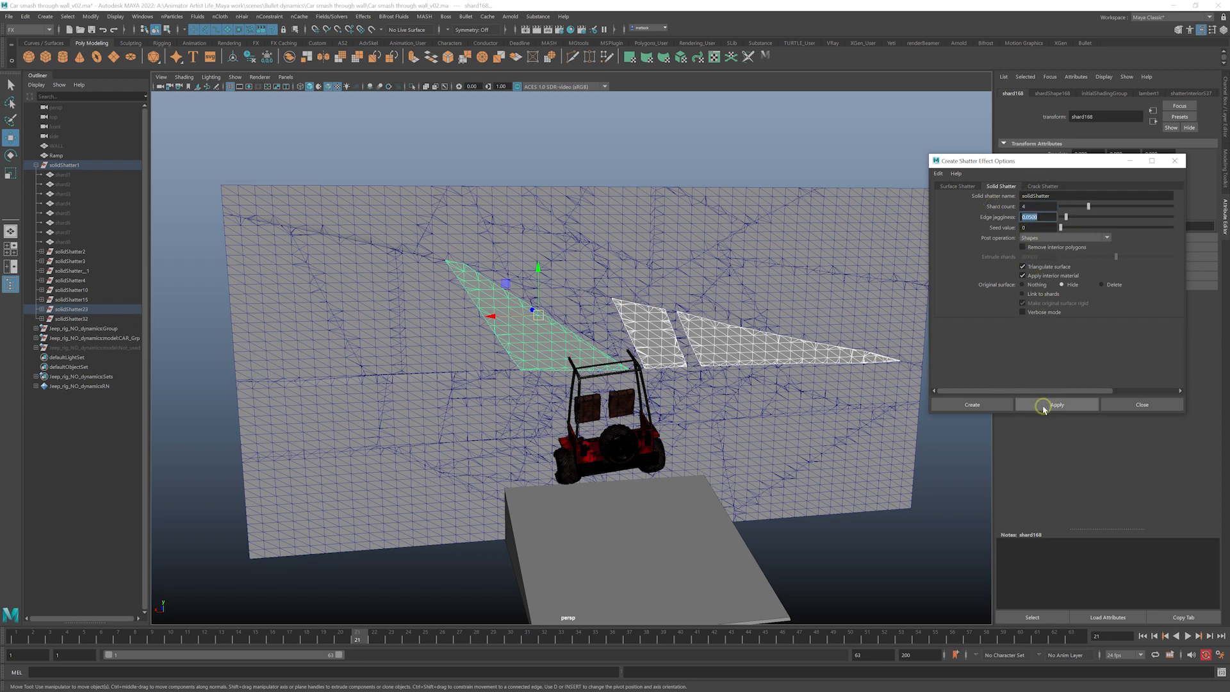
{"action": "left_click", "coordinate": [1043, 403]}
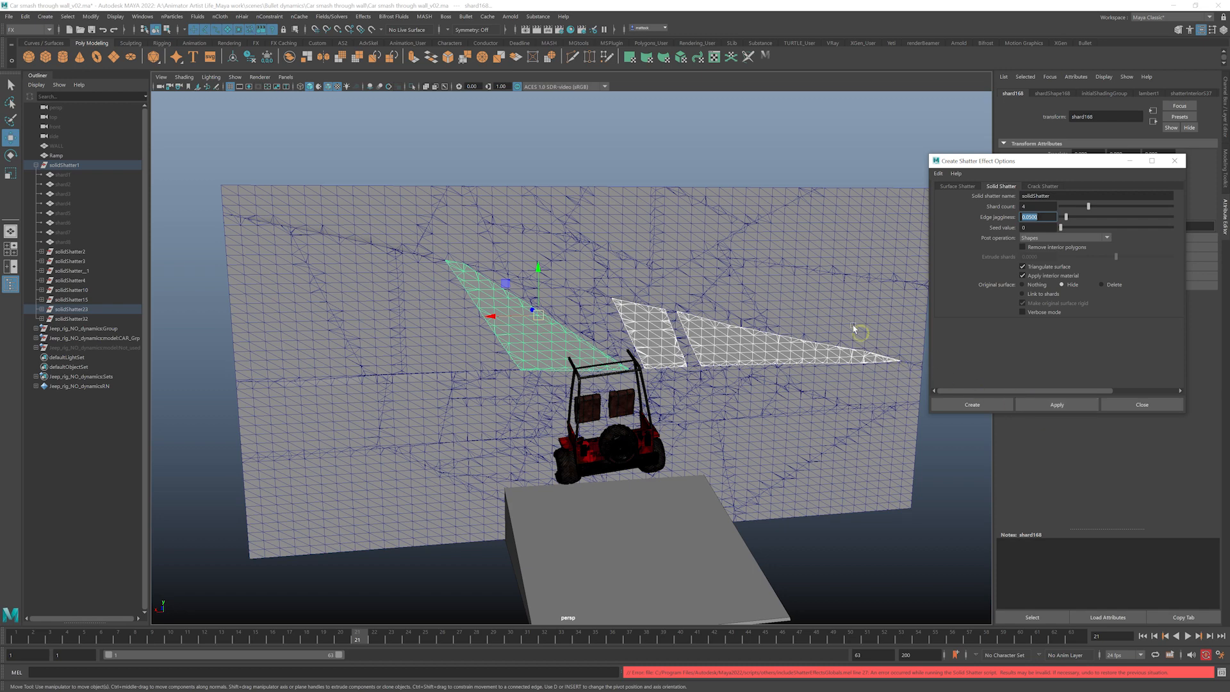
{"action": "left_click", "coordinate": [774, 63]}
{"action": "left_click", "coordinate": [1042, 404]}
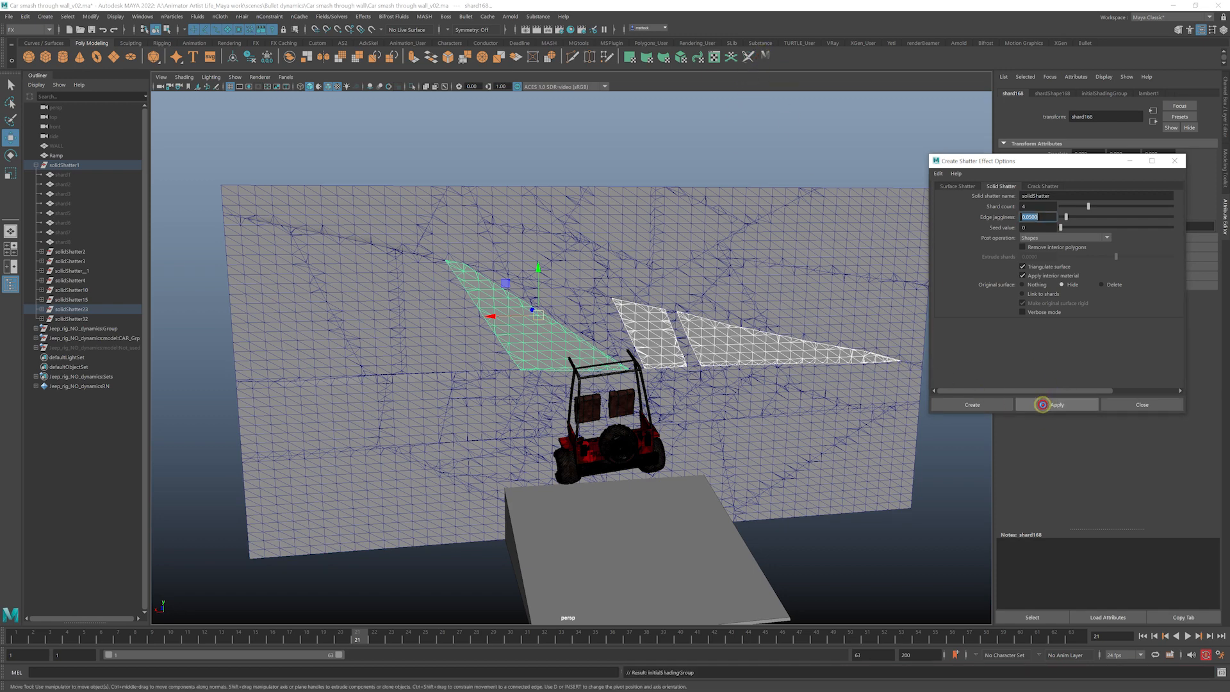
- Switch back to object selection, pull a small four-sided piece out of the wall to inspect it, and undo the changes
{"action": "left_click_drag", "start_coordinate": [664, 289], "coordinate": [696, 299], "text": "alt"}
{"action": "left_click", "coordinate": [728, 195]}
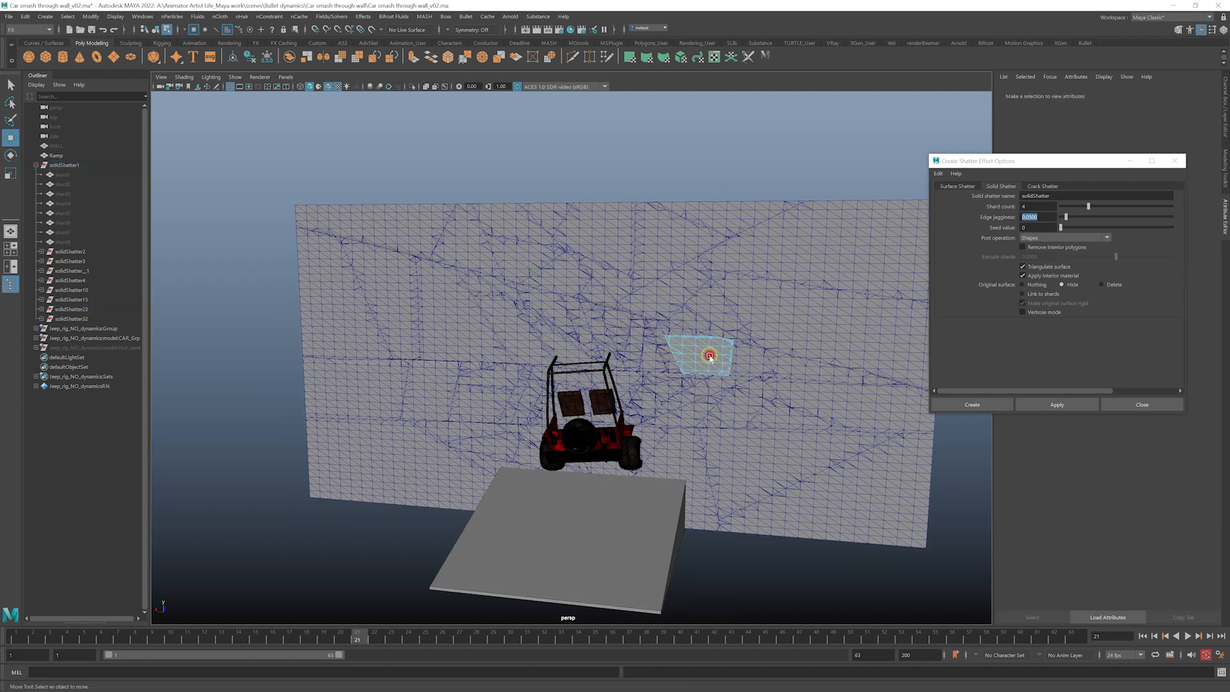
{"action": "left_click_drag", "start_coordinate": [692, 366], "coordinate": [709, 366], "text": "alt"}
{"action": "right_click", "coordinate": [707, 360]}
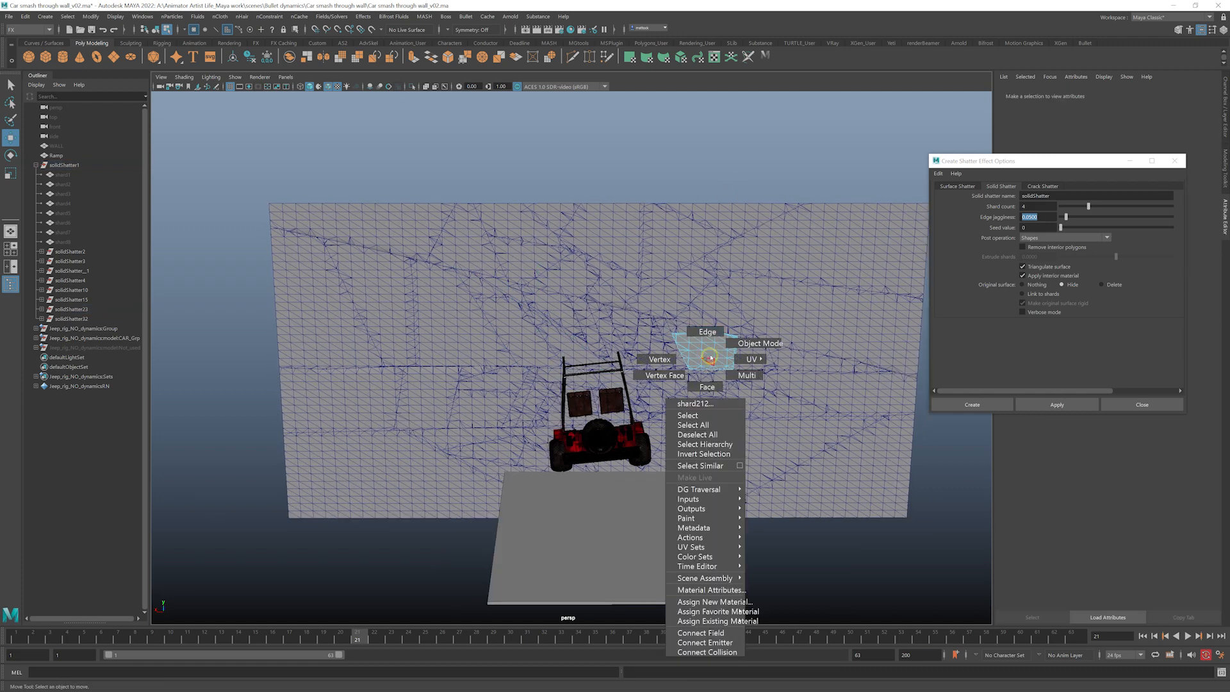
{"action": "left_click", "coordinate": [731, 346]}
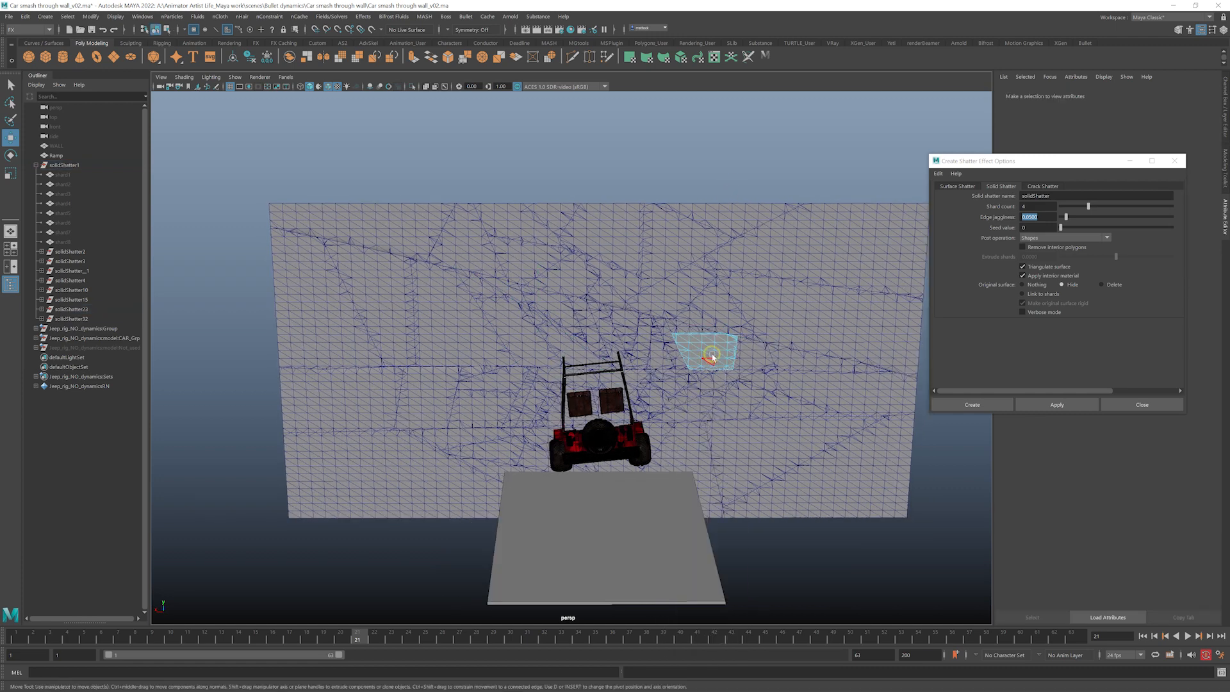
{"action": "key", "text": "F8"}
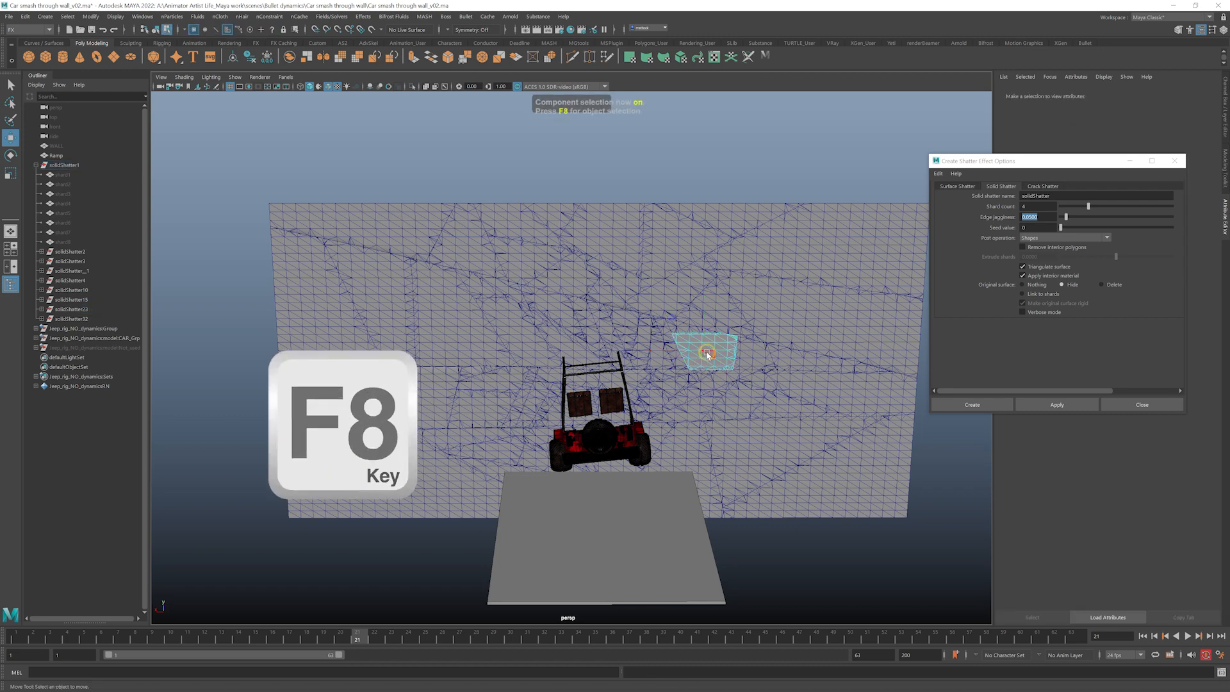
{"action": "left_click", "coordinate": [696, 361]}
{"action": "left_click_drag", "start_coordinate": [704, 353], "coordinate": [831, 276]}
{"action": "key", "text": "ctrl+z"}
{"action": "left_click_drag", "start_coordinate": [548, 256], "coordinate": [673, 358], "text": "alt"}
{"action": "left_click", "coordinate": [692, 299]}
{"action": "key", "text": "ctrl+z"}
- Reset the large curved shard beside the Jeep's roll cage to the default shading group and solid-shatter it with a shard count of 4
{"action": "left_click_drag", "start_coordinate": [616, 284], "coordinate": [560, 248], "text": "alt"}
{"action": "left_click", "coordinate": [561, 281]}
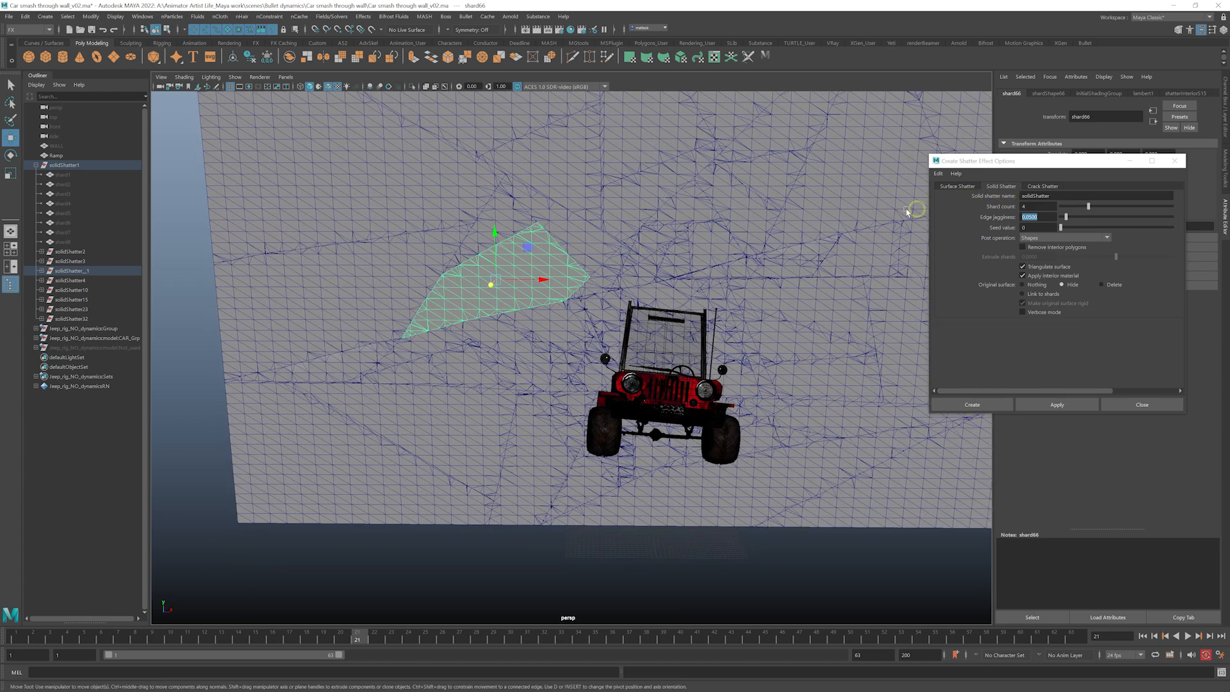
{"action": "right_click_drag", "start_coordinate": [582, 245], "coordinate": [585, 250], "text": "alt"}
{"action": "left_click_drag", "start_coordinate": [585, 250], "coordinate": [582, 242], "text": "alt"}
{"action": "right_click_drag", "start_coordinate": [582, 241], "coordinate": [612, 266], "text": "alt"}
{"action": "middle_click_drag", "start_coordinate": [747, 223], "coordinate": [761, 254], "text": "alt"}
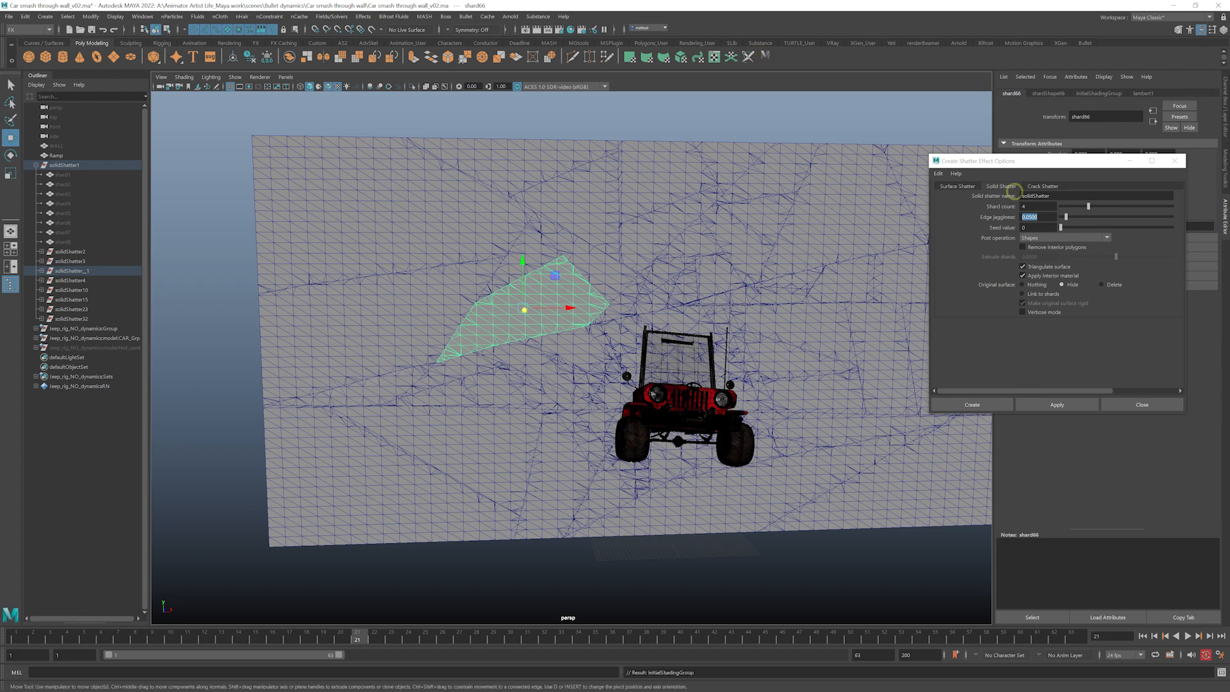
{"action": "left_click", "coordinate": [1056, 404]}
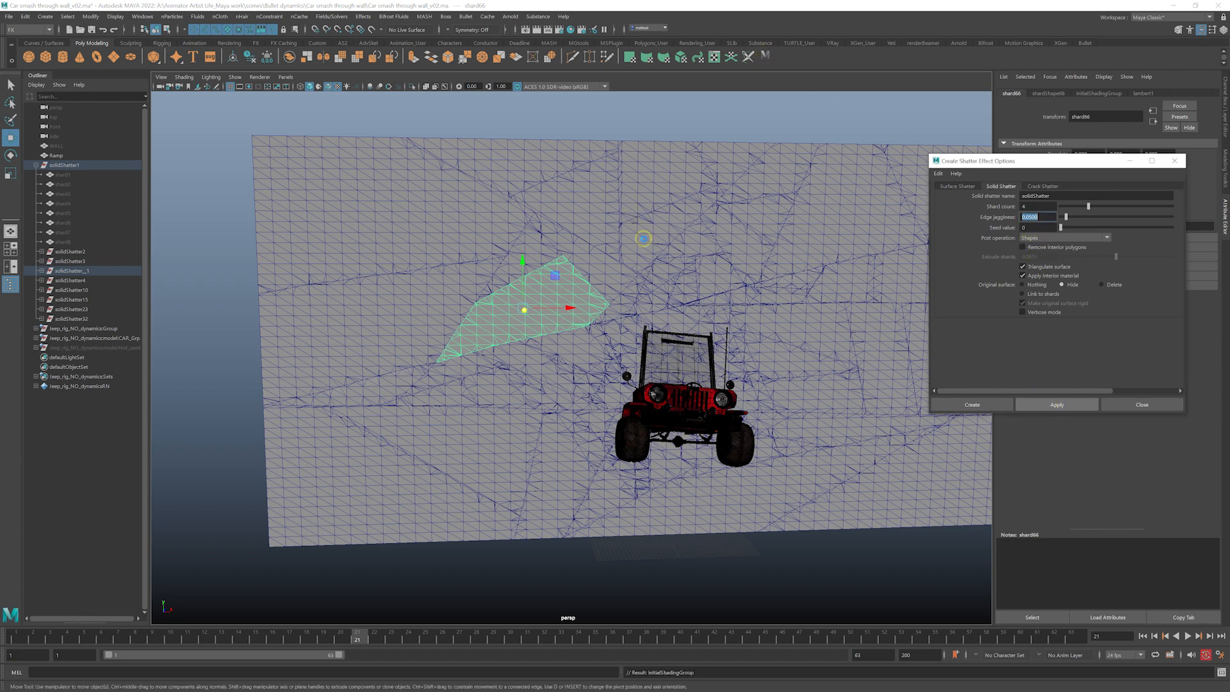
- Pull the four-sided shard across from the newly shattered one out of the wall to inspect it, undo the move, and clear the selection
{"action": "left_click_drag", "start_coordinate": [609, 292], "coordinate": [645, 333], "text": "alt"}
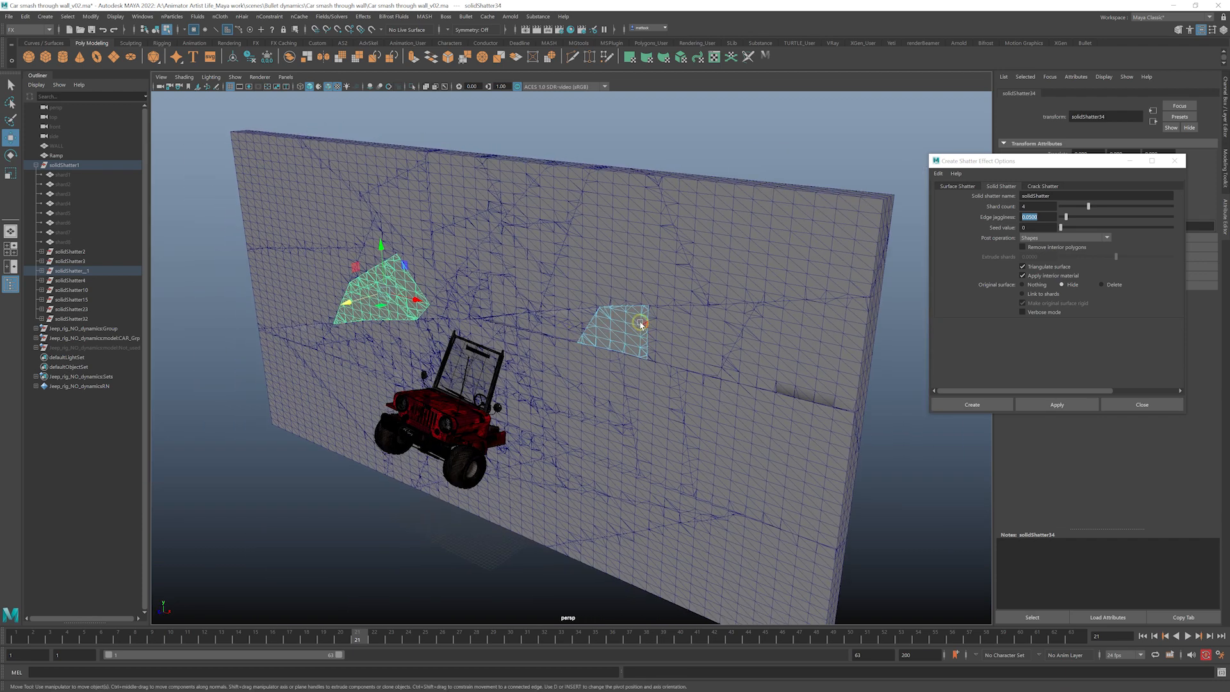
{"action": "right_click_drag", "start_coordinate": [625, 323], "coordinate": [621, 325]}
{"action": "key", "text": "F8"}
{"action": "left_click_drag", "start_coordinate": [619, 329], "coordinate": [813, 136], "text": "alt"}
{"action": "scroll", "coordinate": [876, 213], "scroll_direction": "down", "scroll_amount": 5}
{"action": "left_click_drag", "start_coordinate": [865, 218], "coordinate": [612, 261], "text": "alt"}
{"action": "key", "text": "ctrl+z"}
{"action": "scroll", "coordinate": [612, 261], "scroll_direction": "up", "scroll_amount": 3}
{"action": "middle_click_drag", "start_coordinate": [612, 260], "coordinate": [640, 288], "text": "alt"}
{"action": "left_click_drag", "start_coordinate": [641, 288], "coordinate": [761, 296], "text": "alt"}
{"action": "mouse_move", "coordinate": [477, 286]}
{"action": "left_mouse_down", "text": "alt"}
{"action": "mouse_move", "coordinate": [547, 294]}
{"action": "mouse_move", "coordinate": [482, 262]}
{"action": "left_mouse_up", "text": "alt"}
{"action": "left_click", "coordinate": [482, 218]}
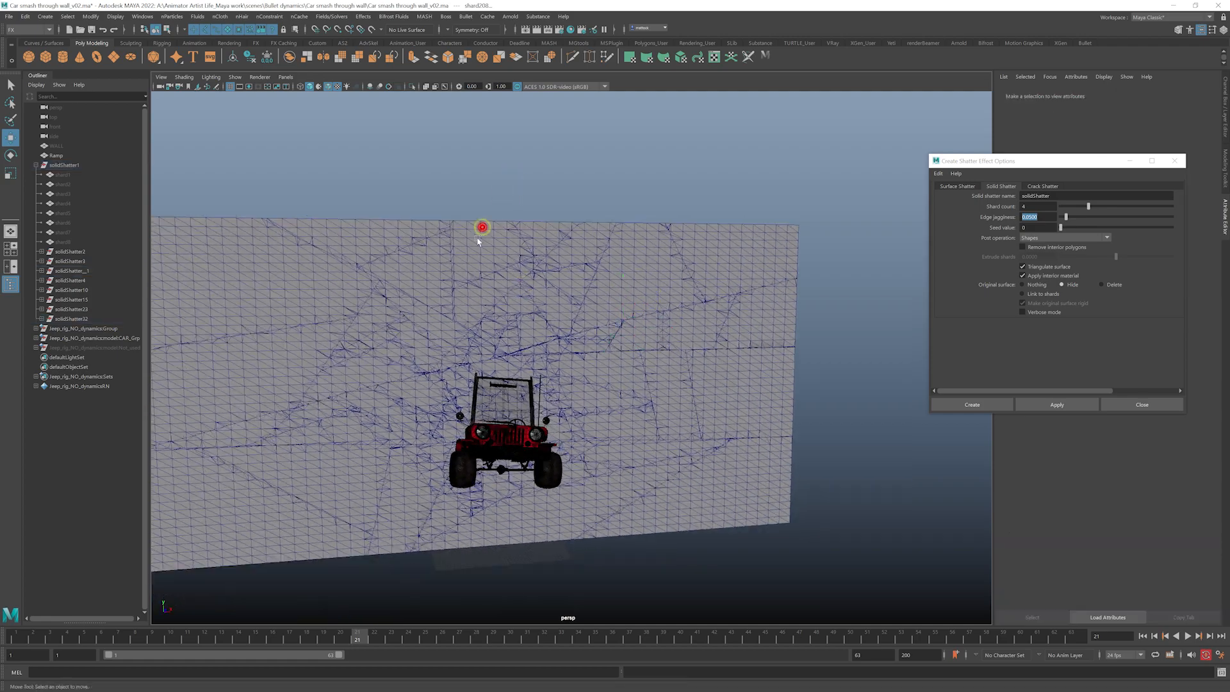
- Reset the wedge-shaped shard beside the Jeep's windshield to the default shading group and solid-shatter it with a shard count of 3
{"action": "mouse_move", "coordinate": [480, 341]}
{"action": "left_mouse_down", "text": "alt"}
{"action": "mouse_move", "coordinate": [593, 330]}
{"action": "mouse_move", "coordinate": [621, 302]}
{"action": "mouse_move", "coordinate": [513, 306]}
{"action": "mouse_move", "coordinate": [492, 352]}
{"action": "left_mouse_up", "text": "alt"}
{"action": "left_click", "coordinate": [582, 368]}
{"action": "left_click_drag", "start_coordinate": [409, 363], "coordinate": [570, 356], "text": "alt"}
{"action": "double_click", "coordinate": [1031, 206]}
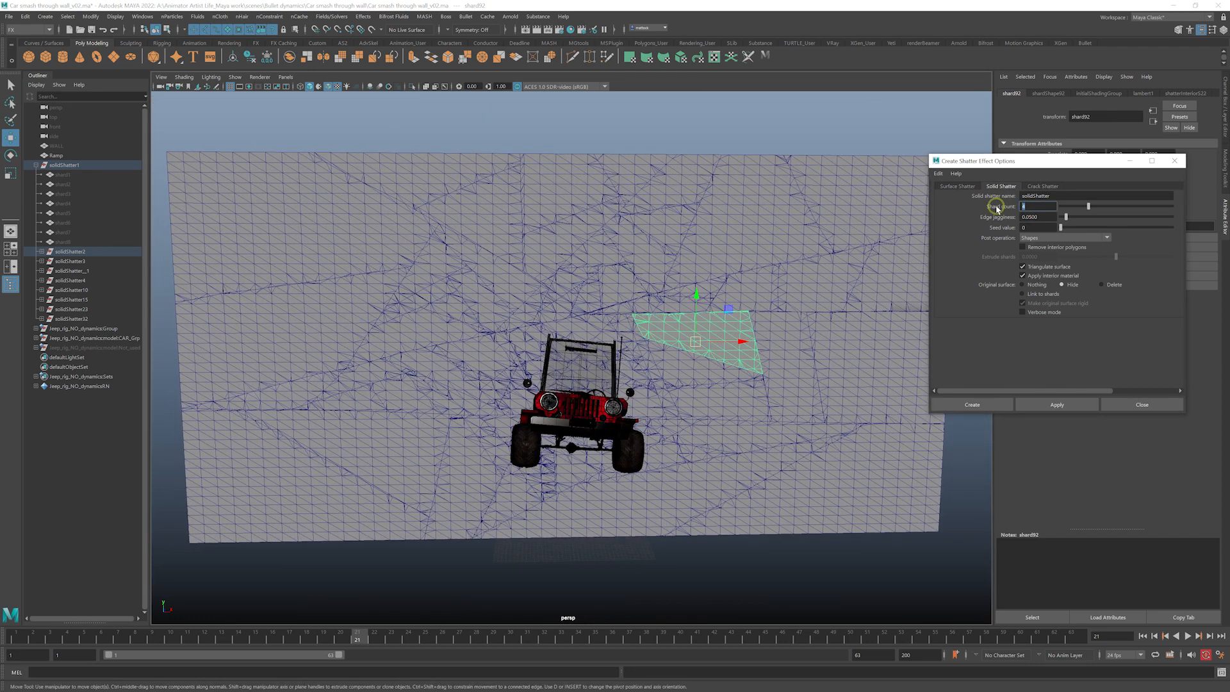
{"action": "left_click", "coordinate": [766, 59]}
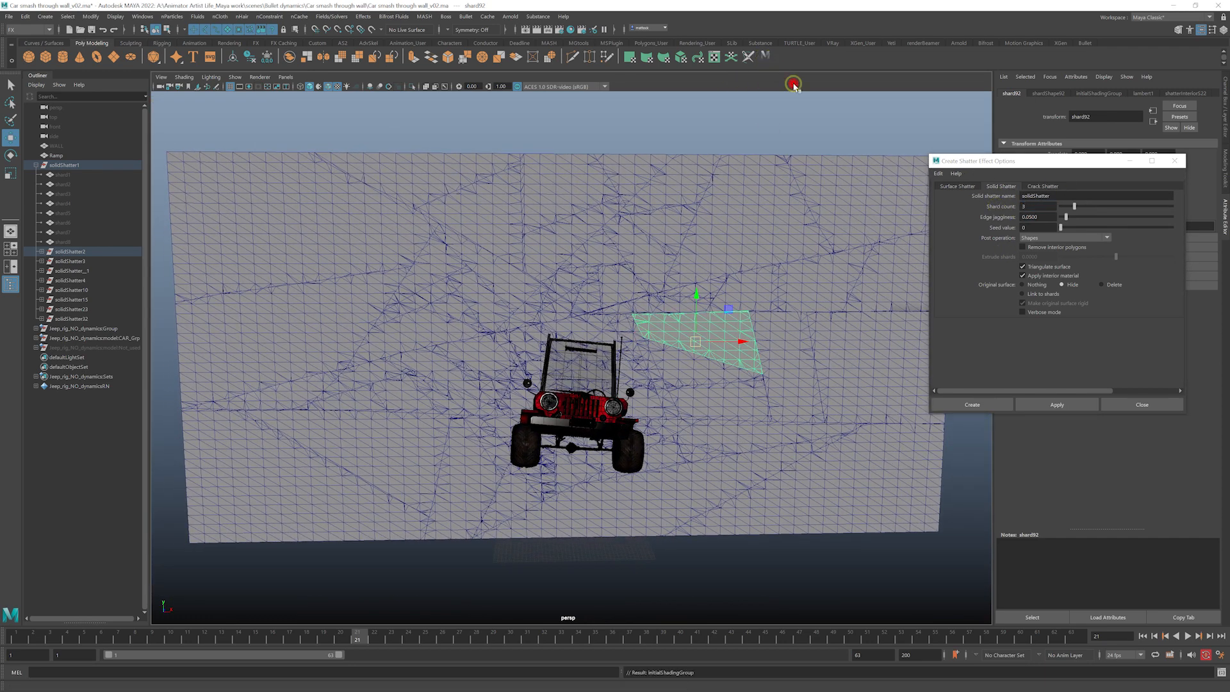
{"action": "left_click", "coordinate": [1043, 405]}
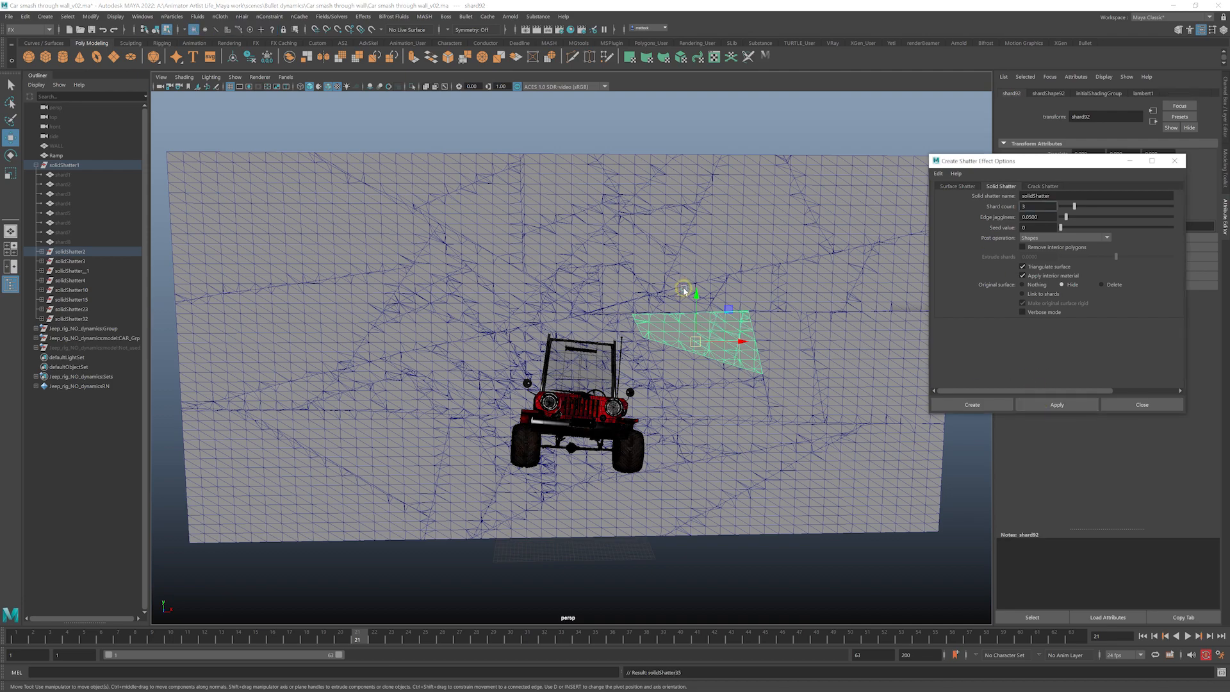
{"action": "left_click", "coordinate": [706, 126]}
- Pick the remaining larger shards around the Jeep one after another in object mode to check their sizes
{"action": "left_click_drag", "start_coordinate": [675, 329], "coordinate": [531, 344], "text": "alt"}
{"action": "left_click", "coordinate": [447, 336]}
{"action": "key", "text": "F8"}
{"action": "left_click", "coordinate": [426, 310]}
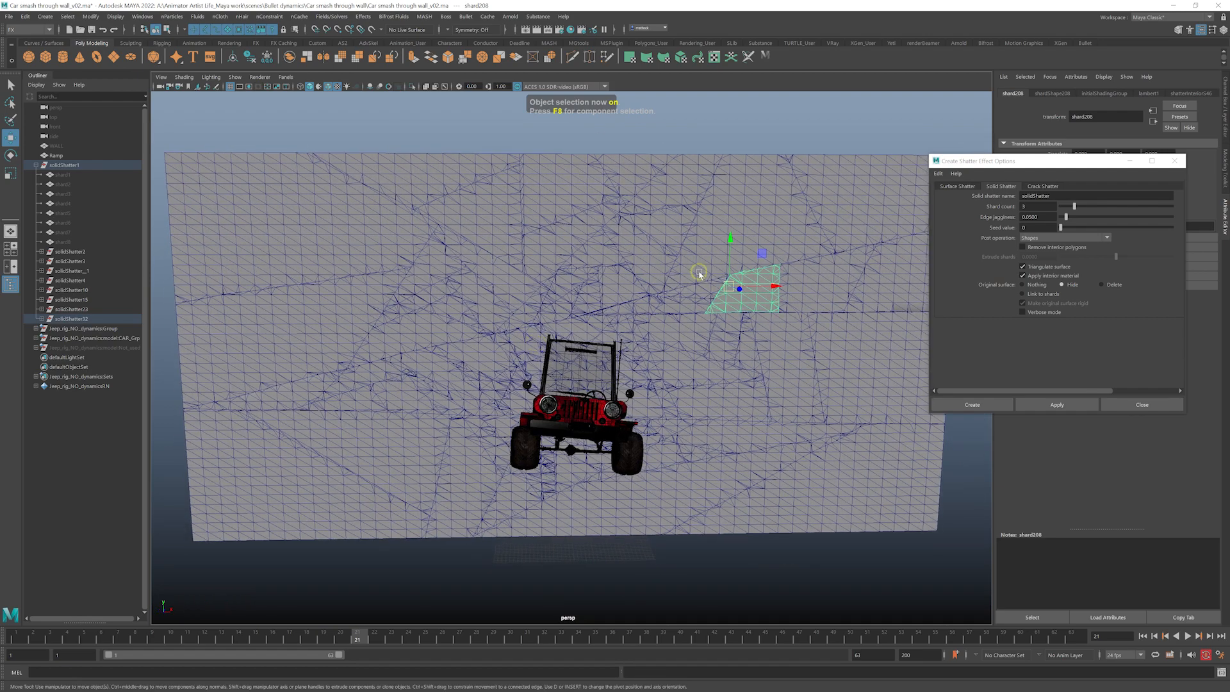
{"action": "left_click_drag", "start_coordinate": [601, 302], "coordinate": [471, 346], "text": "alt"}
{"action": "left_click", "coordinate": [507, 328]}
{"action": "left_click", "coordinate": [442, 342]}
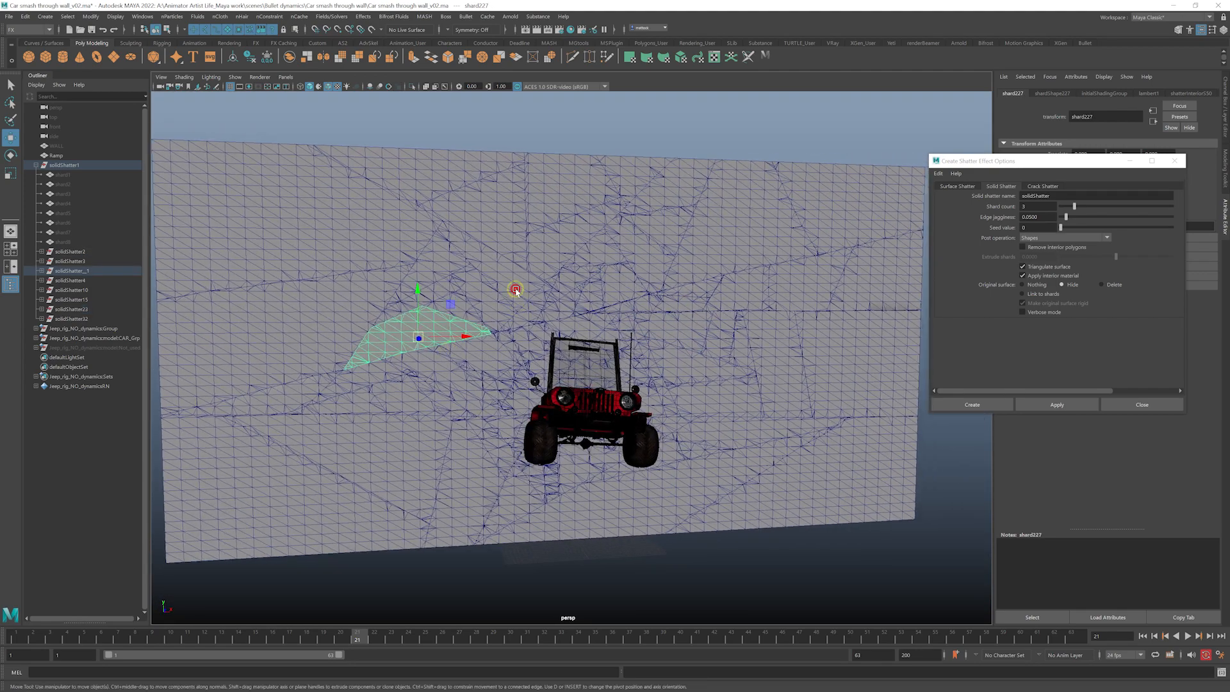
{"action": "left_click", "coordinate": [514, 291]}
{"action": "left_click", "coordinate": [699, 426]}
- Scrub the animation back and return to frame 21 to check where the Jeep goes through the wall
{"action": "left_click_drag", "start_coordinate": [698, 391], "coordinate": [681, 305], "text": "alt"}
{"action": "left_click_drag", "start_coordinate": [372, 634], "coordinate": [220, 635]}
{"action": "left_click_drag", "start_coordinate": [308, 640], "coordinate": [355, 644]}
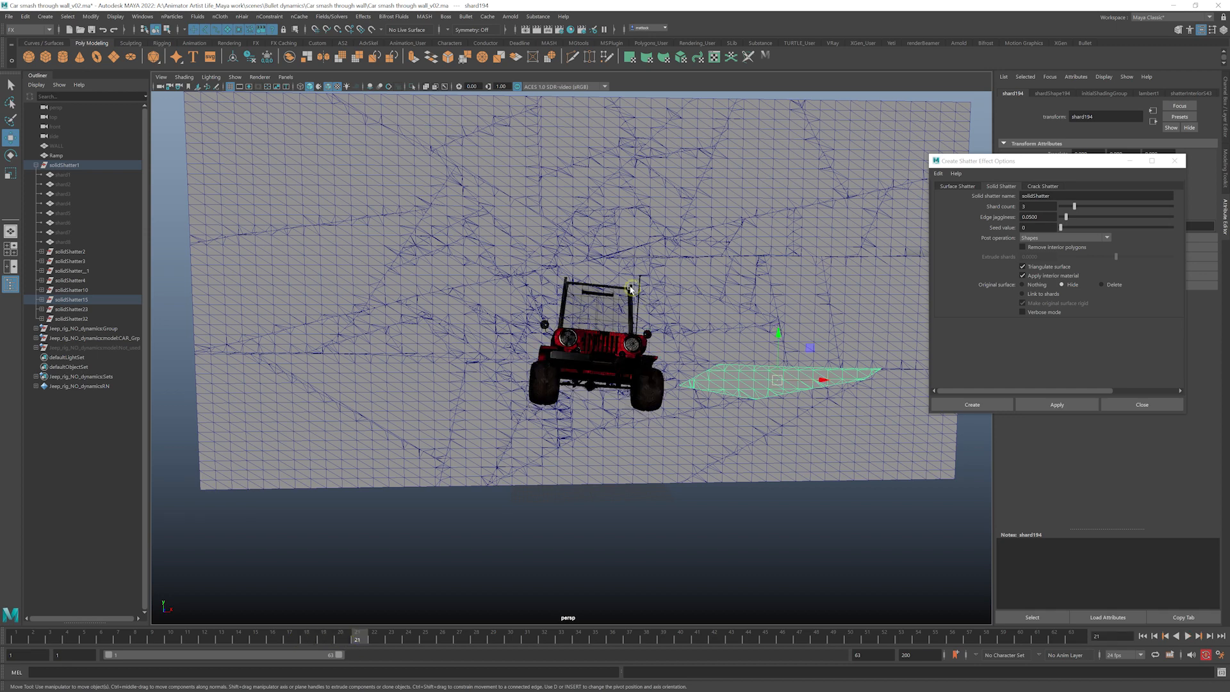
{"action": "left_click_drag", "start_coordinate": [568, 303], "coordinate": [572, 355], "text": "alt"}
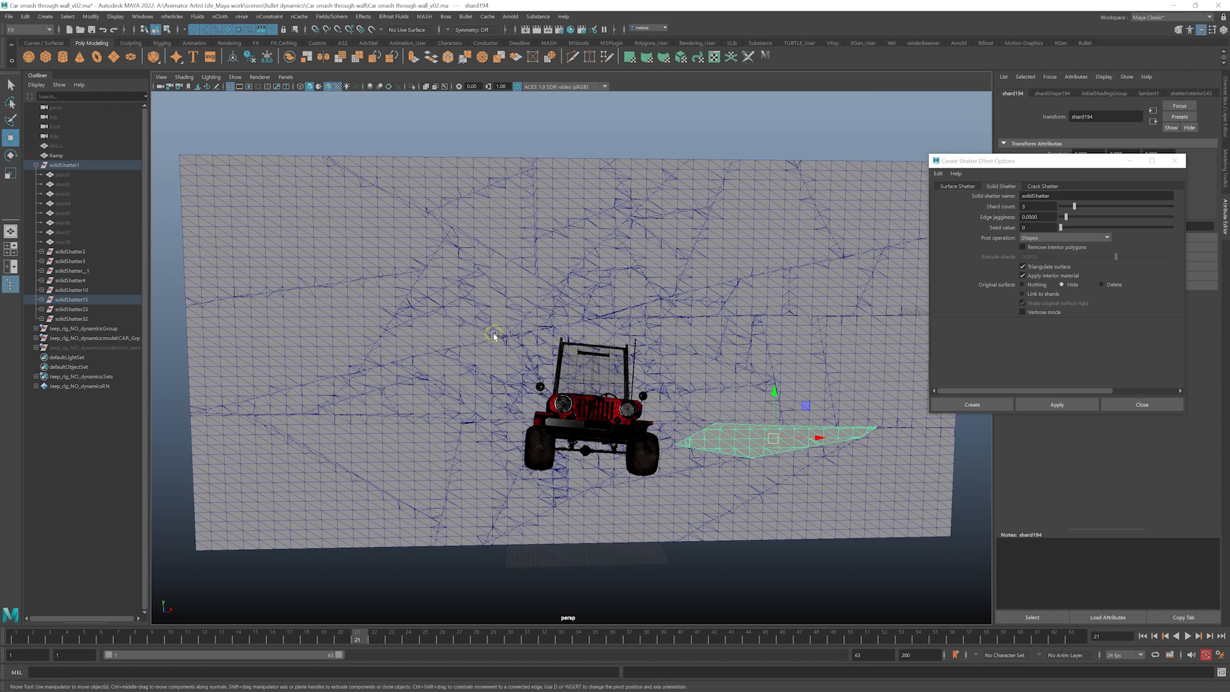
{"action": "left_click_drag", "start_coordinate": [677, 289], "coordinate": [527, 283], "text": "alt"}
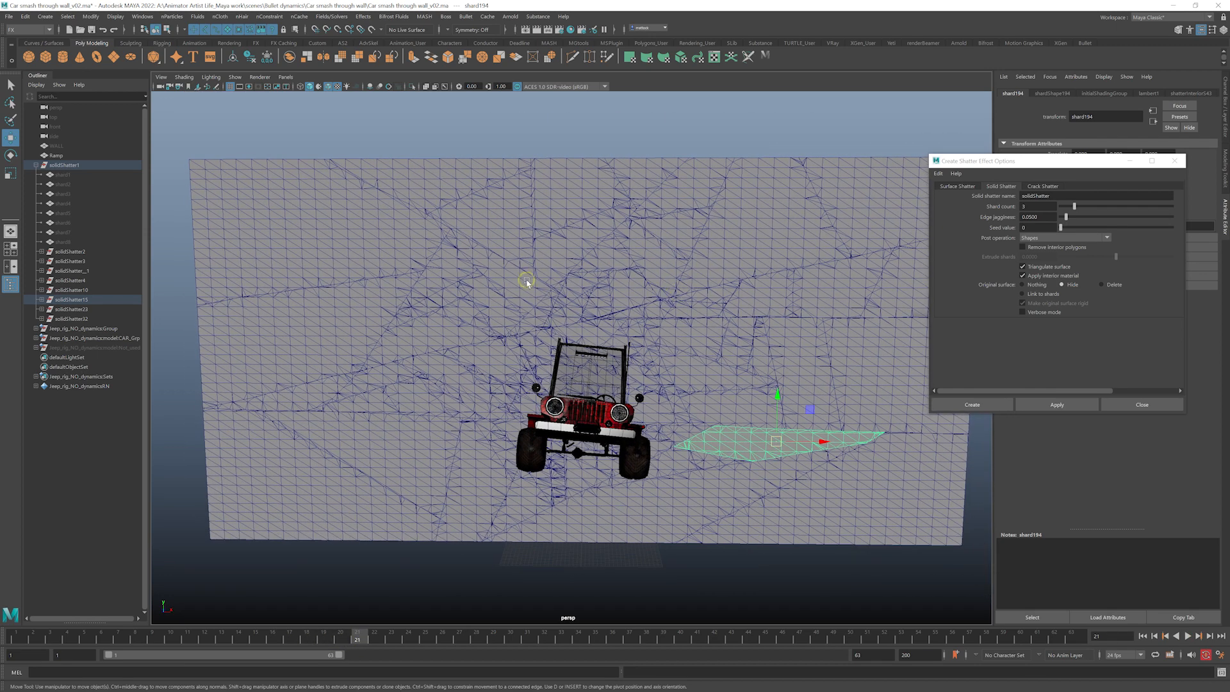
- Reset the large four-sided shard beside the Jeep's path to the default shading group and solid-shatter it with a shard count of 3
{"action": "left_click_drag", "start_coordinate": [666, 315], "coordinate": [788, 303], "text": "alt"}
{"action": "left_click", "coordinate": [369, 308]}
{"action": "left_click_drag", "start_coordinate": [425, 342], "coordinate": [564, 342], "text": "alt"}
{"action": "right_click_drag", "start_coordinate": [673, 322], "coordinate": [628, 326], "text": "alt"}
{"action": "left_click_drag", "start_coordinate": [628, 326], "coordinate": [457, 329], "text": "alt"}
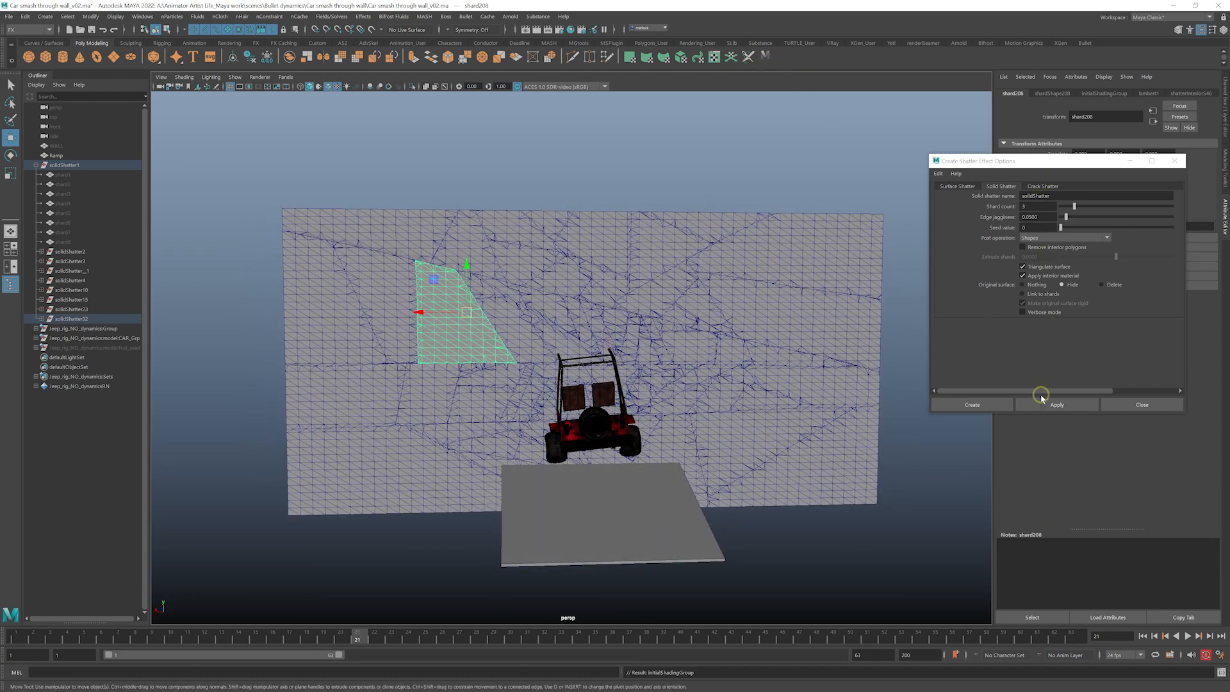
{"action": "left_click", "coordinate": [1042, 400]}
{"action": "left_click_drag", "start_coordinate": [557, 302], "coordinate": [729, 263], "text": "alt"}
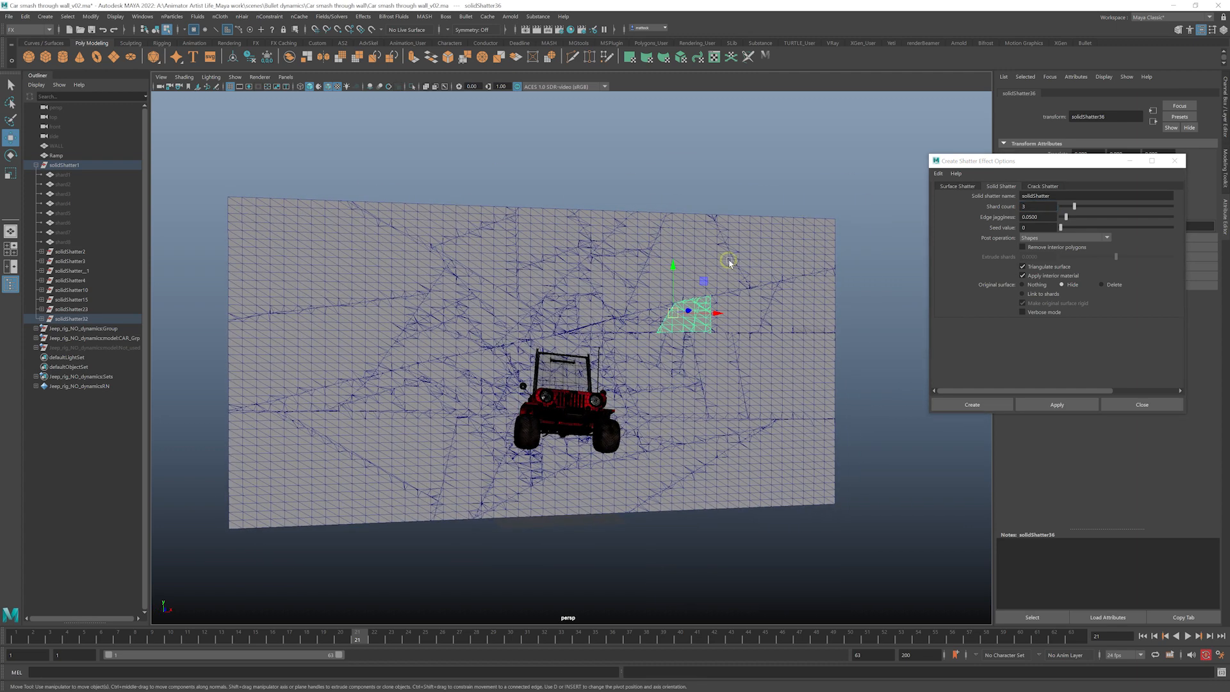
- Save the scene and display the Bullet toolset
{"action": "key", "text": "q"}
{"action": "key", "text": "ctrl+s"}
{"action": "key", "text": "w"}
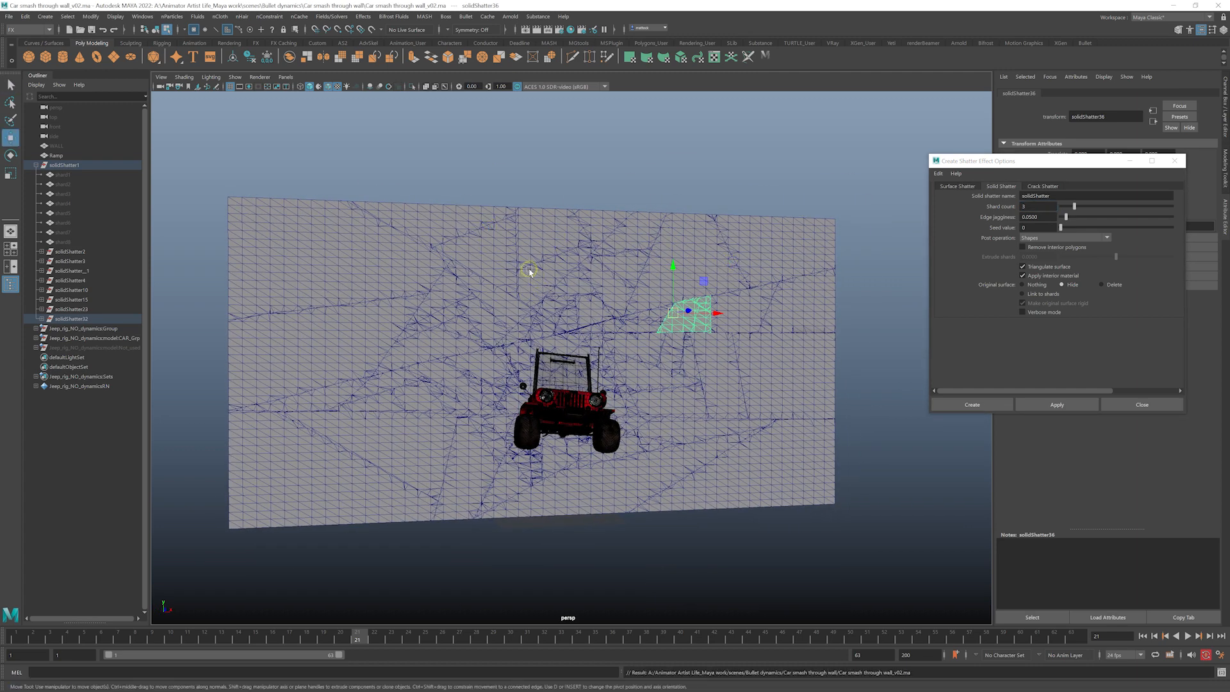
{"action": "left_click_drag", "start_coordinate": [561, 249], "coordinate": [566, 309], "text": "alt"}
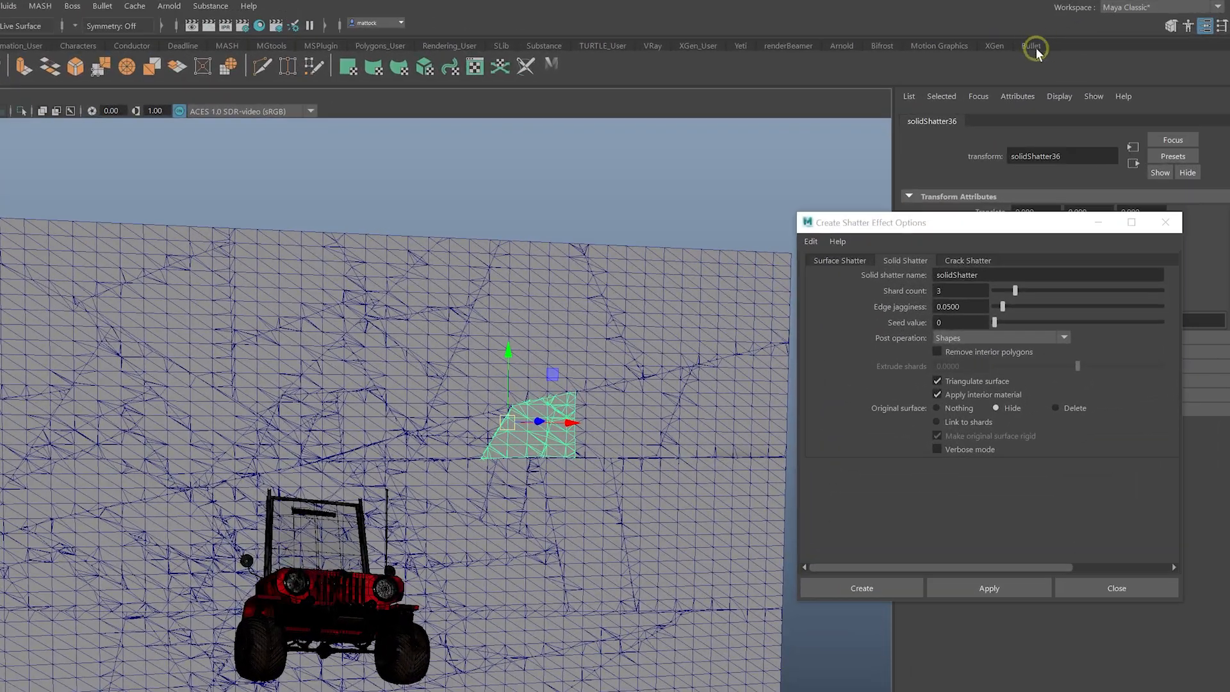
{"action": "left_click", "coordinate": [1033, 46]}
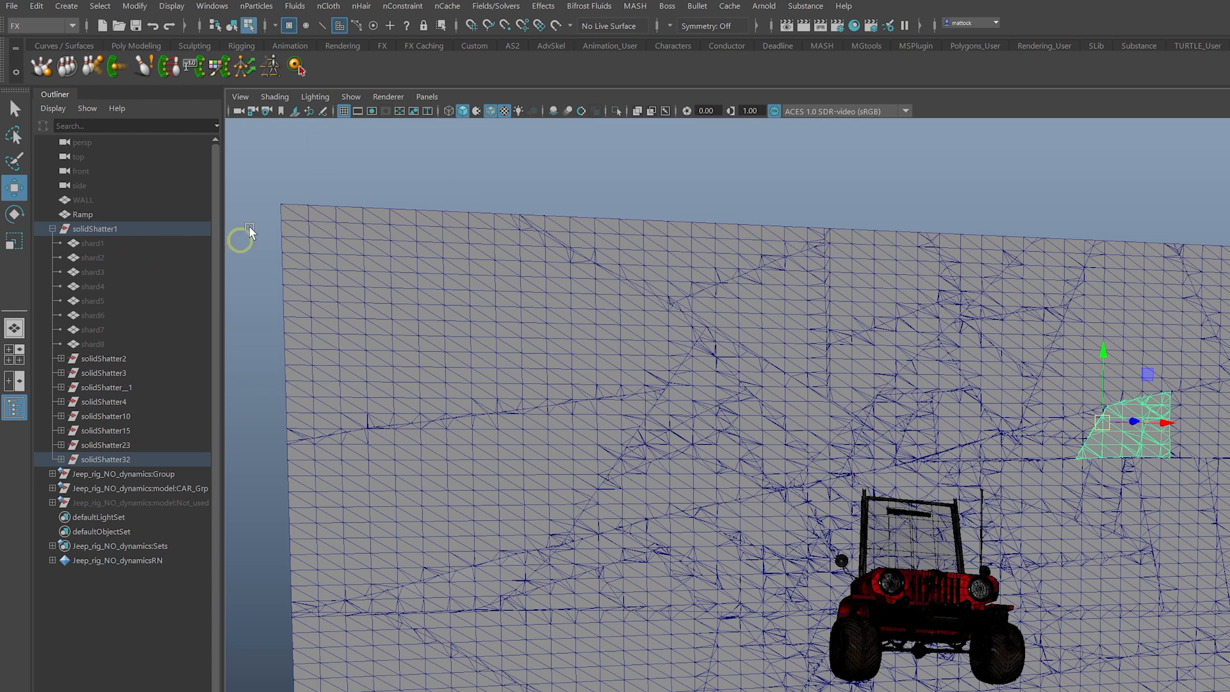
- Check the load status of the Bullet plug-ins in the Plug-in Manager by filtering for "bulle", and close the manager
{"action": "left_click", "coordinate": [211, 5]}
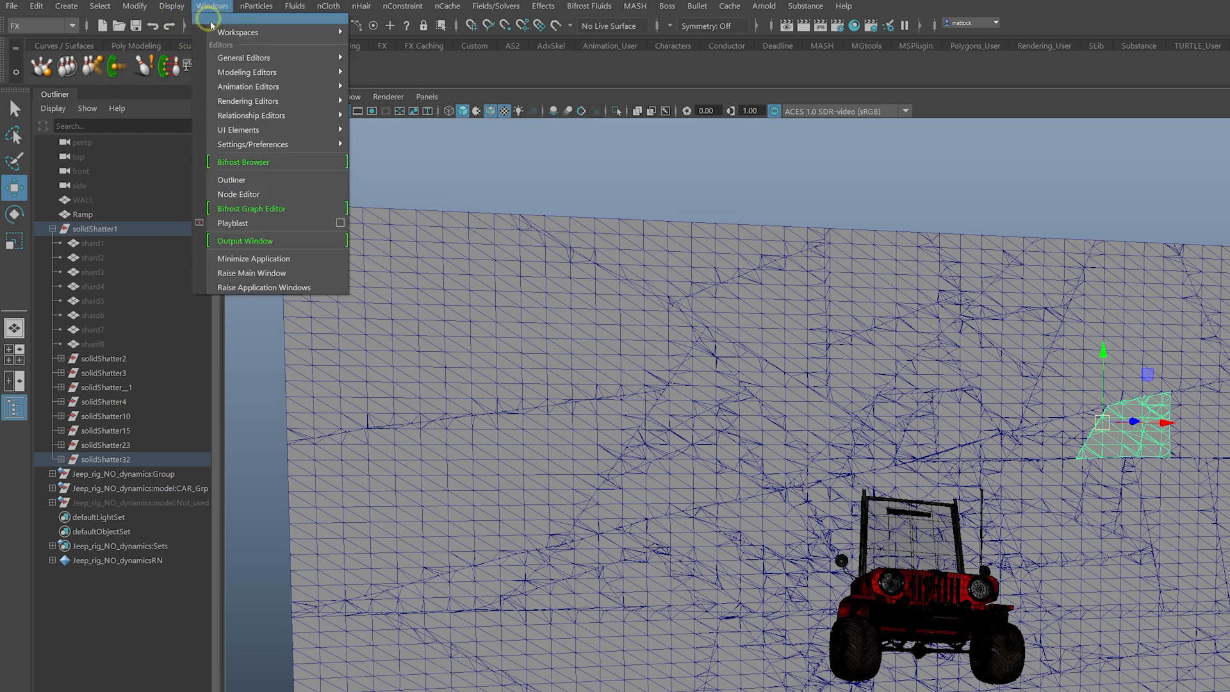
{"action": "mouse_move", "coordinate": [264, 149]}
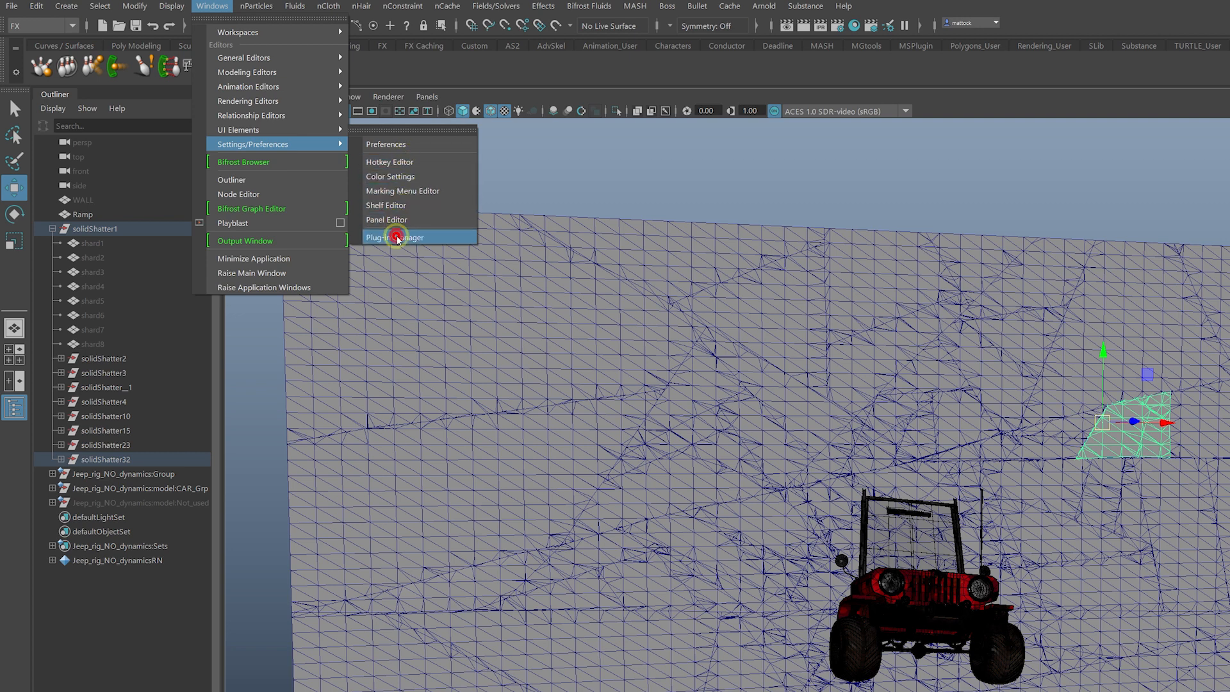
{"action": "left_click", "coordinate": [394, 237]}
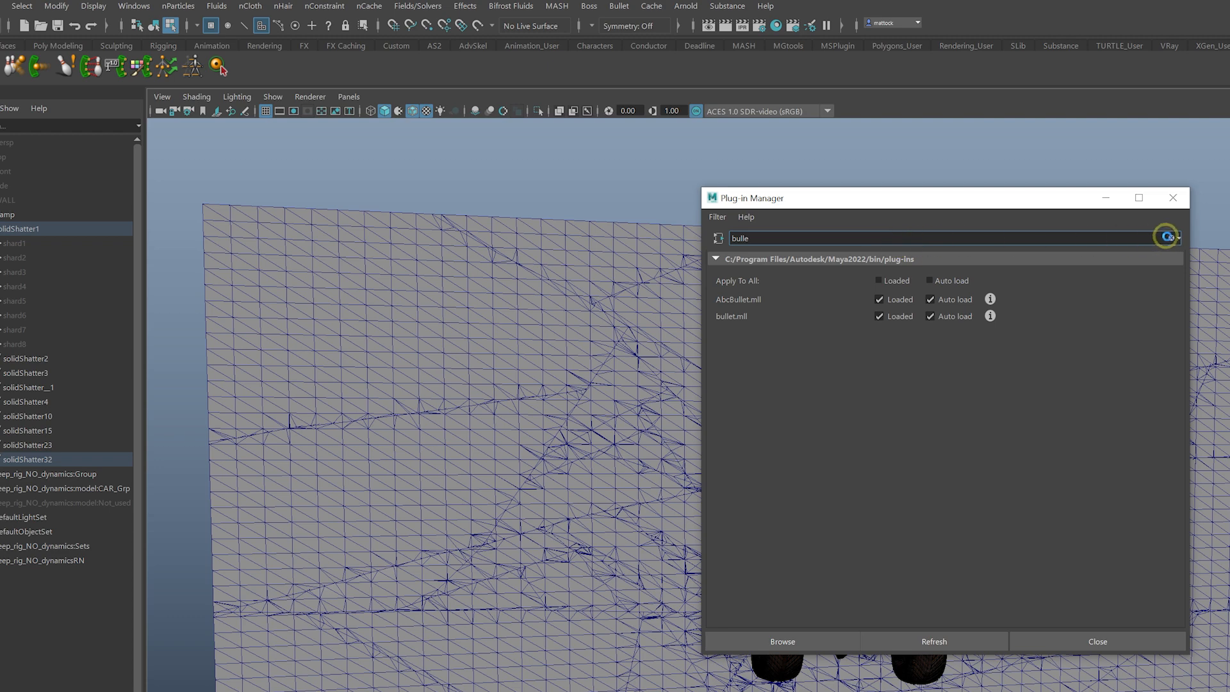
{"action": "left_click", "coordinate": [1171, 239]}
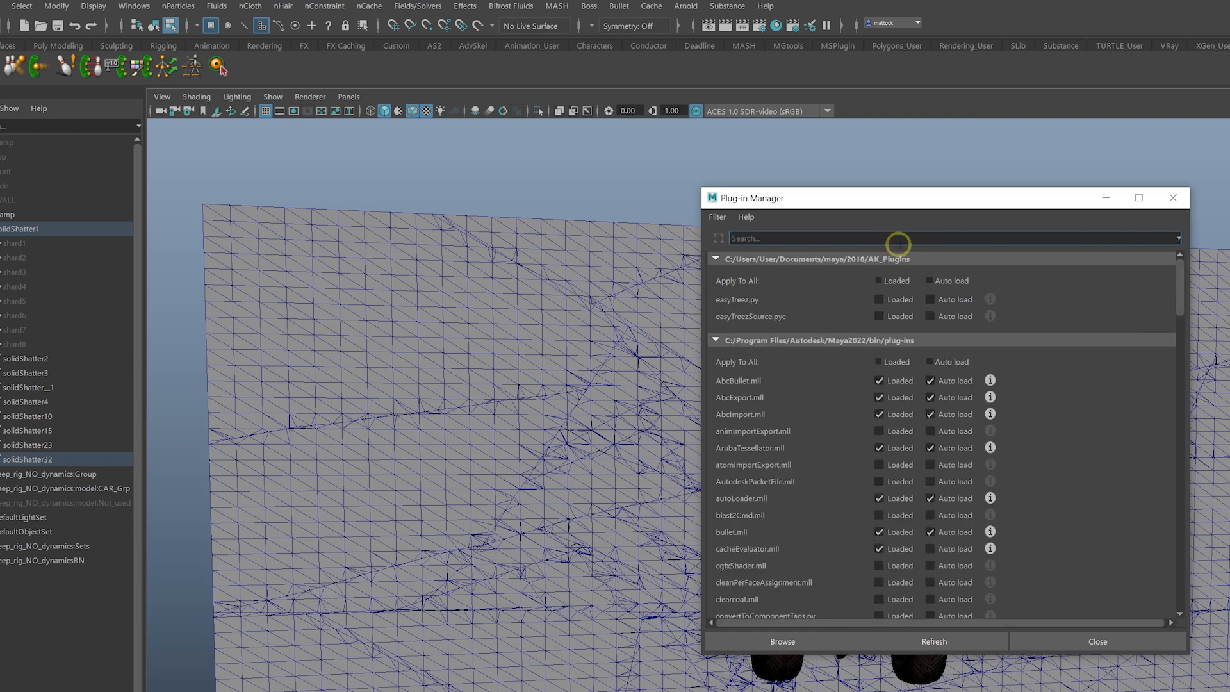
{"action": "type", "text": "bulle"}
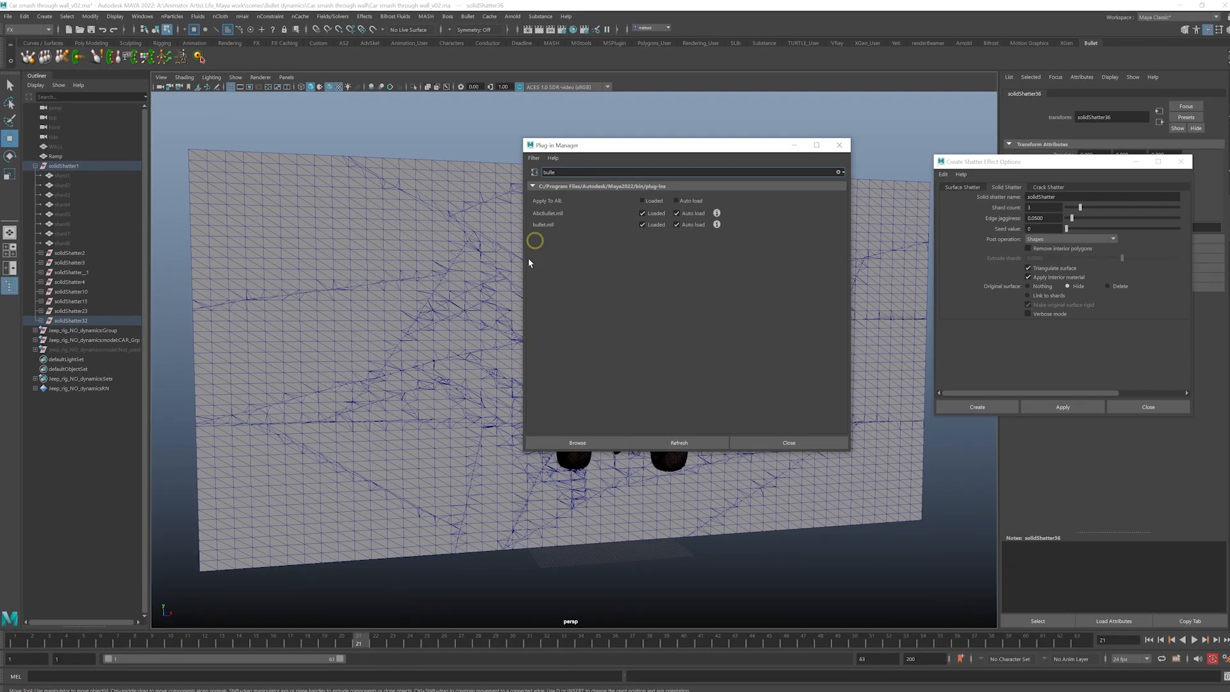
{"action": "left_click", "coordinate": [796, 437]}
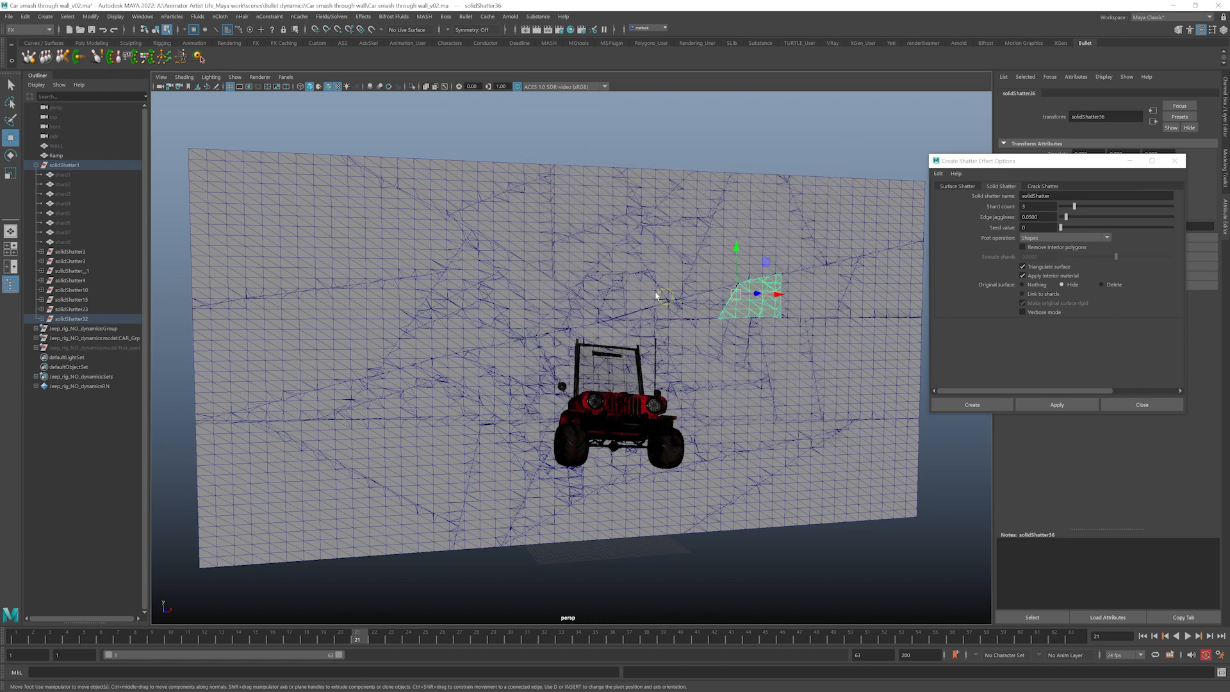
{"action": "scroll", "coordinate": [685, 319], "scroll_direction": "down", "scroll_amount": 3}
{"action": "left_click_drag", "start_coordinate": [685, 320], "coordinate": [611, 330], "text": "alt"}
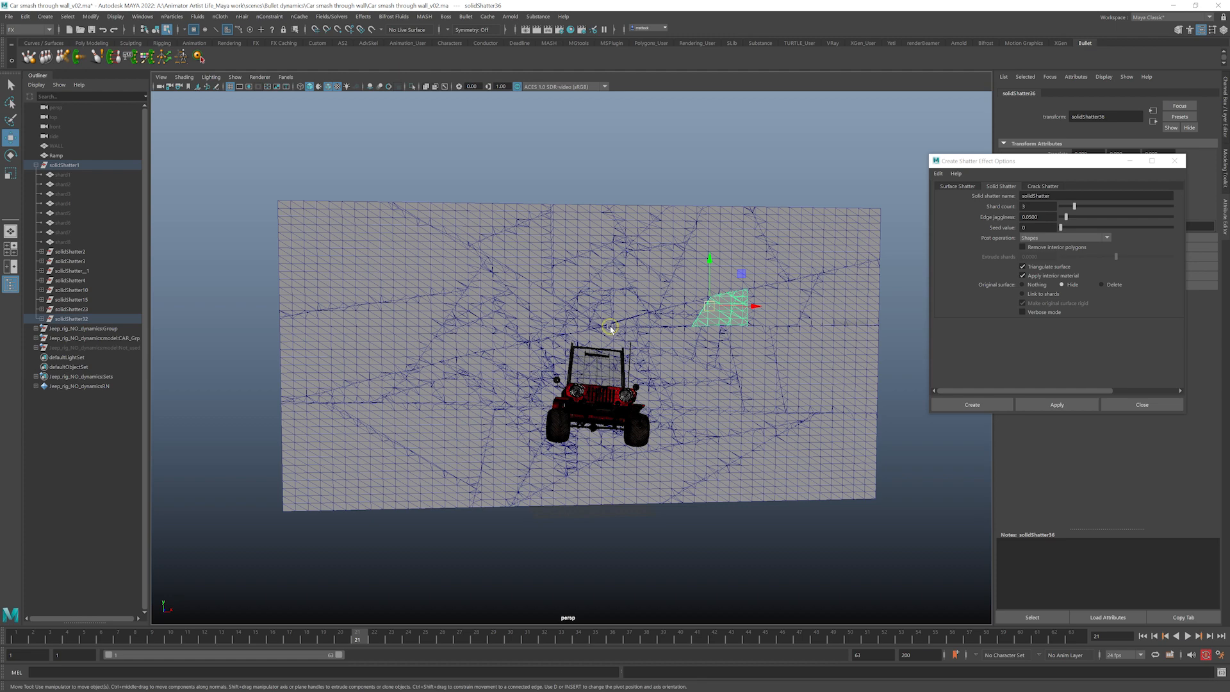
{"action": "left_click_drag", "start_coordinate": [621, 208], "coordinate": [638, 131], "text": "alt"}
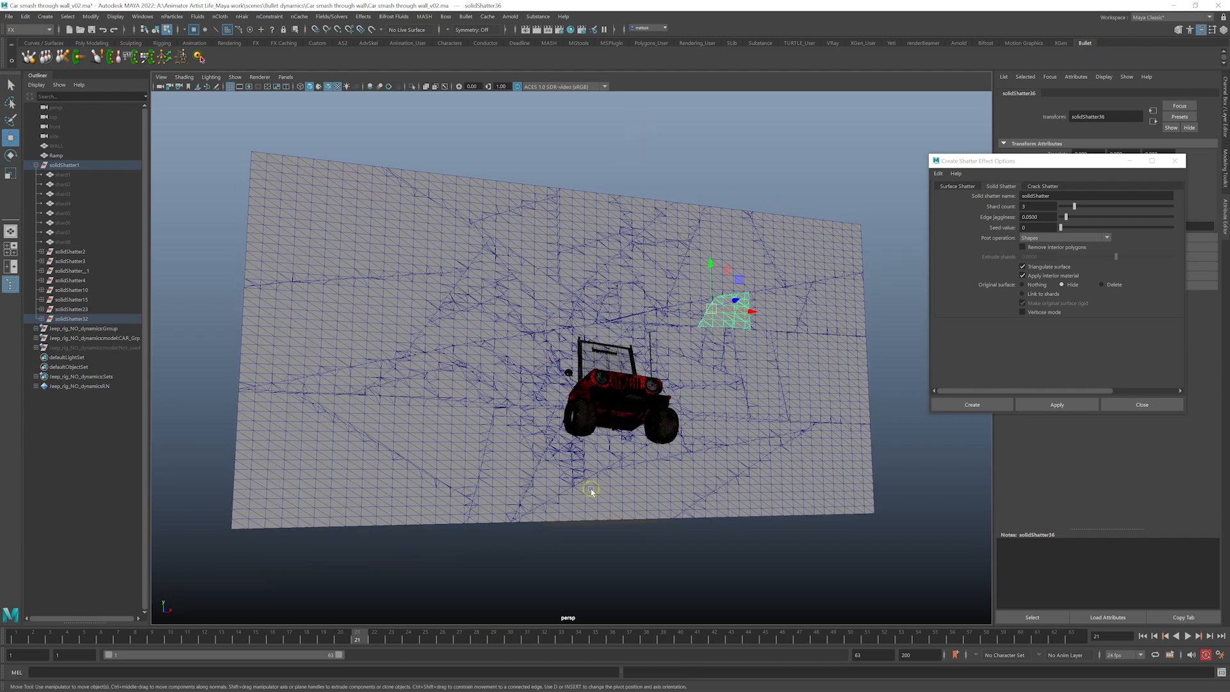
{"action": "left_click_drag", "start_coordinate": [475, 329], "coordinate": [423, 364], "text": "alt"}
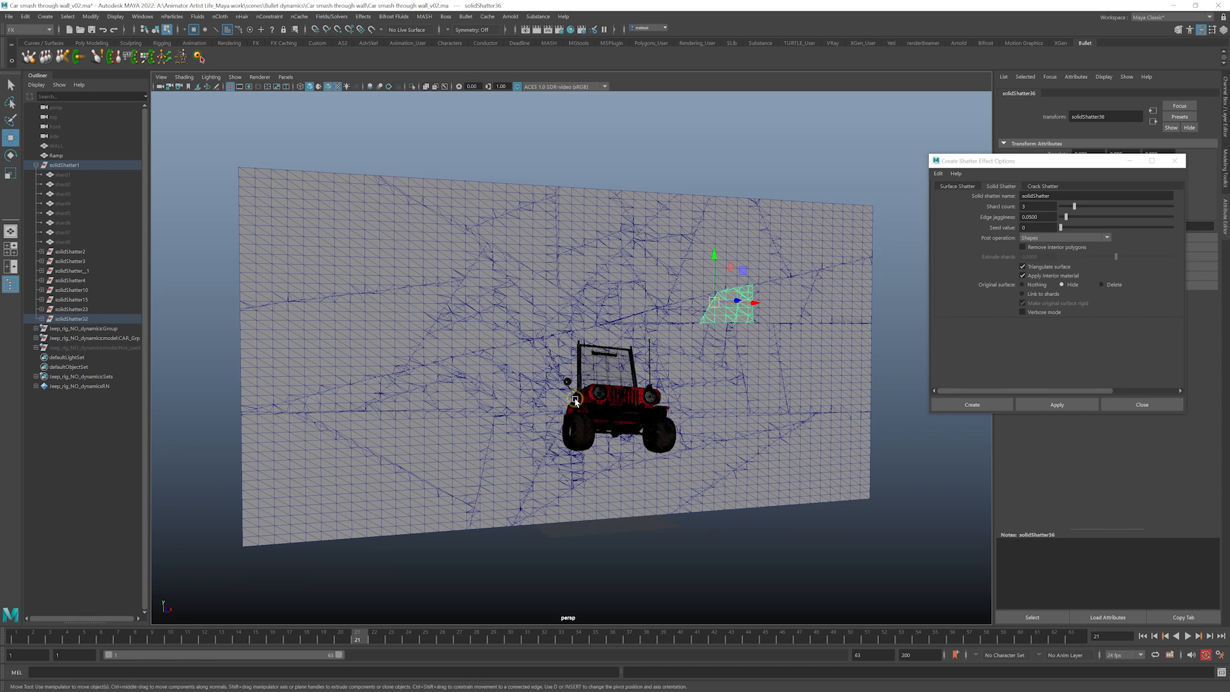
{"action": "left_click_drag", "start_coordinate": [529, 298], "coordinate": [541, 274], "text": "alt"}
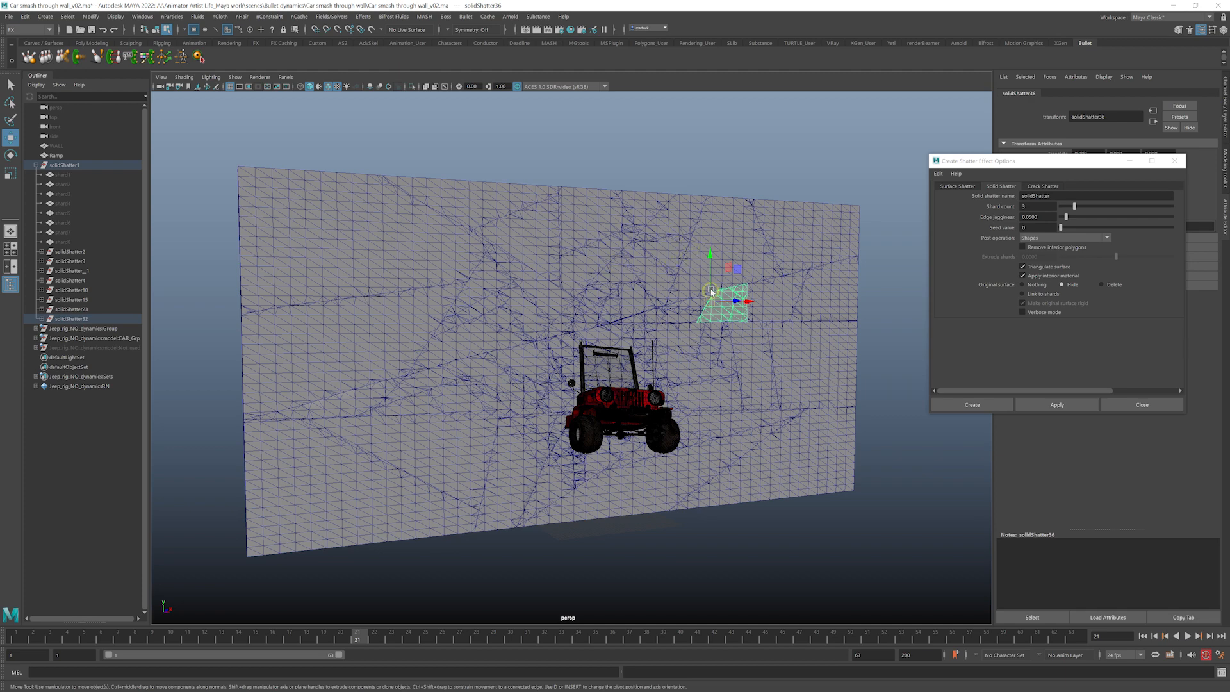
{"action": "left_click_drag", "start_coordinate": [530, 308], "coordinate": [519, 306], "text": "alt"}
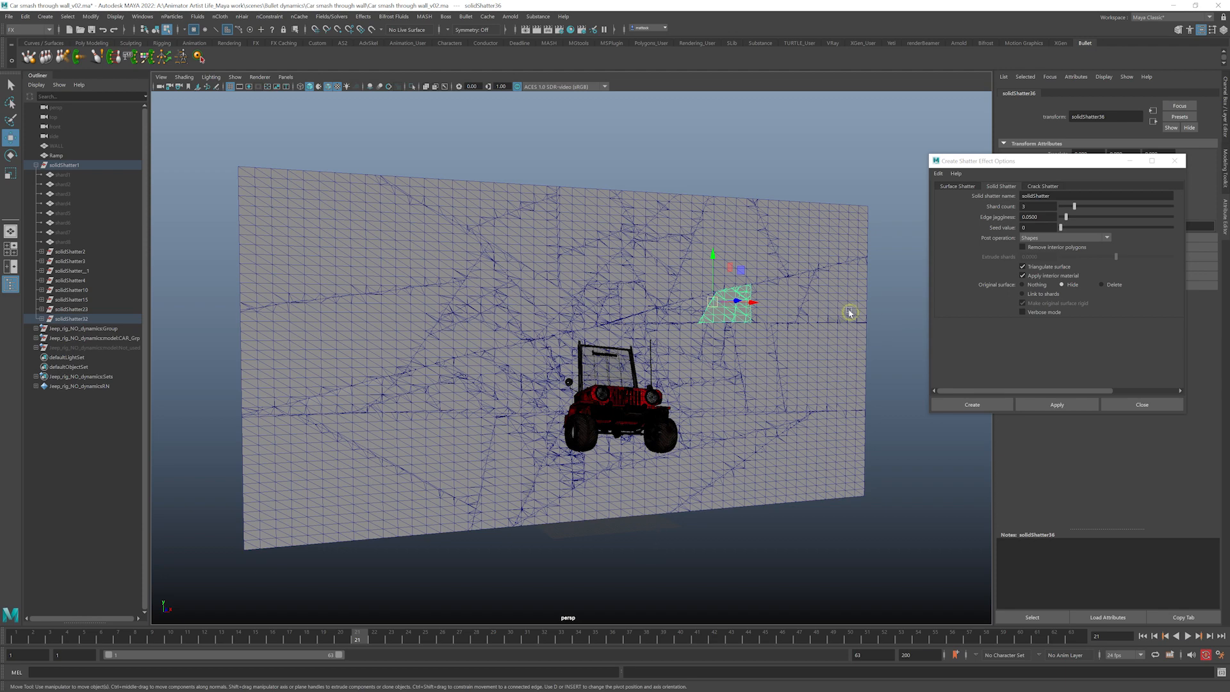
{"action": "left_click_drag", "start_coordinate": [409, 378], "coordinate": [531, 346], "text": "alt"}
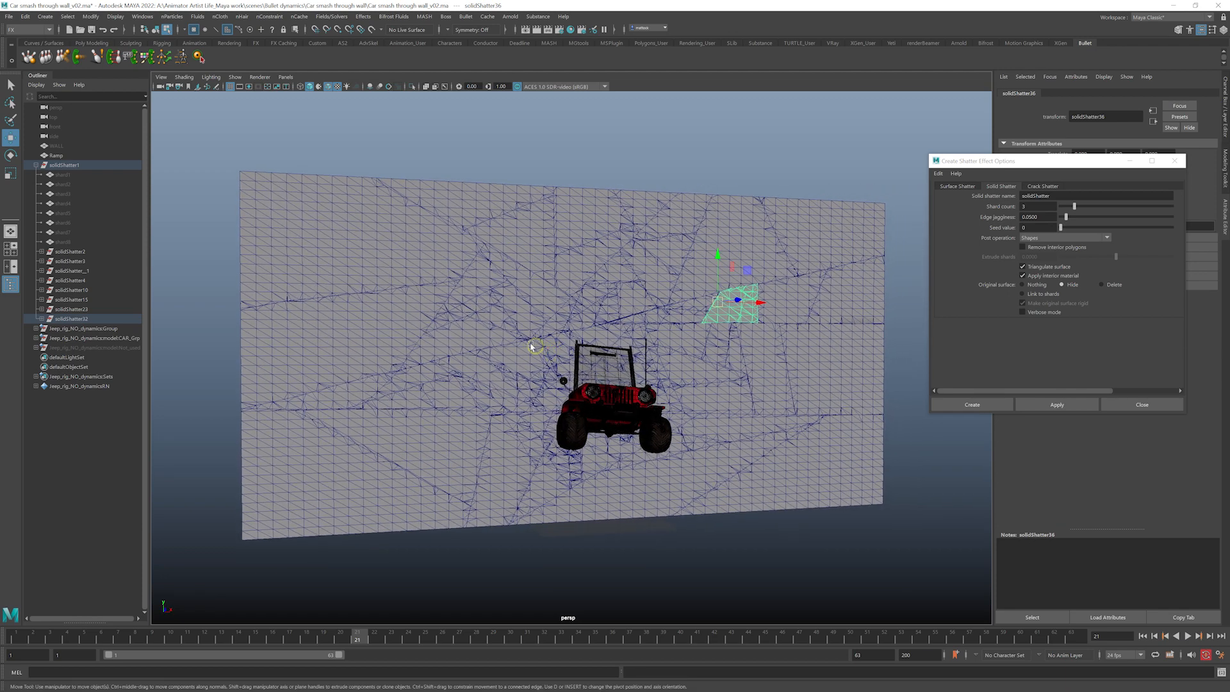
{"action": "left_click_drag", "start_coordinate": [673, 324], "coordinate": [590, 291], "text": "alt"}
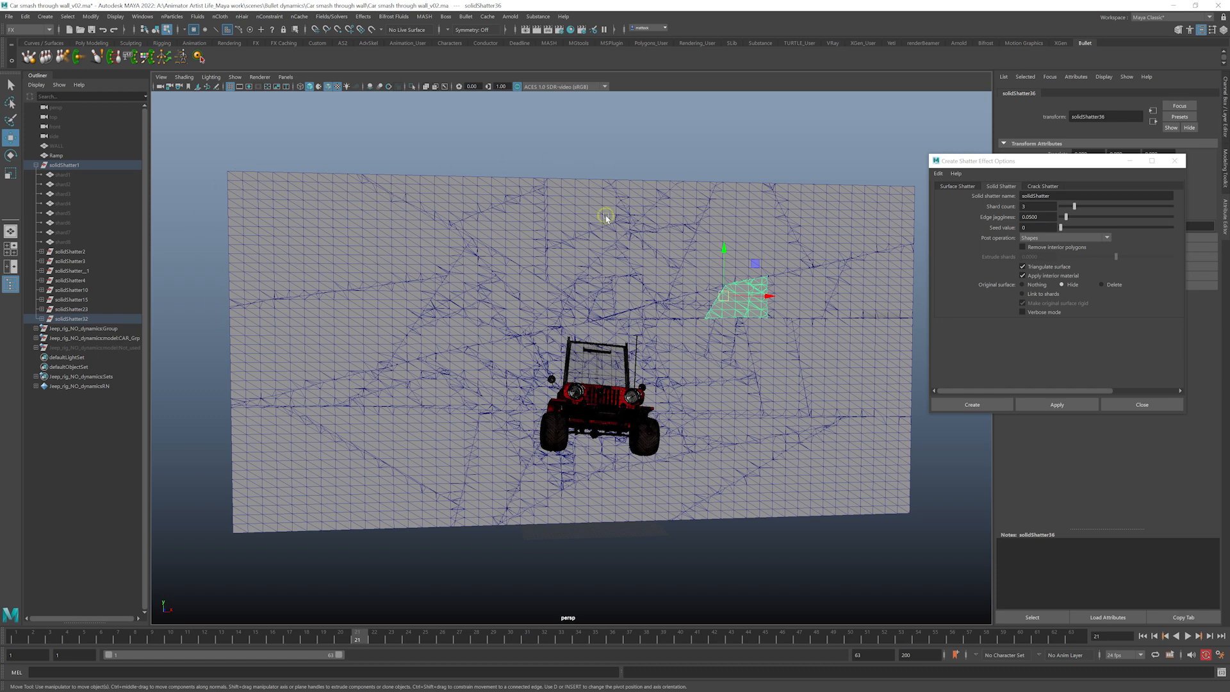
{"action": "left_click_drag", "start_coordinate": [666, 246], "coordinate": [771, 297], "text": "alt"}
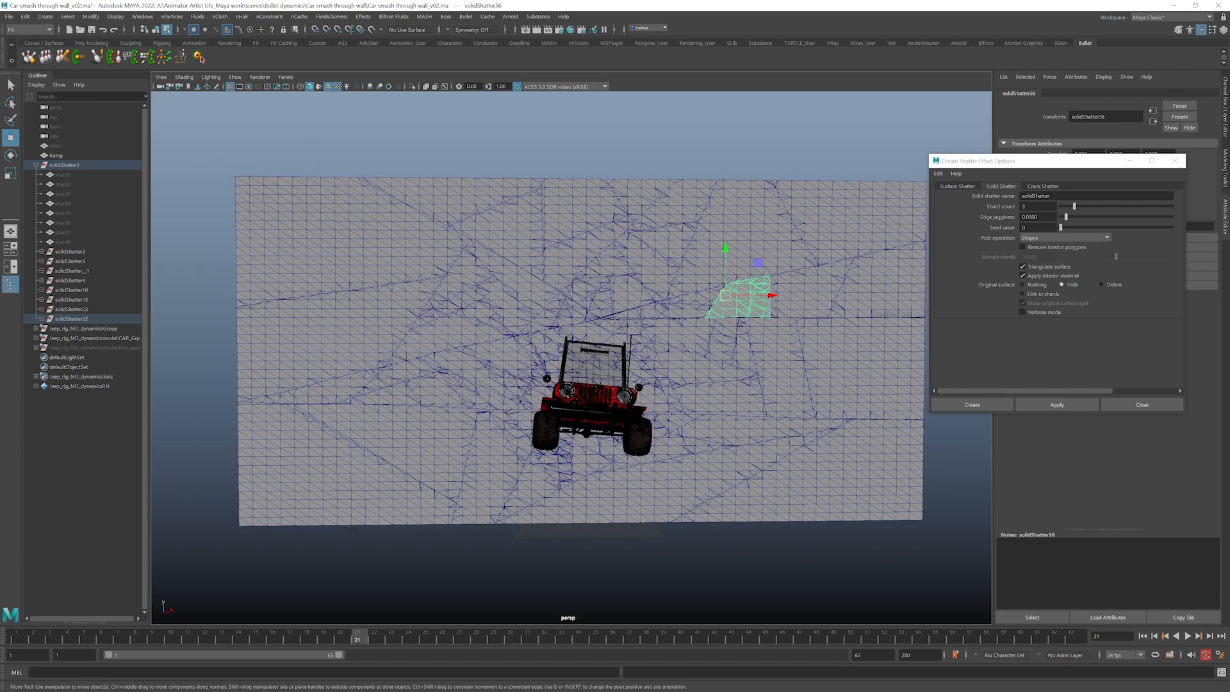
{"action": "key", "text": "ctrl+2"}
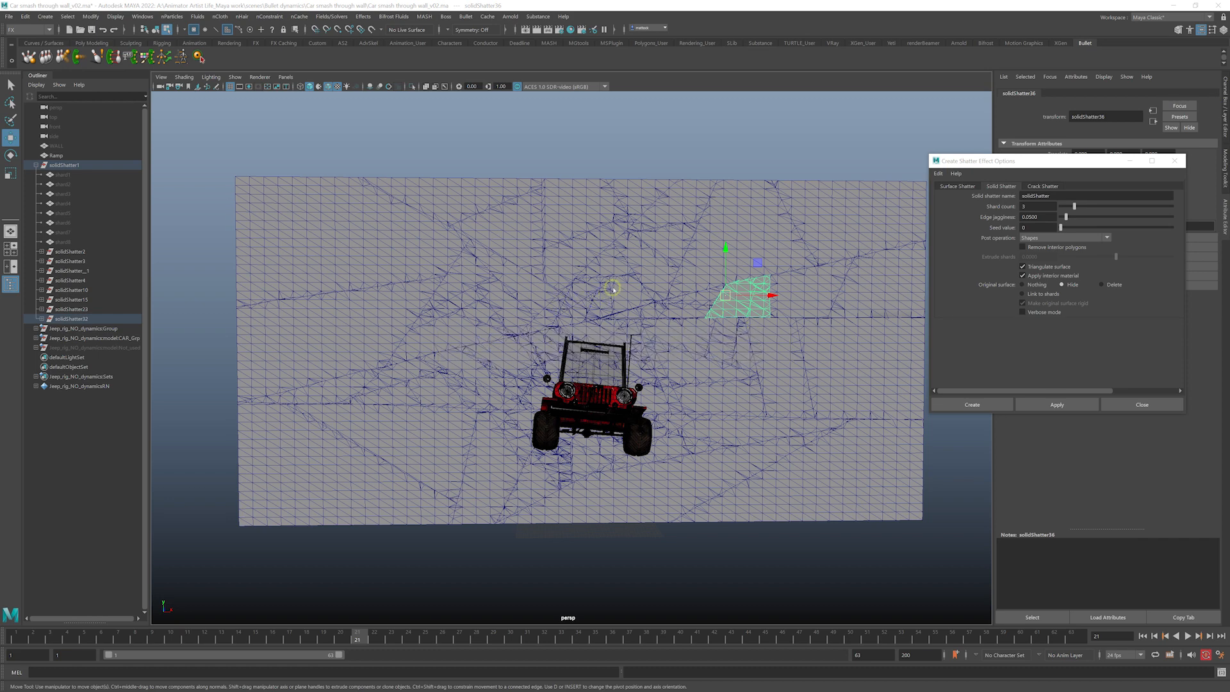
{"action": "mouse_move", "coordinate": [607, 286]}
{"action": "left_mouse_down"}
{"action": "mouse_move", "coordinate": [460, 323]}
{"action": "mouse_move", "coordinate": [556, 452]}
{"action": "mouse_move", "coordinate": [698, 387]}
{"action": "mouse_move", "coordinate": [612, 286]}
{"action": "left_mouse_up"}
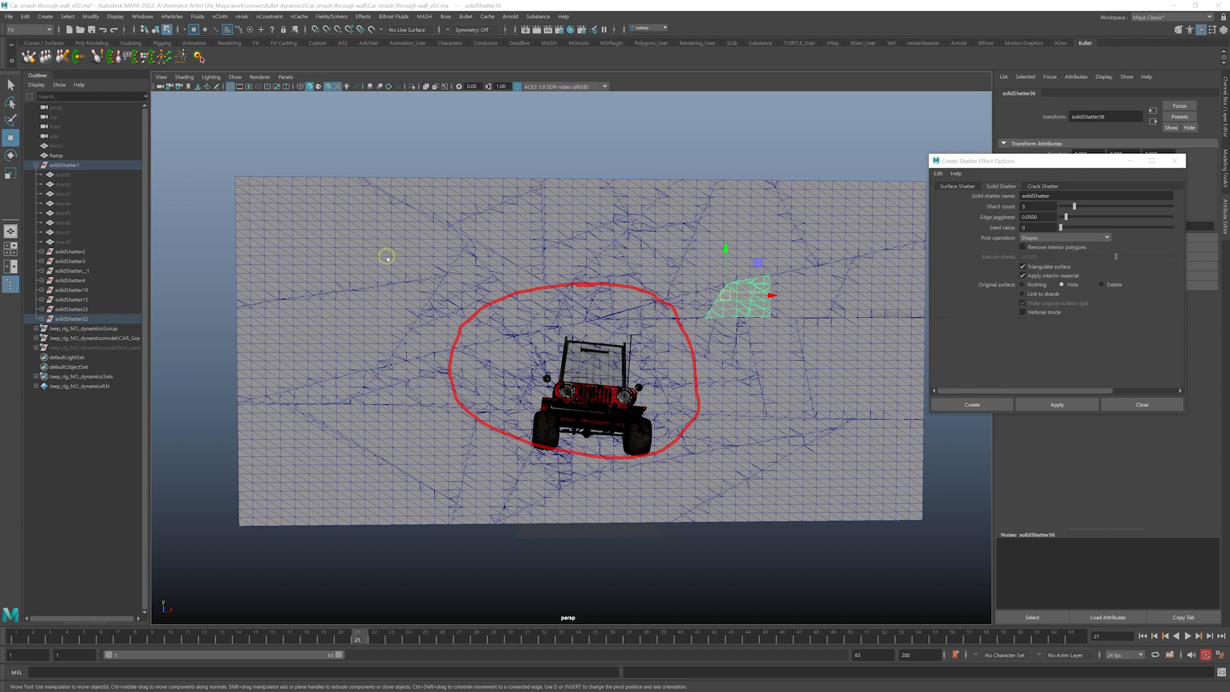
{"action": "mouse_move", "coordinate": [387, 257]}
{"action": "left_mouse_down"}
{"action": "mouse_move", "coordinate": [366, 333]}
{"action": "mouse_move", "coordinate": [524, 477]}
{"action": "mouse_move", "coordinate": [801, 398]}
{"action": "mouse_move", "coordinate": [709, 240]}
{"action": "mouse_move", "coordinate": [465, 235]}
{"action": "mouse_move", "coordinate": [380, 259]}
{"action": "left_mouse_up"}
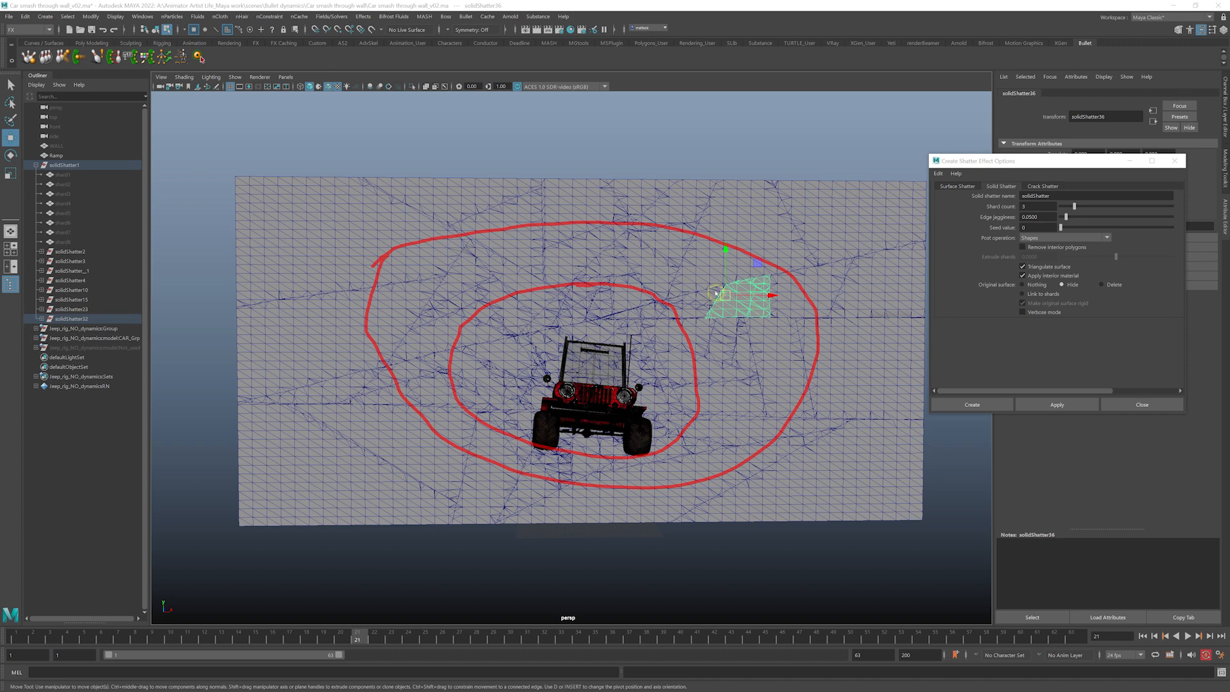
{"action": "mouse_move", "coordinate": [261, 193]}
{"action": "left_mouse_down"}
{"action": "mouse_move", "coordinate": [815, 207]}
{"action": "mouse_move", "coordinate": [856, 319]}
{"action": "mouse_move", "coordinate": [830, 477]}
{"action": "mouse_move", "coordinate": [734, 504]}
{"action": "left_mouse_up"}
{"action": "left_click_drag", "start_coordinate": [321, 485], "coordinate": [248, 291]}
{"action": "key", "text": "Escape"}
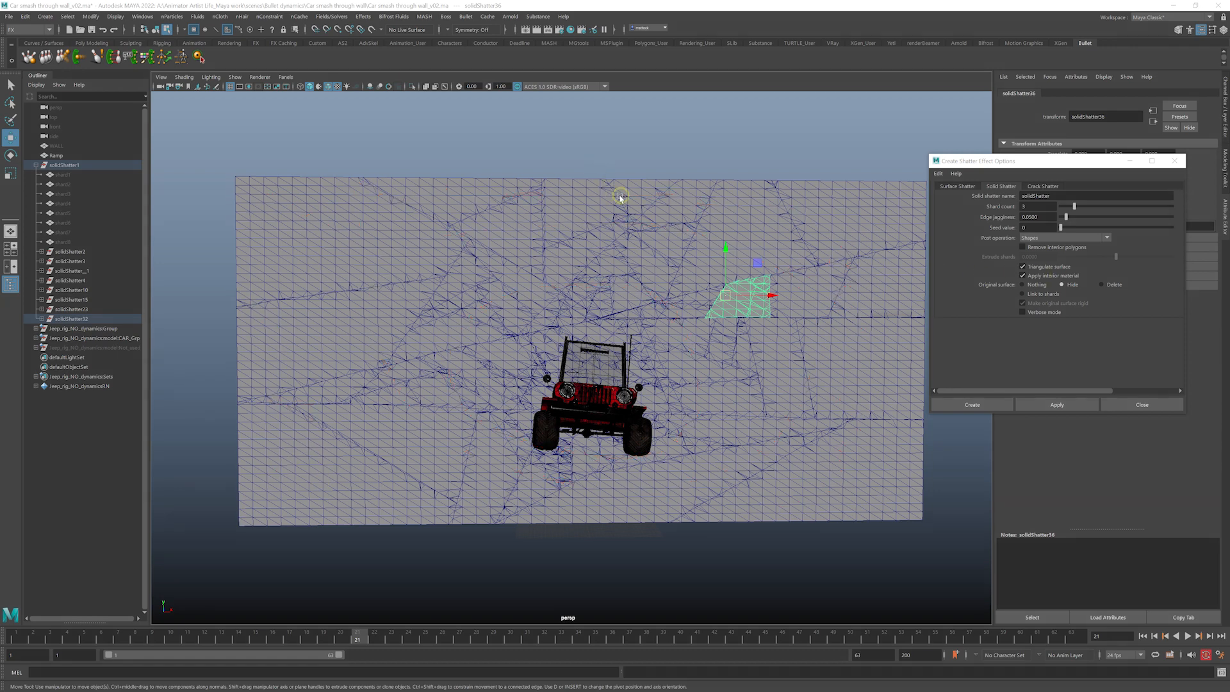
- Activate the Select tool and close the Create Shatter Effect Options window
{"action": "left_click", "coordinate": [15, 87]}
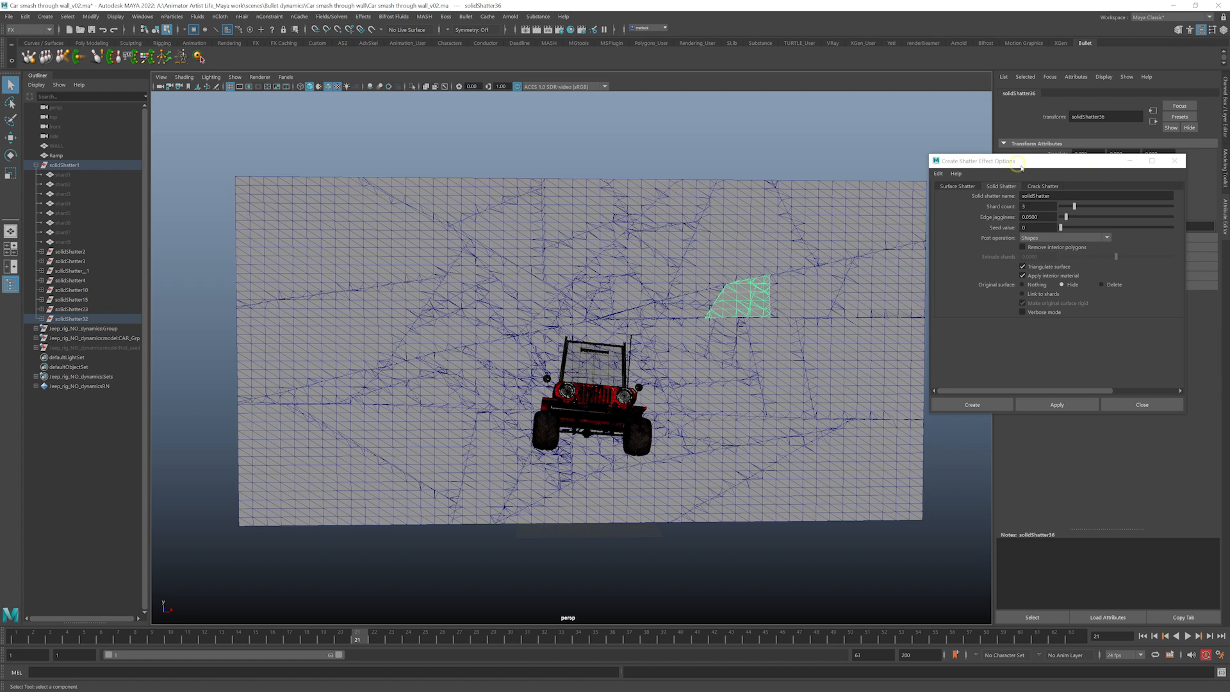
{"action": "left_click", "coordinate": [1175, 161]}
{"action": "left_click_drag", "start_coordinate": [653, 225], "coordinate": [664, 221], "text": "alt"}
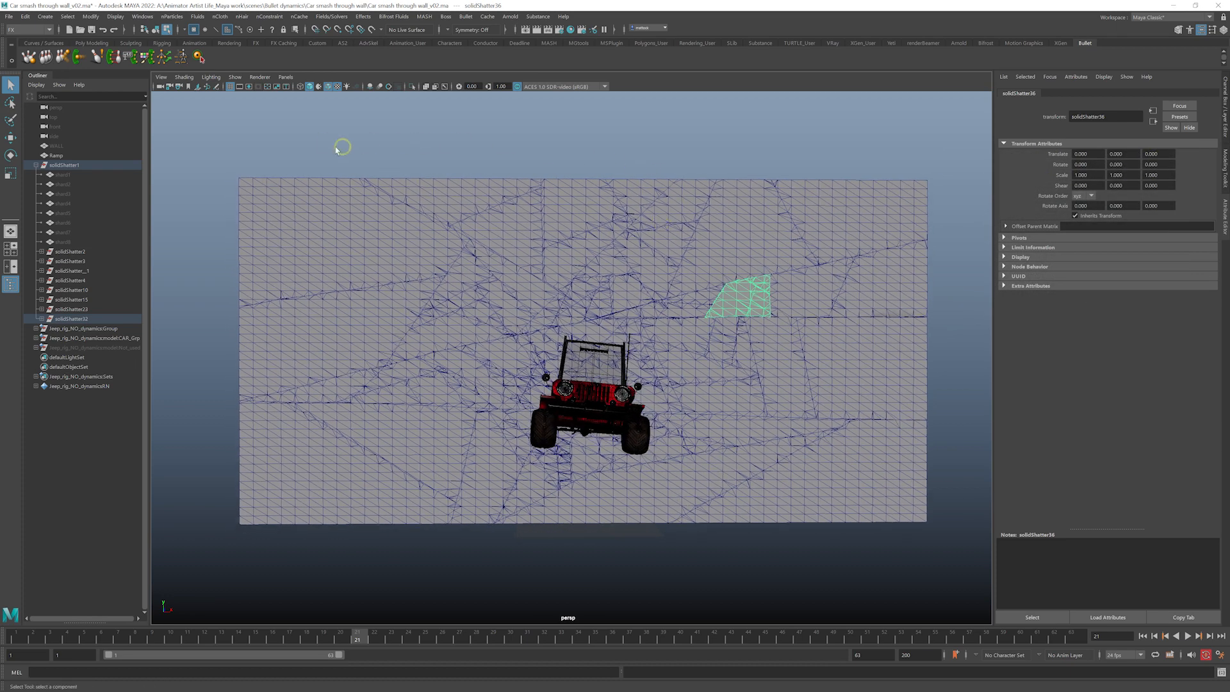
- In object selection mode, select all the outer shards around the wall's edges and check the selection in wireframe display
{"action": "left_click_drag", "start_coordinate": [260, 147], "coordinate": [927, 192]}
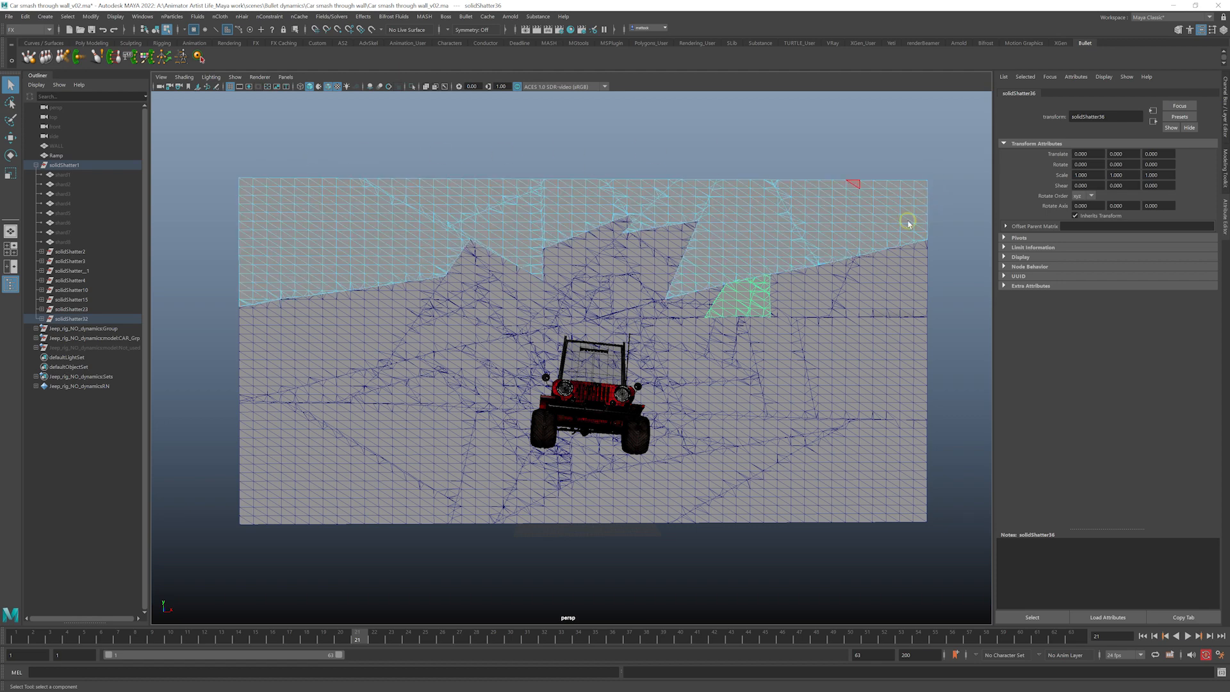
{"action": "left_click", "coordinate": [809, 184]}
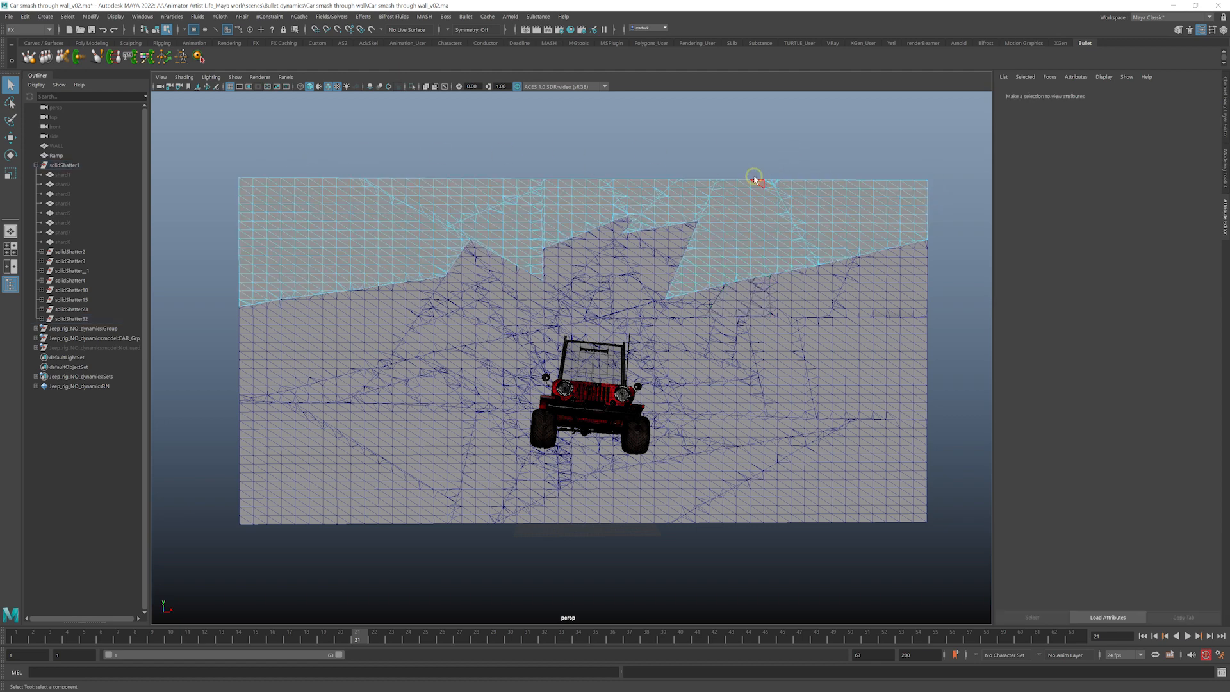
{"action": "key", "text": "F8"}
{"action": "left_click_drag", "start_coordinate": [968, 203], "coordinate": [898, 519]}
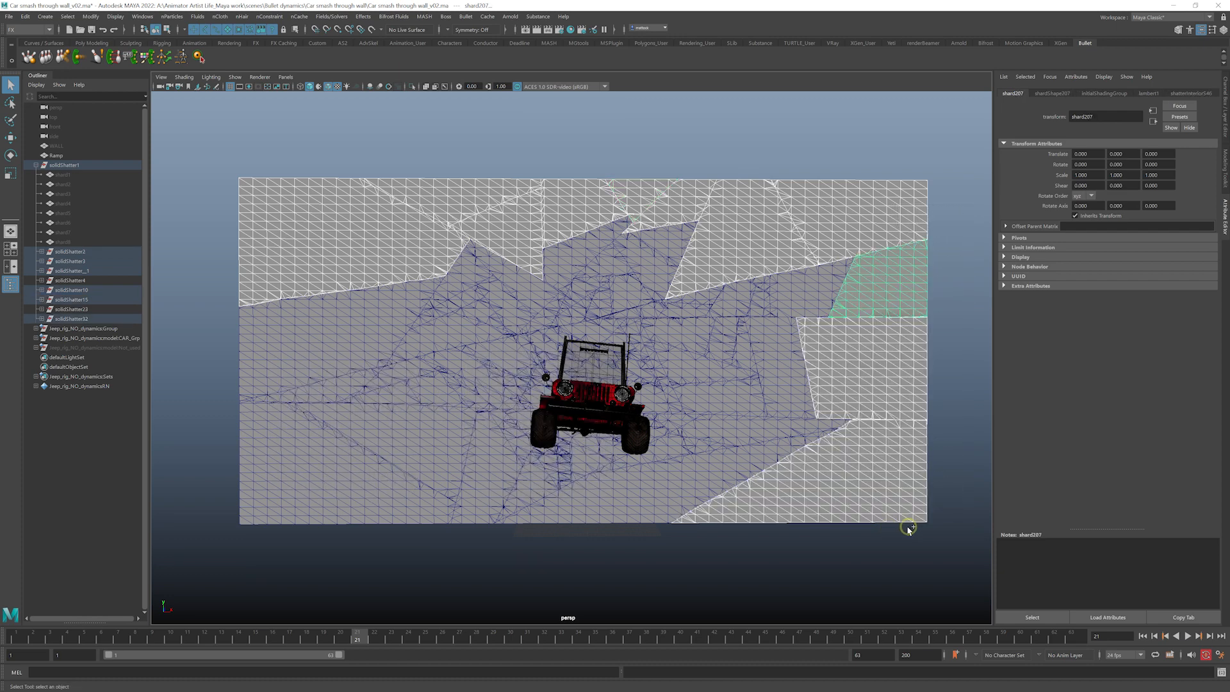
{"action": "left_click_drag", "start_coordinate": [705, 585], "coordinate": [233, 522]}
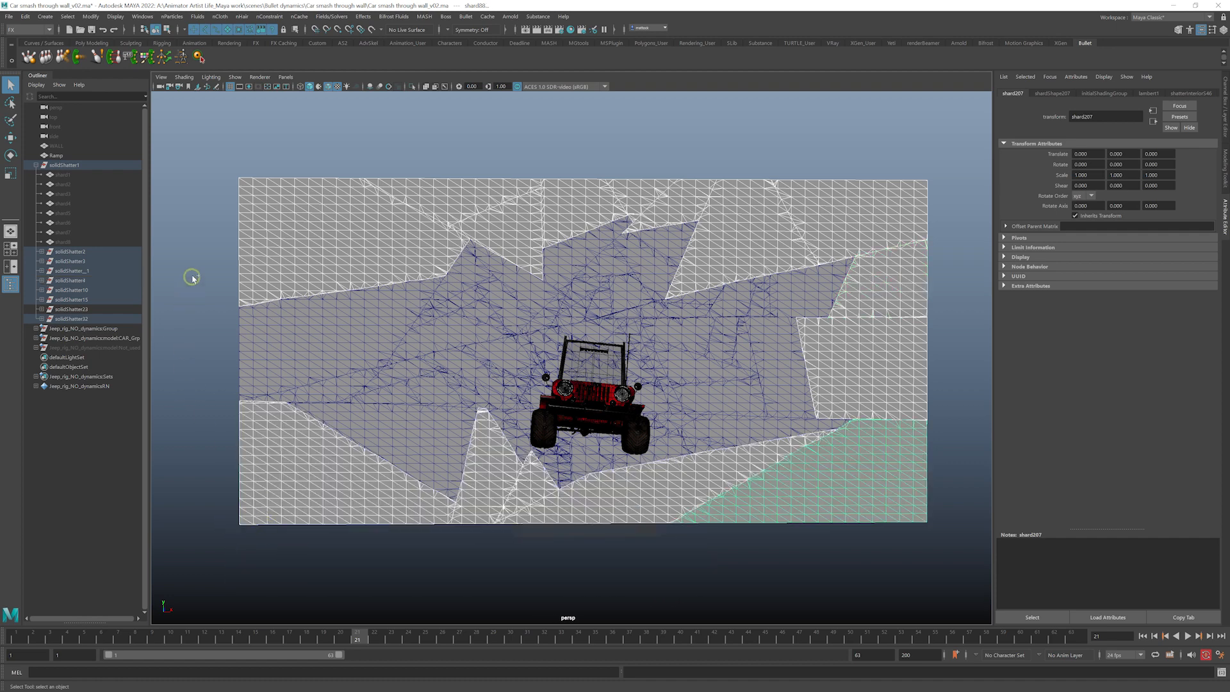
{"action": "left_click_drag", "start_coordinate": [204, 252], "coordinate": [304, 423], "text": "ctrl+shift"}
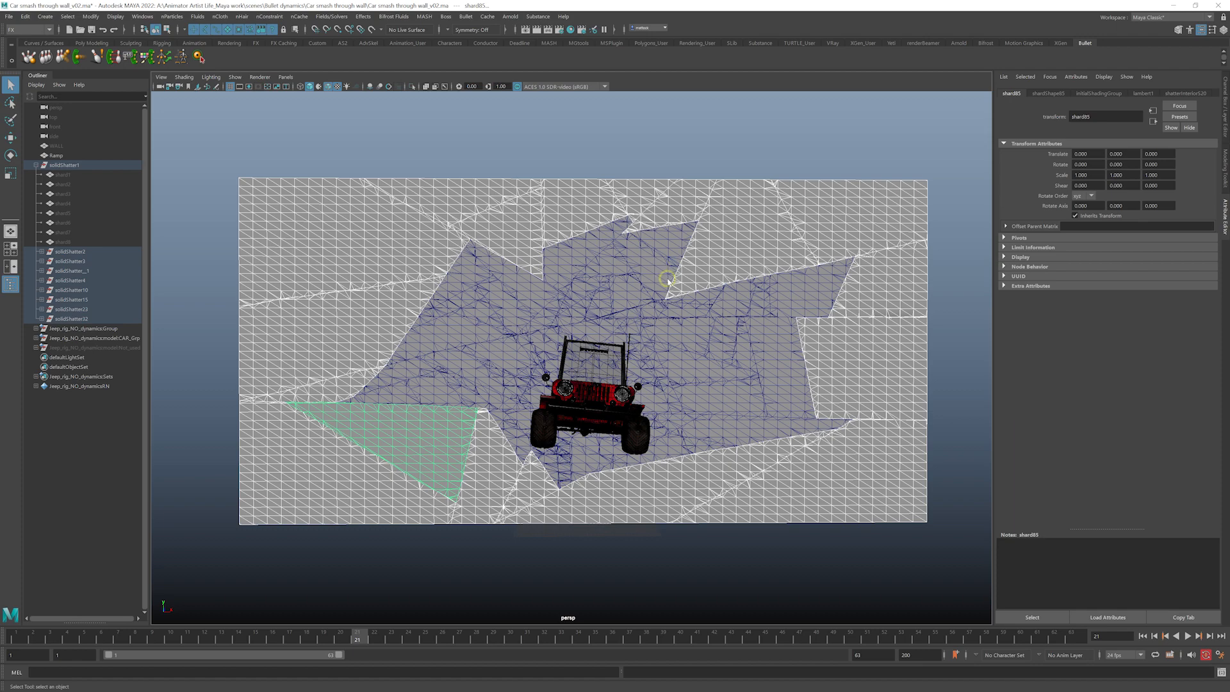
{"action": "key", "text": "4"}
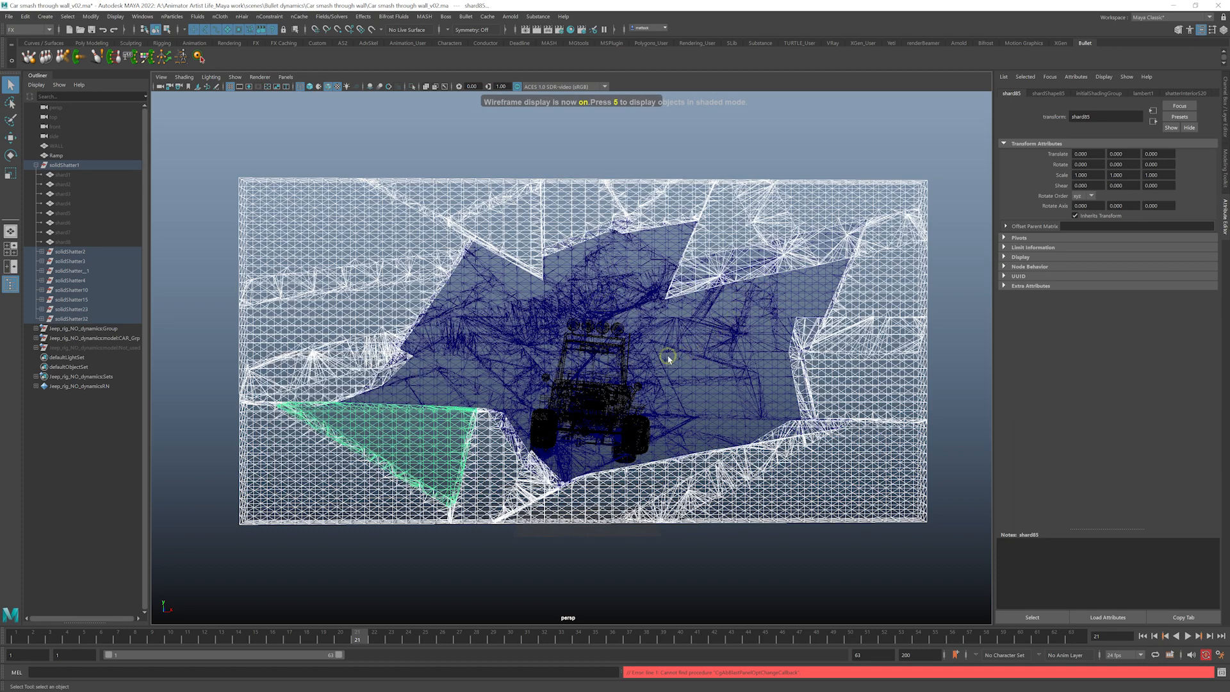
{"action": "left_click_drag", "start_coordinate": [668, 356], "coordinate": [335, 225], "text": "alt"}
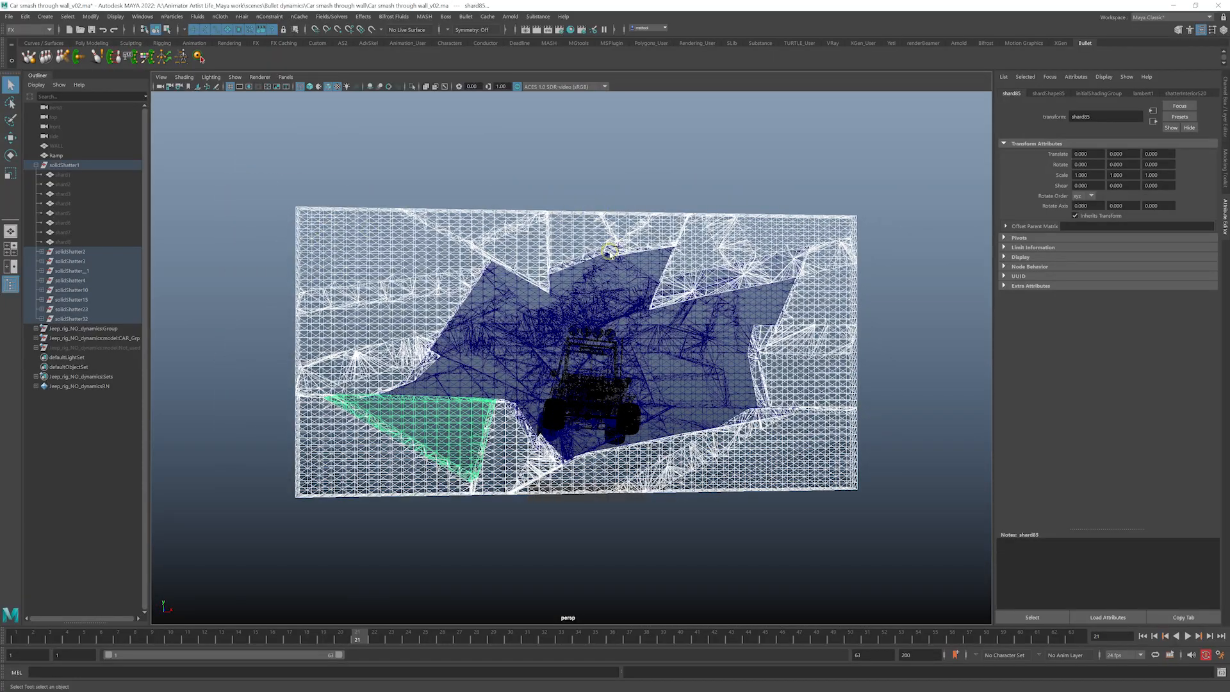
- Group the selected outer shards and name the group OUTER_PIECES_Grp
{"action": "key", "text": "ctrl+g"}
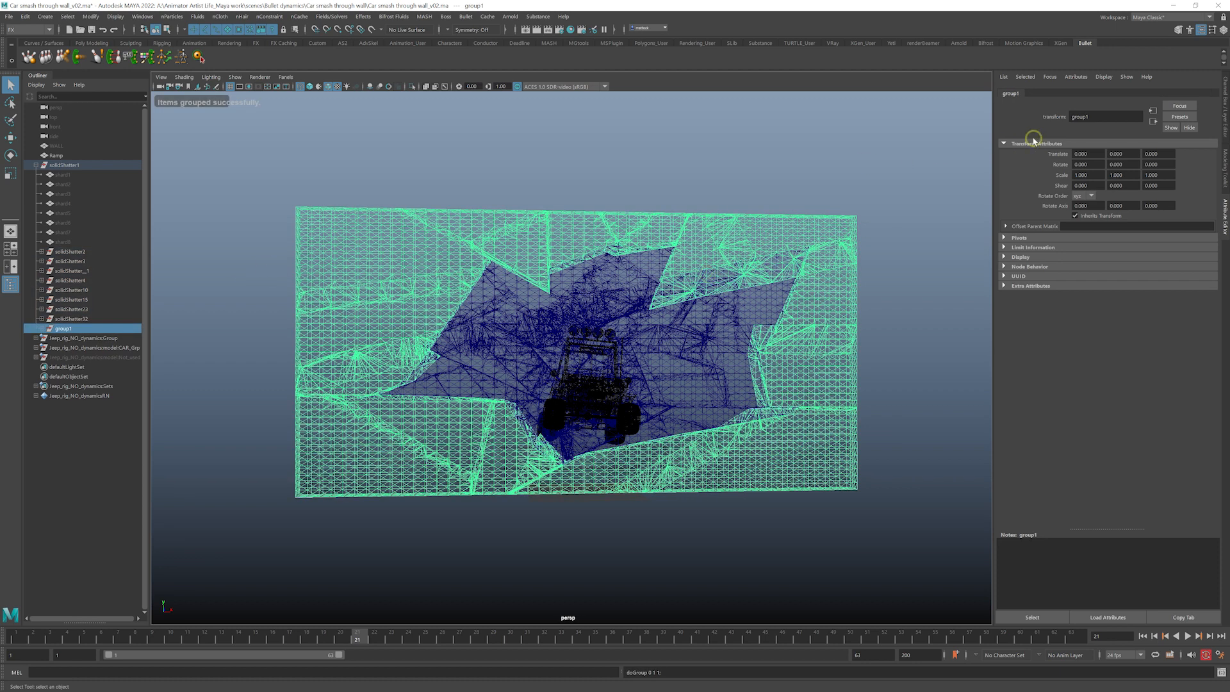
{"action": "left_click_drag", "start_coordinate": [1107, 119], "coordinate": [1059, 118]}
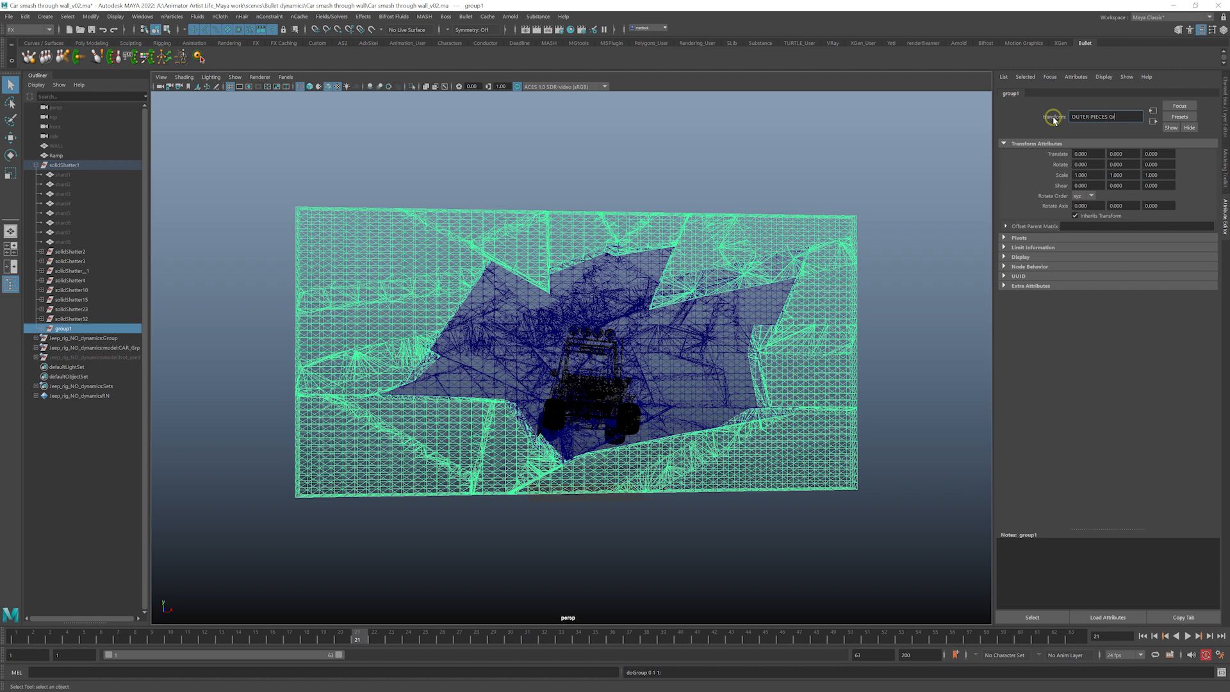
{"action": "key", "text": "Return"}
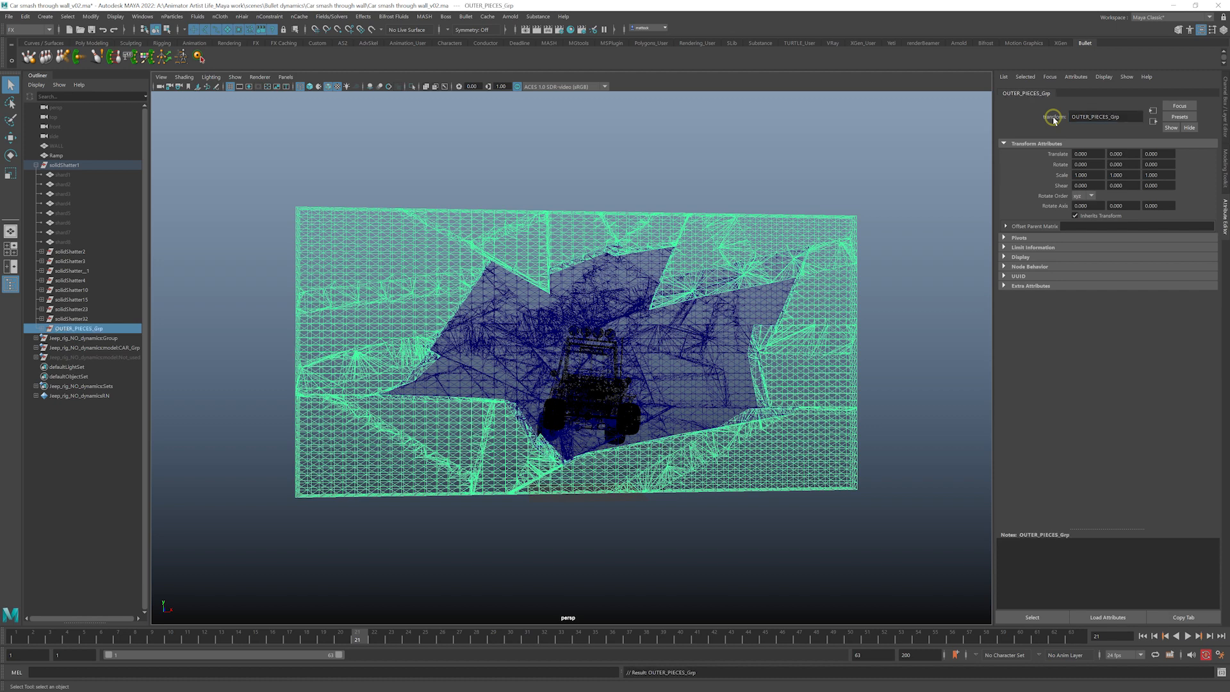
- Move OUTER_PIECES_Grp out of solidShatter1 to the scene's top level and collapse solidShatter1
{"action": "left_click", "coordinate": [42, 329]}
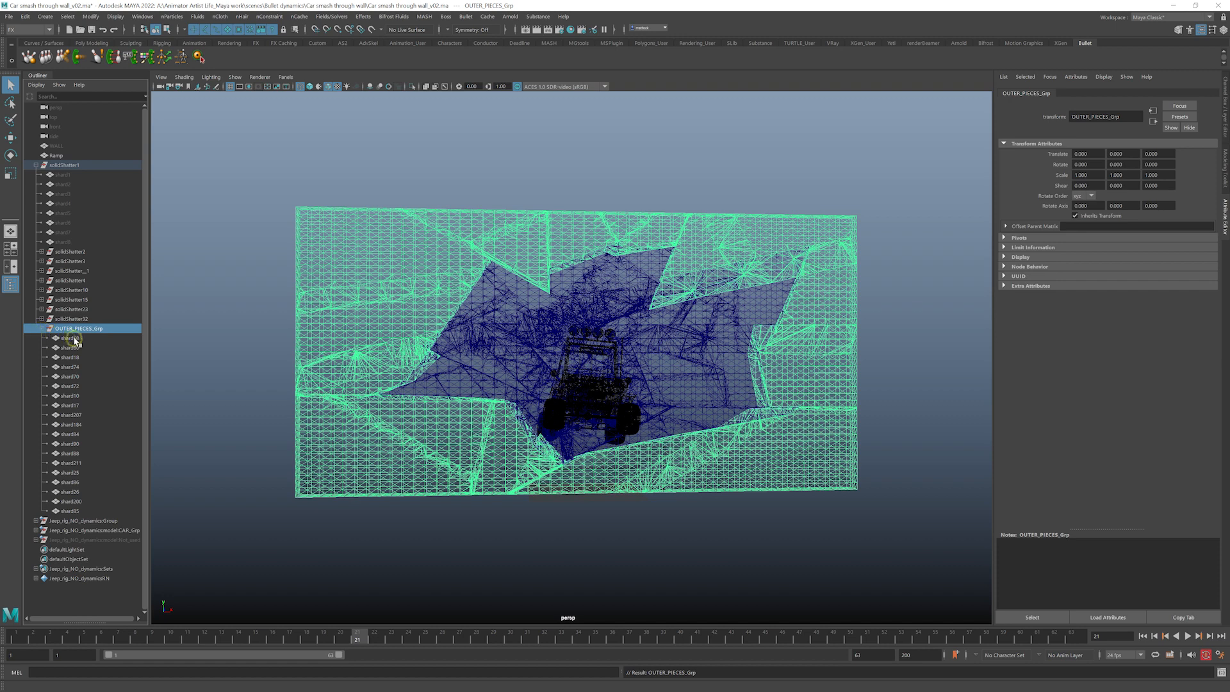
{"action": "left_click", "coordinate": [43, 328]}
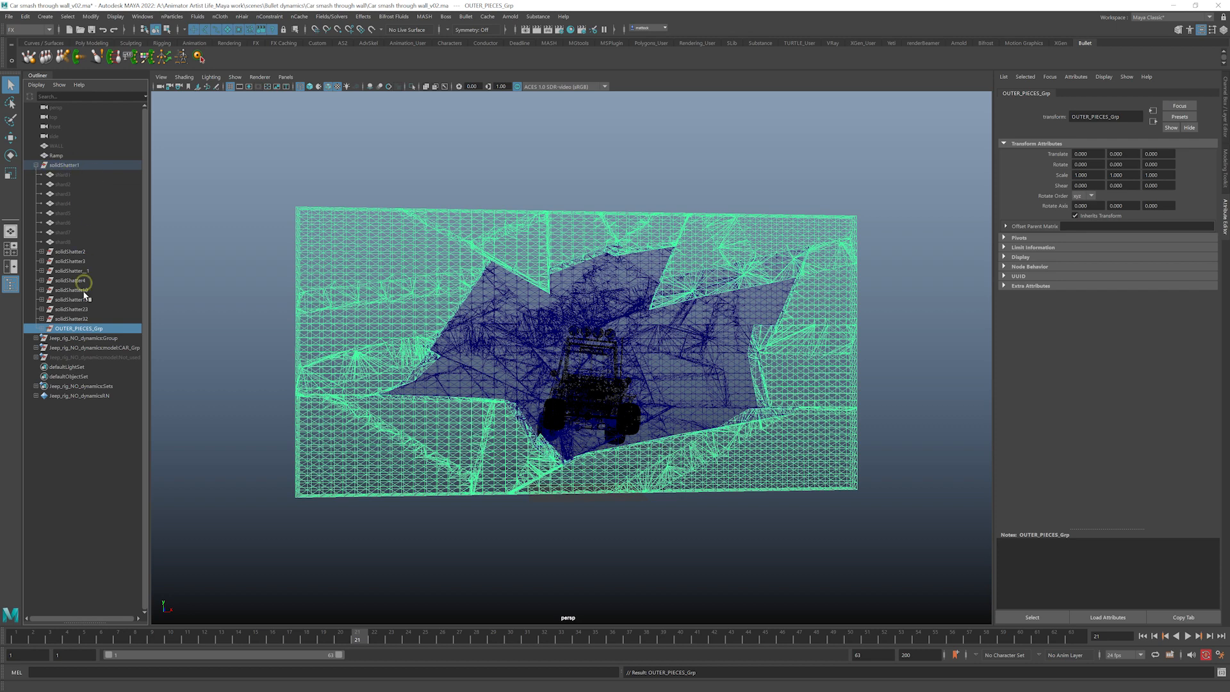
{"action": "left_click", "coordinate": [90, 328]}
{"action": "middle_click_drag", "start_coordinate": [85, 330], "coordinate": [75, 416]}
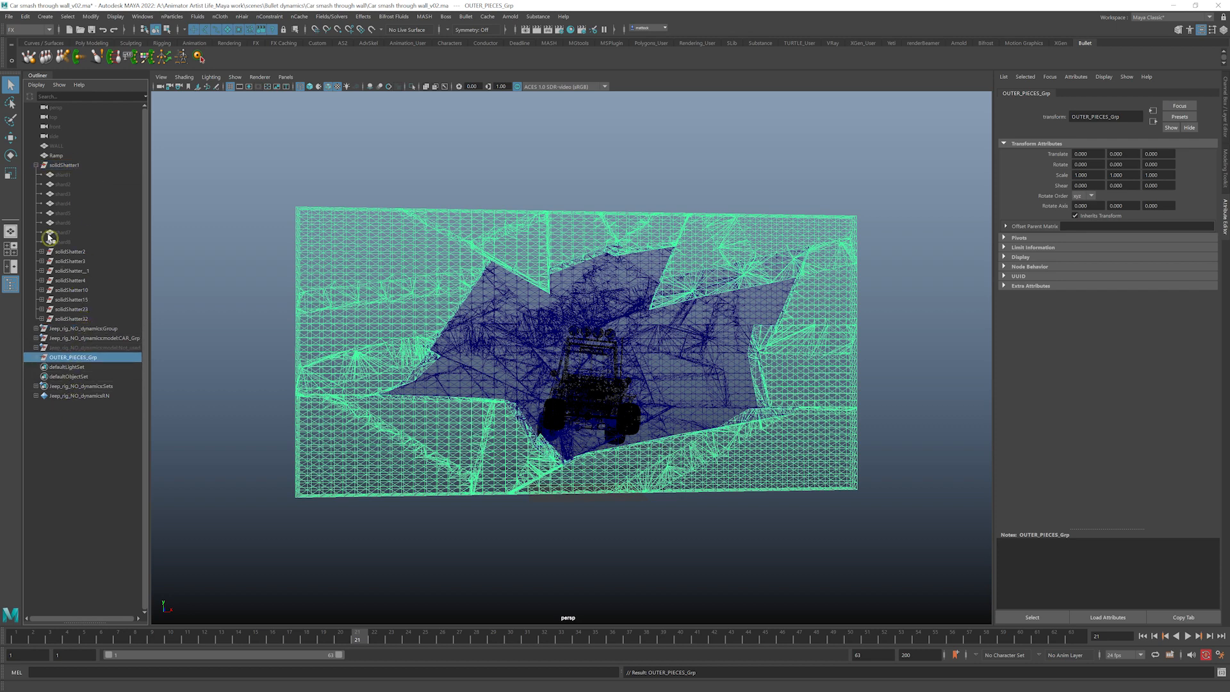
{"action": "left_click", "coordinate": [37, 166]}
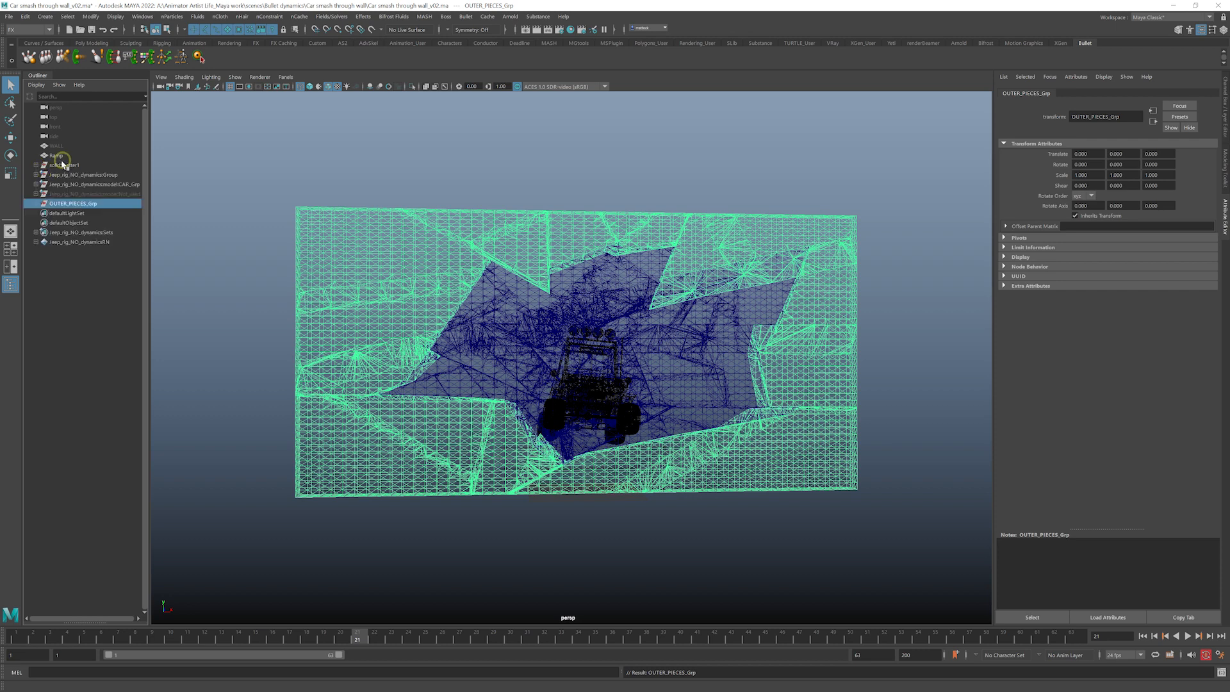
- Expand OUTER_PIECES_Grp and check its individual shards, ending with the whole group selected
{"action": "left_click", "coordinate": [62, 206]}
{"action": "left_click", "coordinate": [37, 204]}
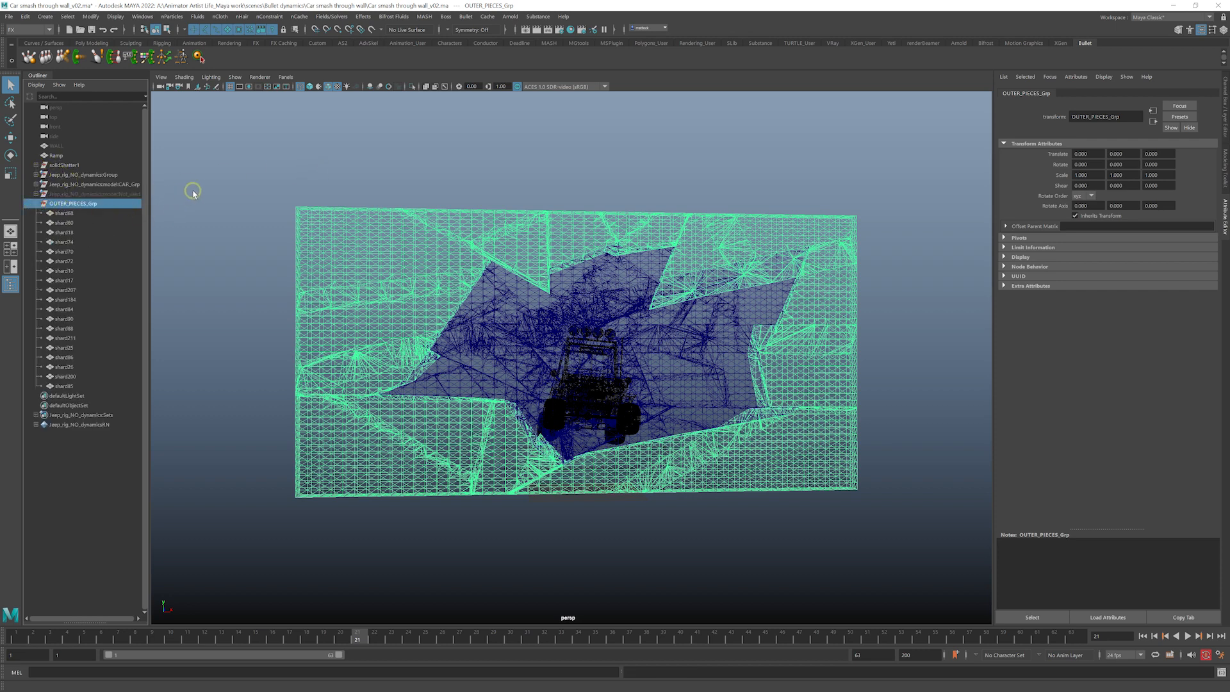
{"action": "left_click", "coordinate": [182, 218]}
{"action": "left_click", "coordinate": [69, 204]}
{"action": "left_click", "coordinate": [66, 214]}
{"action": "left_click", "coordinate": [66, 252]}
{"action": "left_click_drag", "start_coordinate": [66, 272], "coordinate": [66, 278]}
{"action": "left_click", "coordinate": [67, 300]}
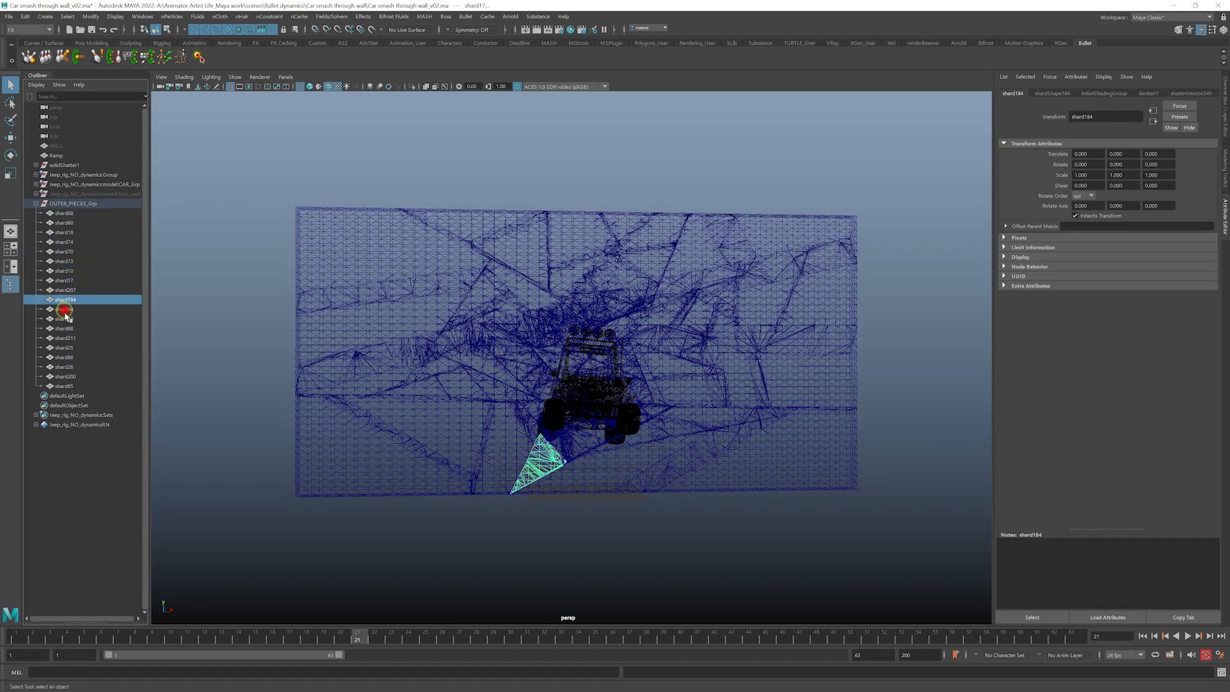
{"action": "left_click", "coordinate": [69, 328]}
{"action": "left_click", "coordinate": [69, 338]}
{"action": "left_click", "coordinate": [64, 204]}
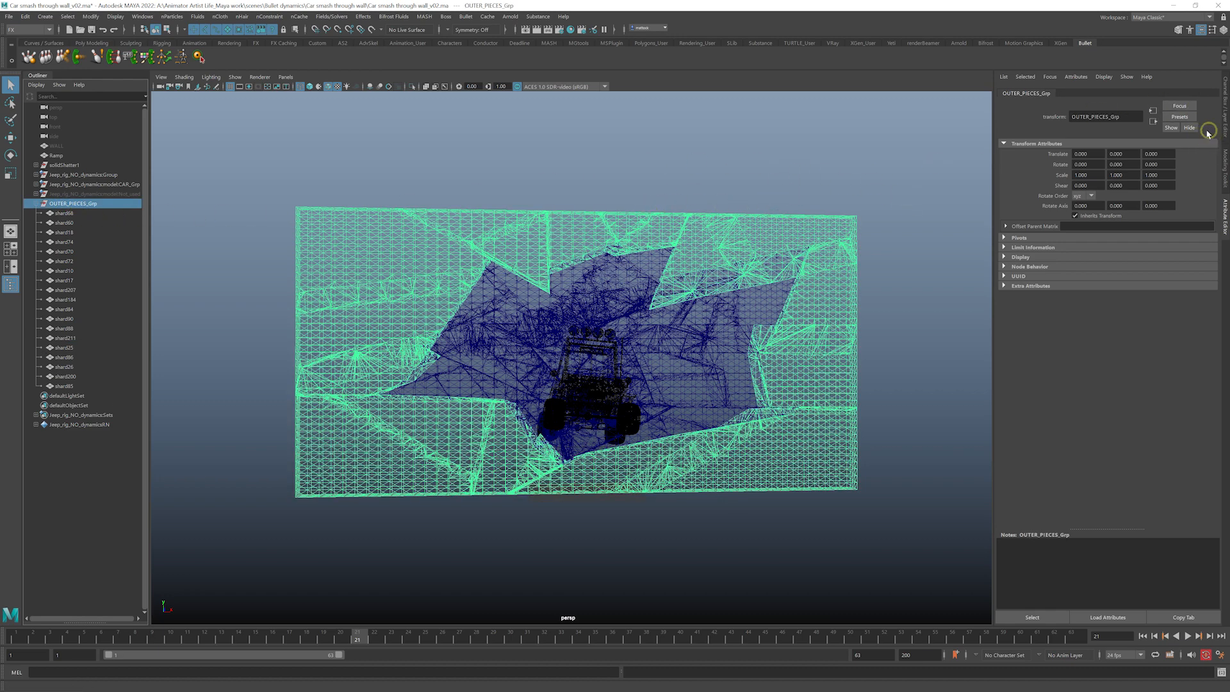
- Create a new display layer from the selected OUTER_PIECES_Grp
{"action": "left_click", "coordinate": [1225, 108]}
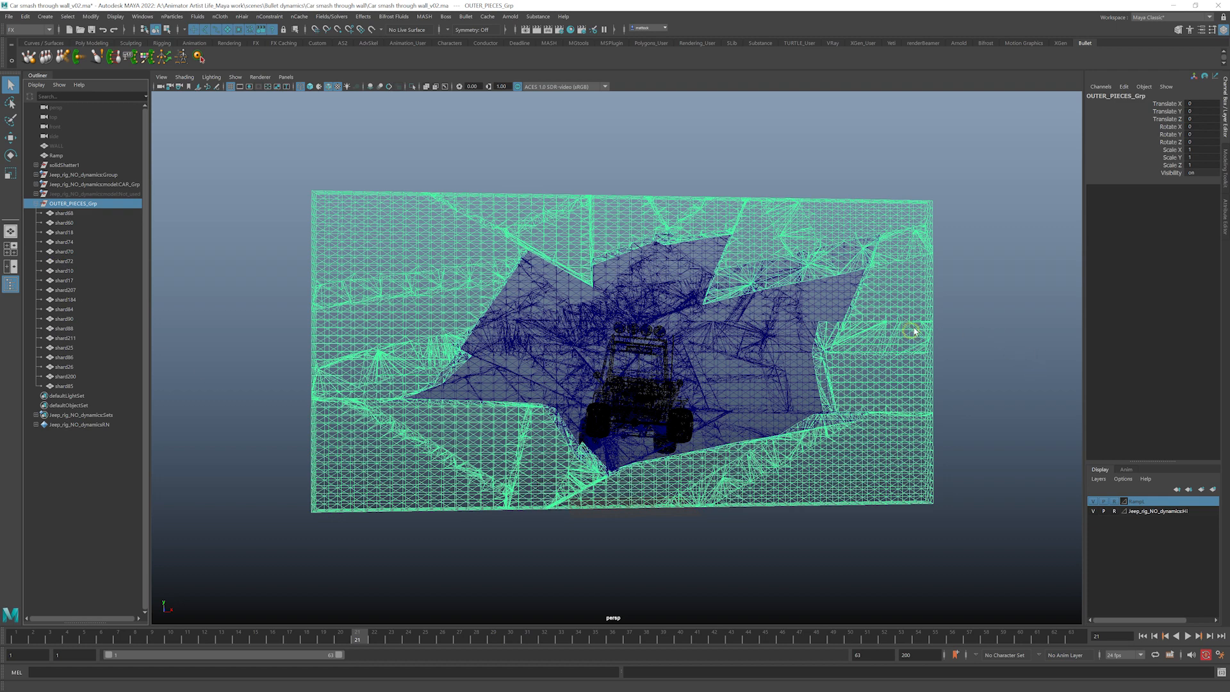
{"action": "right_click_drag", "start_coordinate": [989, 325], "coordinate": [921, 314], "text": "alt"}
{"action": "middle_click_drag", "start_coordinate": [921, 314], "coordinate": [897, 285], "text": "alt"}
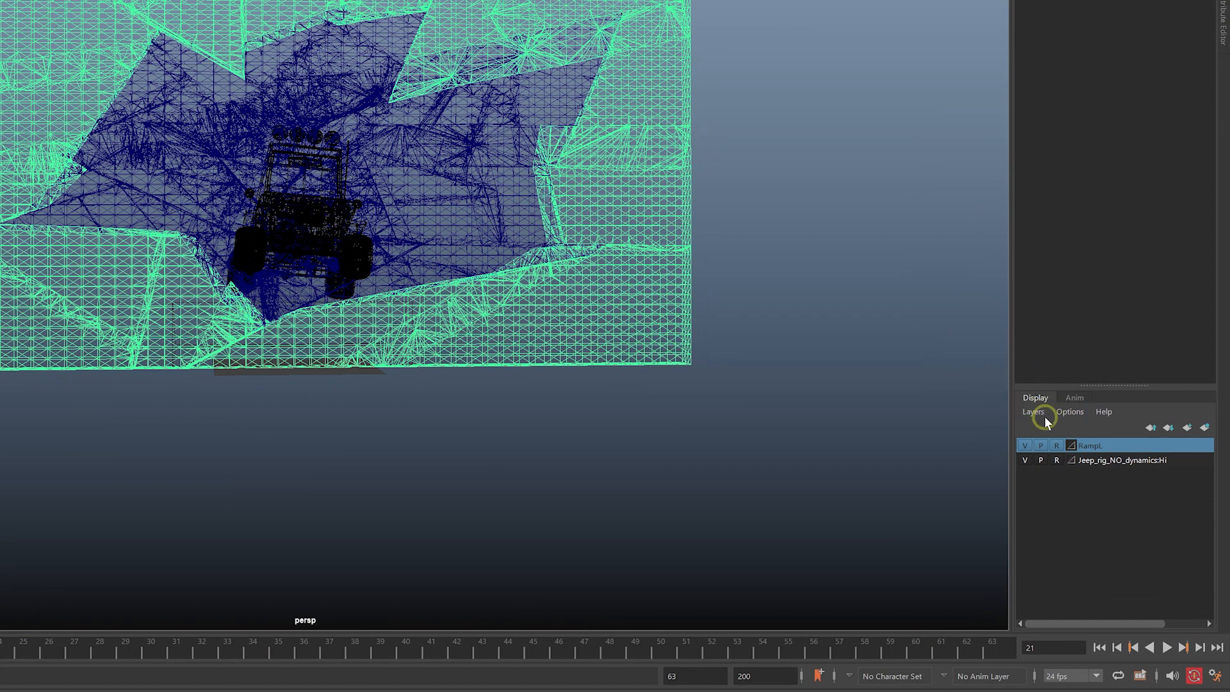
{"action": "left_click", "coordinate": [1045, 415]}
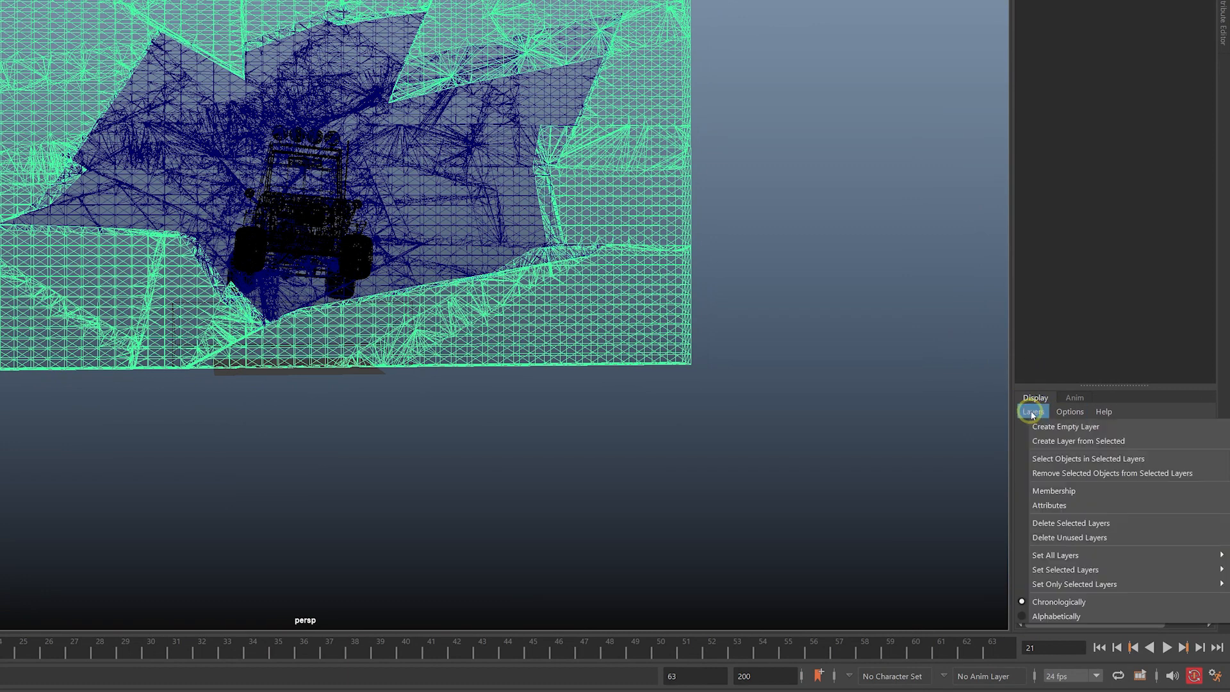
{"action": "left_click", "coordinate": [1052, 441]}
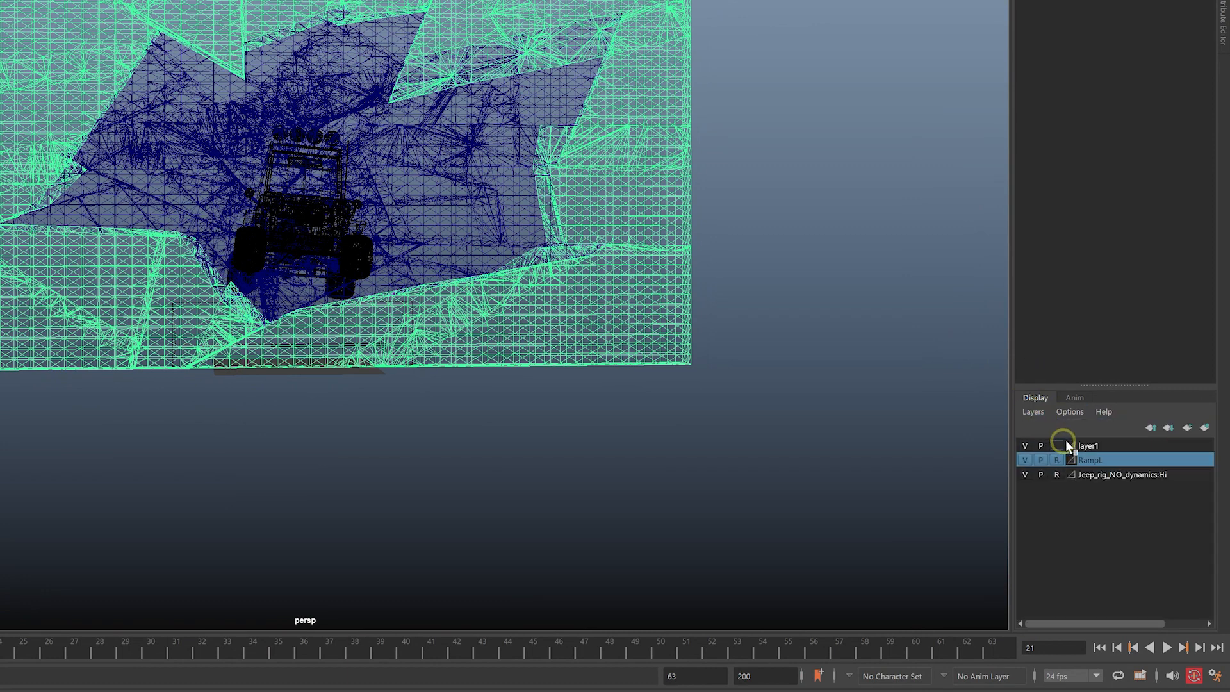
- Toggle the new display layer's visibility to check which wall pieces it contains
{"action": "left_click", "coordinate": [1025, 445]}
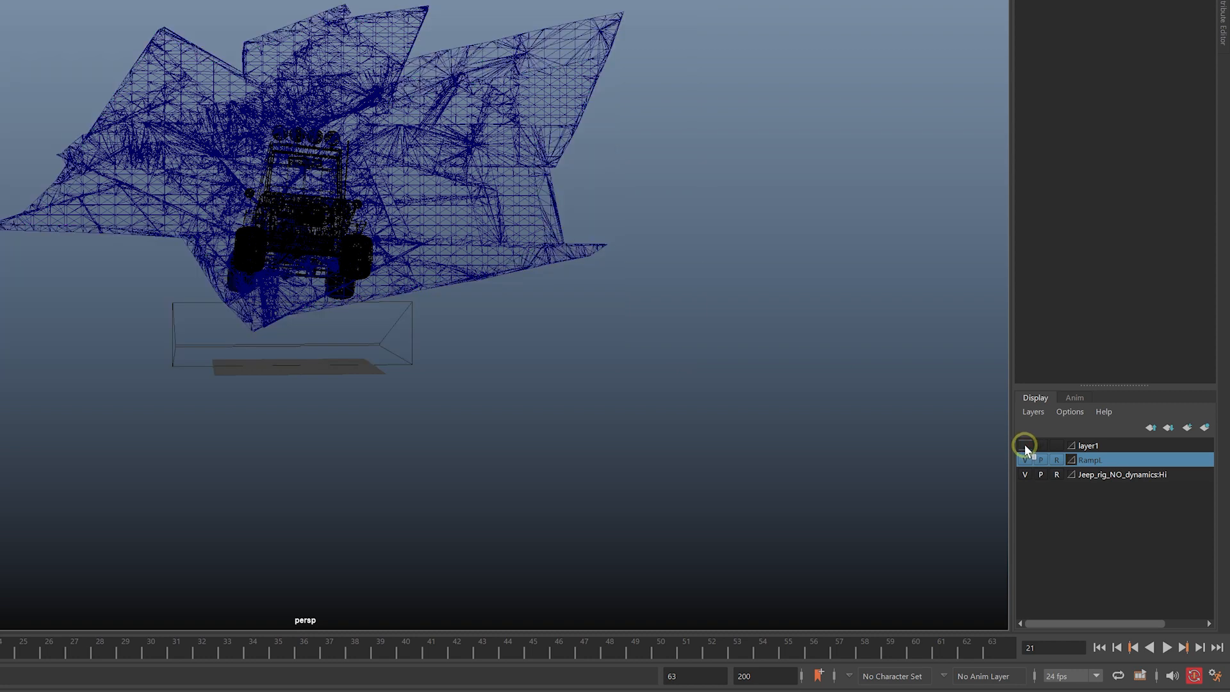
{"action": "left_click", "coordinate": [1025, 445]}
{"action": "left_click", "coordinate": [1023, 445]}
{"action": "left_click", "coordinate": [1024, 446]}
- Rename the new display layer to OUTER and save the change
{"action": "left_click", "coordinate": [1096, 447]}
{"action": "double_click", "coordinate": [1093, 447]}
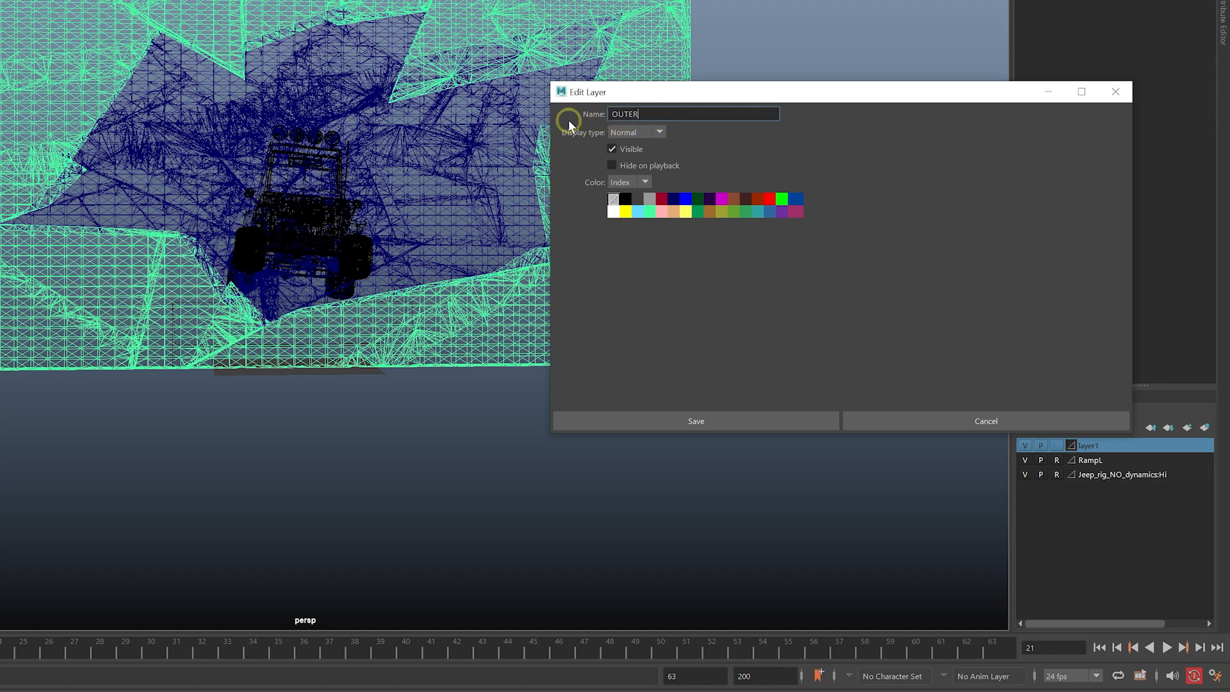
{"action": "left_click", "coordinate": [711, 421]}
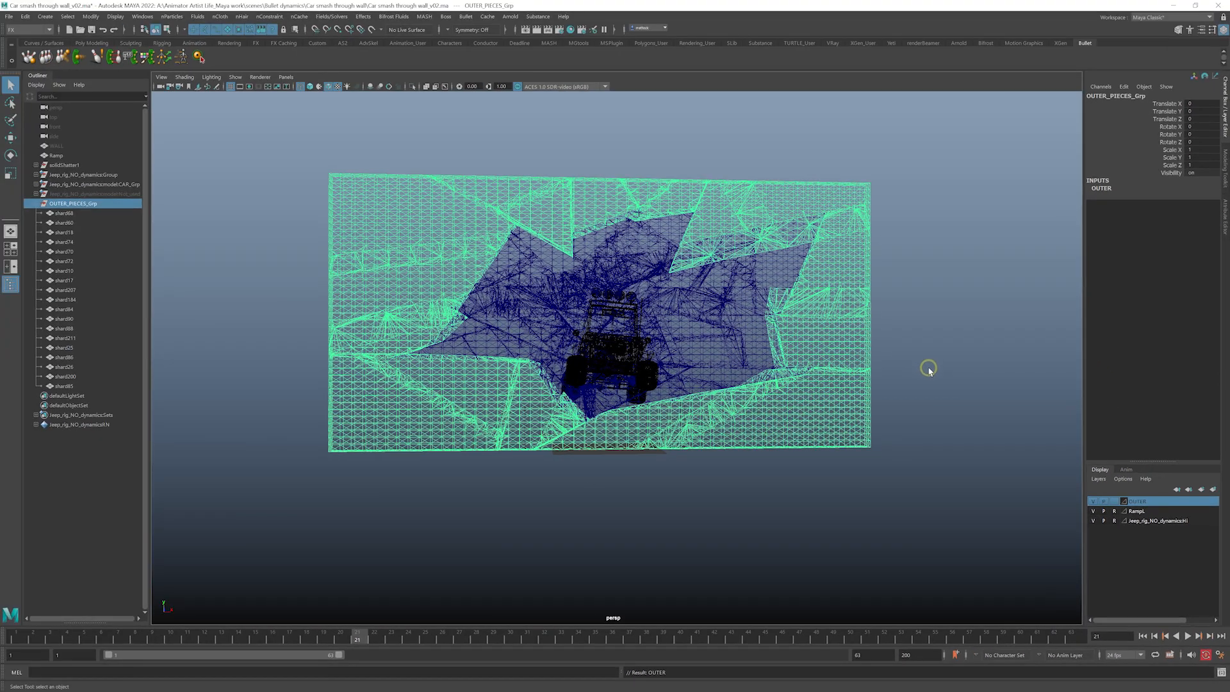
- Switch the viewport to textured shaded display and select two outer shards at the wall's lower-right edge
{"action": "key", "text": "6"}
{"action": "left_click_drag", "start_coordinate": [945, 365], "coordinate": [943, 374], "text": "alt"}
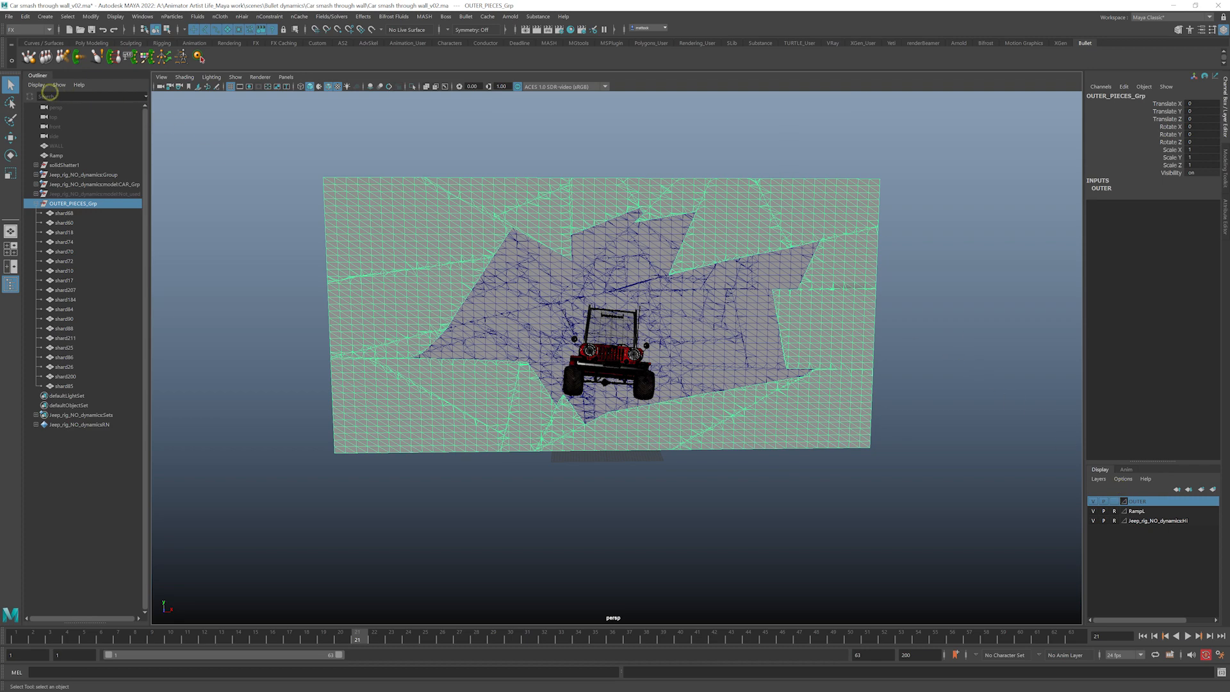
{"action": "scroll", "coordinate": [979, 318], "scroll_direction": "up", "scroll_amount": 3}
{"action": "left_click", "coordinate": [992, 325]}
{"action": "left_click_drag", "start_coordinate": [995, 325], "coordinate": [917, 374], "text": "alt"}
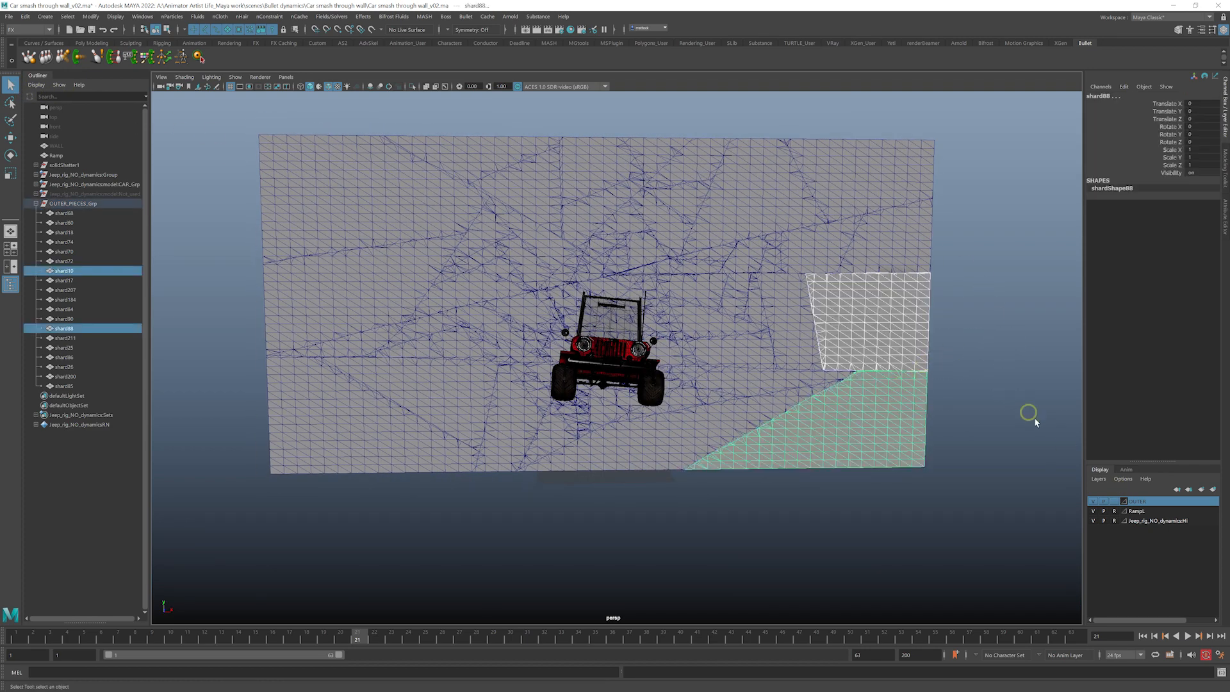
- Set the OUTER layer to Template and try selecting the outer shards along the wall's right edge
{"action": "left_click", "coordinate": [1115, 502]}
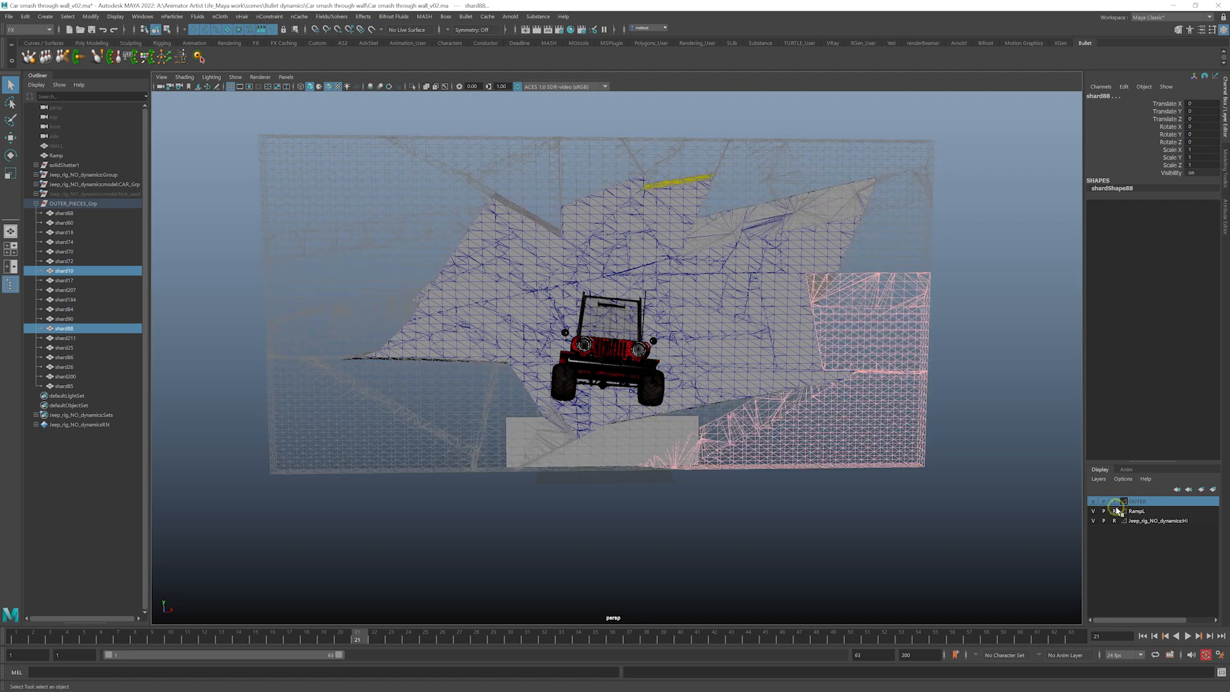
{"action": "left_click", "coordinate": [989, 402]}
{"action": "right_click_drag", "start_coordinate": [968, 359], "coordinate": [912, 332], "text": "alt"}
{"action": "mouse_move", "coordinate": [911, 332]}
{"action": "left_mouse_down", "text": "alt"}
{"action": "mouse_move", "coordinate": [953, 332]}
{"action": "mouse_move", "coordinate": [932, 321]}
{"action": "left_mouse_up", "text": "alt"}
{"action": "left_click_drag", "start_coordinate": [926, 277], "coordinate": [827, 401]}
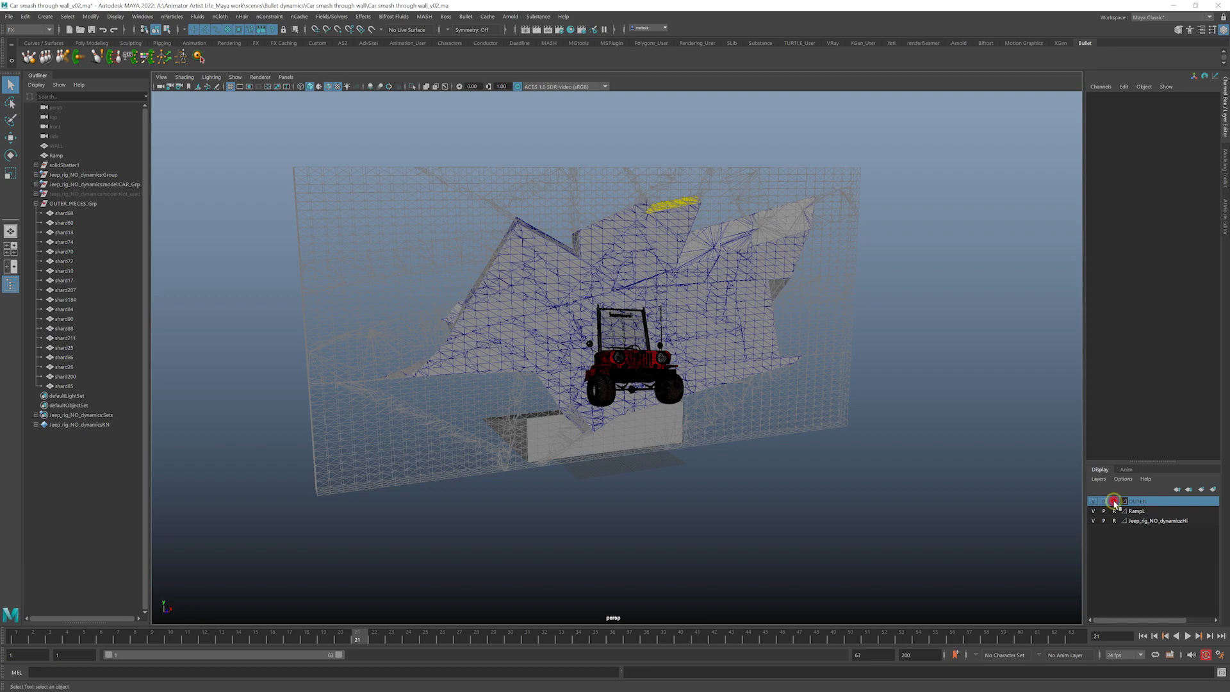
- Return the OUTER layer to normal display and select the three outer shards along the wall's upper-right edge
{"action": "left_click", "coordinate": [1115, 502]}
{"action": "left_click_drag", "start_coordinate": [881, 348], "coordinate": [858, 333], "text": "alt"}
{"action": "left_click_drag", "start_coordinate": [913, 277], "coordinate": [836, 429]}
{"action": "left_click_drag", "start_coordinate": [327, 239], "coordinate": [497, 267], "text": "alt"}
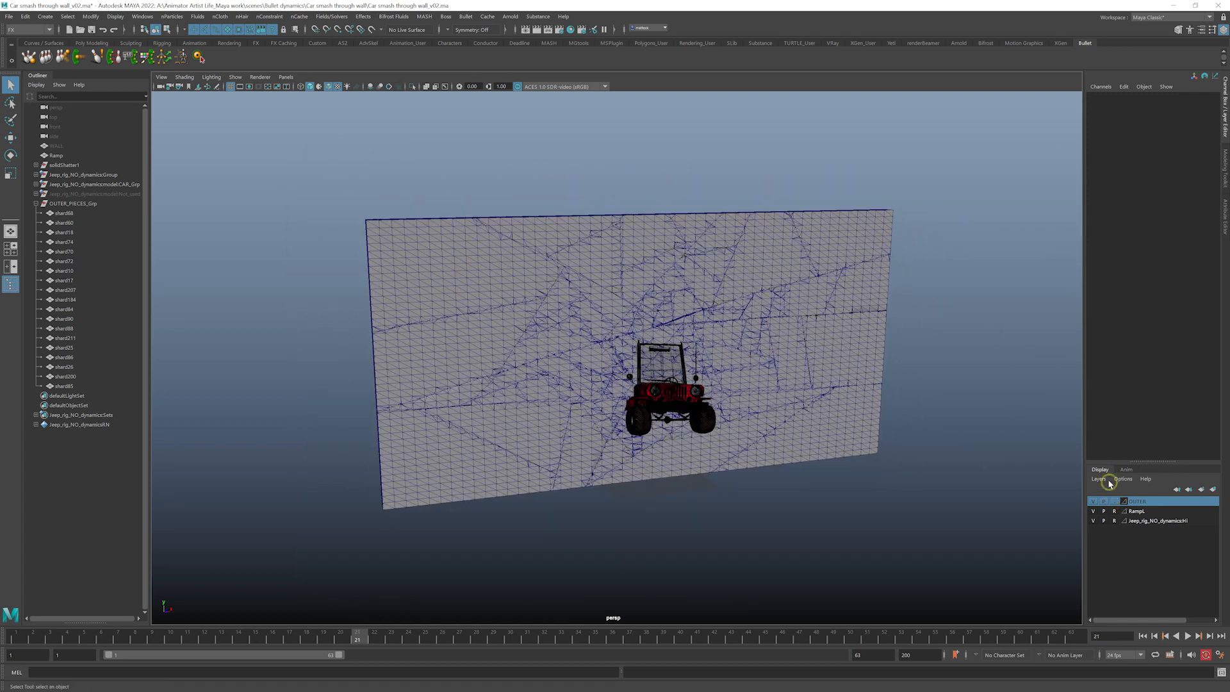
{"action": "left_click_drag", "start_coordinate": [933, 247], "coordinate": [871, 356]}
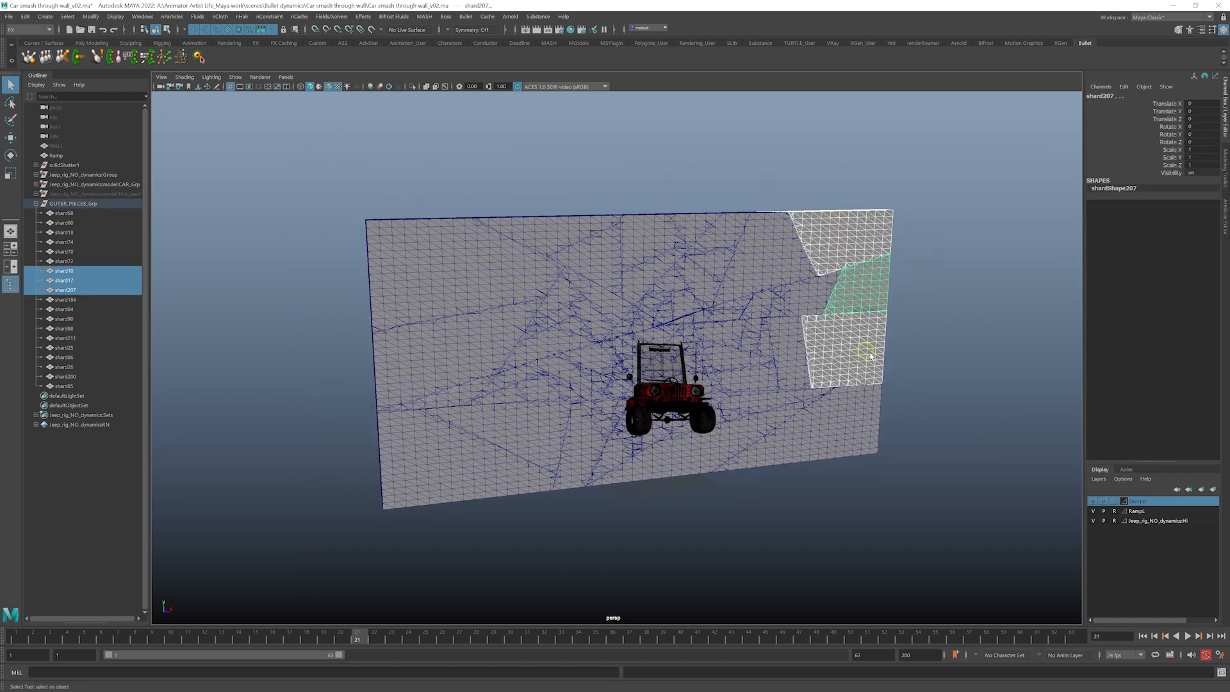
- Hide the OUTER layer to inspect the inner wall pieces, and show it again
{"action": "left_click", "coordinate": [1094, 502]}
{"action": "key", "text": "a"}
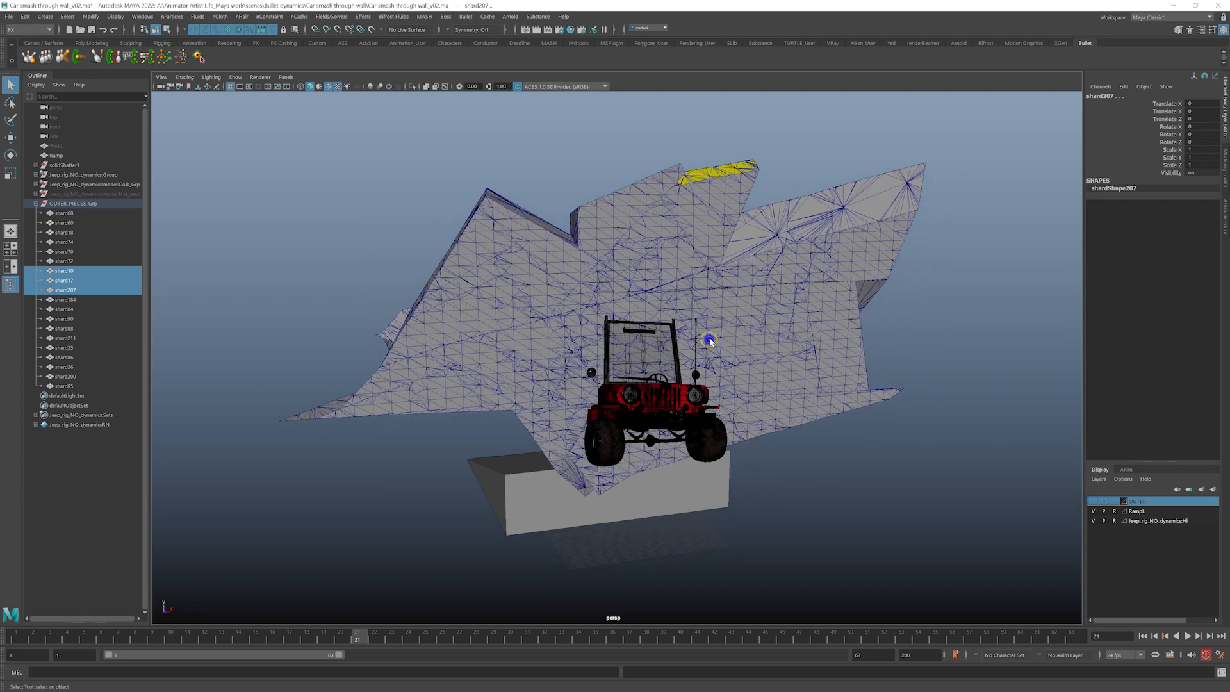
{"action": "left_click", "coordinate": [1091, 502]}
- Set the OUTER layer's display type to Template
{"action": "left_click", "coordinate": [1117, 501]}
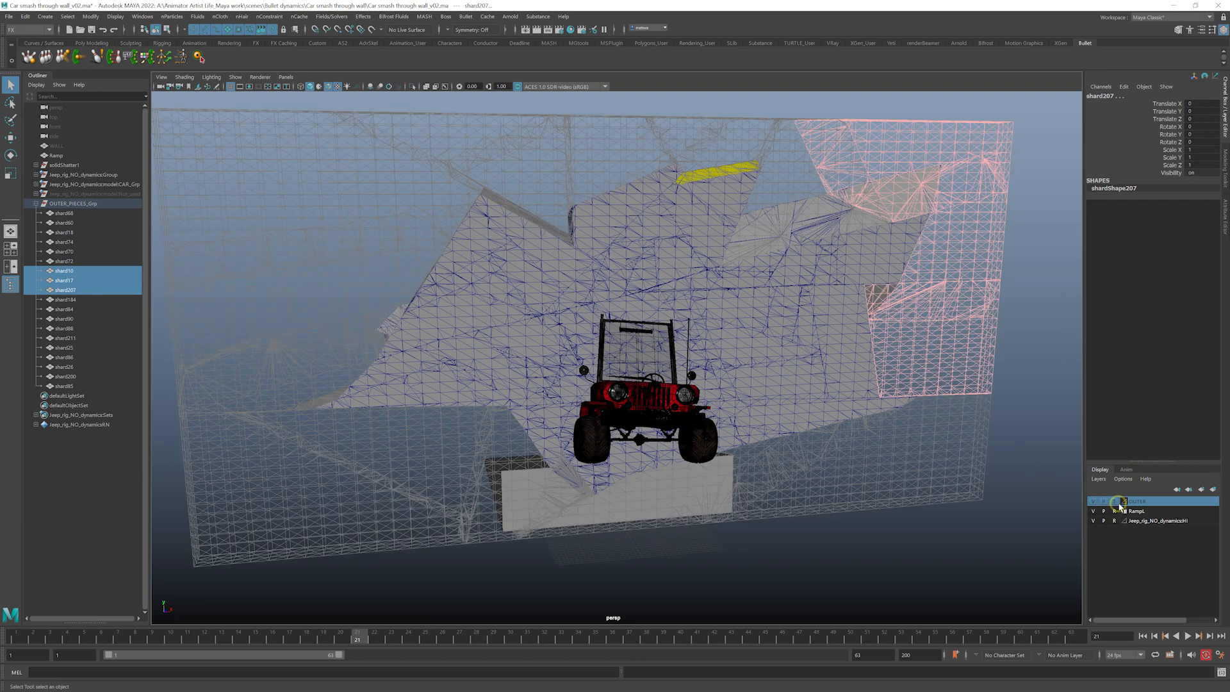
{"action": "left_click", "coordinate": [1013, 484]}
{"action": "left_click_drag", "start_coordinate": [818, 429], "coordinate": [872, 438], "text": "alt"}
{"action": "right_click_drag", "start_coordinate": [872, 438], "coordinate": [725, 405], "text": "alt"}
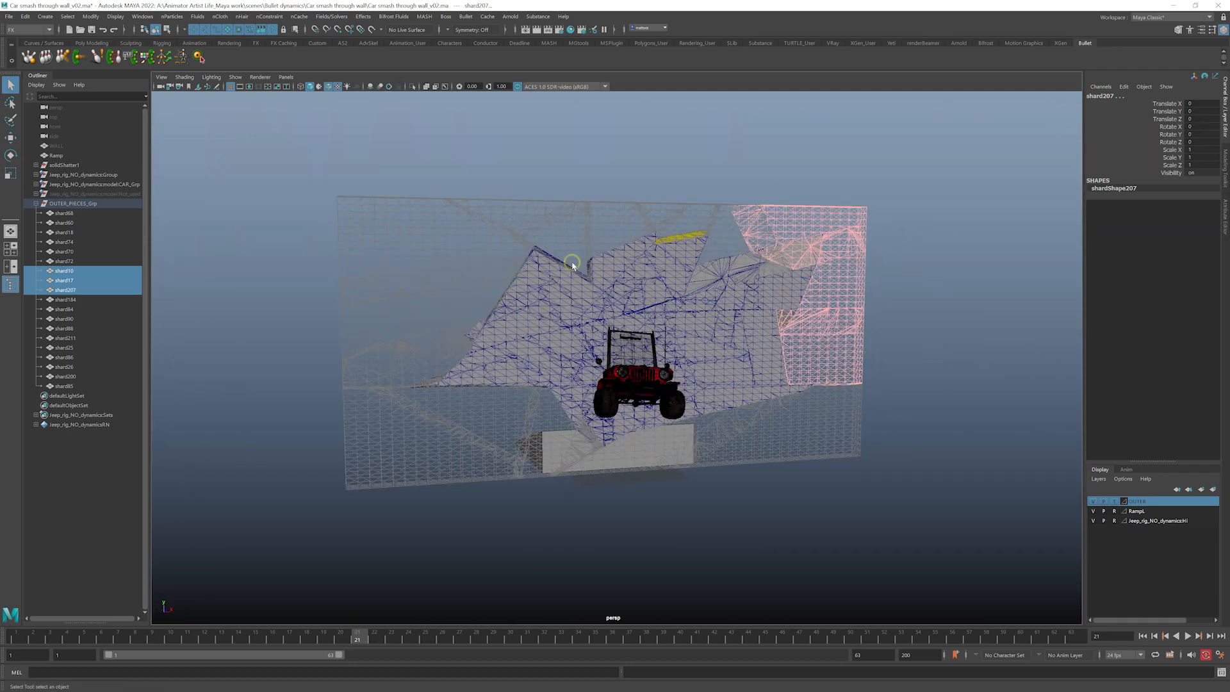
- Clear the shard selection and examine the inner wall pieces around the jeep at frame 21
{"action": "left_click_drag", "start_coordinate": [632, 277], "coordinate": [467, 302], "text": "alt"}
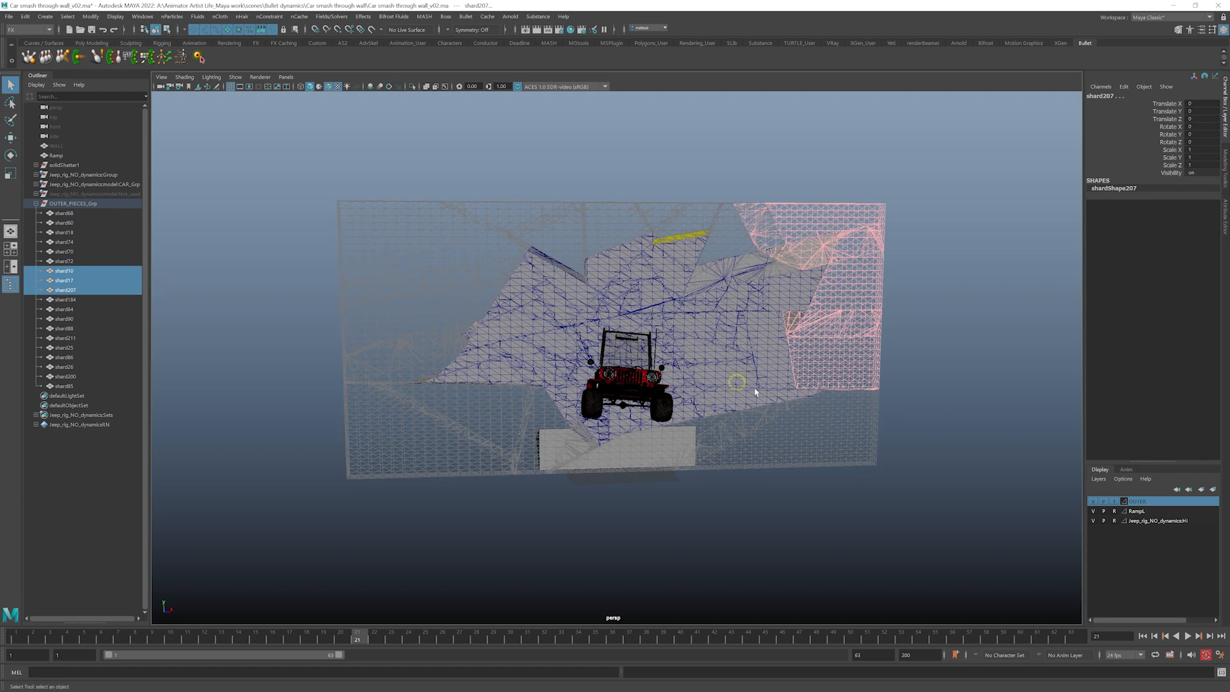
{"action": "left_click", "coordinate": [942, 250]}
{"action": "left_click_drag", "start_coordinate": [824, 301], "coordinate": [796, 299], "text": "alt"}
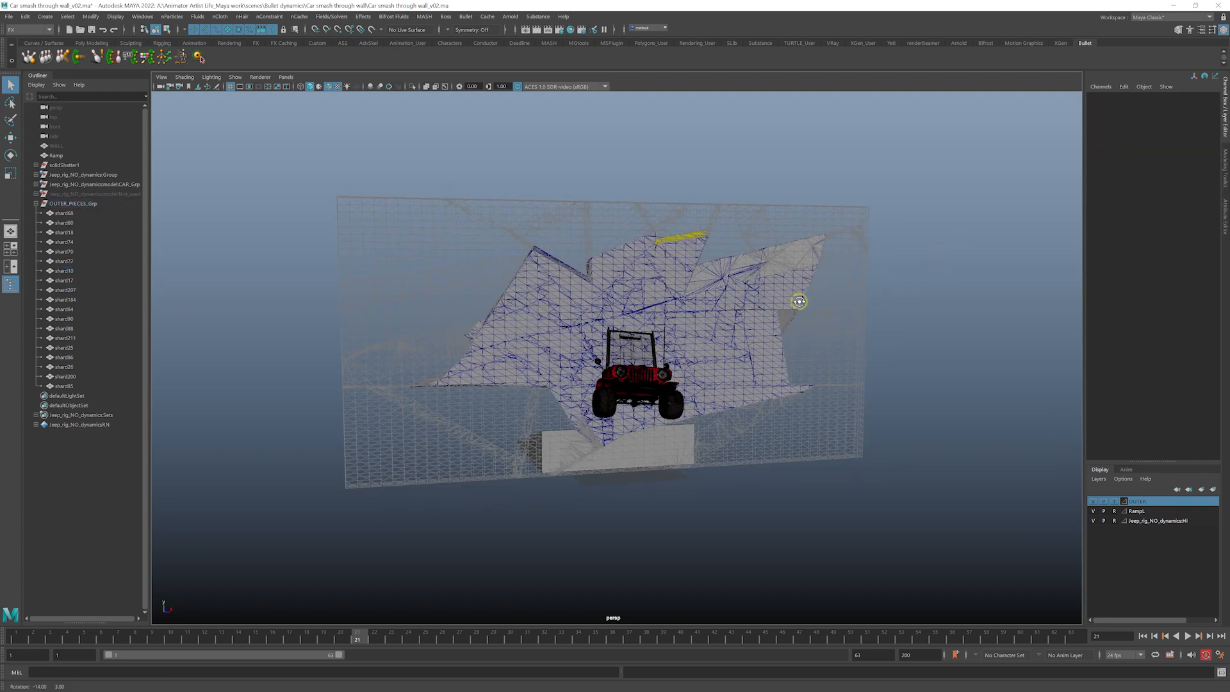
{"action": "right_click_drag", "start_coordinate": [563, 327], "coordinate": [652, 329], "text": "alt"}
{"action": "left_click_drag", "start_coordinate": [651, 330], "coordinate": [639, 330], "text": "alt"}
{"action": "right_click_drag", "start_coordinate": [793, 338], "coordinate": [709, 320], "text": "alt"}
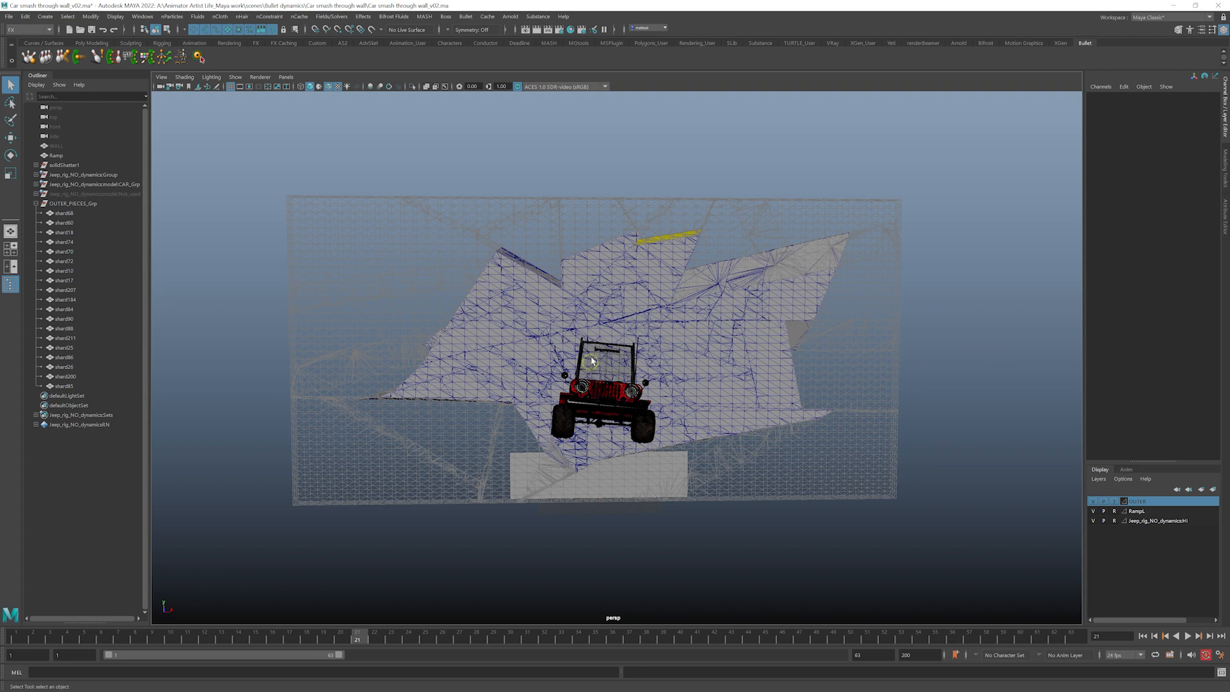
{"action": "left_click_drag", "start_coordinate": [634, 335], "coordinate": [624, 335], "text": "alt"}
{"action": "right_click_drag", "start_coordinate": [624, 335], "coordinate": [637, 364], "text": "alt"}
{"action": "left_click_drag", "start_coordinate": [640, 351], "coordinate": [627, 374], "text": "alt"}
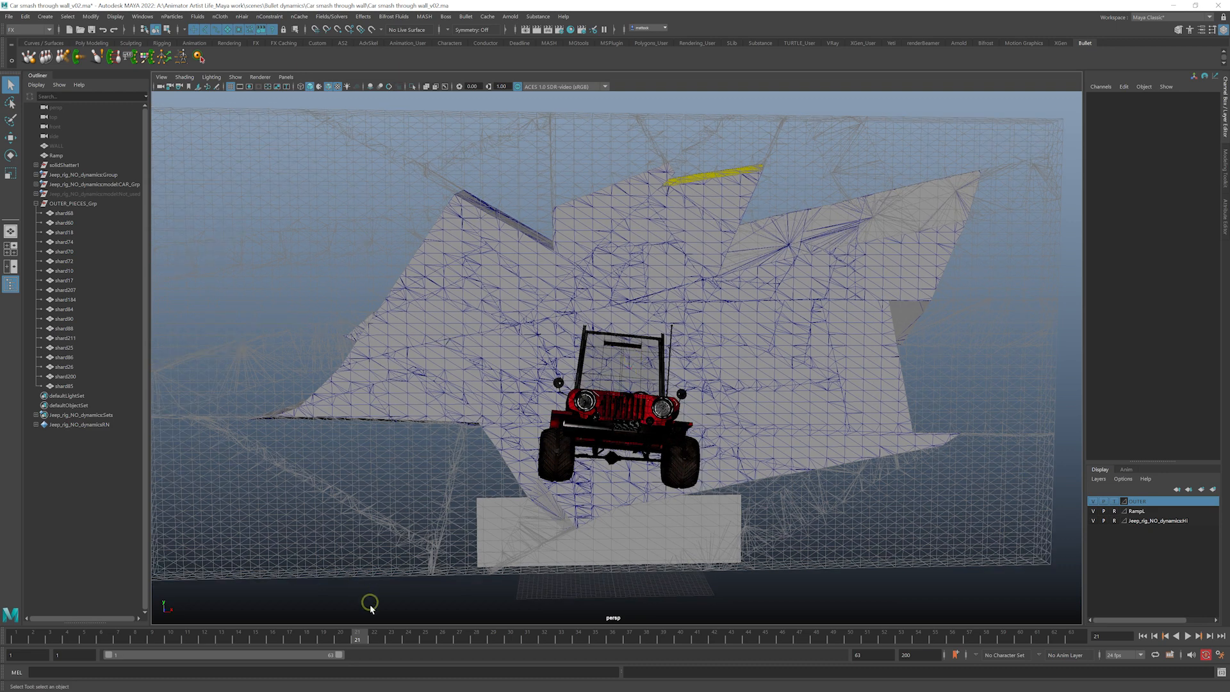
{"action": "mouse_move", "coordinate": [345, 638]}
{"action": "left_mouse_down"}
{"action": "mouse_move", "coordinate": [285, 638]}
{"action": "mouse_move", "coordinate": [357, 649]}
{"action": "left_mouse_up"}
{"action": "right_click_drag", "start_coordinate": [570, 416], "coordinate": [564, 394], "text": "alt"}
{"action": "left_click_drag", "start_coordinate": [565, 393], "coordinate": [601, 374], "text": "alt"}
{"action": "left_click_drag", "start_coordinate": [642, 271], "coordinate": [661, 274], "text": "alt"}
- Select the central wall shards around the jeep, including neighbouring shards on both sides and above it
{"action": "left_click_drag", "start_coordinate": [572, 312], "coordinate": [678, 425]}
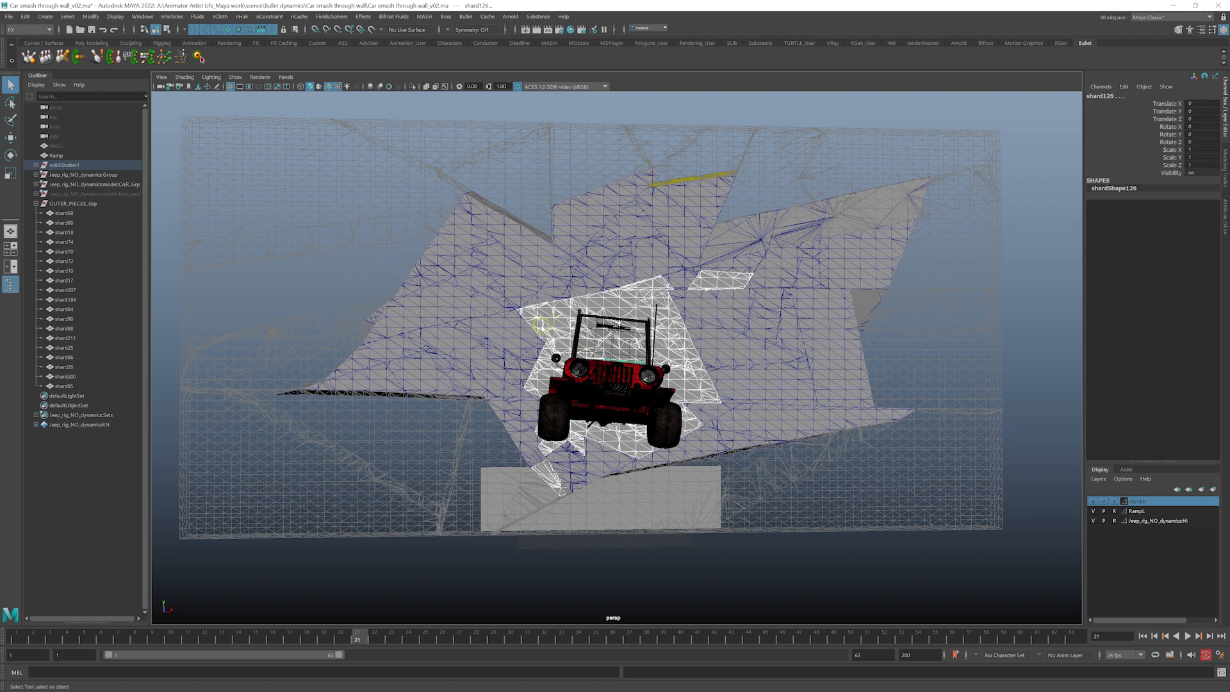
{"action": "left_click_drag", "start_coordinate": [582, 331], "coordinate": [583, 449], "text": "shift"}
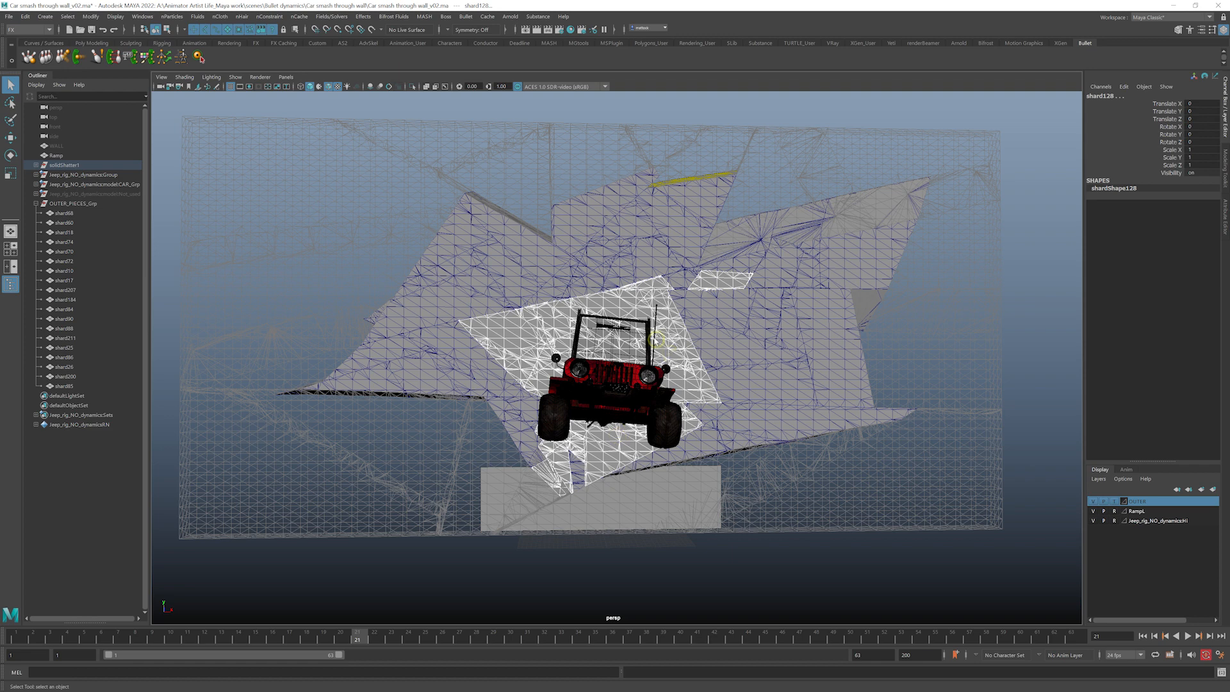
{"action": "left_click_drag", "start_coordinate": [648, 314], "coordinate": [691, 357], "text": "shift"}
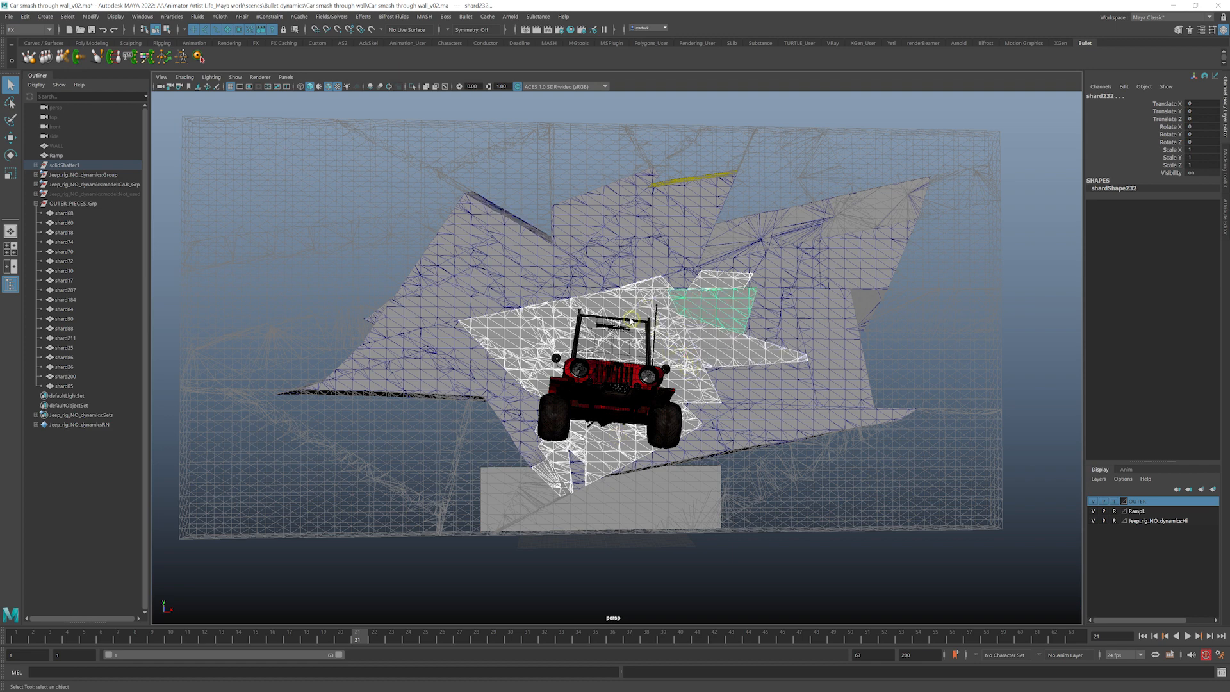
{"action": "left_click_drag", "start_coordinate": [585, 282], "coordinate": [607, 308], "text": "shift"}
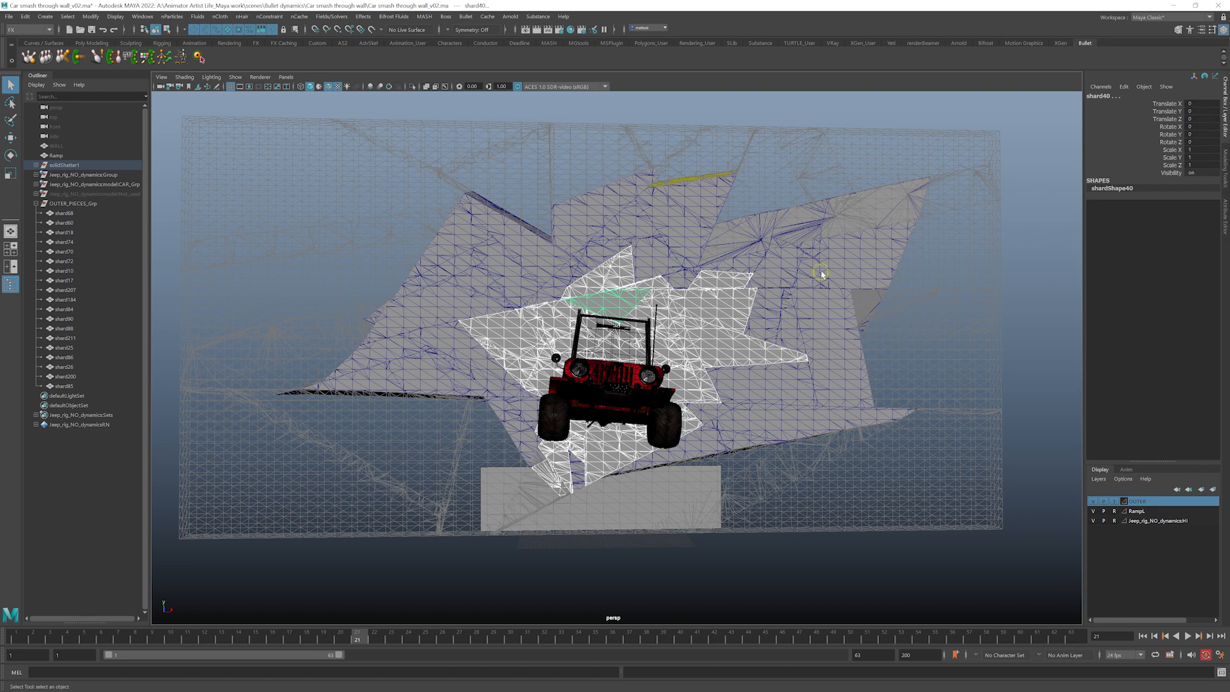
- Remove the stray shards at the far right, bottom and left from the central shard selection
{"action": "left_click_drag", "start_coordinate": [822, 273], "coordinate": [769, 382], "text": "ctrl"}
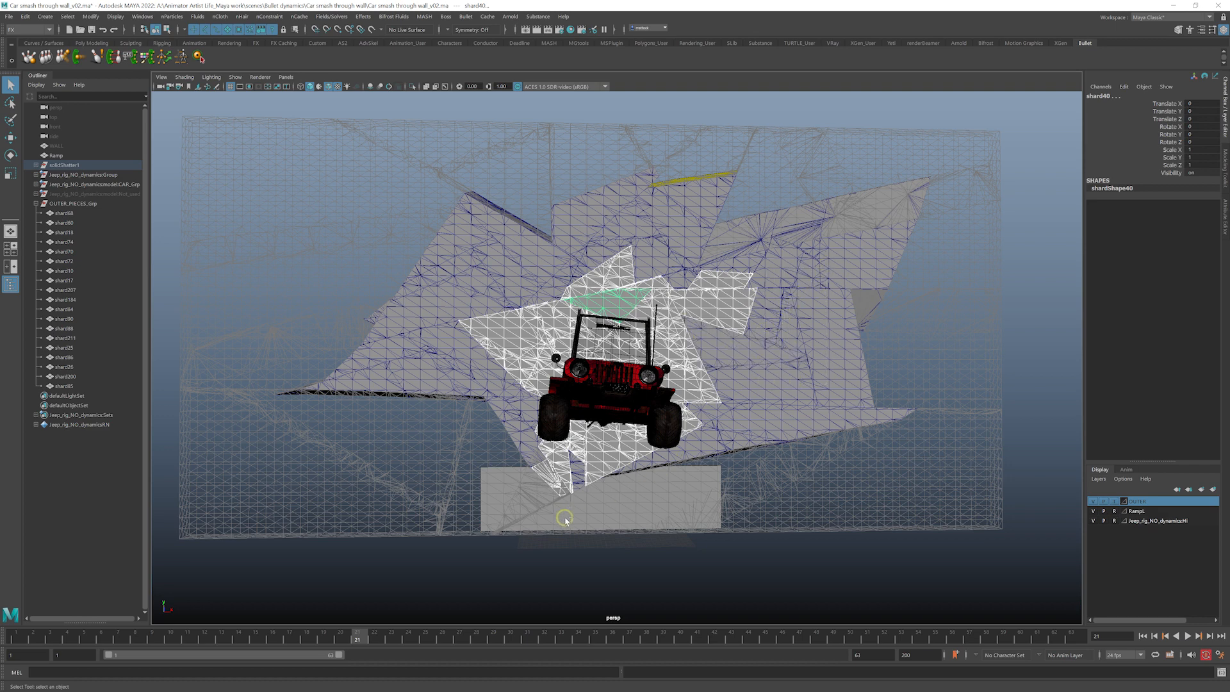
{"action": "left_click_drag", "start_coordinate": [566, 518], "coordinate": [532, 472], "text": "ctrl"}
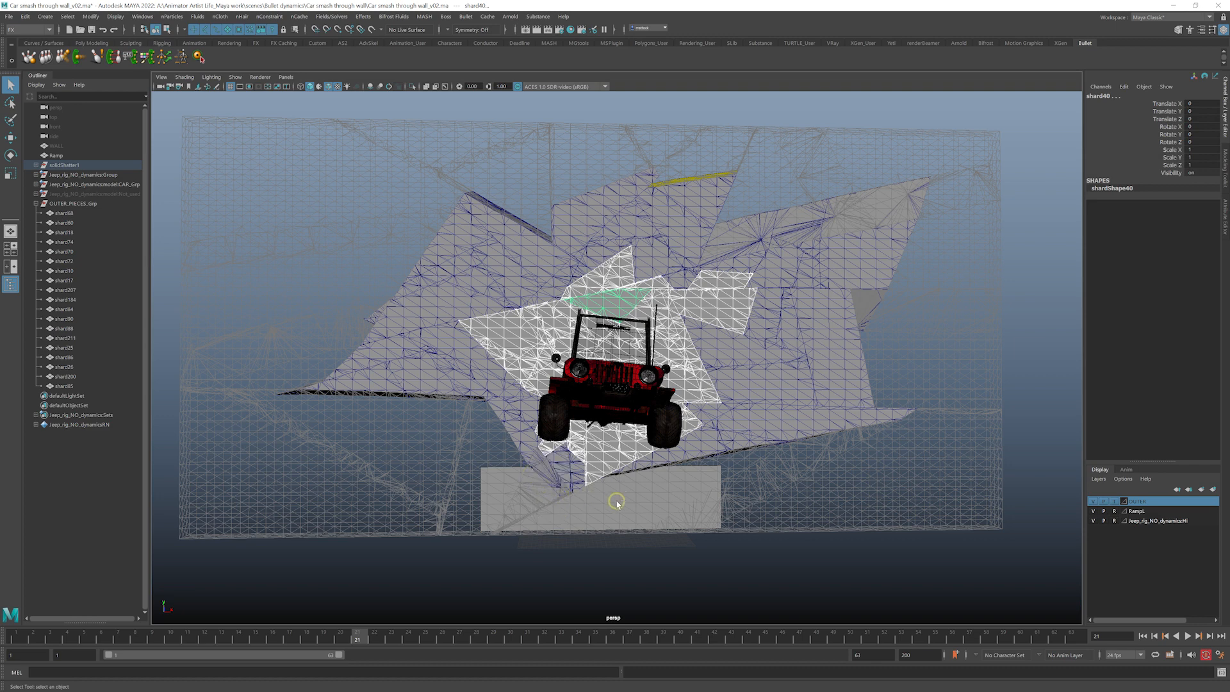
{"action": "left_click_drag", "start_coordinate": [617, 503], "coordinate": [557, 469], "text": "ctrl"}
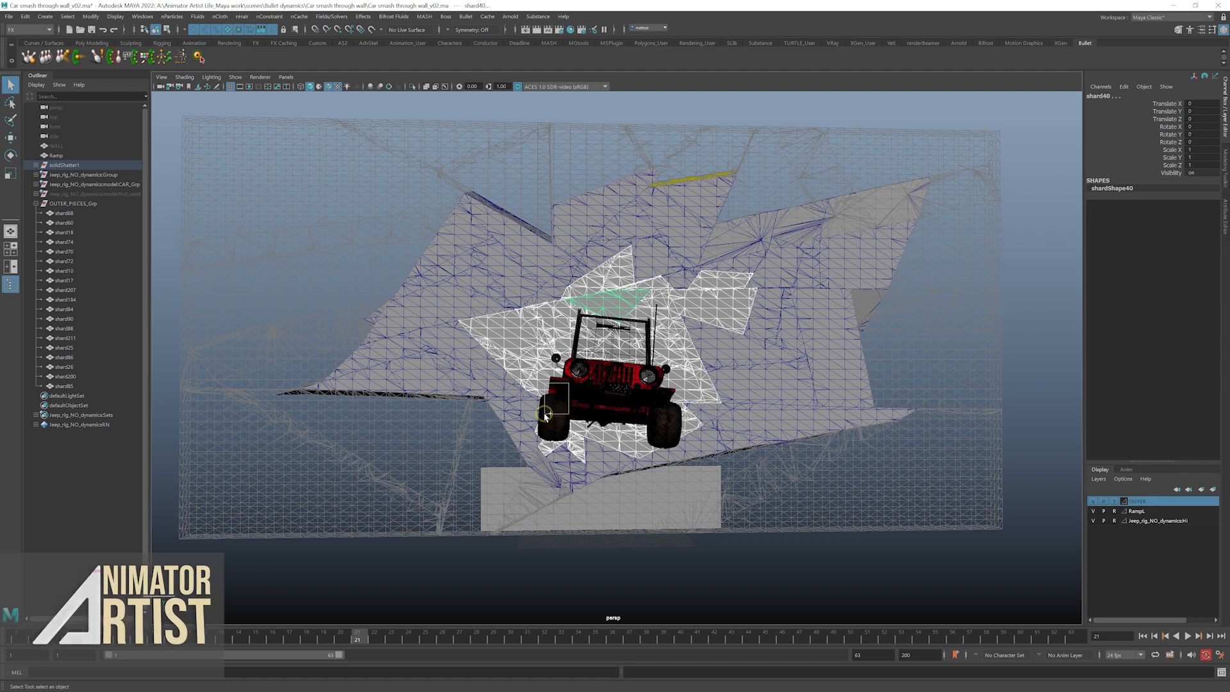
{"action": "left_click", "coordinate": [561, 423], "text": "shift"}
{"action": "left_click_drag", "start_coordinate": [397, 319], "coordinate": [474, 402], "text": "ctrl"}
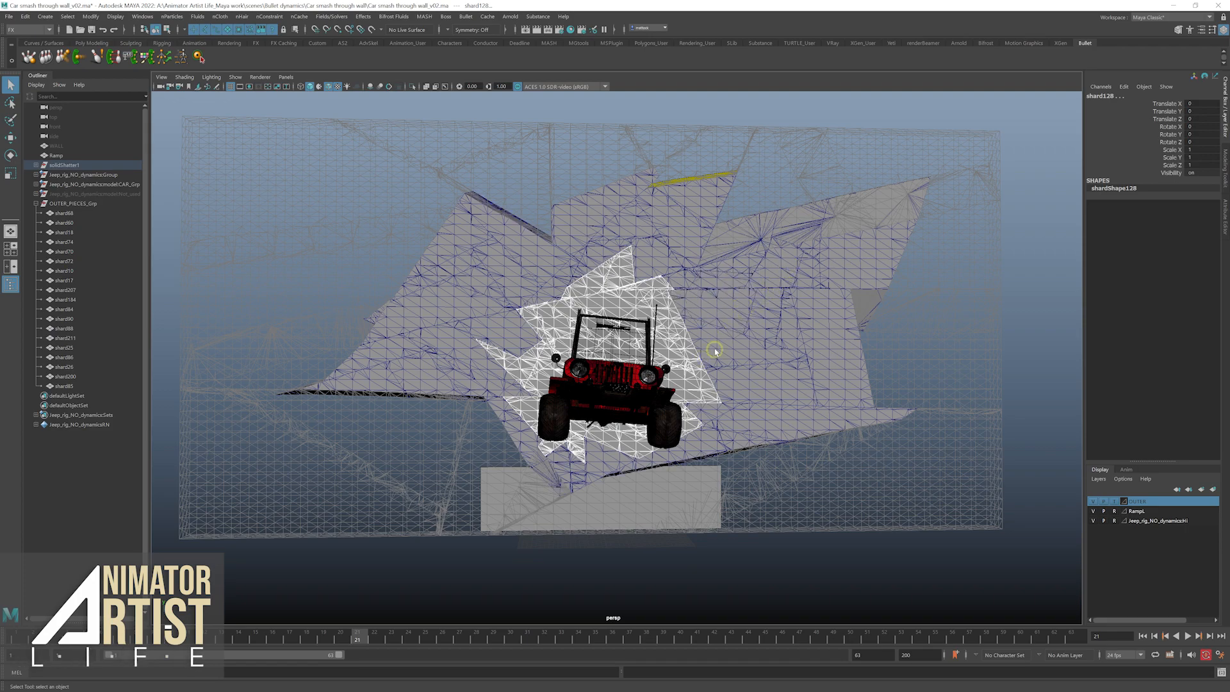
- Extend the central selection with the shards above the jeep and along both sides of its outline
{"action": "mouse_move", "coordinate": [713, 348]}
{"action": "left_mouse_down", "text": "alt"}
{"action": "mouse_move", "coordinate": [869, 344]}
{"action": "mouse_move", "coordinate": [849, 316]}
{"action": "mouse_move", "coordinate": [720, 345]}
{"action": "left_mouse_up", "text": "alt"}
{"action": "scroll", "coordinate": [634, 385], "scroll_direction": "up", "scroll_amount": 5}
{"action": "left_click_drag", "start_coordinate": [634, 385], "coordinate": [766, 359], "text": "alt"}
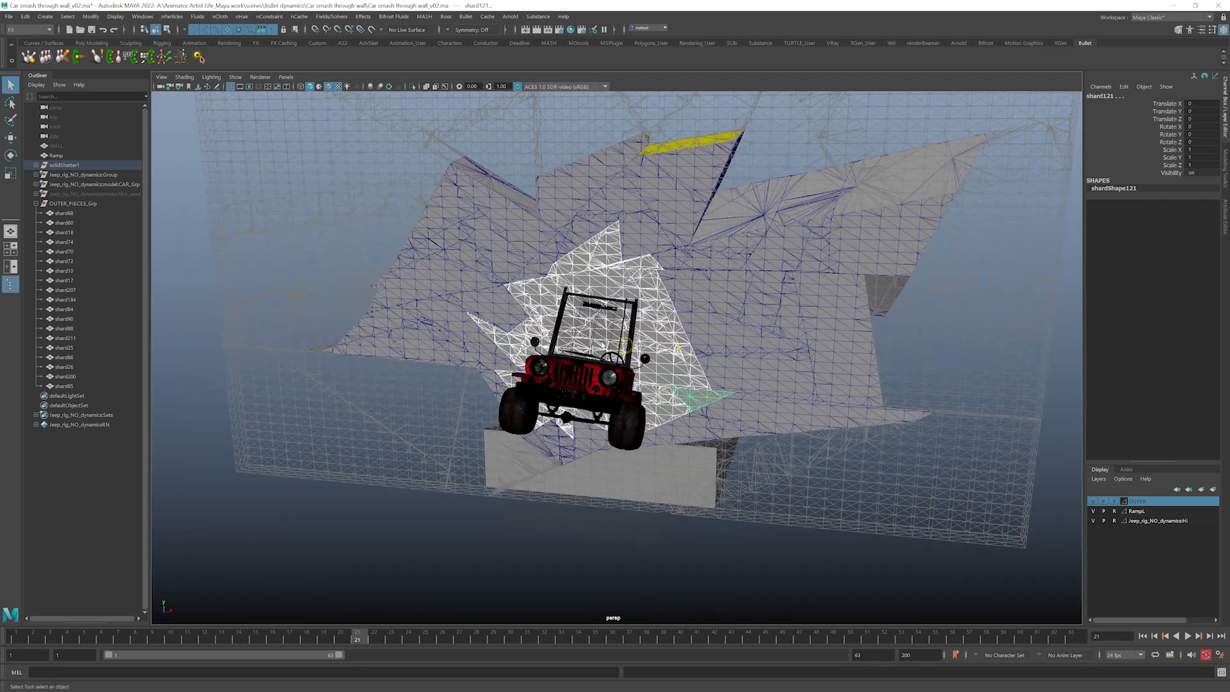
{"action": "middle_click_drag", "start_coordinate": [631, 305], "coordinate": [631, 370], "text": "alt"}
{"action": "right_click_drag", "start_coordinate": [632, 370], "coordinate": [664, 343], "text": "alt"}
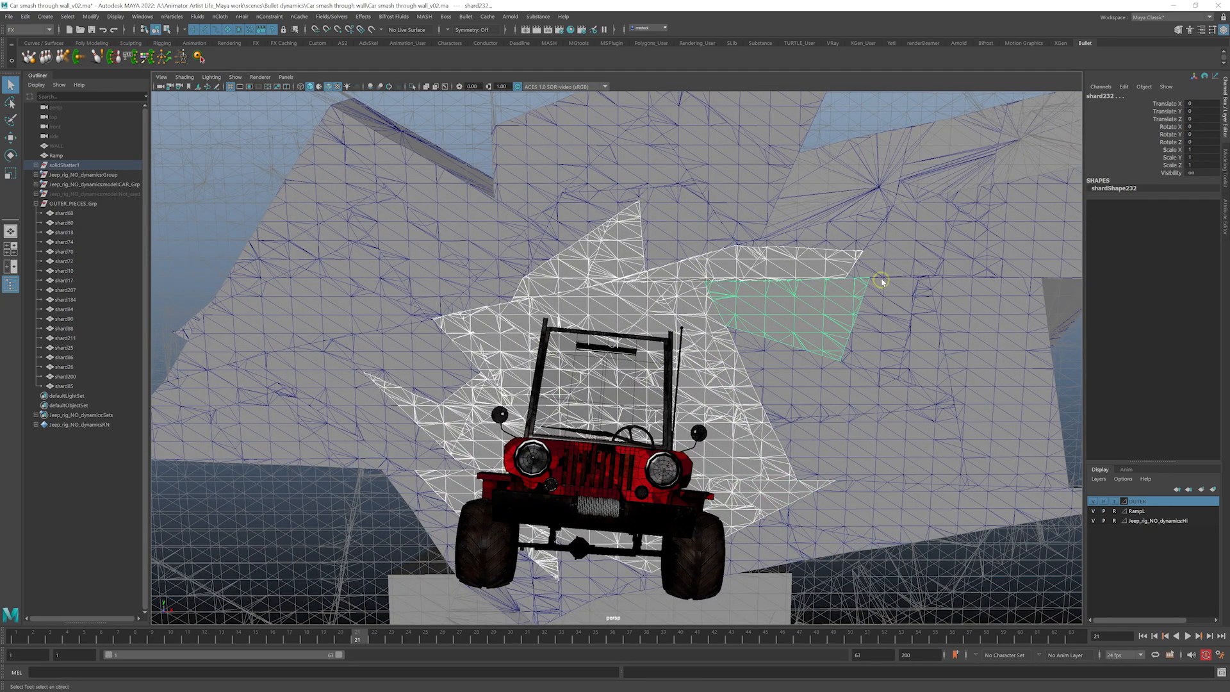
{"action": "right_click_drag", "start_coordinate": [882, 282], "coordinate": [788, 292], "text": "alt"}
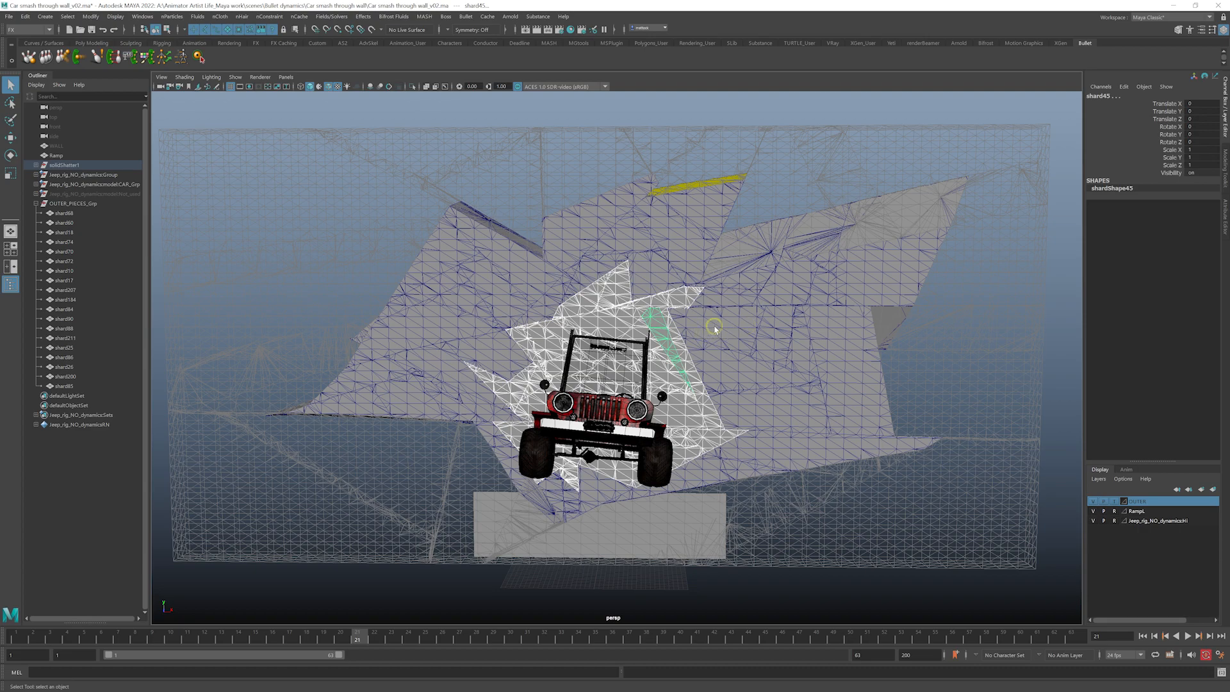
{"action": "left_click_drag", "start_coordinate": [674, 347], "coordinate": [681, 346], "text": "alt"}
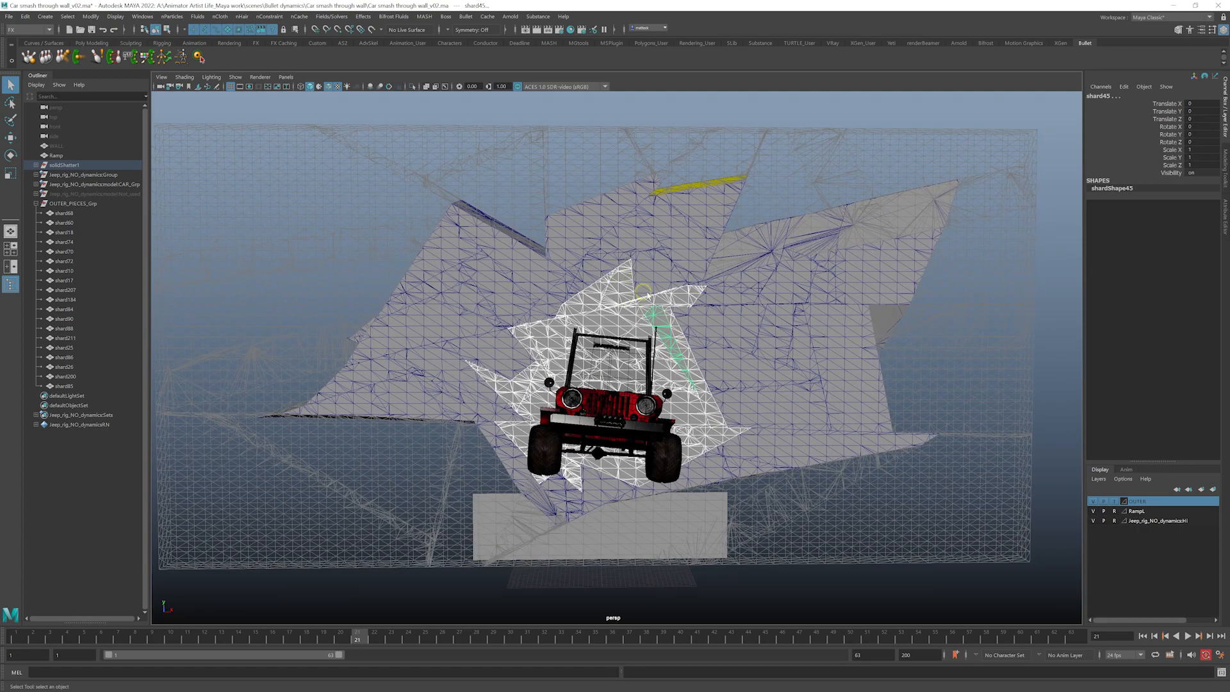
{"action": "mouse_move", "coordinate": [649, 295]}
{"action": "left_mouse_down", "text": "alt"}
{"action": "mouse_move", "coordinate": [673, 300]}
{"action": "mouse_move", "coordinate": [631, 312]}
{"action": "left_mouse_up", "text": "alt"}
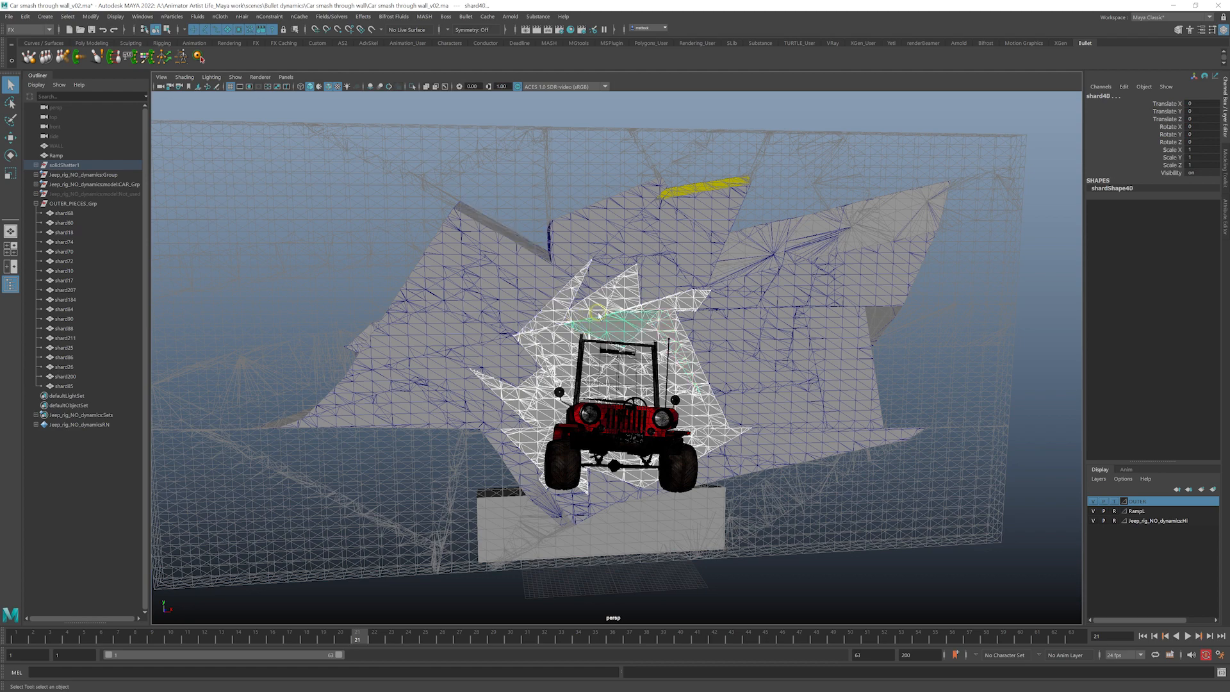
{"action": "mouse_move", "coordinate": [639, 298]}
{"action": "left_mouse_down", "text": "alt"}
{"action": "mouse_move", "coordinate": [557, 347]}
{"action": "mouse_move", "coordinate": [583, 374]}
{"action": "mouse_move", "coordinate": [565, 373]}
{"action": "mouse_move", "coordinate": [612, 363]}
{"action": "mouse_move", "coordinate": [448, 371]}
{"action": "mouse_move", "coordinate": [538, 308]}
{"action": "mouse_move", "coordinate": [680, 307]}
{"action": "mouse_move", "coordinate": [449, 308]}
{"action": "mouse_move", "coordinate": [619, 289]}
{"action": "left_mouse_up", "text": "alt"}
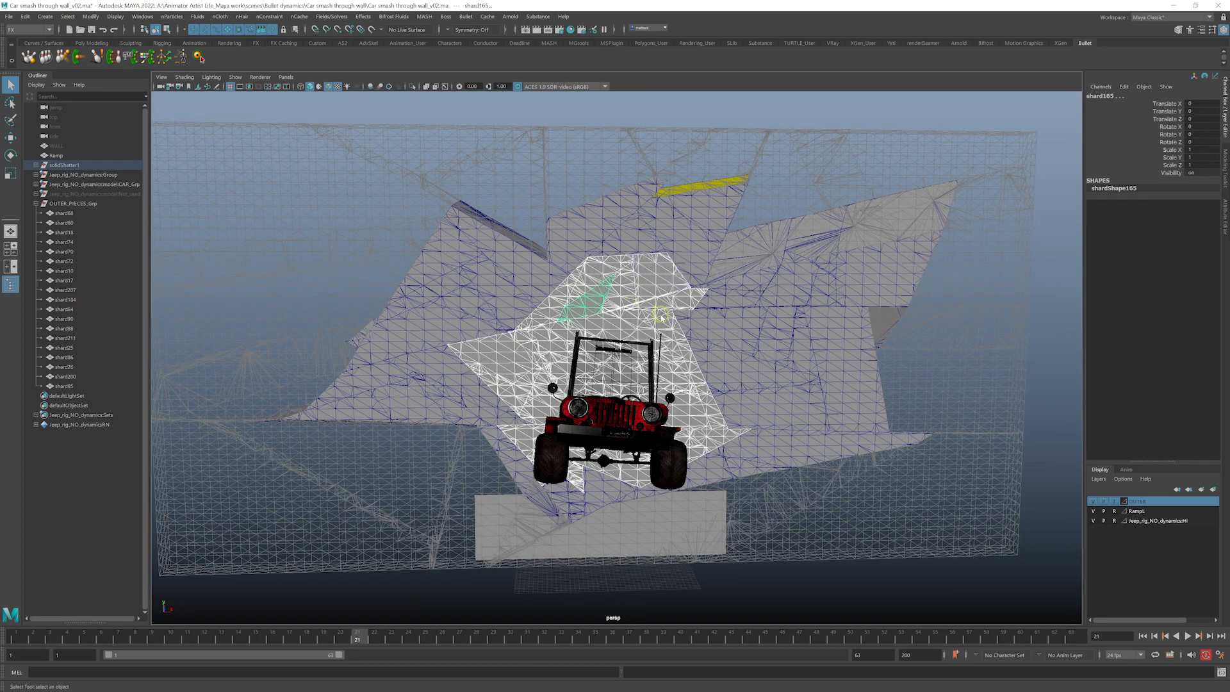
- Check the selected central shards from the back and front of the wall and refine the selection around the jeep
{"action": "left_click_drag", "start_coordinate": [643, 354], "coordinate": [744, 319], "text": "alt"}
{"action": "right_click_drag", "start_coordinate": [744, 318], "coordinate": [568, 316], "text": "alt"}
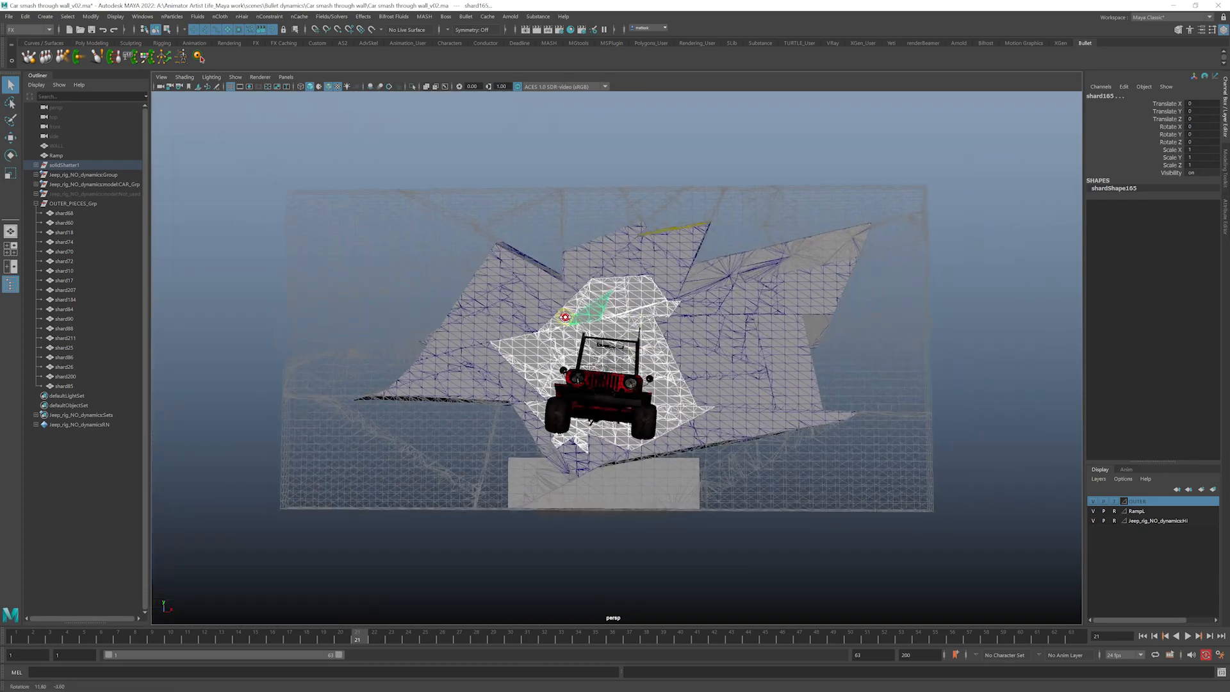
{"action": "mouse_move", "coordinate": [569, 316]}
{"action": "left_mouse_down", "text": "alt"}
{"action": "mouse_move", "coordinate": [598, 298]}
{"action": "mouse_move", "coordinate": [652, 314]}
{"action": "mouse_move", "coordinate": [567, 312]}
{"action": "left_mouse_up", "text": "alt"}
{"action": "right_click_drag", "start_coordinate": [567, 313], "coordinate": [615, 368], "text": "alt"}
{"action": "left_click_drag", "start_coordinate": [615, 368], "coordinate": [731, 436], "text": "alt"}
{"action": "left_click", "coordinate": [743, 462]}
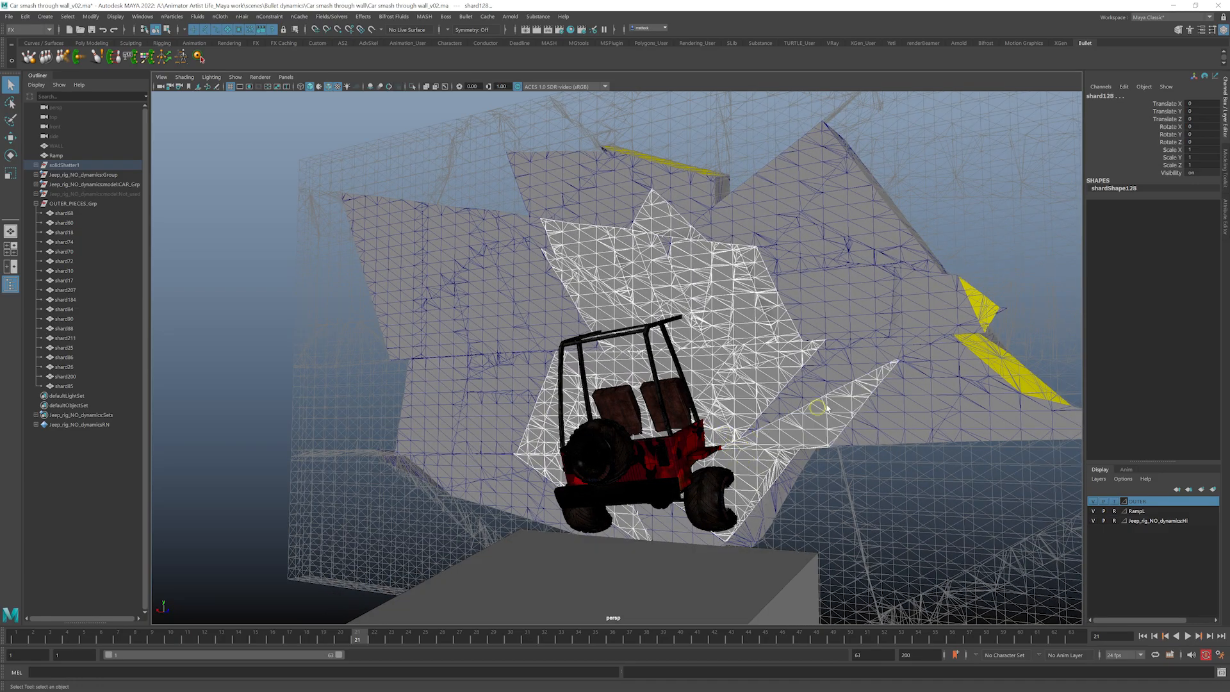
{"action": "left_click_drag", "start_coordinate": [687, 430], "coordinate": [527, 441], "text": "alt"}
{"action": "right_click_drag", "start_coordinate": [718, 359], "coordinate": [651, 356], "text": "alt"}
{"action": "left_click_drag", "start_coordinate": [651, 357], "coordinate": [741, 343], "text": "alt"}
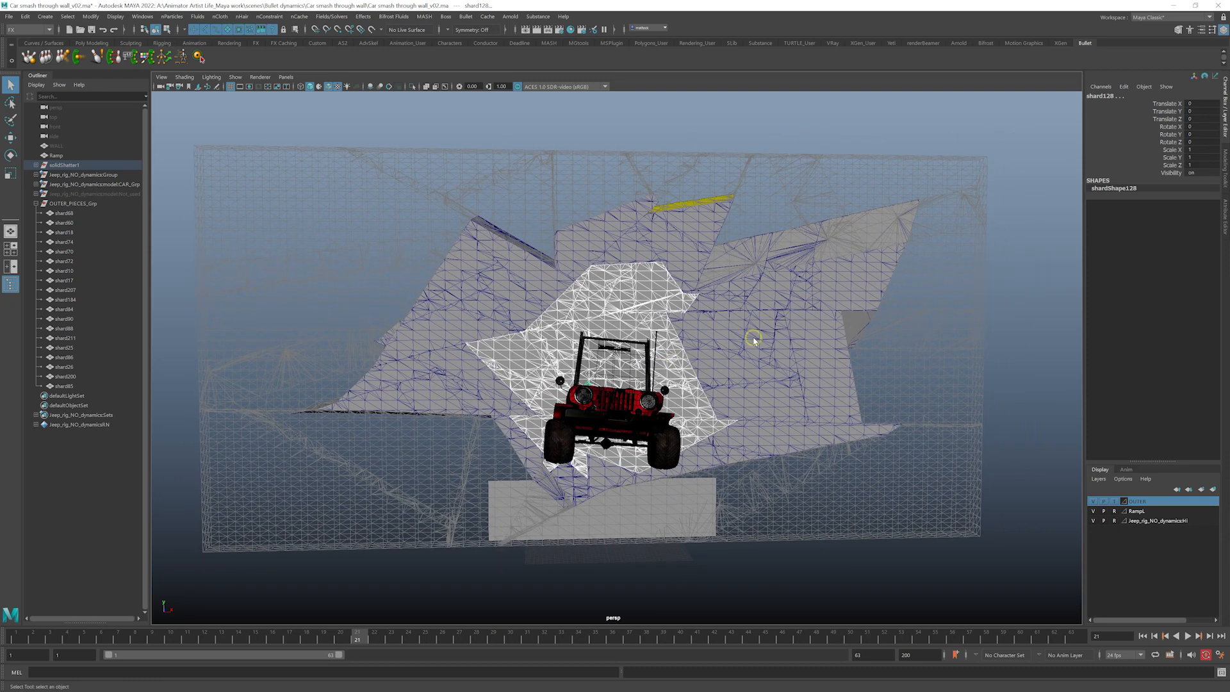
- Group the selected central shards and rename the group INNER_PIECES_GRp
{"action": "key", "text": "ctrl+g"}
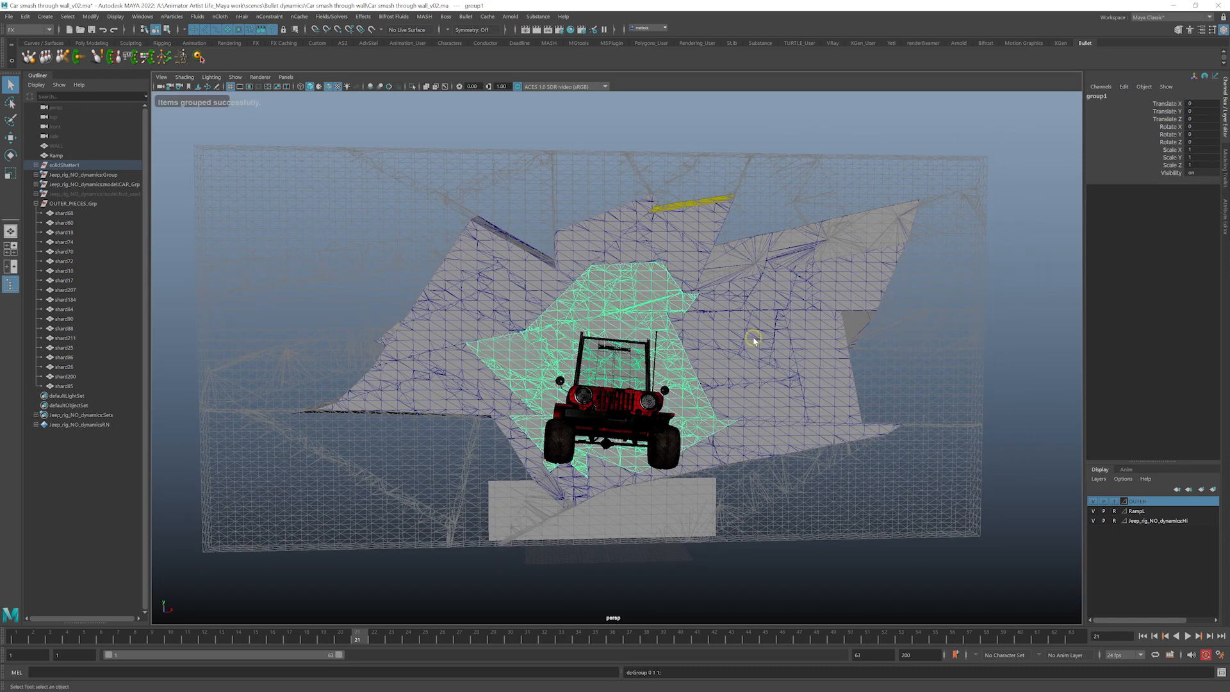
{"action": "double_click", "coordinate": [1109, 96]}
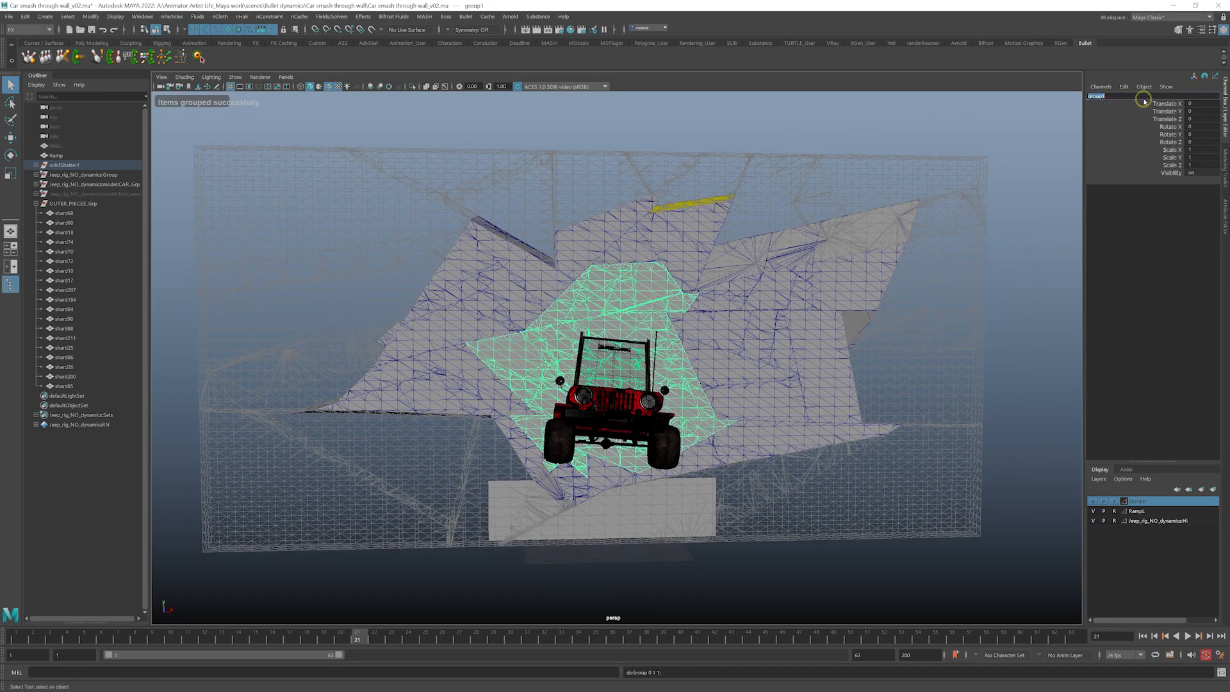
{"action": "key", "text": "BackSpace"}
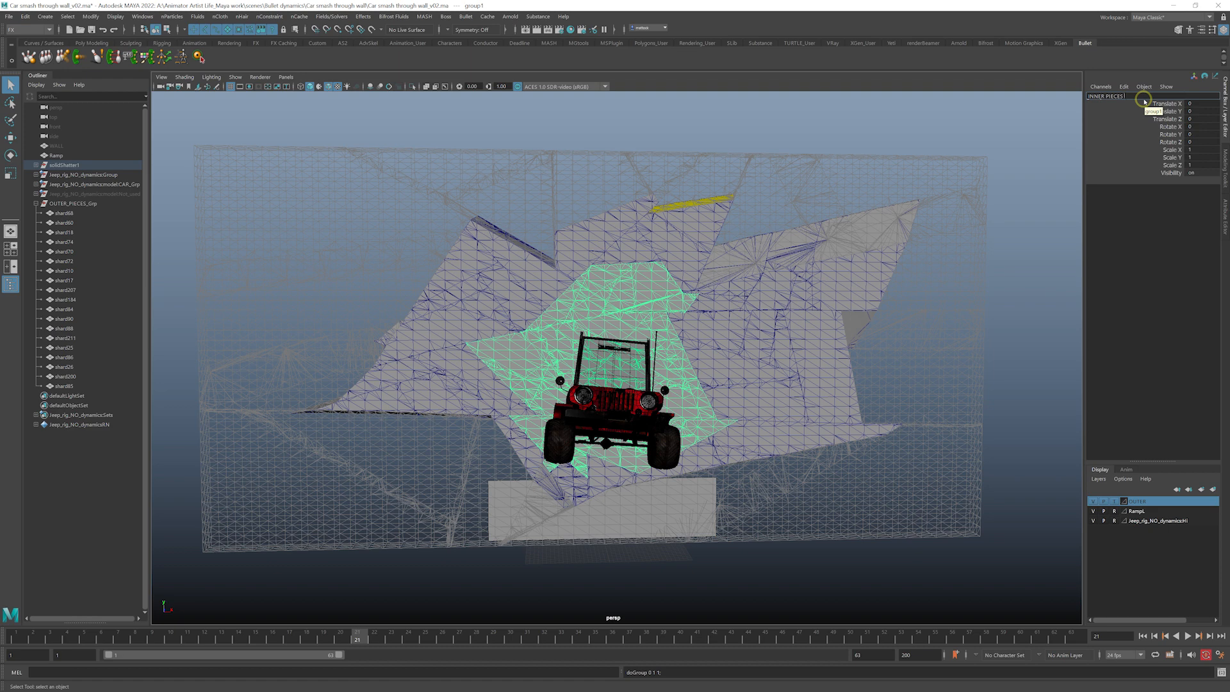
{"action": "type", "text": "INNER_PIECES_GRp"}
{"action": "key", "text": "Return"}
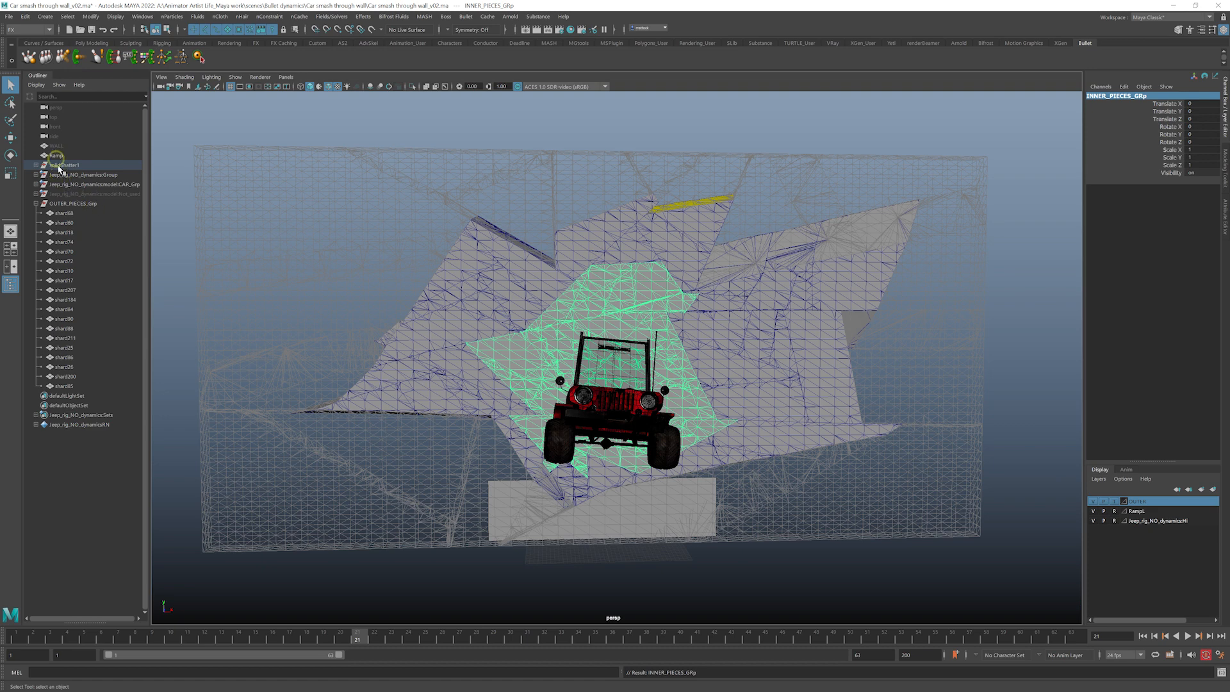
- Move INNER_PIECES_GRp out of solidShatter1 to the top level of the scene hierarchy and collapse solidShatter1
{"action": "left_click", "coordinate": [36, 204]}
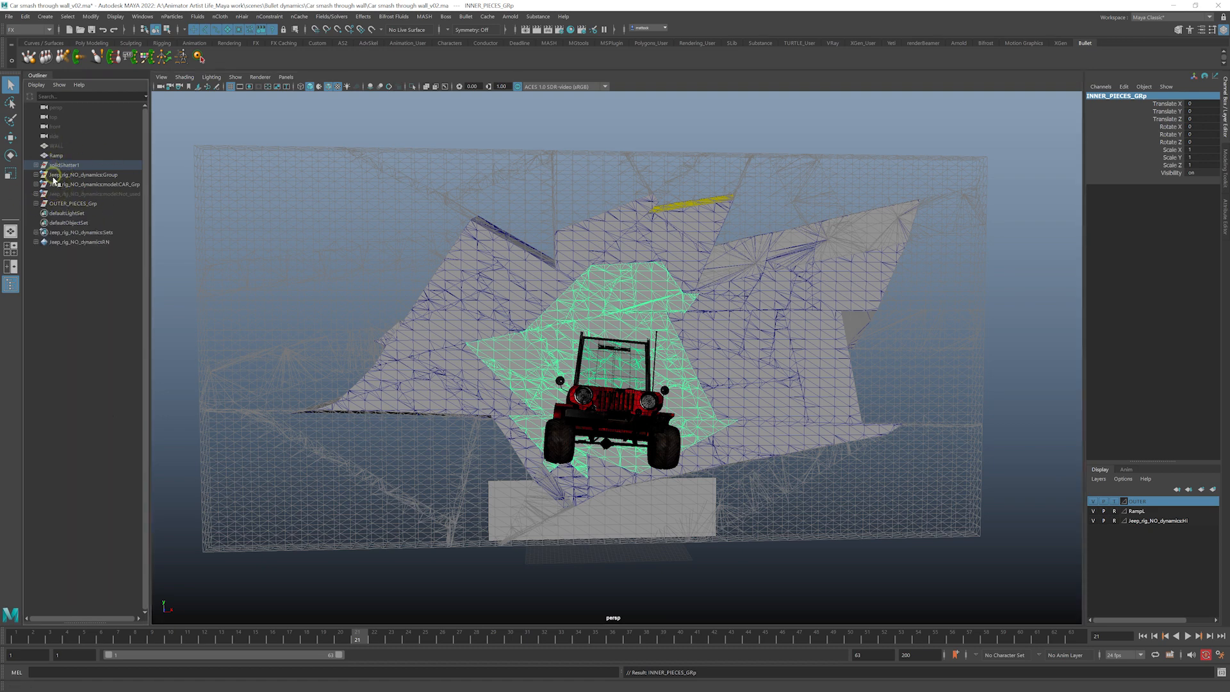
{"action": "key", "text": "f"}
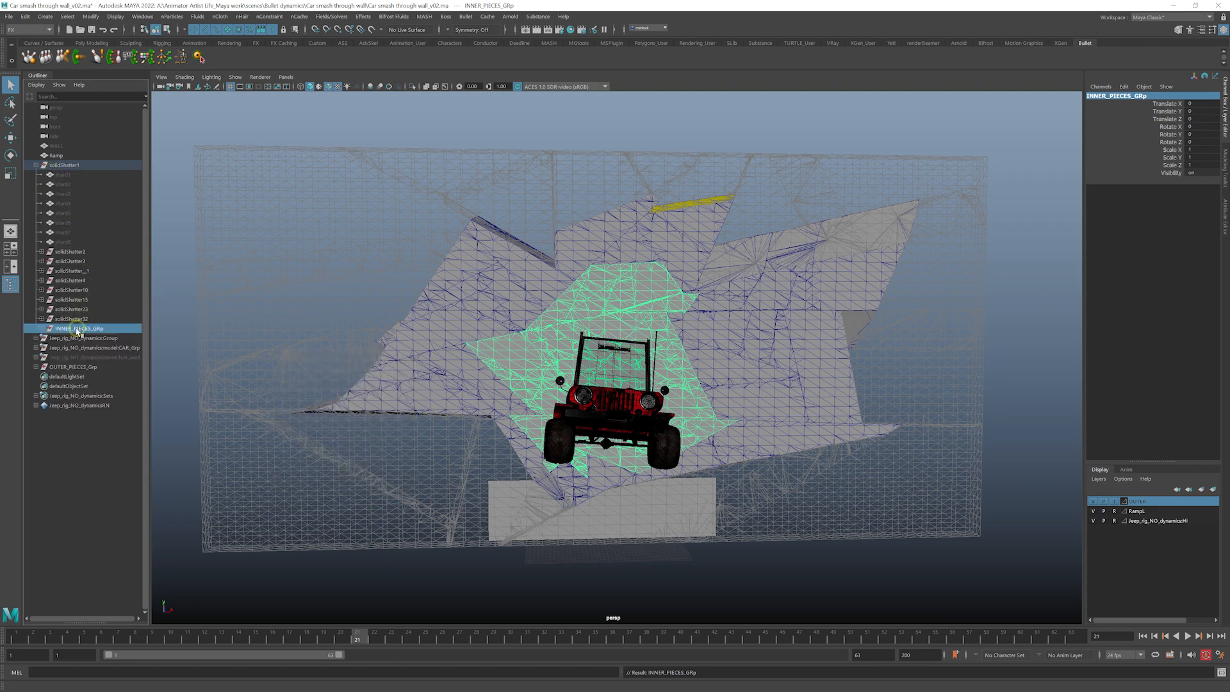
{"action": "middle_click_drag", "start_coordinate": [81, 331], "coordinate": [96, 431]}
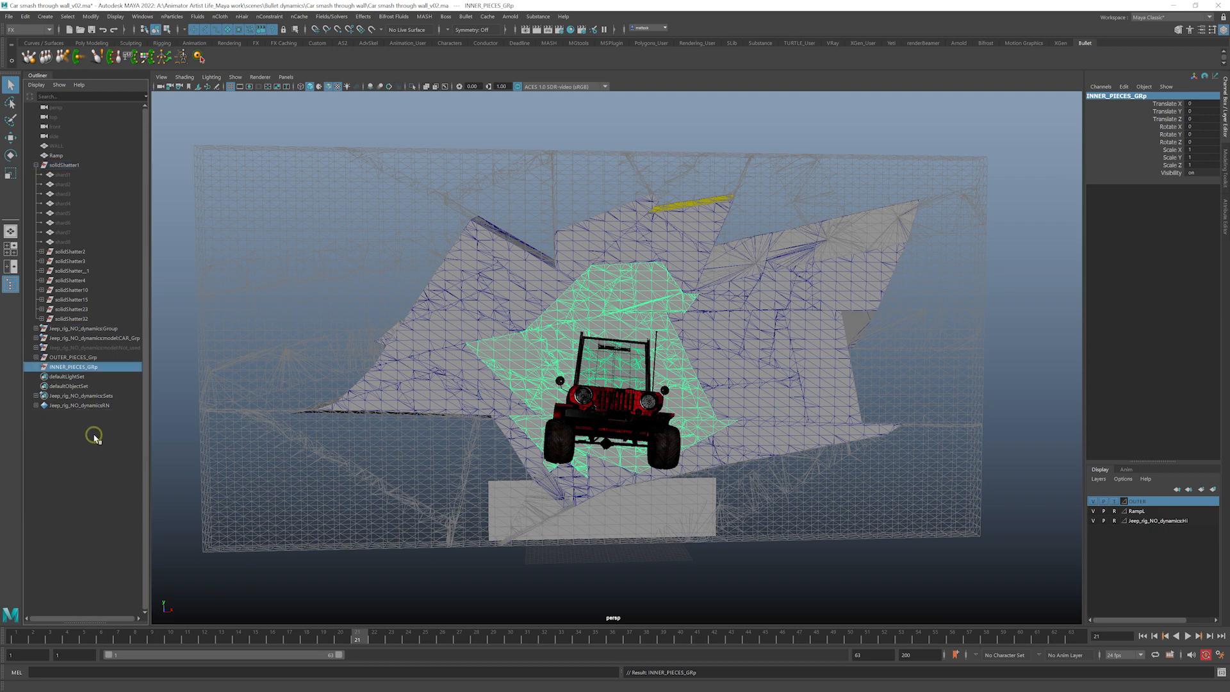
{"action": "left_click", "coordinate": [36, 166]}
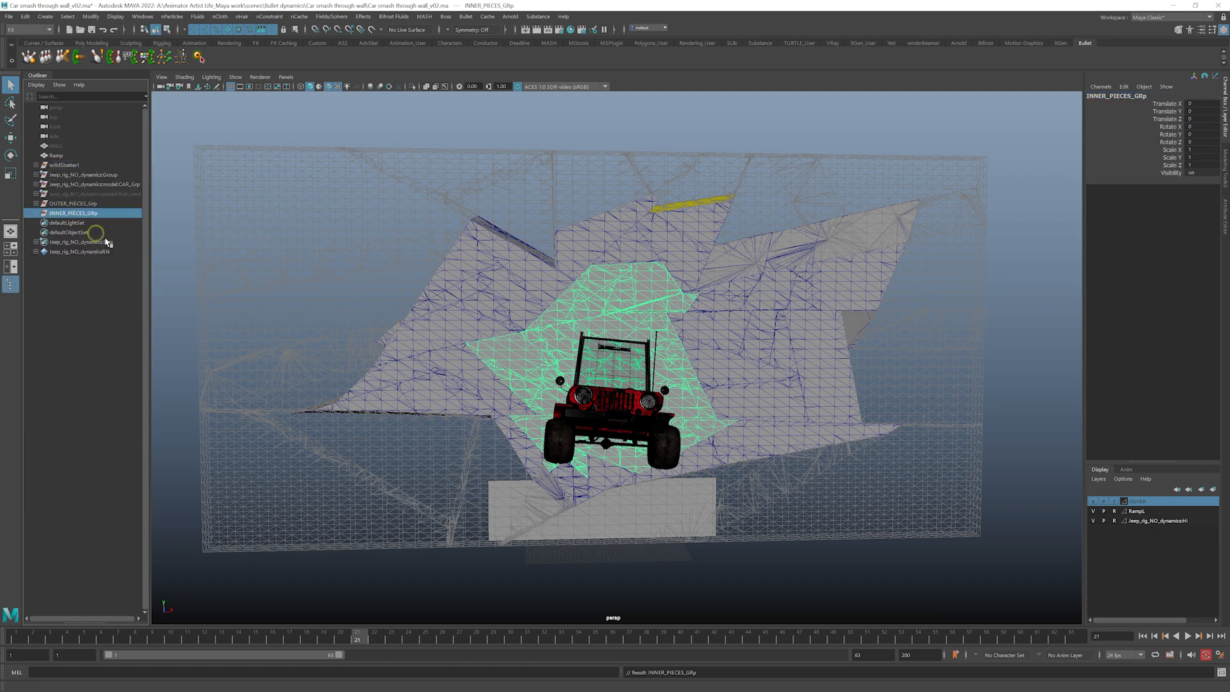
{"action": "left_click", "coordinate": [36, 165]}
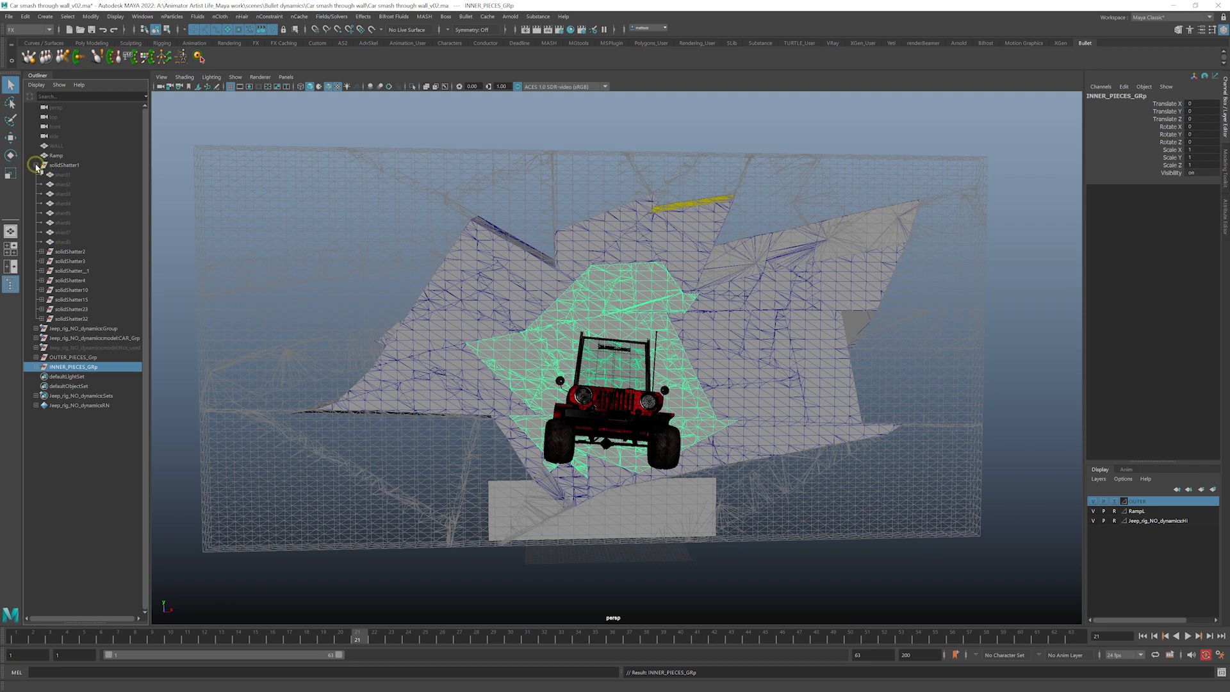
{"action": "left_click", "coordinate": [36, 167]}
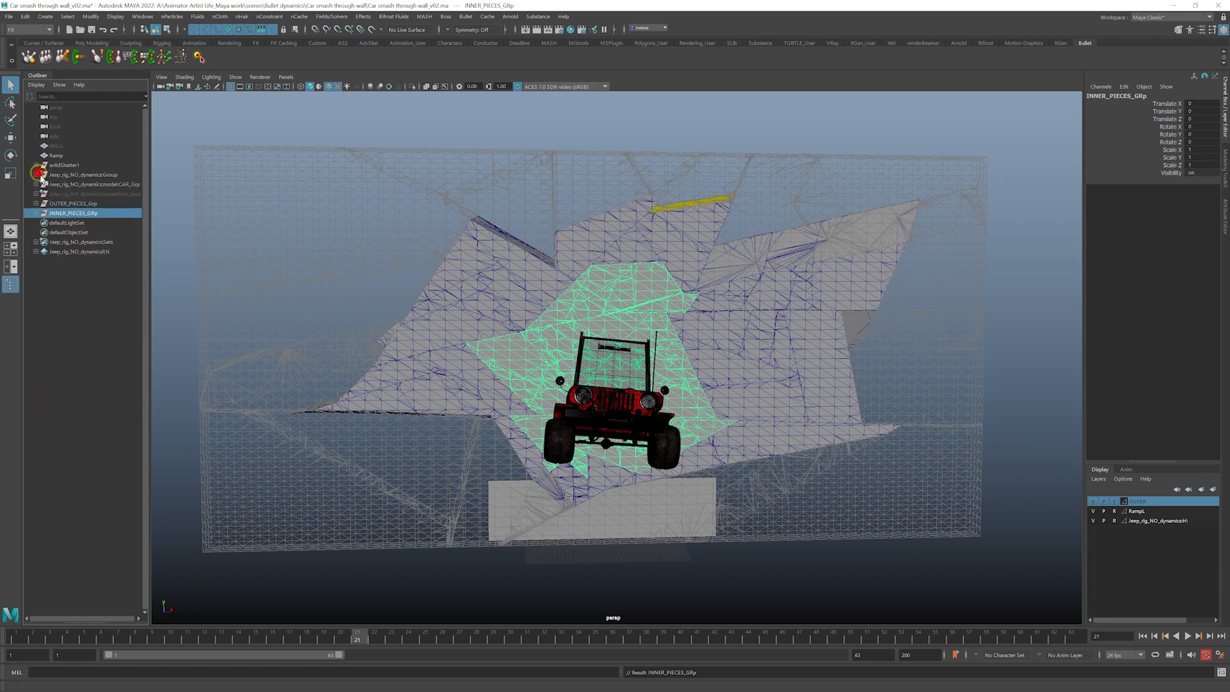
- Create a new display layer from the INNER_PIECES_GRp group
{"action": "left_click", "coordinate": [72, 203]}
{"action": "left_click", "coordinate": [73, 212]}
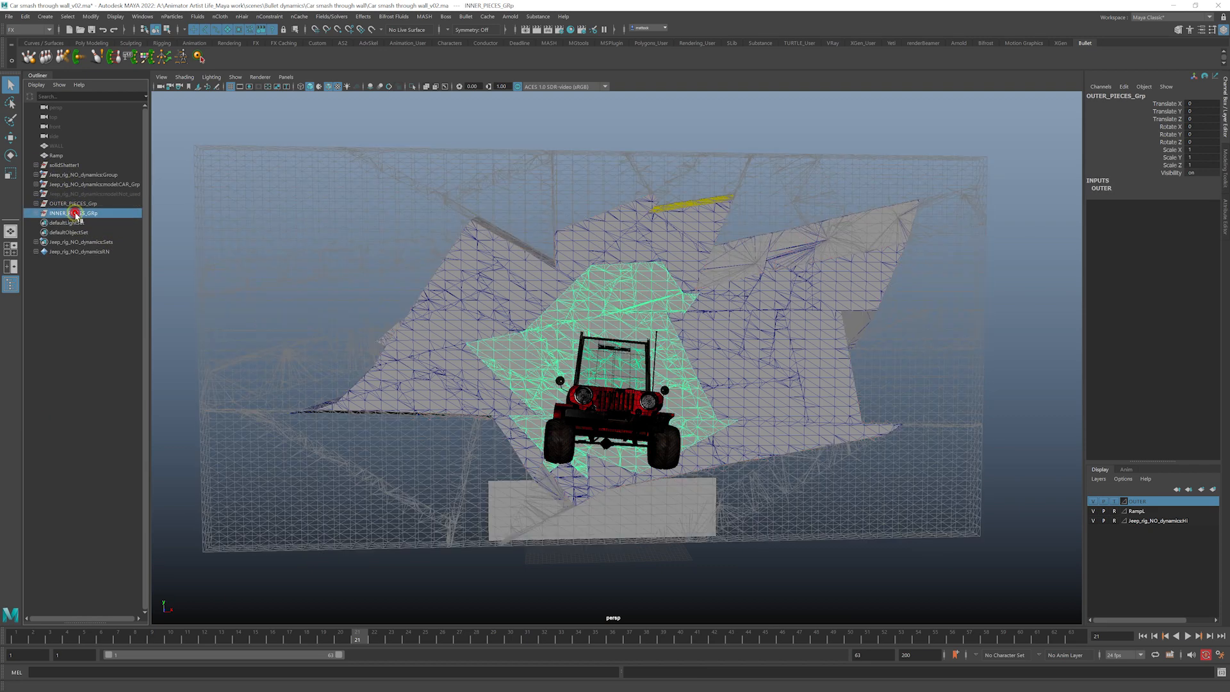
{"action": "left_click", "coordinate": [1116, 501]}
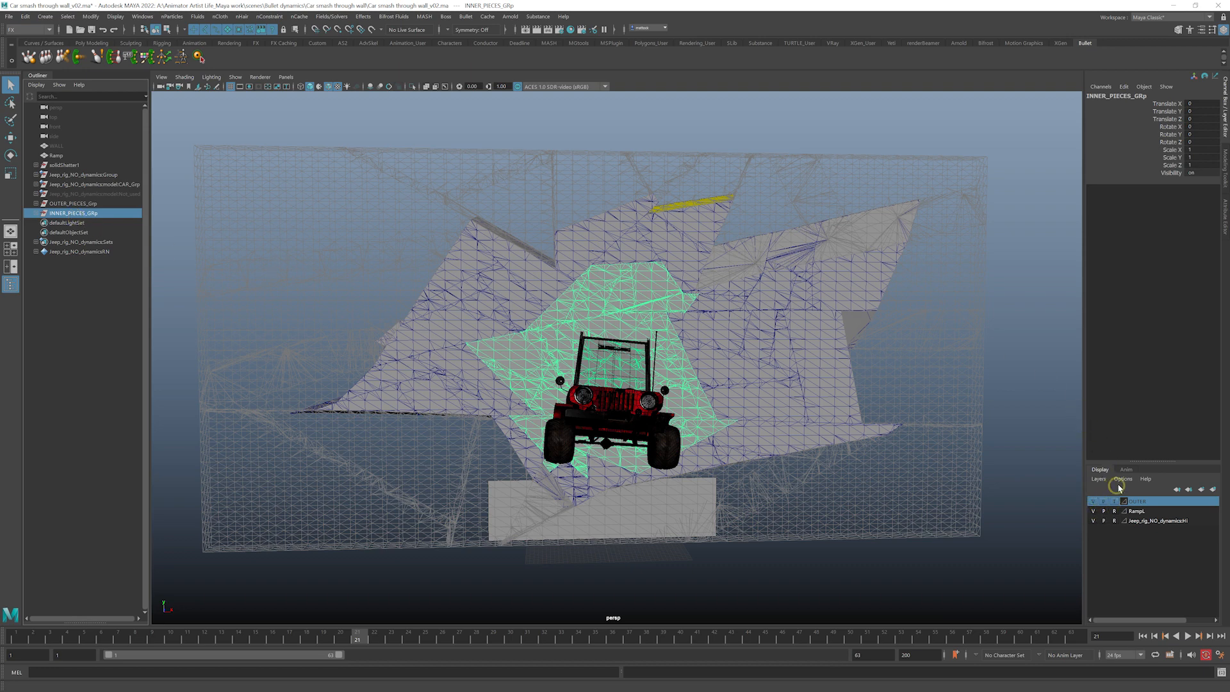
{"action": "left_click", "coordinate": [1100, 481]}
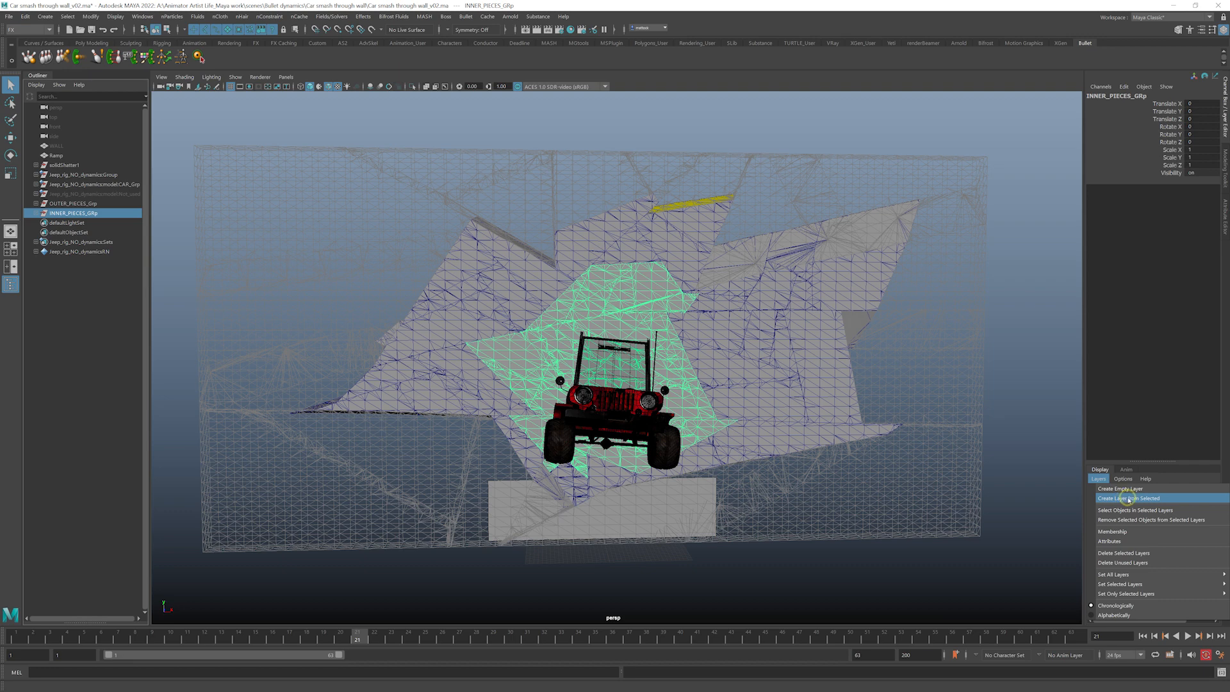
{"action": "left_click", "coordinate": [1128, 499]}
- Rename the new layer INNER, give it the yellow colour, and save the layer settings
{"action": "double_click", "coordinate": [1138, 500]}
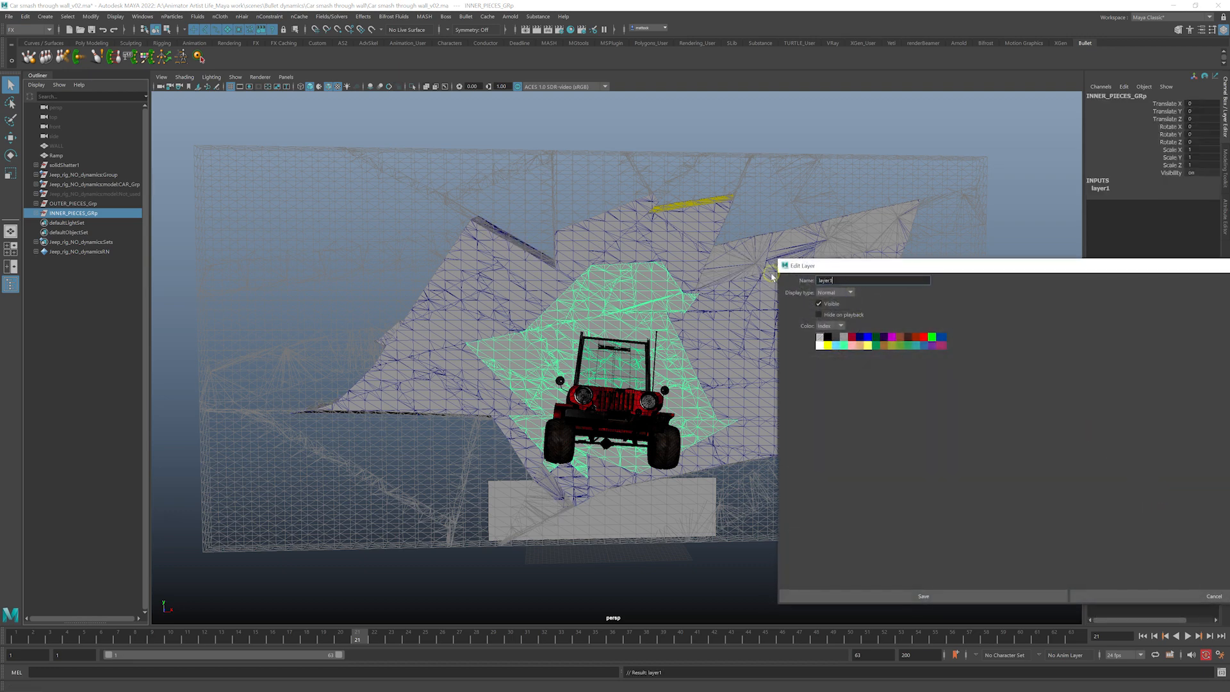
{"action": "key", "text": "BackSpace"}
{"action": "key", "text": "BackSpace"}
{"action": "key", "text": "BackSpace"}
{"action": "key", "text": "BackSpace"}
{"action": "key", "text": "BackSpace"}
{"action": "type", "text": "INNER"}
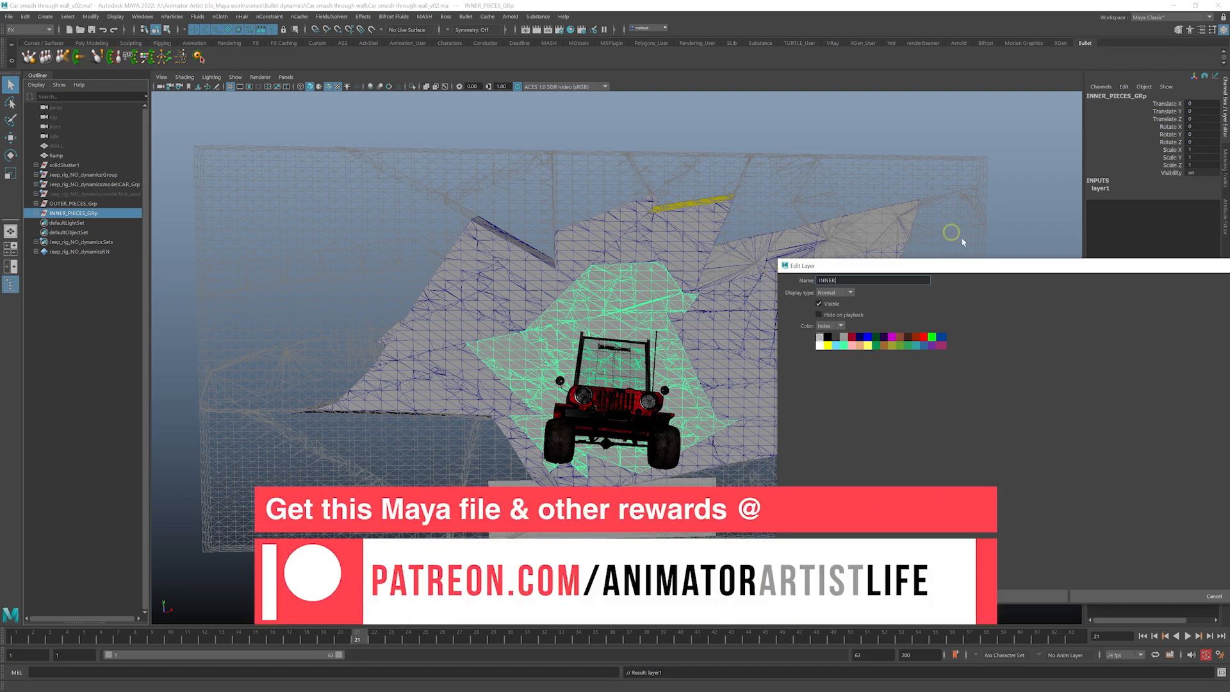
{"action": "left_click_drag", "start_coordinate": [980, 263], "coordinate": [911, 216]}
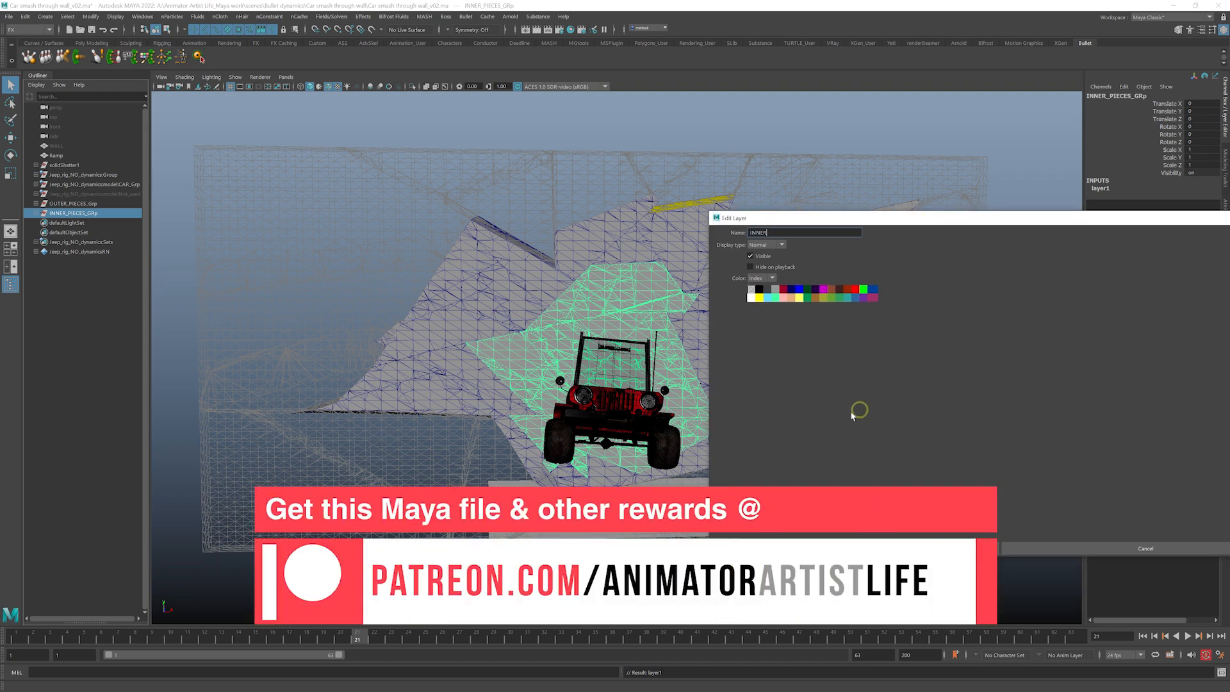
{"action": "left_click", "coordinate": [799, 299]}
{"action": "key", "text": "Return"}
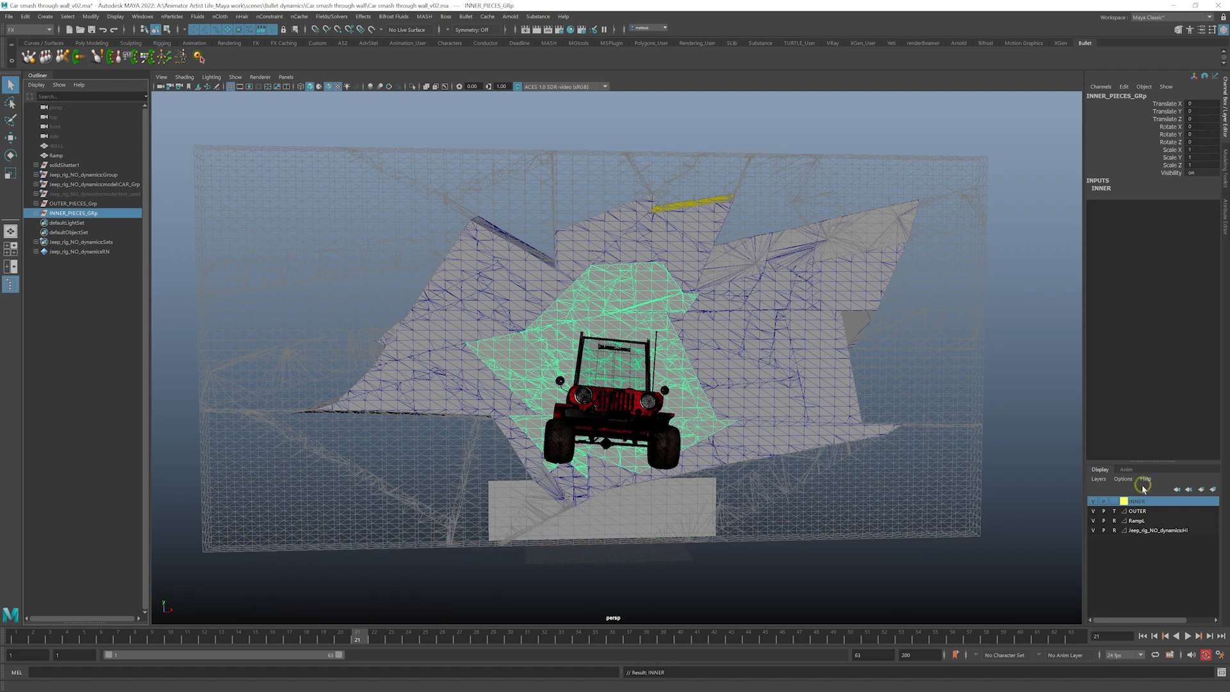
- Set the INNER layer's display type to Template and hide the RampL layer
{"action": "left_click", "coordinate": [1115, 501]}
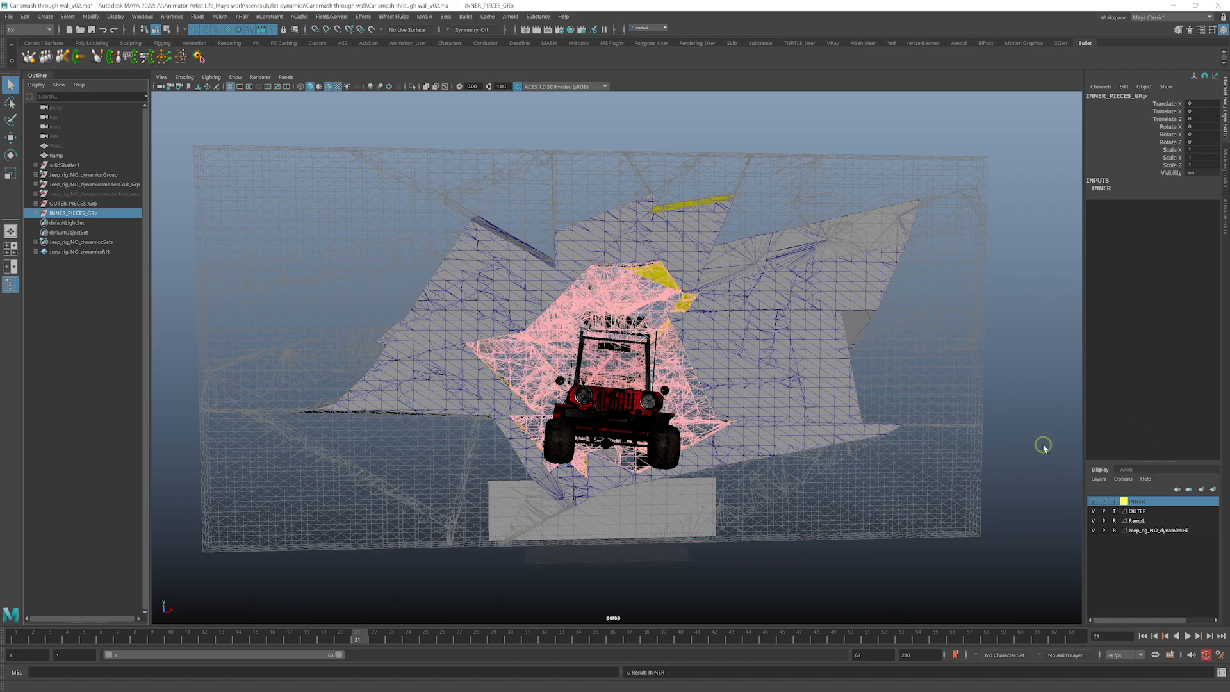
{"action": "left_click", "coordinate": [1038, 414]}
{"action": "left_click_drag", "start_coordinate": [997, 406], "coordinate": [885, 393], "text": "alt"}
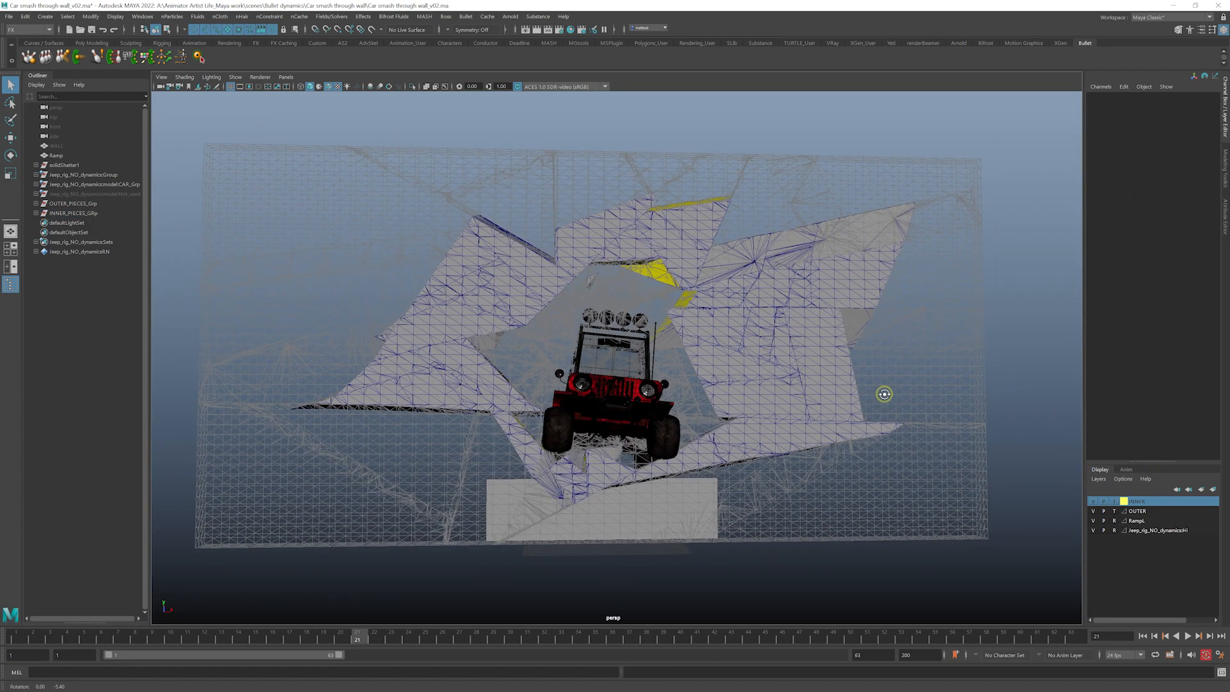
{"action": "left_click_drag", "start_coordinate": [972, 417], "coordinate": [869, 421], "text": "alt"}
{"action": "left_click", "coordinate": [1092, 520]}
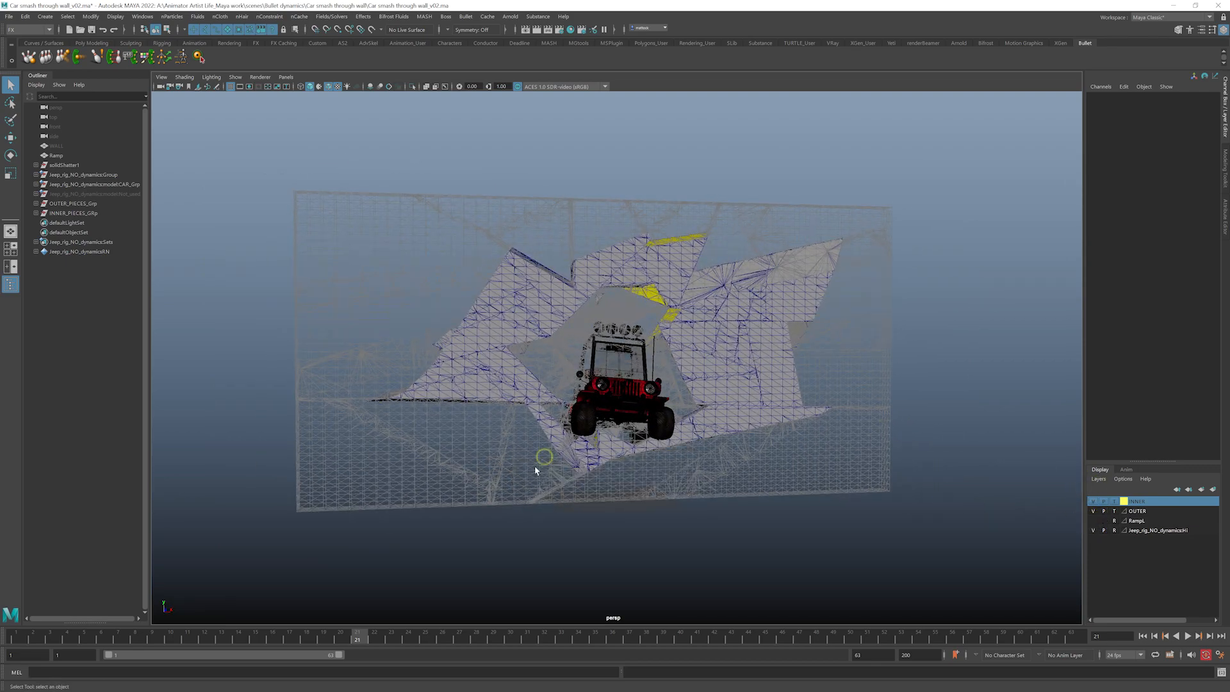
- Select all remaining shards between the inner and outer pieces and group them as MID_PIECES_Grp
{"action": "left_click_drag", "start_coordinate": [664, 434], "coordinate": [762, 395], "text": "alt"}
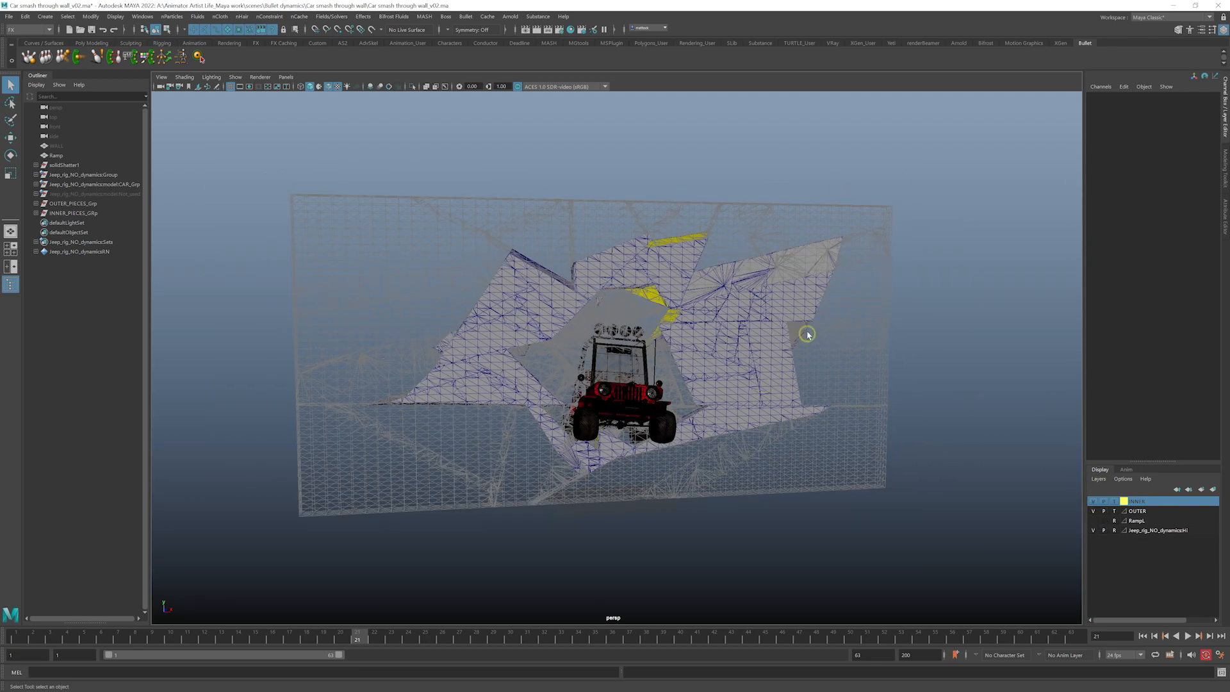
{"action": "left_click_drag", "start_coordinate": [807, 335], "coordinate": [765, 248], "text": "alt"}
{"action": "left_click_drag", "start_coordinate": [746, 327], "coordinate": [887, 237], "text": "alt"}
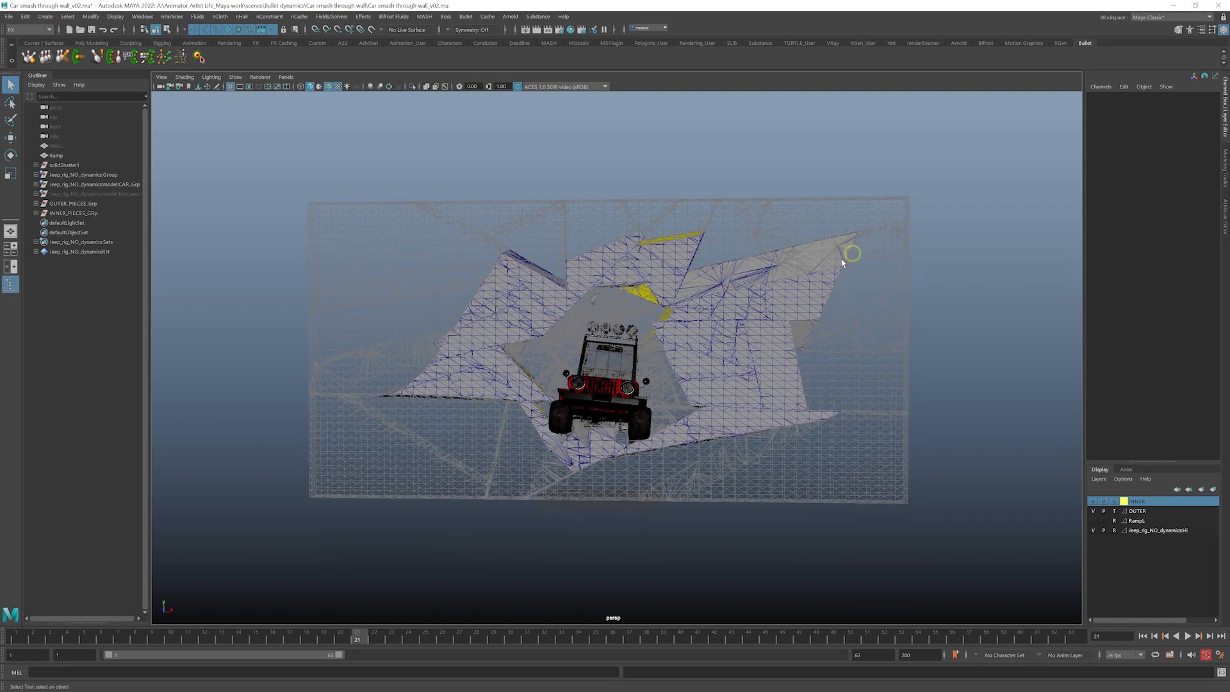
{"action": "left_click_drag", "start_coordinate": [679, 301], "coordinate": [698, 284], "text": "alt"}
{"action": "left_click_drag", "start_coordinate": [423, 216], "coordinate": [893, 421]}
{"action": "mouse_move", "coordinate": [632, 283]}
{"action": "left_mouse_down", "text": "alt"}
{"action": "mouse_move", "coordinate": [705, 281]}
{"action": "mouse_move", "coordinate": [596, 285]}
{"action": "mouse_move", "coordinate": [654, 285]}
{"action": "left_mouse_up", "text": "alt"}
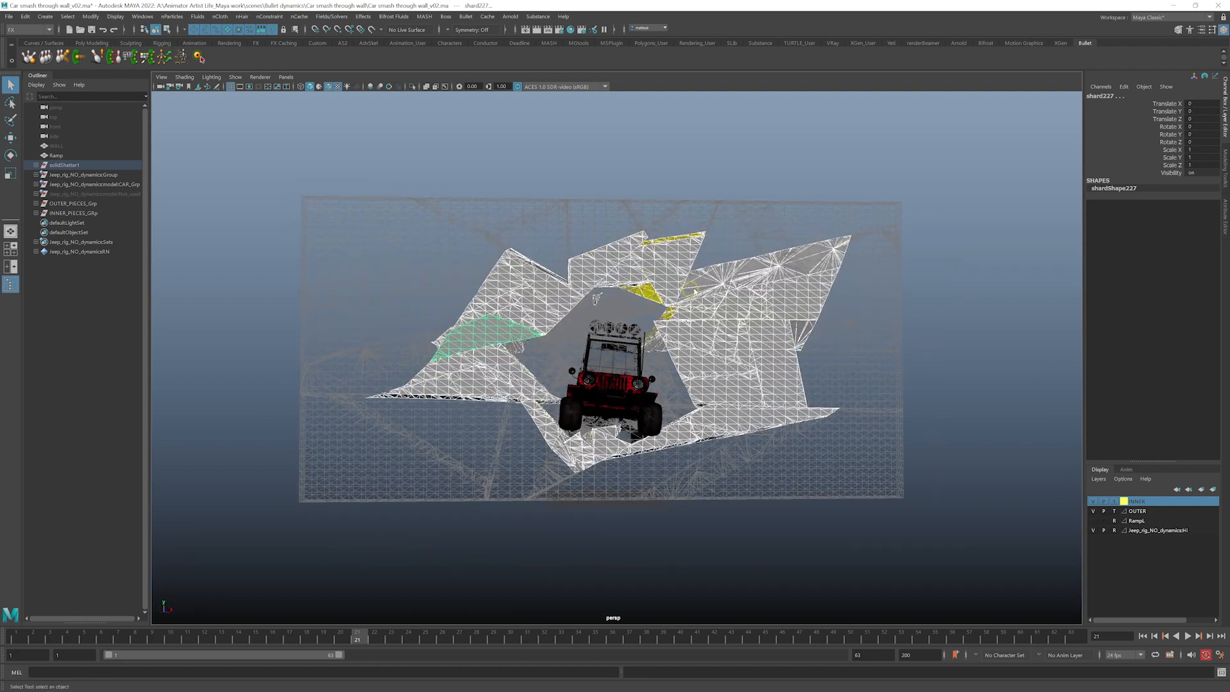
{"action": "key", "text": "ctrl+g"}
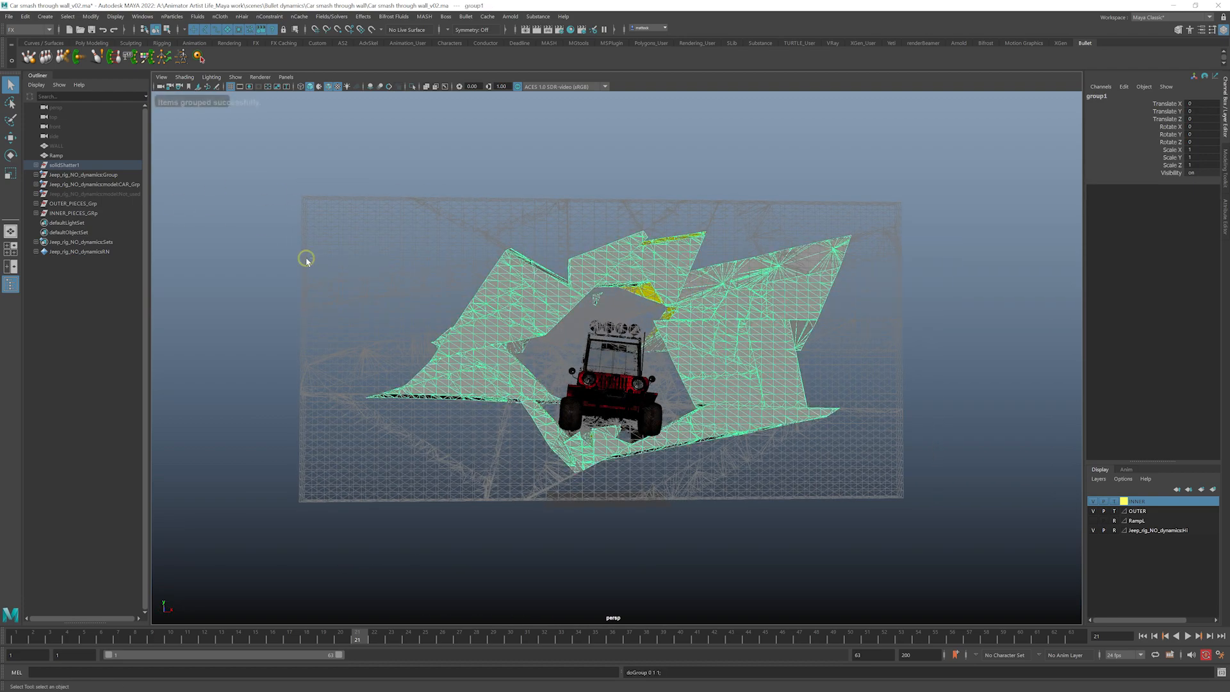
{"action": "double_click", "coordinate": [1099, 96]}
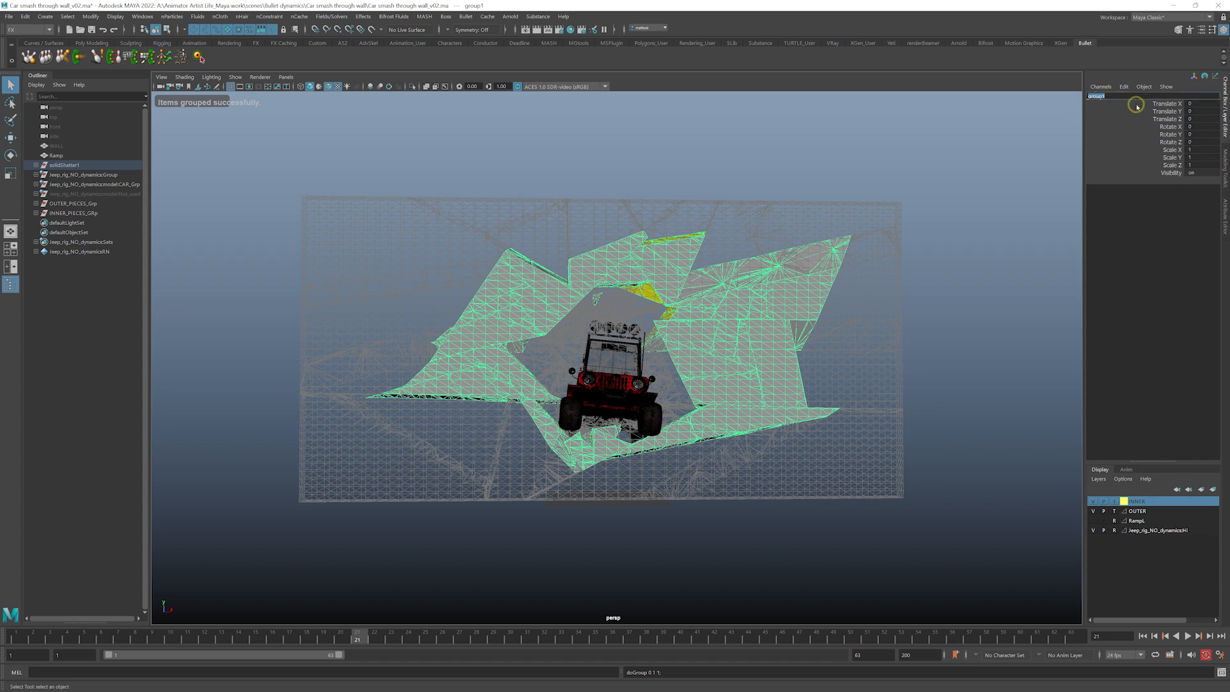
{"action": "type", "text": "MID_PIECES_Grp"}
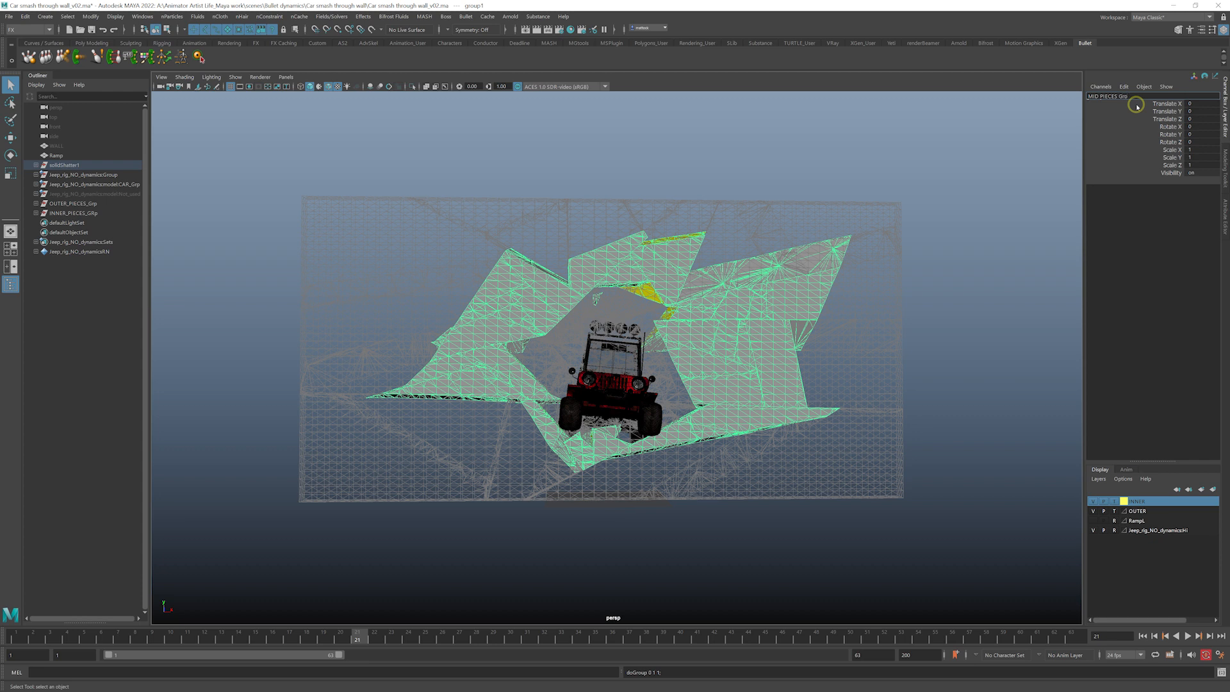
{"action": "key", "text": "Return"}
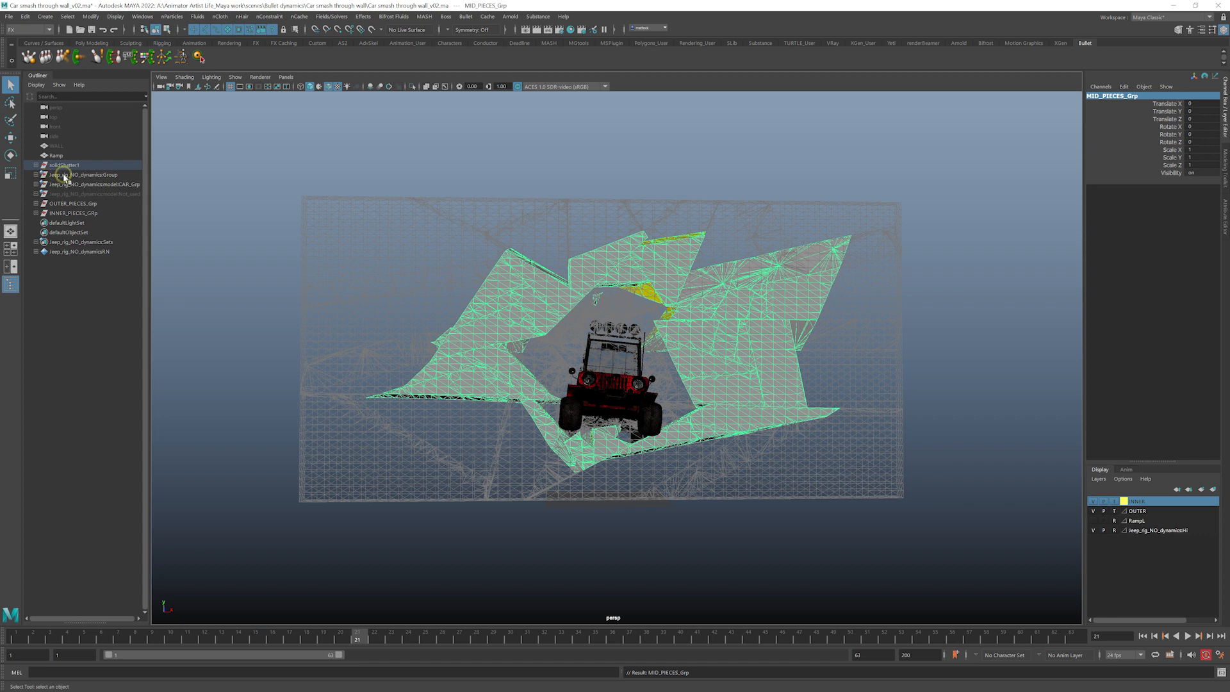
- Move MID_PIECES_Grp out of solidShatter1 to the top level of the scene hierarchy and collapse solidShatter1
{"action": "key", "text": "f"}
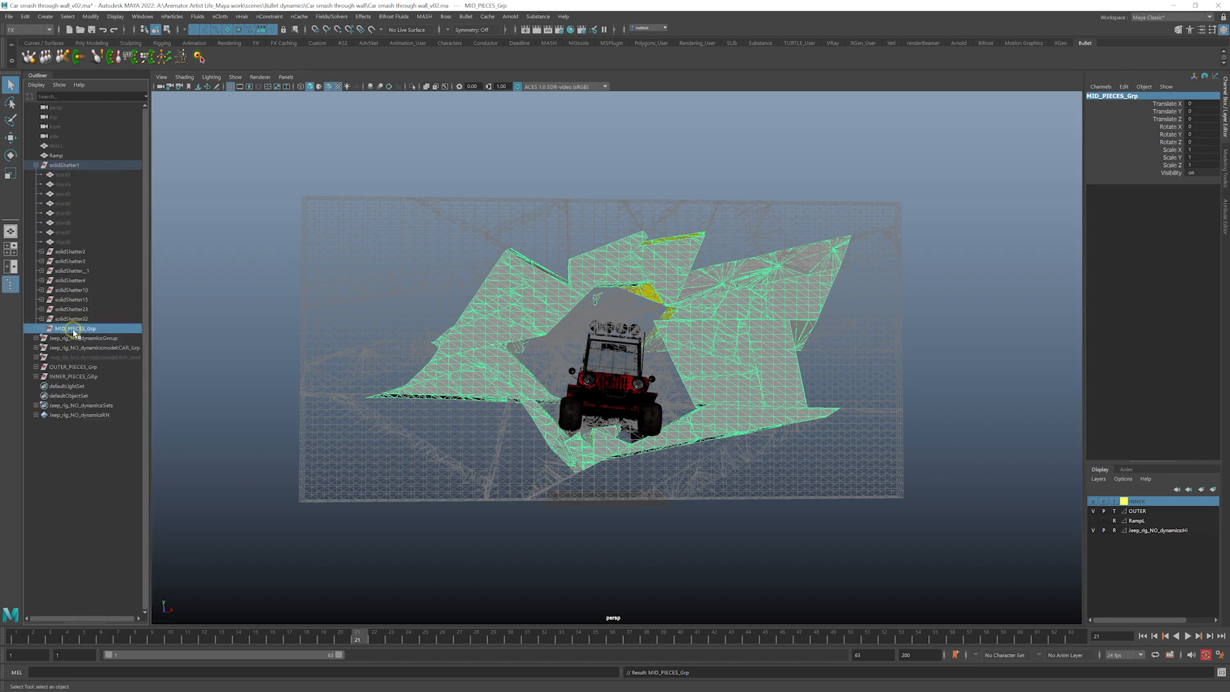
{"action": "middle_click_drag", "start_coordinate": [74, 332], "coordinate": [72, 407]}
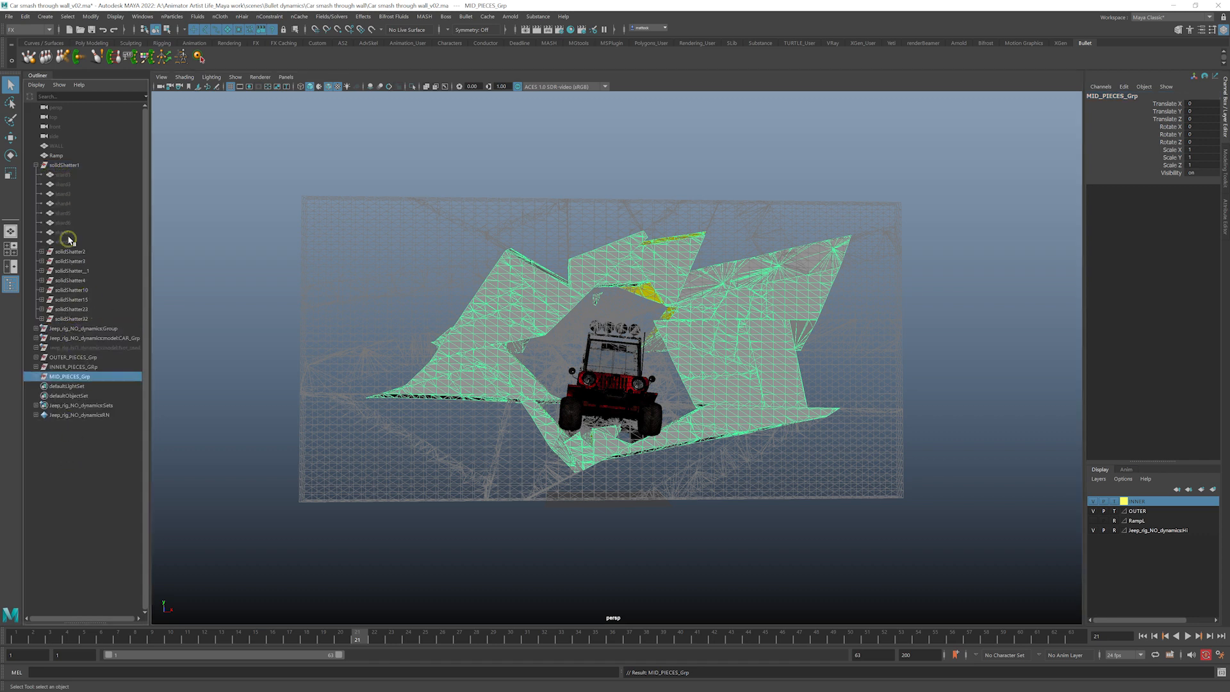
{"action": "left_click", "coordinate": [36, 166]}
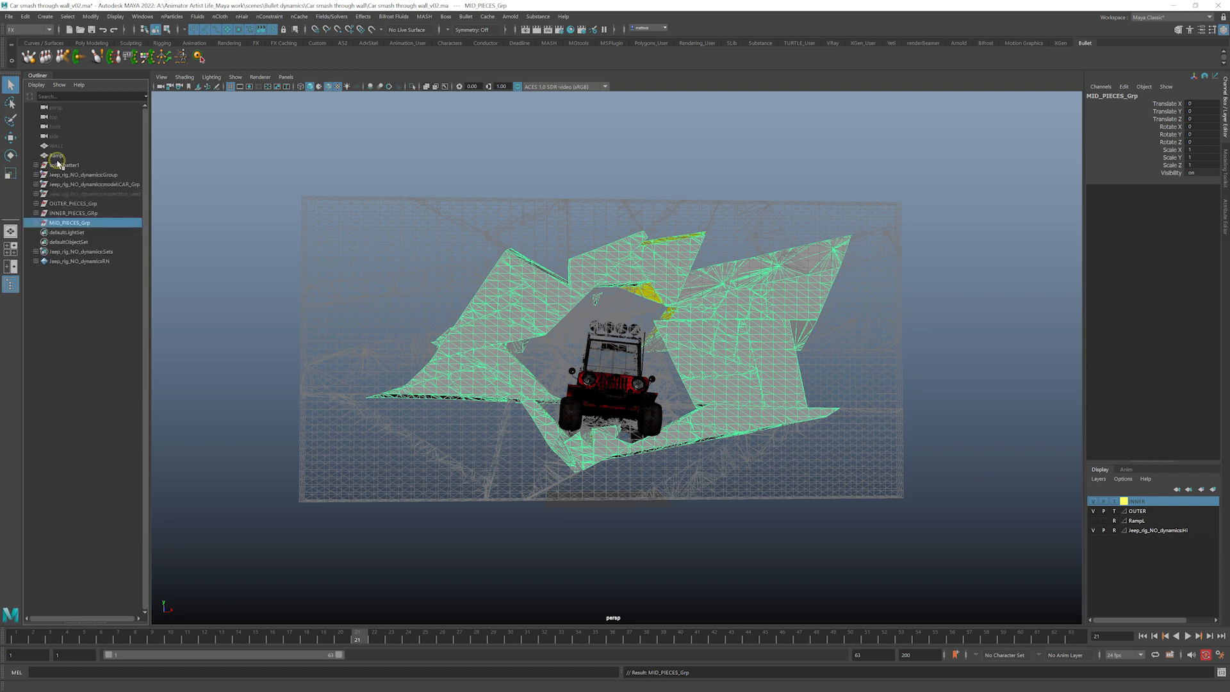
- Check the outer and inner piece groups, and create a new display layer from MID_PIECES_Grp
{"action": "left_click", "coordinate": [73, 203]}
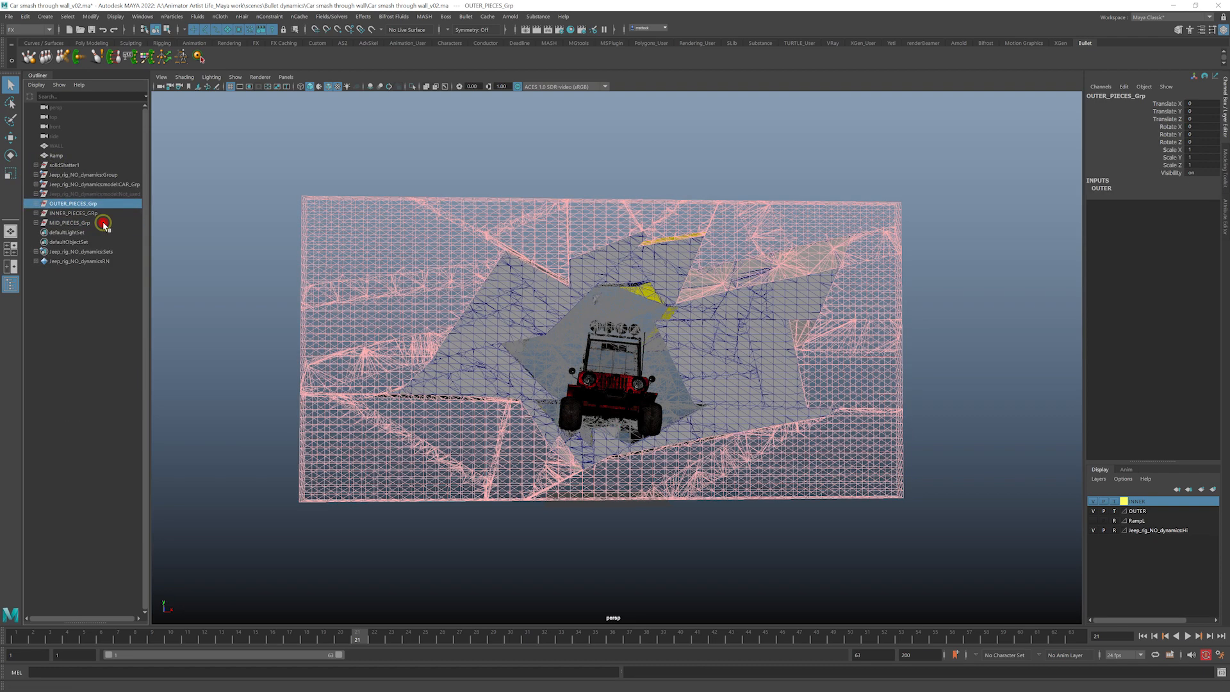
{"action": "left_click", "coordinate": [69, 212]}
{"action": "left_click", "coordinate": [79, 222]}
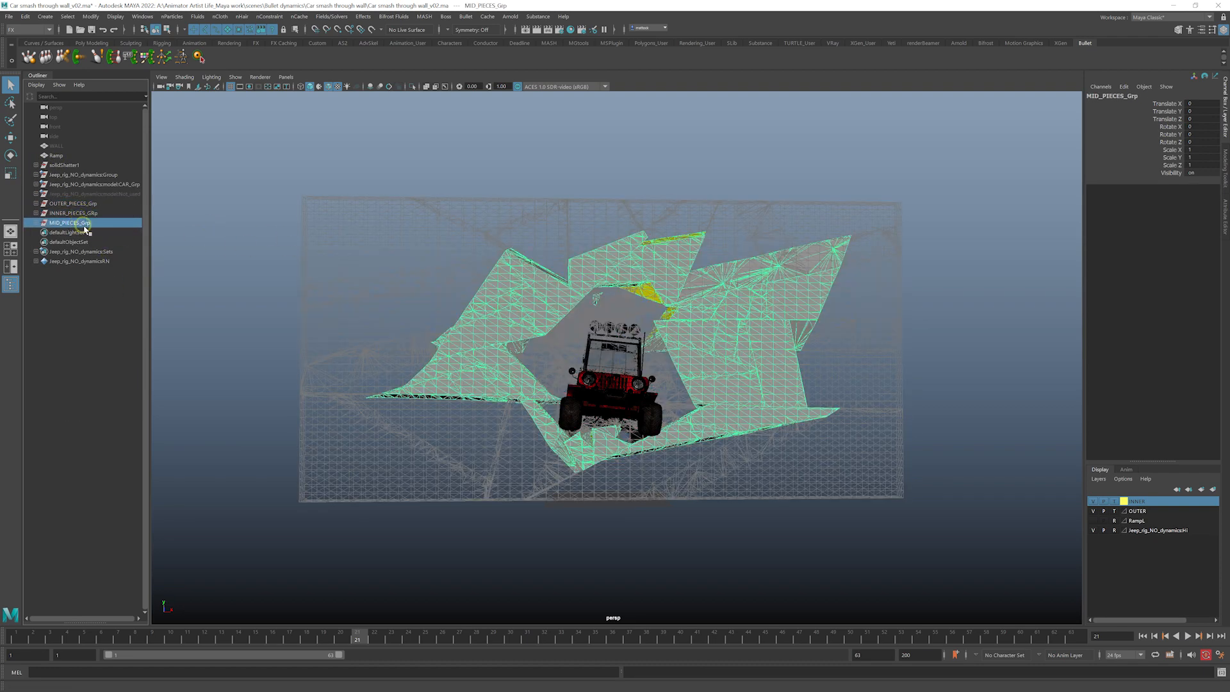
{"action": "left_click", "coordinate": [1099, 479]}
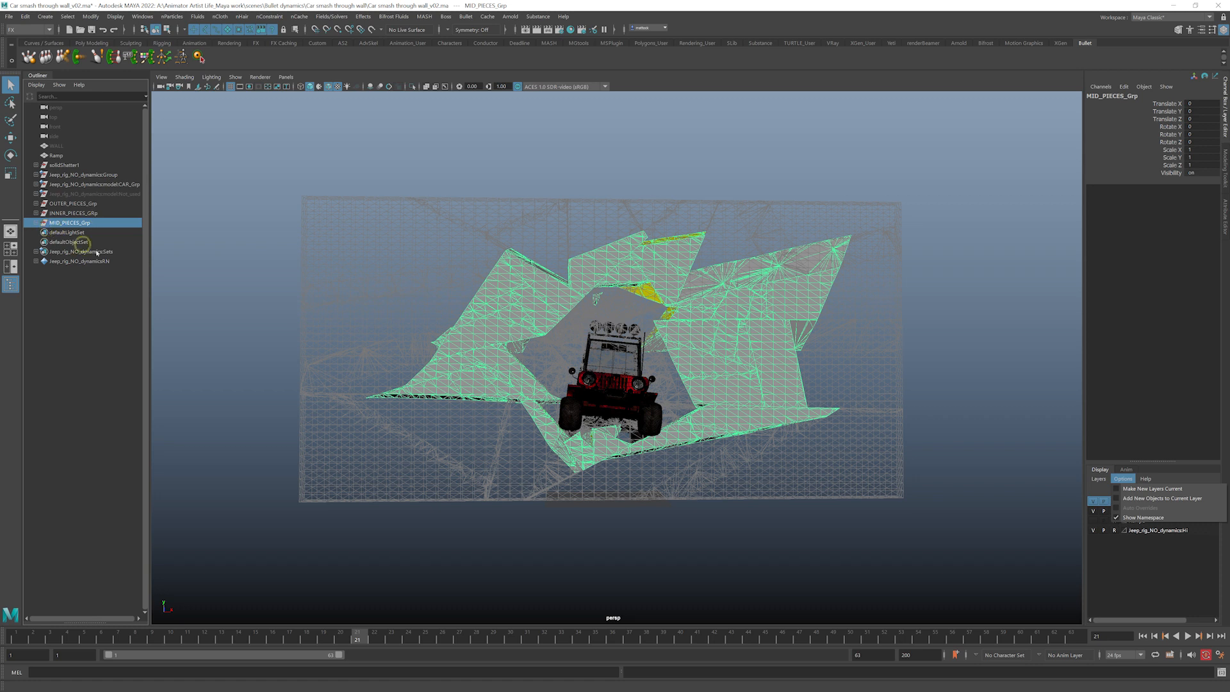
{"action": "left_click", "coordinate": [1097, 482]}
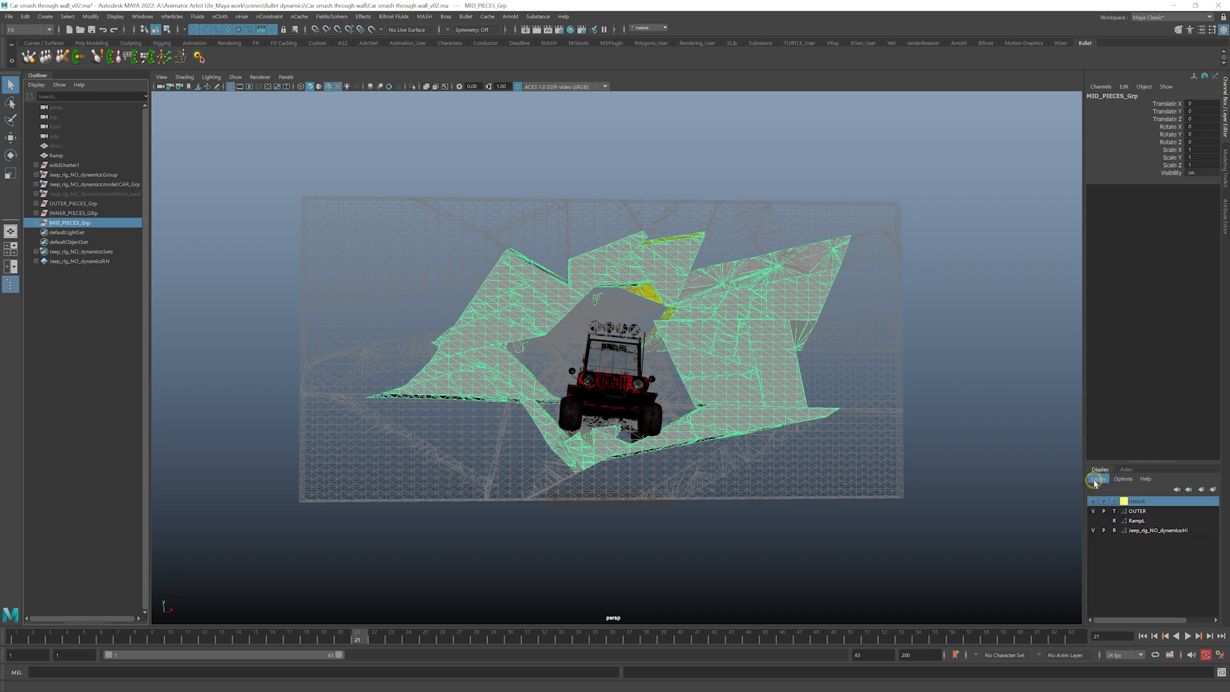
{"action": "left_click", "coordinate": [1098, 481]}
{"action": "left_click", "coordinate": [1128, 498]}
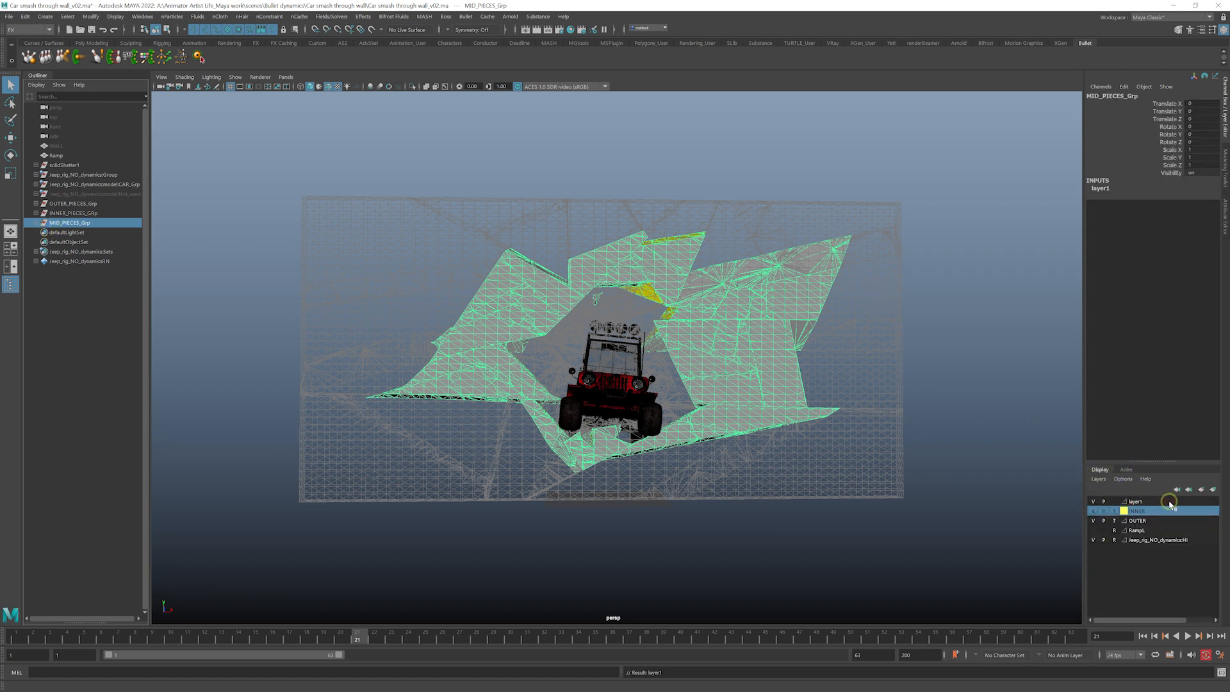
- Rename the new layer MID, give it the light blue colour, and save the layer settings
{"action": "double_click", "coordinate": [1134, 502]}
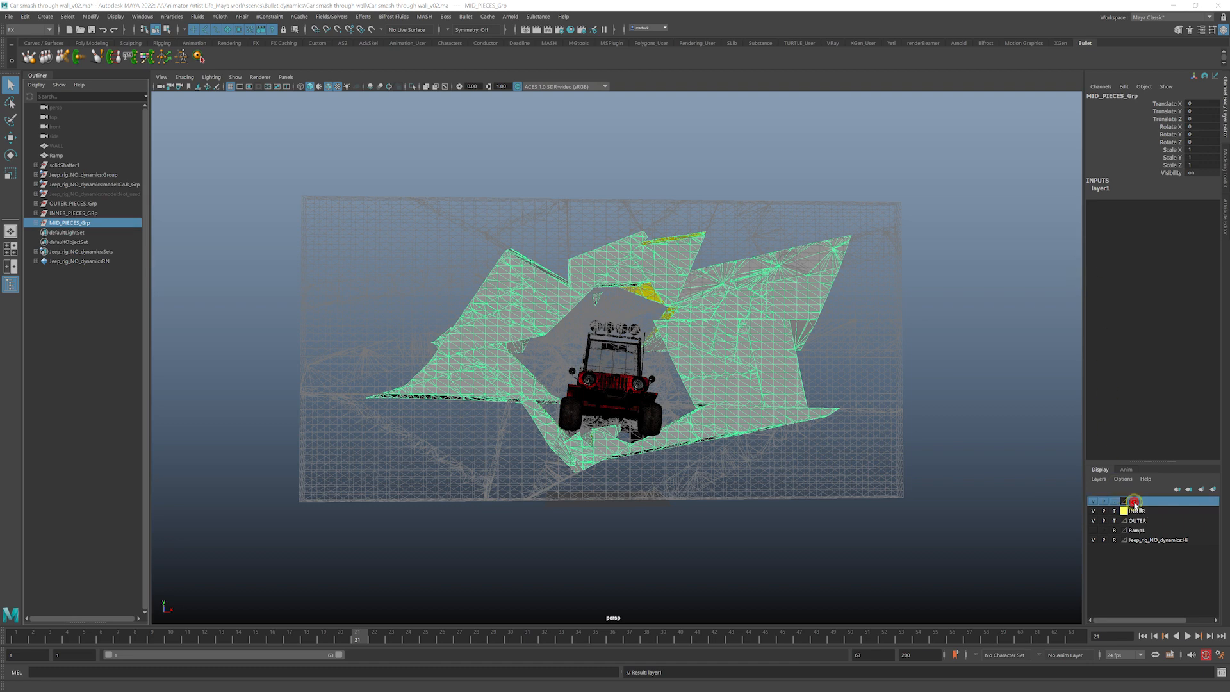
{"action": "double_click", "coordinate": [775, 233]}
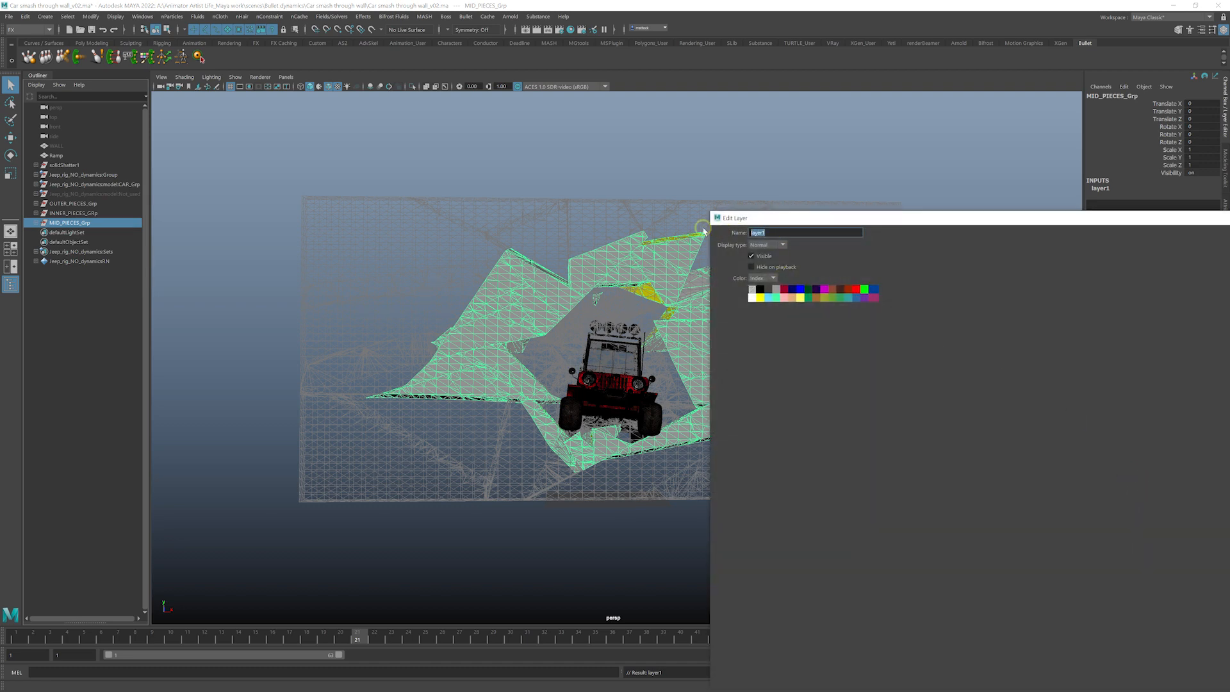
{"action": "type", "text": "MID"}
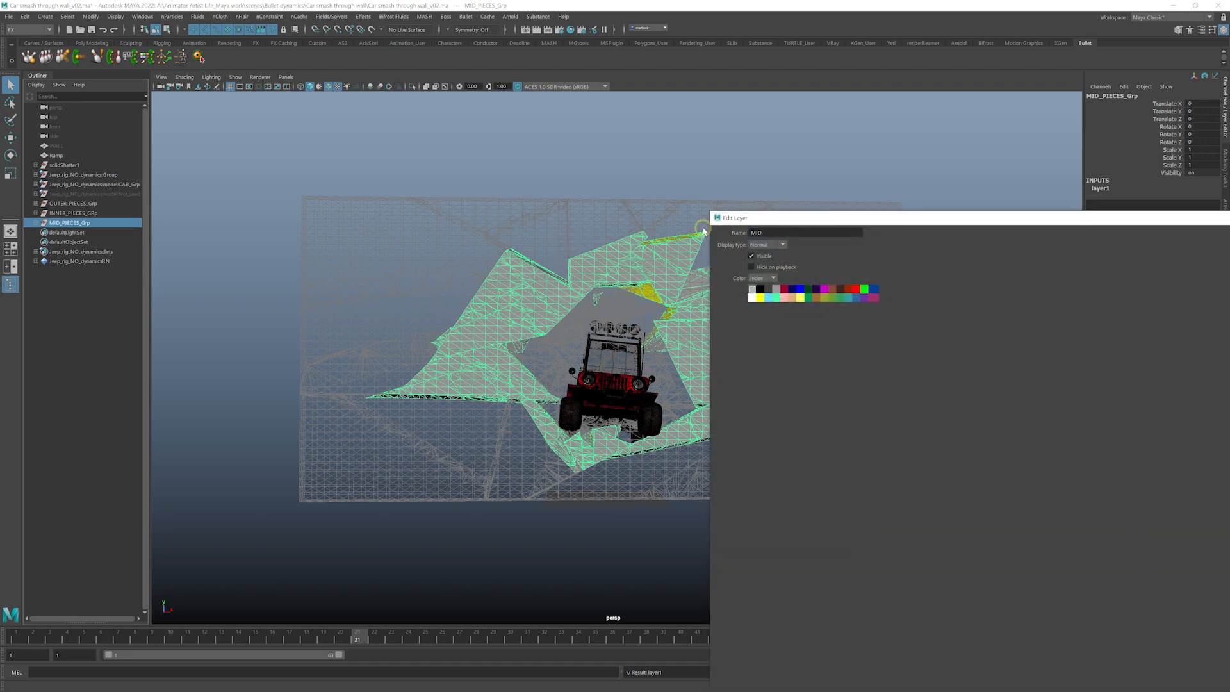
{"action": "left_click", "coordinate": [771, 300]}
{"action": "key", "text": "Return"}
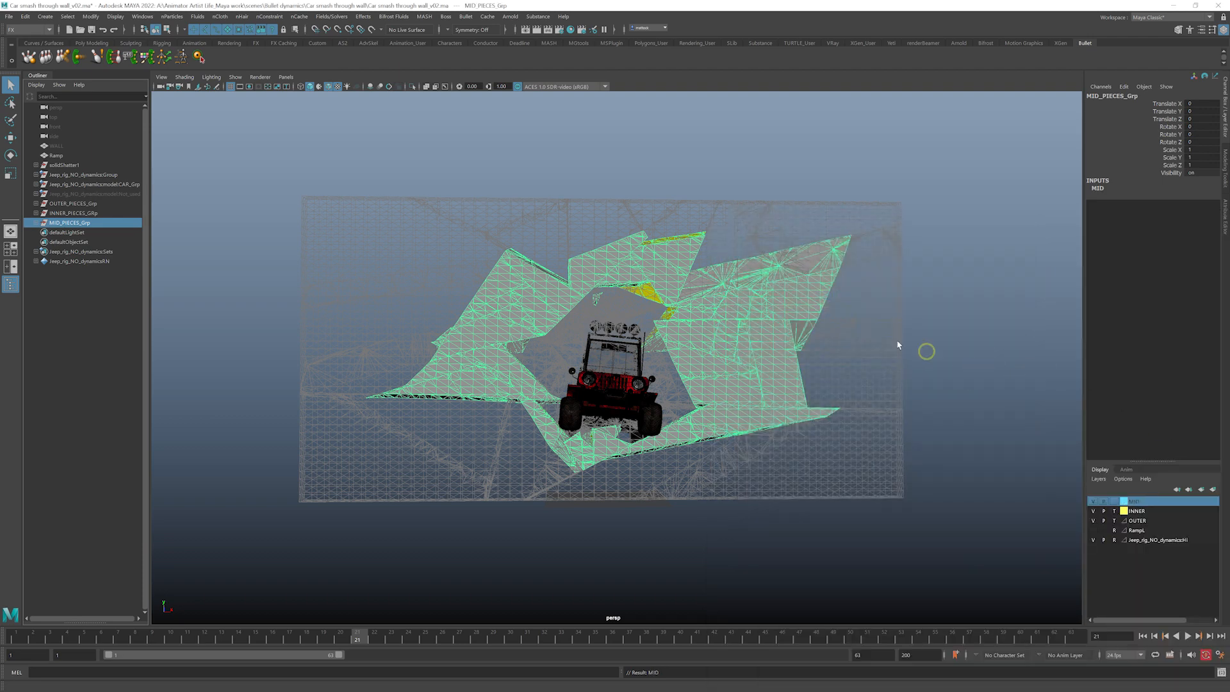
{"action": "left_click", "coordinate": [966, 331]}
{"action": "right_click_drag", "start_coordinate": [739, 335], "coordinate": [747, 336], "text": "alt"}
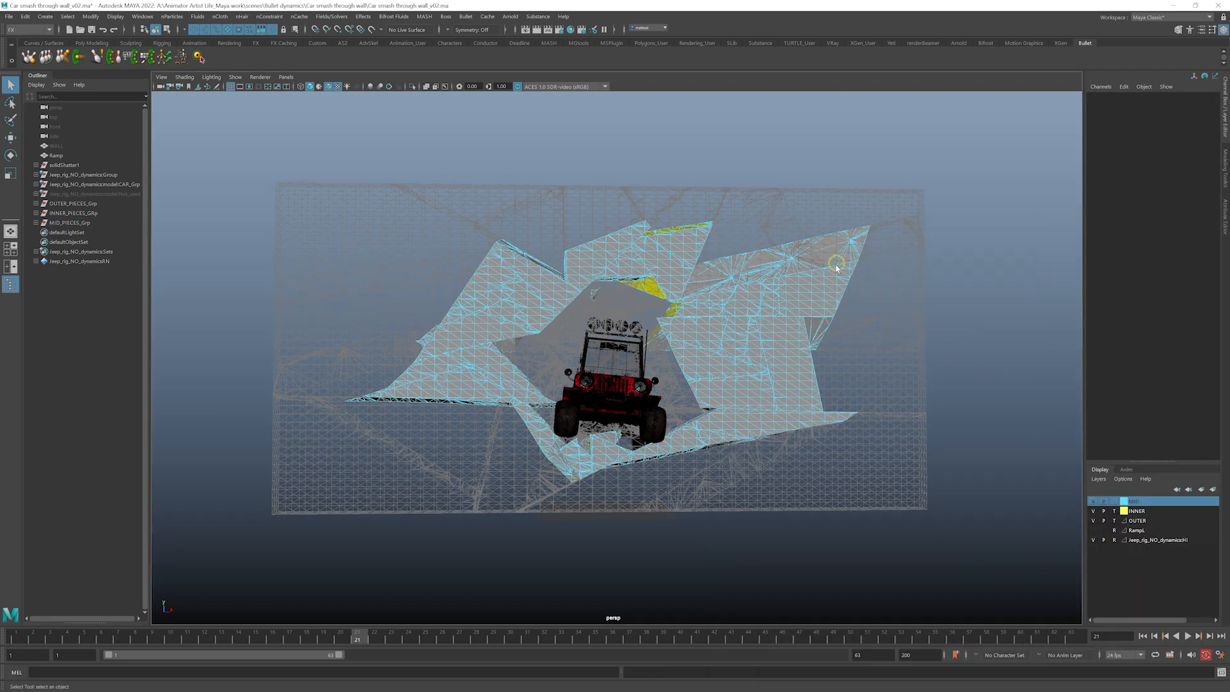
- Save the scene under the new file name Car smash through wall_v03.ma
{"action": "left_click", "coordinate": [9, 16]}
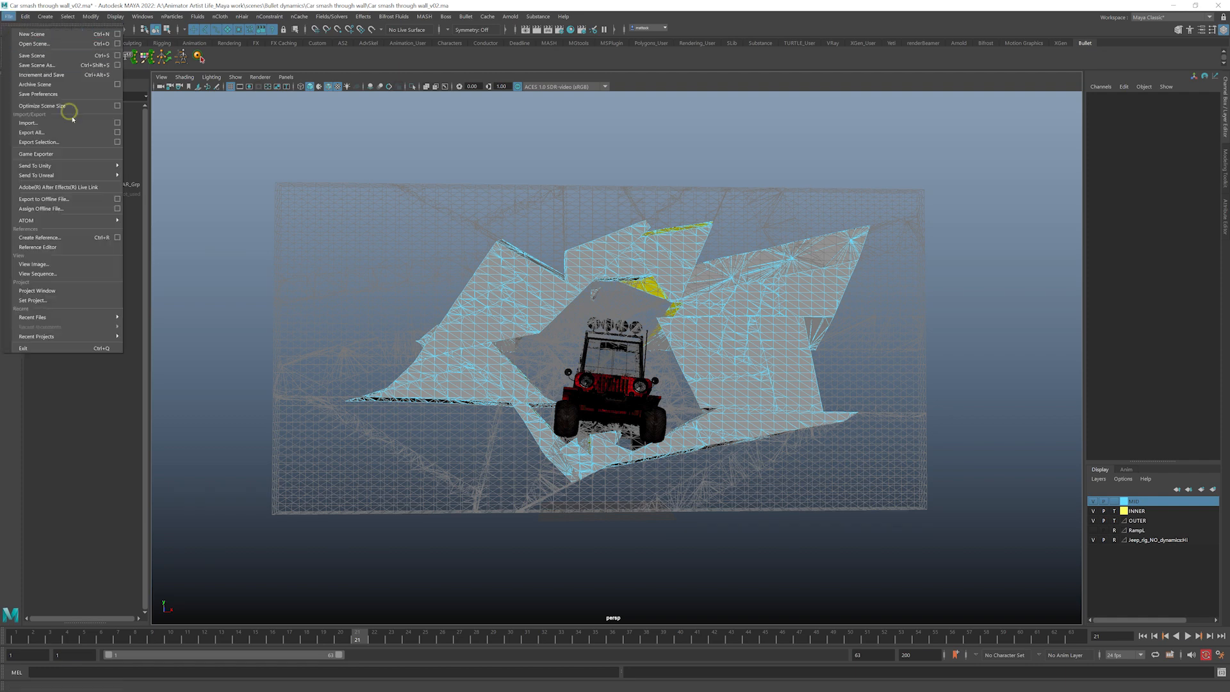
{"action": "left_click", "coordinate": [54, 65]}
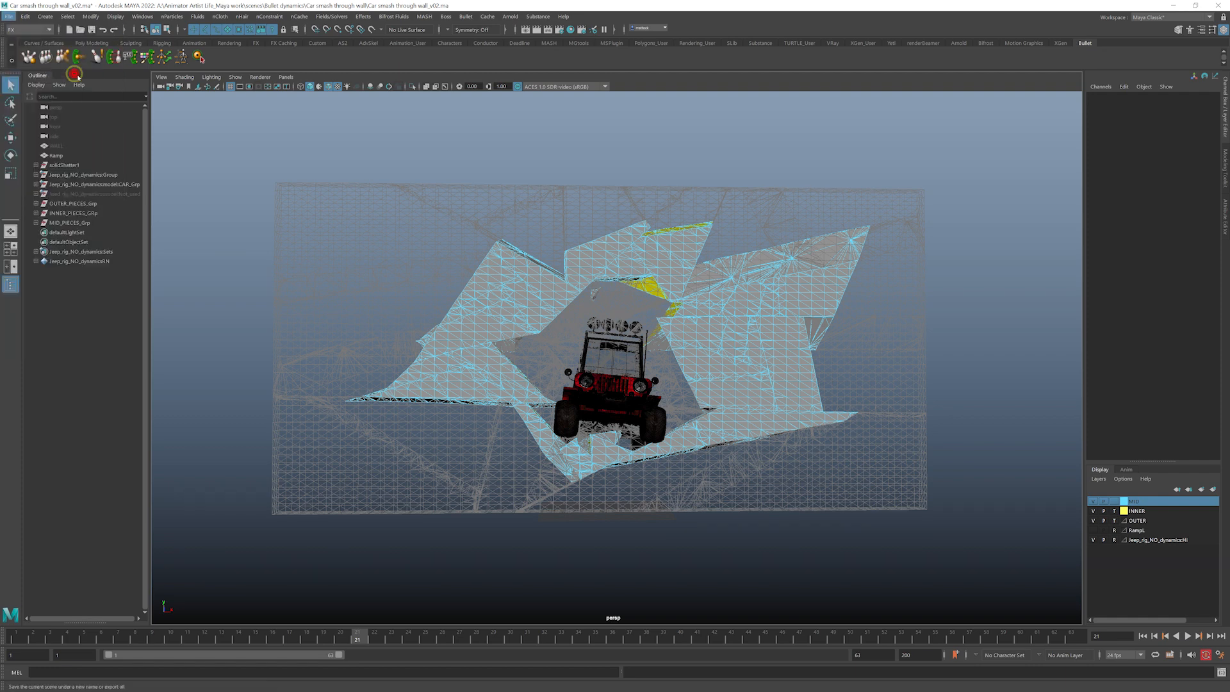
{"action": "left_click", "coordinate": [559, 485]}
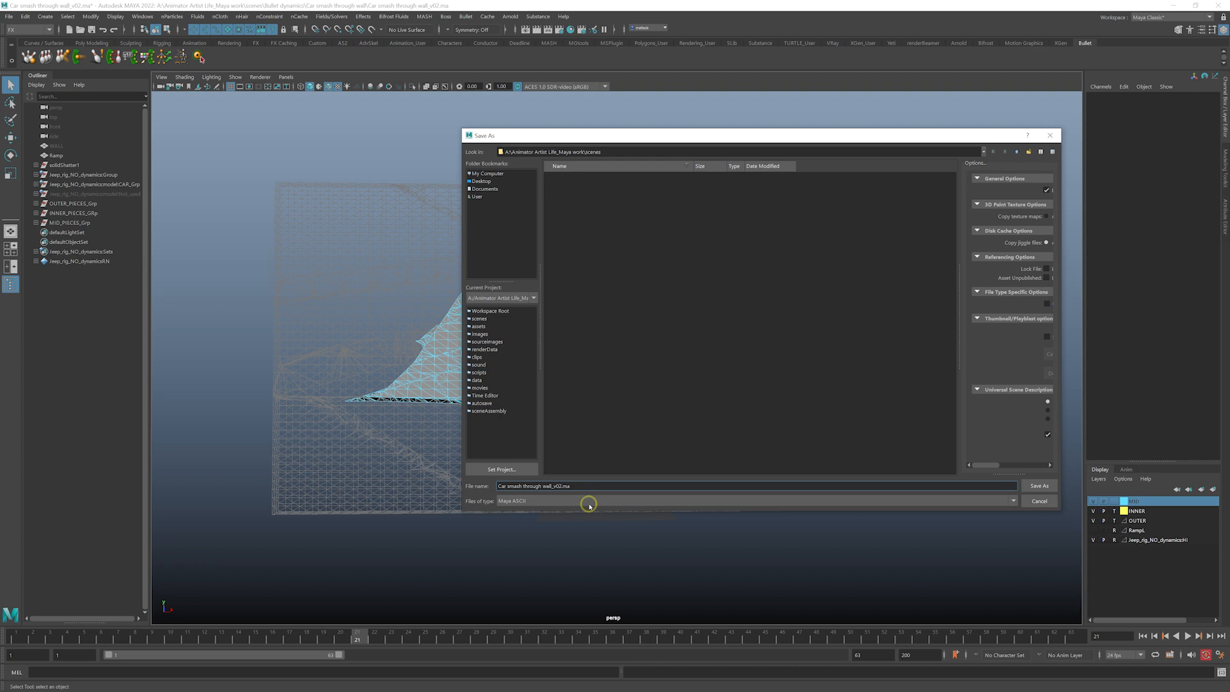
{"action": "key", "text": "Return"}
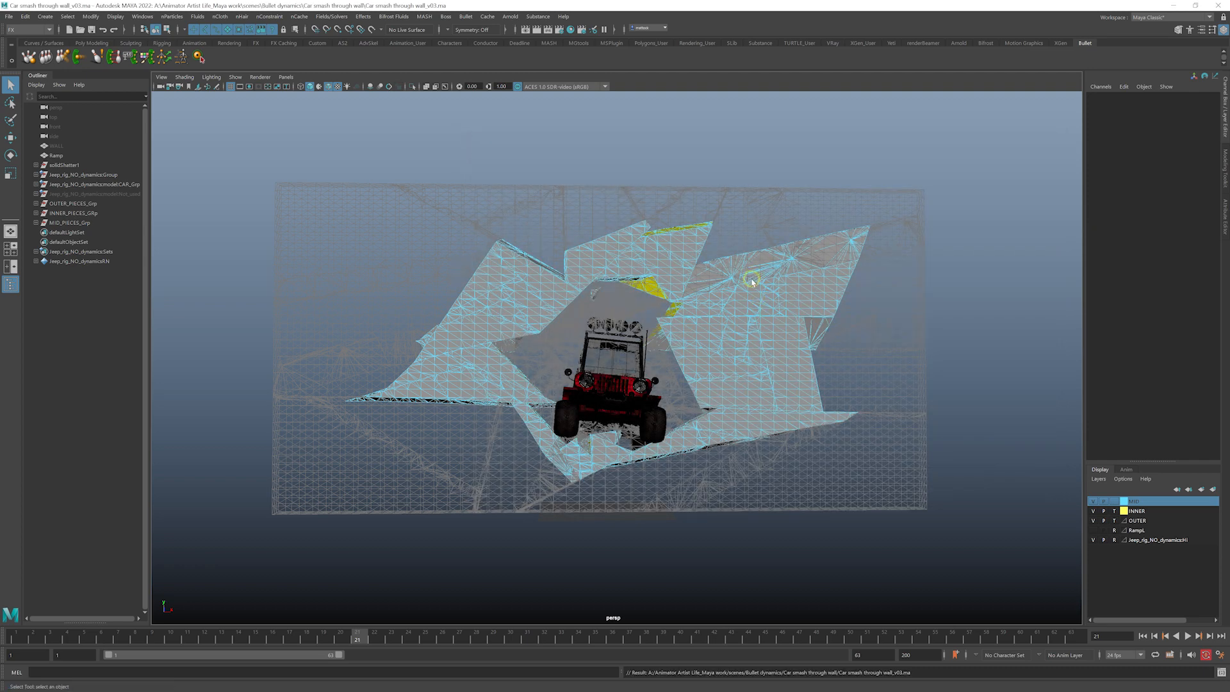
- Switch from object selection to component selection mode
{"action": "key", "text": "F8"}
{"action": "mouse_move", "coordinate": [908, 293]}
{"action": "left_mouse_down", "text": "alt"}
{"action": "mouse_move", "coordinate": [930, 296]}
{"action": "mouse_move", "coordinate": [923, 307]}
{"action": "left_mouse_up", "text": "alt"}
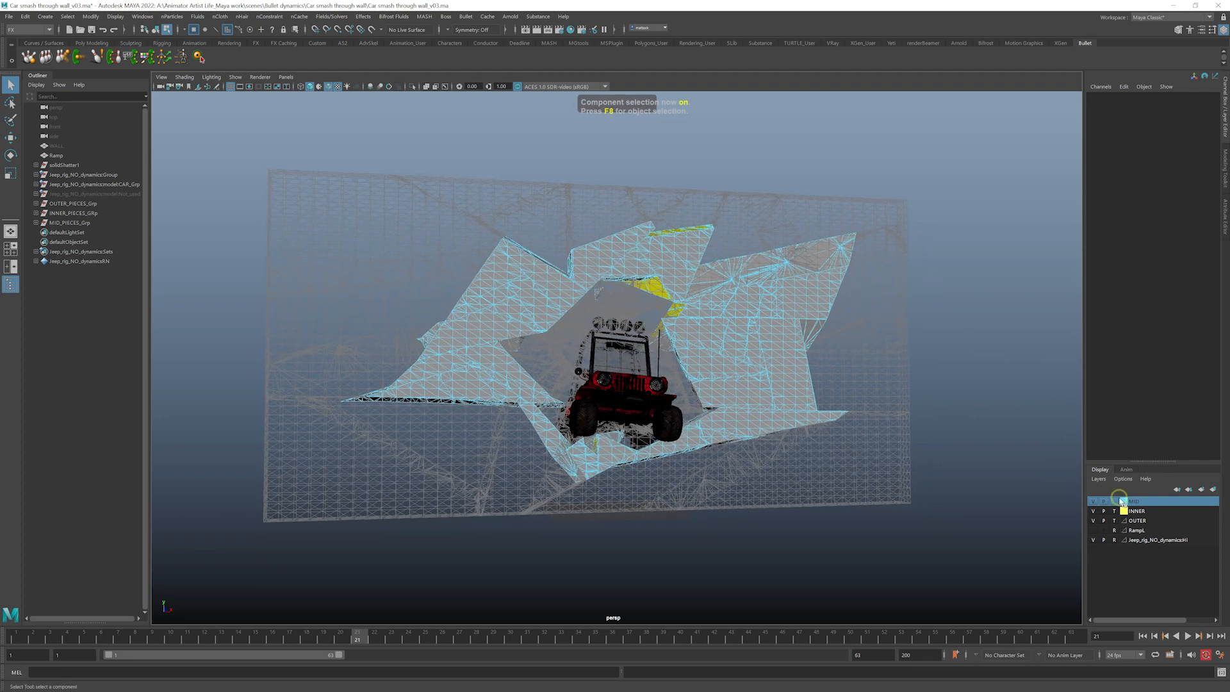
- Hide the MID, INNER and OUTER layers one after another, then show all three again to check their pieces
{"action": "left_click", "coordinate": [1093, 501]}
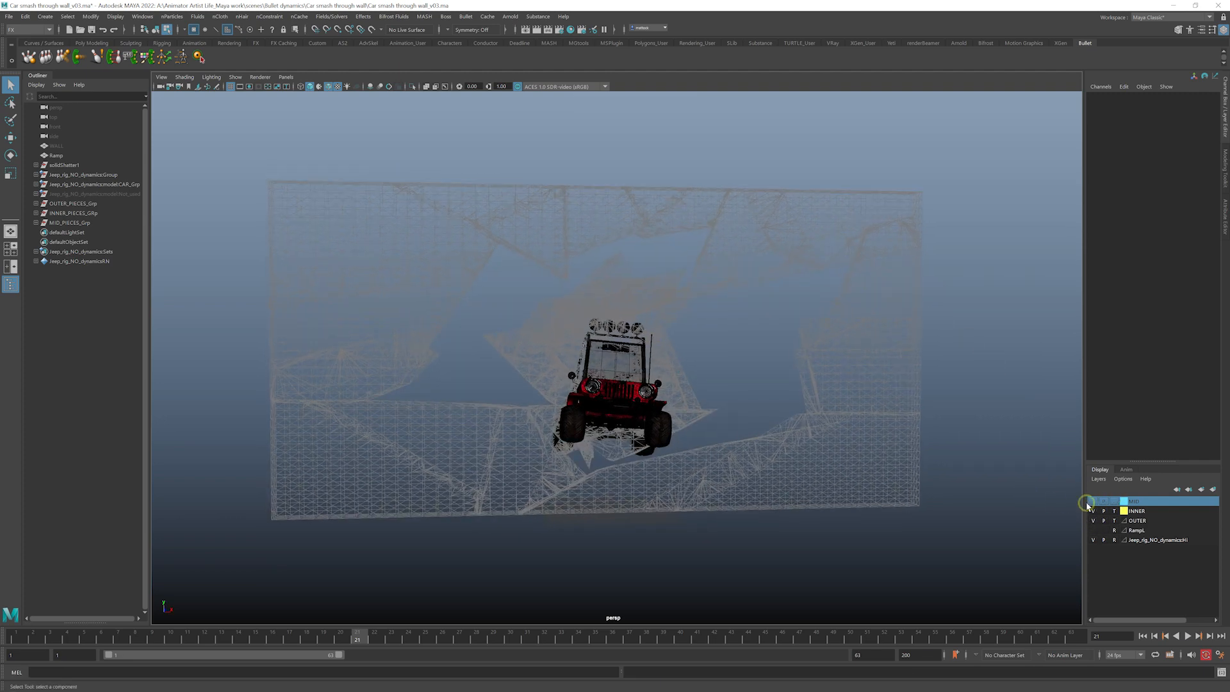
{"action": "left_click", "coordinate": [1093, 511]}
{"action": "left_click", "coordinate": [1093, 521]}
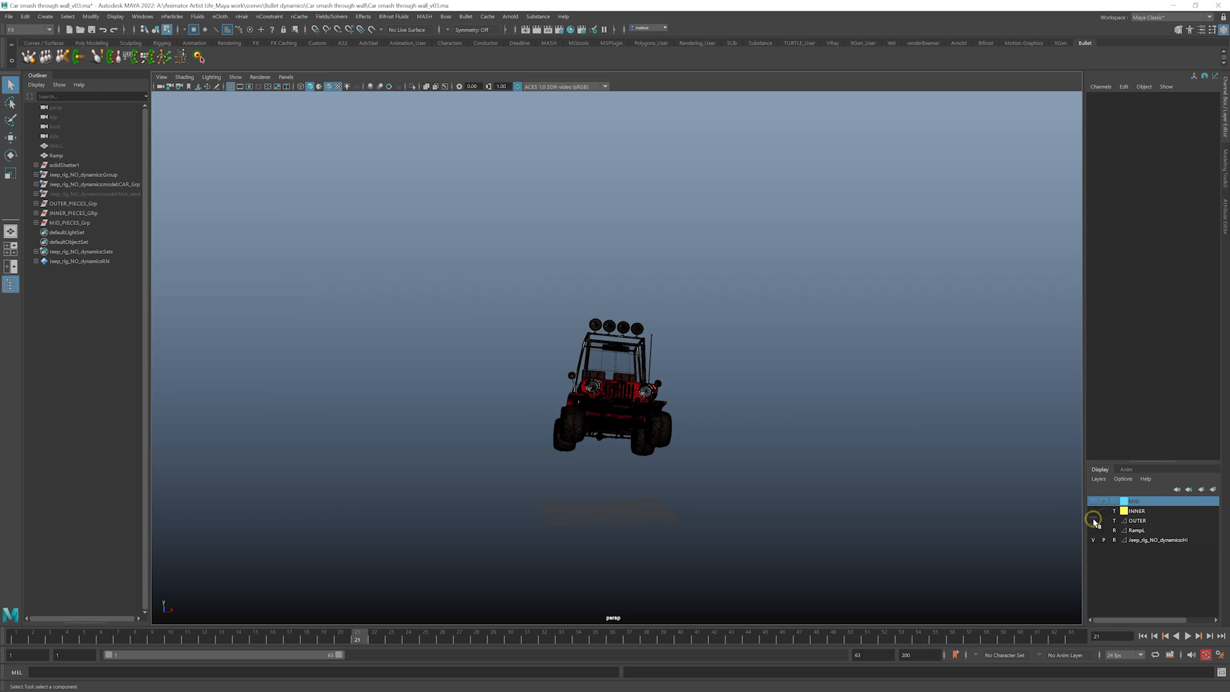
{"action": "left_click", "coordinate": [1093, 520]}
{"action": "left_click", "coordinate": [1093, 511]}
{"action": "left_click", "coordinate": [1093, 501]}
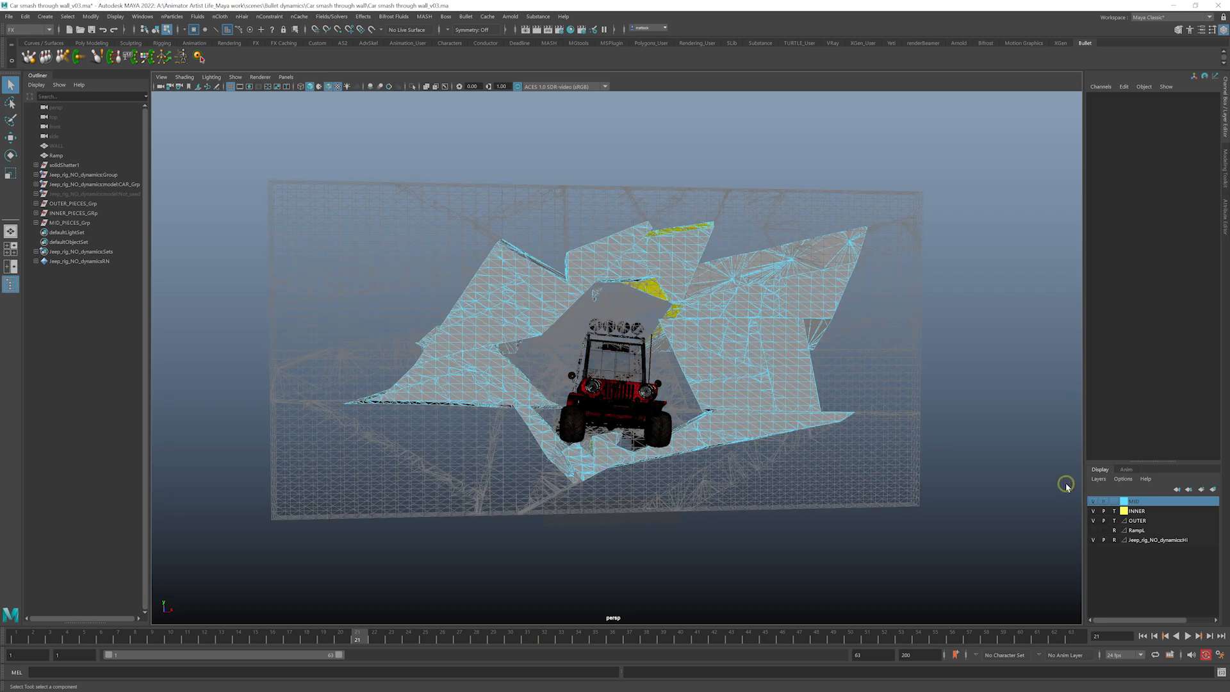
- Set the MID layer to template display and return the INNER layer to normal, selectable display
{"action": "left_click", "coordinate": [1115, 502]}
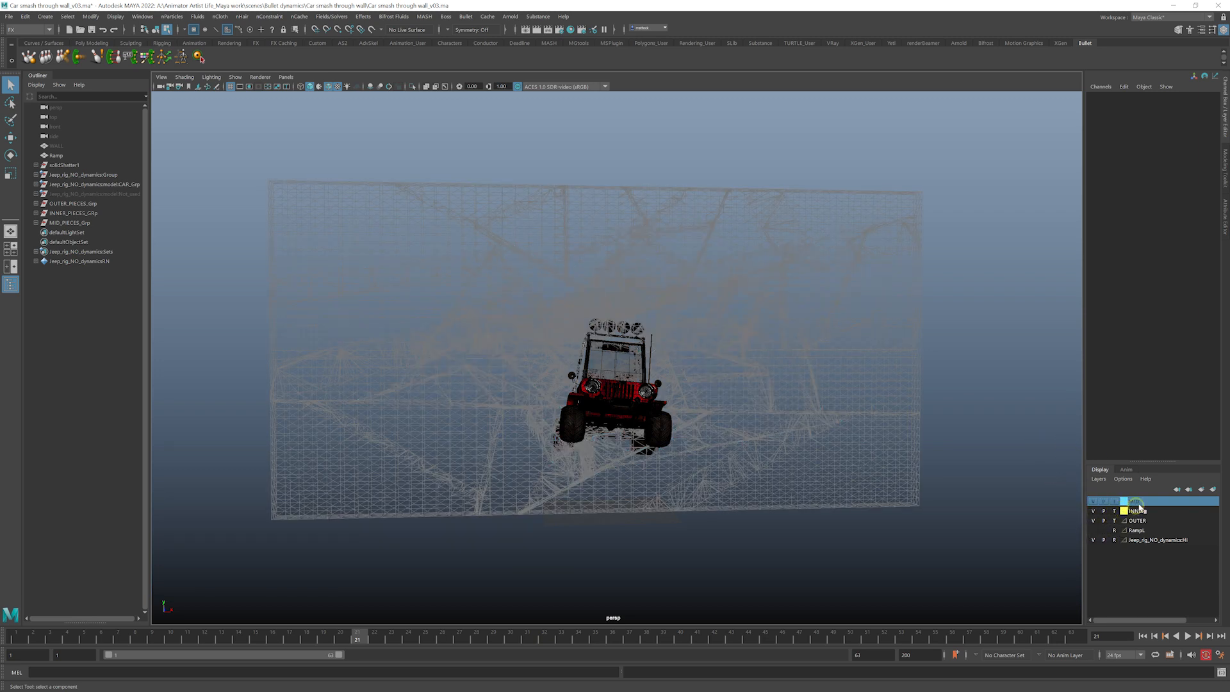
{"action": "left_click", "coordinate": [414, 290]}
{"action": "left_click", "coordinate": [1110, 511]}
{"action": "left_click", "coordinate": [1115, 511]}
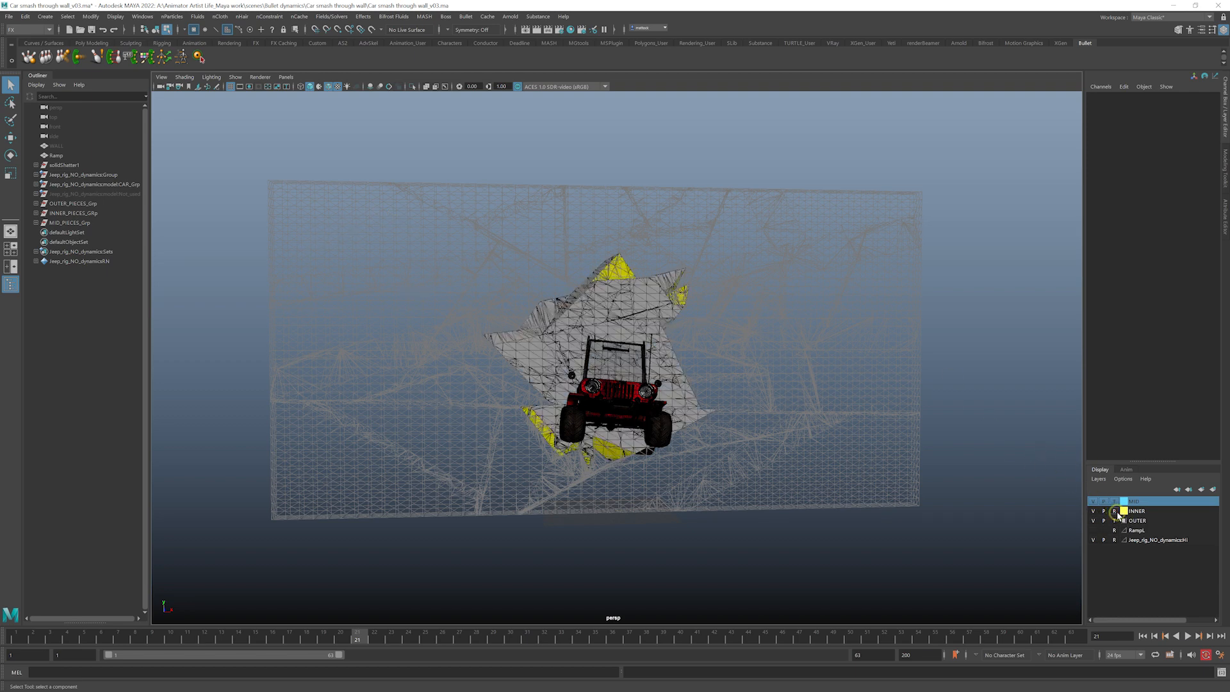
{"action": "left_click", "coordinate": [1116, 510]}
- Check the inner shards from several angles and save the scene
{"action": "left_click_drag", "start_coordinate": [858, 411], "coordinate": [621, 300], "text": "alt"}
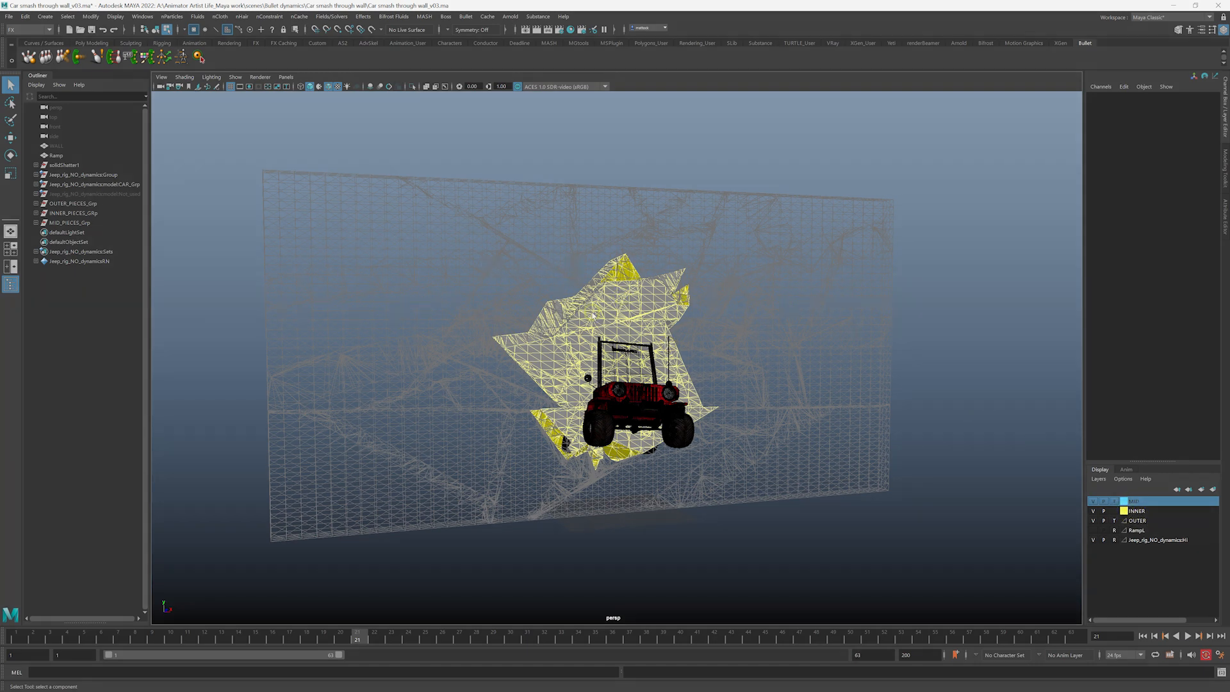
{"action": "mouse_move", "coordinate": [557, 293]}
{"action": "right_mouse_down", "text": "alt"}
{"action": "mouse_move", "coordinate": [423, 319]}
{"action": "mouse_move", "coordinate": [573, 277]}
{"action": "right_mouse_up", "text": "alt"}
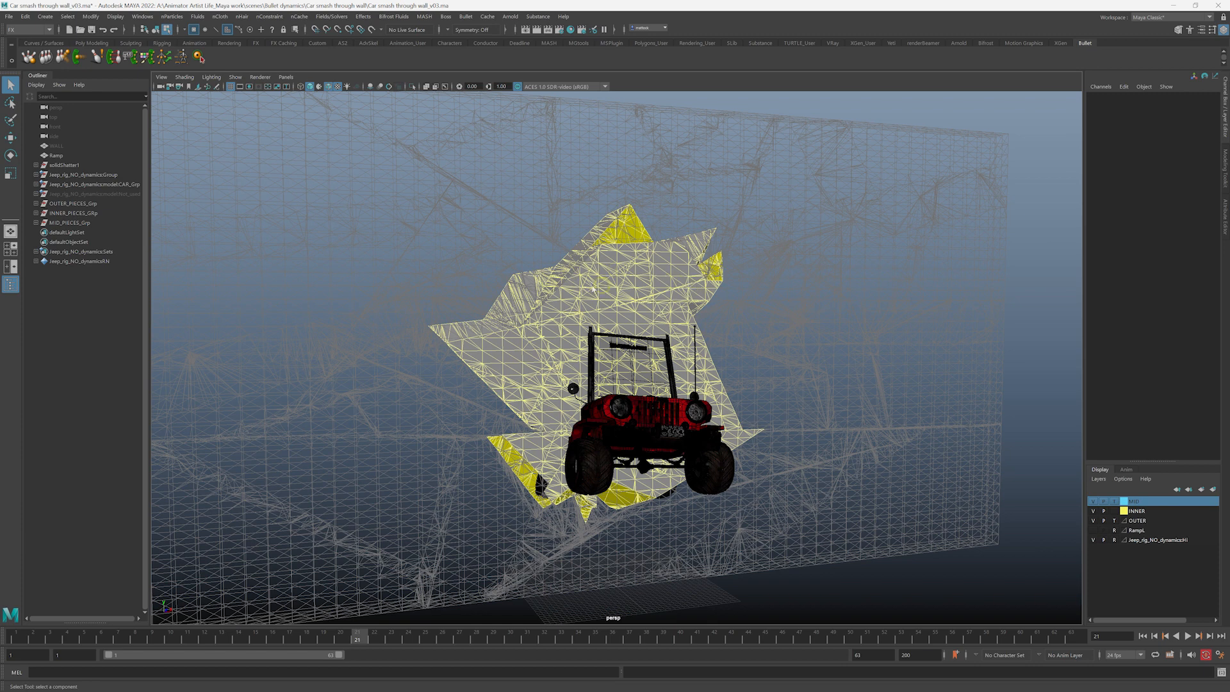
{"action": "left_click", "coordinate": [328, 87]}
{"action": "left_click", "coordinate": [328, 87]}
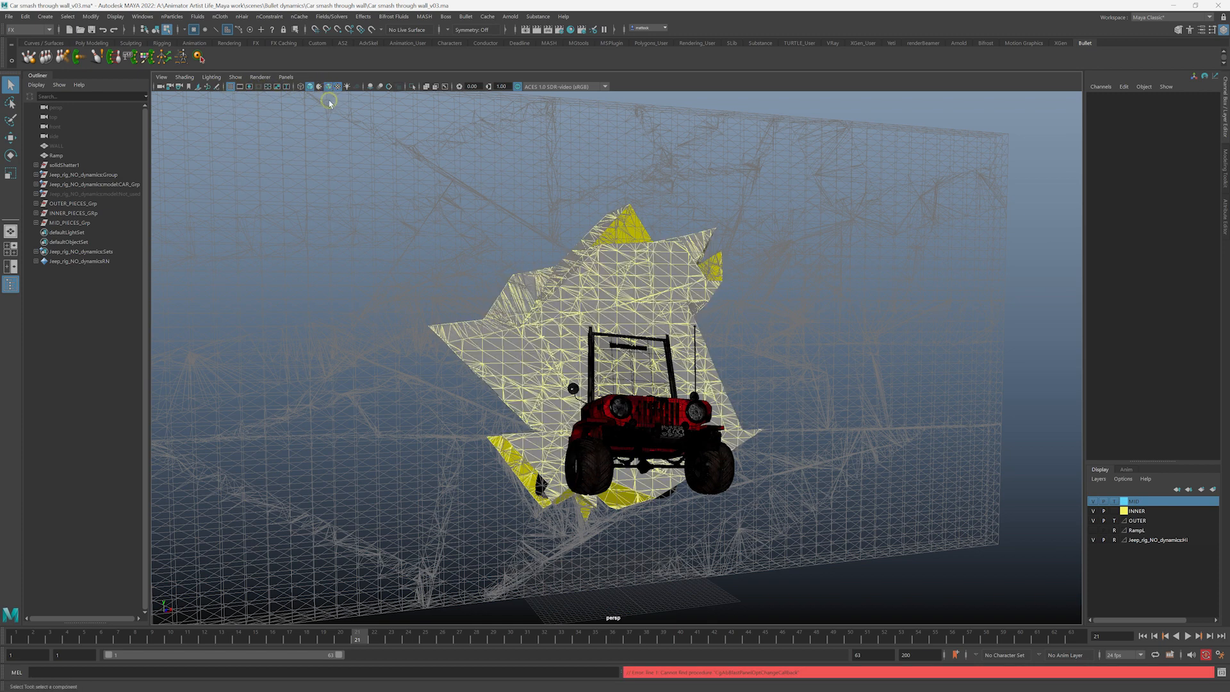
{"action": "right_click_drag", "start_coordinate": [658, 248], "coordinate": [609, 290], "text": "alt"}
{"action": "left_click_drag", "start_coordinate": [609, 290], "coordinate": [705, 305], "text": "alt"}
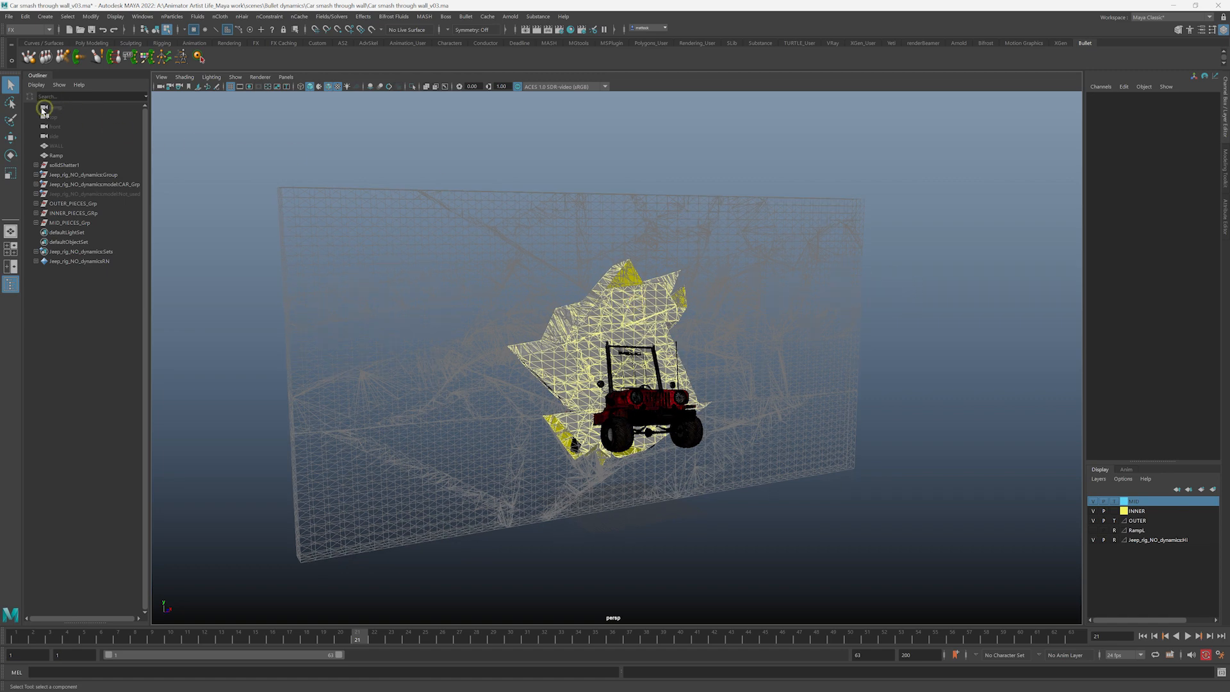
{"action": "mouse_move", "coordinate": [836, 323]}
{"action": "left_mouse_down", "text": "alt"}
{"action": "mouse_move", "coordinate": [934, 329]}
{"action": "mouse_move", "coordinate": [817, 319]}
{"action": "left_mouse_up", "text": "alt"}
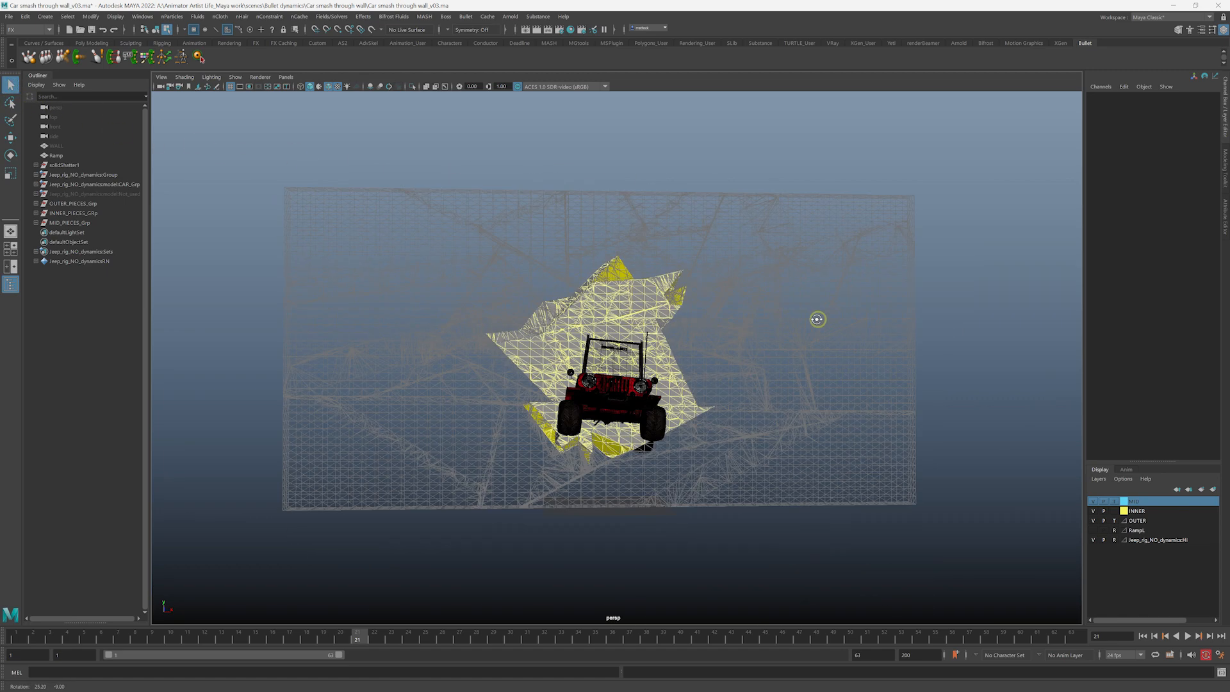
{"action": "key", "text": "ctrl+s"}
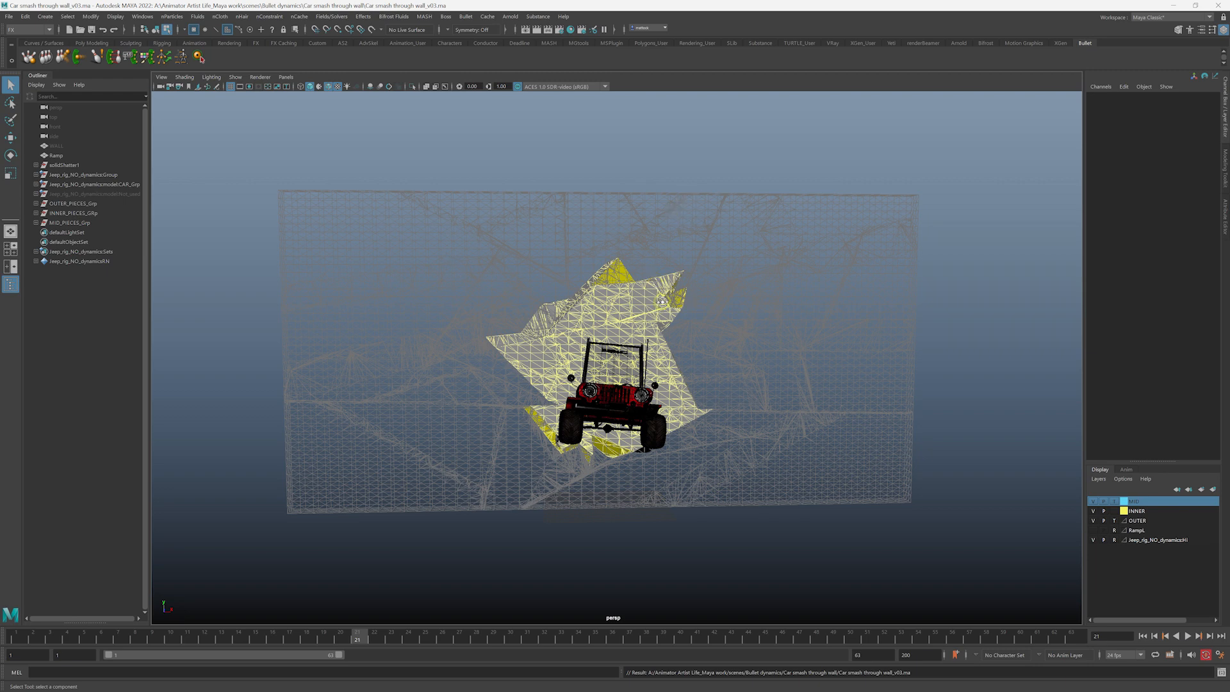
- Return to object selection mode and select all the inner shards at the centre of the wall
{"action": "left_click_drag", "start_coordinate": [663, 301], "coordinate": [757, 307], "text": "alt"}
{"action": "right_click_drag", "start_coordinate": [576, 320], "coordinate": [631, 319], "text": "alt"}
{"action": "left_click_drag", "start_coordinate": [631, 319], "coordinate": [576, 321], "text": "alt"}
{"action": "left_click", "coordinate": [653, 286]}
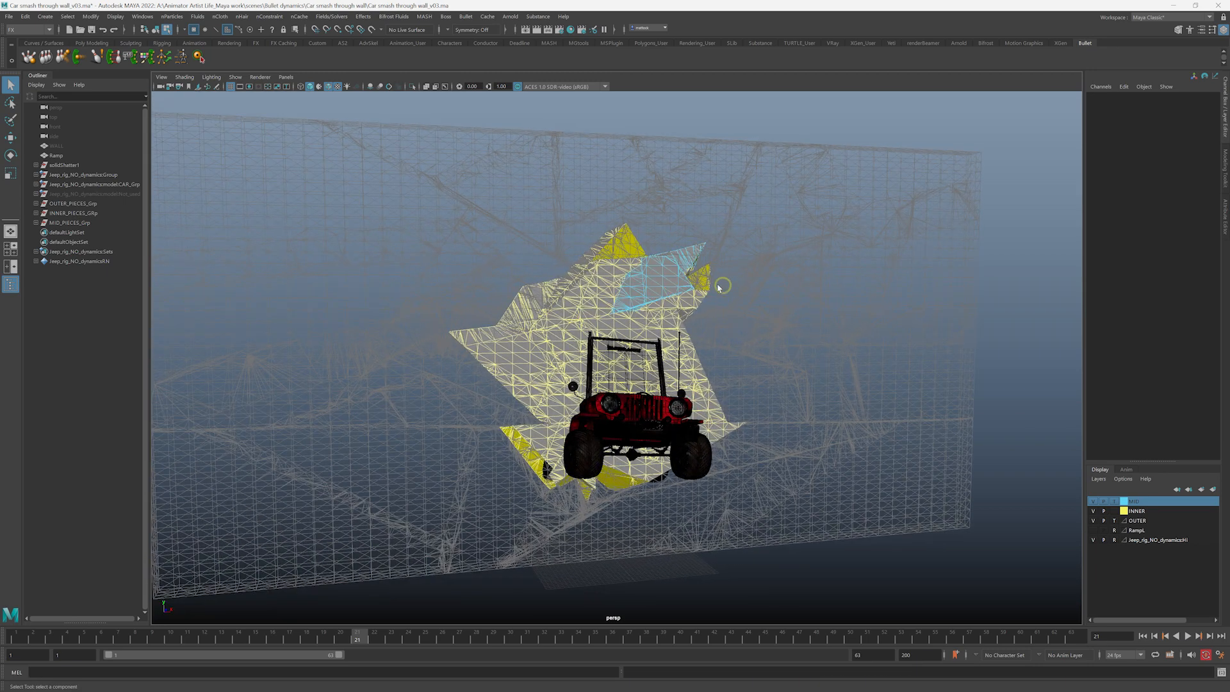
{"action": "mouse_move", "coordinate": [651, 289]}
{"action": "right_mouse_down"}
{"action": "mouse_move", "coordinate": [677, 275]}
{"action": "mouse_move", "coordinate": [660, 302]}
{"action": "right_mouse_up"}
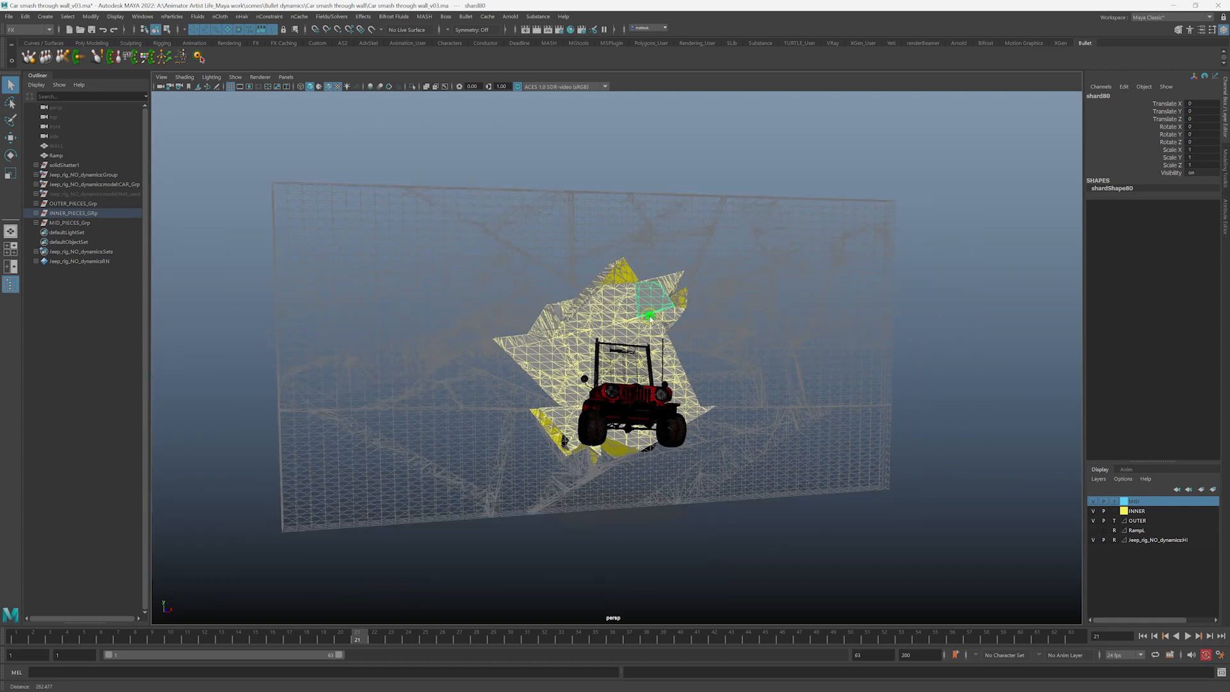
{"action": "left_click_drag", "start_coordinate": [708, 306], "coordinate": [680, 308], "text": "alt"}
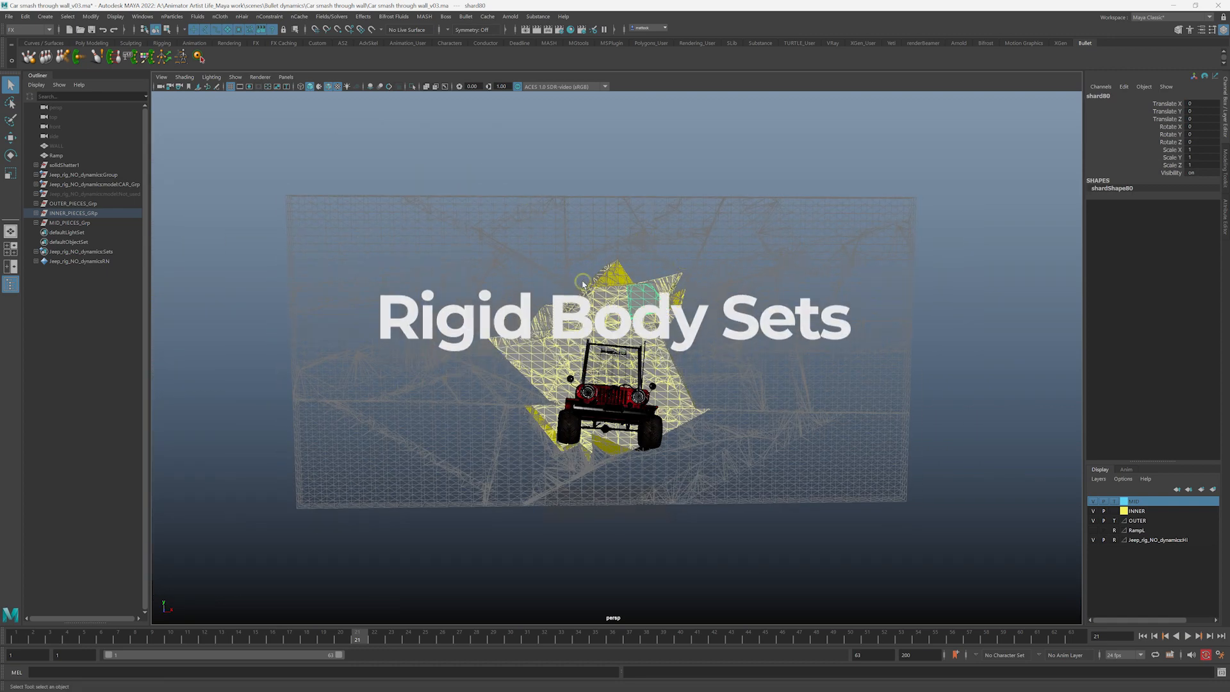
{"action": "mouse_move", "coordinate": [589, 270]}
{"action": "left_mouse_down", "text": "alt"}
{"action": "mouse_move", "coordinate": [636, 272]}
{"action": "mouse_move", "coordinate": [603, 273]}
{"action": "left_mouse_up", "text": "alt"}
{"action": "left_click_drag", "start_coordinate": [467, 270], "coordinate": [793, 497]}
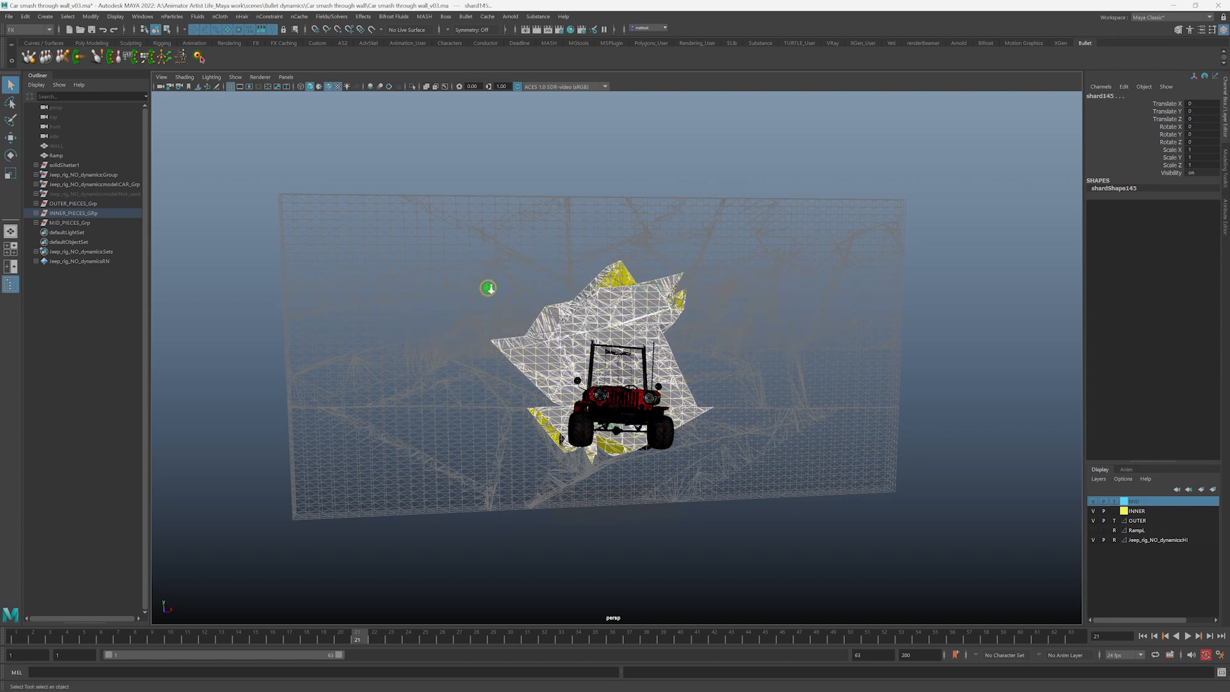
- Create a Bullet rigid set named INNER_bulletRigidSet from the selected inner shards, with input set, output mesh and hidden input geometry enabled
{"action": "right_click_drag", "start_coordinate": [489, 288], "coordinate": [619, 292], "text": "alt"}
{"action": "mouse_move", "coordinate": [619, 292]}
{"action": "left_mouse_down", "text": "alt"}
{"action": "mouse_move", "coordinate": [637, 288]}
{"action": "mouse_move", "coordinate": [626, 288]}
{"action": "left_mouse_up", "text": "alt"}
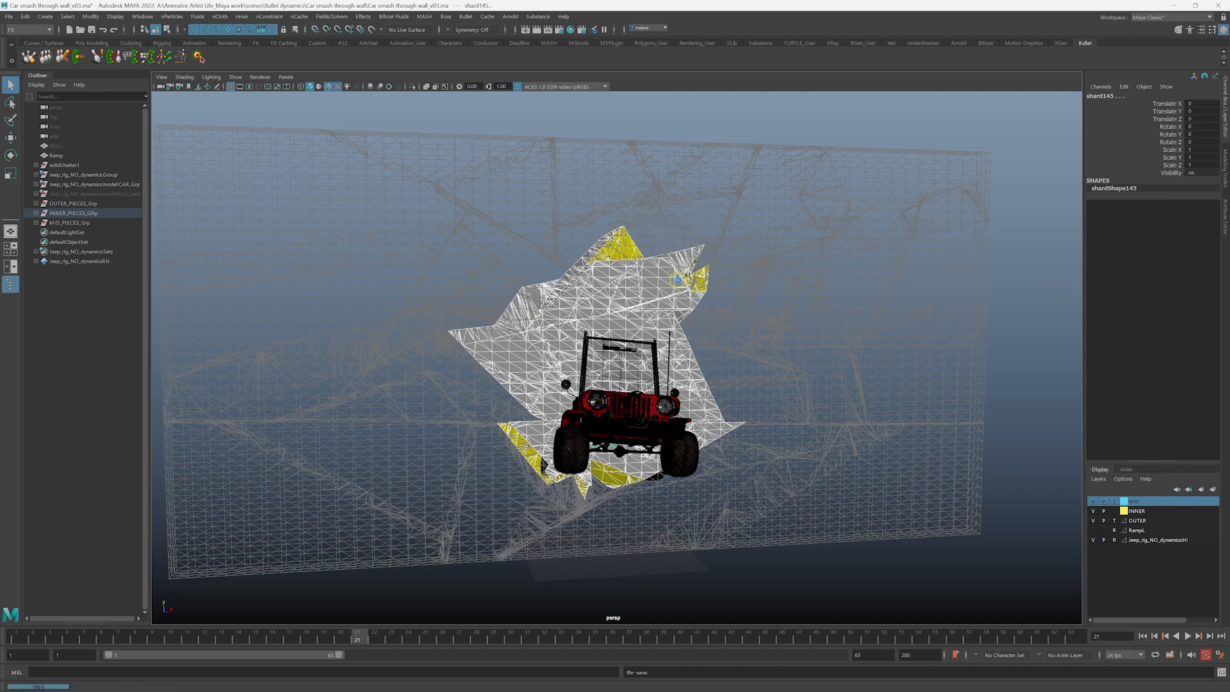
{"action": "right_click_drag", "start_coordinate": [755, 277], "coordinate": [666, 275], "text": "alt"}
{"action": "left_click_drag", "start_coordinate": [666, 276], "coordinate": [506, 122], "text": "alt"}
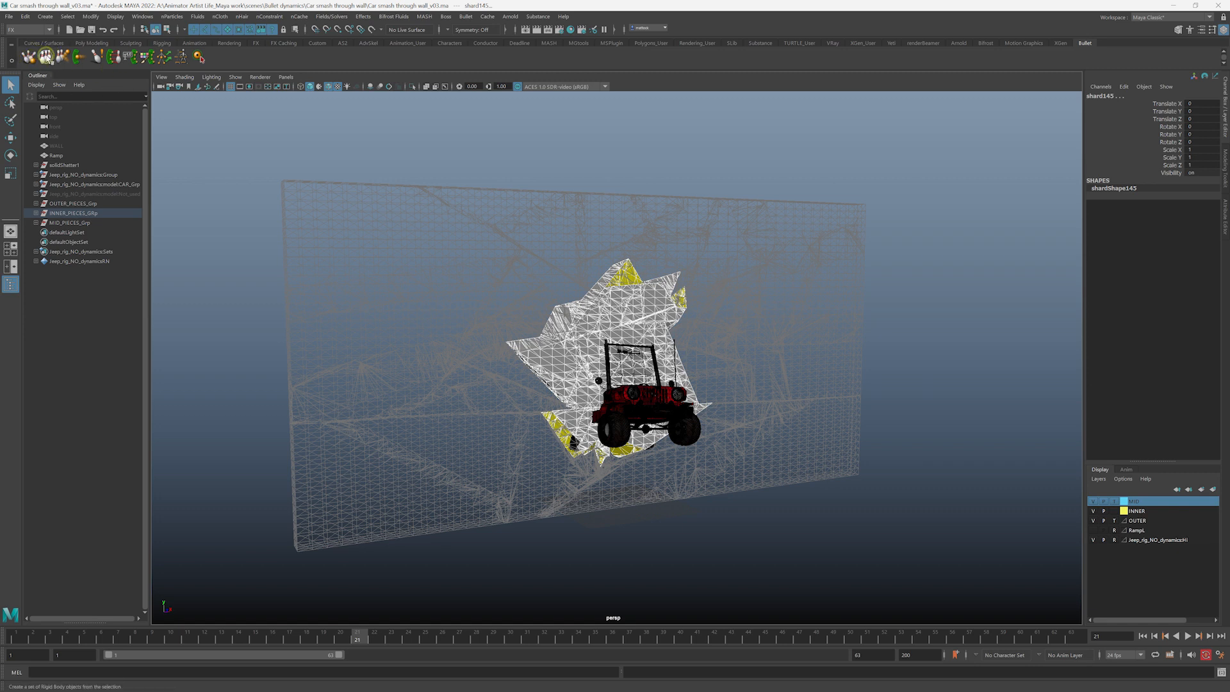
{"action": "left_click", "coordinate": [466, 18]}
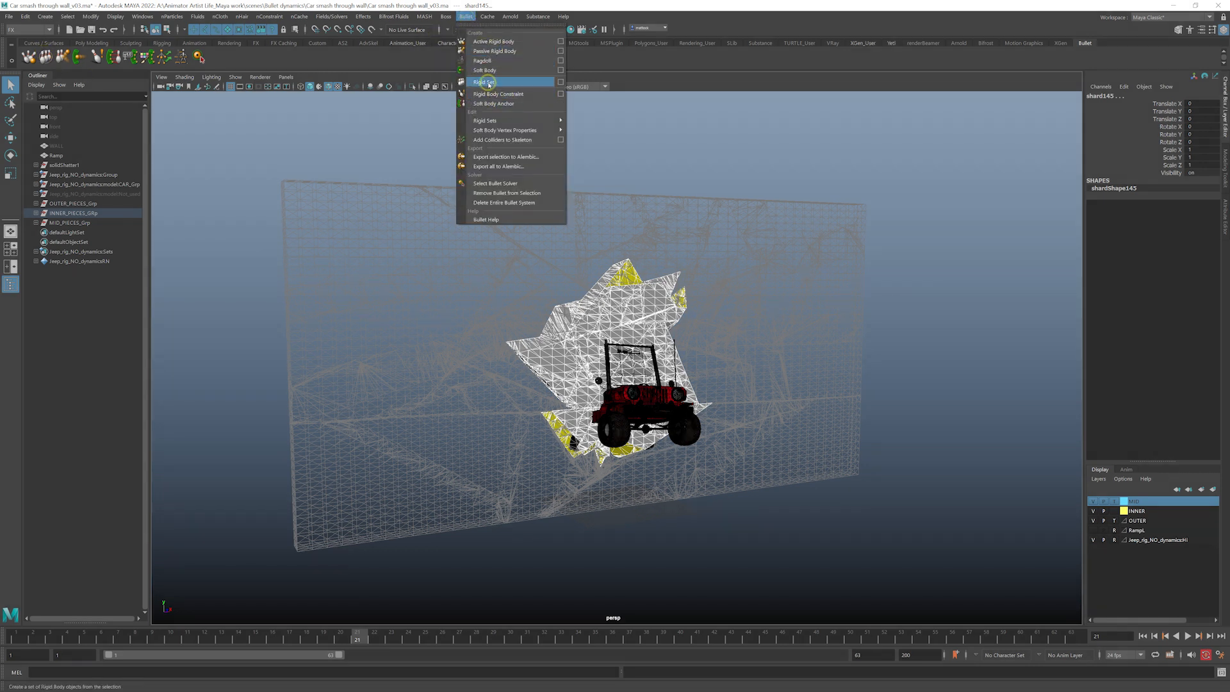
{"action": "left_click", "coordinate": [560, 82]}
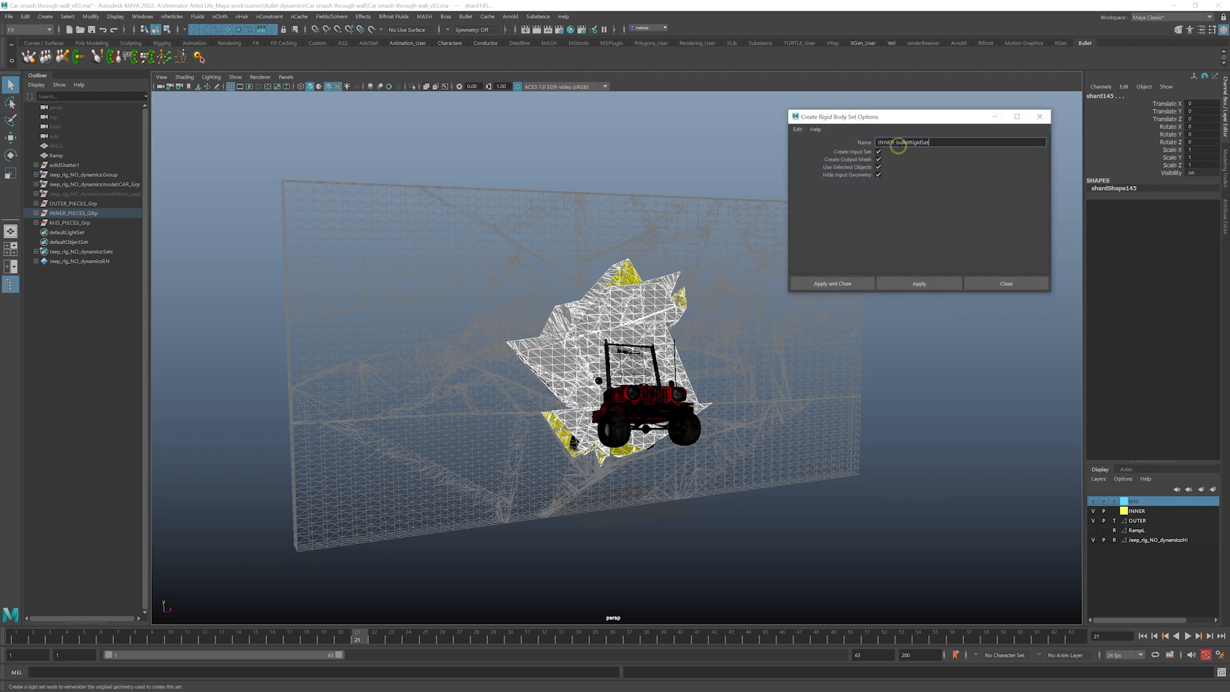
{"action": "left_click_drag", "start_coordinate": [900, 117], "coordinate": [919, 112]}
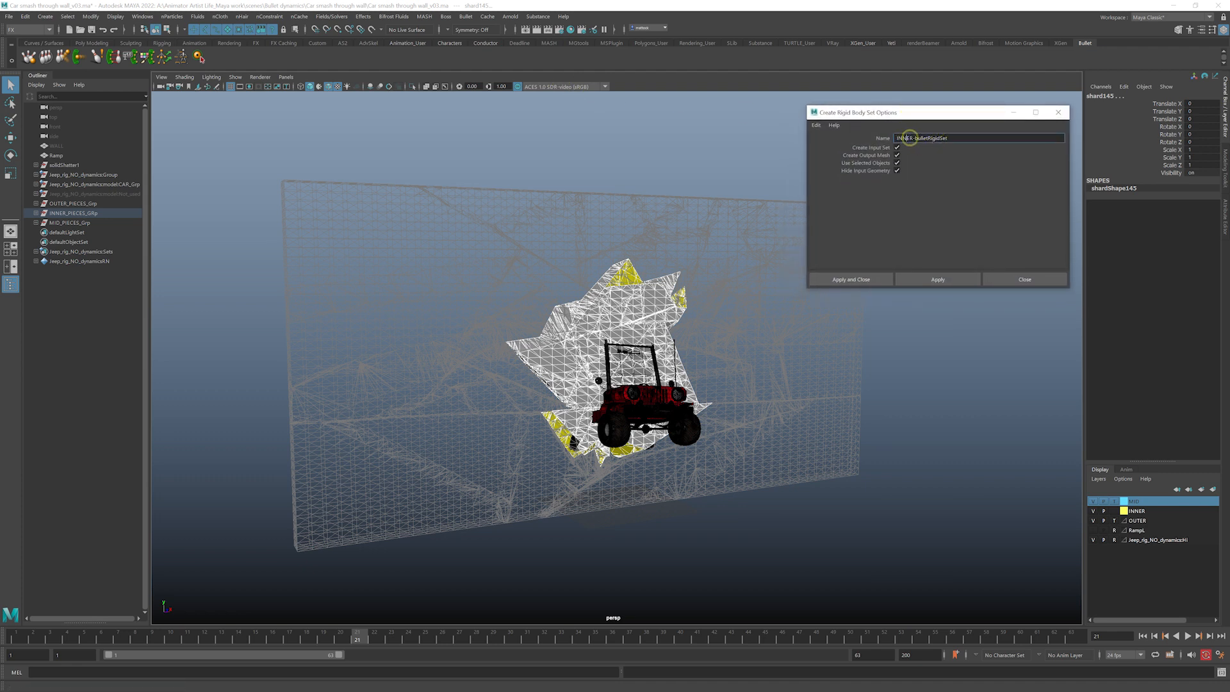
{"action": "left_click_drag", "start_coordinate": [915, 113], "coordinate": [907, 107]}
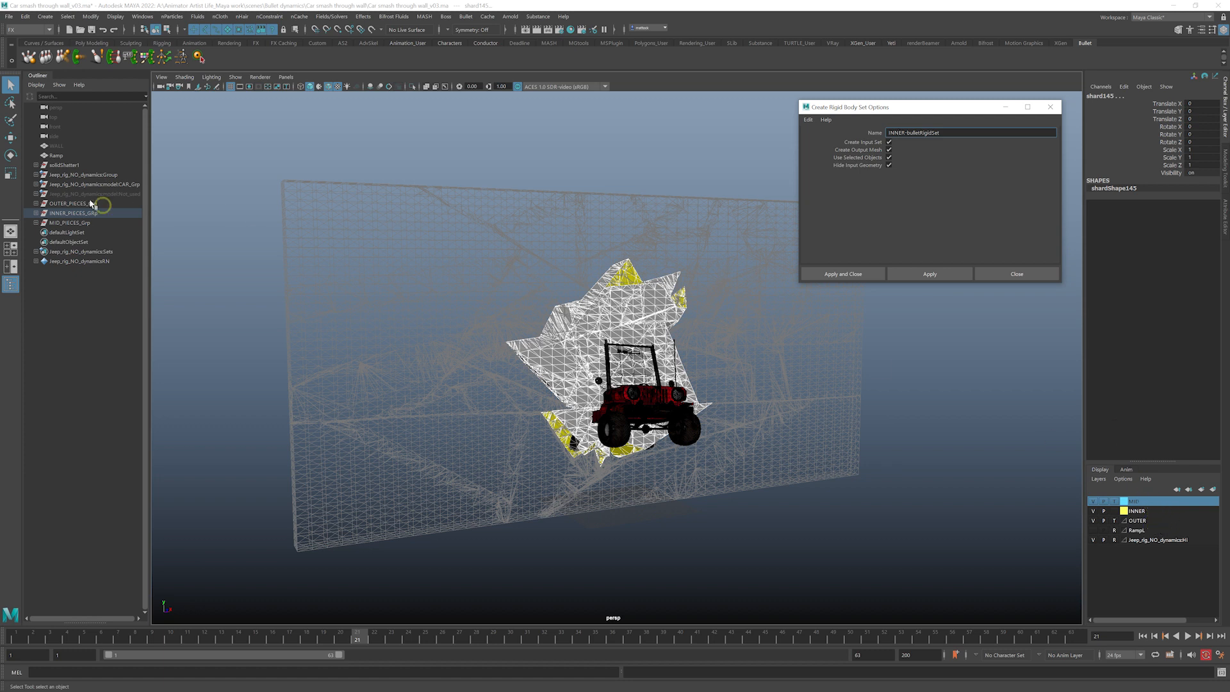
{"action": "left_click_drag", "start_coordinate": [881, 106], "coordinate": [870, 99]}
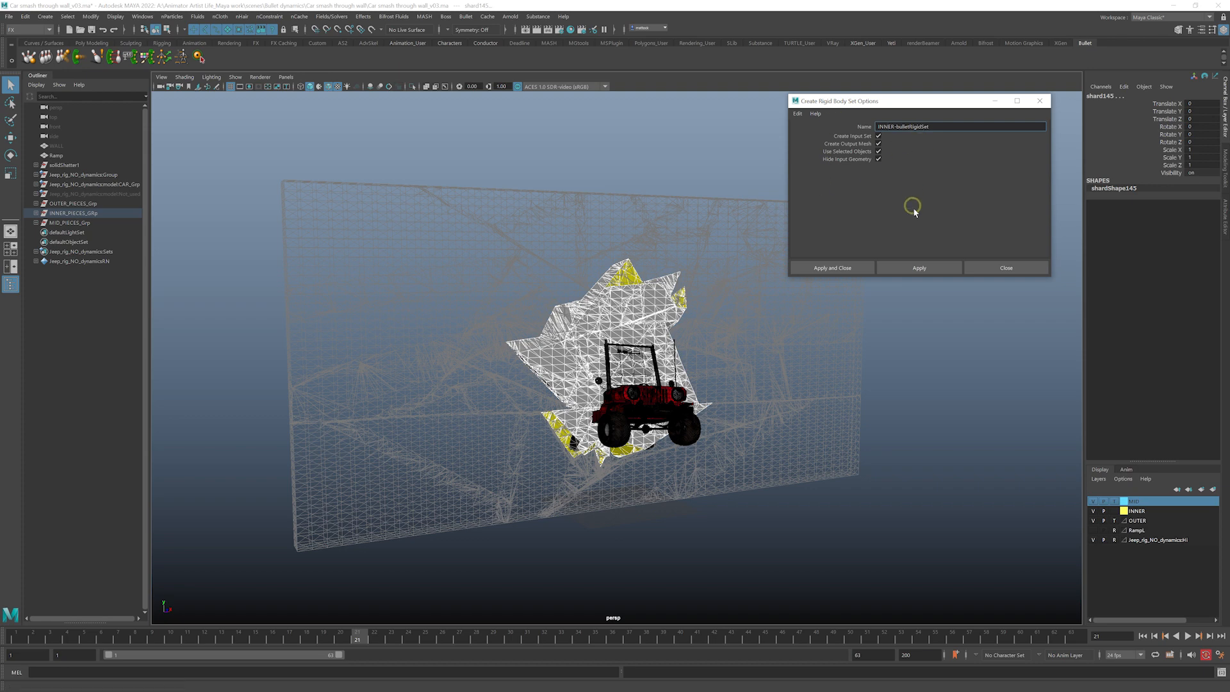
{"action": "left_click", "coordinate": [836, 265]}
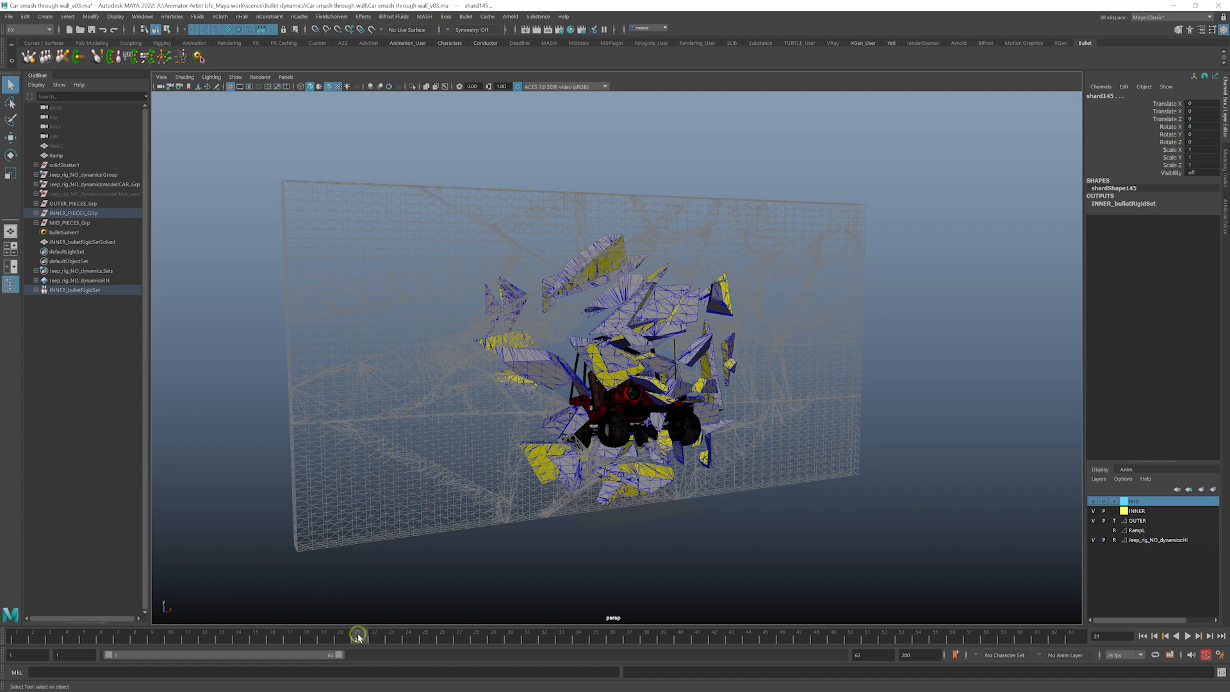
- Go back to frame 1 and turn off the wireframe overlay on the shaded pieces
{"action": "left_click_drag", "start_coordinate": [357, 634], "coordinate": [2, 625]}
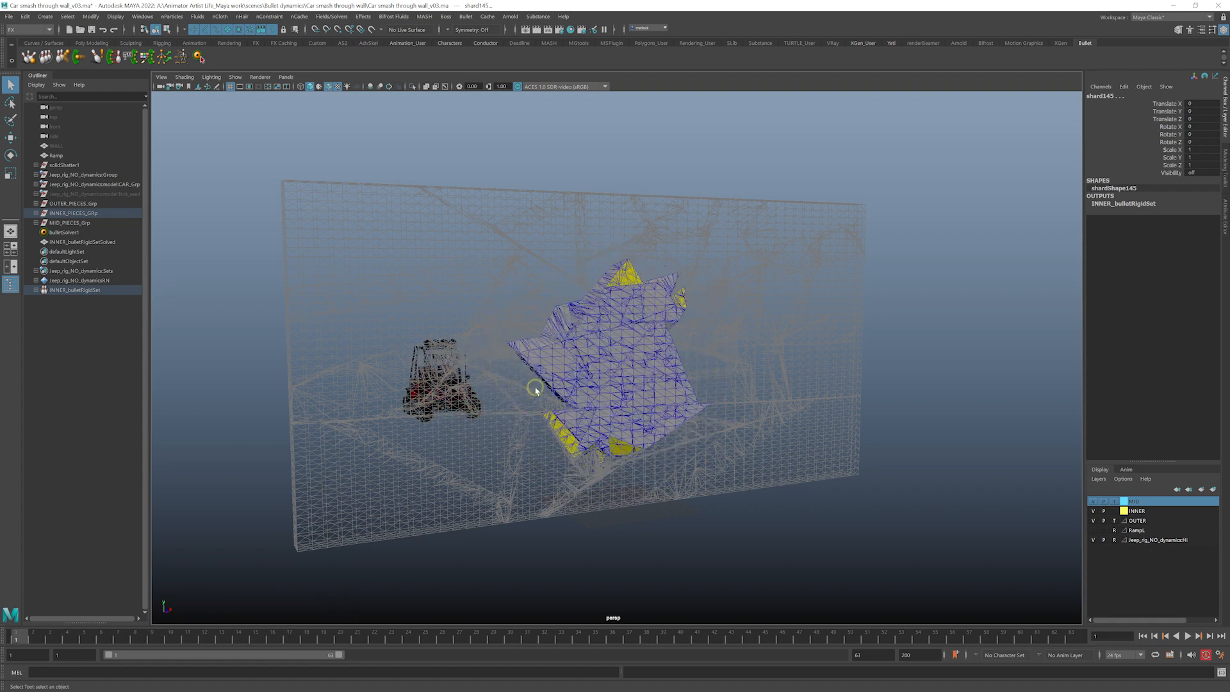
{"action": "right_click_drag", "start_coordinate": [385, 120], "coordinate": [491, 195], "text": "alt"}
{"action": "left_click", "coordinate": [329, 88]}
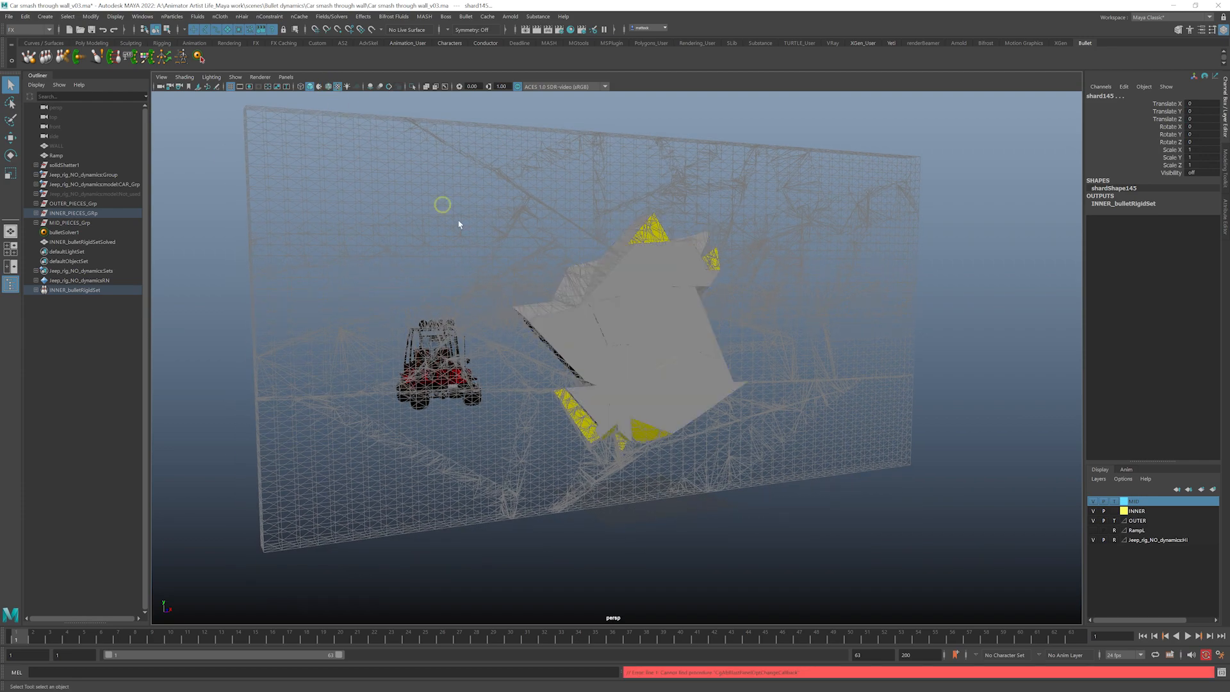
- Play the simulation to check how the inner shards move, stop it, and return to frame 1
{"action": "left_click", "coordinate": [1190, 636]}
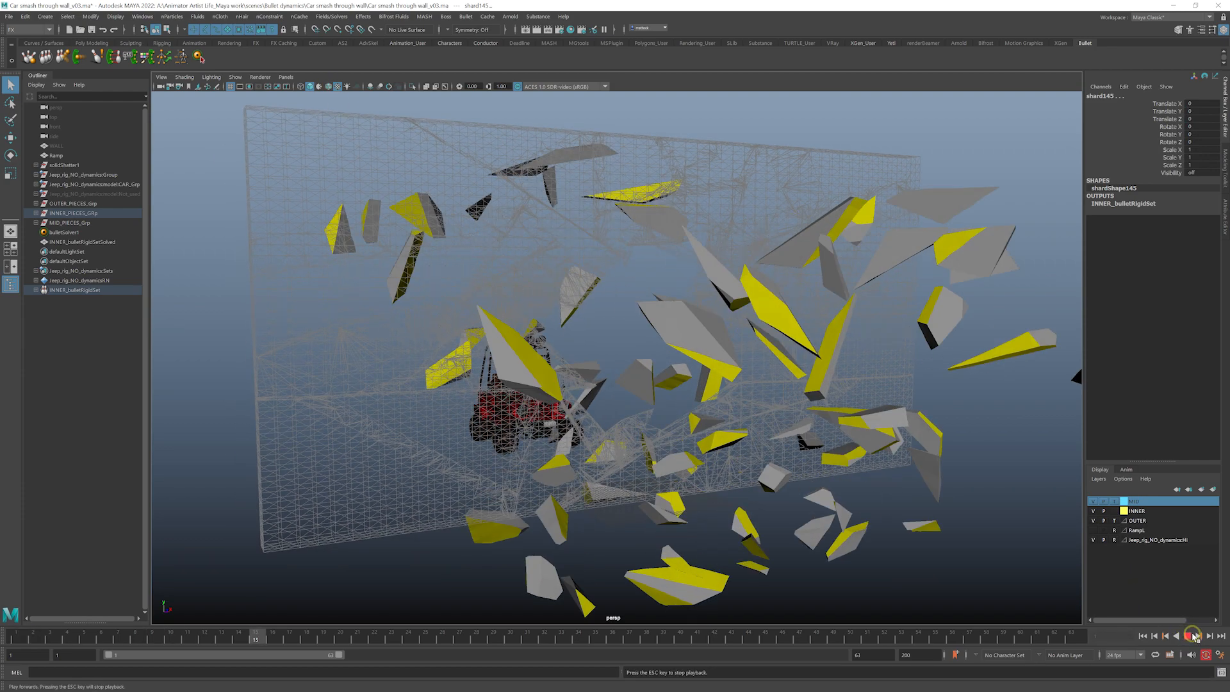
{"action": "left_click", "coordinate": [1190, 635]}
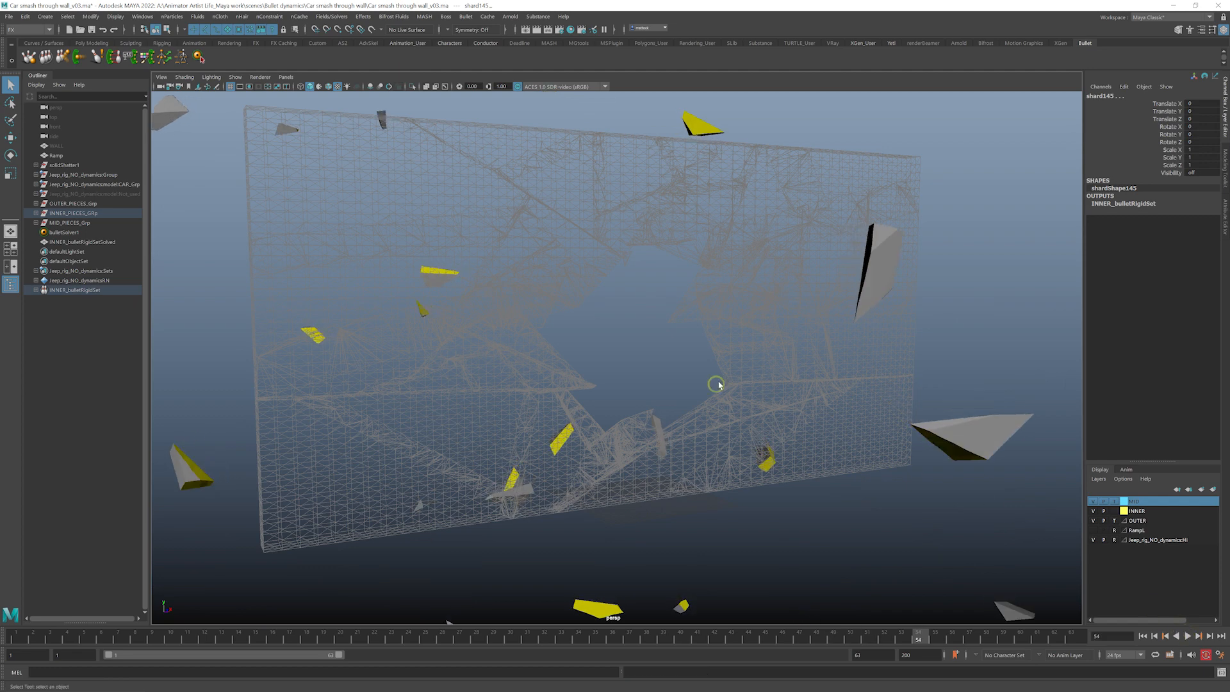
{"action": "right_click_drag", "start_coordinate": [717, 384], "coordinate": [631, 381], "text": "alt"}
{"action": "left_click", "coordinate": [5, 638]}
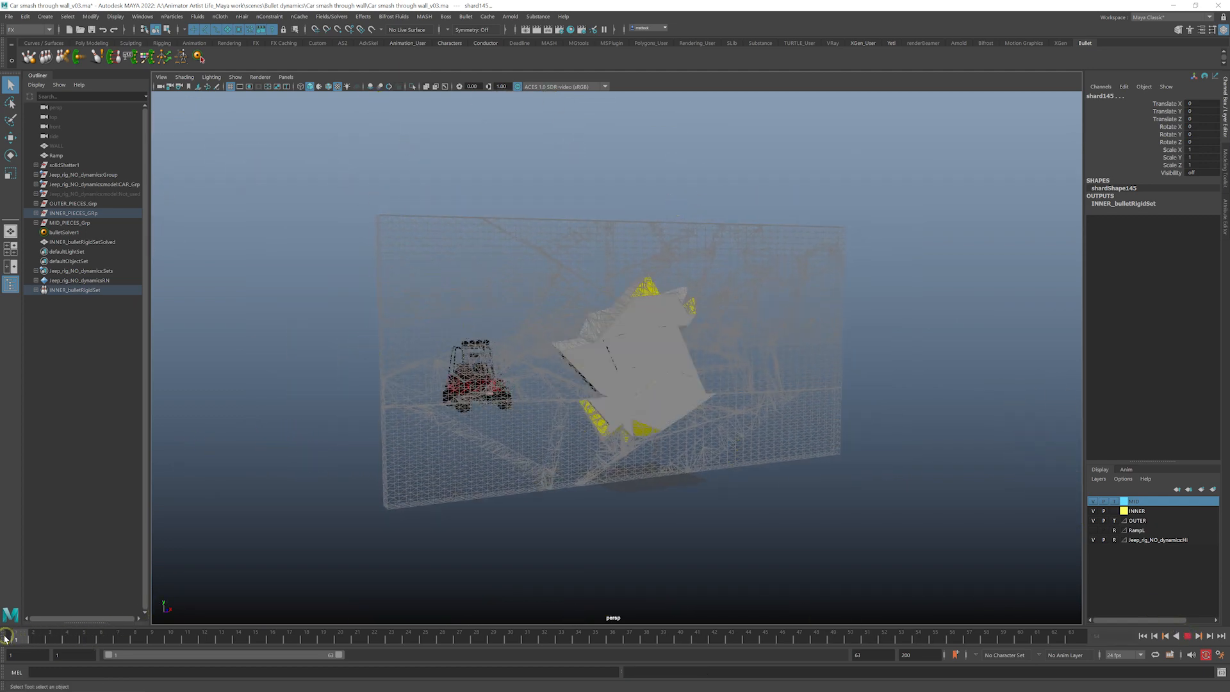
{"action": "mouse_move", "coordinate": [34, 638]}
{"action": "left_mouse_down"}
{"action": "mouse_move", "coordinate": [278, 630]}
{"action": "mouse_move", "coordinate": [13, 637]}
{"action": "left_mouse_up"}
- Enable the display of shape nodes in the Outliner and widen the Outliner
{"action": "right_click_drag", "start_coordinate": [501, 359], "coordinate": [572, 376], "text": "alt"}
{"action": "left_click_drag", "start_coordinate": [572, 376], "coordinate": [695, 220], "text": "alt"}
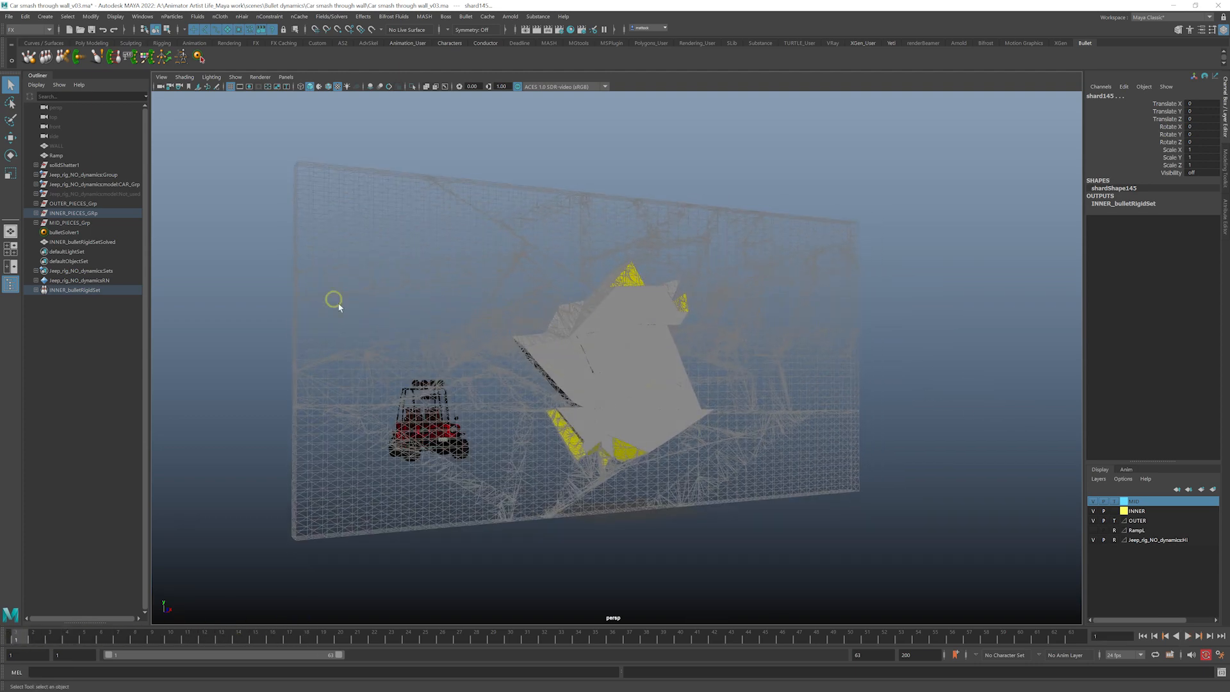
{"action": "left_click", "coordinate": [58, 85]}
{"action": "left_click", "coordinate": [37, 86]}
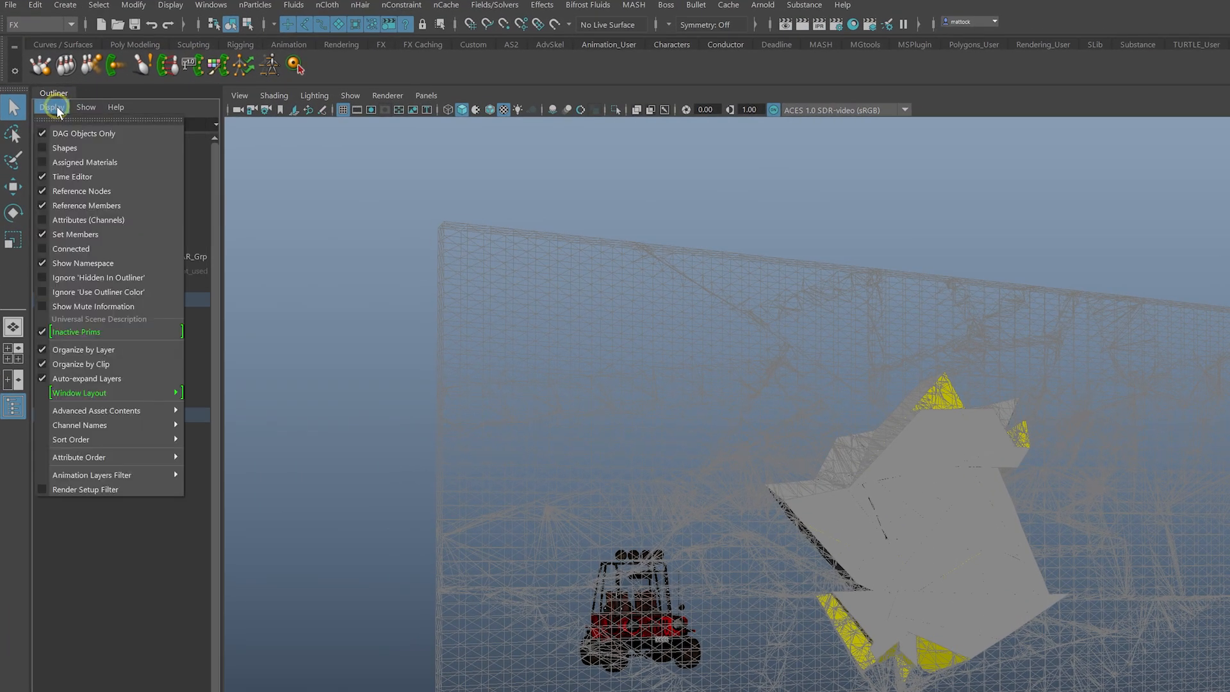
{"action": "left_click", "coordinate": [63, 146]}
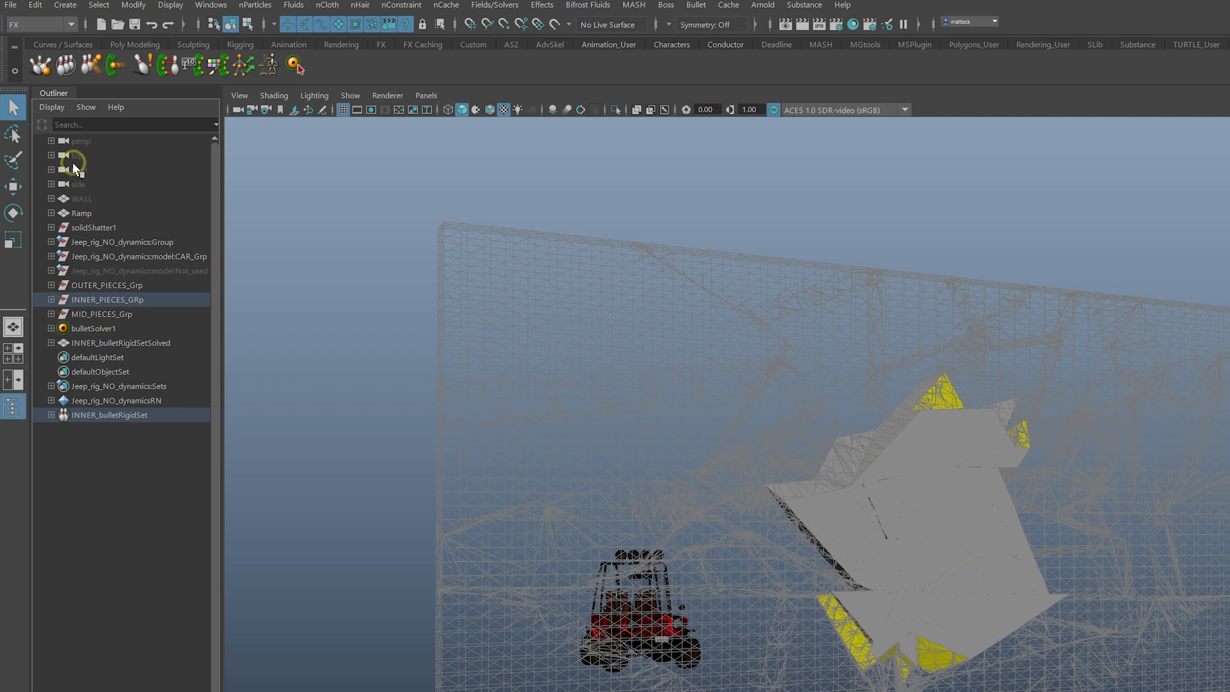
{"action": "left_click", "coordinate": [220, 339]}
{"action": "left_click_drag", "start_coordinate": [222, 339], "coordinate": [255, 339]}
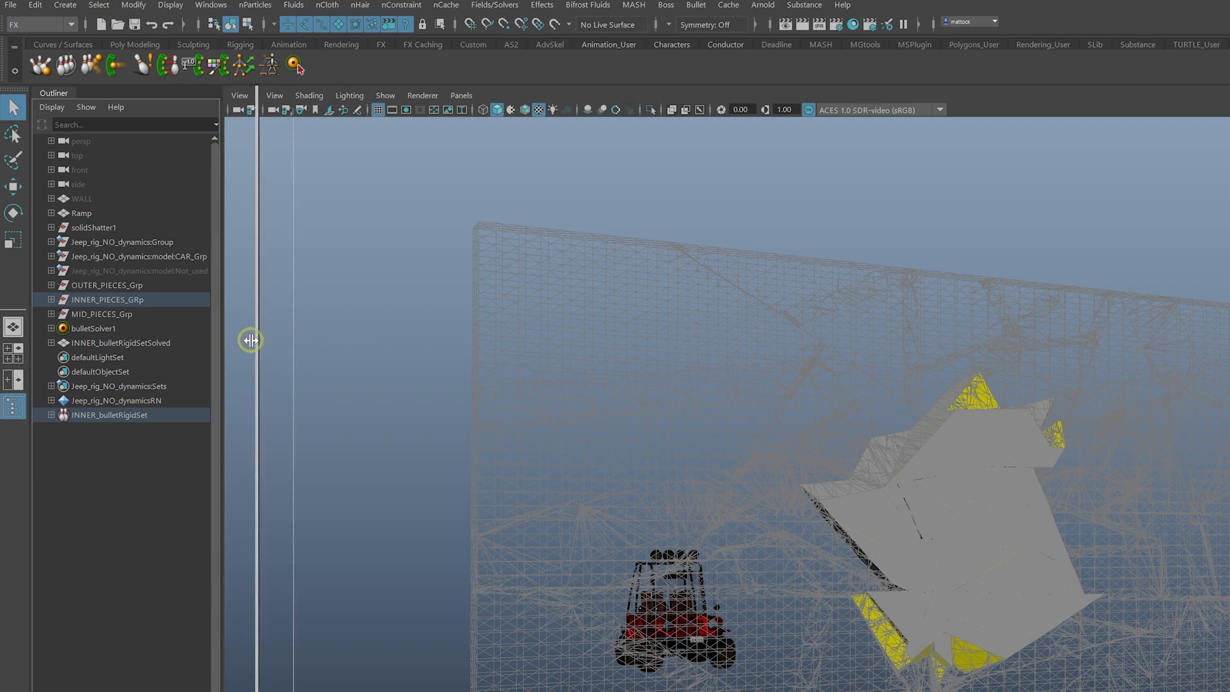
- Expand bulletSolver1 and inspect the initial-state and solved-state nodes of the INNER rigid set
{"action": "left_click", "coordinate": [118, 329]}
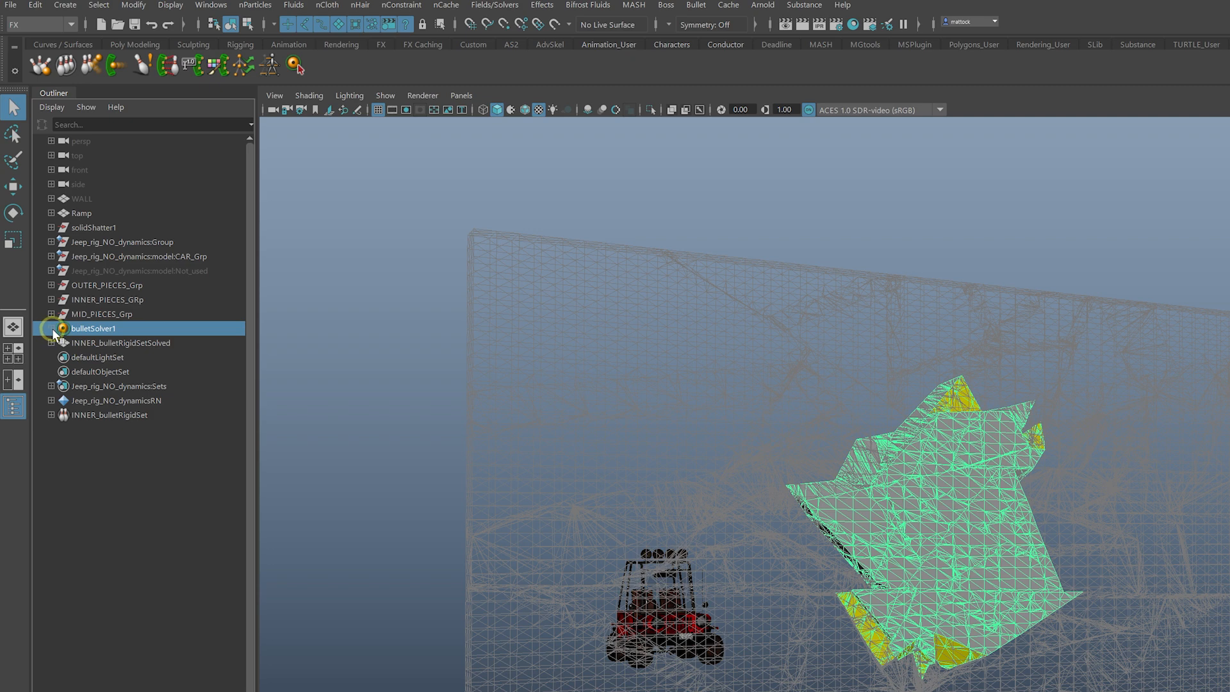
{"action": "left_click", "coordinate": [51, 328]}
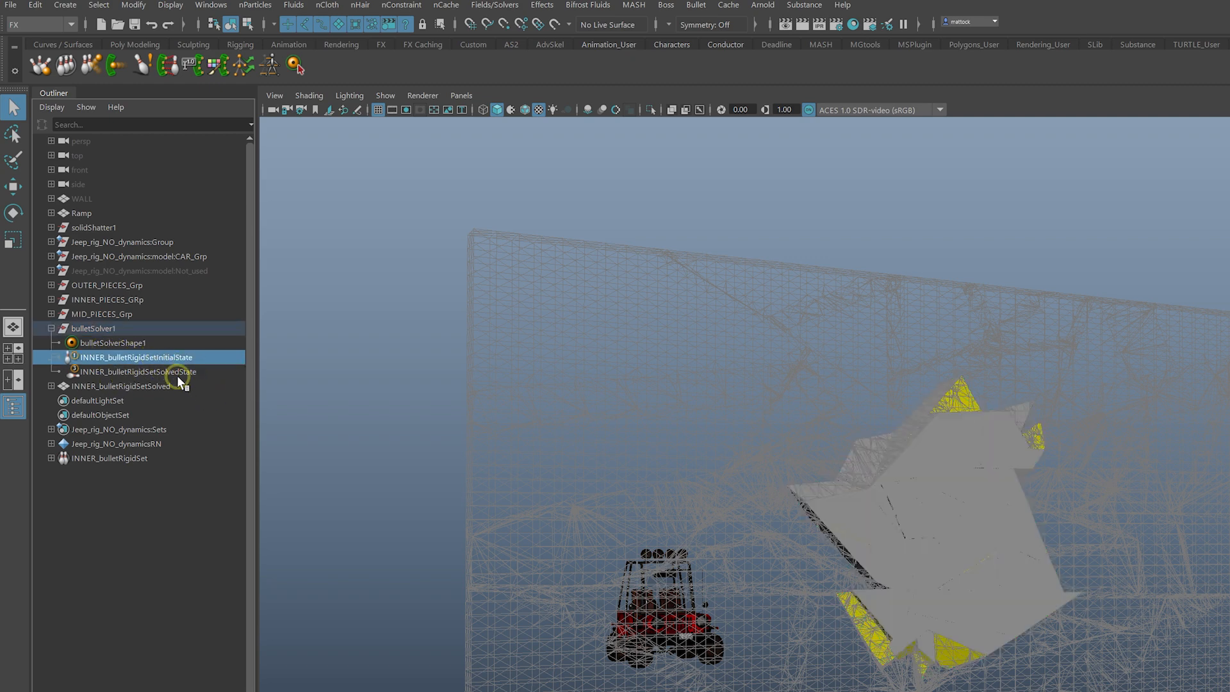
{"action": "left_click", "coordinate": [176, 372]}
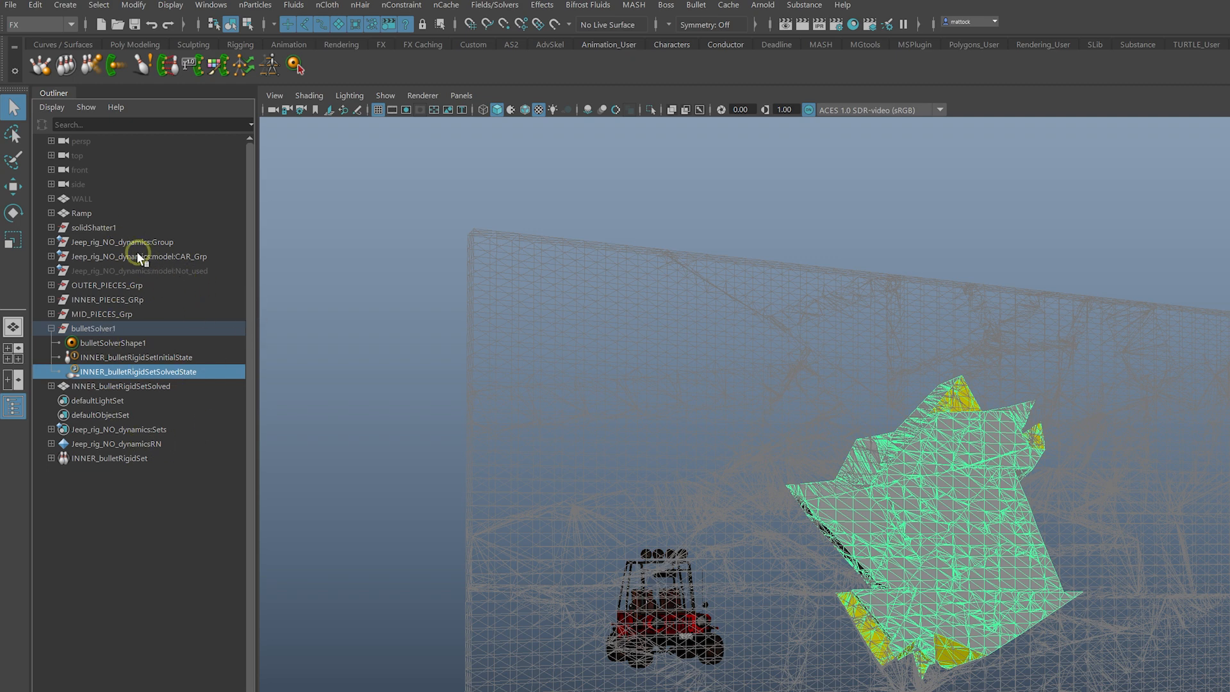
- Set the Internal Fixed Frame Rate of bulletSolverShape1 to 120Hz
{"action": "left_click", "coordinate": [112, 342]}
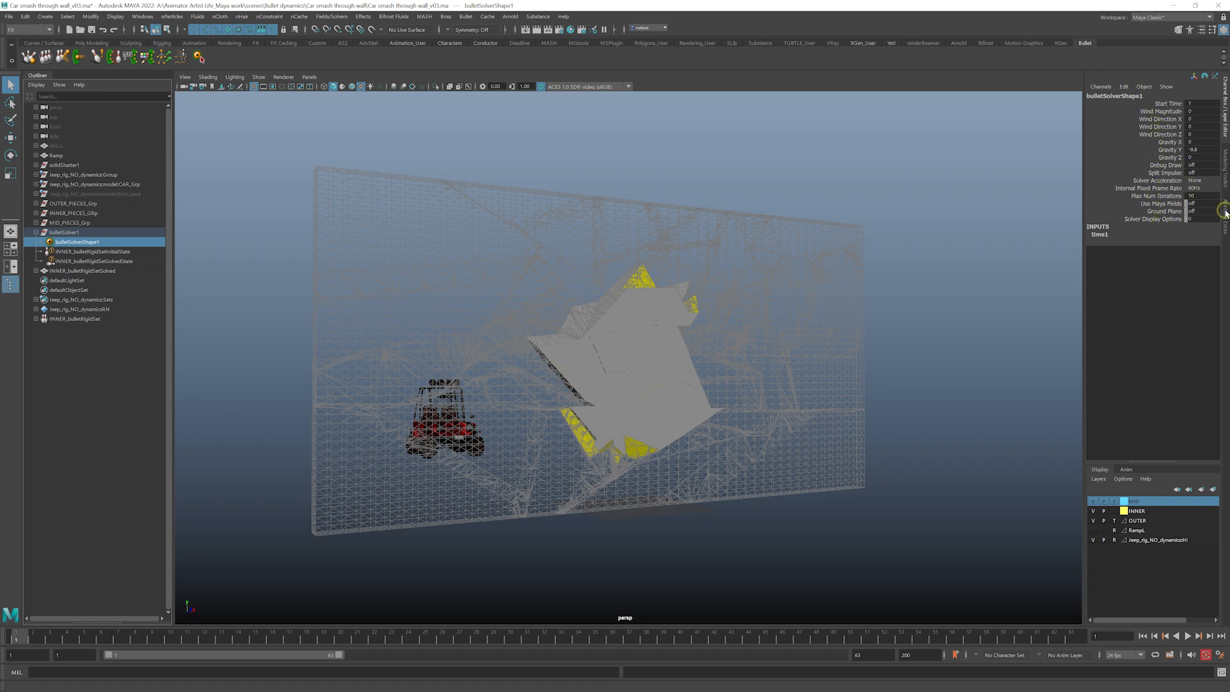
{"action": "left_click", "coordinate": [1225, 213]}
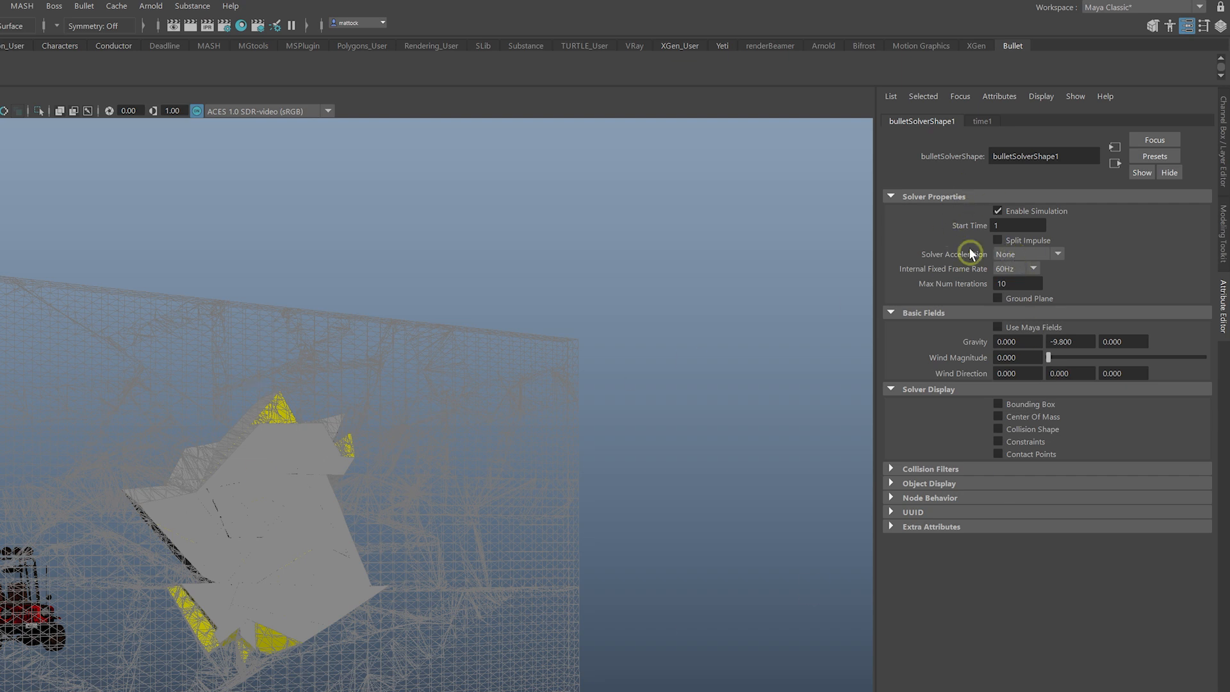
{"action": "left_click", "coordinate": [1019, 269]}
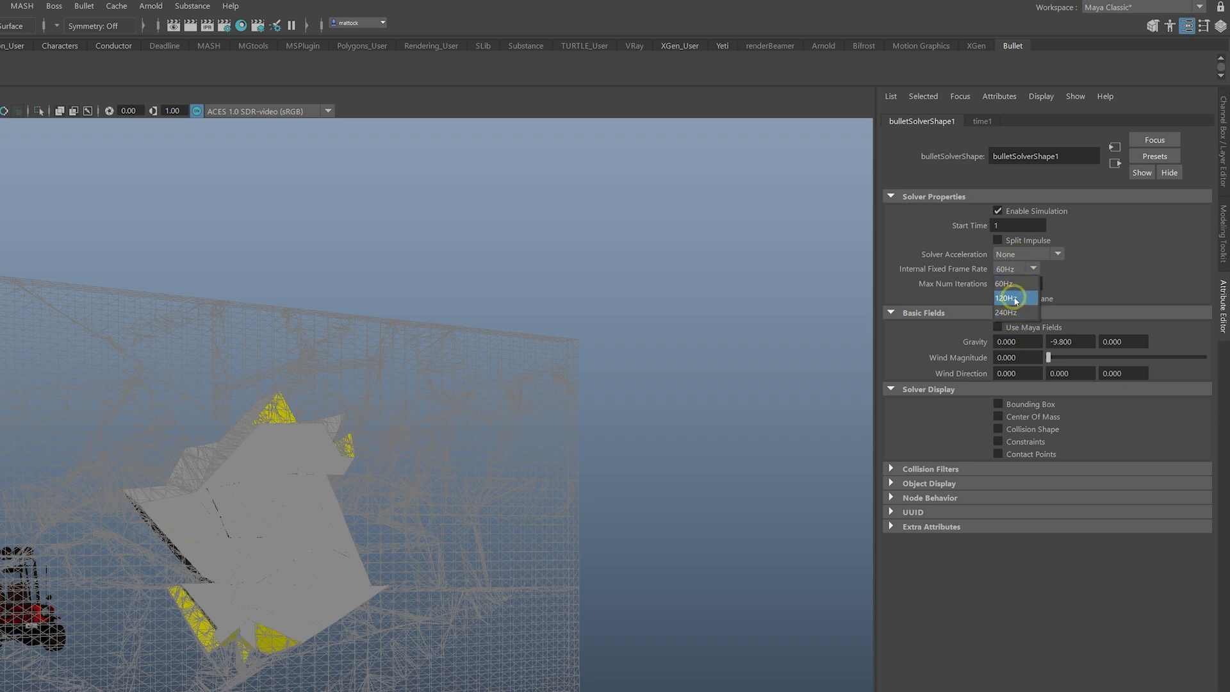
{"action": "left_click", "coordinate": [1014, 298]}
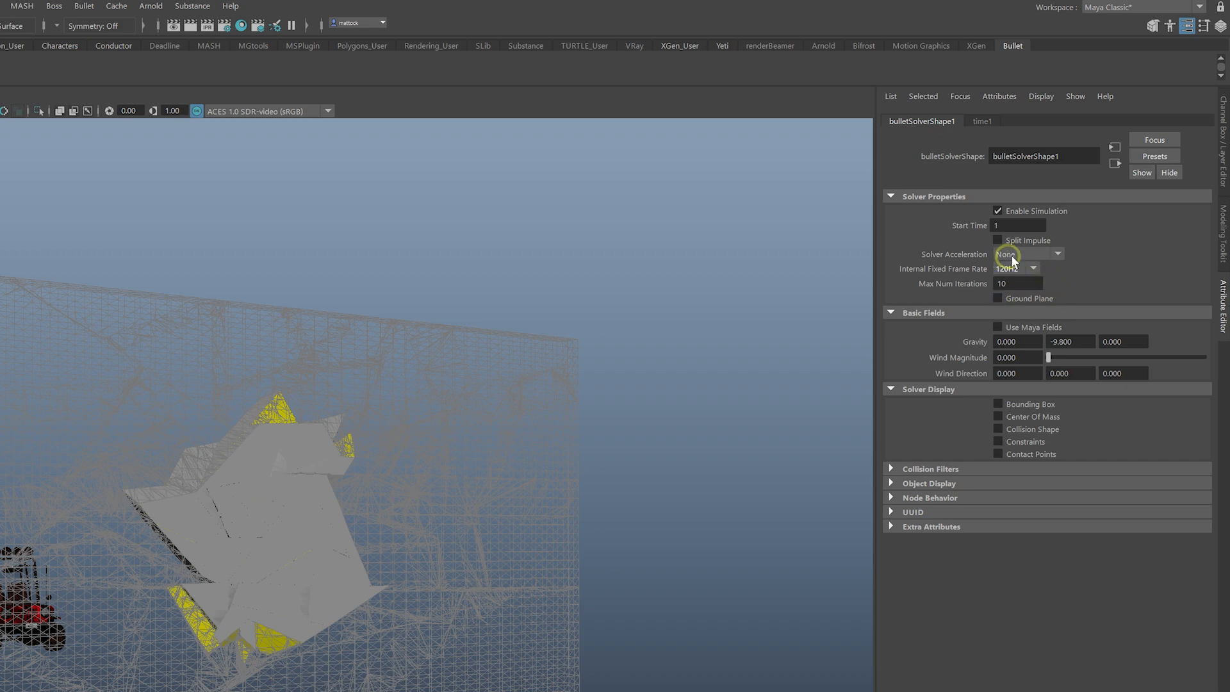
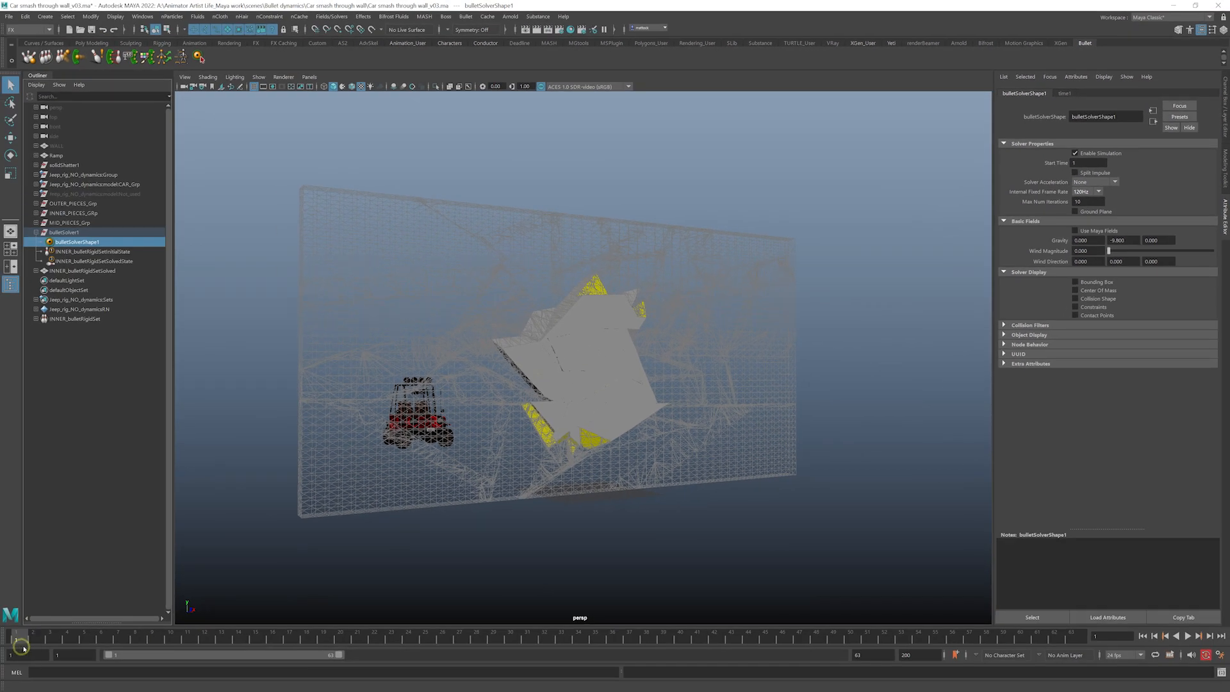
- Scrub the first few frames to check how the inner shards separate, and return to frame 1
{"action": "left_click", "coordinate": [48, 636]}
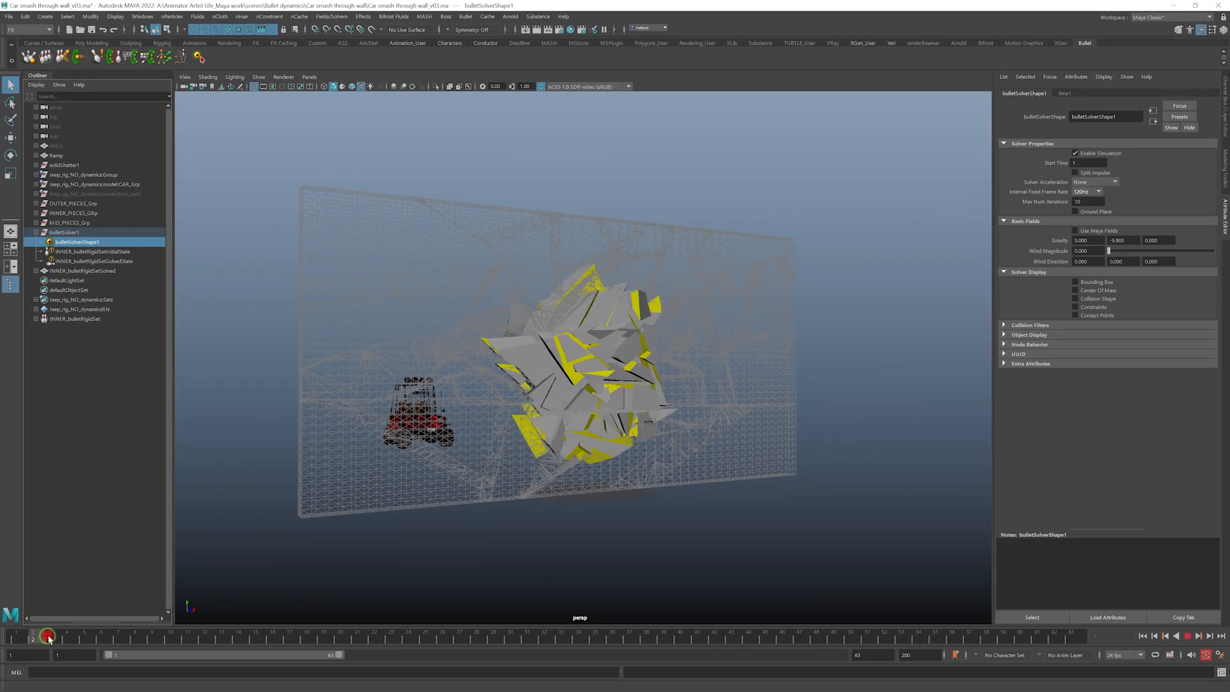
{"action": "left_click_drag", "start_coordinate": [48, 637], "coordinate": [15, 636]}
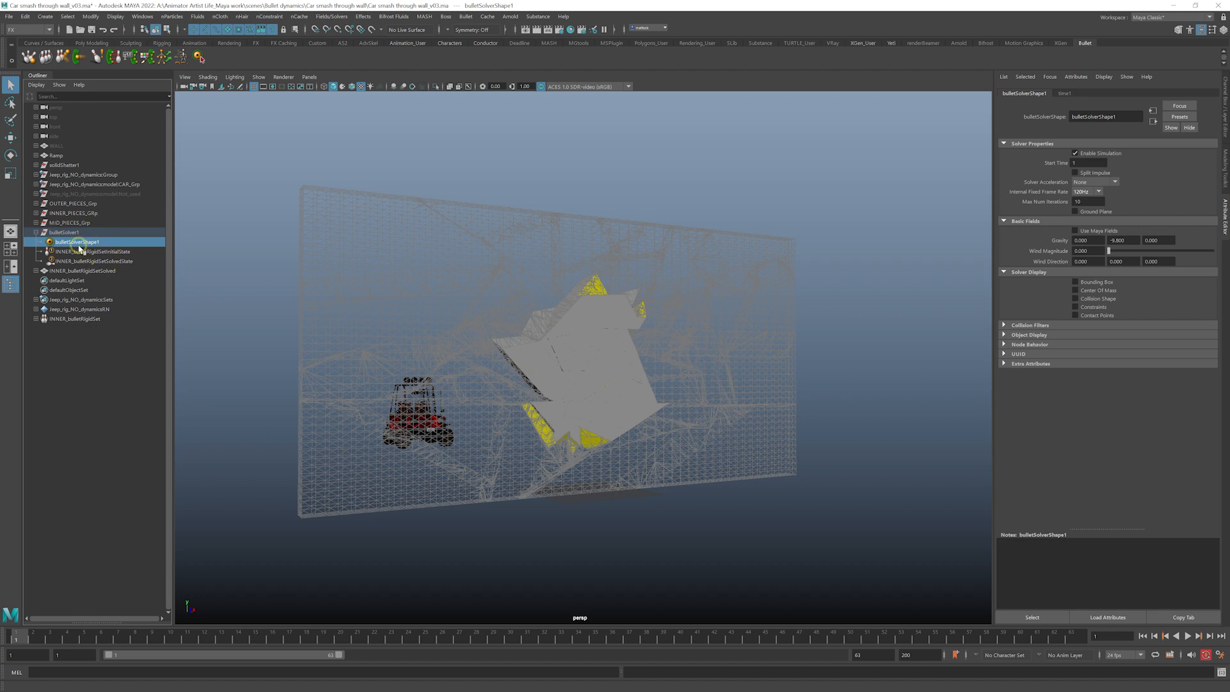
- Examine the Rigid Attributes, Initial Conditions and Collision Attributes of the INNER rigid set's initial-state node
{"action": "left_click", "coordinate": [609, 320]}
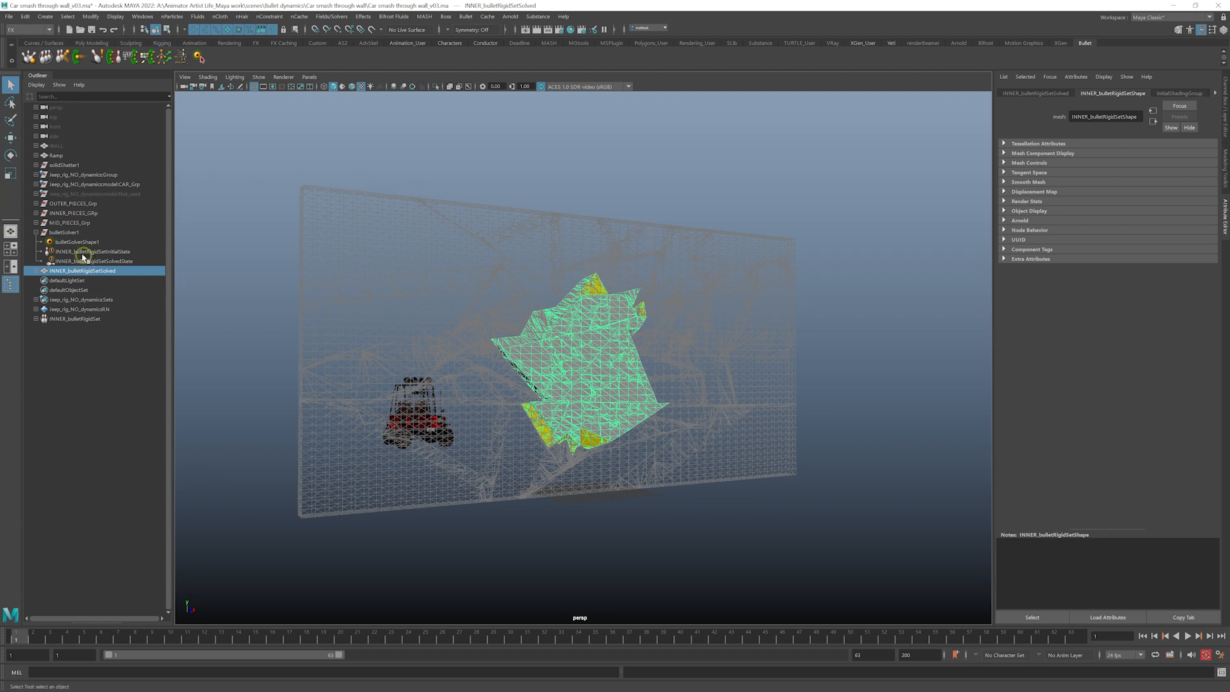
{"action": "left_click", "coordinate": [103, 252]}
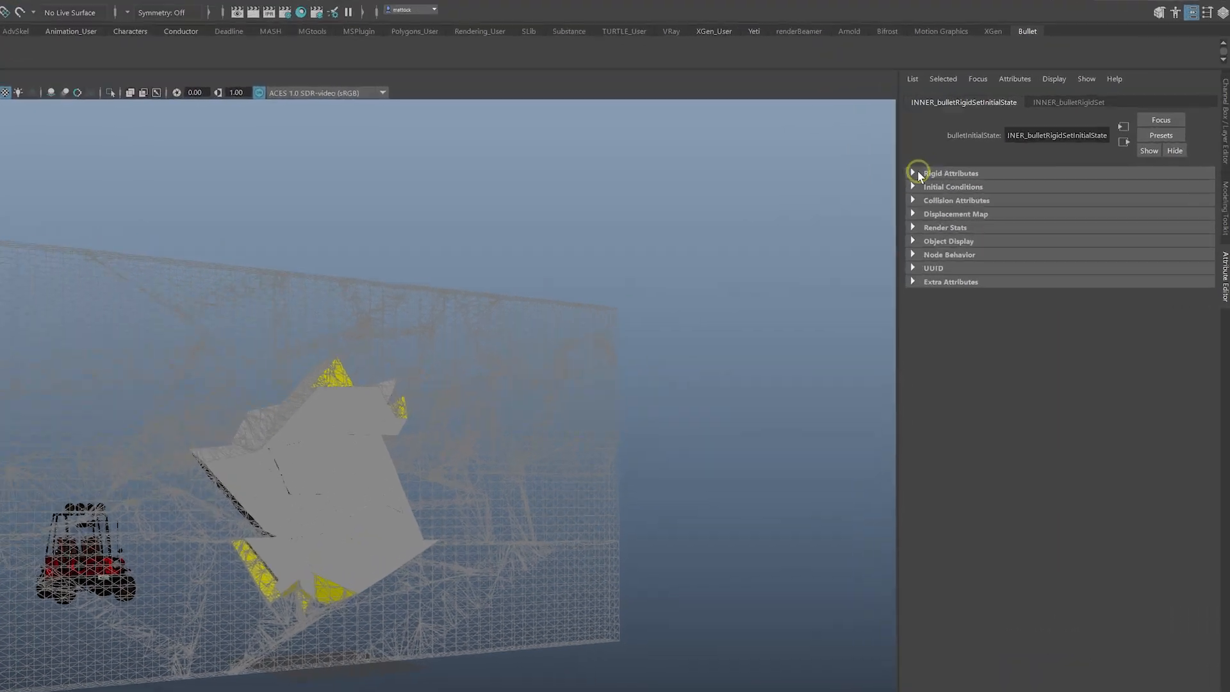
{"action": "left_click", "coordinate": [1004, 143]}
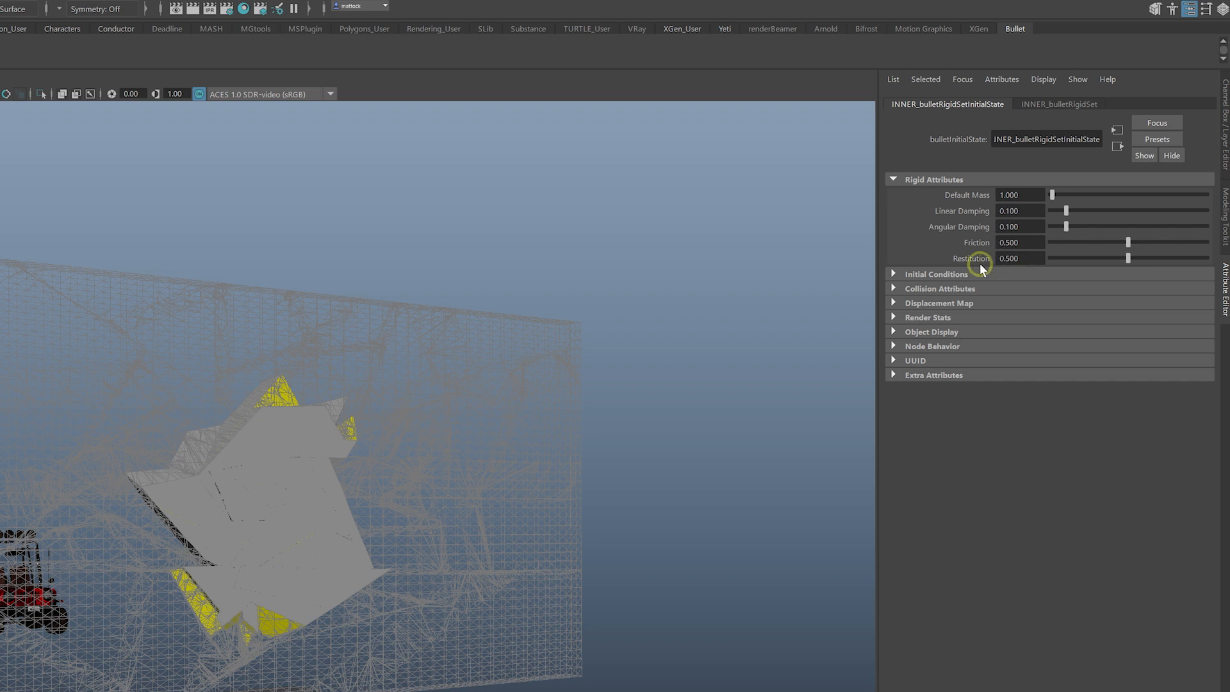
{"action": "left_click", "coordinate": [893, 274]}
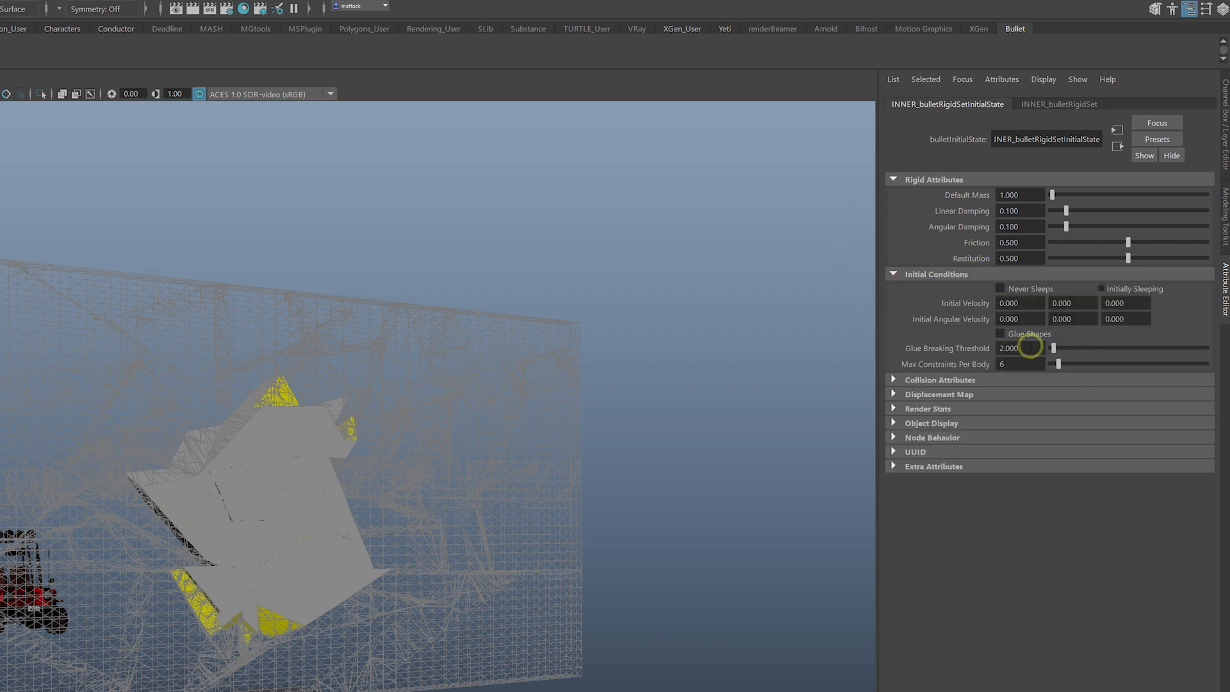
{"action": "left_click", "coordinate": [893, 379]}
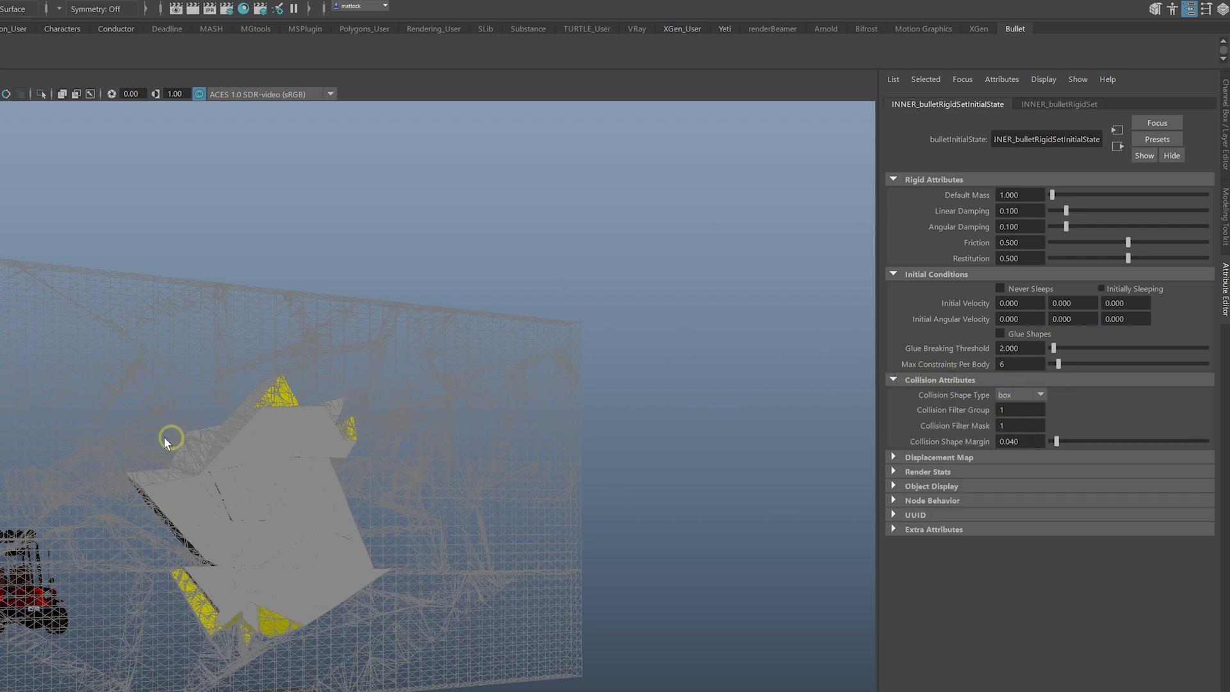
- Set the Collision Shape Type of the INNER rigid set's initial state to hull
{"action": "right_click_drag", "start_coordinate": [164, 438], "coordinate": [373, 458], "text": "alt"}
{"action": "left_click_drag", "start_coordinate": [373, 458], "coordinate": [321, 473], "text": "alt"}
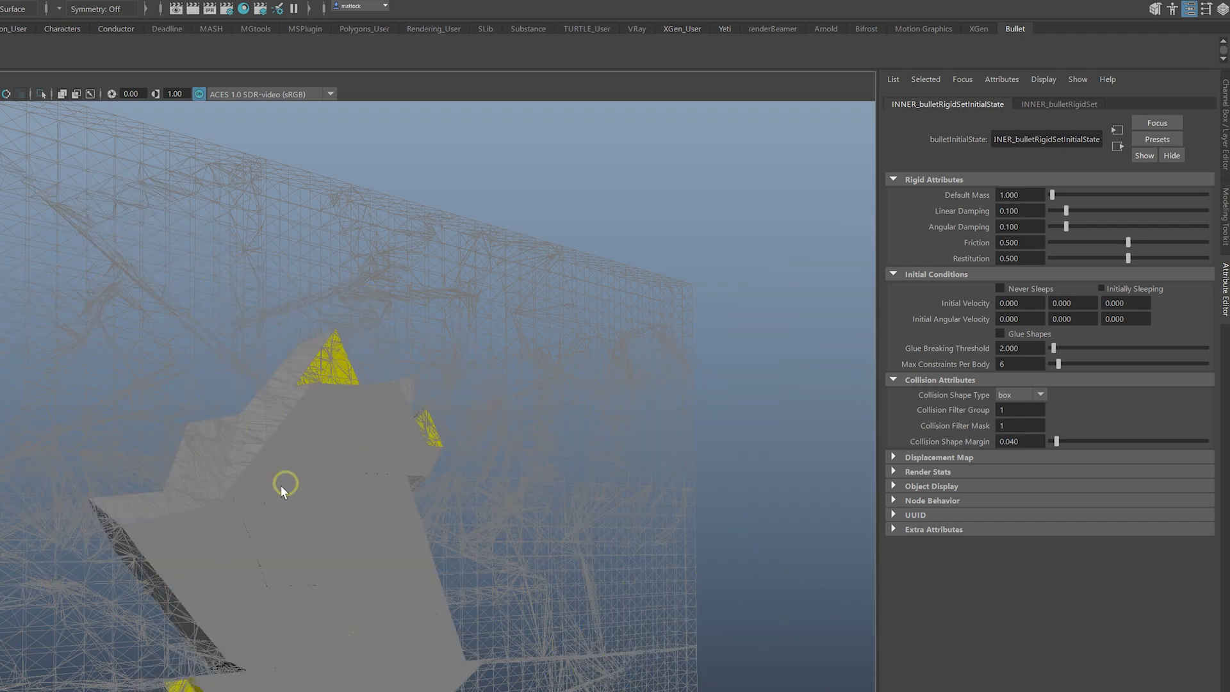
{"action": "left_click", "coordinate": [1011, 398]}
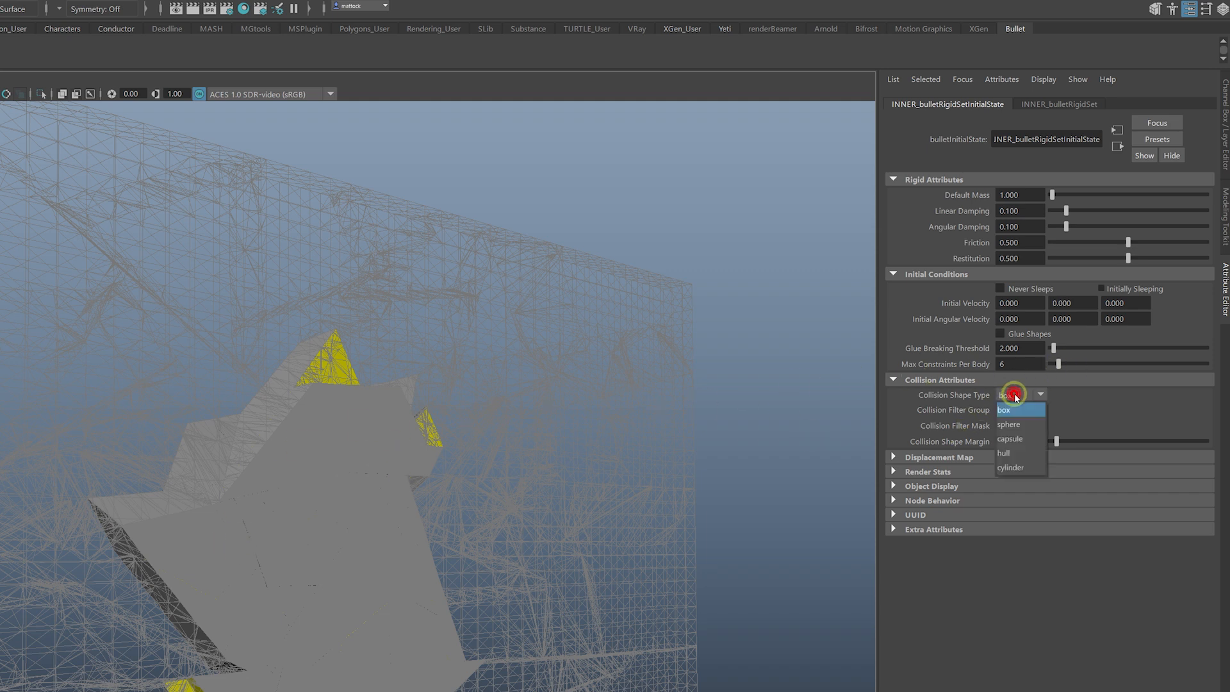
{"action": "left_click", "coordinate": [1021, 457]}
{"action": "left_click_drag", "start_coordinate": [513, 436], "coordinate": [469, 421], "text": "alt"}
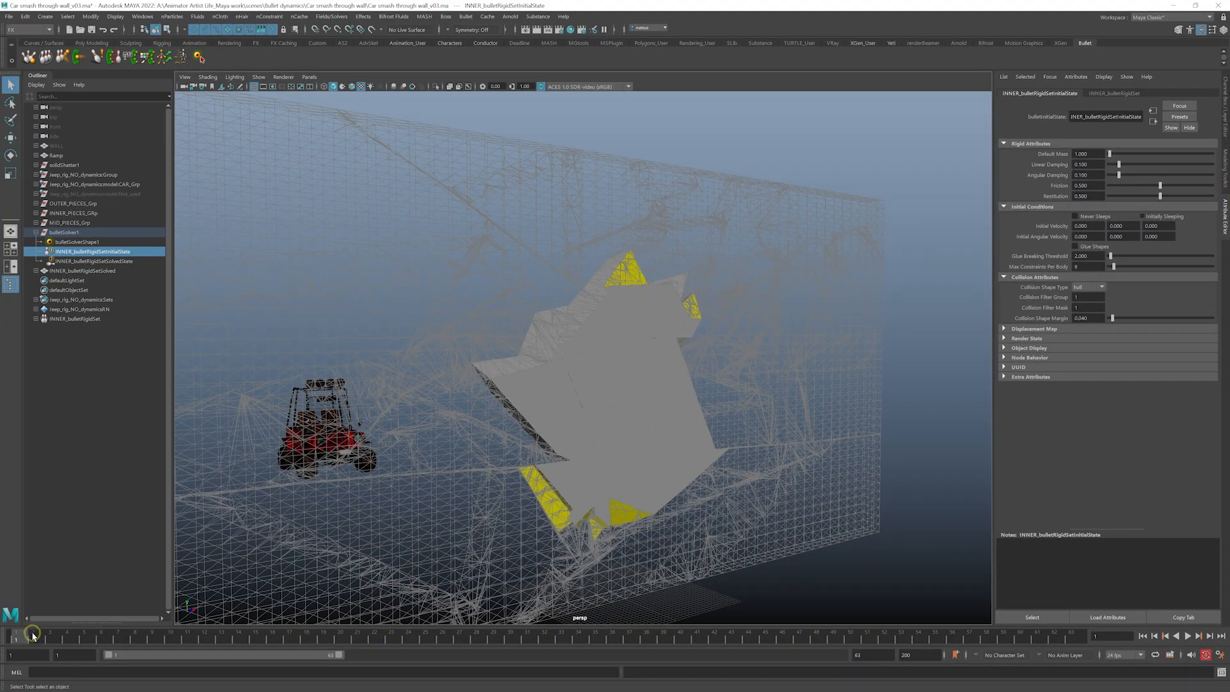
- Play the simulation from frame 1 to check how the inner shards behave with hull collision shapes, and stop it
{"action": "key", "text": "alt+v"}
{"action": "left_click_drag", "start_coordinate": [648, 414], "coordinate": [541, 401], "text": "alt"}
{"action": "left_click", "coordinate": [40, 639]}
{"action": "mouse_move", "coordinate": [41, 639]}
{"action": "left_mouse_down"}
{"action": "mouse_move", "coordinate": [118, 640]}
{"action": "mouse_move", "coordinate": [16, 639]}
{"action": "left_mouse_up"}
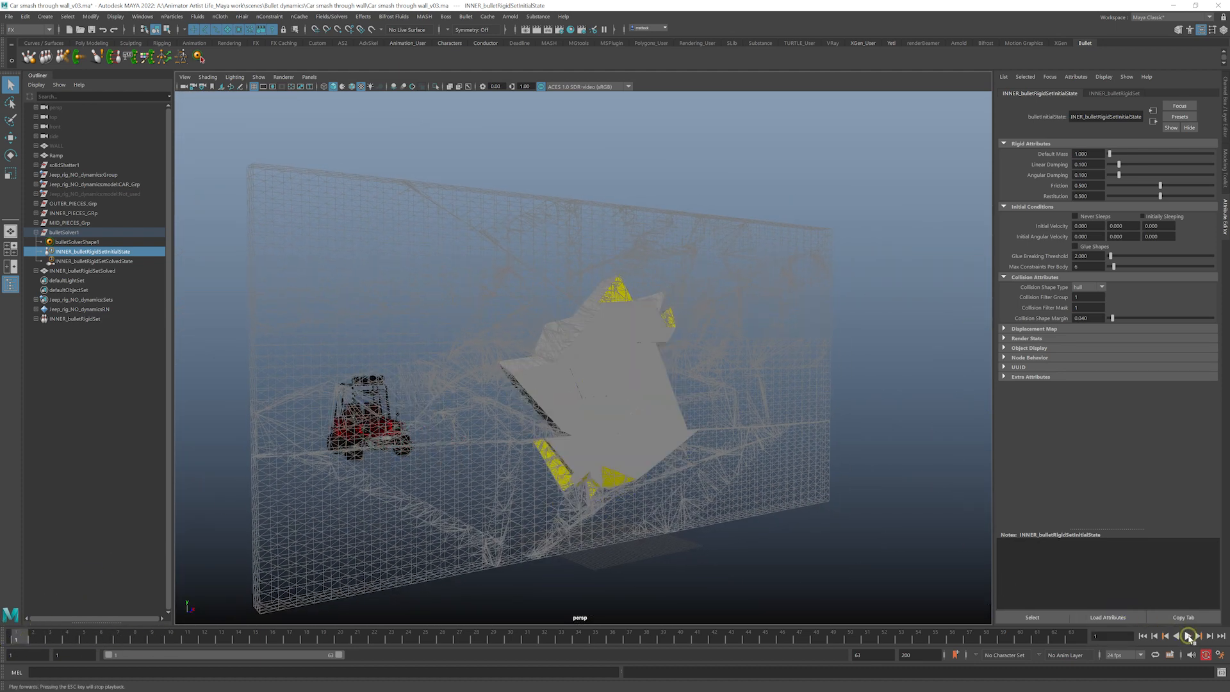
{"action": "left_click", "coordinate": [1188, 637]}
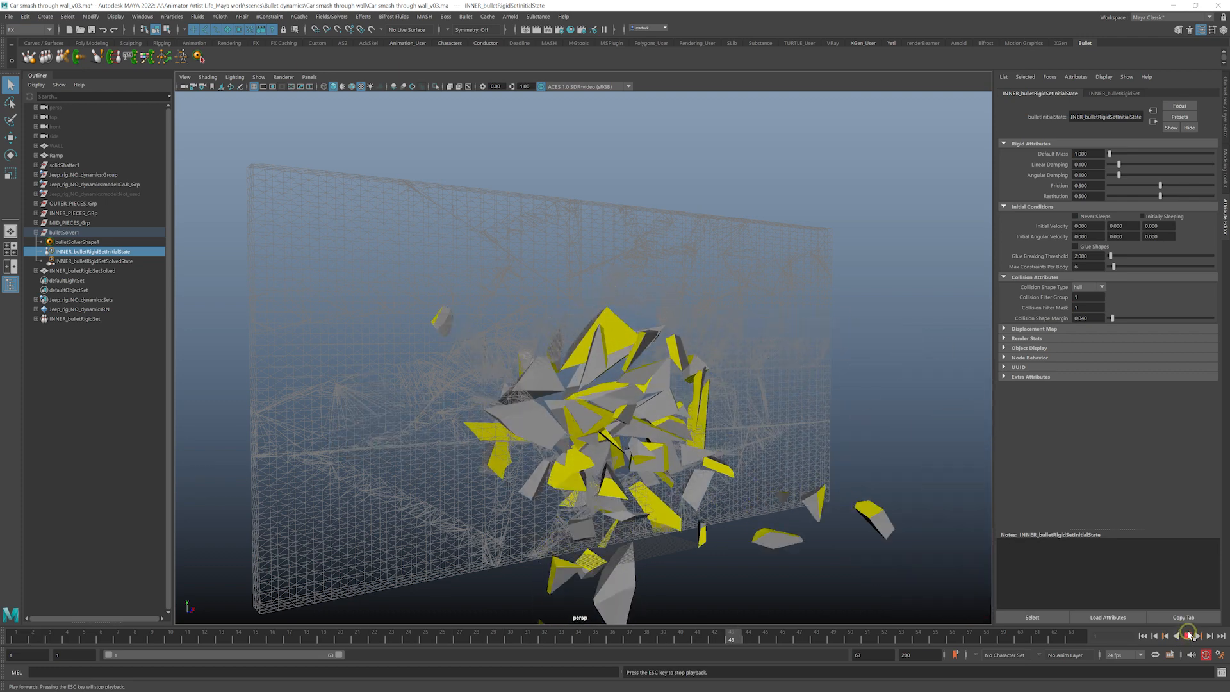
{"action": "left_click", "coordinate": [1189, 637]}
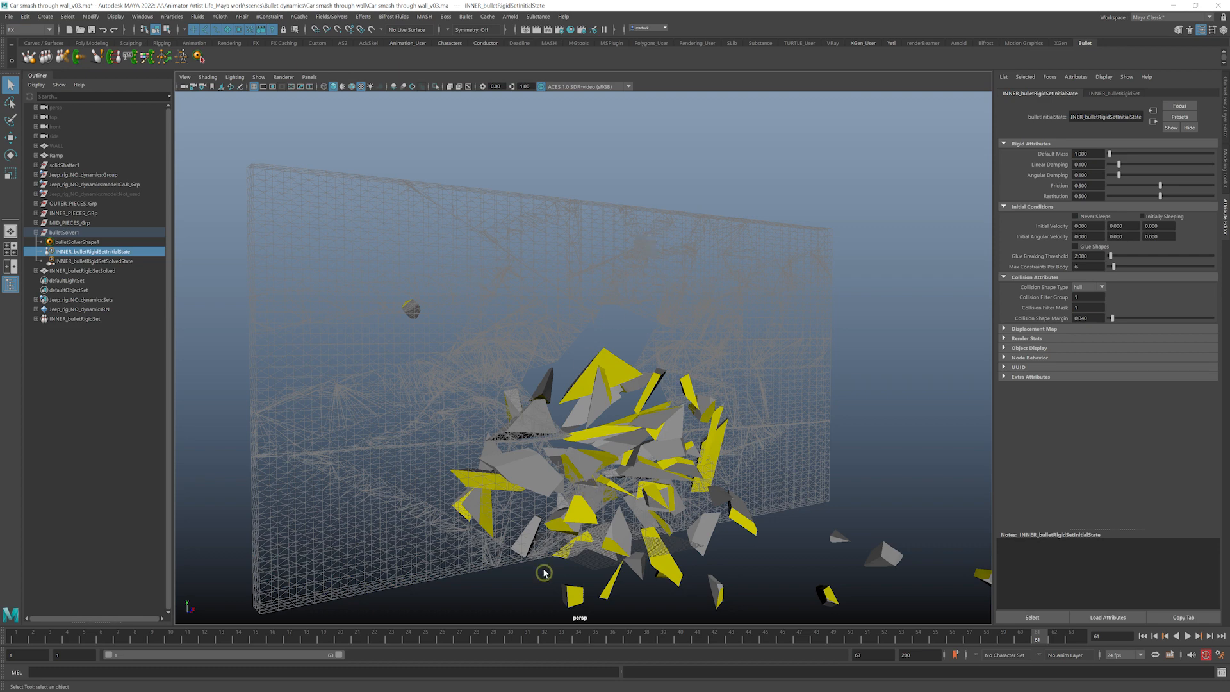
- Replay the simulation from frame 1, scrub to frame 32 and play on to review the falling inner shards
{"action": "left_click", "coordinate": [16, 638]}
{"action": "key", "text": "alt+v"}
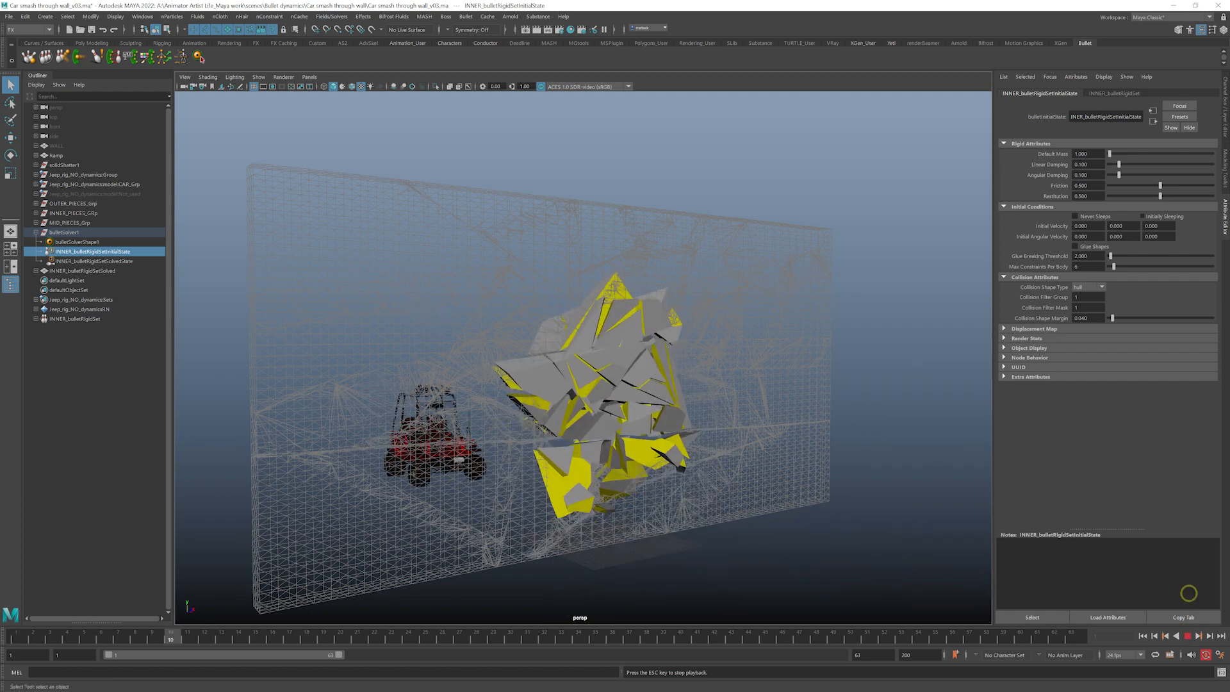
{"action": "key", "text": "Escape"}
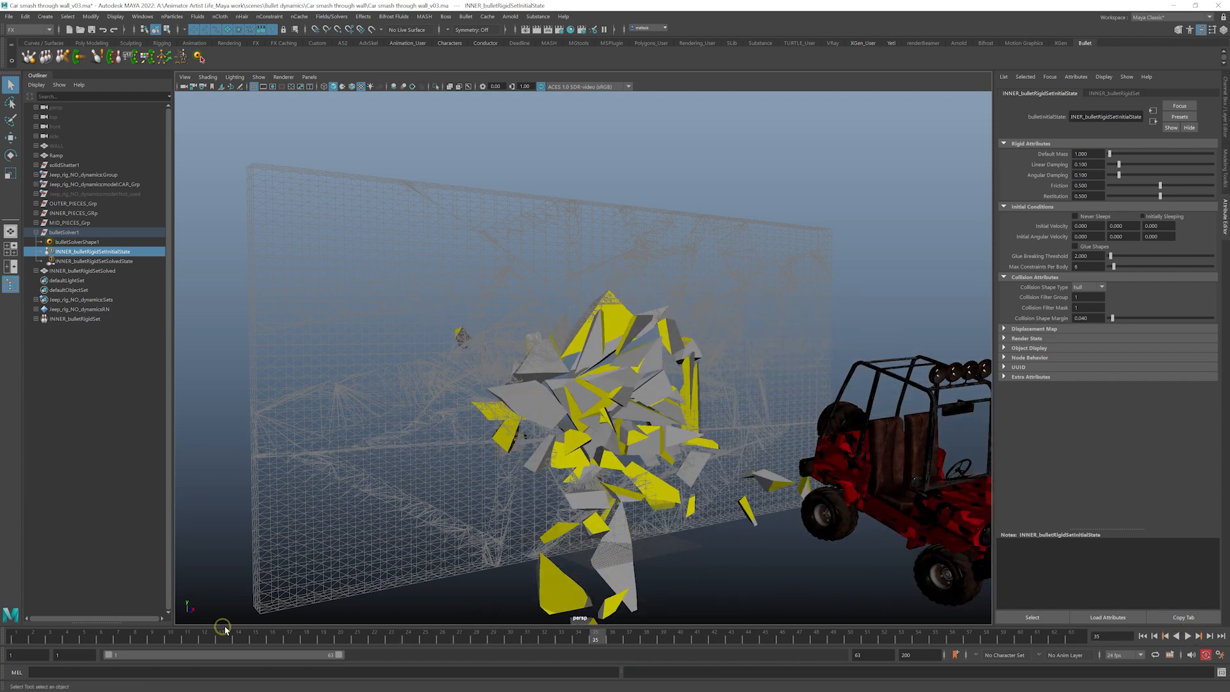
{"action": "left_click_drag", "start_coordinate": [224, 638], "coordinate": [544, 638]}
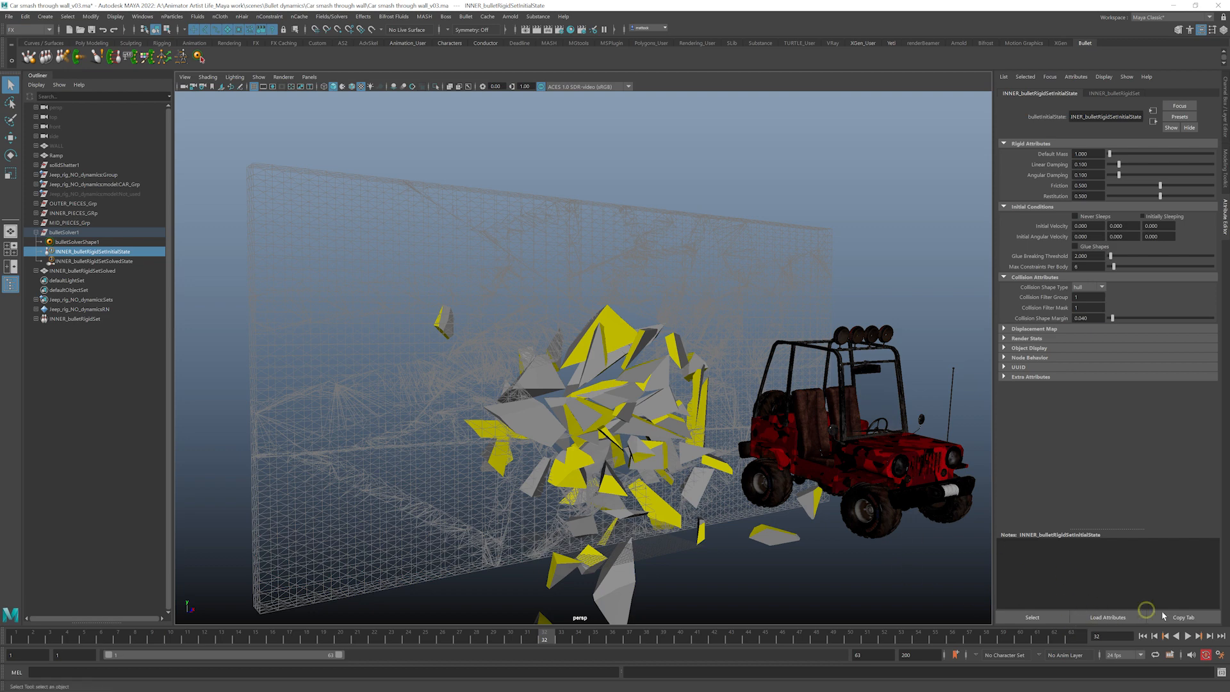
{"action": "left_click", "coordinate": [1188, 637]}
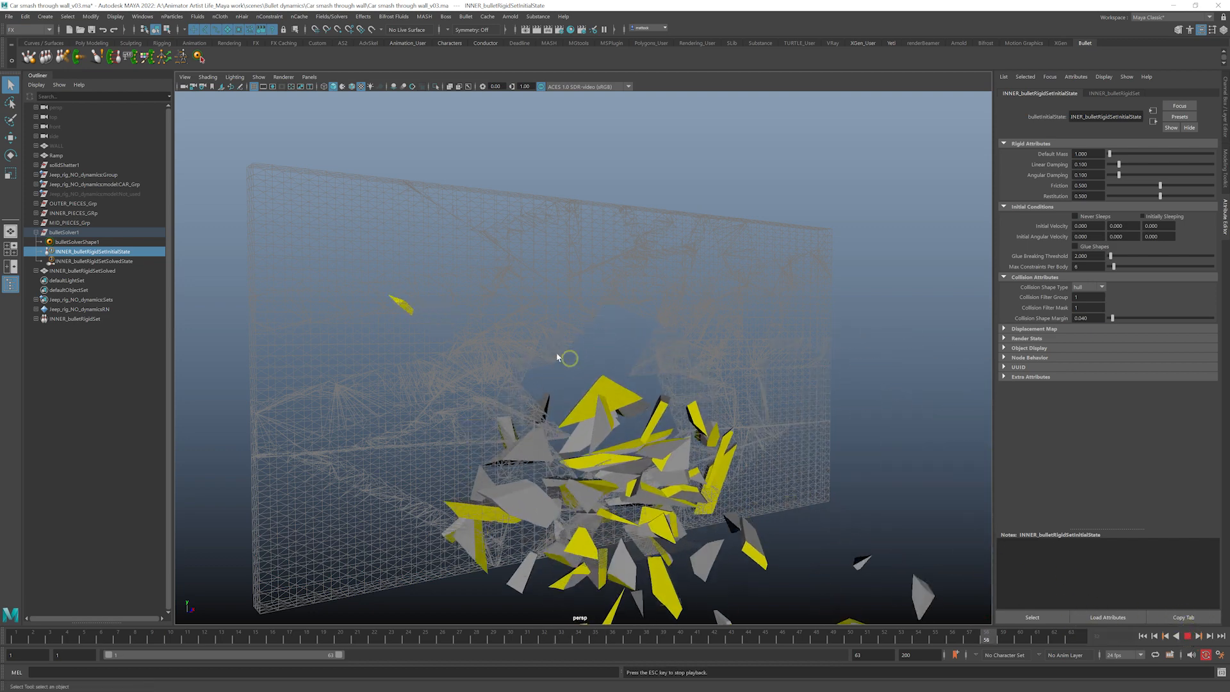
{"action": "left_click", "coordinate": [146, 378]}
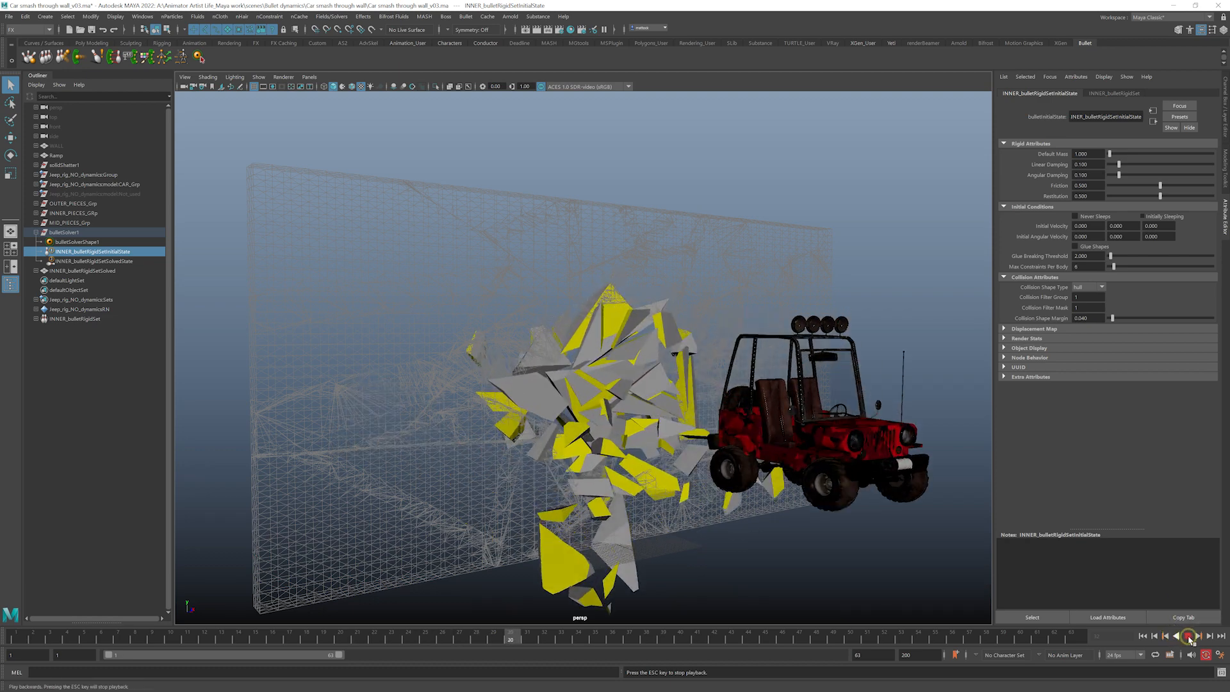
{"action": "key", "text": "Escape"}
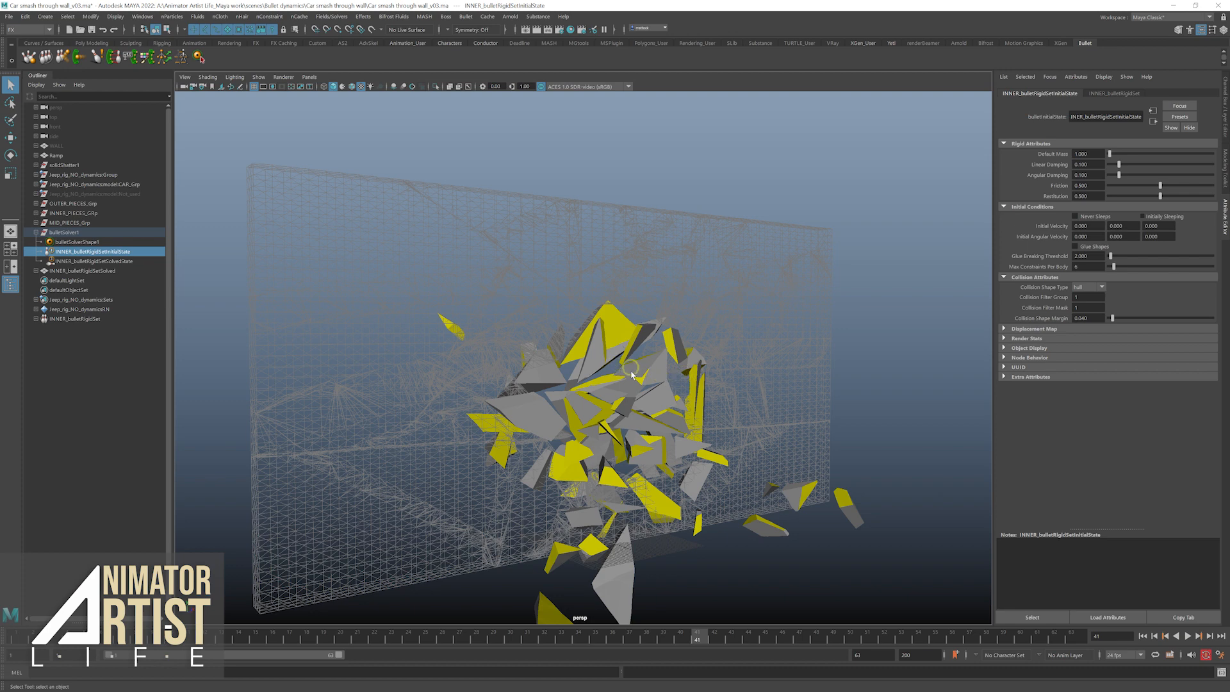
- Return to frame 1 and set the Collision Shape Margin of the INNER rigid set's initial state to 0
{"action": "left_click_drag", "start_coordinate": [206, 631], "coordinate": [16, 635]}
{"action": "right_click_drag", "start_coordinate": [576, 368], "coordinate": [707, 400], "text": "alt"}
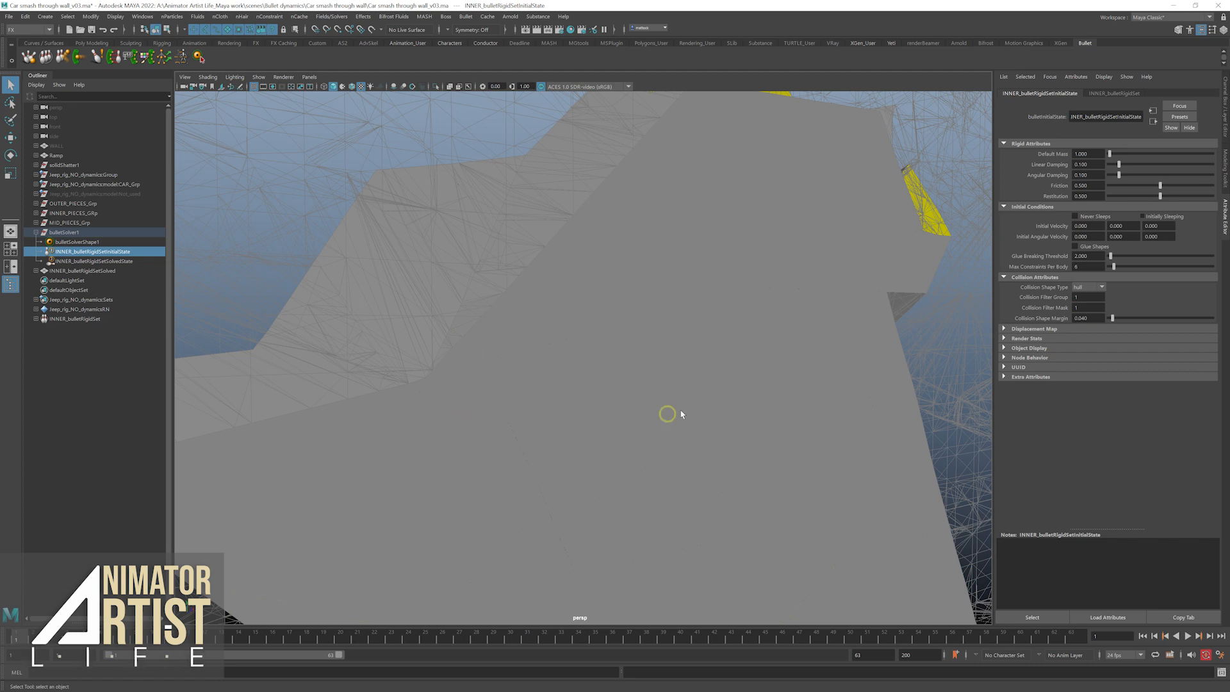
{"action": "right_click_drag", "start_coordinate": [681, 414], "coordinate": [560, 412], "text": "alt"}
{"action": "left_click_drag", "start_coordinate": [560, 412], "coordinate": [618, 335], "text": "alt"}
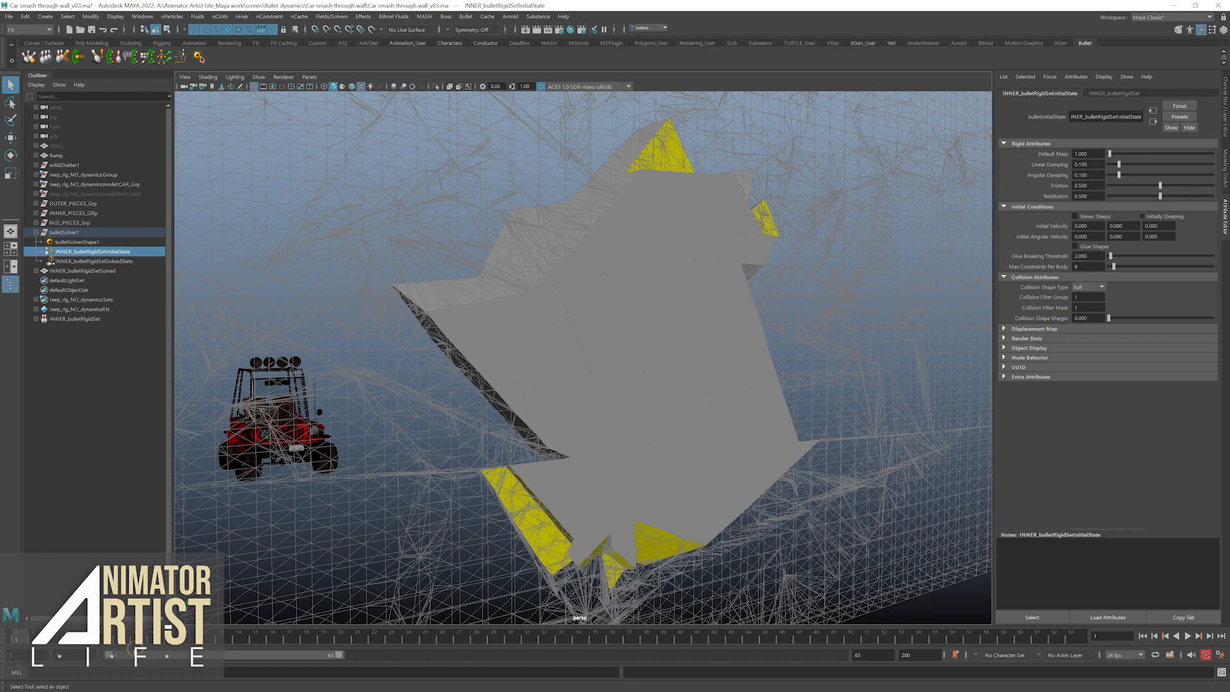
- Play the simulation to check the inner shards with the zero collision margin, and stop it
{"action": "right_click_drag", "start_coordinate": [789, 398], "coordinate": [756, 425], "text": "alt"}
{"action": "left_click_drag", "start_coordinate": [755, 425], "coordinate": [718, 411], "text": "alt"}
{"action": "left_click", "coordinate": [1189, 636]}
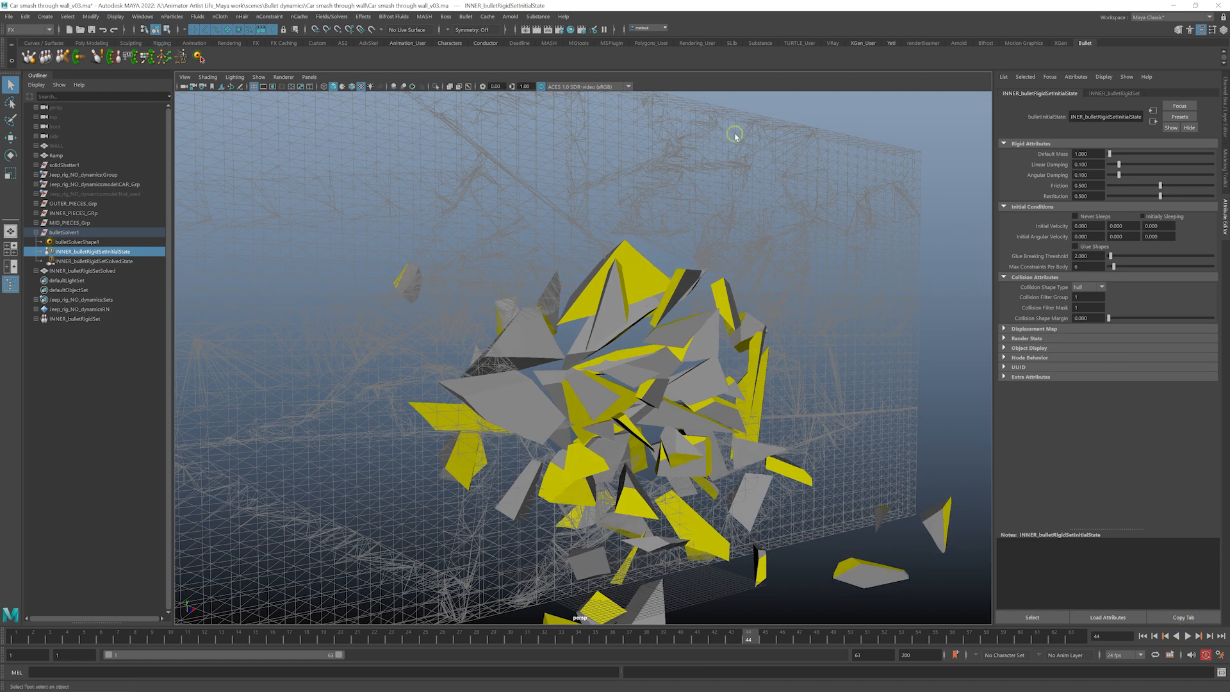
- Set the Y gravity of bulletSolverShape1 to -980 and clear the selection
{"action": "left_click", "coordinate": [76, 243]}
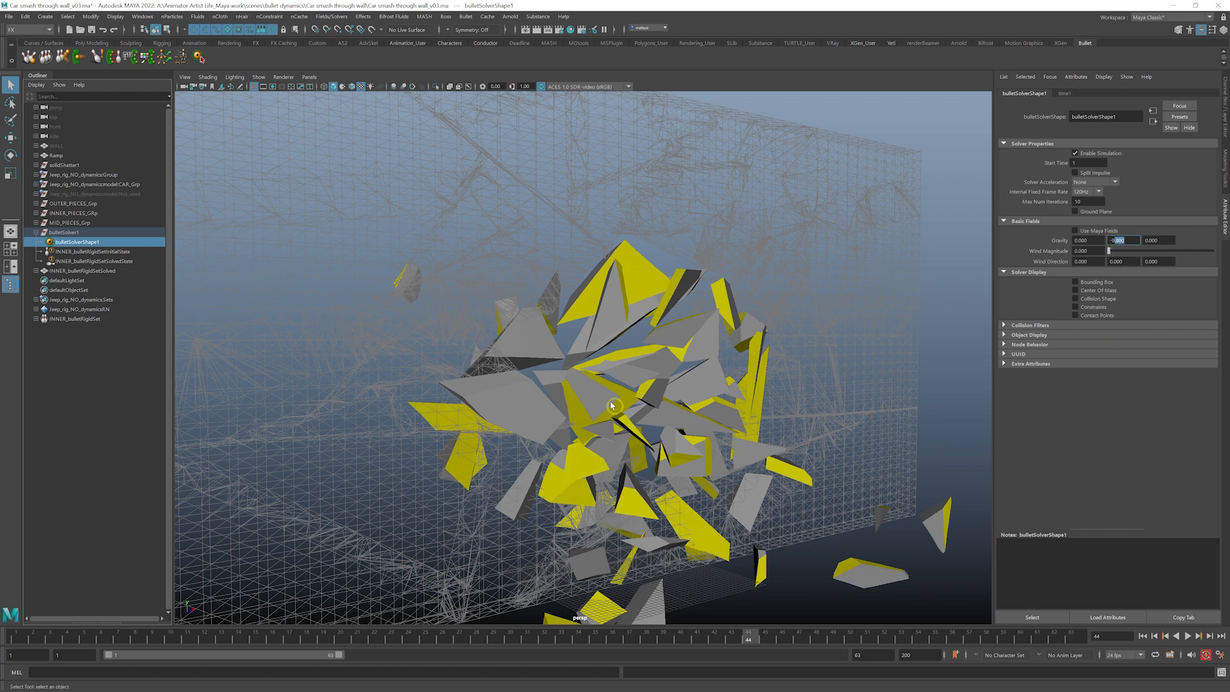
{"action": "right_click_drag", "start_coordinate": [639, 417], "coordinate": [502, 479], "text": "alt"}
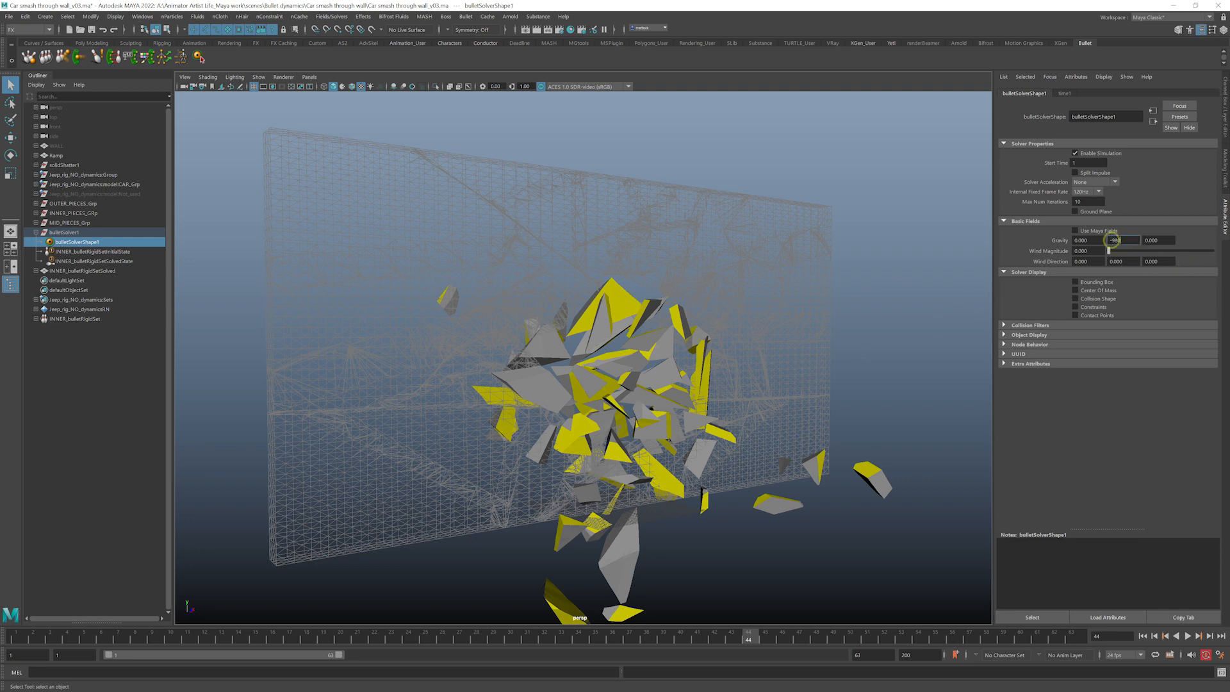
{"action": "left_click", "coordinate": [863, 201]}
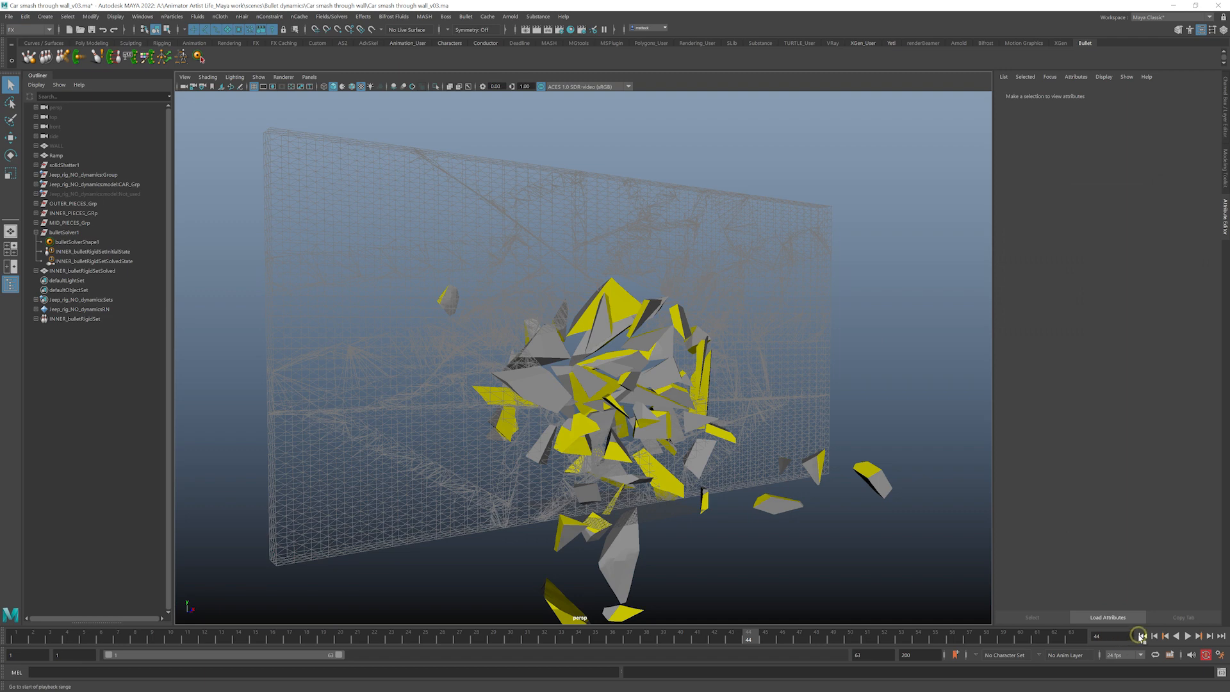
- Play the simulation from the start to check the stronger gravity, and return to frame 1
{"action": "left_click", "coordinate": [1142, 636]}
{"action": "left_click", "coordinate": [1190, 636]}
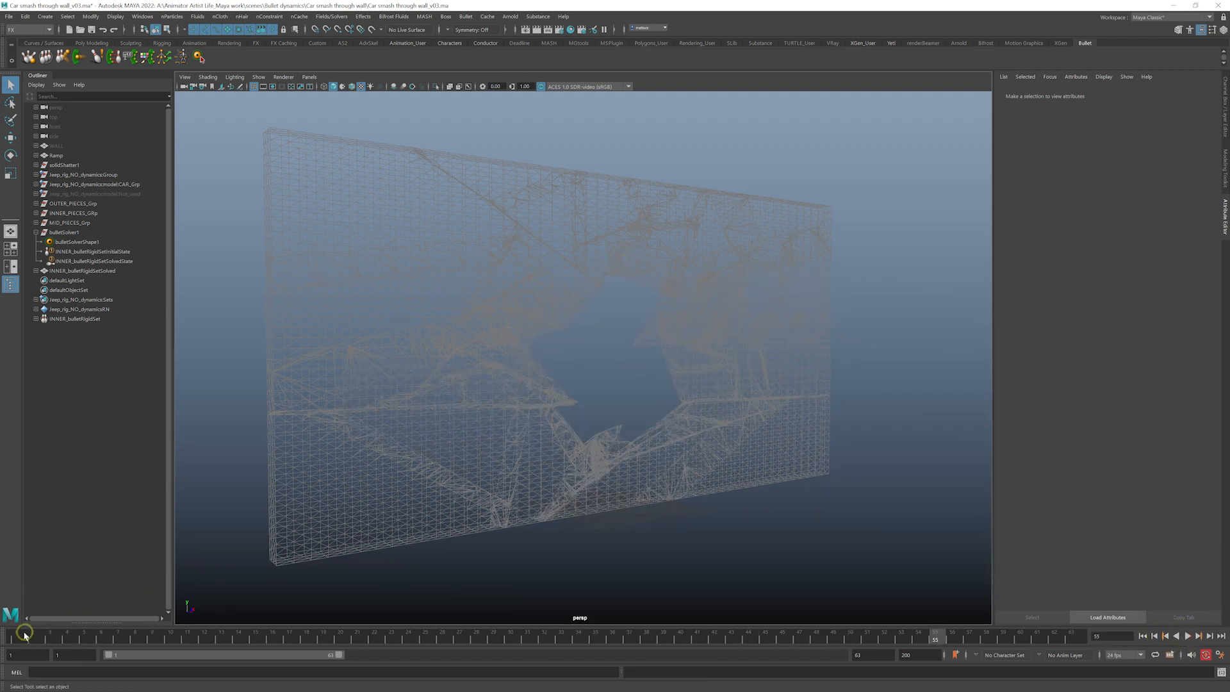
{"action": "left_click_drag", "start_coordinate": [120, 643], "coordinate": [15, 642]}
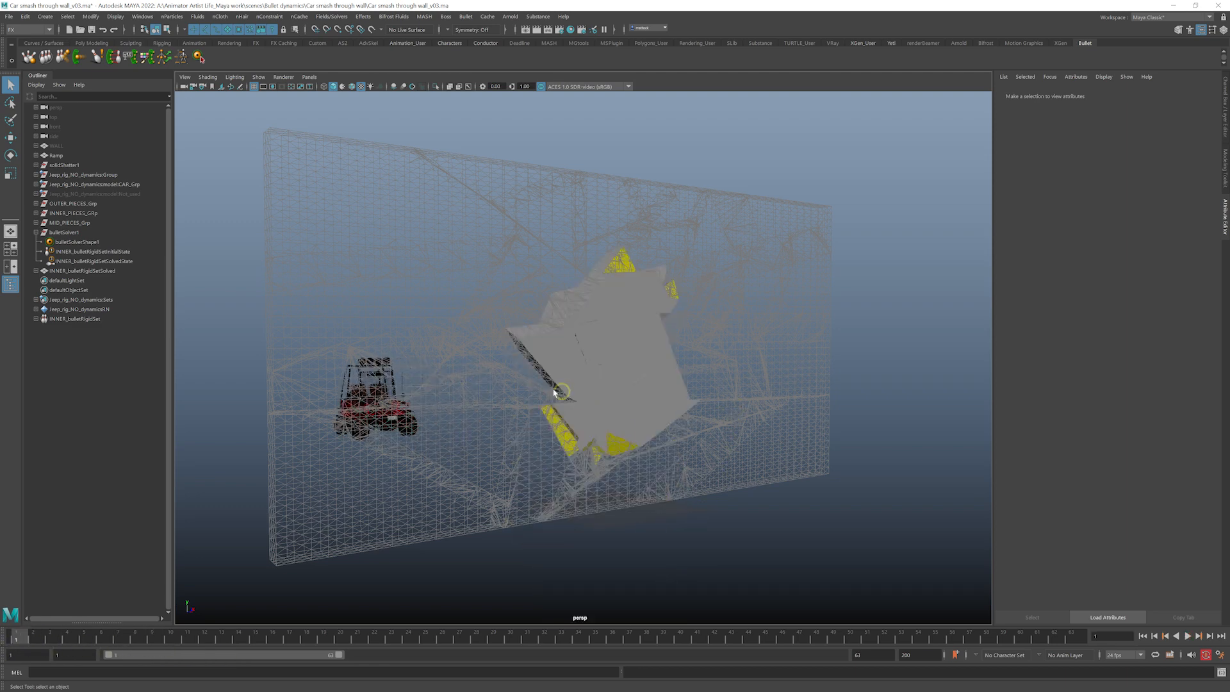
- Enable the Ground Plane option of bulletSolverShape1
{"action": "right_click_drag", "start_coordinate": [555, 392], "coordinate": [592, 402], "text": "alt"}
{"action": "left_click_drag", "start_coordinate": [499, 323], "coordinate": [649, 284], "text": "alt"}
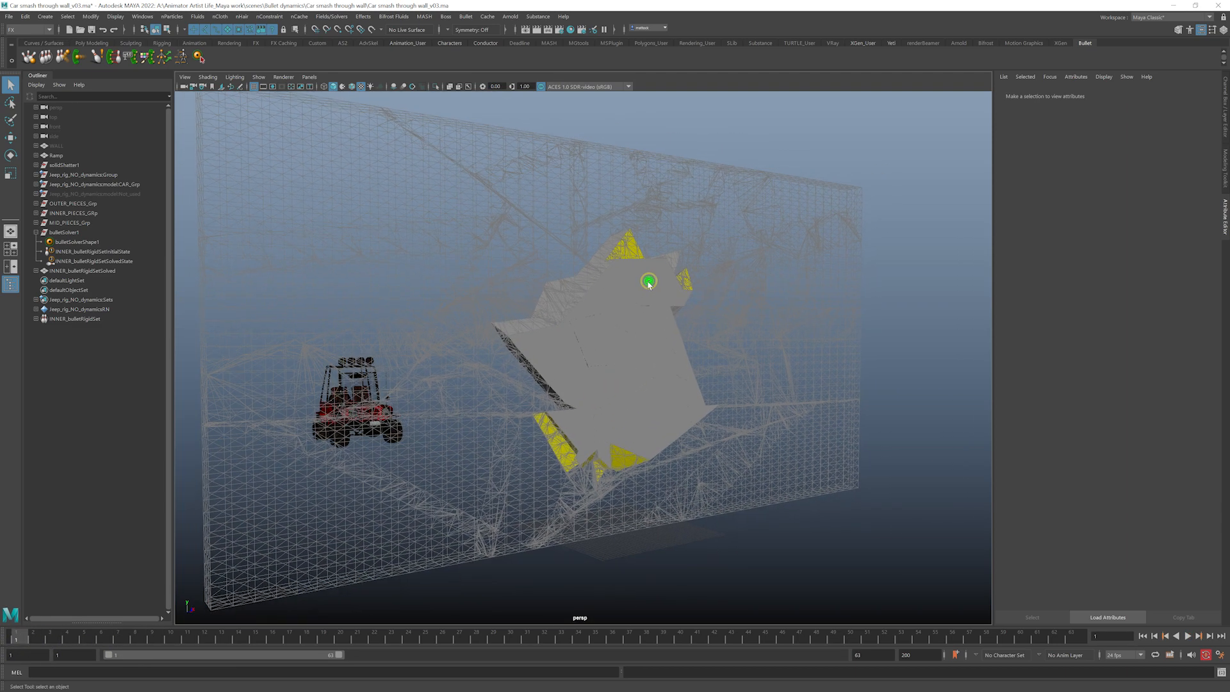
{"action": "left_click", "coordinate": [78, 241]}
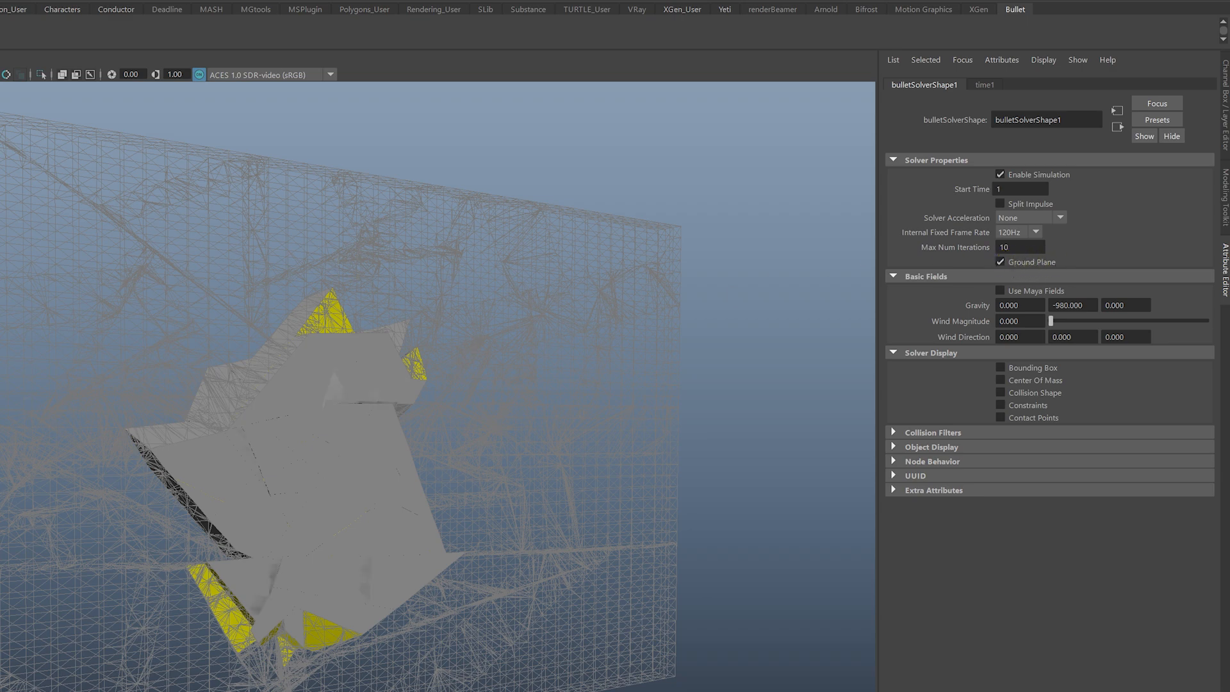
{"action": "right_click_drag", "start_coordinate": [709, 548], "coordinate": [496, 541], "text": "alt"}
{"action": "left_click_drag", "start_coordinate": [496, 541], "coordinate": [500, 571], "text": "alt"}
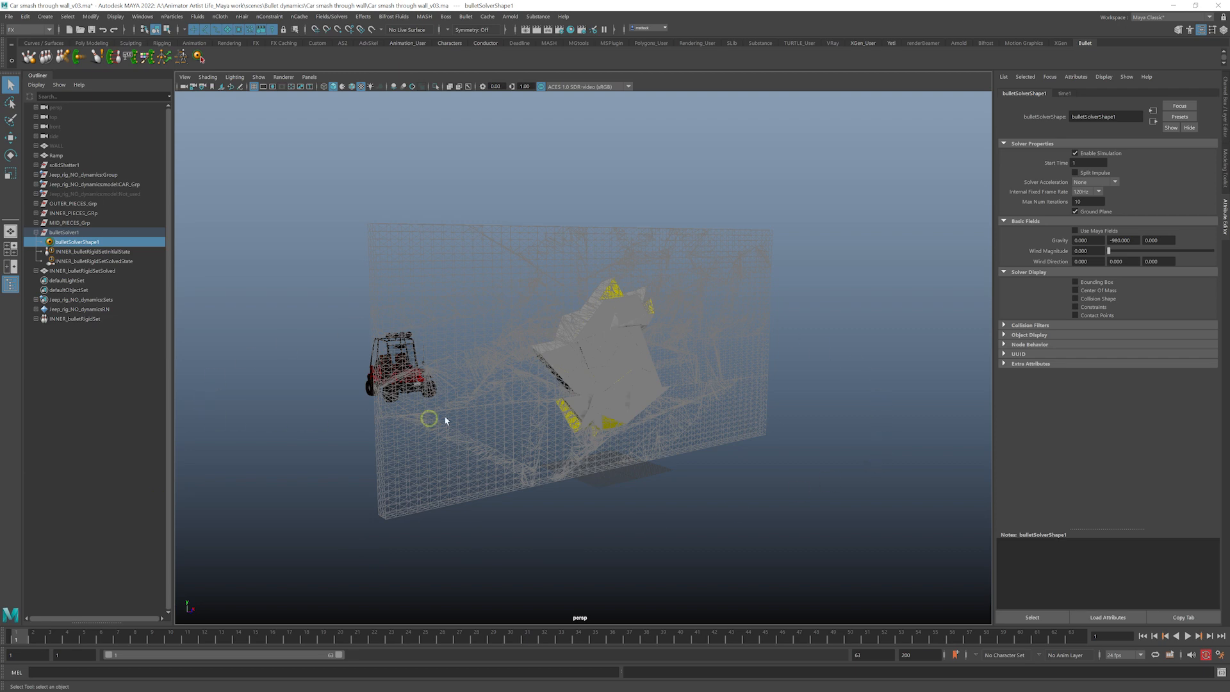
- Play the simulation from the start and examine from several angles how the inner shards land on the ground plane
{"action": "left_click_drag", "start_coordinate": [846, 419], "coordinate": [675, 409], "text": "alt"}
{"action": "left_click_drag", "start_coordinate": [798, 312], "coordinate": [791, 319], "text": "alt"}
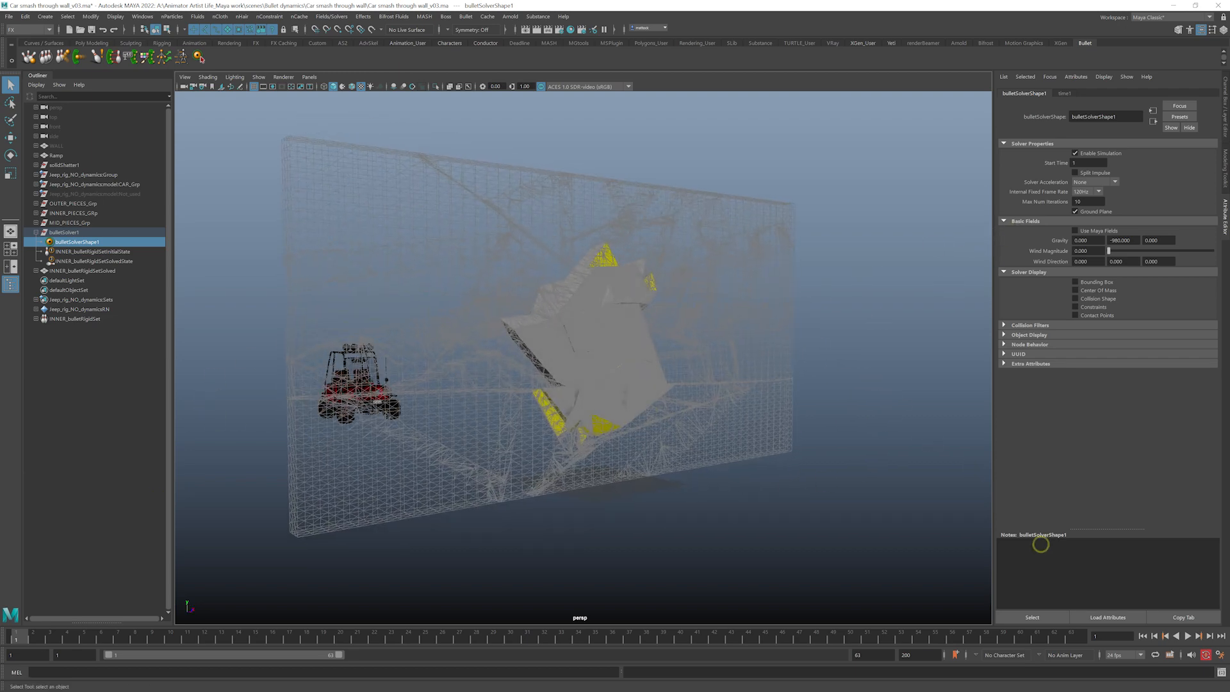
{"action": "left_click", "coordinate": [1144, 637]}
{"action": "left_click", "coordinate": [1187, 637]}
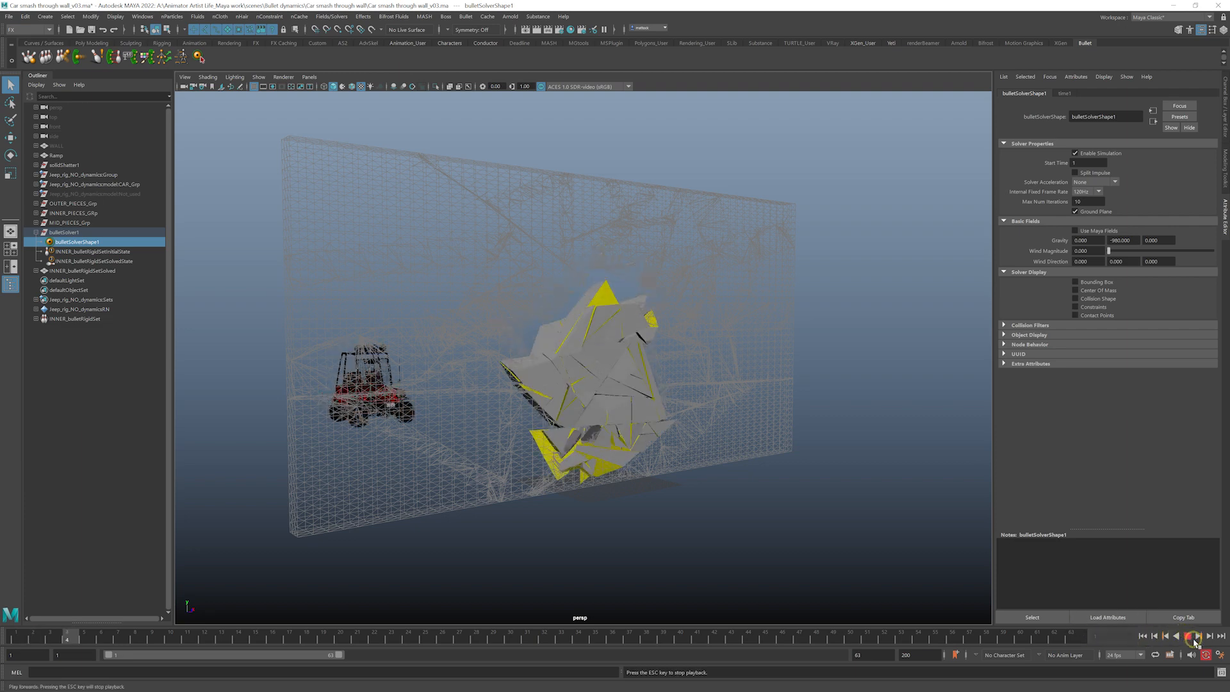
{"action": "left_click_drag", "start_coordinate": [692, 444], "coordinate": [590, 442], "text": "alt"}
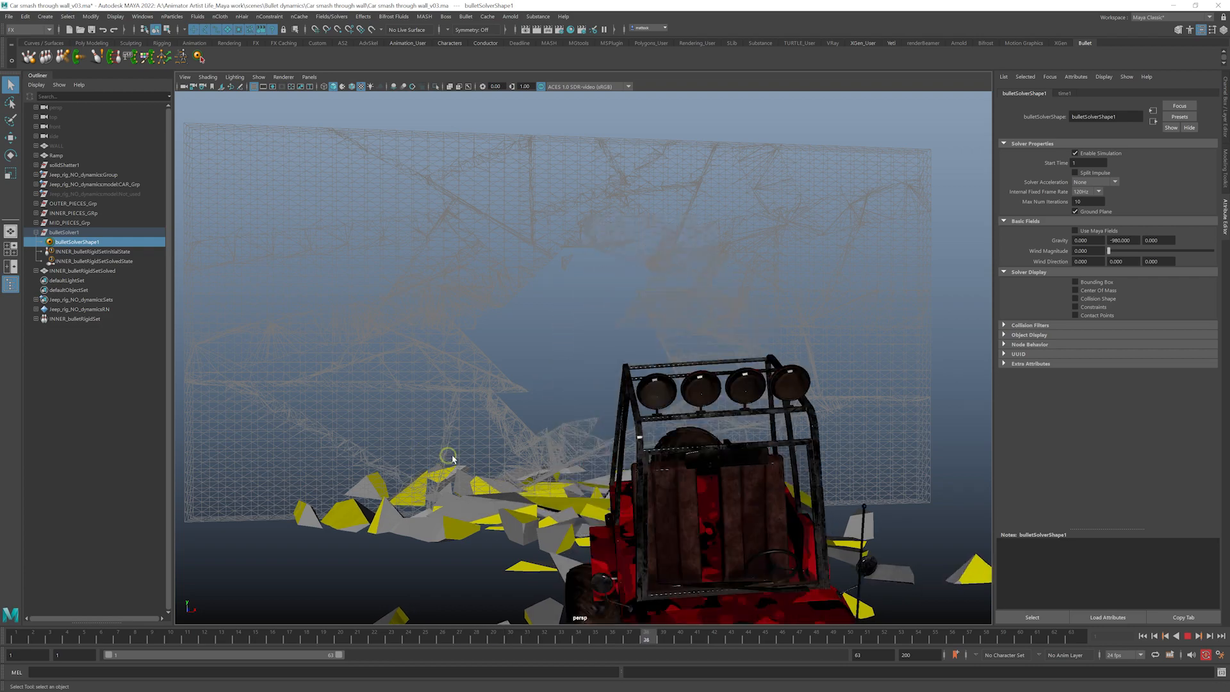
{"action": "left_click_drag", "start_coordinate": [449, 453], "coordinate": [574, 471], "text": "alt"}
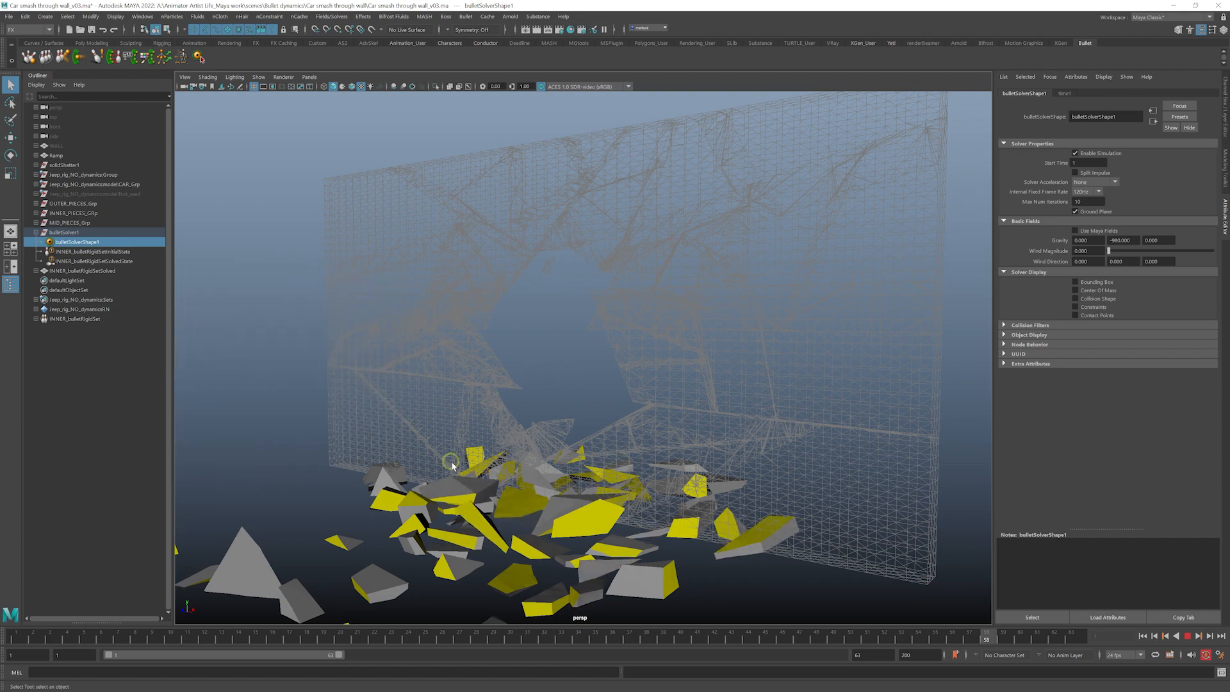
{"action": "left_click_drag", "start_coordinate": [596, 368], "coordinate": [564, 458], "text": "alt"}
{"action": "right_click_drag", "start_coordinate": [556, 458], "coordinate": [580, 475], "text": "alt"}
{"action": "mouse_move", "coordinate": [580, 474]}
{"action": "left_mouse_down", "text": "alt"}
{"action": "mouse_move", "coordinate": [590, 499]}
{"action": "mouse_move", "coordinate": [571, 489]}
{"action": "left_mouse_up", "text": "alt"}
{"action": "left_click_drag", "start_coordinate": [712, 434], "coordinate": [502, 462], "text": "alt"}
{"action": "right_click_drag", "start_coordinate": [557, 470], "coordinate": [519, 473], "text": "alt"}
{"action": "left_click_drag", "start_coordinate": [519, 473], "coordinate": [580, 490], "text": "alt"}
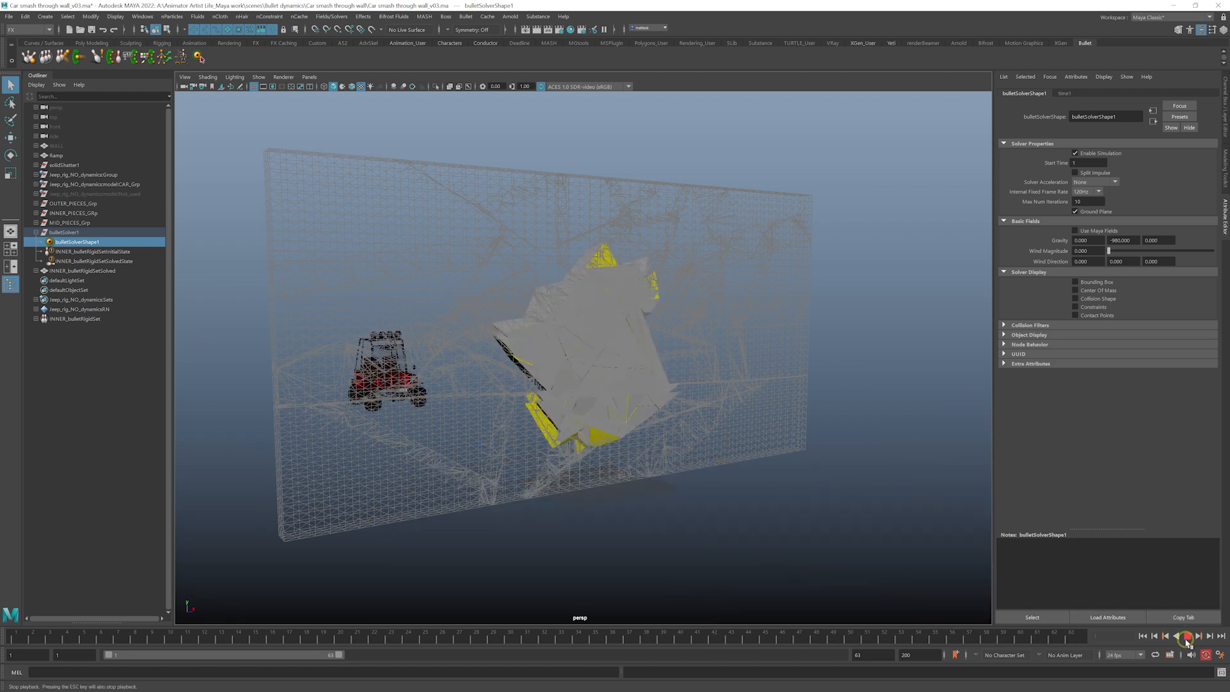
- Stop the playback, save the scene and return to frame 1
{"action": "left_click_drag", "start_coordinate": [506, 491], "coordinate": [638, 453], "text": "alt"}
{"action": "key", "text": "ctrl+s"}
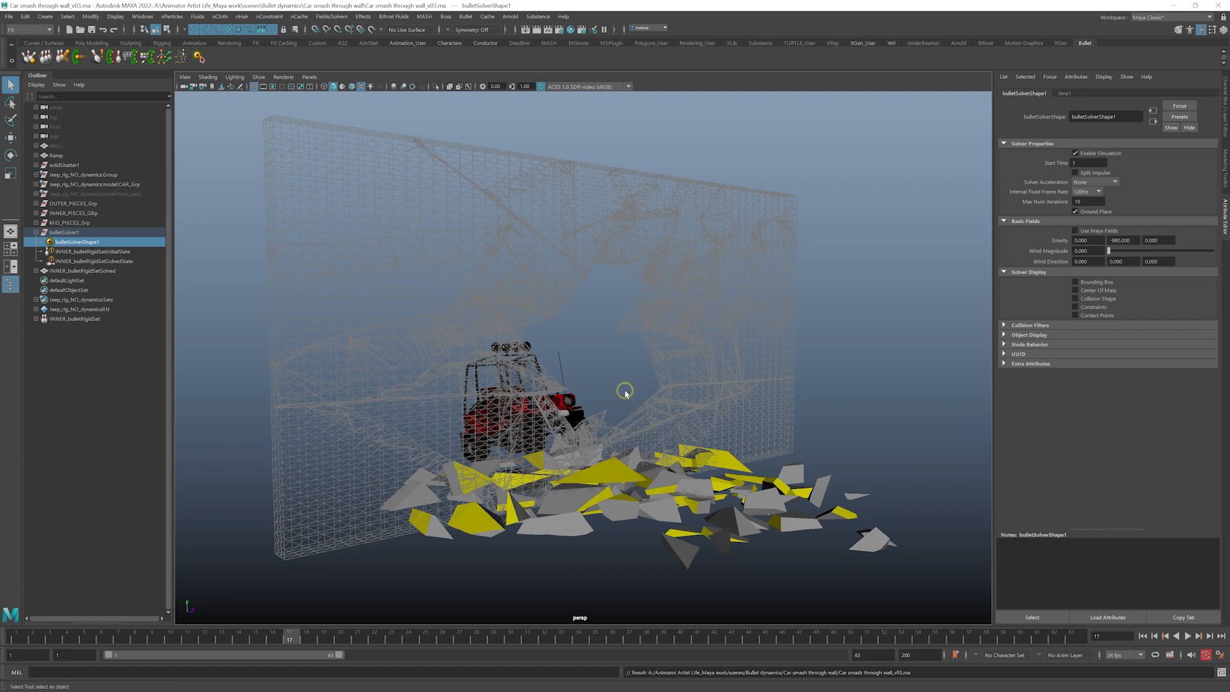
{"action": "left_click_drag", "start_coordinate": [626, 393], "coordinate": [599, 359], "text": "alt"}
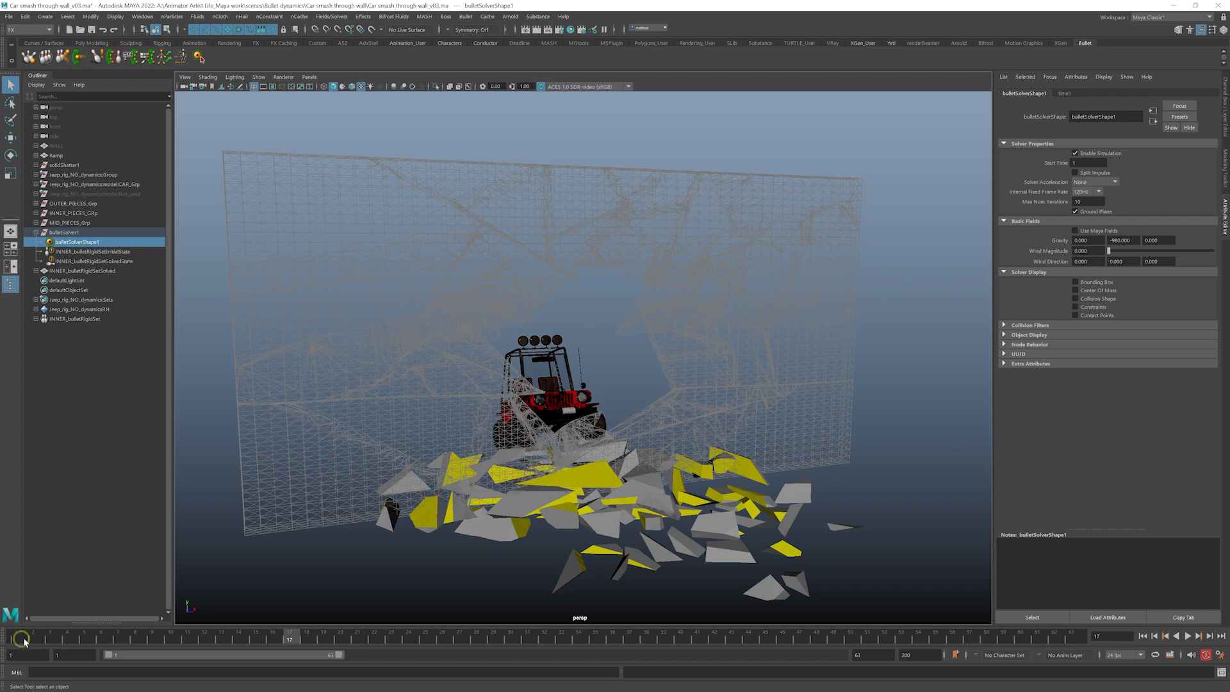
{"action": "mouse_move", "coordinate": [20, 638]}
{"action": "left_mouse_down"}
{"action": "mouse_move", "coordinate": [217, 631]}
{"action": "mouse_move", "coordinate": [20, 635]}
{"action": "left_mouse_up"}
{"action": "left_click_drag", "start_coordinate": [552, 440], "coordinate": [556, 438], "text": "alt"}
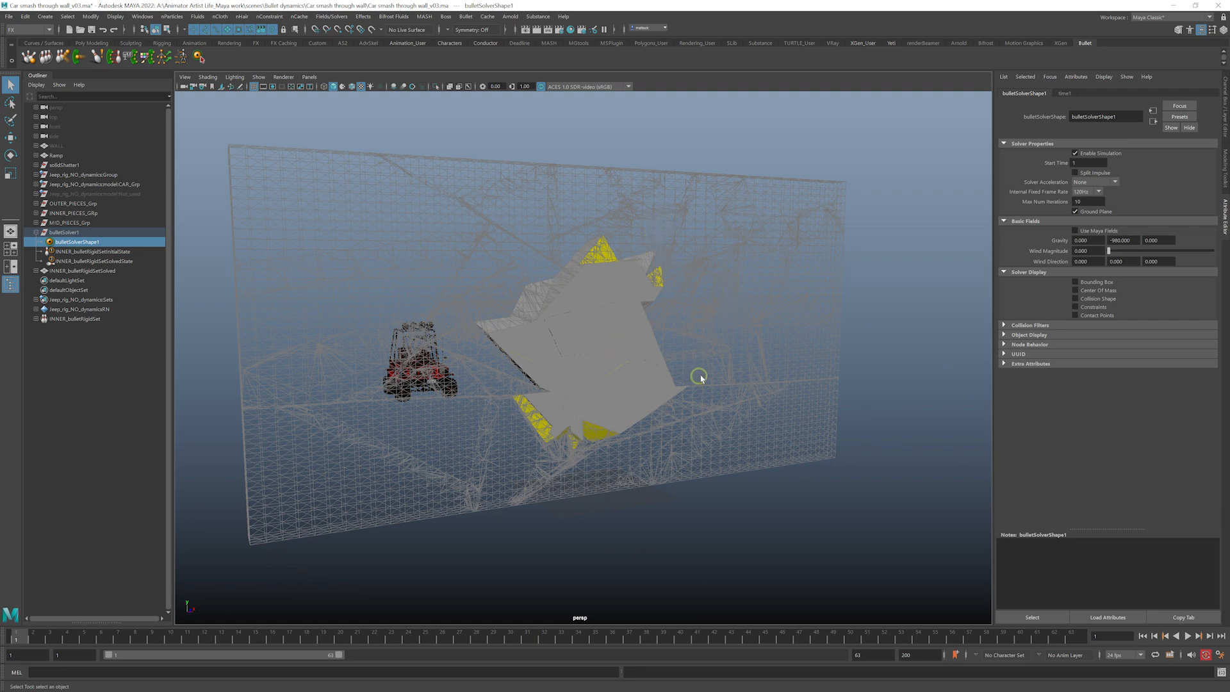
{"action": "left_click_drag", "start_coordinate": [700, 379], "coordinate": [575, 319], "text": "alt"}
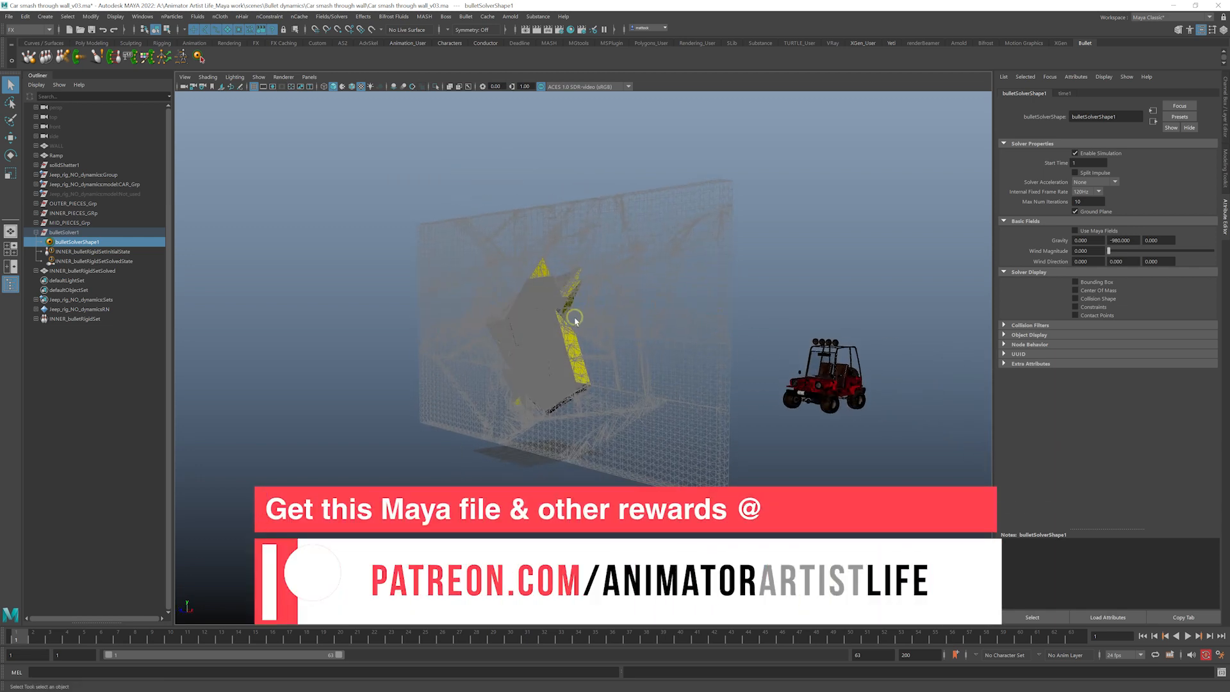
{"action": "left_click_drag", "start_coordinate": [659, 347], "coordinate": [695, 353], "text": "alt"}
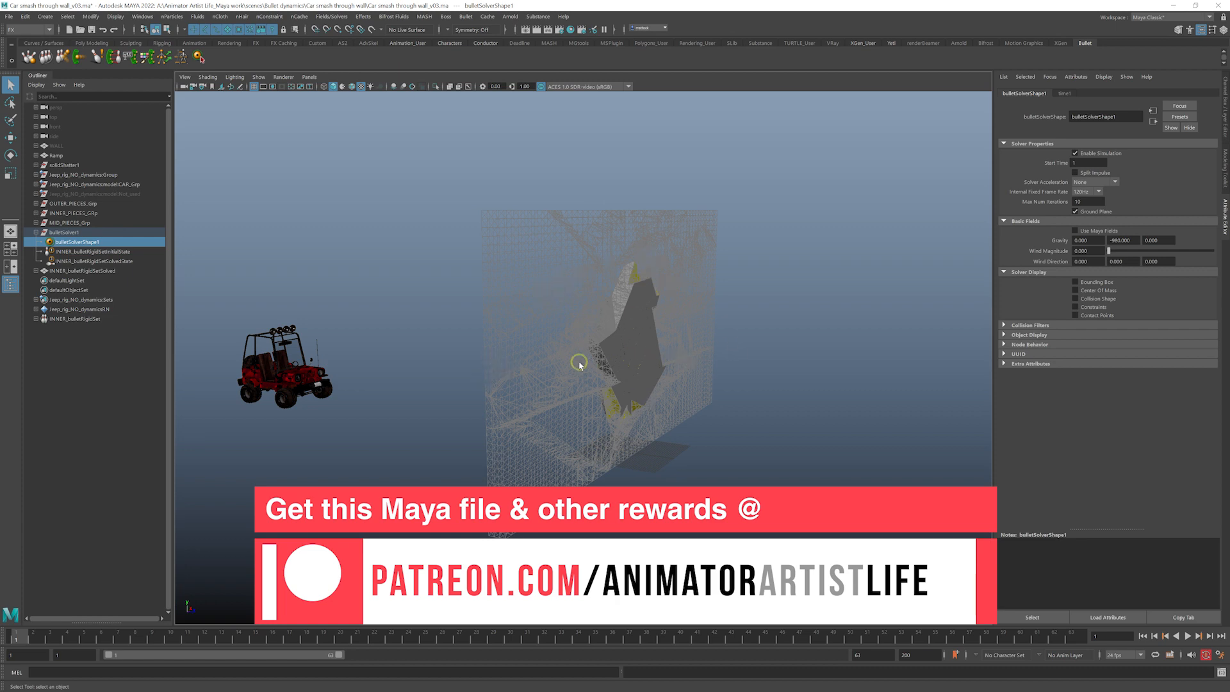
{"action": "left_click_drag", "start_coordinate": [579, 364], "coordinate": [452, 379], "text": "alt"}
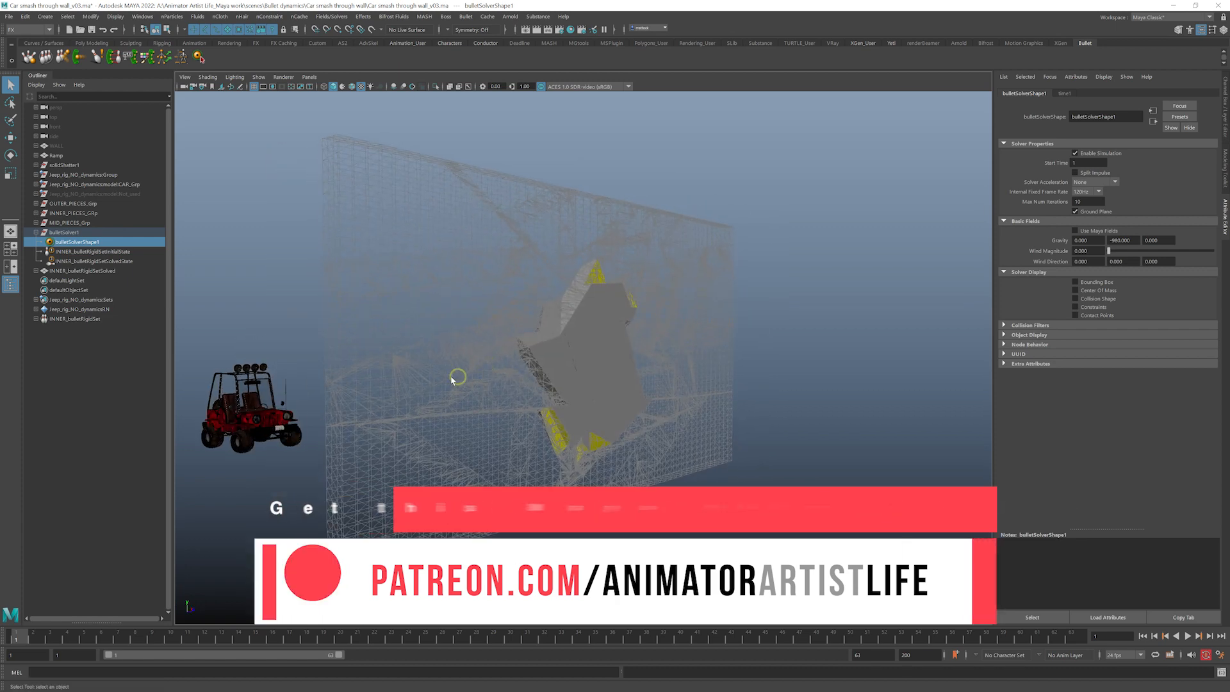
{"action": "right_click_drag", "start_coordinate": [452, 379], "coordinate": [590, 386], "text": "alt"}
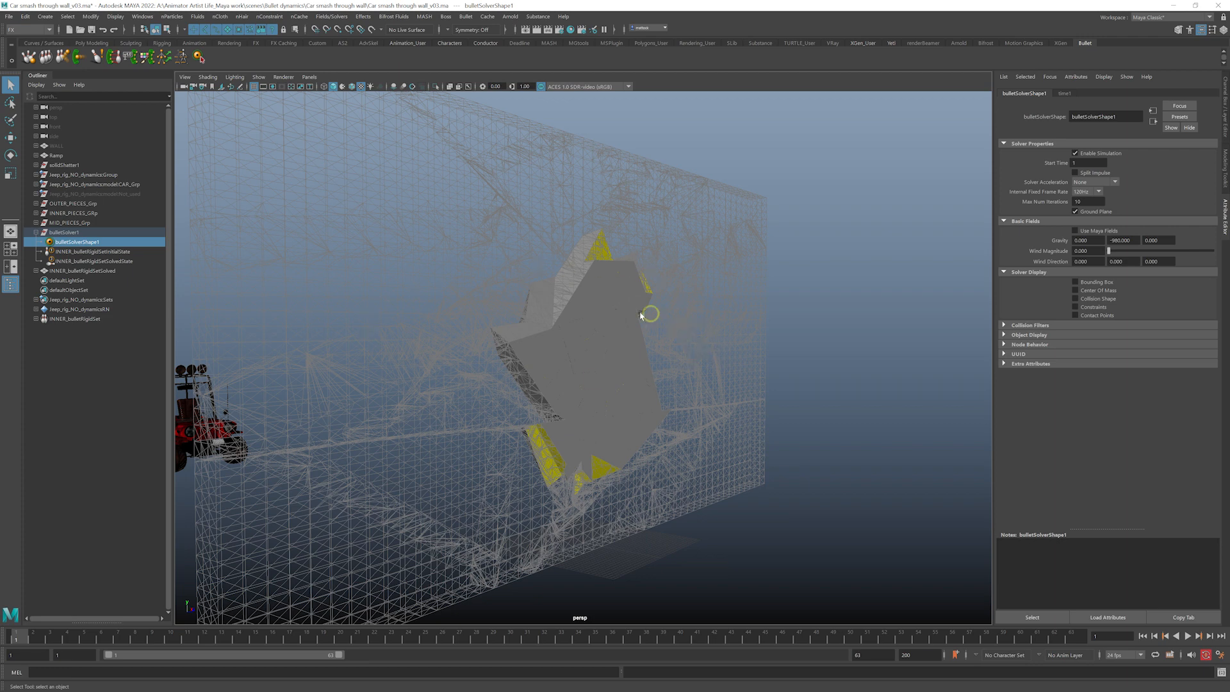
{"action": "left_click_drag", "start_coordinate": [583, 398], "coordinate": [587, 363], "text": "alt"}
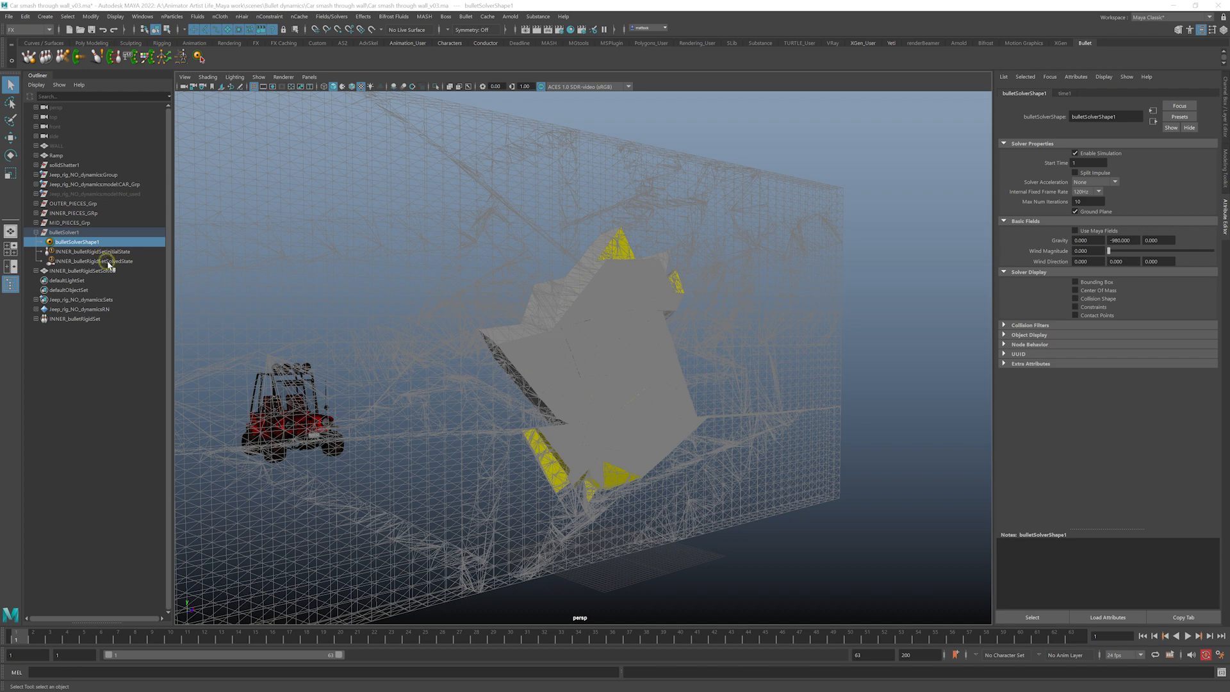
- Enable Initially Sleeping on INNER_bulletRigidSetInitialState and play the simulation from frame 1 to check the shards
{"action": "left_click", "coordinate": [107, 251]}
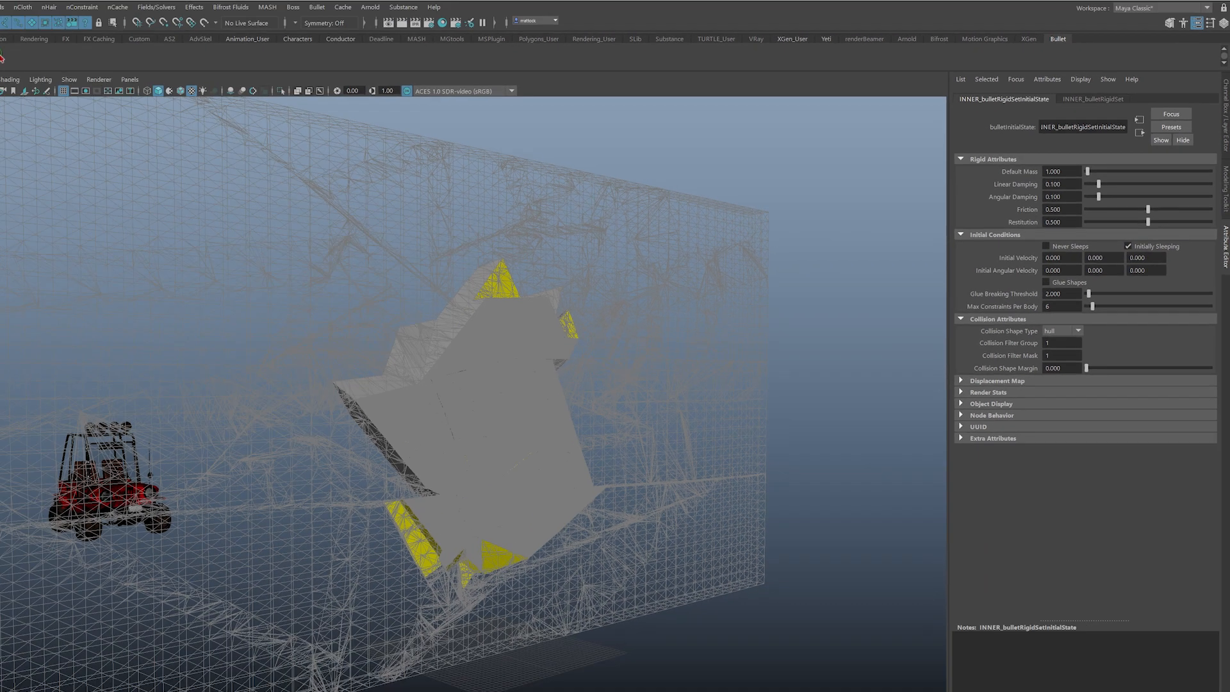
{"action": "mouse_move", "coordinate": [20, 642]}
{"action": "left_mouse_down"}
{"action": "mouse_move", "coordinate": [116, 644]}
{"action": "mouse_move", "coordinate": [16, 644]}
{"action": "left_mouse_up"}
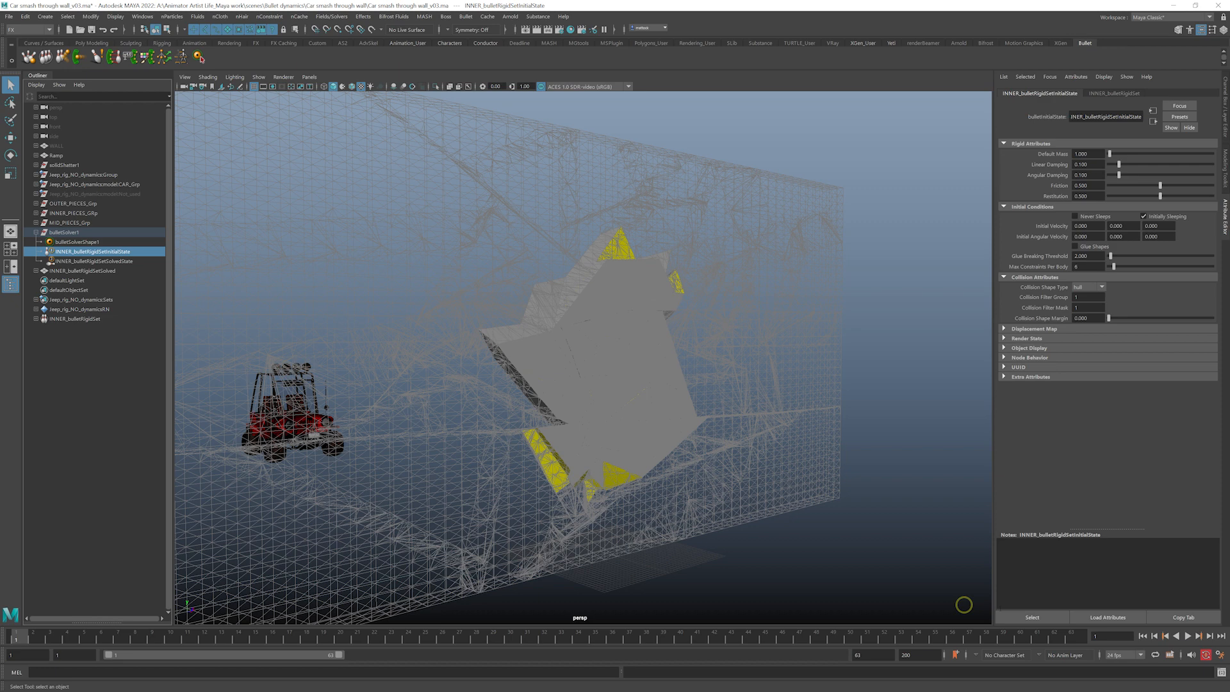
{"action": "left_click", "coordinate": [1185, 636]}
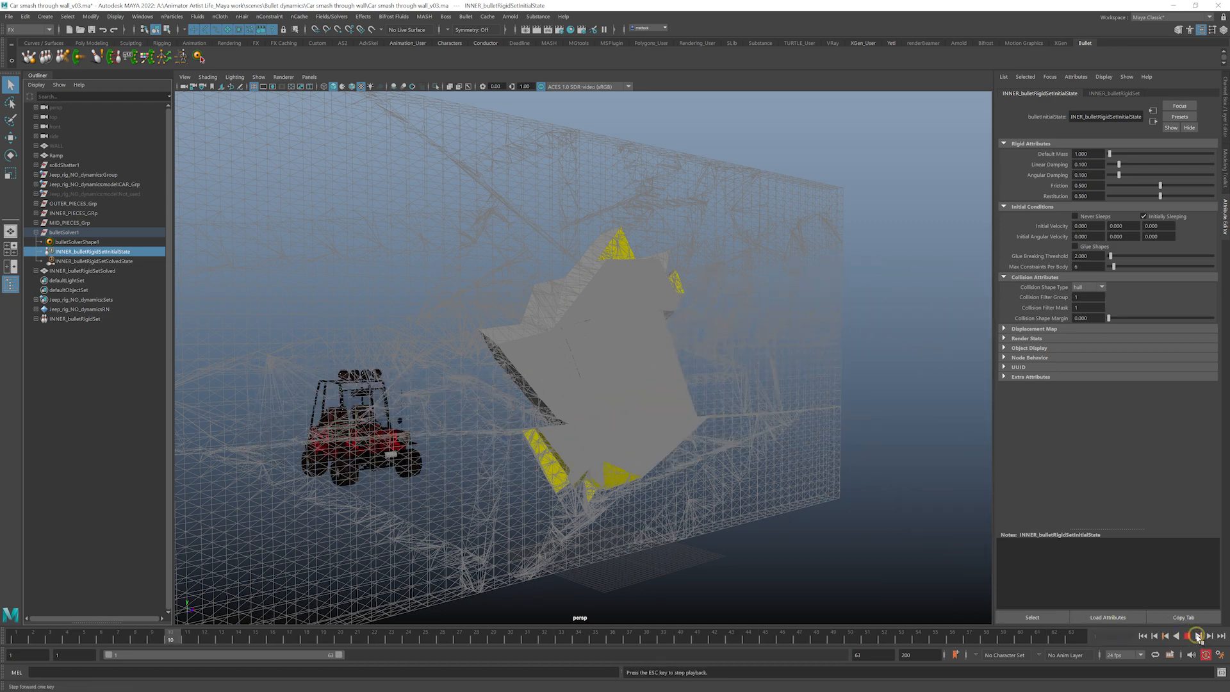
{"action": "left_click", "coordinate": [1188, 636]}
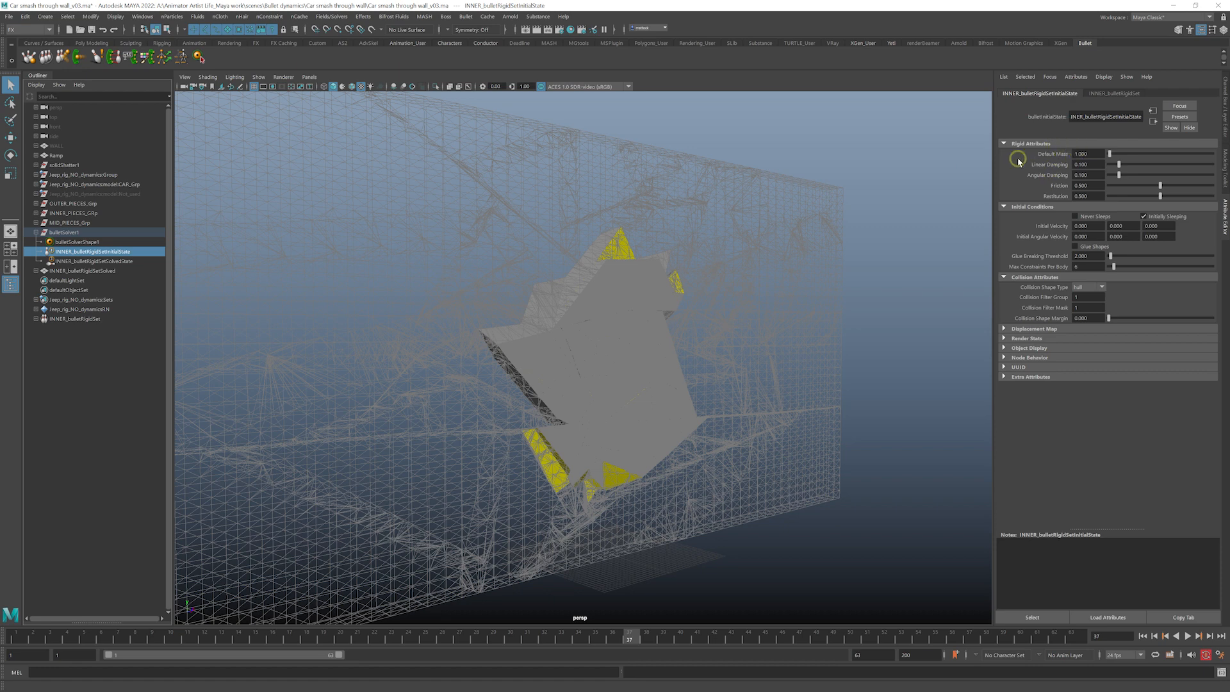
- Set the INNER set's Default Mass to 10 with Initially Sleeping turned off, and play the simulation from the start
{"action": "left_click_drag", "start_coordinate": [1093, 153], "coordinate": [1069, 155]}
{"action": "key", "text": "Tab"}
{"action": "left_click_drag", "start_coordinate": [175, 636], "coordinate": [16, 636]}
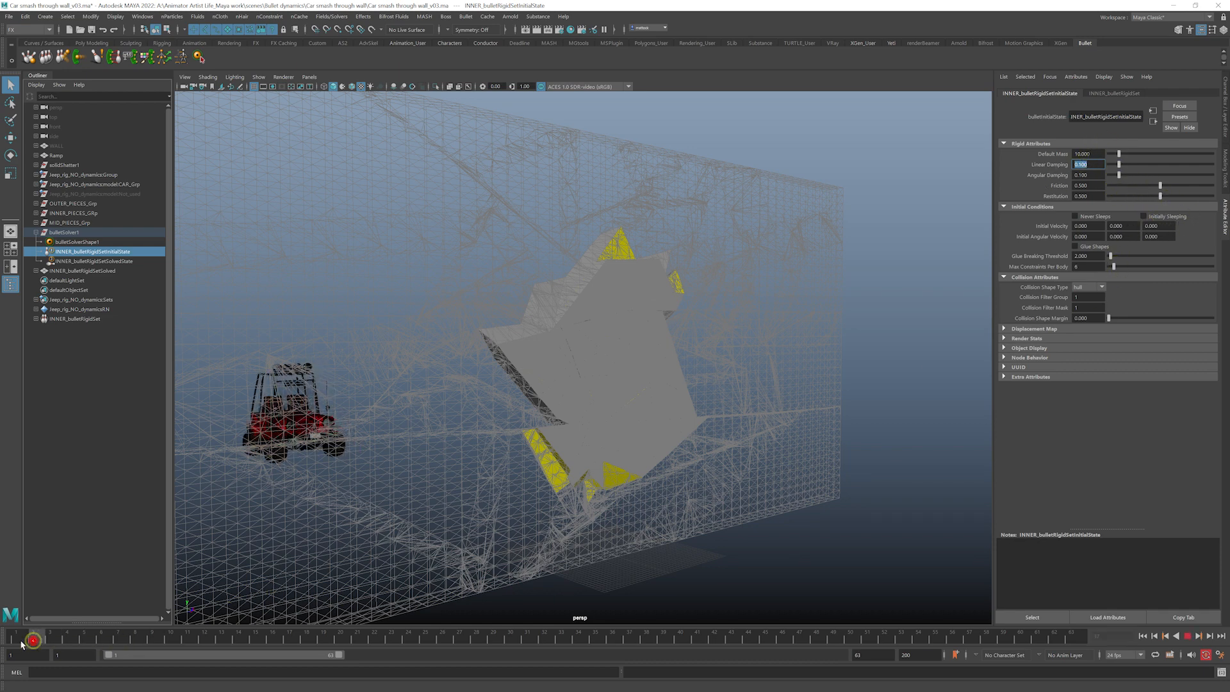
{"action": "left_click", "coordinate": [1189, 636]}
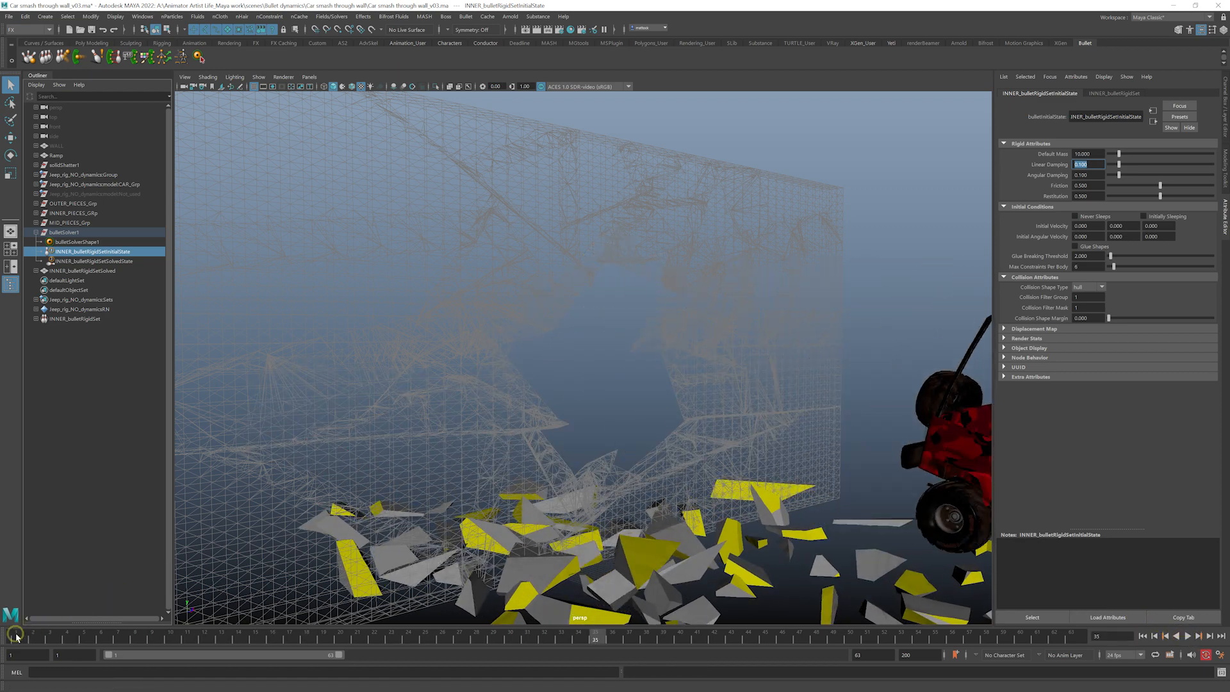
- Replay the simulation while testing Linear Damping at 0.071, 0.885 and 0, and Angular Damping at 0.907 and 0
{"action": "mouse_move", "coordinate": [16, 635]}
{"action": "left_mouse_down"}
{"action": "mouse_move", "coordinate": [158, 641]}
{"action": "mouse_move", "coordinate": [3, 640]}
{"action": "left_mouse_up"}
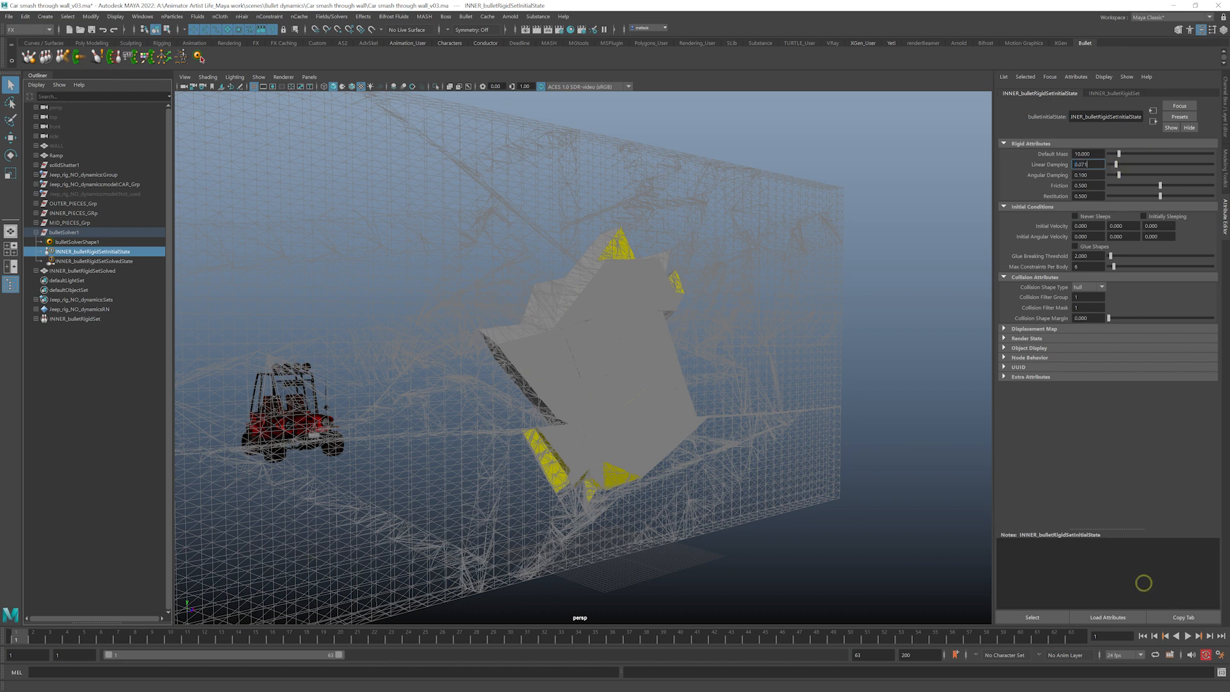
{"action": "left_click", "coordinate": [1188, 636]}
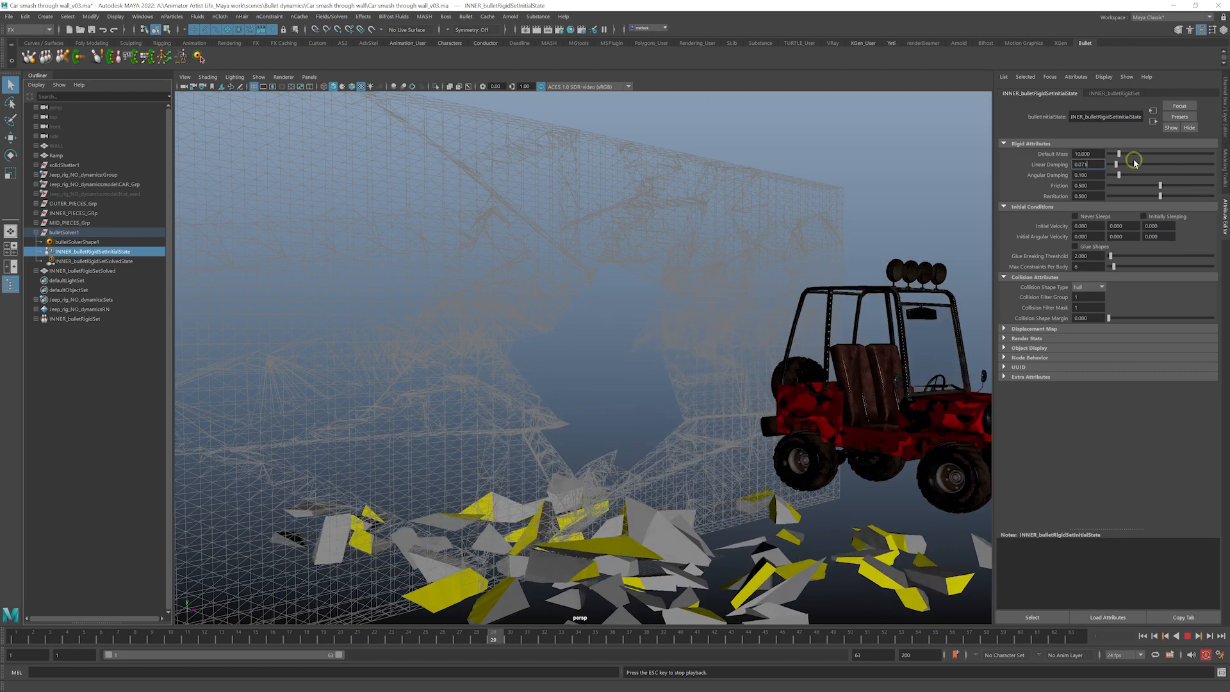
{"action": "left_click_drag", "start_coordinate": [1134, 163], "coordinate": [1201, 165]}
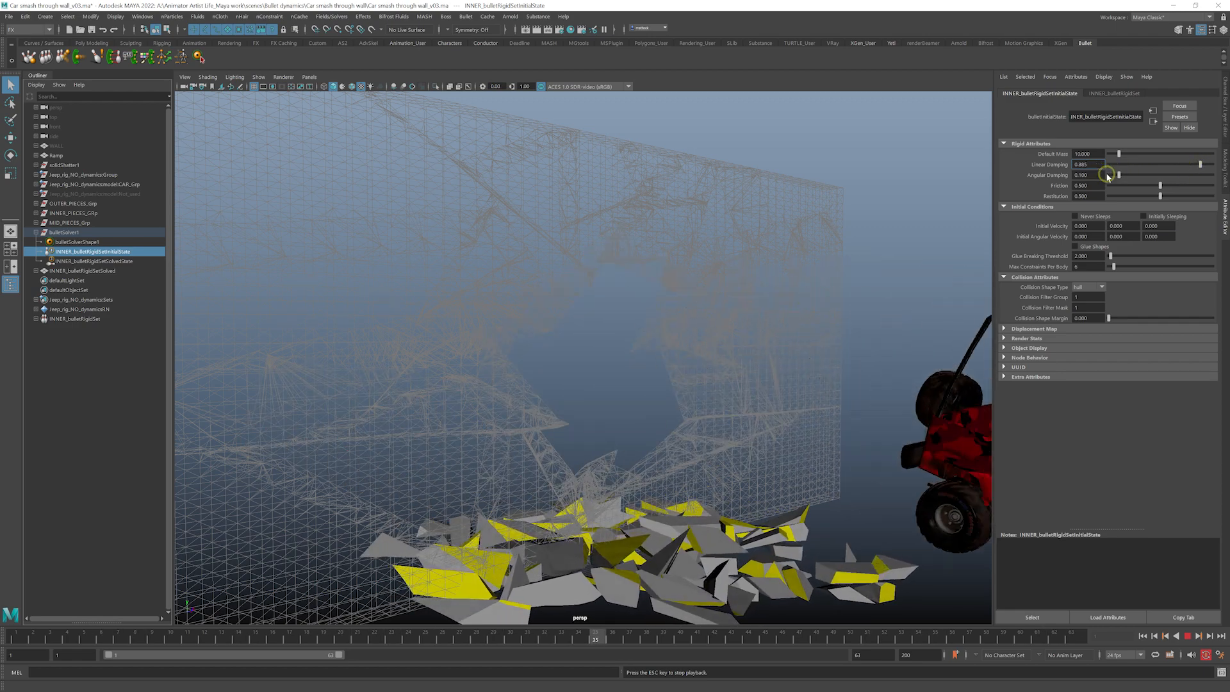
{"action": "left_click_drag", "start_coordinate": [1120, 175], "coordinate": [1202, 176]}
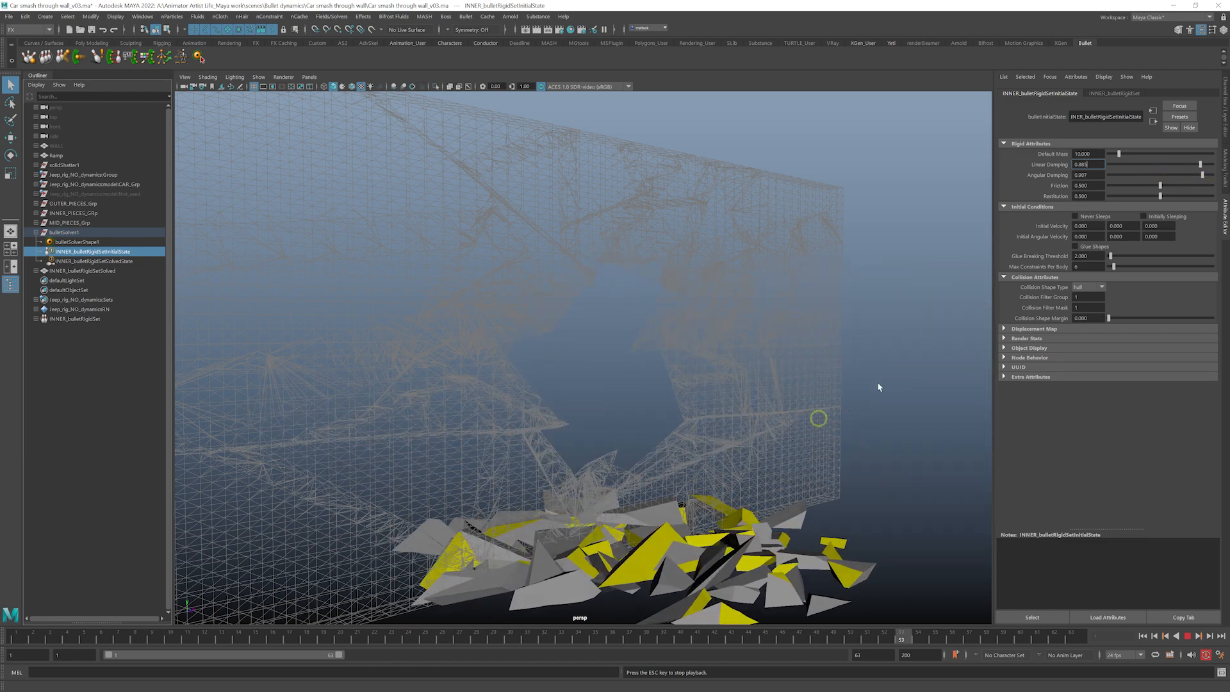
{"action": "left_click_drag", "start_coordinate": [1202, 175], "coordinate": [1097, 180]}
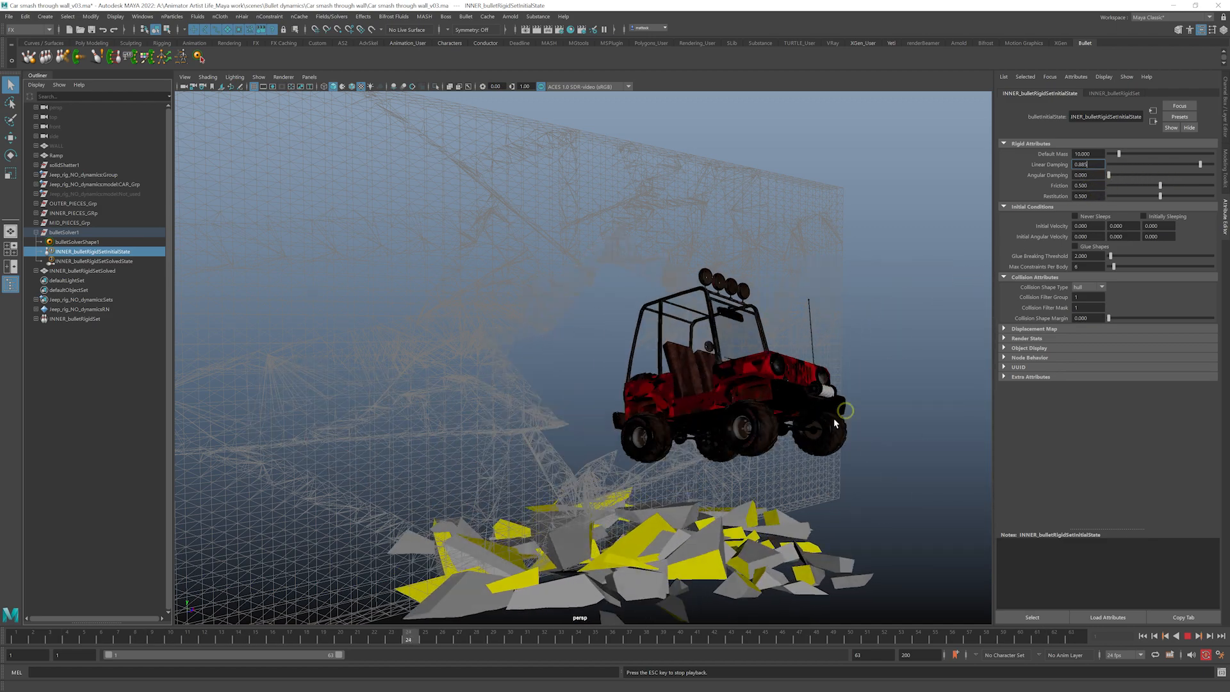
{"action": "left_click_drag", "start_coordinate": [1201, 164], "coordinate": [1116, 170]}
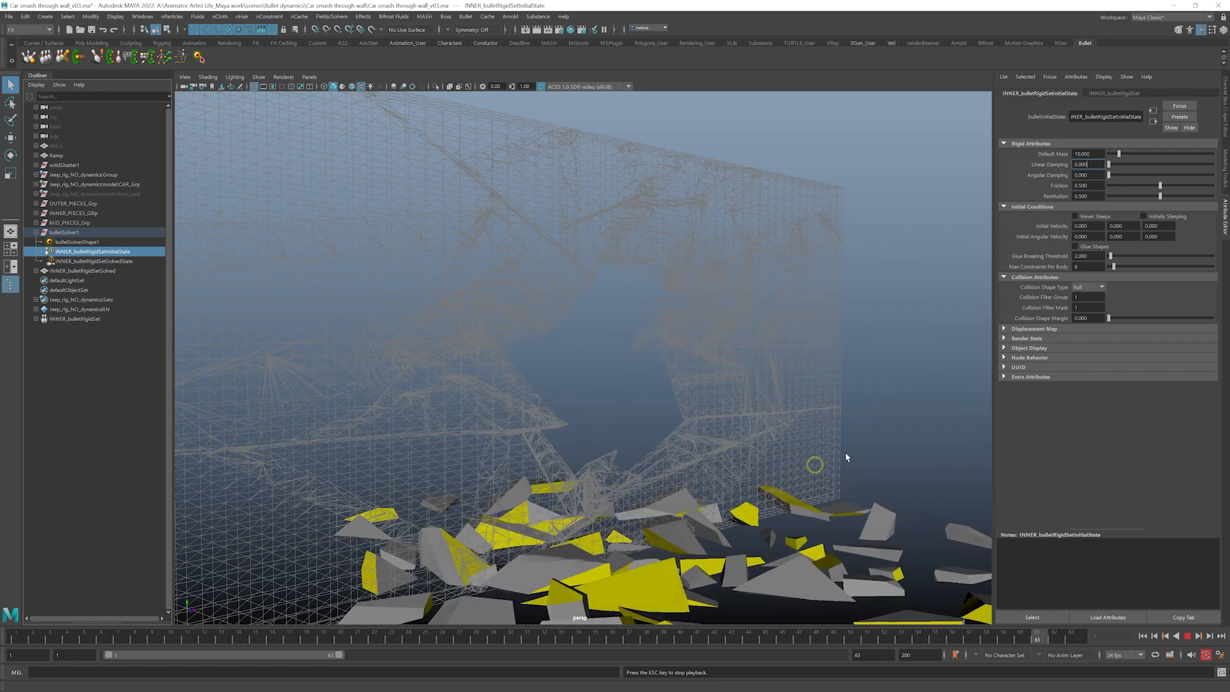
- Test the INNER set's Friction at 0, 0.975 and 0.176 while the simulation plays
{"action": "left_click_drag", "start_coordinate": [1161, 186], "coordinate": [1109, 188]}
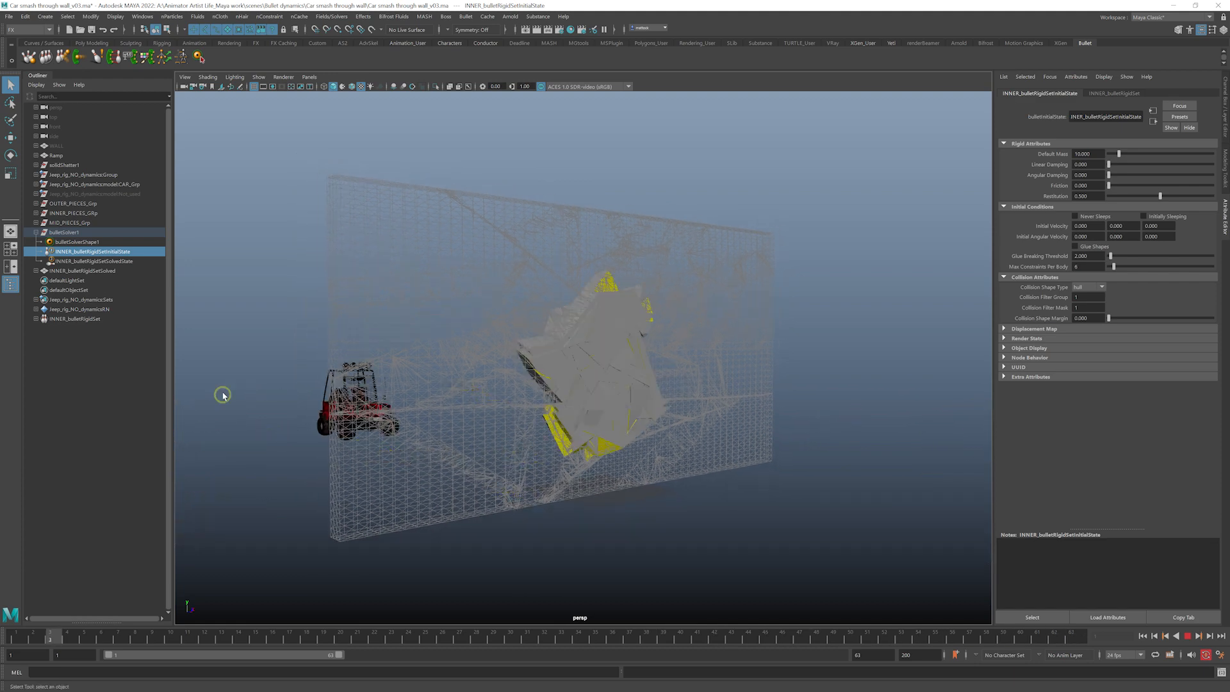
{"action": "left_click_drag", "start_coordinate": [1109, 187], "coordinate": [1209, 186]}
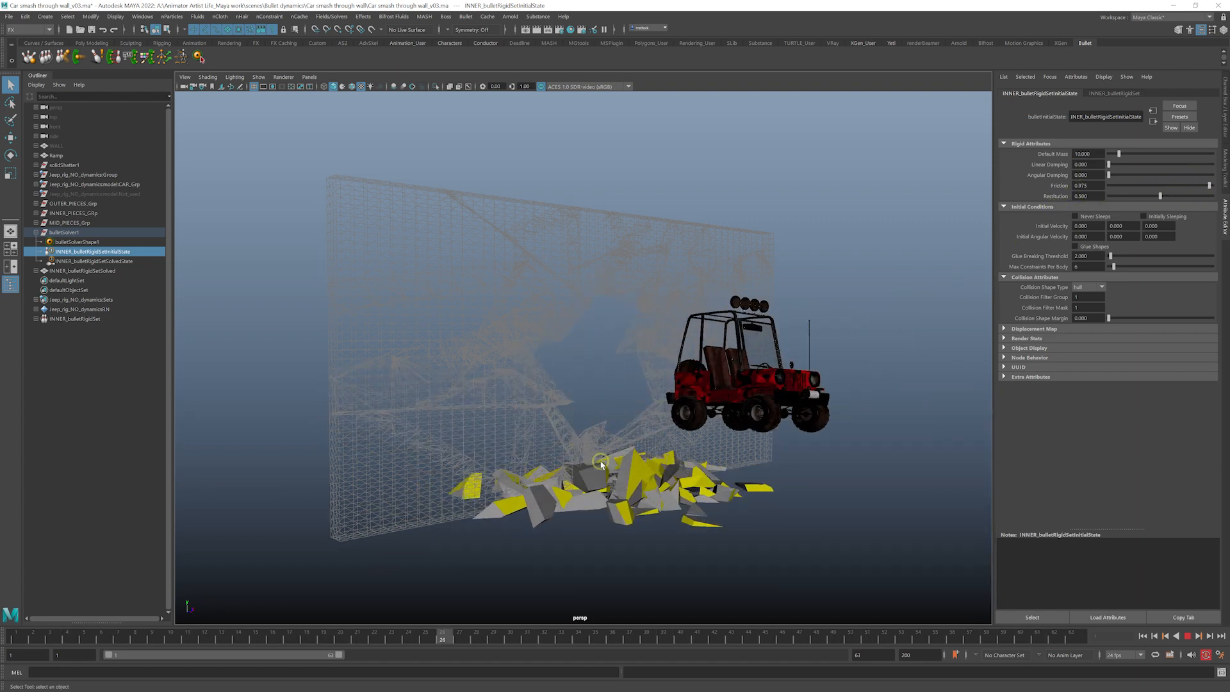
{"action": "left_click_drag", "start_coordinate": [1203, 187], "coordinate": [1127, 187]}
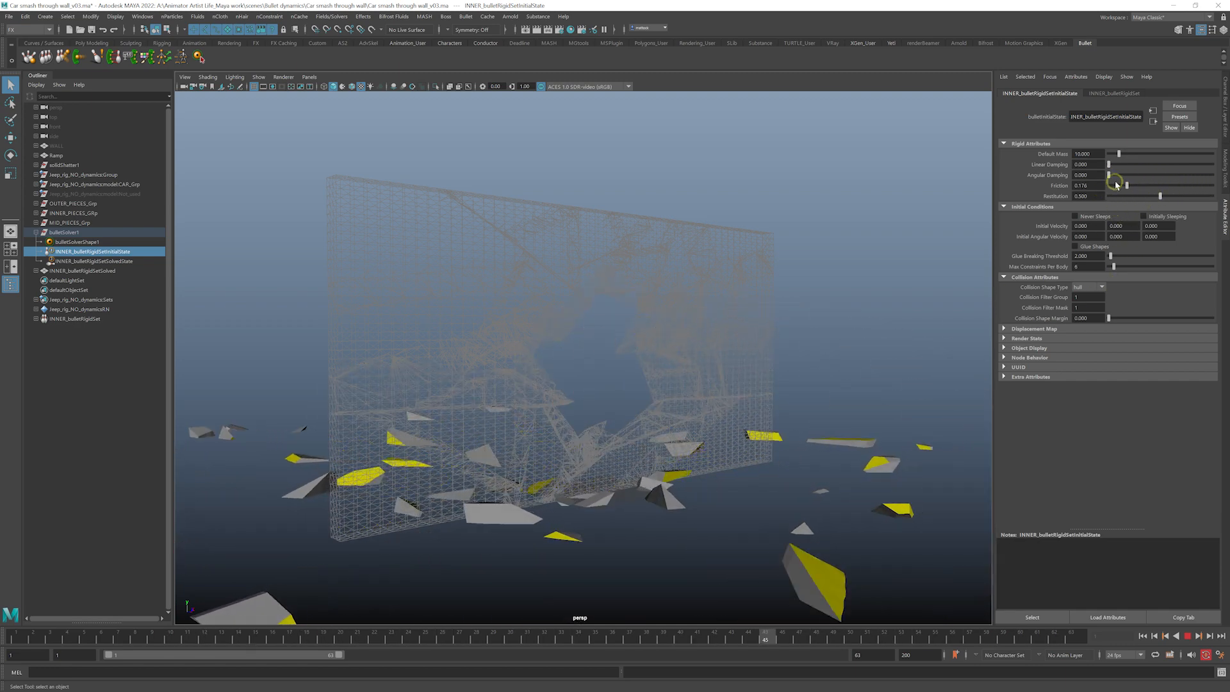
- Set the INNER set's Friction, Linear Damping and Angular Damping each to 0.5
{"action": "left_click_drag", "start_coordinate": [1127, 186], "coordinate": [1036, 166]}
{"action": "type", "text": "0.5"}
{"action": "key", "text": "Tab"}
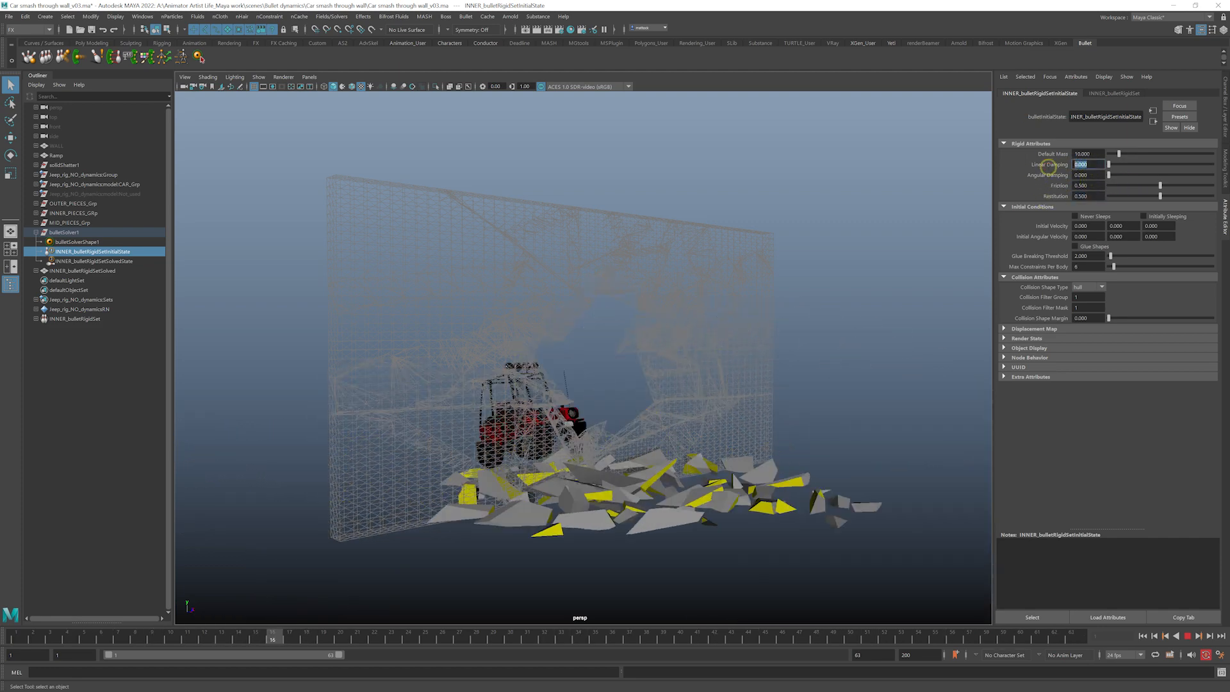
{"action": "type", "text": "0.5"}
{"action": "key", "text": "Tab"}
{"action": "type", "text": "0.5"}
{"action": "key", "text": "Tab"}
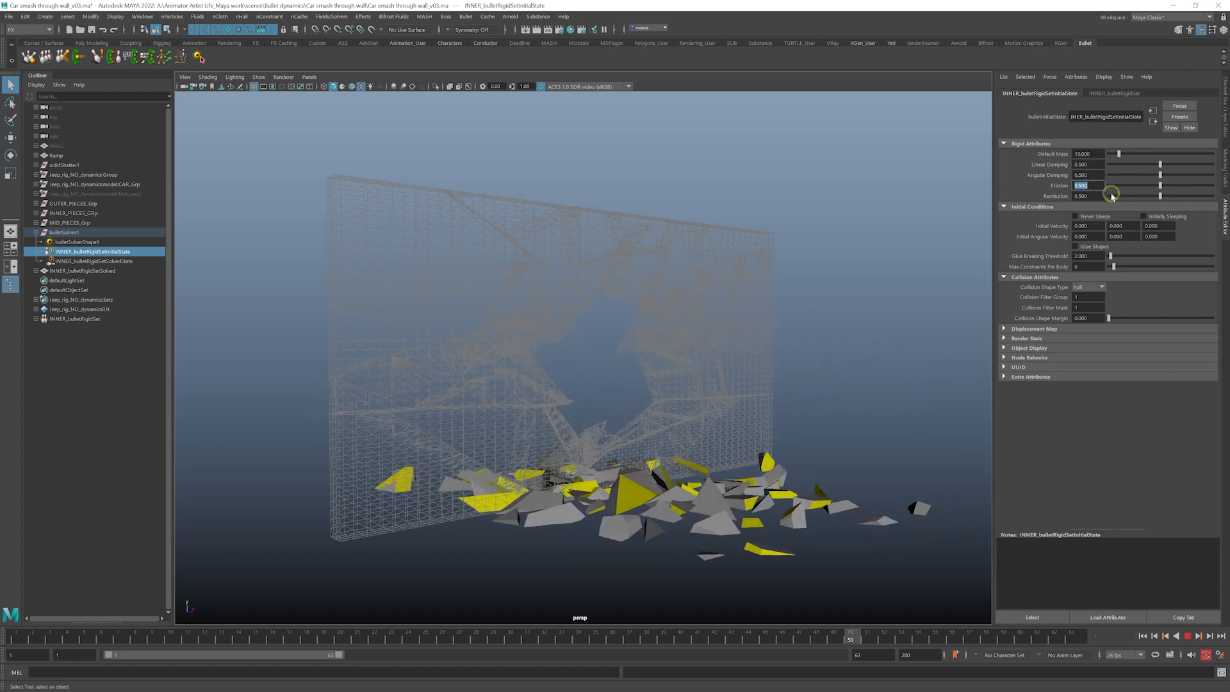
- Test the INNER set's Restitution at 0 during playback and raise it to 0.381
{"action": "left_click_drag", "start_coordinate": [1160, 197], "coordinate": [1103, 197]}
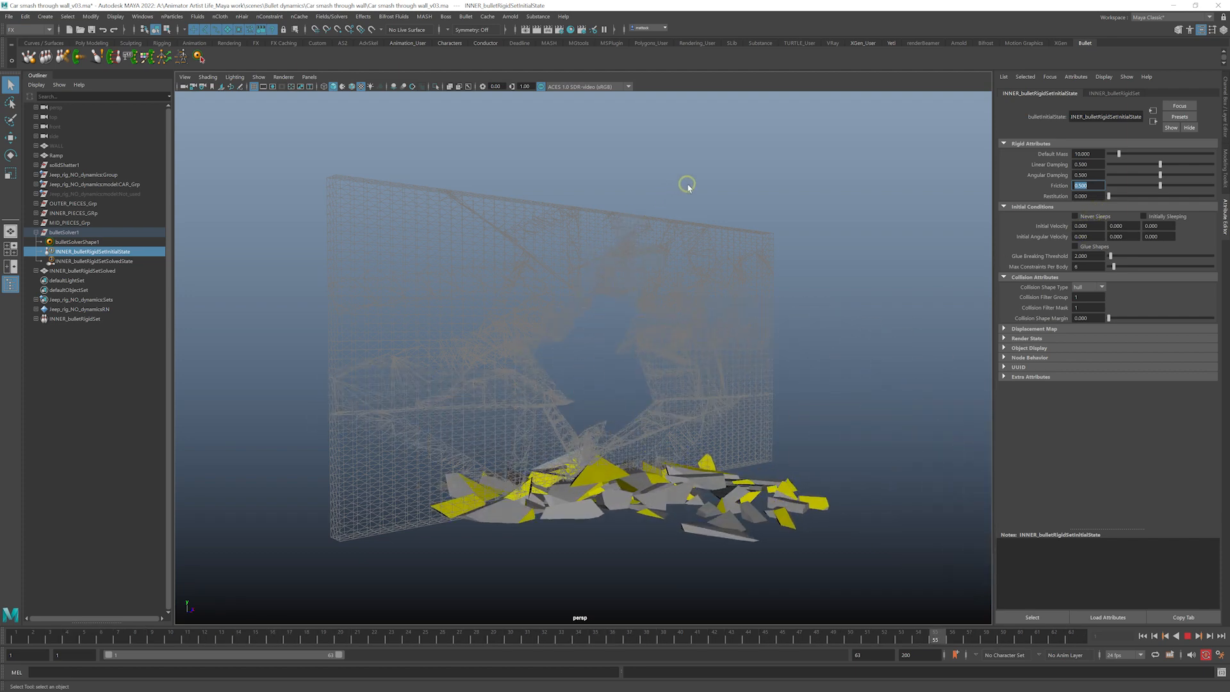
{"action": "left_click_drag", "start_coordinate": [1109, 196], "coordinate": [1147, 195]}
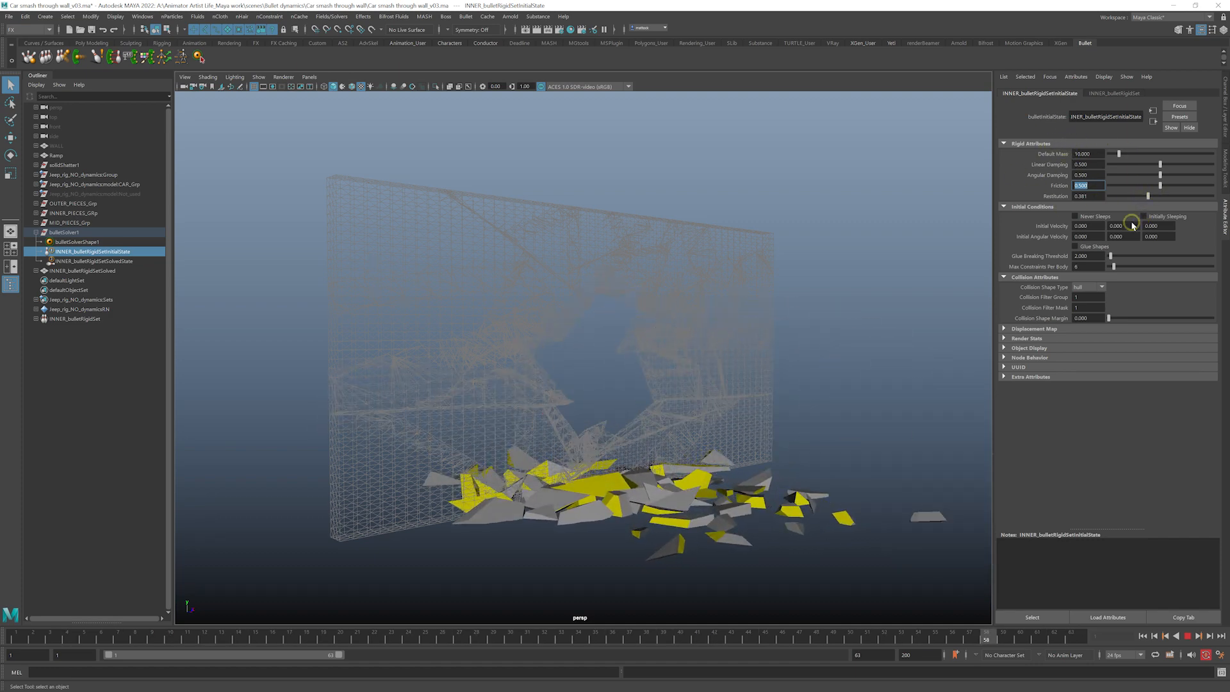
- Stop the playback, turn Initially Sleeping back on for the INNER set and replay the simulation from frame 1
{"action": "left_click", "coordinate": [1187, 636]}
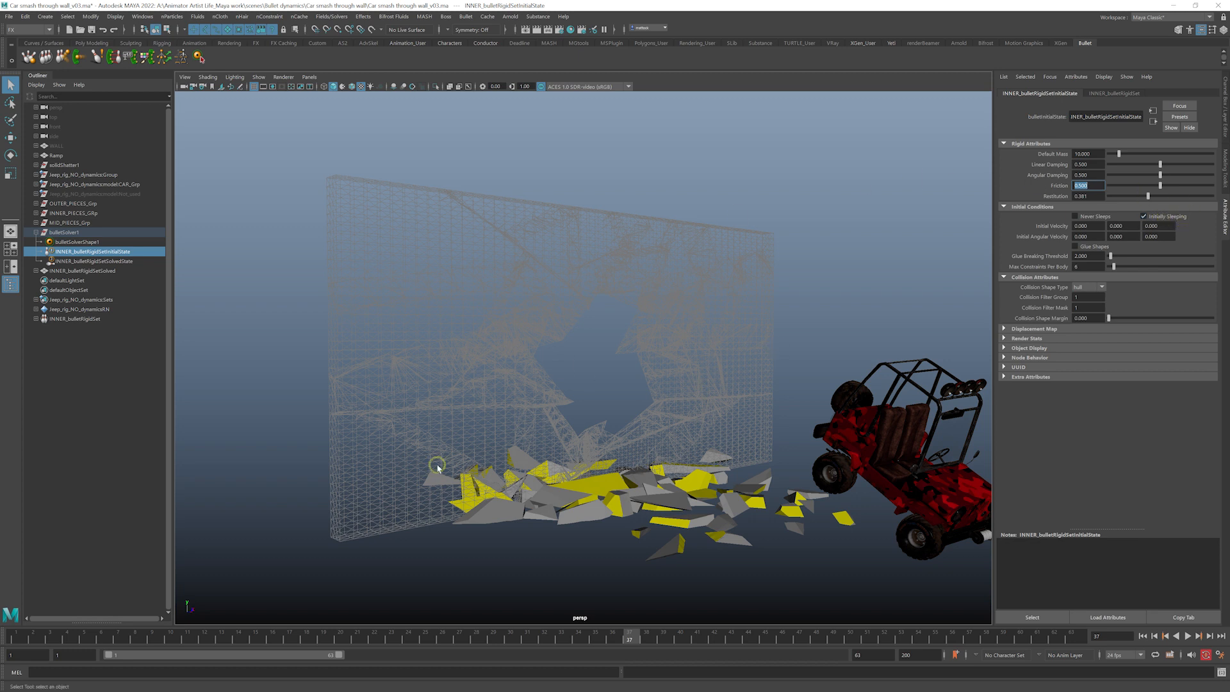
{"action": "left_click_drag", "start_coordinate": [147, 640], "coordinate": [14, 638]}
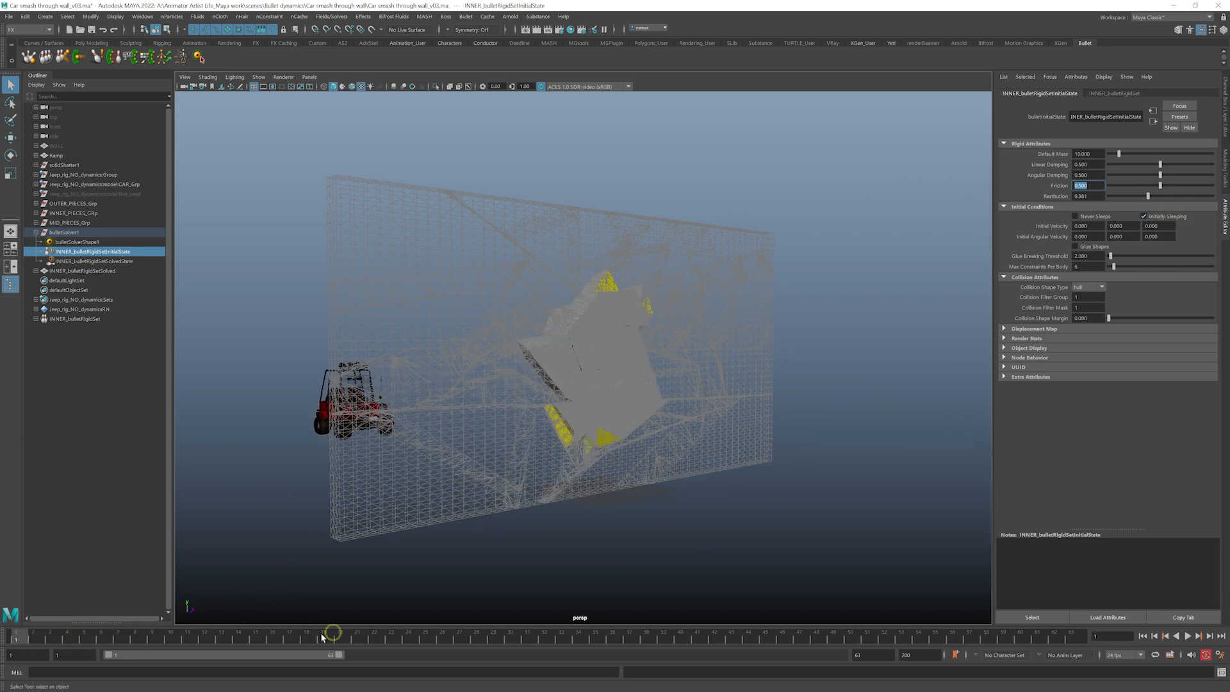
{"action": "left_click", "coordinate": [1190, 637]}
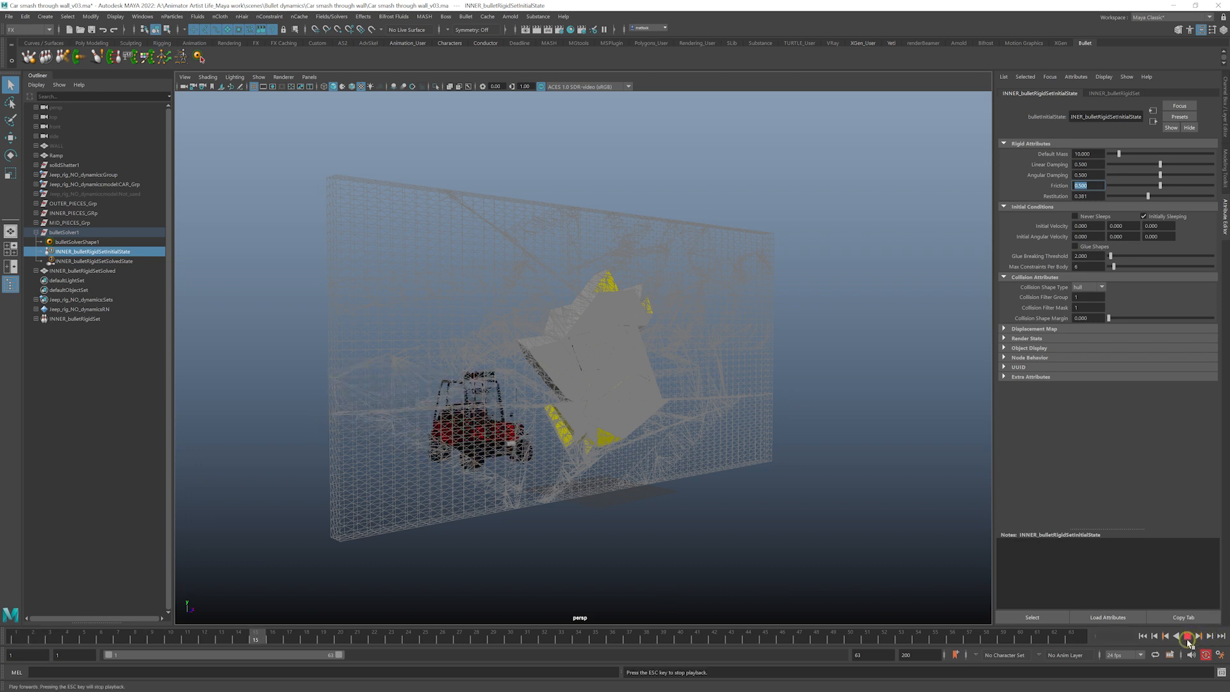
- Stop the playback, show the channel values instead of the attribute editor and return the timeline to frame 1
{"action": "left_click", "coordinate": [1189, 637]}
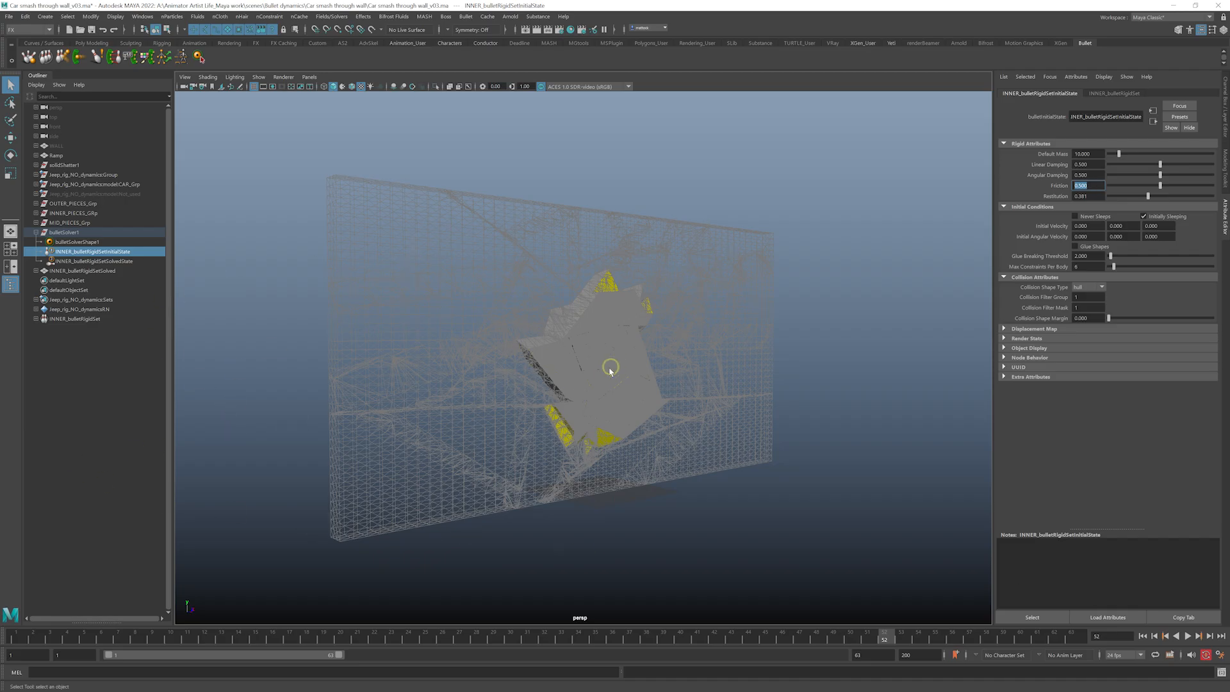
{"action": "left_click_drag", "start_coordinate": [610, 370], "coordinate": [573, 372], "text": "alt"}
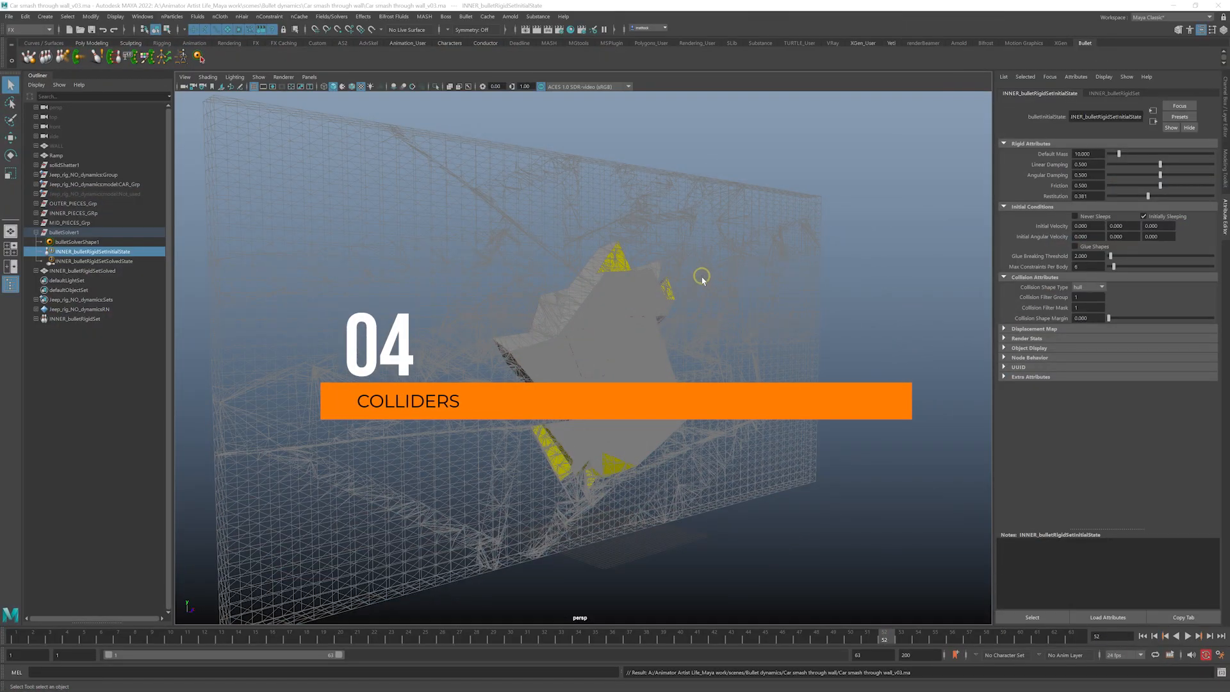
{"action": "left_click_drag", "start_coordinate": [639, 335], "coordinate": [659, 355], "text": "alt"}
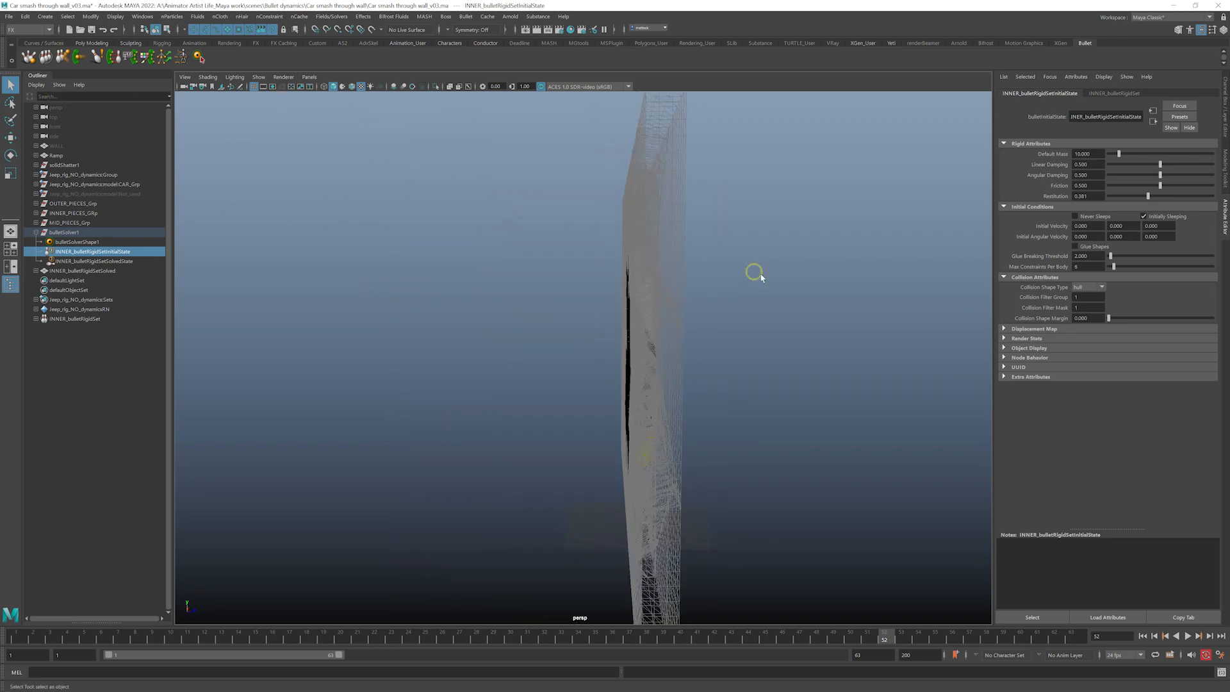
{"action": "scroll", "coordinate": [762, 278], "scroll_direction": "down", "scroll_amount": 3}
{"action": "left_click", "coordinate": [1220, 107]}
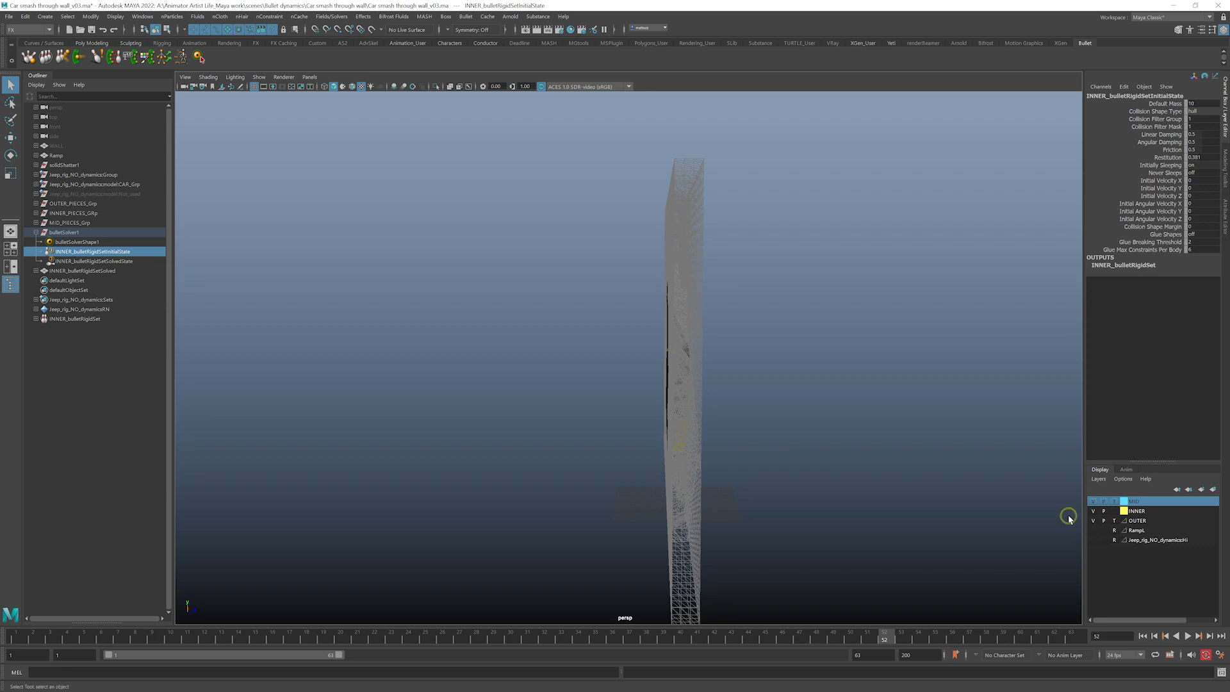
{"action": "left_click_drag", "start_coordinate": [684, 382], "coordinate": [530, 374], "text": "alt"}
{"action": "left_click_drag", "start_coordinate": [455, 359], "coordinate": [724, 365], "text": "alt"}
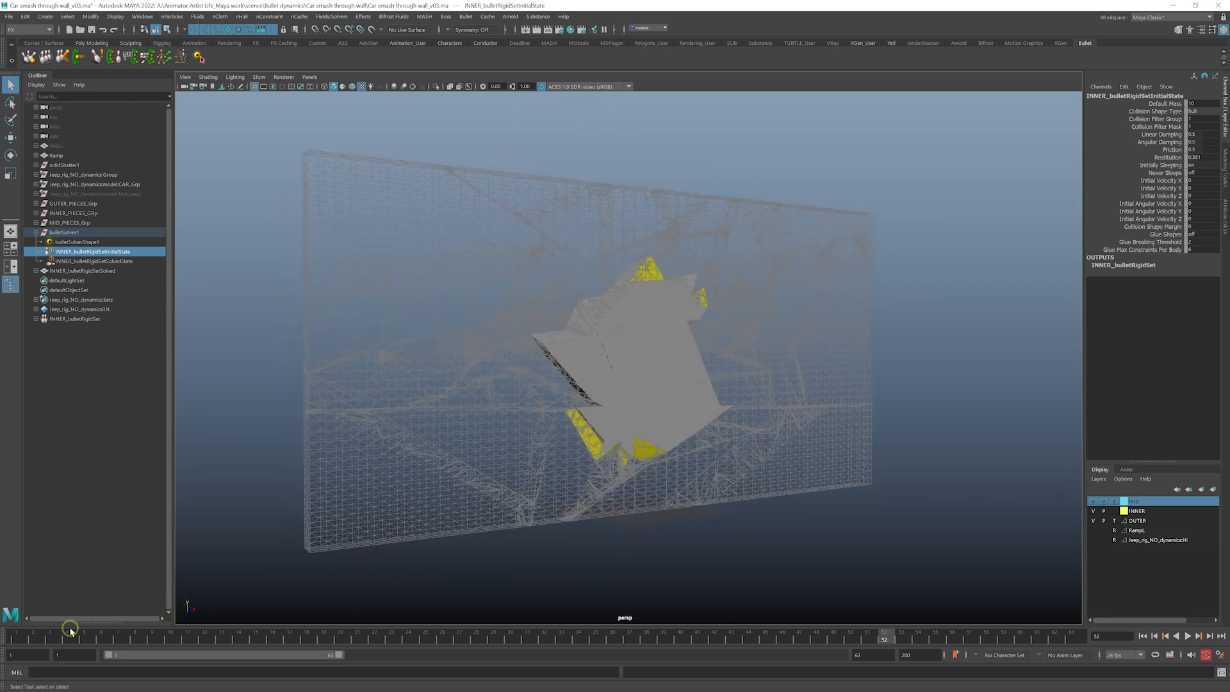
{"action": "left_click_drag", "start_coordinate": [75, 632], "coordinate": [2, 636]}
{"action": "mouse_move", "coordinate": [508, 353]}
{"action": "left_mouse_down", "text": "alt"}
{"action": "mouse_move", "coordinate": [555, 349]}
{"action": "mouse_move", "coordinate": [527, 369]}
{"action": "left_mouse_up", "text": "alt"}
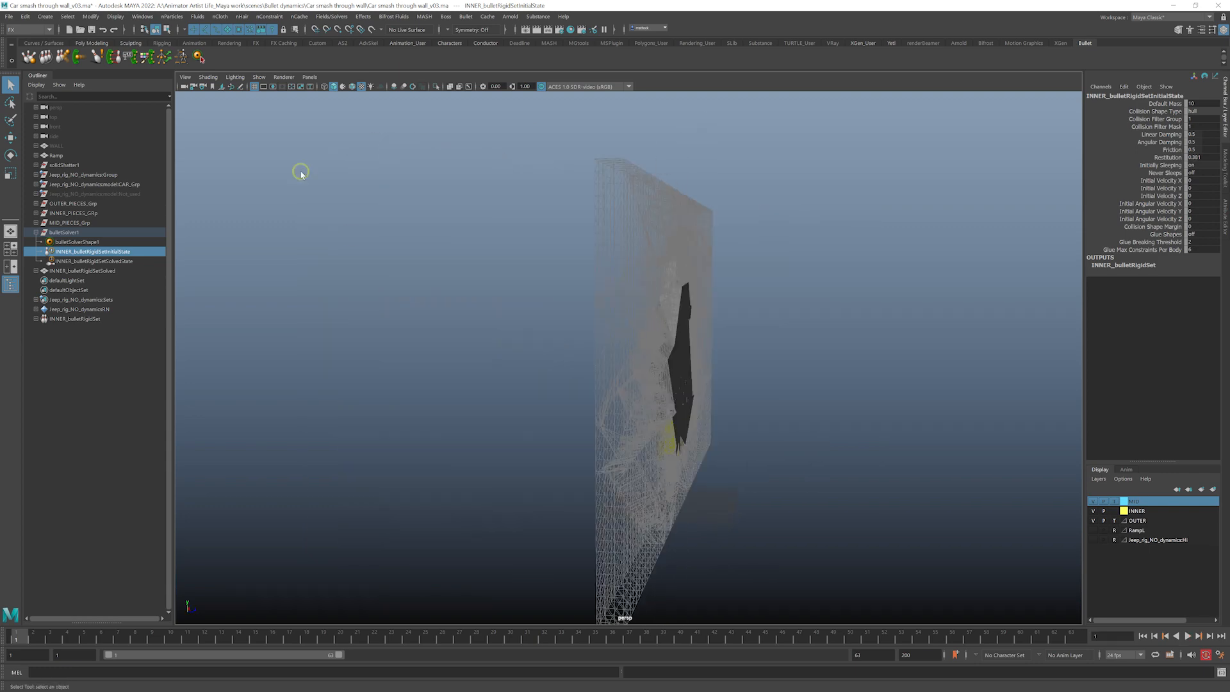
- Create a polygon sphere, scale it to about 17.4 and move it in front of the wall to about Y 45.2, Z -104.3
{"action": "left_click", "coordinate": [91, 43]}
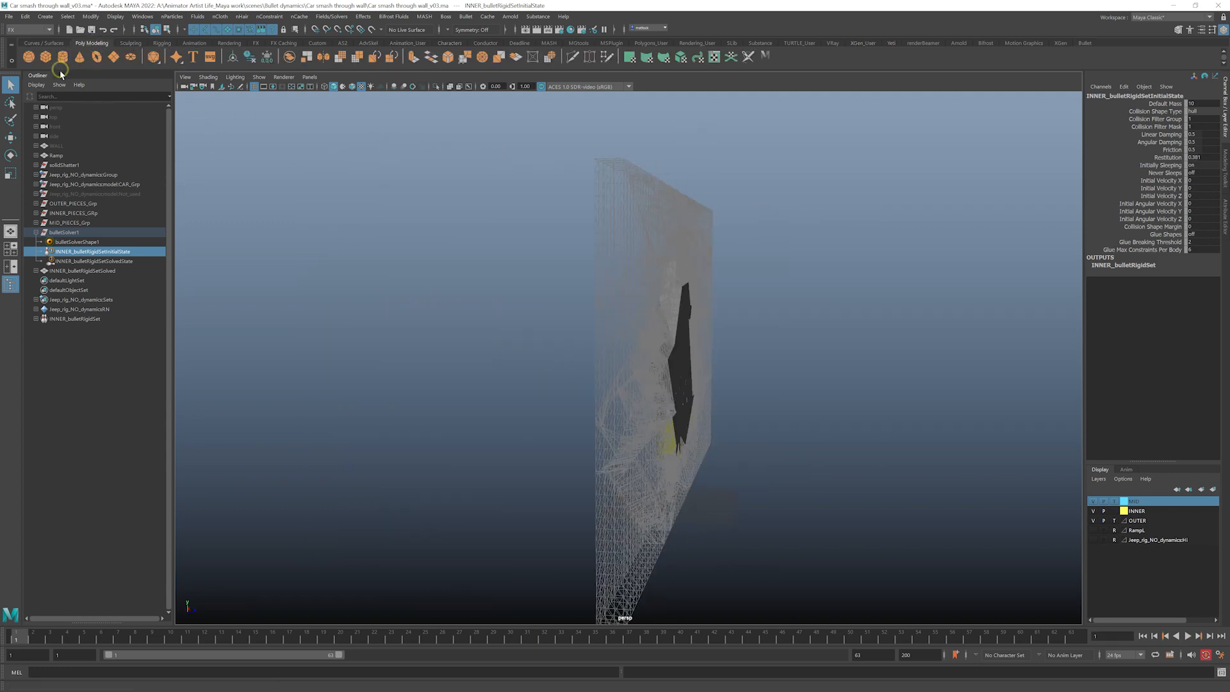
{"action": "left_click", "coordinate": [28, 56]}
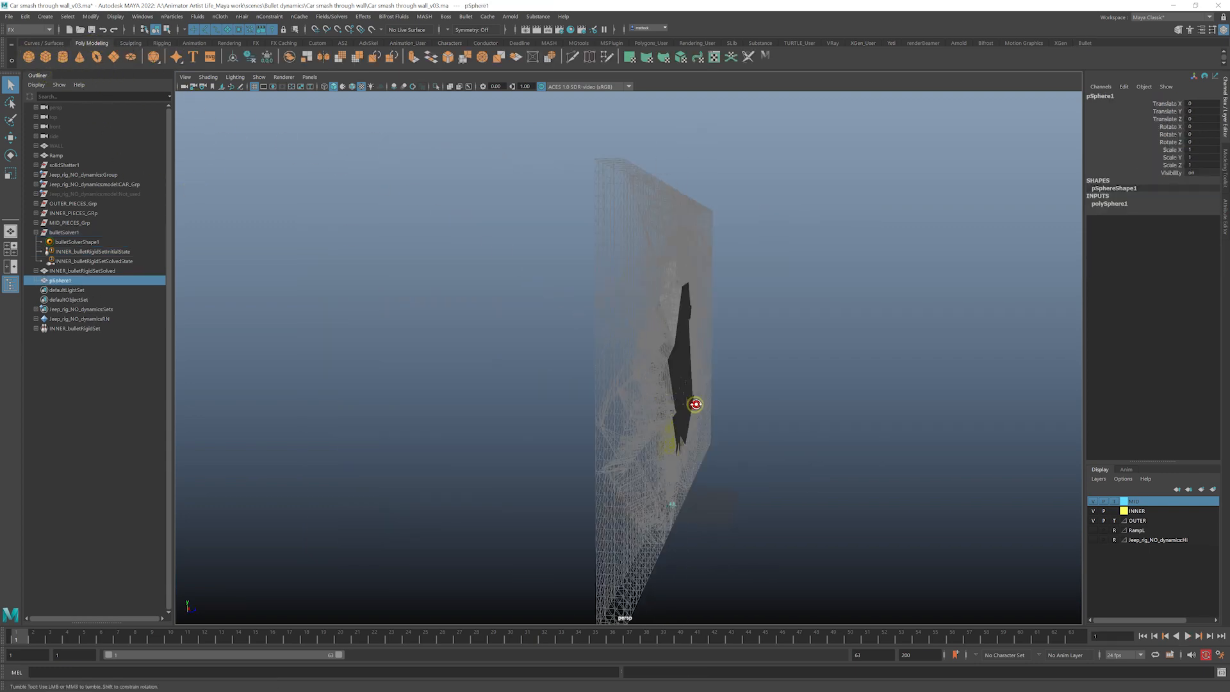
{"action": "left_click_drag", "start_coordinate": [692, 404], "coordinate": [762, 415], "text": "alt"}
{"action": "key", "text": "r"}
{"action": "left_click_drag", "start_coordinate": [677, 505], "coordinate": [718, 504]}
{"action": "key", "text": "w"}
{"action": "left_click_drag", "start_coordinate": [683, 461], "coordinate": [398, 365]}
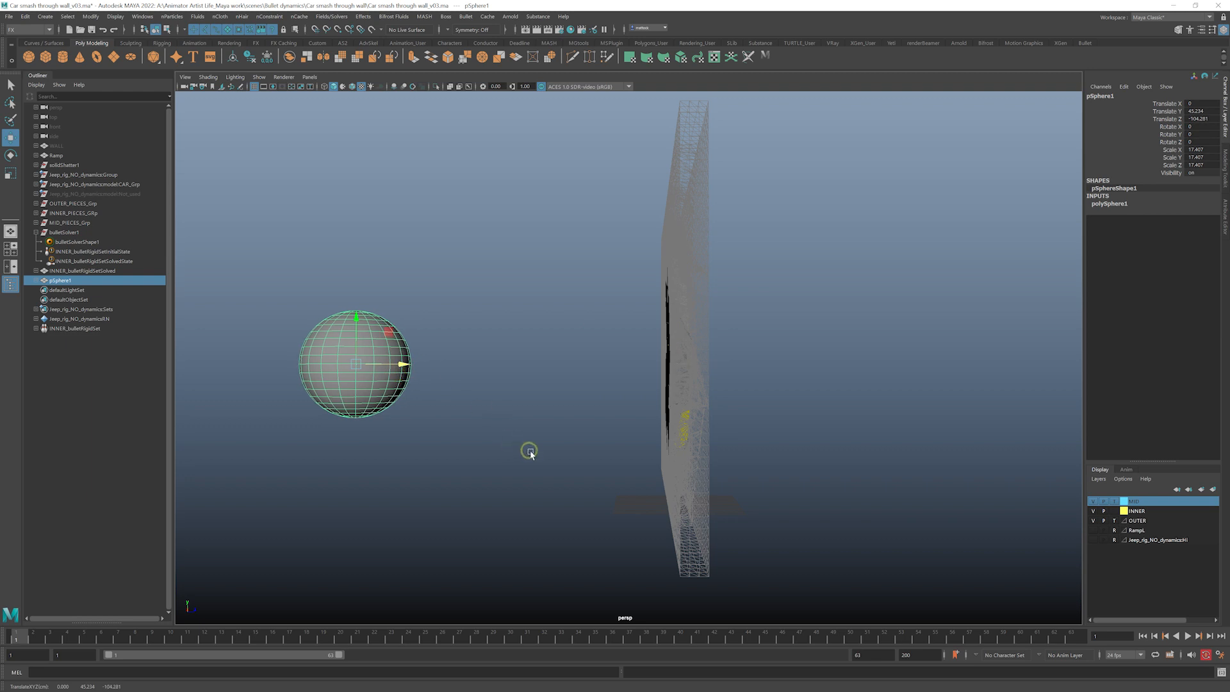
- Scale the sphere down to about 11.9 and shift it towards the wall to about Z -99.8
{"action": "left_click_drag", "start_coordinate": [530, 448], "coordinate": [500, 420], "text": "alt"}
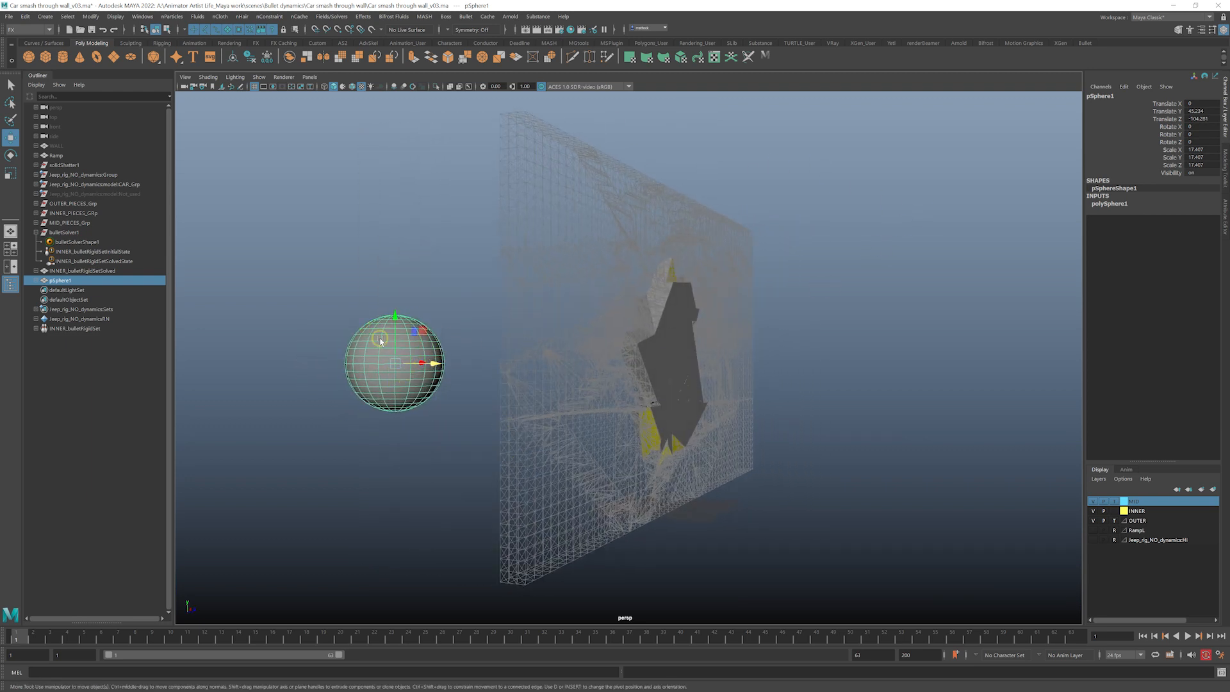
{"action": "key", "text": "r"}
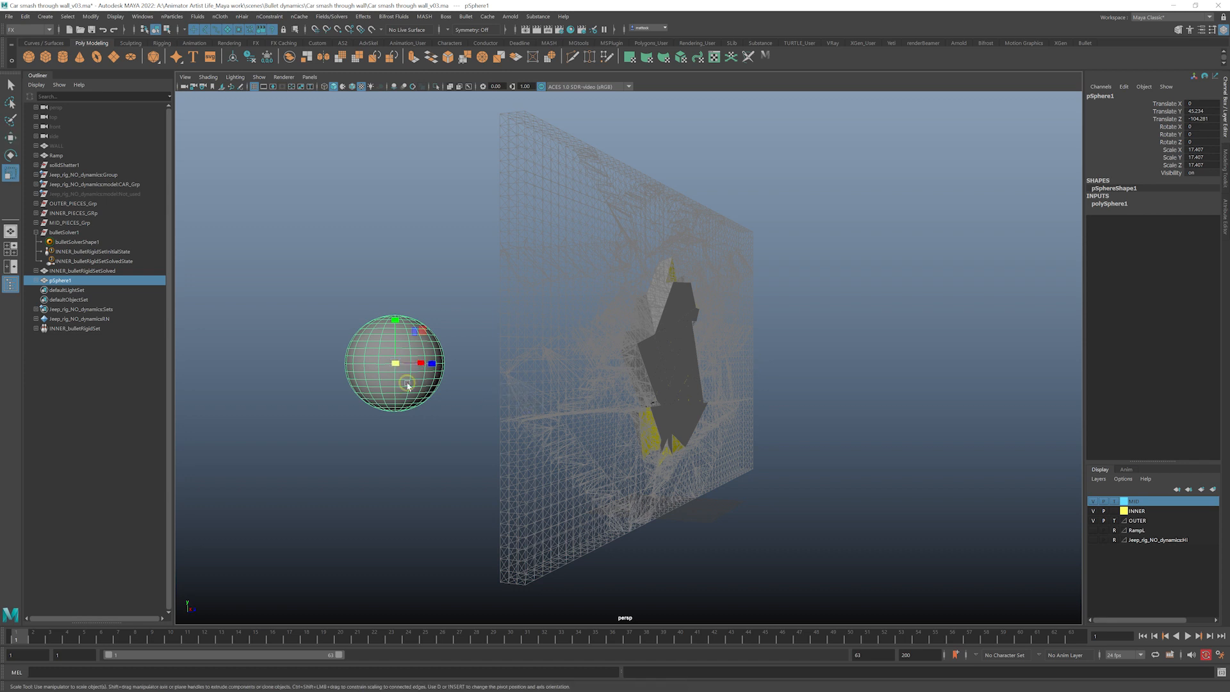
{"action": "left_click_drag", "start_coordinate": [394, 364], "coordinate": [382, 390]}
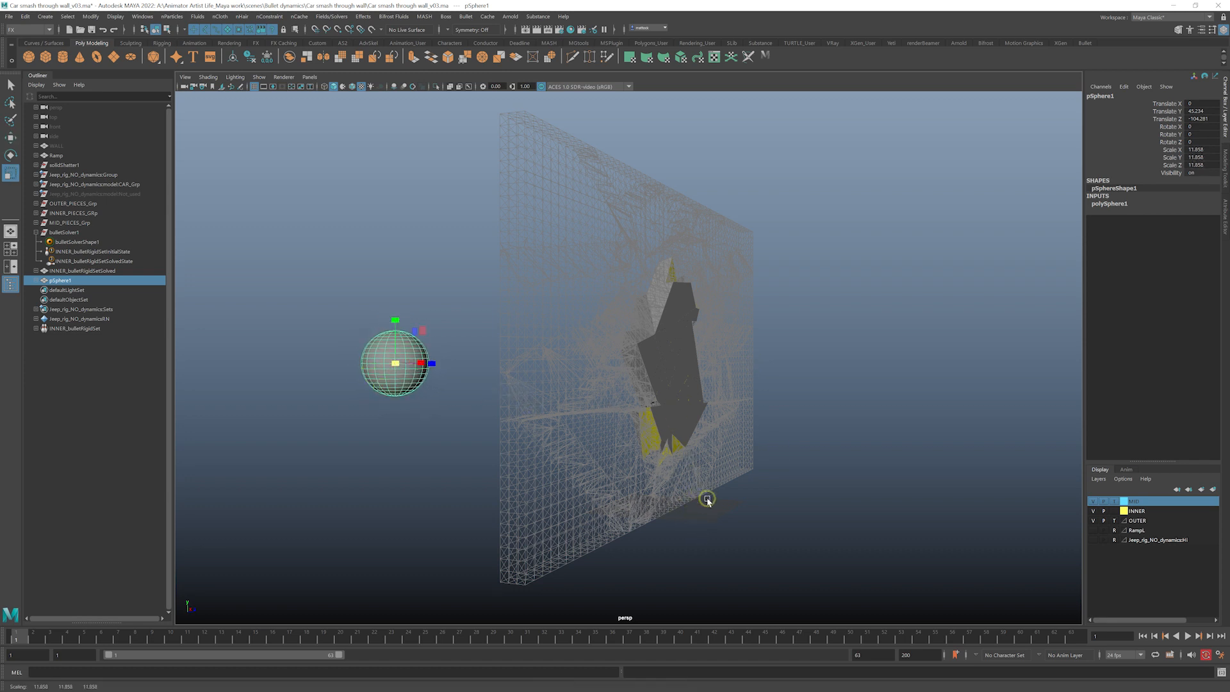
{"action": "left_click_drag", "start_coordinate": [538, 445], "coordinate": [640, 448], "text": "alt"}
{"action": "key", "text": "w"}
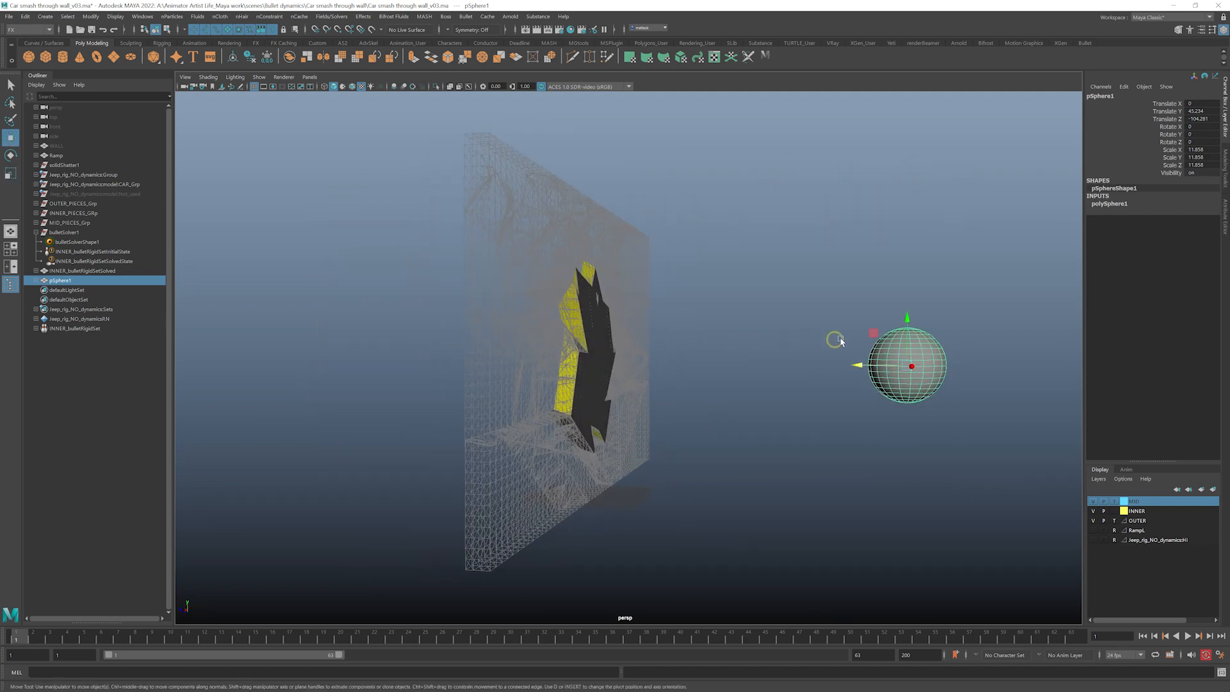
{"action": "left_click_drag", "start_coordinate": [864, 366], "coordinate": [625, 304]}
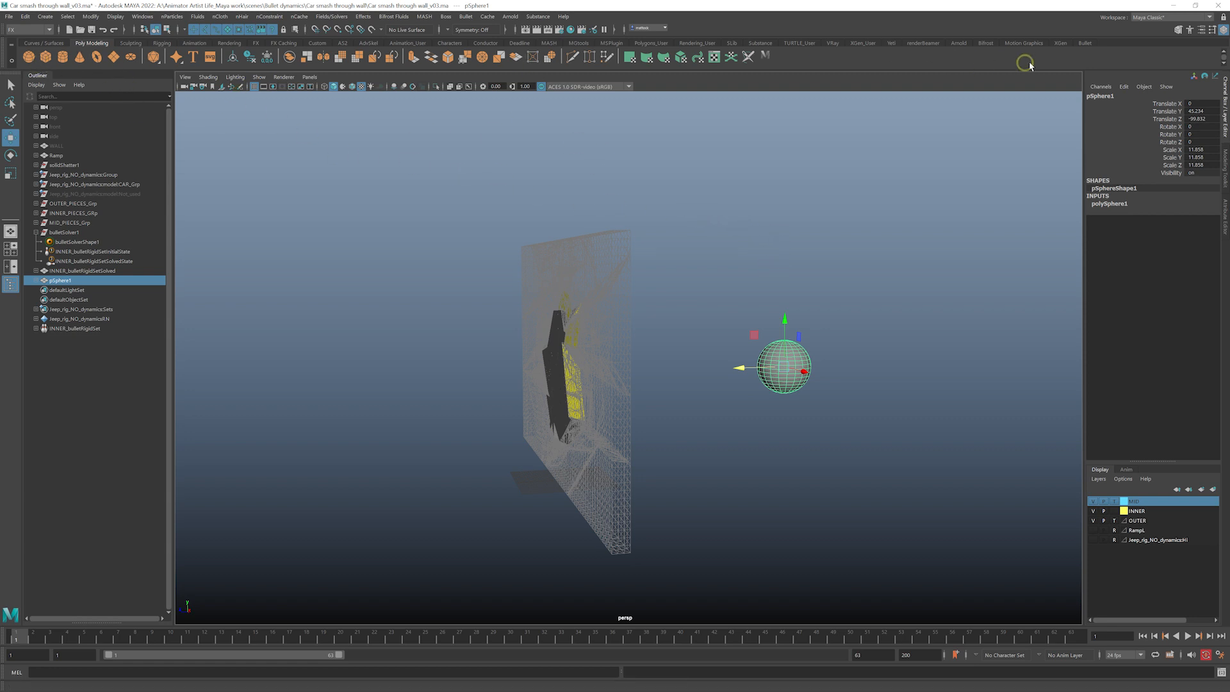
- Open the Active Rigid Body creation options for the sphere and set the Collider Shape Type to Sphere
{"action": "left_click", "coordinate": [1085, 44]}
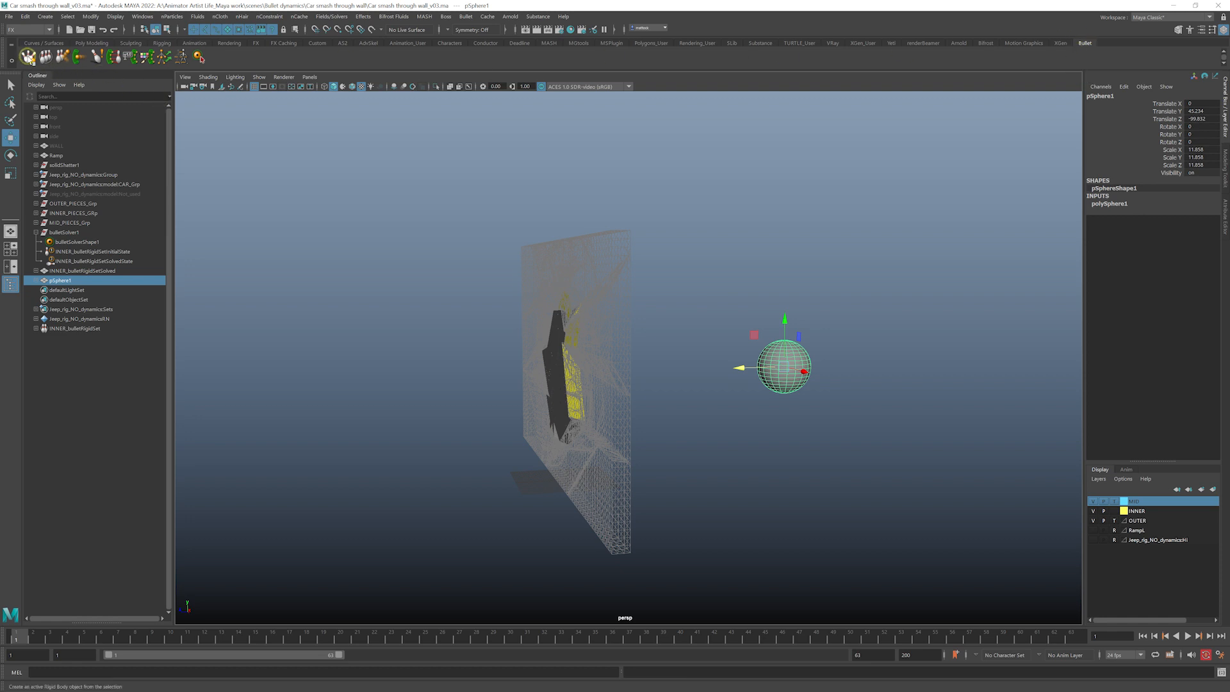
{"action": "left_click", "coordinate": [466, 17]}
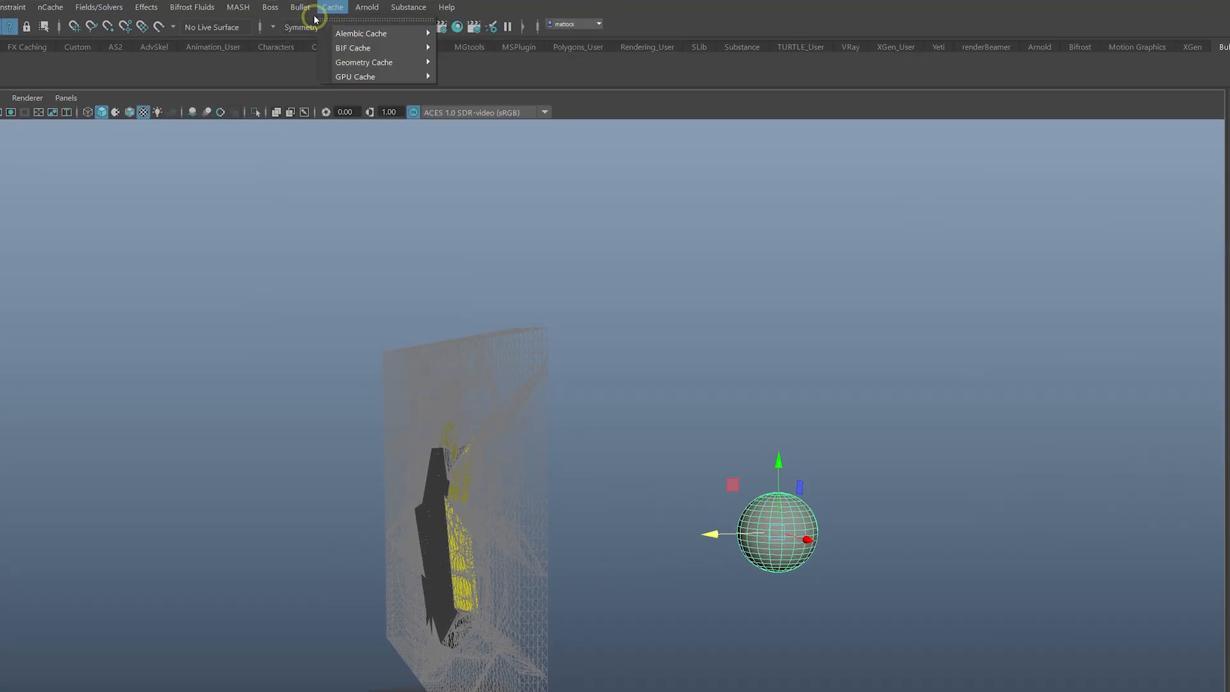
{"action": "mouse_move", "coordinate": [305, 9]}
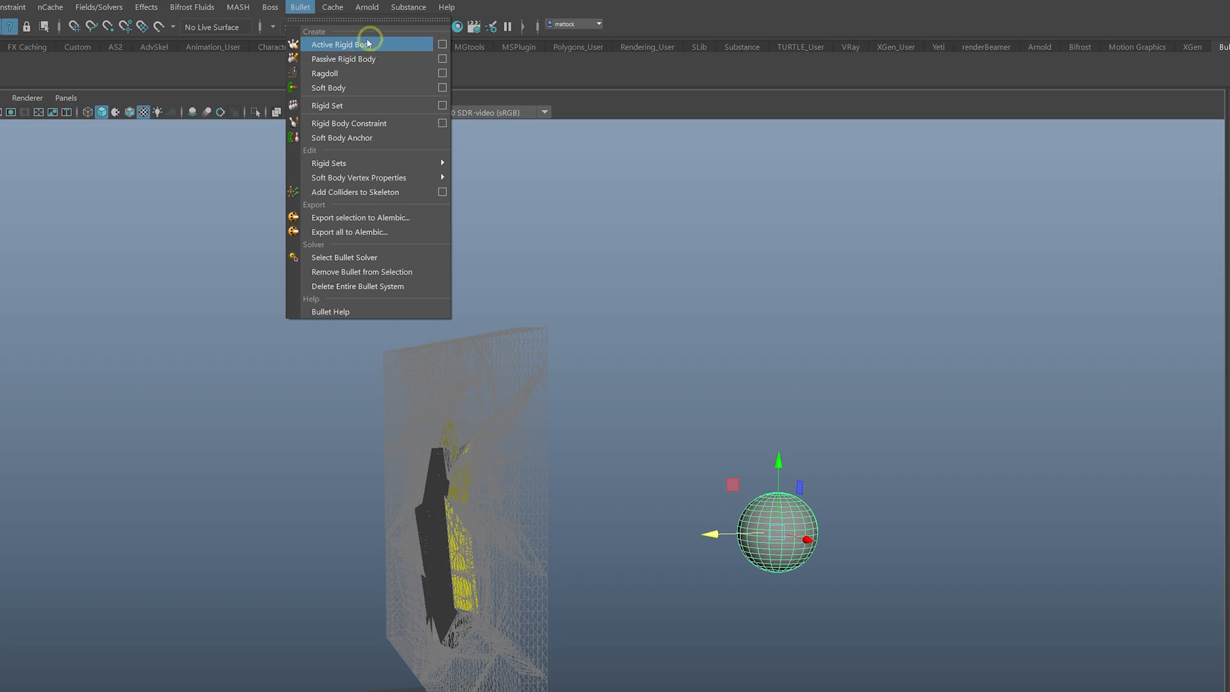
{"action": "left_click", "coordinate": [441, 44]}
{"action": "left_click_drag", "start_coordinate": [955, 131], "coordinate": [942, 112]}
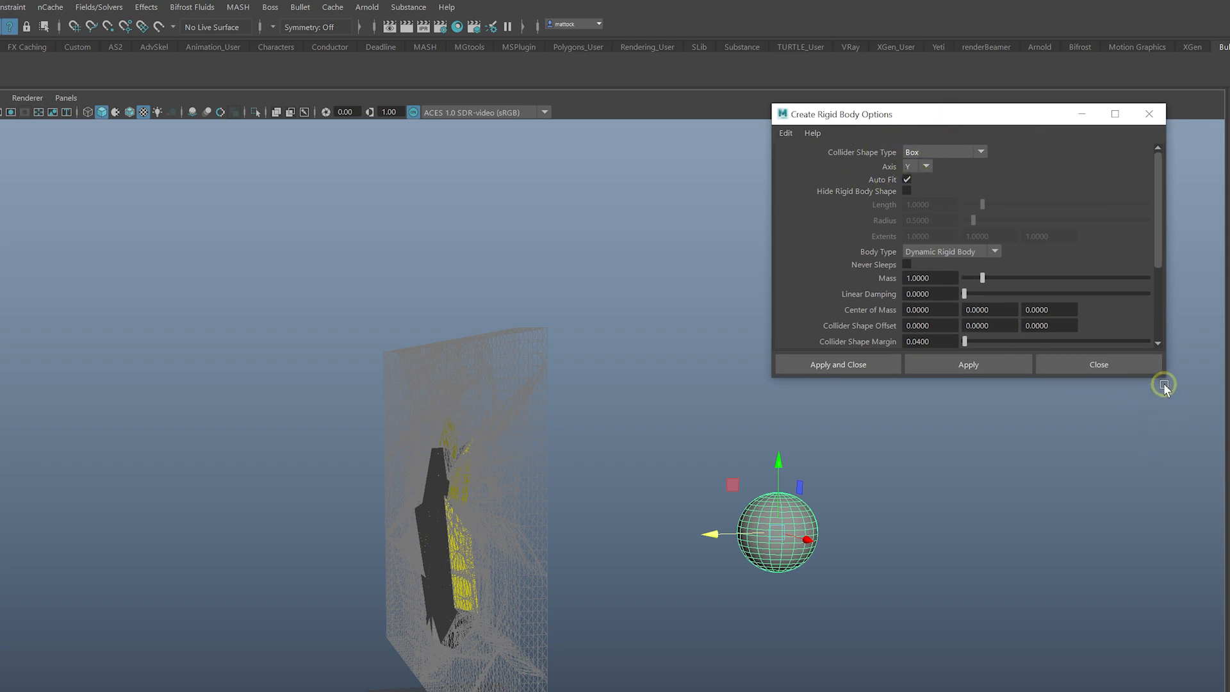
{"action": "left_click_drag", "start_coordinate": [1167, 379], "coordinate": [1188, 467]}
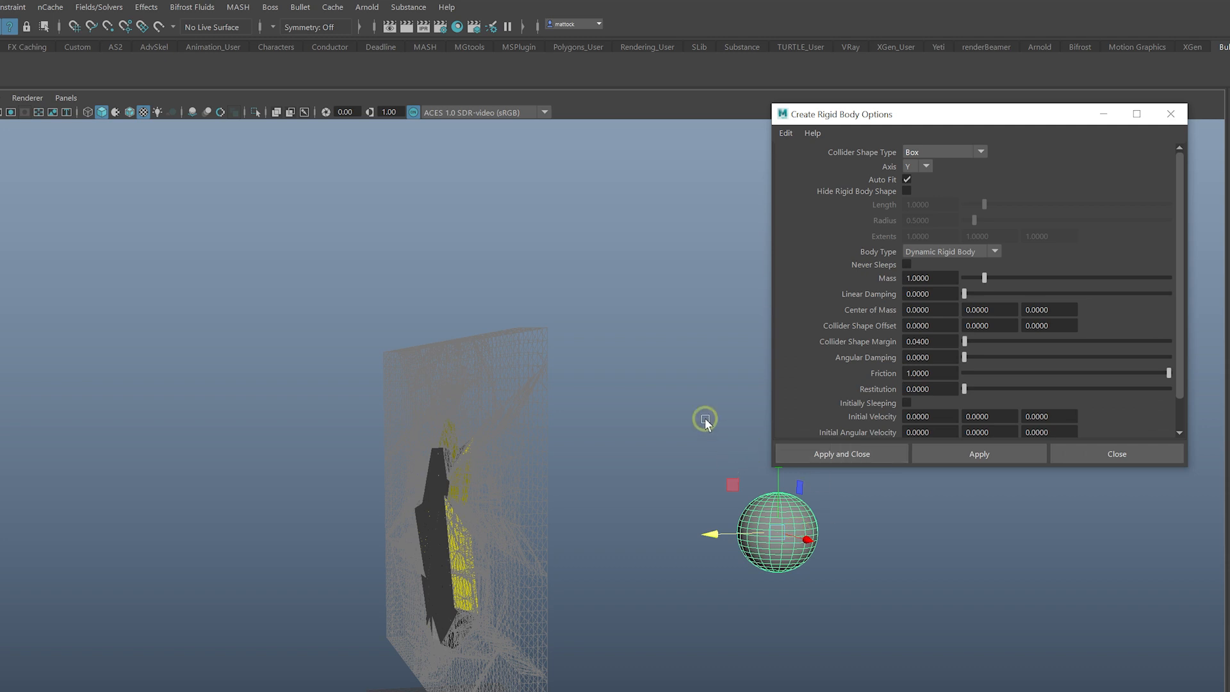
{"action": "left_click_drag", "start_coordinate": [563, 546], "coordinate": [473, 556], "text": "alt"}
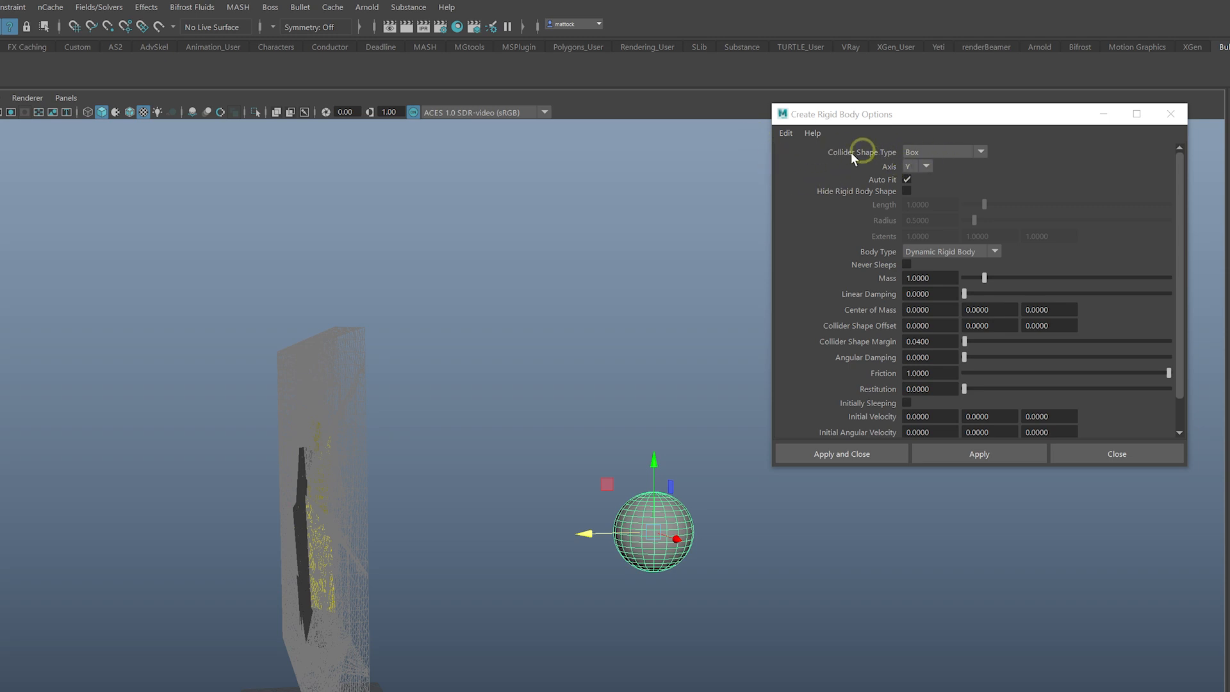
{"action": "left_click", "coordinate": [931, 151]}
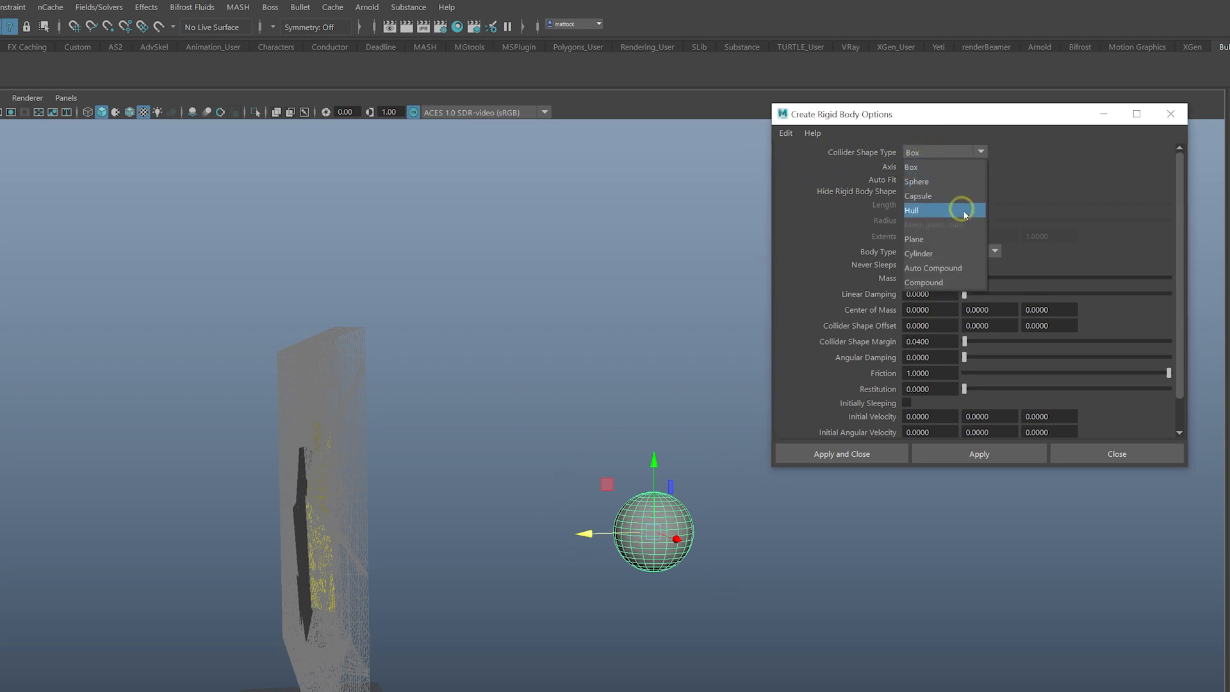
{"action": "left_click", "coordinate": [932, 172]}
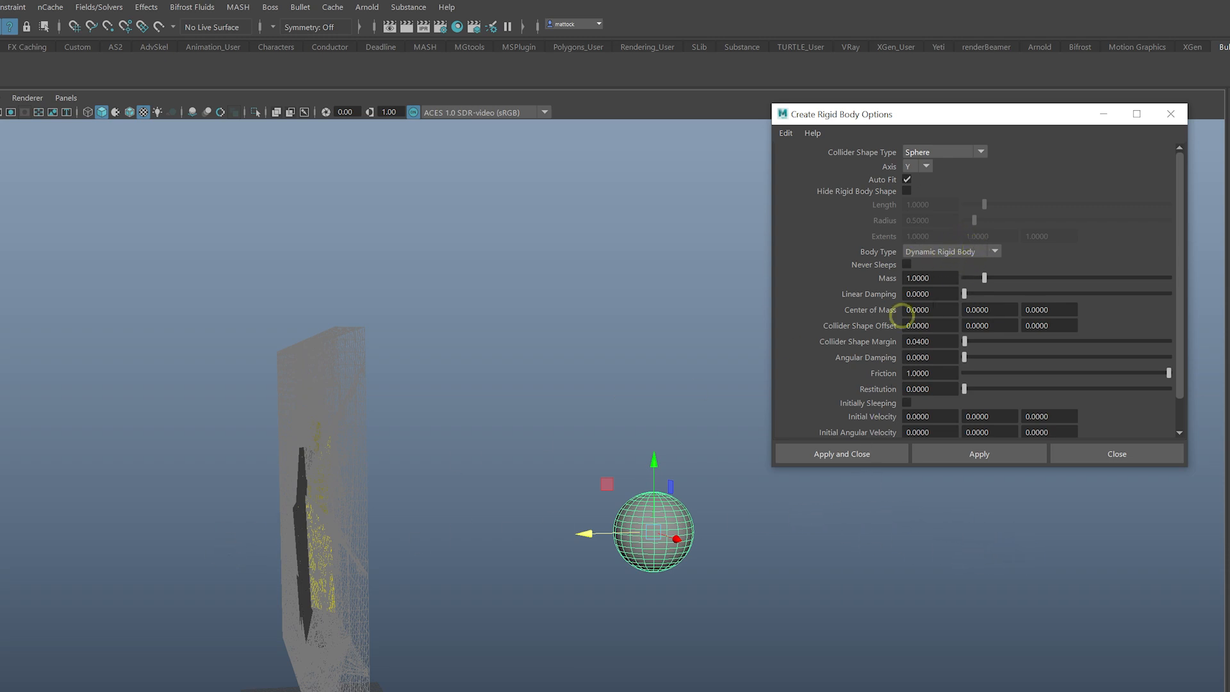
- Keep the Body Type as Dynamic Rigid Body, set the Z Initial Velocity to 50 and create the sphere's rigid body
{"action": "left_click", "coordinate": [956, 252]}
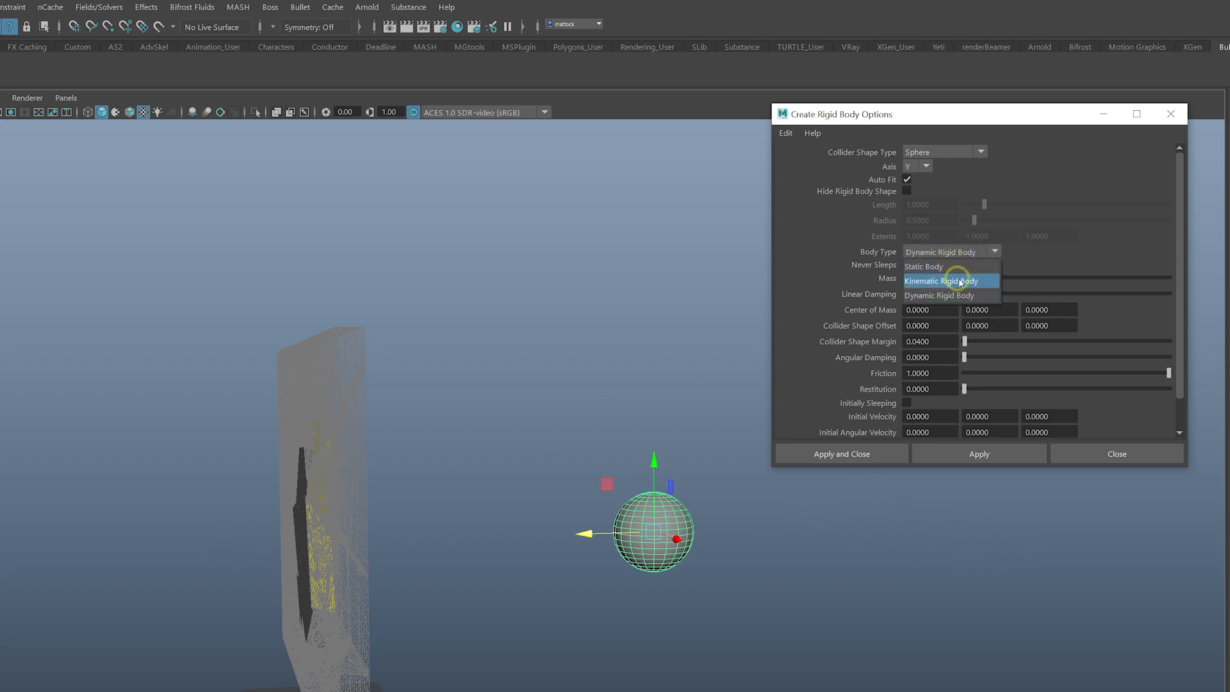
{"action": "left_click", "coordinate": [967, 251]}
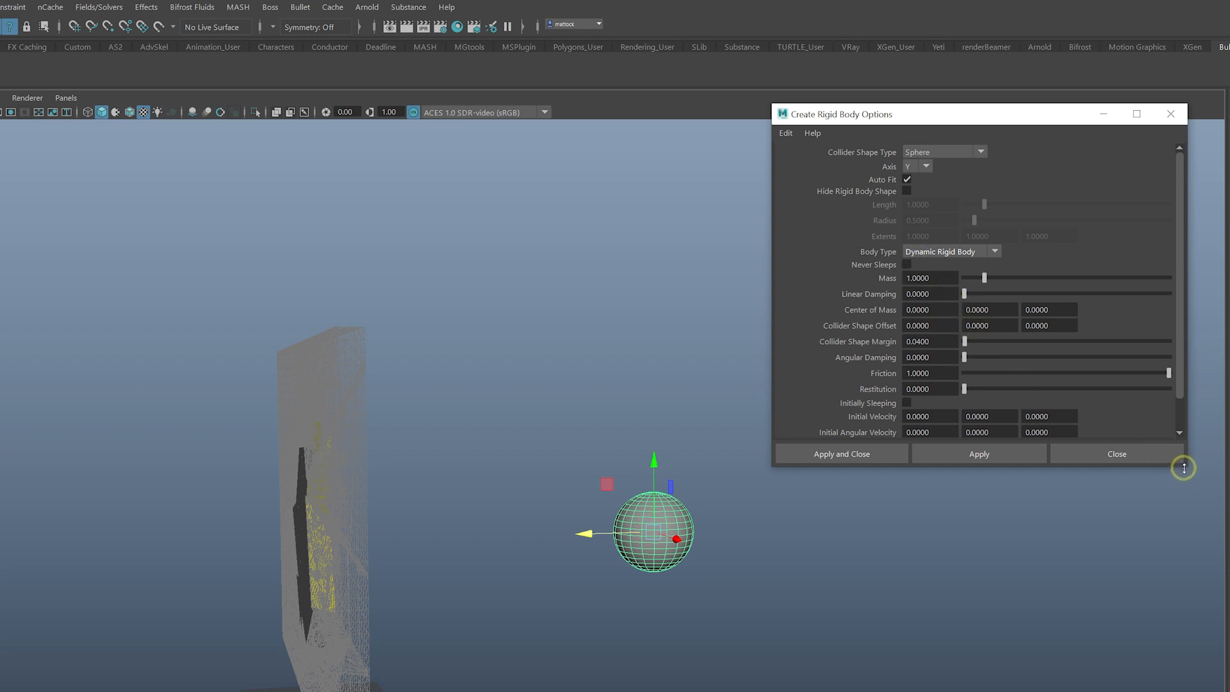
{"action": "left_click_drag", "start_coordinate": [1190, 471], "coordinate": [1205, 561]}
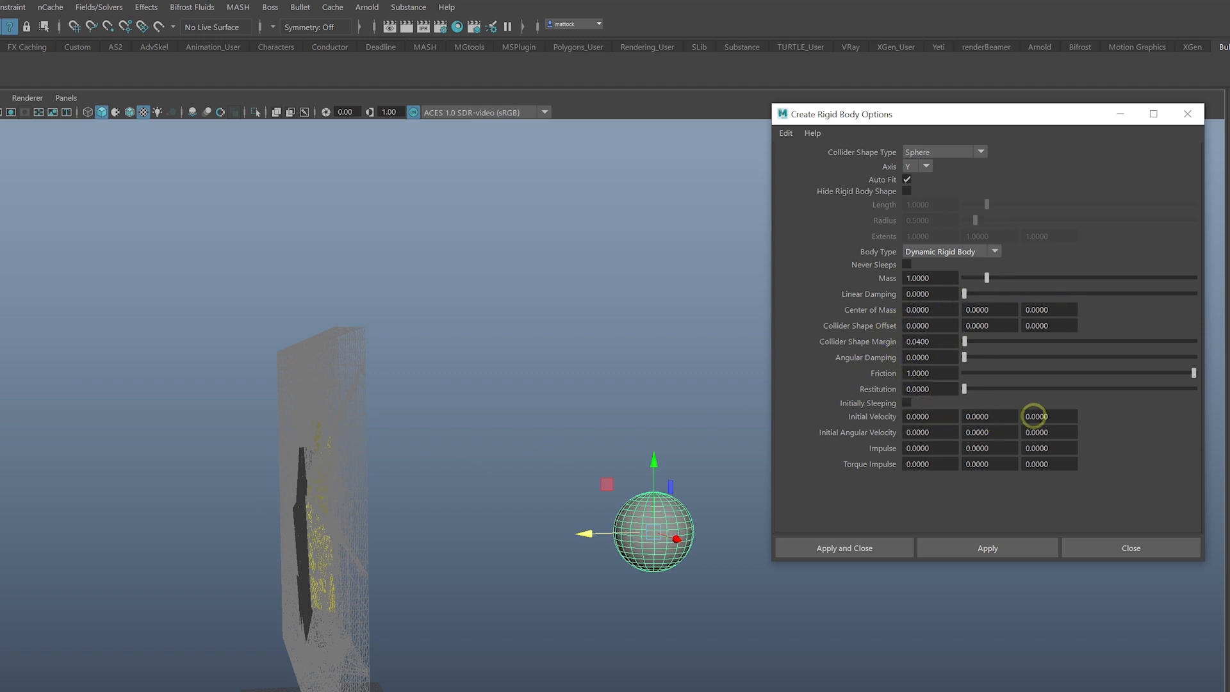
{"action": "left_click", "coordinate": [1054, 417]}
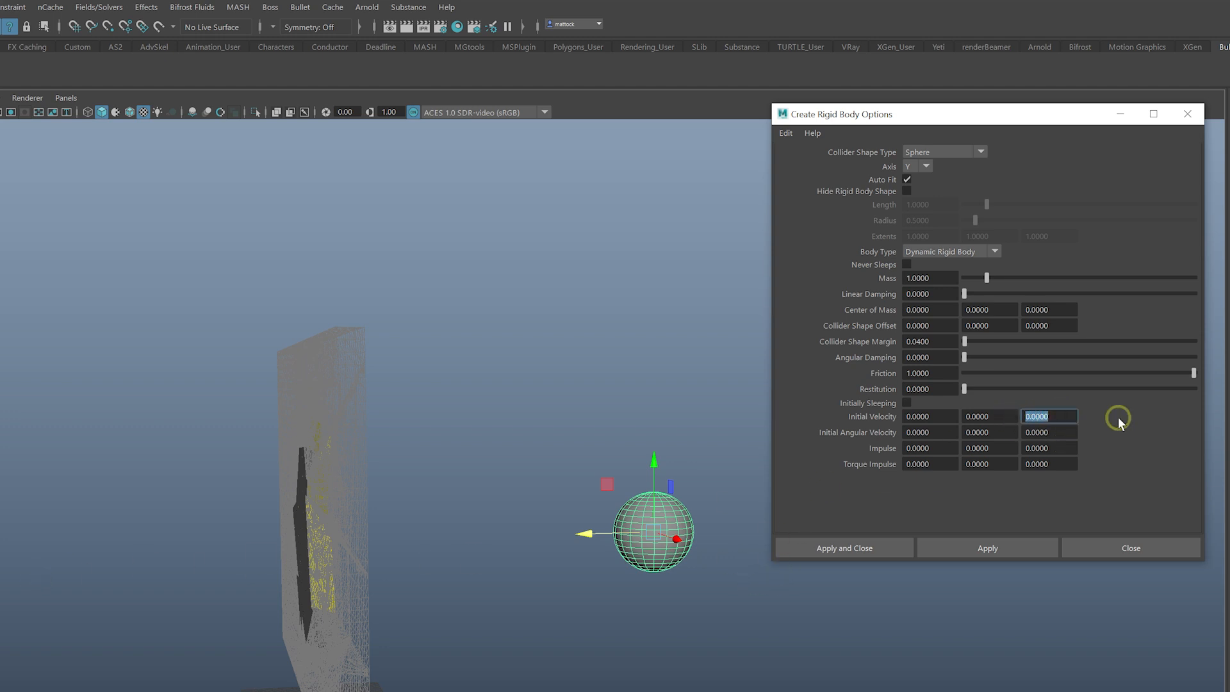
{"action": "type", "text": "50"}
{"action": "left_click", "coordinate": [861, 540]}
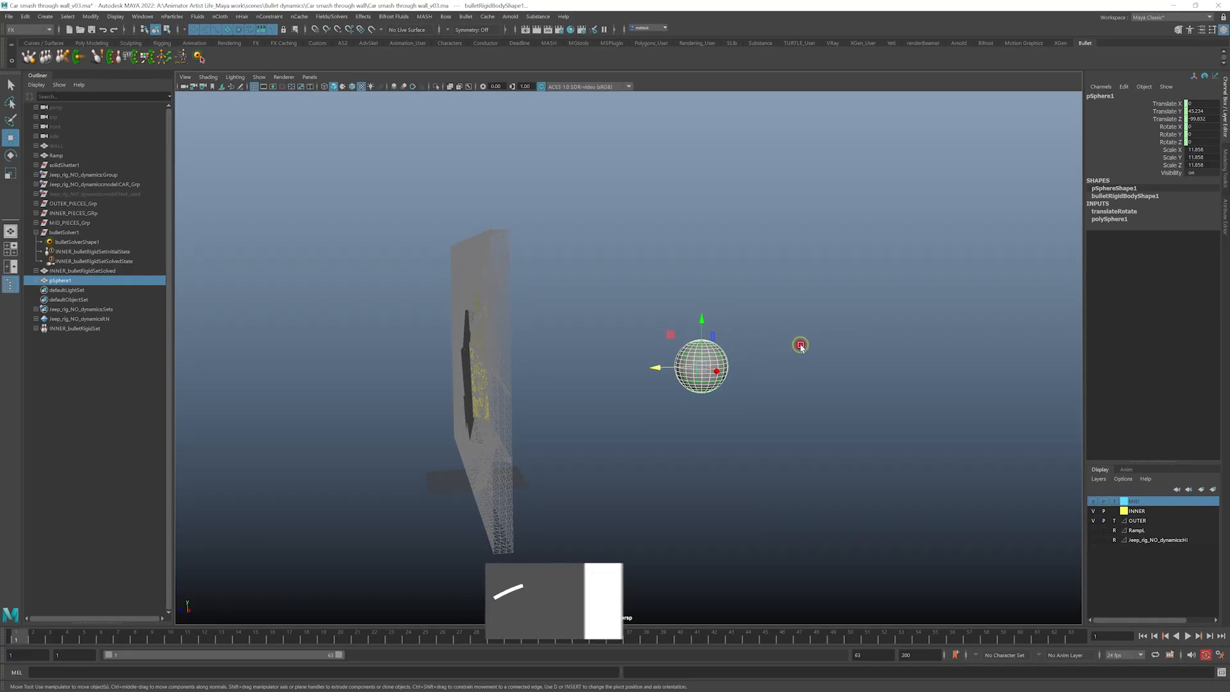
- Deselect and reselect the sphere, and show its bulletRigidBodyShape1 attributes in the attribute editor
{"action": "left_click", "coordinate": [704, 336]}
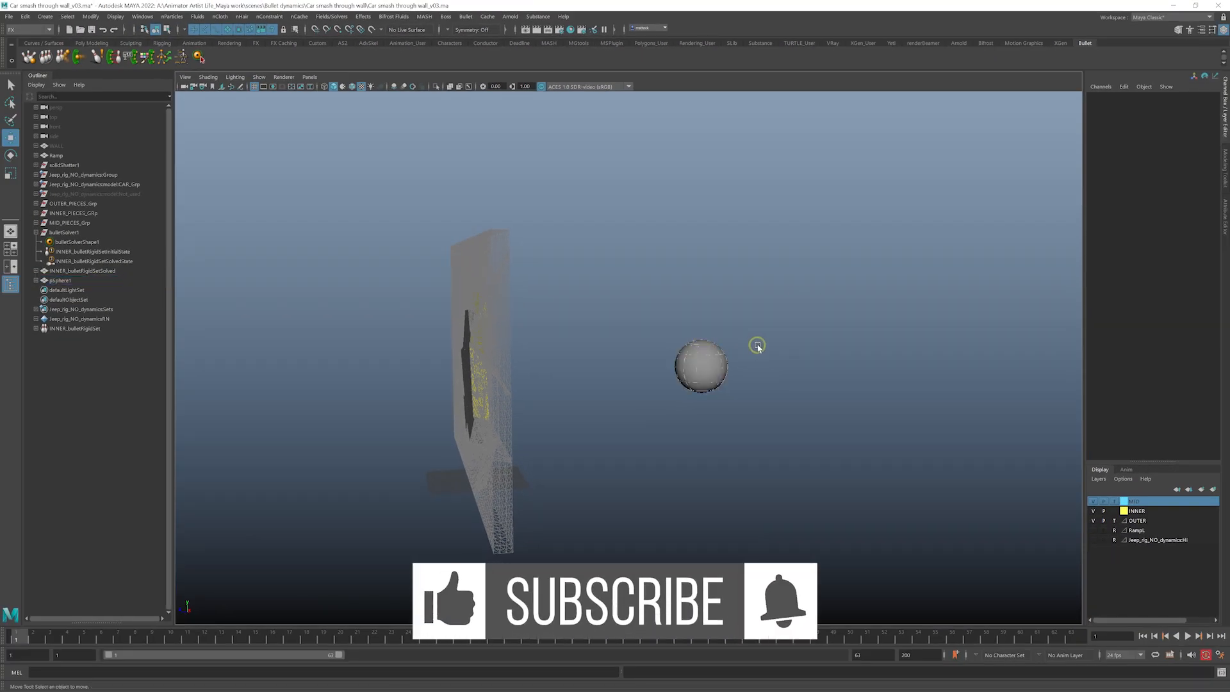
{"action": "right_click_drag", "start_coordinate": [683, 356], "coordinate": [851, 354], "text": "alt"}
{"action": "left_click_drag", "start_coordinate": [851, 317], "coordinate": [733, 418]}
{"action": "right_click_drag", "start_coordinate": [675, 393], "coordinate": [807, 353], "text": "alt"}
{"action": "right_click_drag", "start_coordinate": [942, 367], "coordinate": [596, 311], "text": "alt"}
{"action": "left_click_drag", "start_coordinate": [809, 283], "coordinate": [849, 296], "text": "alt"}
{"action": "middle_click_drag", "start_coordinate": [873, 301], "coordinate": [860, 291], "text": "alt"}
{"action": "left_click_drag", "start_coordinate": [860, 292], "coordinate": [856, 305], "text": "alt"}
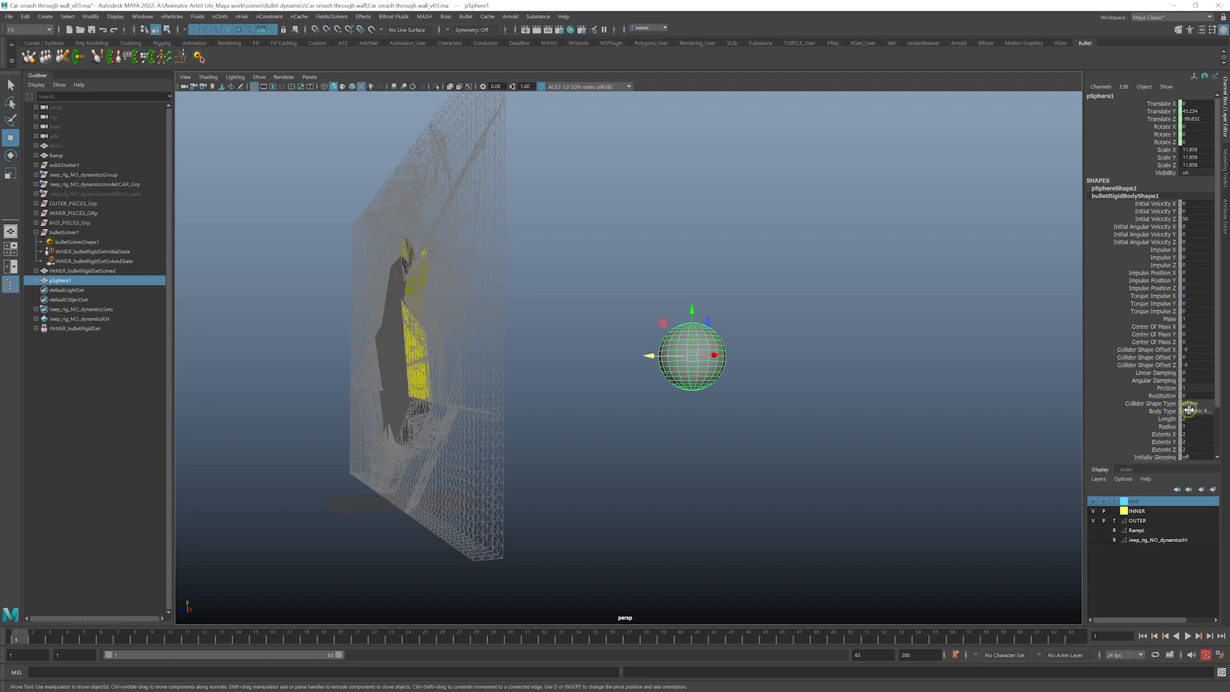
{"action": "left_click", "coordinate": [1224, 214]}
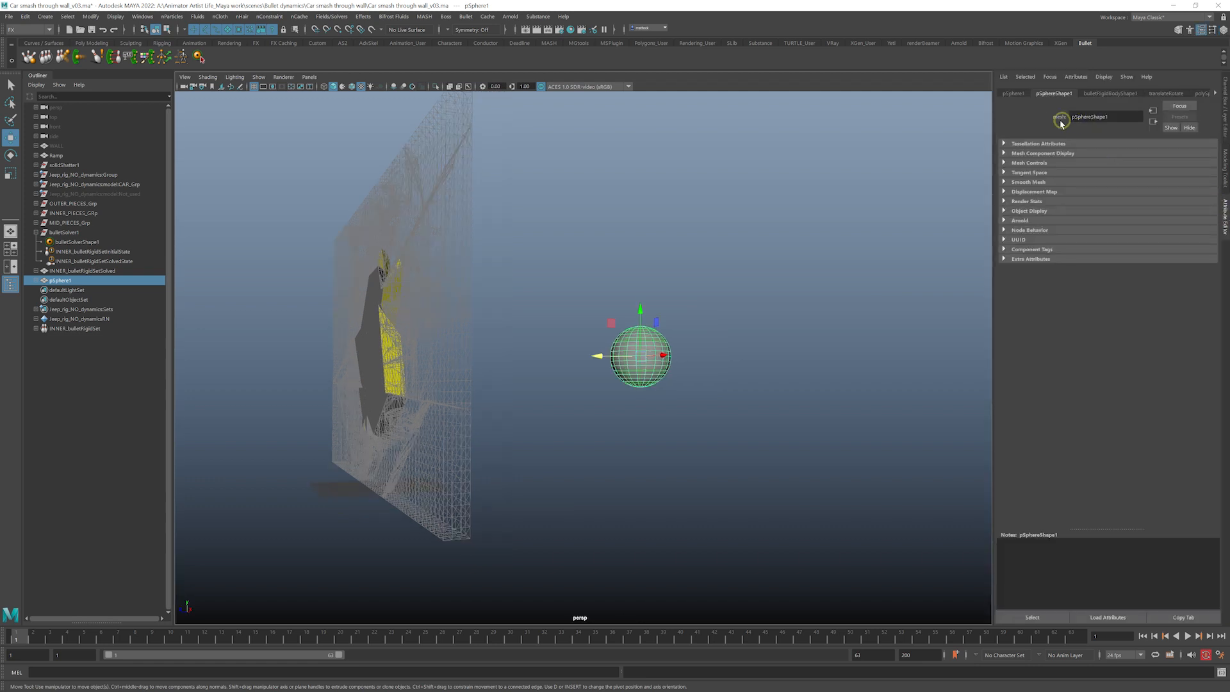
{"action": "left_click", "coordinate": [1096, 94]}
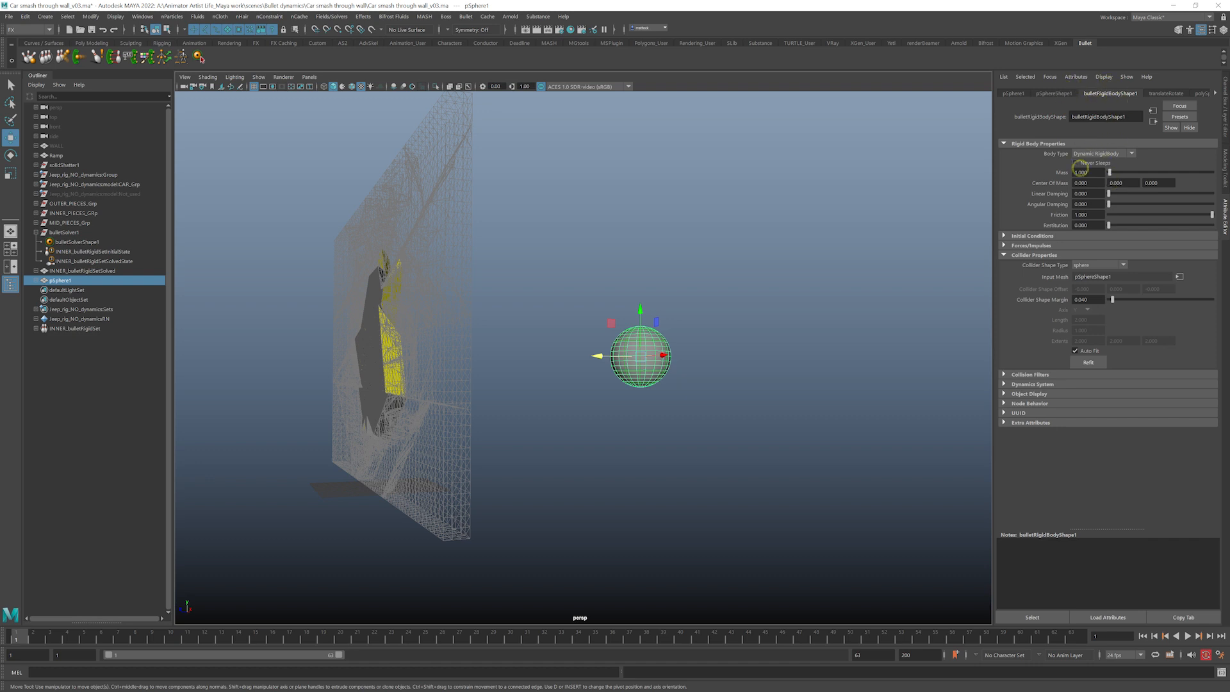
- Play the simulation from a side view to test the sphere's flight towards the wall, and stop it
{"action": "left_click_drag", "start_coordinate": [797, 351], "coordinate": [763, 392], "text": "alt"}
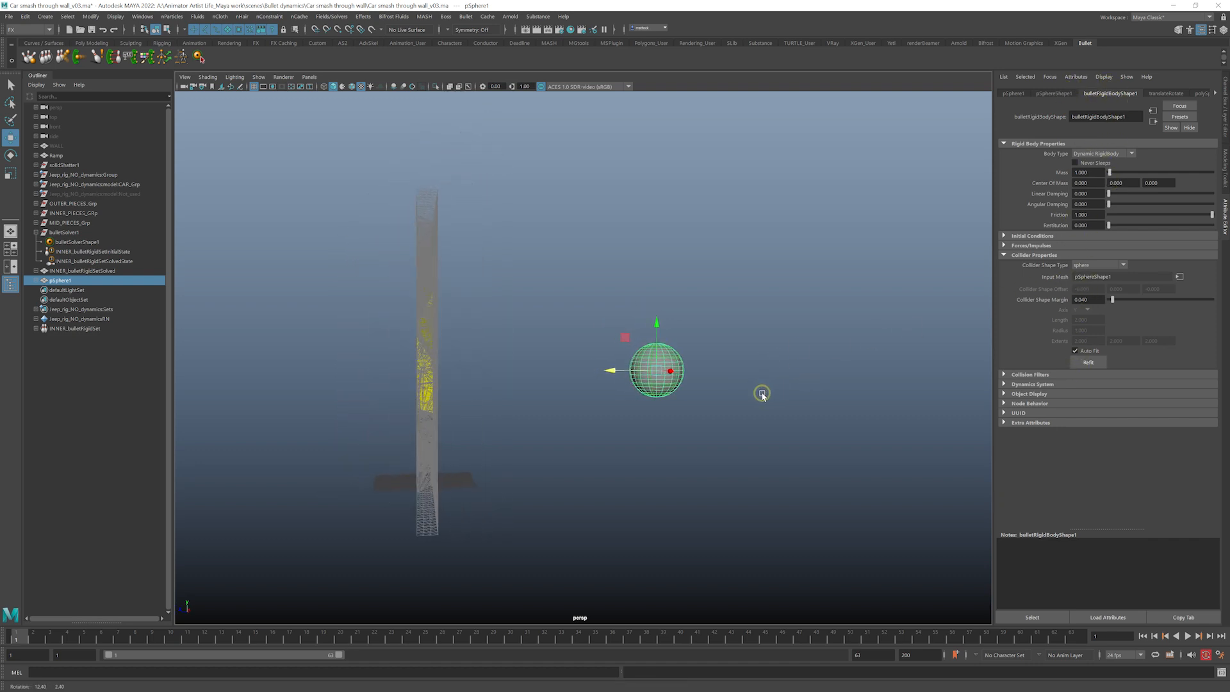
{"action": "left_click", "coordinate": [1191, 637]}
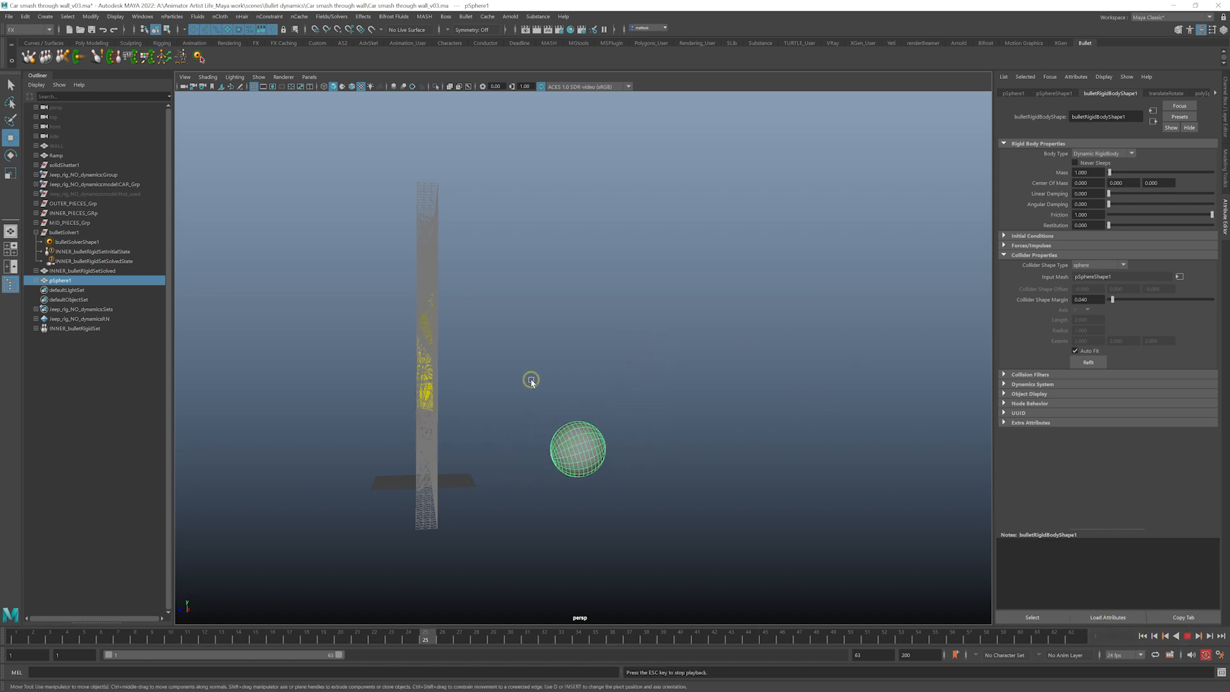
{"action": "left_click", "coordinate": [1189, 636]}
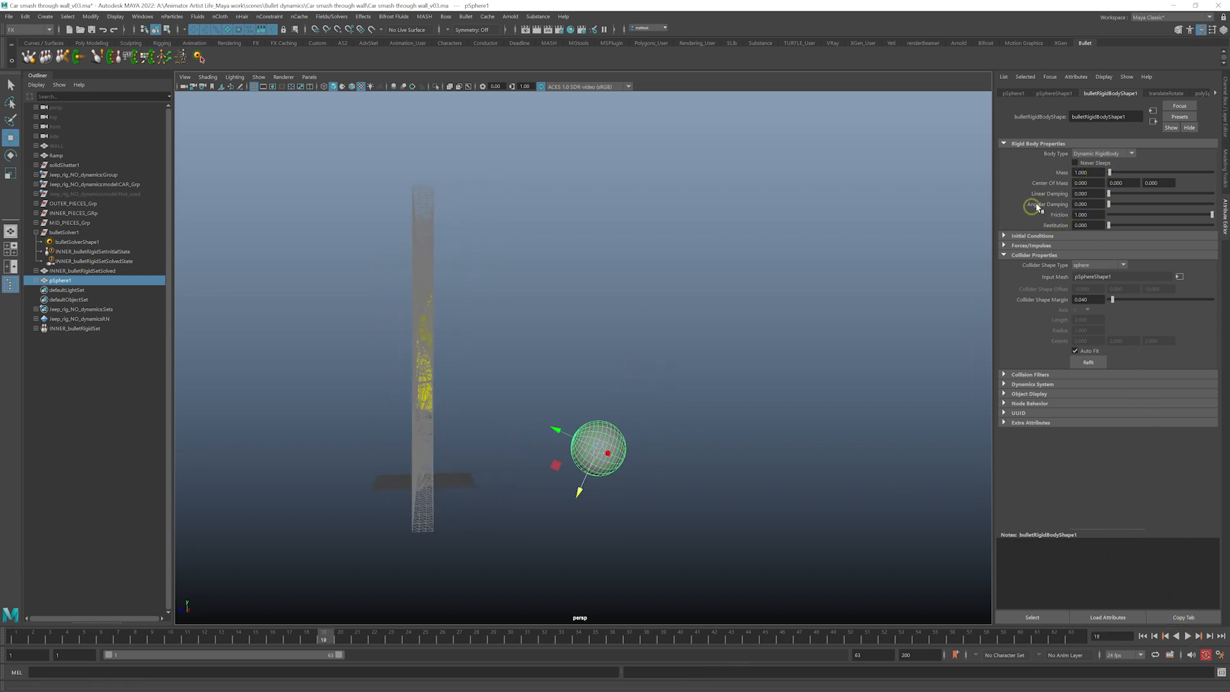
- Expand the sphere's Forces/Impulses and Initial Conditions settings, set its Z Initial Velocity to 500 and play the simulation from the first frame
{"action": "left_click", "coordinate": [1003, 246]}
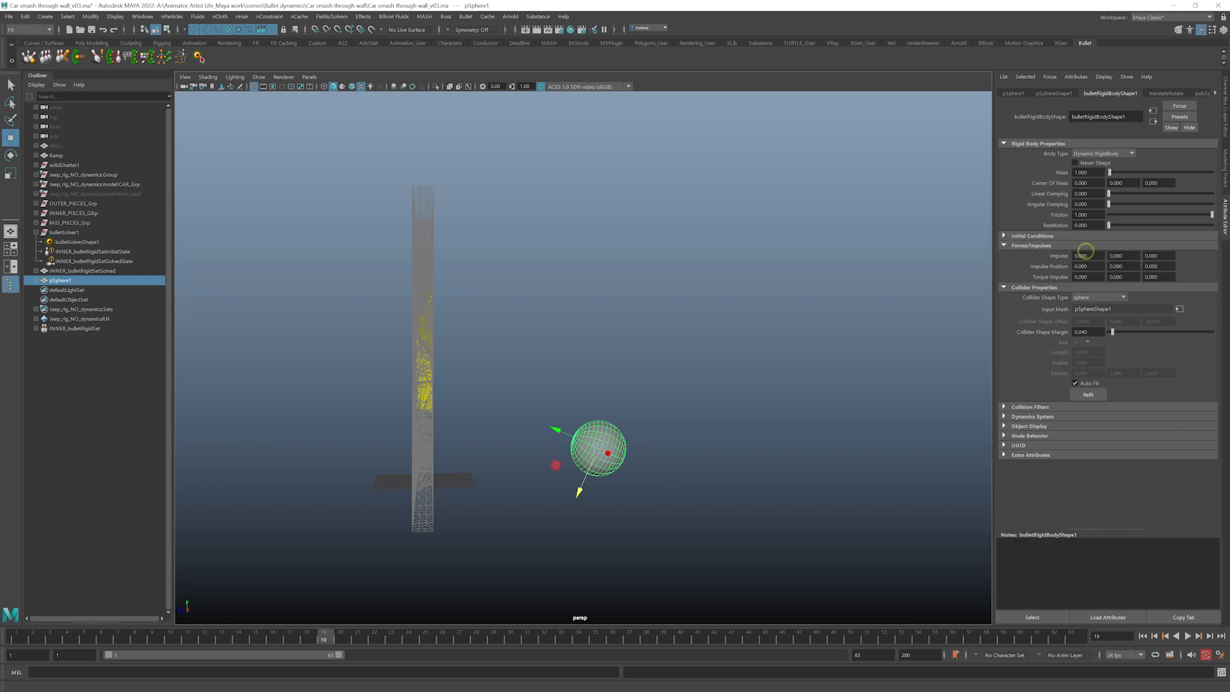
{"action": "left_click", "coordinate": [1004, 236]}
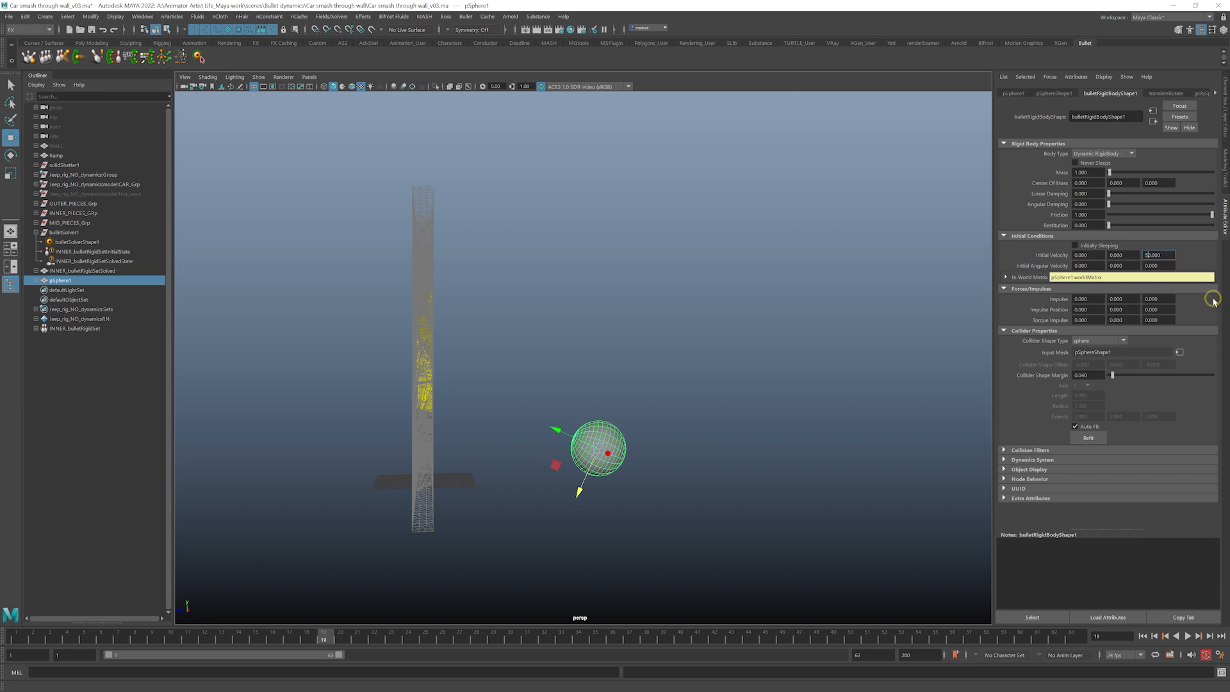
{"action": "left_click", "coordinate": [1142, 636]}
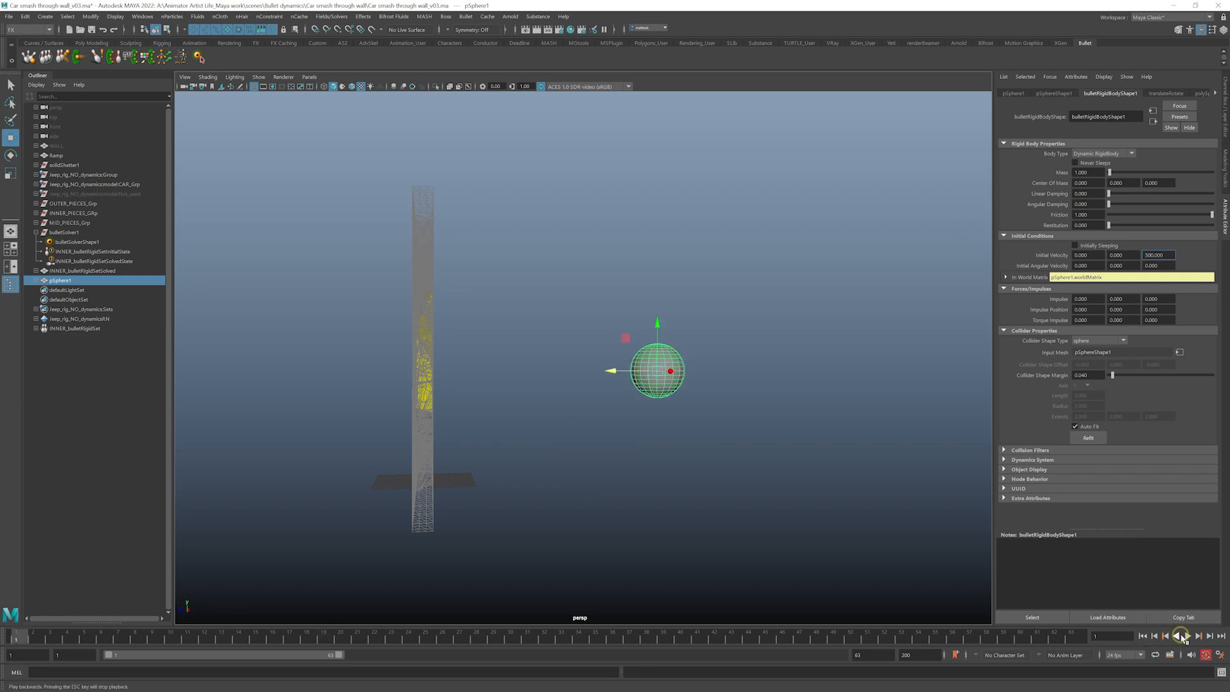
{"action": "left_click", "coordinate": [1189, 636]}
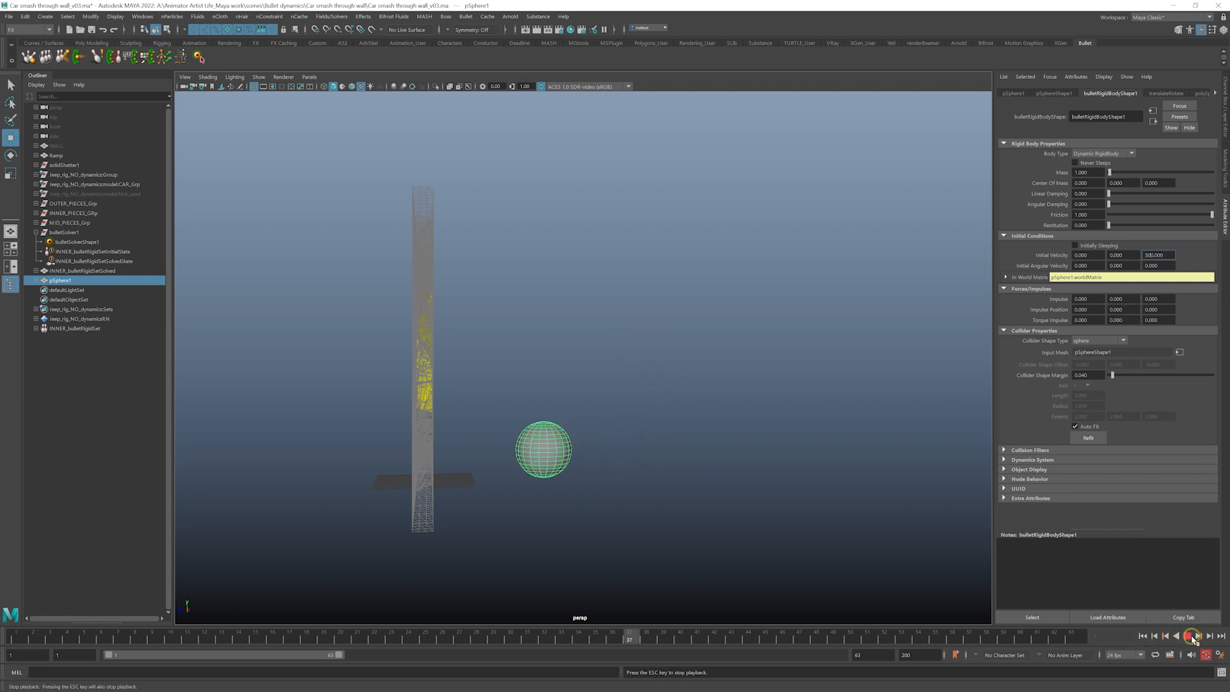
- Examine the sphere's impact on the wall shards from an angled view during playback, and stop the simulation
{"action": "left_click_drag", "start_coordinate": [737, 391], "coordinate": [618, 391], "text": "alt"}
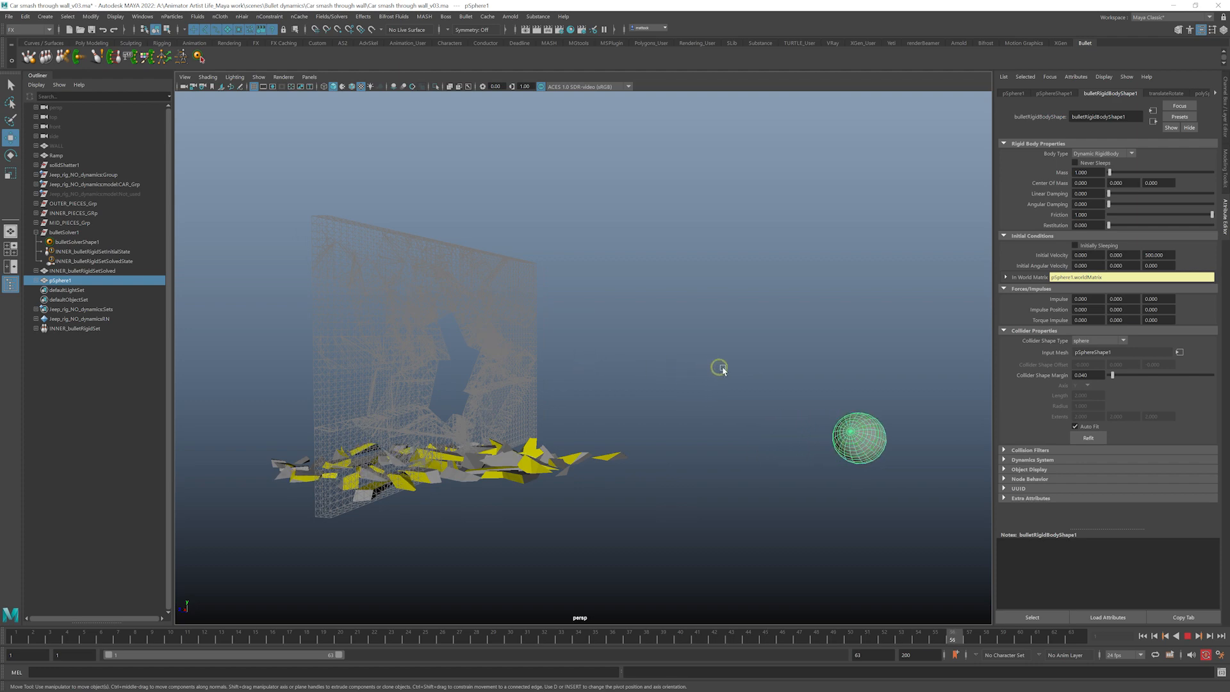
{"action": "left_click_drag", "start_coordinate": [813, 385], "coordinate": [516, 387], "text": "alt"}
{"action": "right_click_drag", "start_coordinate": [516, 386], "coordinate": [654, 396], "text": "alt"}
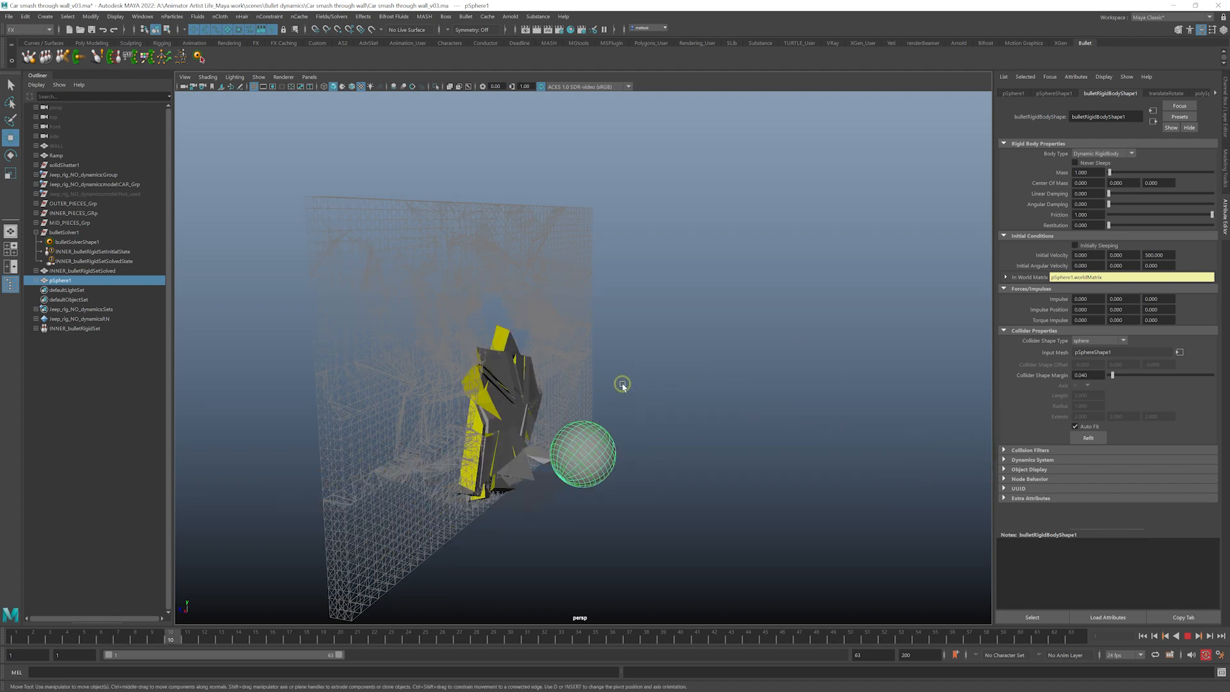
{"action": "middle_click_drag", "start_coordinate": [648, 367], "coordinate": [656, 378], "text": "alt"}
{"action": "left_click_drag", "start_coordinate": [655, 378], "coordinate": [680, 375], "text": "alt"}
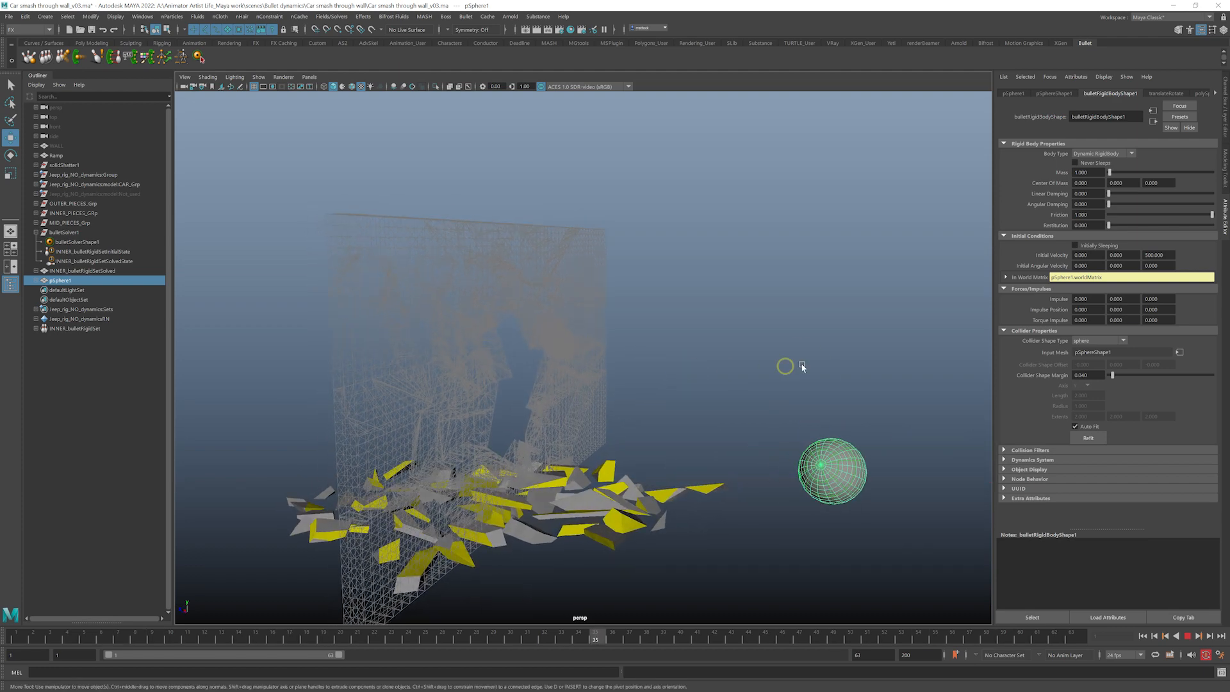
{"action": "left_click", "coordinate": [1187, 636]}
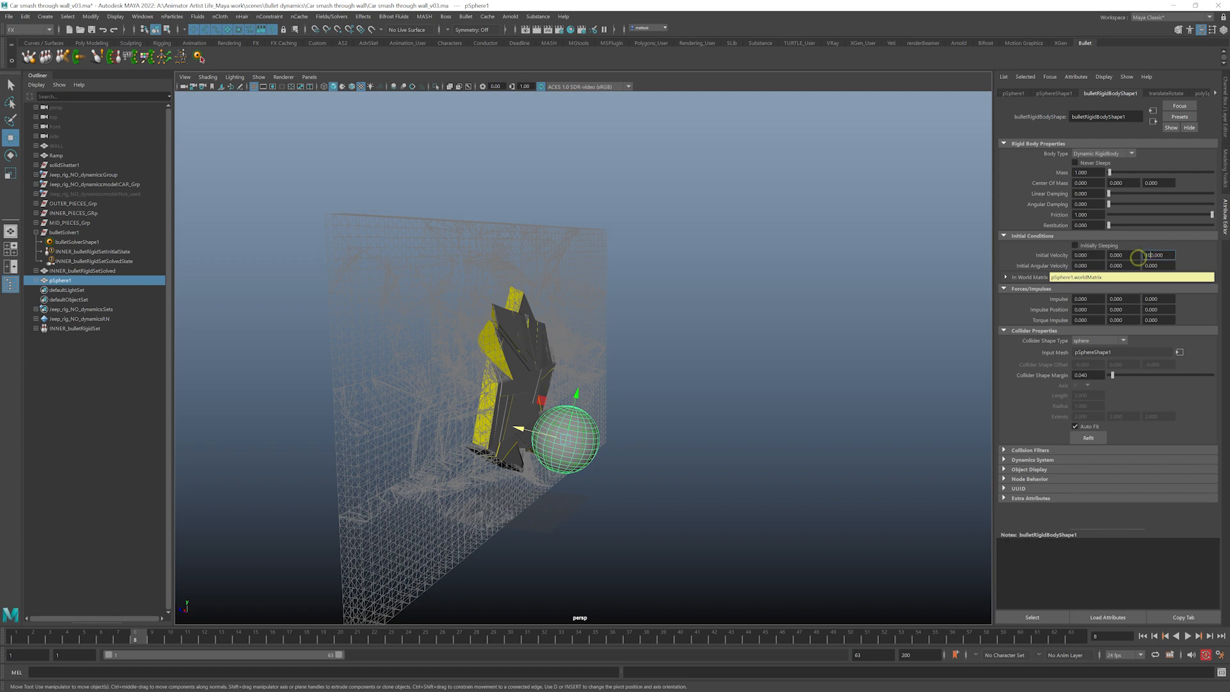
- Set the sphere's Z Initial Velocity to 1000, deselect it, replay the simulation from the first frame and stop it
{"action": "left_click", "coordinate": [794, 351]}
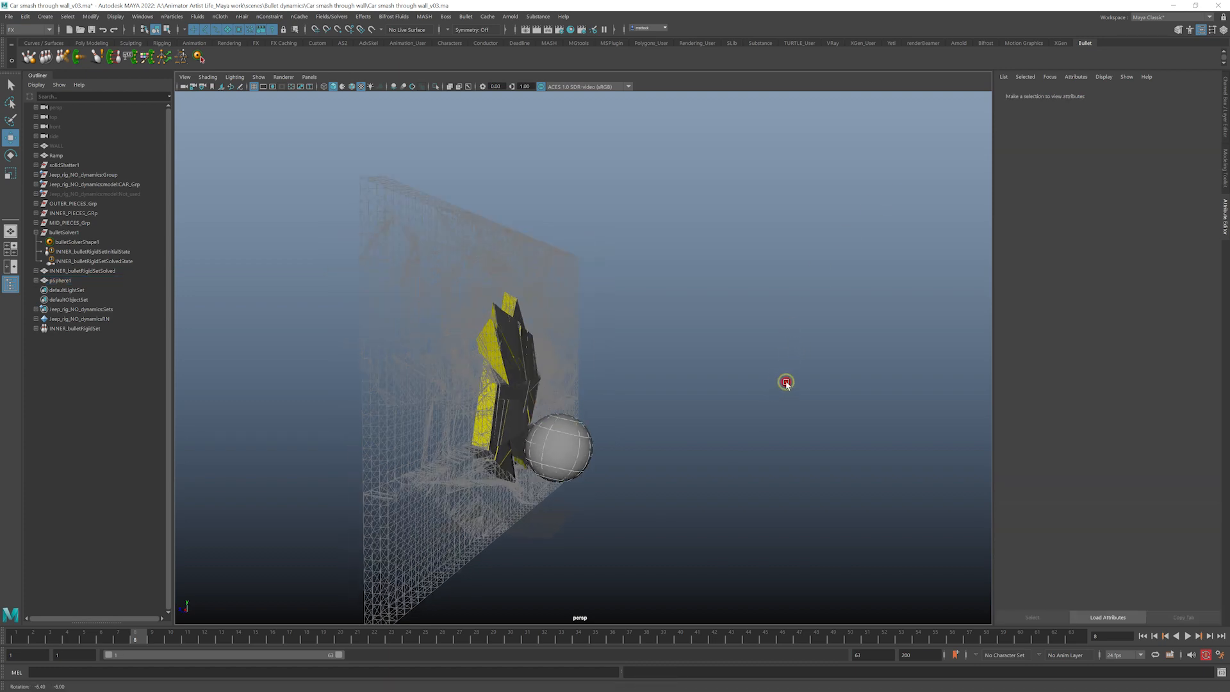
{"action": "left_click", "coordinate": [1146, 637]}
{"action": "left_click", "coordinate": [1188, 636]}
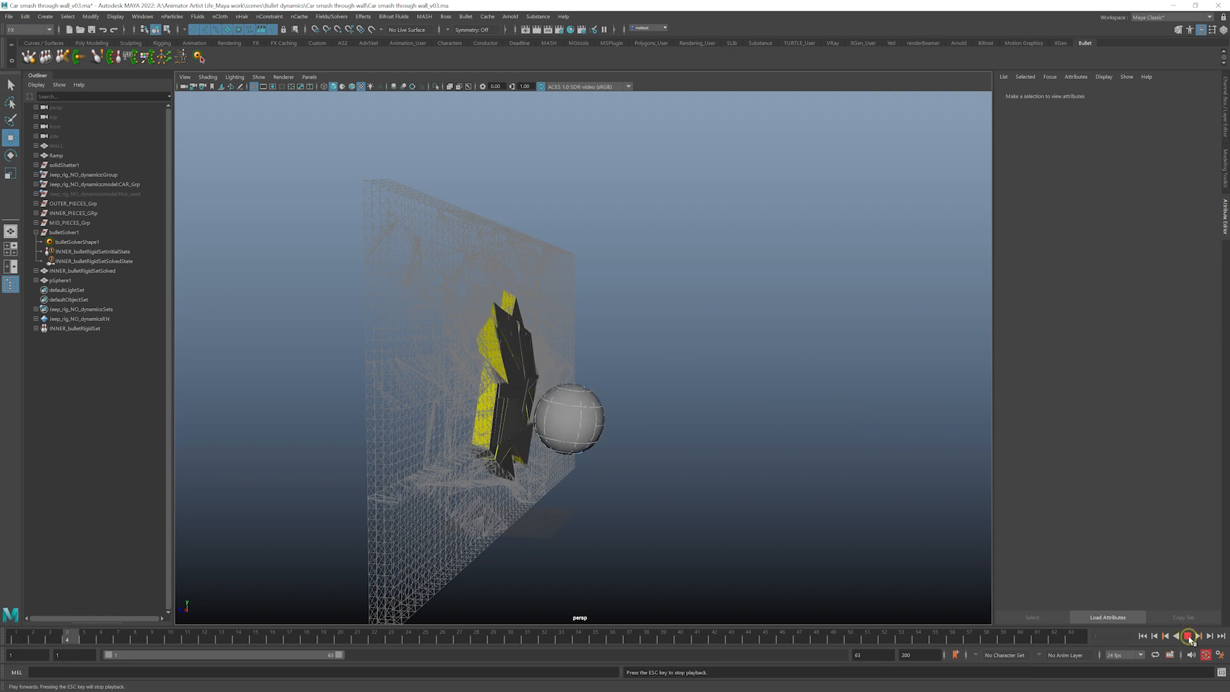
{"action": "left_click_drag", "start_coordinate": [762, 430], "coordinate": [745, 430], "text": "alt"}
{"action": "mouse_move", "coordinate": [745, 429]}
{"action": "right_mouse_down", "text": "alt"}
{"action": "mouse_move", "coordinate": [870, 440]}
{"action": "mouse_move", "coordinate": [748, 417]}
{"action": "right_mouse_up", "text": "alt"}
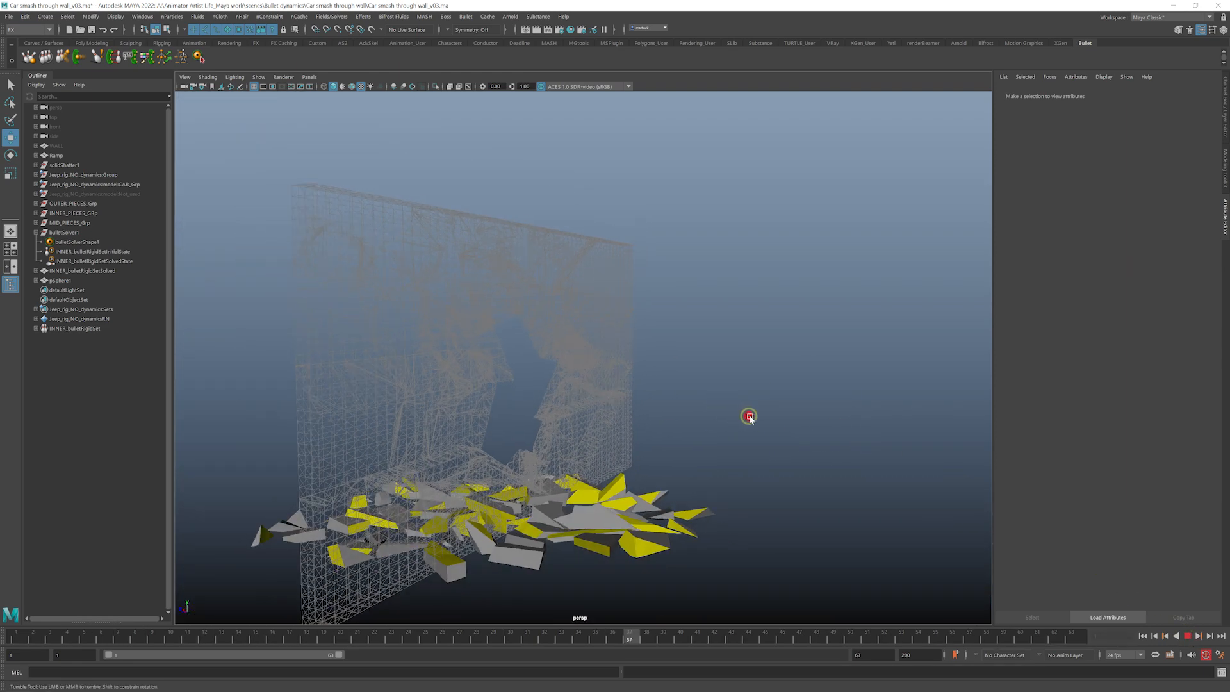
{"action": "left_click_drag", "start_coordinate": [747, 417], "coordinate": [750, 416], "text": "alt"}
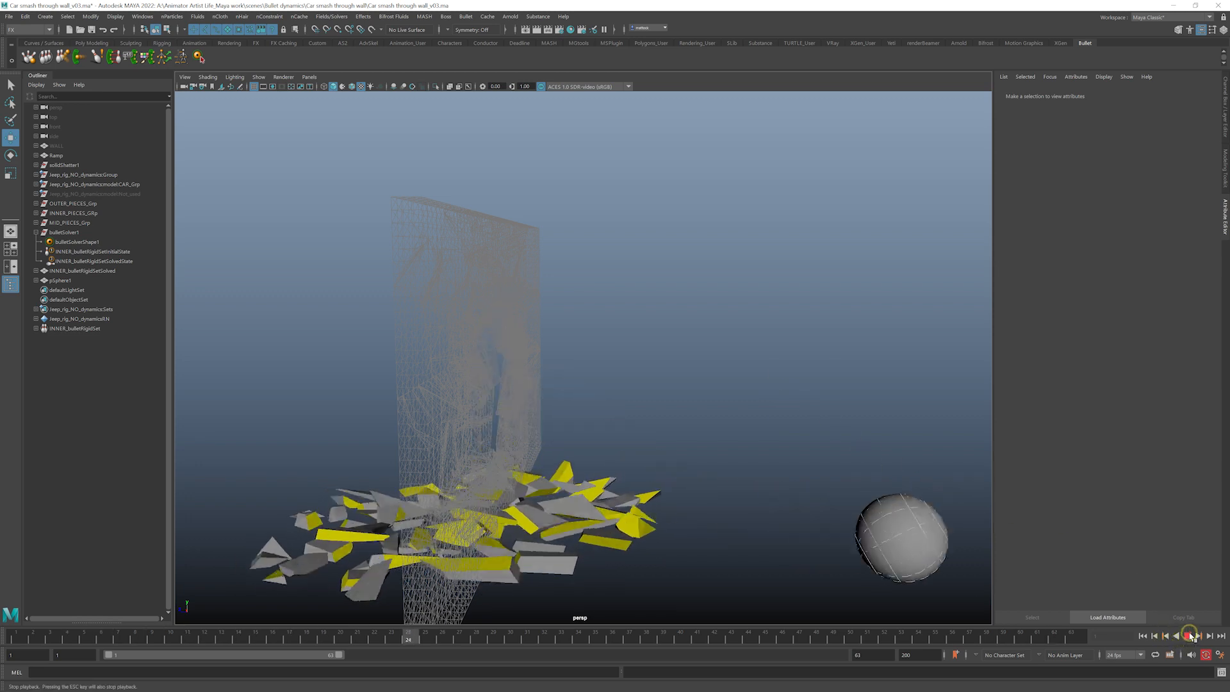
{"action": "key", "text": "Escape"}
{"action": "middle_click_drag", "start_coordinate": [643, 438], "coordinate": [532, 350], "text": "alt"}
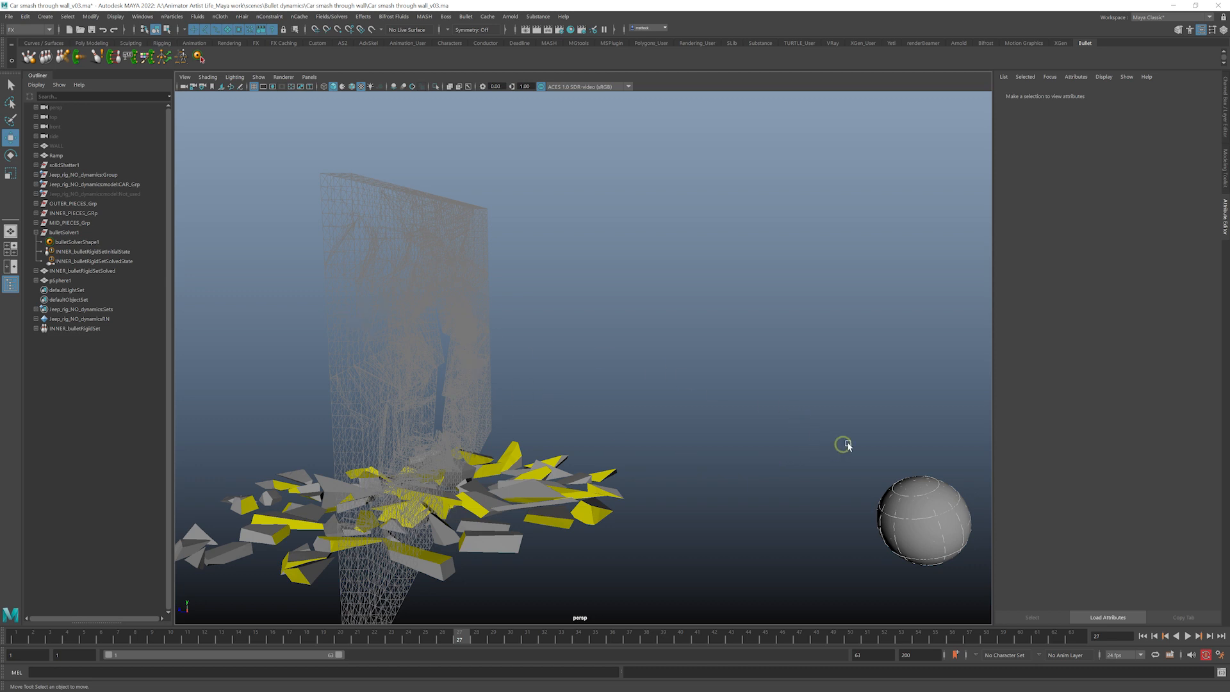
- Check the sphere's mass against the INNER shards' initial-state mass, and set the sphere's Mass to 100
{"action": "left_click", "coordinate": [900, 472]}
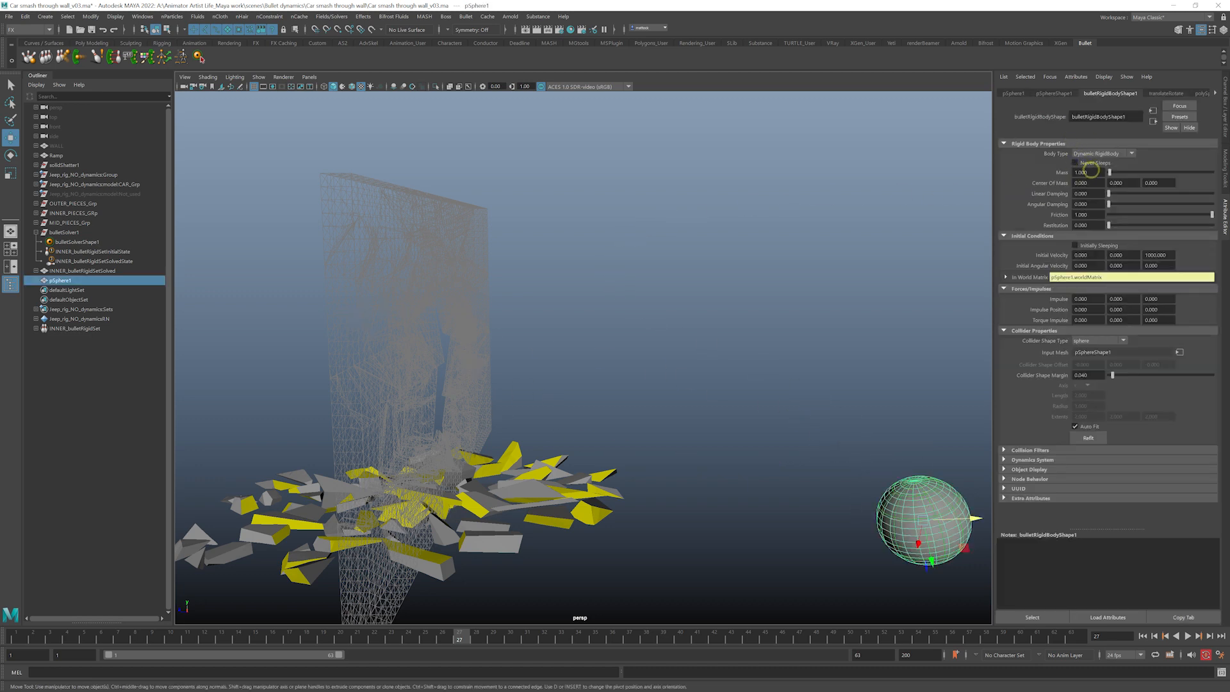
{"action": "left_click", "coordinate": [86, 252]}
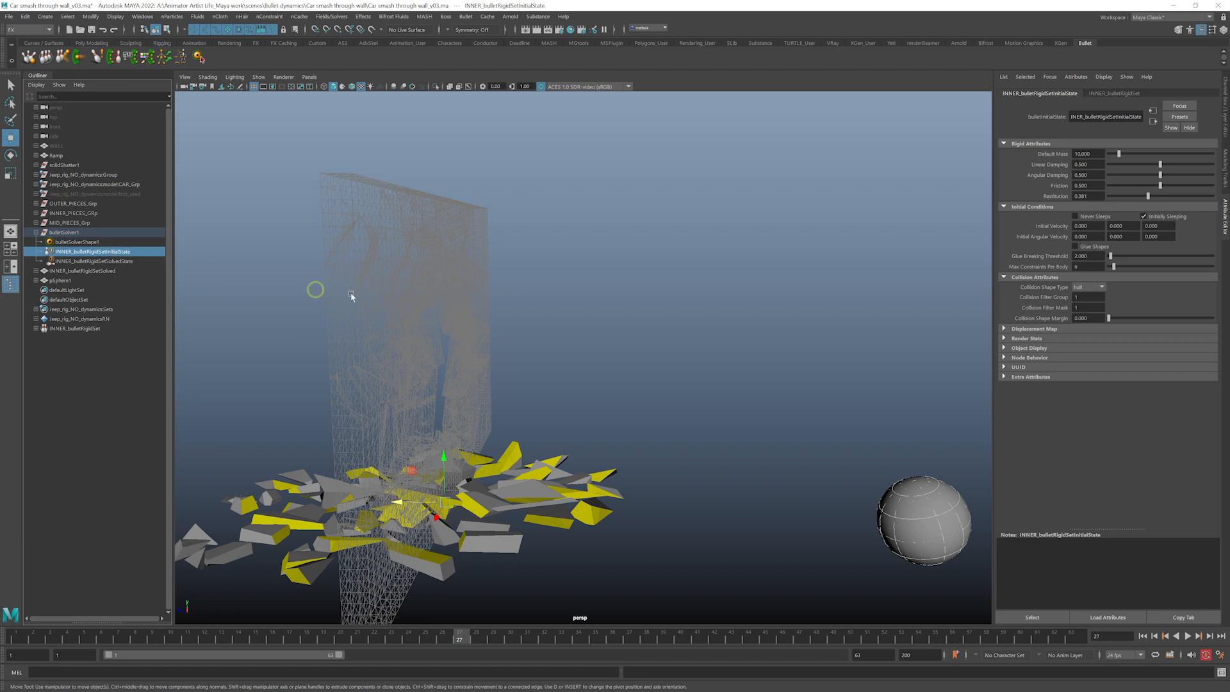
{"action": "left_click_drag", "start_coordinate": [840, 417], "coordinate": [948, 534]}
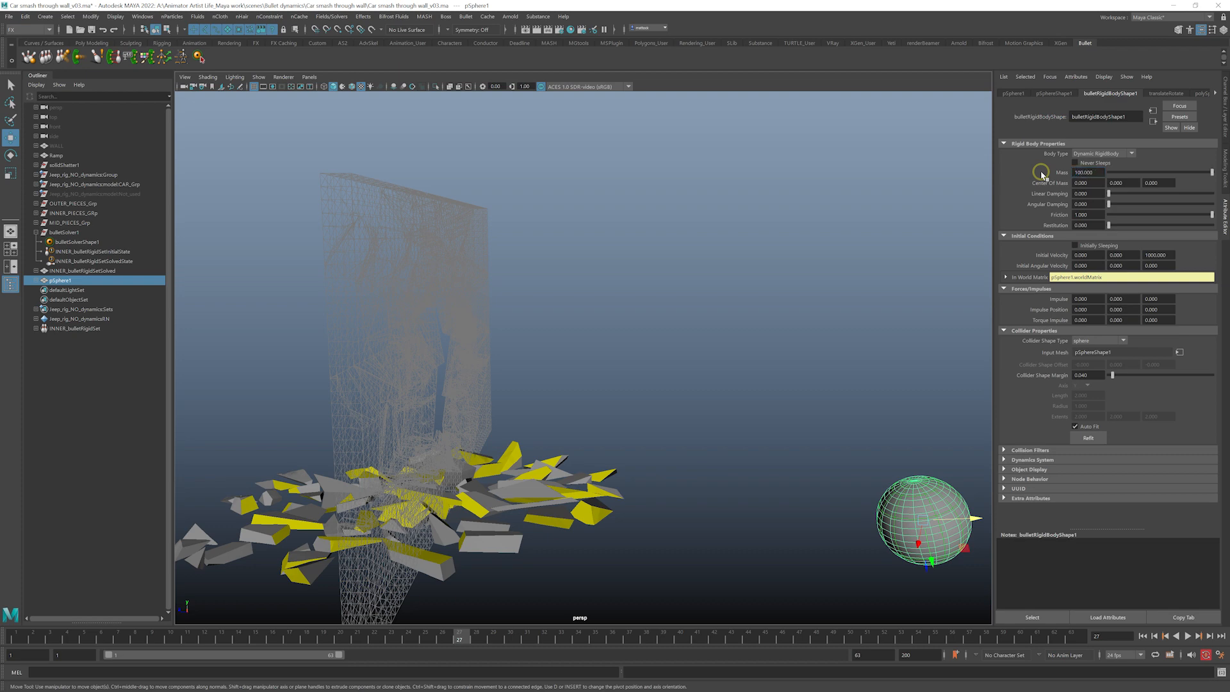
- Return to the first frame, view the wall and sphere at an angle, and play the simulation to test the heavier sphere
{"action": "left_click", "coordinate": [1143, 636]}
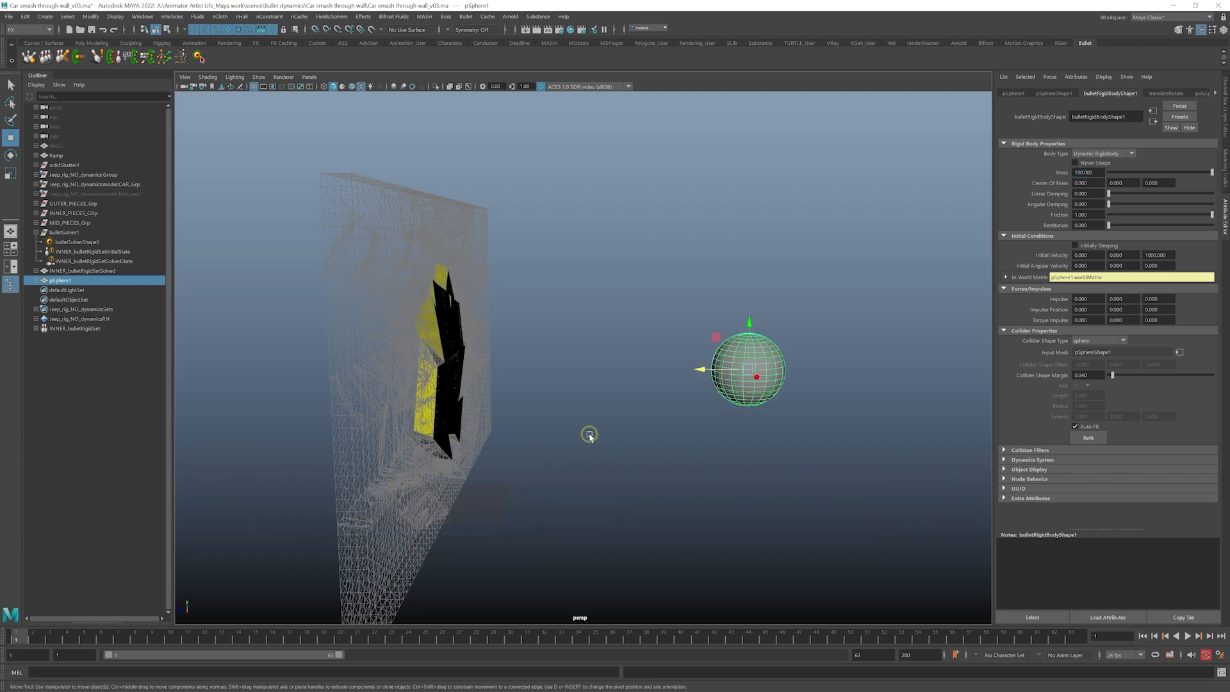
{"action": "left_click_drag", "start_coordinate": [588, 432], "coordinate": [637, 421], "text": "alt"}
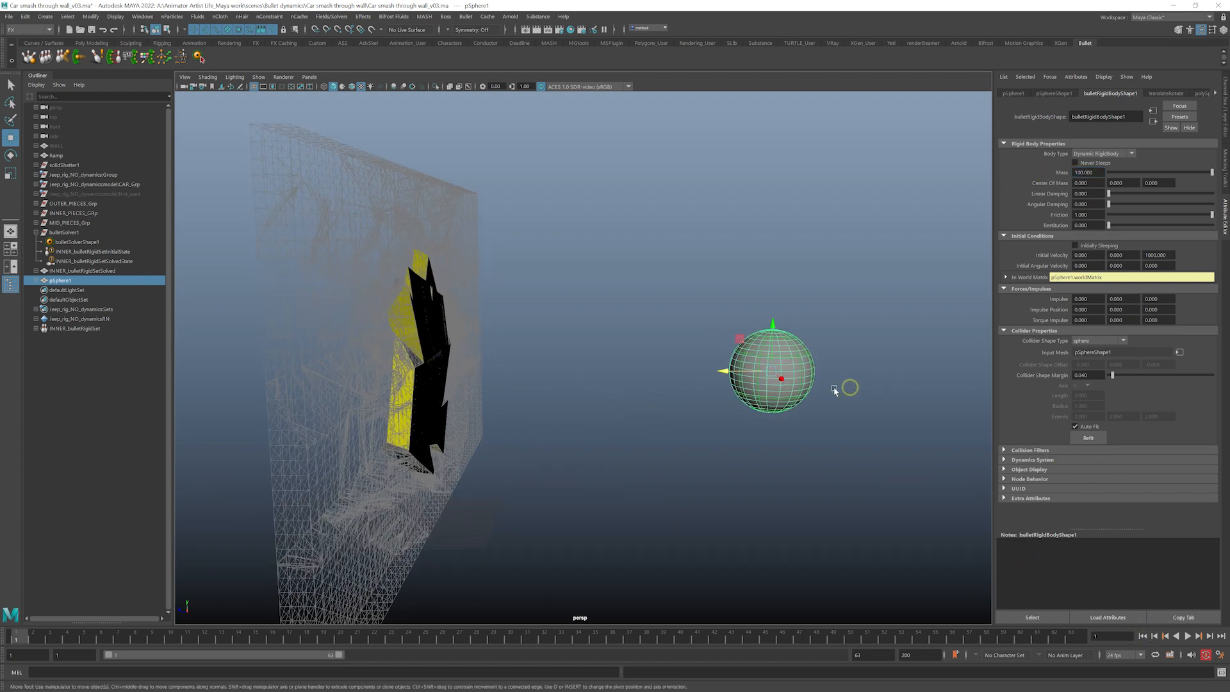
{"action": "left_click_drag", "start_coordinate": [593, 352], "coordinate": [523, 375], "text": "alt"}
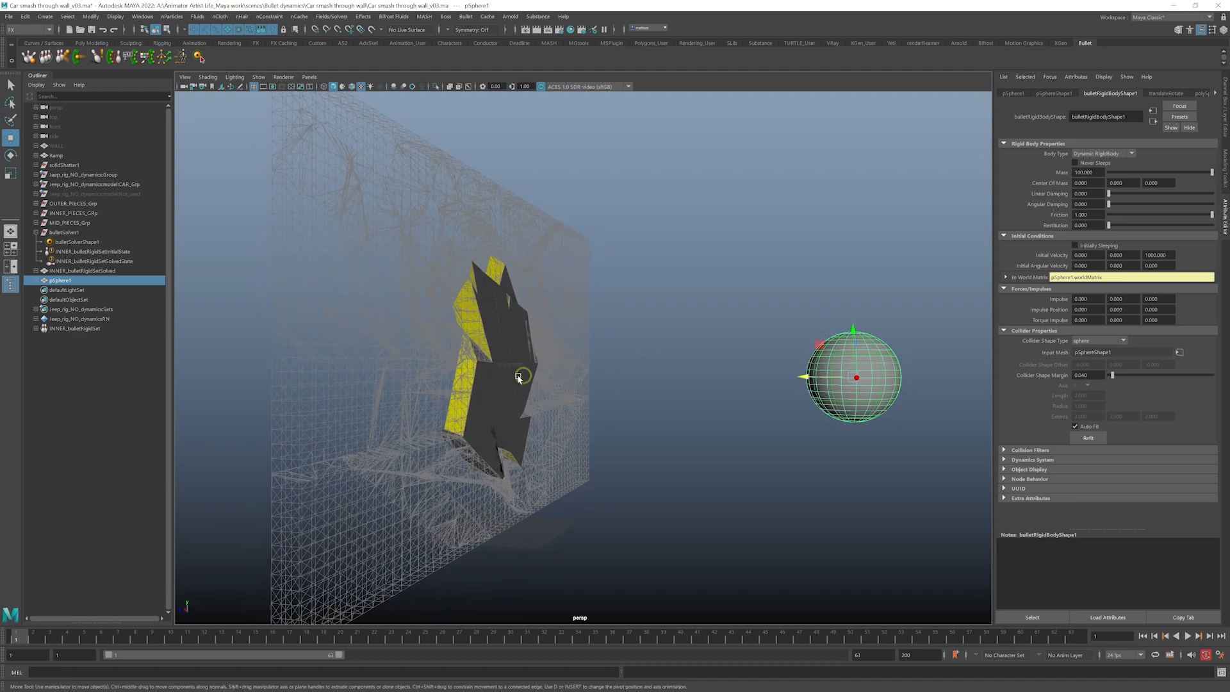
{"action": "left_click", "coordinate": [1187, 636]}
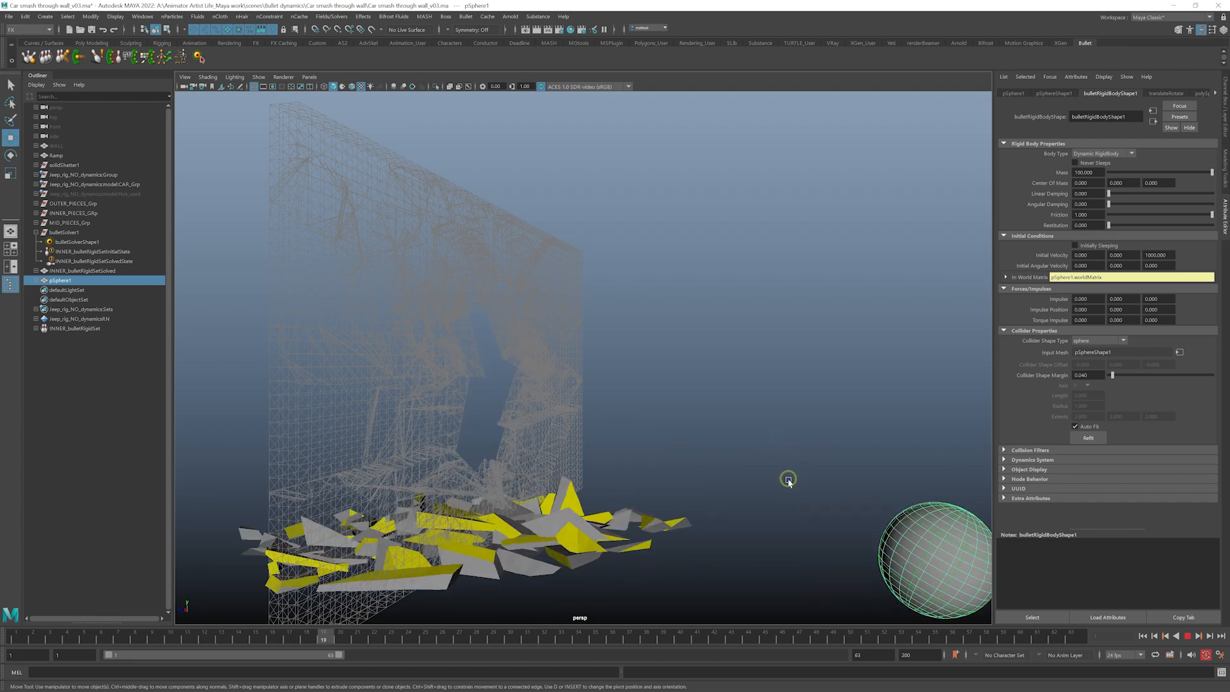
{"action": "left_click", "coordinate": [1187, 637]}
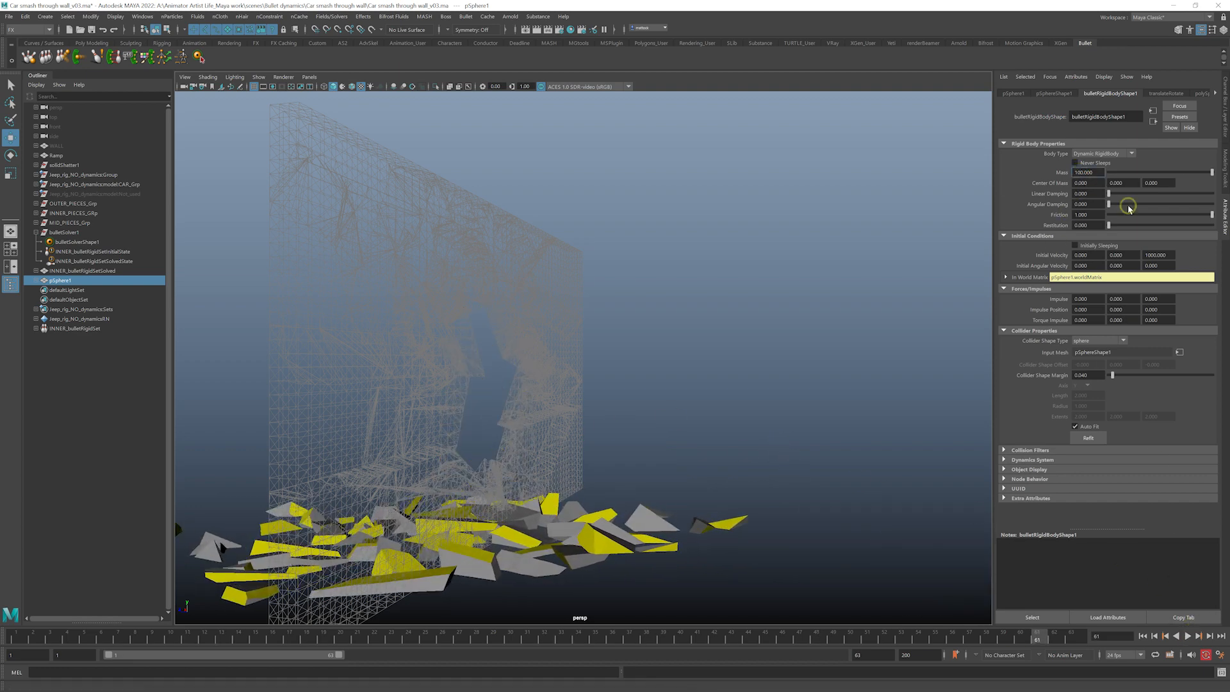
- Set the sphere's Mass to 1000, replay the simulation from the first frame and stop it to examine the scattered shards
{"action": "left_click_drag", "start_coordinate": [799, 393], "coordinate": [799, 426], "text": "alt"}
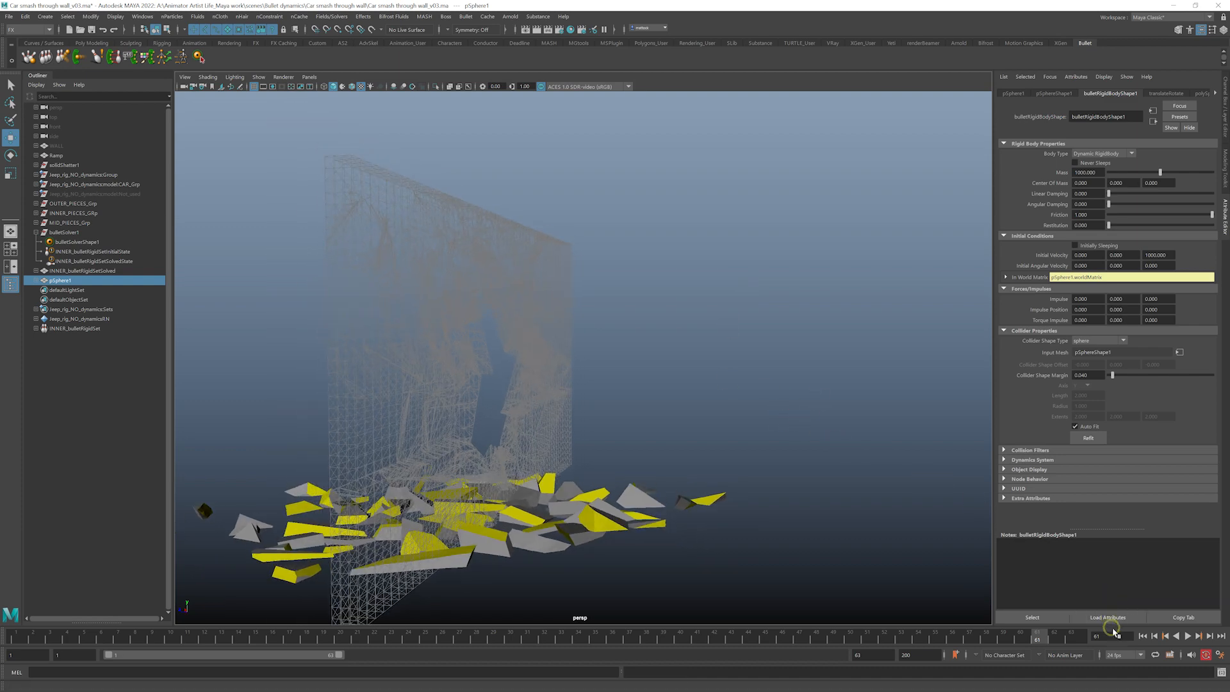
{"action": "left_click", "coordinate": [1142, 635]}
{"action": "left_click", "coordinate": [1188, 636]}
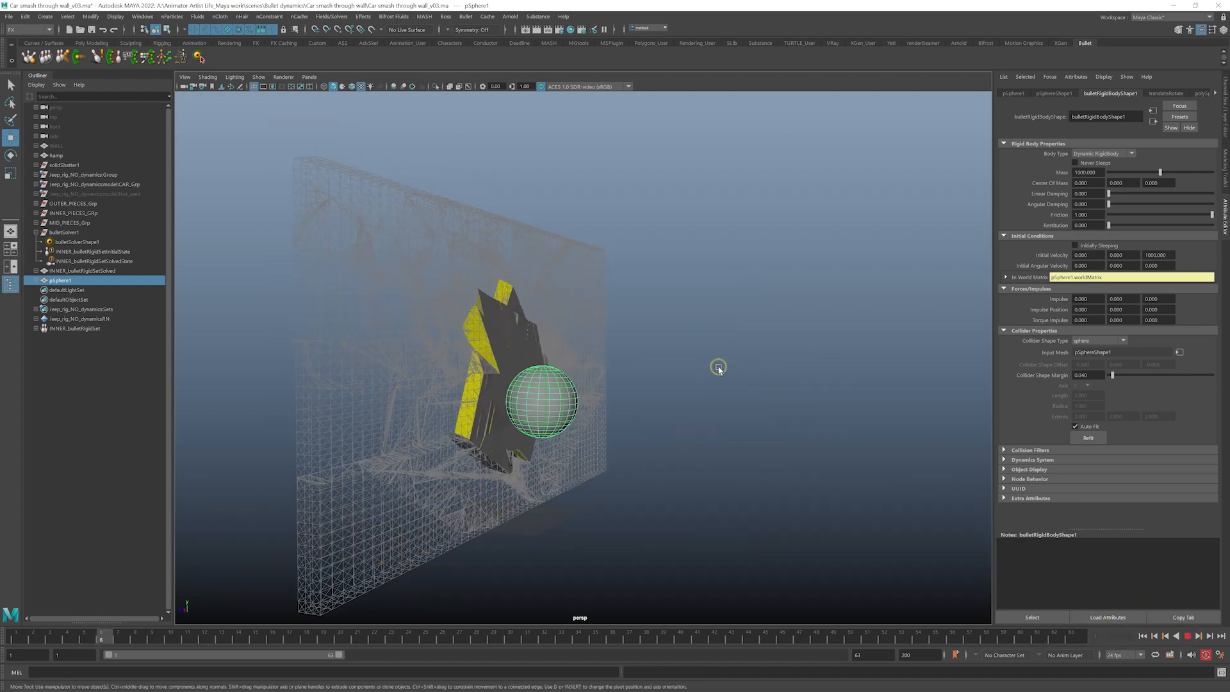
{"action": "left_click_drag", "start_coordinate": [744, 396], "coordinate": [682, 403], "text": "alt"}
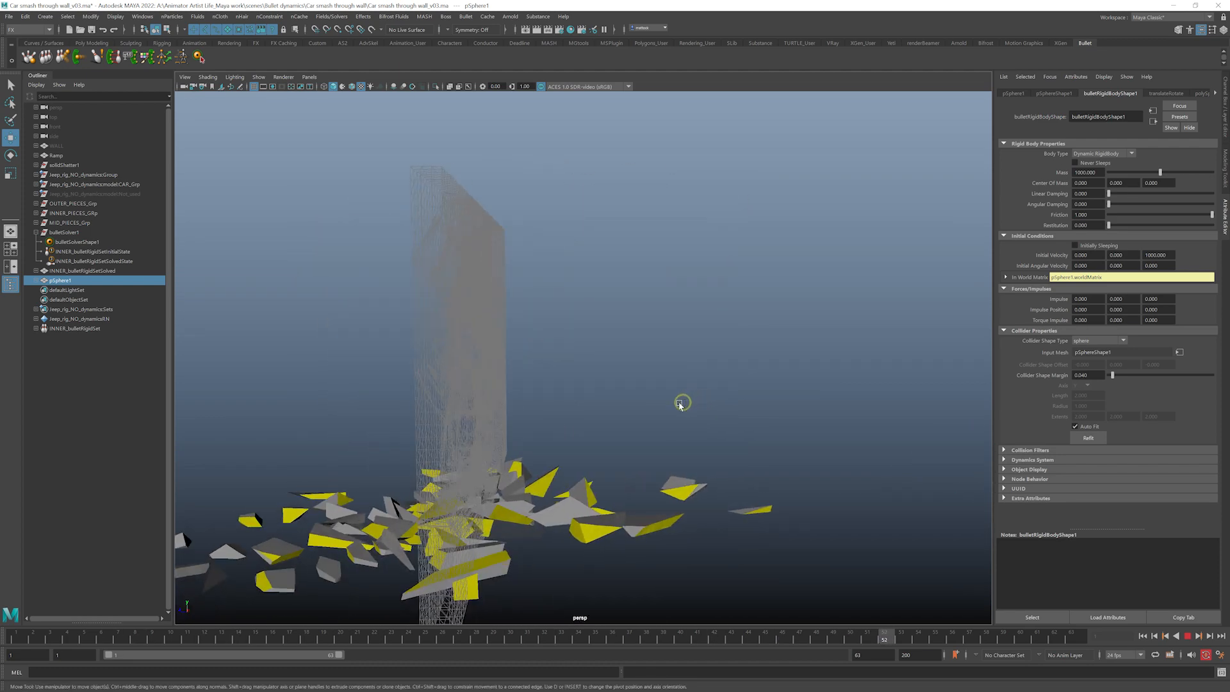
{"action": "key", "text": "Escape"}
{"action": "left_click_drag", "start_coordinate": [668, 467], "coordinate": [642, 463], "text": "alt"}
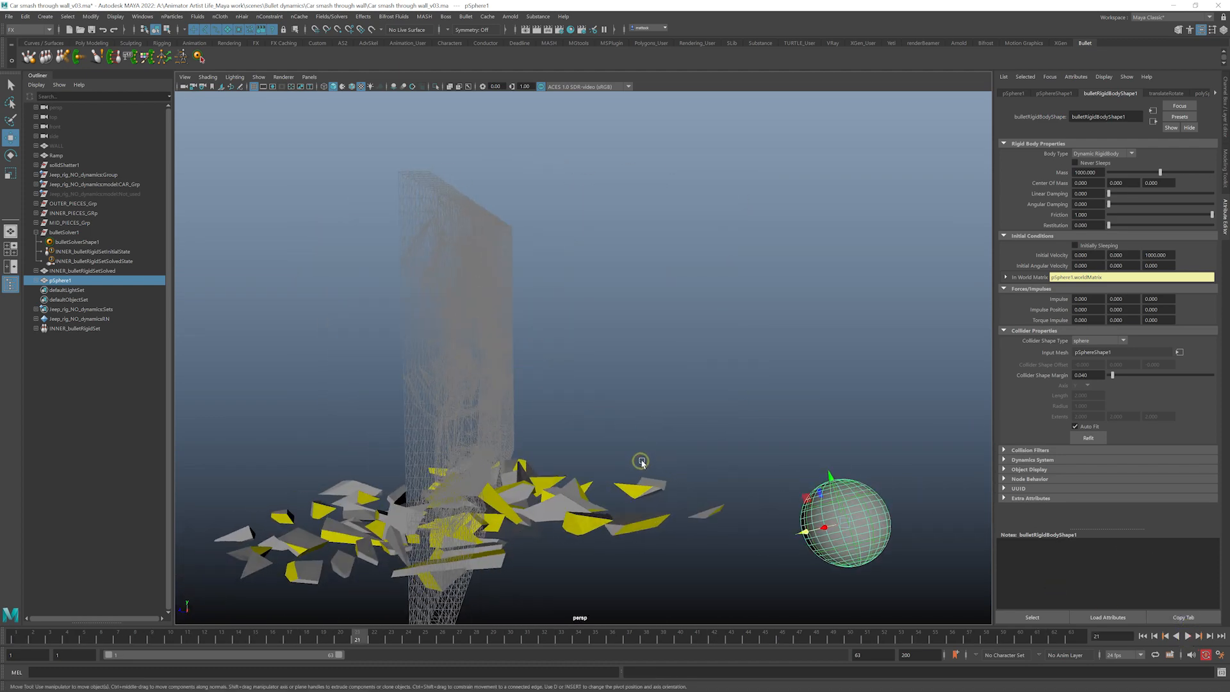
- Open INNER_bulletRigidSetInitialState, edit the shards' Default Mass value and deselect everything
{"action": "left_click", "coordinate": [655, 456]}
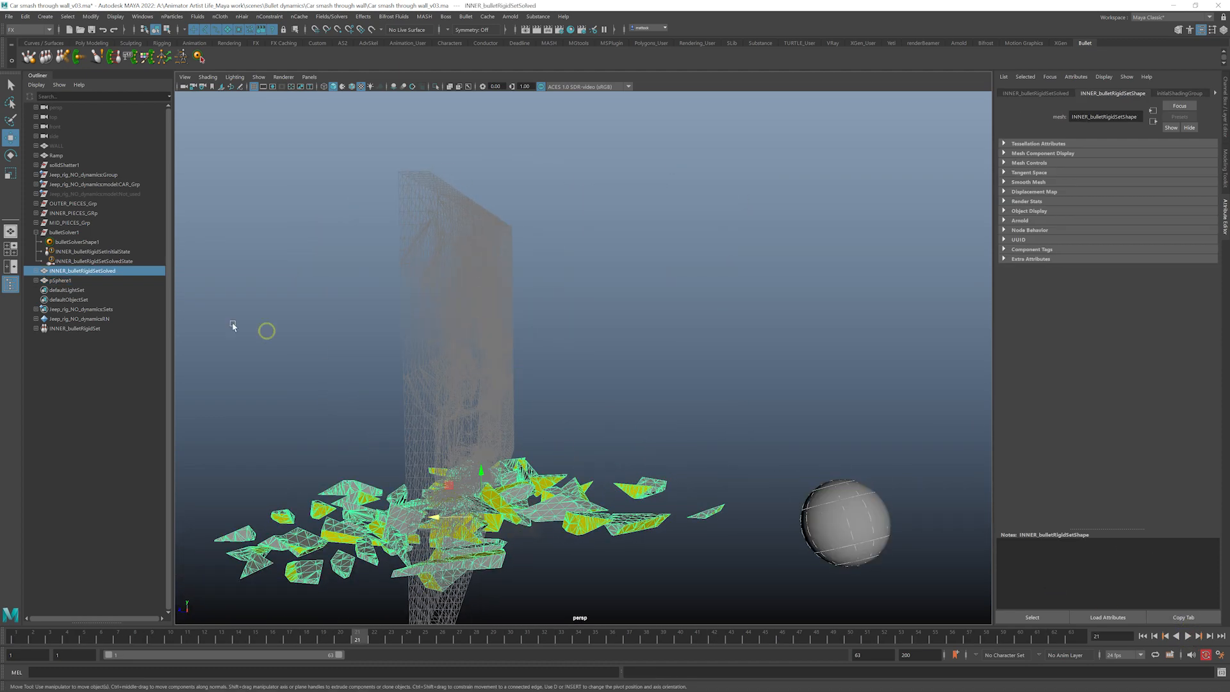
{"action": "left_click", "coordinate": [104, 252]}
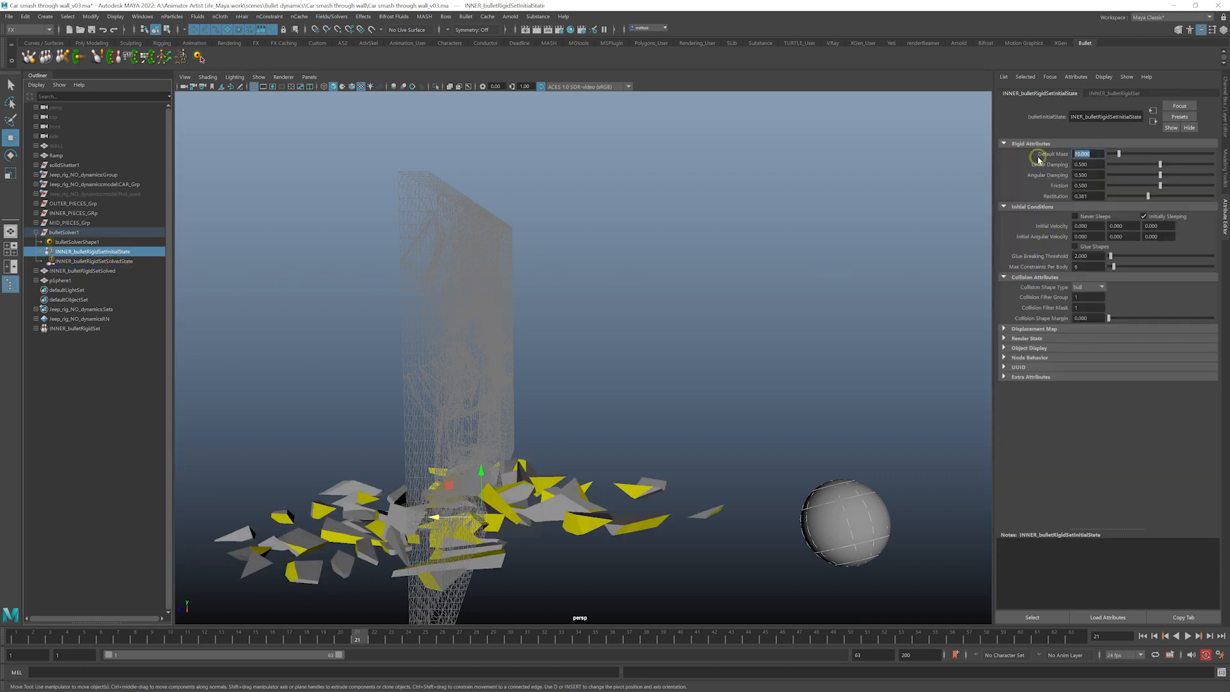
{"action": "left_click", "coordinate": [898, 428]}
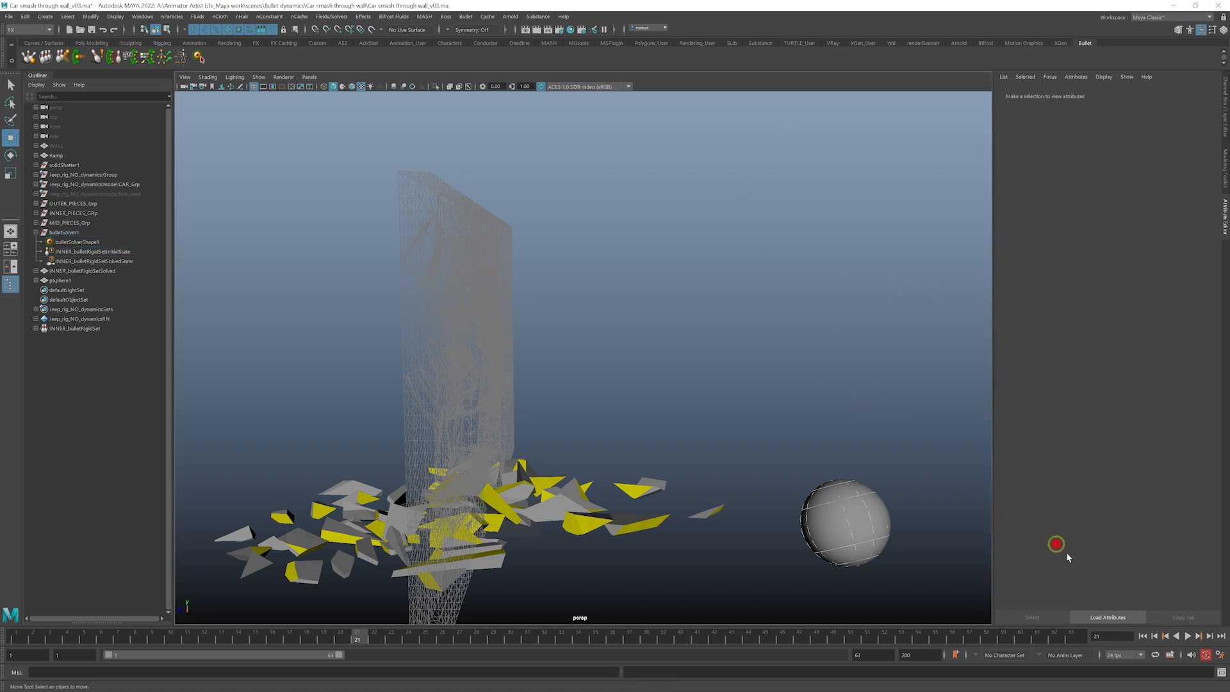
- Replay the simulation from the first frame and examine how the sphere interacts with the fallen shards
{"action": "left_click", "coordinate": [1144, 638]}
{"action": "left_click", "coordinate": [1188, 636]}
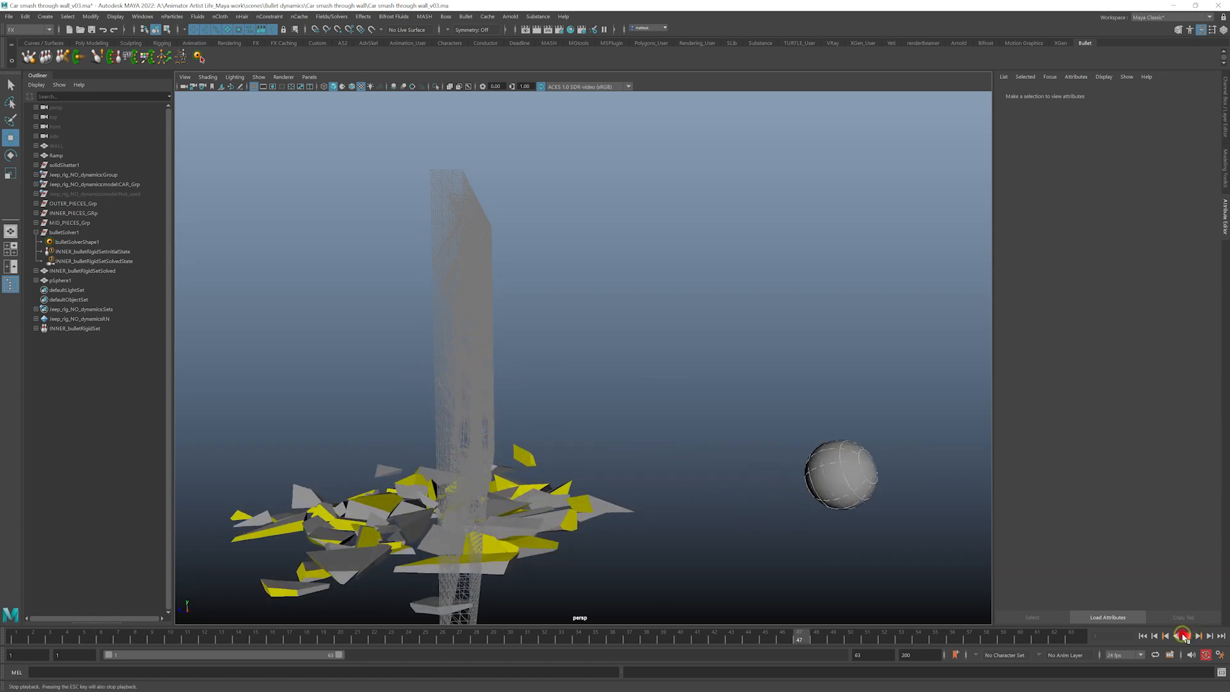
{"action": "left_click_drag", "start_coordinate": [637, 433], "coordinate": [574, 429], "text": "alt"}
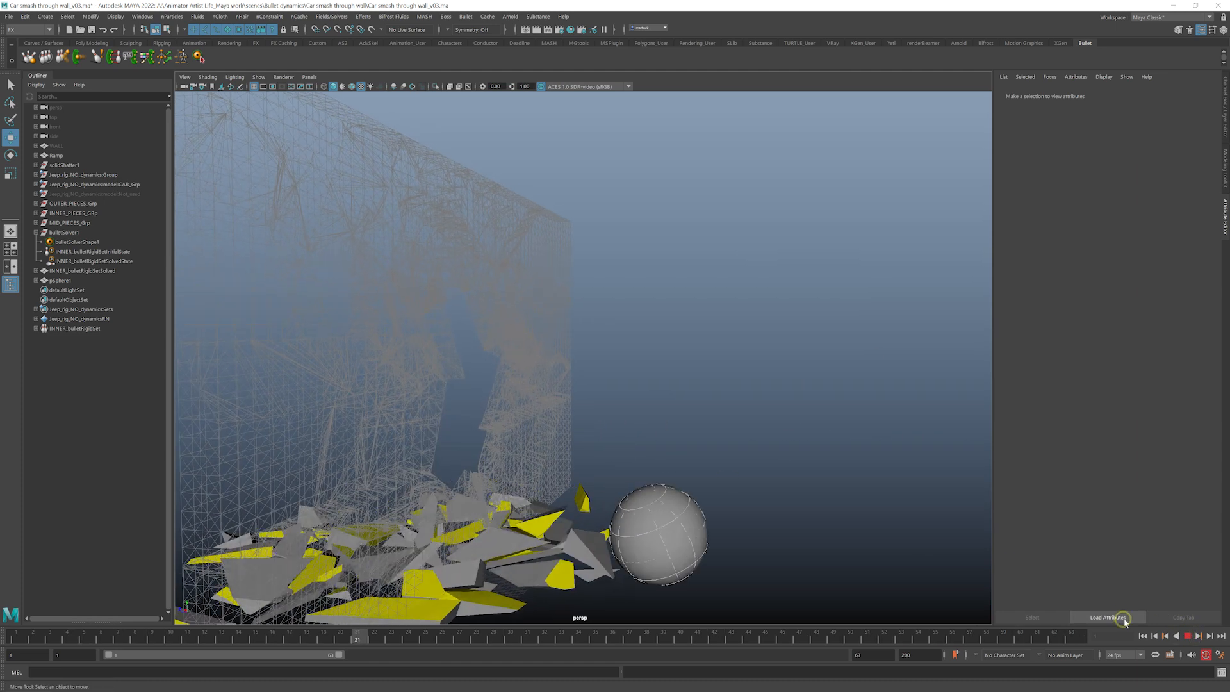
{"action": "left_click", "coordinate": [1187, 637]}
- Scrub to frame 4 and examine the sphere's contact with the wall shards up close from the side
{"action": "left_click_drag", "start_coordinate": [30, 636], "coordinate": [66, 639]}
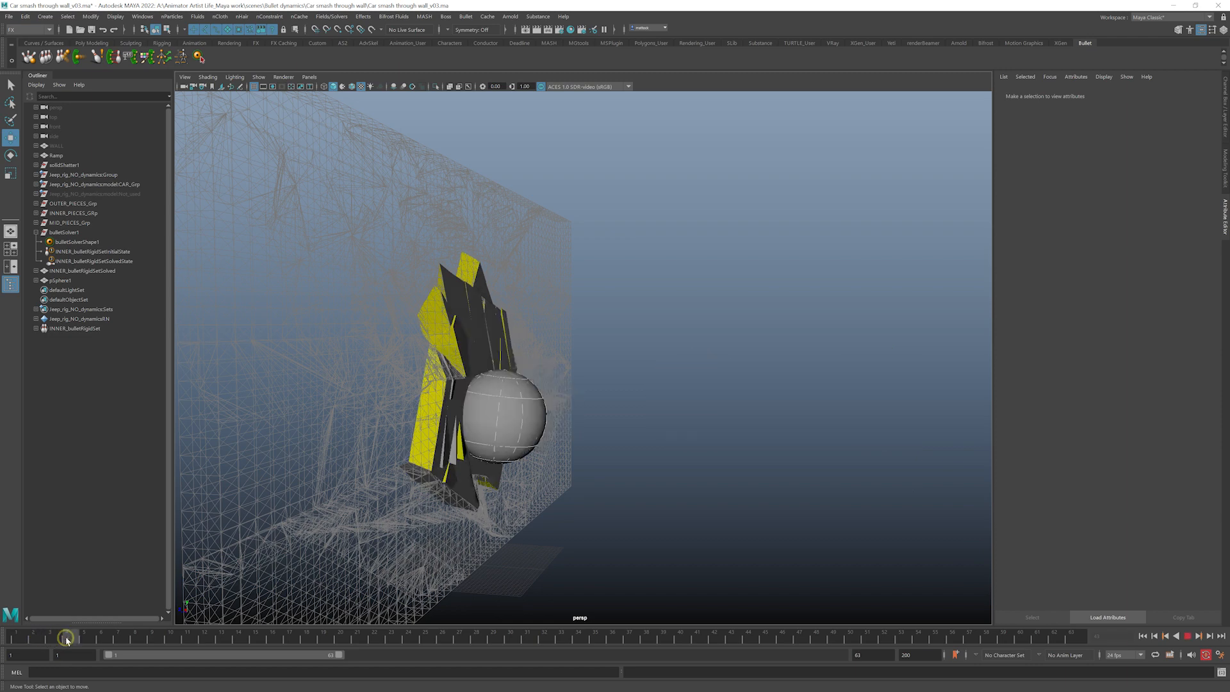
{"action": "left_click_drag", "start_coordinate": [393, 395], "coordinate": [474, 410], "text": "alt"}
{"action": "right_click_drag", "start_coordinate": [474, 410], "coordinate": [558, 418], "text": "alt"}
{"action": "mouse_move", "coordinate": [526, 419]}
{"action": "left_mouse_down", "text": "alt"}
{"action": "mouse_move", "coordinate": [564, 426]}
{"action": "mouse_move", "coordinate": [632, 400]}
{"action": "mouse_move", "coordinate": [489, 417]}
{"action": "mouse_move", "coordinate": [529, 438]}
{"action": "left_mouse_up", "text": "alt"}
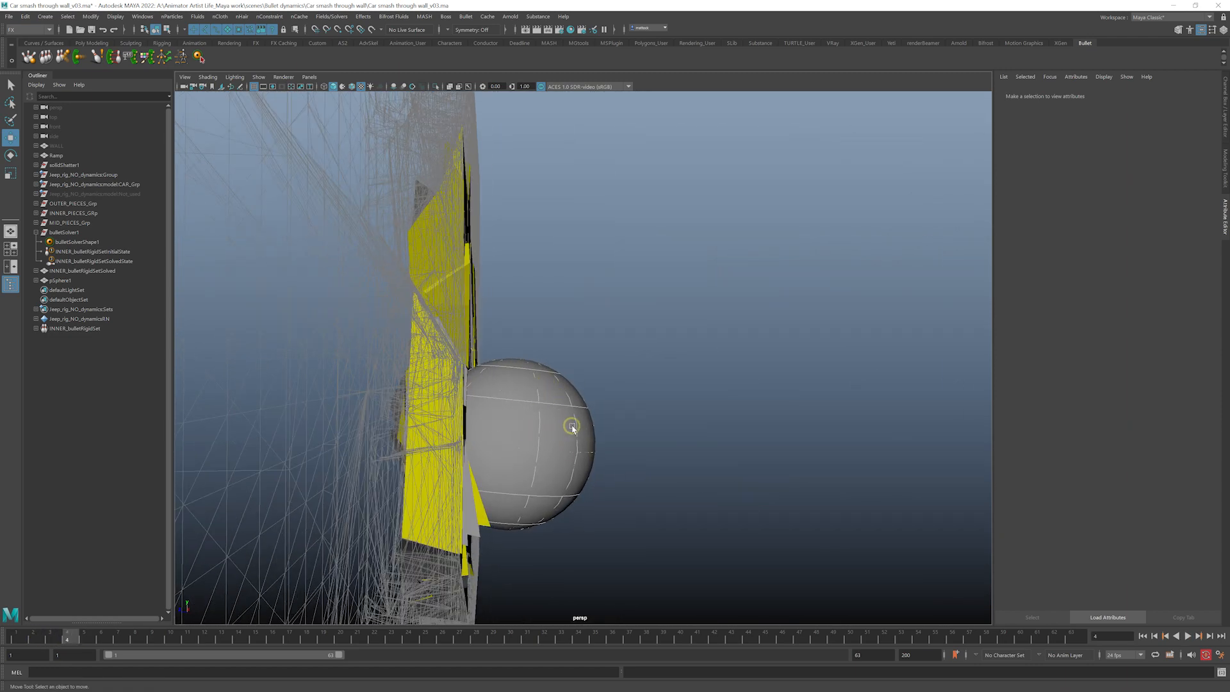
{"action": "left_click_drag", "start_coordinate": [653, 389], "coordinate": [537, 382], "text": "alt"}
- Select the sphere, set its bulletRigidBodyShape1 Mass to 10000 and replay the simulation from the first frame
{"action": "left_click_drag", "start_coordinate": [617, 372], "coordinate": [591, 417]}
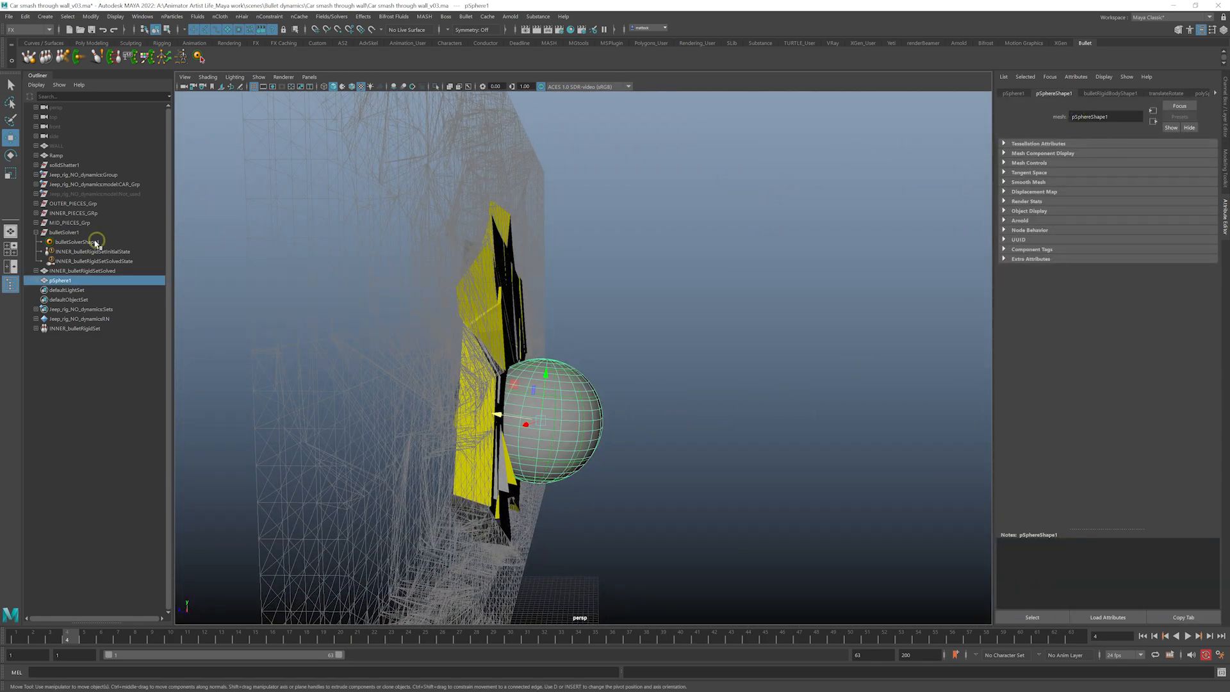
{"action": "left_click", "coordinate": [640, 371]}
{"action": "left_click_drag", "start_coordinate": [626, 377], "coordinate": [557, 433]}
{"action": "left_click", "coordinate": [1103, 95]}
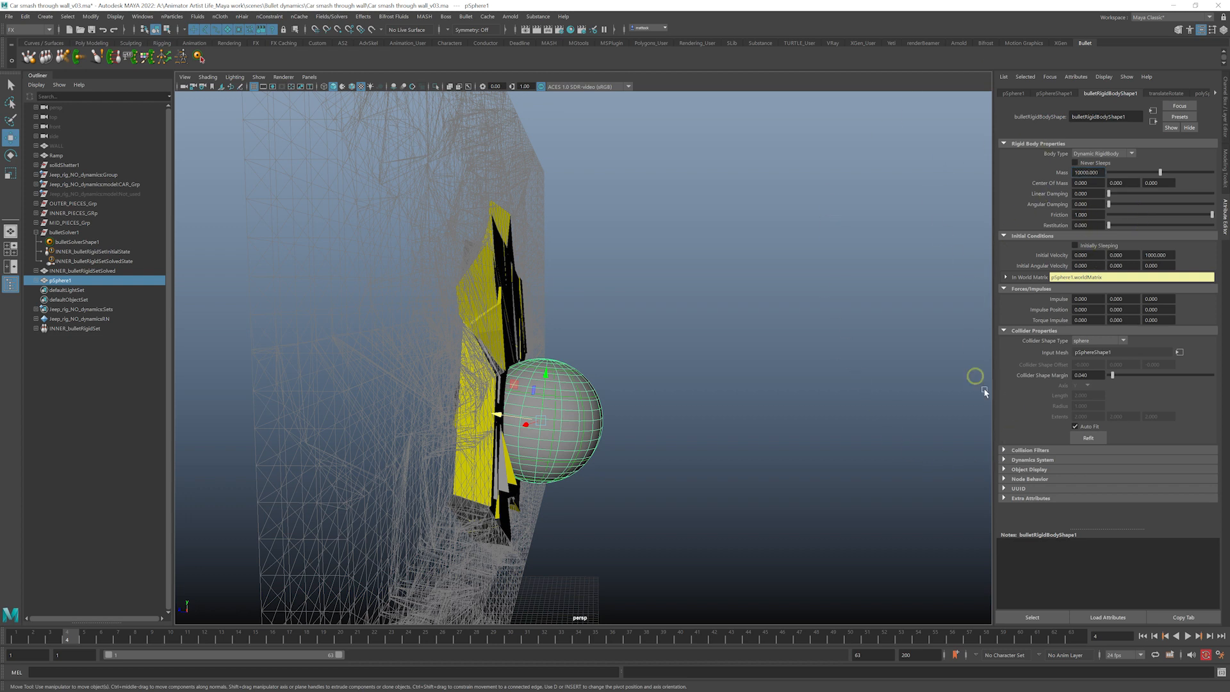
{"action": "left_click", "coordinate": [1142, 636]}
{"action": "left_click", "coordinate": [1189, 635]}
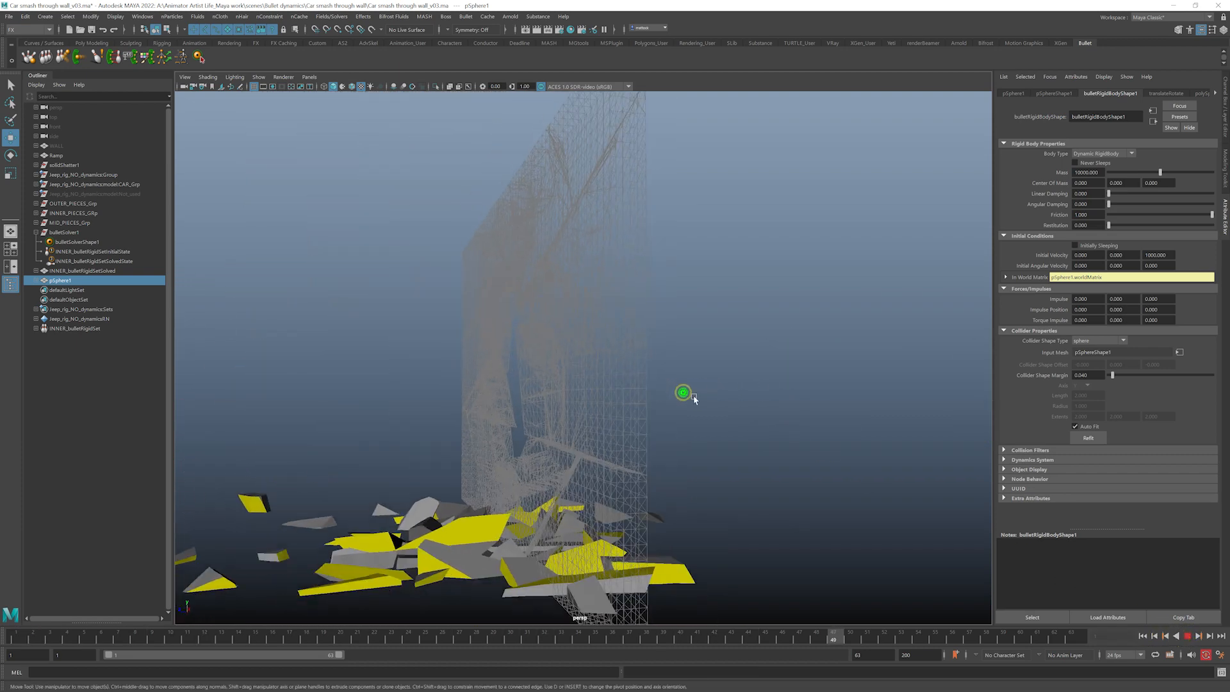
- Examine the looping wall-break simulation from both sides, the front and up close, following the sphere and the scattered shards
{"action": "right_click_drag", "start_coordinate": [694, 396], "coordinate": [622, 404], "text": "alt"}
{"action": "left_click_drag", "start_coordinate": [650, 421], "coordinate": [788, 431], "text": "alt"}
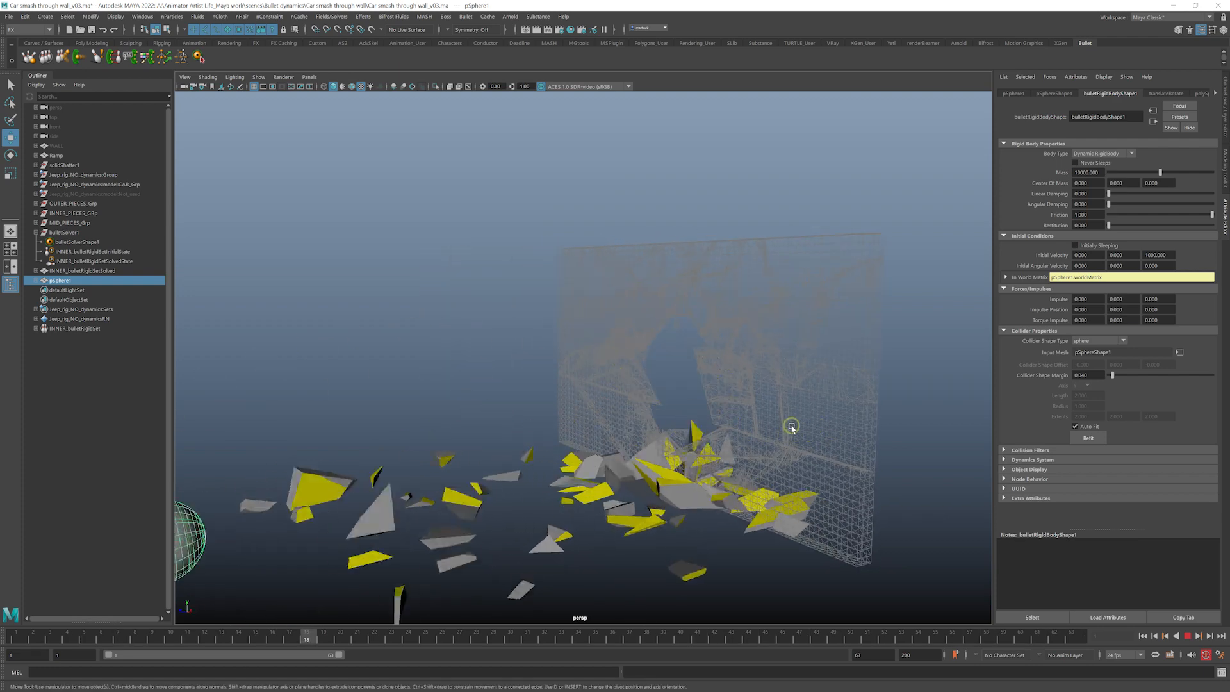
{"action": "left_click_drag", "start_coordinate": [693, 428], "coordinate": [769, 433], "text": "alt"}
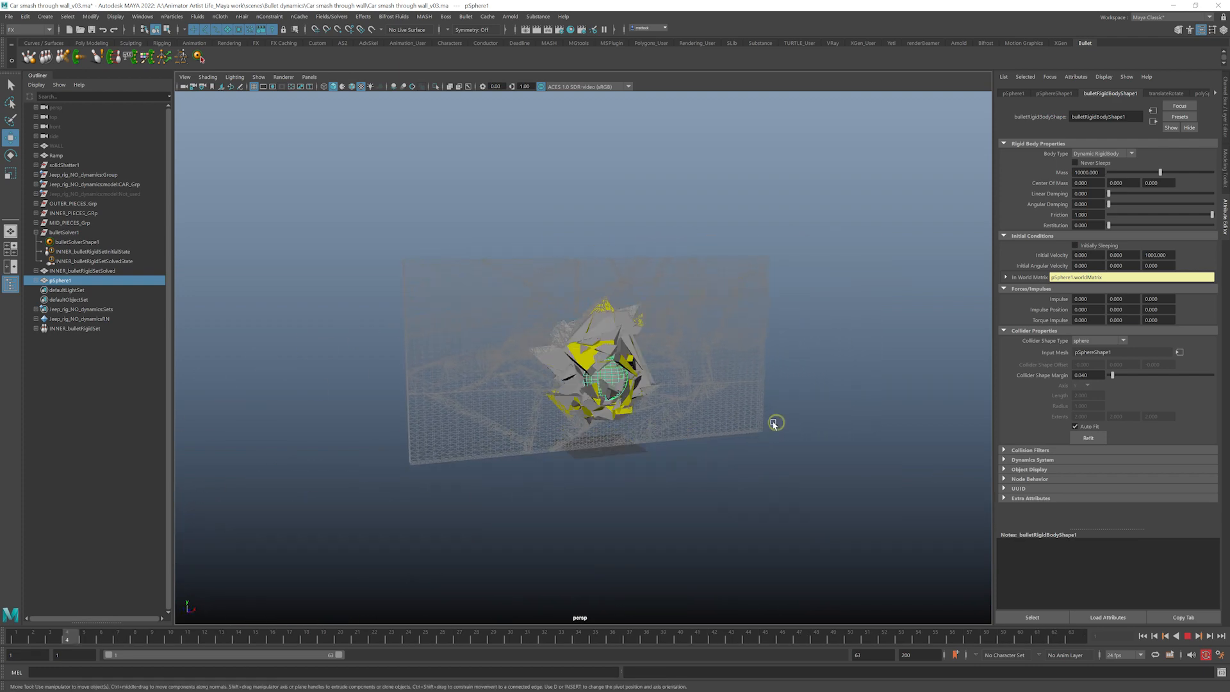
{"action": "right_click_drag", "start_coordinate": [415, 402], "coordinate": [483, 449], "text": "alt"}
{"action": "left_click_drag", "start_coordinate": [500, 450], "coordinate": [519, 435], "text": "alt"}
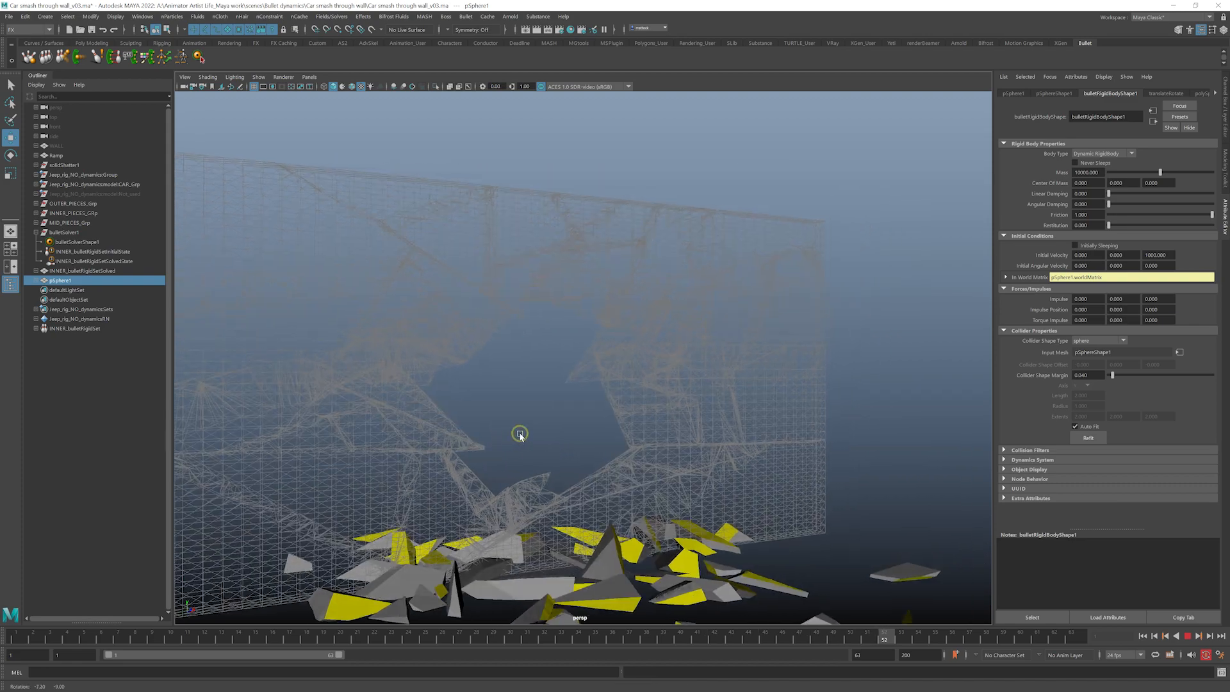
{"action": "middle_click_drag", "start_coordinate": [681, 412], "coordinate": [625, 384], "text": "alt"}
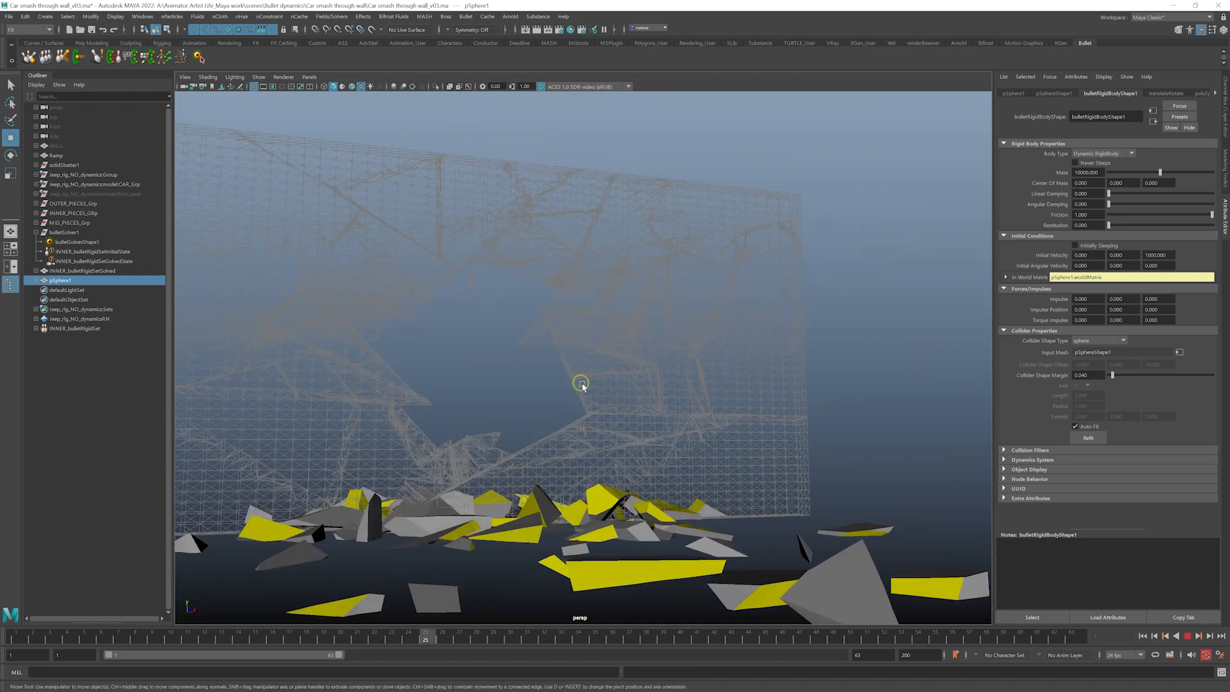
{"action": "right_click_drag", "start_coordinate": [590, 398], "coordinate": [522, 393], "text": "alt"}
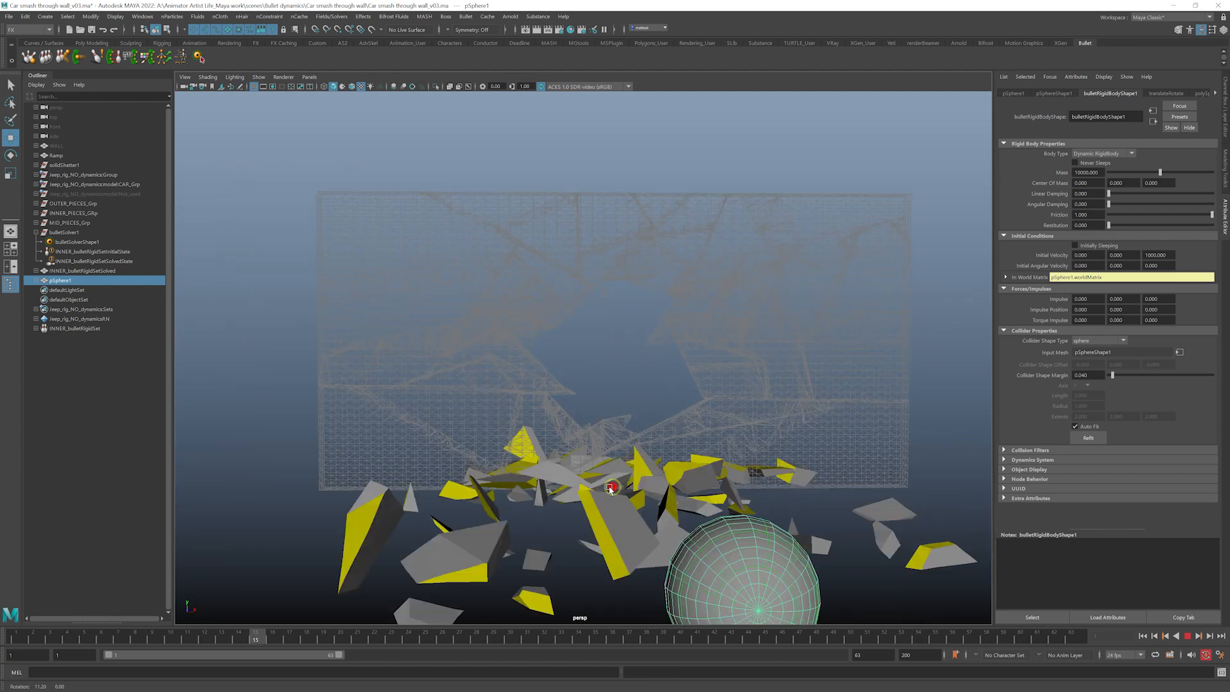
{"action": "left_click_drag", "start_coordinate": [637, 484], "coordinate": [685, 464], "text": "alt"}
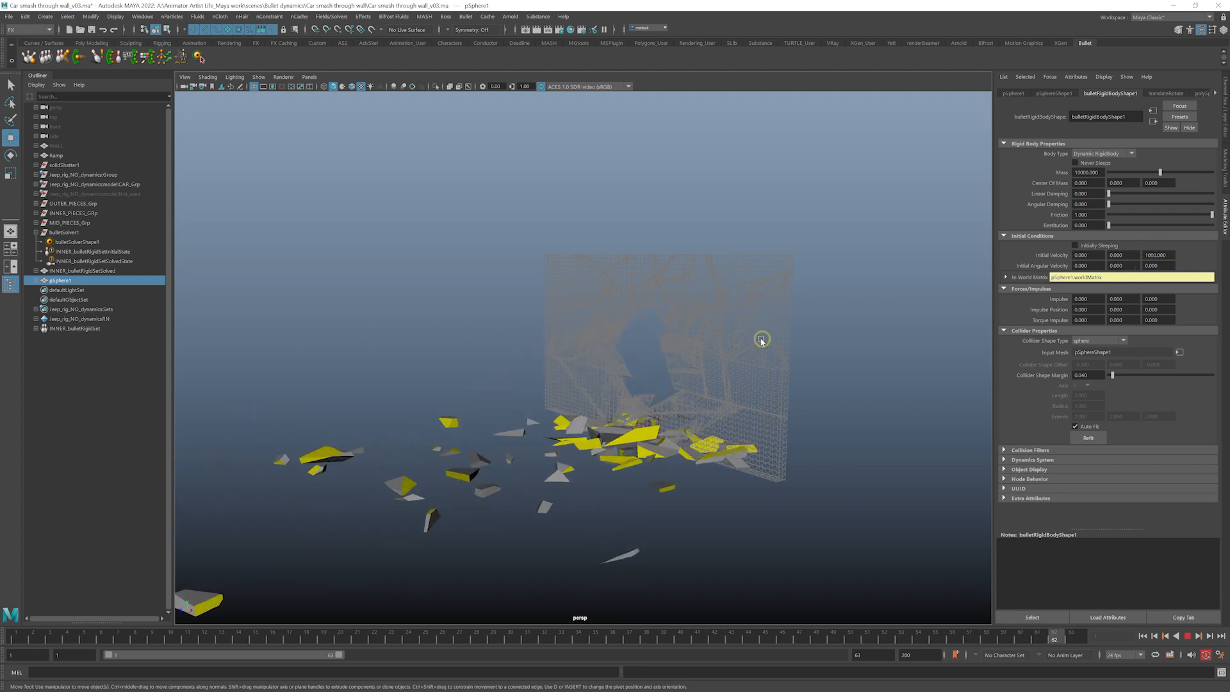
{"action": "scroll", "coordinate": [695, 382], "scroll_direction": "up", "scroll_amount": 3}
{"action": "left_click_drag", "start_coordinate": [694, 382], "coordinate": [631, 387], "text": "alt"}
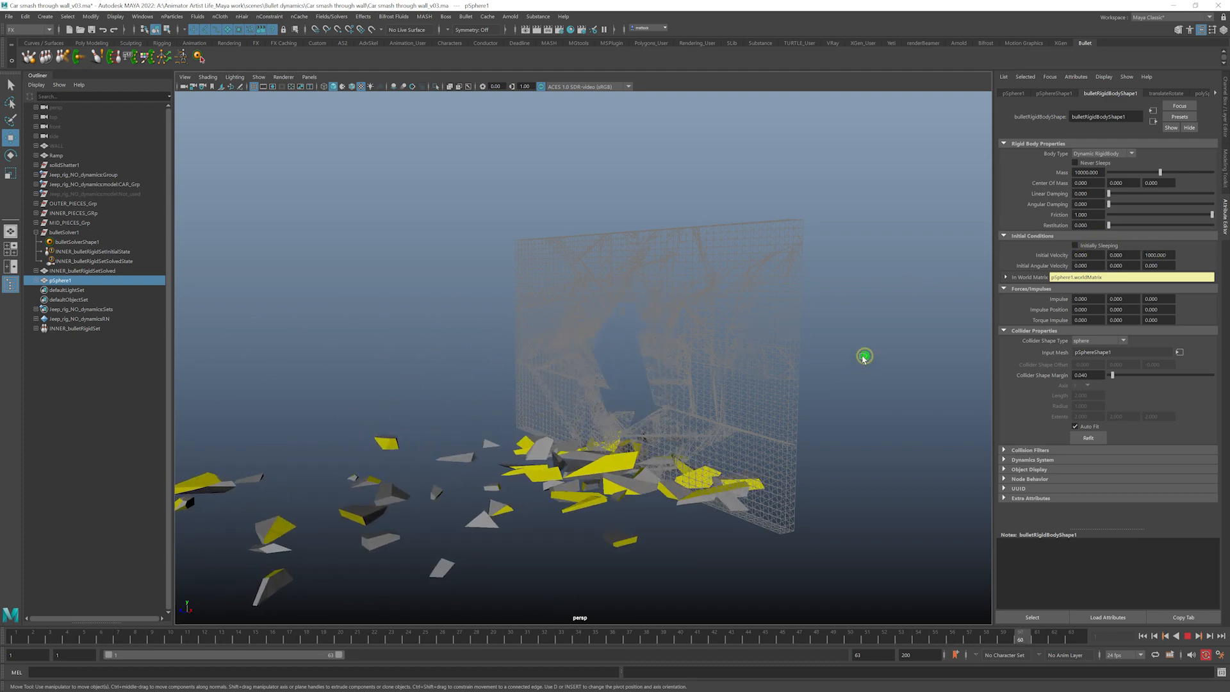
{"action": "right_click_drag", "start_coordinate": [864, 359], "coordinate": [760, 354], "text": "alt"}
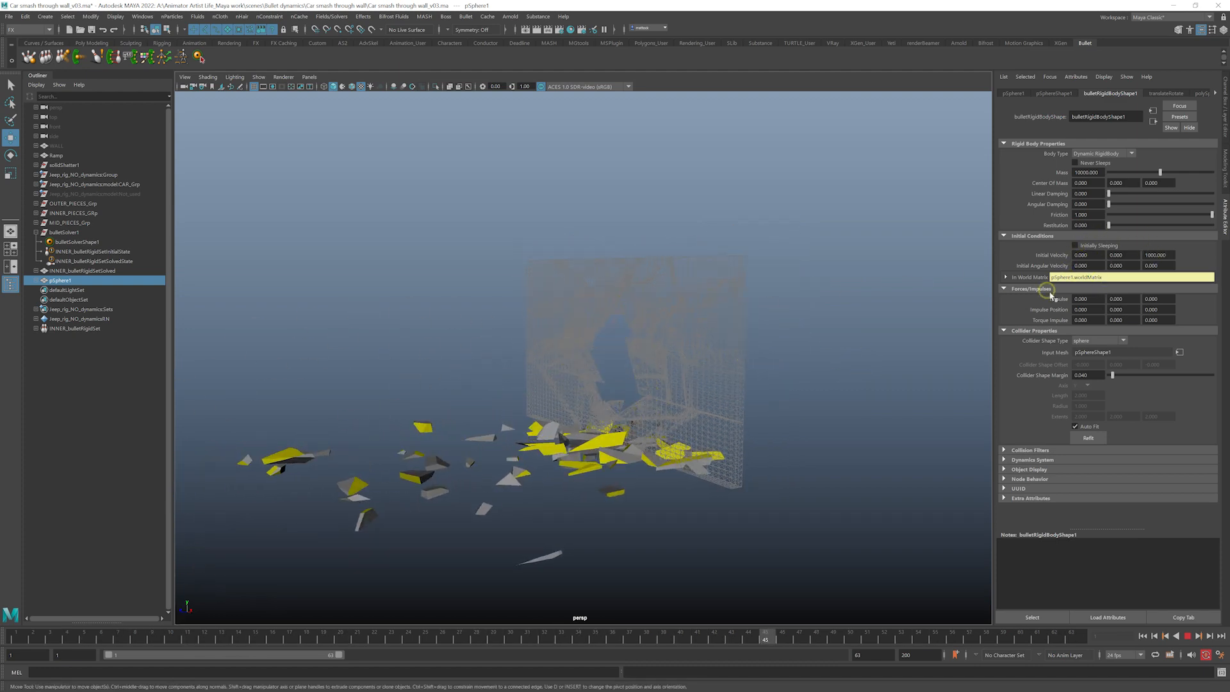
{"action": "left_click_drag", "start_coordinate": [781, 375], "coordinate": [867, 371], "text": "alt"}
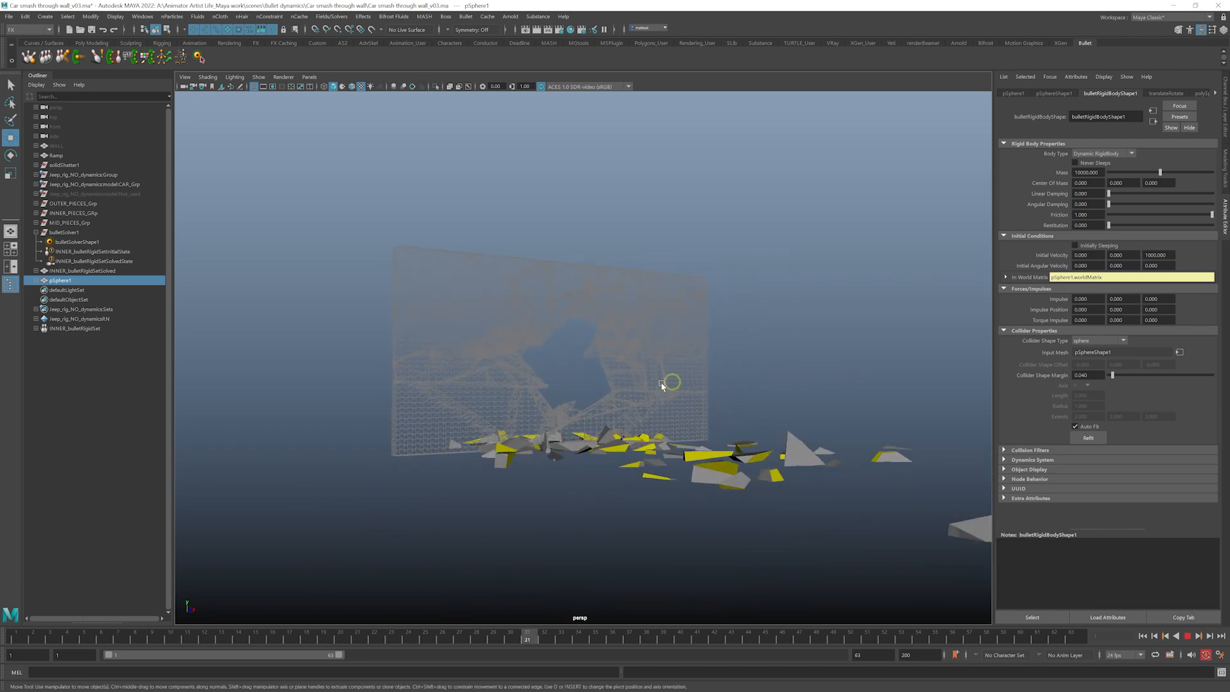
{"action": "right_click_drag", "start_coordinate": [667, 384], "coordinate": [711, 385], "text": "alt"}
{"action": "left_click_drag", "start_coordinate": [712, 385], "coordinate": [625, 410], "text": "alt"}
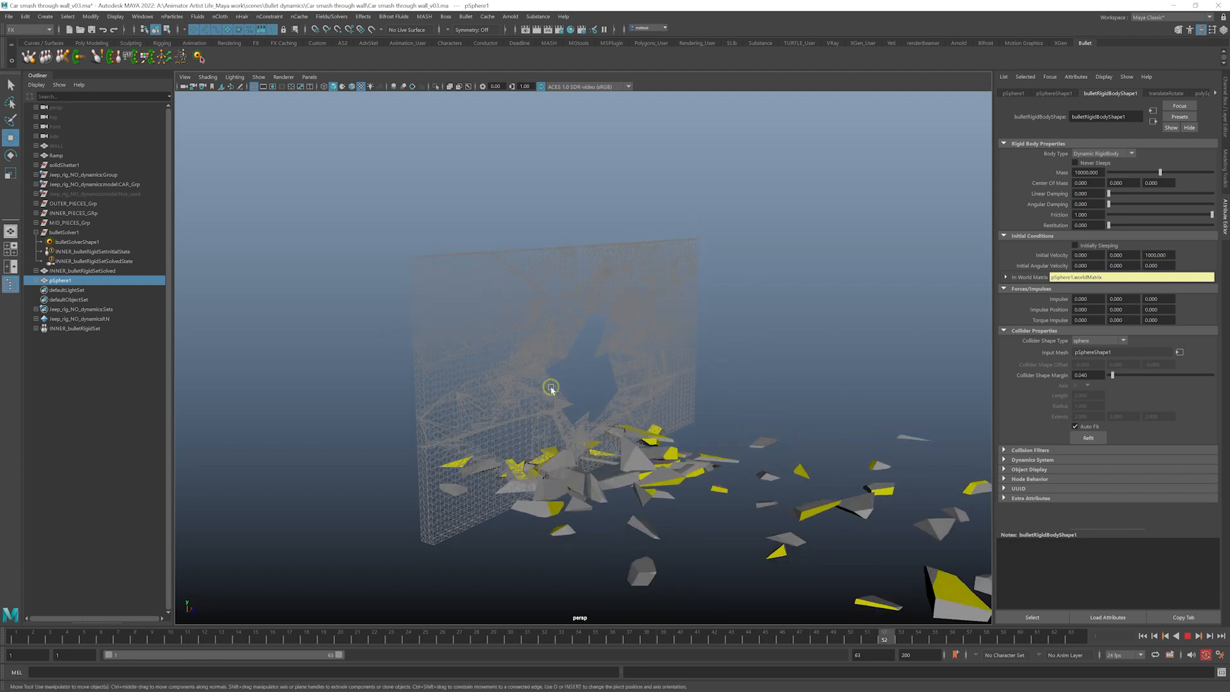
{"action": "left_click_drag", "start_coordinate": [551, 388], "coordinate": [206, 316], "text": "alt"}
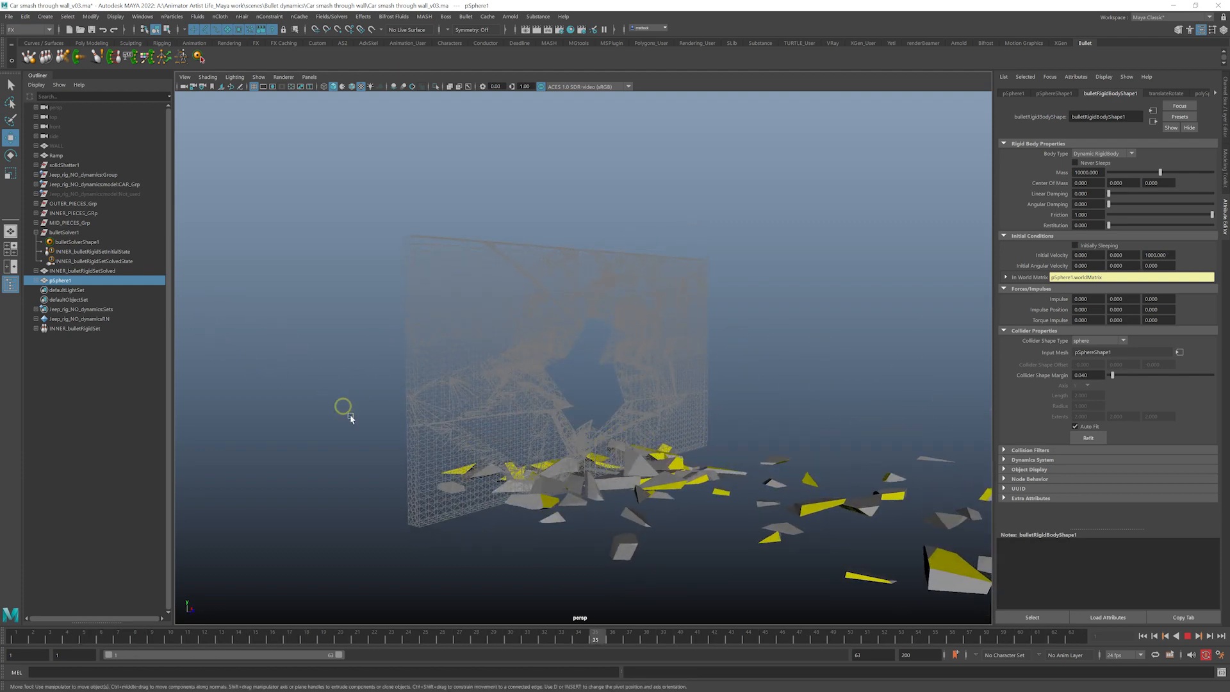
{"action": "left_click_drag", "start_coordinate": [516, 396], "coordinate": [536, 402], "text": "alt"}
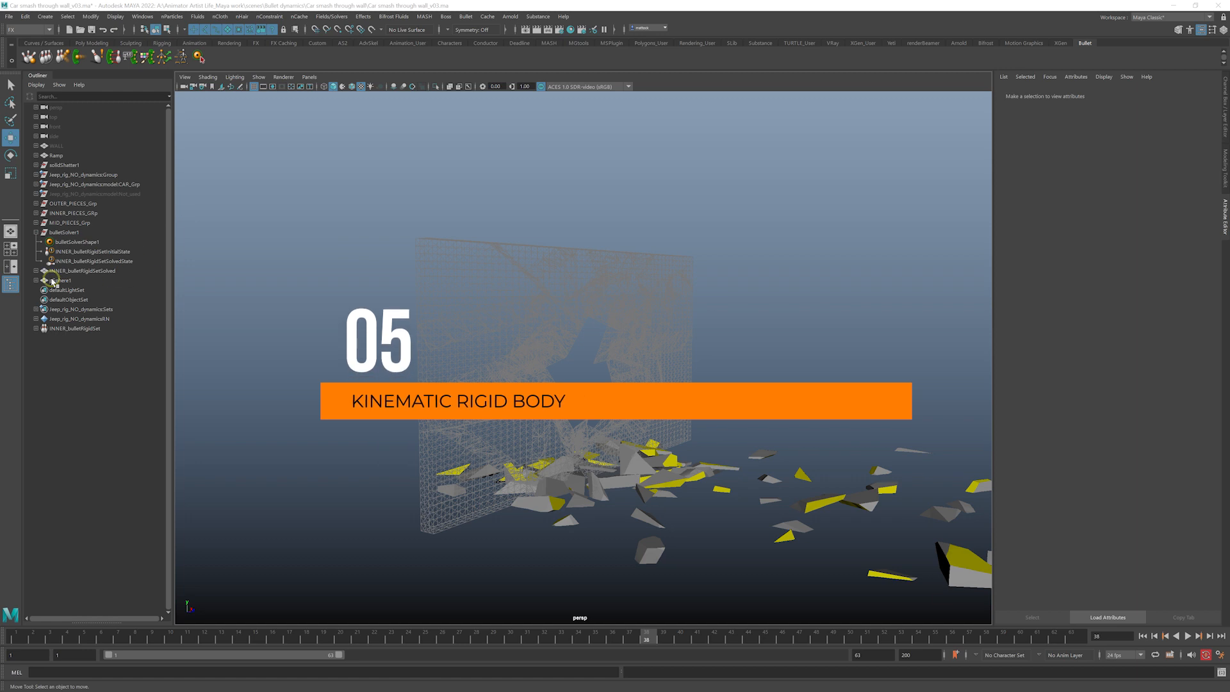
- Delete pSphere1 and return the timeline to frame 1 with the wall framed up close
{"action": "left_click", "coordinate": [54, 281]}
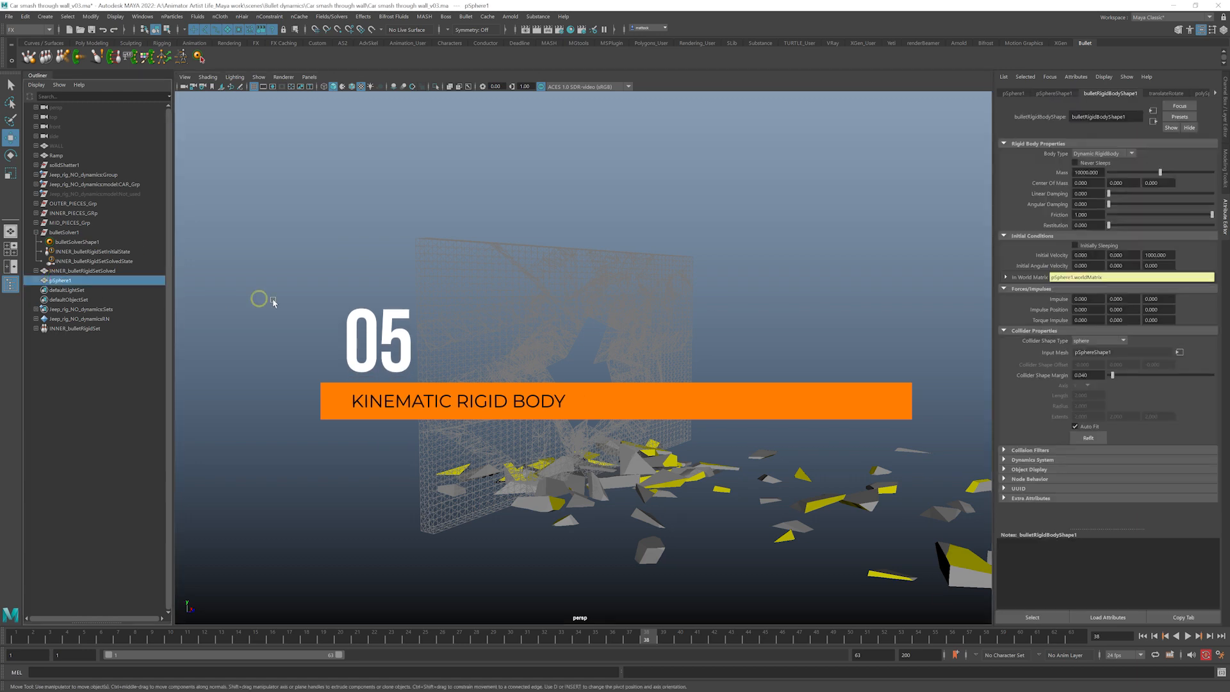
{"action": "key", "text": "Delete"}
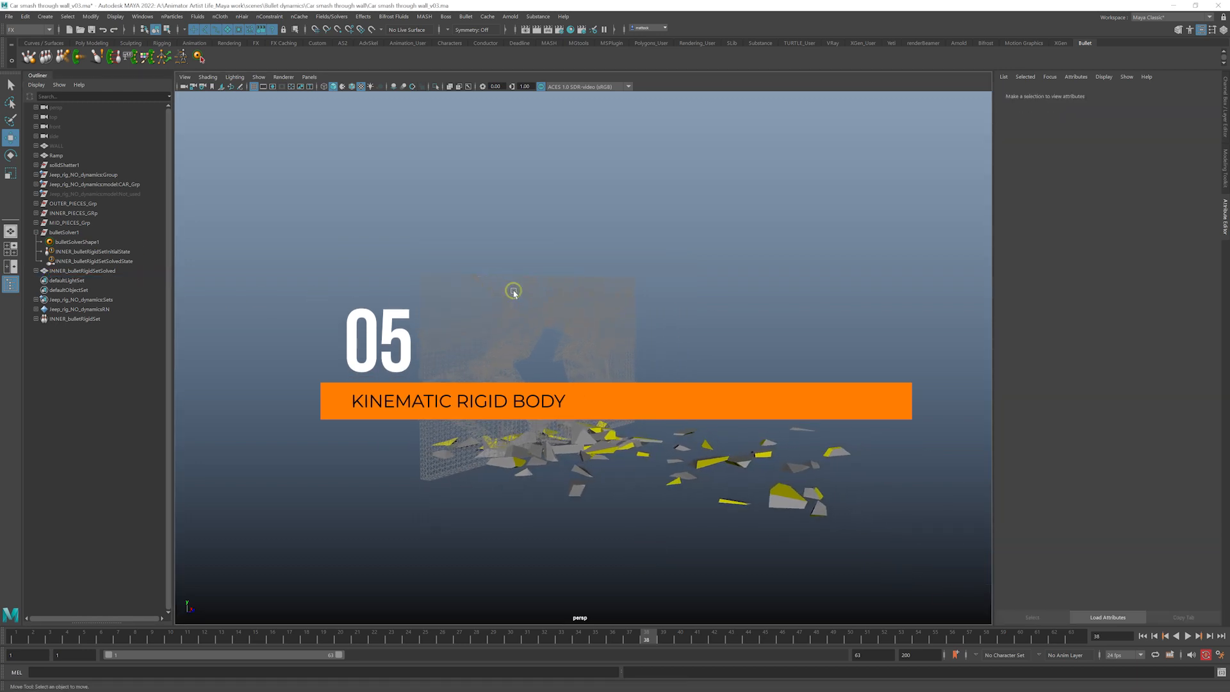
{"action": "left_click_drag", "start_coordinate": [44, 636], "coordinate": [1, 640]}
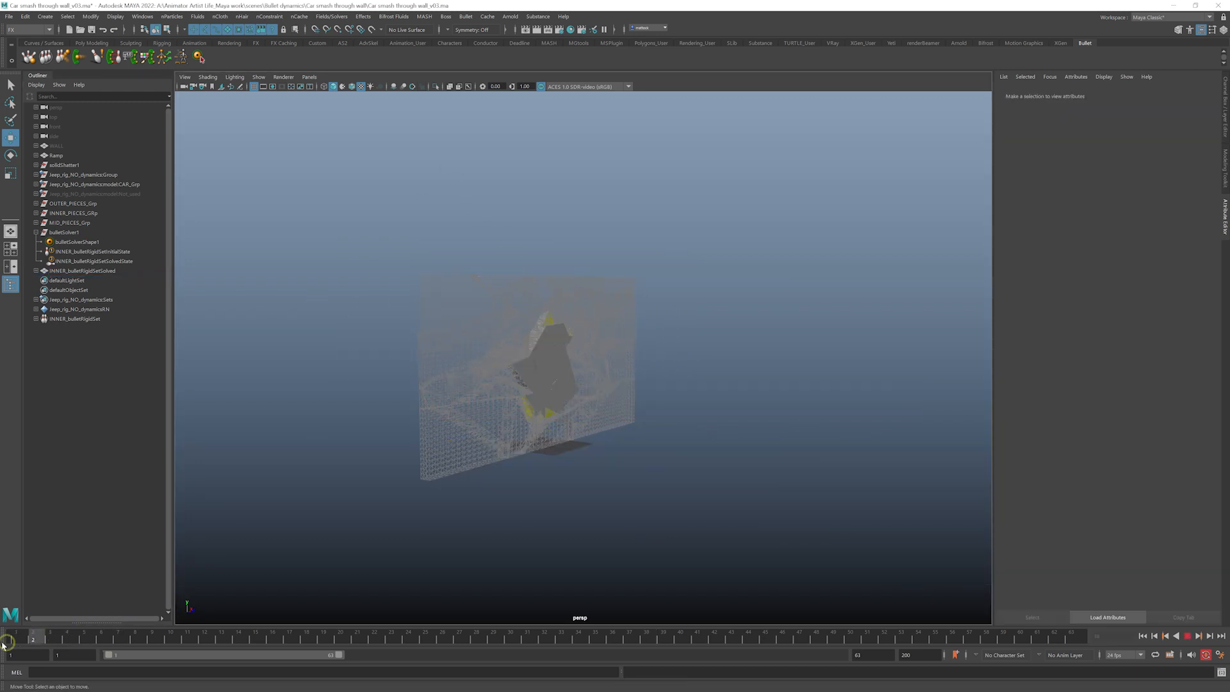
{"action": "right_click_drag", "start_coordinate": [466, 346], "coordinate": [608, 354], "text": "alt"}
{"action": "middle_click_drag", "start_coordinate": [608, 355], "coordinate": [720, 374], "text": "alt"}
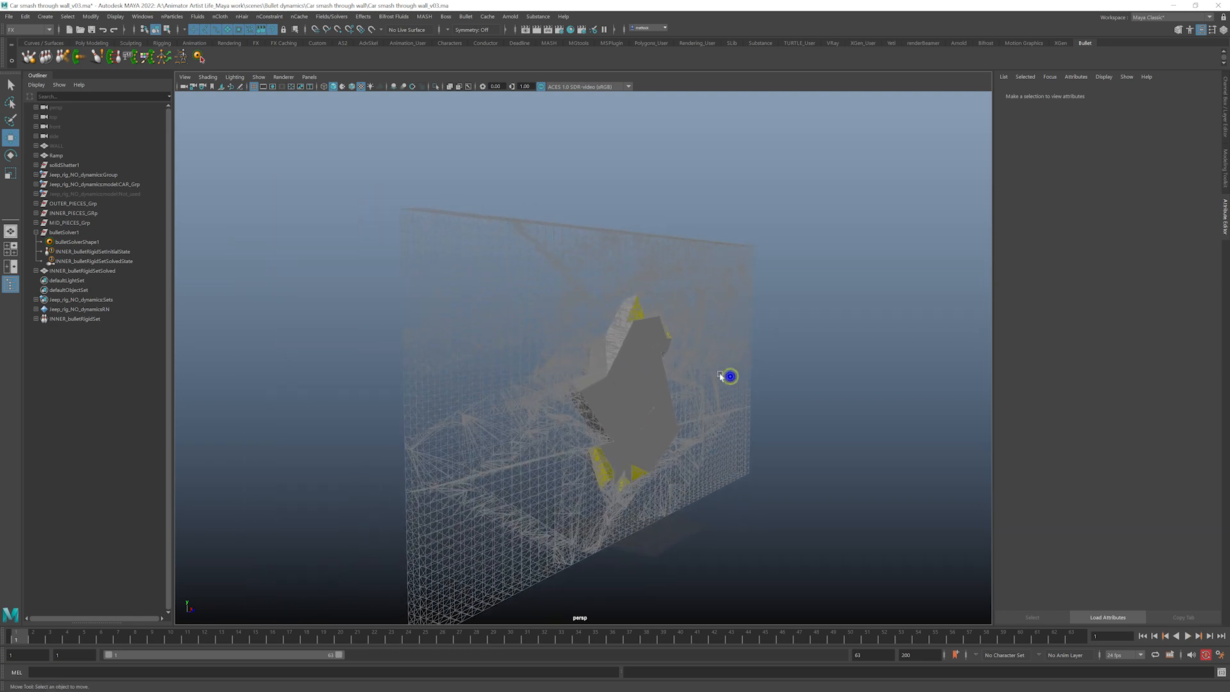
- Make the Jeep's display layer visible and advance the animation to frame 20, where the Jeep passes through the wall
{"action": "left_click", "coordinate": [1225, 100]}
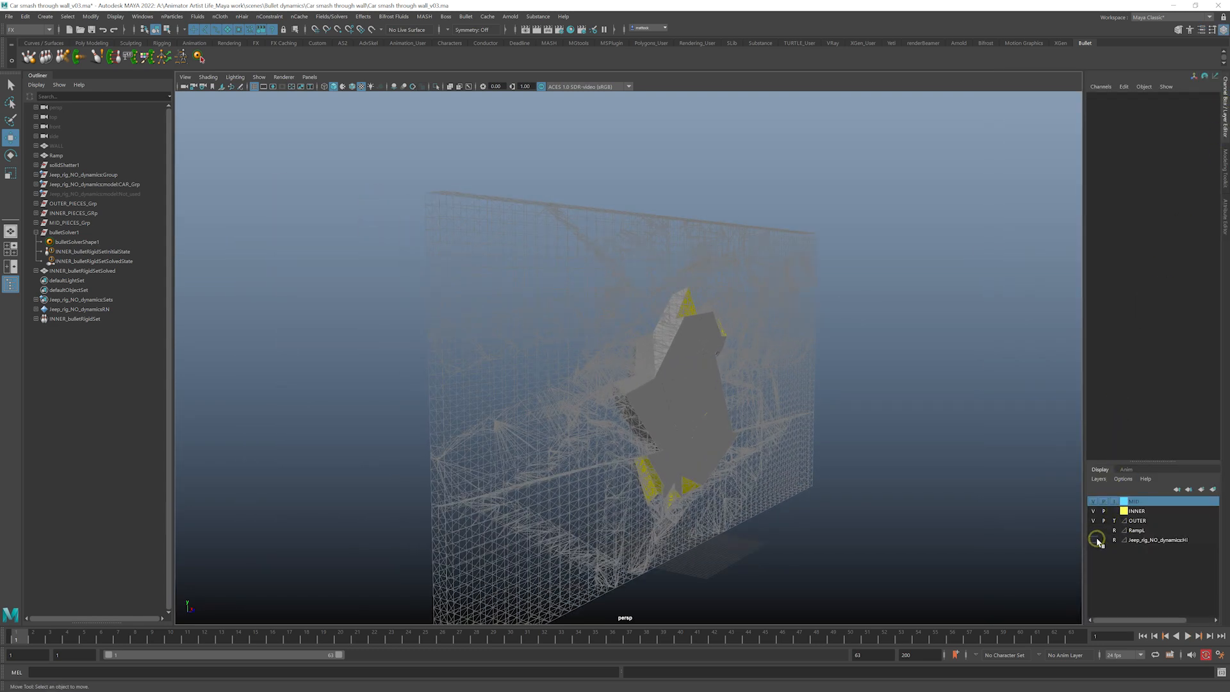
{"action": "right_click_drag", "start_coordinate": [811, 484], "coordinate": [593, 410], "text": "alt"}
{"action": "middle_click_drag", "start_coordinate": [593, 410], "coordinate": [669, 416], "text": "alt"}
{"action": "left_click_drag", "start_coordinate": [670, 415], "coordinate": [471, 471], "text": "alt"}
{"action": "key", "text": "alt+v"}
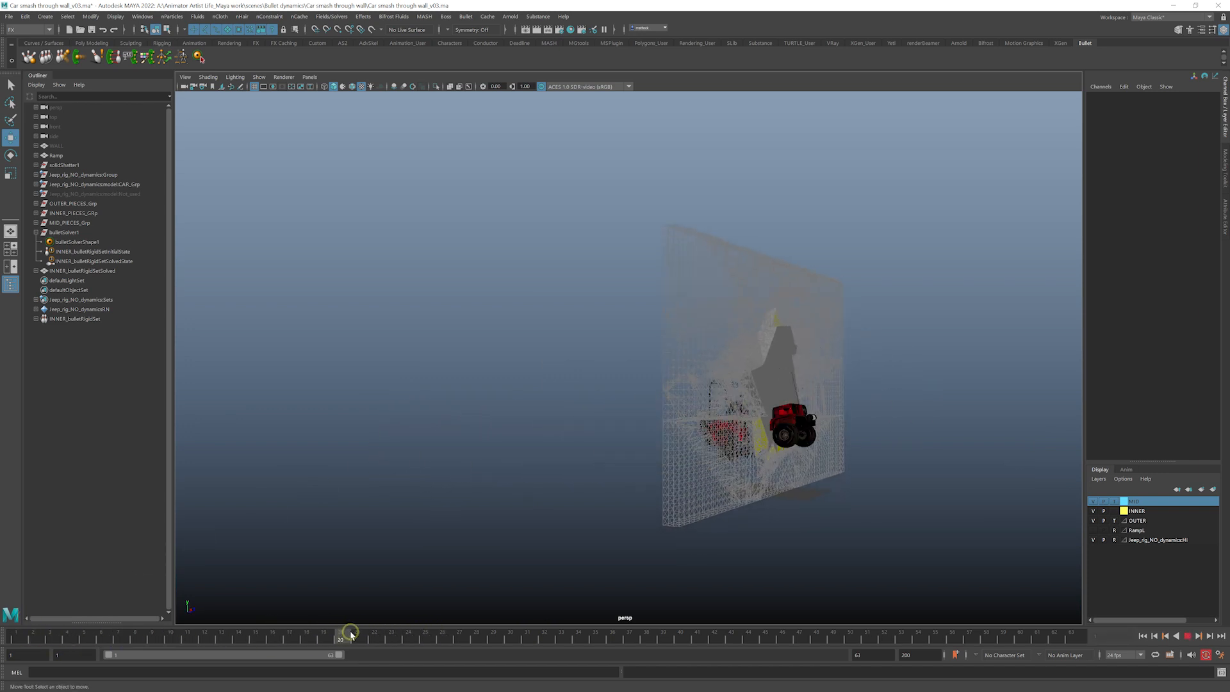
{"action": "right_click_drag", "start_coordinate": [559, 406], "coordinate": [763, 420], "text": "alt"}
{"action": "middle_click_drag", "start_coordinate": [763, 420], "coordinate": [459, 363], "text": "alt"}
{"action": "right_click_drag", "start_coordinate": [421, 370], "coordinate": [701, 407], "text": "alt"}
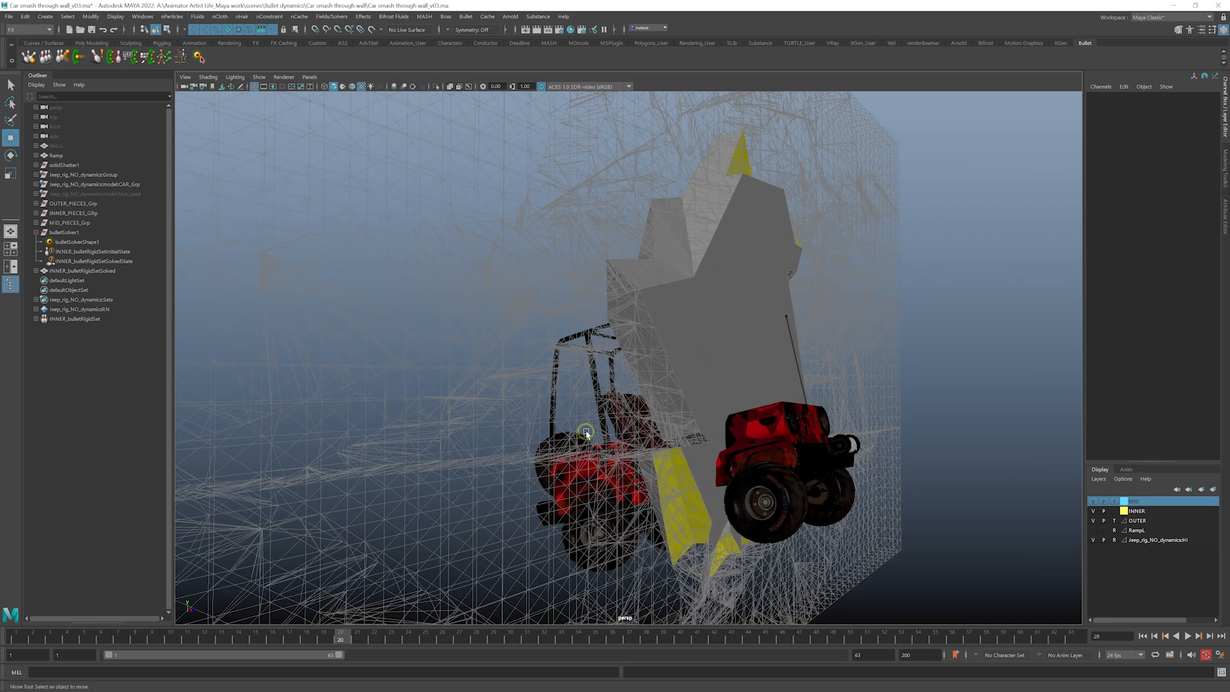
- Select INNER_bulletRigidSetSolved, return to frame 1 and examine the Jeep's position and shape from the side
{"action": "left_click", "coordinate": [771, 421]}
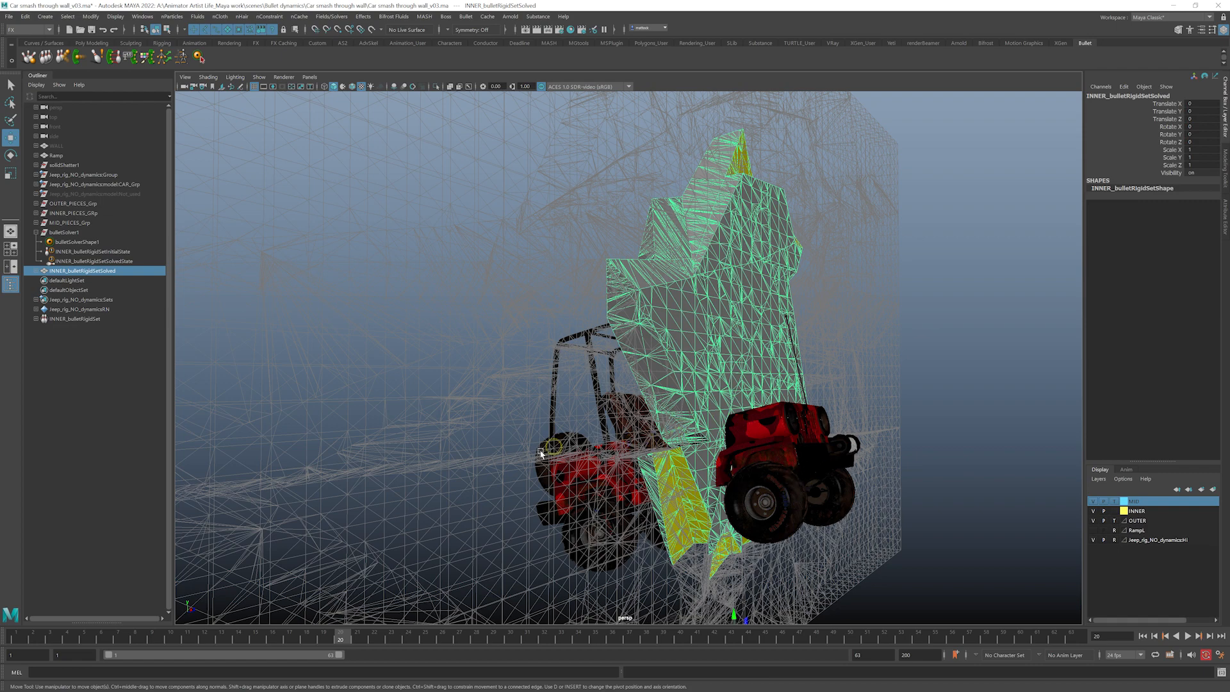
{"action": "left_click_drag", "start_coordinate": [342, 636], "coordinate": [50, 634]}
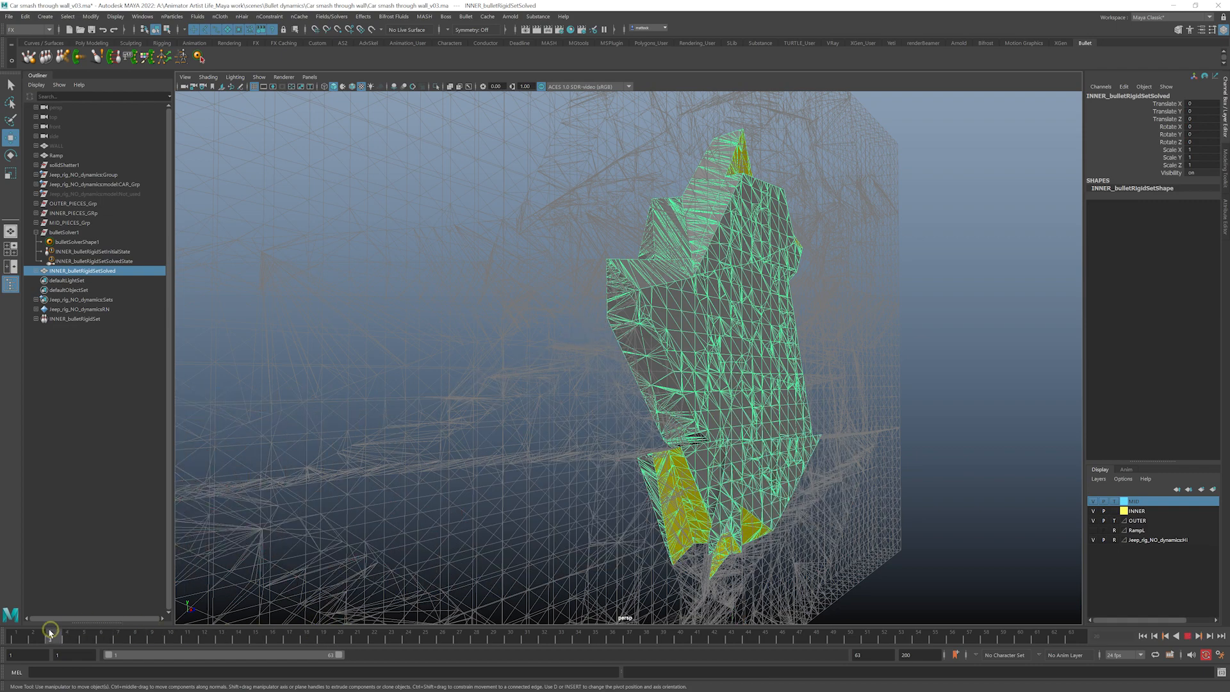
{"action": "right_click_drag", "start_coordinate": [768, 385], "coordinate": [692, 385], "text": "alt"}
{"action": "left_click_drag", "start_coordinate": [736, 391], "coordinate": [541, 398], "text": "alt"}
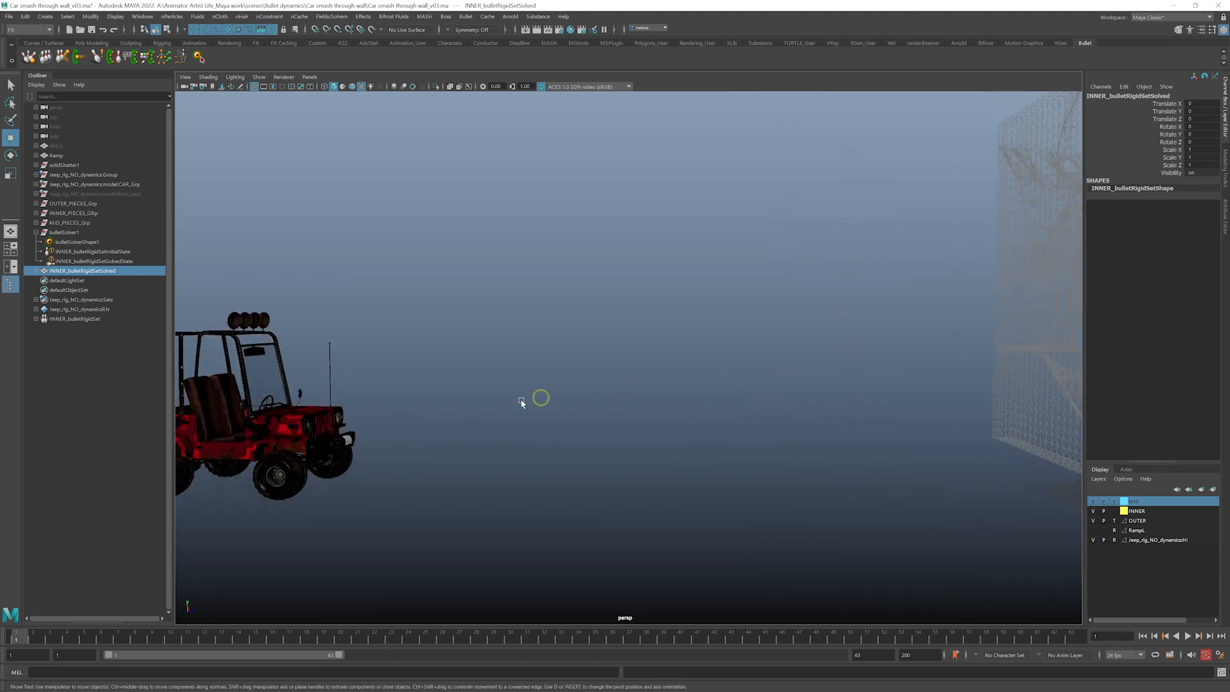
{"action": "left_click_drag", "start_coordinate": [284, 435], "coordinate": [395, 384], "text": "alt"}
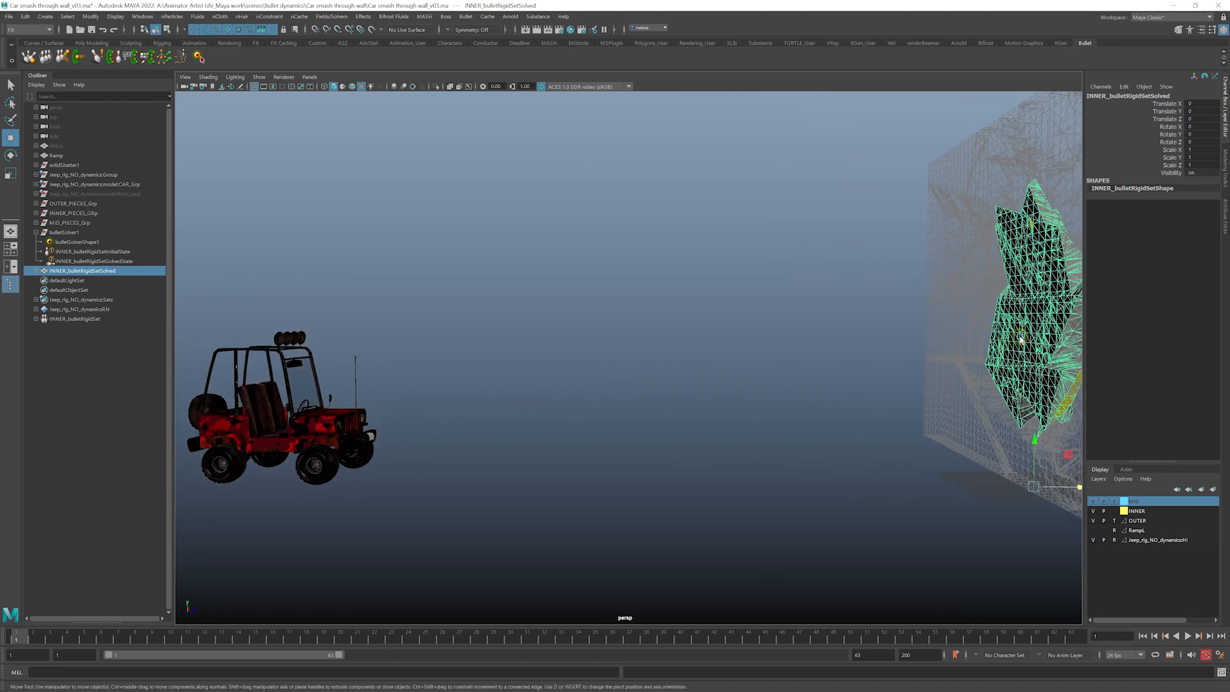
{"action": "left_click_drag", "start_coordinate": [473, 407], "coordinate": [372, 364], "text": "alt"}
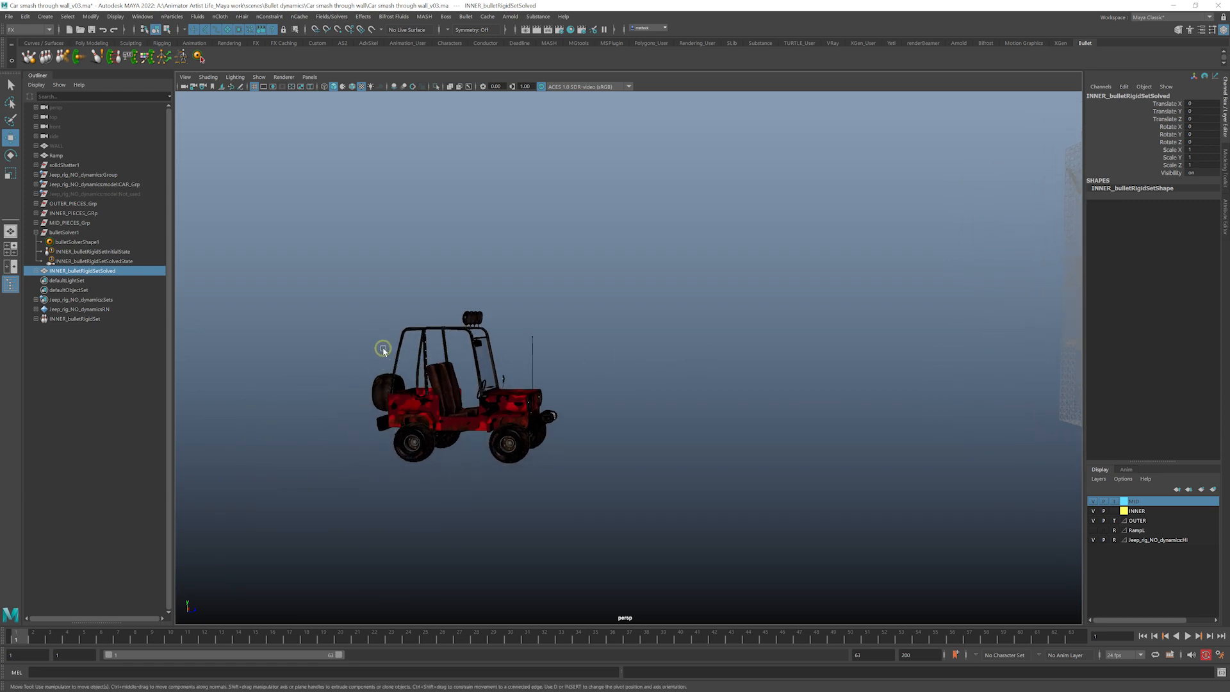
{"action": "left_click_drag", "start_coordinate": [505, 455], "coordinate": [199, 575], "text": "alt"}
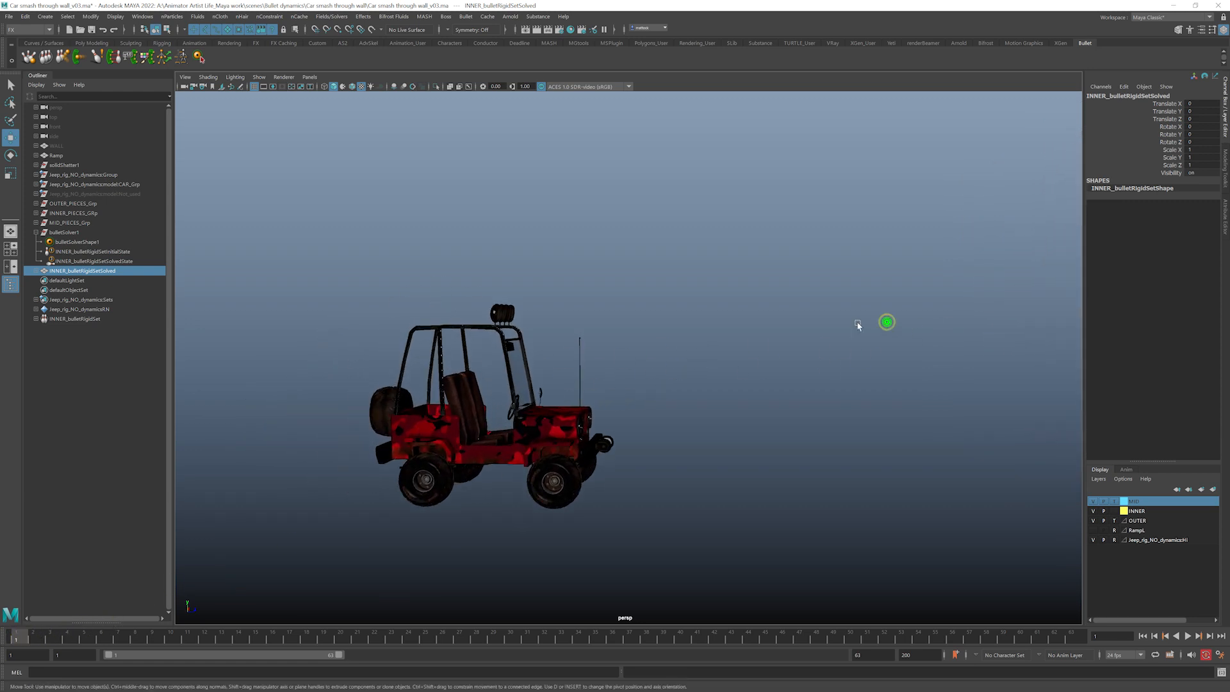
{"action": "left_click_drag", "start_coordinate": [858, 325], "coordinate": [381, 352], "text": "alt"}
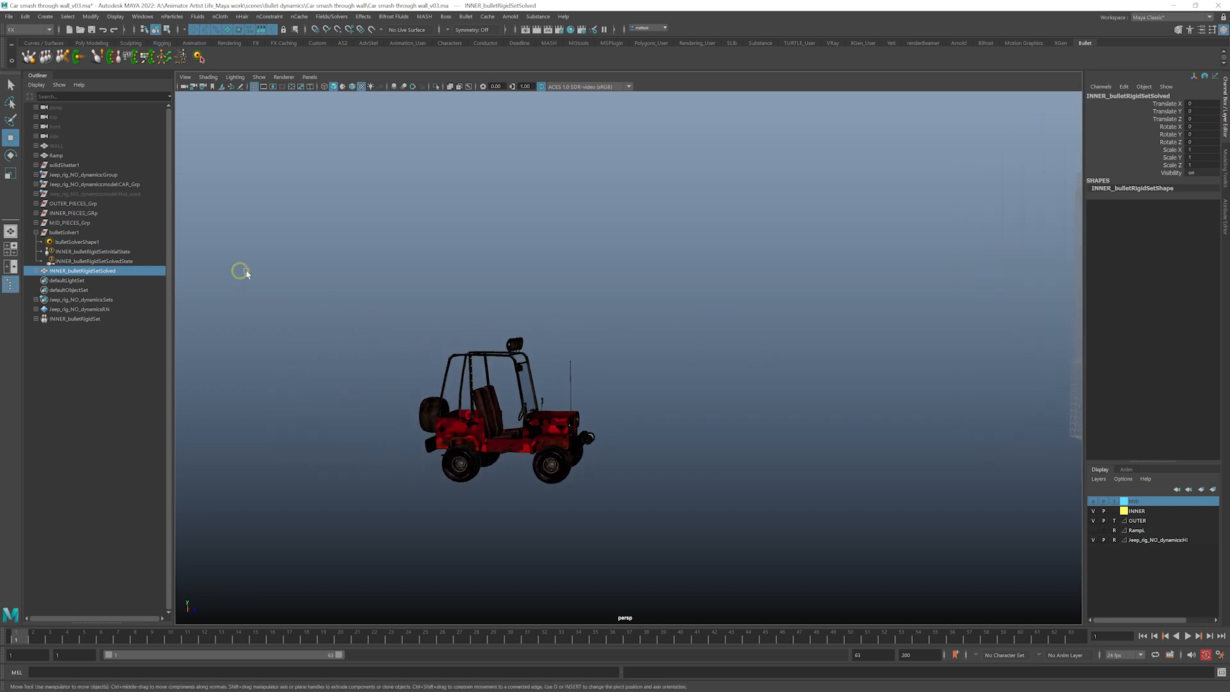
- Create a polygon cube and move it onto the Jeep, at about 19.2 in Translate Y and -202.6 in Translate Z
{"action": "left_click", "coordinate": [93, 43]}
{"action": "left_click", "coordinate": [49, 58]}
{"action": "scroll", "coordinate": [667, 349], "scroll_direction": "down", "scroll_amount": 5}
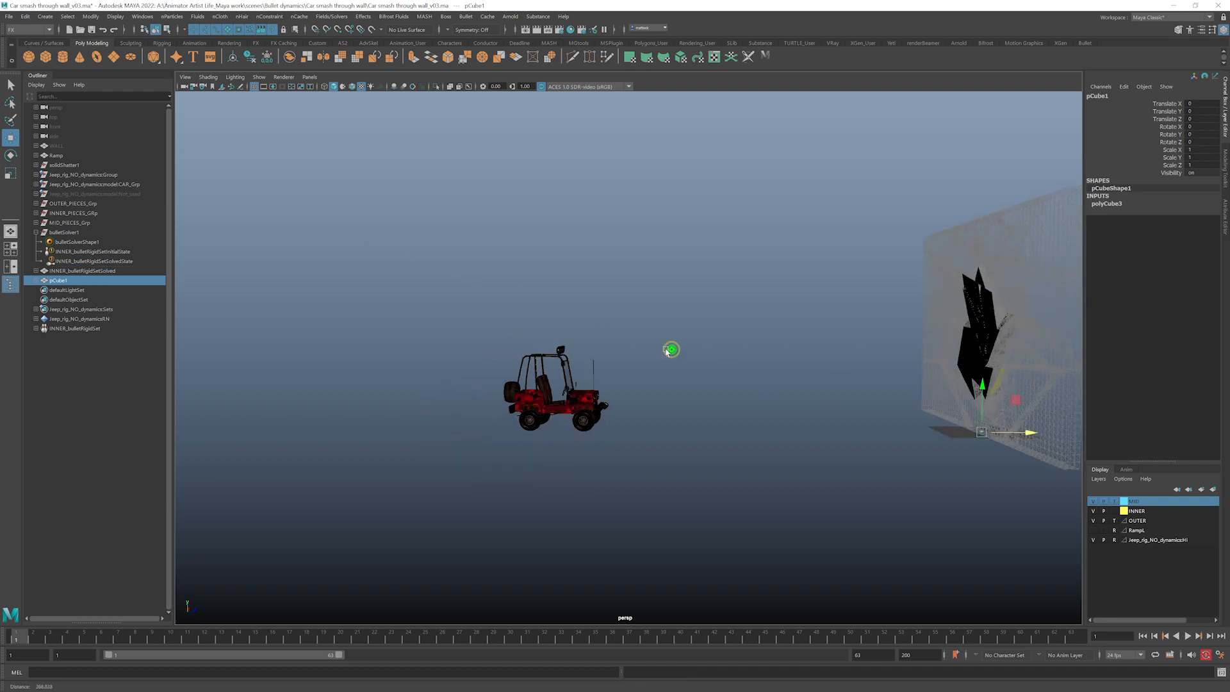
{"action": "middle_click_drag", "start_coordinate": [667, 348], "coordinate": [626, 350], "text": "alt"}
{"action": "left_click_drag", "start_coordinate": [985, 434], "coordinate": [565, 426]}
{"action": "right_click_drag", "start_coordinate": [566, 426], "coordinate": [719, 440], "text": "alt"}
{"action": "middle_click_drag", "start_coordinate": [720, 441], "coordinate": [883, 402], "text": "alt"}
{"action": "left_click_drag", "start_coordinate": [571, 405], "coordinate": [564, 330]}
{"action": "left_click_drag", "start_coordinate": [562, 390], "coordinate": [700, 396], "text": "alt"}
- Scale the cube around the Jeep in wireframe display to about 44.8 in X and Y and 53.9 in Z
{"action": "key", "text": "r"}
{"action": "key", "text": "4"}
{"action": "left_click_drag", "start_coordinate": [603, 403], "coordinate": [654, 398], "text": "alt"}
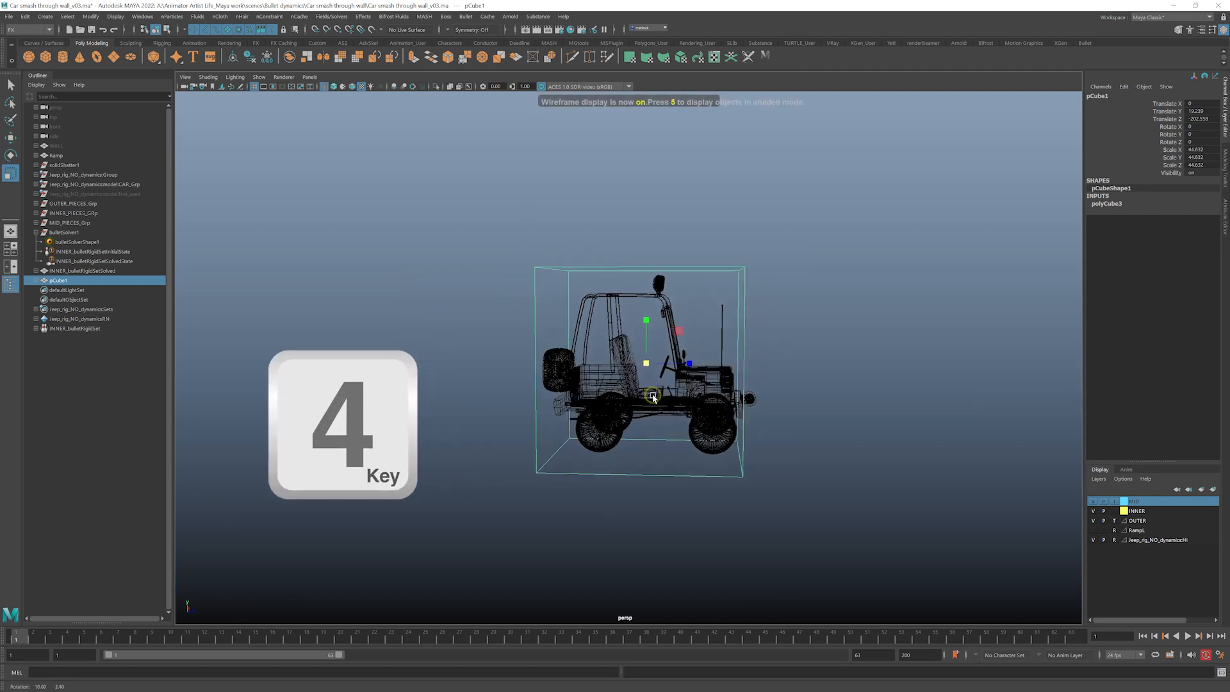
{"action": "left_click_drag", "start_coordinate": [699, 365], "coordinate": [579, 381]}
{"action": "key", "text": "f"}
{"action": "left_click_drag", "start_coordinate": [724, 386], "coordinate": [1013, 245], "text": "alt"}
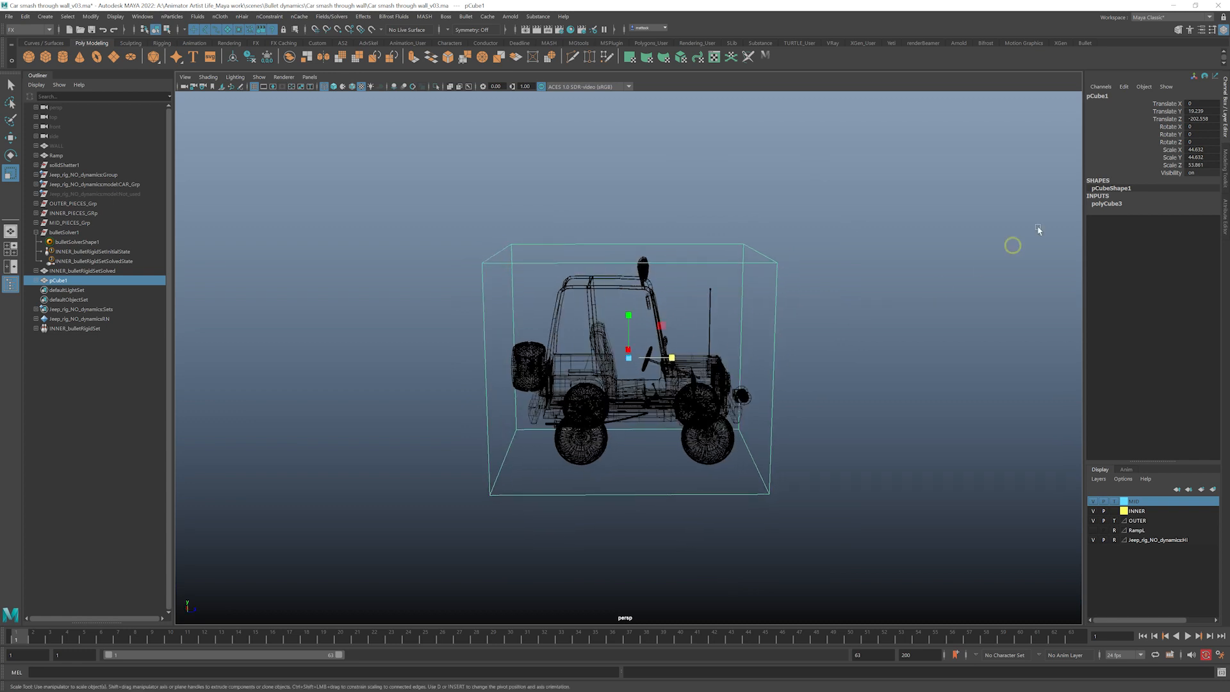
{"action": "left_click_drag", "start_coordinate": [580, 197], "coordinate": [583, 195], "text": "alt"}
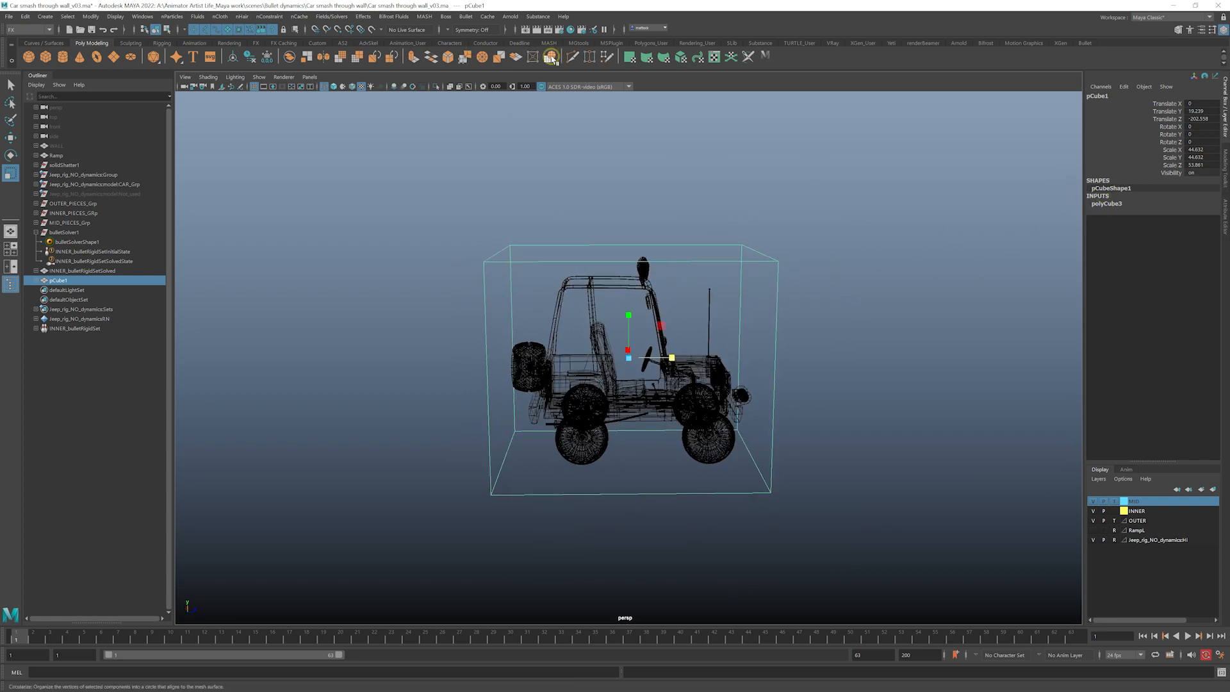
- Cut three edge loops into the cube with Multi-Cut: one vertical behind the Jeep's hood and two horizontal around its sides
{"action": "left_click", "coordinate": [573, 57]}
{"action": "left_click", "coordinate": [674, 260], "text": "ctrl"}
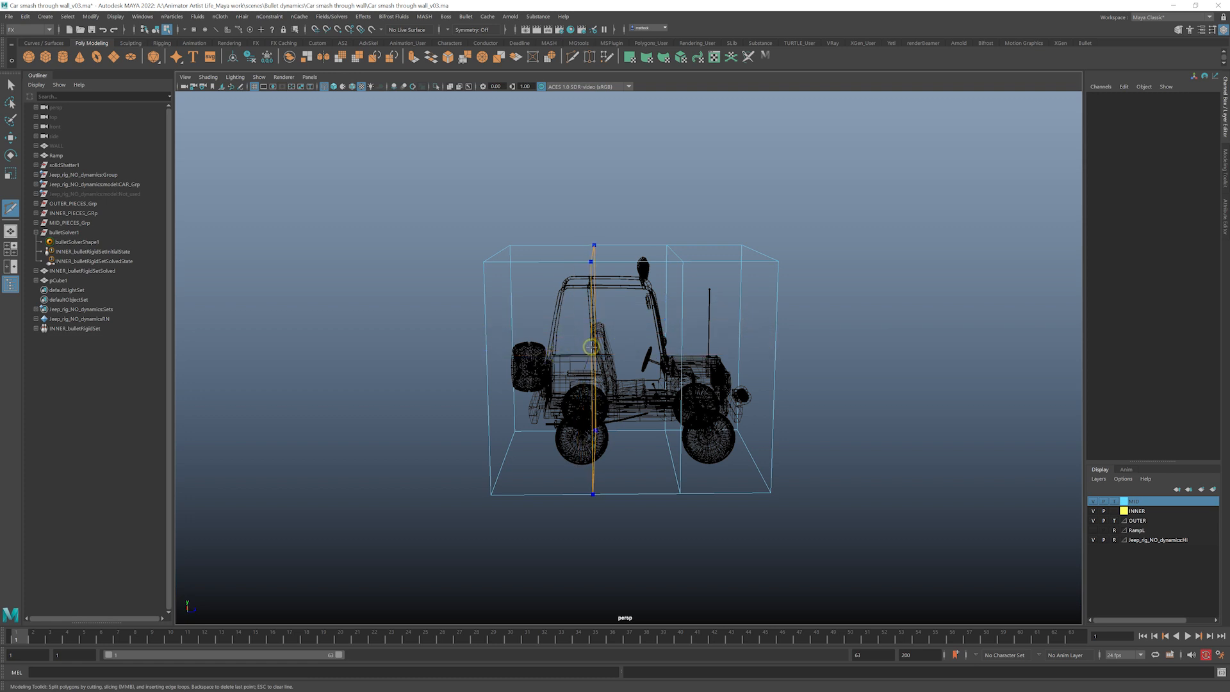
{"action": "left_click", "coordinate": [489, 360], "text": "ctrl"}
{"action": "left_click_drag", "start_coordinate": [679, 359], "coordinate": [777, 406], "text": "alt"}
{"action": "left_click", "coordinate": [771, 421], "text": "ctrl"}
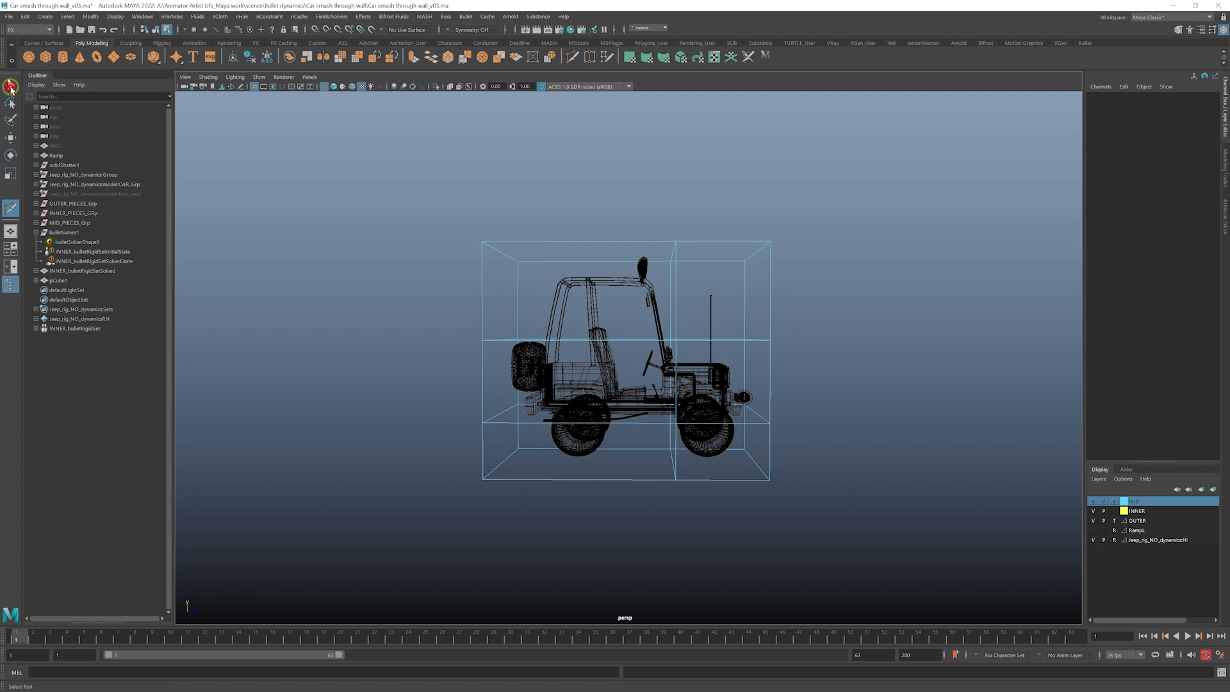
{"action": "left_click_drag", "start_coordinate": [686, 288], "coordinate": [686, 297], "text": "alt"}
- Move the cube's front vertices inward, sloping the upper corners down toward the Jeep's hood and tucking the bottom corners under the bumper
{"action": "right_click", "coordinate": [748, 283]}
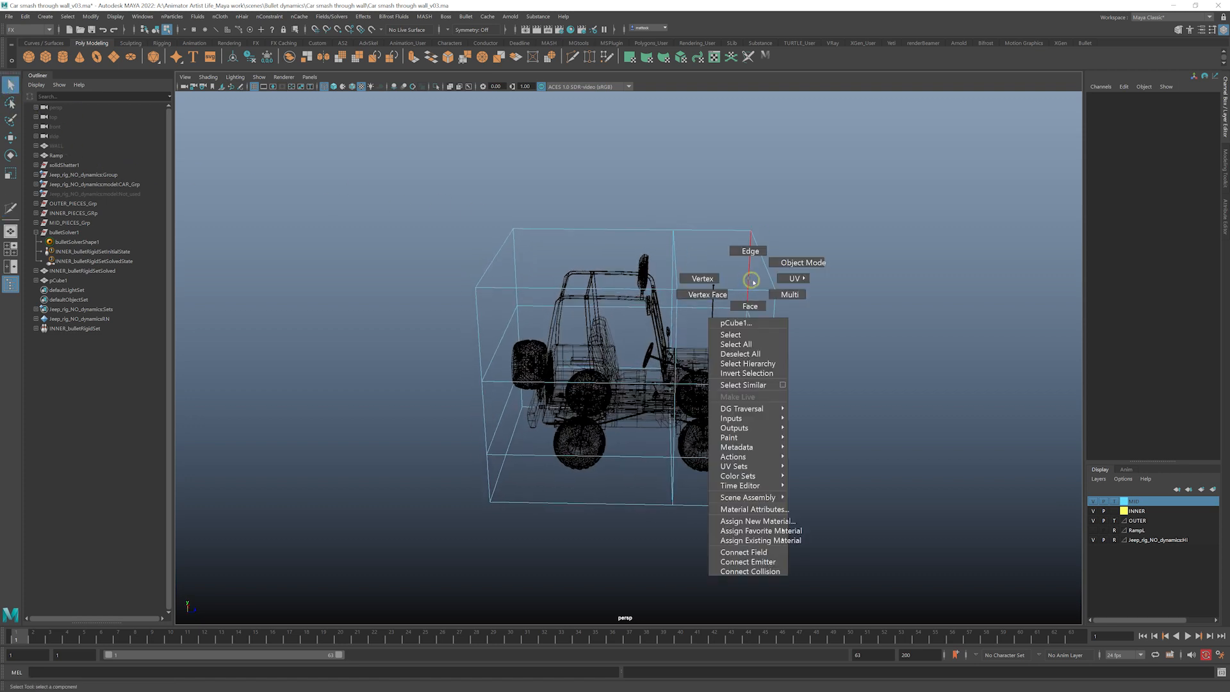
{"action": "right_click_drag", "start_coordinate": [725, 272], "coordinate": [703, 278]}
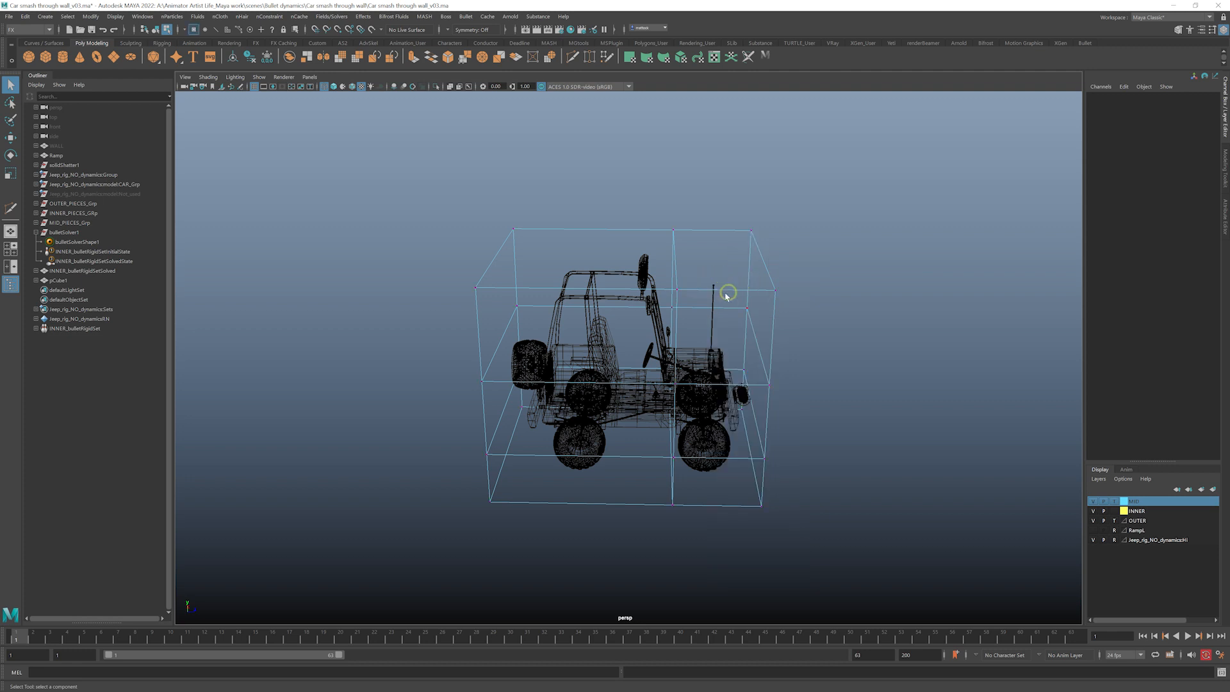
{"action": "mouse_move", "coordinate": [726, 296]}
{"action": "left_mouse_down", "text": "alt"}
{"action": "mouse_move", "coordinate": [786, 252]}
{"action": "mouse_move", "coordinate": [738, 307]}
{"action": "left_mouse_up", "text": "alt"}
{"action": "key", "text": "w"}
{"action": "left_click_drag", "start_coordinate": [794, 256], "coordinate": [750, 258]}
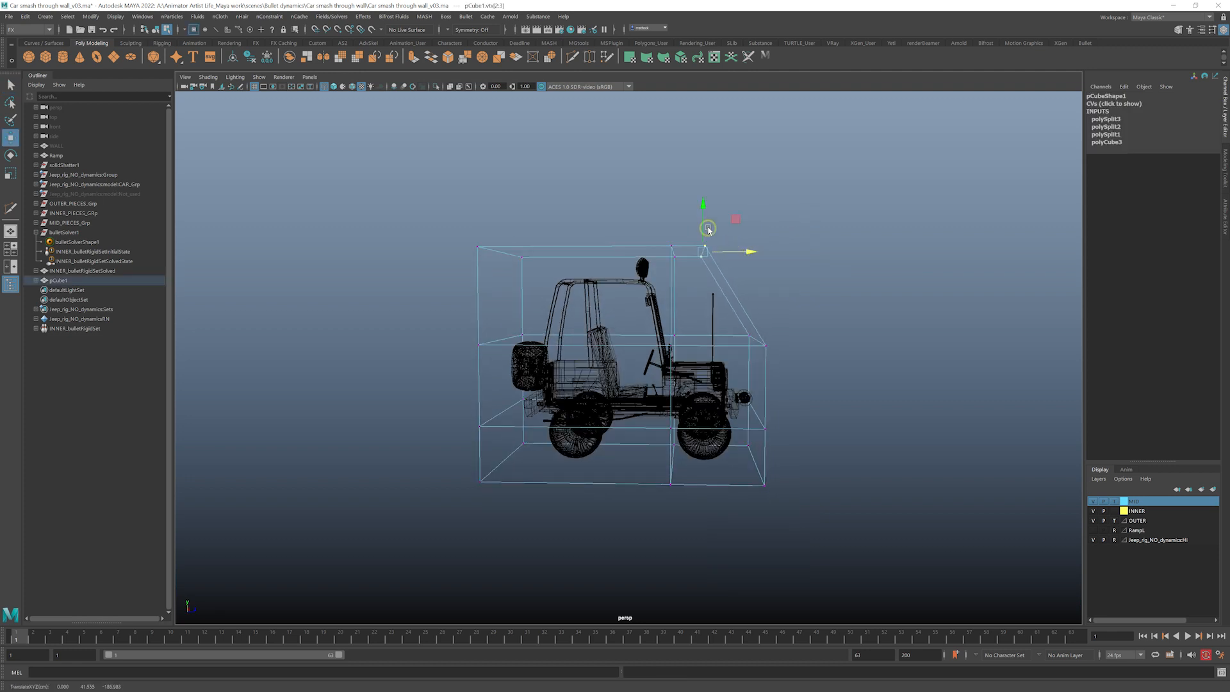
{"action": "left_click_drag", "start_coordinate": [756, 345], "coordinate": [723, 354], "text": "alt"}
{"action": "left_click_drag", "start_coordinate": [808, 313], "coordinate": [771, 434]}
{"action": "mouse_move", "coordinate": [814, 431]}
{"action": "left_mouse_down"}
{"action": "mouse_move", "coordinate": [747, 471]}
{"action": "mouse_move", "coordinate": [798, 449]}
{"action": "left_mouse_up"}
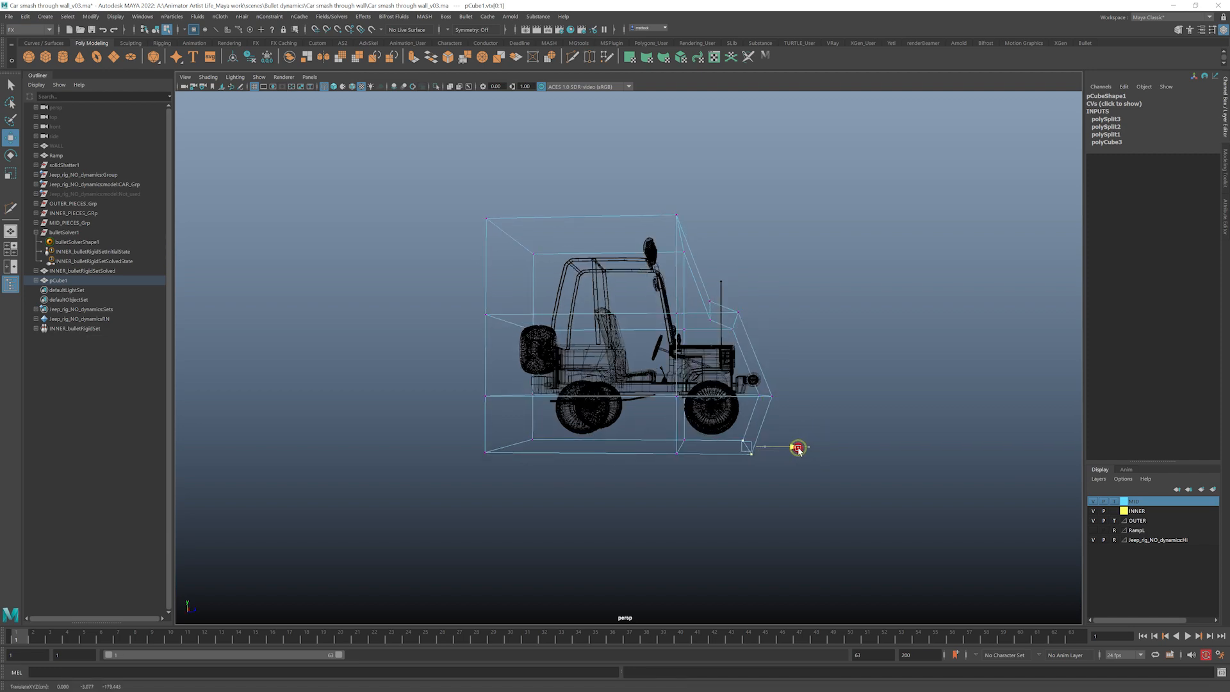
- Scale the cube's vertices narrower across the Jeep's width
{"action": "left_click_drag", "start_coordinate": [691, 403], "coordinate": [622, 405], "text": "alt"}
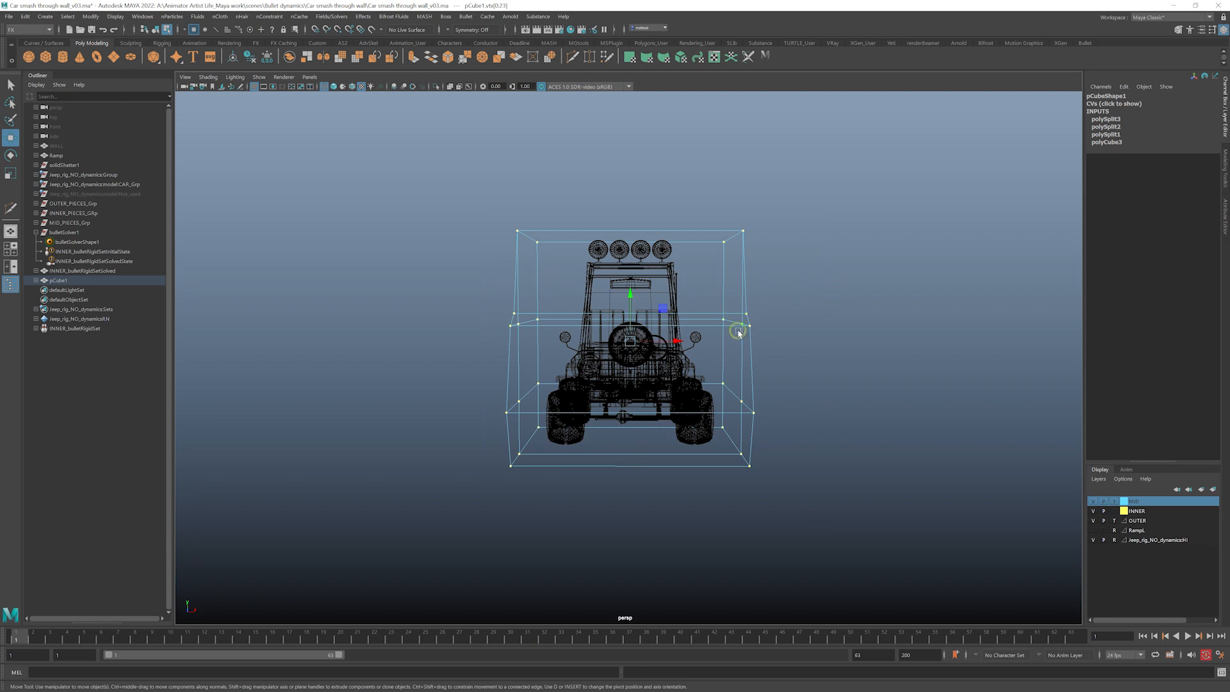
{"action": "key", "text": "r"}
{"action": "left_click_drag", "start_coordinate": [673, 343], "coordinate": [701, 215]}
{"action": "left_click_drag", "start_coordinate": [686, 267], "coordinate": [682, 202], "text": "alt"}
{"action": "key", "text": "w"}
{"action": "left_click_drag", "start_coordinate": [729, 242], "coordinate": [711, 242]}
{"action": "left_click_drag", "start_coordinate": [701, 292], "coordinate": [702, 345], "text": "alt"}
{"action": "mouse_move", "coordinate": [702, 345]}
{"action": "left_mouse_down", "text": "alt"}
{"action": "mouse_move", "coordinate": [729, 328]}
{"action": "mouse_move", "coordinate": [704, 329]}
{"action": "left_mouse_up", "text": "alt"}
{"action": "left_click", "coordinate": [776, 316]}
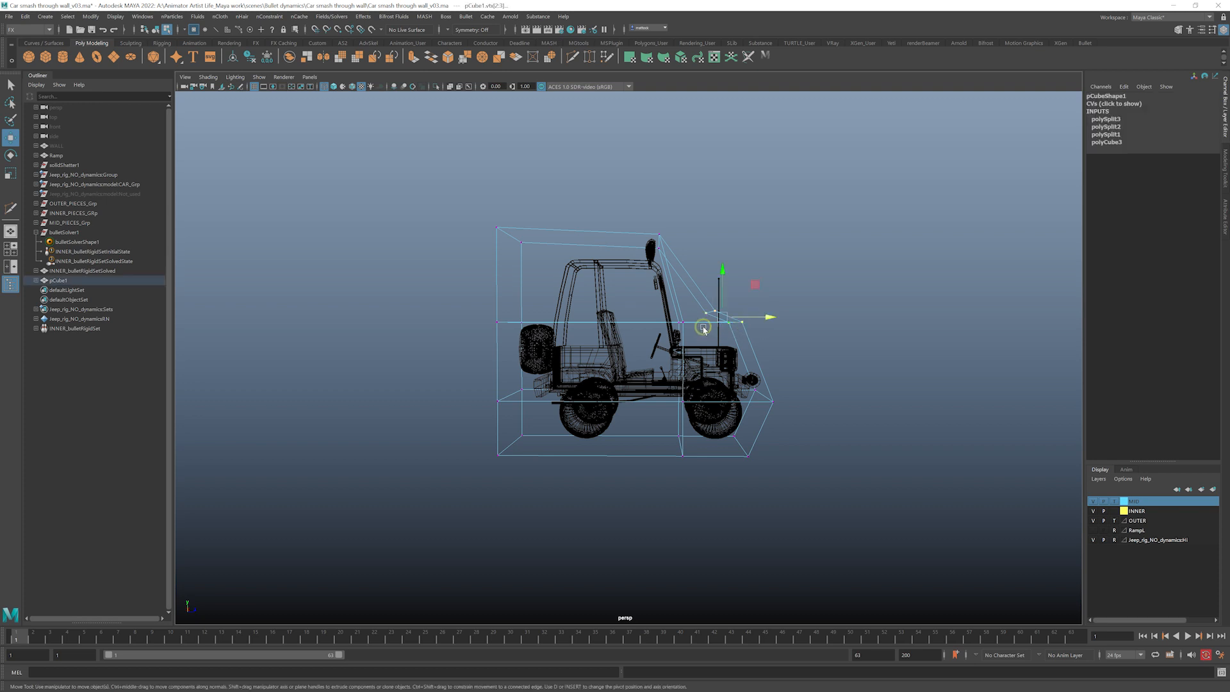
{"action": "left_click_drag", "start_coordinate": [724, 273], "coordinate": [648, 309]}
{"action": "left_click_drag", "start_coordinate": [729, 322], "coordinate": [690, 326]}
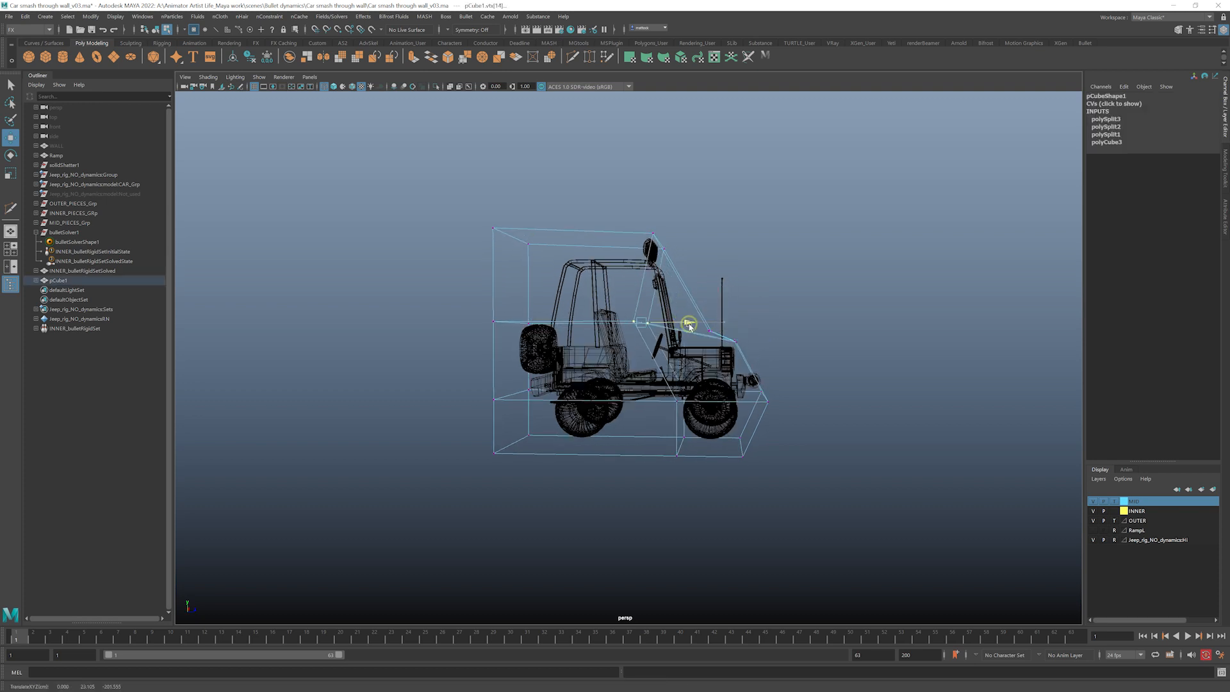
{"action": "left_click_drag", "start_coordinate": [674, 214], "coordinate": [633, 284]}
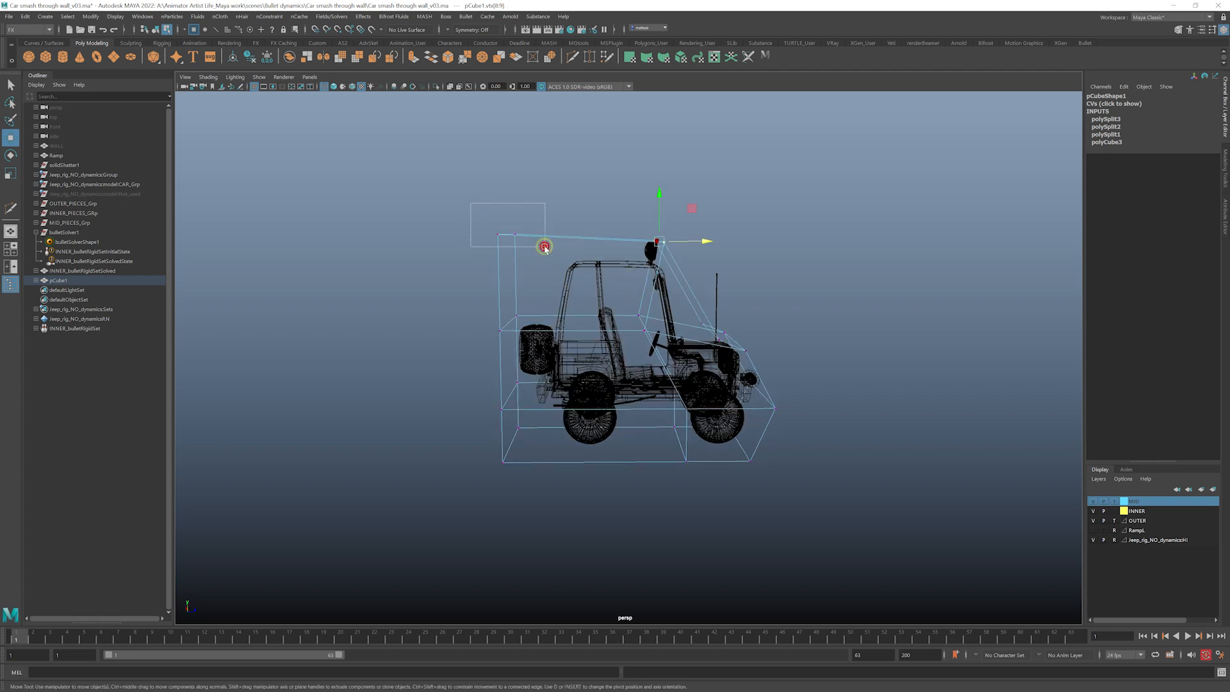
- Move the cube's top, middle and lower rear vertices forward to fit closely around the Jeep's back and spare wheel
{"action": "left_click_drag", "start_coordinate": [545, 247], "coordinate": [582, 235]}
{"action": "left_click_drag", "start_coordinate": [556, 277], "coordinate": [503, 303], "text": "alt"}
{"action": "left_click_drag", "start_coordinate": [462, 300], "coordinate": [574, 322]}
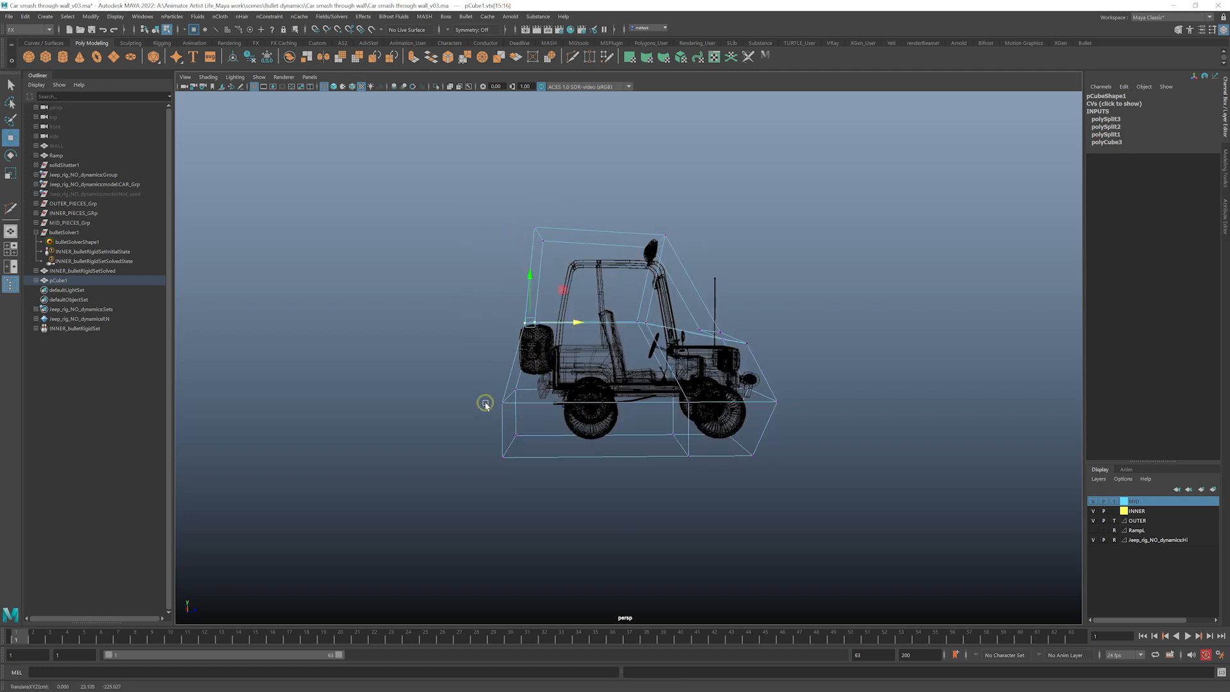
{"action": "left_click_drag", "start_coordinate": [488, 394], "coordinate": [550, 482]}
{"action": "left_click_drag", "start_coordinate": [563, 417], "coordinate": [576, 319]}
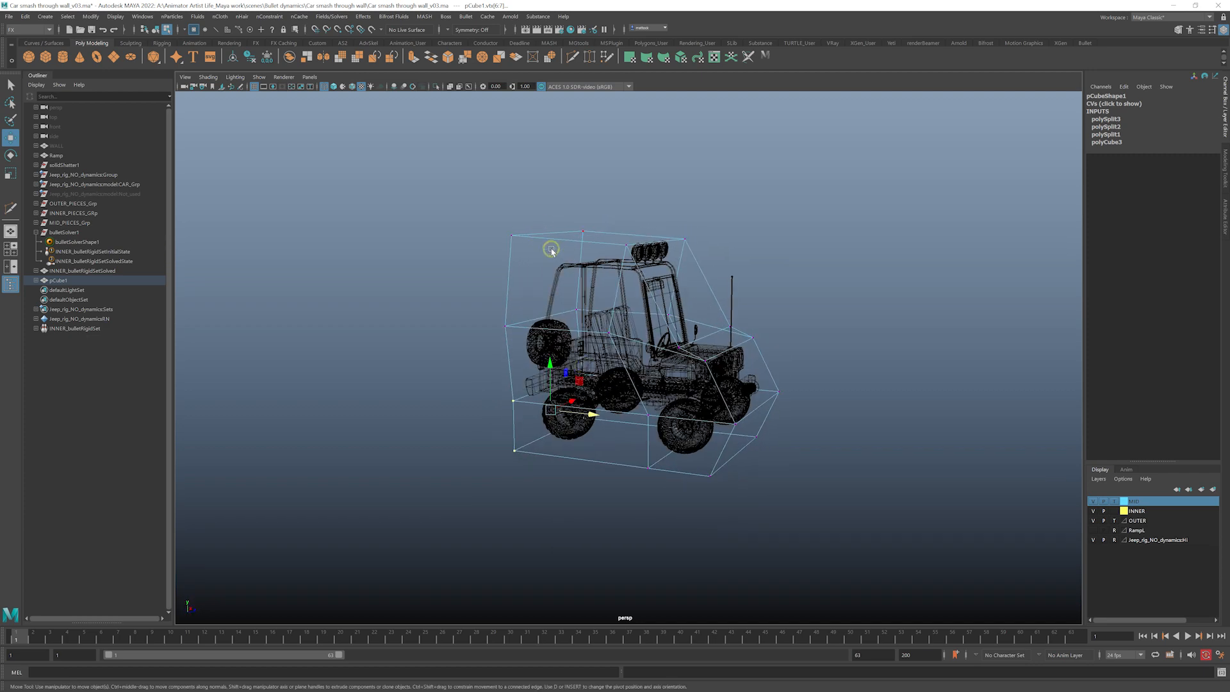
- Return the box around the jeep to object mode and rename it JEEP_Collider
{"action": "right_click_drag", "start_coordinate": [553, 244], "coordinate": [608, 215]}
{"action": "left_click", "coordinate": [609, 212]}
{"action": "mouse_move", "coordinate": [582, 232]}
{"action": "left_mouse_down", "text": "alt"}
{"action": "mouse_move", "coordinate": [532, 250]}
{"action": "mouse_move", "coordinate": [578, 238]}
{"action": "left_mouse_up", "text": "alt"}
{"action": "left_click", "coordinate": [577, 237]}
{"action": "double_click", "coordinate": [1105, 96]}
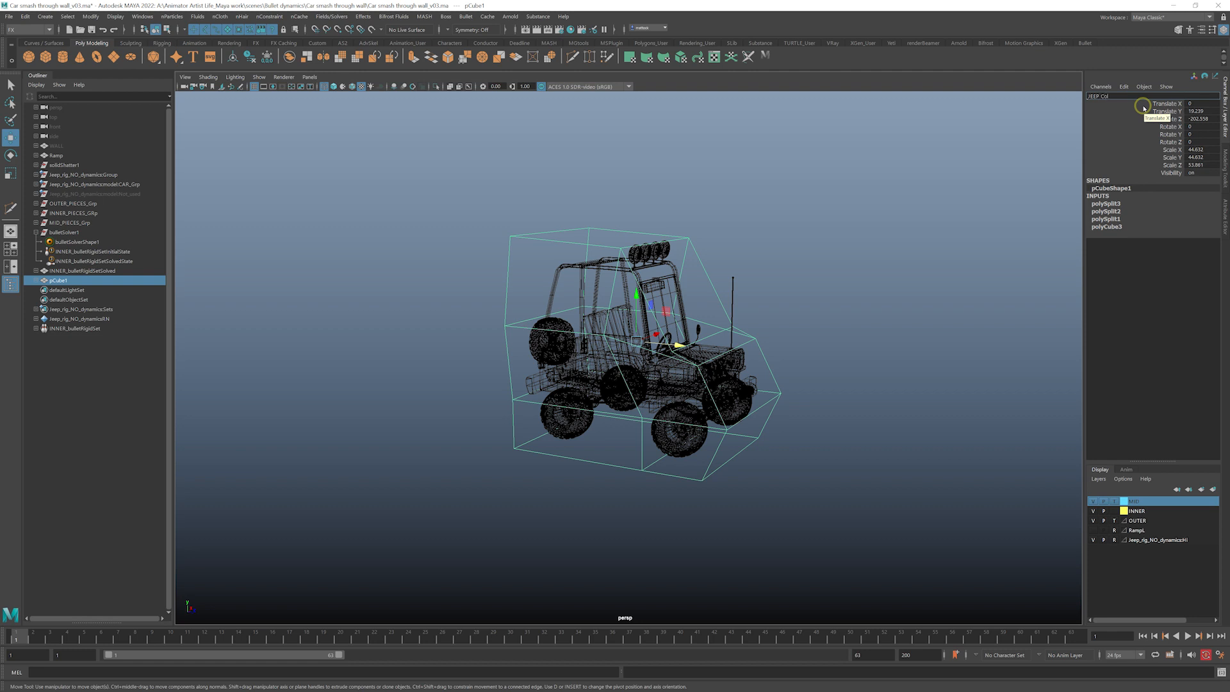
{"action": "type", "text": "JEEP_Collider"}
{"action": "key", "text": "Return"}
- Delete the construction history of JEEP_Collider
{"action": "left_click_drag", "start_coordinate": [537, 257], "coordinate": [518, 275], "text": "alt"}
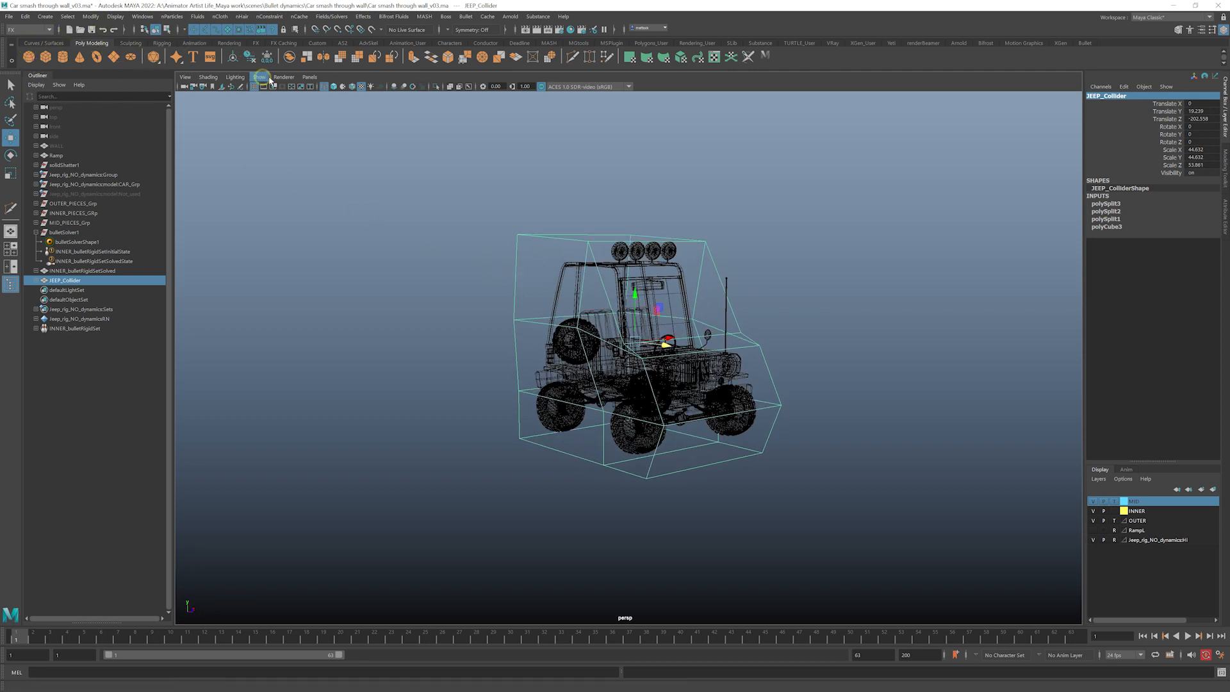
{"action": "left_click", "coordinate": [26, 17]}
{"action": "mouse_move", "coordinate": [76, 130]}
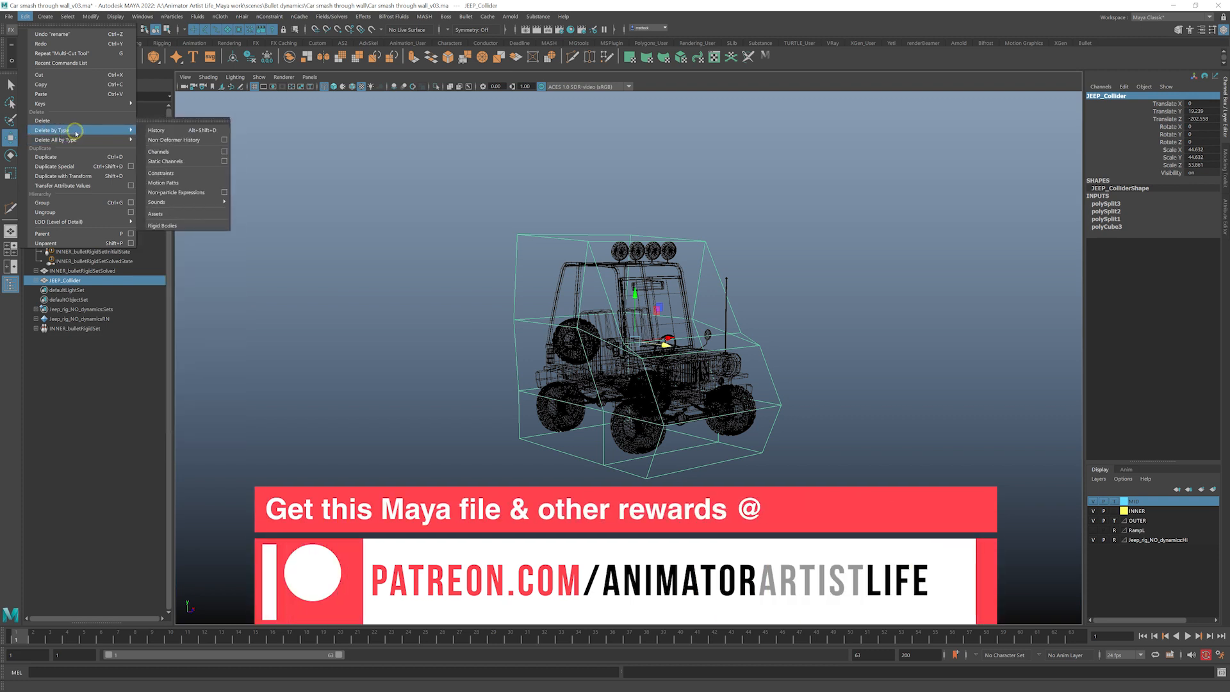
{"action": "left_click", "coordinate": [156, 130]}
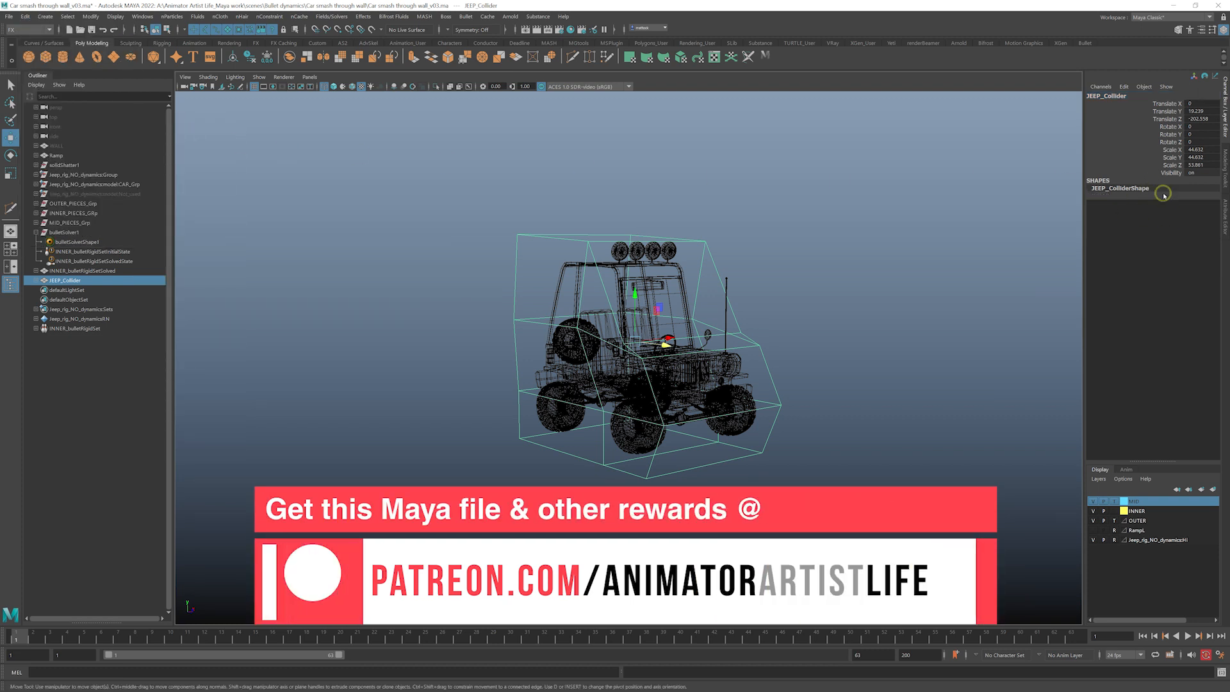
- Display the jeep rig's control curves in the viewport and go to frame 1
{"action": "left_click_drag", "start_coordinate": [799, 256], "coordinate": [854, 263], "text": "alt"}
{"action": "right_click_drag", "start_coordinate": [854, 263], "coordinate": [683, 270], "text": "alt"}
{"action": "left_click_drag", "start_coordinate": [683, 271], "coordinate": [535, 262], "text": "alt"}
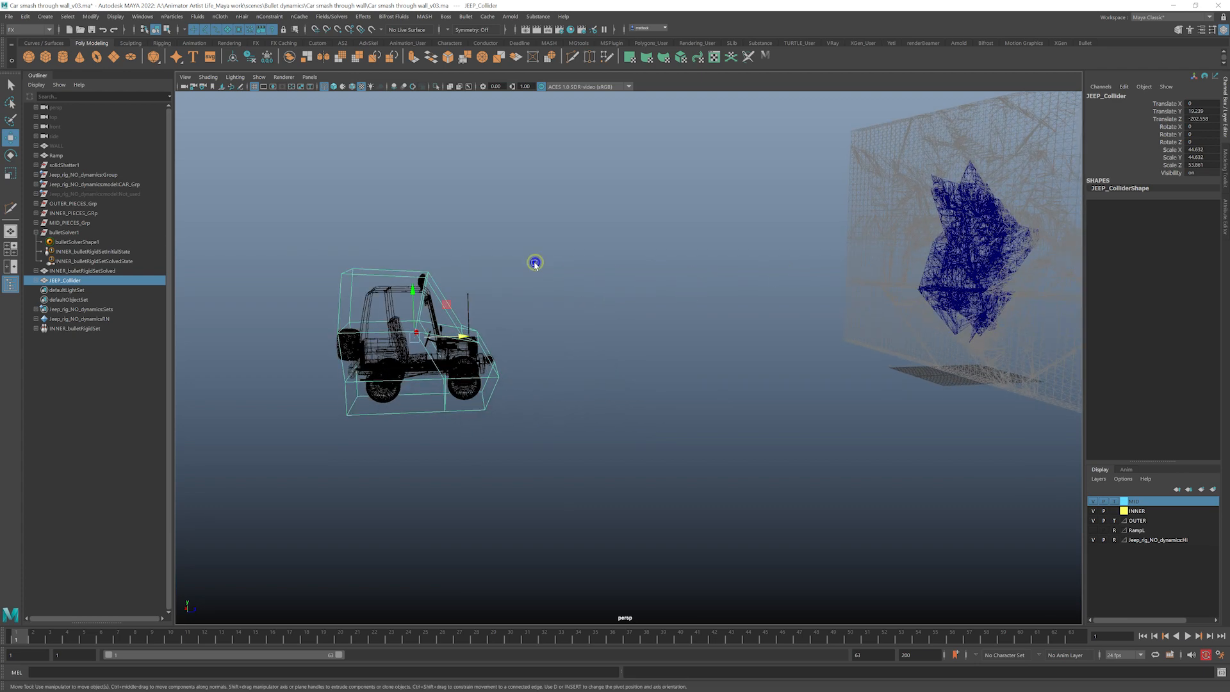
{"action": "left_click_drag", "start_coordinate": [685, 293], "coordinate": [748, 284], "text": "alt"}
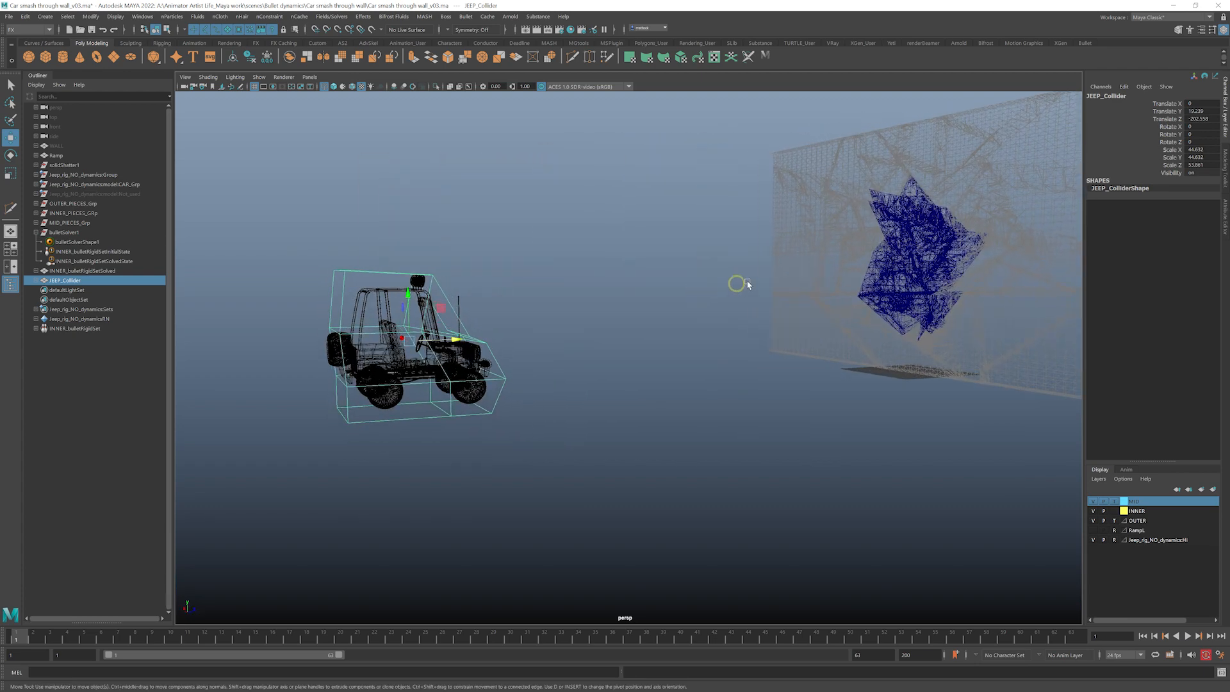
{"action": "left_click_drag", "start_coordinate": [662, 290], "coordinate": [563, 327], "text": "alt"}
{"action": "key", "text": "alt+v"}
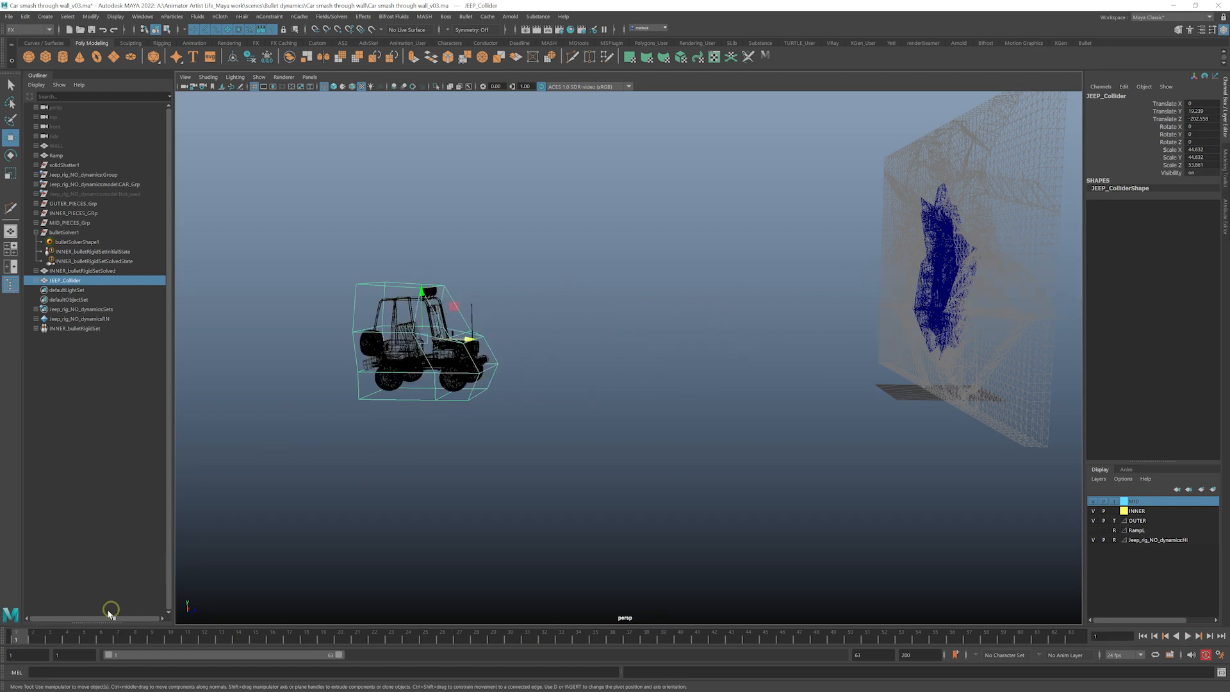
{"action": "left_click_drag", "start_coordinate": [361, 283], "coordinate": [581, 246], "text": "alt"}
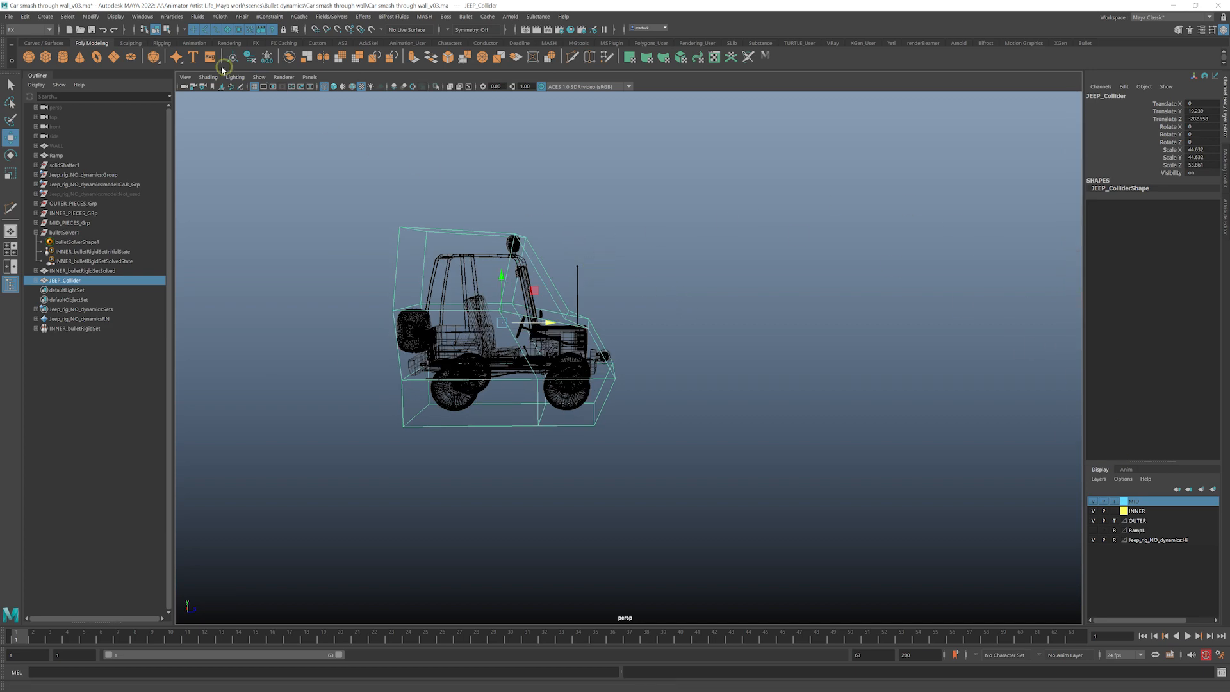
{"action": "left_click", "coordinate": [259, 77]}
{"action": "left_click", "coordinate": [288, 133]}
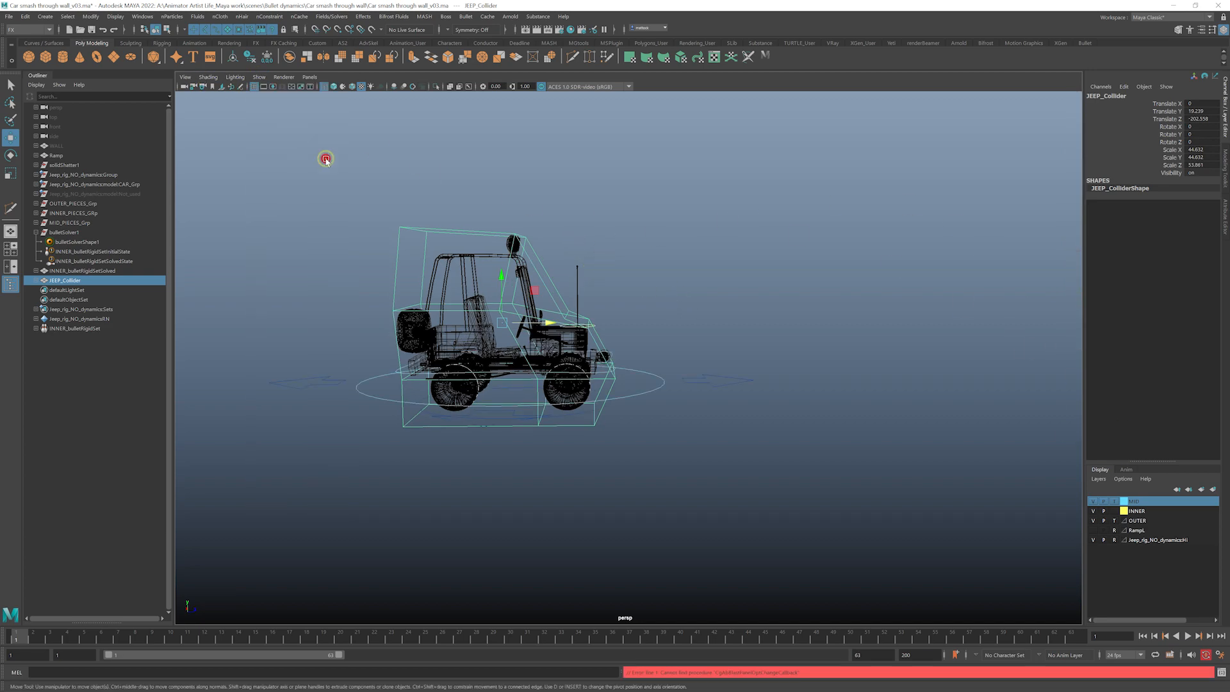
{"action": "scroll", "coordinate": [504, 319], "scroll_direction": "up", "scroll_amount": 3}
{"action": "left_click_drag", "start_coordinate": [504, 318], "coordinate": [681, 302], "text": "alt"}
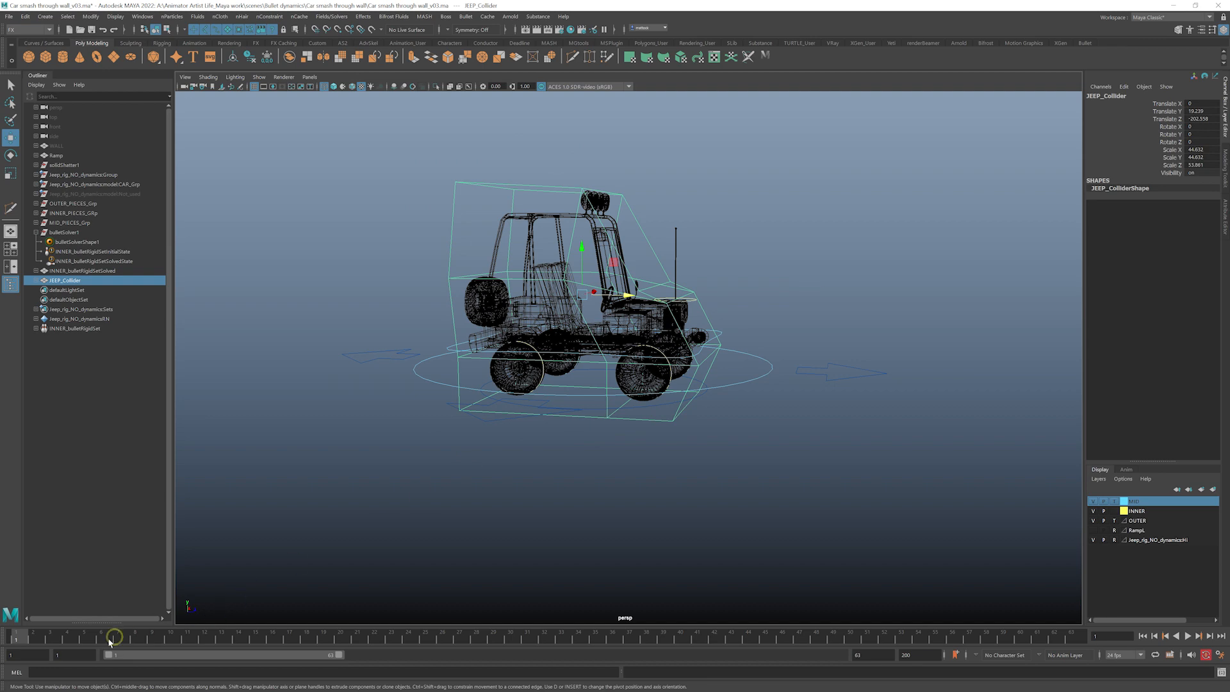
{"action": "left_click_drag", "start_coordinate": [114, 638], "coordinate": [5, 643]}
- Parent-constrain JEEP_Collider to the rig's RootX_M control with Maintain Offset on, all translate and rotate axes, and weight 1
{"action": "middle_click_drag", "start_coordinate": [461, 407], "coordinate": [349, 402], "text": "alt"}
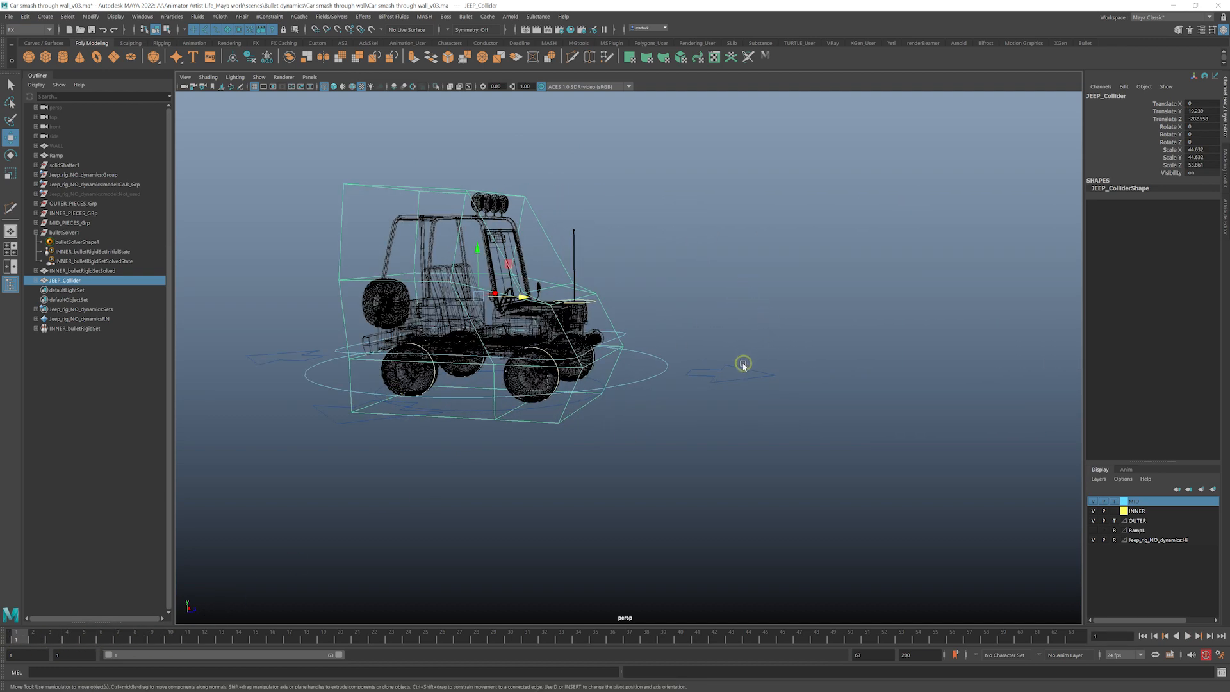
{"action": "left_click", "coordinate": [10, 85]}
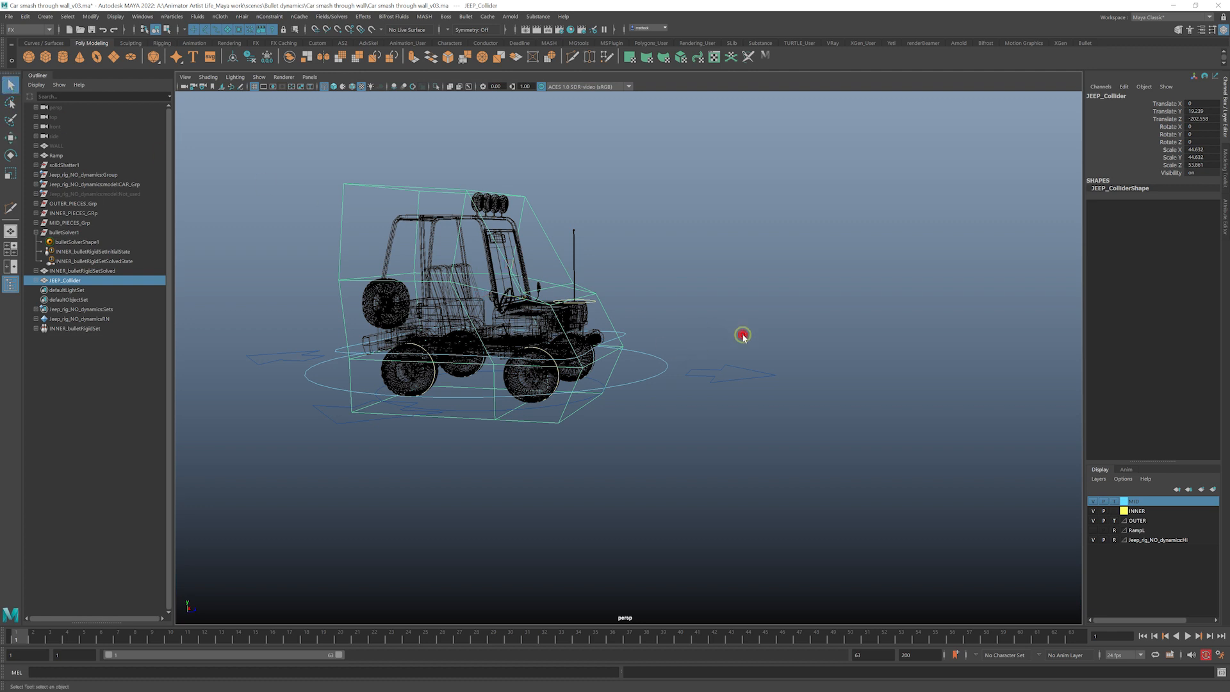
{"action": "left_click", "coordinate": [759, 366]}
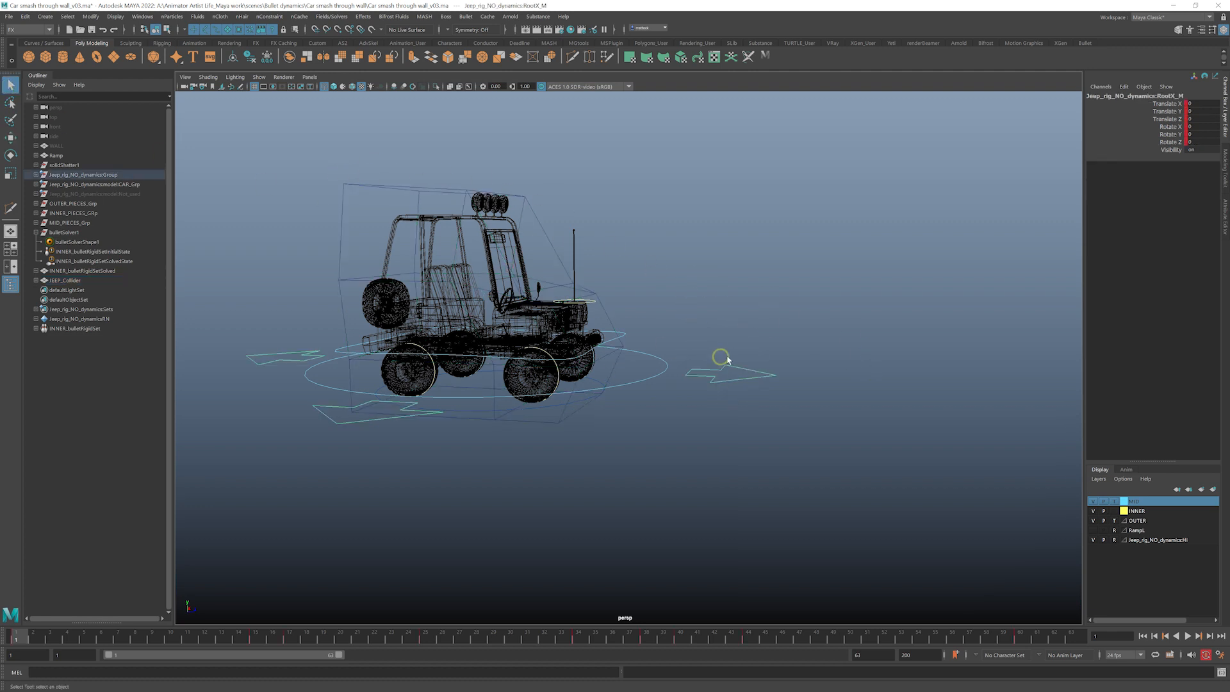
{"action": "left_click_drag", "start_coordinate": [320, 171], "coordinate": [387, 199]}
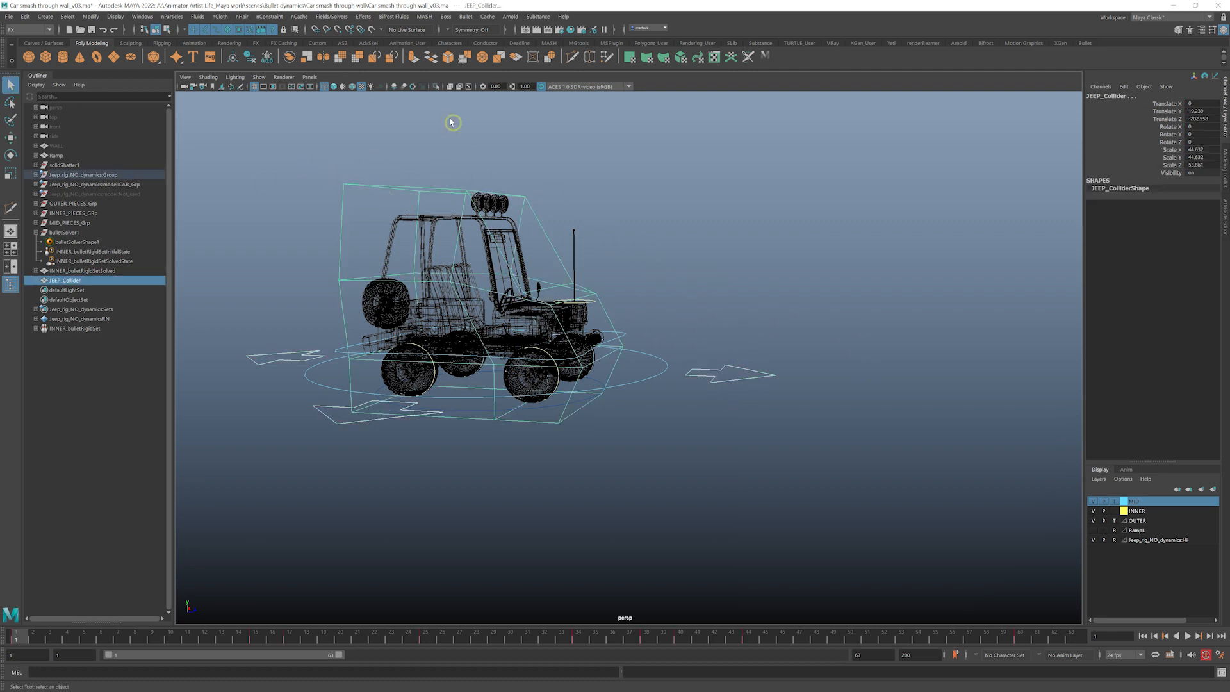
{"action": "left_click", "coordinate": [26, 30]}
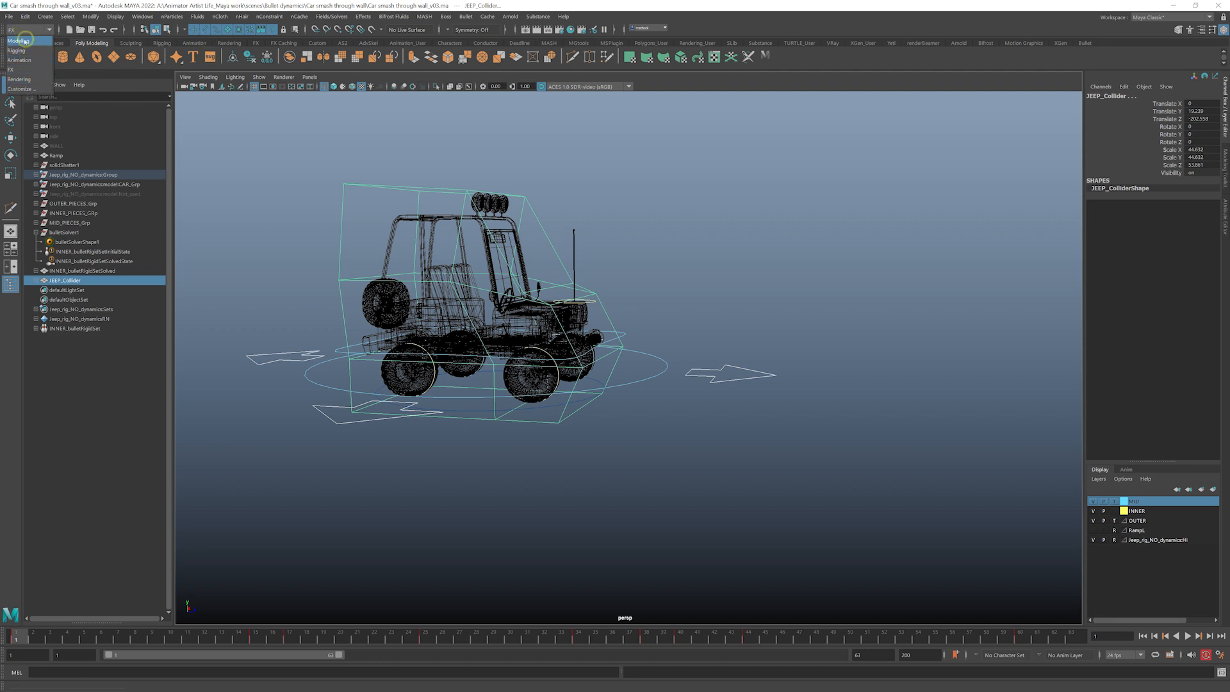
{"action": "left_click", "coordinate": [19, 59]}
{"action": "left_click", "coordinate": [282, 18]}
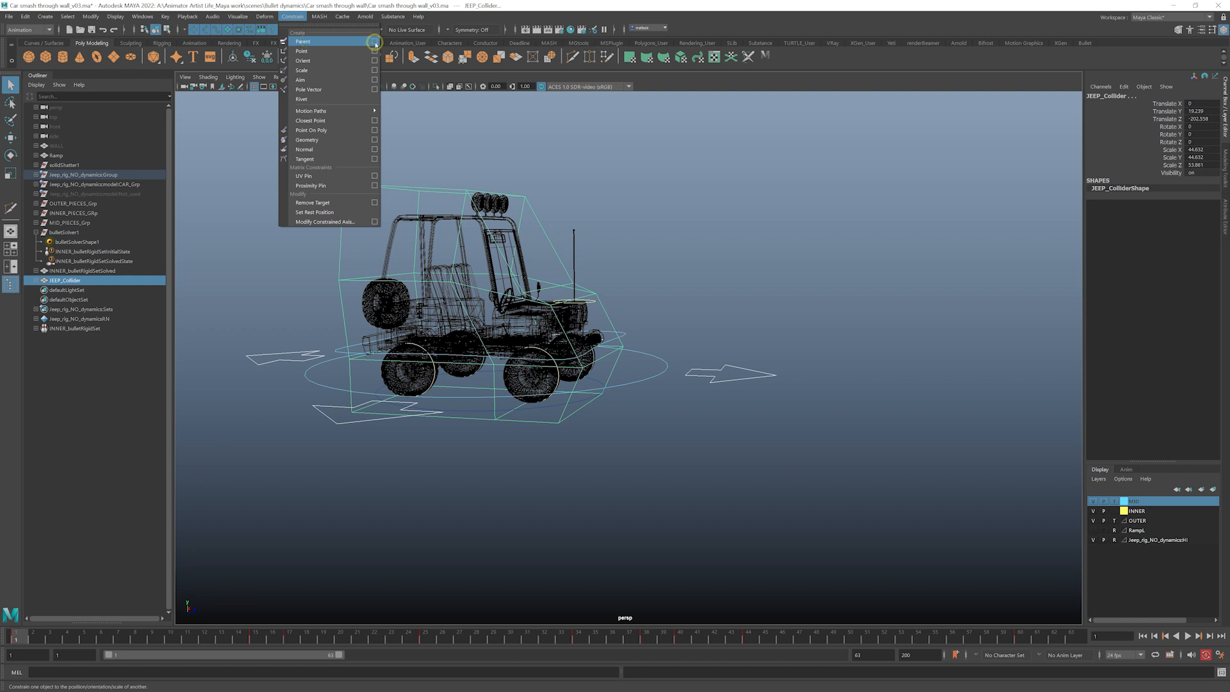
{"action": "left_click", "coordinate": [373, 40]}
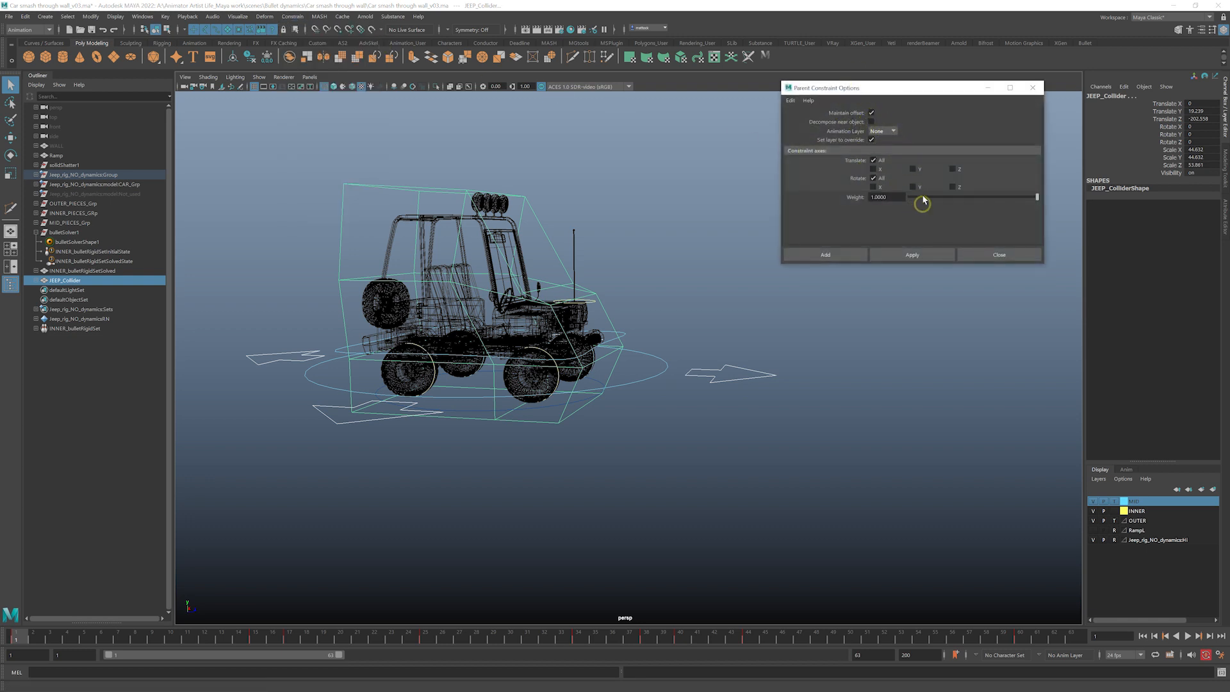
{"action": "left_click", "coordinate": [850, 254]}
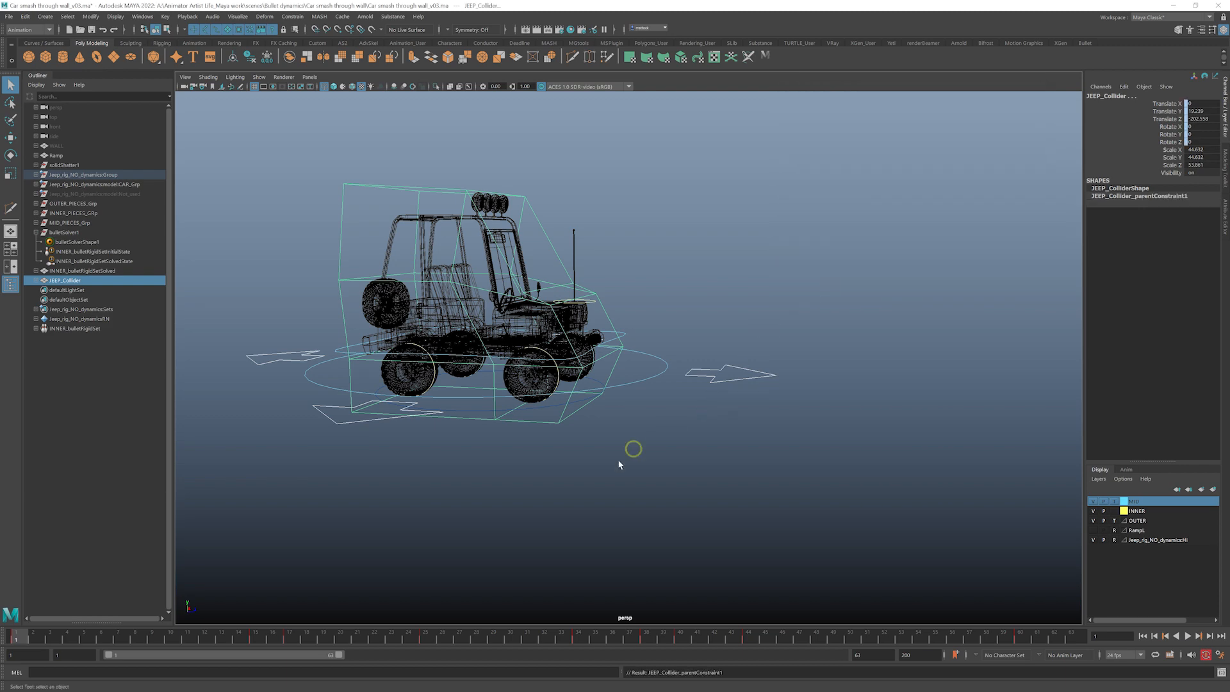
- Scrub to frame 22 and examine in textured shaded display how the collider follows the jeep through the wall
{"action": "right_click_drag", "start_coordinate": [621, 458], "coordinate": [329, 561], "text": "alt"}
{"action": "left_click_drag", "start_coordinate": [27, 638], "coordinate": [370, 637]}
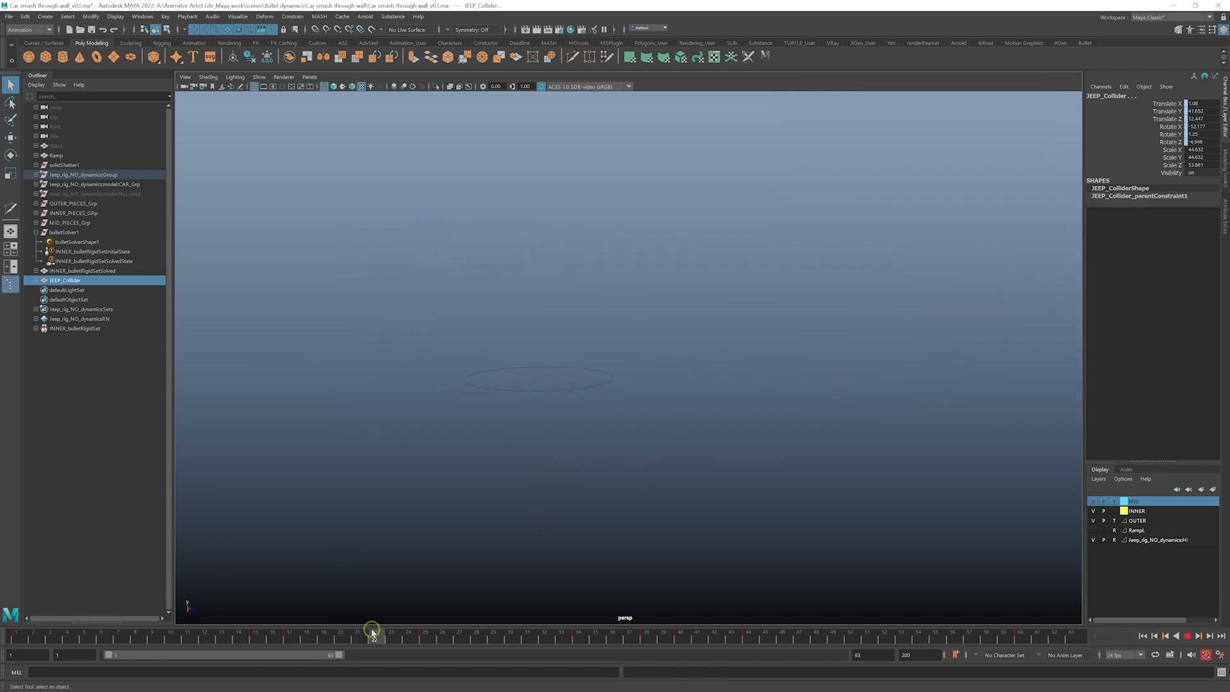
{"action": "left_click_drag", "start_coordinate": [385, 512], "coordinate": [522, 395], "text": "alt"}
{"action": "mouse_move", "coordinate": [700, 362]}
{"action": "left_mouse_down", "text": "alt"}
{"action": "mouse_move", "coordinate": [477, 501]}
{"action": "mouse_move", "coordinate": [506, 401]}
{"action": "mouse_move", "coordinate": [680, 357]}
{"action": "left_mouse_up", "text": "alt"}
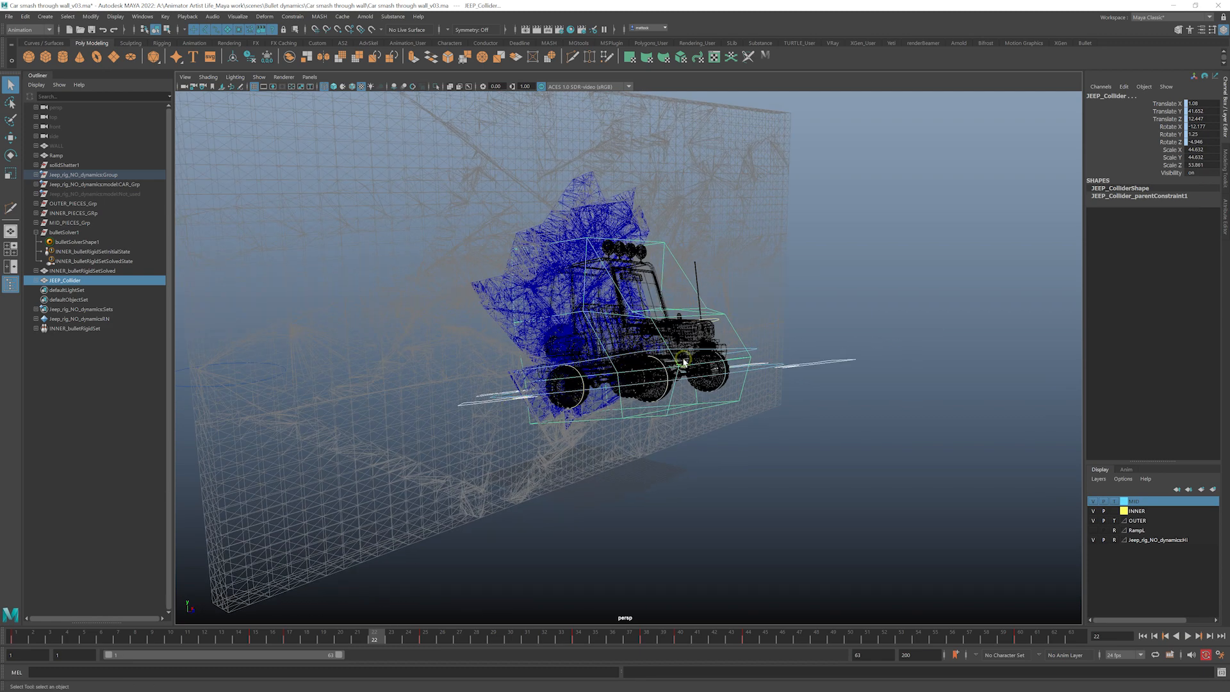
{"action": "key", "text": "5"}
{"action": "key", "text": "6"}
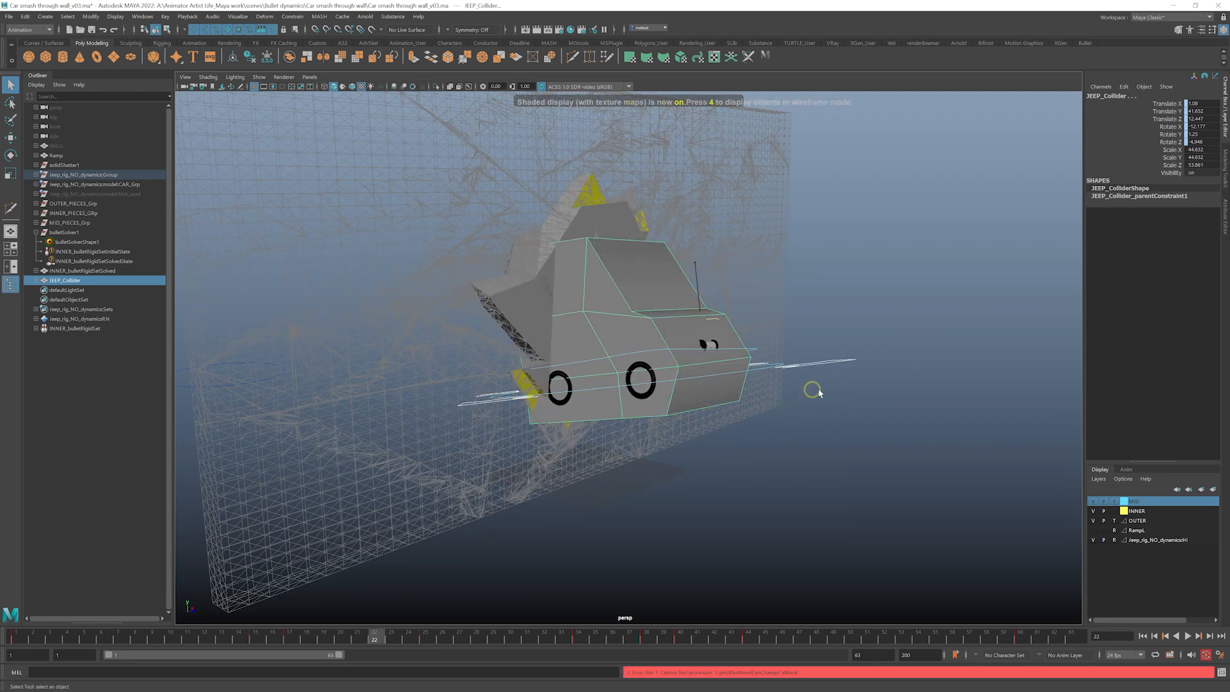
{"action": "left_click_drag", "start_coordinate": [812, 387], "coordinate": [712, 391], "text": "alt"}
{"action": "left_click_drag", "start_coordinate": [665, 313], "coordinate": [621, 358], "text": "alt"}
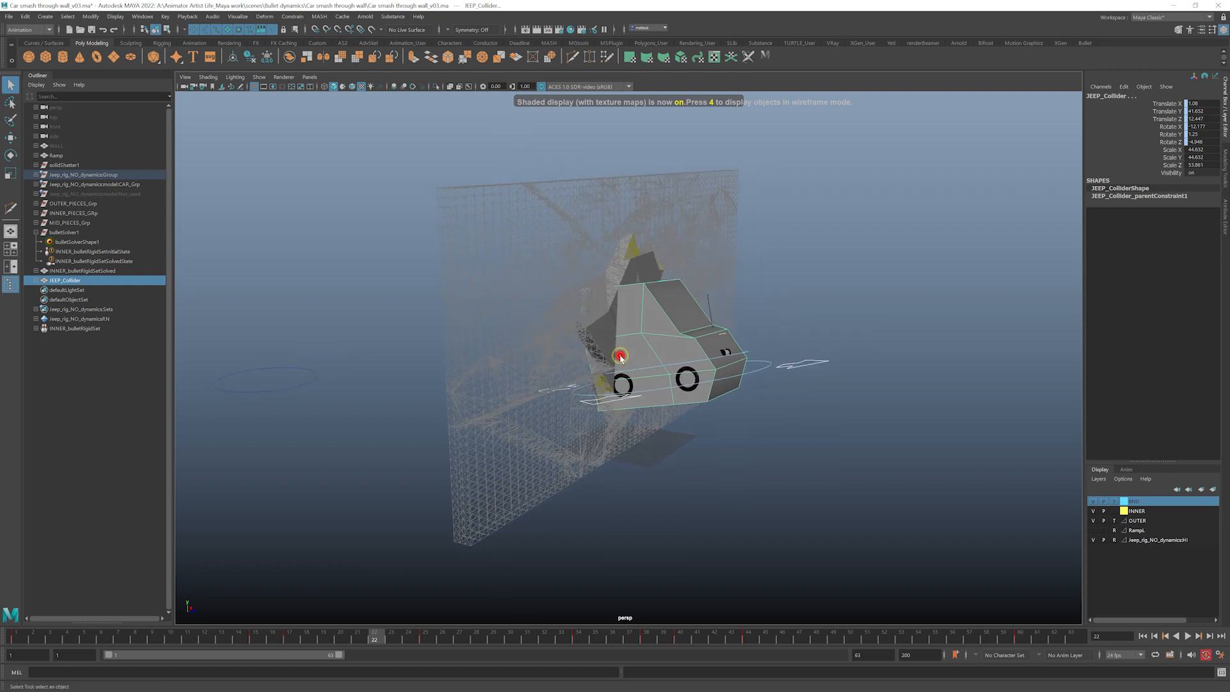
{"action": "scroll", "coordinate": [673, 345], "scroll_direction": "up", "scroll_amount": 3}
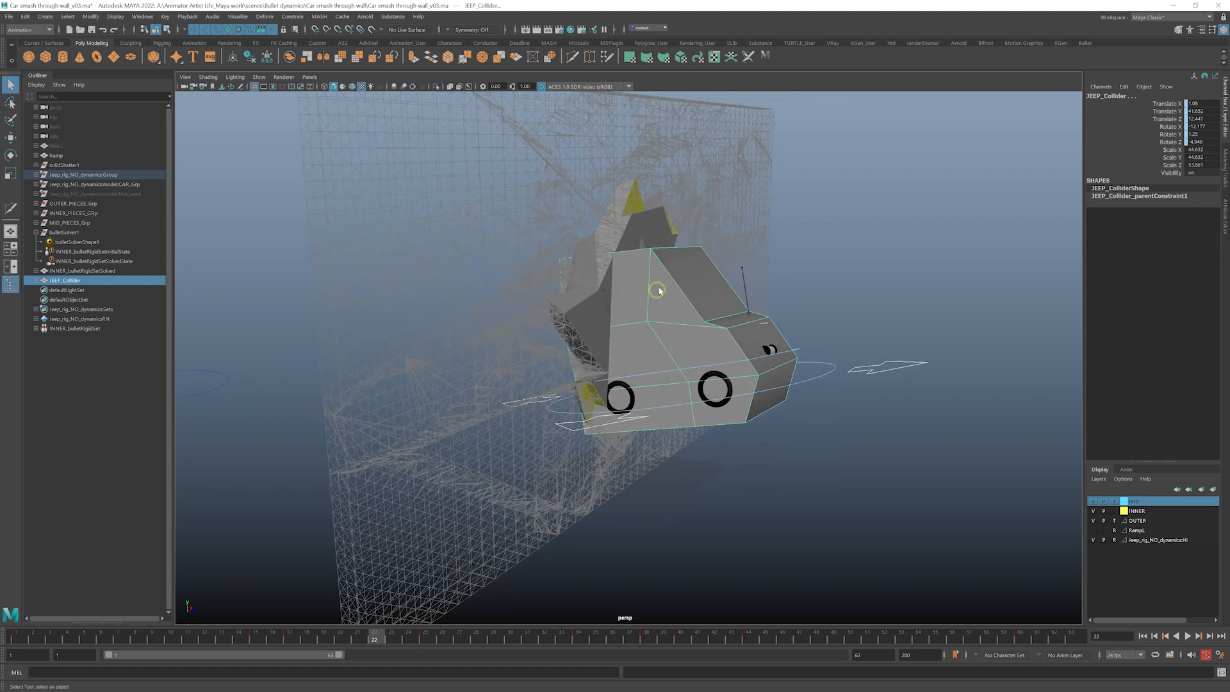
{"action": "left_click_drag", "start_coordinate": [676, 371], "coordinate": [746, 345], "text": "alt"}
- Create a display layer from the selected JEEP_Collider and name it JeepColl
{"action": "left_click", "coordinate": [819, 248]}
{"action": "left_click", "coordinate": [684, 282]}
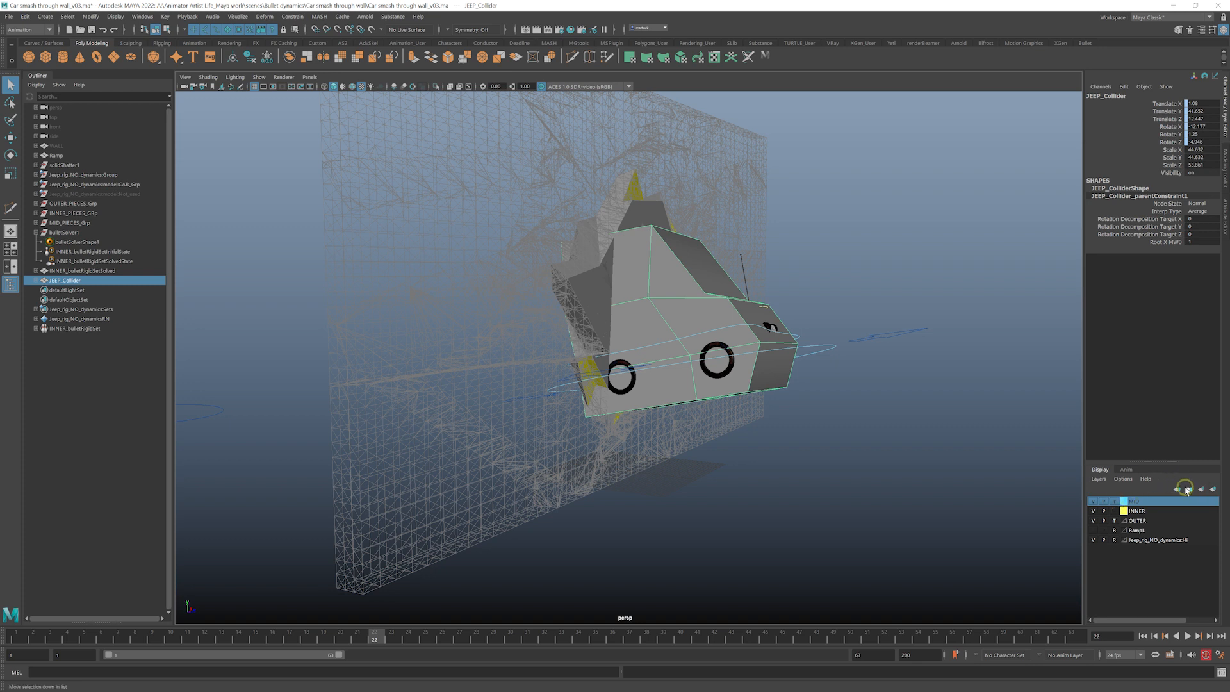
{"action": "left_click", "coordinate": [1098, 478]}
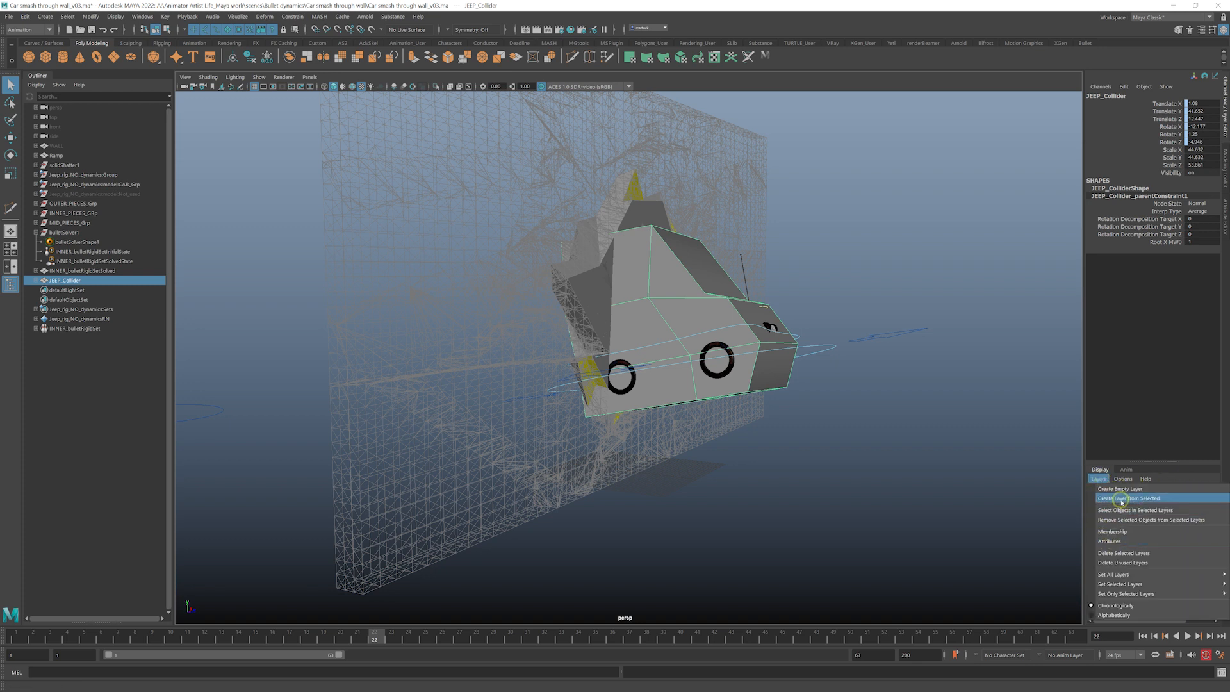
{"action": "left_click", "coordinate": [1122, 499]}
{"action": "double_click", "coordinate": [1135, 501]}
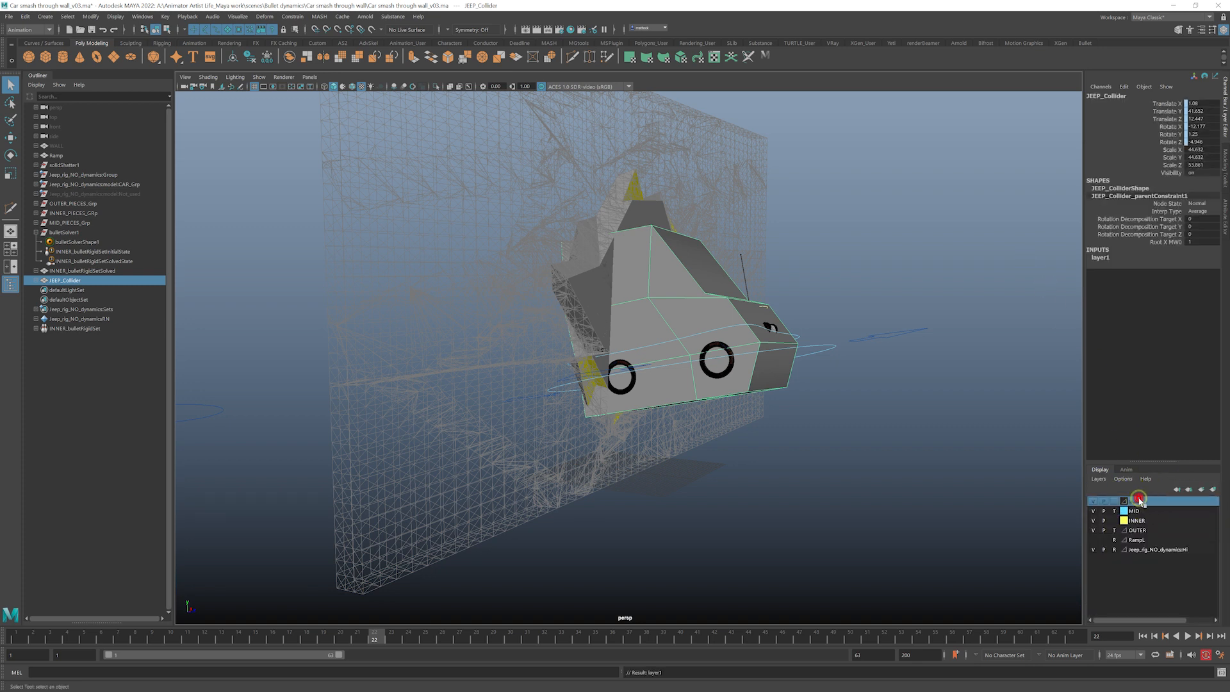
{"action": "left_click_drag", "start_coordinate": [801, 240], "coordinate": [739, 239]}
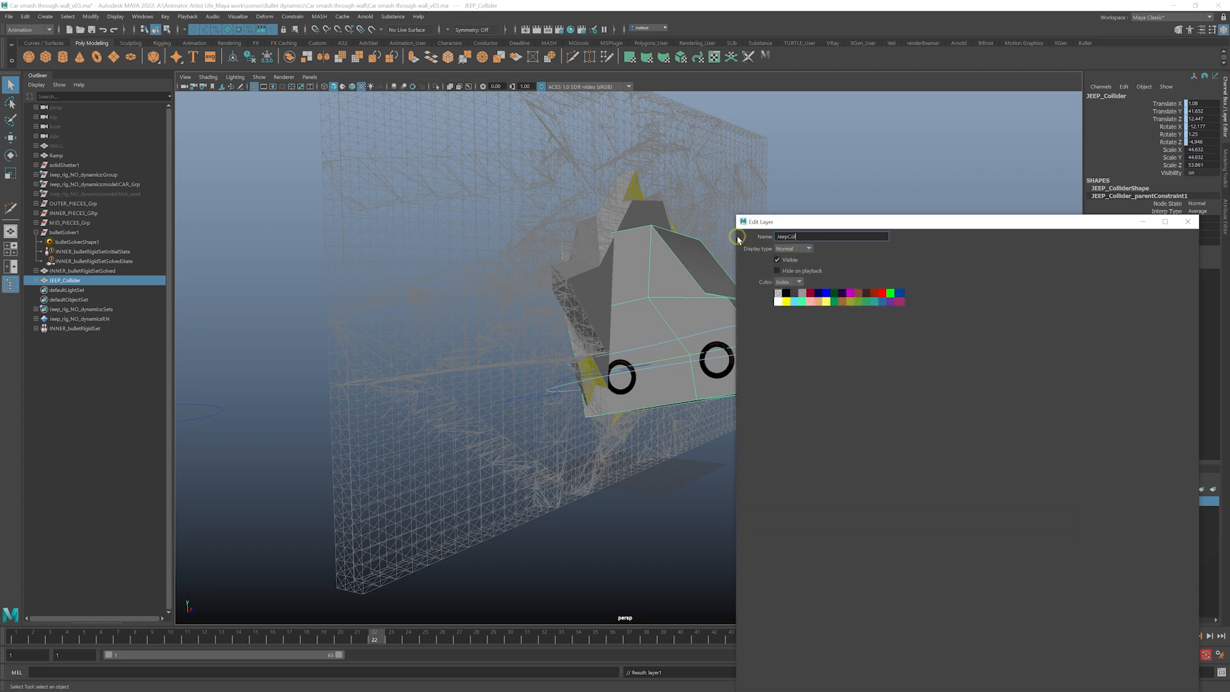
{"action": "left_click_drag", "start_coordinate": [879, 219], "coordinate": [760, 158]}
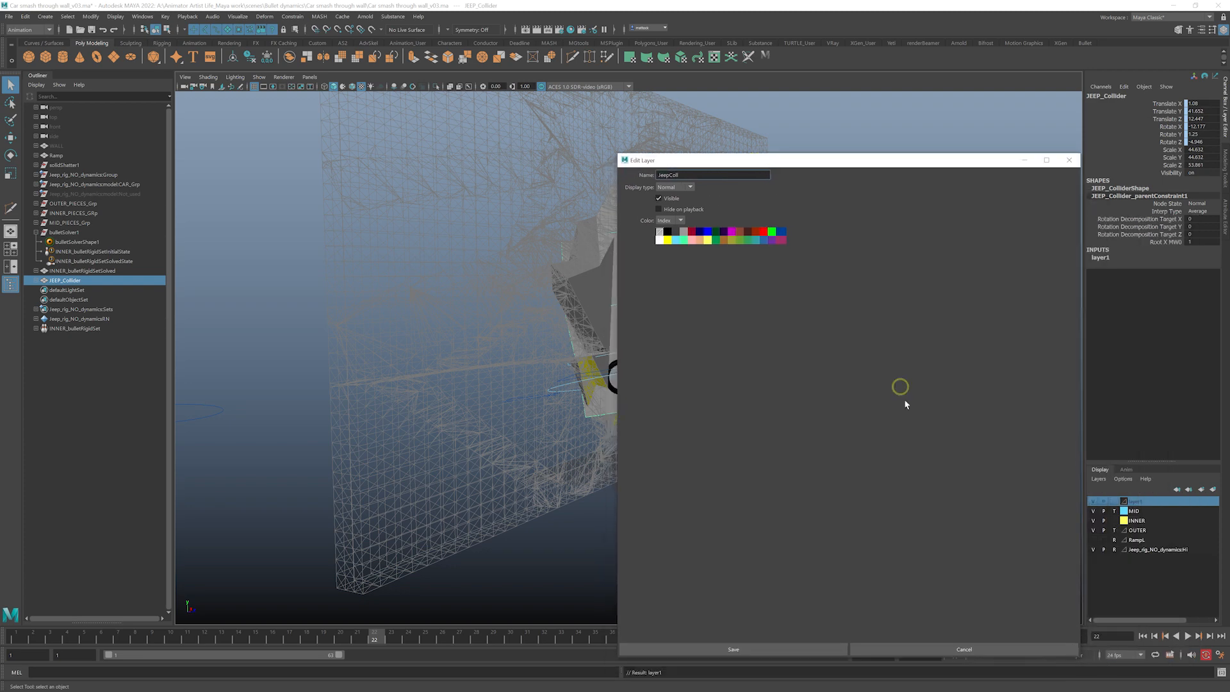
{"action": "left_click", "coordinate": [717, 649]}
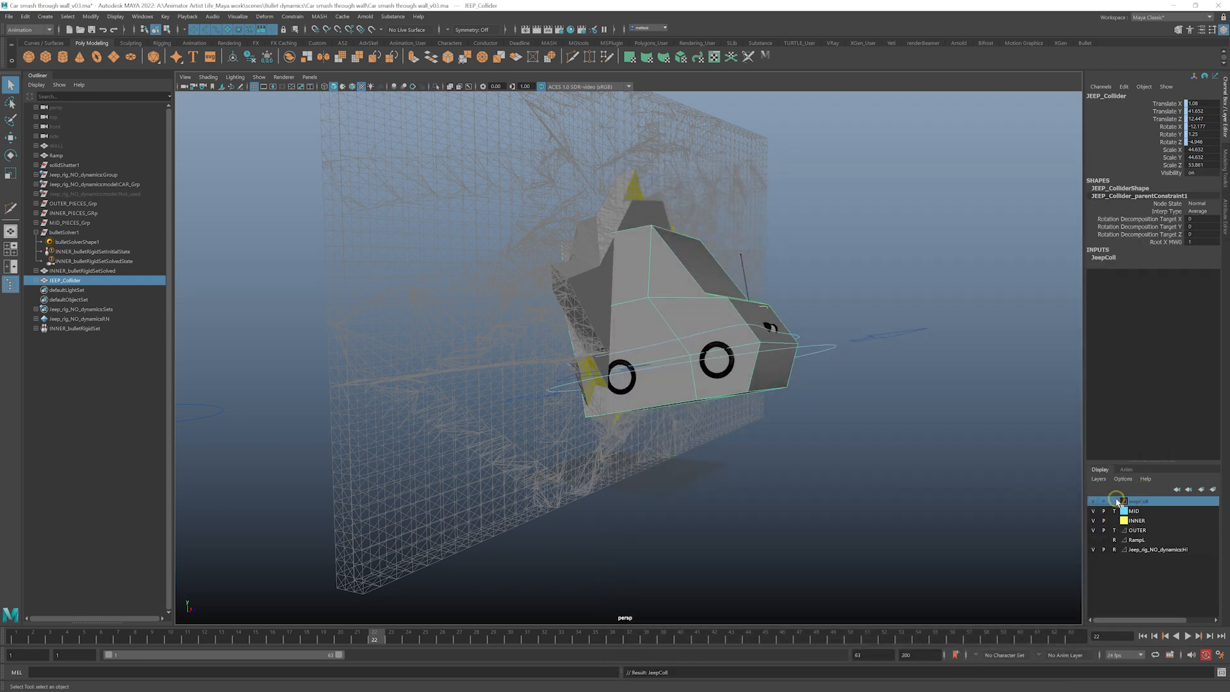
- Set the JeepColl layer to template display and return the timeline to frame 1
{"action": "left_click", "coordinate": [1116, 501]}
{"action": "left_click_drag", "start_coordinate": [934, 406], "coordinate": [764, 437], "text": "alt"}
{"action": "left_click_drag", "start_coordinate": [154, 642], "coordinate": [12, 639]}
{"action": "middle_click_drag", "start_coordinate": [442, 428], "coordinate": [538, 423], "text": "alt"}
{"action": "left_click_drag", "start_coordinate": [538, 423], "coordinate": [647, 392], "text": "alt"}
{"action": "left_click_drag", "start_coordinate": [347, 289], "coordinate": [483, 274], "text": "alt"}
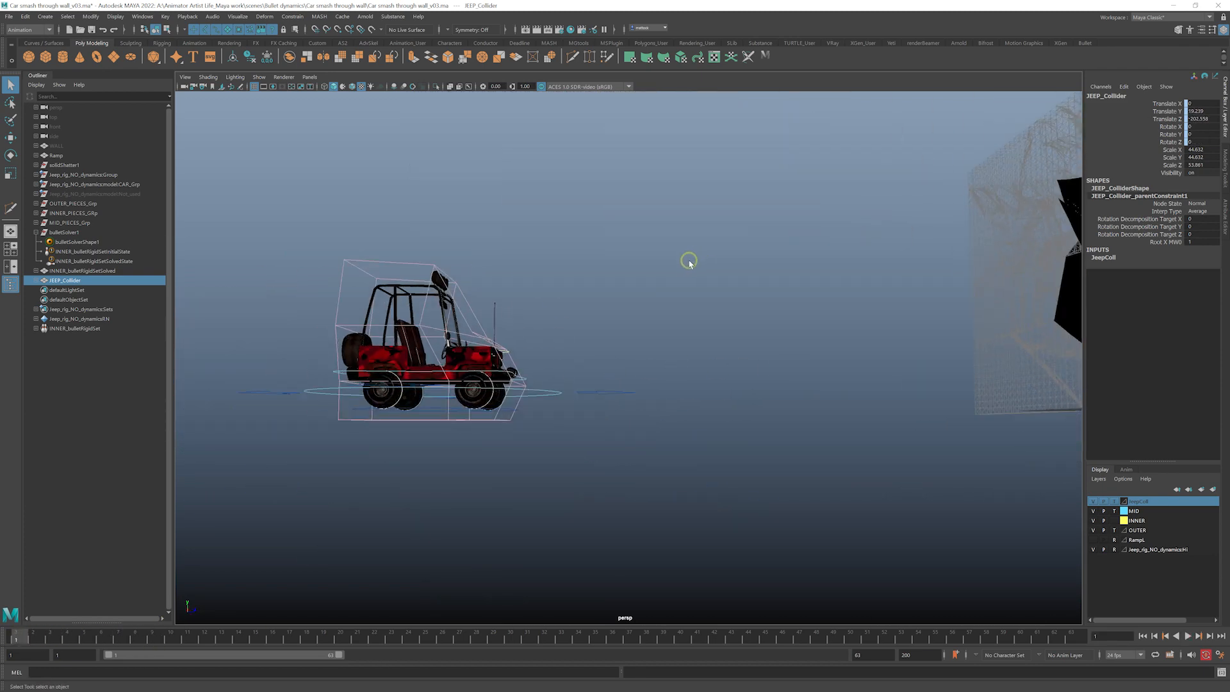
- Save the scene, then switch the JeepColl layer back to solid display and deselect the collider
{"action": "key", "text": "ctrl+s"}
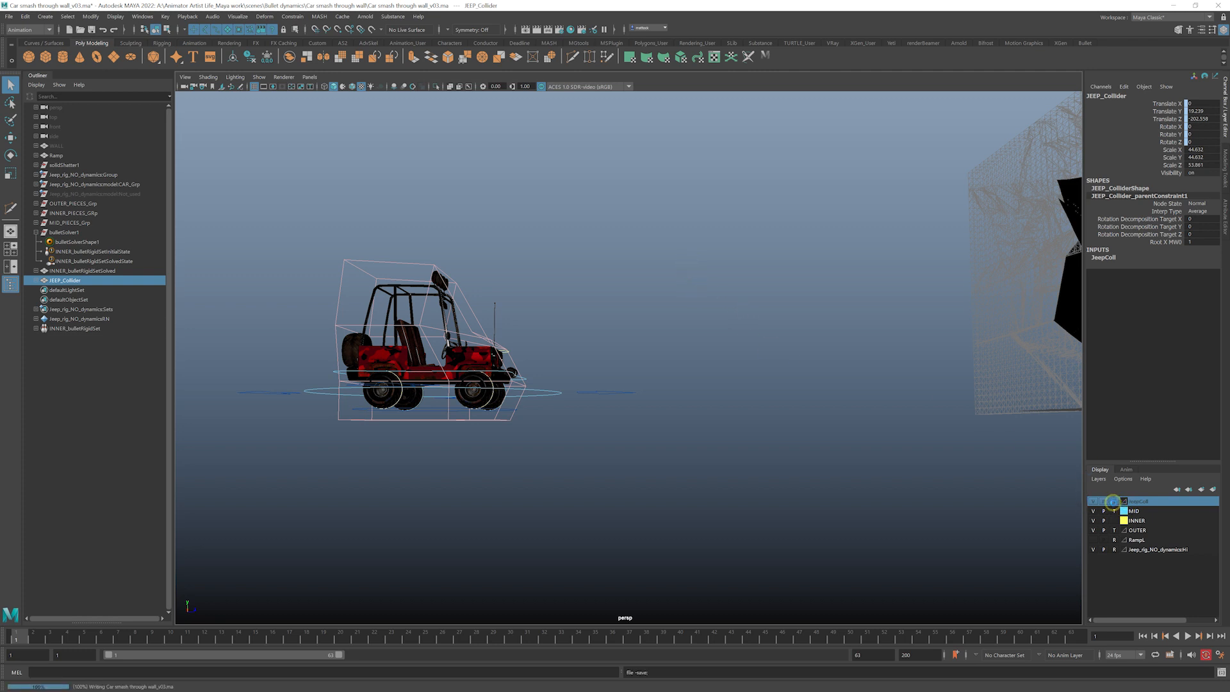
{"action": "left_click", "coordinate": [1113, 501]}
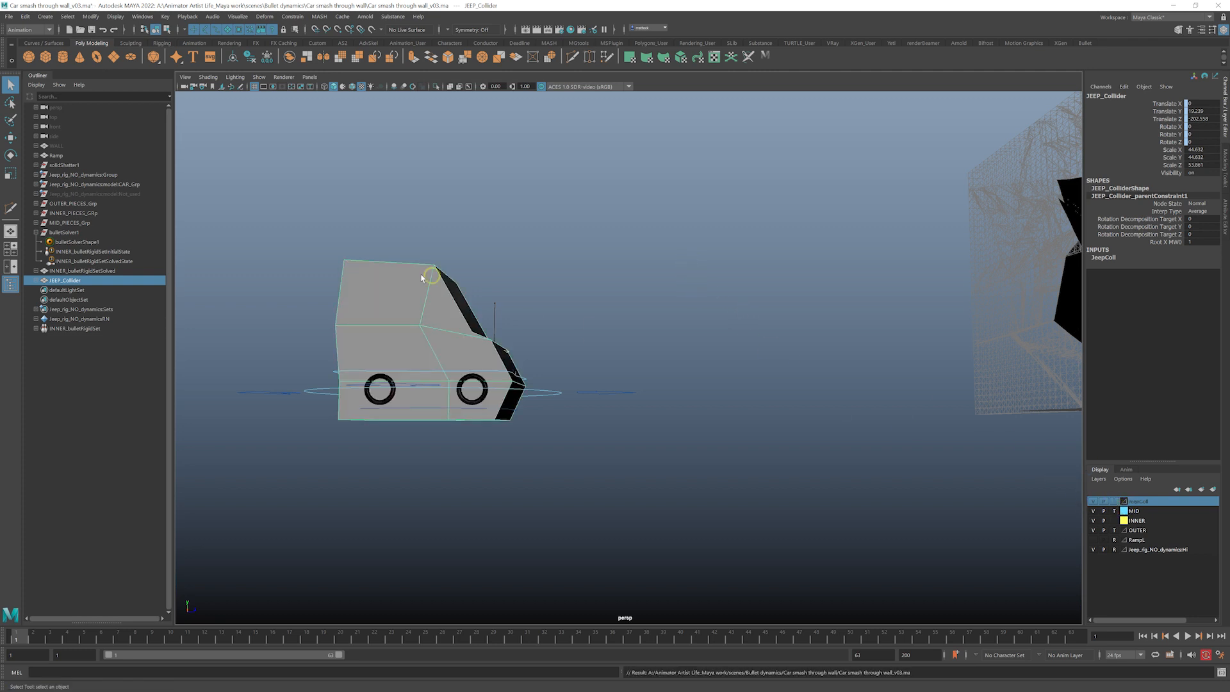
{"action": "left_click_drag", "start_coordinate": [421, 276], "coordinate": [332, 308], "text": "alt"}
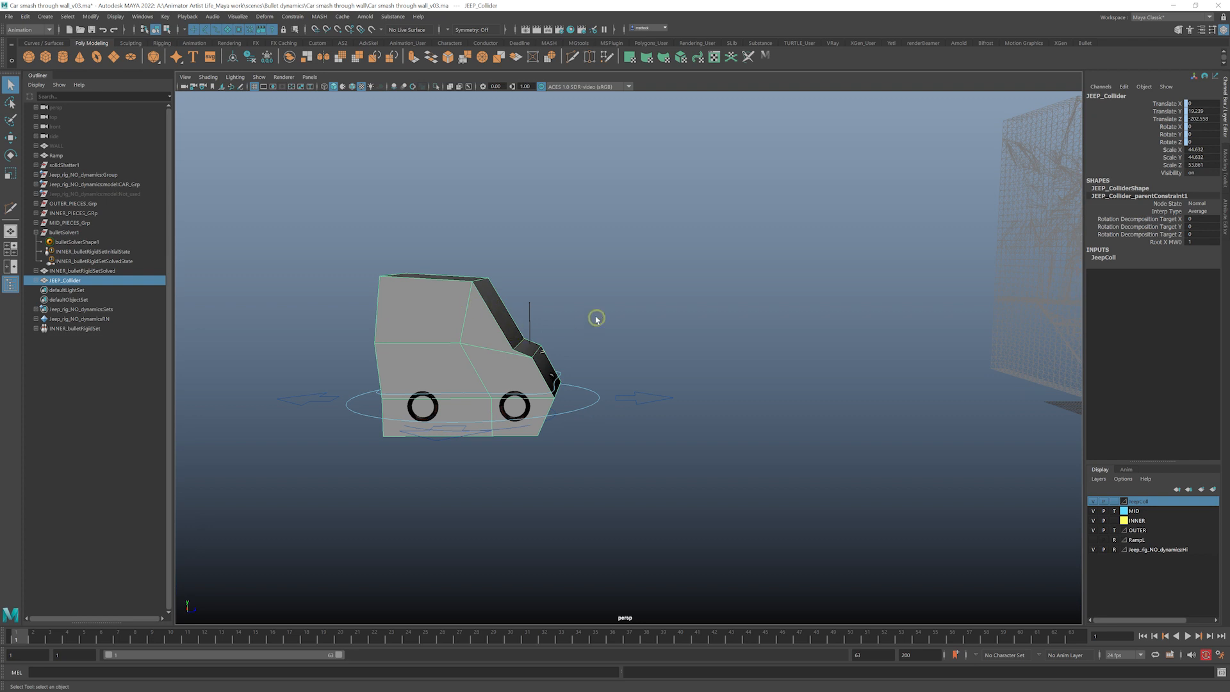
{"action": "middle_click_drag", "start_coordinate": [445, 312], "coordinate": [467, 324], "text": "alt"}
{"action": "left_click_drag", "start_coordinate": [467, 324], "coordinate": [462, 308], "text": "alt"}
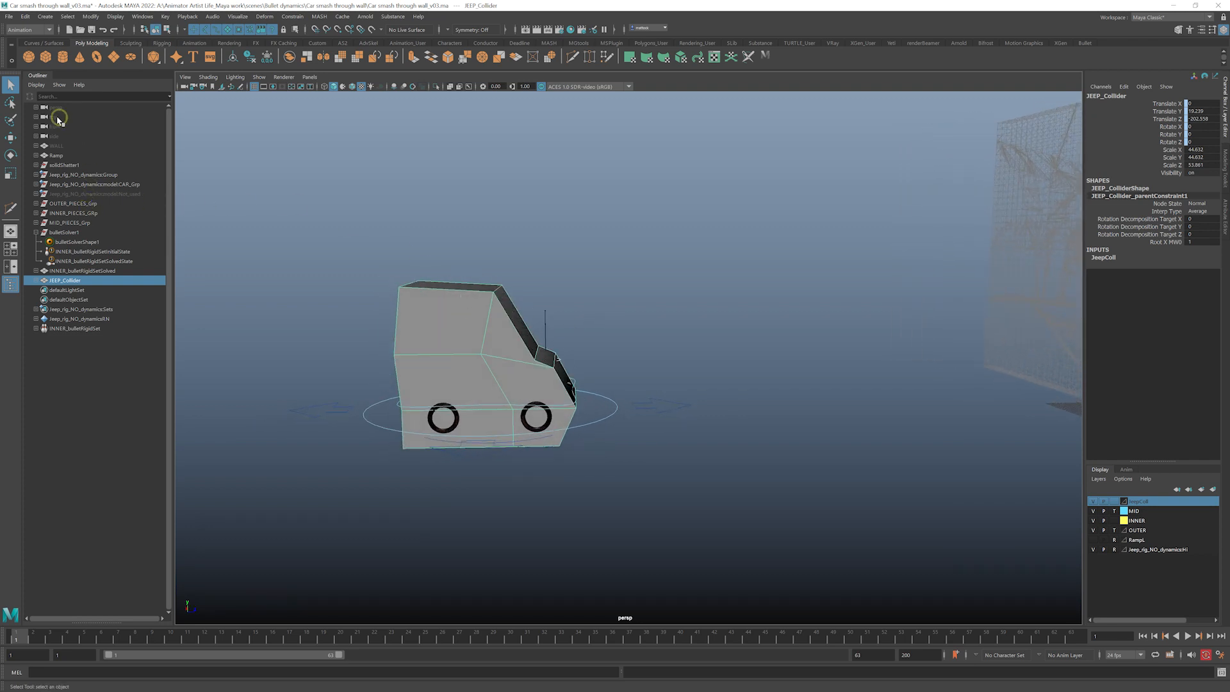
{"action": "left_click", "coordinate": [378, 267]}
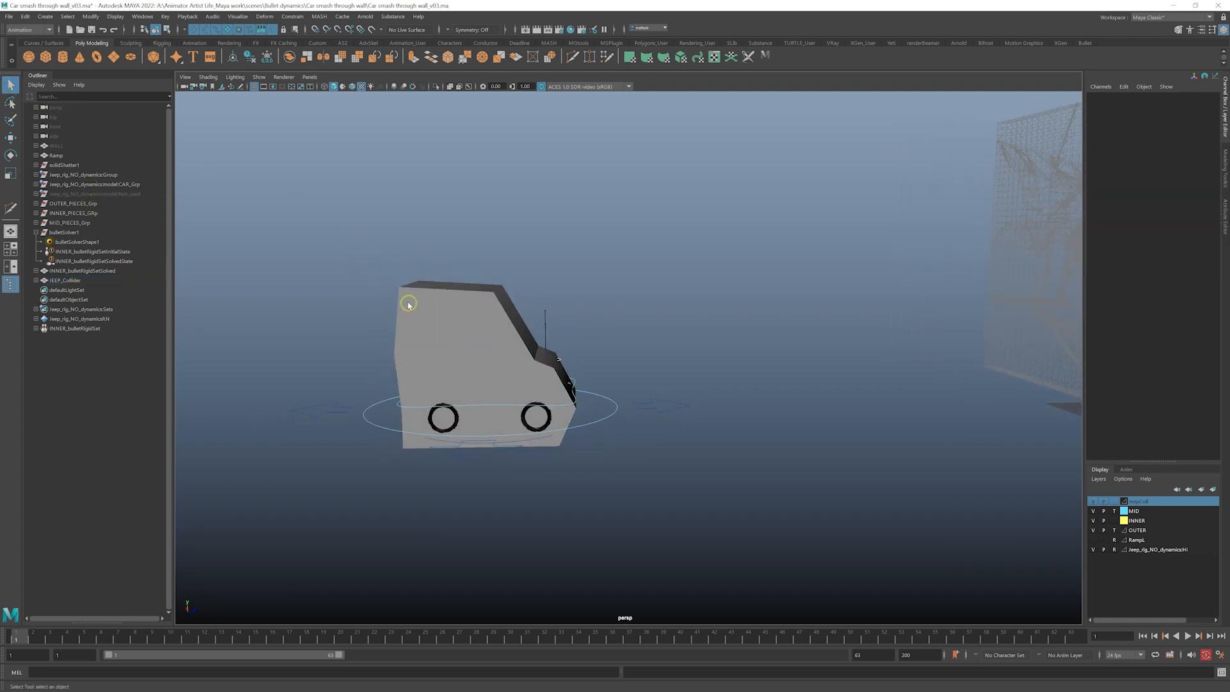
- Make JEEP_Collider an active Bullet rigid body with a Hull collider shape, Kinematic Rigid Body type and a mass of 100
{"action": "left_click", "coordinate": [439, 307]}
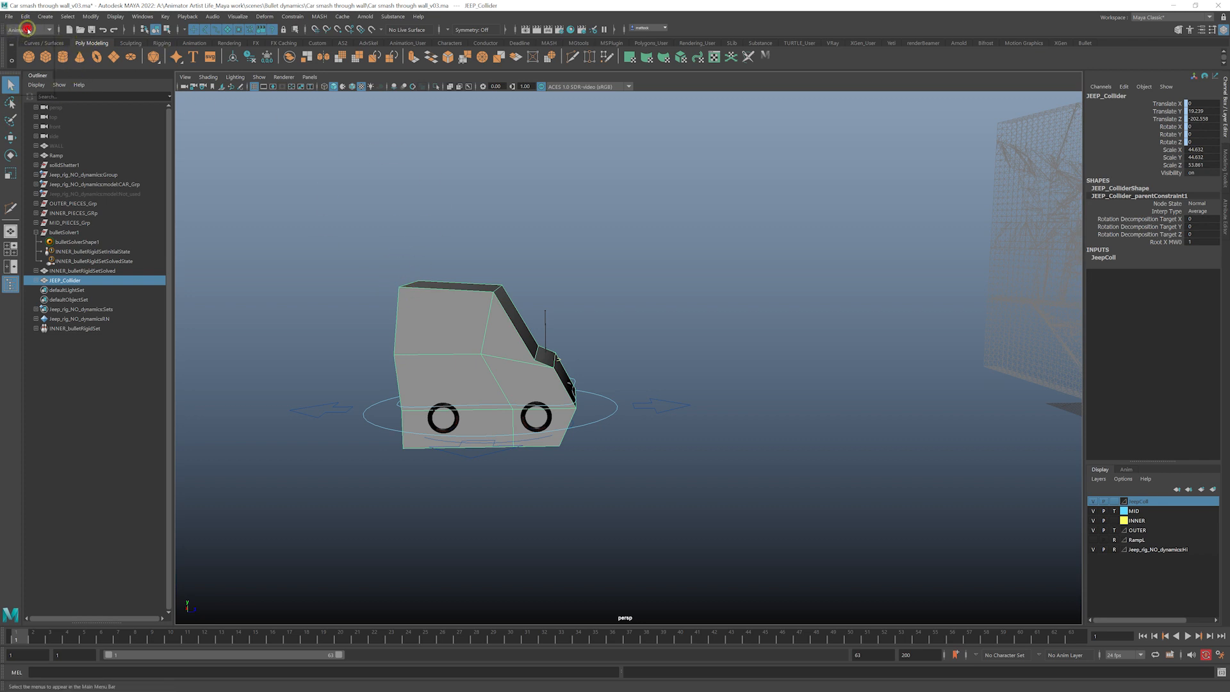
{"action": "left_click", "coordinate": [27, 30]}
{"action": "left_click", "coordinate": [29, 71]}
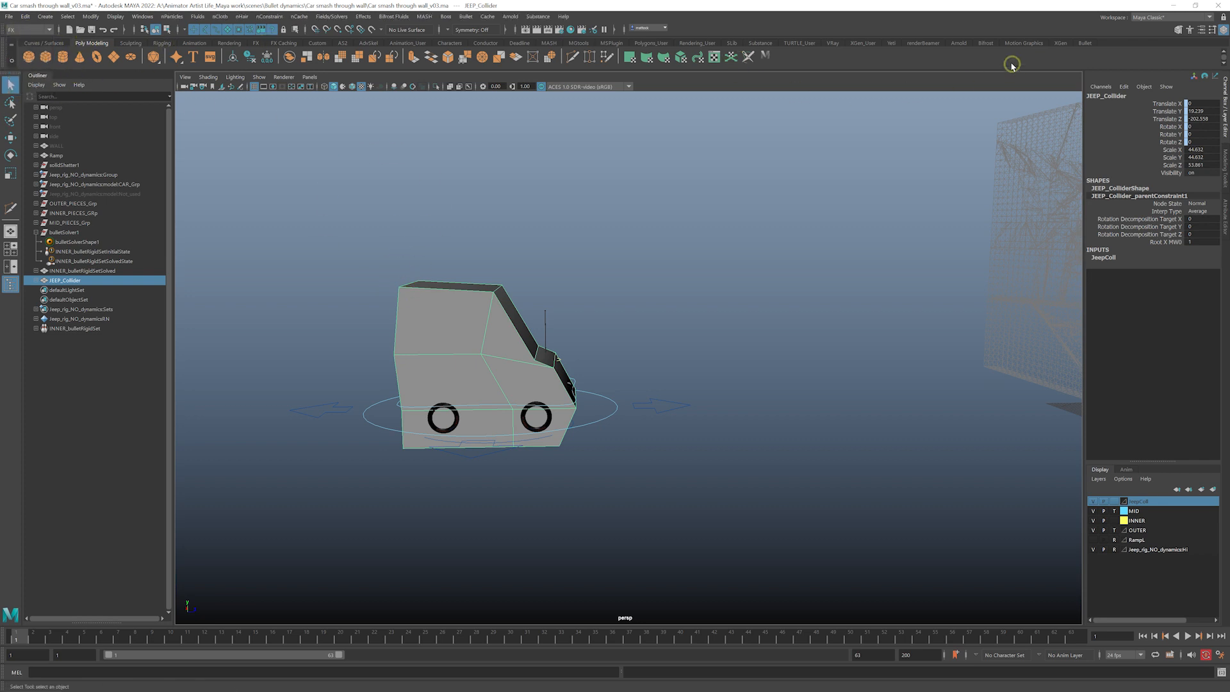
{"action": "left_click", "coordinate": [1085, 43]}
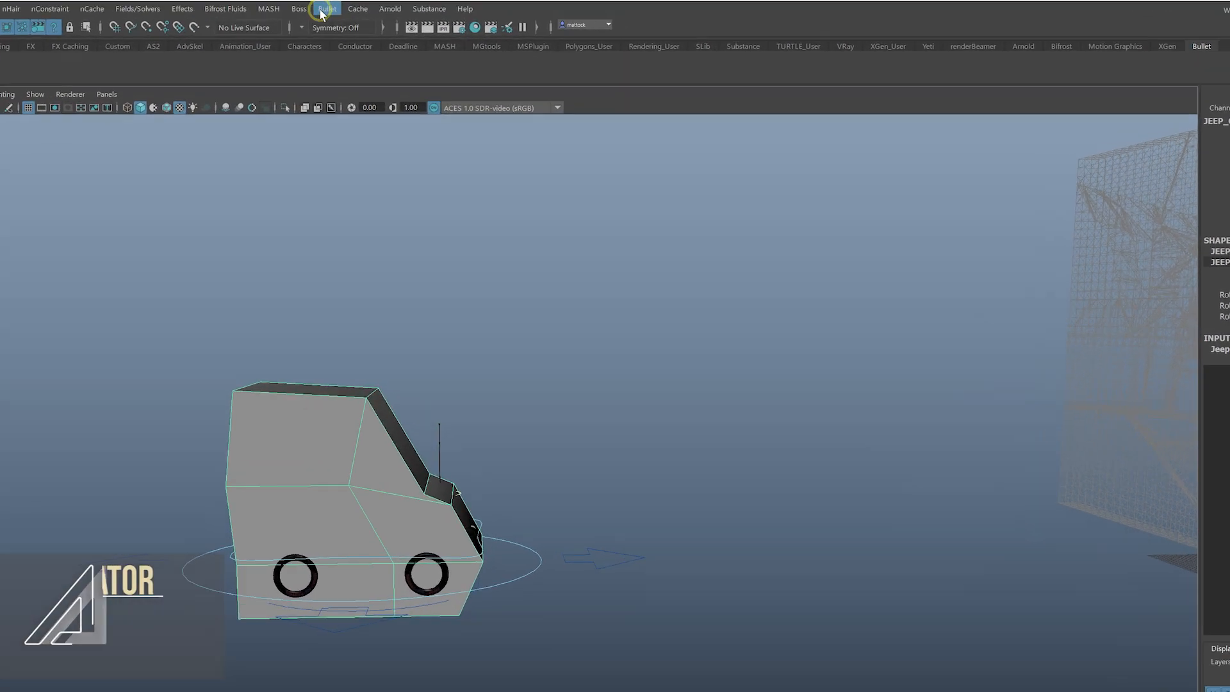
{"action": "left_click", "coordinate": [466, 16]}
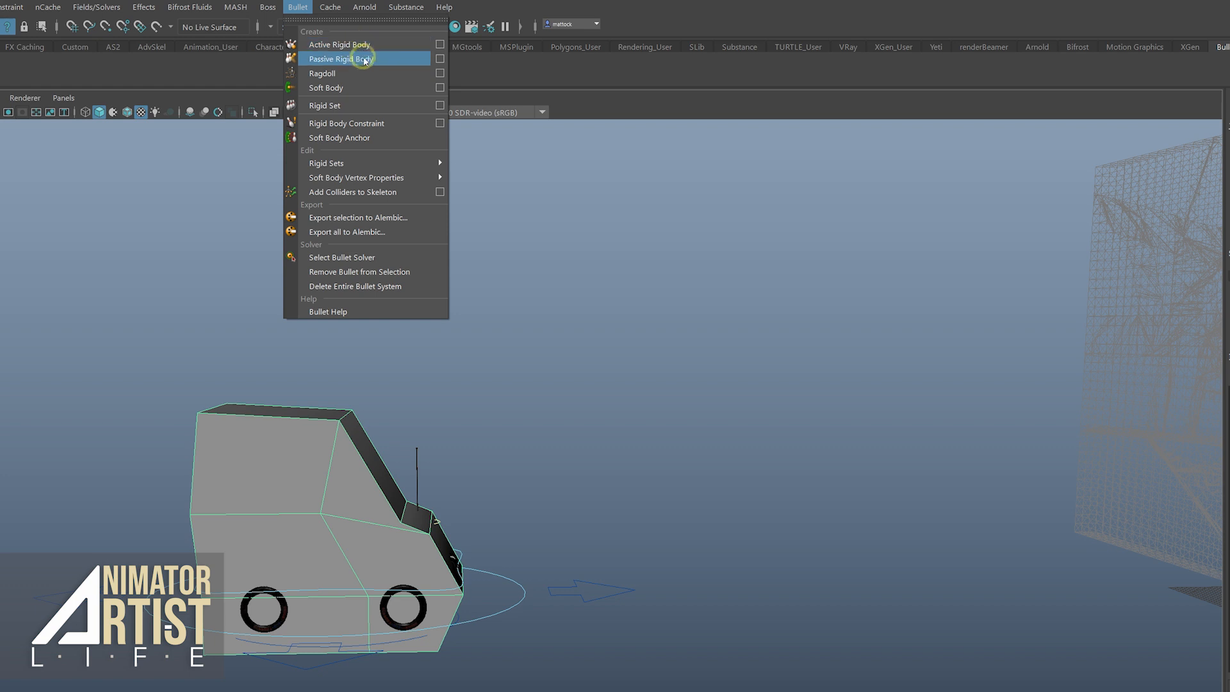
{"action": "left_click", "coordinate": [440, 44]}
{"action": "left_click_drag", "start_coordinate": [977, 118], "coordinate": [862, 219]}
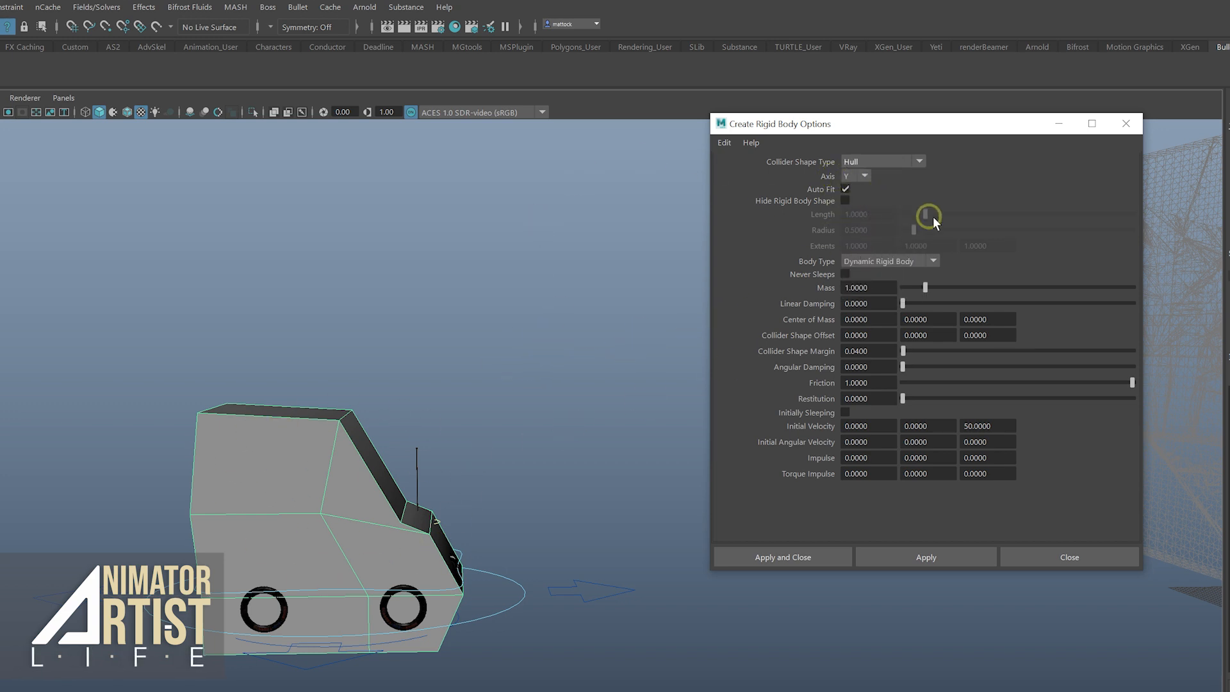
{"action": "left_click_drag", "start_coordinate": [897, 271], "coordinate": [817, 287]}
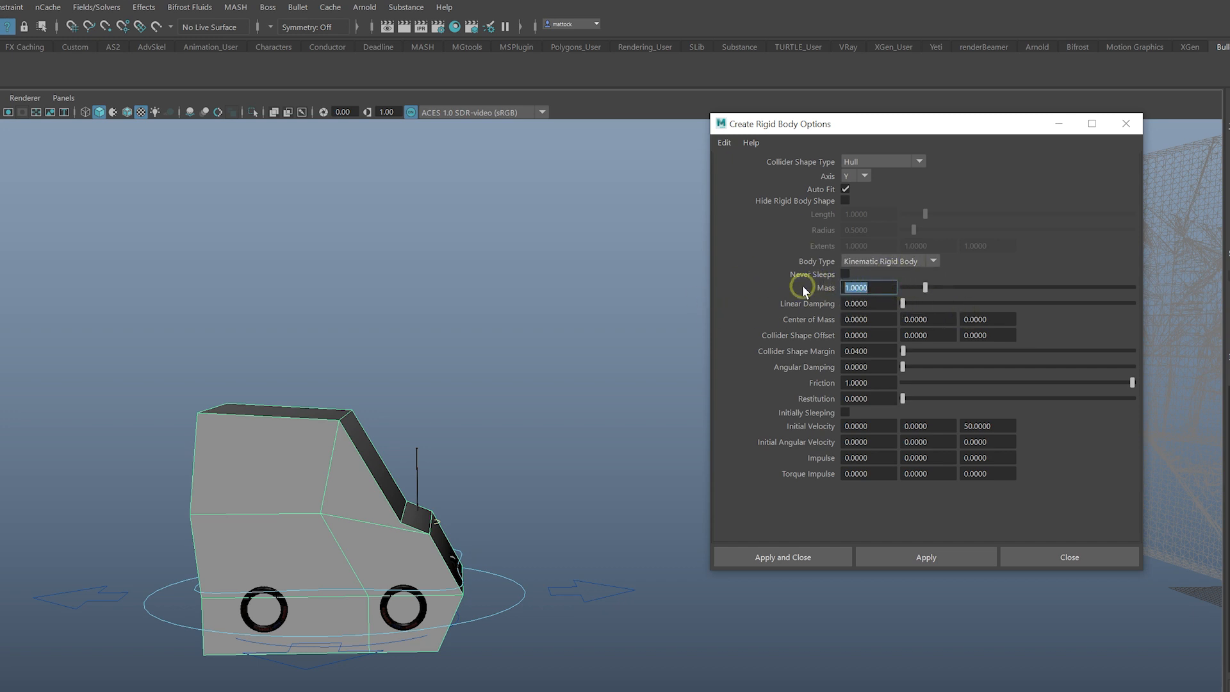
{"action": "type", "text": "100"}
{"action": "left_click", "coordinate": [824, 558]}
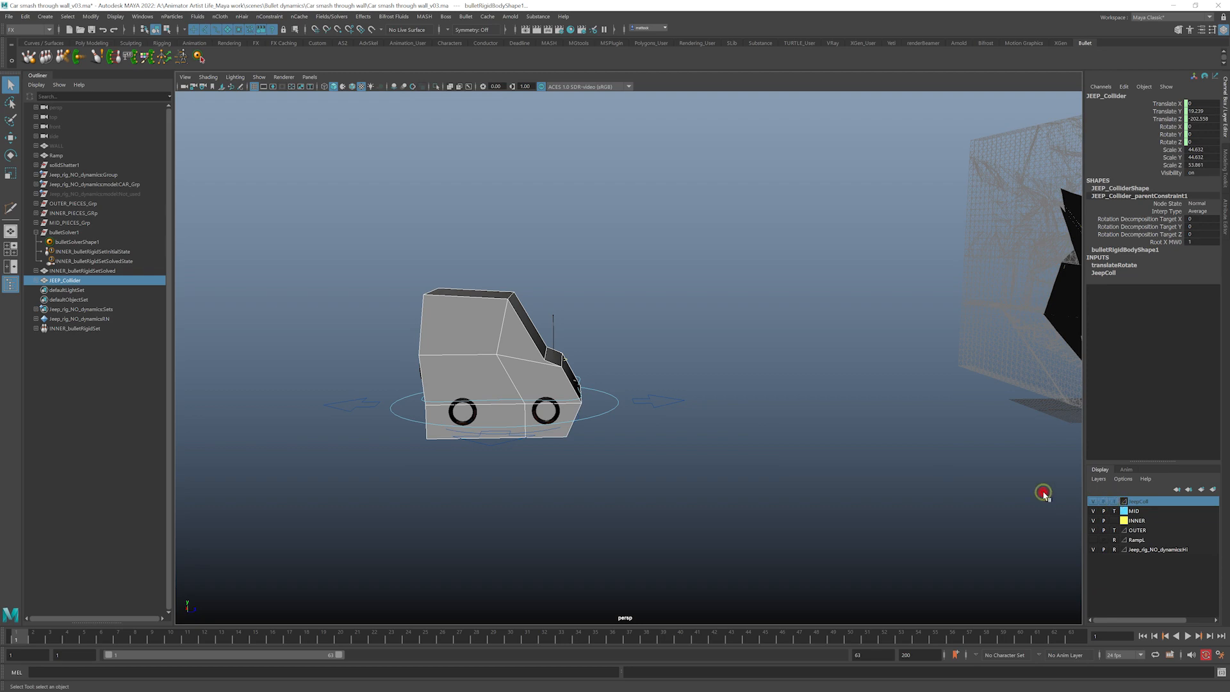
- Play the simulation from frame 1, examine how the jeep and its collider move relative to the wall, and clear the selection
{"action": "left_click_drag", "start_coordinate": [1043, 493], "coordinate": [611, 487], "text": "alt"}
{"action": "left_click", "coordinate": [23, 636]}
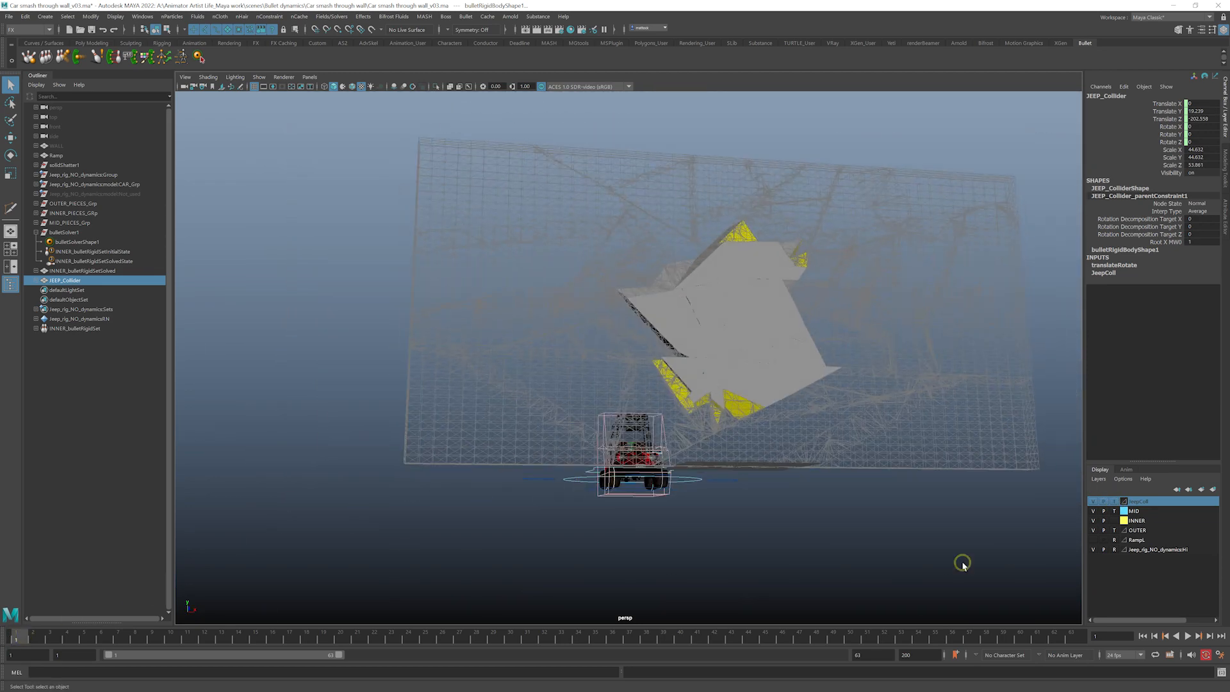
{"action": "left_click", "coordinate": [1187, 636]}
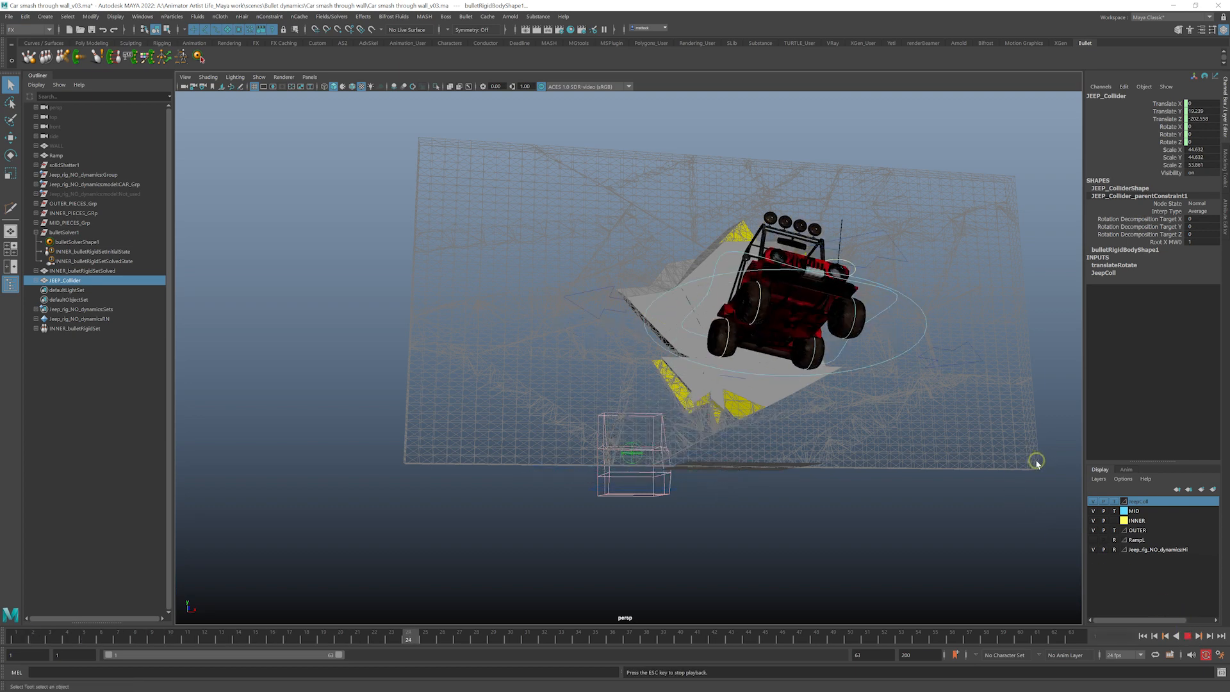
{"action": "left_click_drag", "start_coordinate": [1036, 461], "coordinate": [791, 498], "text": "alt"}
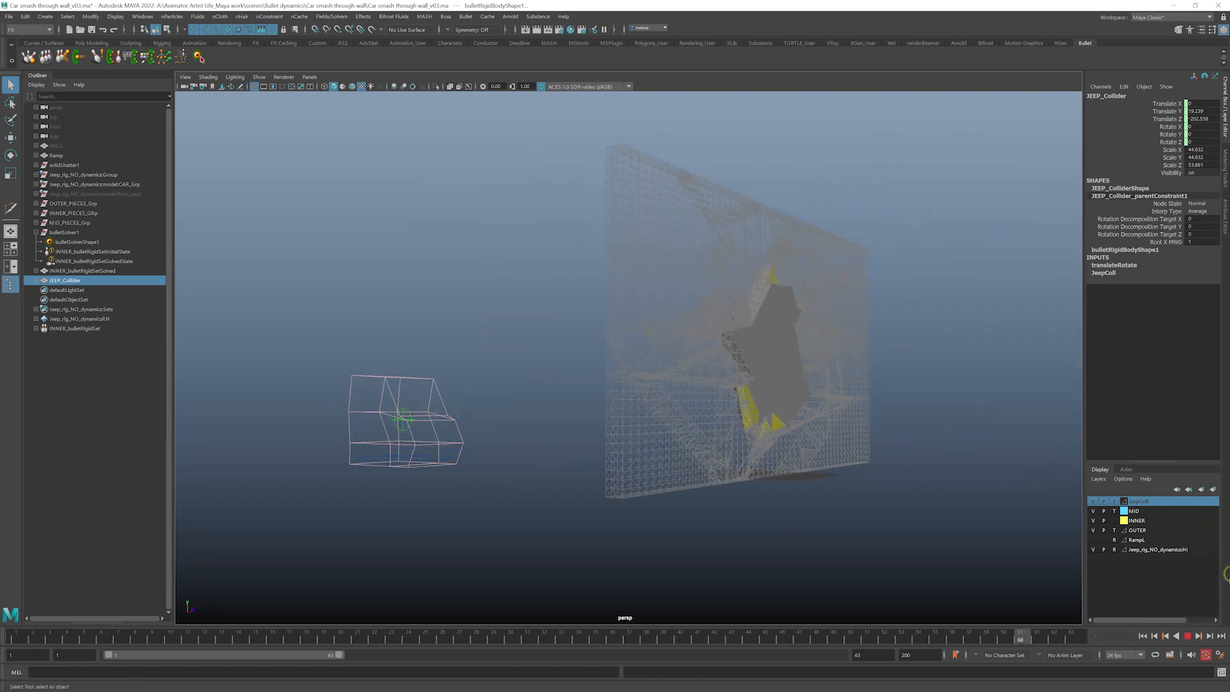
{"action": "left_click", "coordinate": [1187, 637]}
{"action": "left_click_drag", "start_coordinate": [460, 423], "coordinate": [398, 343], "text": "alt"}
{"action": "left_click", "coordinate": [248, 486]}
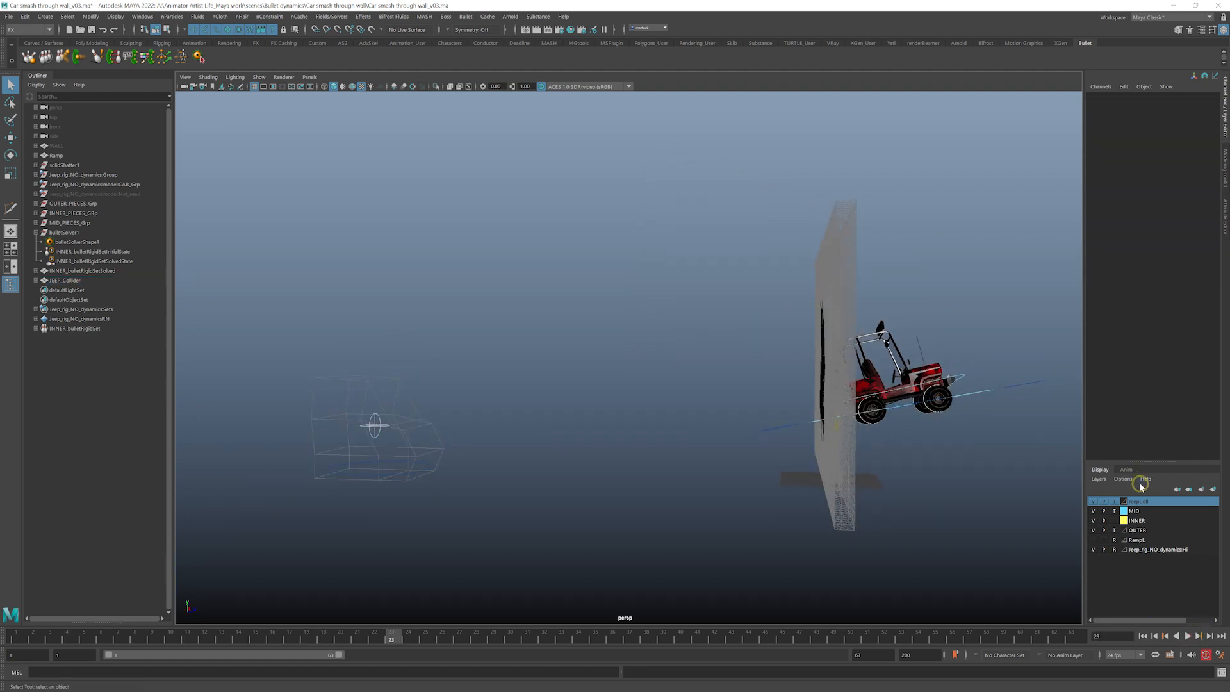
- Return the JeepColl layer to normal display and compare the collider with the jeep in wireframe at frame 12
{"action": "left_click", "coordinate": [1113, 502]}
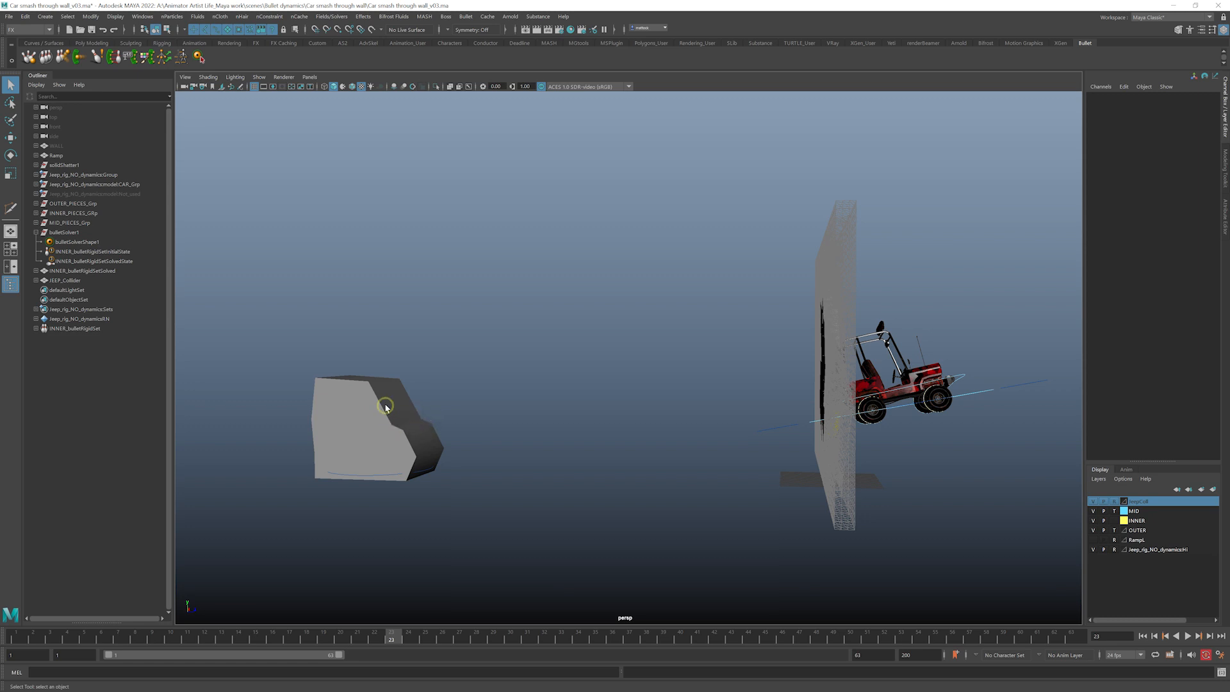
{"action": "key", "text": "4"}
{"action": "mouse_move", "coordinate": [377, 425]}
{"action": "right_mouse_down", "text": "alt"}
{"action": "mouse_move", "coordinate": [487, 409]}
{"action": "mouse_move", "coordinate": [503, 442]}
{"action": "mouse_move", "coordinate": [508, 388]}
{"action": "mouse_move", "coordinate": [523, 378]}
{"action": "right_mouse_up", "text": "alt"}
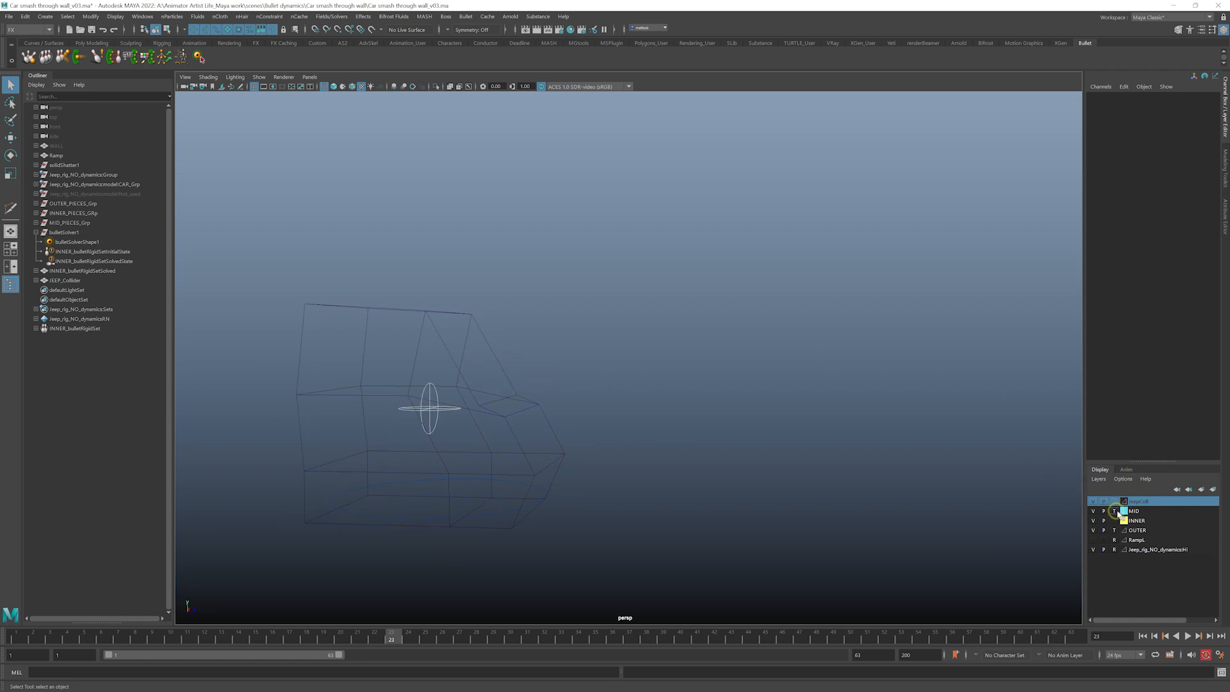
{"action": "right_click_drag", "start_coordinate": [913, 447], "coordinate": [729, 348], "text": "alt"}
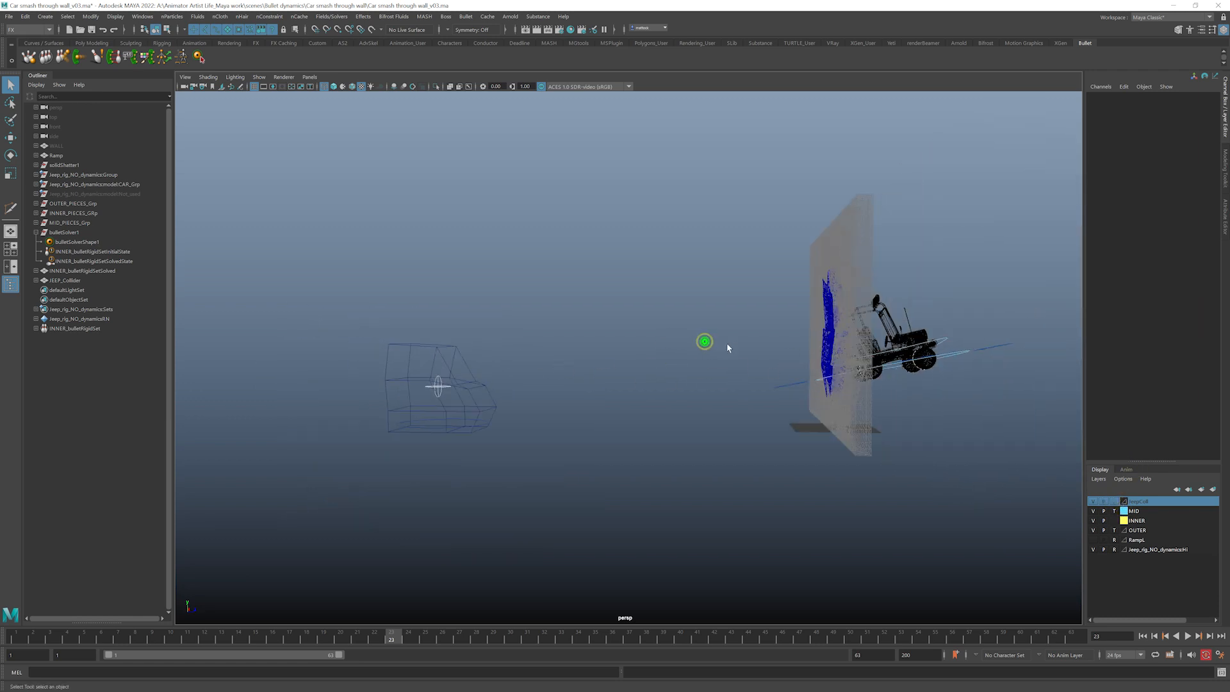
{"action": "left_click_drag", "start_coordinate": [59, 638], "coordinate": [204, 638]}
- With the timeline back at frame 1, delete JEEP_Collider_parentConstraint1 from beneath JEEP_Collider
{"action": "left_click", "coordinate": [440, 367]}
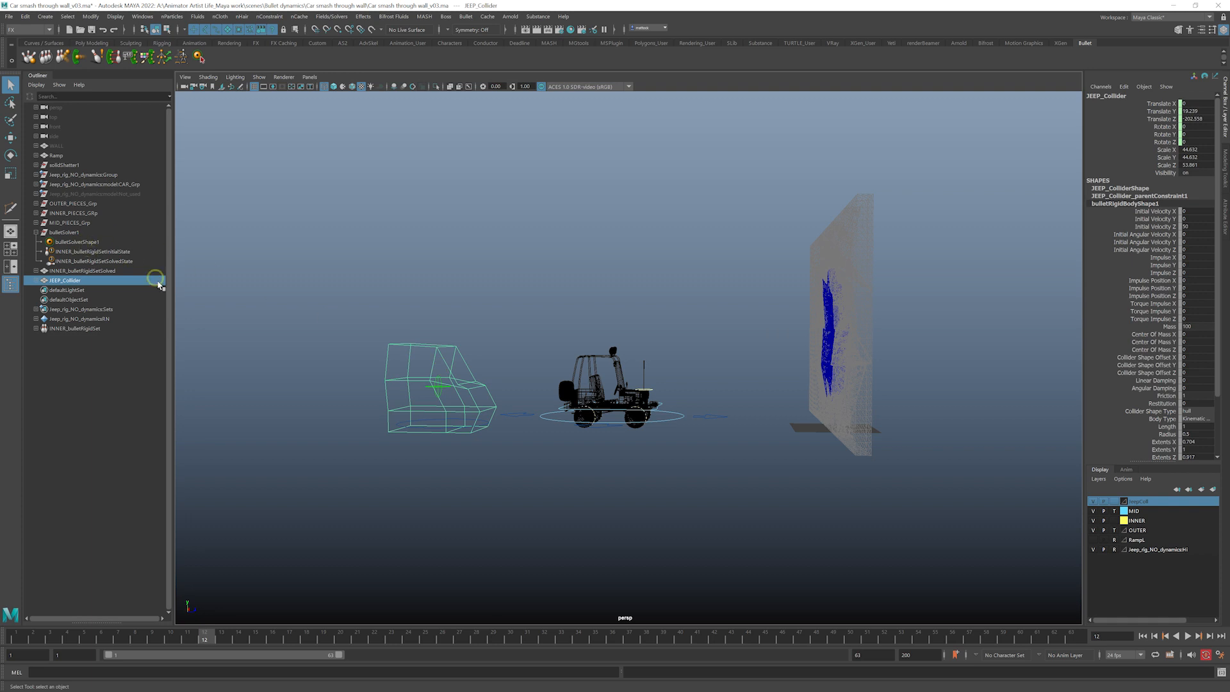
{"action": "left_click", "coordinate": [36, 280]}
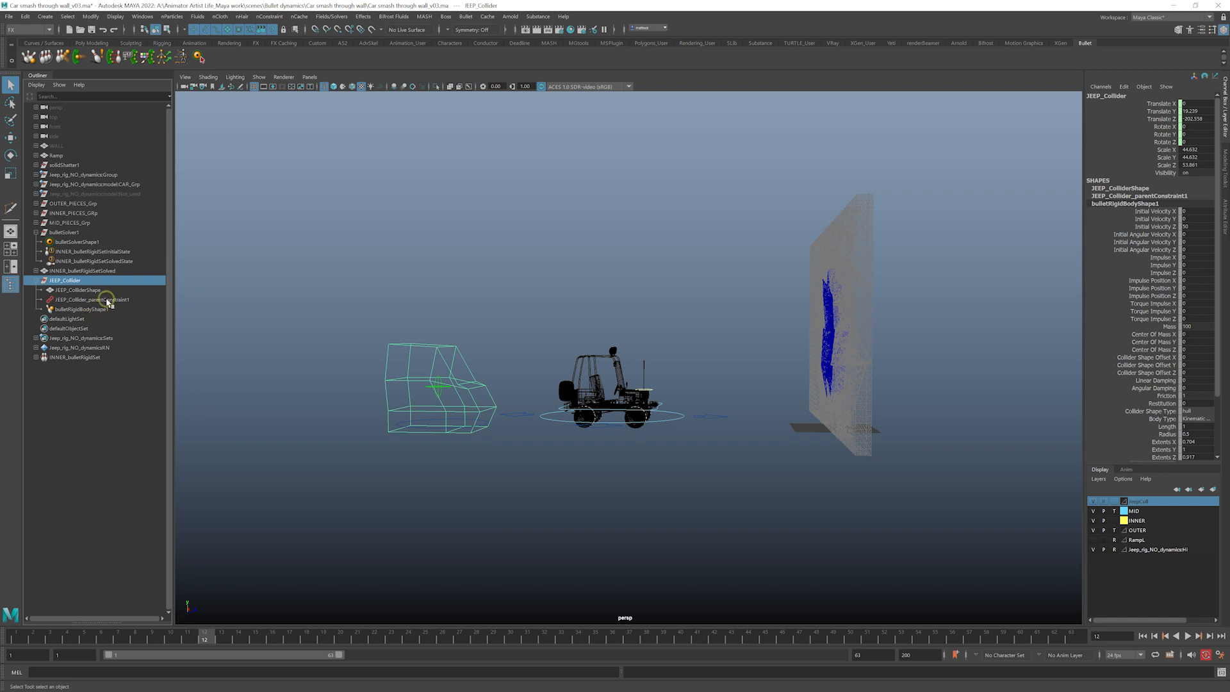
{"action": "left_click", "coordinate": [106, 300]}
{"action": "left_click_drag", "start_coordinate": [51, 637], "coordinate": [1, 642]}
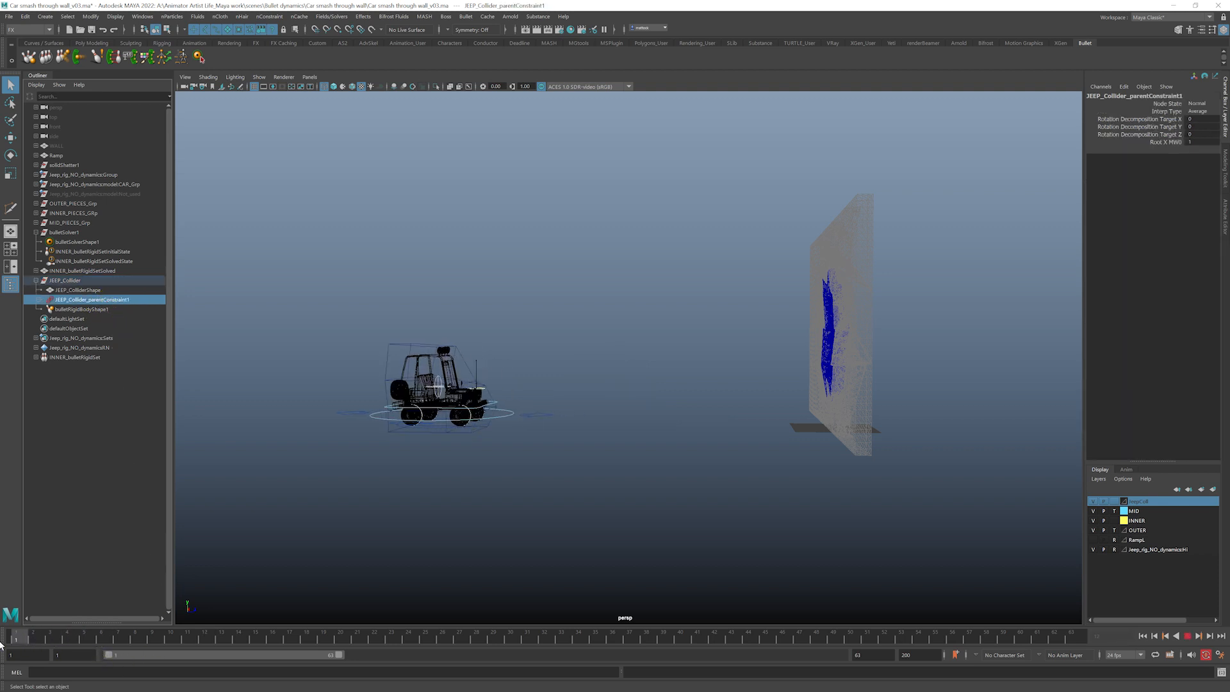
{"action": "key", "text": "Delete"}
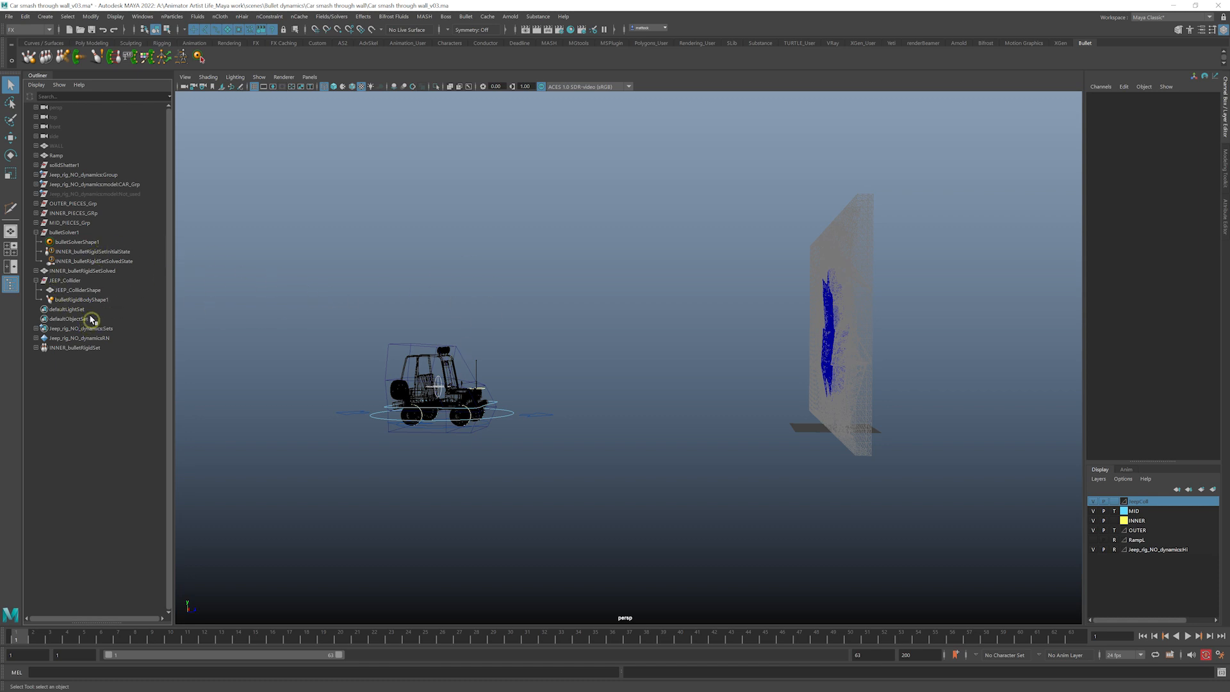
- Try moving bulletRigidBodyShape1 forward slightly at frame 8, undo the move and return to frame 1
{"action": "left_click", "coordinate": [64, 281]}
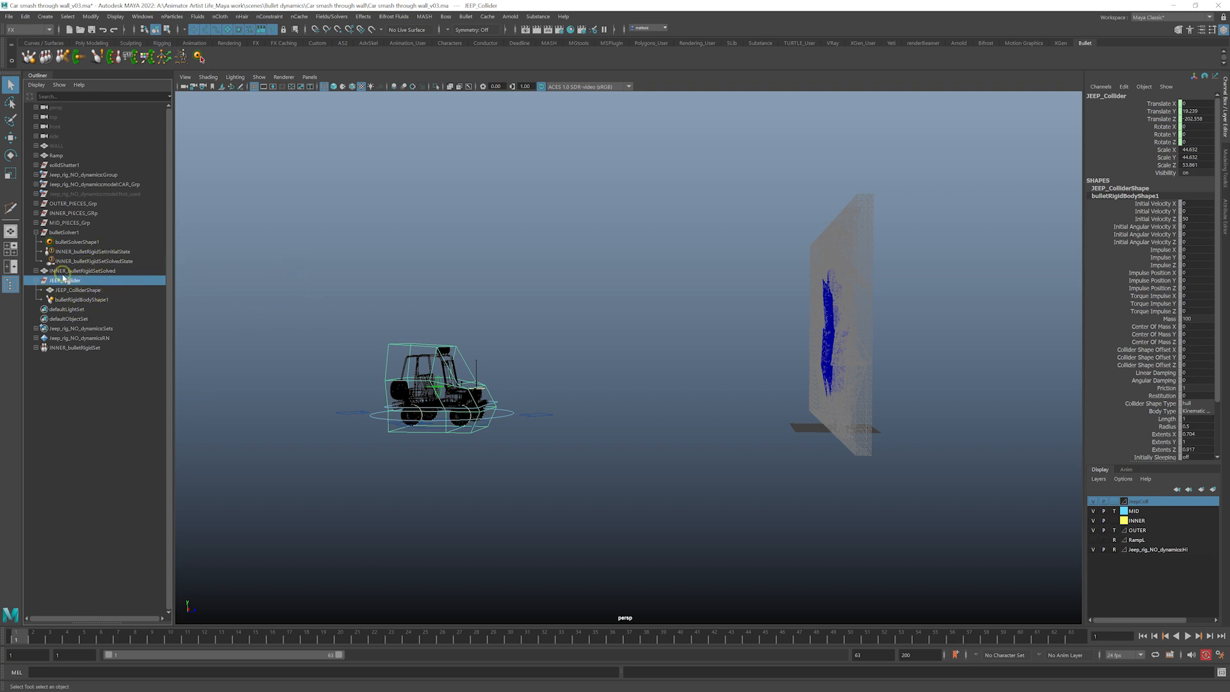
{"action": "left_click", "coordinate": [83, 300]}
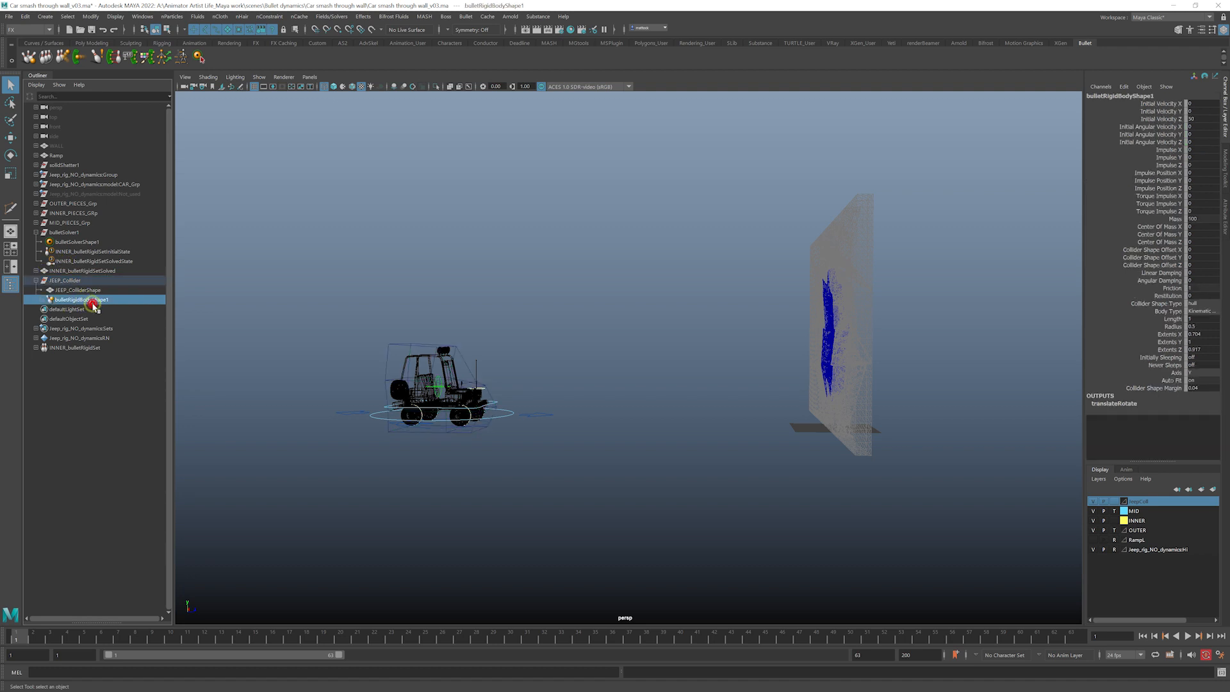
{"action": "left_click_drag", "start_coordinate": [30, 636], "coordinate": [134, 636]}
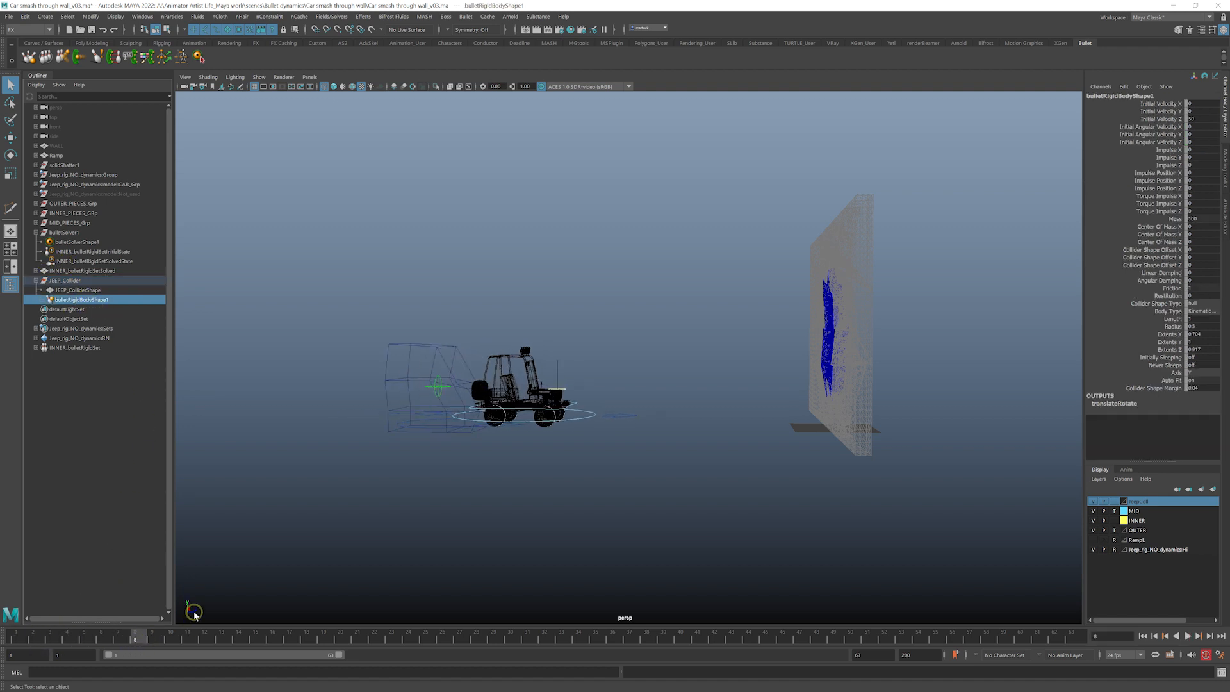
{"action": "key", "text": "w"}
{"action": "left_click_drag", "start_coordinate": [438, 386], "coordinate": [447, 387]}
{"action": "key", "text": "ctrl+z"}
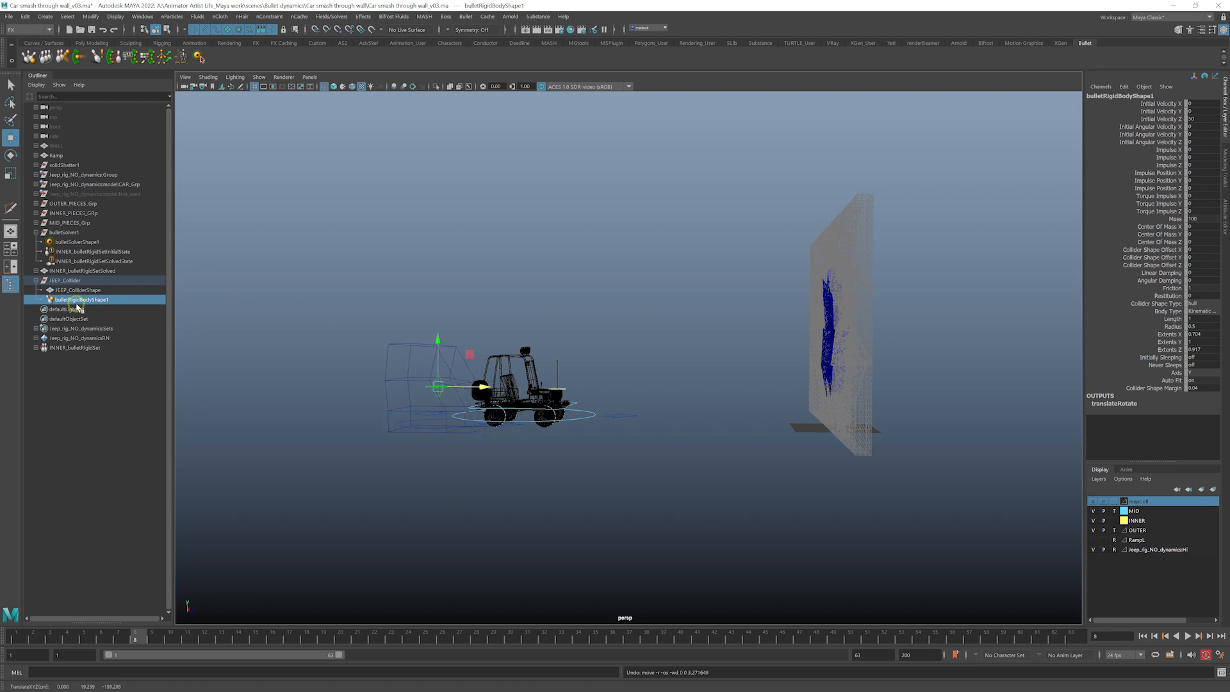
{"action": "left_click", "coordinate": [16, 637]}
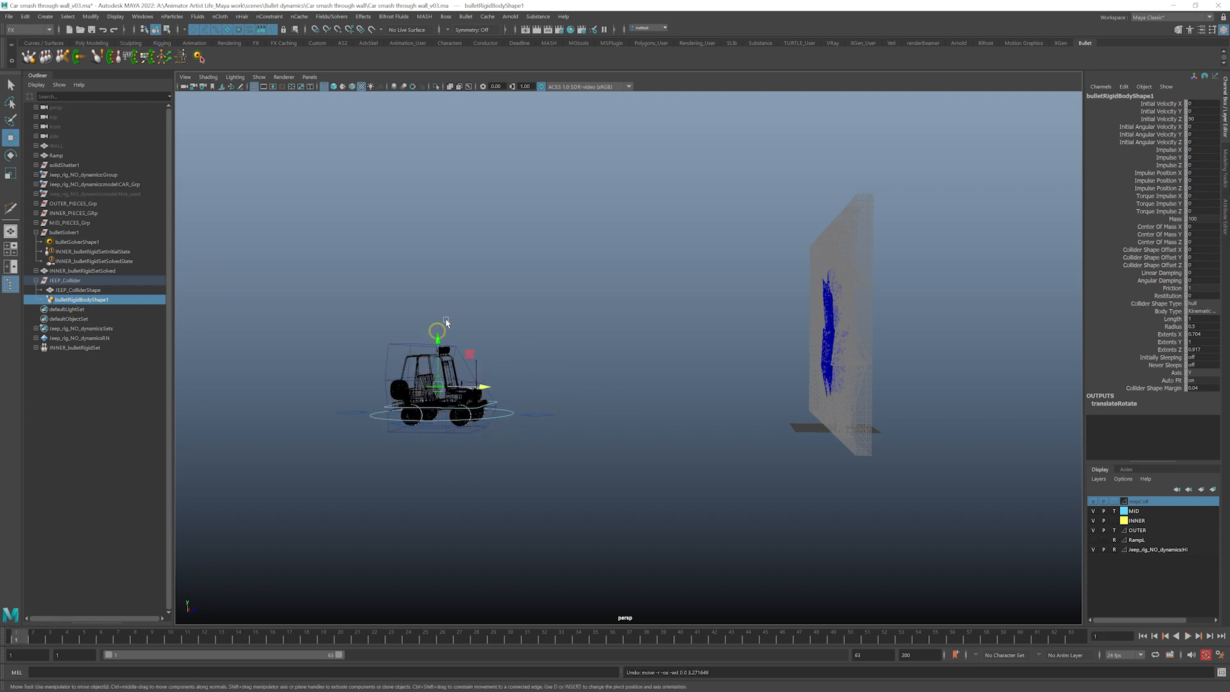
- Try to parent-constrain bulletRigidBodyShape1 to the jeep rig's RootX_M control
{"action": "right_click_drag", "start_coordinate": [468, 370], "coordinate": [493, 390], "text": "alt"}
{"action": "middle_click_drag", "start_coordinate": [492, 390], "coordinate": [600, 371], "text": "alt"}
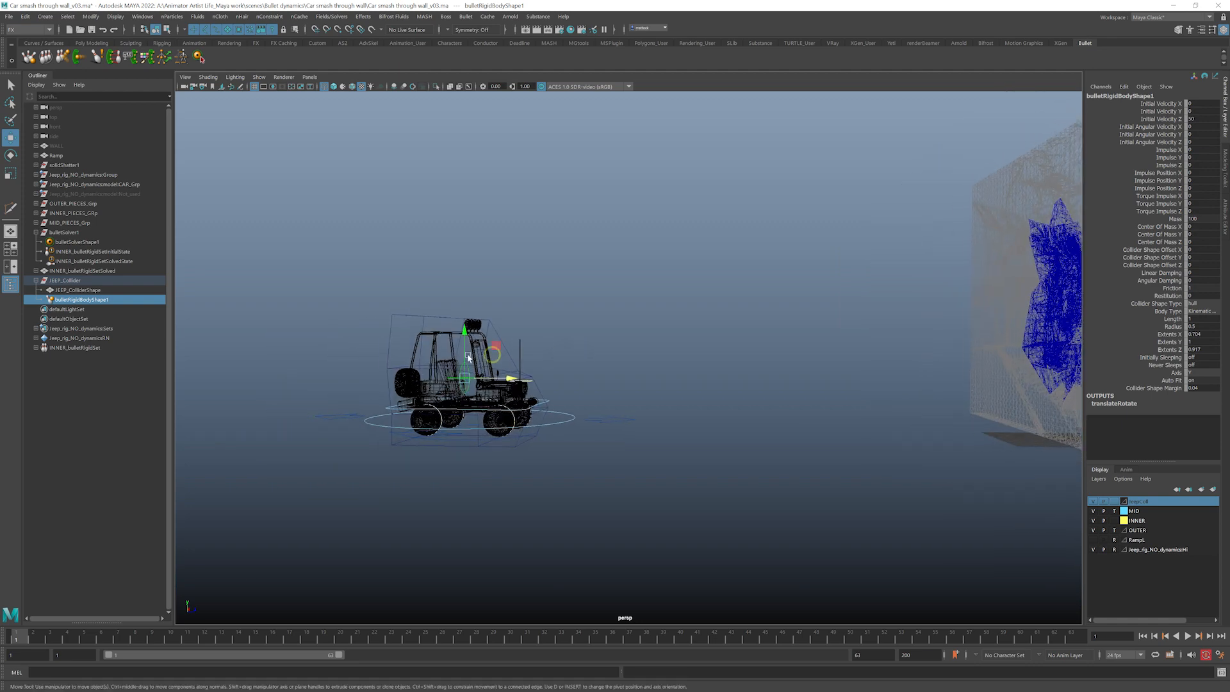
{"action": "right_click_drag", "start_coordinate": [494, 347], "coordinate": [509, 357], "text": "alt"}
{"action": "middle_click_drag", "start_coordinate": [509, 357], "coordinate": [595, 357], "text": "alt"}
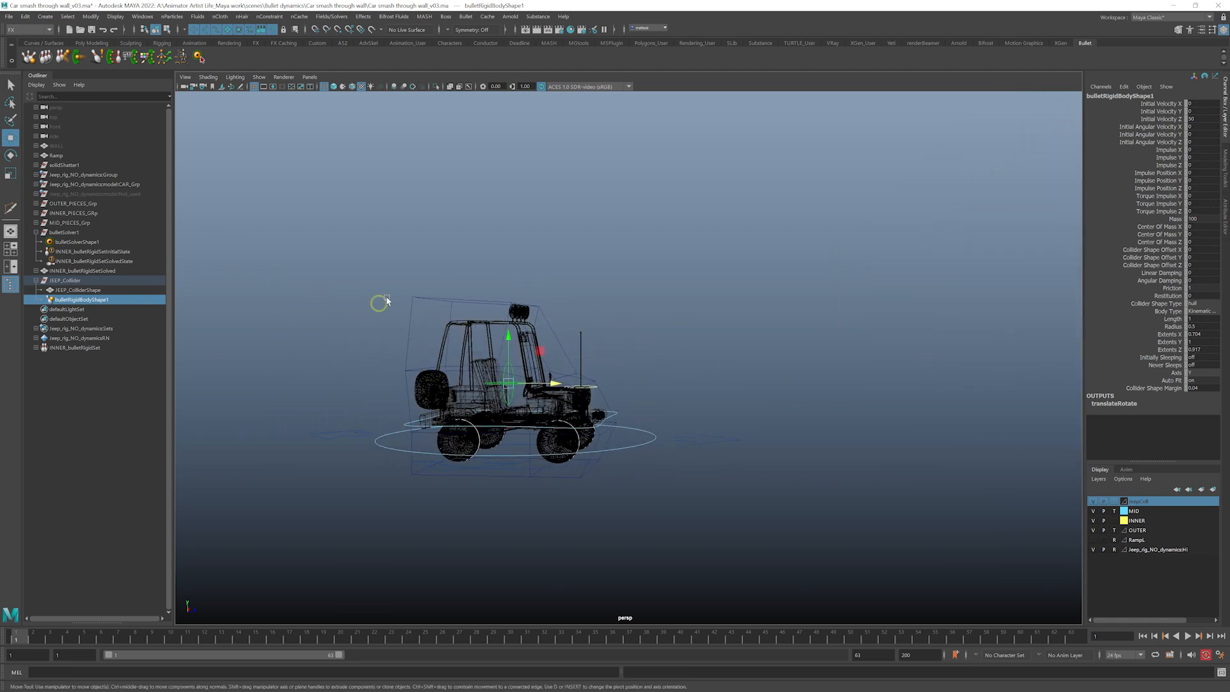
{"action": "middle_click_drag", "start_coordinate": [726, 427], "coordinate": [648, 417], "text": "alt"}
{"action": "left_click", "coordinate": [653, 437]}
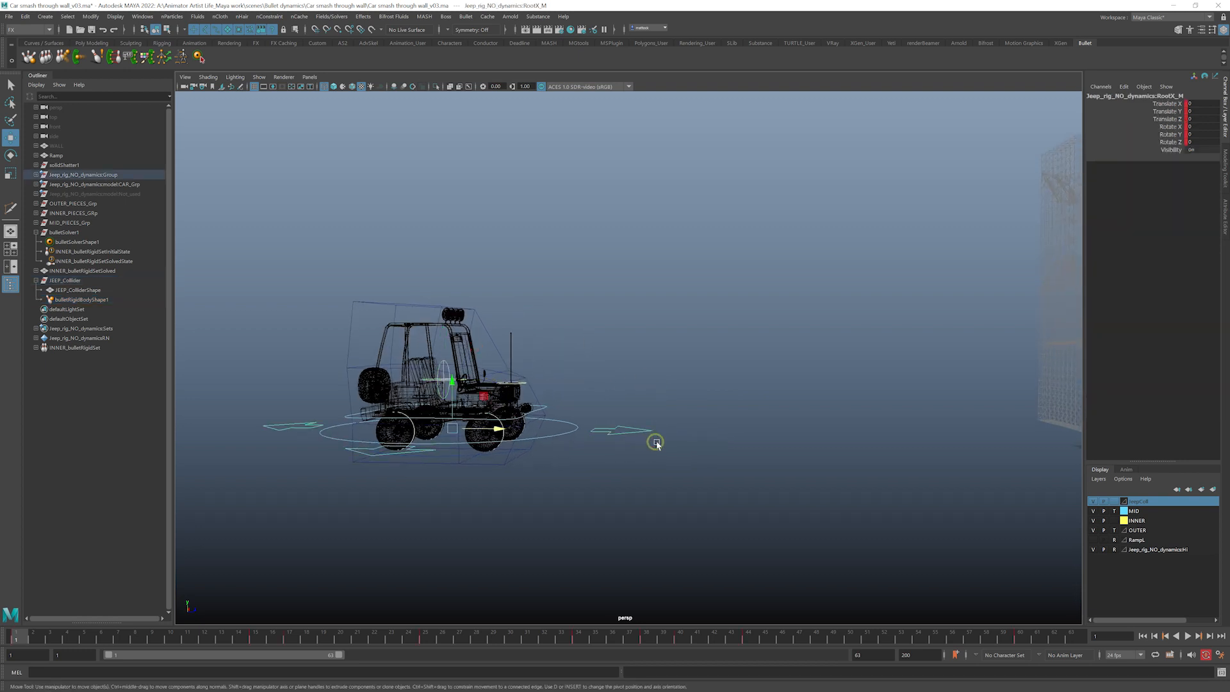
{"action": "left_click", "coordinate": [79, 300]}
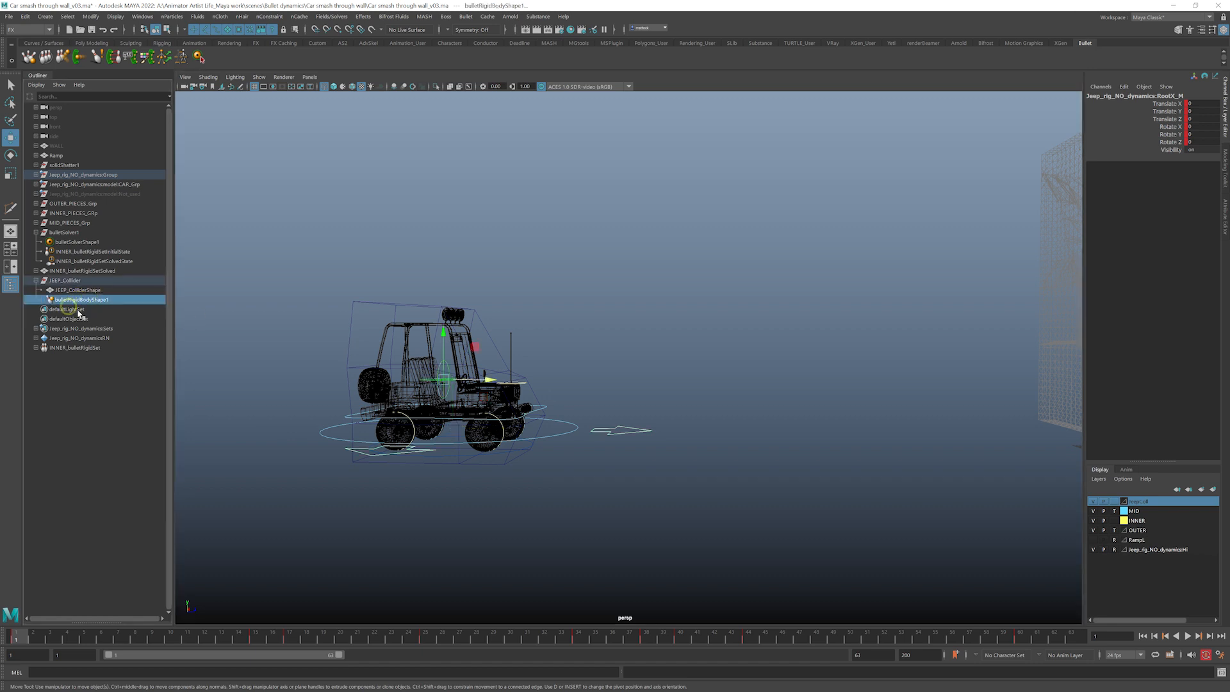
{"action": "left_click", "coordinate": [28, 30]}
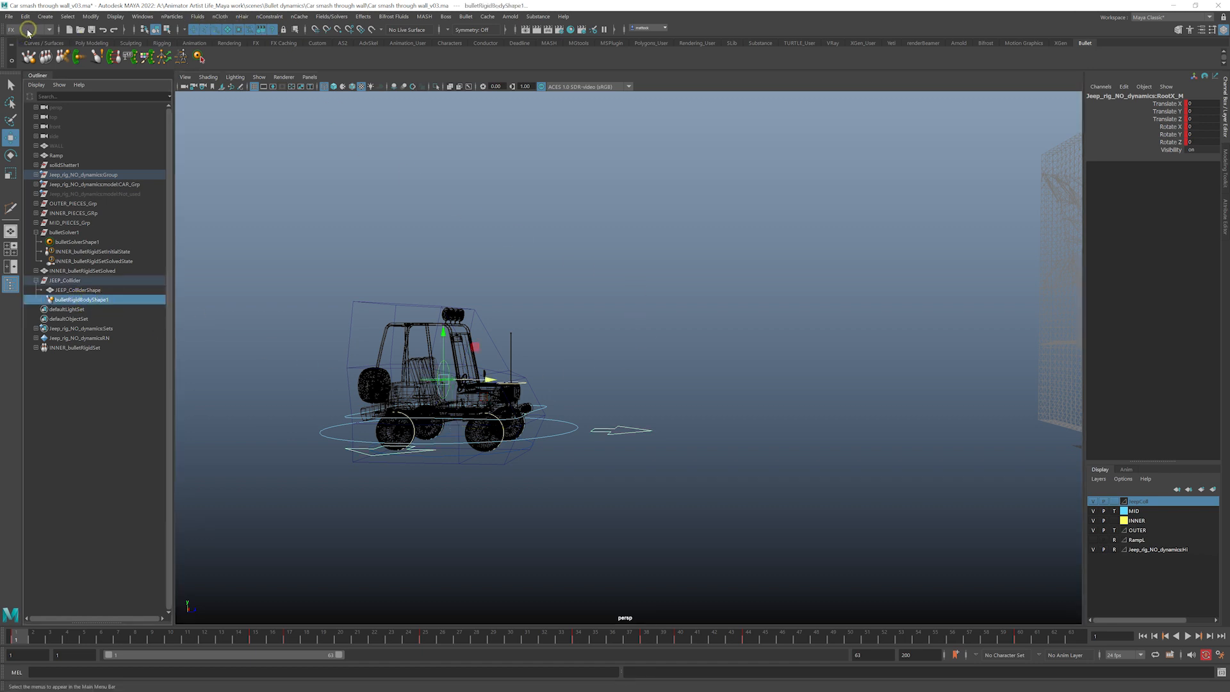
{"action": "left_click", "coordinate": [29, 53]}
{"action": "left_click", "coordinate": [296, 16]}
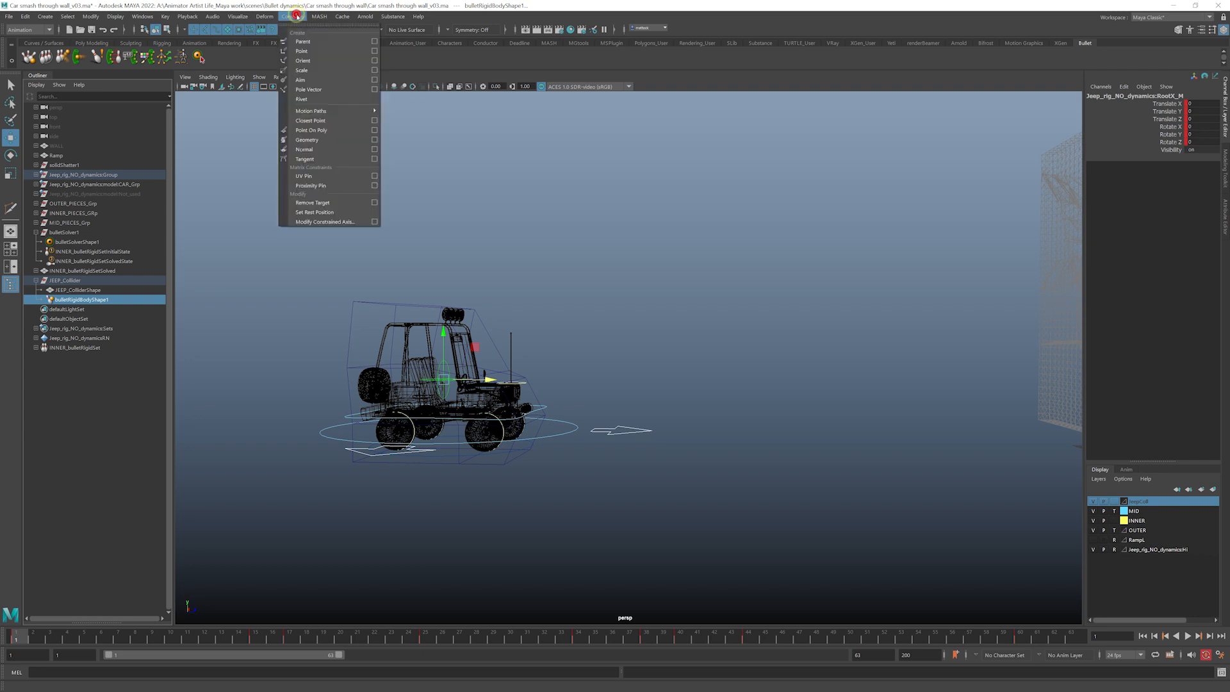
{"action": "left_click", "coordinate": [304, 52]}
- Read the latest Script Editor history about the constraint attempt, close the editor and undo the last time change
{"action": "left_click_drag", "start_coordinate": [448, 385], "coordinate": [443, 466], "text": "alt"}
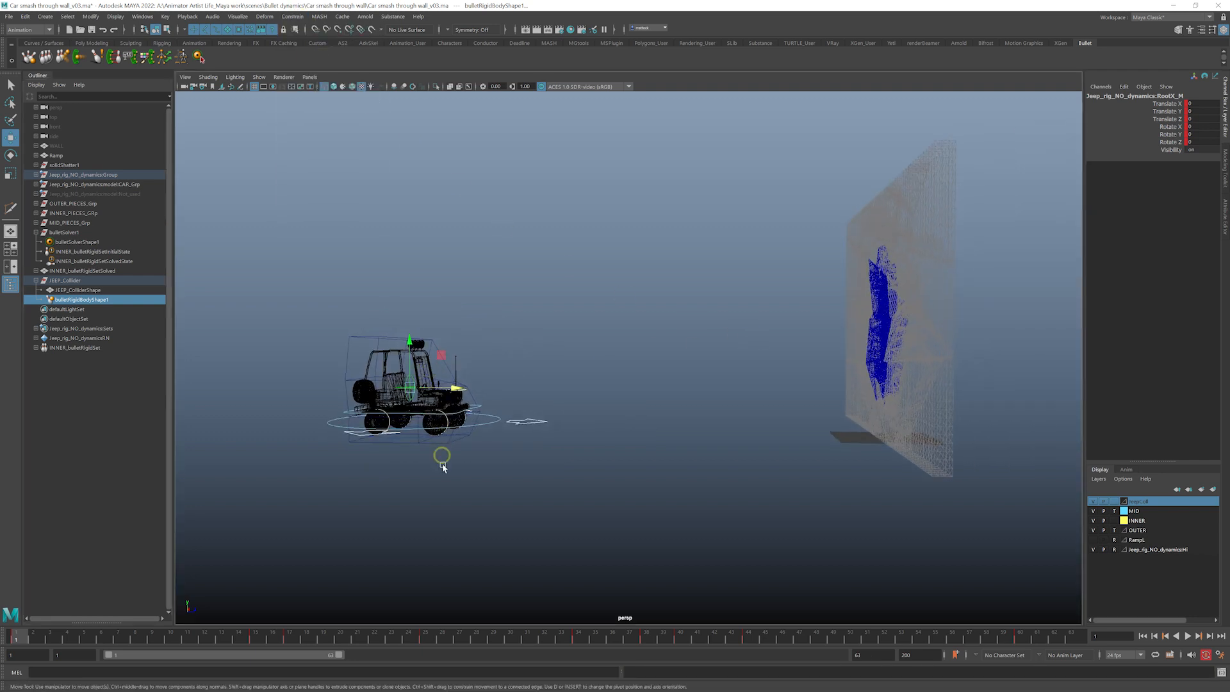
{"action": "mouse_move", "coordinate": [13, 638]}
{"action": "left_mouse_down"}
{"action": "mouse_move", "coordinate": [206, 639]}
{"action": "mouse_move", "coordinate": [14, 640]}
{"action": "left_mouse_up"}
{"action": "left_click", "coordinate": [1221, 672]}
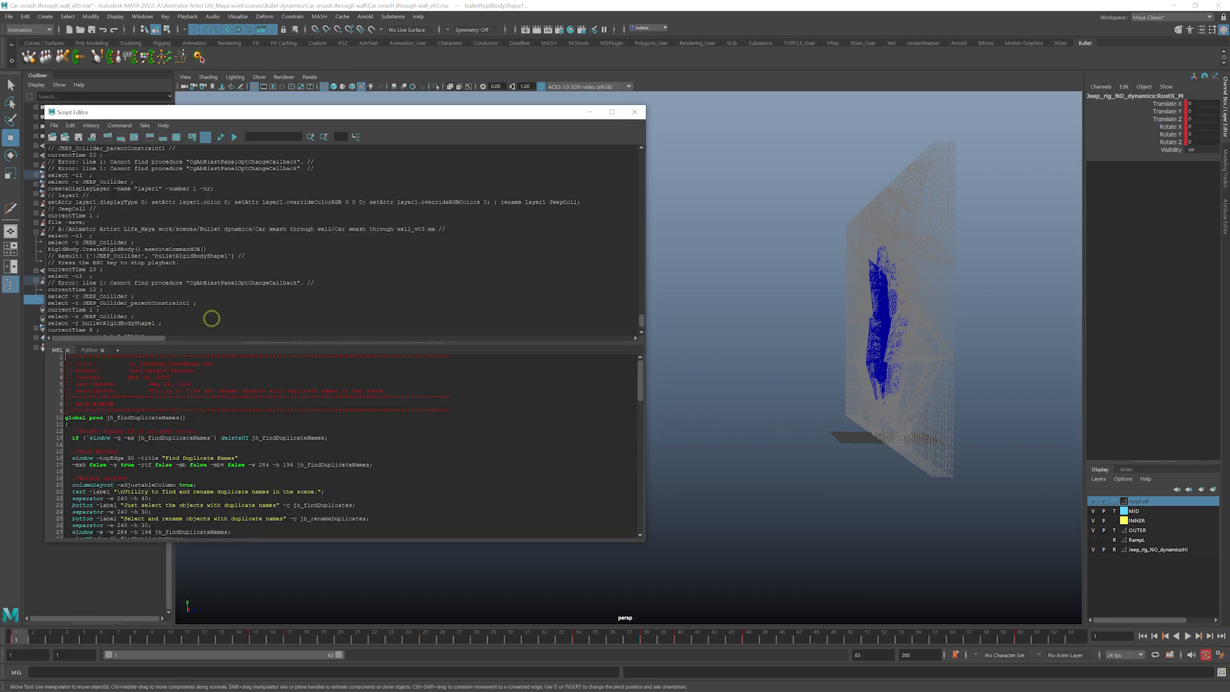
{"action": "left_click", "coordinate": [643, 322]}
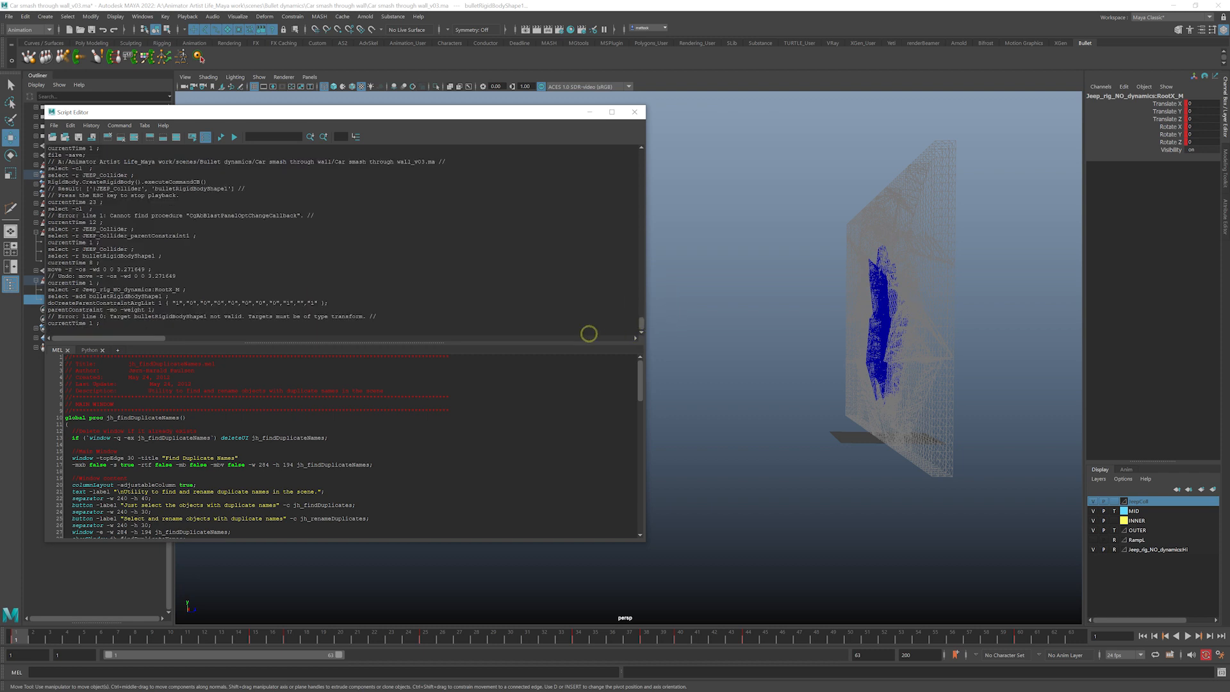
{"action": "left_click", "coordinate": [634, 112]}
{"action": "left_click", "coordinate": [580, 375]}
{"action": "key", "text": "ctrl+z"}
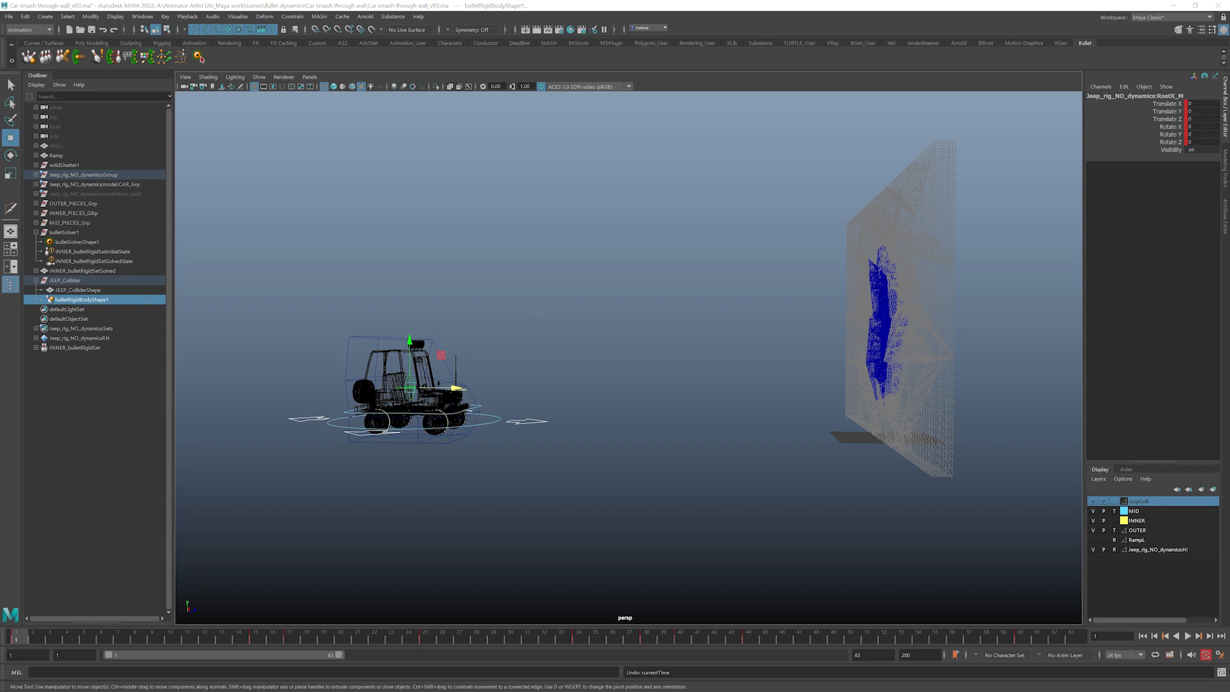
- Parent-constrain the JEEP_Collider transform to the jeep rig's RootX_M control
{"action": "left_click", "coordinate": [73, 282]}
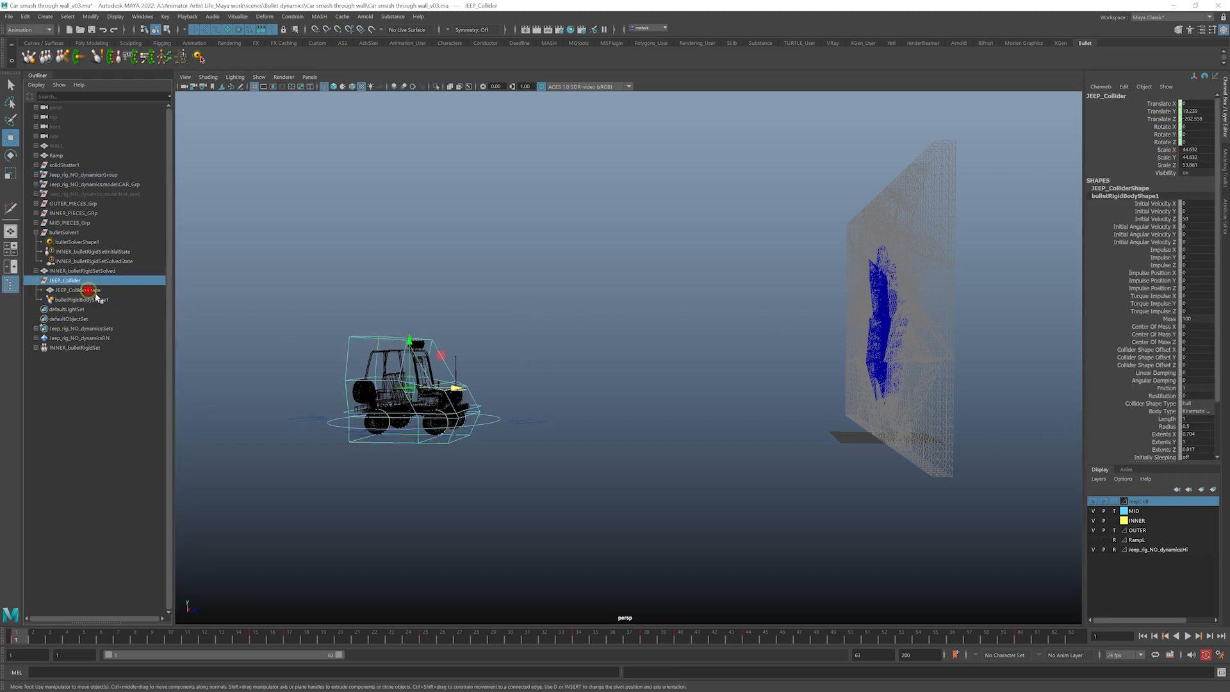
{"action": "left_click_drag", "start_coordinate": [35, 637], "coordinate": [4, 637]}
{"action": "left_click", "coordinate": [551, 410]}
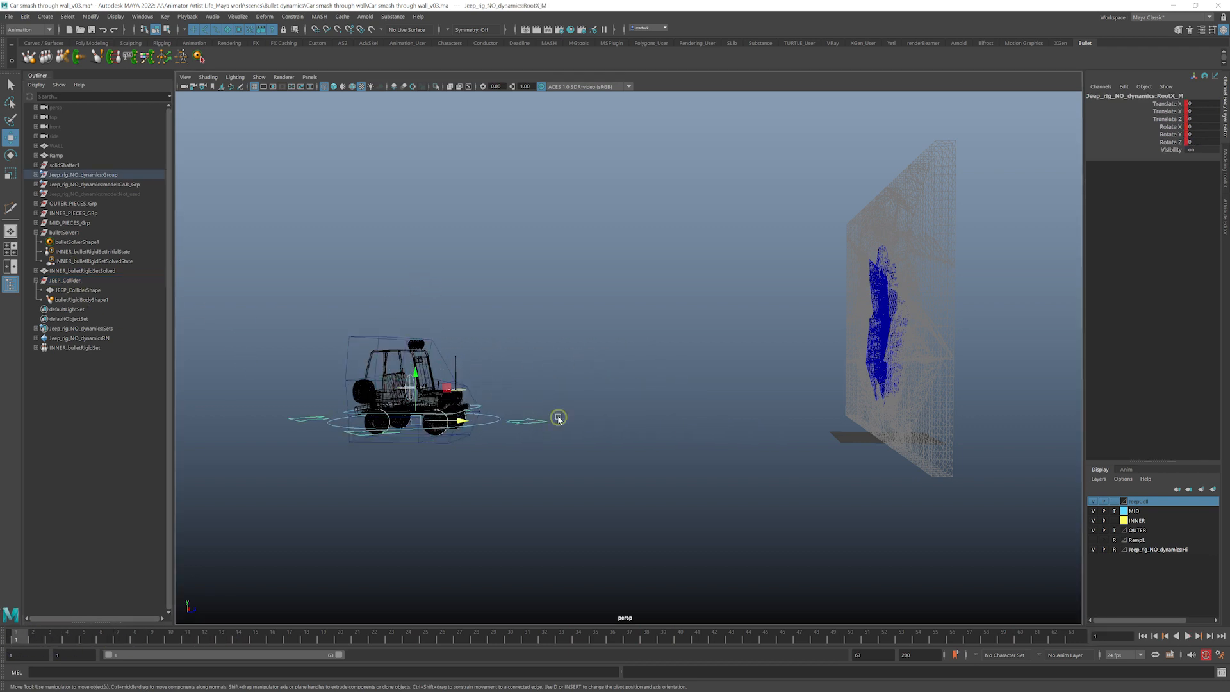
{"action": "left_click", "coordinate": [77, 289]}
{"action": "left_click", "coordinate": [70, 282]}
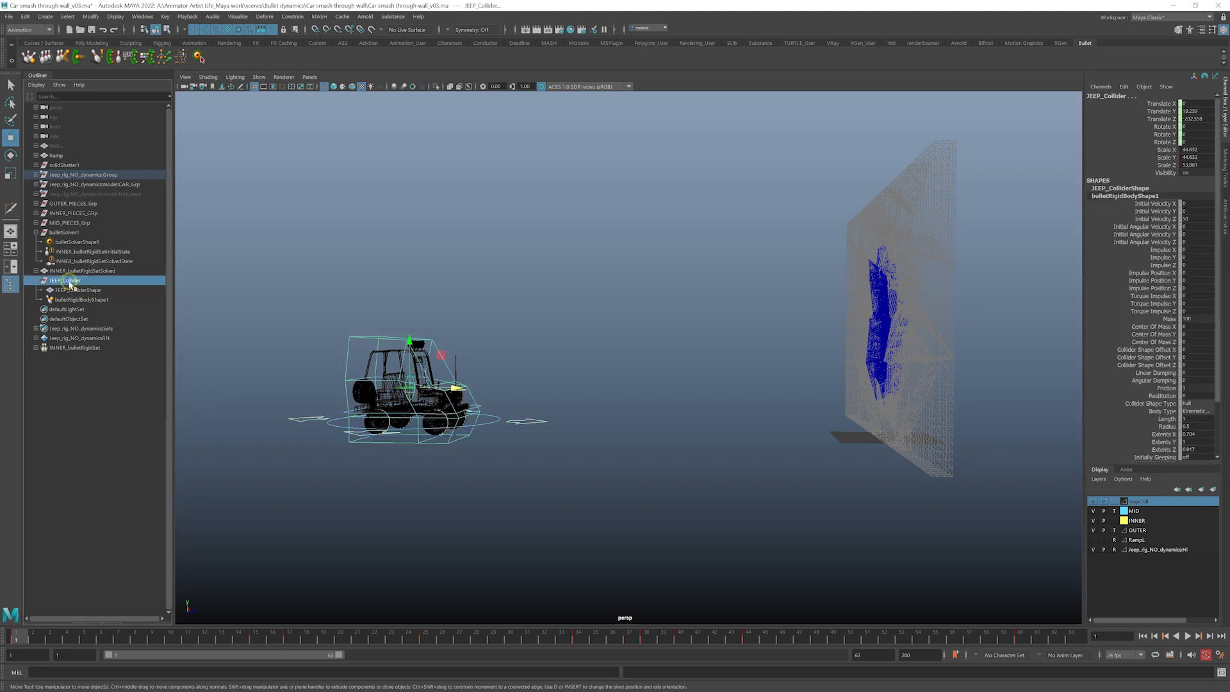
{"action": "left_click", "coordinate": [39, 30]}
{"action": "left_click", "coordinate": [293, 16]}
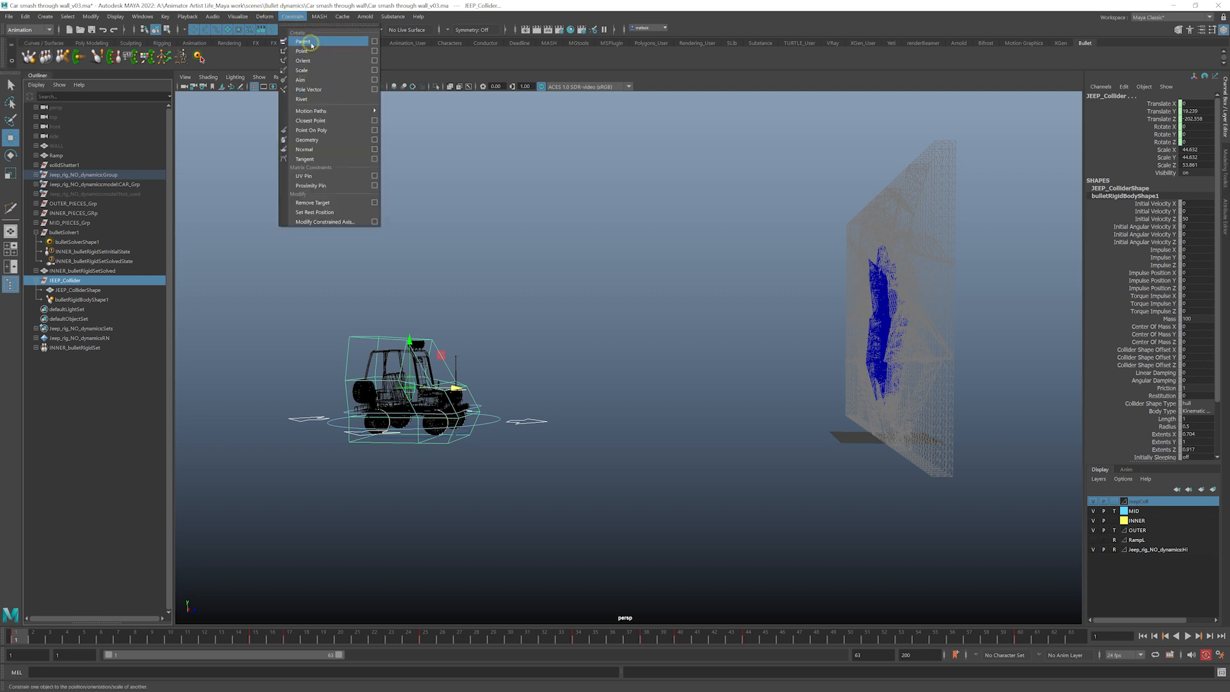
{"action": "left_click", "coordinate": [309, 36]}
{"action": "mouse_move", "coordinate": [37, 625]}
{"action": "left_mouse_down"}
{"action": "mouse_move", "coordinate": [54, 635]}
{"action": "mouse_move", "coordinate": [400, 634]}
{"action": "mouse_move", "coordinate": [16, 636]}
{"action": "left_mouse_up"}
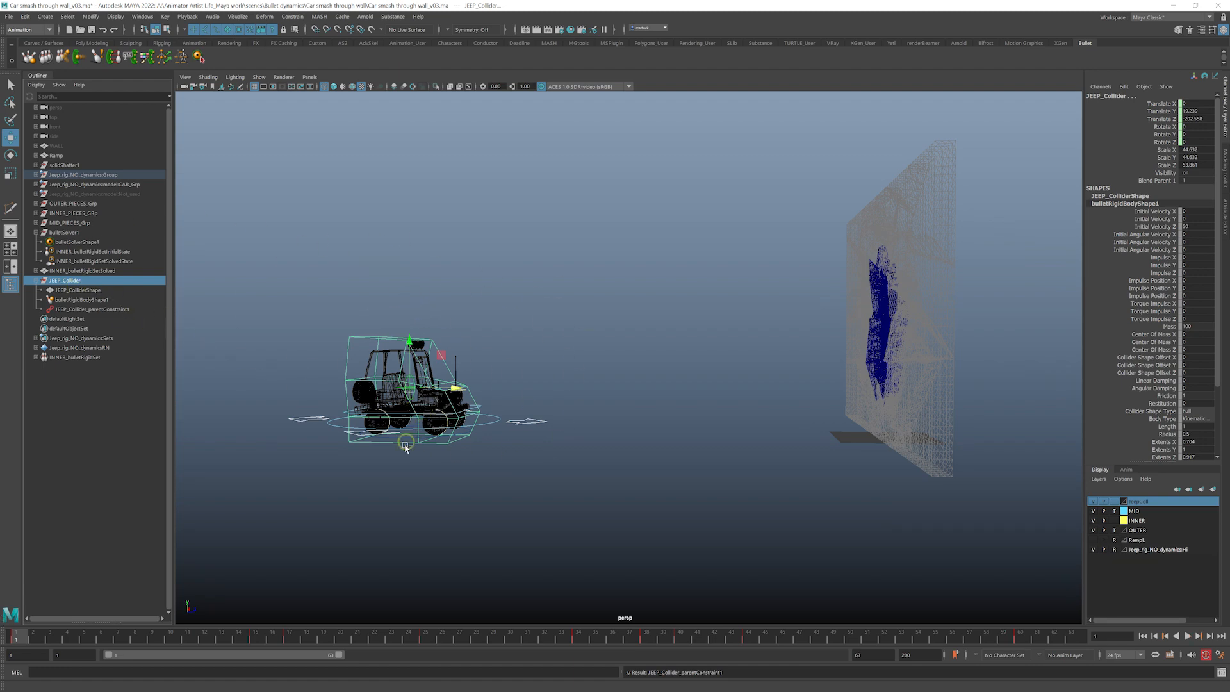
{"action": "right_click_drag", "start_coordinate": [354, 357], "coordinate": [490, 360], "text": "alt"}
{"action": "middle_click_drag", "start_coordinate": [394, 351], "coordinate": [544, 333], "text": "alt"}
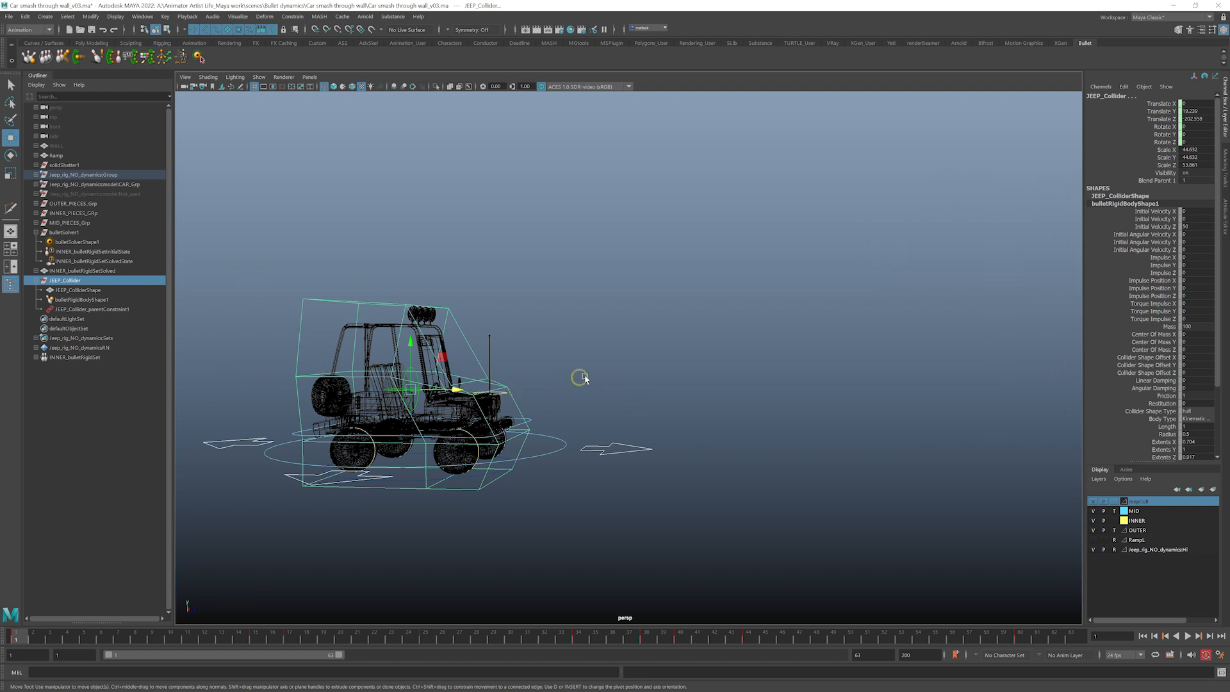
- Show the scene in textured shading and set the JeepColl layer to template display so the collider draws as wireframe
{"action": "left_click", "coordinate": [80, 299]}
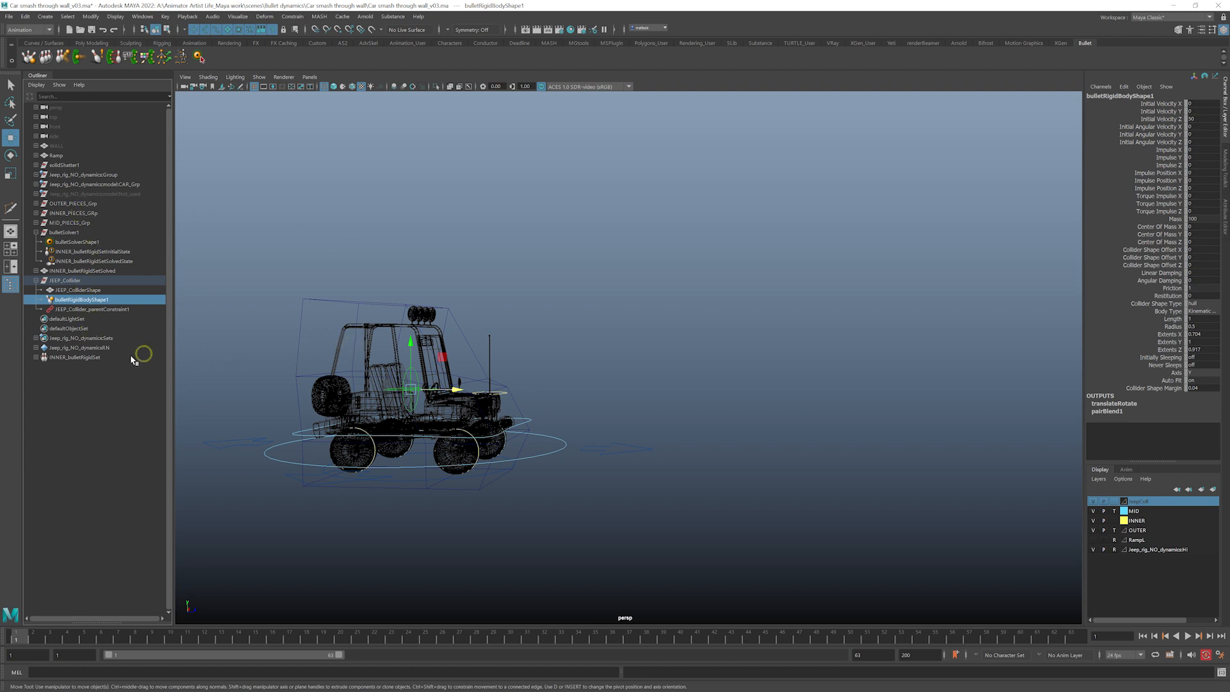
{"action": "left_click", "coordinate": [64, 280]}
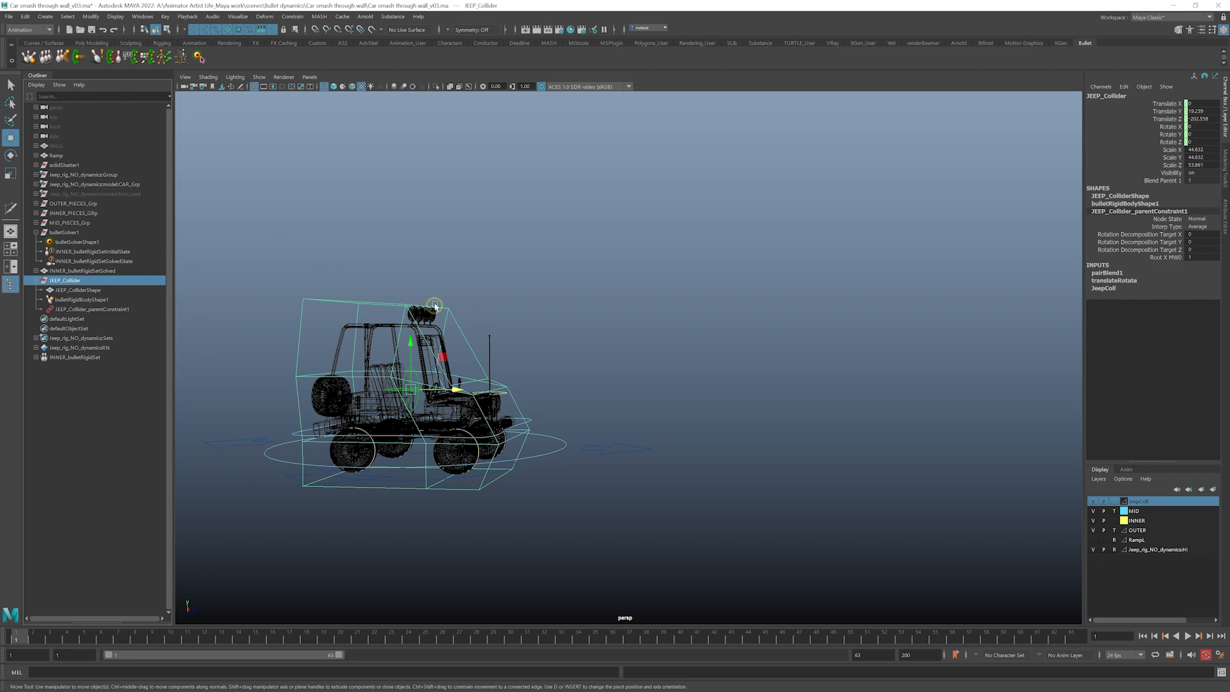
{"action": "left_click_drag", "start_coordinate": [857, 344], "coordinate": [505, 348], "text": "alt"}
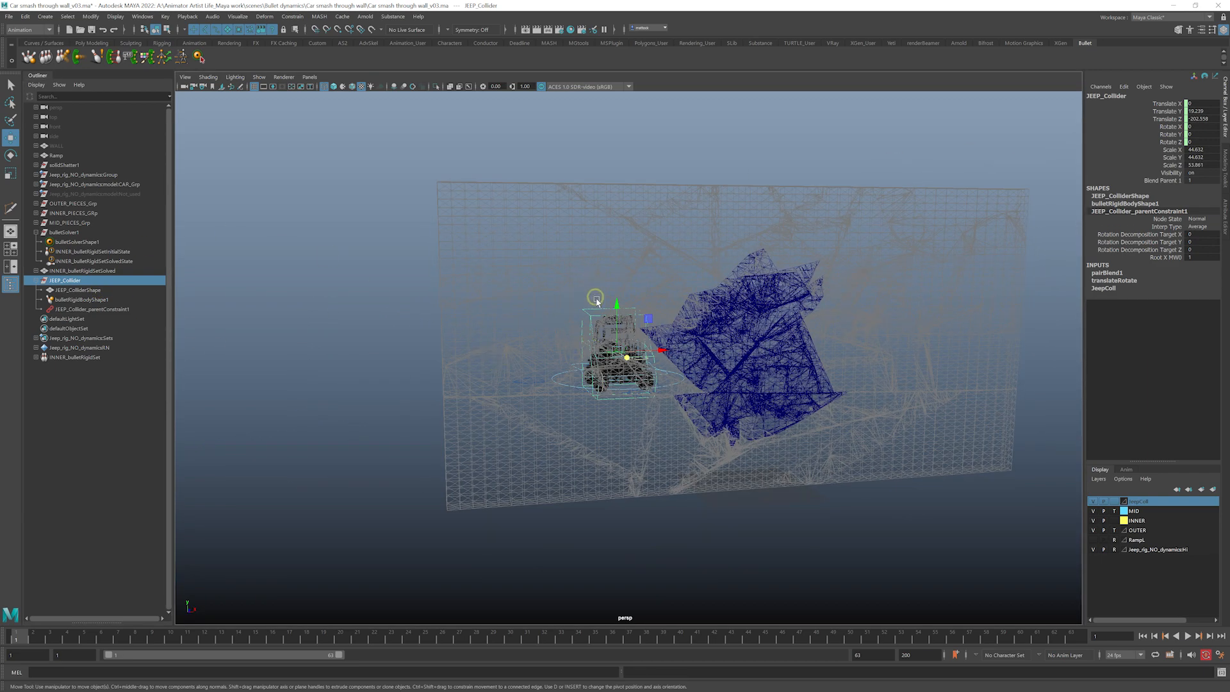
{"action": "key", "text": "6"}
{"action": "middle_click_drag", "start_coordinate": [626, 404], "coordinate": [513, 419], "text": "alt"}
{"action": "left_click_drag", "start_coordinate": [513, 419], "coordinate": [515, 387], "text": "alt"}
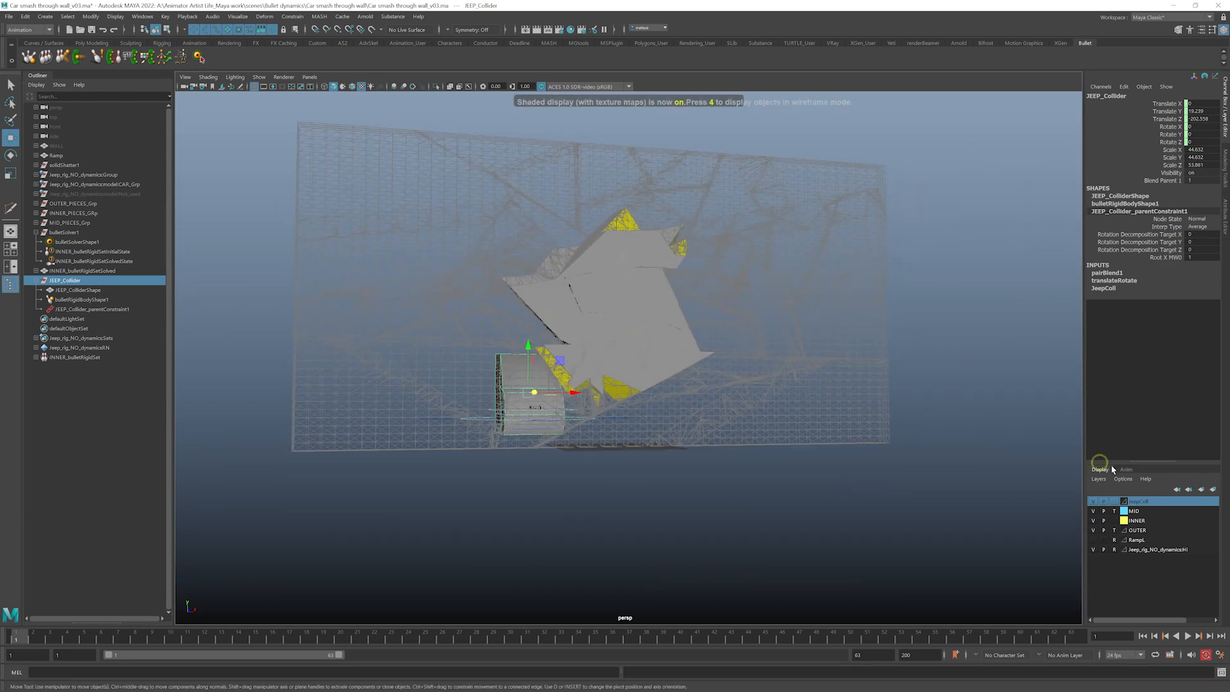
{"action": "left_click", "coordinate": [1115, 503]}
{"action": "right_click_drag", "start_coordinate": [672, 462], "coordinate": [695, 468], "text": "alt"}
{"action": "middle_click_drag", "start_coordinate": [677, 467], "coordinate": [671, 520], "text": "alt"}
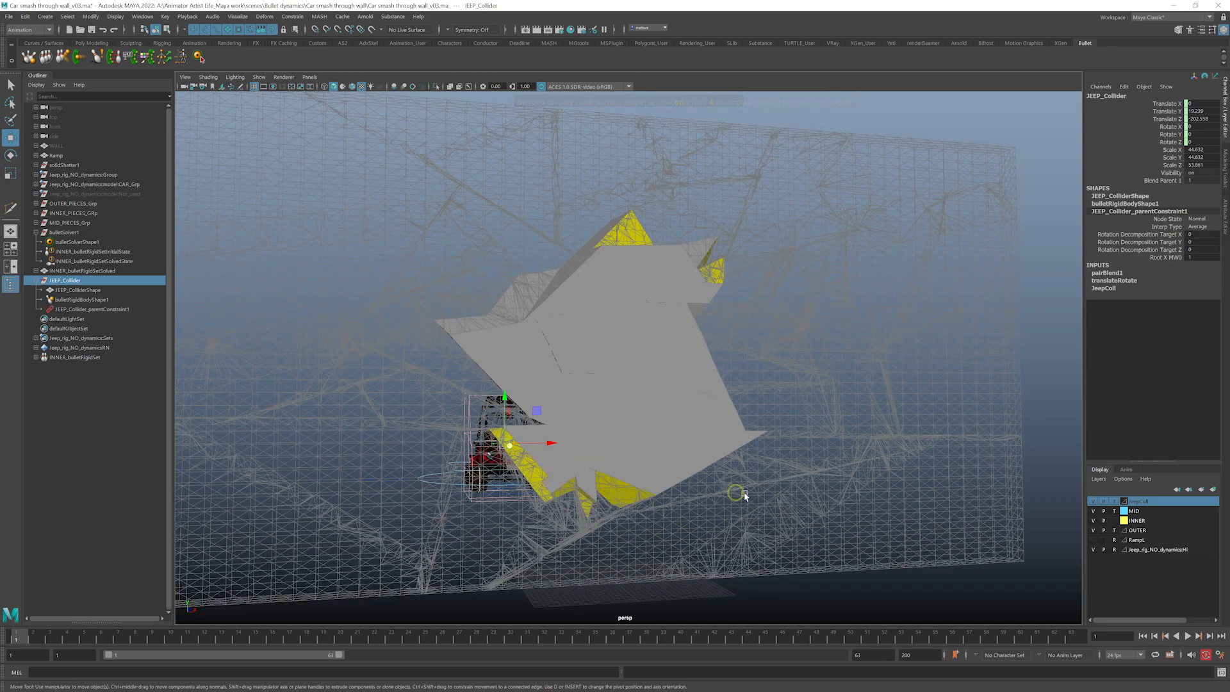
{"action": "right_click_drag", "start_coordinate": [736, 494], "coordinate": [692, 487], "text": "alt"}
{"action": "middle_click_drag", "start_coordinate": [689, 487], "coordinate": [682, 500], "text": "alt"}
{"action": "left_click_drag", "start_coordinate": [683, 501], "coordinate": [679, 497], "text": "alt"}
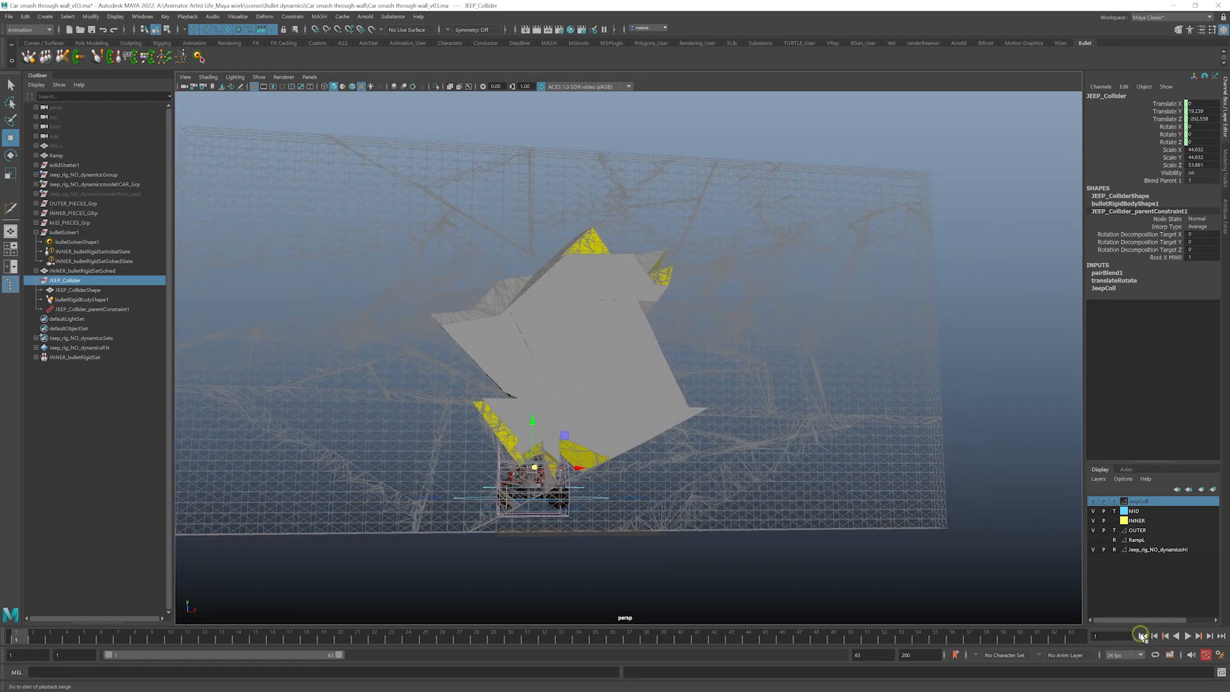
- Play the jeep crash simulation, stop it at frame 58 and examine the broken wall and scattered shards
{"action": "left_click", "coordinate": [1189, 636]}
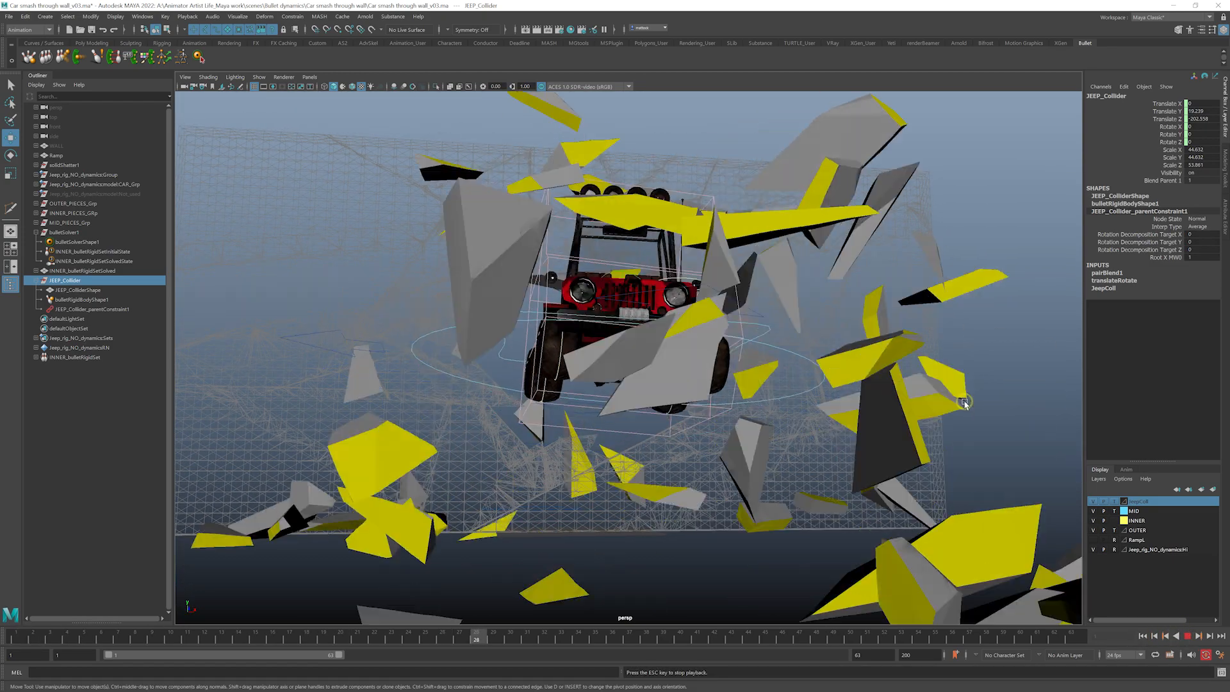
{"action": "right_click_drag", "start_coordinate": [846, 413], "coordinate": [713, 418], "text": "alt"}
{"action": "left_click_drag", "start_coordinate": [710, 419], "coordinate": [763, 442], "text": "alt"}
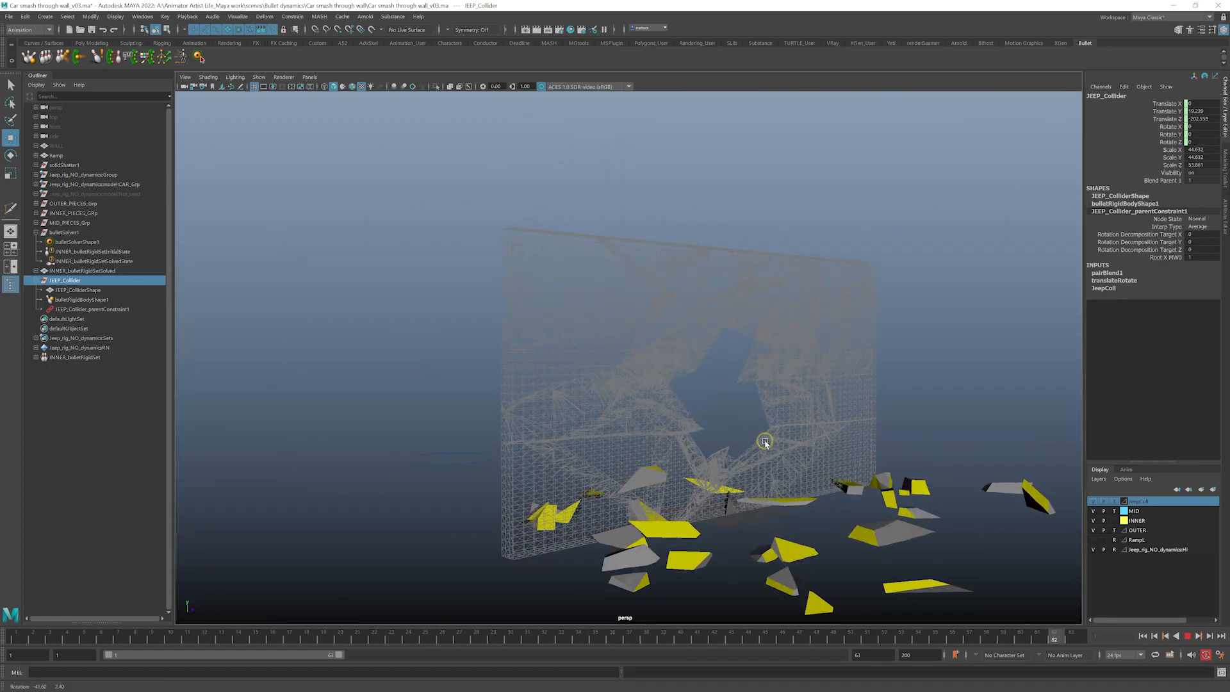
{"action": "right_click_drag", "start_coordinate": [763, 442], "coordinate": [783, 462], "text": "alt"}
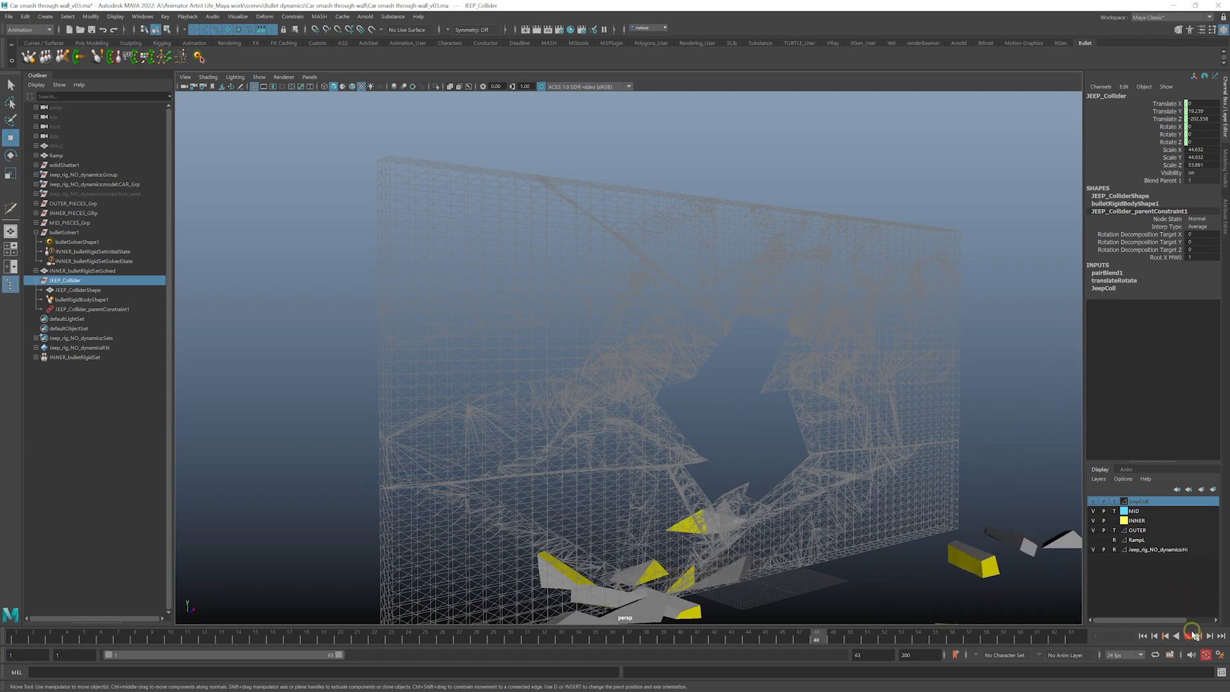
{"action": "left_click", "coordinate": [1189, 635]}
{"action": "middle_click_drag", "start_coordinate": [716, 429], "coordinate": [593, 397], "text": "alt"}
{"action": "right_click_drag", "start_coordinate": [884, 401], "coordinate": [812, 401], "text": "alt"}
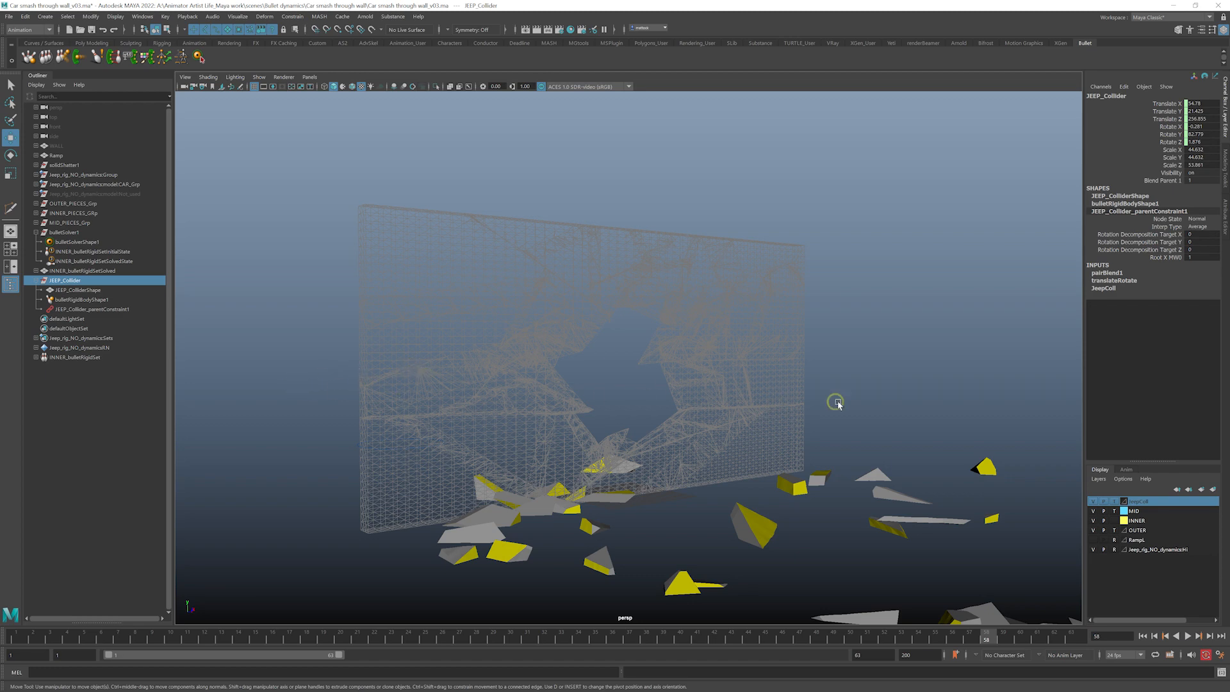
{"action": "left_click_drag", "start_coordinate": [535, 388], "coordinate": [608, 392], "text": "alt"}
{"action": "left_click_drag", "start_coordinate": [692, 421], "coordinate": [537, 419], "text": "alt"}
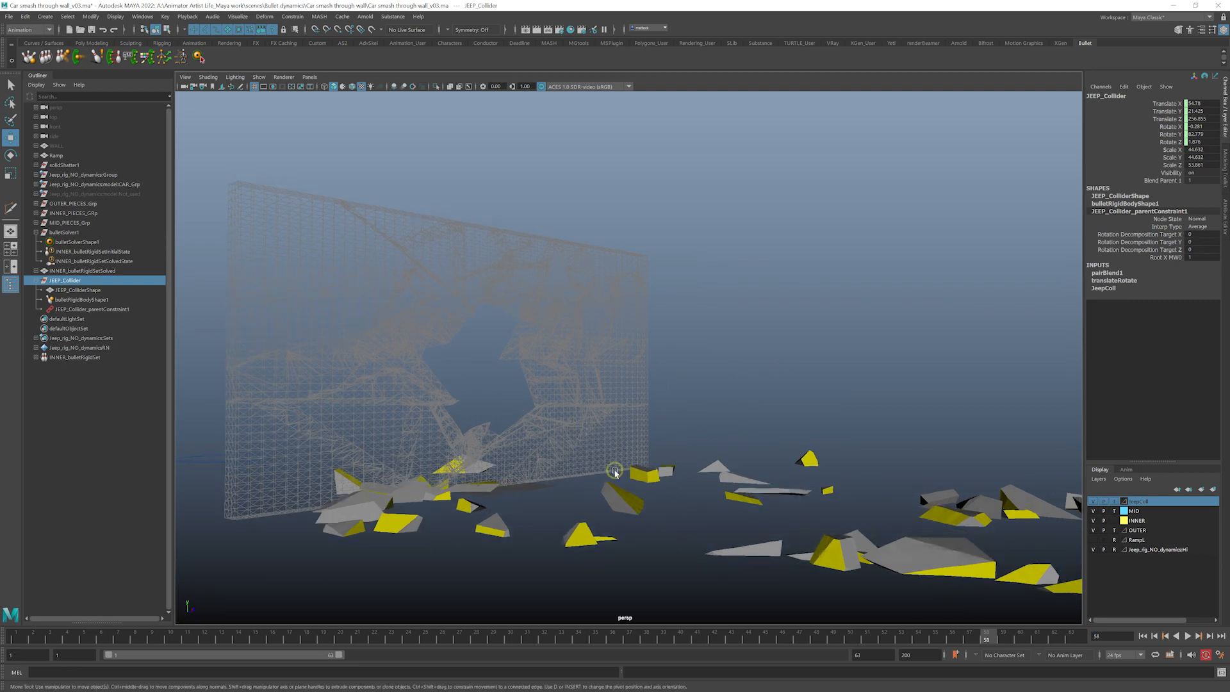
- Replay the crash from frame 1, watch it from the front and side, and stop at frame 38
{"action": "left_click", "coordinate": [1146, 637]}
{"action": "left_click", "coordinate": [1188, 636]}
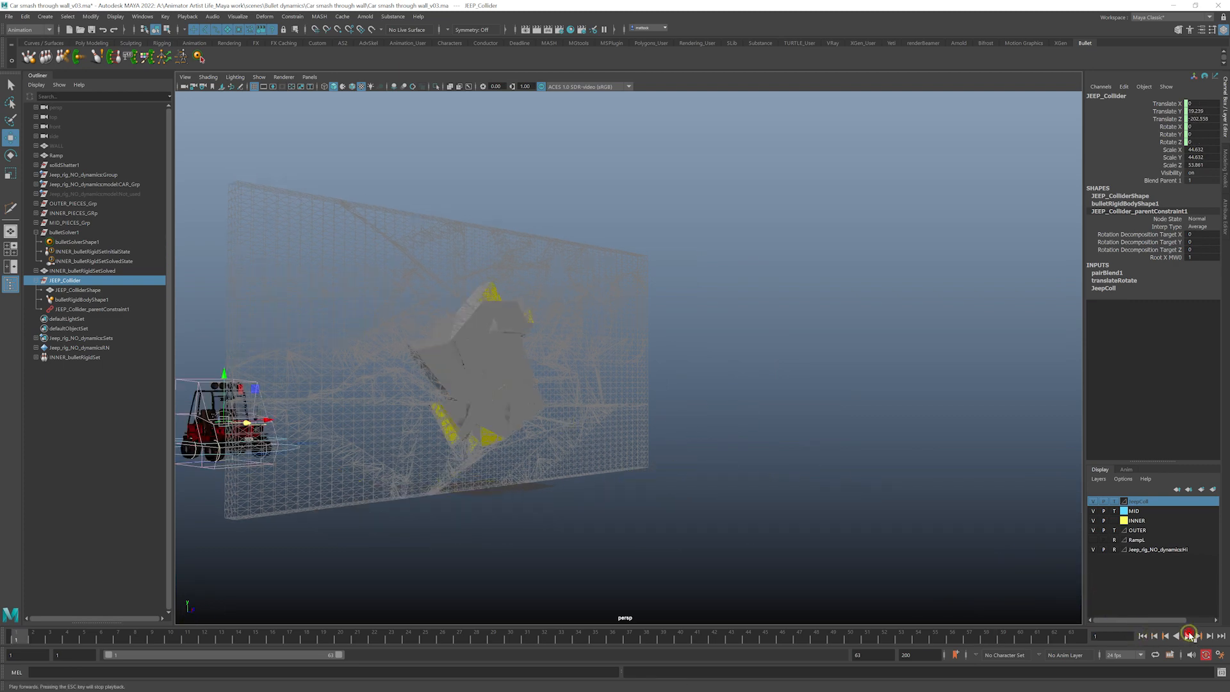
{"action": "left_click_drag", "start_coordinate": [722, 464], "coordinate": [844, 423], "text": "alt"}
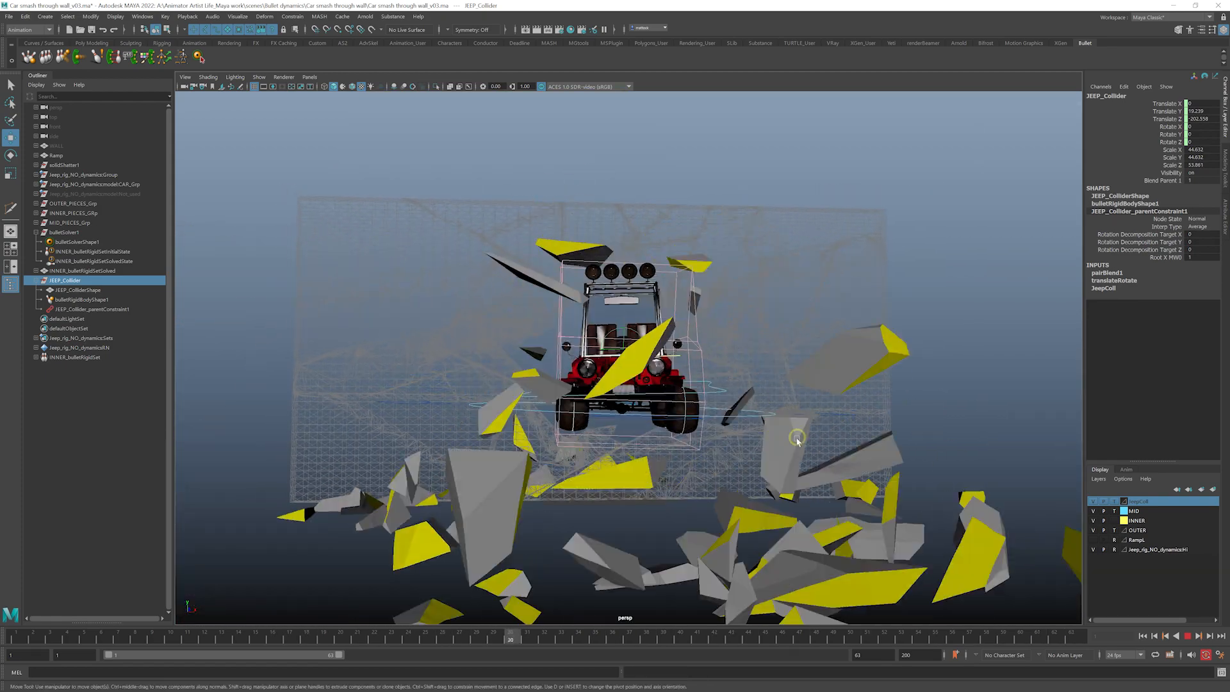
{"action": "right_click_drag", "start_coordinate": [564, 468], "coordinate": [708, 464], "text": "alt"}
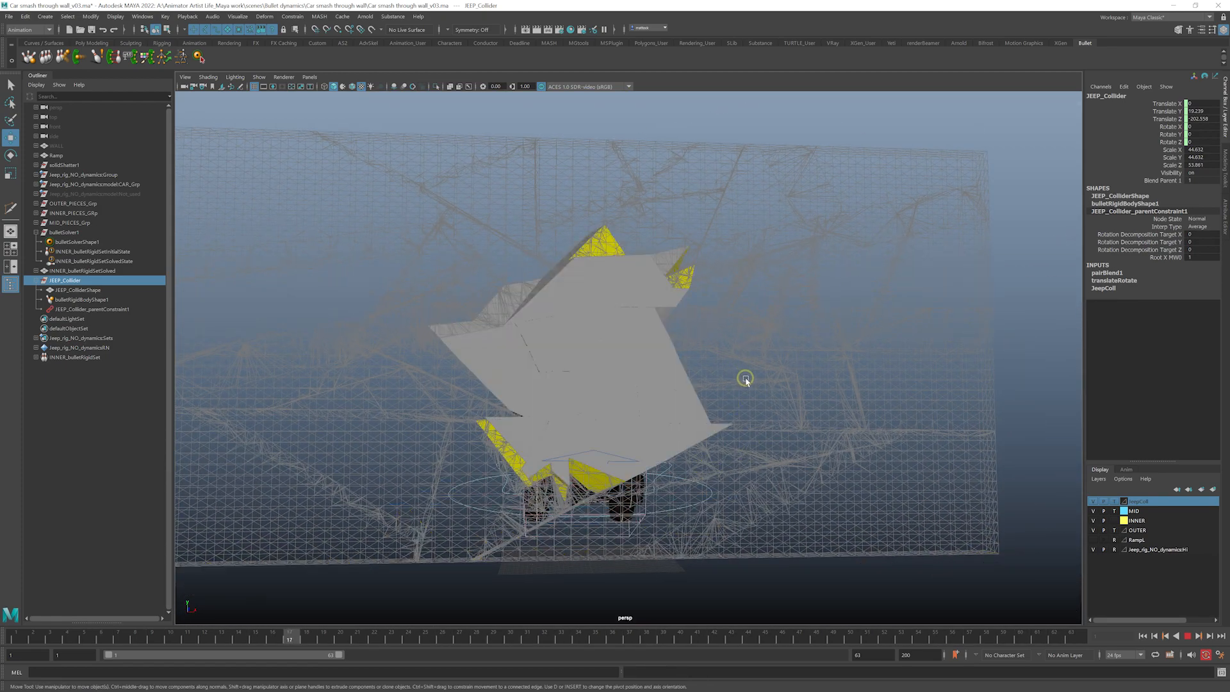
{"action": "right_click_drag", "start_coordinate": [744, 386], "coordinate": [576, 378], "text": "alt"}
{"action": "left_click_drag", "start_coordinate": [577, 378], "coordinate": [732, 389], "text": "alt"}
{"action": "left_click", "coordinate": [1187, 636]}
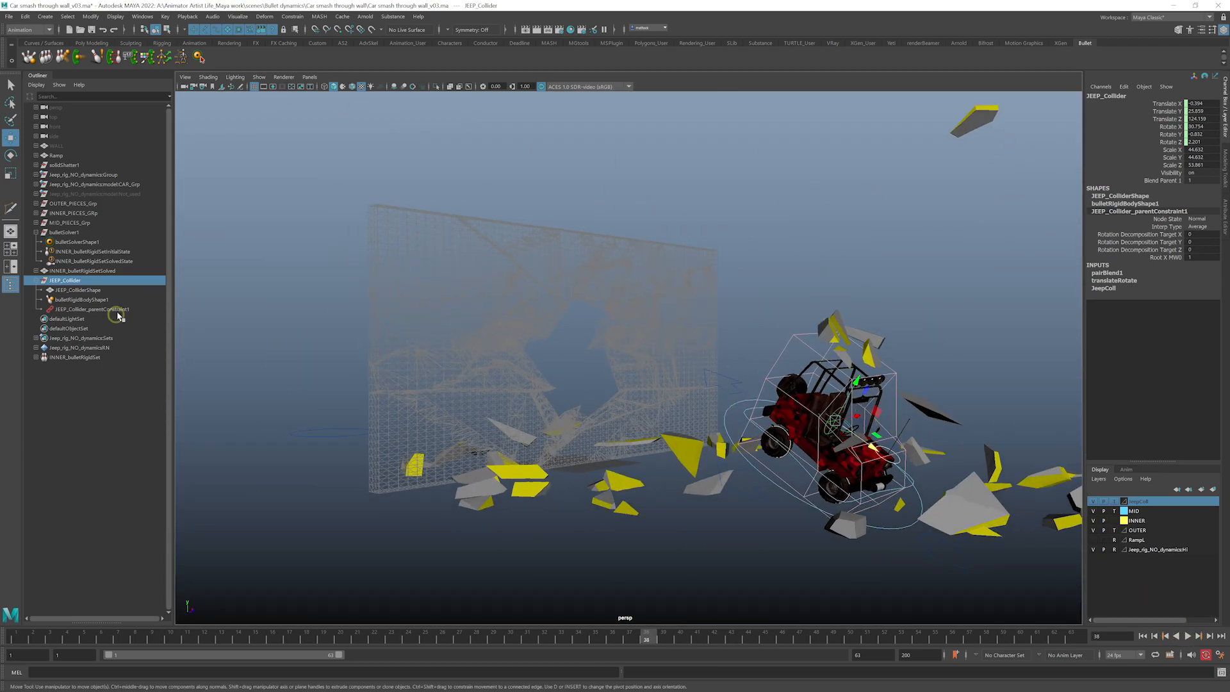
- On bulletRigidBodyShape1, set Initial Velocity Z to 0 and reduce the Mass
{"action": "left_click", "coordinate": [79, 299]}
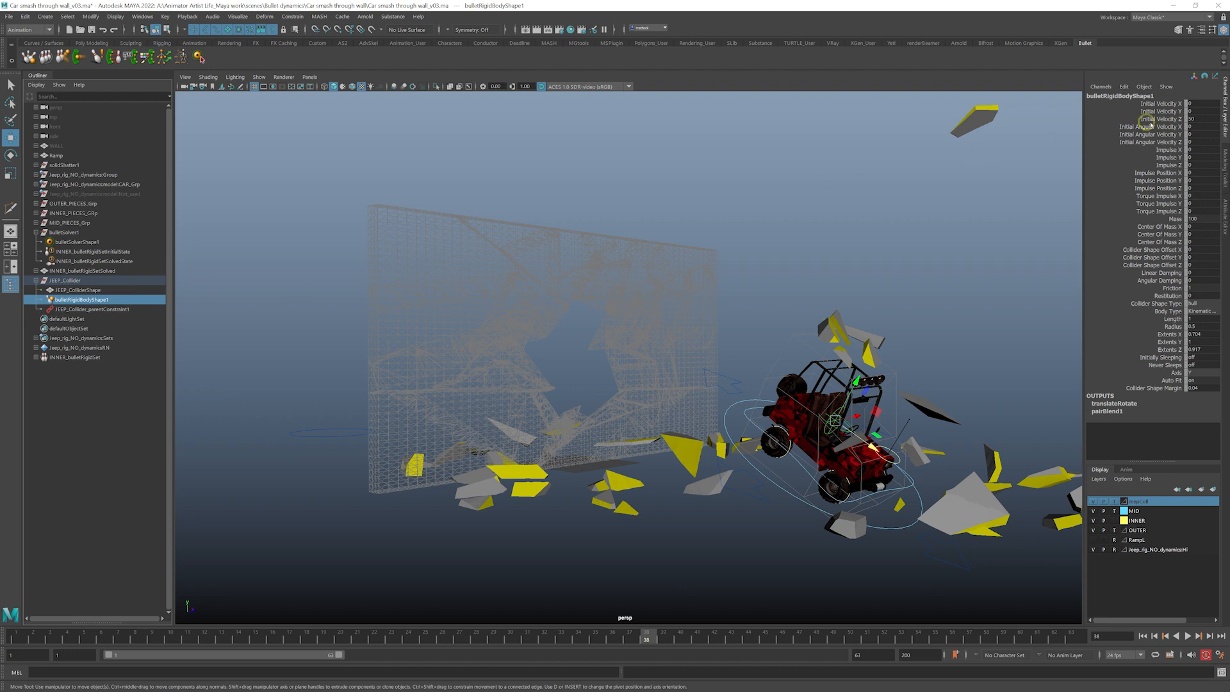
{"action": "double_click", "coordinate": [1202, 119]}
{"action": "left_click_drag", "start_coordinate": [1187, 219], "coordinate": [1224, 219]}
- Replay the simulation from frame 1 with the edited rigid body, stop it and examine the jeep and wall from several angles
{"action": "left_click", "coordinate": [1142, 635]}
{"action": "left_click", "coordinate": [1187, 636]}
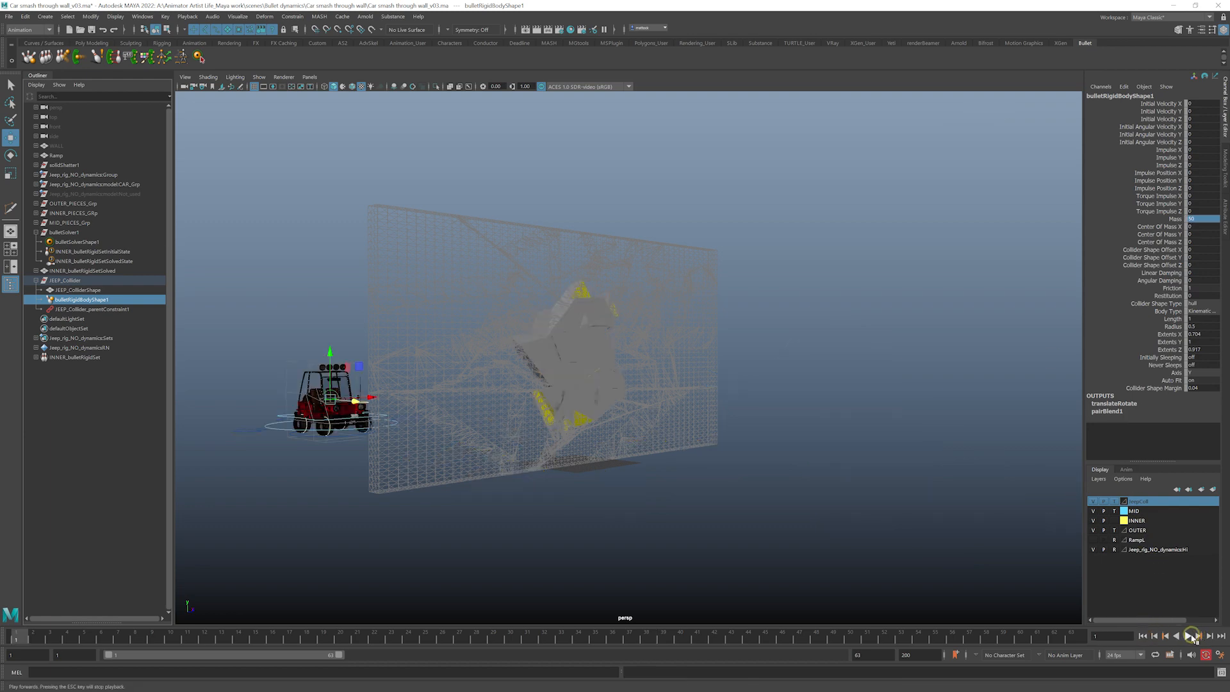
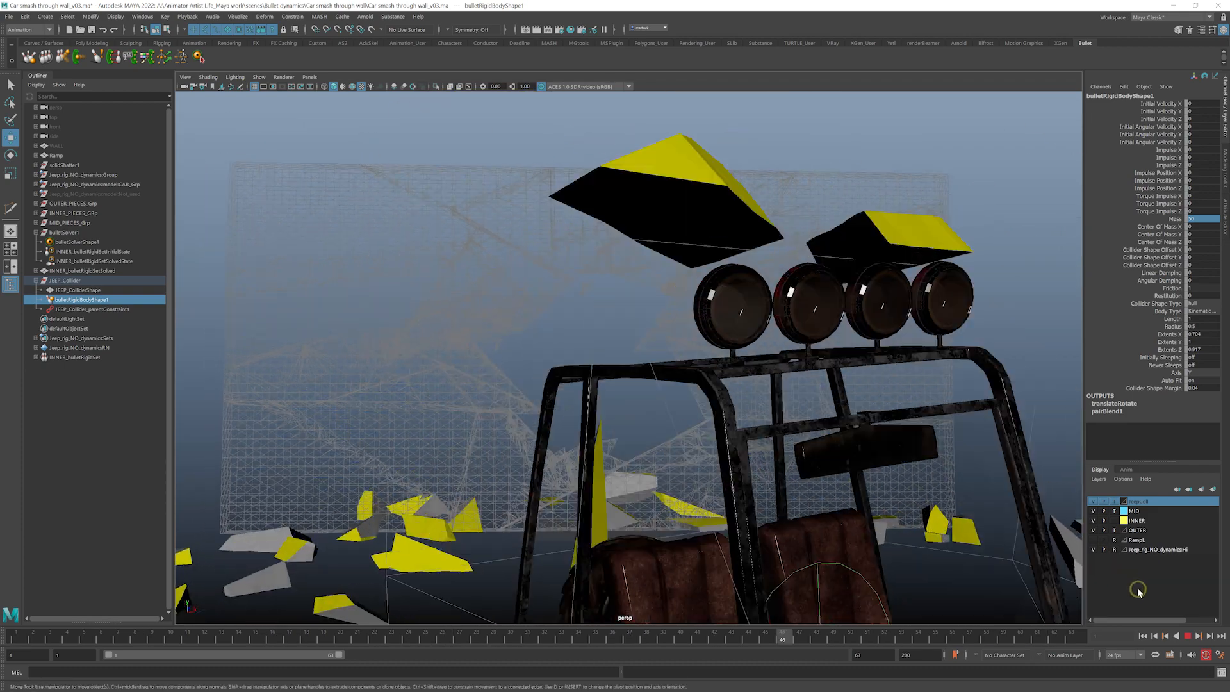
{"action": "left_click", "coordinate": [1188, 637]}
{"action": "right_click_drag", "start_coordinate": [702, 460], "coordinate": [623, 458], "text": "alt"}
{"action": "mouse_move", "coordinate": [623, 459]}
{"action": "left_mouse_down", "text": "alt"}
{"action": "mouse_move", "coordinate": [681, 472]}
{"action": "mouse_move", "coordinate": [625, 475]}
{"action": "left_mouse_up", "text": "alt"}
{"action": "right_click_drag", "start_coordinate": [560, 475], "coordinate": [641, 482], "text": "alt"}
{"action": "middle_click_drag", "start_coordinate": [641, 482], "coordinate": [703, 492], "text": "alt"}
{"action": "left_click_drag", "start_coordinate": [704, 492], "coordinate": [597, 433], "text": "alt"}
{"action": "left_click_drag", "start_coordinate": [676, 361], "coordinate": [777, 338], "text": "alt"}
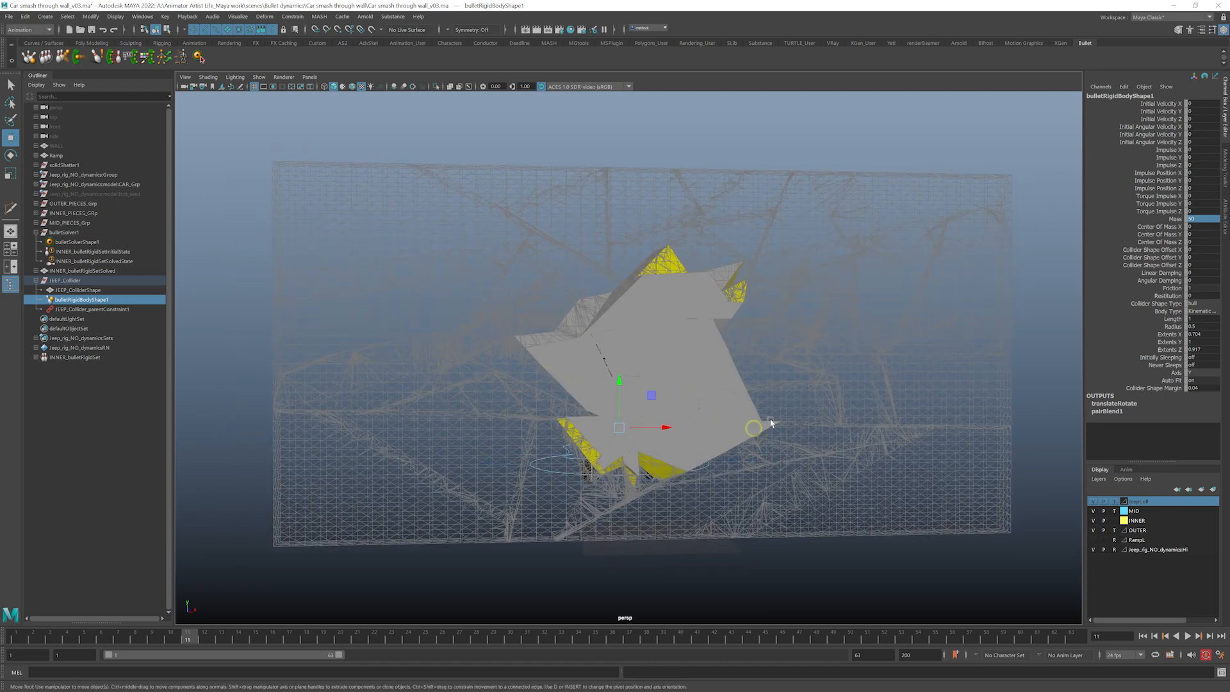
- Set the MID and INNER layers to reference display and examine the shaded middle section of the wall
{"action": "left_click", "coordinate": [1115, 511]}
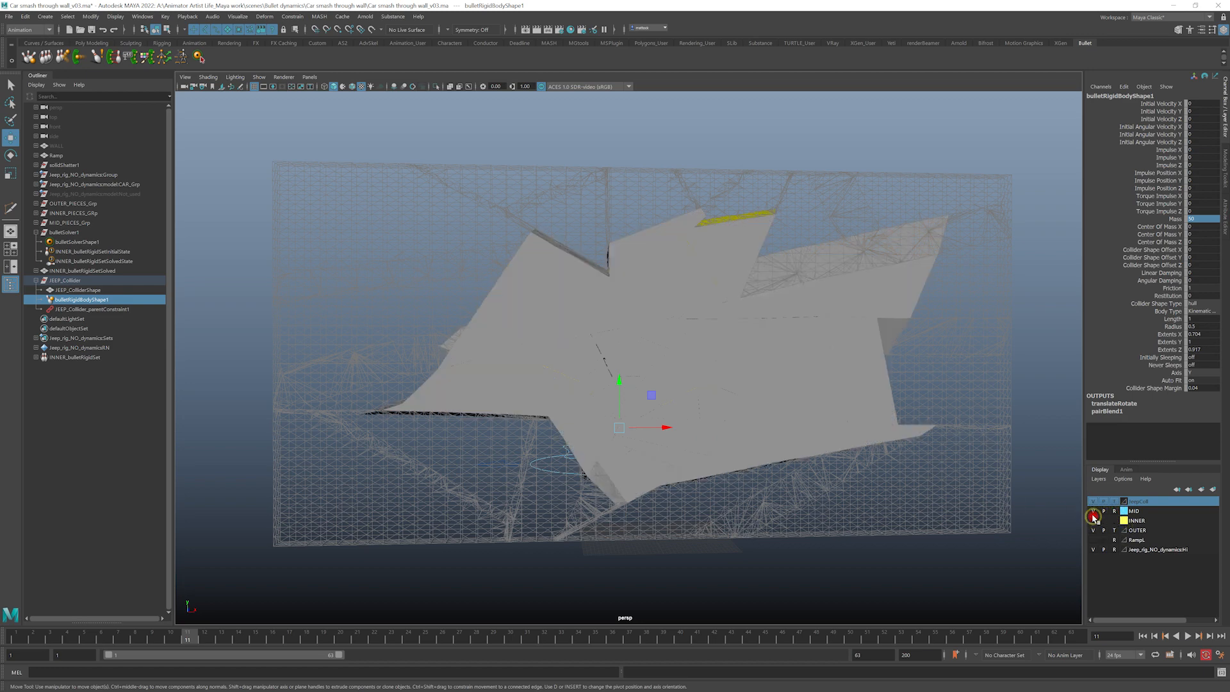
{"action": "left_click", "coordinate": [1104, 531]}
{"action": "left_click_drag", "start_coordinate": [816, 369], "coordinate": [852, 377], "text": "alt"}
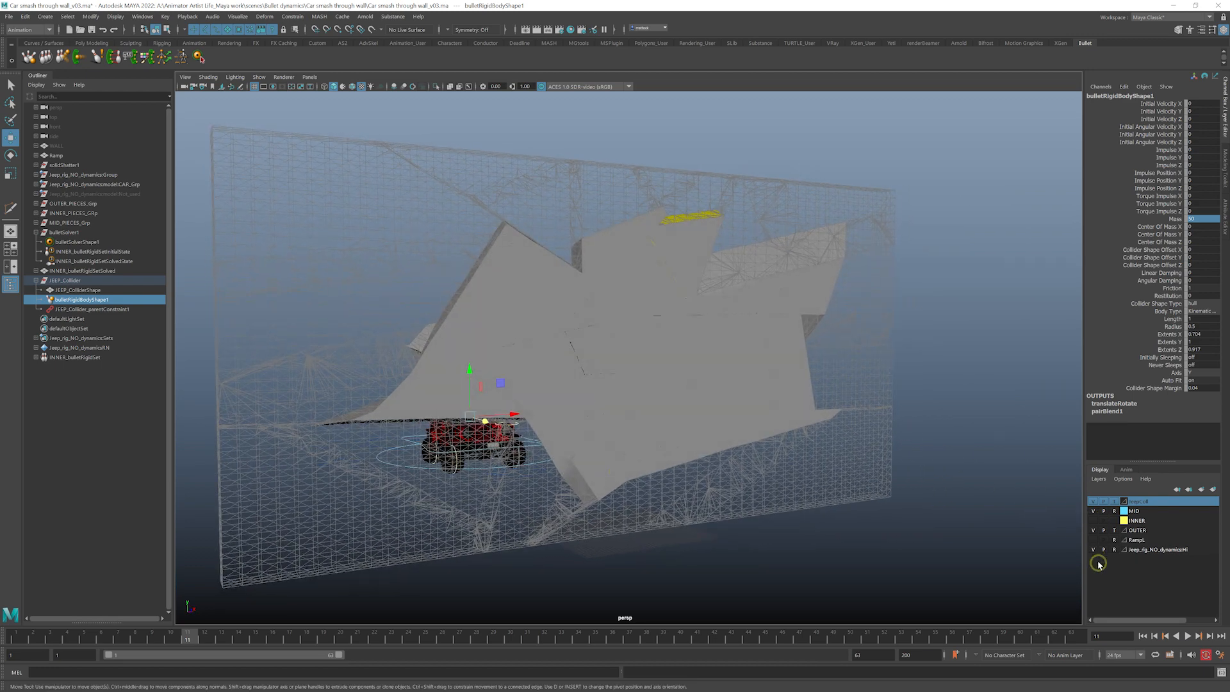
{"action": "left_click", "coordinate": [1114, 521]}
{"action": "left_click_drag", "start_coordinate": [653, 310], "coordinate": [810, 274], "text": "alt"}
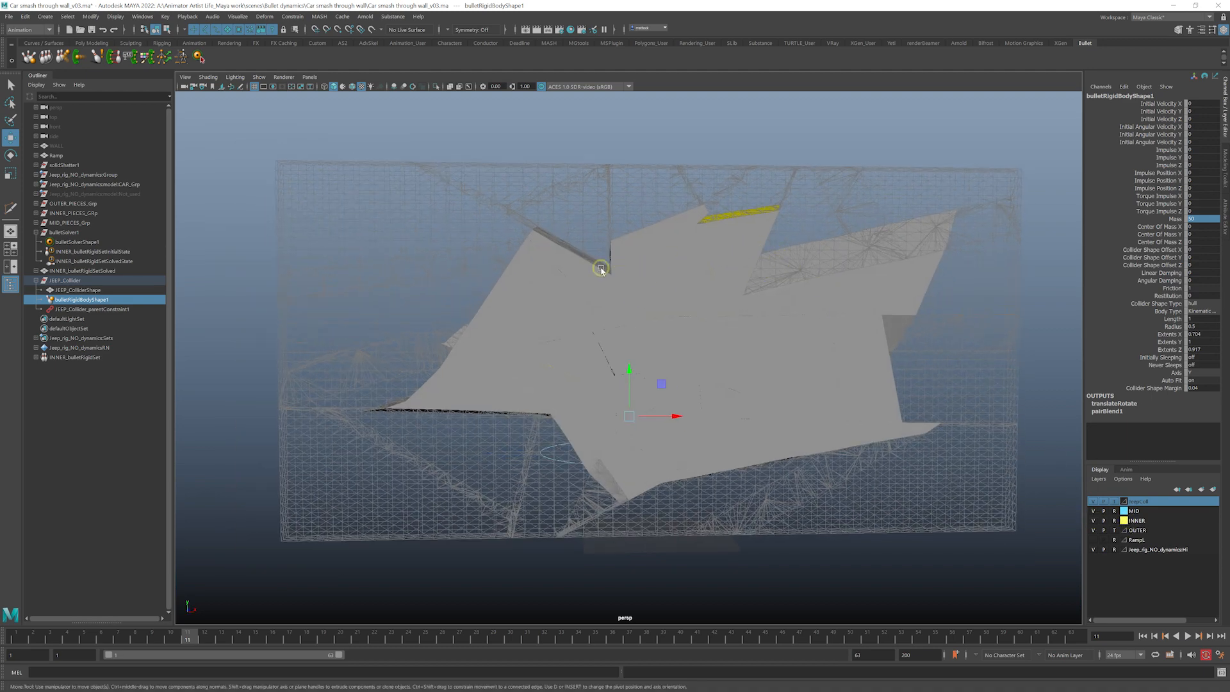
{"action": "left_click_drag", "start_coordinate": [532, 412], "coordinate": [604, 298], "text": "alt"}
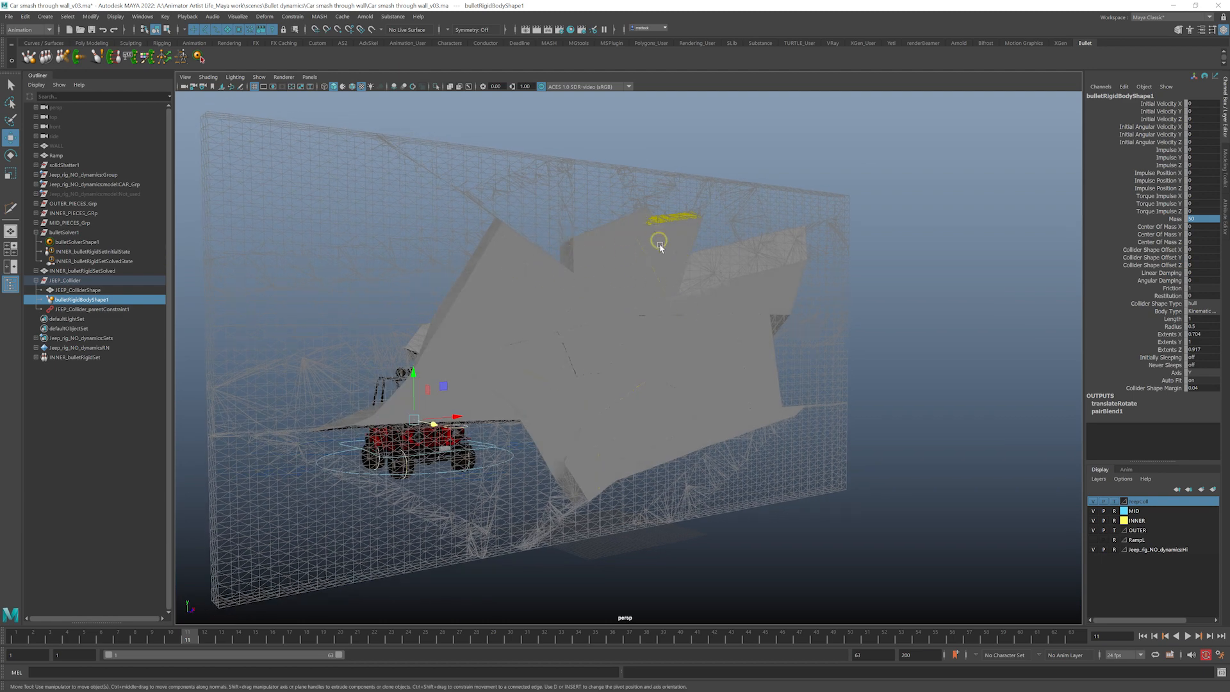
{"action": "left_click_drag", "start_coordinate": [543, 358], "coordinate": [575, 291], "text": "alt"}
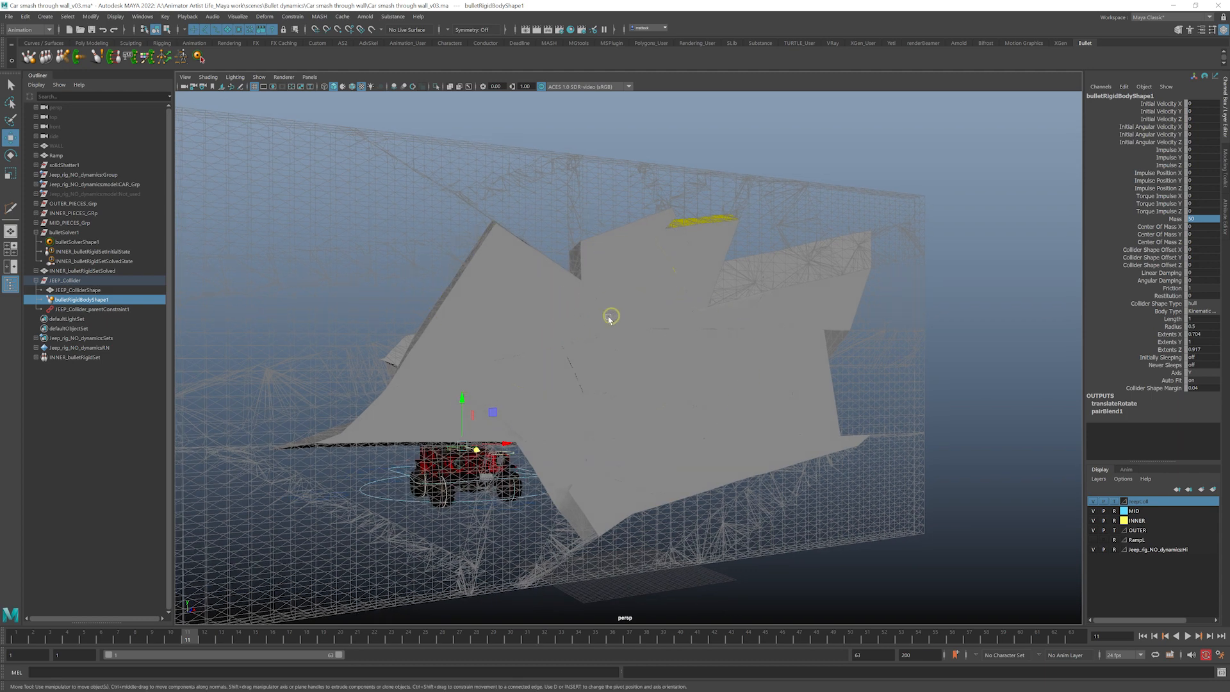
{"action": "left_click_drag", "start_coordinate": [636, 344], "coordinate": [518, 310], "text": "alt"}
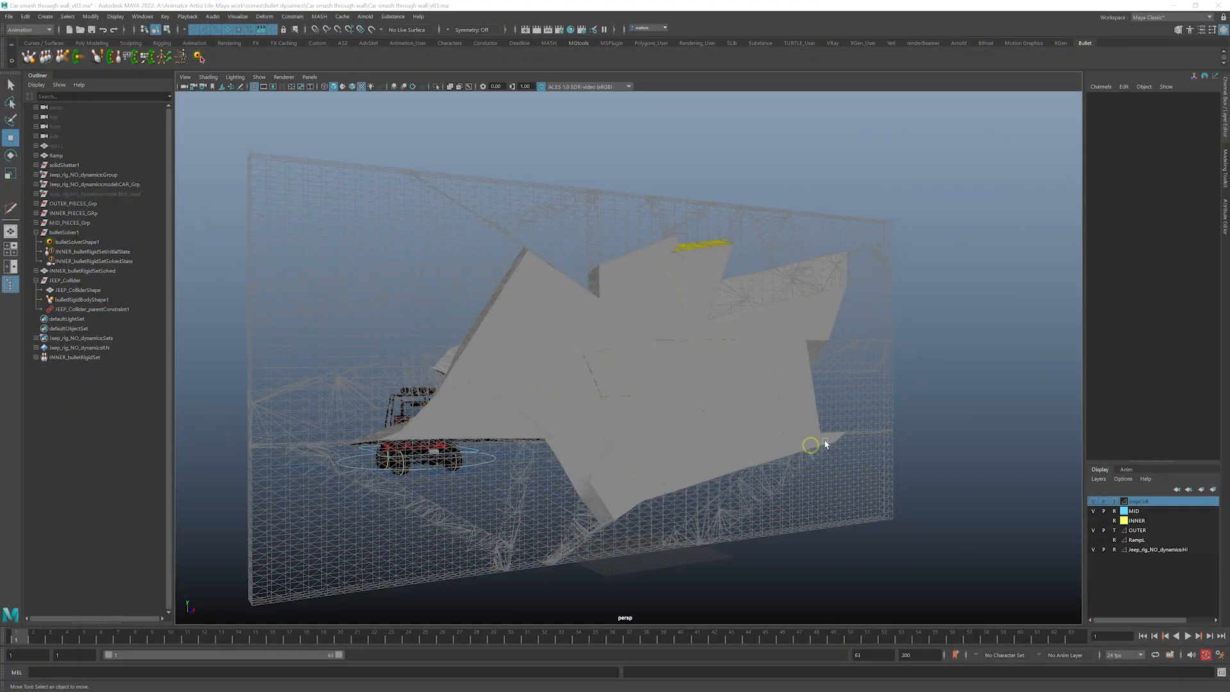
- Select all the shard pieces inside MID_PIECES_Grp, from shard235 through shard227
{"action": "left_click", "coordinate": [36, 222]}
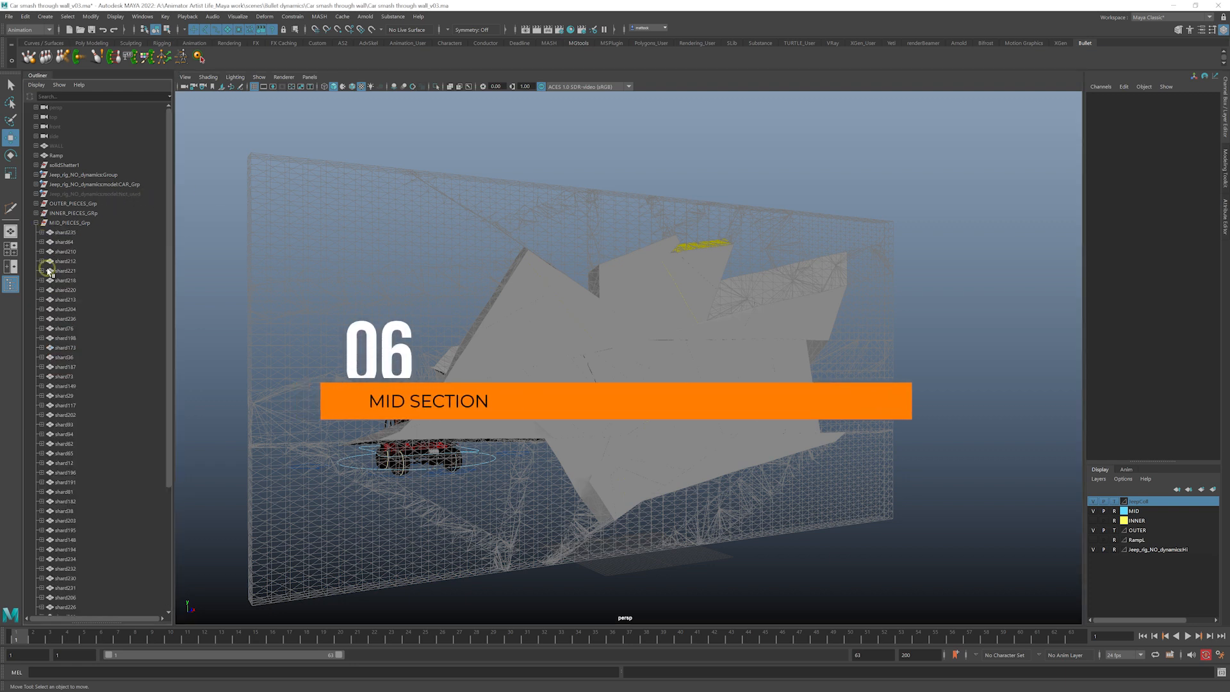
{"action": "left_click", "coordinate": [71, 234]}
{"action": "left_click_drag", "start_coordinate": [166, 275], "coordinate": [179, 378]}
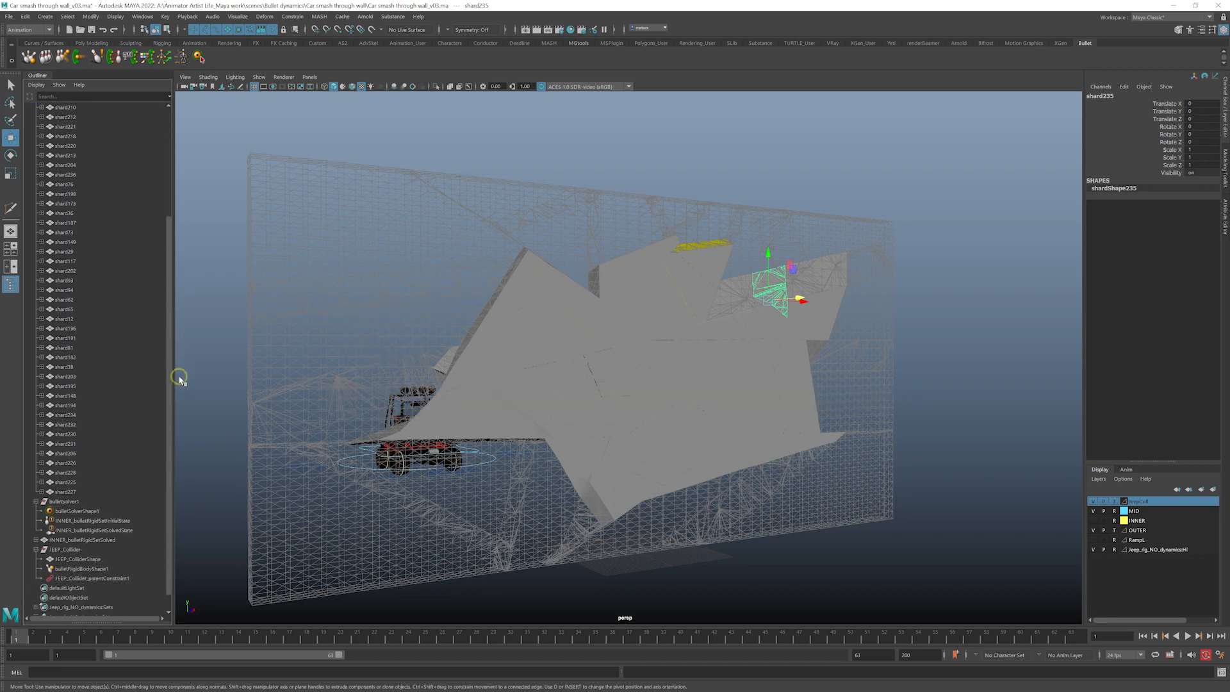
{"action": "left_click", "coordinate": [66, 492], "text": "shift"}
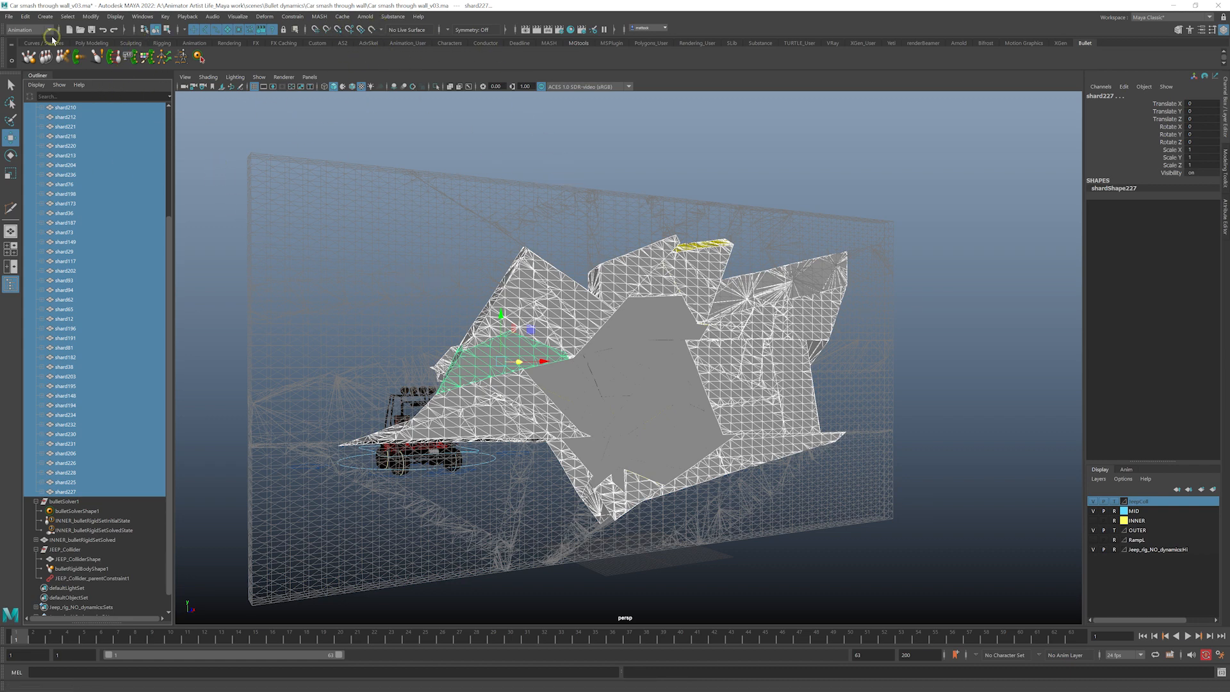
- Create a Bullet rigid set named MID-bulletRigidSet from the selected shards and collapse MID_PIECES_Grp
{"action": "left_click", "coordinate": [50, 32]}
{"action": "left_click", "coordinate": [25, 68]}
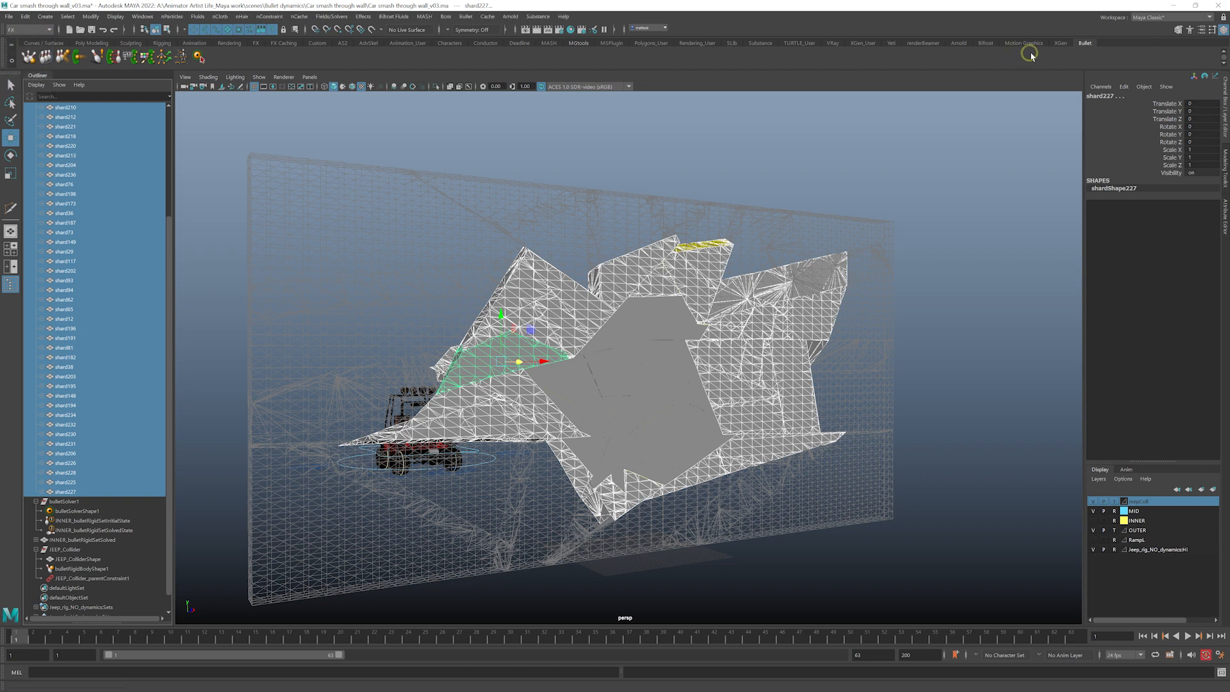
{"action": "left_click", "coordinate": [1085, 42]}
{"action": "left_click", "coordinate": [466, 16]}
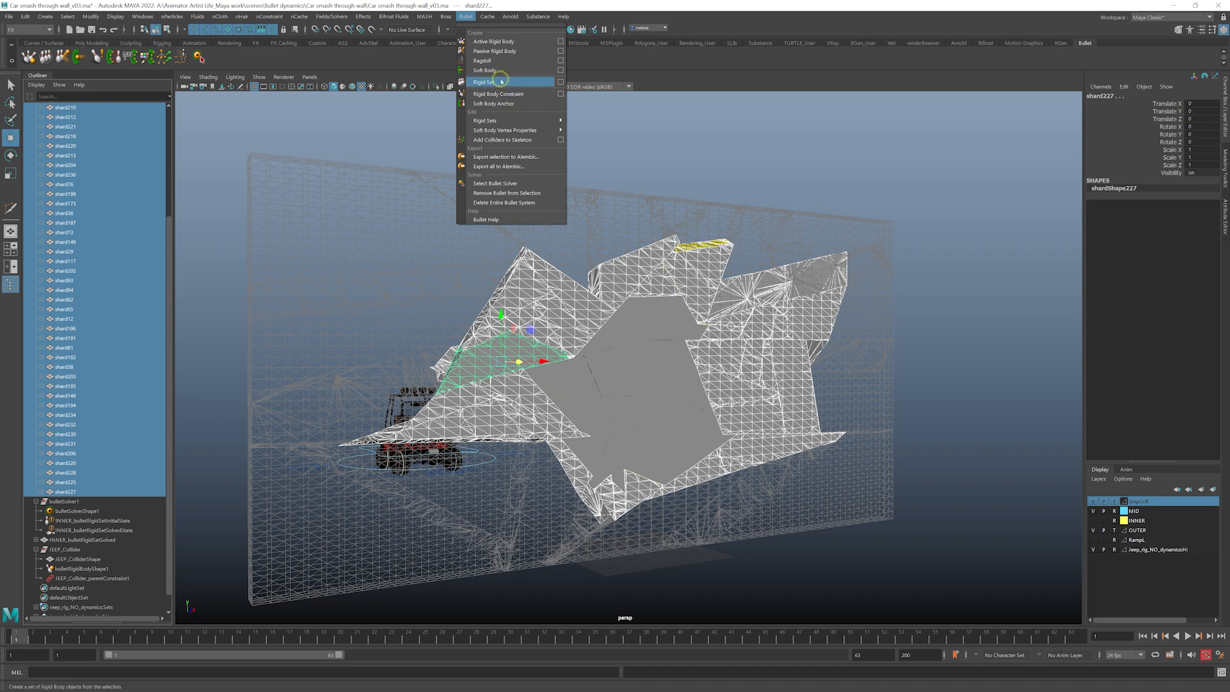
{"action": "left_click", "coordinate": [560, 82]}
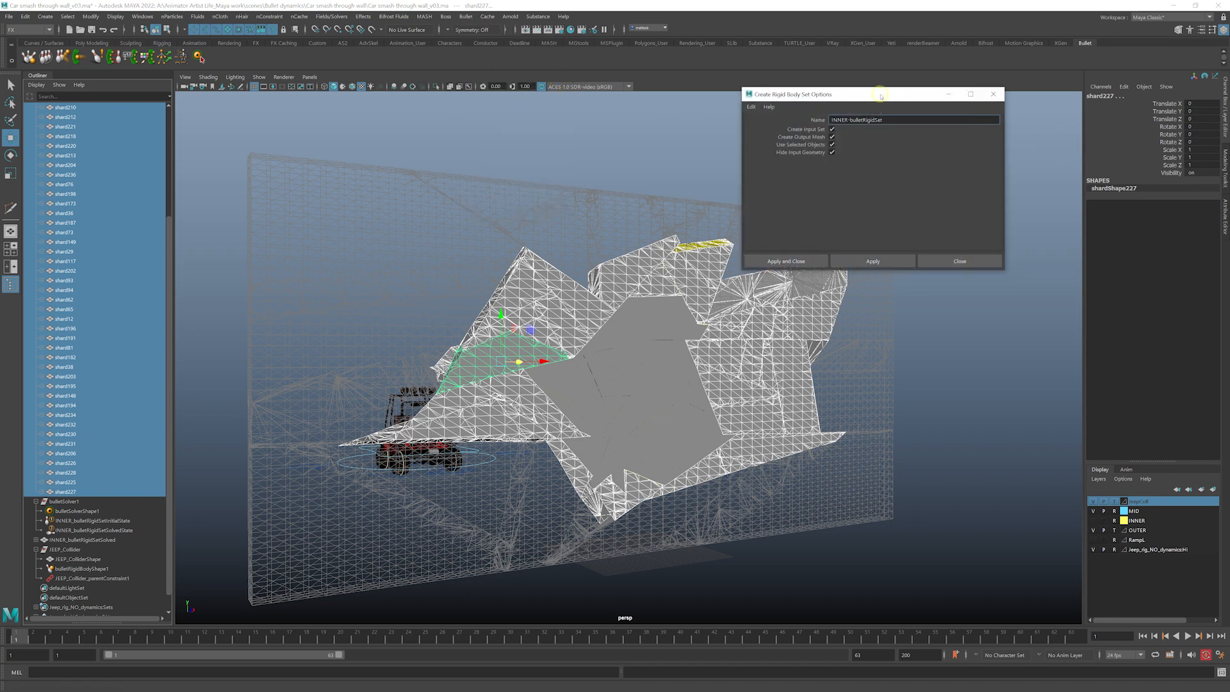
{"action": "left_click_drag", "start_coordinate": [880, 97], "coordinate": [933, 101]}
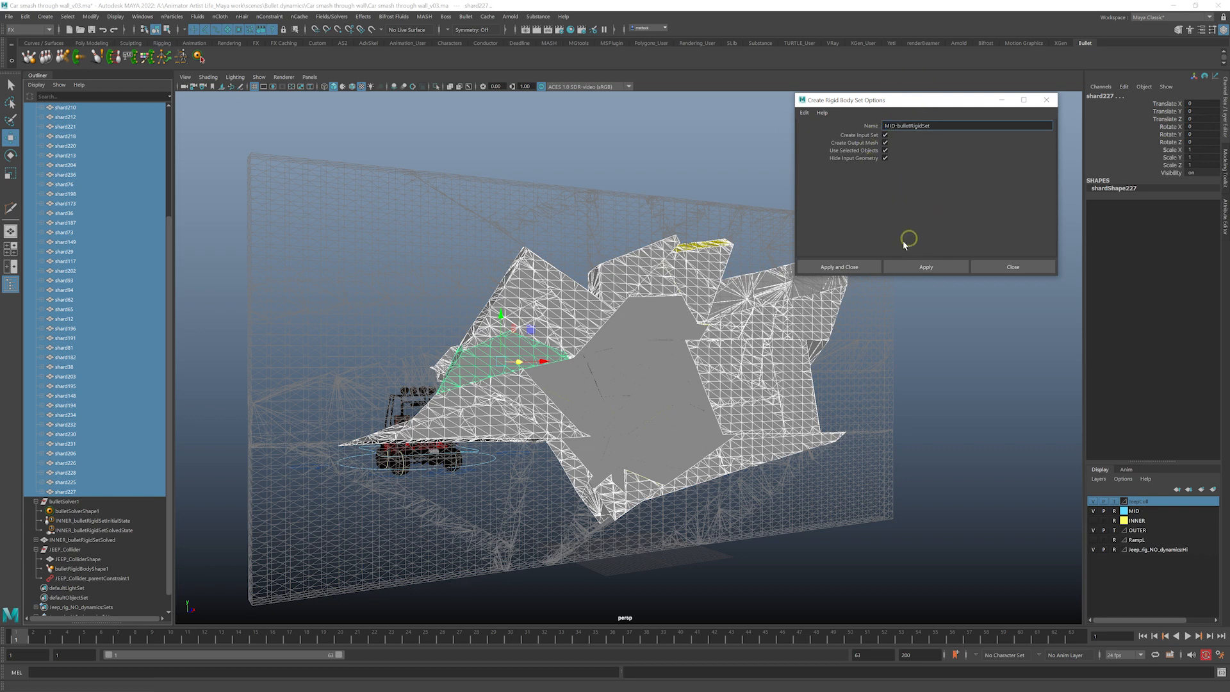
{"action": "left_click", "coordinate": [872, 267]}
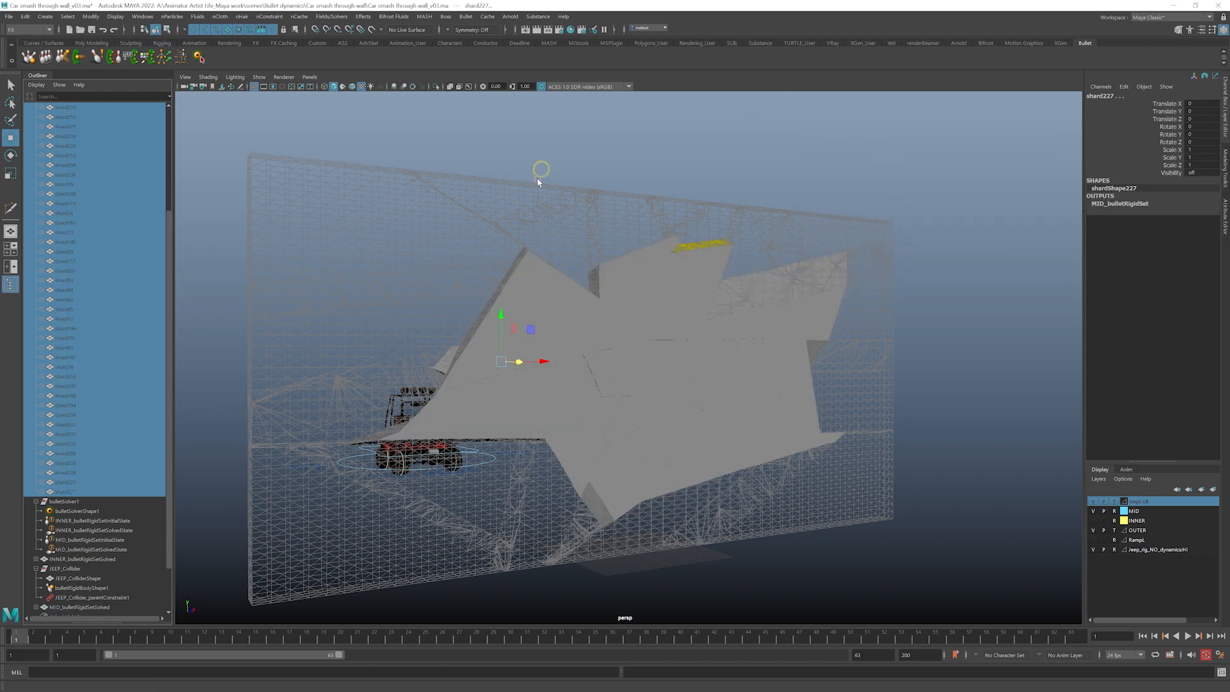
{"action": "scroll", "coordinate": [128, 193], "scroll_direction": "up", "scroll_amount": 4}
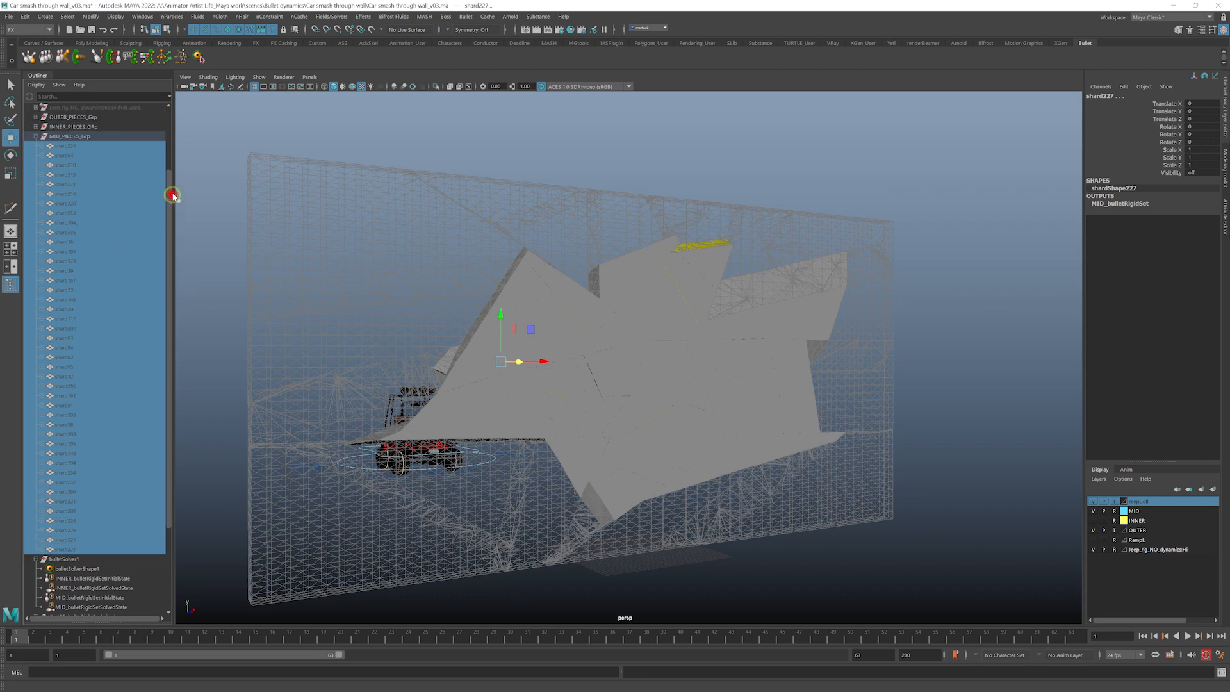
{"action": "left_click", "coordinate": [36, 175]}
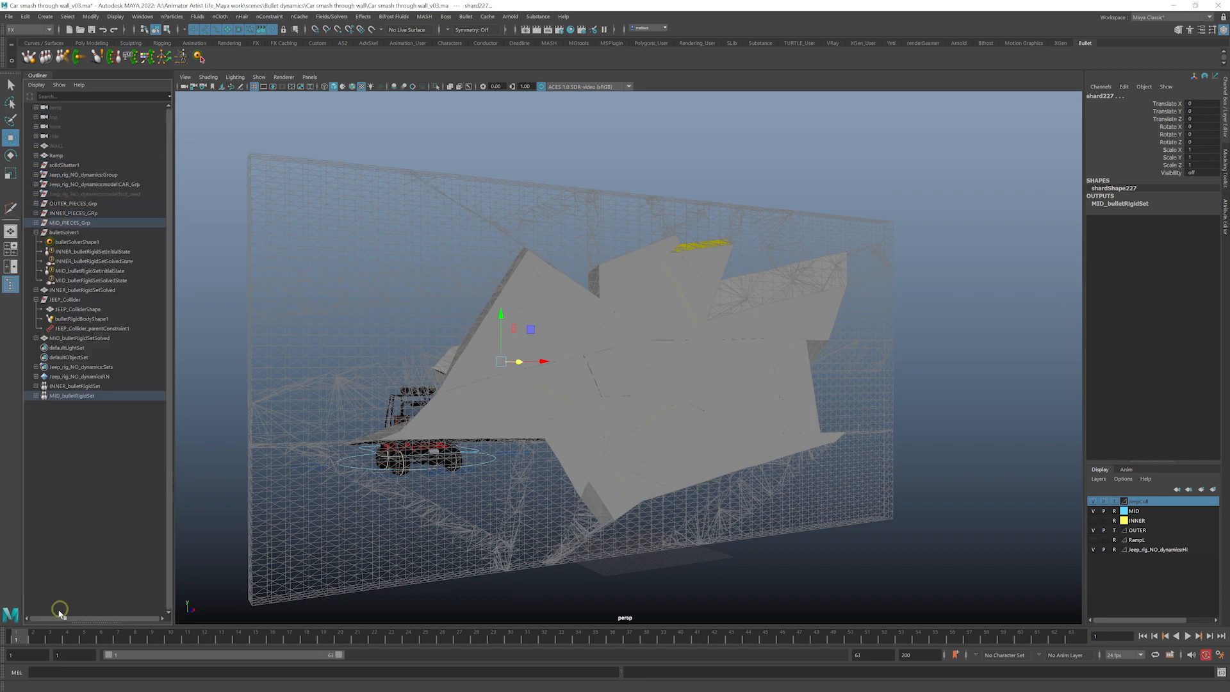
- Play the simulation from frame 1 to check how the MID pieces behave with their default settings, and return to frame 1
{"action": "key", "text": "alt+v"}
{"action": "mouse_move", "coordinate": [23, 626]}
{"action": "left_mouse_down"}
{"action": "mouse_move", "coordinate": [71, 625]}
{"action": "mouse_move", "coordinate": [1, 627]}
{"action": "left_mouse_up"}
{"action": "left_click", "coordinate": [606, 264]}
{"action": "left_click", "coordinate": [35, 640]}
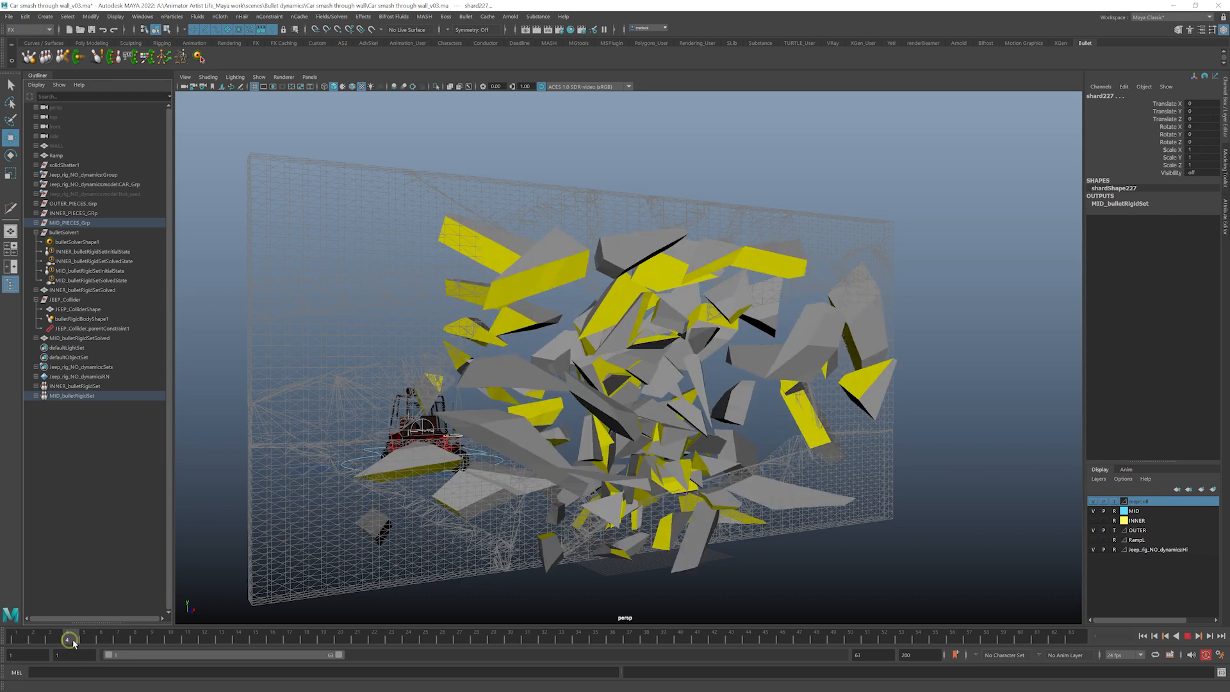
{"action": "left_click", "coordinate": [19, 648]}
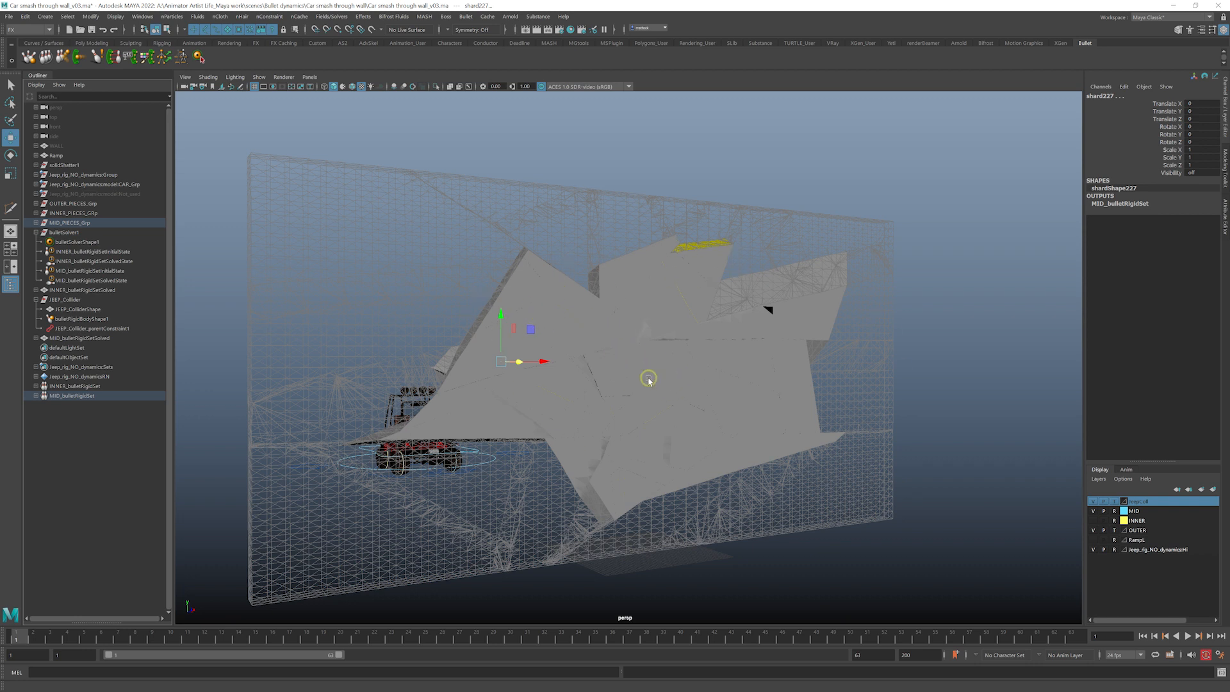
{"action": "left_click_drag", "start_coordinate": [37, 638], "coordinate": [0, 645]}
{"action": "key", "text": "alt+v"}
{"action": "key", "text": "alt+v"}
- On MID_bulletRigidSetInitialState, set Default Mass to 40 and both Linear Damping and Angular Damping to 0.5
{"action": "left_click", "coordinate": [38, 85]}
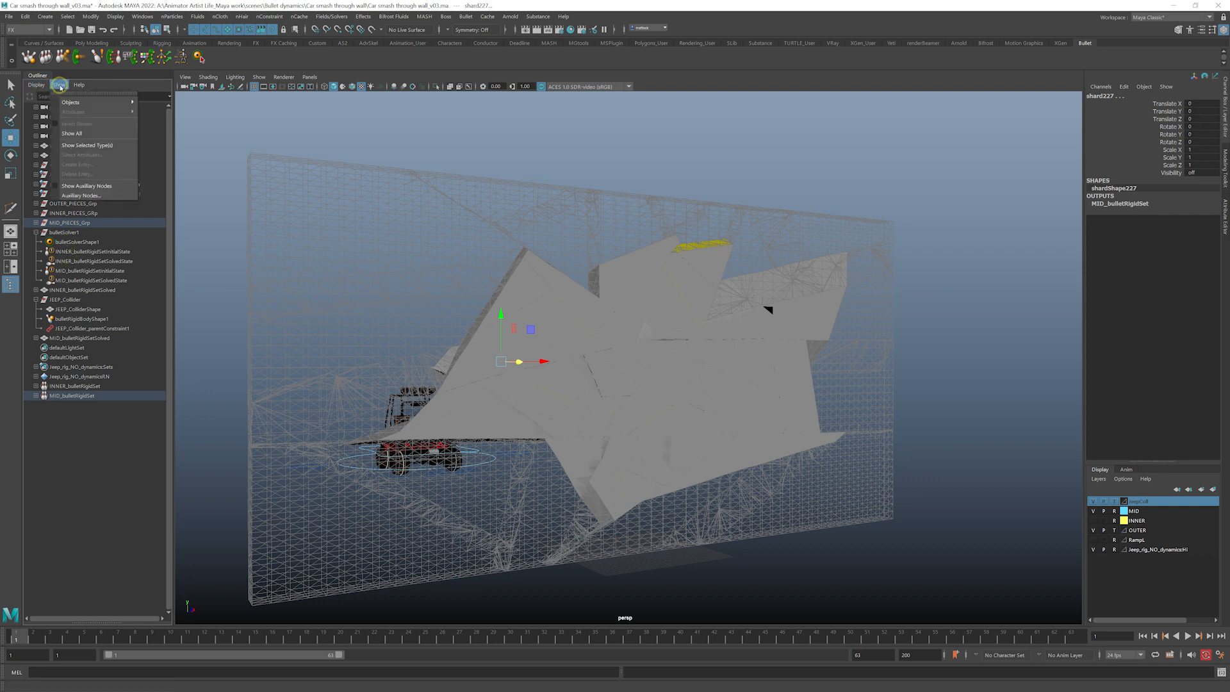
{"action": "left_click", "coordinate": [102, 85]}
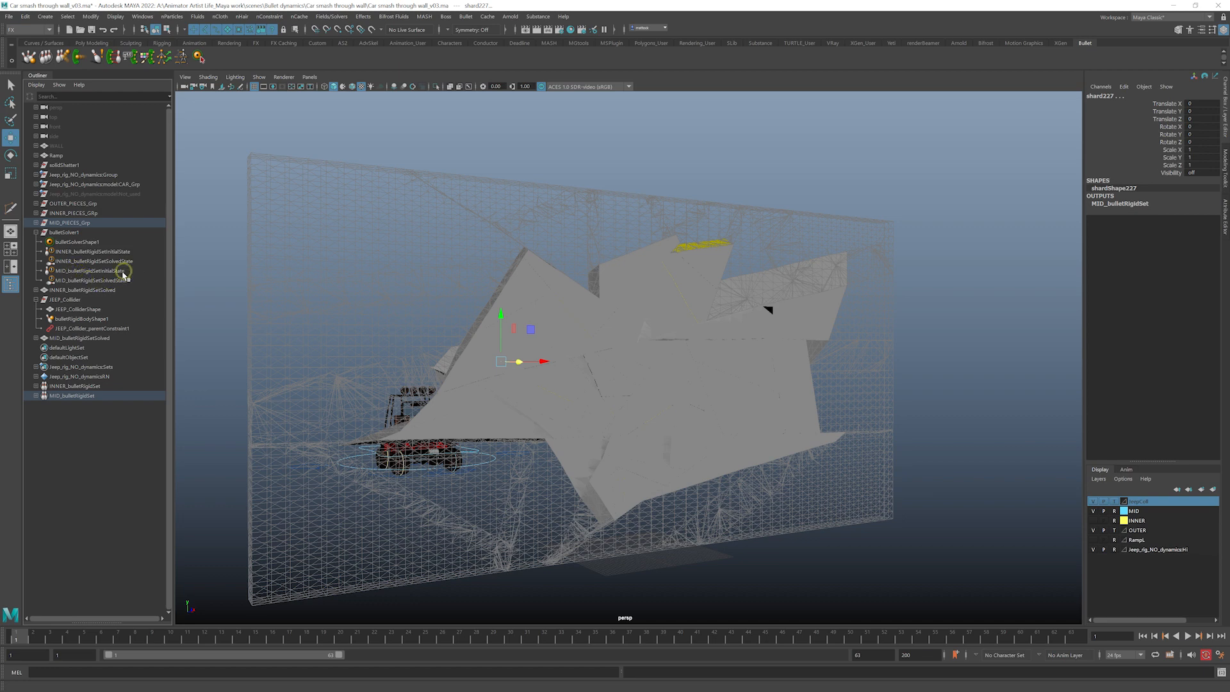
{"action": "left_click", "coordinate": [94, 281]}
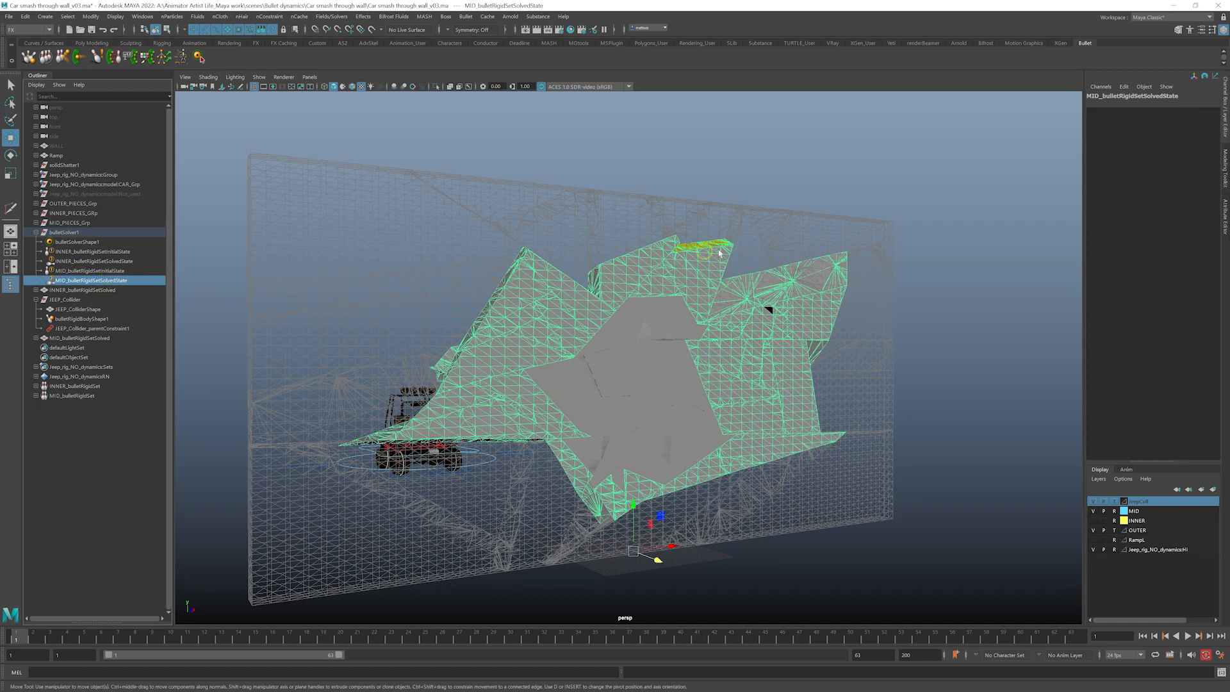
{"action": "left_click", "coordinate": [1226, 210]}
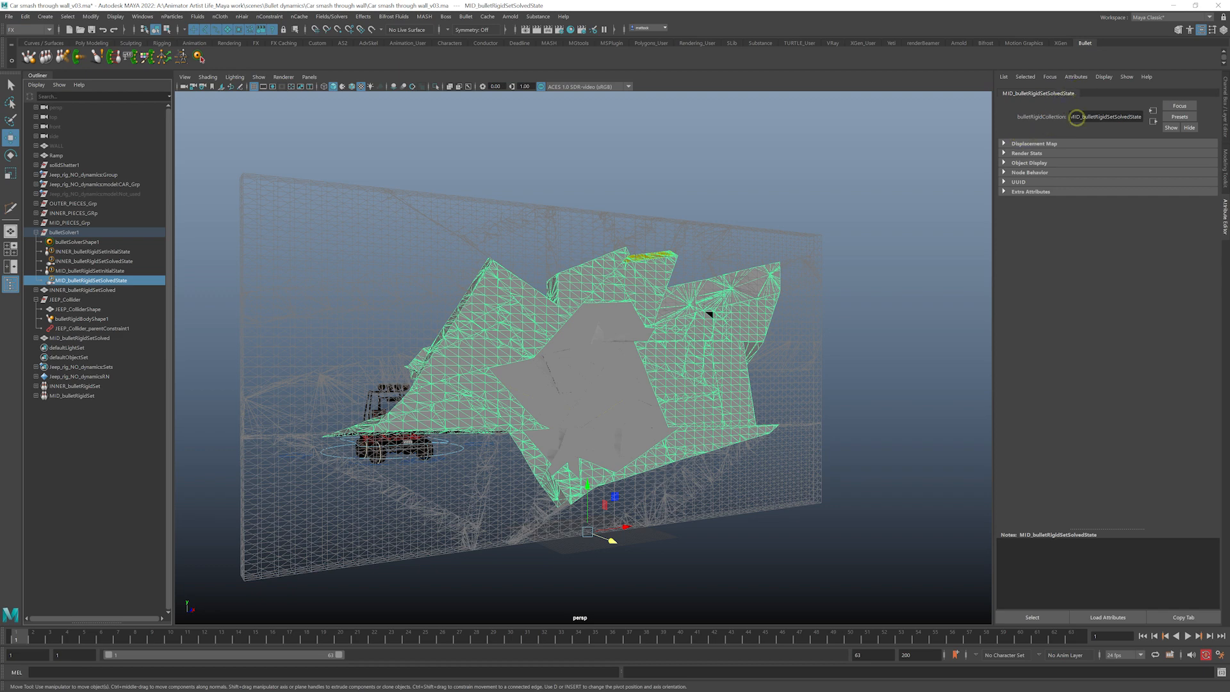
{"action": "left_click", "coordinate": [116, 271]}
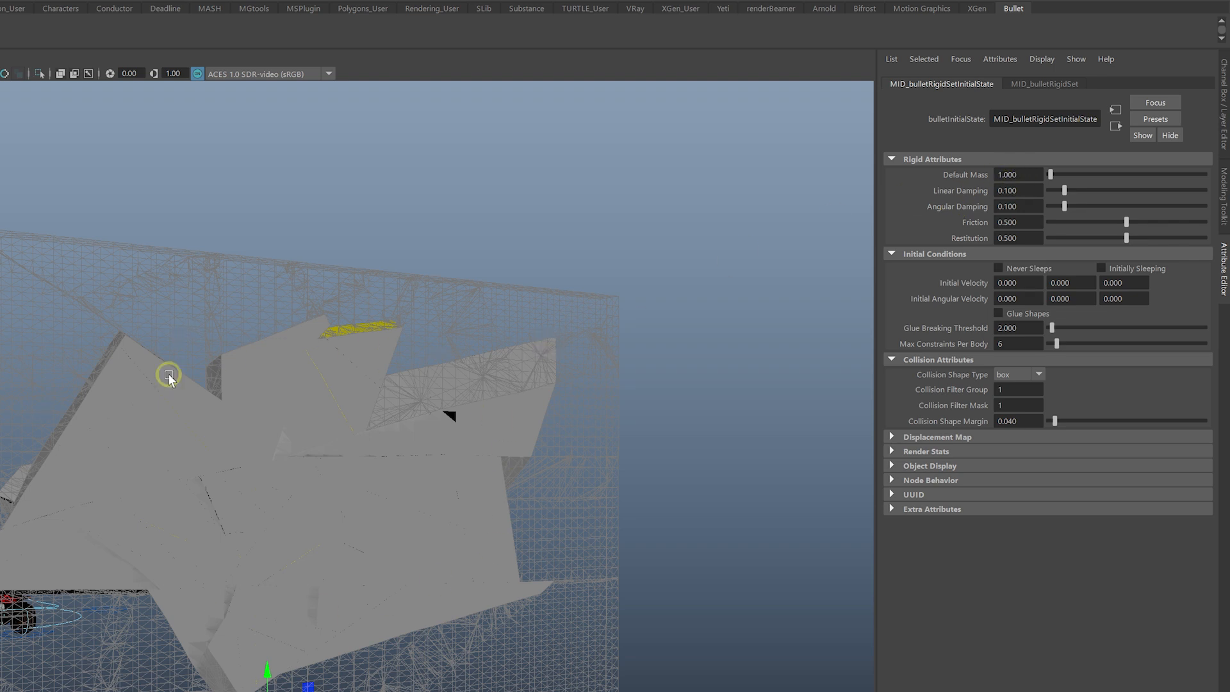
{"action": "left_click", "coordinate": [995, 173]}
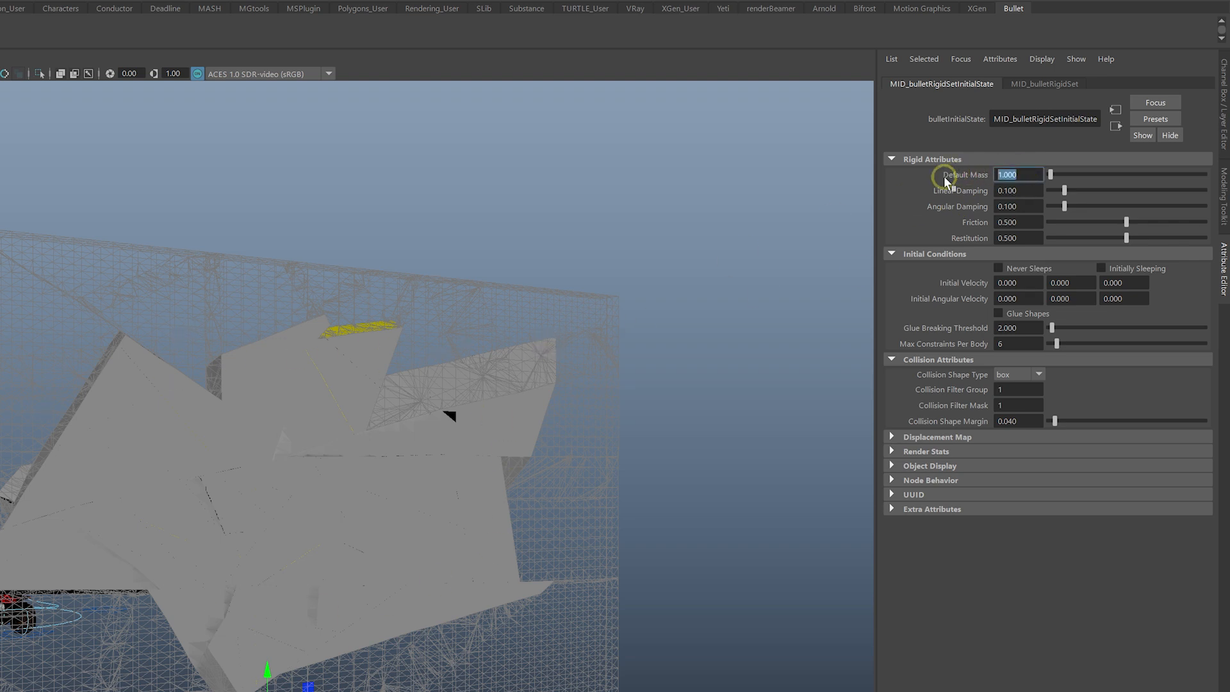
{"action": "type", "text": "40"}
{"action": "key", "text": "Tab"}
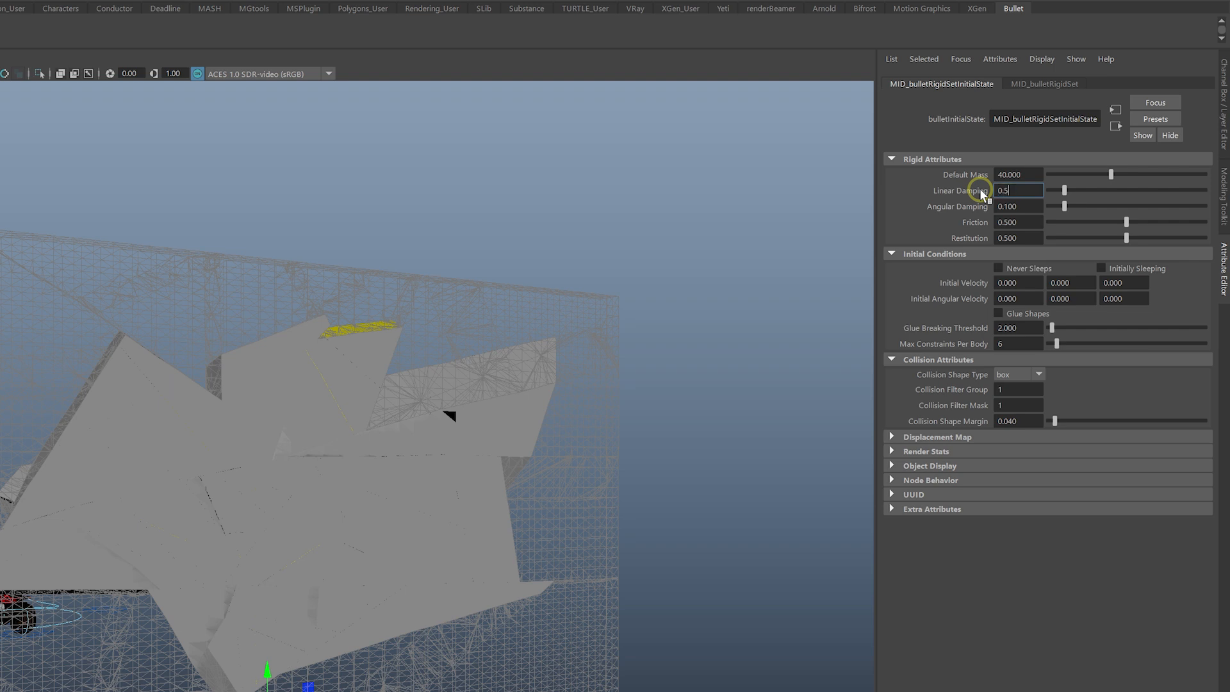
{"action": "key", "text": "Tab"}
{"action": "type", "text": "0.5"}
{"action": "key", "text": "Tab"}
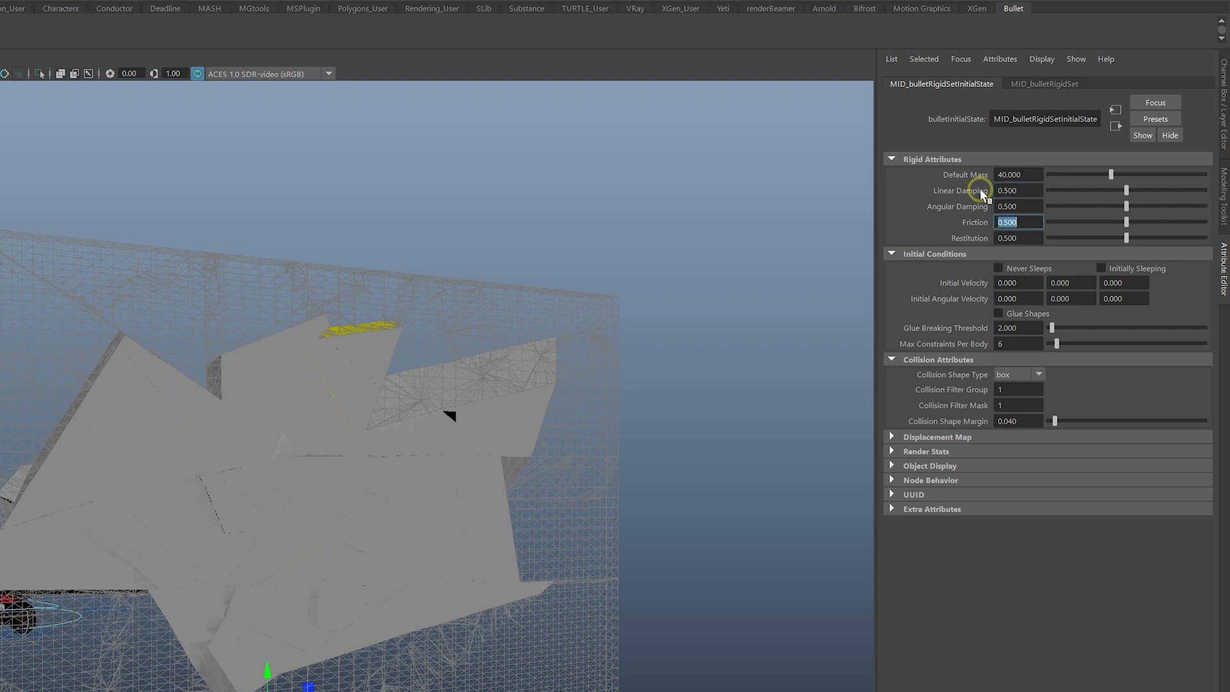
- Make the MID rigid set initially sleeping and set its Collision Shape Type to hull
{"action": "left_click", "coordinate": [1103, 268]}
{"action": "left_click", "coordinate": [1022, 378]}
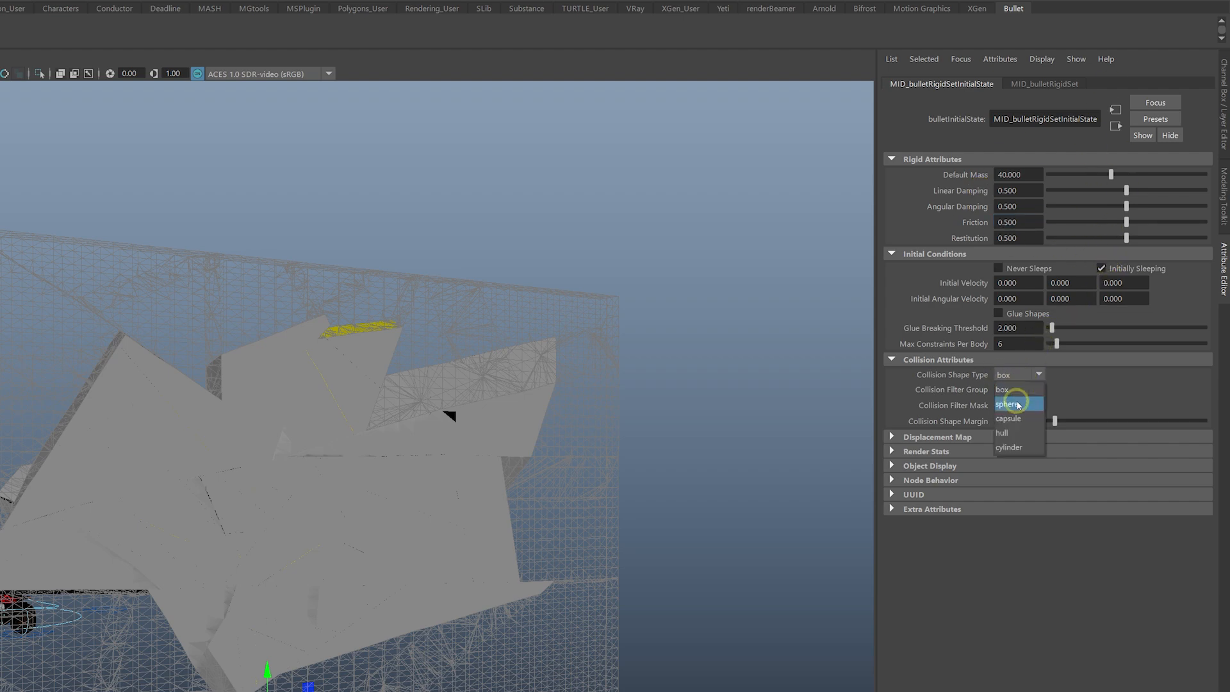
{"action": "left_click", "coordinate": [1008, 433]}
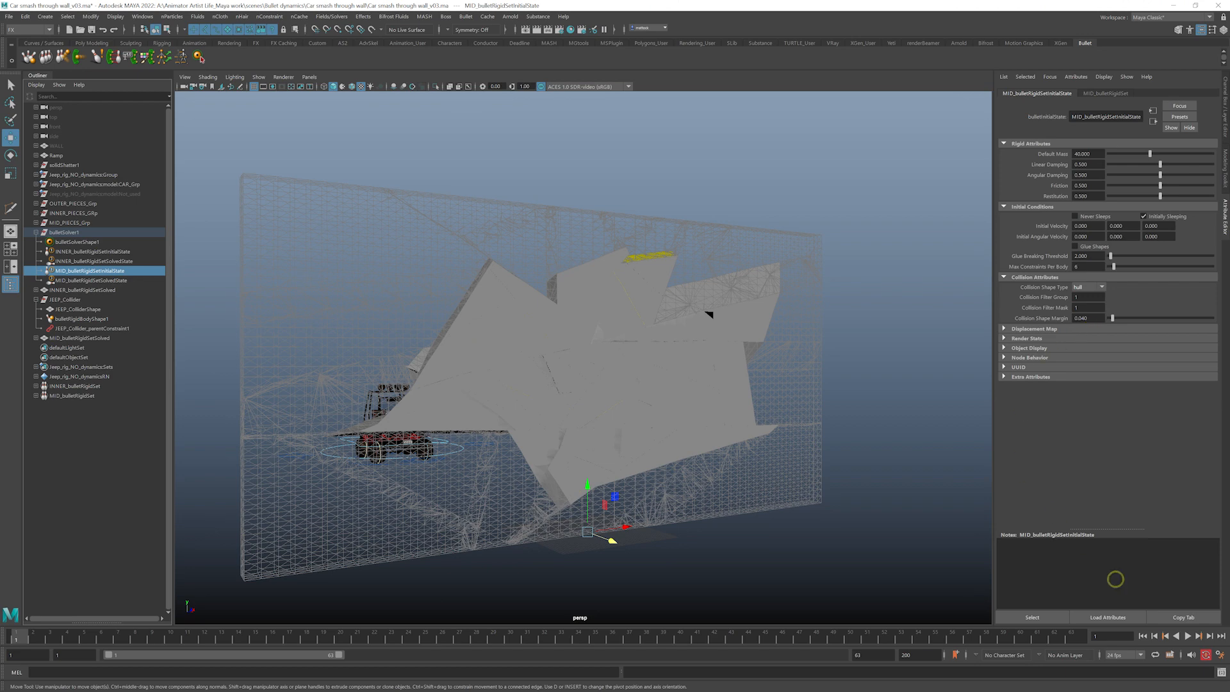
- Play the crash with the new MID settings, view it from other angles and stop at frame 27
{"action": "left_click", "coordinate": [1187, 636]}
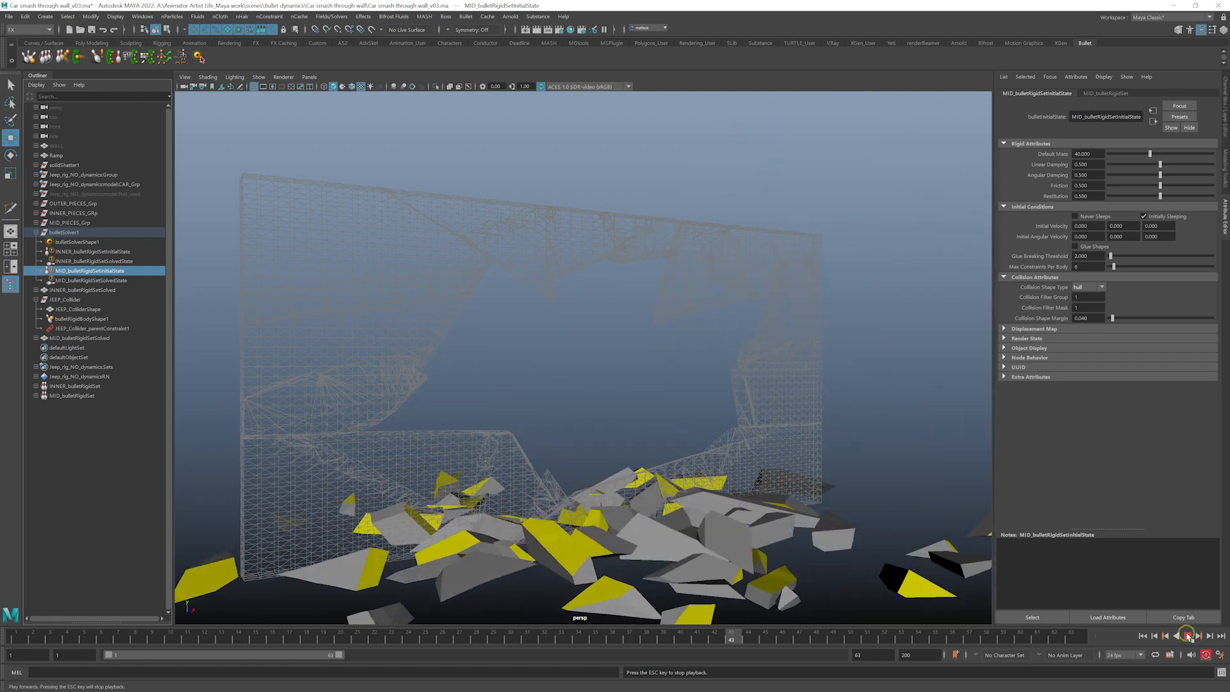
{"action": "left_click_drag", "start_coordinate": [663, 428], "coordinate": [545, 435], "text": "alt"}
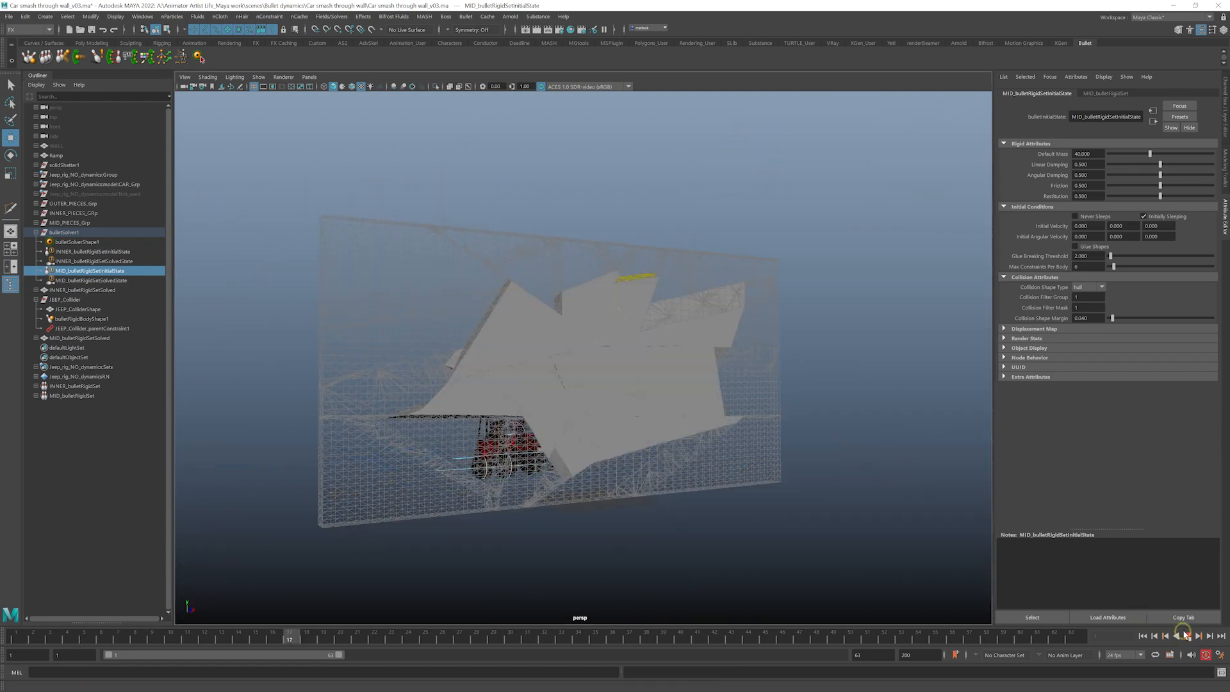
{"action": "left_click", "coordinate": [1187, 635]}
{"action": "right_click_drag", "start_coordinate": [631, 426], "coordinate": [729, 426], "text": "alt"}
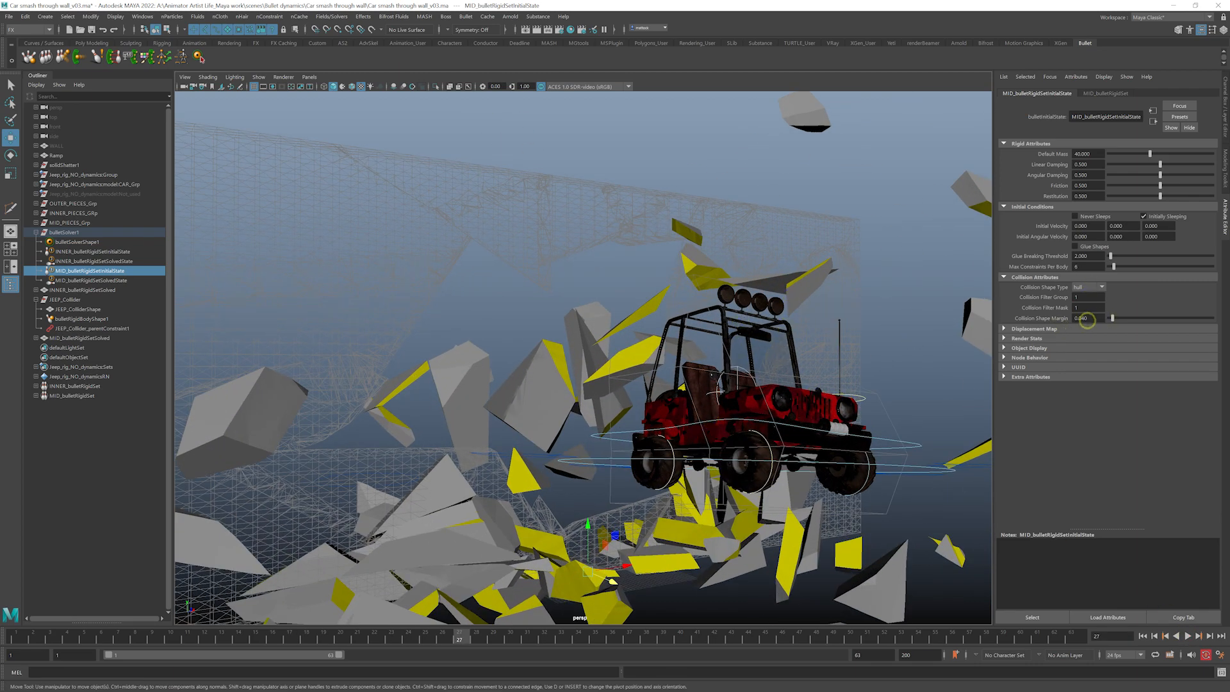
- Set the MID rigid set's Collision Shape Margin to 0, test the opening frames and return to frame 1
{"action": "double_click", "coordinate": [1085, 319]}
{"action": "mouse_move", "coordinate": [28, 635]}
{"action": "left_mouse_down"}
{"action": "mouse_move", "coordinate": [15, 635]}
{"action": "mouse_move", "coordinate": [430, 635]}
{"action": "mouse_move", "coordinate": [39, 636]}
{"action": "left_mouse_up"}
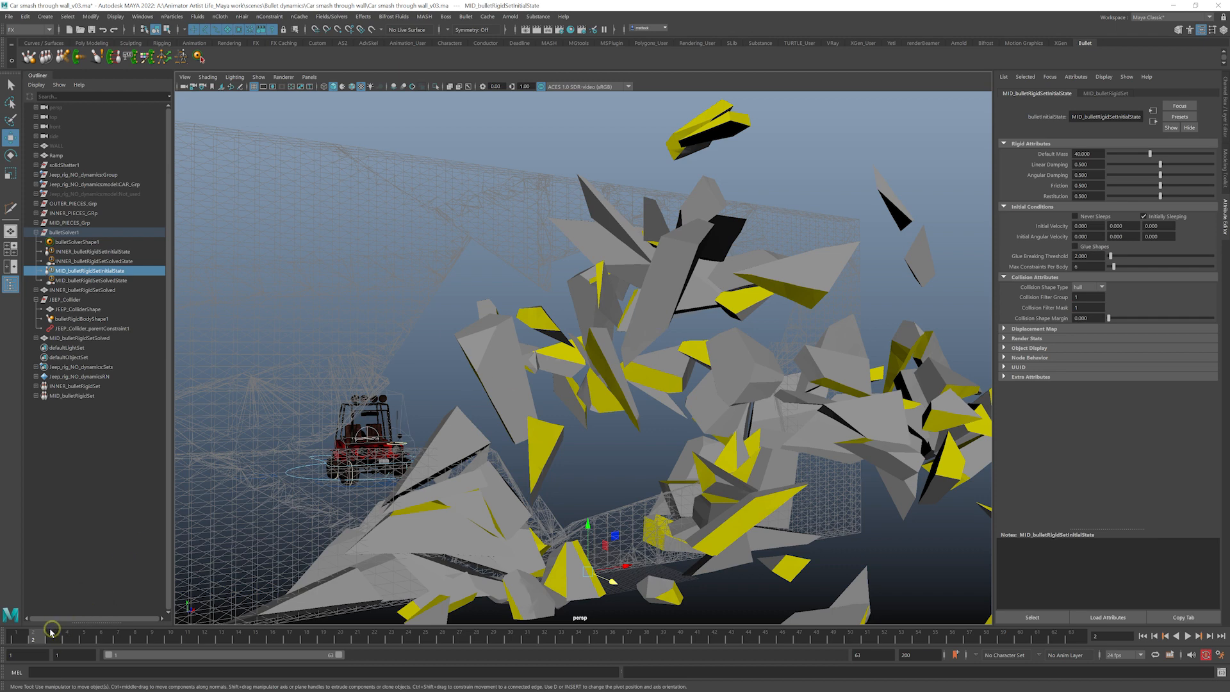
{"action": "left_click", "coordinate": [17, 635]}
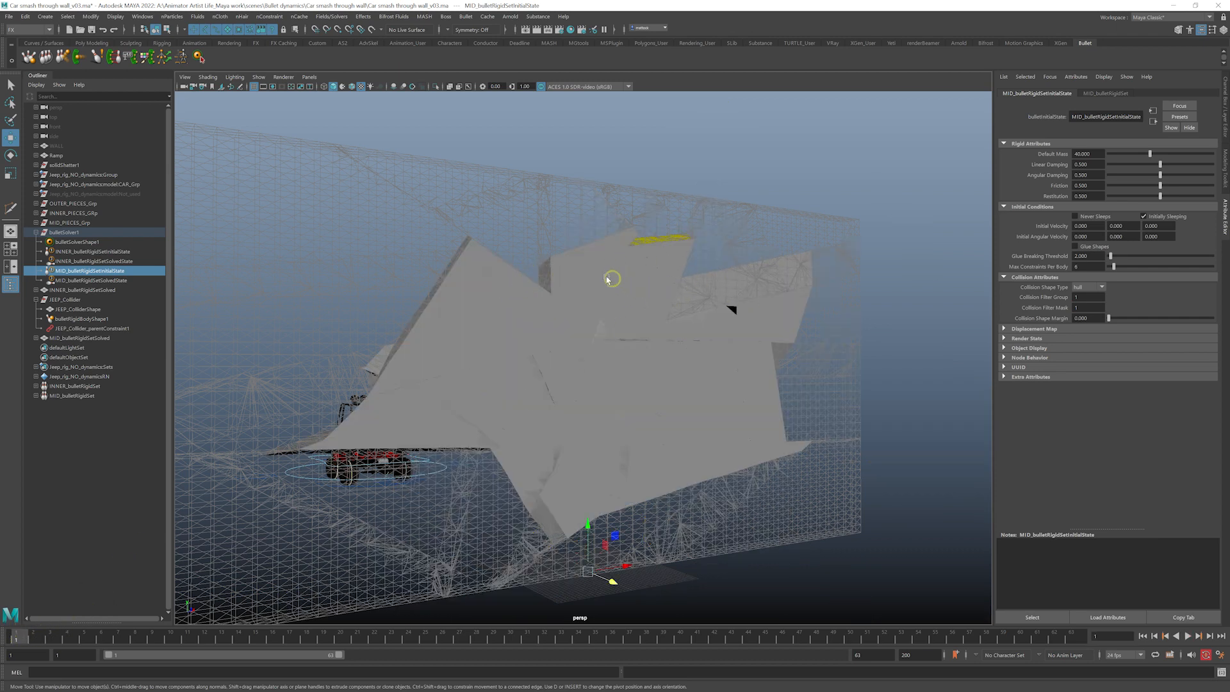
{"action": "left_click_drag", "start_coordinate": [561, 231], "coordinate": [457, 258], "text": "alt"}
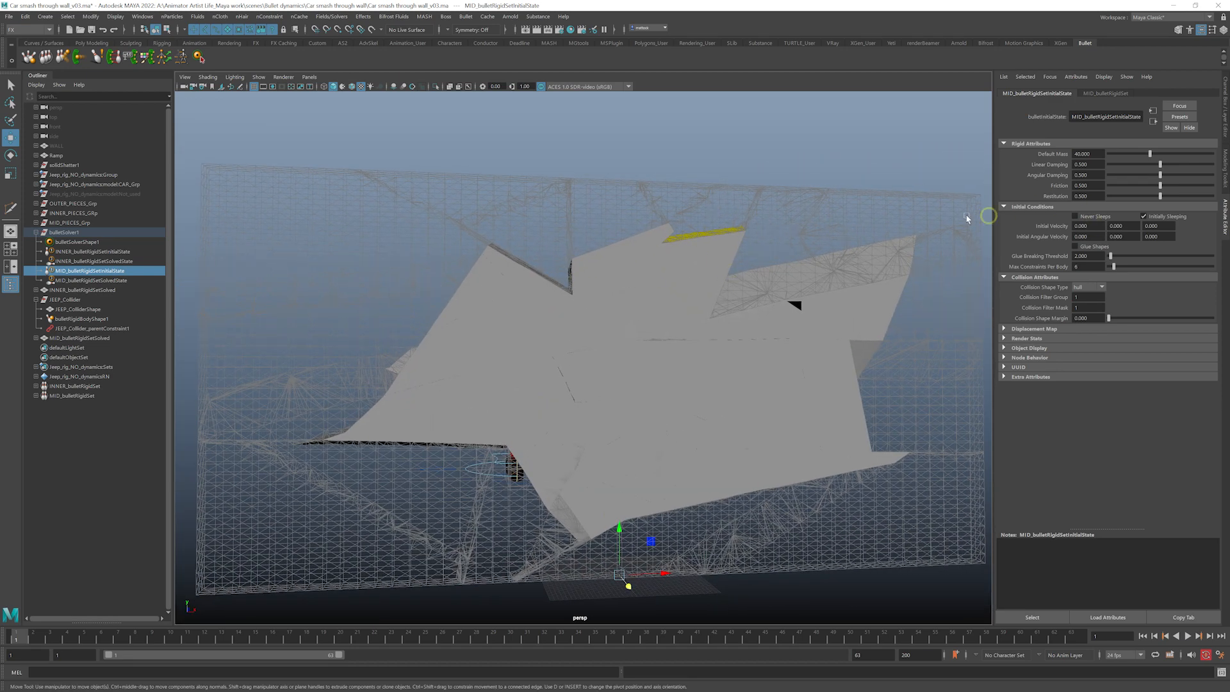
- Enable Glue Shapes on MID_bulletRigidSetInitialState
{"action": "left_click", "coordinate": [85, 261]}
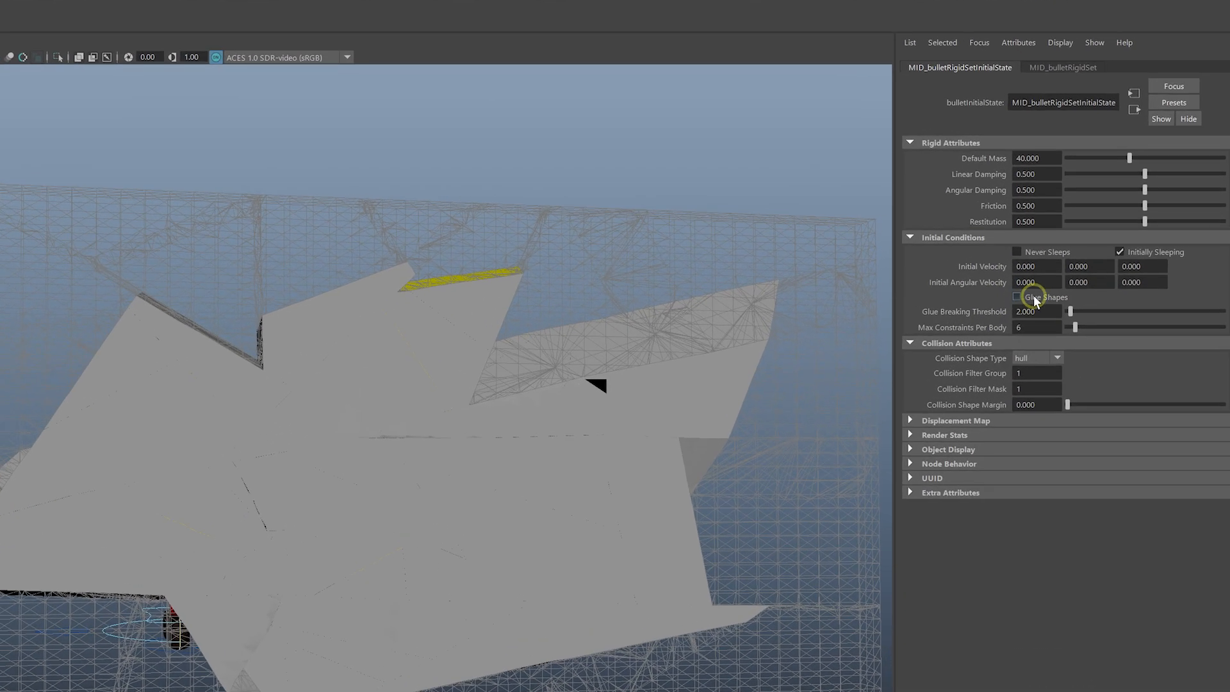
{"action": "left_click", "coordinate": [1090, 246]}
{"action": "left_click_drag", "start_coordinate": [410, 419], "coordinate": [482, 455], "text": "alt"}
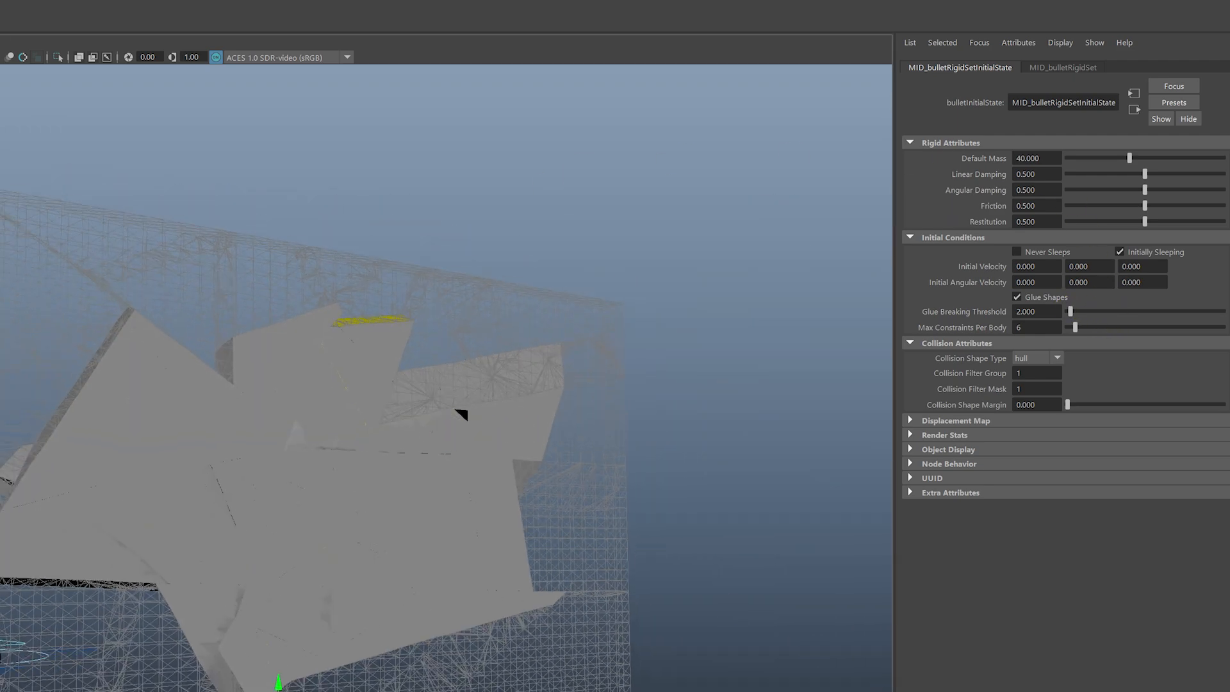
{"action": "left_click", "coordinate": [1017, 327]}
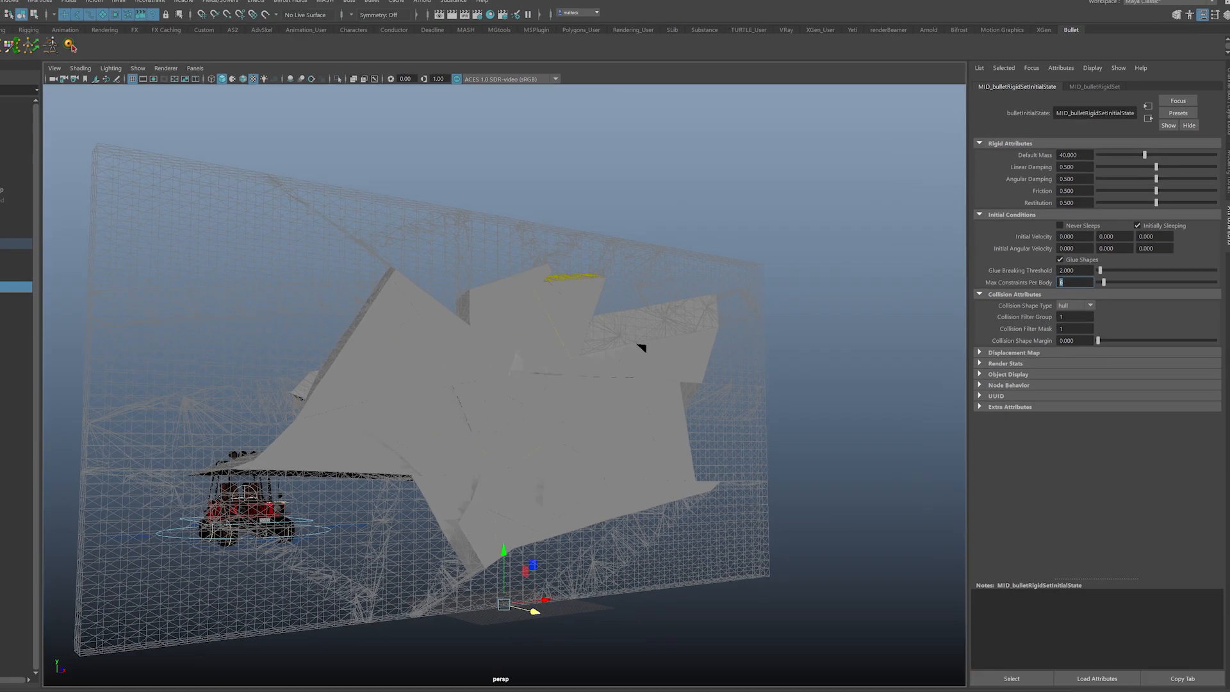
- Replay the glued simulation from frame 1 and examine the impact from the wall's other side up to frame 21
{"action": "left_click", "coordinate": [1144, 636]}
{"action": "left_click", "coordinate": [1188, 635]}
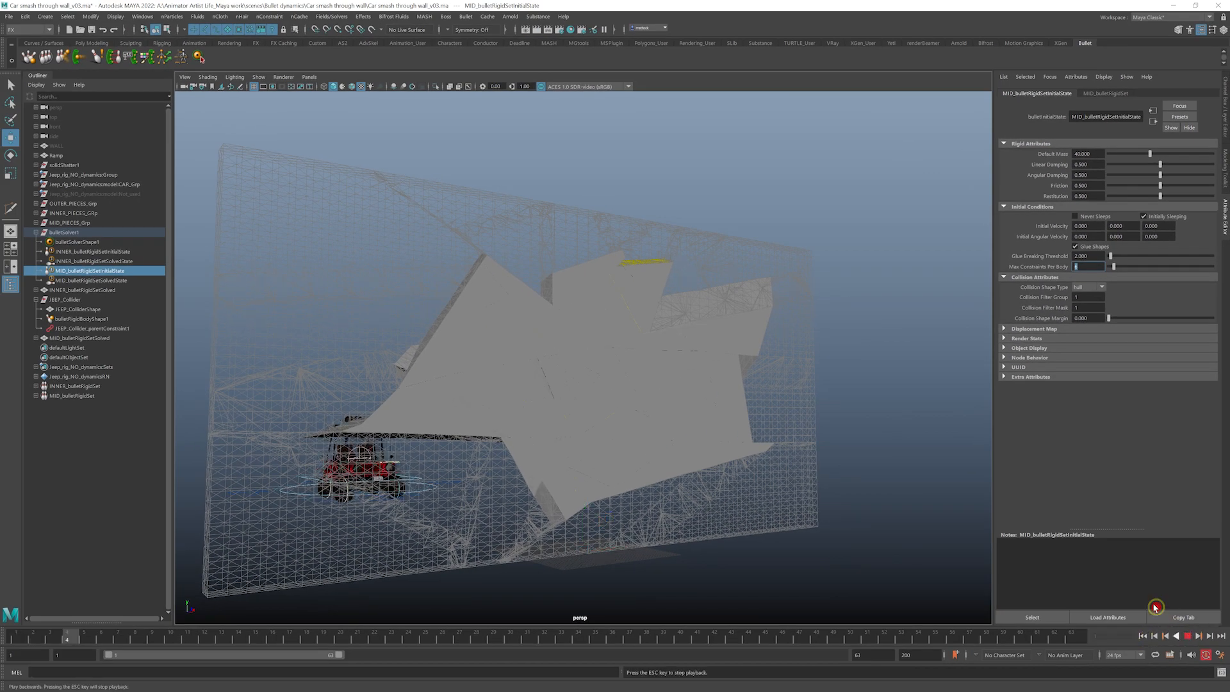
{"action": "left_click", "coordinate": [1187, 638]}
{"action": "left_click_drag", "start_coordinate": [756, 487], "coordinate": [615, 450], "text": "alt"}
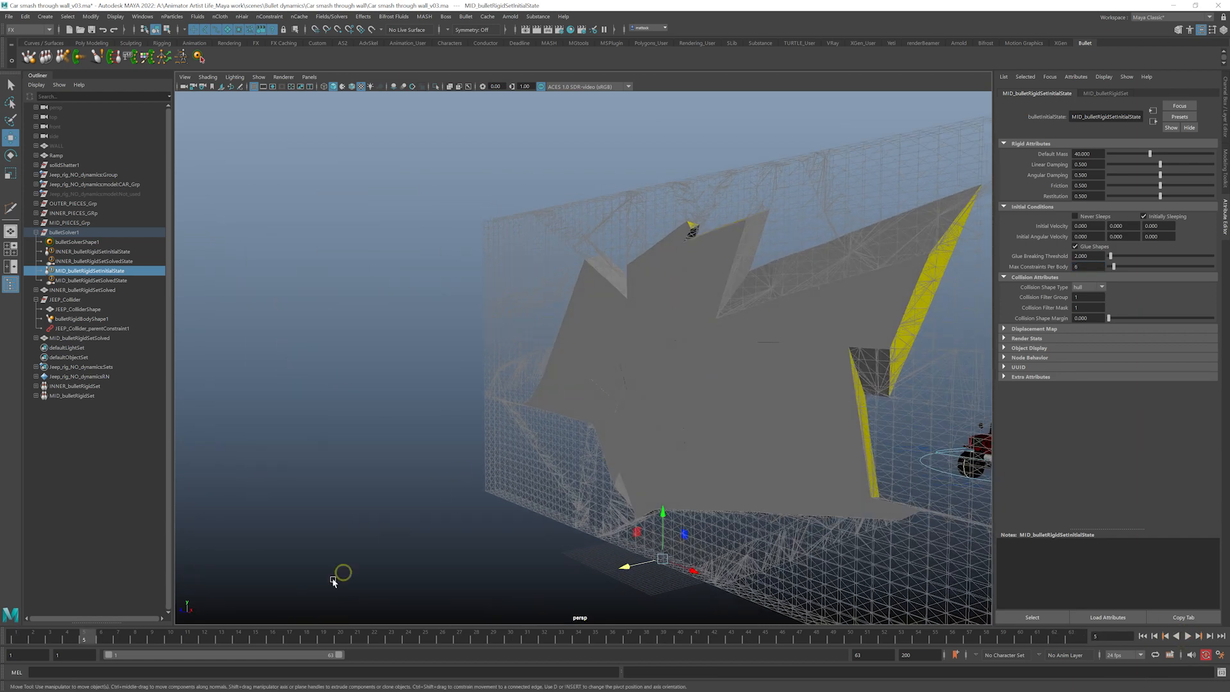
{"action": "left_click_drag", "start_coordinate": [42, 636], "coordinate": [359, 649]}
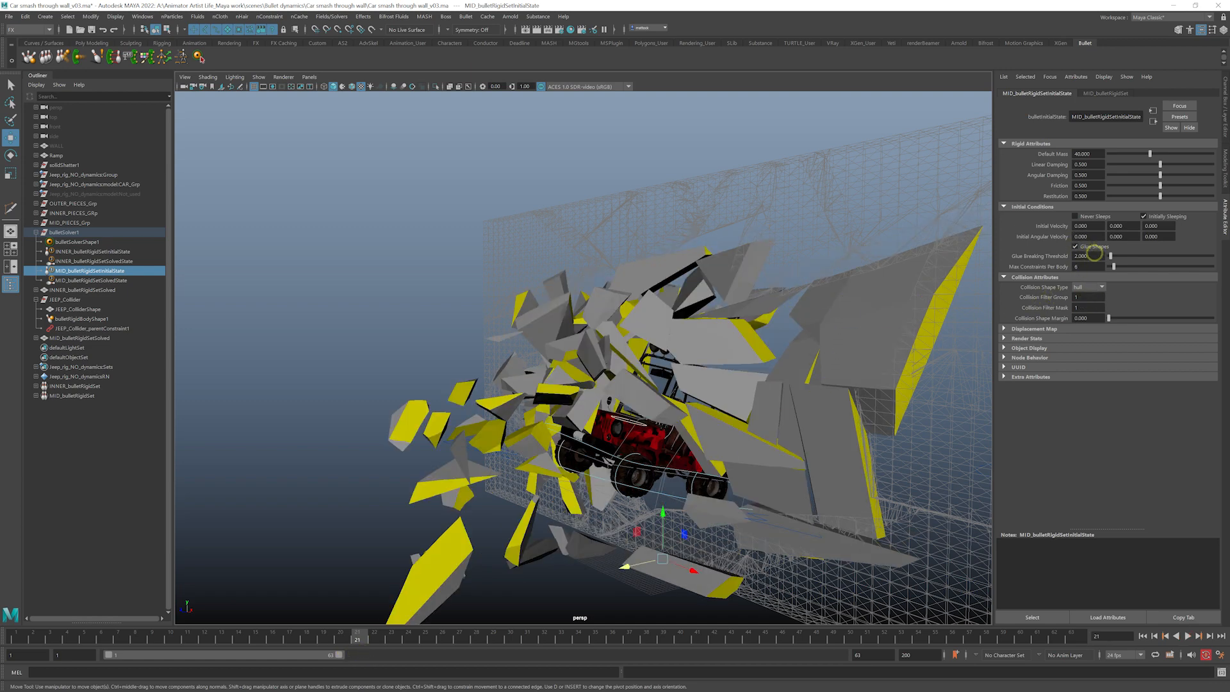
- Set the MID rigid set's Glue Breaking Threshold to 6, run the simulation from frame 1 to 22 and examine the fragments
{"action": "left_click_drag", "start_coordinate": [1094, 254], "coordinate": [1039, 257]}
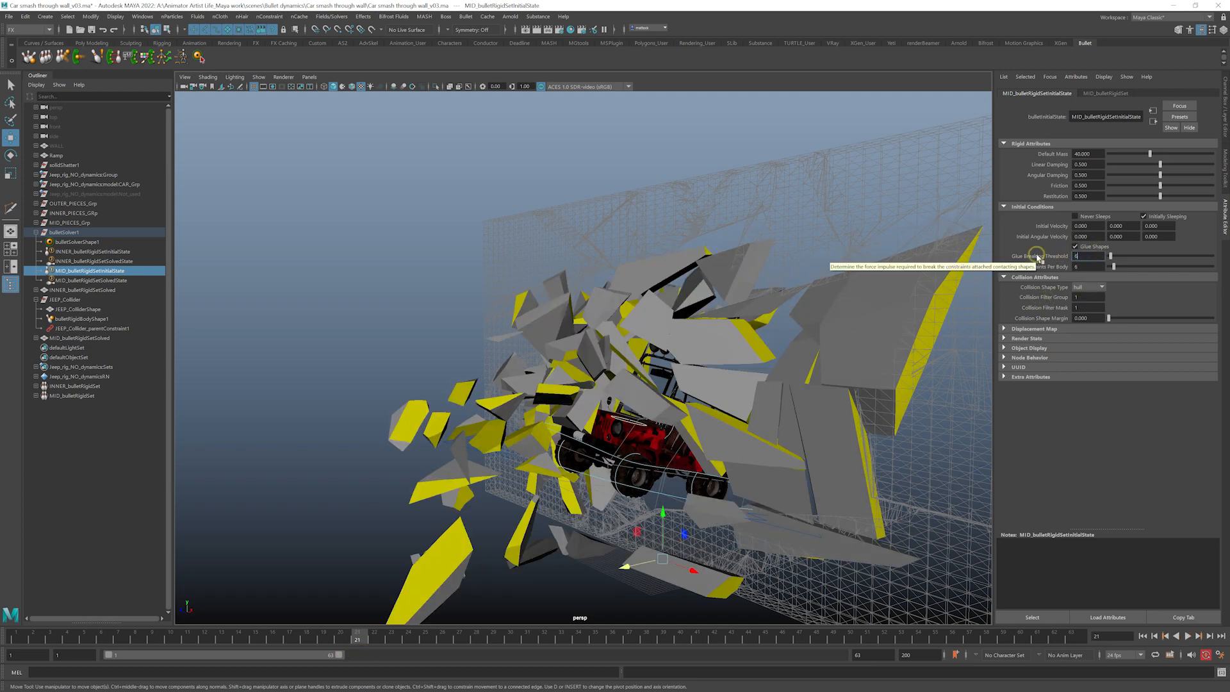
{"action": "key", "text": "Return"}
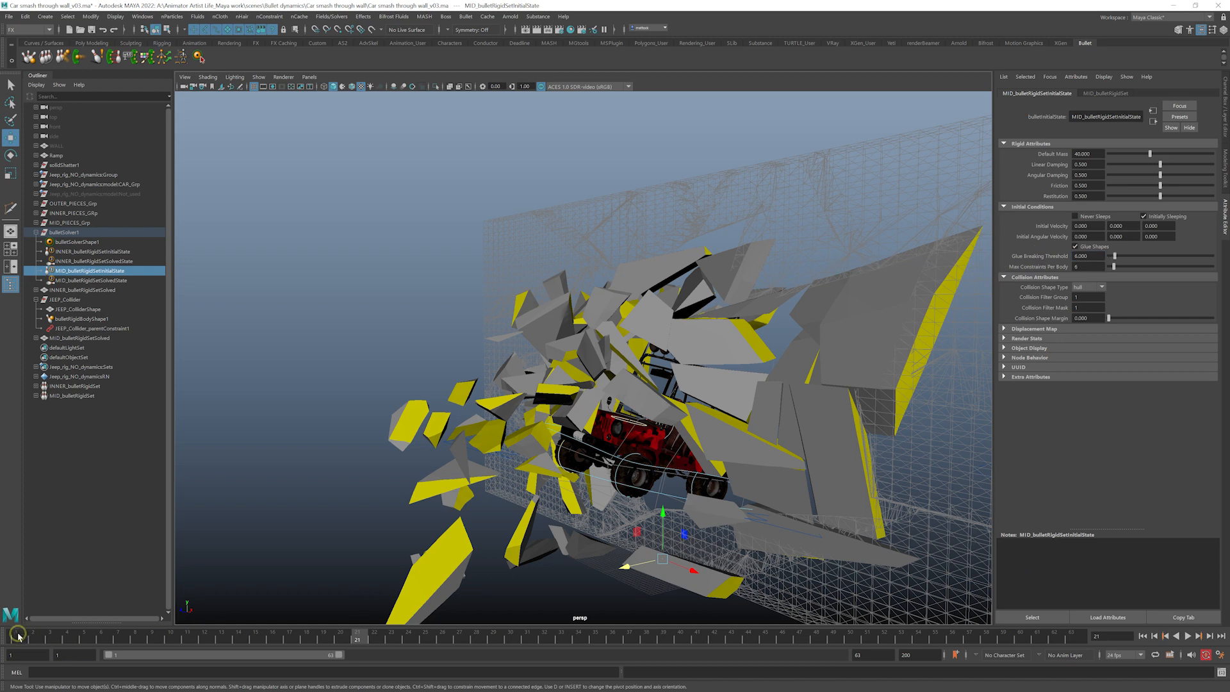
{"action": "mouse_move", "coordinate": [18, 636]}
{"action": "left_mouse_down"}
{"action": "mouse_move", "coordinate": [296, 644]}
{"action": "mouse_move", "coordinate": [374, 665]}
{"action": "left_mouse_up"}
{"action": "mouse_move", "coordinate": [448, 359]}
{"action": "left_mouse_down", "text": "alt"}
{"action": "mouse_move", "coordinate": [506, 353]}
{"action": "mouse_move", "coordinate": [472, 354]}
{"action": "mouse_move", "coordinate": [493, 375]}
{"action": "left_mouse_up", "text": "alt"}
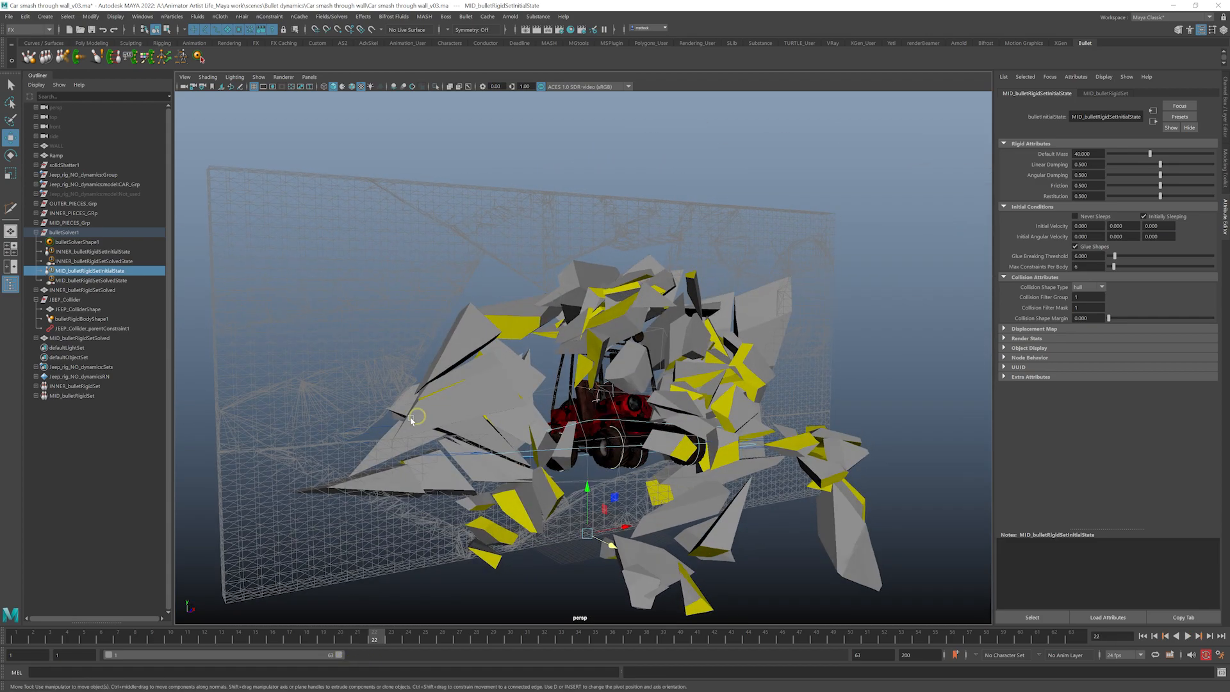
{"action": "right_click_drag", "start_coordinate": [494, 374], "coordinate": [515, 308], "text": "alt"}
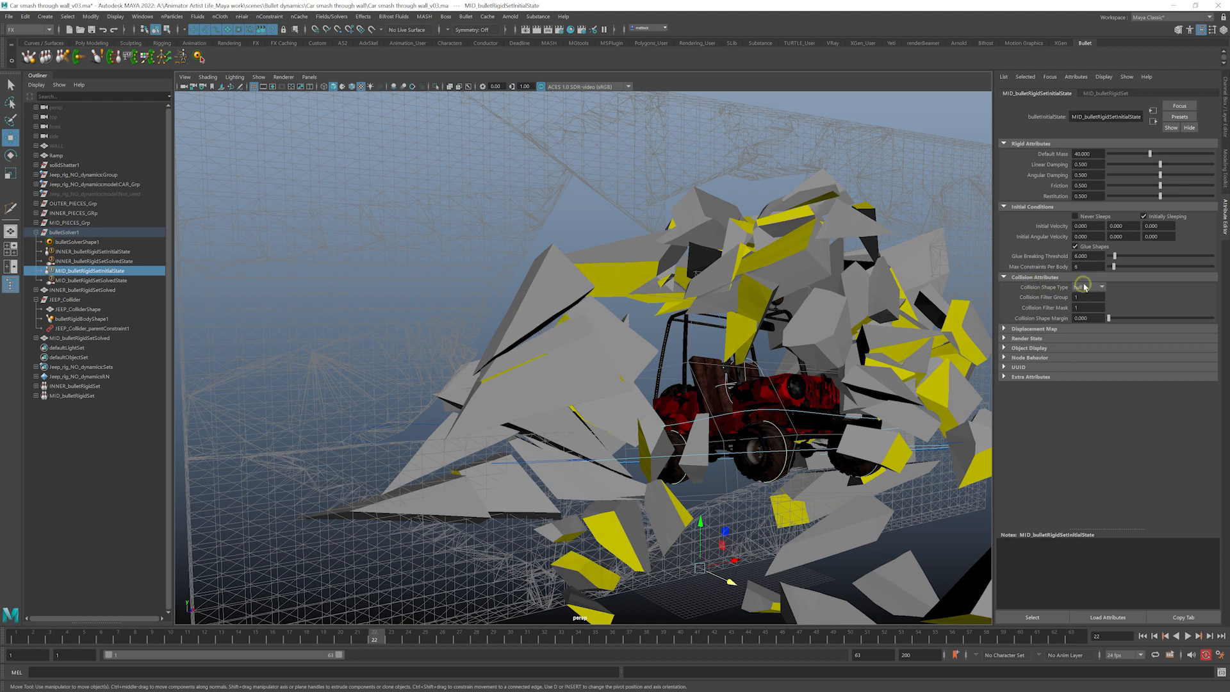
{"action": "right_click_drag", "start_coordinate": [636, 384], "coordinate": [475, 316], "text": "alt"}
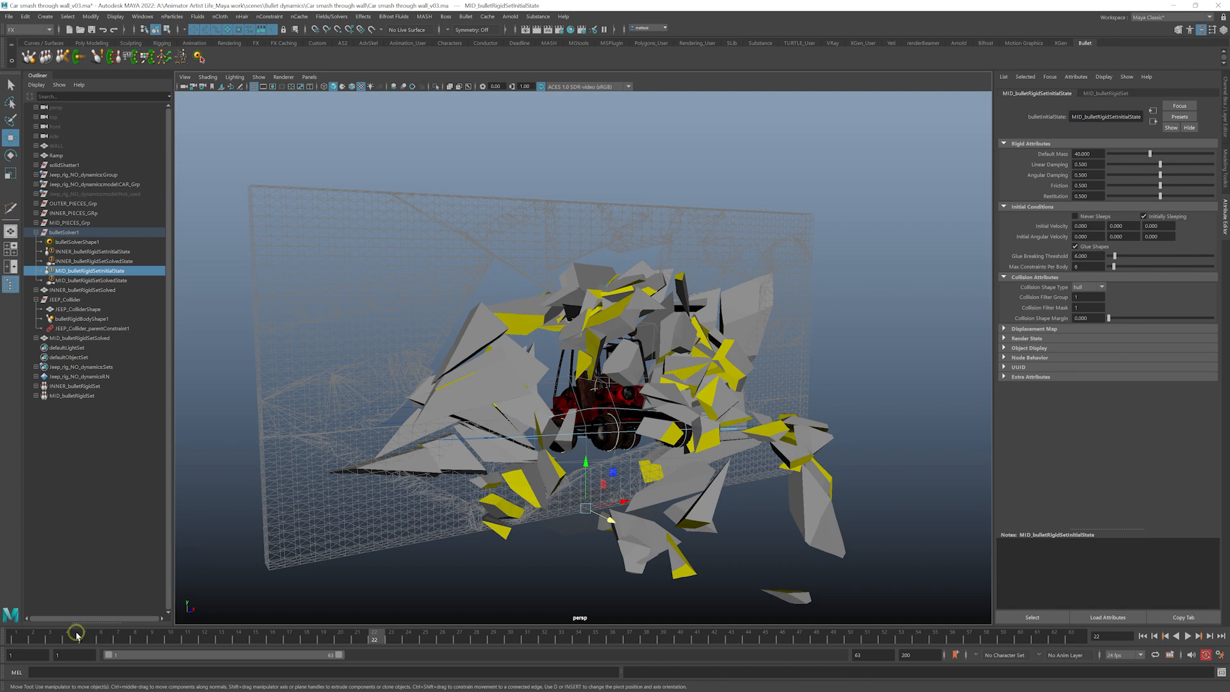
- Replay the crash from frame 1, check the impact from another side of the wall and stop playback
{"action": "left_click_drag", "start_coordinate": [75, 635], "coordinate": [15, 639]}
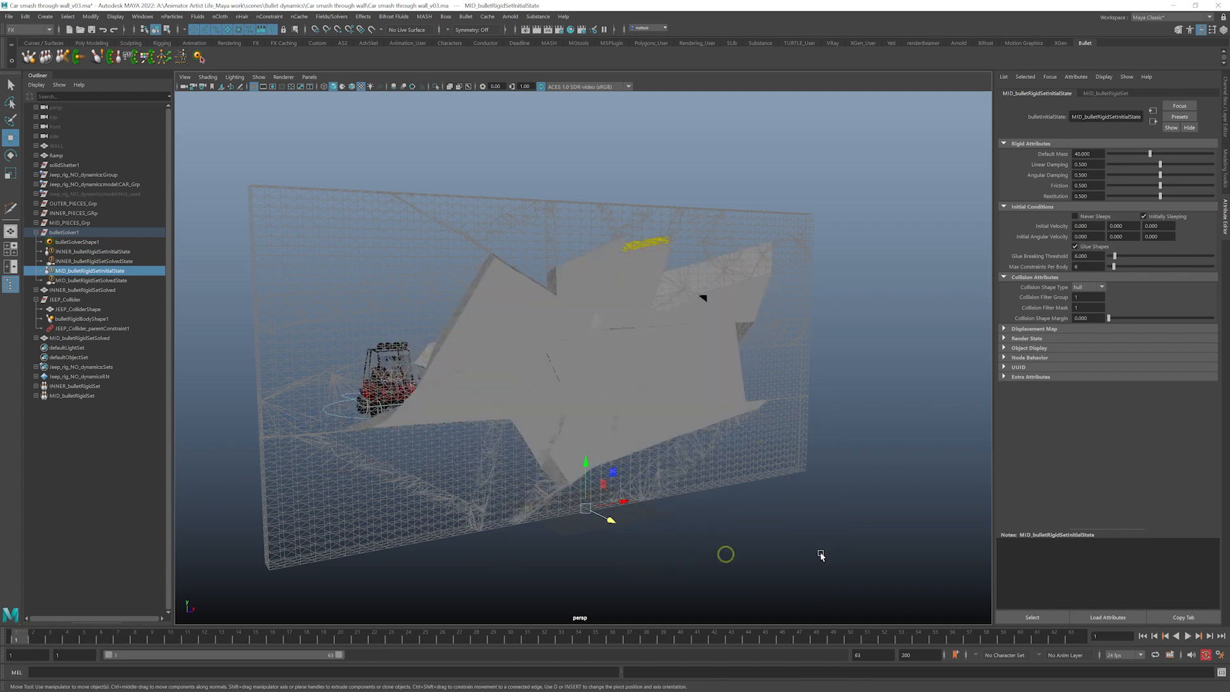
{"action": "left_click", "coordinate": [1188, 636]}
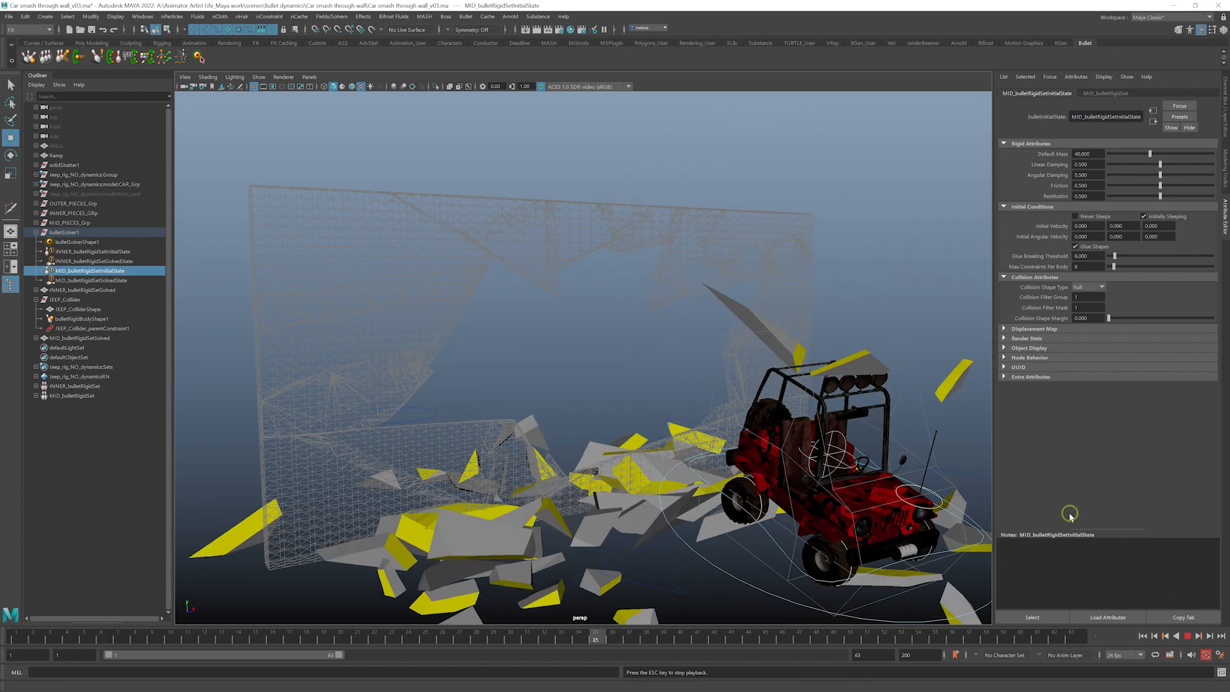
{"action": "left_click_drag", "start_coordinate": [856, 472], "coordinate": [607, 468], "text": "alt"}
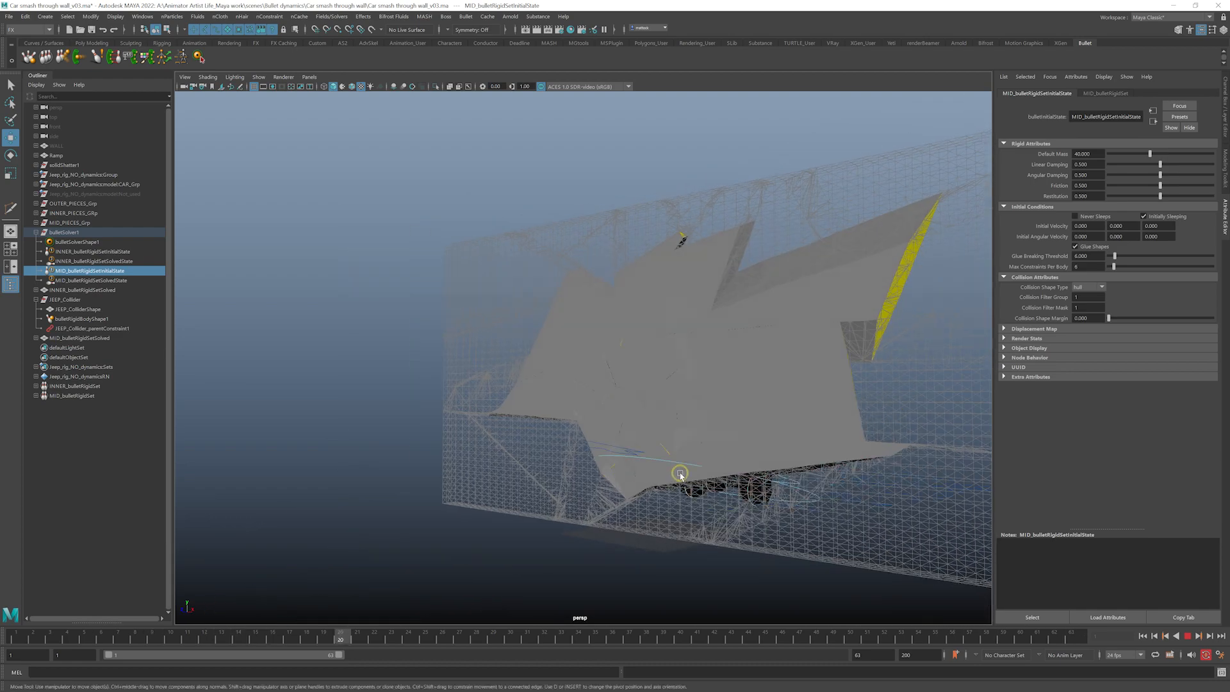
{"action": "left_click", "coordinate": [1177, 635]}
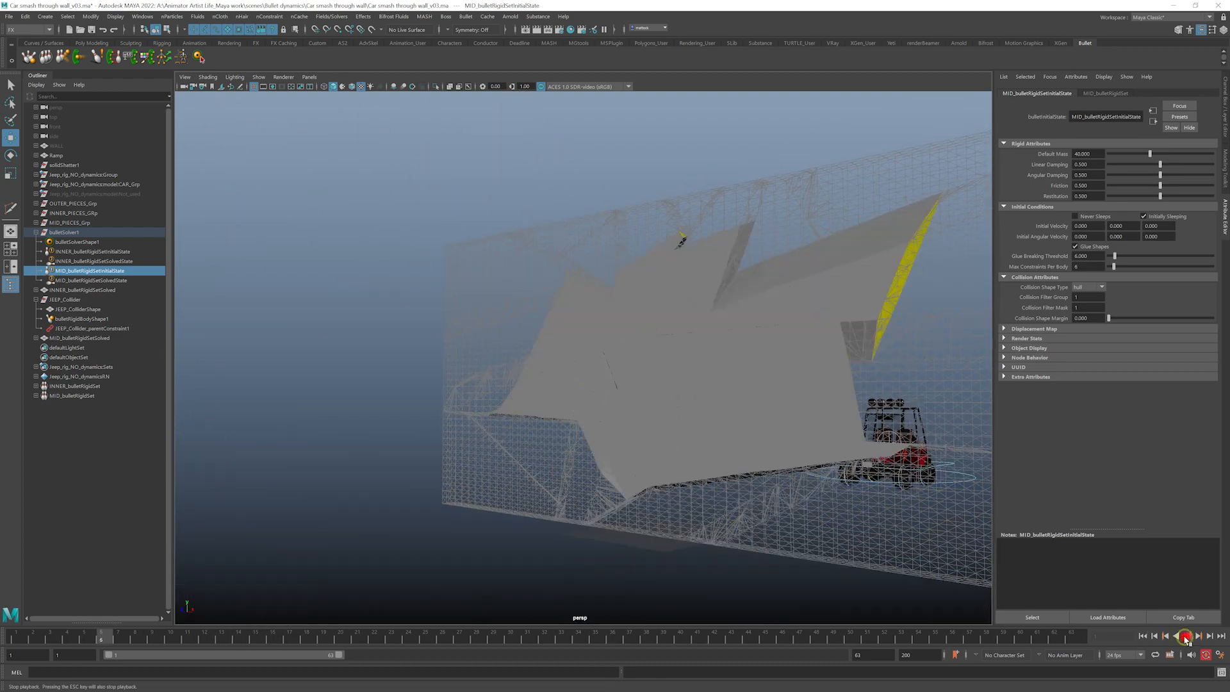
{"action": "key", "text": "Escape"}
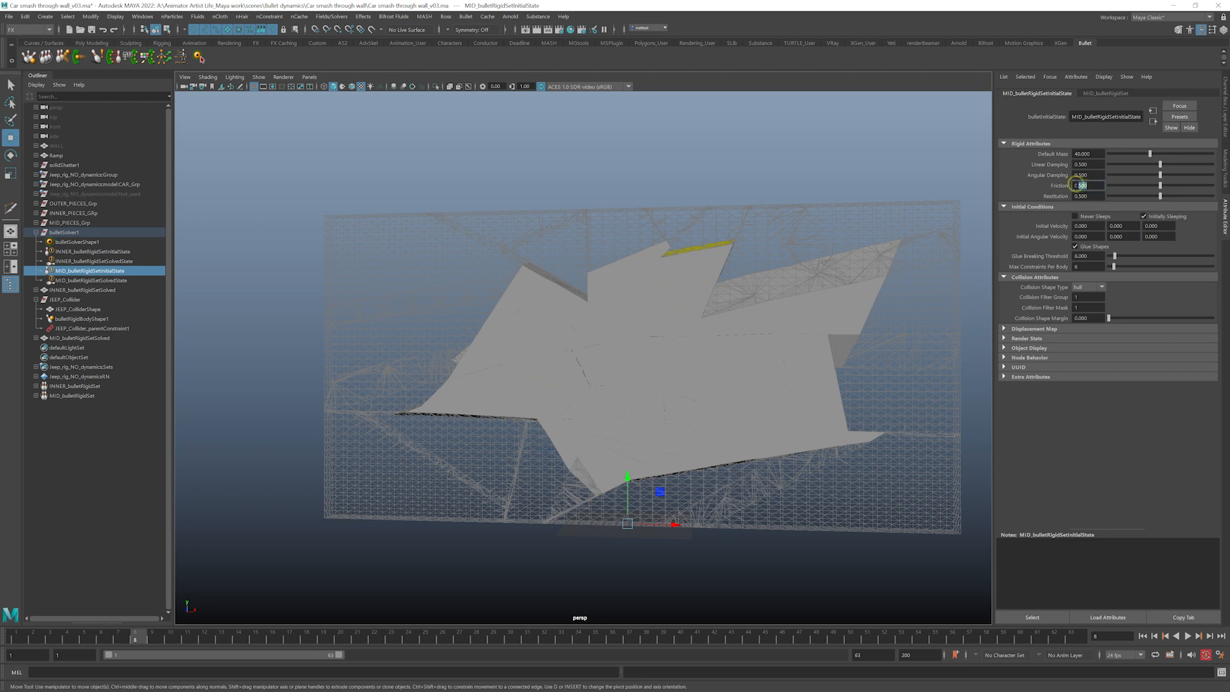
- Set the MID rigid set's Friction to 0.8, Restitution to 0.2, Glue Breaking Threshold to 12 and Default Mass to 80
{"action": "type", "text": "0.8"}
{"action": "key", "text": "Tab"}
{"action": "key", "text": "Tab"}
{"action": "left_click", "coordinate": [1079, 255]}
{"action": "type", "text": "12"}
{"action": "key", "text": "Tab"}
{"action": "left_click", "coordinate": [1080, 154]}
{"action": "type", "text": "80"}
{"action": "key", "text": "Tab"}
- Play the crash from frame 1 with the heavier MID pieces, examine the debris from several angles and stop playback
{"action": "left_click", "coordinate": [1143, 636]}
{"action": "left_click", "coordinate": [1187, 636]}
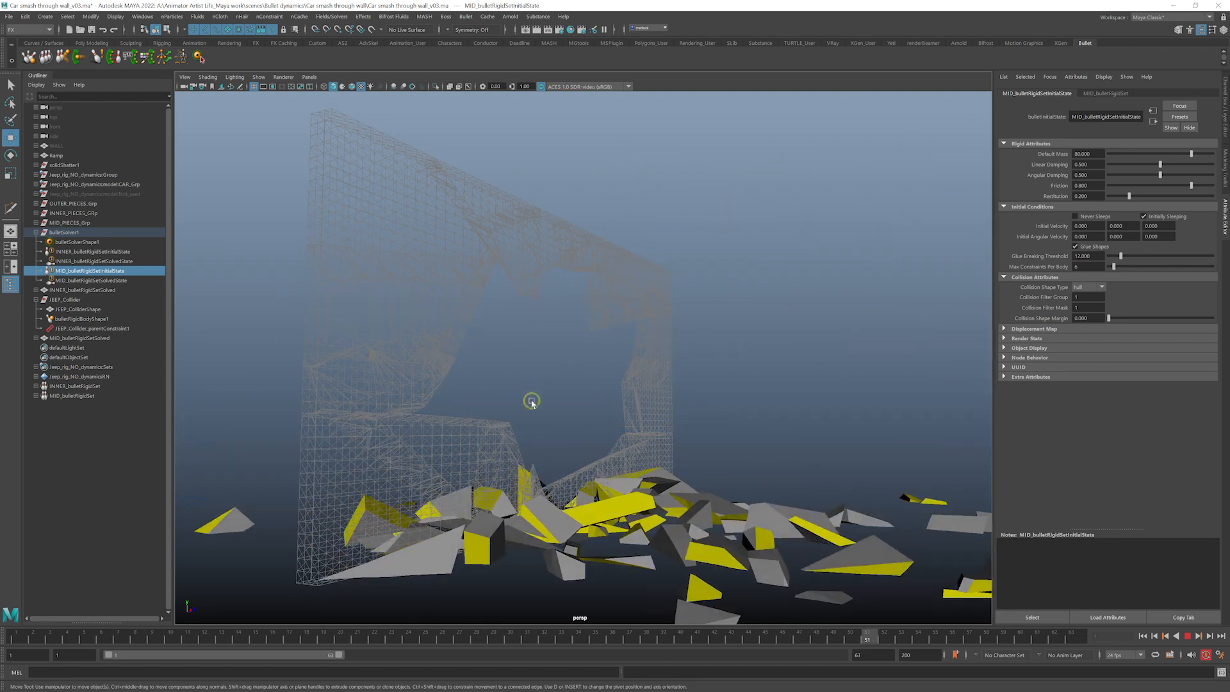
{"action": "left_click_drag", "start_coordinate": [528, 484], "coordinate": [484, 471], "text": "alt"}
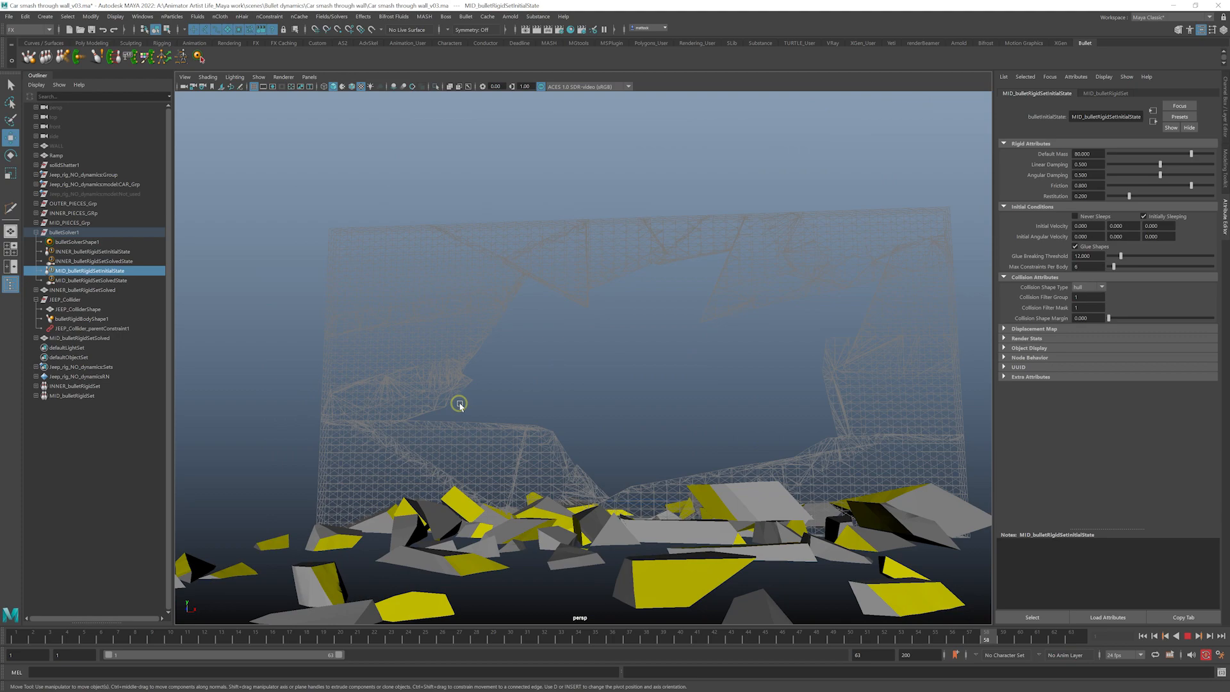
{"action": "right_click_drag", "start_coordinate": [459, 404], "coordinate": [805, 390], "text": "alt"}
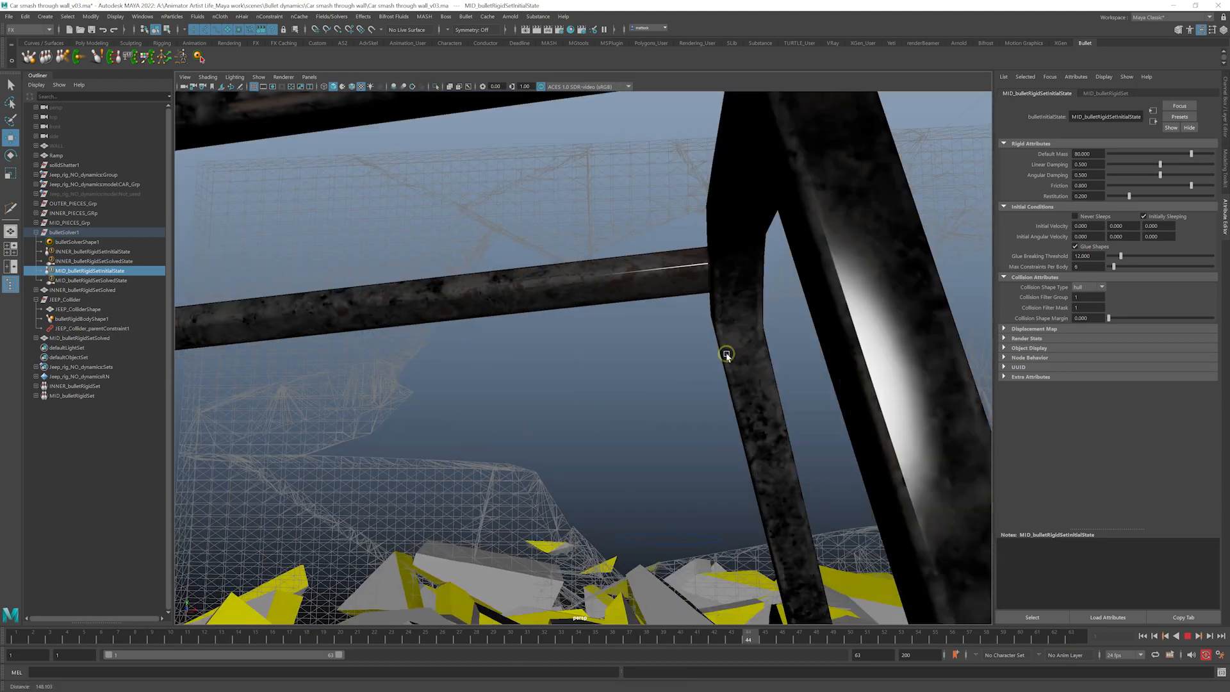
{"action": "right_click_drag", "start_coordinate": [727, 355], "coordinate": [585, 355], "text": "alt"}
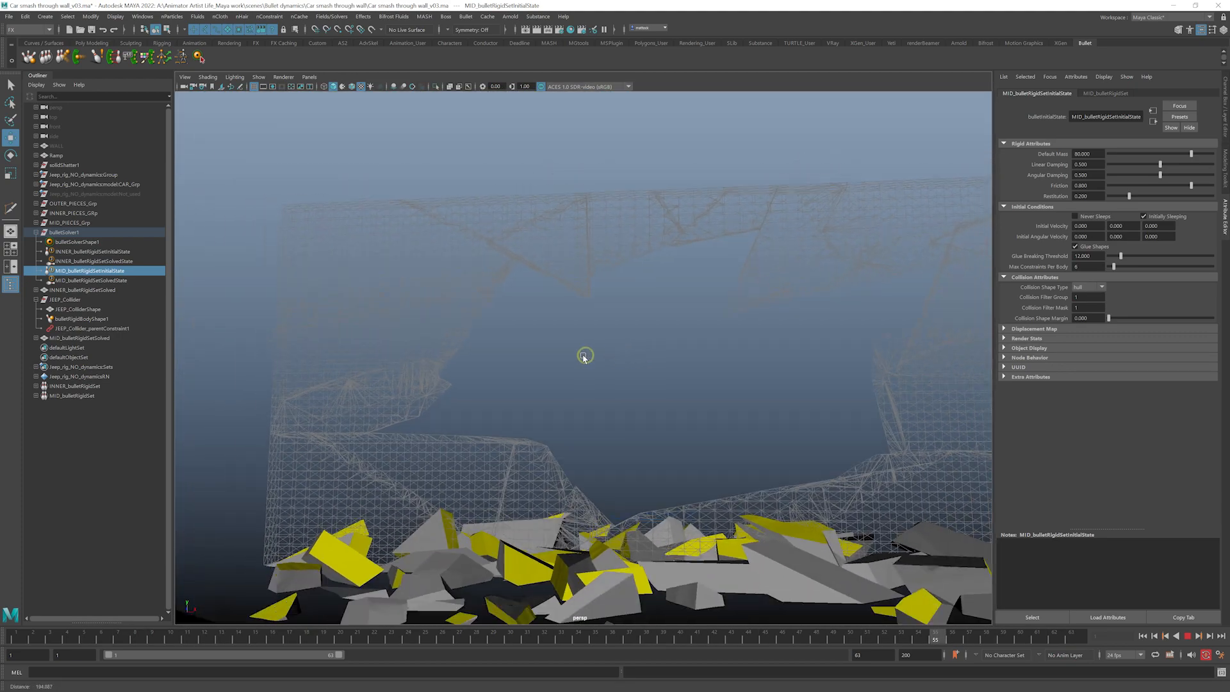
{"action": "left_click_drag", "start_coordinate": [585, 354], "coordinate": [501, 396], "text": "alt"}
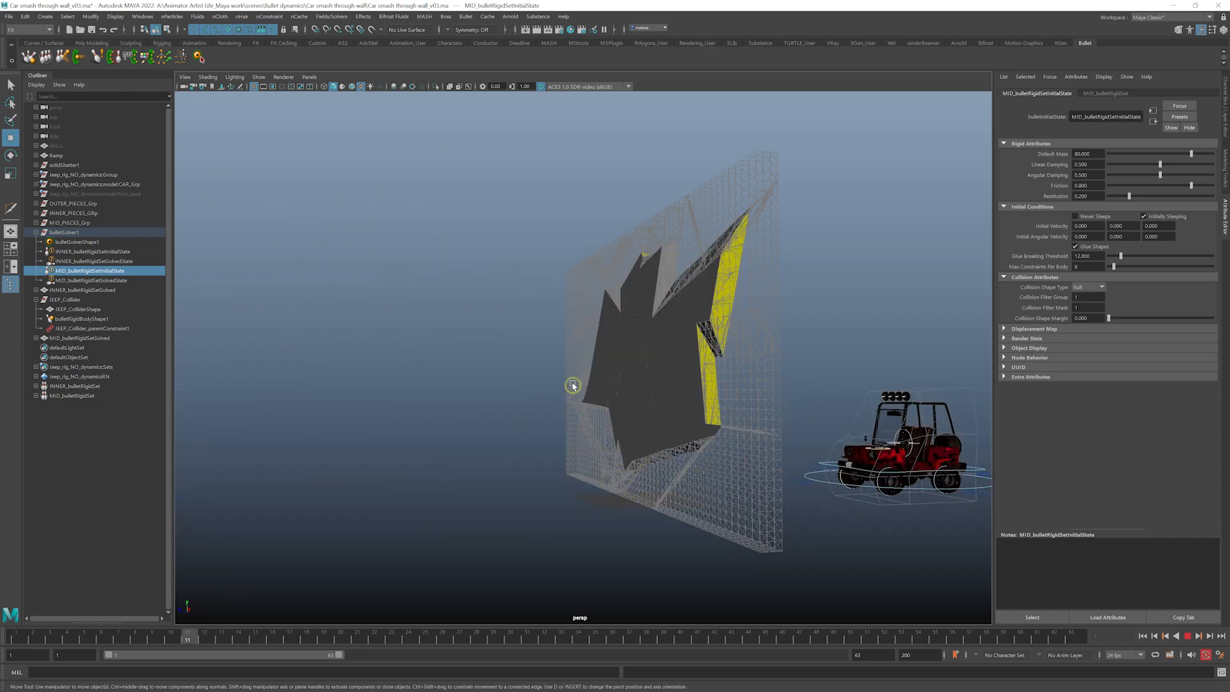
{"action": "left_click_drag", "start_coordinate": [618, 422], "coordinate": [697, 431], "text": "alt"}
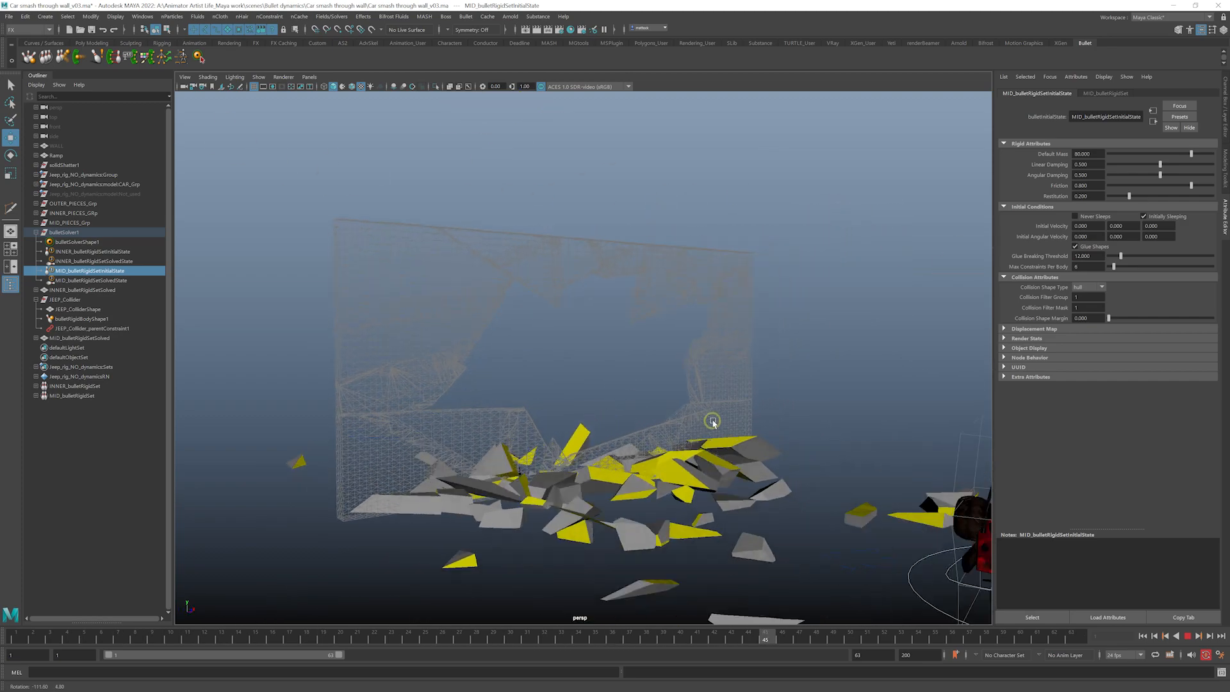
{"action": "right_click_drag", "start_coordinate": [490, 346], "coordinate": [572, 377], "text": "alt"}
{"action": "middle_click_drag", "start_coordinate": [573, 385], "coordinate": [580, 427], "text": "alt"}
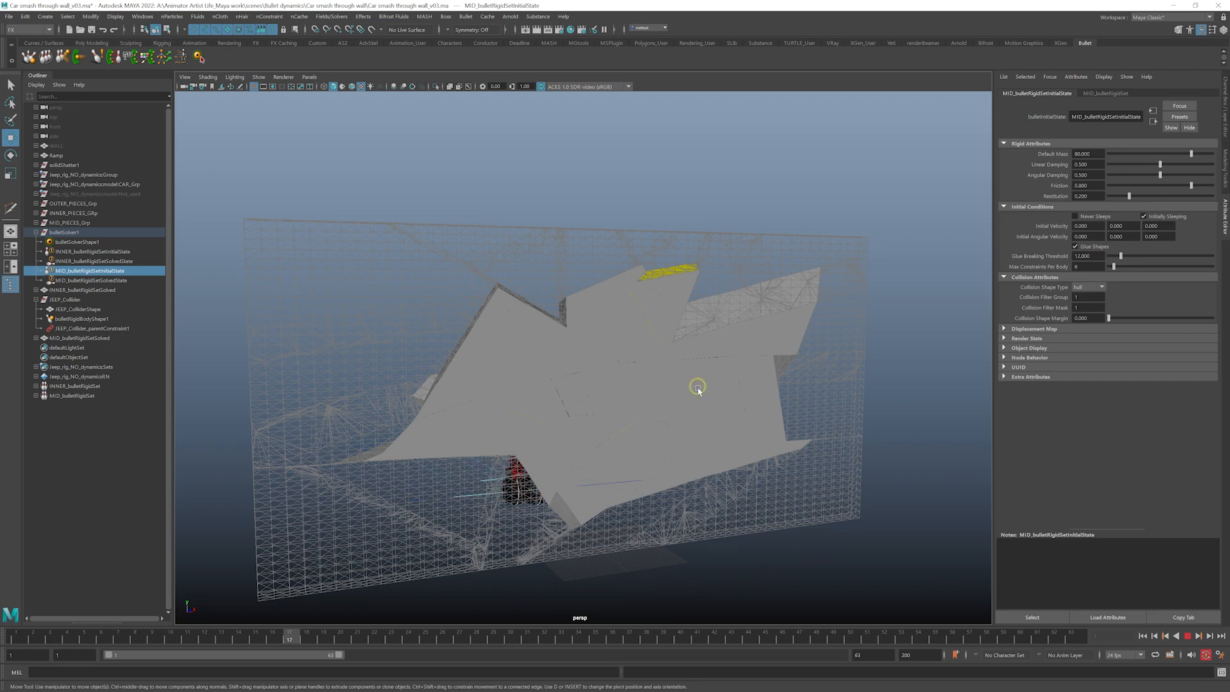
{"action": "left_click_drag", "start_coordinate": [730, 384], "coordinate": [683, 373], "text": "alt"}
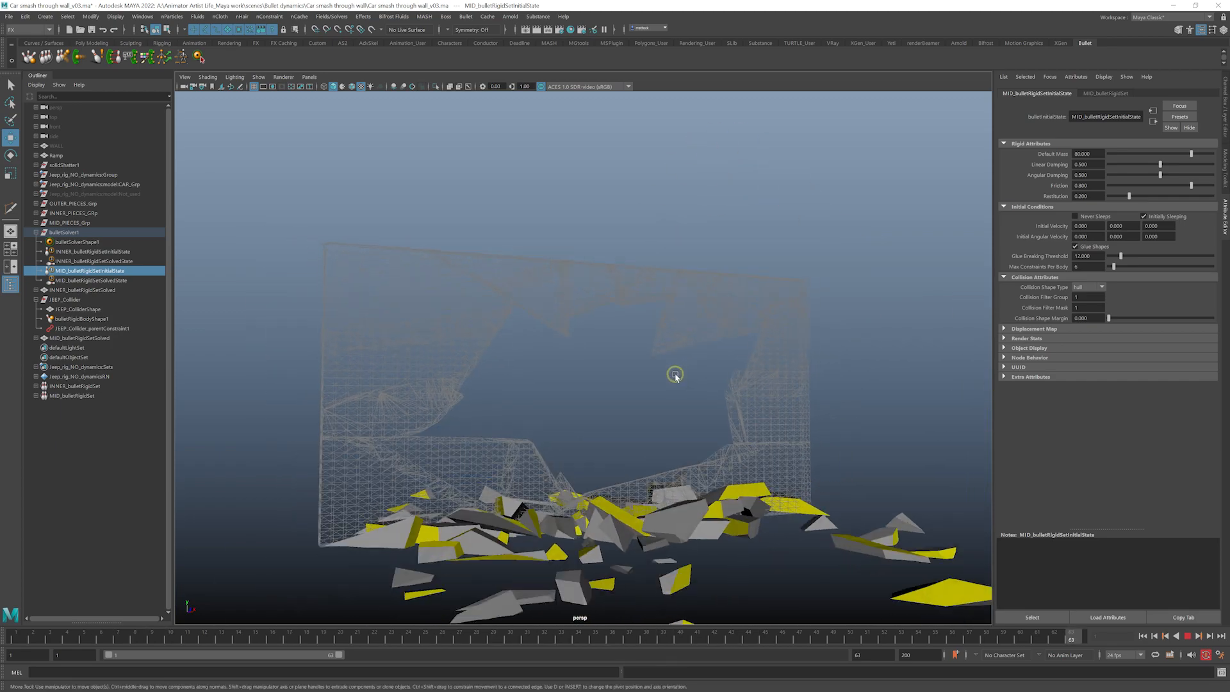
{"action": "left_click", "coordinate": [1188, 636]}
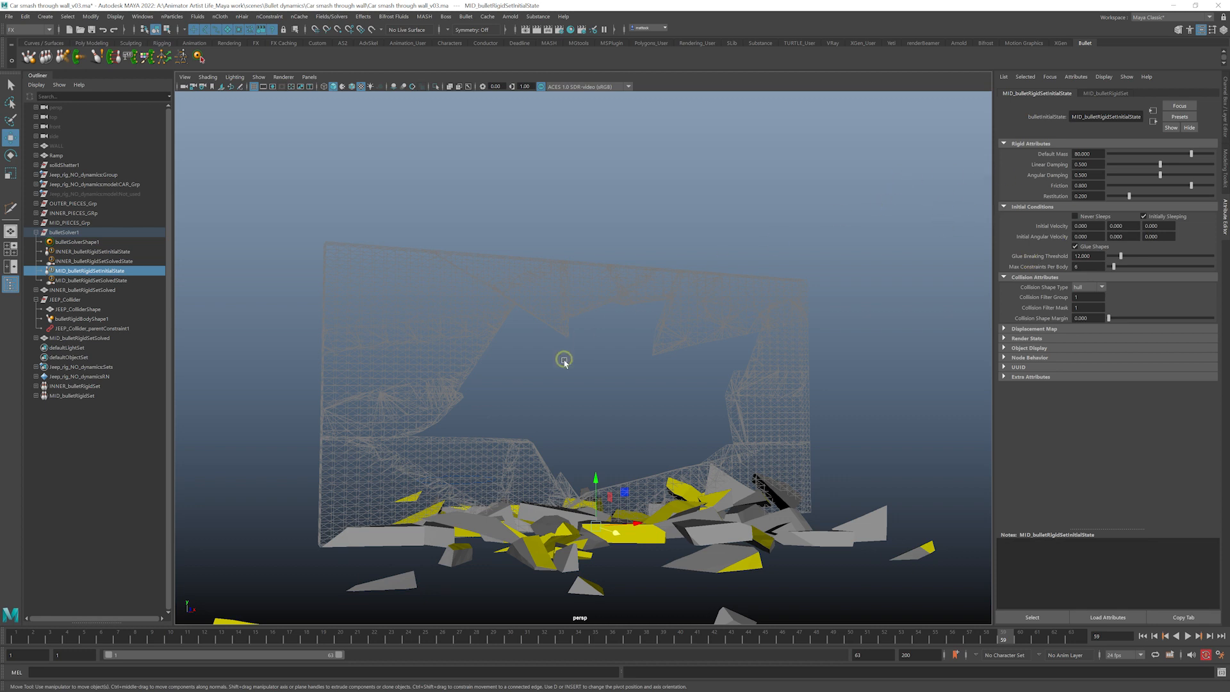
- Set Default Mass to 5 and Linear Damping to 0.4 on INNER_bulletRigidSetInitialState
{"action": "left_click", "coordinate": [97, 261]}
{"action": "left_click", "coordinate": [90, 252]}
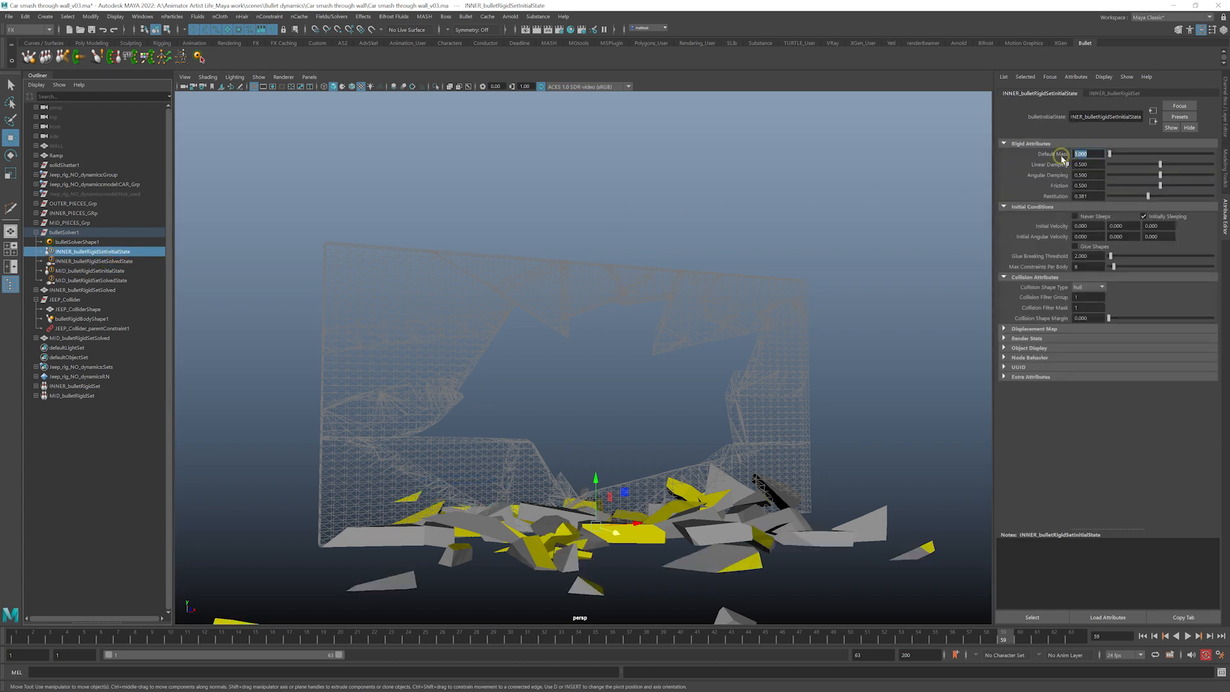
{"action": "key", "text": "Tab"}
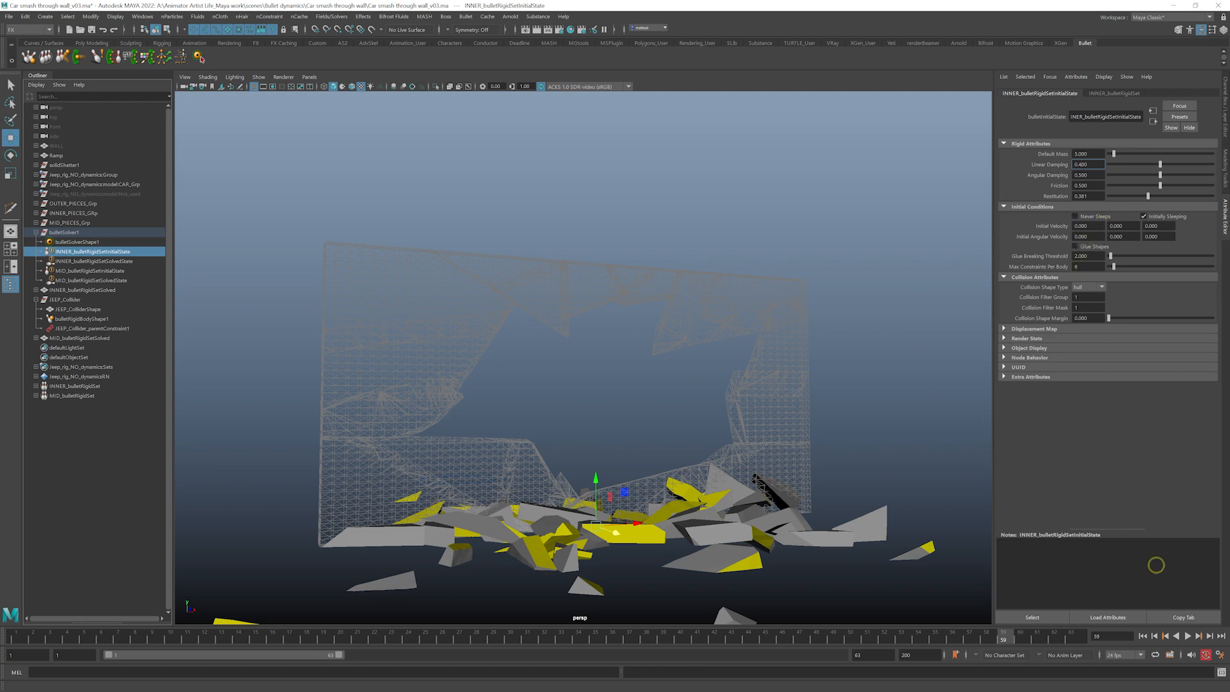
- Play the crash from frame 1 with the new INNER settings, examine it from around the wall and stop at frame 51
{"action": "left_click", "coordinate": [1143, 636]}
{"action": "left_click", "coordinate": [1187, 637]}
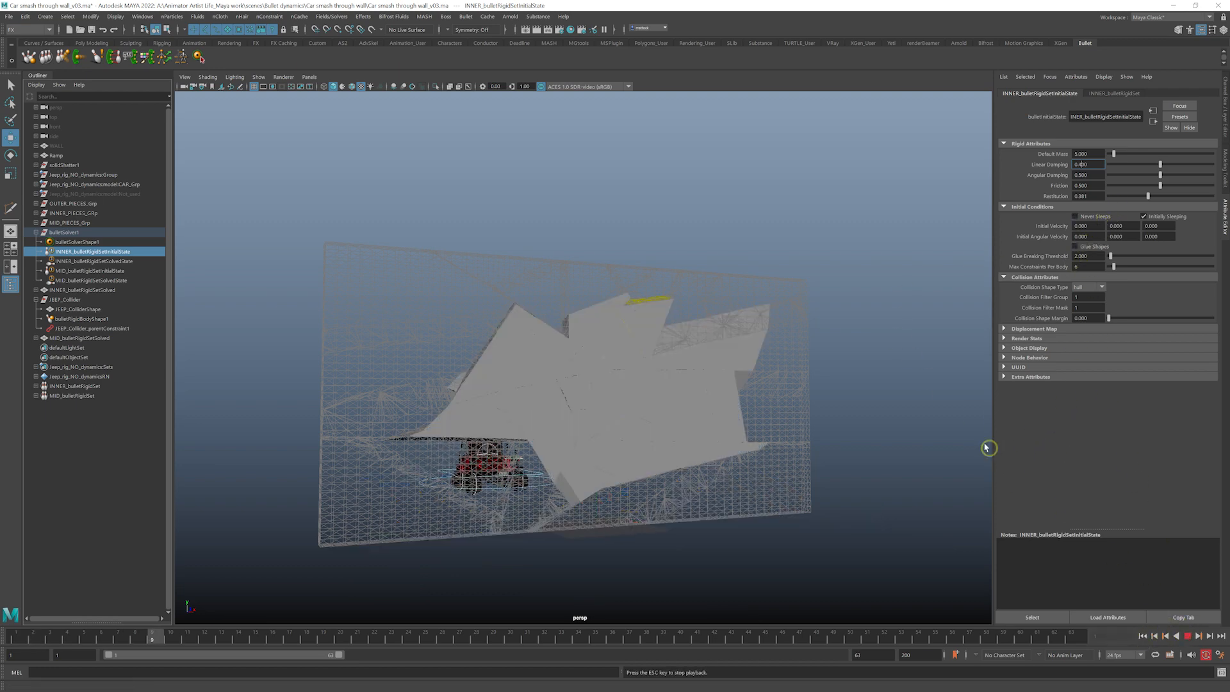
{"action": "left_click_drag", "start_coordinate": [775, 426], "coordinate": [719, 424], "text": "alt"}
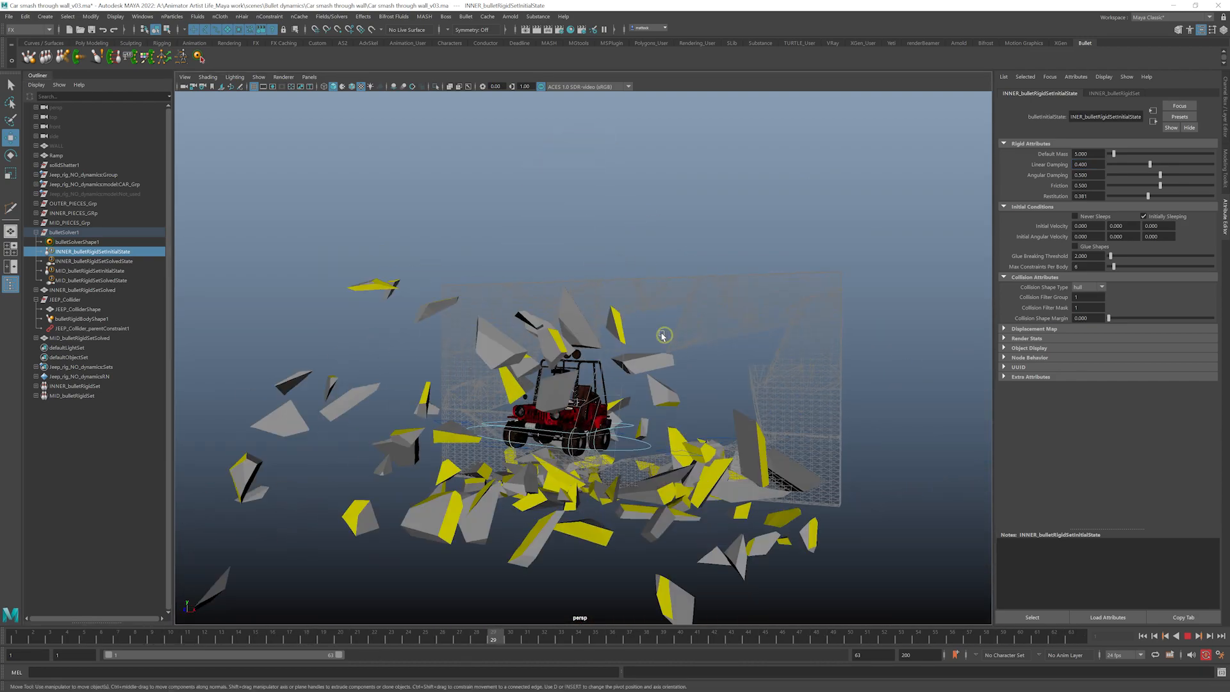
{"action": "left_click_drag", "start_coordinate": [434, 398], "coordinate": [752, 378], "text": "alt"}
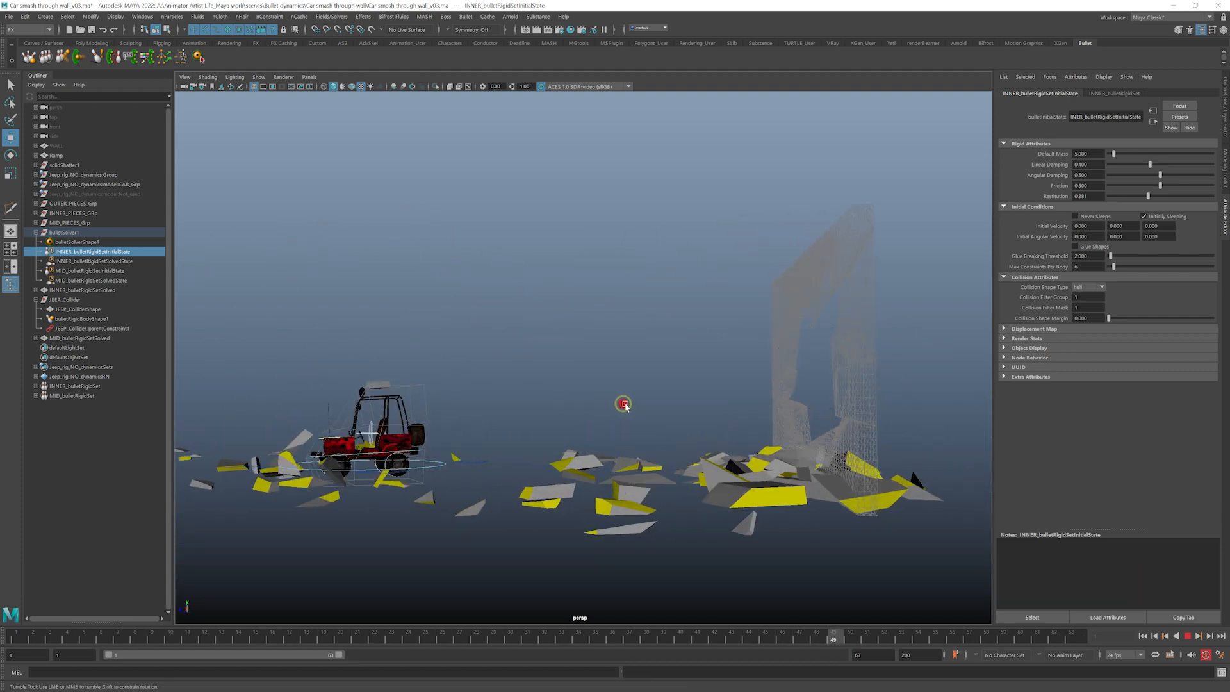
{"action": "left_click_drag", "start_coordinate": [625, 406], "coordinate": [684, 405], "text": "alt"}
{"action": "middle_click_drag", "start_coordinate": [666, 404], "coordinate": [541, 404], "text": "alt"}
{"action": "right_click_drag", "start_coordinate": [540, 403], "coordinate": [737, 408], "text": "alt"}
{"action": "middle_click_drag", "start_coordinate": [687, 400], "coordinate": [700, 402], "text": "alt"}
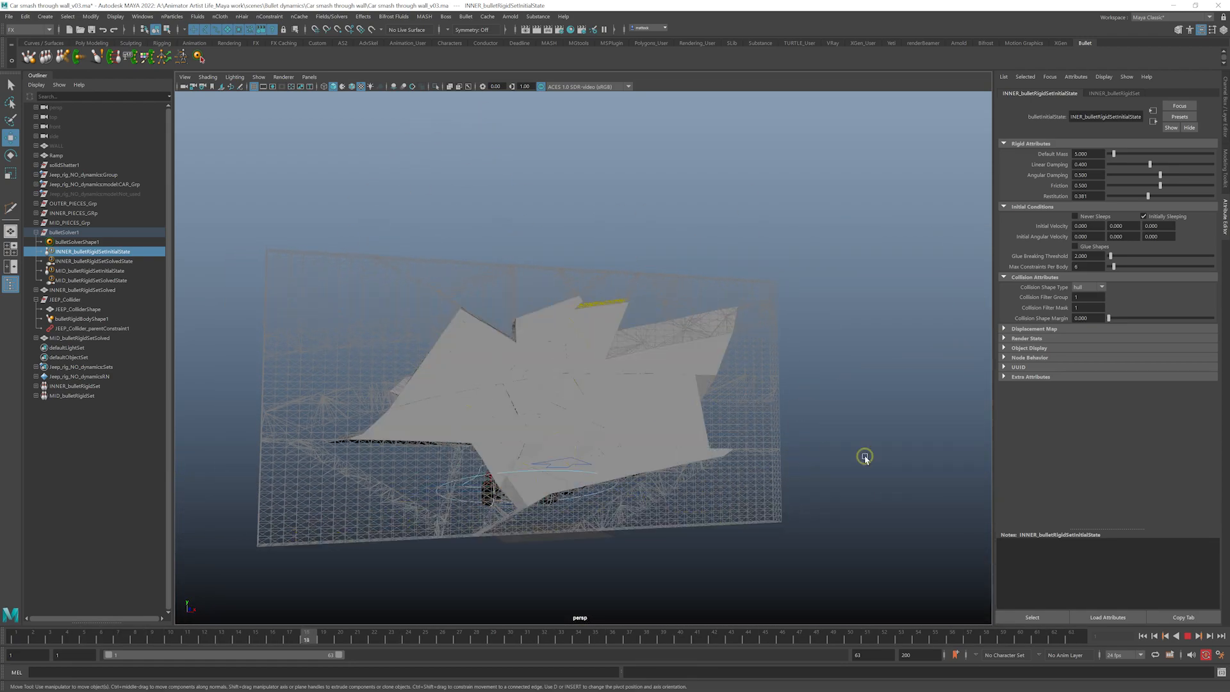
{"action": "left_click", "coordinate": [1188, 636]}
{"action": "right_click_drag", "start_coordinate": [724, 402], "coordinate": [669, 396], "text": "alt"}
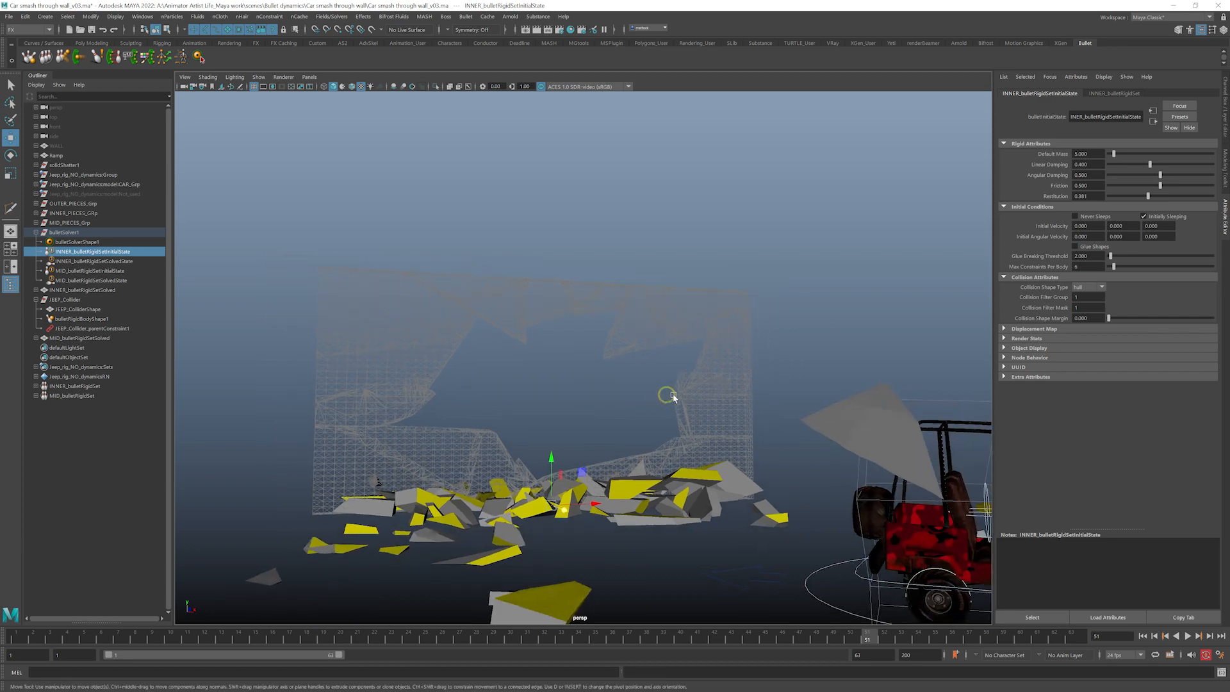
- Switch the OUTER display layer from template to reference and inspect the shaded wall around the hole
{"action": "left_click", "coordinate": [1225, 95]}
{"action": "left_click", "coordinate": [1101, 541]}
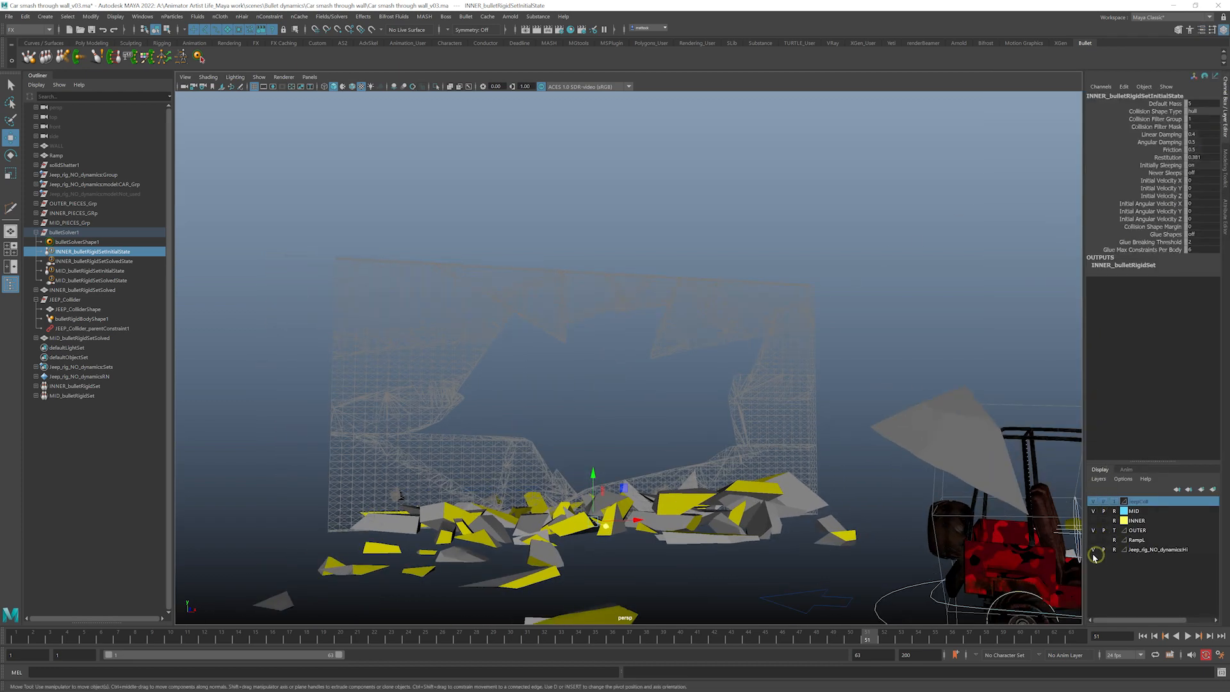
{"action": "left_click", "coordinate": [1114, 530]}
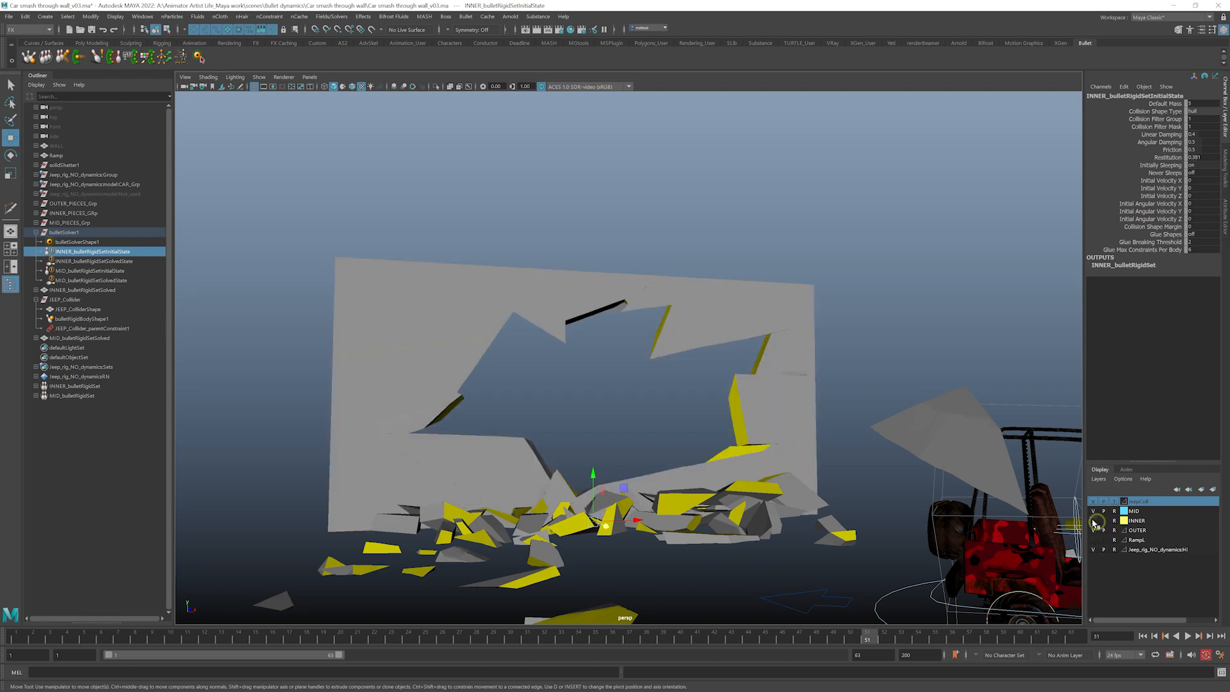
{"action": "left_click_drag", "start_coordinate": [635, 417], "coordinate": [585, 420], "text": "alt"}
{"action": "right_click_drag", "start_coordinate": [585, 420], "coordinate": [749, 453], "text": "alt"}
{"action": "left_click_drag", "start_coordinate": [750, 454], "coordinate": [671, 486], "text": "alt"}
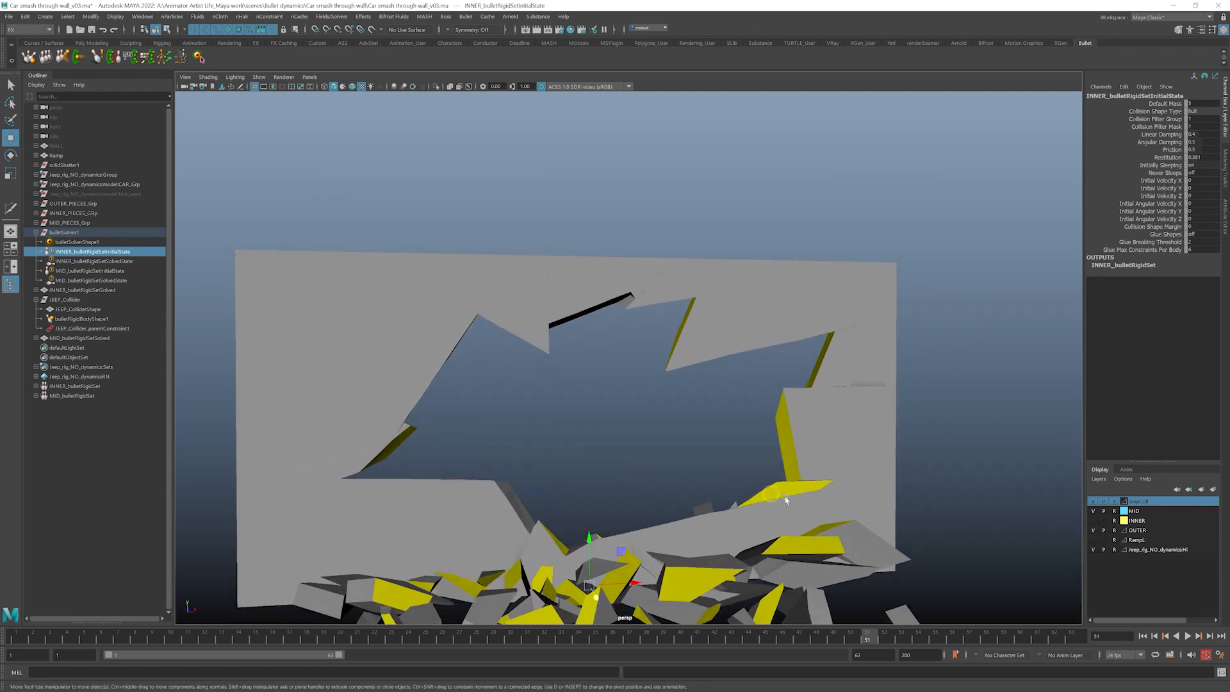
- Replay the crash from frame 1 with the outer wall shaded, stop at frame 35 and examine the debris from several angles
{"action": "left_click", "coordinate": [1145, 636]}
{"action": "right_click_drag", "start_coordinate": [914, 555], "coordinate": [915, 387], "text": "alt"}
{"action": "left_click", "coordinate": [1188, 636]}
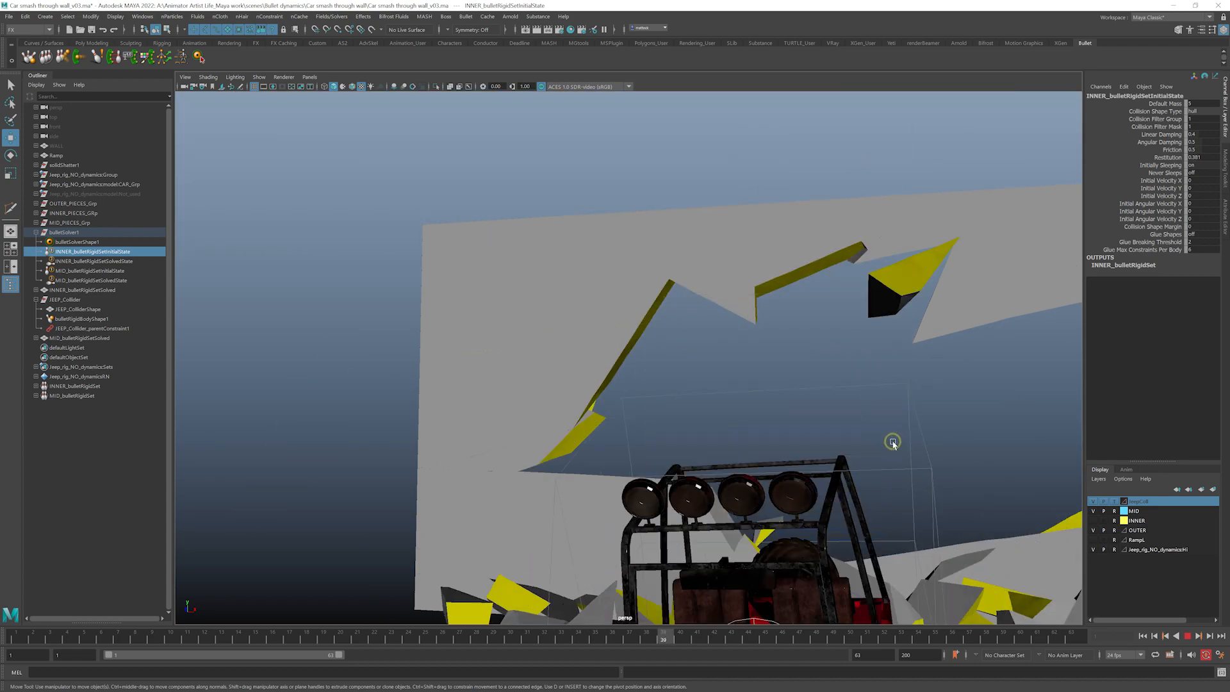
{"action": "left_click", "coordinate": [1188, 637]}
{"action": "scroll", "coordinate": [737, 392], "scroll_direction": "down", "scroll_amount": 4}
{"action": "left_click_drag", "start_coordinate": [742, 393], "coordinate": [709, 394], "text": "alt"}
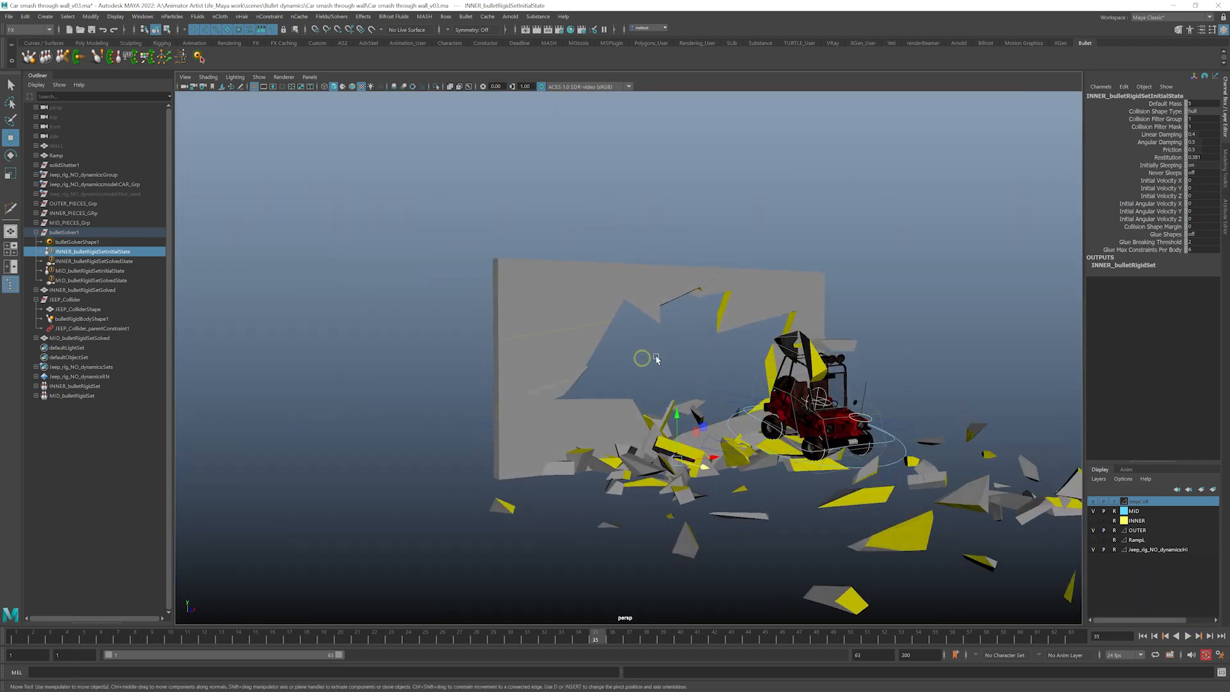
{"action": "middle_click_drag", "start_coordinate": [643, 357], "coordinate": [576, 351], "text": "alt"}
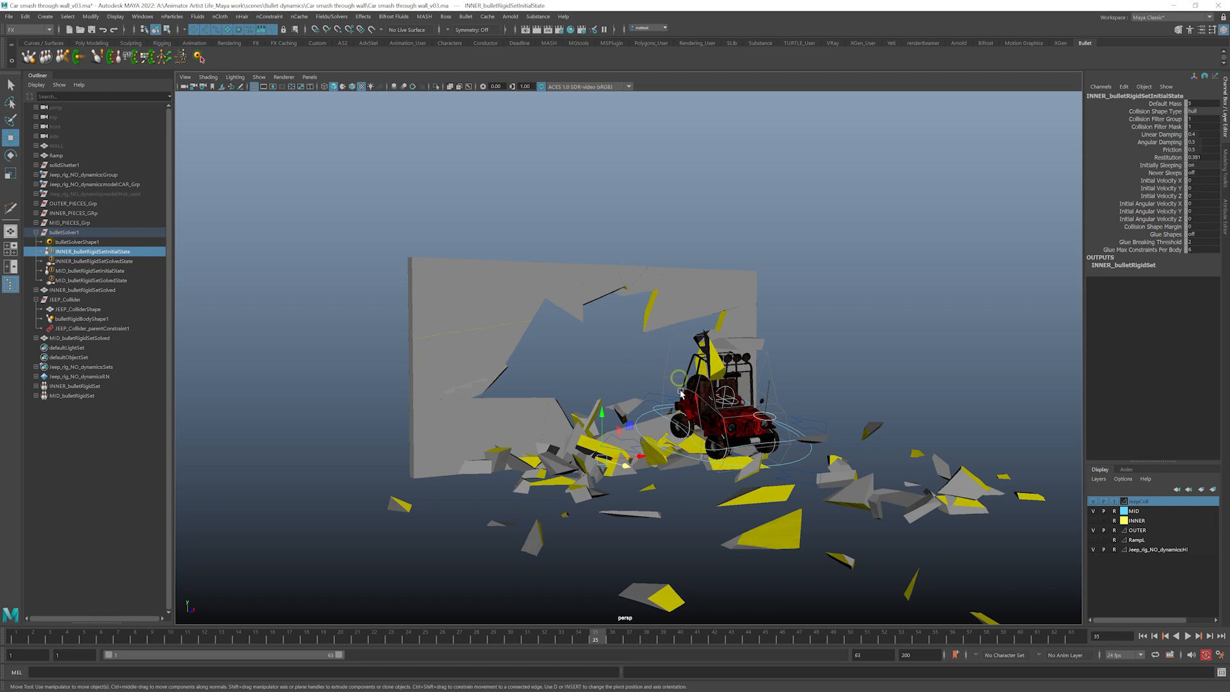
{"action": "left_click_drag", "start_coordinate": [667, 344], "coordinate": [533, 342], "text": "alt"}
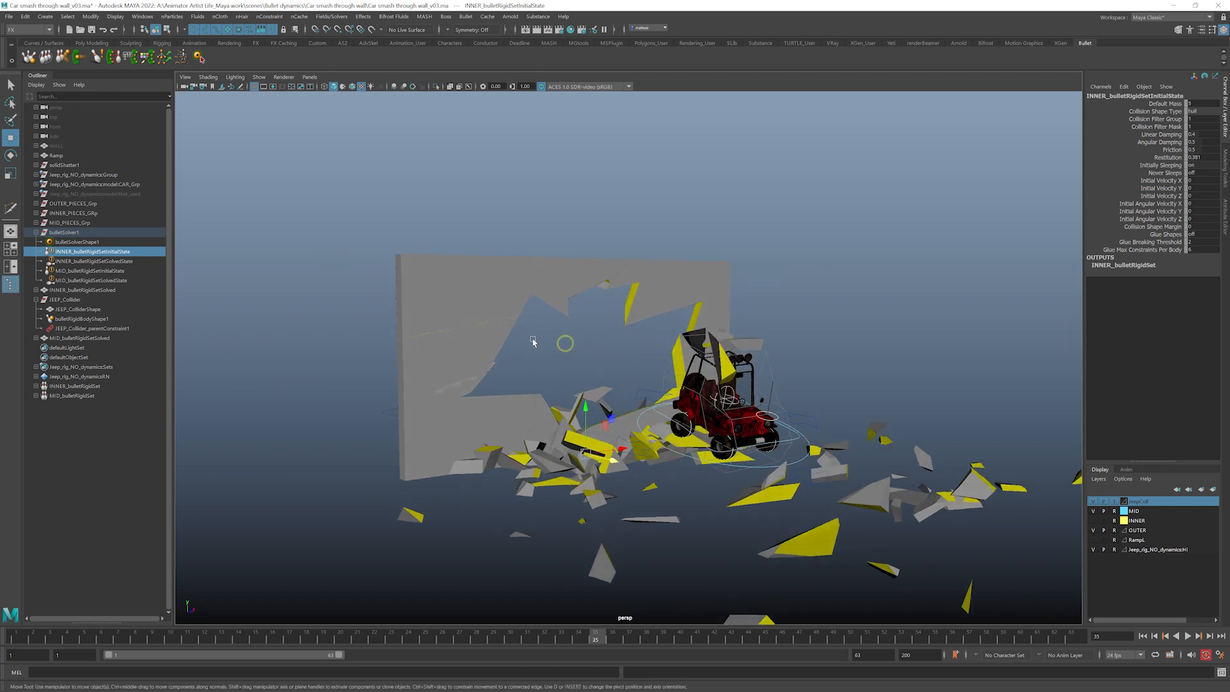
{"action": "left_click_drag", "start_coordinate": [483, 383], "coordinate": [601, 366], "text": "alt"}
{"action": "right_click_drag", "start_coordinate": [602, 367], "coordinate": [741, 384], "text": "alt"}
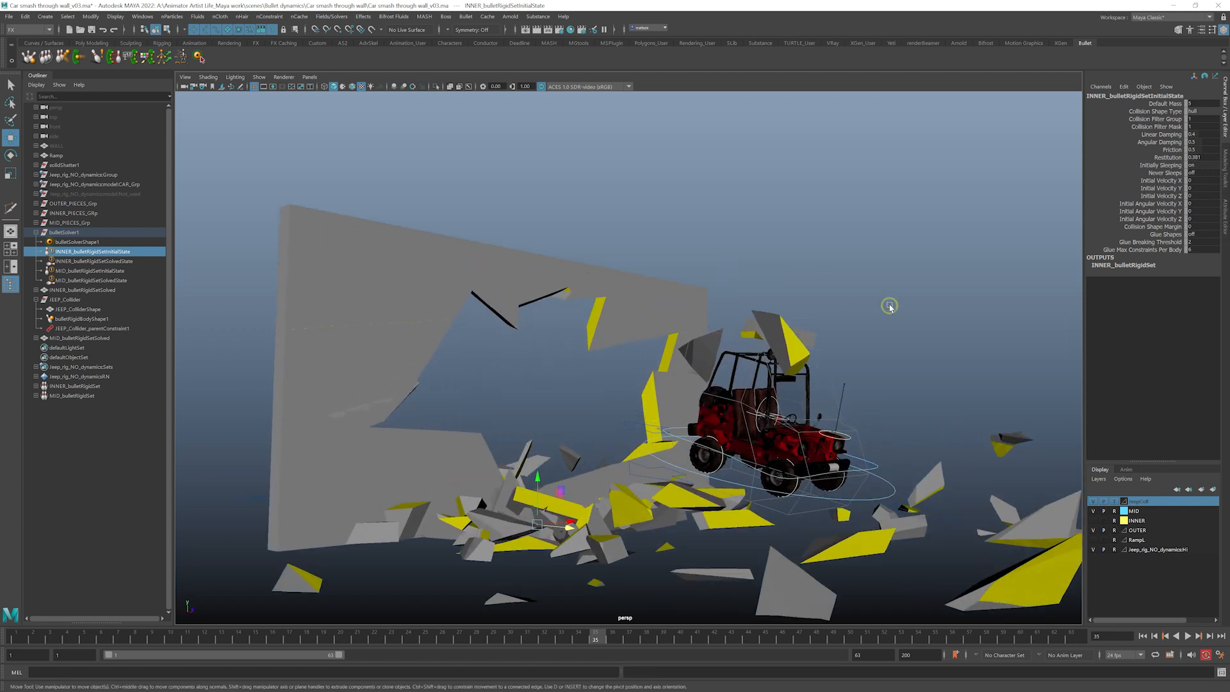
{"action": "left_click_drag", "start_coordinate": [580, 438], "coordinate": [621, 416], "text": "alt"}
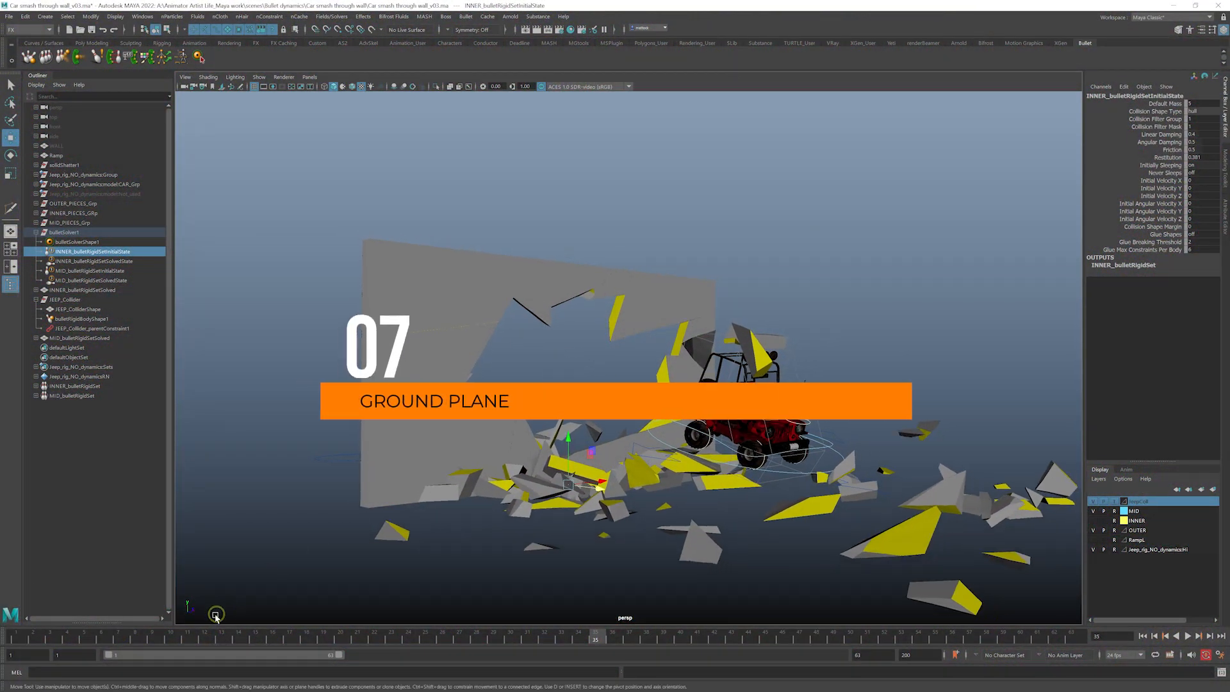
- Return to frame 1 and create a polygon plane at the origin beneath the wall
{"action": "left_click_drag", "start_coordinate": [86, 640], "coordinate": [14, 639]}
{"action": "right_click_drag", "start_coordinate": [435, 436], "coordinate": [490, 382], "text": "alt"}
{"action": "left_click_drag", "start_coordinate": [490, 381], "coordinate": [510, 360], "text": "alt"}
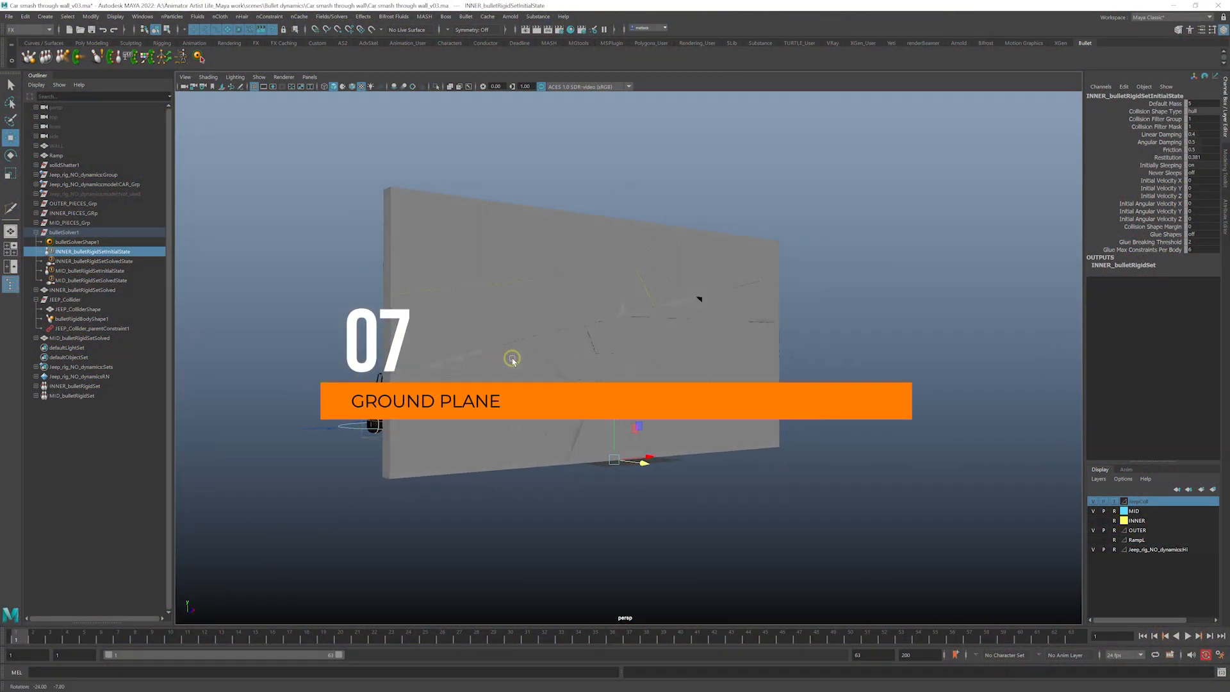
{"action": "left_click", "coordinate": [92, 43]}
{"action": "left_click", "coordinate": [114, 57]}
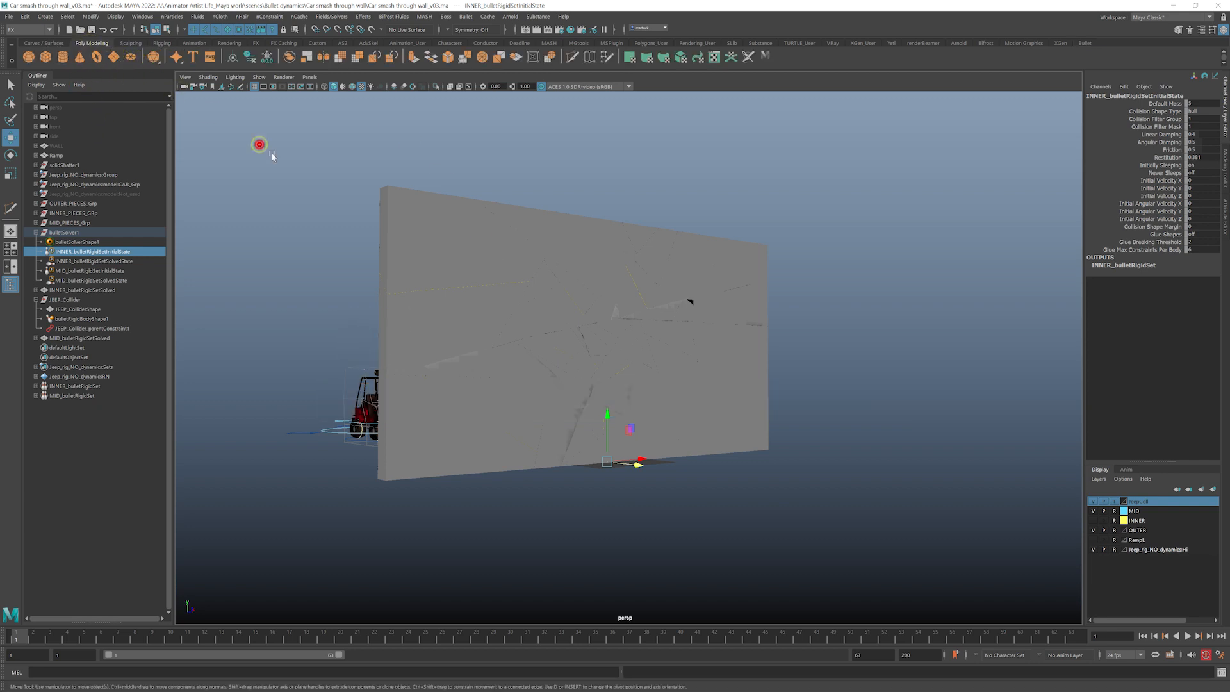
{"action": "left_click_drag", "start_coordinate": [735, 388], "coordinate": [681, 399], "text": "alt"}
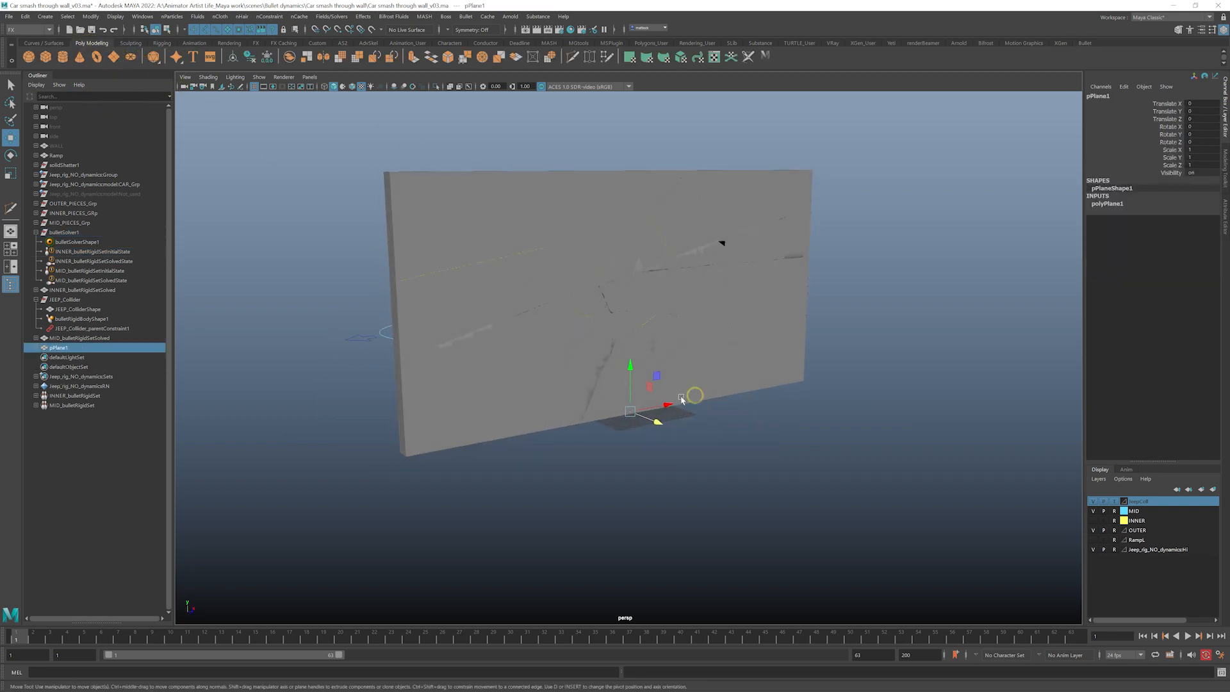
- Set the new plane's Width and Height to 200 and check its coverage around the wall
{"action": "left_click", "coordinate": [1129, 211]}
{"action": "left_click_drag", "start_coordinate": [1199, 211], "coordinate": [1204, 217]}
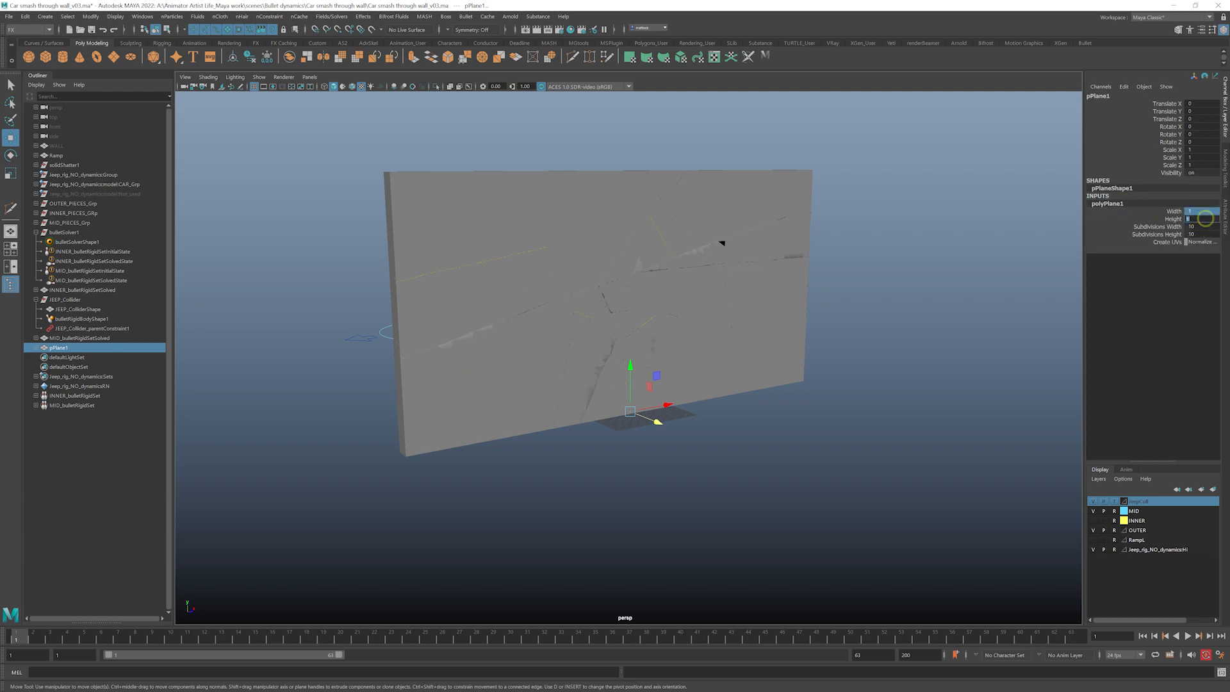
{"action": "type", "text": "200"}
{"action": "key", "text": "Return"}
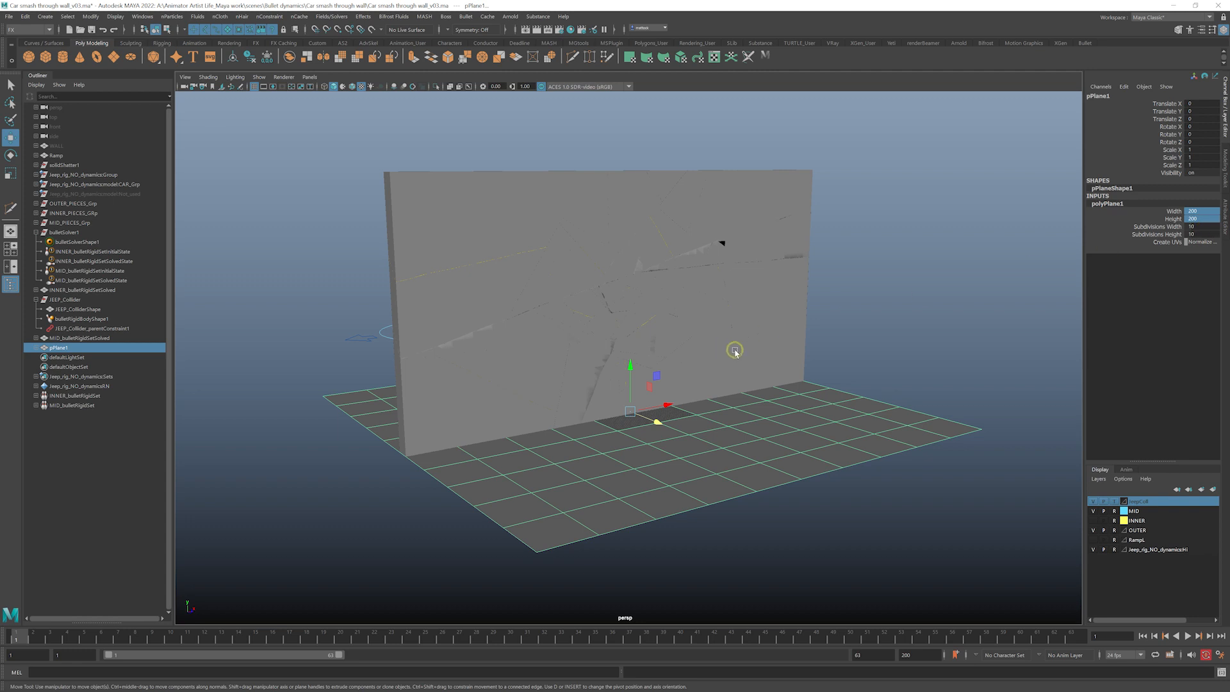
{"action": "left_click_drag", "start_coordinate": [736, 352], "coordinate": [682, 413], "text": "alt"}
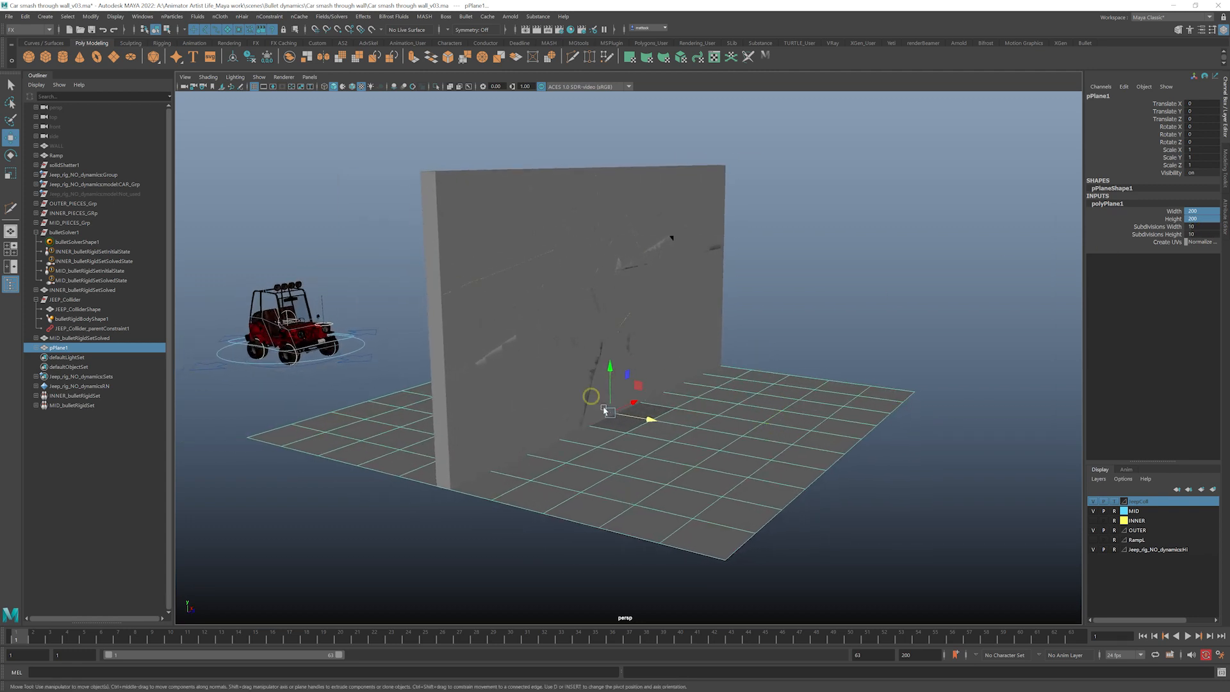
{"action": "left_click_drag", "start_coordinate": [799, 429], "coordinate": [806, 428], "text": "alt"}
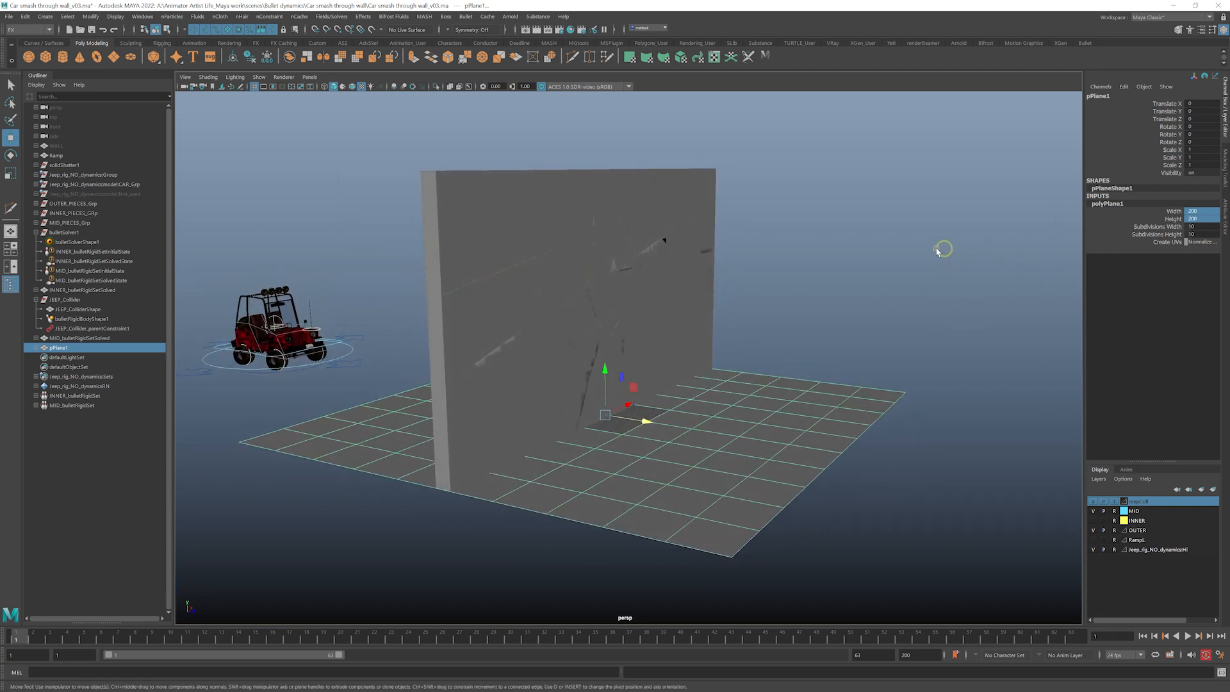
- Enlarge the plane to Height 400 and Width 300 so that it extends well beyond the wall
{"action": "left_click", "coordinate": [1197, 219]}
{"action": "key", "text": "Return"}
{"action": "left_click_drag", "start_coordinate": [660, 274], "coordinate": [568, 314], "text": "alt"}
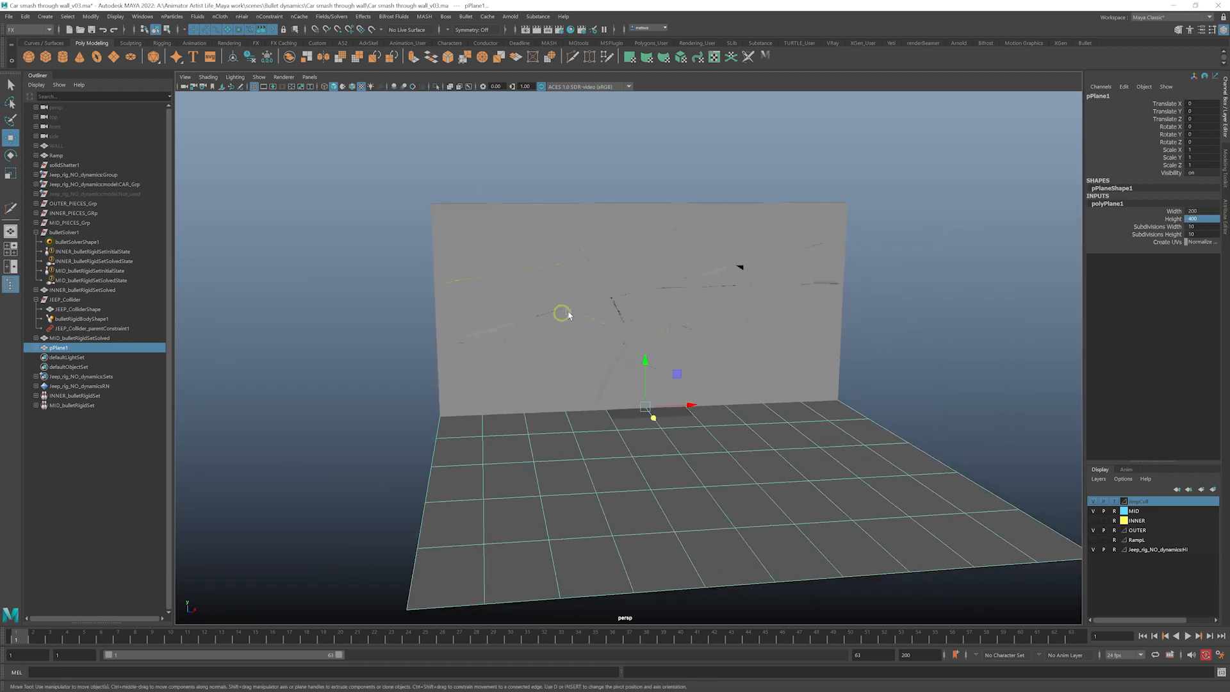
{"action": "left_click", "coordinate": [1213, 210]}
{"action": "key", "text": "Return"}
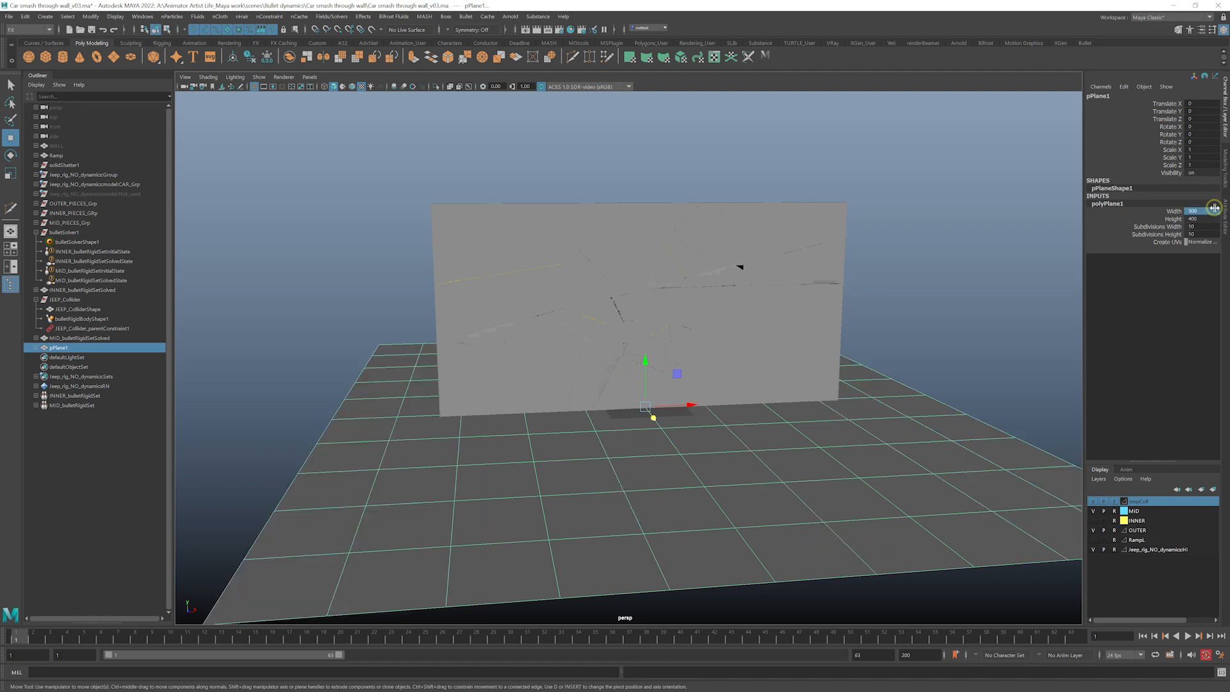
{"action": "right_click_drag", "start_coordinate": [391, 410], "coordinate": [620, 432], "text": "alt"}
{"action": "left_click_drag", "start_coordinate": [620, 433], "coordinate": [506, 419], "text": "alt"}
{"action": "right_click_drag", "start_coordinate": [507, 419], "coordinate": [410, 410], "text": "alt"}
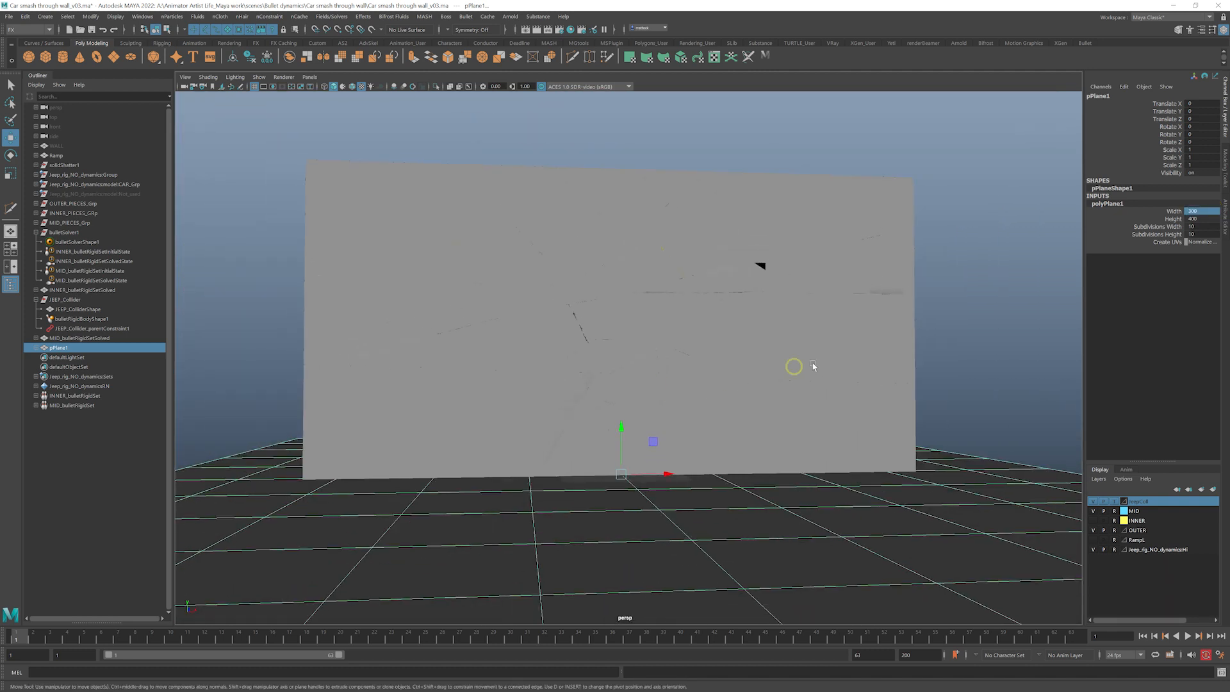
- Deselect the plane, view it from the side at frame 1 and save the scene
{"action": "left_click", "coordinate": [987, 317]}
{"action": "left_click_drag", "start_coordinate": [38, 647], "coordinate": [19, 593]}
{"action": "right_click_drag", "start_coordinate": [821, 405], "coordinate": [697, 407], "text": "alt"}
{"action": "mouse_move", "coordinate": [697, 407]}
{"action": "left_mouse_down", "text": "alt"}
{"action": "mouse_move", "coordinate": [719, 423]}
{"action": "mouse_move", "coordinate": [647, 412]}
{"action": "mouse_move", "coordinate": [708, 417]}
{"action": "left_mouse_up", "text": "alt"}
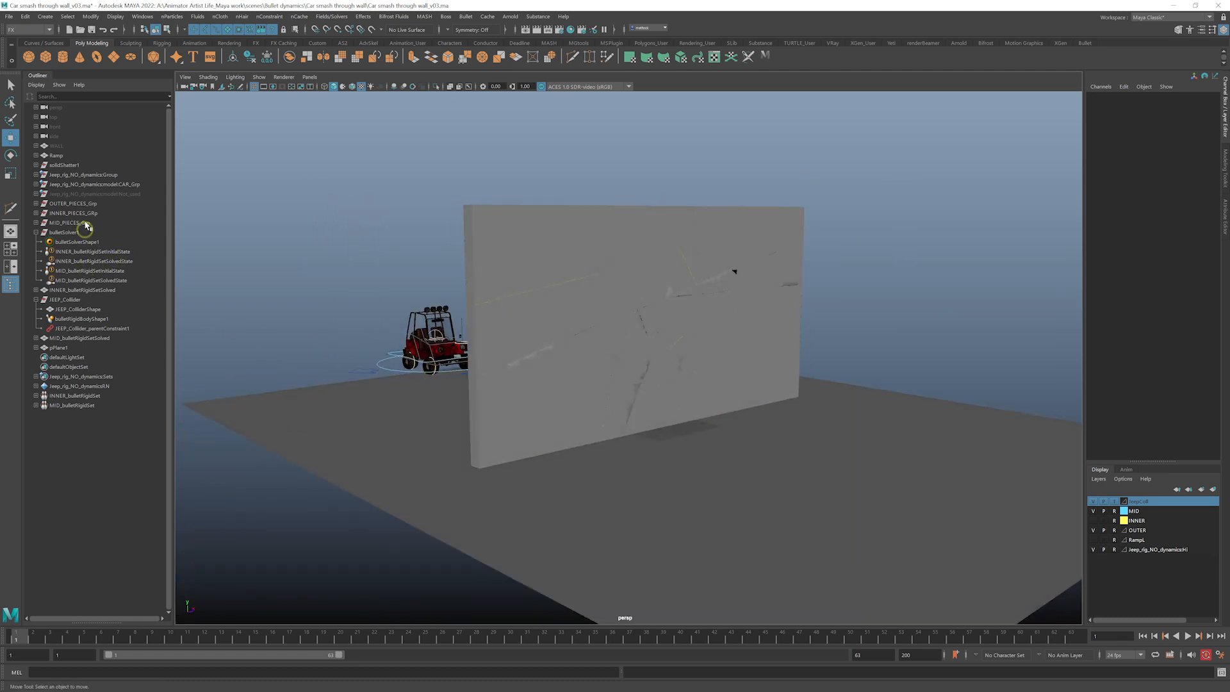
{"action": "key", "text": "q"}
{"action": "key", "text": "ctrl+s"}
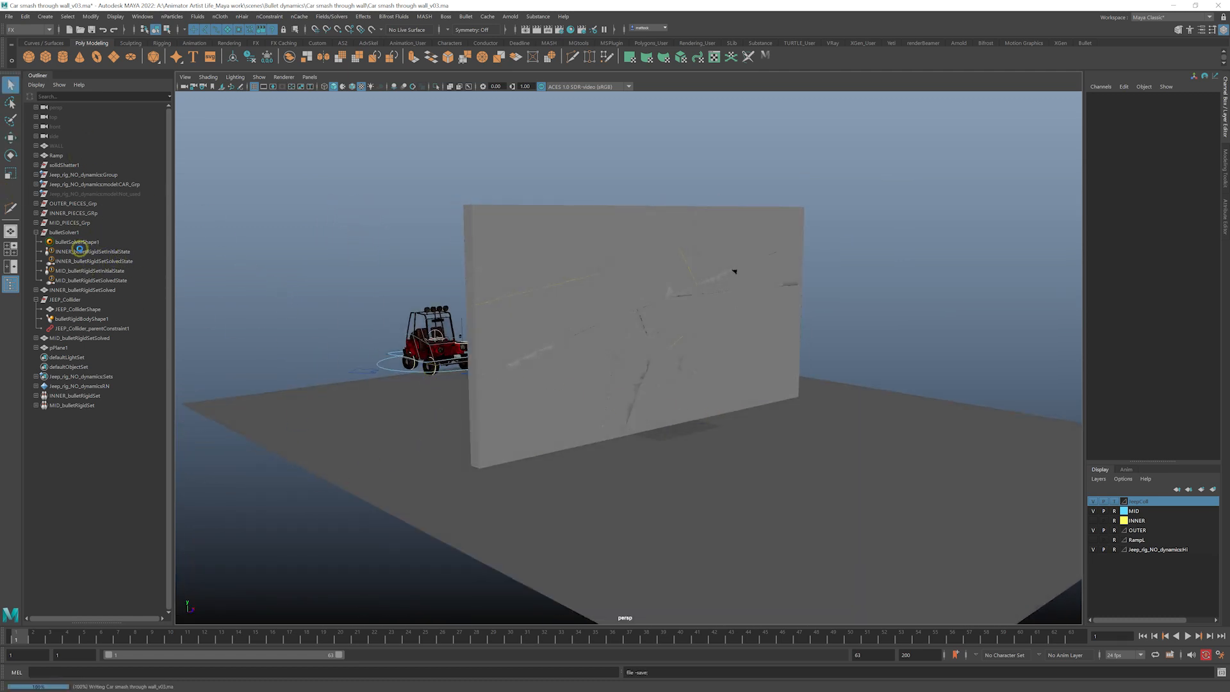
{"action": "key", "text": "w"}
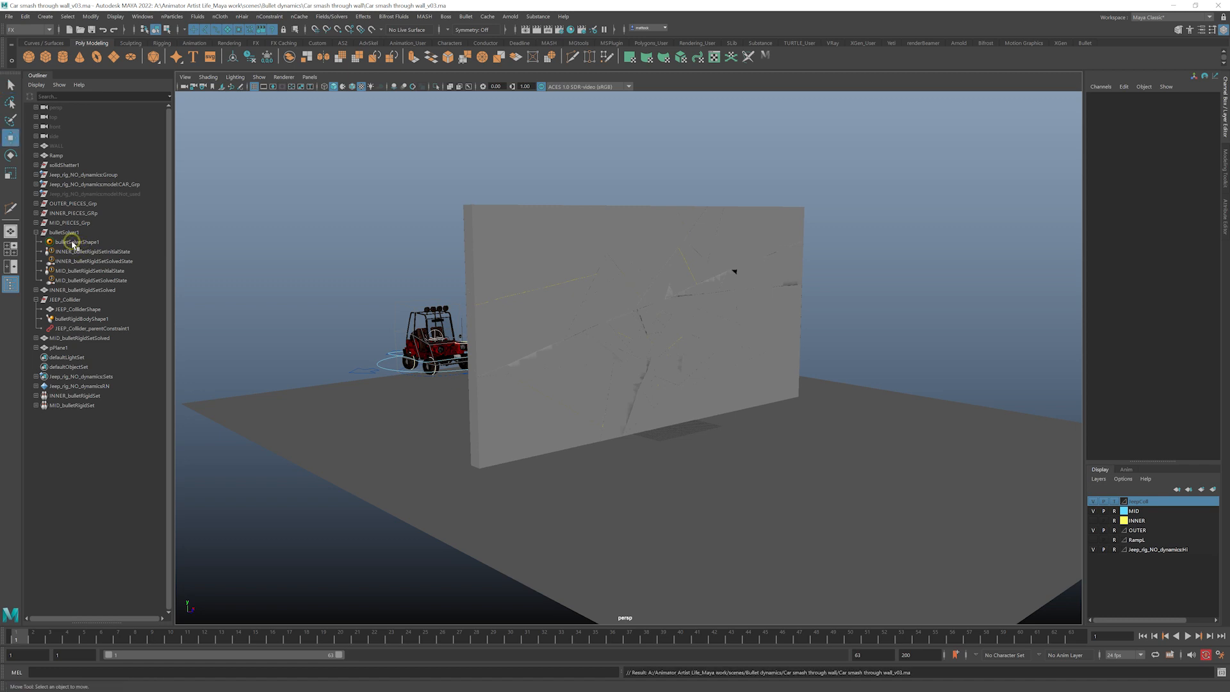
- Turn off the built-in Ground Plane on bulletSolverShape1 and test the simulation from frame 1
{"action": "left_click", "coordinate": [72, 243]}
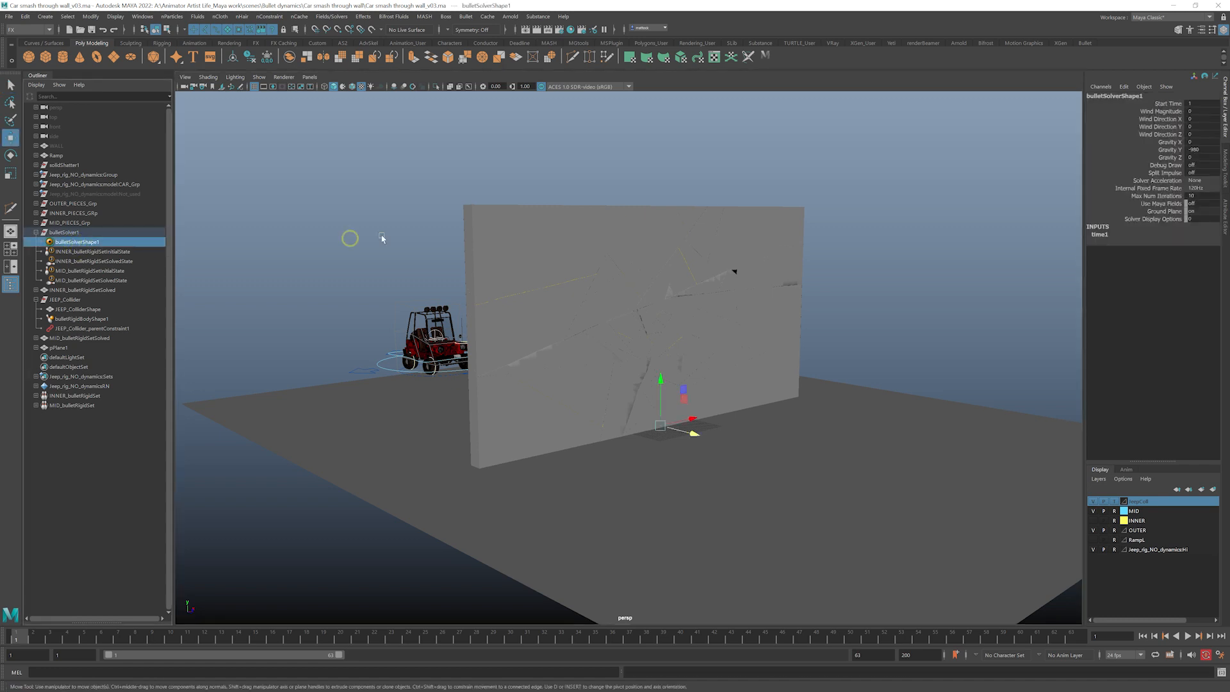
{"action": "left_click", "coordinate": [1226, 213]}
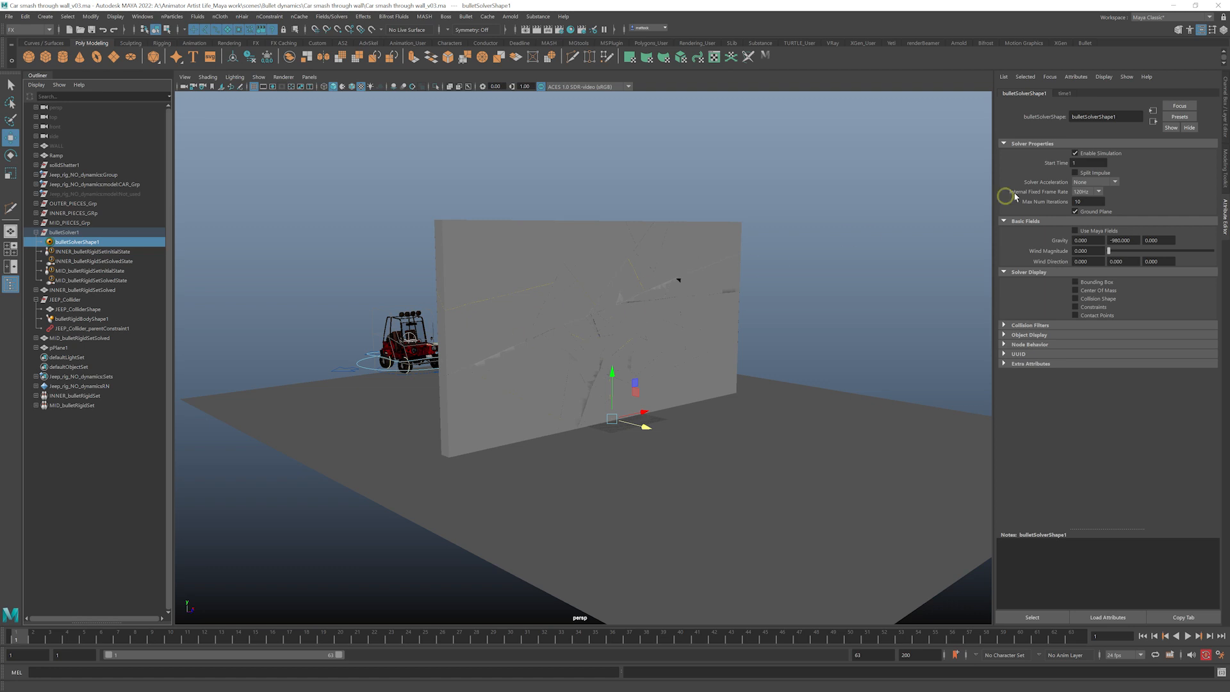
{"action": "left_click", "coordinate": [1085, 211]}
{"action": "mouse_move", "coordinate": [36, 639]}
{"action": "left_mouse_down"}
{"action": "mouse_move", "coordinate": [735, 646]}
{"action": "mouse_move", "coordinate": [16, 638]}
{"action": "left_mouse_up"}
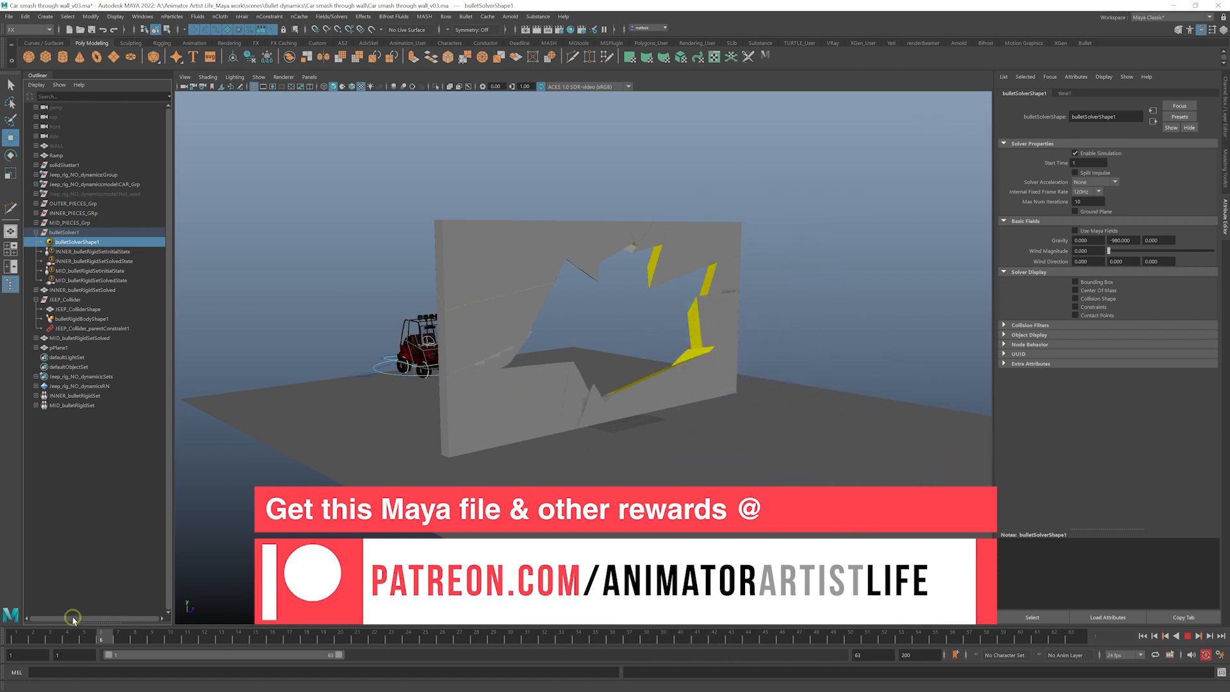
- Rename the polygon plane under the wall to Ground_plane
{"action": "left_click", "coordinate": [855, 383]}
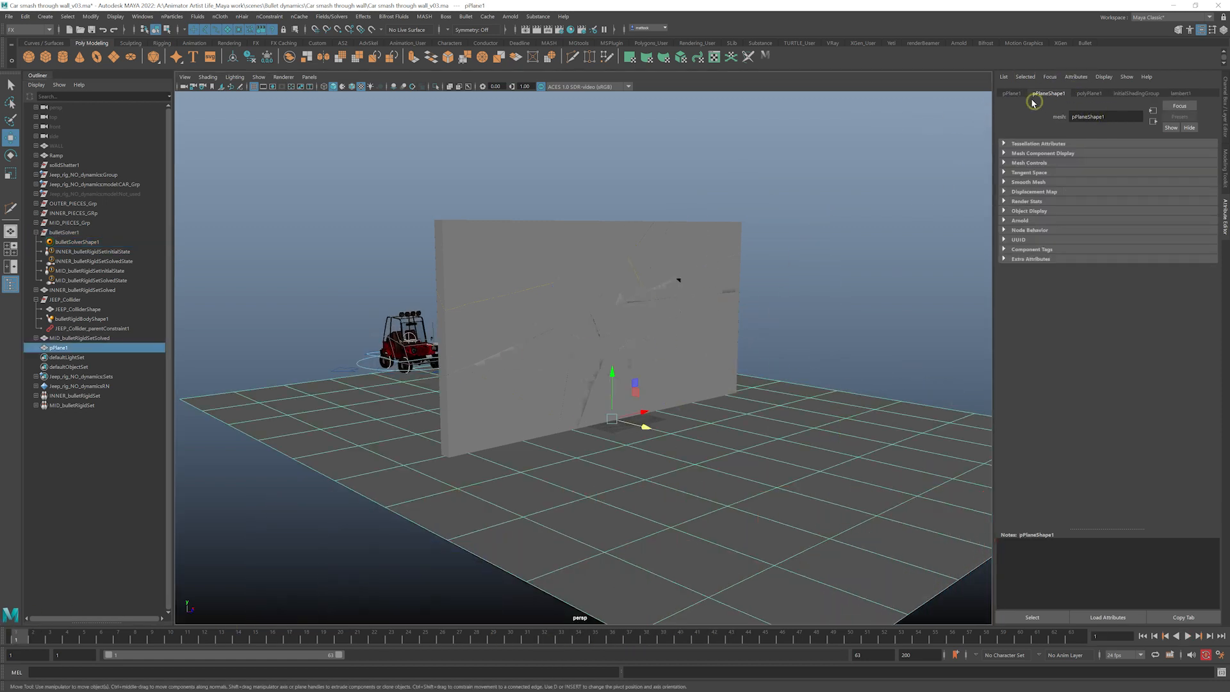
{"action": "left_click", "coordinate": [1012, 93]}
{"action": "double_click", "coordinate": [1071, 115]}
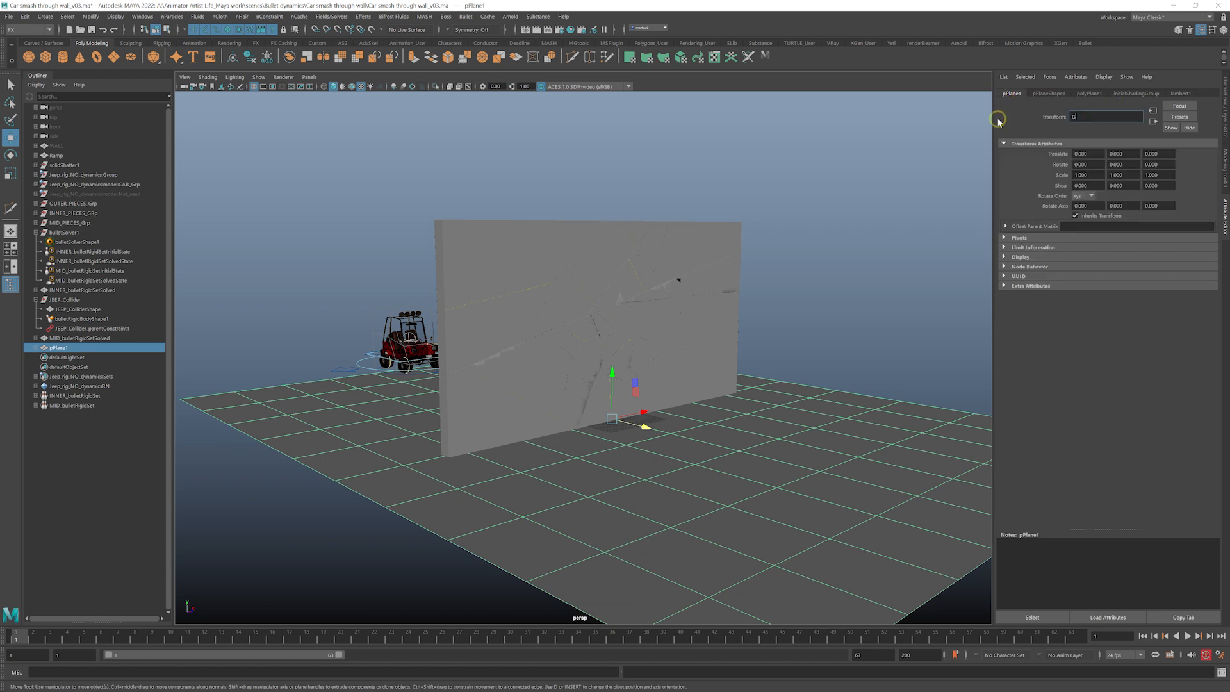
{"action": "type", "text": "Ground plane"}
{"action": "key", "text": "Return"}
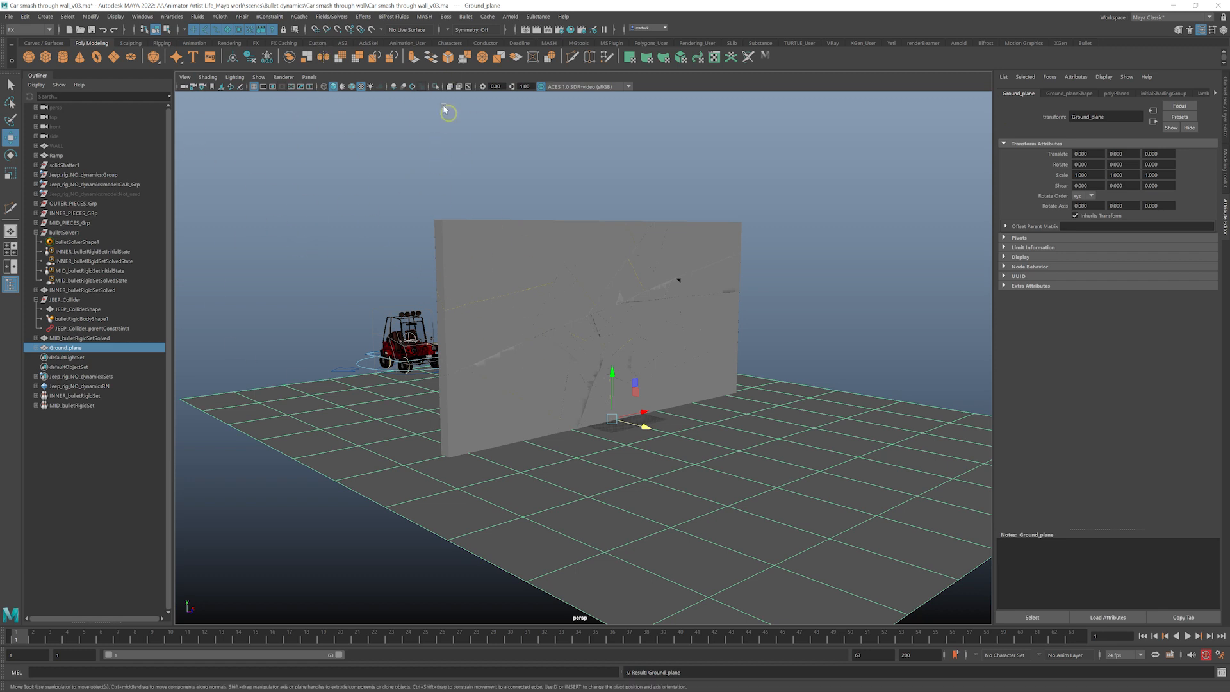
- Create a passive Bullet rigid body on Ground_plane with Collider Shape Type Plane and Body Type Static Body
{"action": "left_click", "coordinate": [466, 16]}
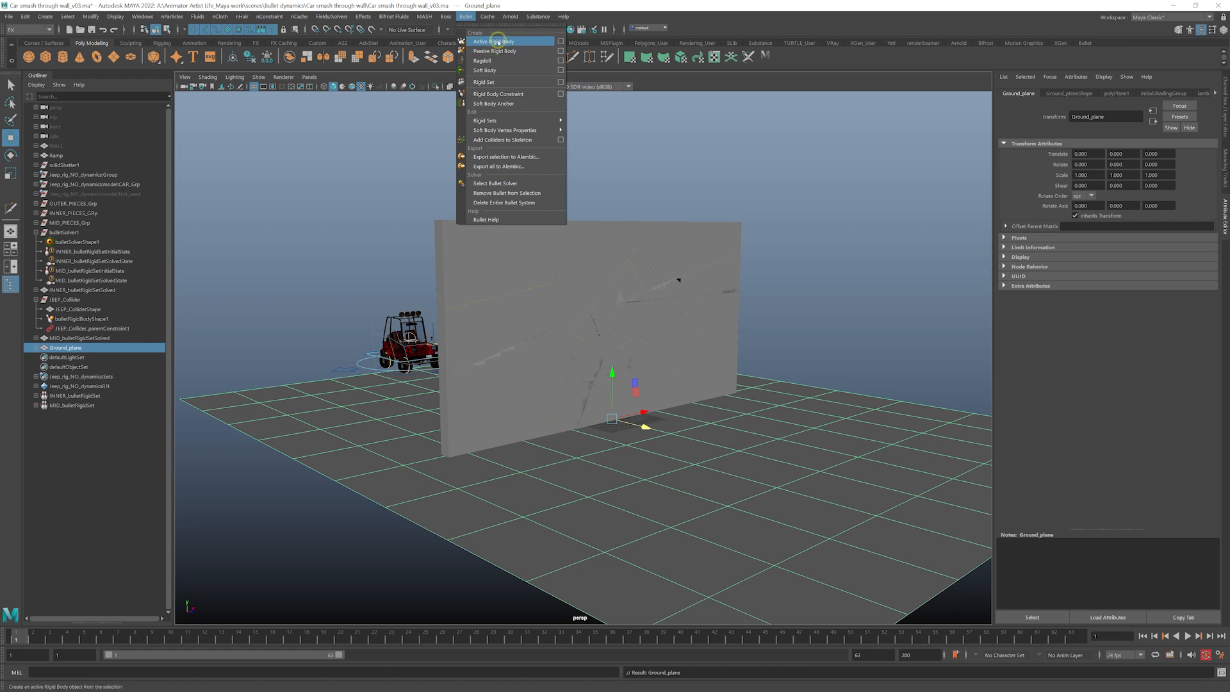
{"action": "left_click", "coordinate": [556, 50]}
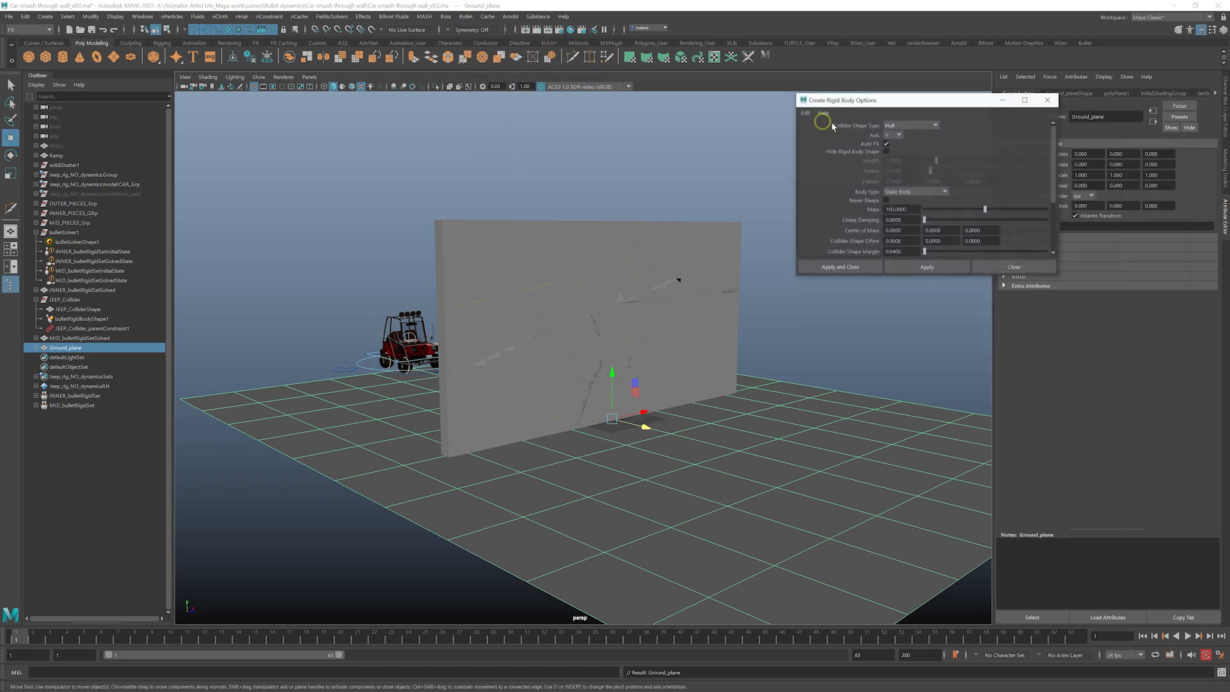
{"action": "left_click_drag", "start_coordinate": [907, 101], "coordinate": [902, 68]}
{"action": "left_click", "coordinate": [902, 93]}
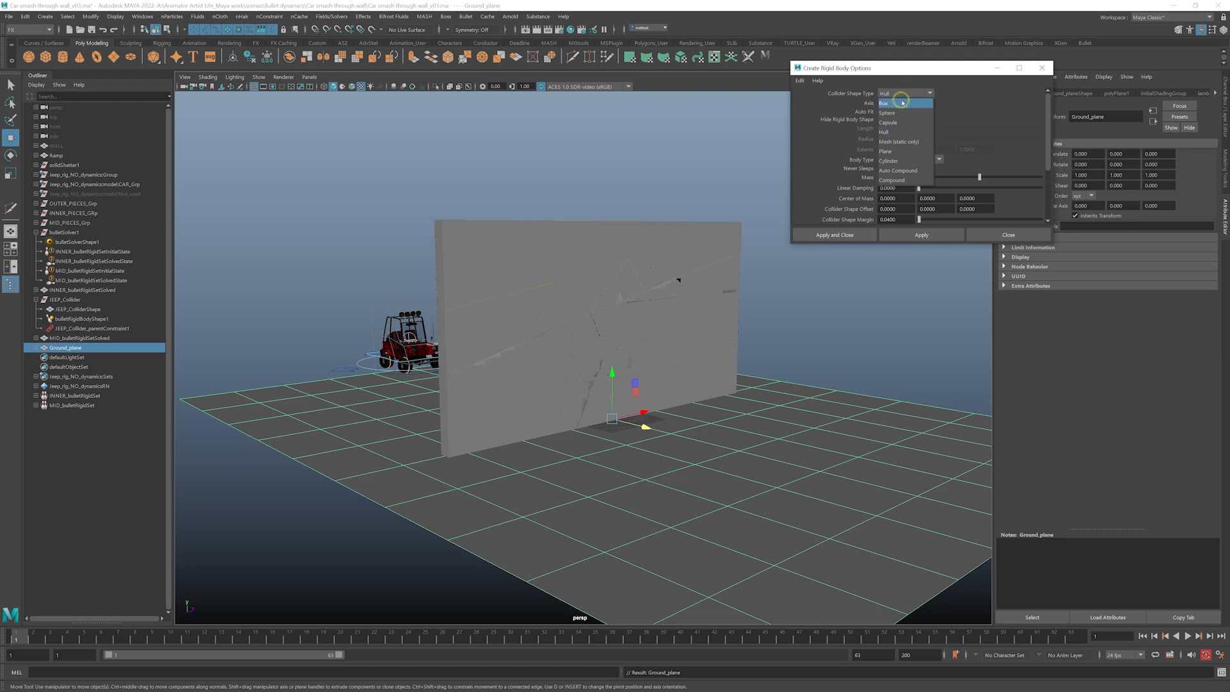
{"action": "left_click", "coordinate": [926, 151]}
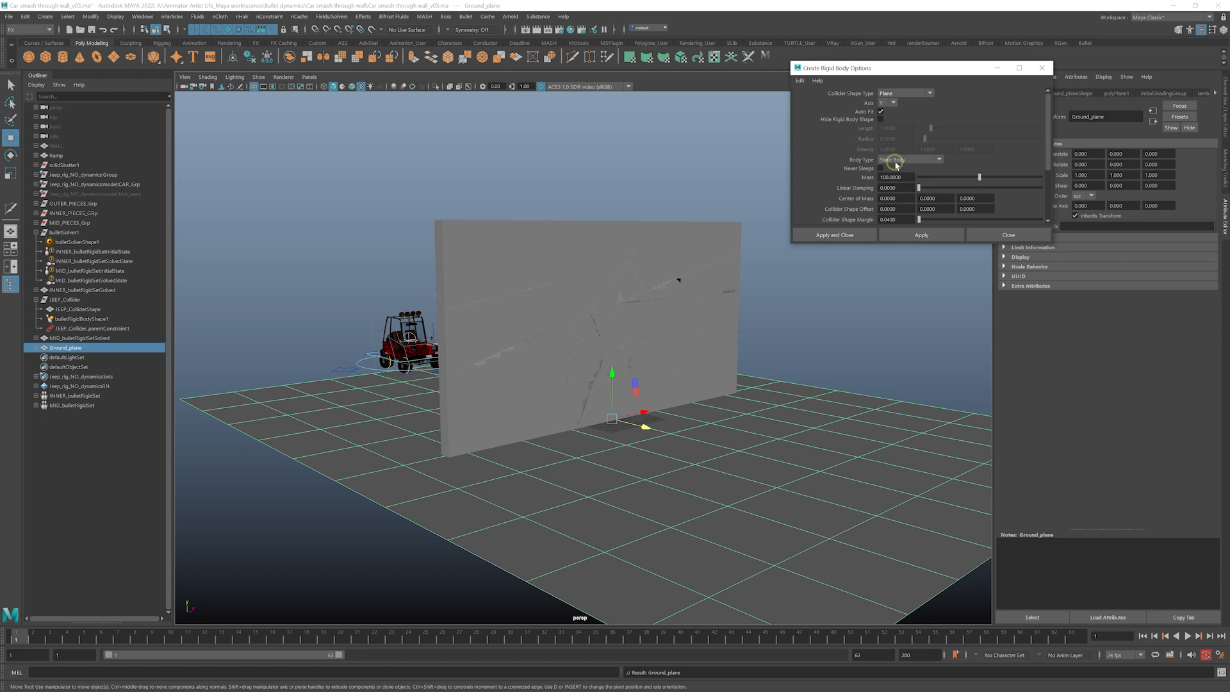
{"action": "left_click", "coordinate": [907, 160]}
{"action": "left_click", "coordinate": [909, 159]}
{"action": "left_click_drag", "start_coordinate": [926, 243], "coordinate": [927, 282]}
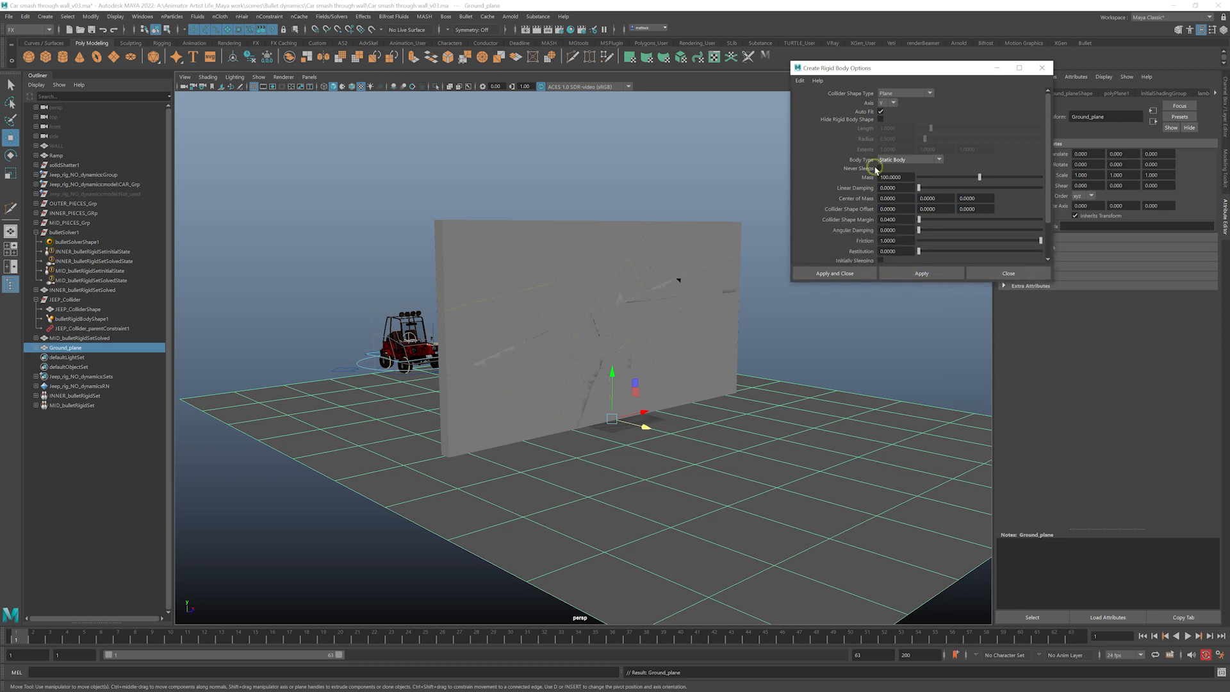
{"action": "left_click", "coordinate": [824, 274]}
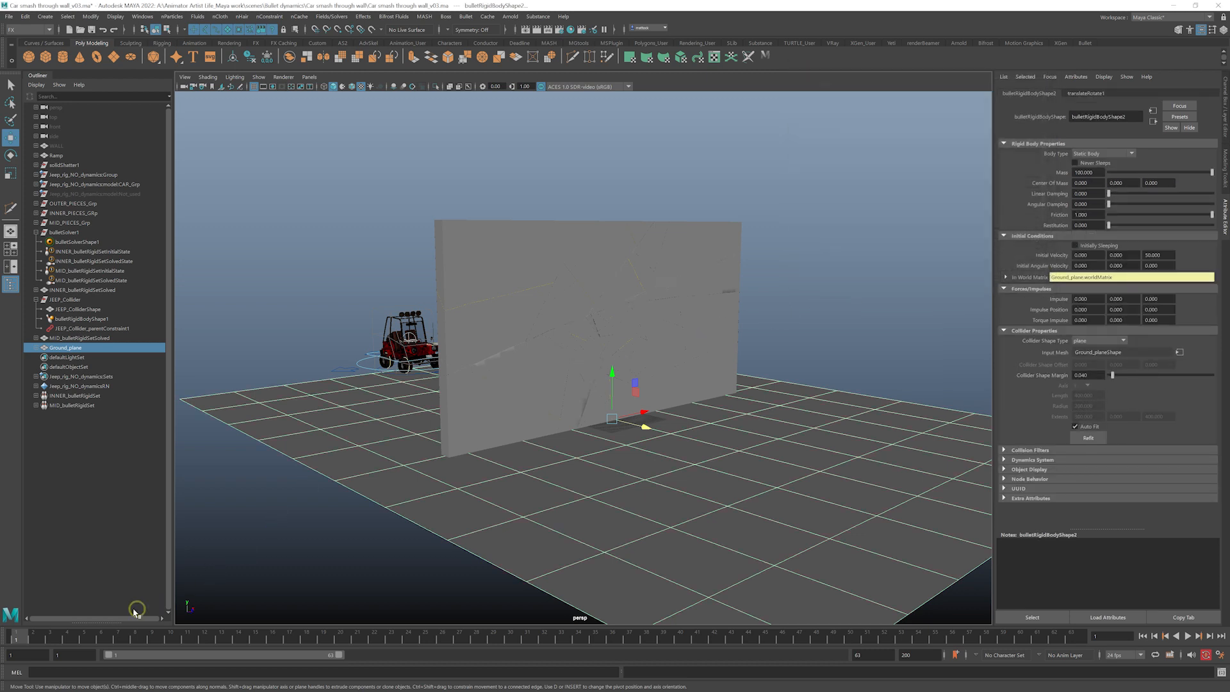
- Run the crash from frame 1 to frame 42 and examine how the debris lands on the new ground plane
{"action": "left_click_drag", "start_coordinate": [25, 639], "coordinate": [592, 632]}
{"action": "key", "text": "Escape"}
{"action": "scroll", "coordinate": [578, 453], "scroll_direction": "up", "scroll_amount": 4}
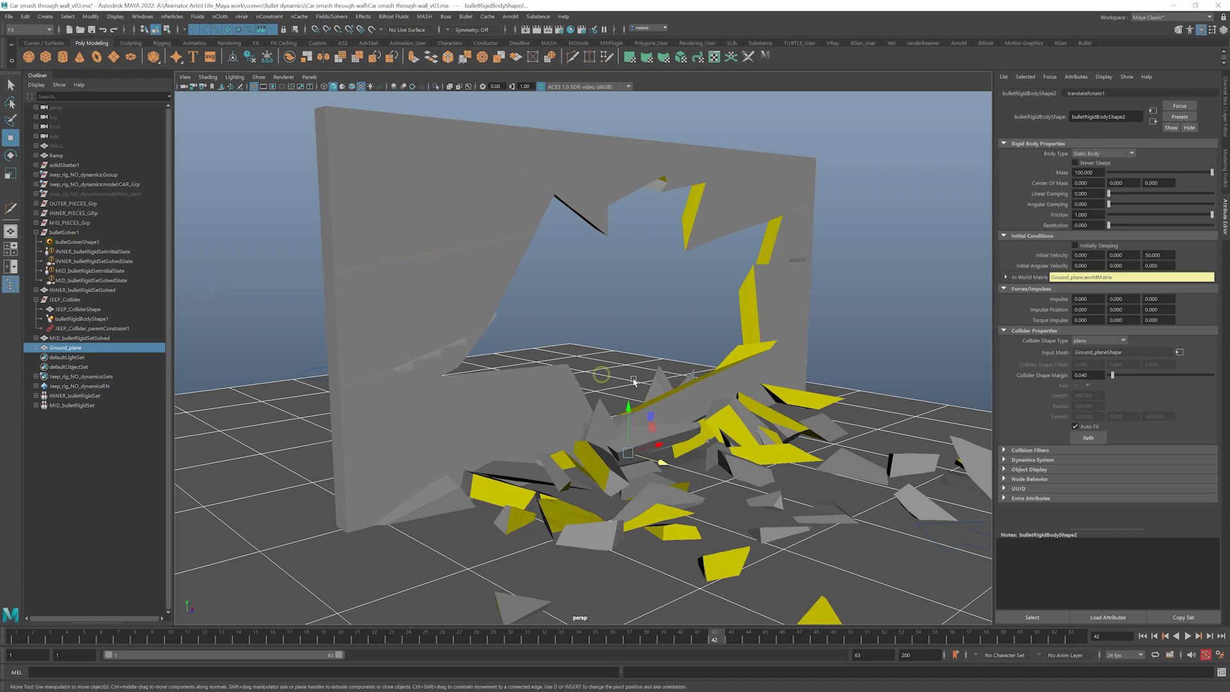
{"action": "left_click_drag", "start_coordinate": [681, 411], "coordinate": [694, 390], "text": "alt"}
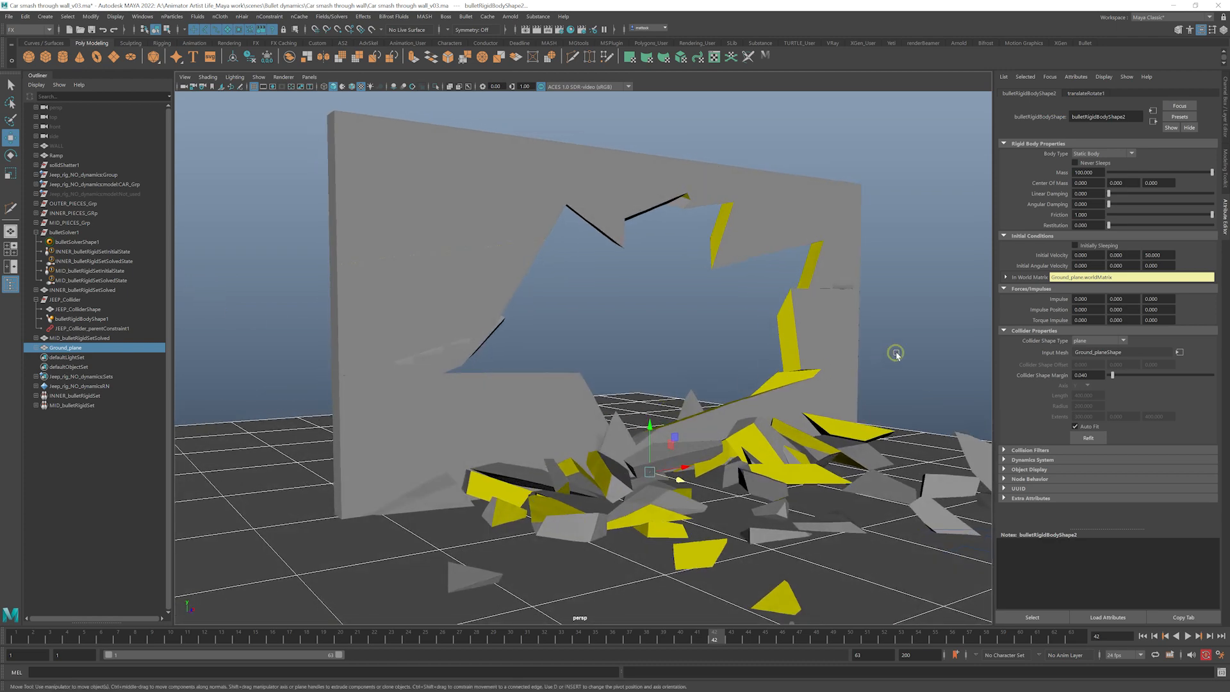
- Inspect the rigid body attributes of Ground_plane, including its Collision Filters
{"action": "left_click", "coordinate": [892, 352]}
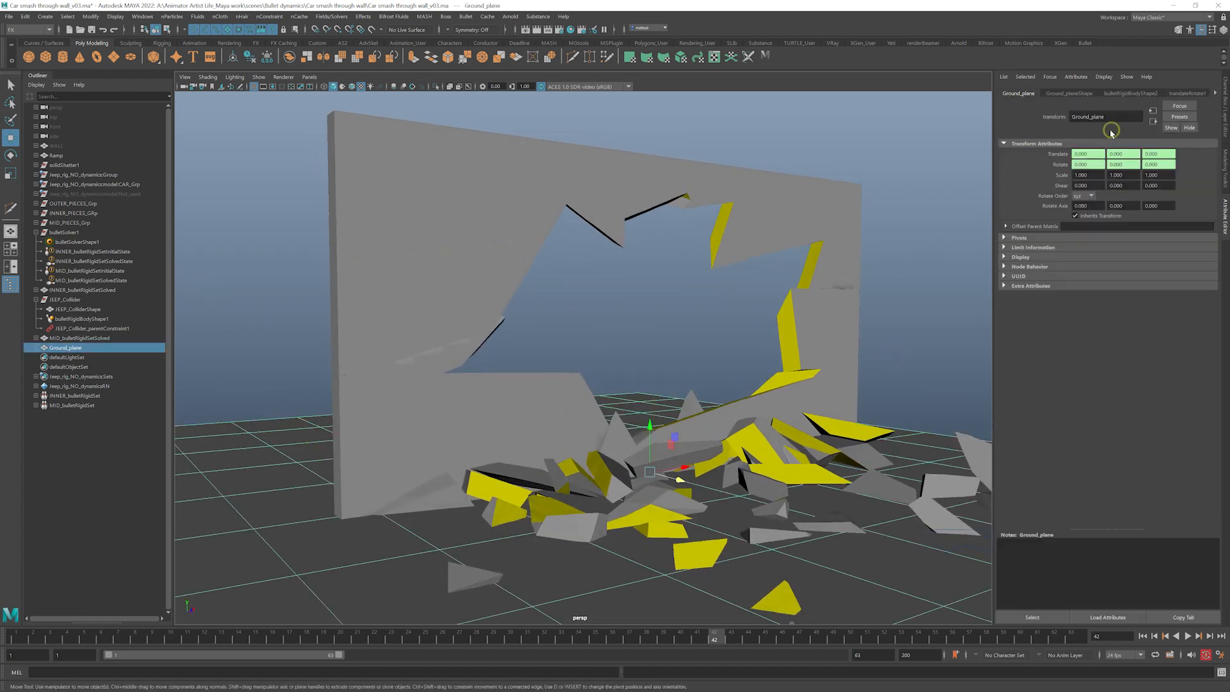
{"action": "left_click", "coordinate": [1074, 93]}
{"action": "left_click", "coordinate": [1117, 94]}
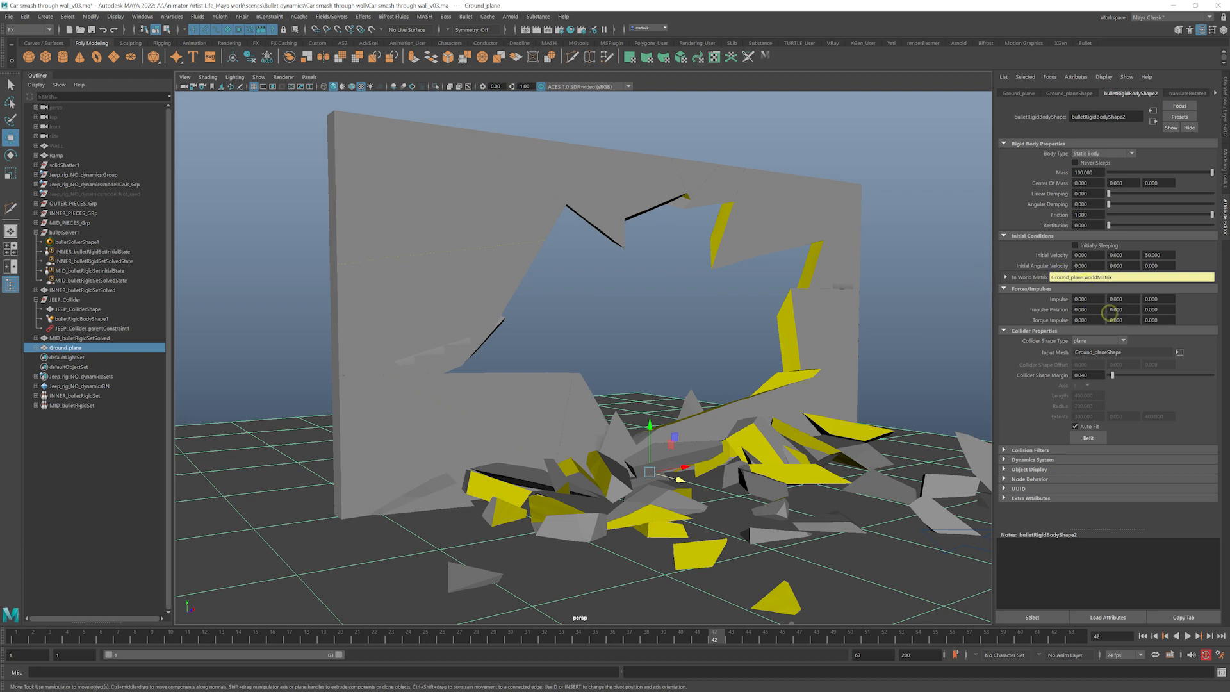
{"action": "left_click", "coordinate": [1029, 450]}
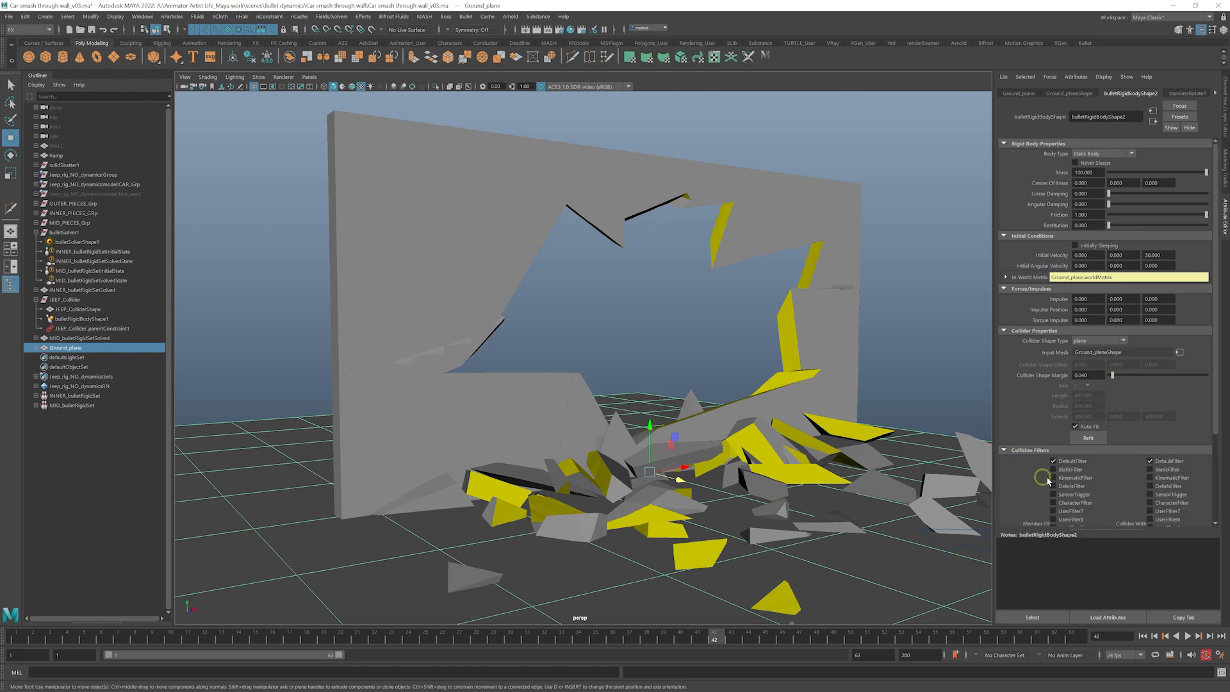
{"action": "left_click", "coordinate": [1004, 451]}
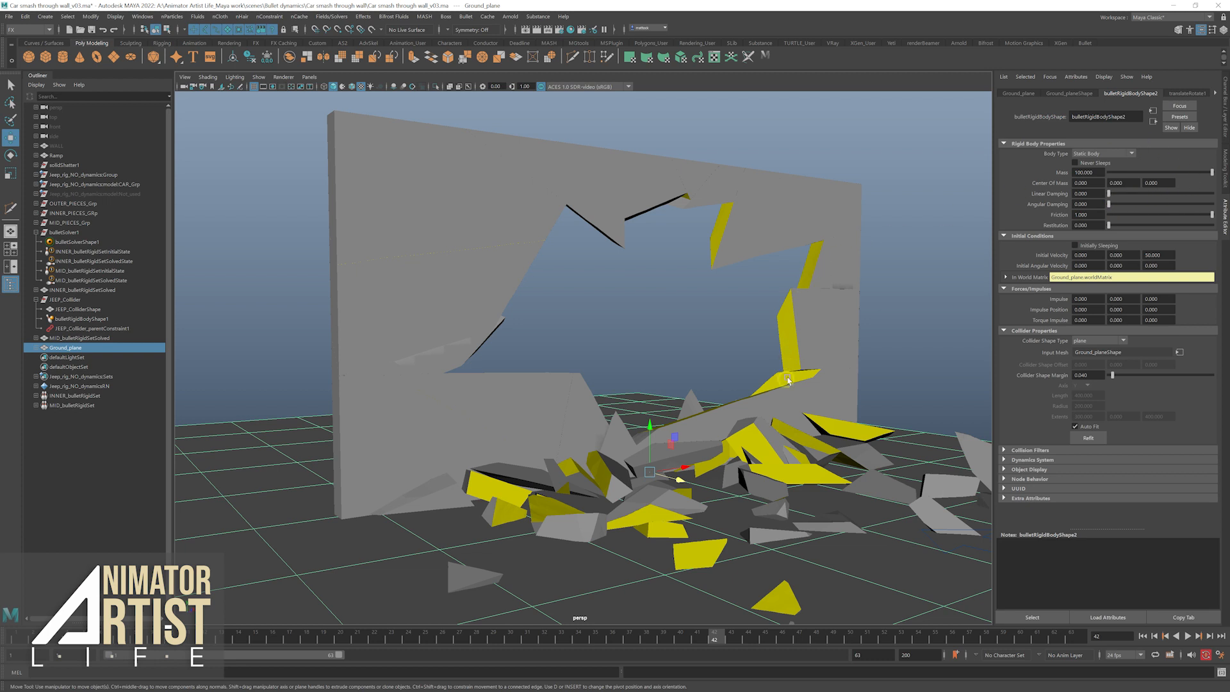
- Set the Friction of Ground_plane's rigid body to 0 and replay the simulation from frame 1
{"action": "left_click_drag", "start_coordinate": [788, 381], "coordinate": [711, 345], "text": "alt"}
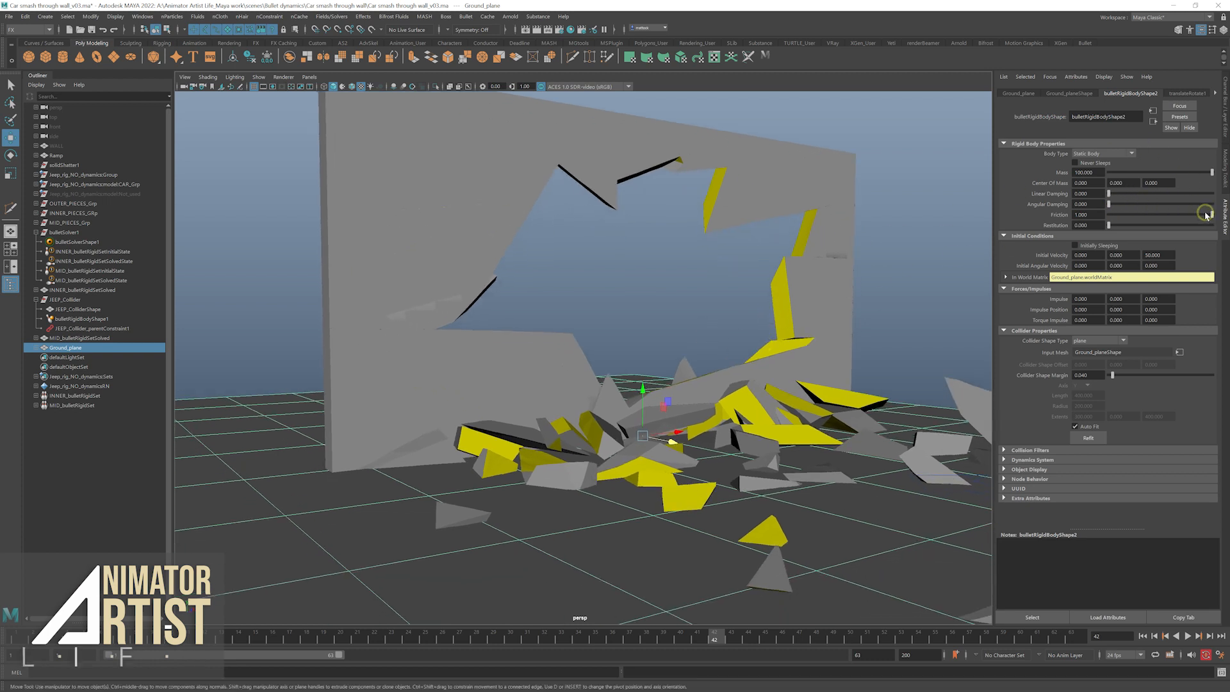
{"action": "left_click_drag", "start_coordinate": [1208, 214], "coordinate": [1085, 214]}
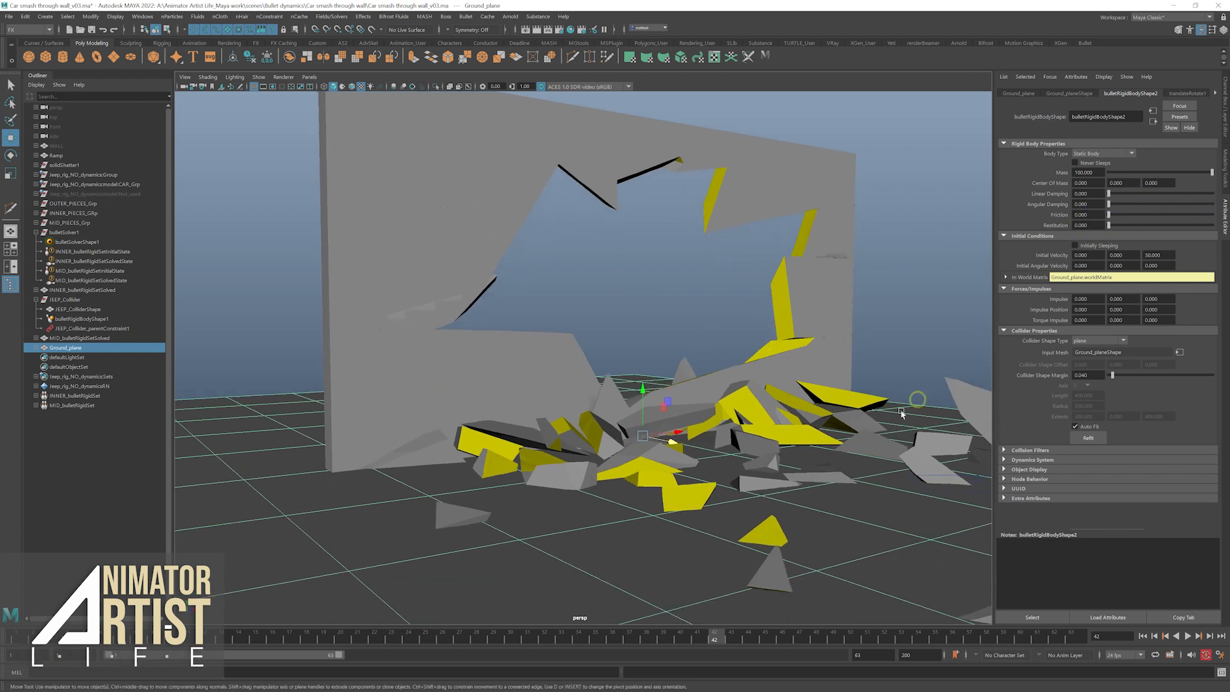
{"action": "left_click", "coordinate": [24, 639]}
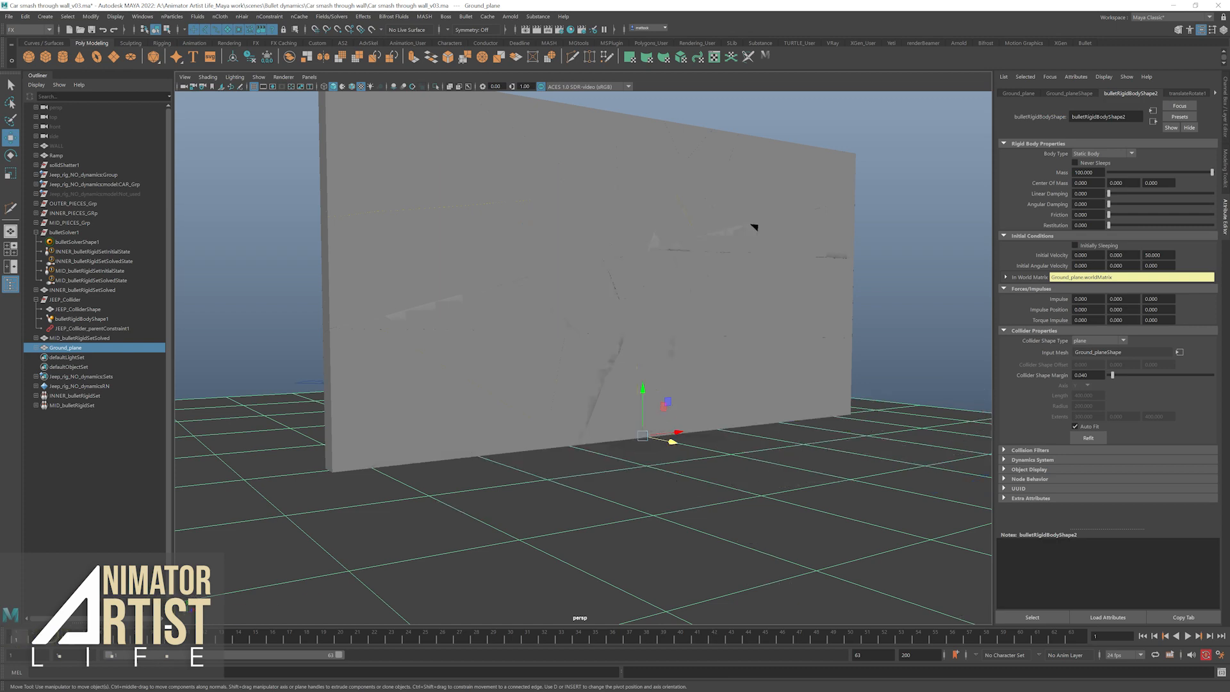
{"action": "left_click", "coordinate": [1187, 637]}
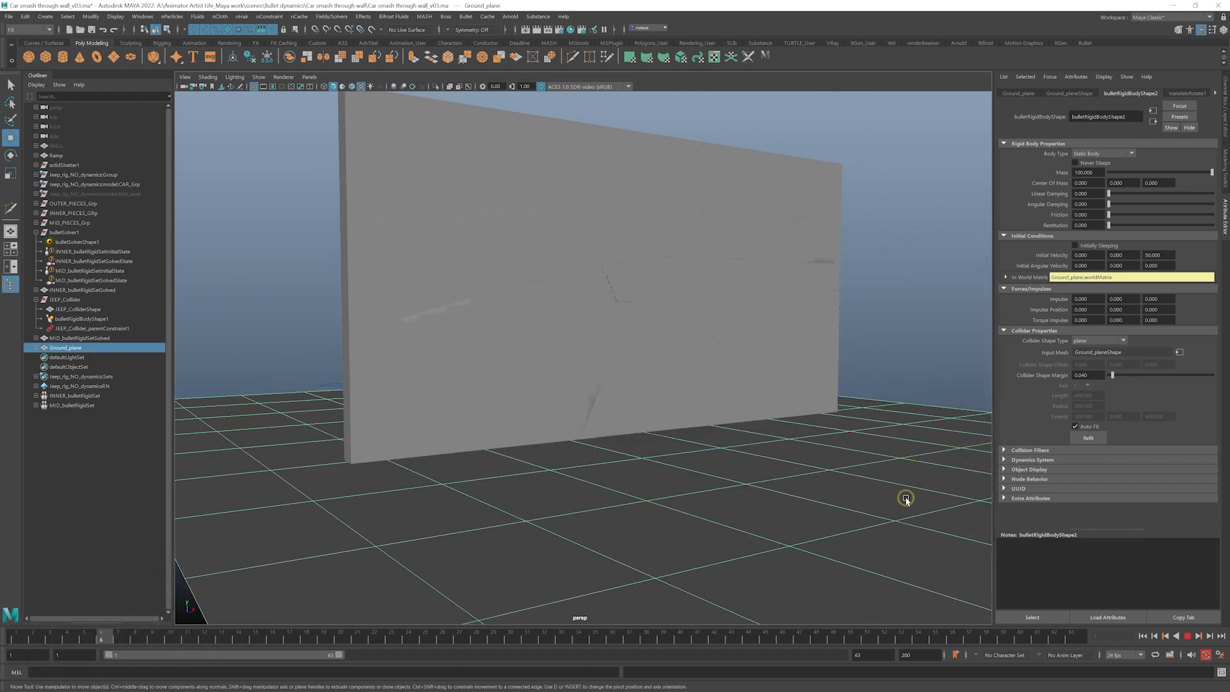
- Stop the simulation at frame 36 and examine the debris spread over the ground plane around the jeep from several angles
{"action": "left_click", "coordinate": [1187, 637]}
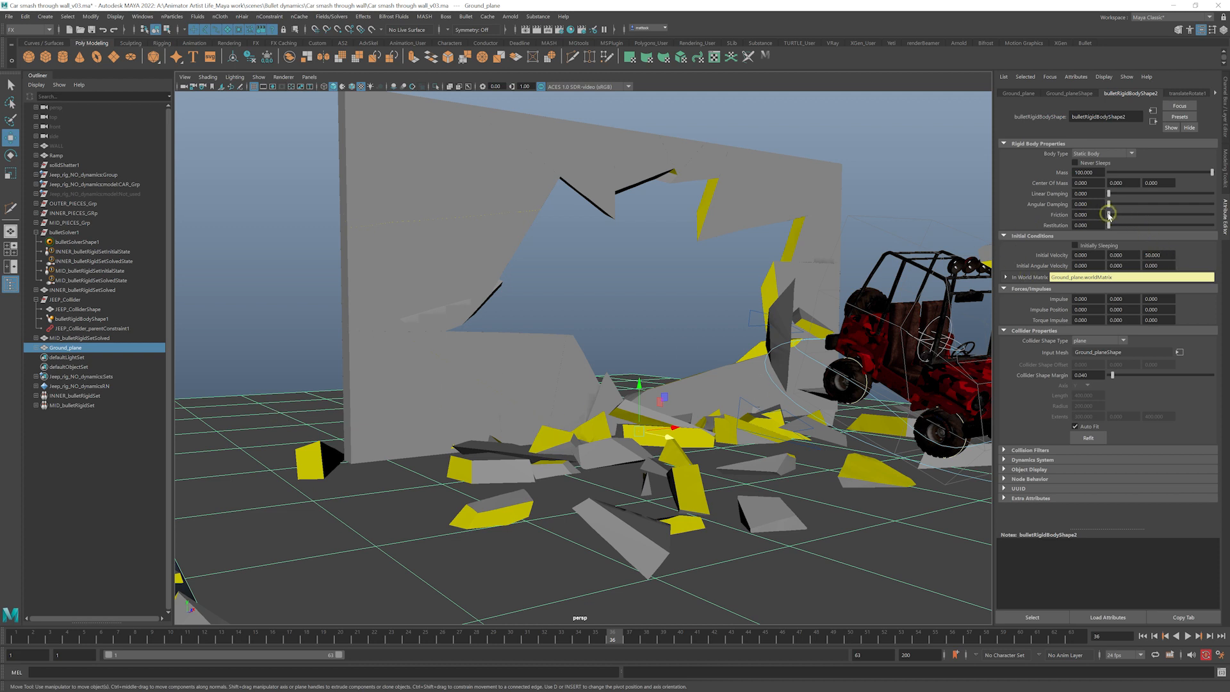
{"action": "left_click_drag", "start_coordinate": [1109, 215], "coordinate": [1213, 217]}
{"action": "left_click_drag", "start_coordinate": [675, 397], "coordinate": [654, 390], "text": "alt"}
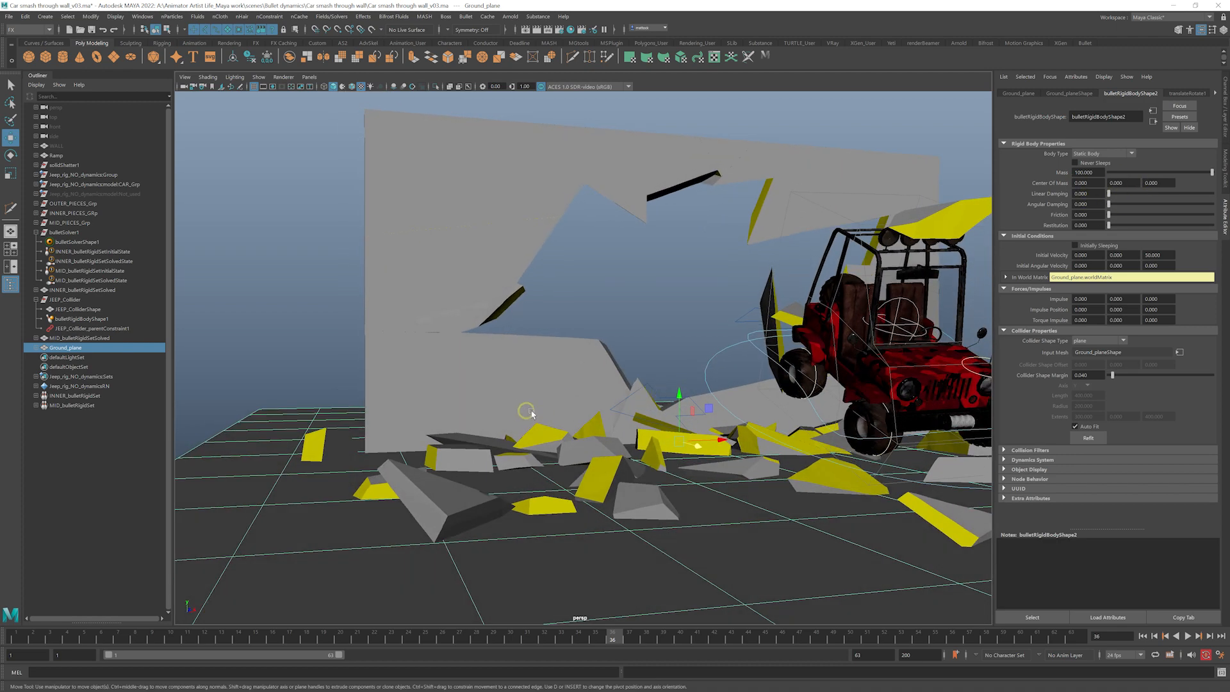
{"action": "right_click_drag", "start_coordinate": [527, 410], "coordinate": [614, 385], "text": "alt"}
{"action": "middle_click_drag", "start_coordinate": [613, 385], "coordinate": [583, 394], "text": "alt"}
{"action": "left_click_drag", "start_coordinate": [583, 393], "coordinate": [519, 362], "text": "alt"}
{"action": "left_click", "coordinate": [357, 319]}
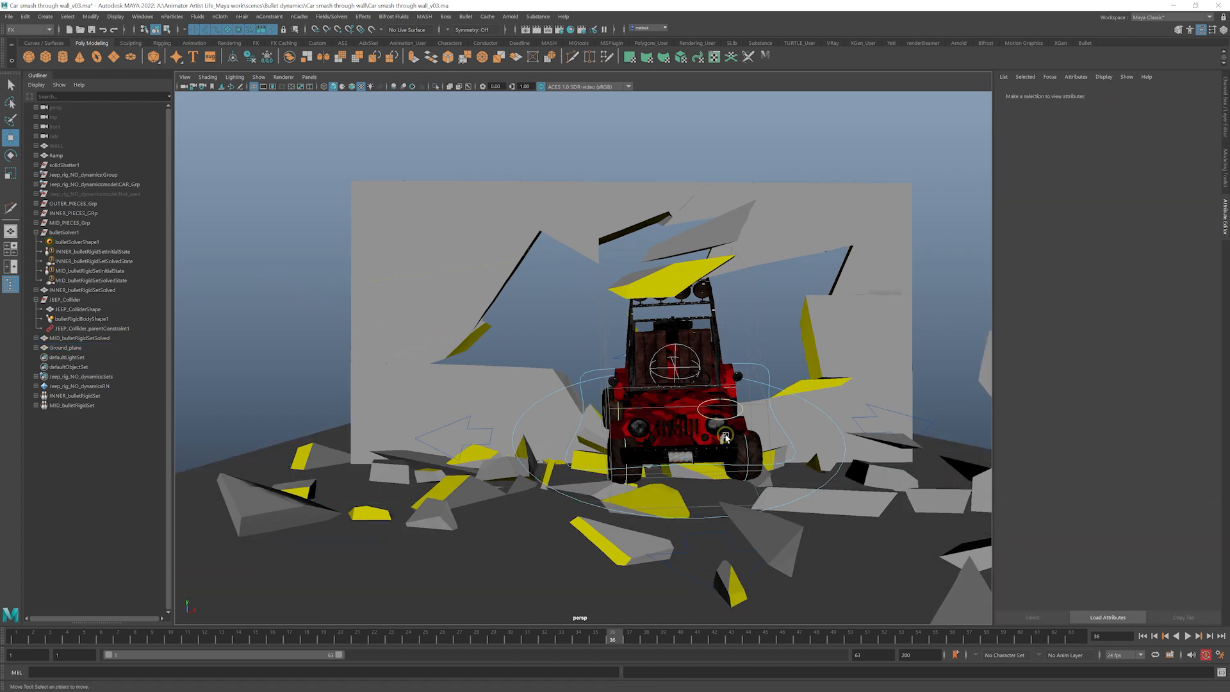
{"action": "left_click_drag", "start_coordinate": [742, 375], "coordinate": [632, 323], "text": "alt"}
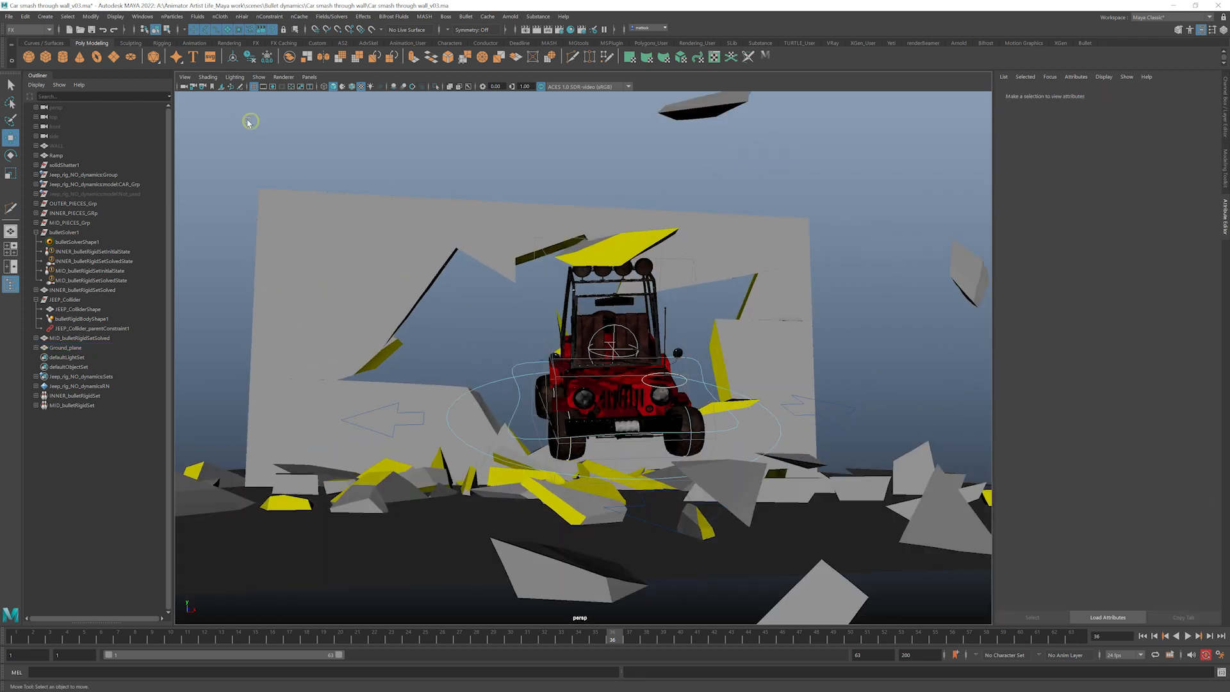
- Hide the NURBS curves in the viewport and replay the crash simulation from frame 1
{"action": "left_click", "coordinate": [259, 77]}
{"action": "left_click", "coordinate": [280, 138]}
{"action": "left_click_drag", "start_coordinate": [552, 339], "coordinate": [545, 352], "text": "alt"}
{"action": "left_click", "coordinate": [1144, 637]}
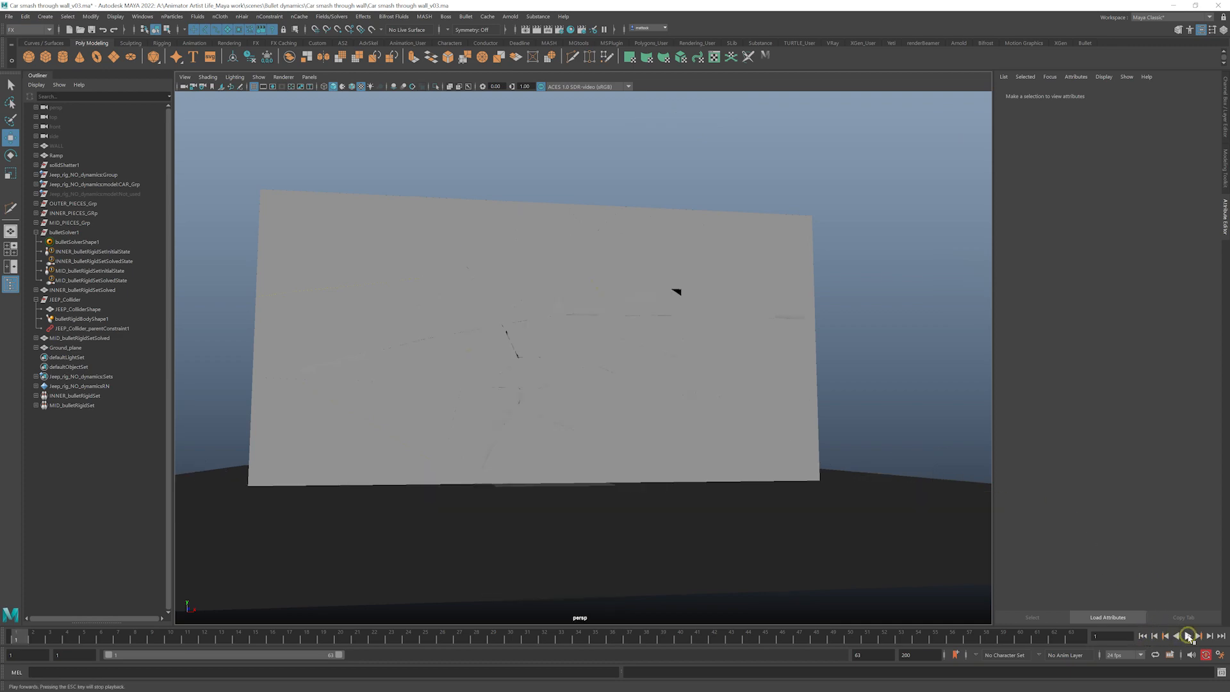
{"action": "left_click", "coordinate": [1188, 636]}
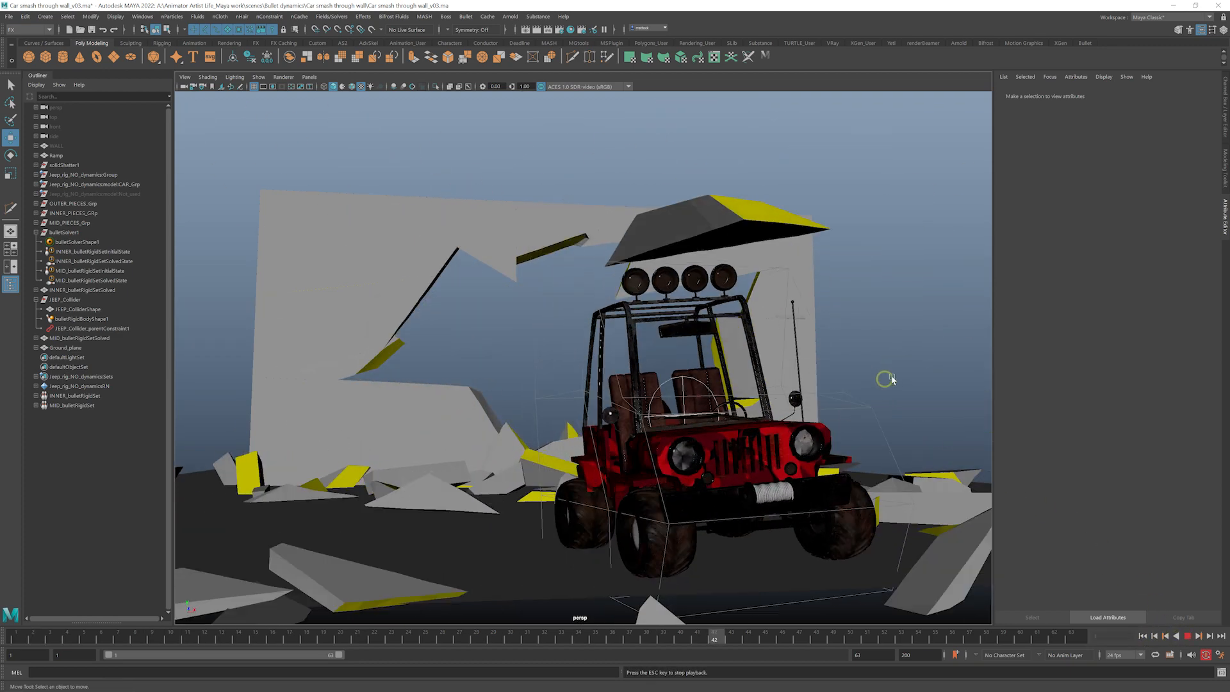
- Watch the looping crash around the broken wall from different angles and stop the playback at frame 7
{"action": "left_click_drag", "start_coordinate": [904, 363], "coordinate": [738, 401], "text": "alt"}
{"action": "right_click_drag", "start_coordinate": [739, 401], "coordinate": [761, 425], "text": "alt"}
{"action": "left_click_drag", "start_coordinate": [697, 415], "coordinate": [686, 426], "text": "alt"}
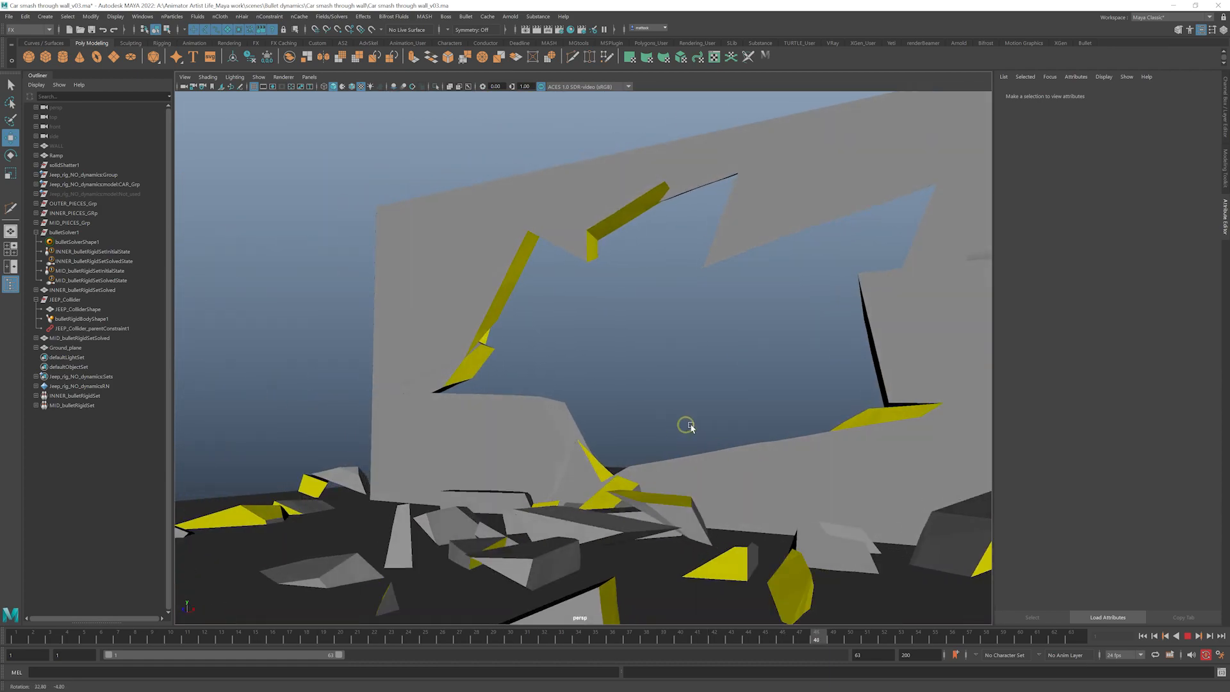
{"action": "right_click_drag", "start_coordinate": [687, 425], "coordinate": [652, 417], "text": "alt"}
{"action": "left_click_drag", "start_coordinate": [651, 417], "coordinate": [692, 414], "text": "alt"}
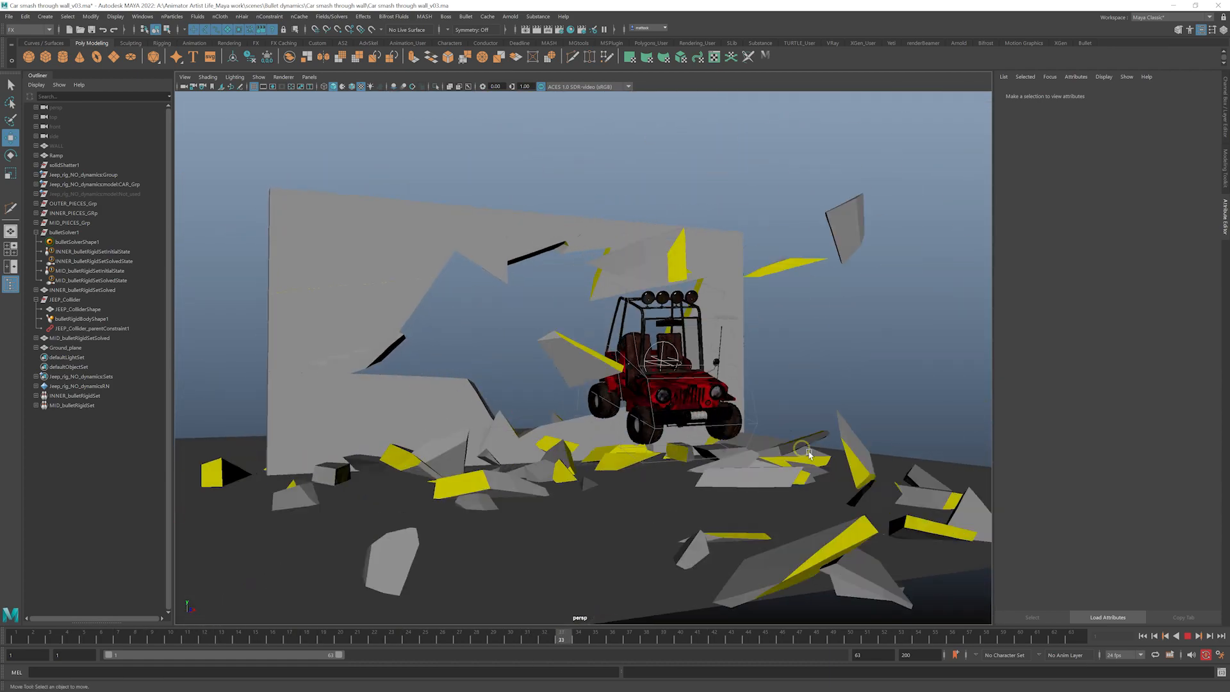
{"action": "left_click", "coordinate": [1191, 636]}
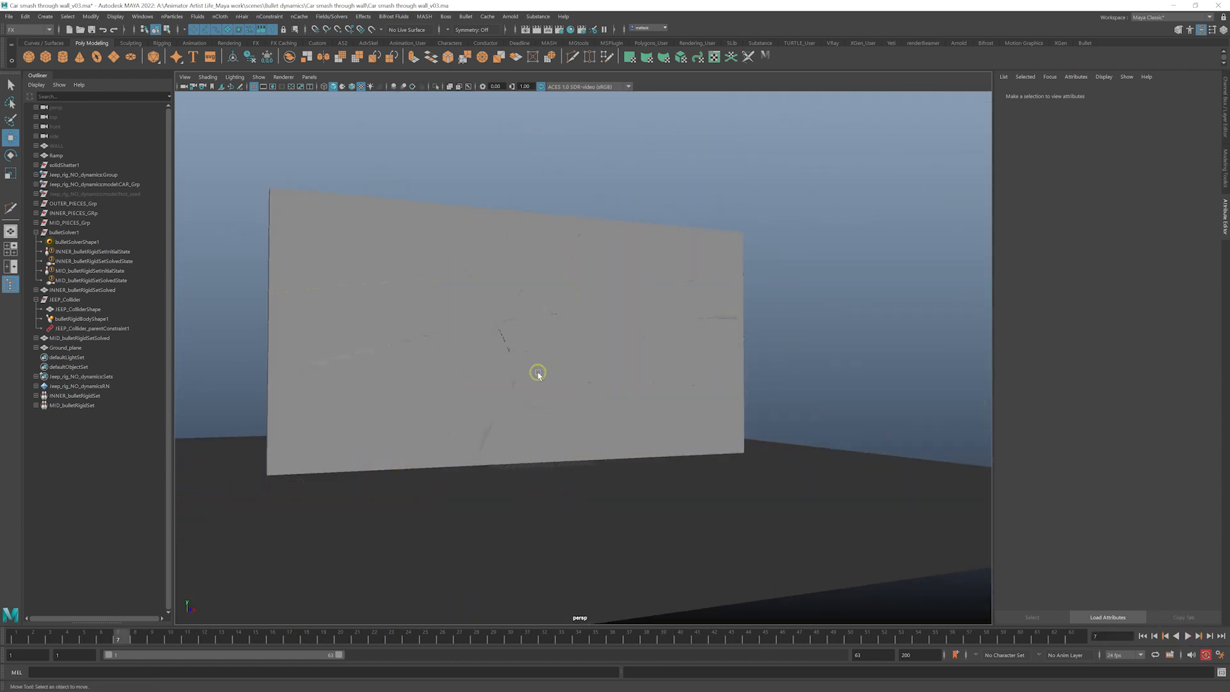
- Scrub the crash forward to frame 31 and view the jeep amid the flying debris
{"action": "right_click_drag", "start_coordinate": [537, 372], "coordinate": [599, 387], "text": "alt"}
{"action": "left_click", "coordinate": [207, 637]}
{"action": "left_click_drag", "start_coordinate": [207, 638], "coordinate": [528, 638]}
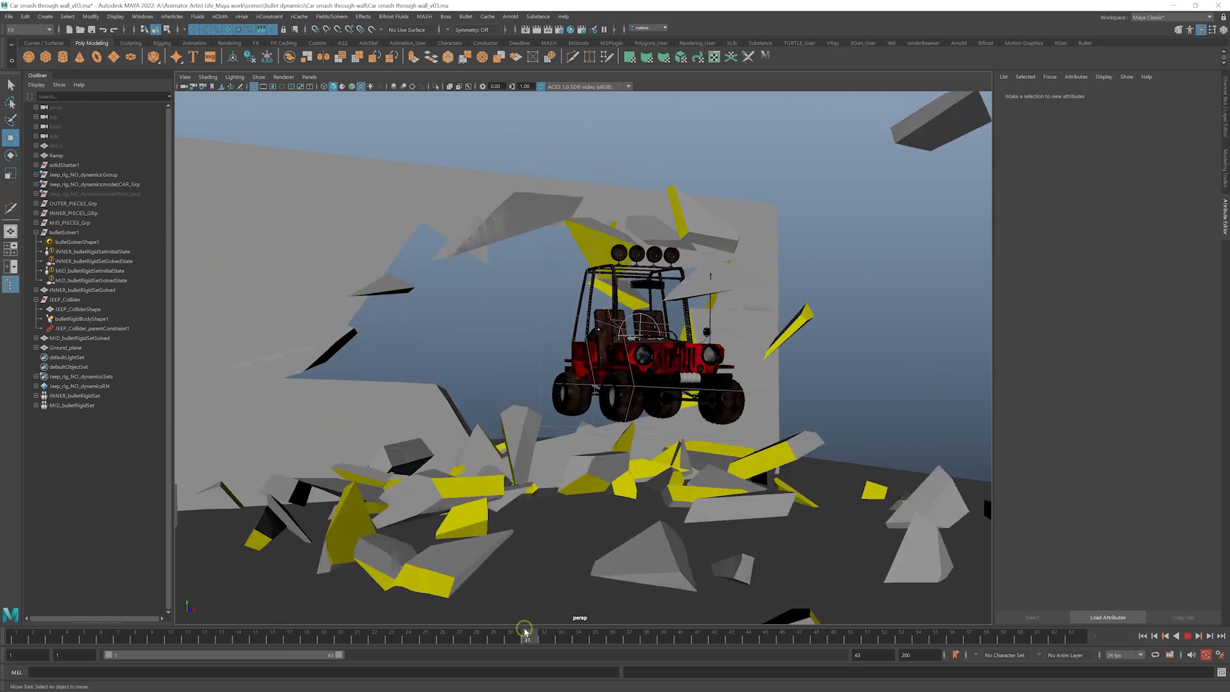
{"action": "left_click_drag", "start_coordinate": [534, 423], "coordinate": [698, 436], "text": "alt"}
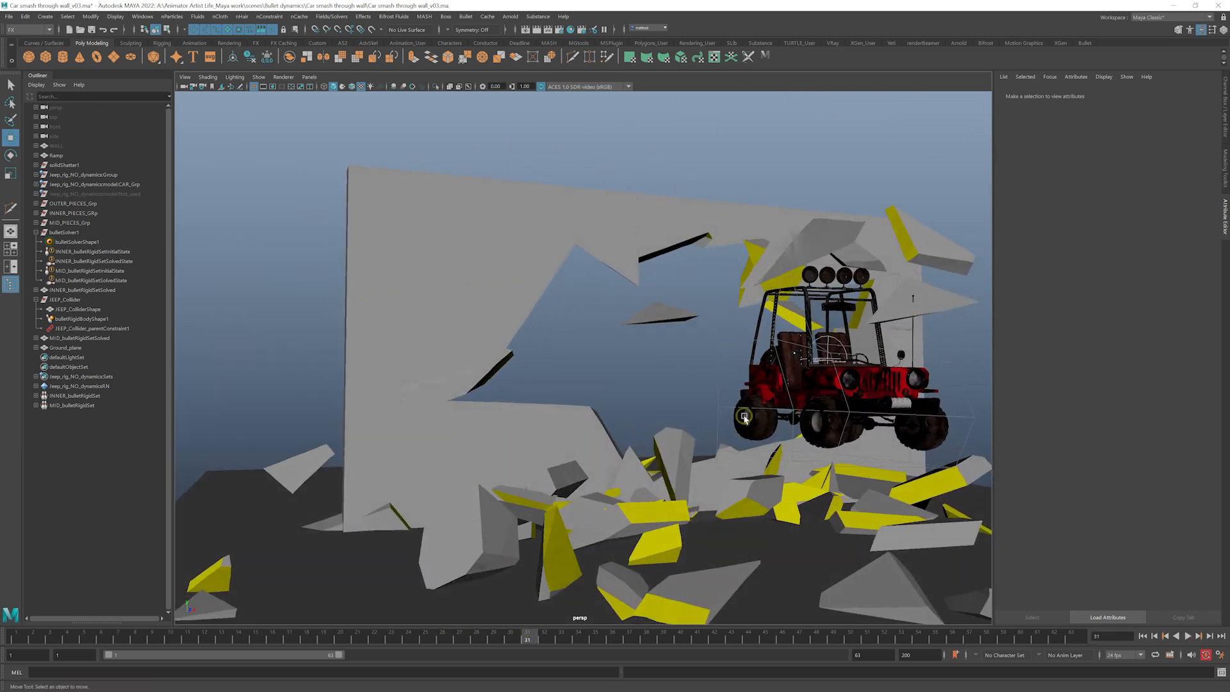
{"action": "left_click_drag", "start_coordinate": [637, 387], "coordinate": [667, 381], "text": "alt"}
{"action": "middle_click_drag", "start_coordinate": [578, 360], "coordinate": [465, 359], "text": "alt"}
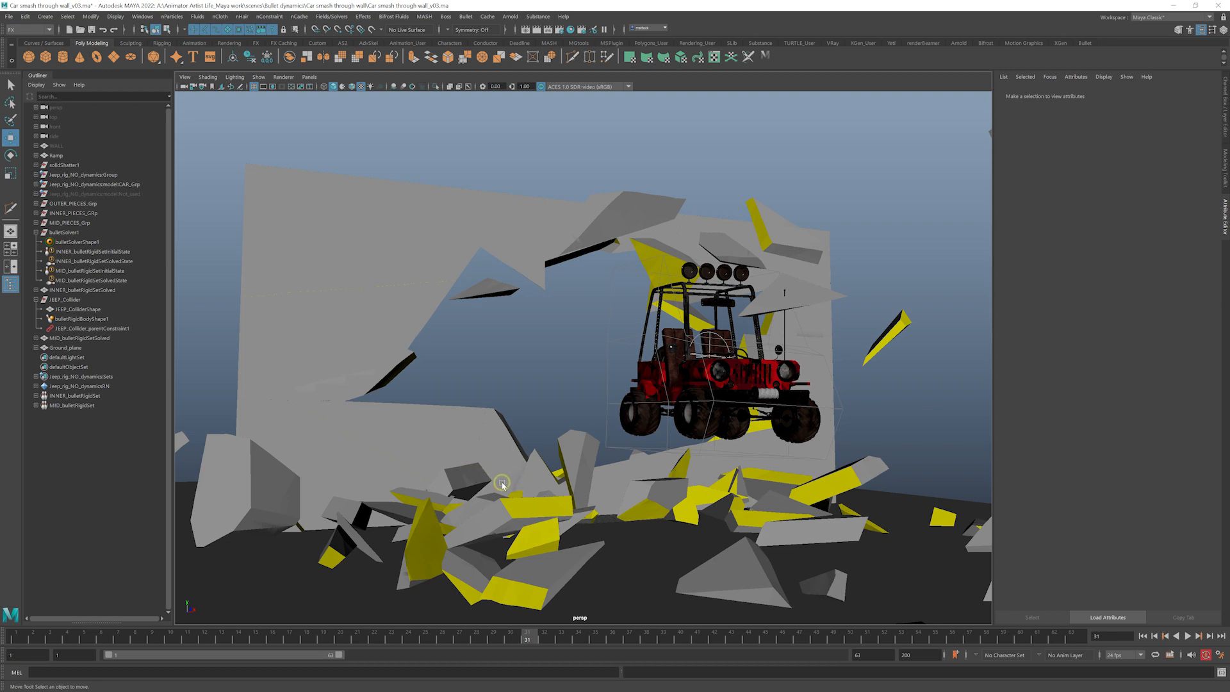
- Examine the frame 31 crash from the front and side, including the edges of the hole and the rubble pile
{"action": "left_click_drag", "start_coordinate": [502, 485], "coordinate": [552, 428], "text": "alt"}
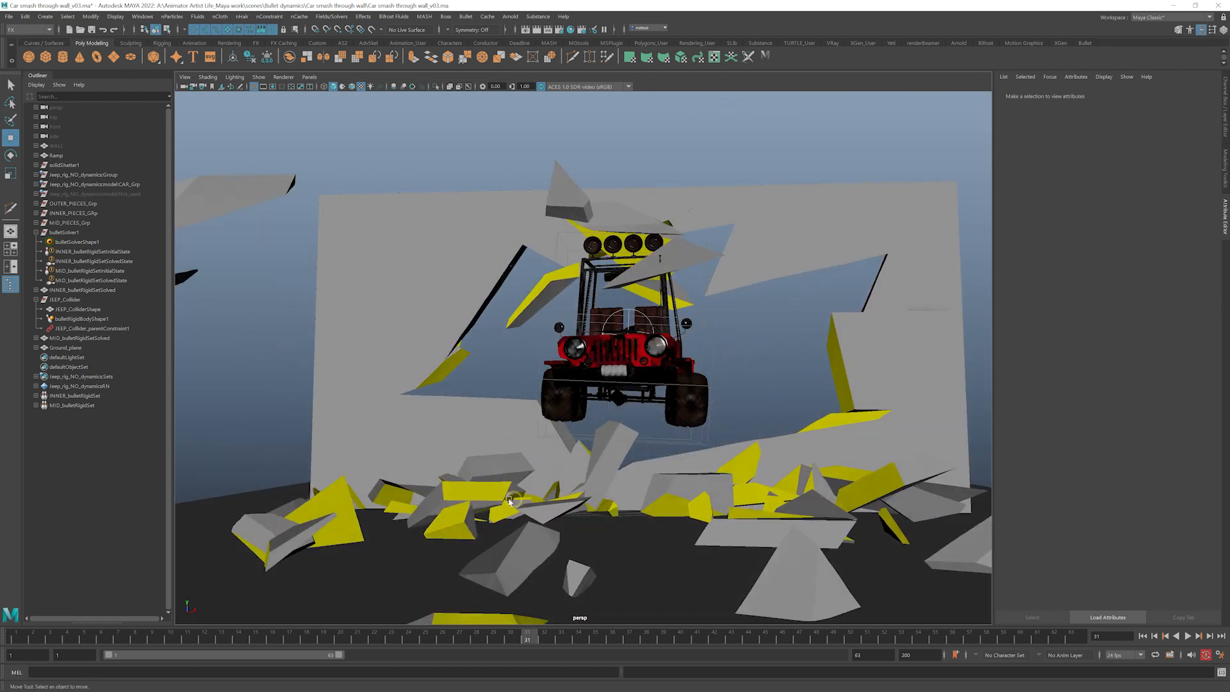
{"action": "left_click_drag", "start_coordinate": [509, 501], "coordinate": [430, 191], "text": "alt"}
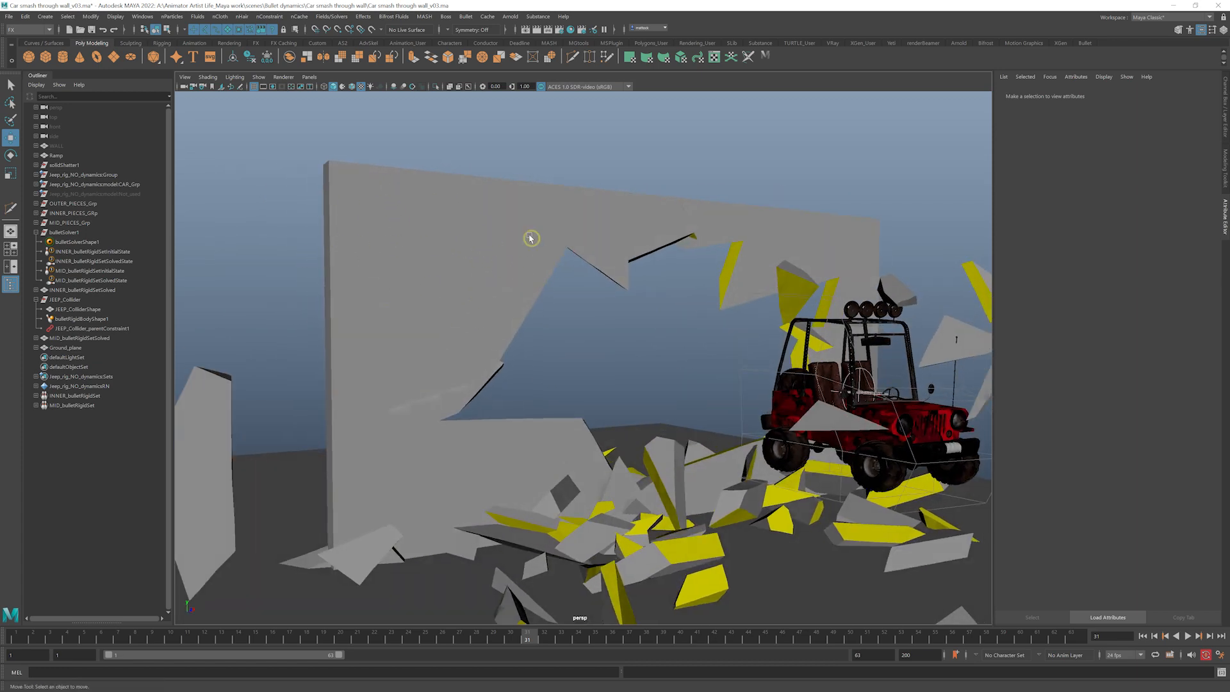
{"action": "left_click_drag", "start_coordinate": [469, 280], "coordinate": [557, 186], "text": "alt"}
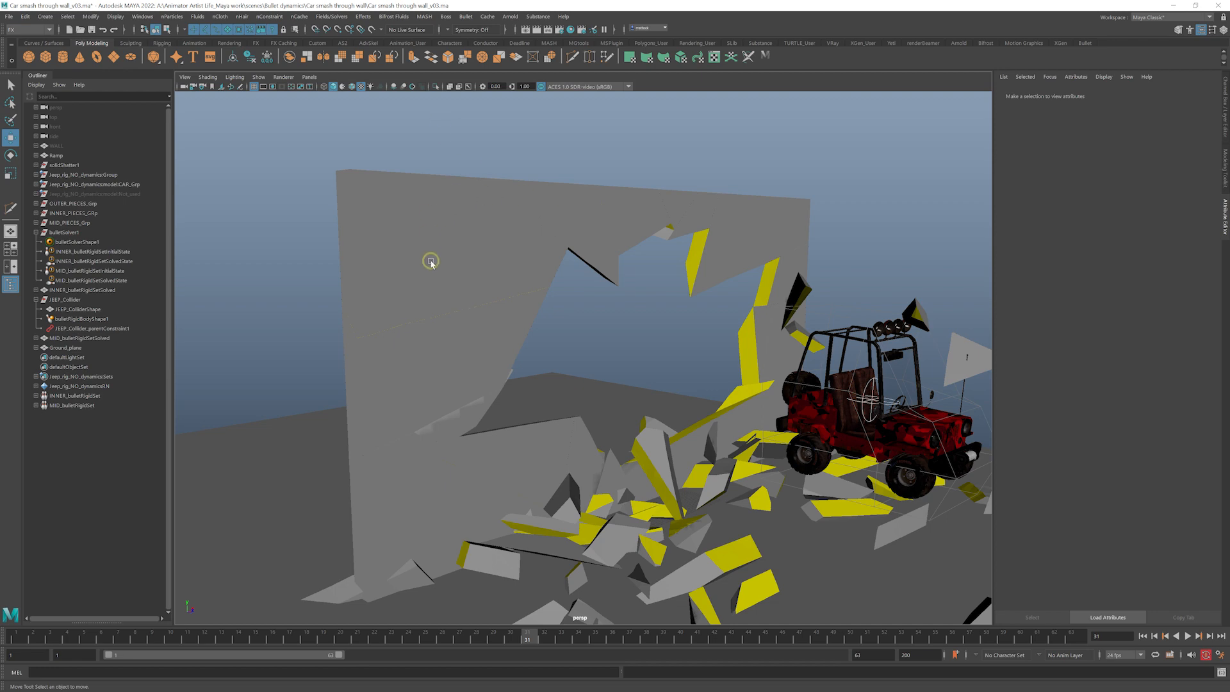
{"action": "left_click_drag", "start_coordinate": [566, 250], "coordinate": [424, 273], "text": "alt"}
{"action": "right_click_drag", "start_coordinate": [424, 274], "coordinate": [589, 311], "text": "alt"}
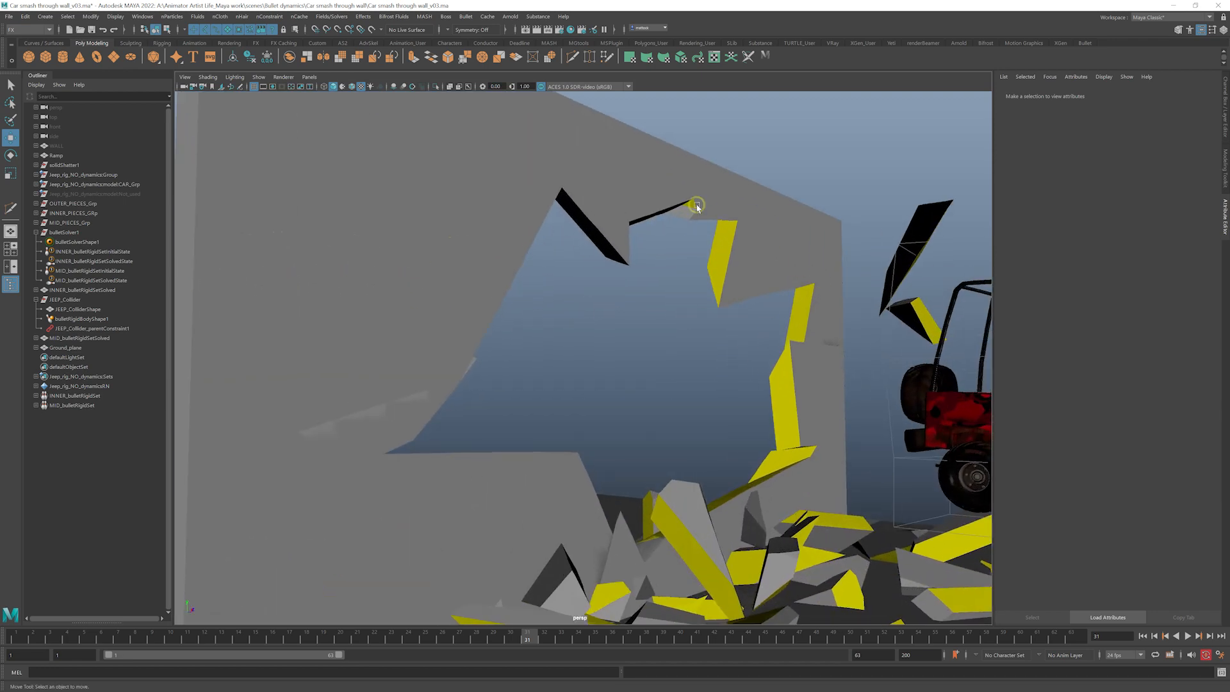
{"action": "right_click_drag", "start_coordinate": [926, 232], "coordinate": [505, 219], "text": "alt"}
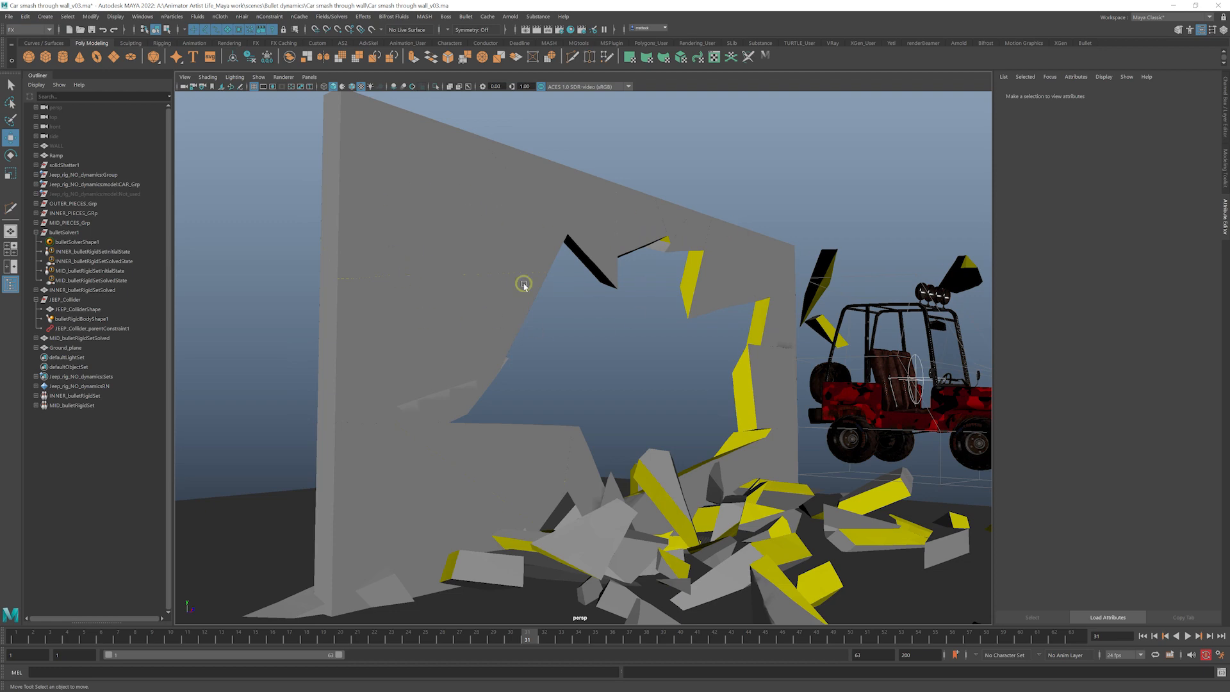
{"action": "mouse_move", "coordinate": [454, 281]}
{"action": "left_mouse_down", "text": "alt"}
{"action": "mouse_move", "coordinate": [423, 284]}
{"action": "mouse_move", "coordinate": [442, 282]}
{"action": "left_mouse_up", "text": "alt"}
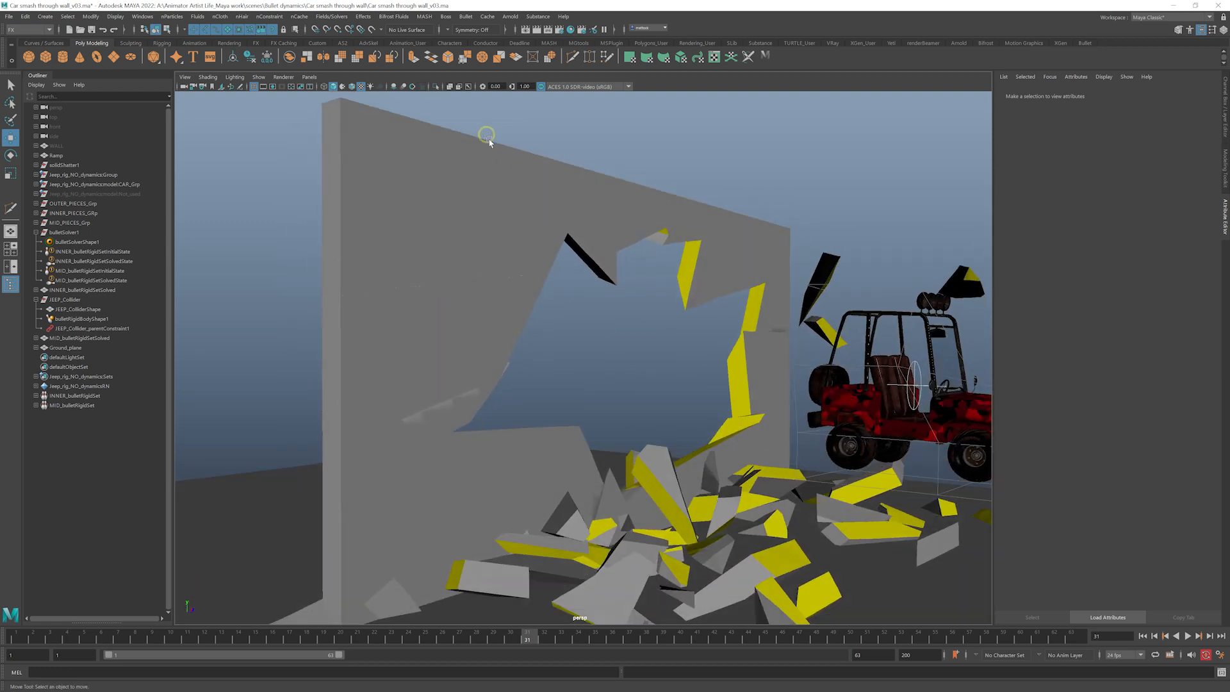
{"action": "left_click_drag", "start_coordinate": [550, 282], "coordinate": [540, 338], "text": "alt"}
{"action": "right_click_drag", "start_coordinate": [541, 337], "coordinate": [617, 319], "text": "alt"}
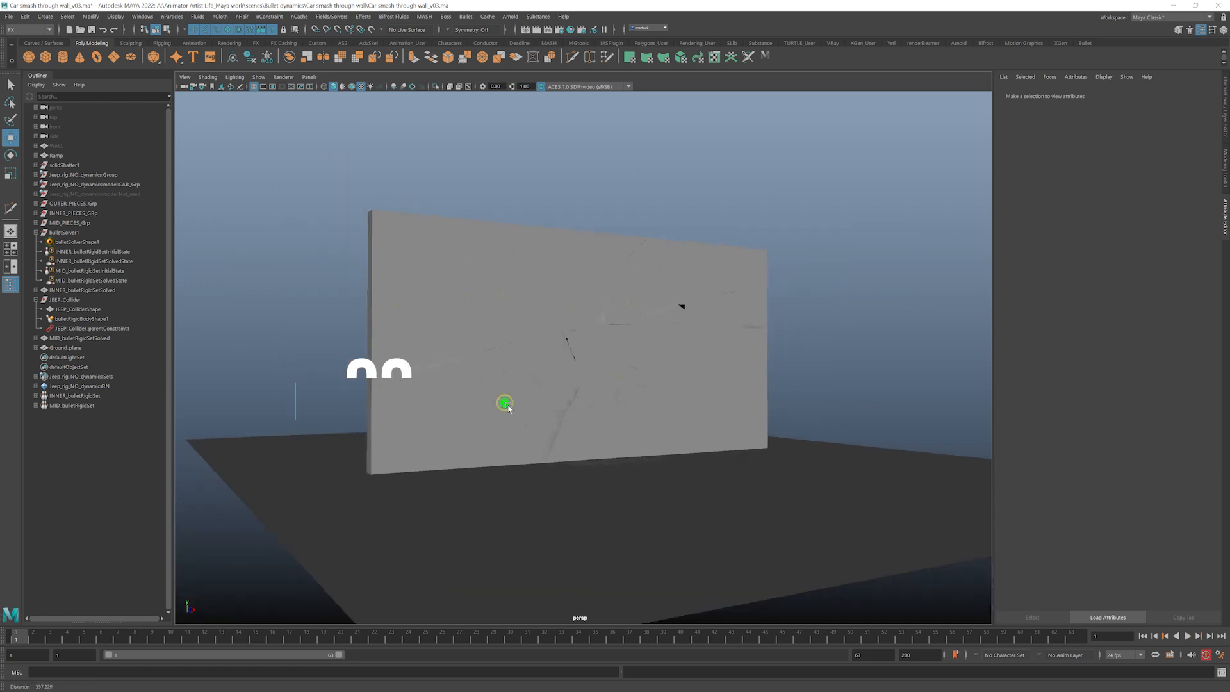
- Create a Camera and Aim for the shot, with the scene at frame 1
{"action": "left_click_drag", "start_coordinate": [502, 404], "coordinate": [590, 426], "text": "alt"}
{"action": "middle_click_drag", "start_coordinate": [466, 390], "coordinate": [490, 441], "text": "alt"}
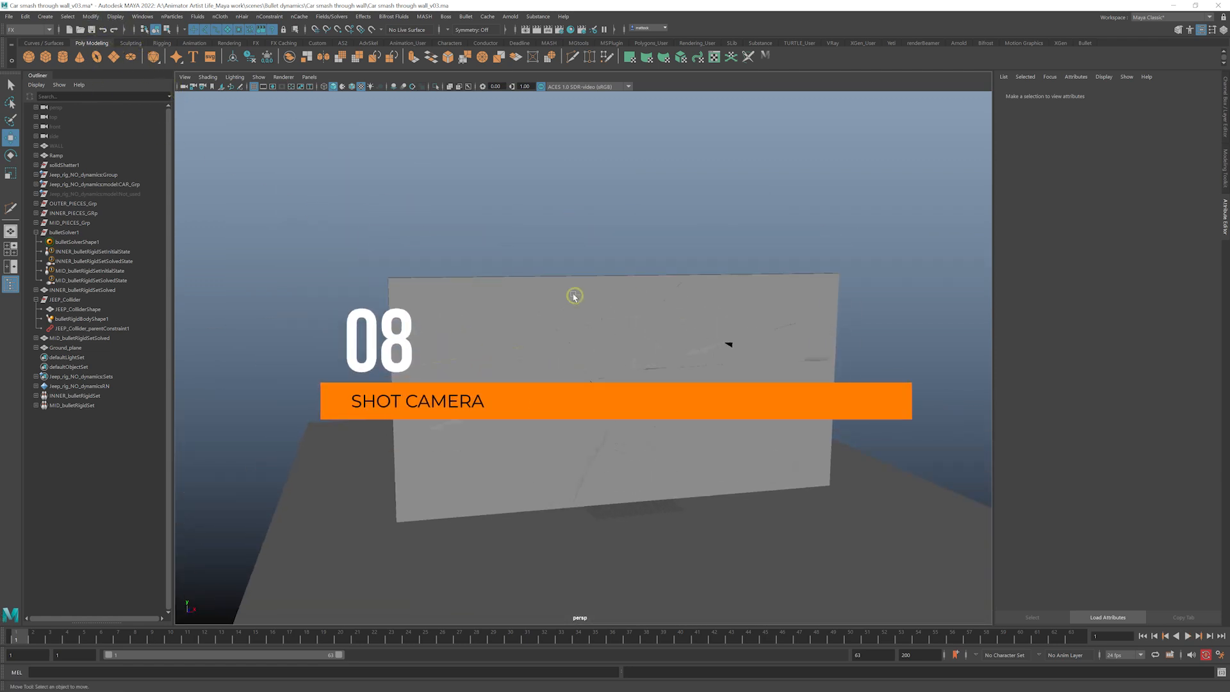
{"action": "left_click_drag", "start_coordinate": [574, 294], "coordinate": [372, 220], "text": "alt"}
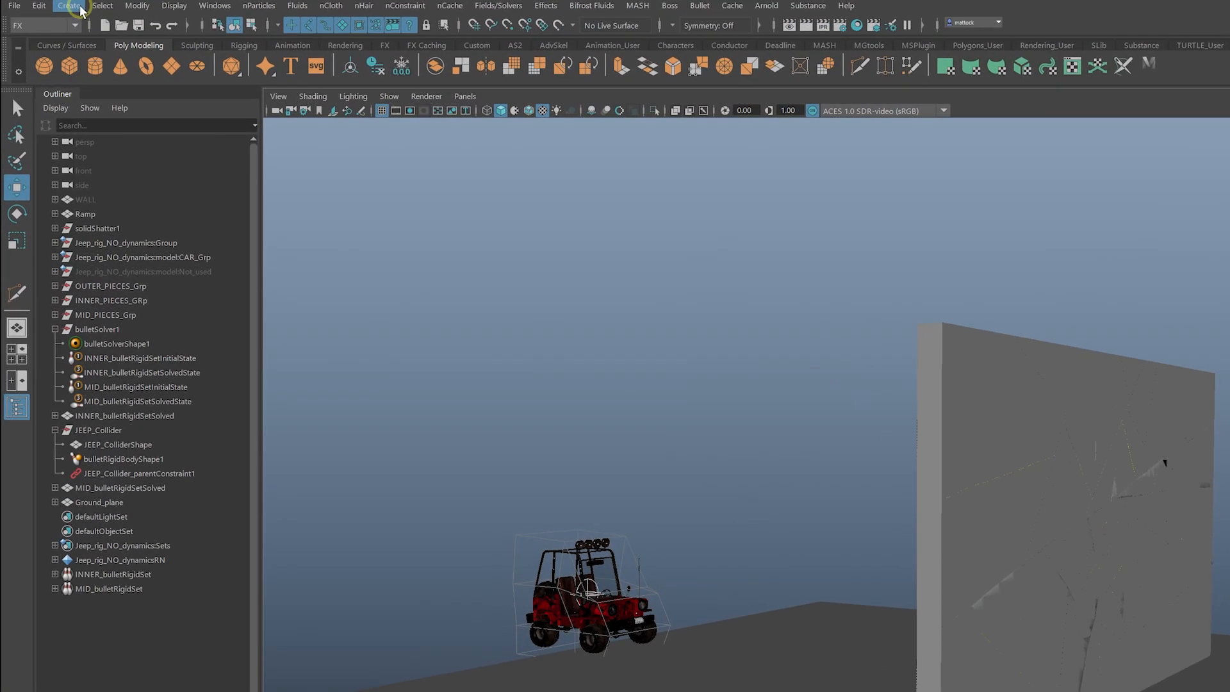
{"action": "left_click", "coordinate": [44, 16]}
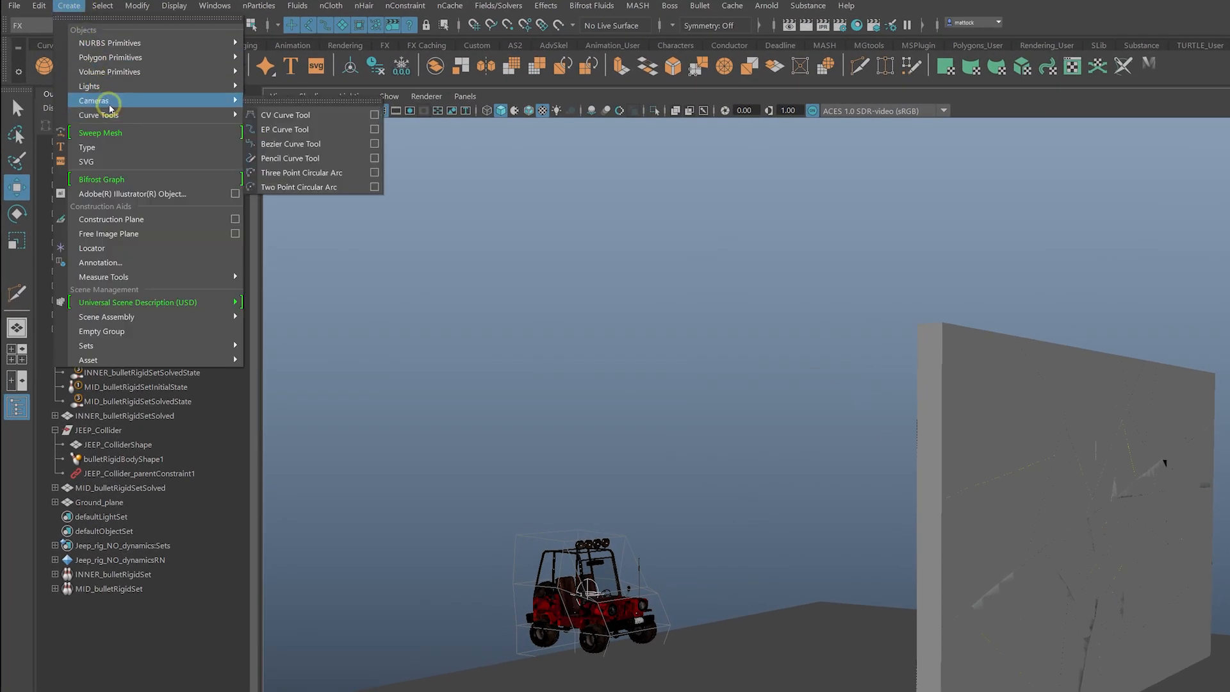
{"action": "mouse_move", "coordinate": [109, 102]}
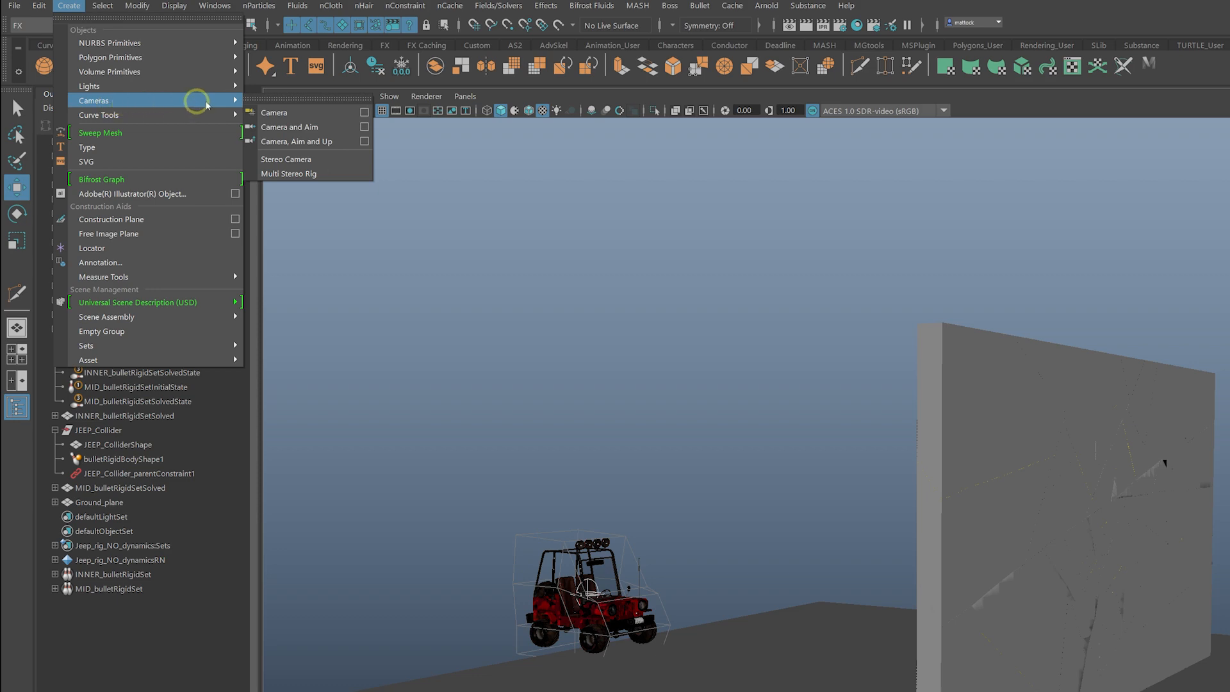
{"action": "left_click", "coordinate": [309, 127]}
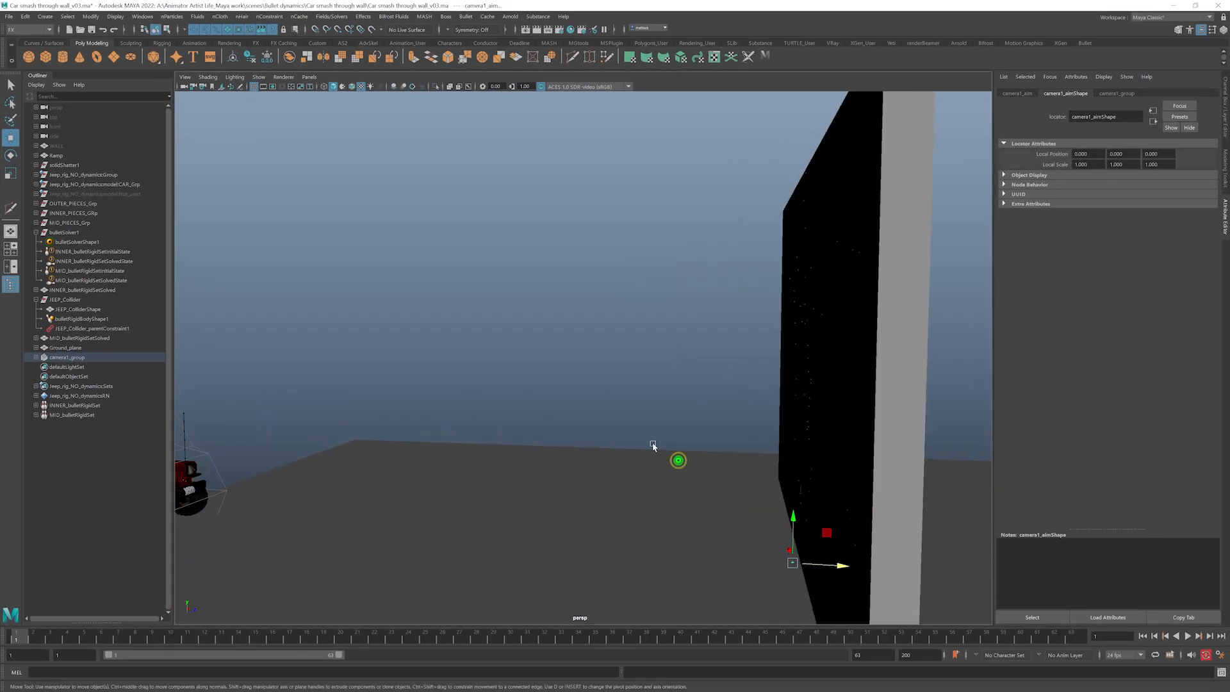
- Switch the perspective view to wireframe so the new camera can be located at the base of the wall
{"action": "left_click_drag", "start_coordinate": [653, 446], "coordinate": [535, 366], "text": "alt"}
{"action": "middle_click_drag", "start_coordinate": [636, 466], "coordinate": [676, 401], "text": "alt"}
{"action": "mouse_move", "coordinate": [667, 401]}
{"action": "left_mouse_down", "text": "alt"}
{"action": "mouse_move", "coordinate": [695, 405]}
{"action": "mouse_move", "coordinate": [719, 434]}
{"action": "mouse_move", "coordinate": [779, 444]}
{"action": "left_mouse_up", "text": "alt"}
{"action": "key", "text": "4"}
{"action": "mouse_move", "coordinate": [595, 439]}
{"action": "left_mouse_down", "text": "alt"}
{"action": "mouse_move", "coordinate": [685, 437]}
{"action": "mouse_move", "coordinate": [718, 453]}
{"action": "left_mouse_up", "text": "alt"}
- Expand camera1_group and inspect the attributes of cameraShape1 and camera1_aim
{"action": "left_click", "coordinate": [62, 359]}
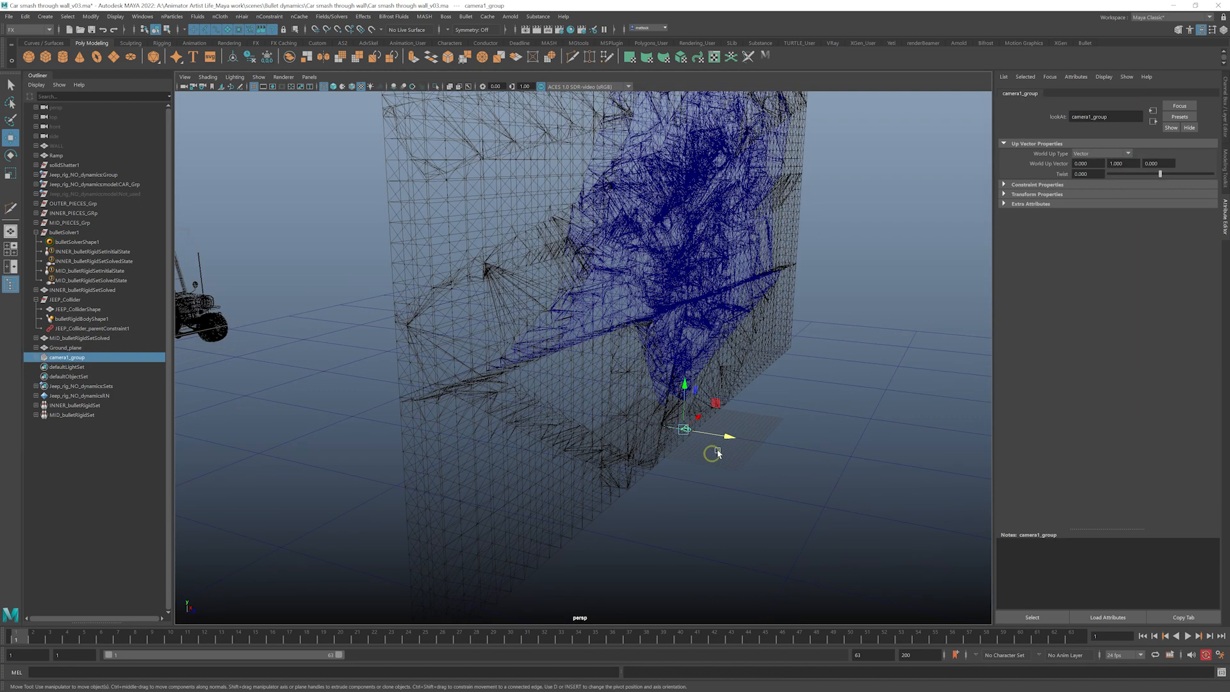
{"action": "left_click", "coordinate": [36, 358]}
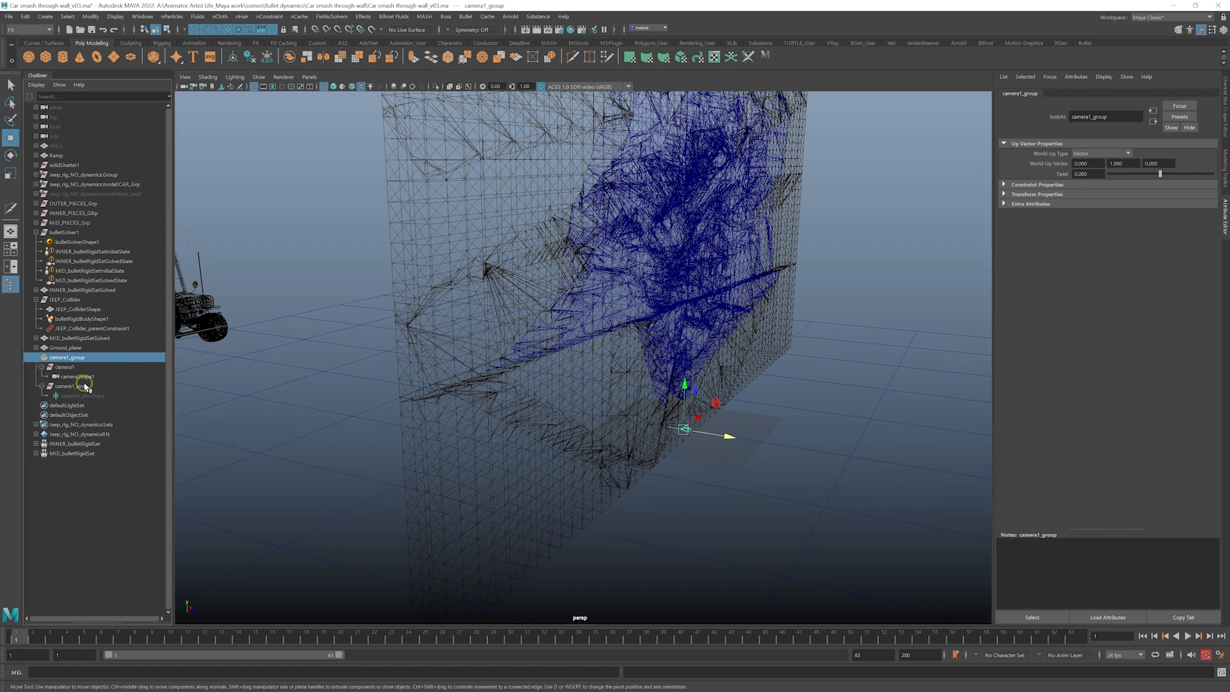
{"action": "left_click", "coordinate": [35, 358]}
{"action": "left_click", "coordinate": [36, 357]}
{"action": "left_click", "coordinate": [76, 378]}
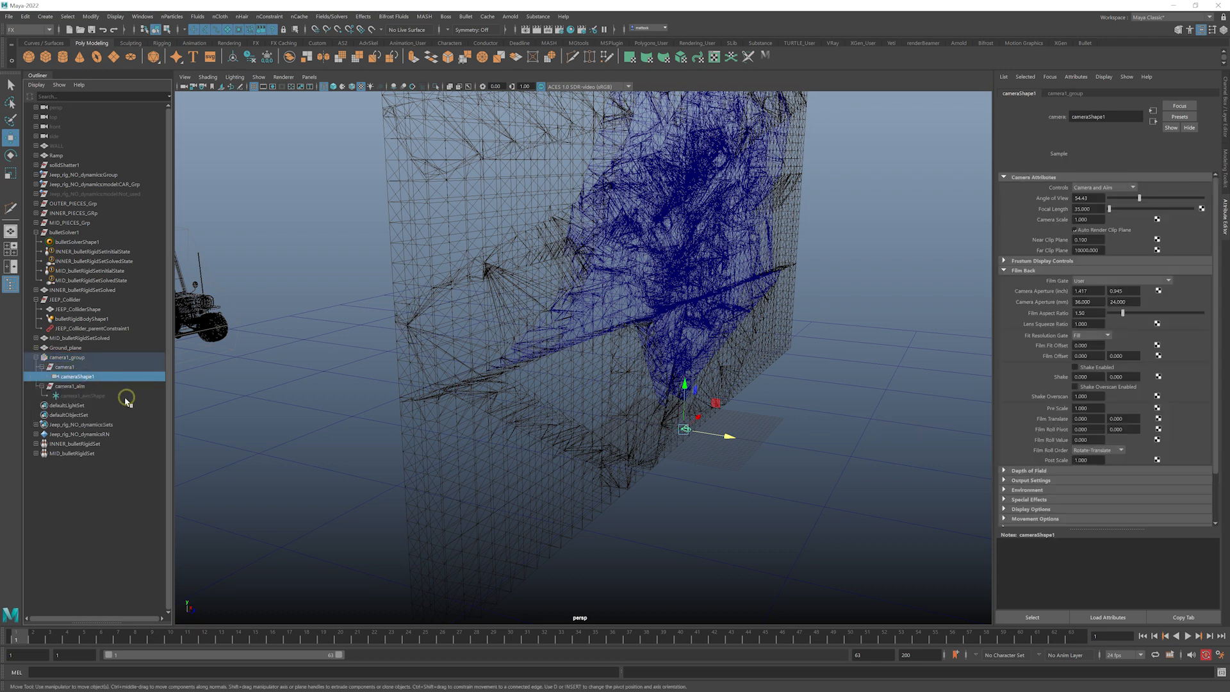
{"action": "left_click", "coordinate": [73, 385]}
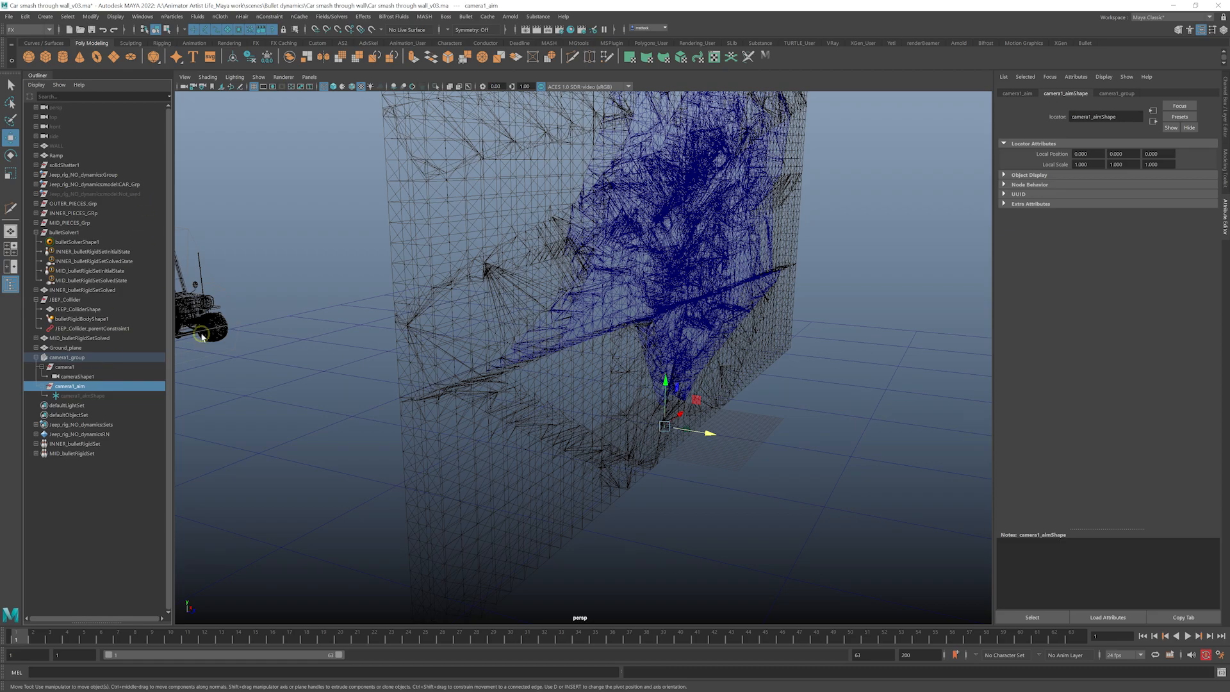
- Switch to a layout of two side-by-side panes and show camera1's view beside the perspective view
{"action": "left_click_drag", "start_coordinate": [576, 389], "coordinate": [647, 373], "text": "alt"}
{"action": "middle_click_drag", "start_coordinate": [635, 340], "coordinate": [654, 379], "text": "alt"}
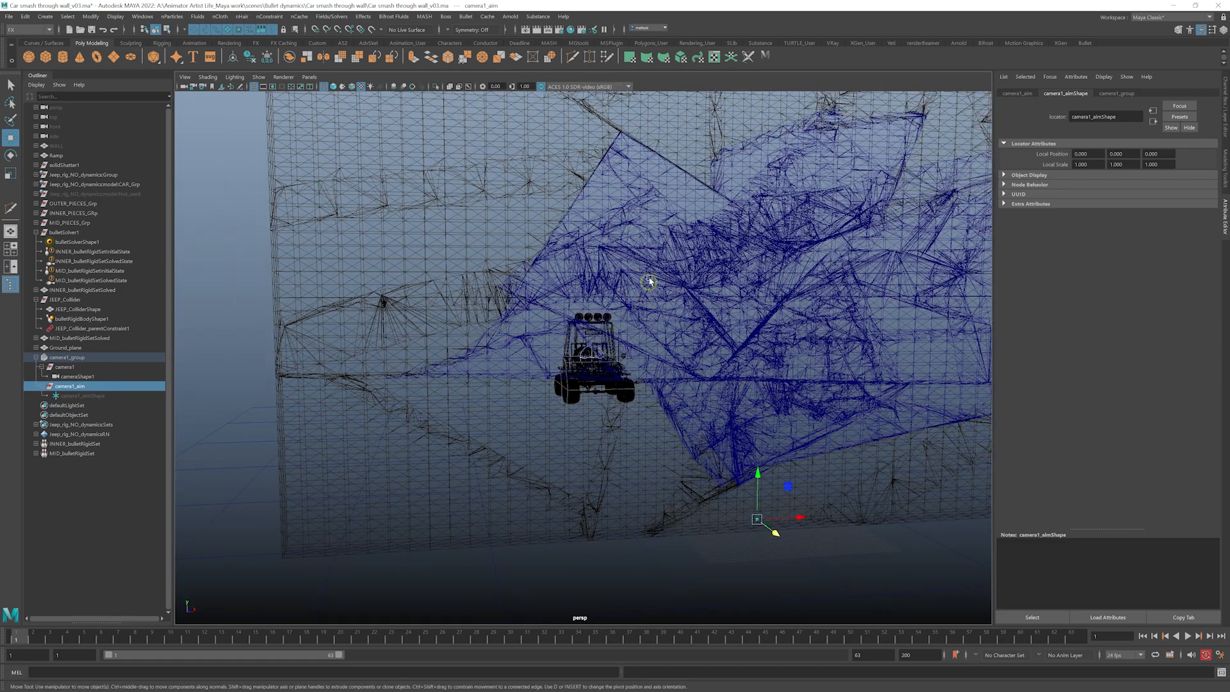
{"action": "left_click", "coordinate": [310, 77]}
{"action": "mouse_move", "coordinate": [358, 86]}
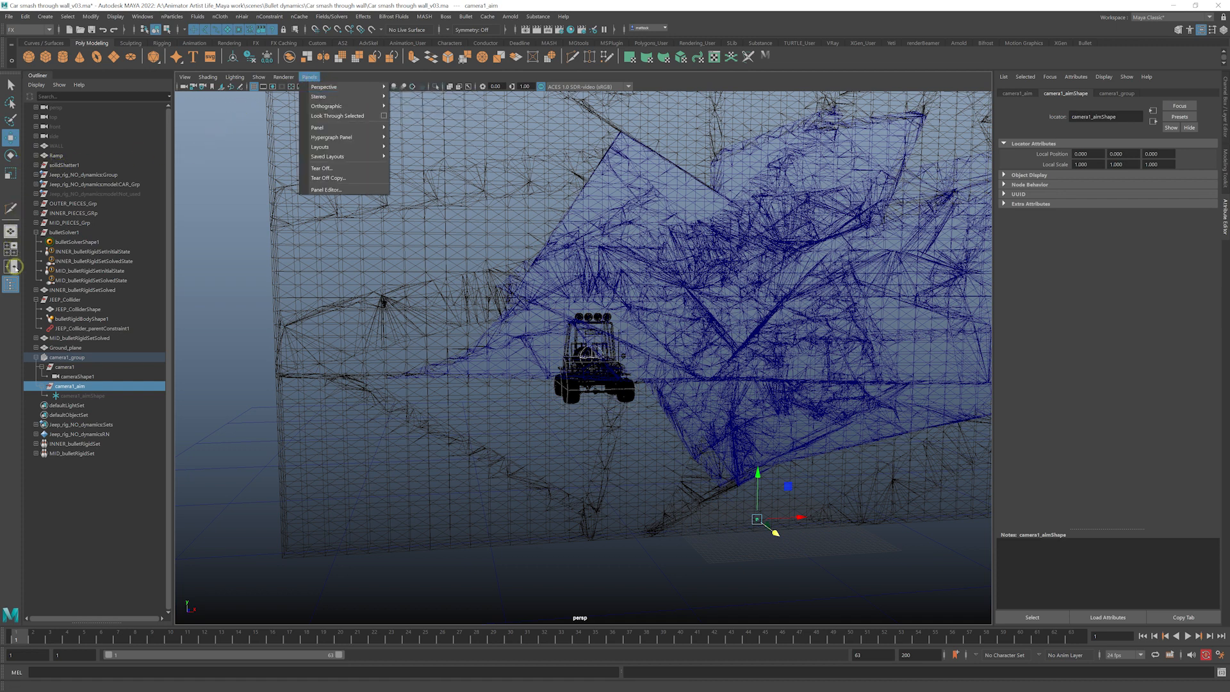
{"action": "left_click", "coordinate": [11, 266]}
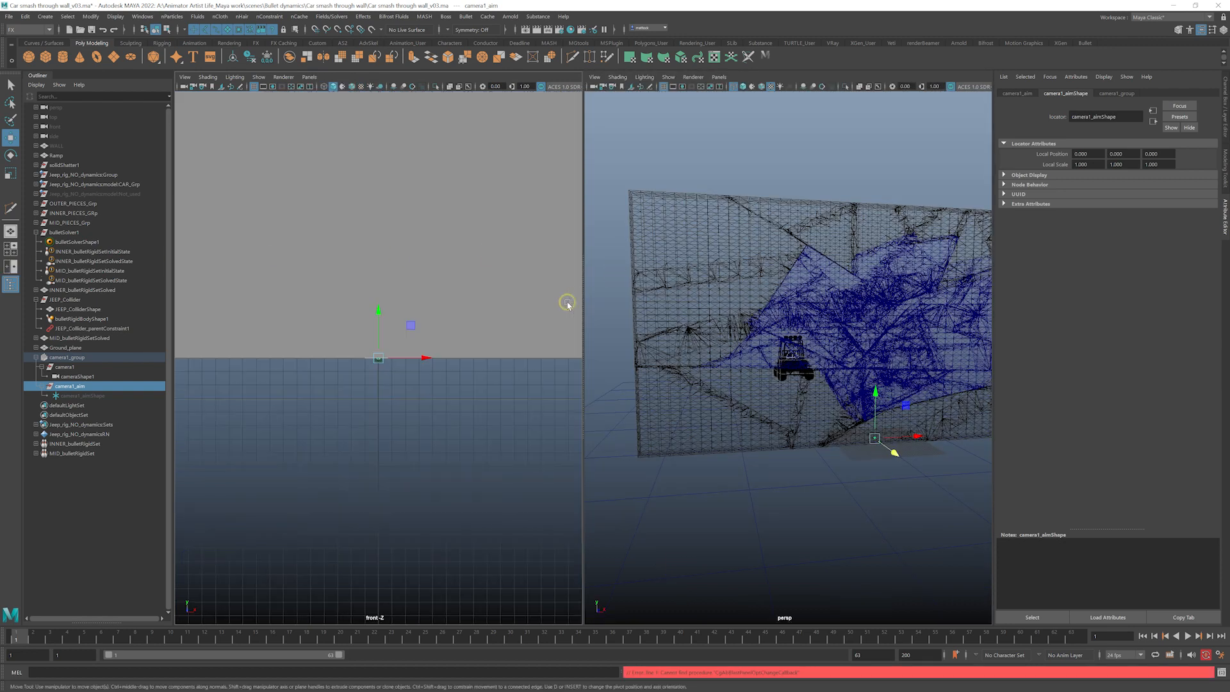
{"action": "left_click", "coordinate": [310, 77]}
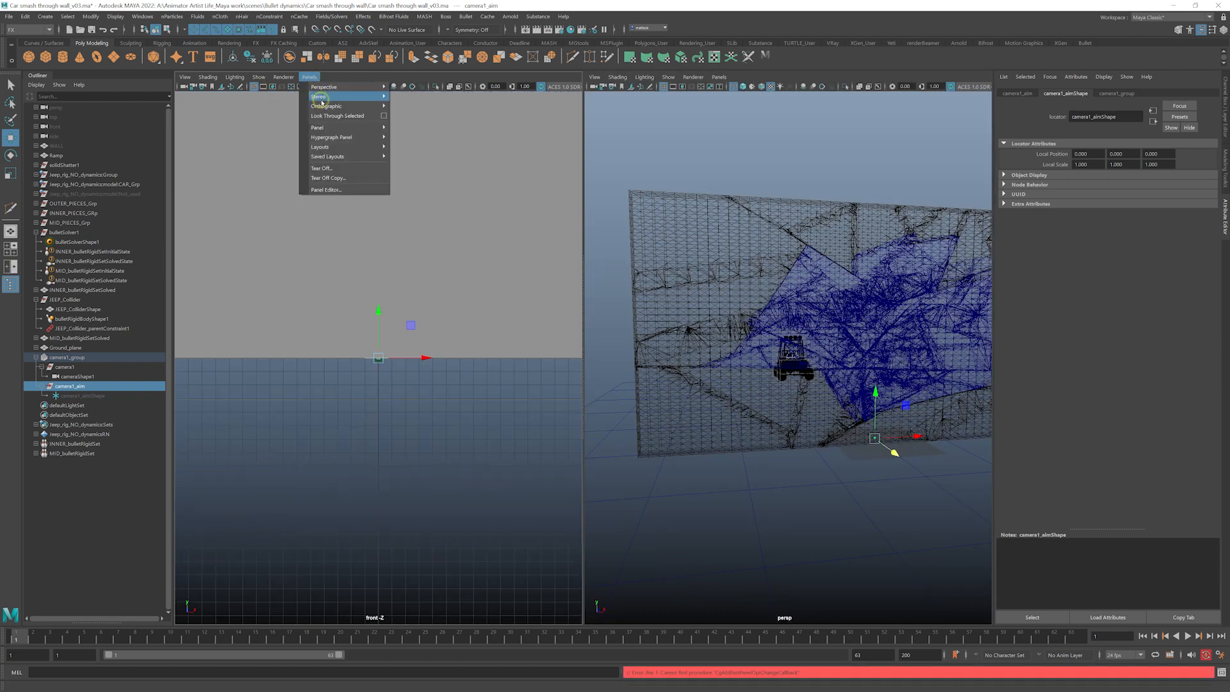
{"action": "mouse_move", "coordinate": [359, 87]}
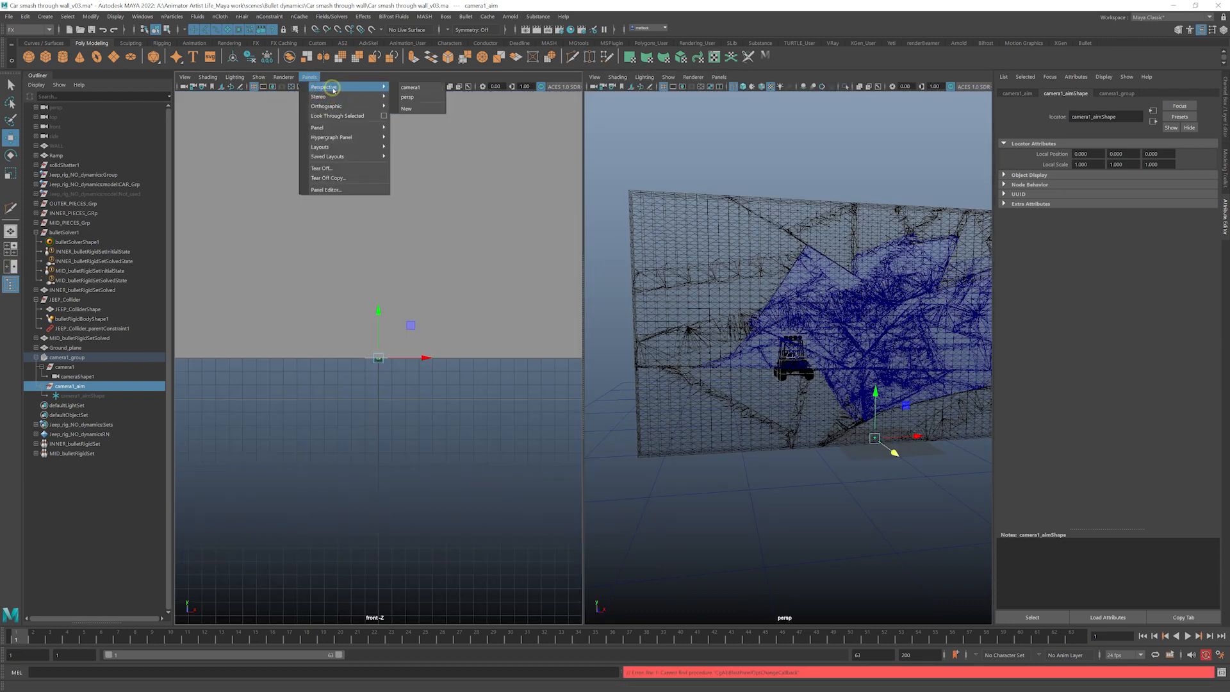
{"action": "left_click", "coordinate": [420, 87]}
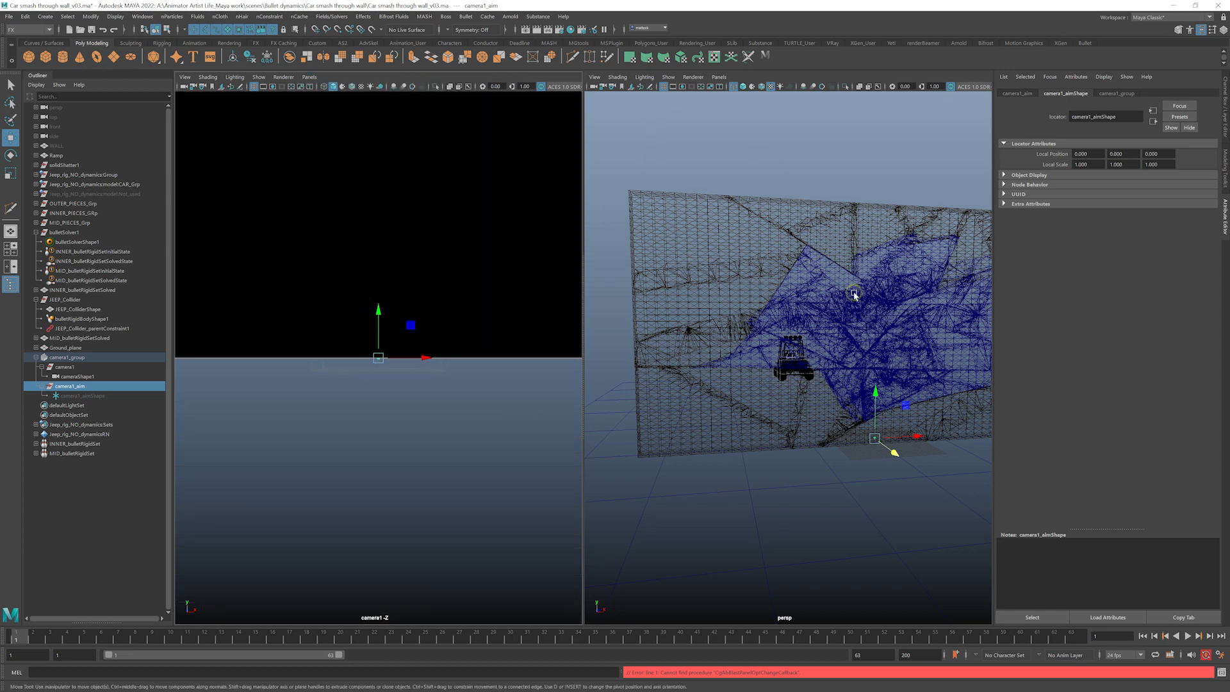
{"action": "right_click_drag", "start_coordinate": [855, 295], "coordinate": [733, 282], "text": "alt"}
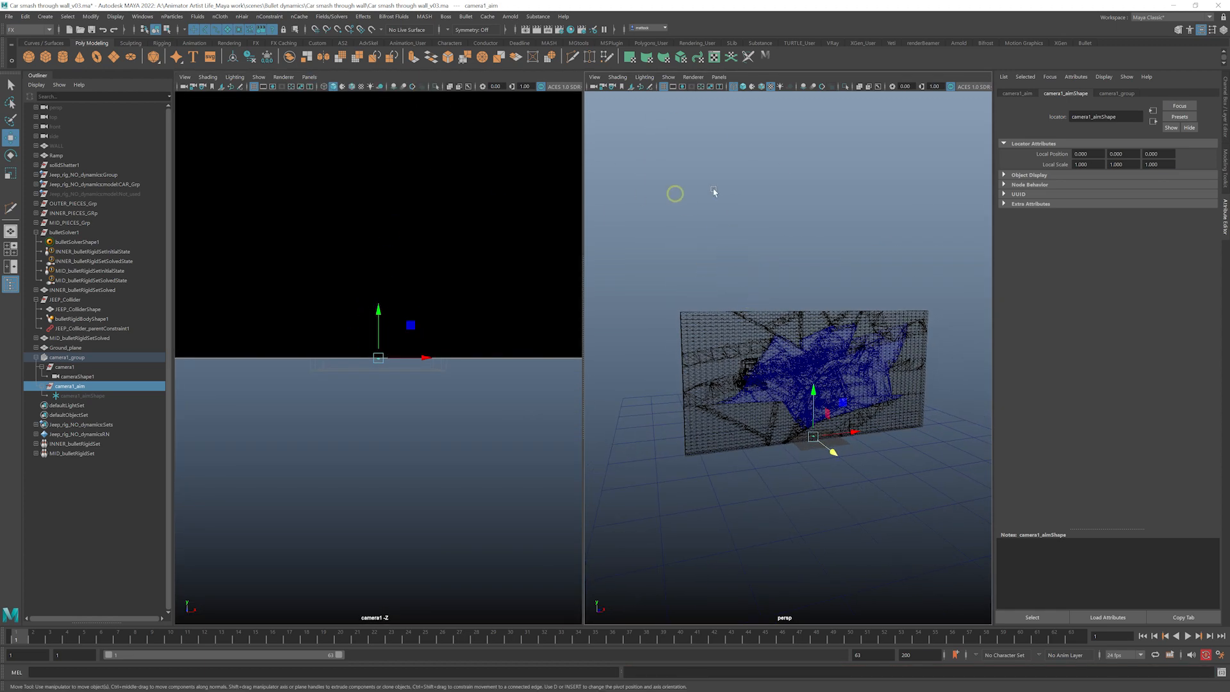
- Move camera1 away from the base of the wall, out in front of it and slightly upward
{"action": "left_click", "coordinate": [310, 76]}
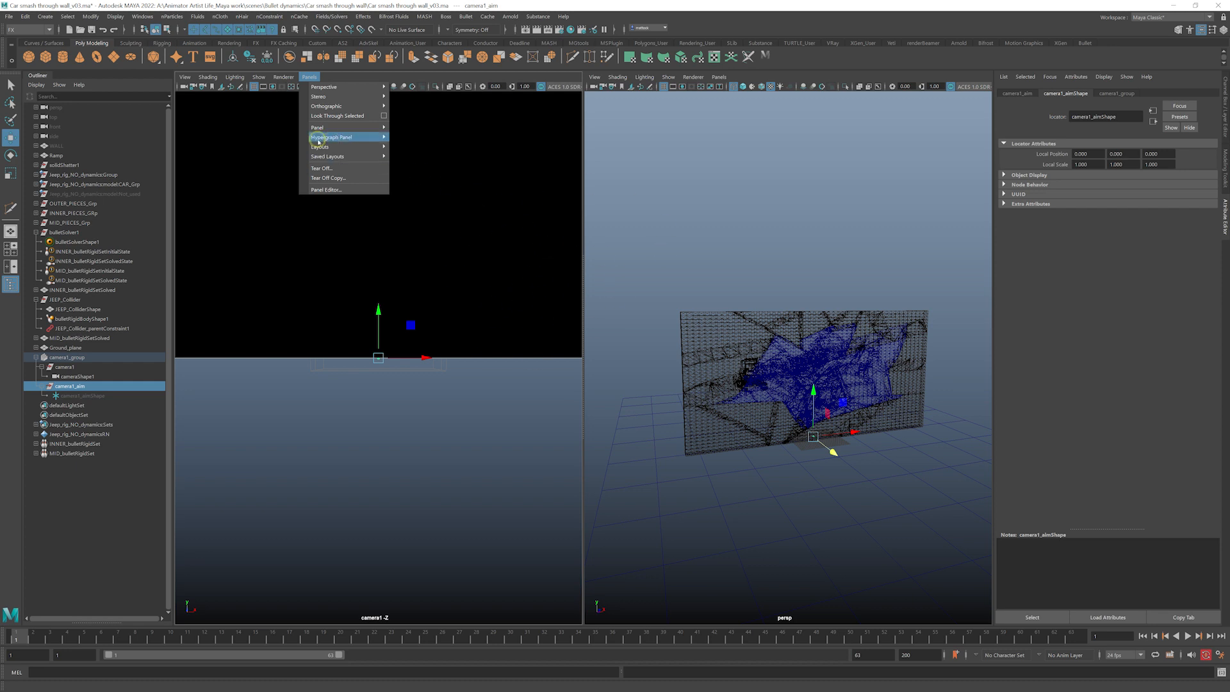
{"action": "left_click", "coordinate": [310, 76]}
{"action": "right_click_drag", "start_coordinate": [809, 325], "coordinate": [776, 327], "text": "alt"}
{"action": "mouse_move", "coordinate": [777, 327]}
{"action": "left_mouse_down", "text": "alt"}
{"action": "mouse_move", "coordinate": [808, 330]}
{"action": "mouse_move", "coordinate": [796, 335]}
{"action": "left_mouse_up", "text": "alt"}
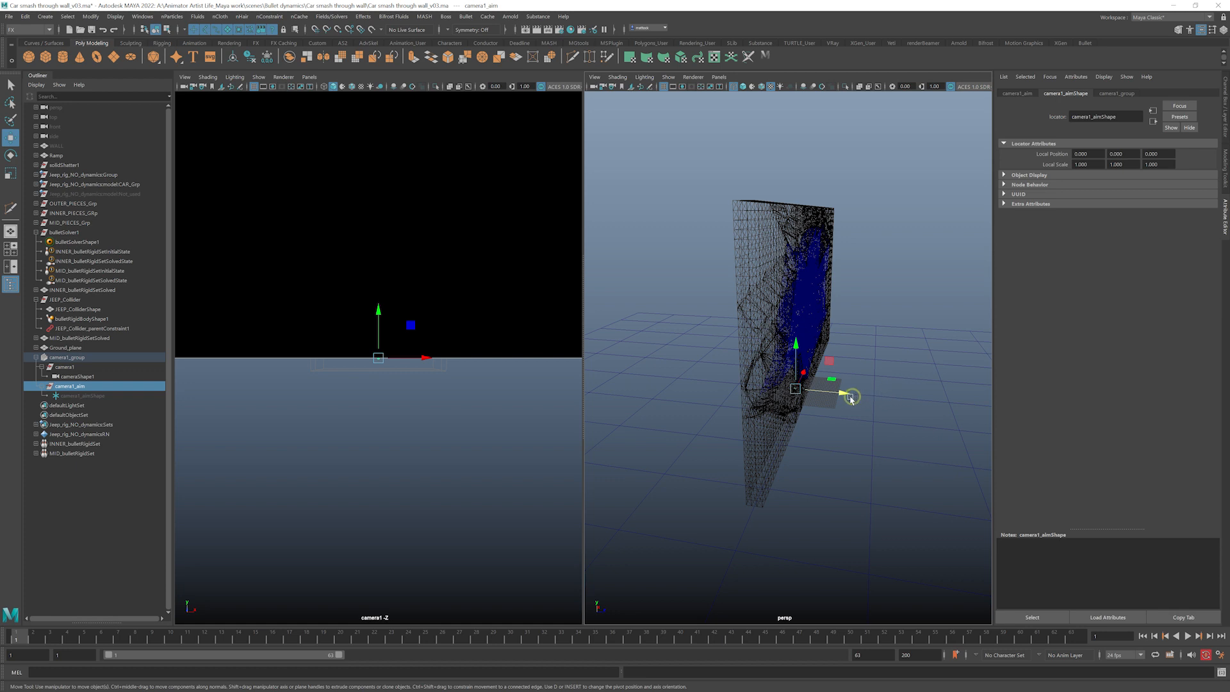
{"action": "left_click", "coordinate": [119, 358]}
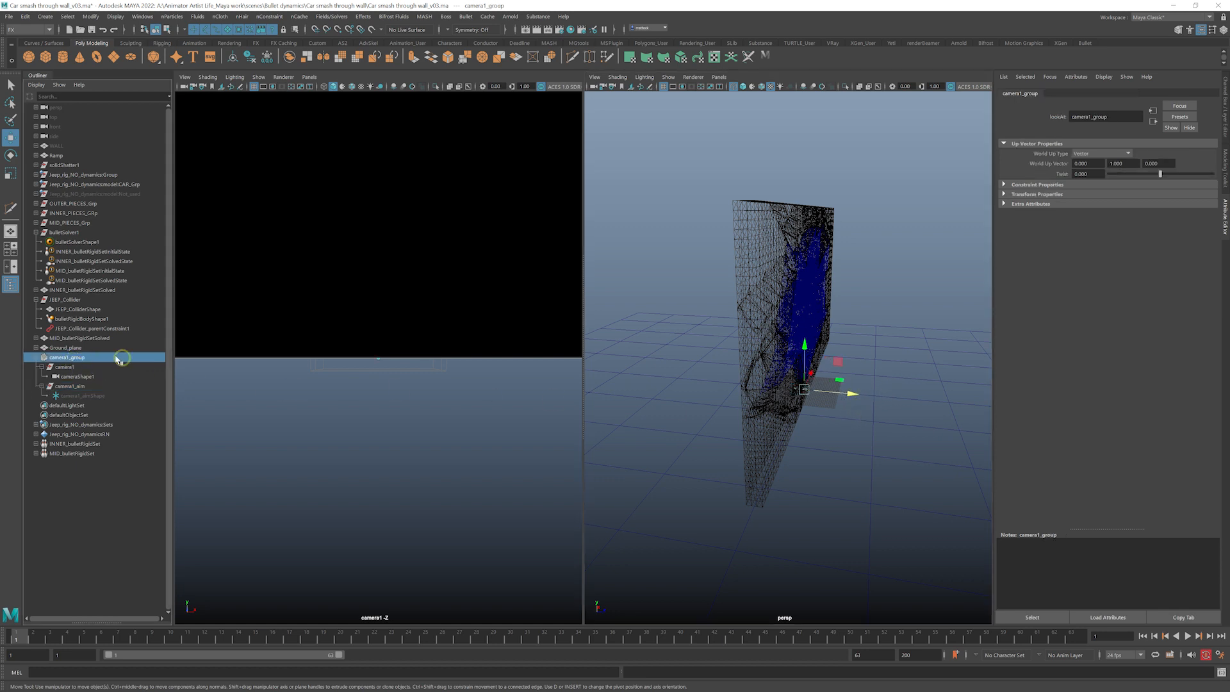
{"action": "left_click", "coordinate": [78, 377]}
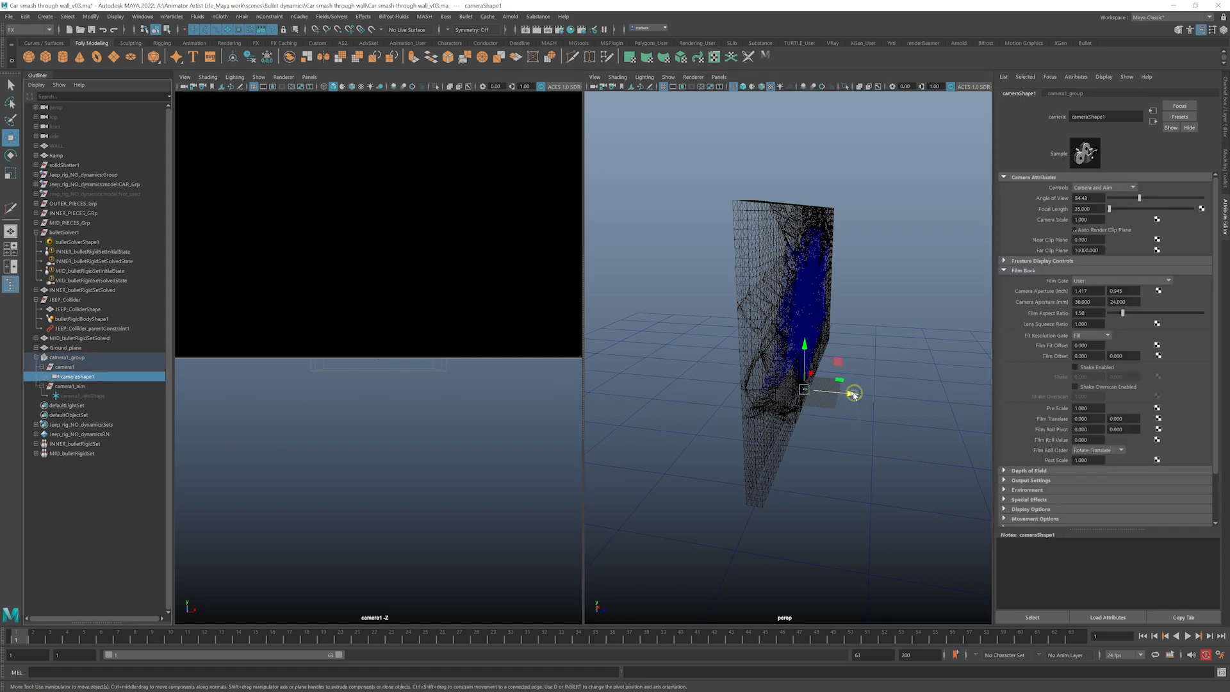
{"action": "left_click_drag", "start_coordinate": [852, 393], "coordinate": [926, 314]}
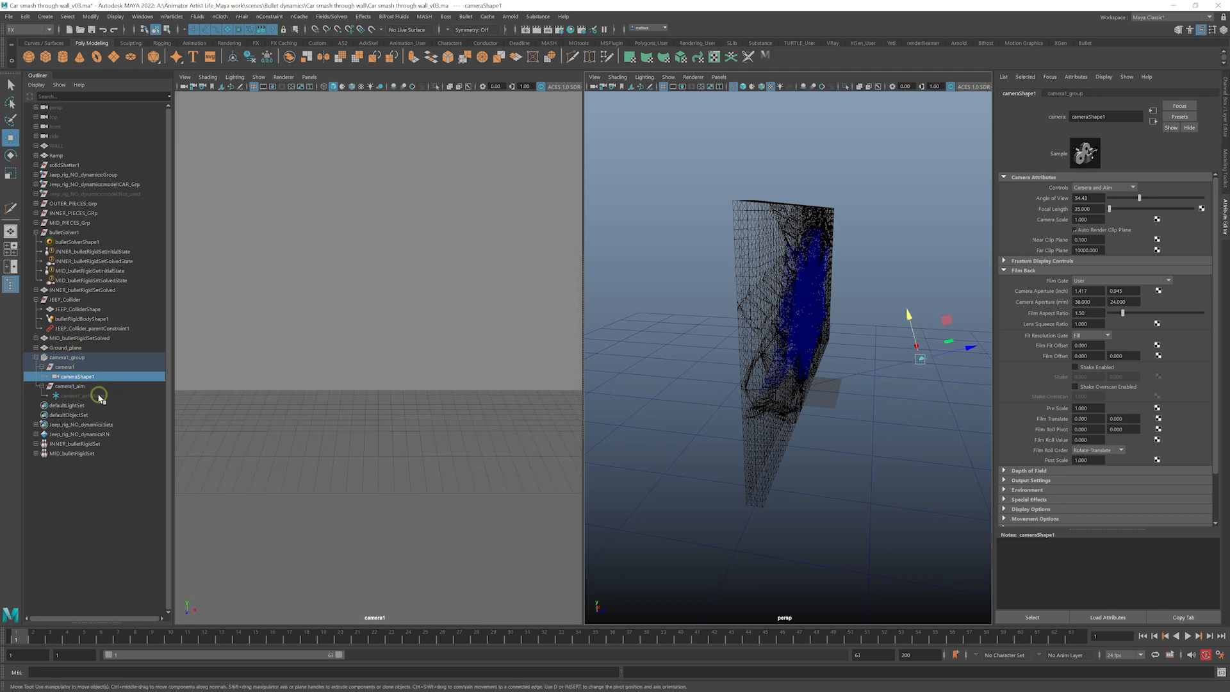
- Hide the shape nodes in the Outliner so only the transforms are listed
{"action": "left_click", "coordinate": [51, 91]}
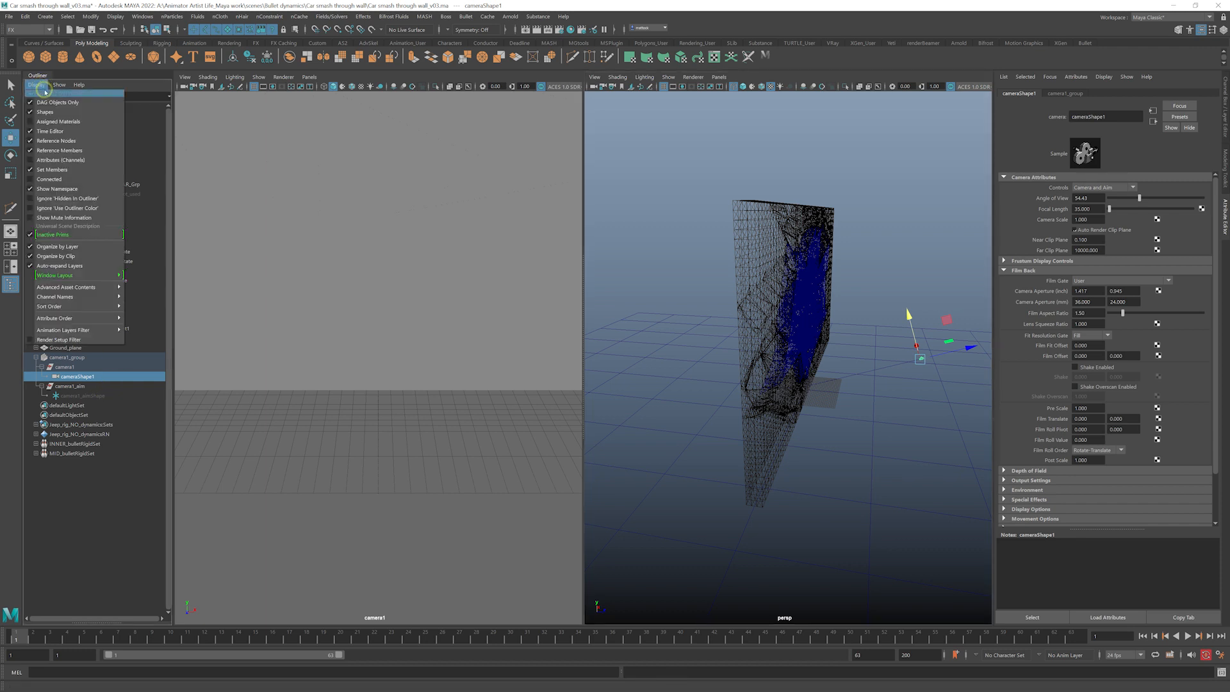
{"action": "left_click", "coordinate": [81, 347]}
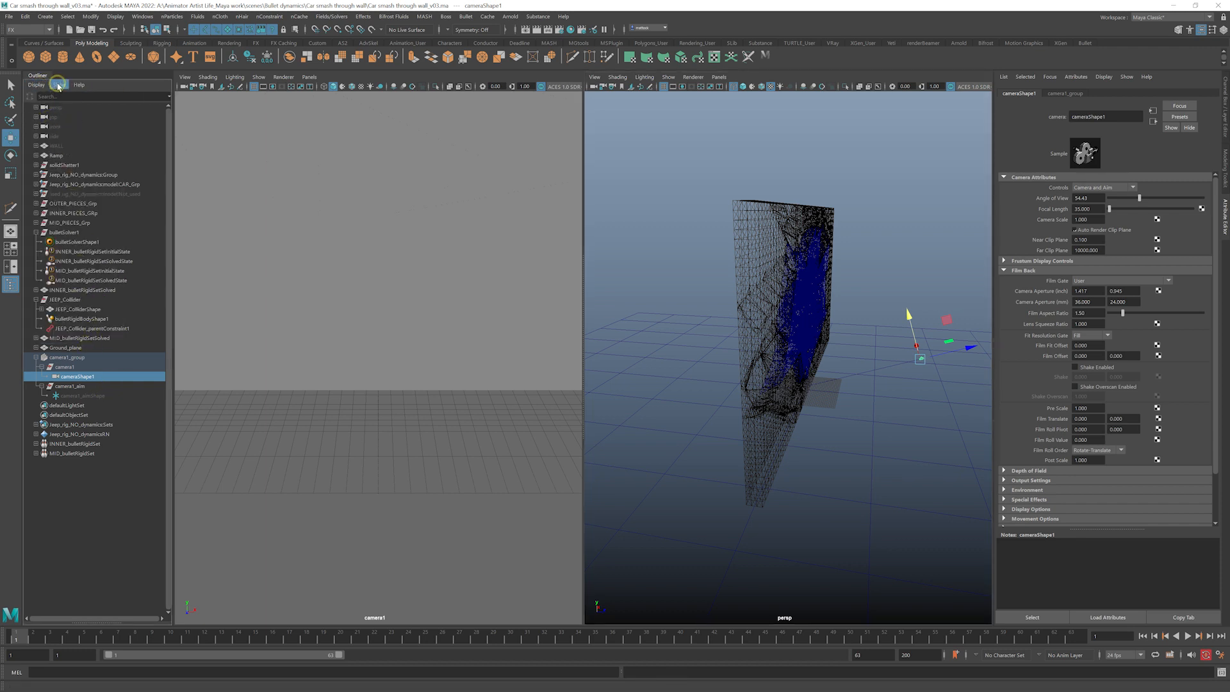
{"action": "left_click", "coordinate": [58, 86]}
{"action": "left_click", "coordinate": [36, 85]}
{"action": "left_click", "coordinate": [50, 112]}
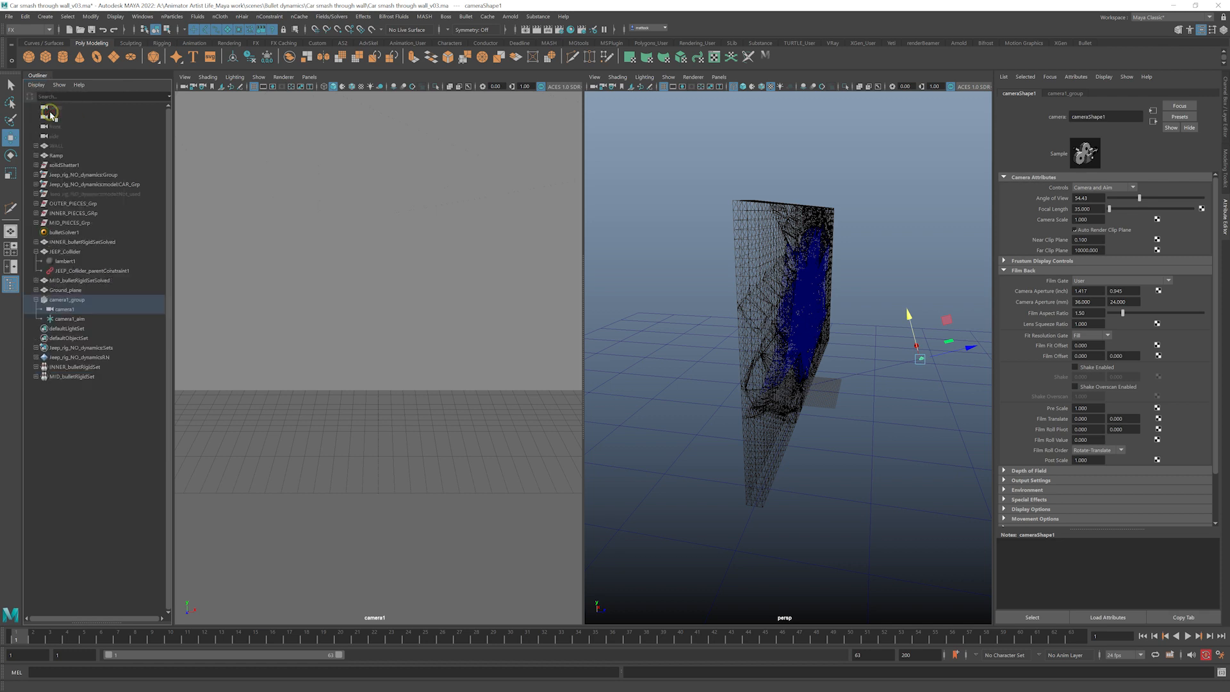
- Raise camera1_aim above the ground and push it back behind the wall
{"action": "left_click", "coordinate": [71, 309]}
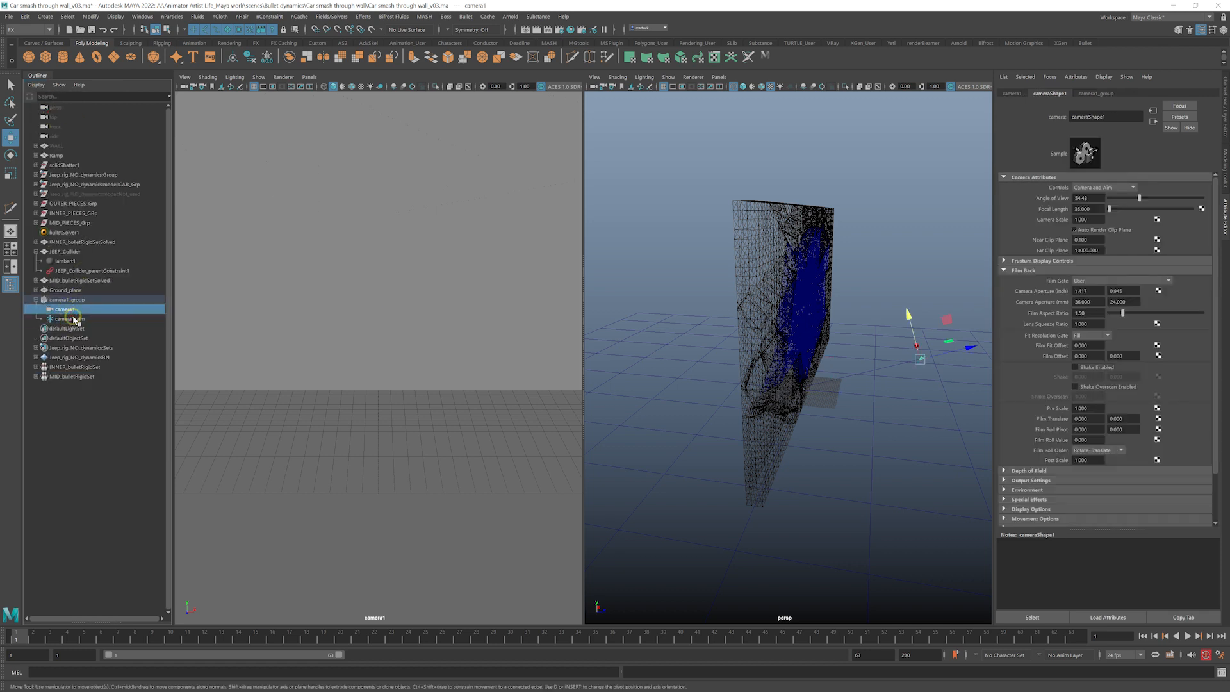
{"action": "left_click", "coordinate": [73, 318]}
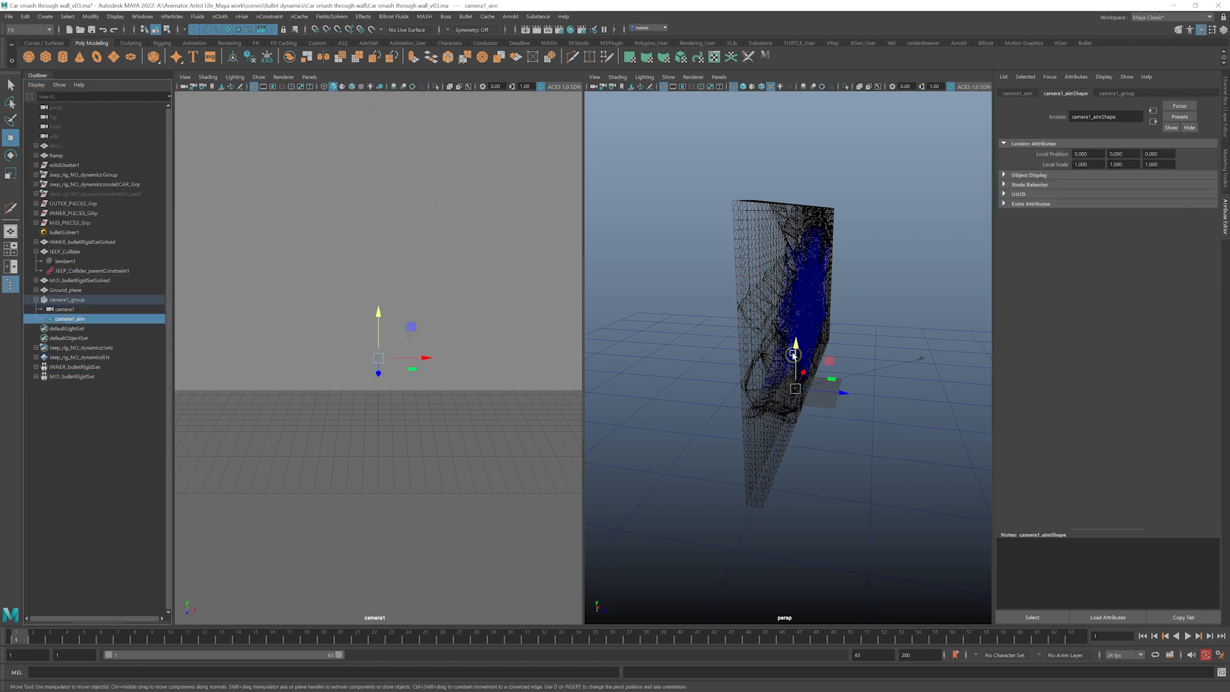
{"action": "left_click_drag", "start_coordinate": [794, 354], "coordinate": [793, 326]}
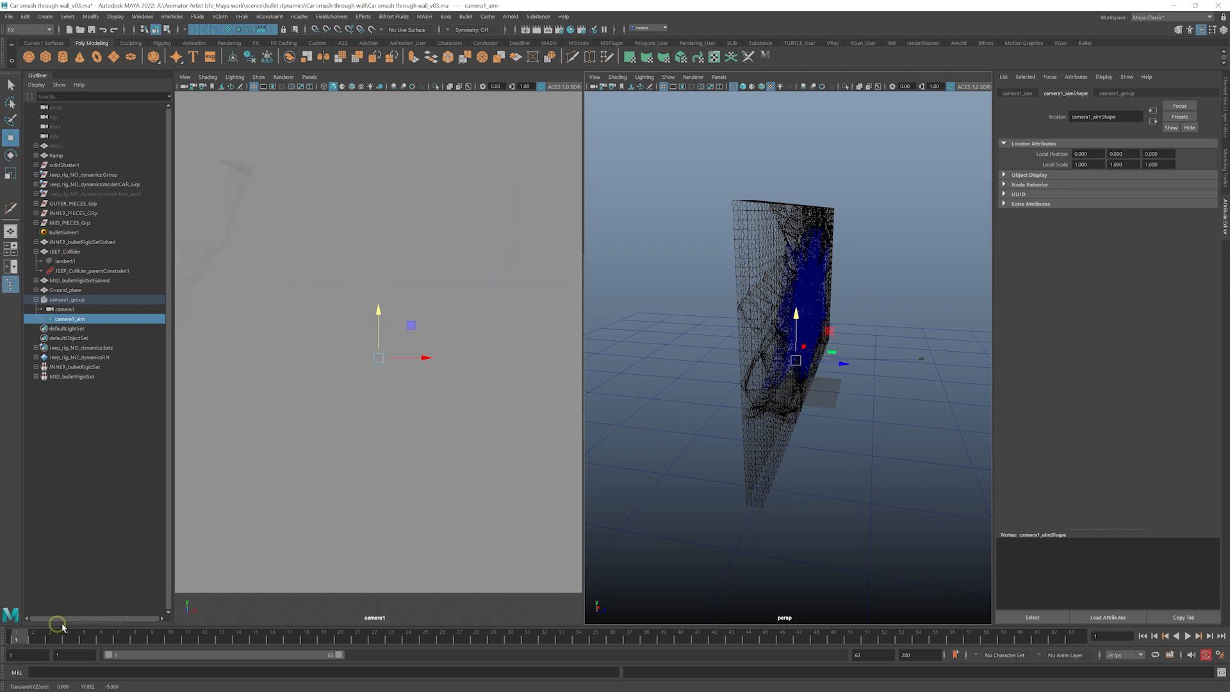
{"action": "left_click_drag", "start_coordinate": [845, 364], "coordinate": [798, 359]}
- Pull camera1 much farther back from the wall and adjust its height above the ground
{"action": "left_click_drag", "start_coordinate": [933, 353], "coordinate": [819, 365]}
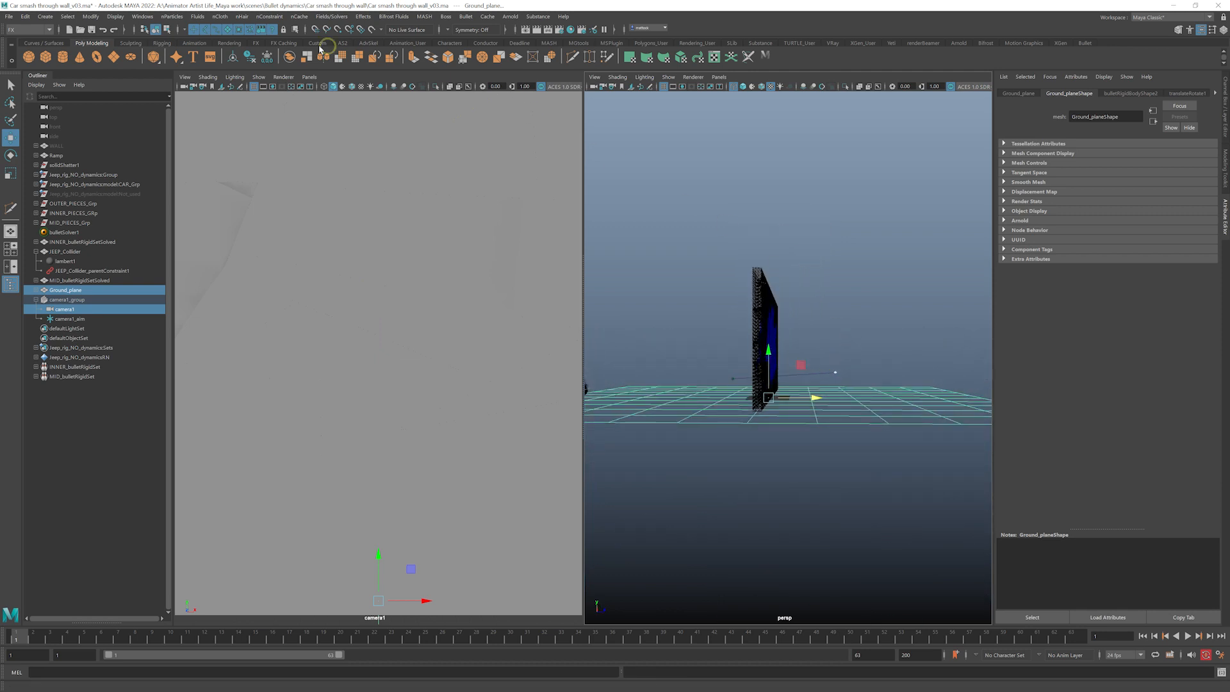
{"action": "left_click", "coordinate": [228, 30]}
{"action": "left_click_drag", "start_coordinate": [835, 376], "coordinate": [975, 365]}
{"action": "right_click_drag", "start_coordinate": [889, 389], "coordinate": [755, 402], "text": "alt"}
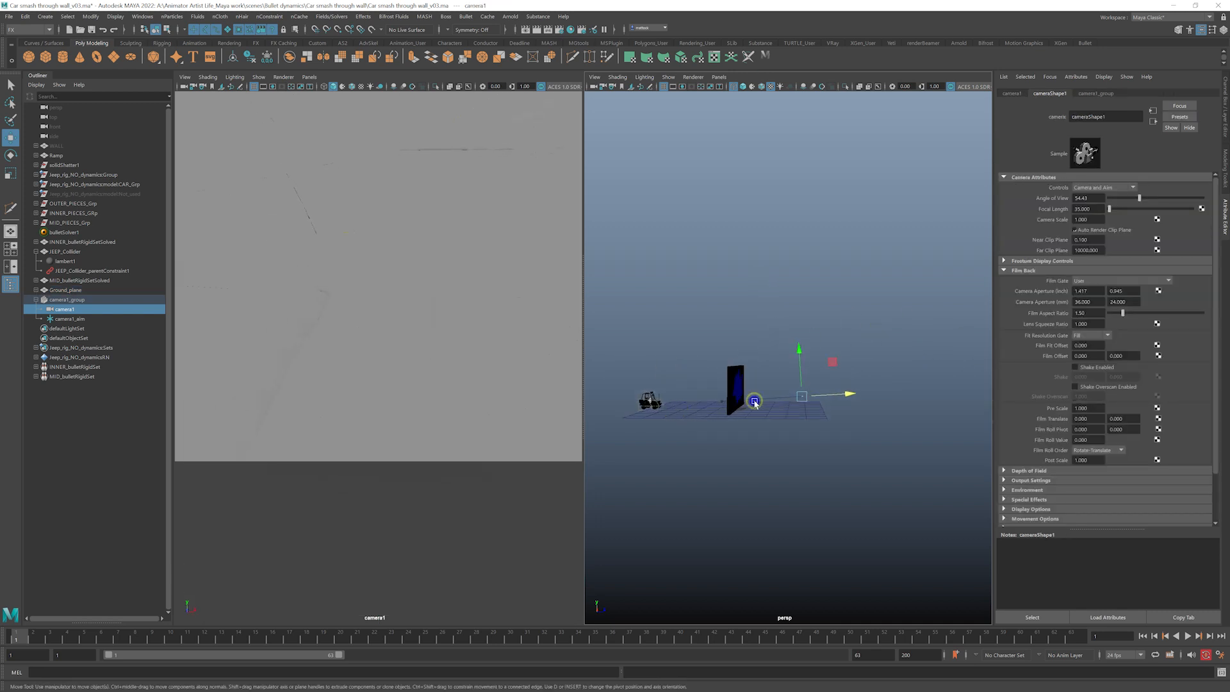
{"action": "left_click_drag", "start_coordinate": [860, 396], "coordinate": [890, 380]}
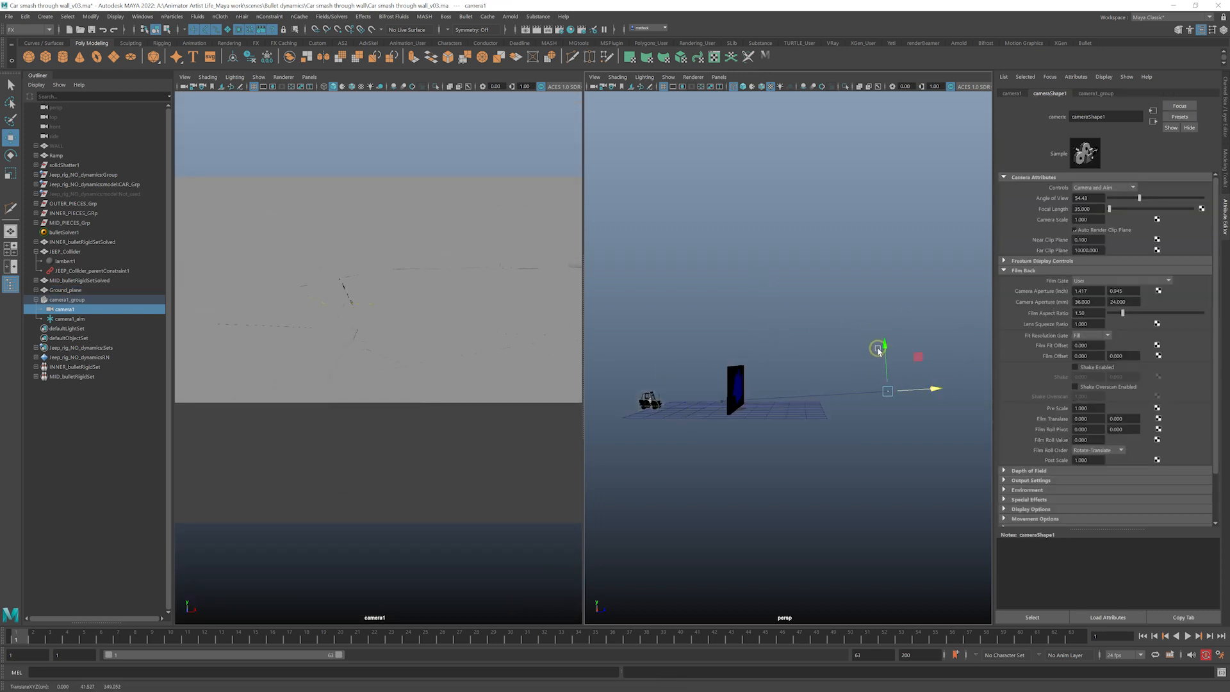
{"action": "left_click", "coordinate": [897, 359]}
{"action": "left_click", "coordinate": [885, 391]}
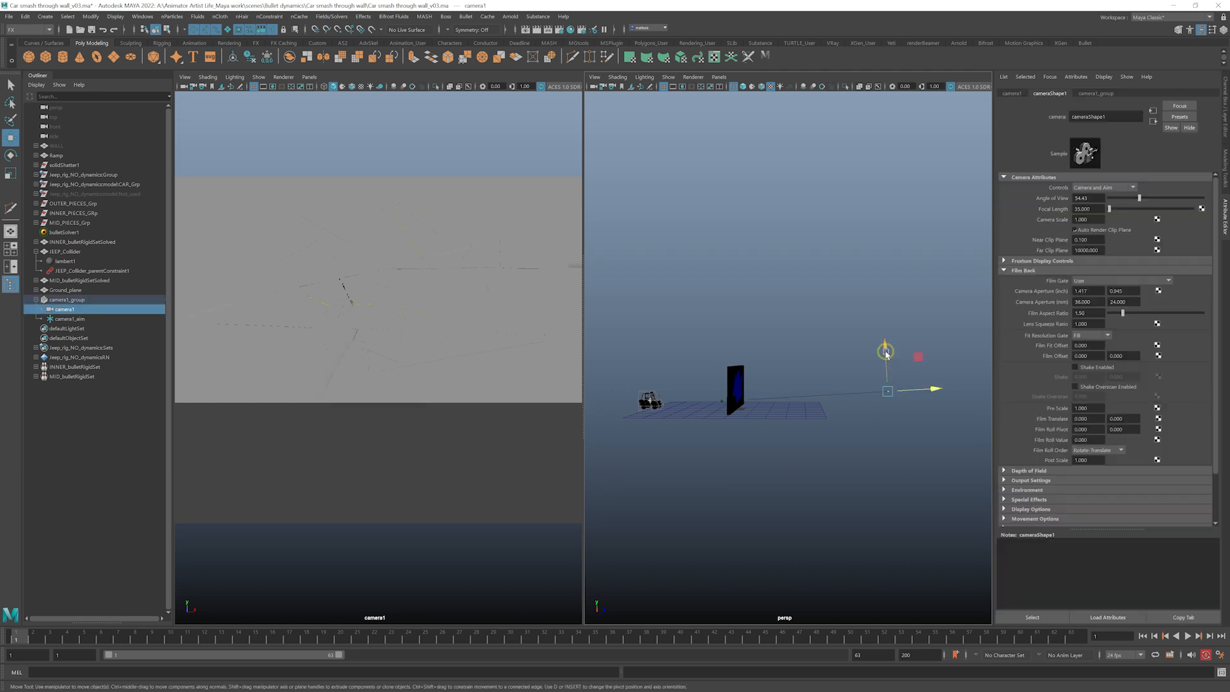
{"action": "left_click_drag", "start_coordinate": [886, 354], "coordinate": [888, 384]}
- Raise camera1_aim behind the wall to roughly the middle of the wall's height
{"action": "left_click", "coordinate": [722, 401]}
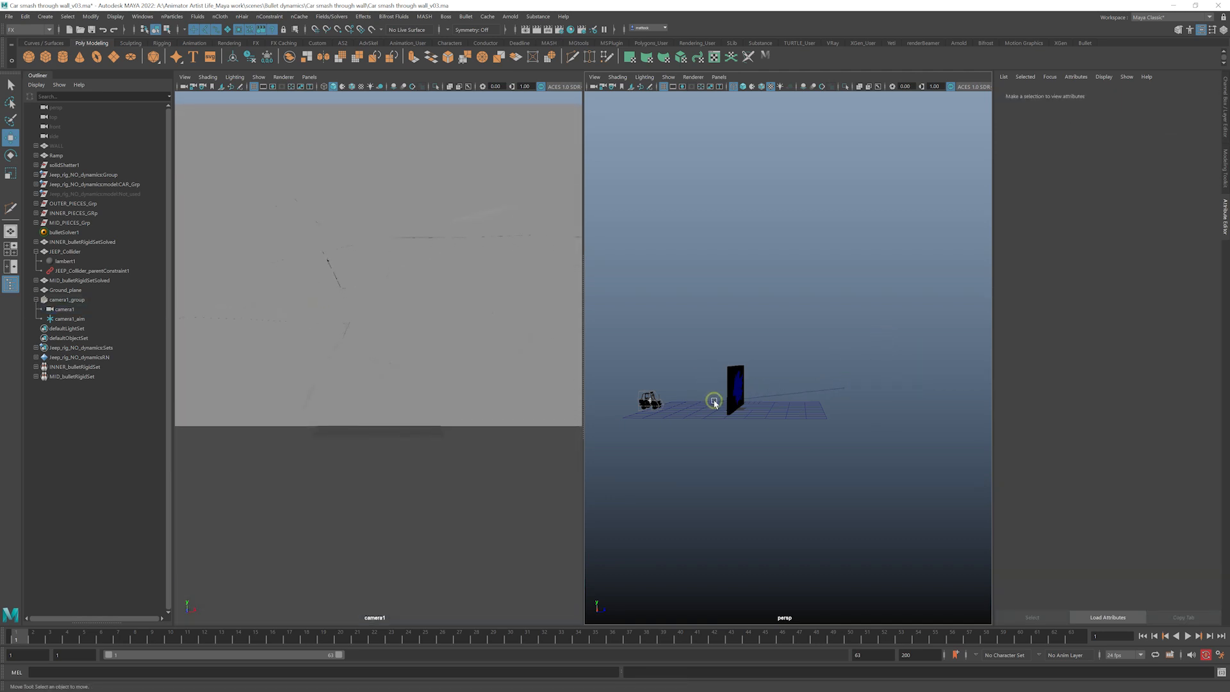
{"action": "left_click", "coordinate": [721, 403]}
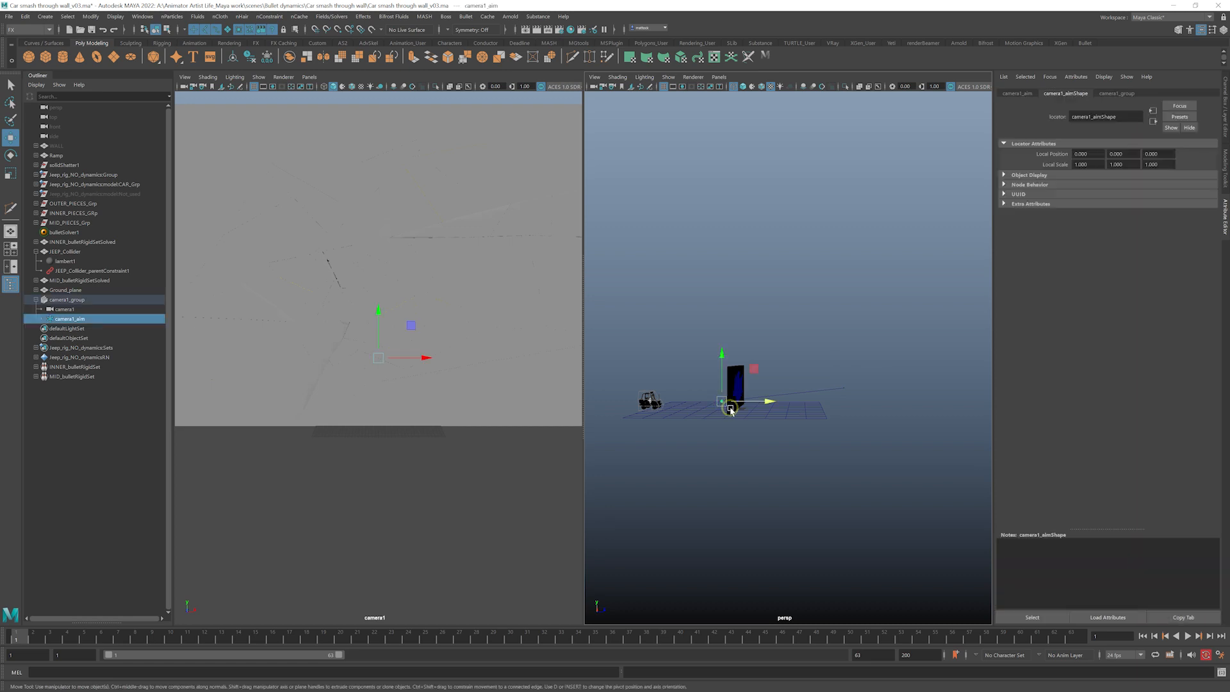
{"action": "right_click_drag", "start_coordinate": [685, 378], "coordinate": [917, 425], "text": "alt"}
{"action": "middle_click_drag", "start_coordinate": [657, 404], "coordinate": [876, 286], "text": "alt"}
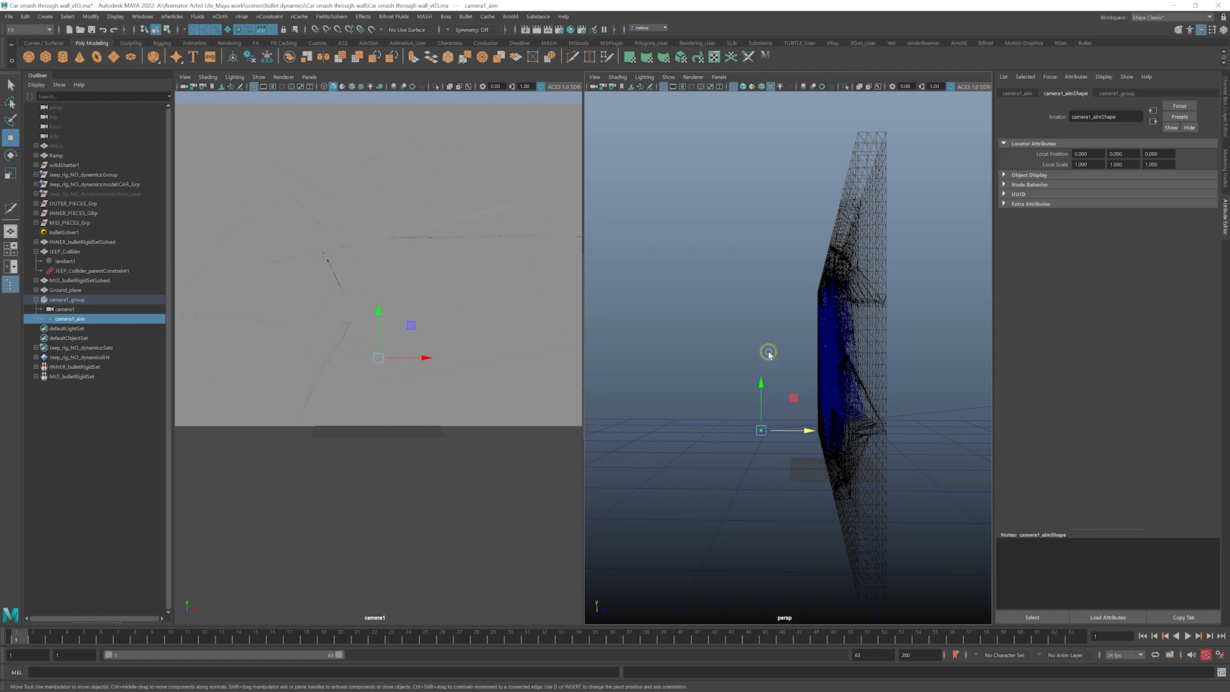
{"action": "left_click_drag", "start_coordinate": [758, 383], "coordinate": [869, 343]}
- Key the translation of camera1 and camera1_aim together at frame 1
{"action": "left_click", "coordinate": [856, 342], "text": "shift"}
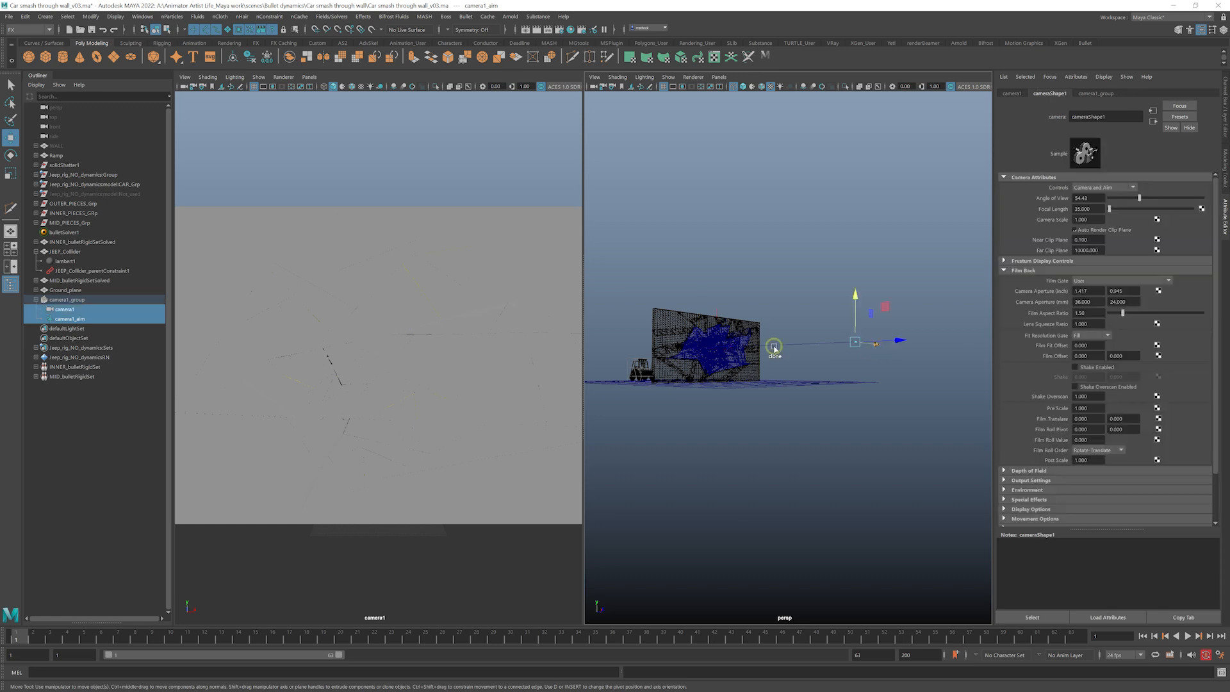
{"action": "left_click", "coordinate": [67, 310]}
{"action": "left_click", "coordinate": [72, 319], "text": "shift"}
{"action": "middle_click_drag", "start_coordinate": [73, 319], "coordinate": [93, 385]}
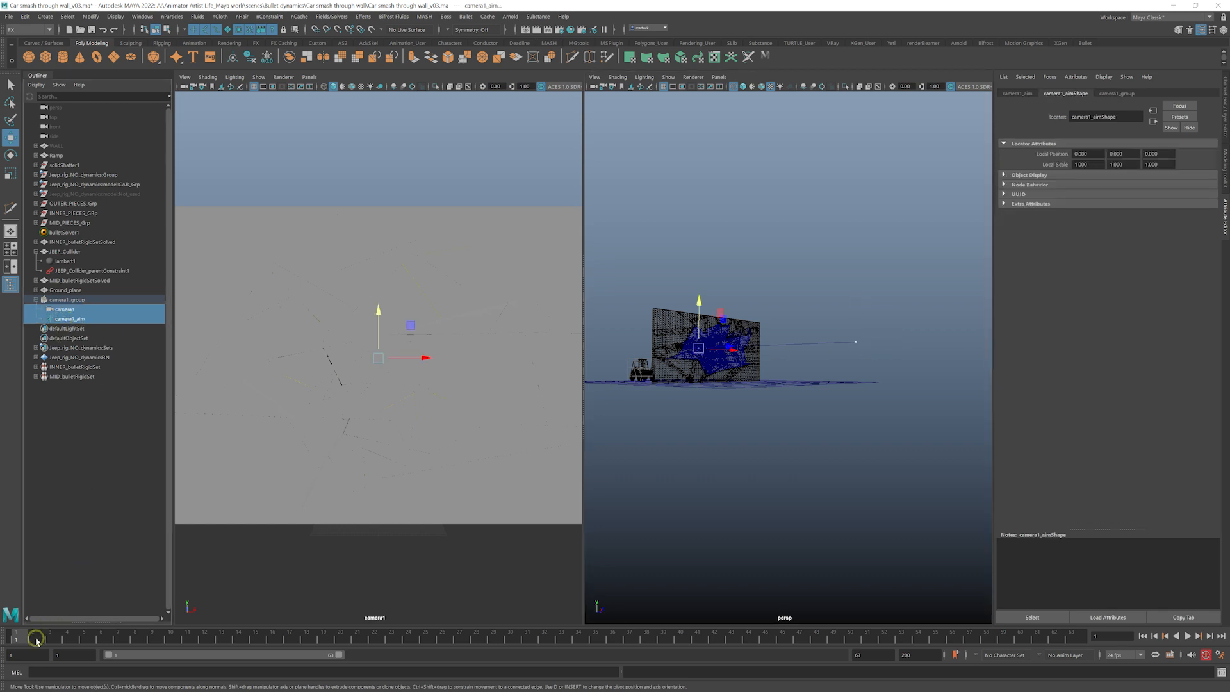
{"action": "left_click", "coordinate": [14, 640]}
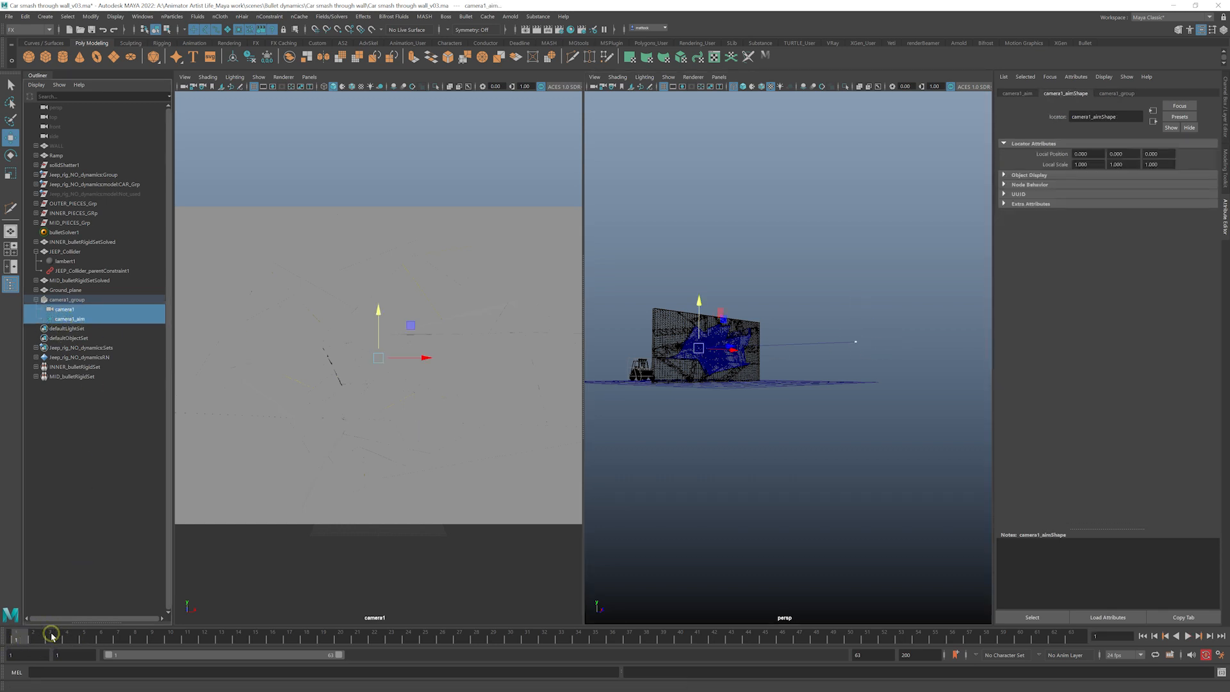
{"action": "left_click", "coordinate": [1226, 98]}
{"action": "key", "text": "shift+w"}
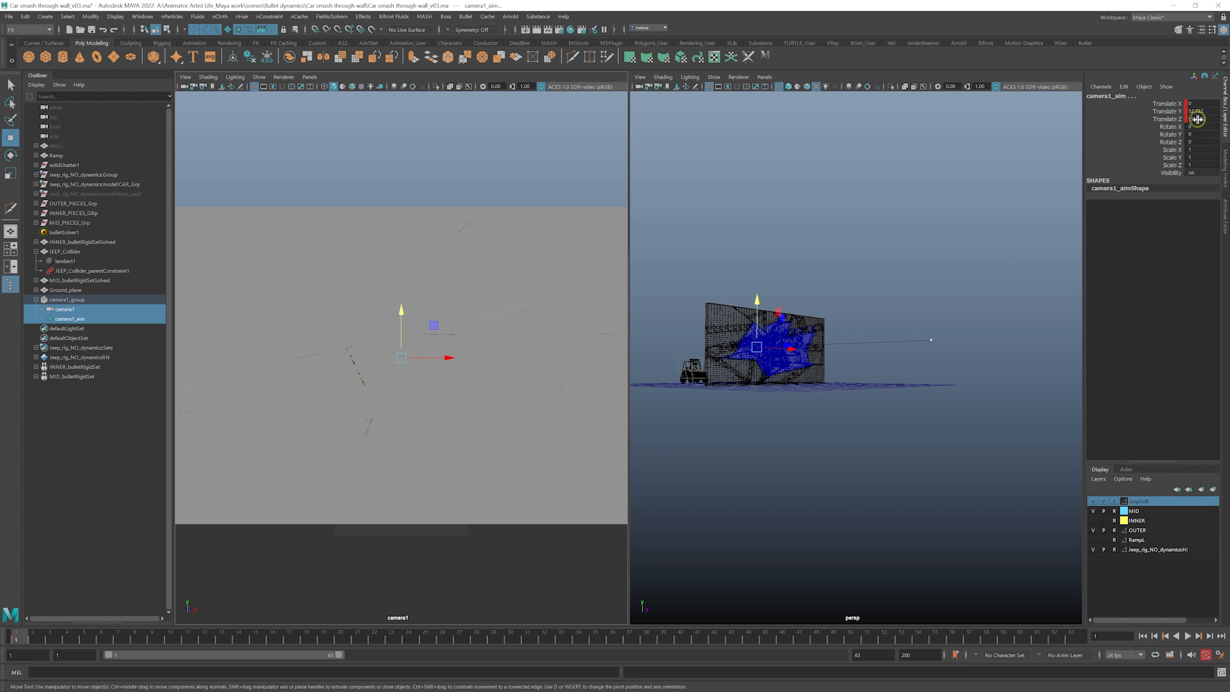
- At frame 21, lower camera1 and bring it closer to the wall, to about 139.5 in Translate Z
{"action": "left_click_drag", "start_coordinate": [18, 637], "coordinate": [360, 639]}
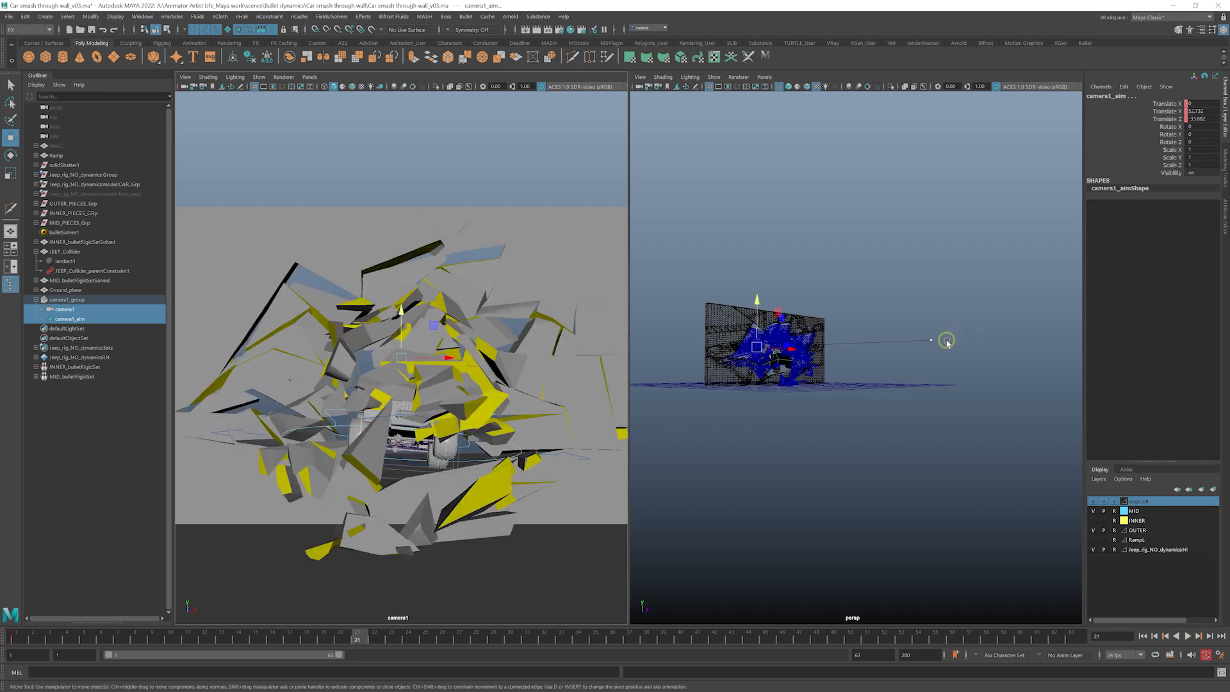
{"action": "left_click_drag", "start_coordinate": [909, 329], "coordinate": [891, 347], "text": "alt"}
{"action": "left_click", "coordinate": [1019, 352]}
{"action": "left_click_drag", "start_coordinate": [851, 301], "coordinate": [709, 335]}
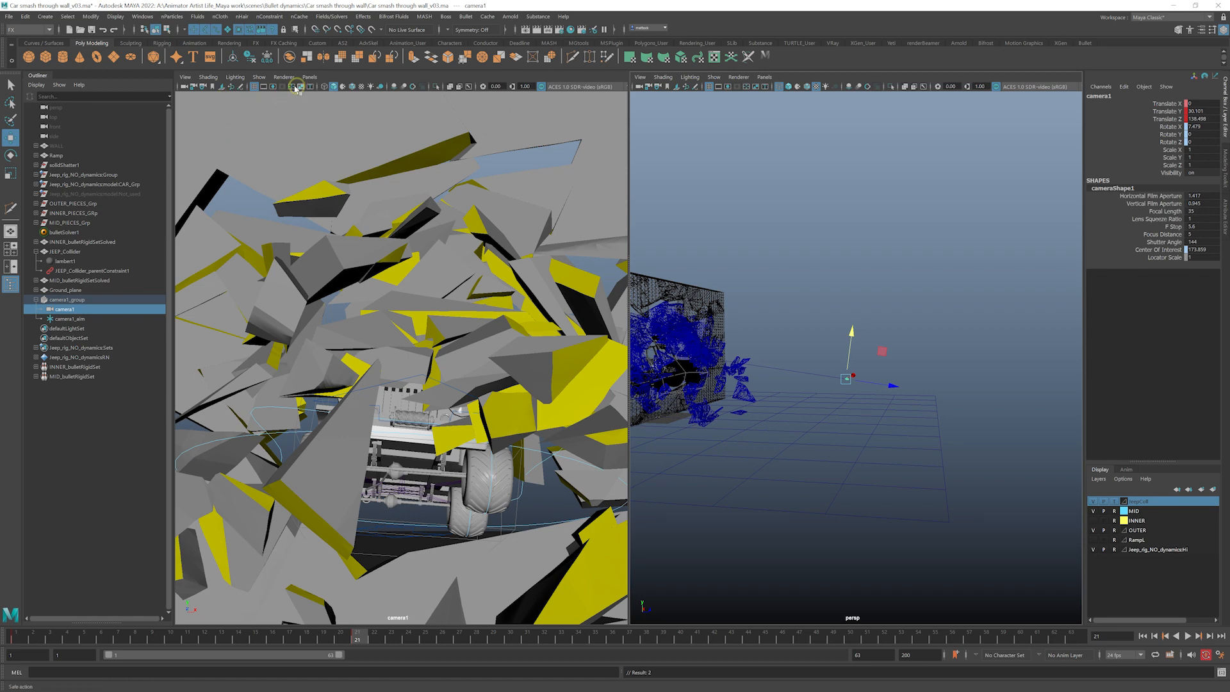
- Display the resolution gate in the camera1 view
{"action": "left_click", "coordinate": [273, 87]}
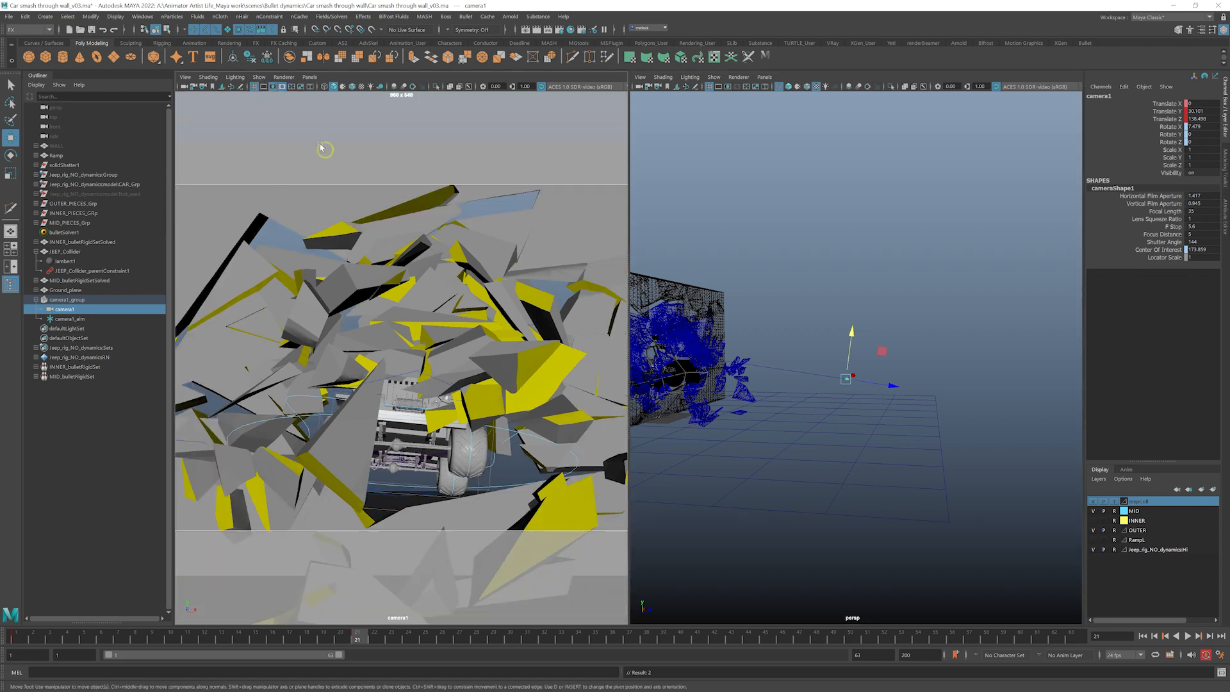
{"action": "left_click", "coordinate": [273, 87]}
{"action": "left_click", "coordinate": [274, 89]}
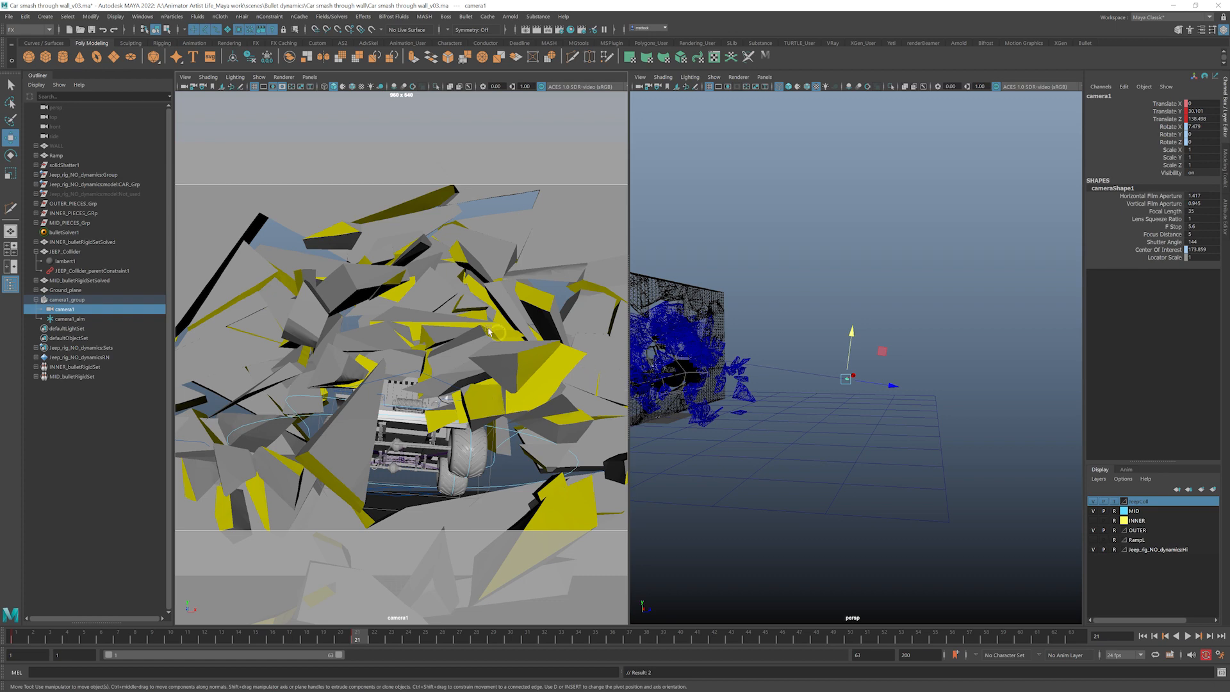
- Limit the camera1 view to polygon objects and display them shaded with textures
{"action": "left_click", "coordinate": [259, 77]}
{"action": "left_click", "coordinate": [274, 120]}
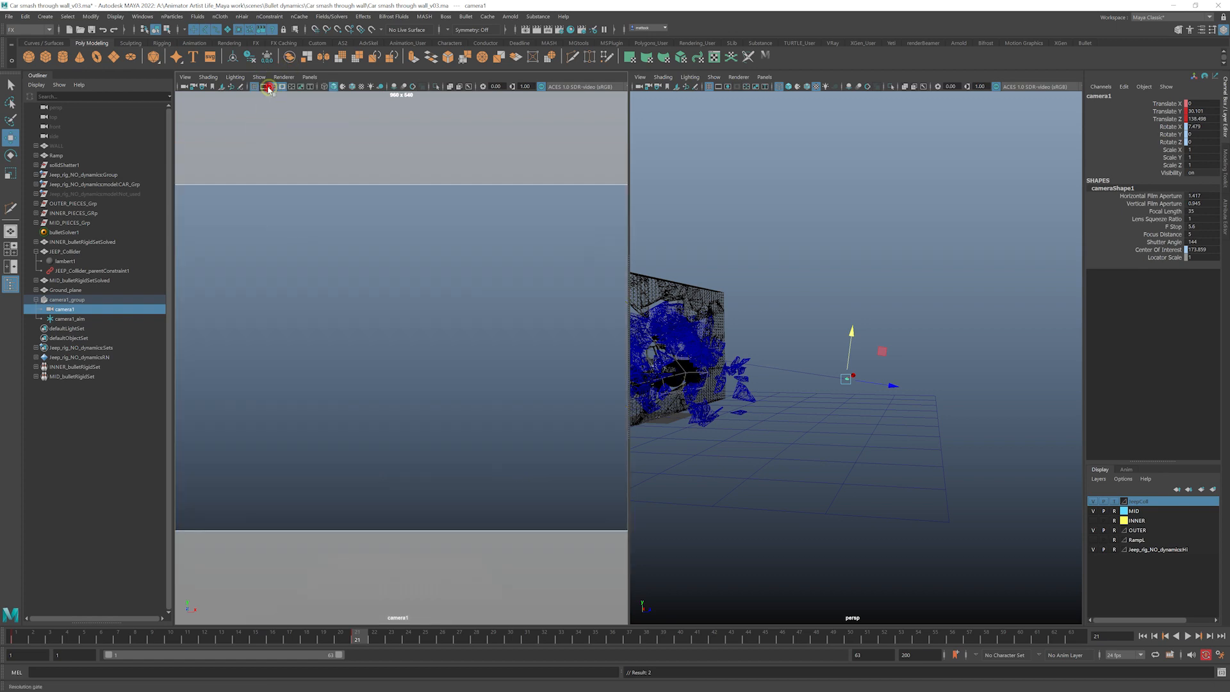
{"action": "left_click", "coordinate": [259, 77]}
{"action": "left_click", "coordinate": [282, 176]}
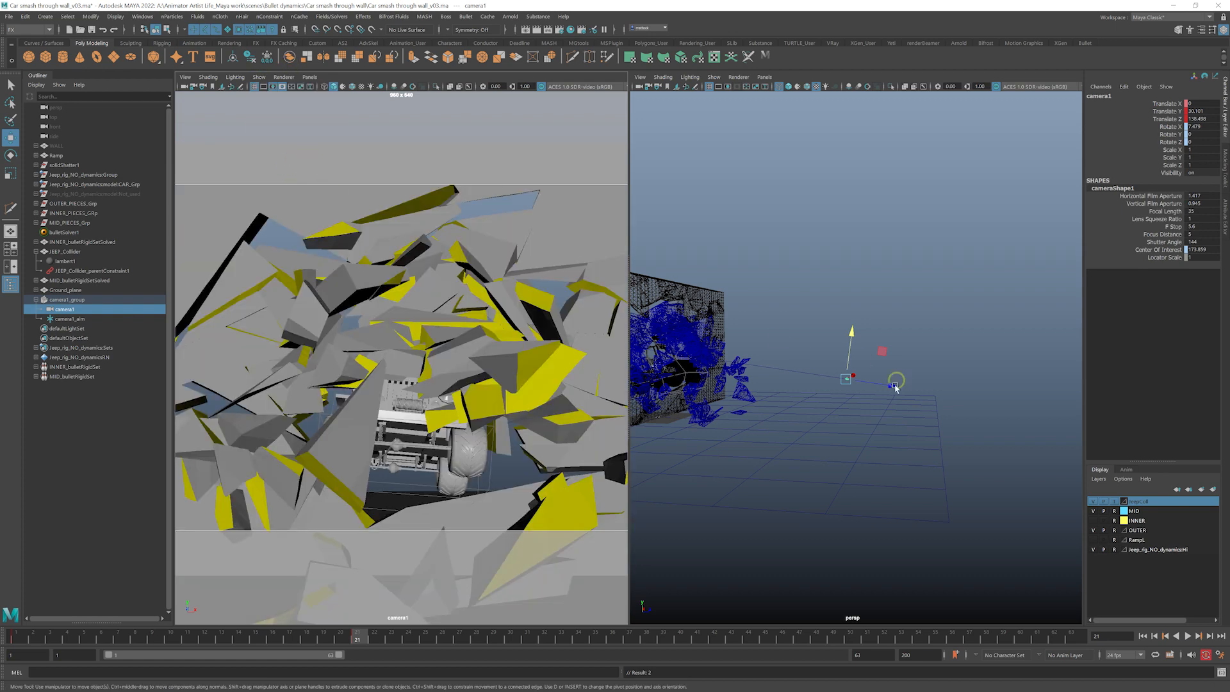
{"action": "key", "text": "6"}
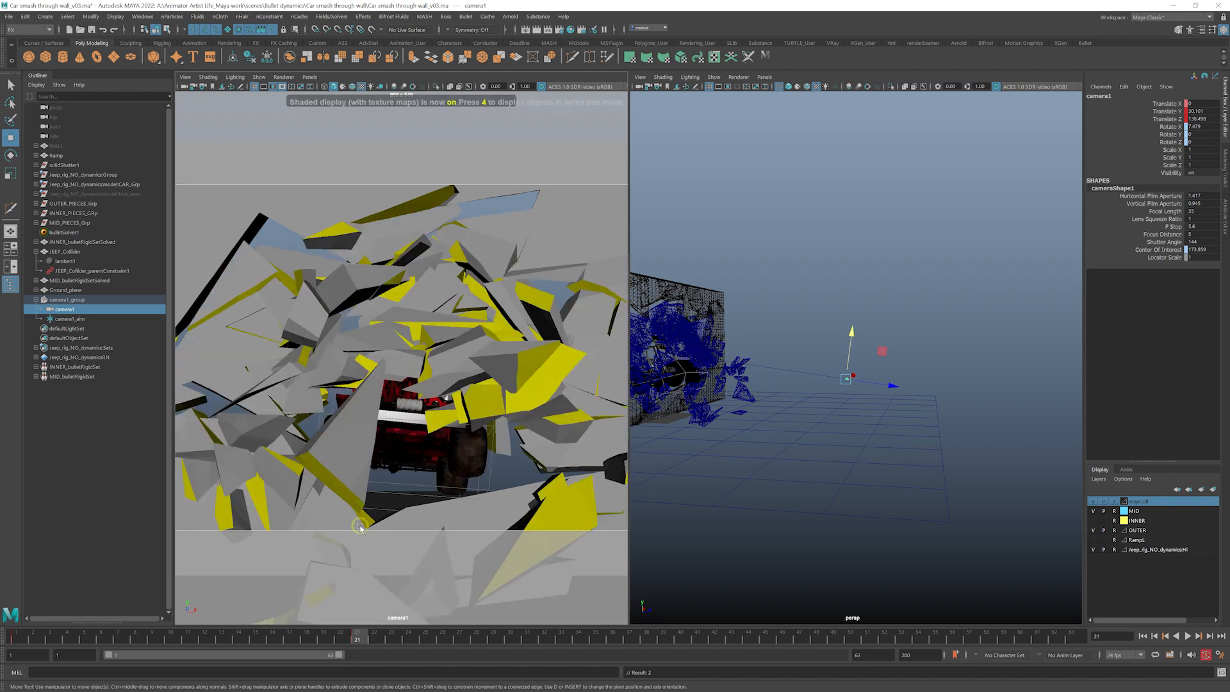
- Return to frame 1 and delete camera1's key there
{"action": "mouse_move", "coordinate": [363, 635]}
{"action": "left_mouse_down"}
{"action": "mouse_move", "coordinate": [19, 640]}
{"action": "mouse_move", "coordinate": [311, 656]}
{"action": "mouse_move", "coordinate": [358, 646]}
{"action": "left_mouse_up"}
{"action": "left_click", "coordinate": [16, 637]}
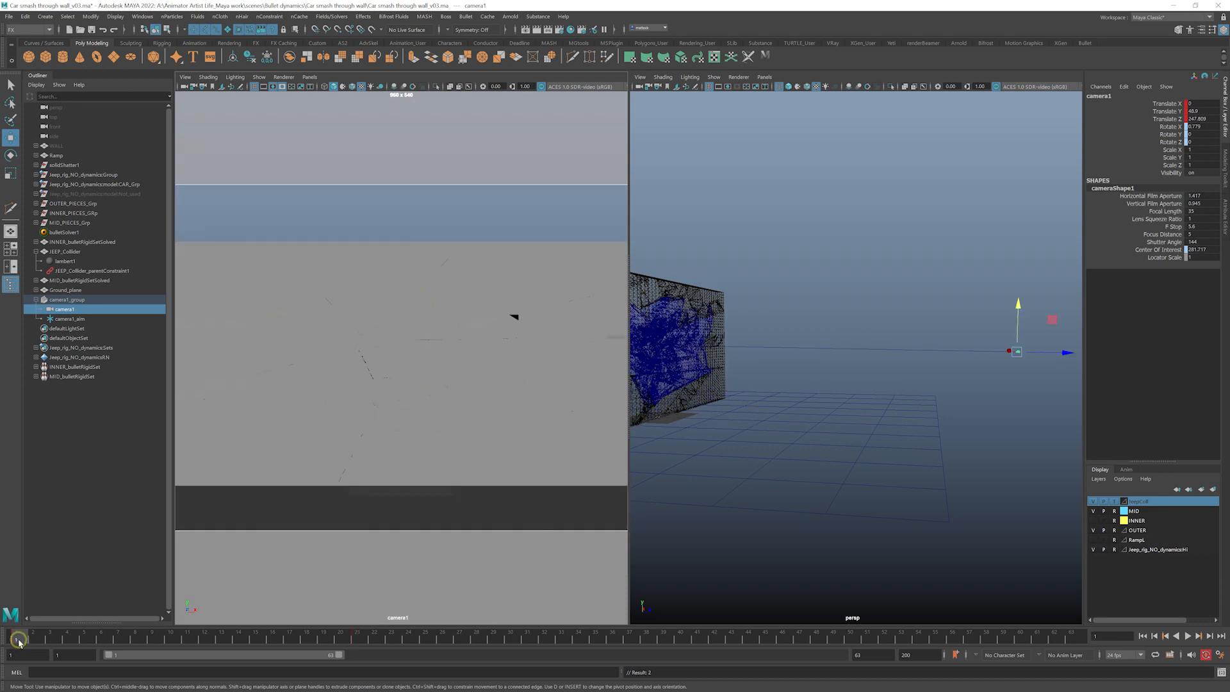
{"action": "right_click", "coordinate": [17, 638]}
{"action": "left_click", "coordinate": [59, 490]}
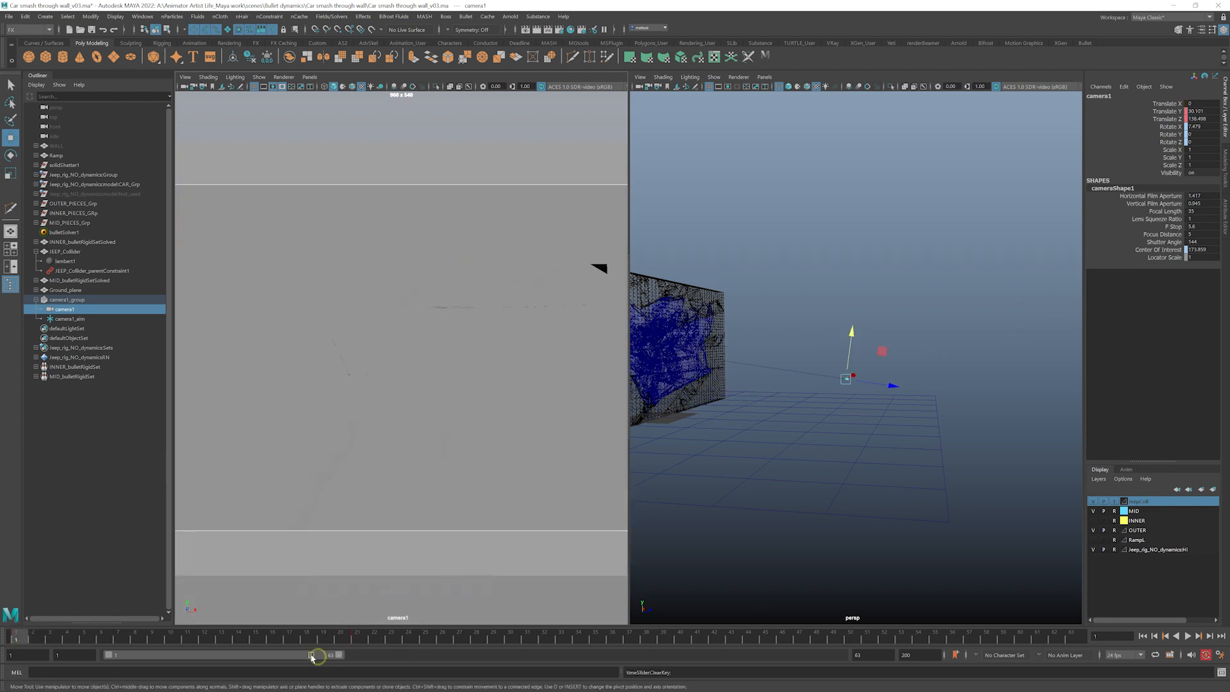
- At frame 30, raise camera1 to about 44.6 in Translate Y and pull it back to about 193.4 in Translate Z
{"action": "left_click_drag", "start_coordinate": [294, 635], "coordinate": [510, 640]}
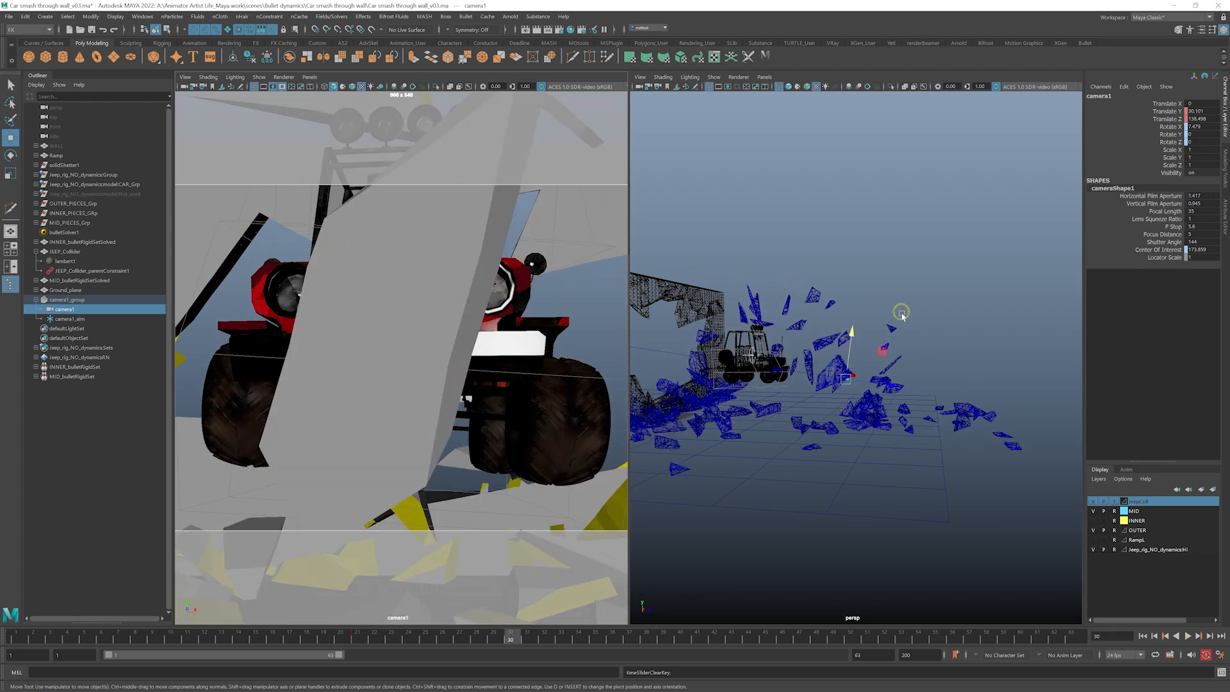
{"action": "left_click_drag", "start_coordinate": [855, 336], "coordinate": [857, 310]}
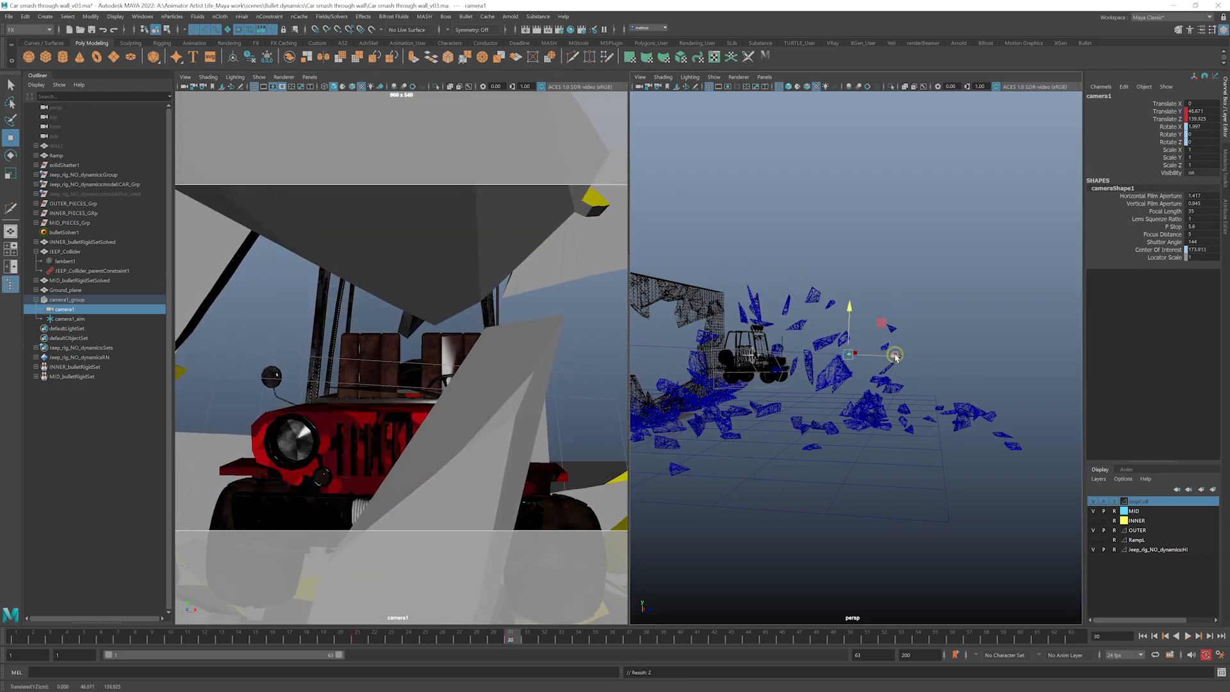
{"action": "left_click_drag", "start_coordinate": [894, 355], "coordinate": [981, 362]}
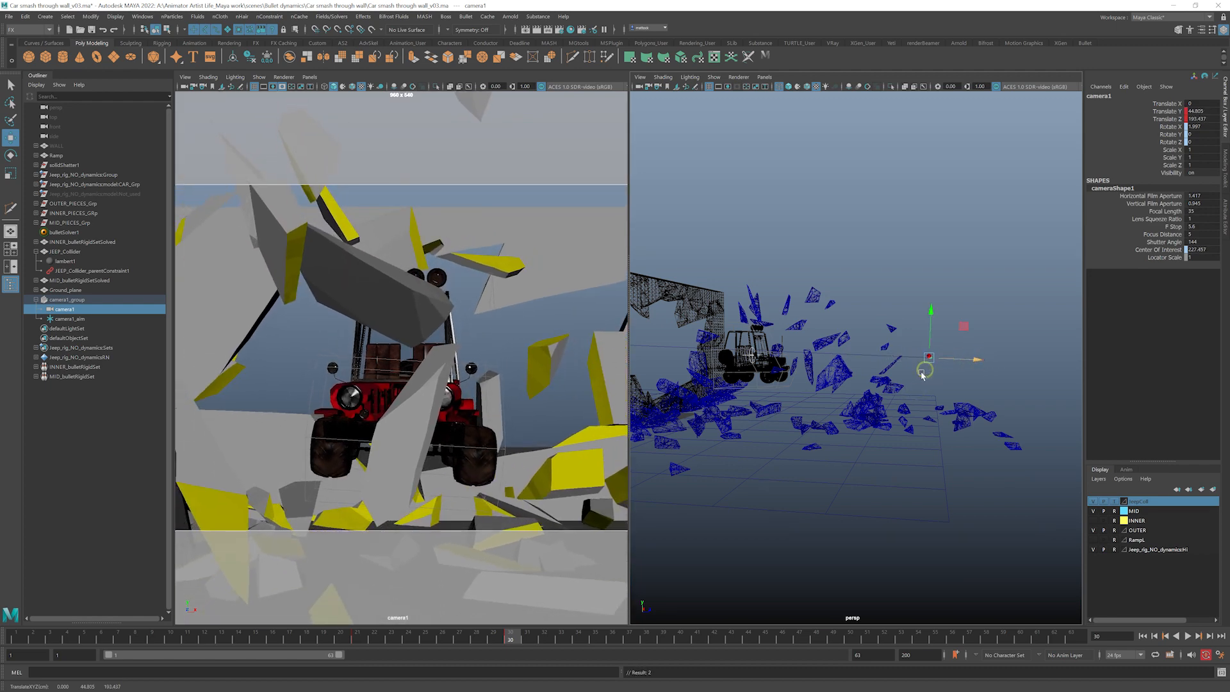
{"action": "left_click_drag", "start_coordinate": [895, 426], "coordinate": [853, 430], "text": "alt"}
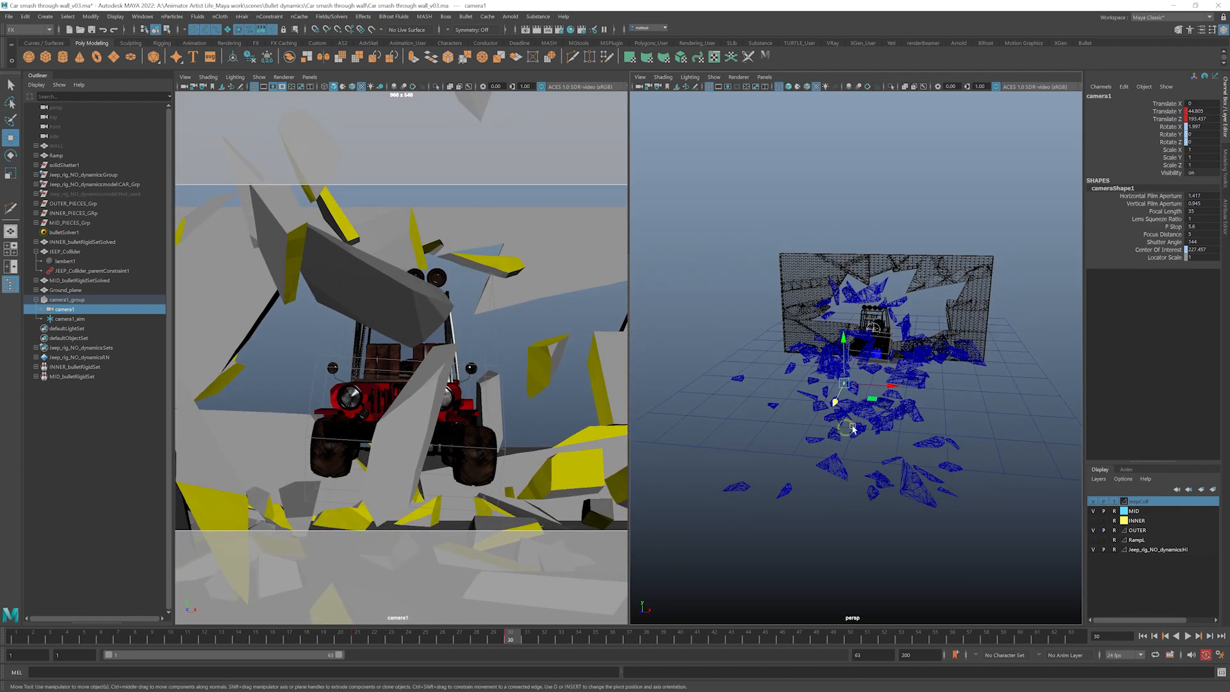
- At frame 30, shift camera1 sideways in Translate X and play the animation from the start to check the framing
{"action": "mouse_move", "coordinate": [894, 390]}
{"action": "left_mouse_down"}
{"action": "mouse_move", "coordinate": [908, 385]}
{"action": "mouse_move", "coordinate": [873, 340]}
{"action": "mouse_move", "coordinate": [888, 412]}
{"action": "left_mouse_up"}
{"action": "left_click", "coordinate": [81, 319]}
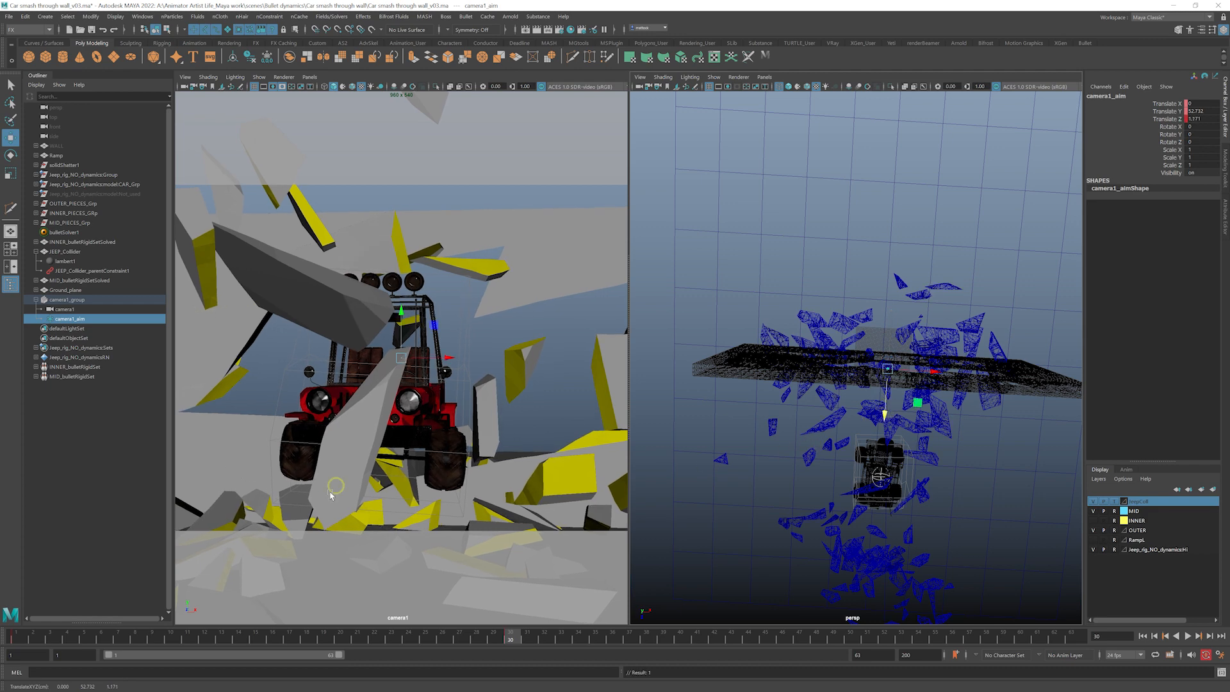
{"action": "left_click_drag", "start_coordinate": [509, 635], "coordinate": [5, 634]}
{"action": "key", "text": "alt+v"}
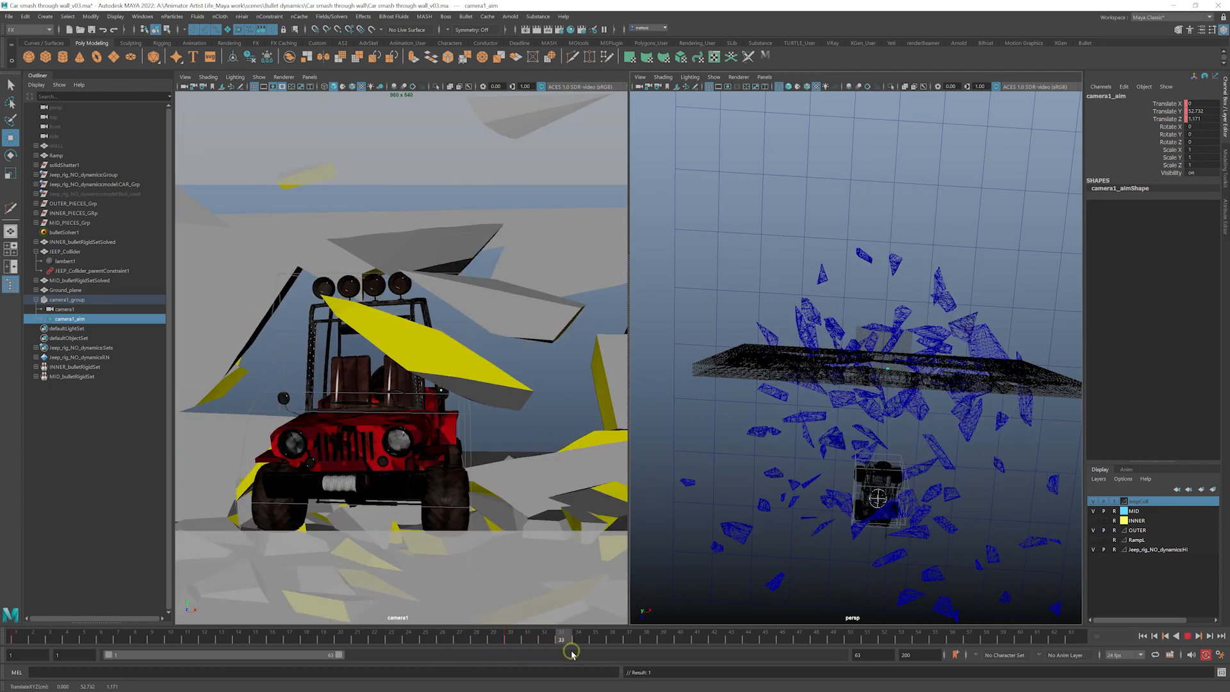
- At frame 40, pull camera1 back to about 259.8 in Translate Z and lower it to about 15.7 in Translate Y
{"action": "left_click", "coordinate": [688, 644]}
{"action": "right_click_drag", "start_coordinate": [827, 465], "coordinate": [782, 431], "text": "alt"}
{"action": "middle_click_drag", "start_coordinate": [783, 431], "coordinate": [781, 350], "text": "alt"}
{"action": "left_click_drag", "start_coordinate": [781, 349], "coordinate": [746, 322], "text": "alt"}
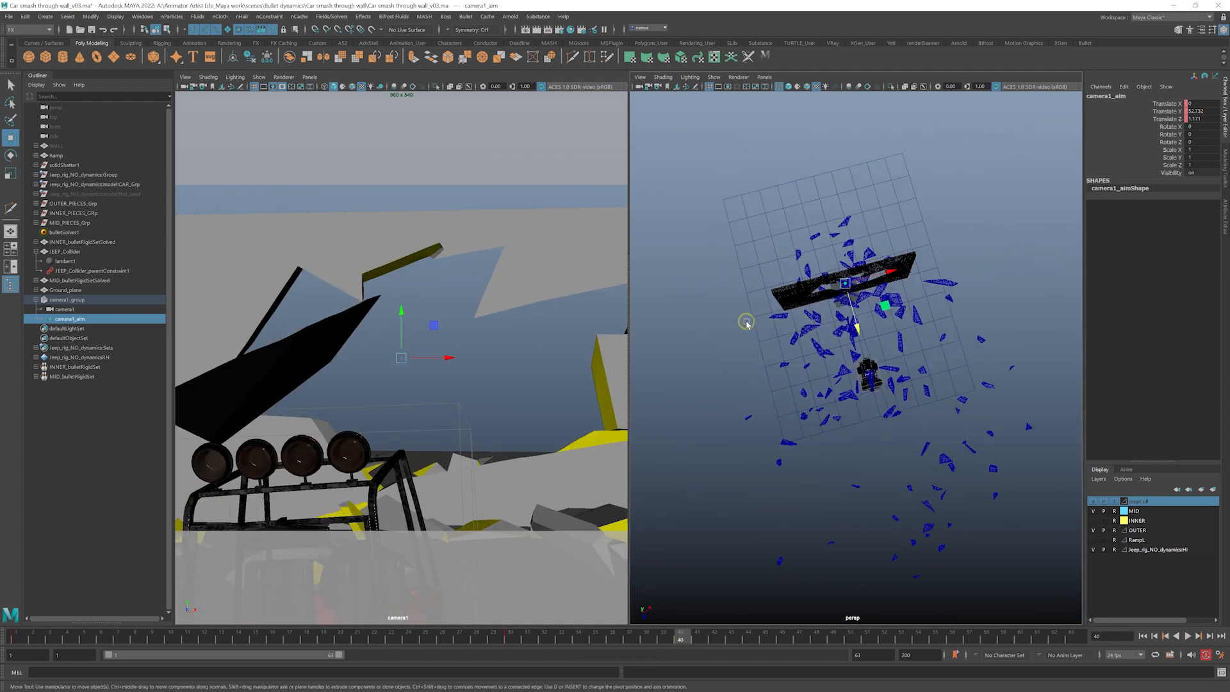
{"action": "left_click", "coordinate": [59, 311]}
{"action": "left_click_drag", "start_coordinate": [908, 454], "coordinate": [920, 493]}
{"action": "key", "text": "ctrl+z"}
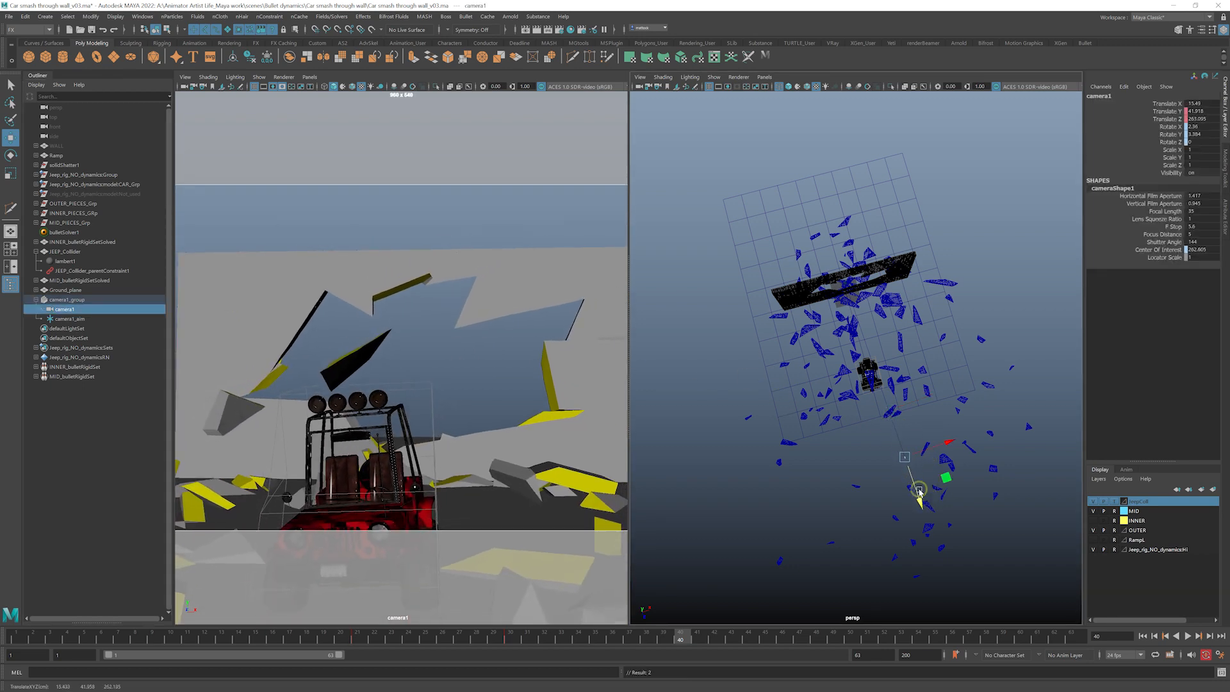
{"action": "left_click_drag", "start_coordinate": [865, 446], "coordinate": [896, 399], "text": "alt"}
{"action": "left_click_drag", "start_coordinate": [953, 310], "coordinate": [923, 349]}
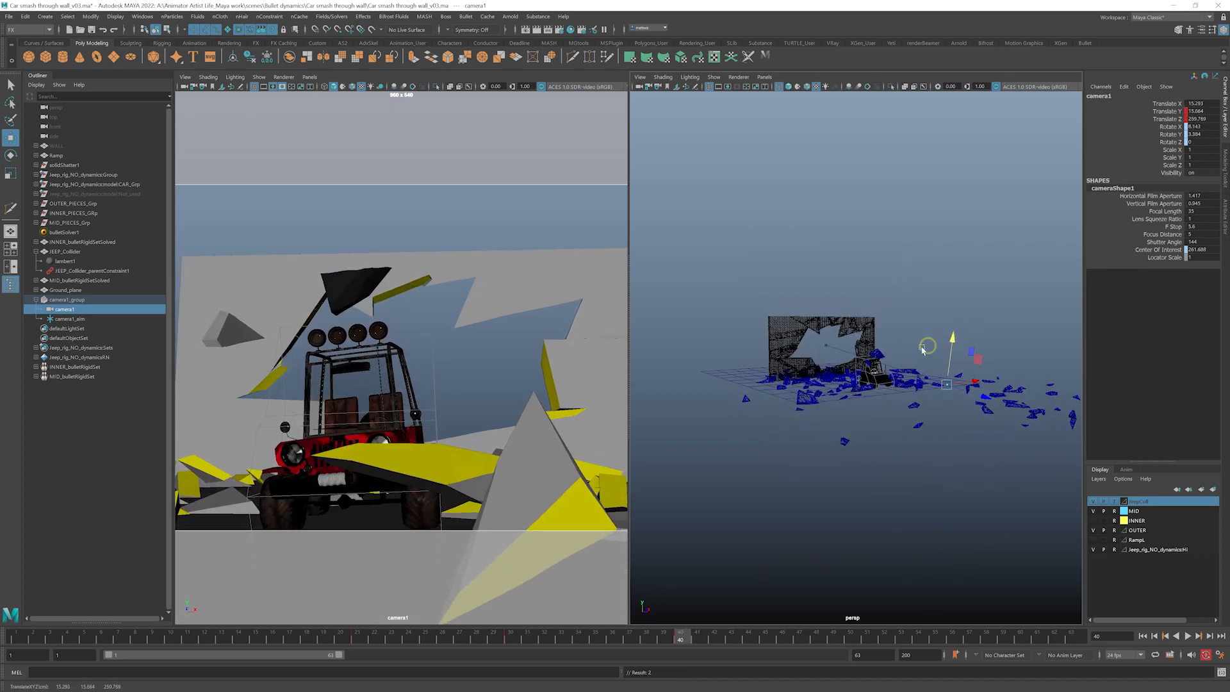
- Lower camera1_aim slightly at frame 40 and keep it selected
{"action": "left_click", "coordinate": [826, 347]}
{"action": "left_click_drag", "start_coordinate": [824, 298], "coordinate": [823, 308]}
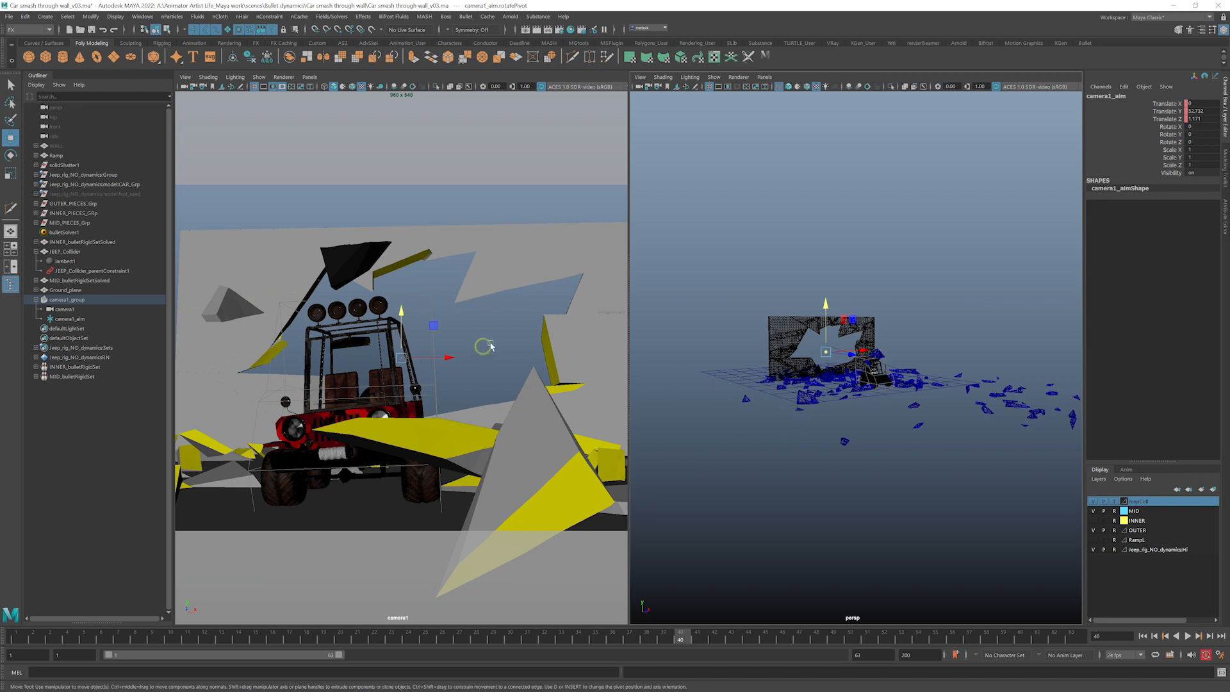
{"action": "left_click", "coordinate": [68, 318]}
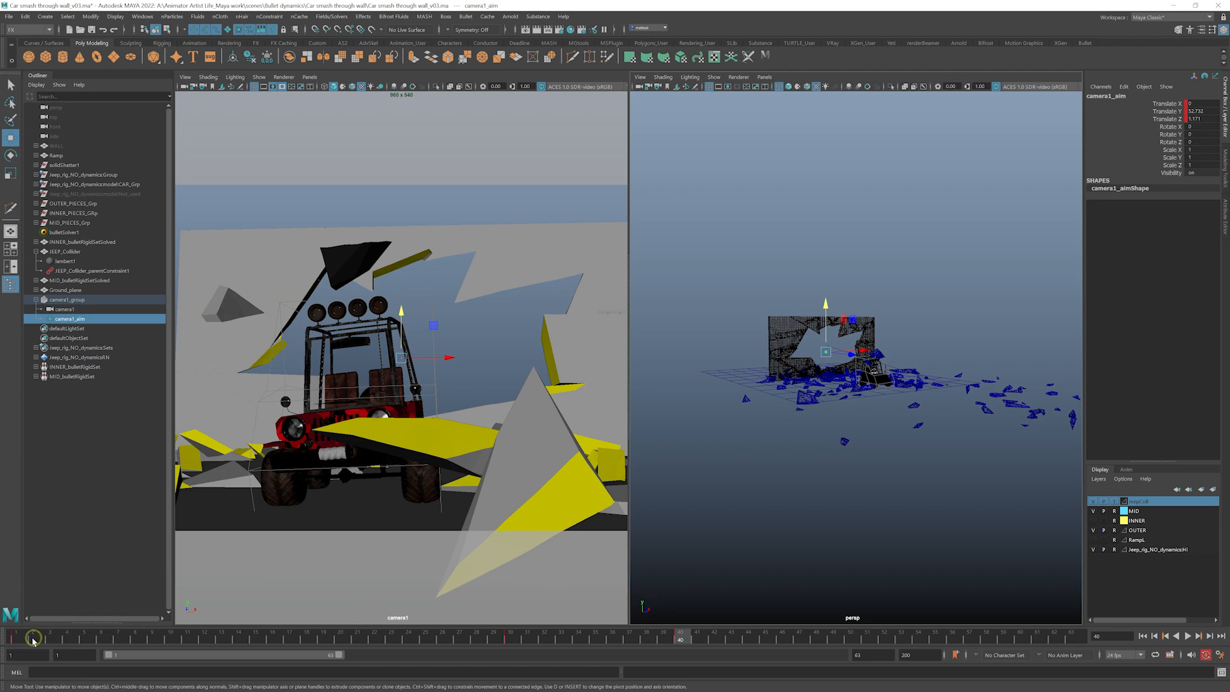
- At frame 60, shift camera1_aim sideways to about -13 in Translate X and bring it forward in Translate Z
{"action": "left_click_drag", "start_coordinate": [33, 639], "coordinate": [1020, 636]}
{"action": "left_click_drag", "start_coordinate": [892, 340], "coordinate": [831, 357], "text": "alt"}
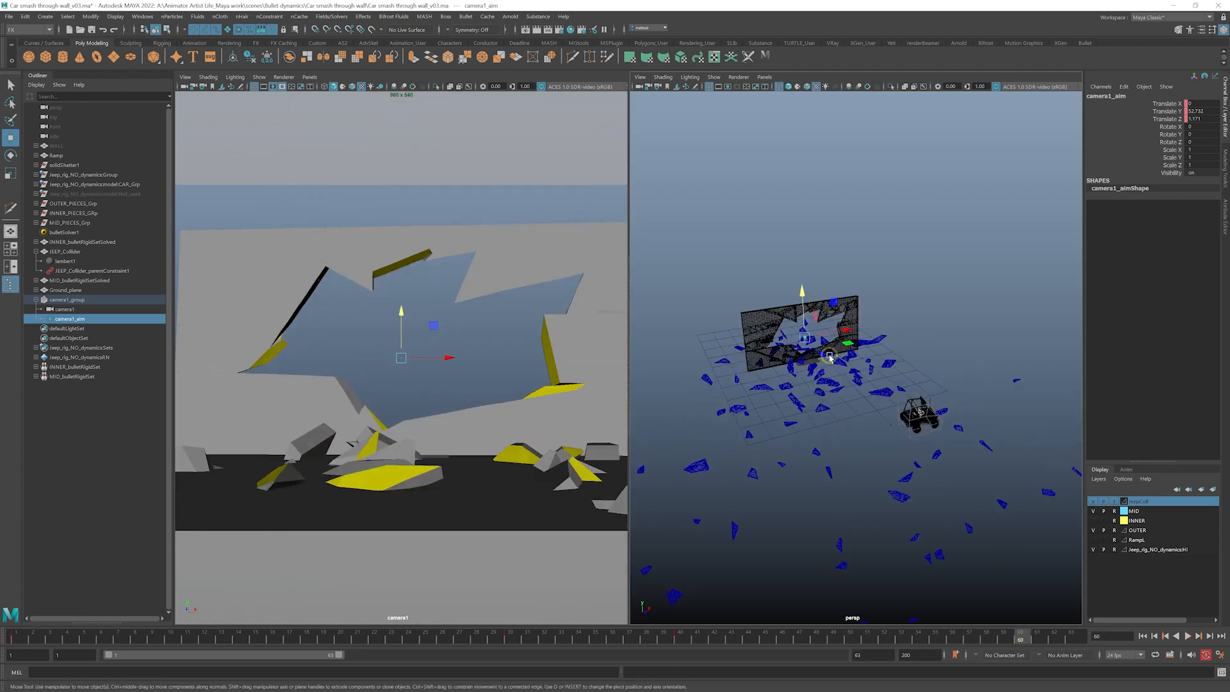
{"action": "left_click", "coordinate": [845, 331]}
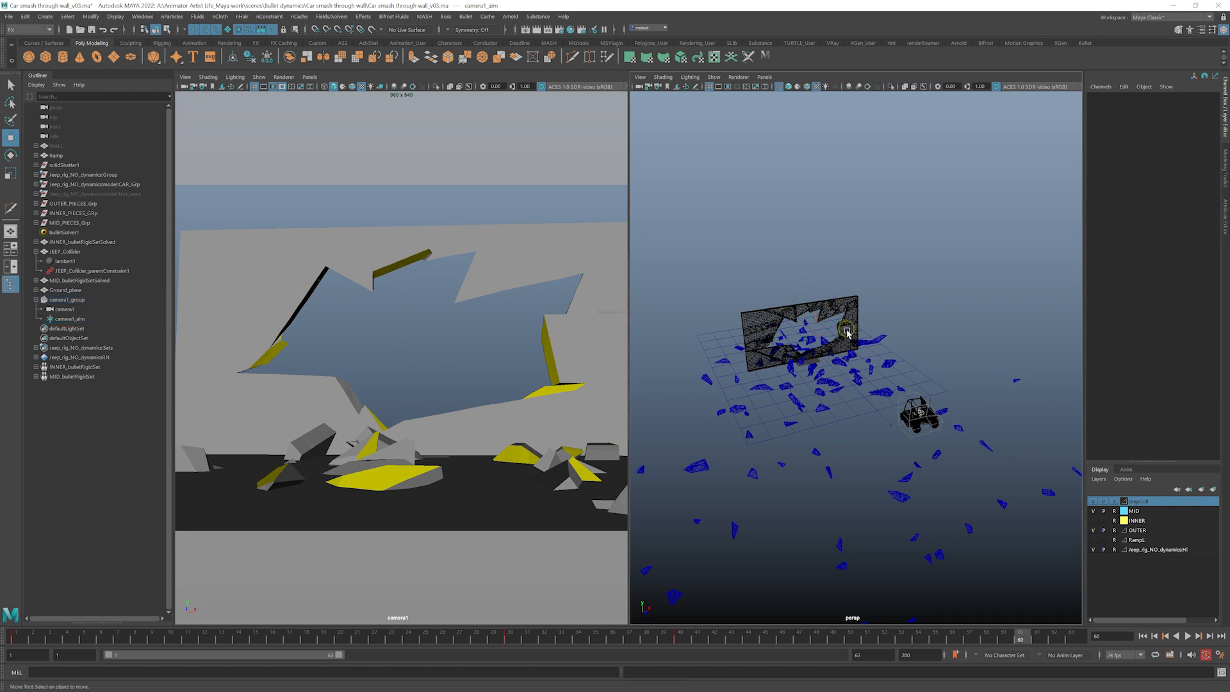
{"action": "left_click", "coordinate": [71, 319]}
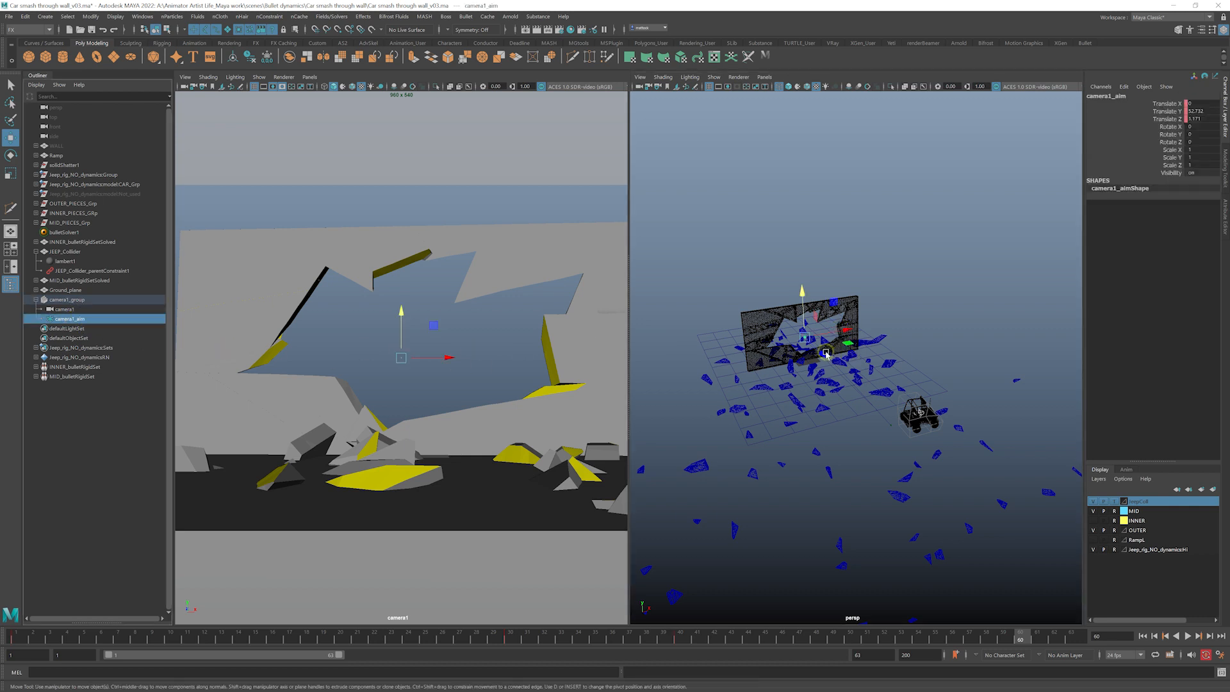
{"action": "left_click_drag", "start_coordinate": [827, 353], "coordinate": [880, 364]}
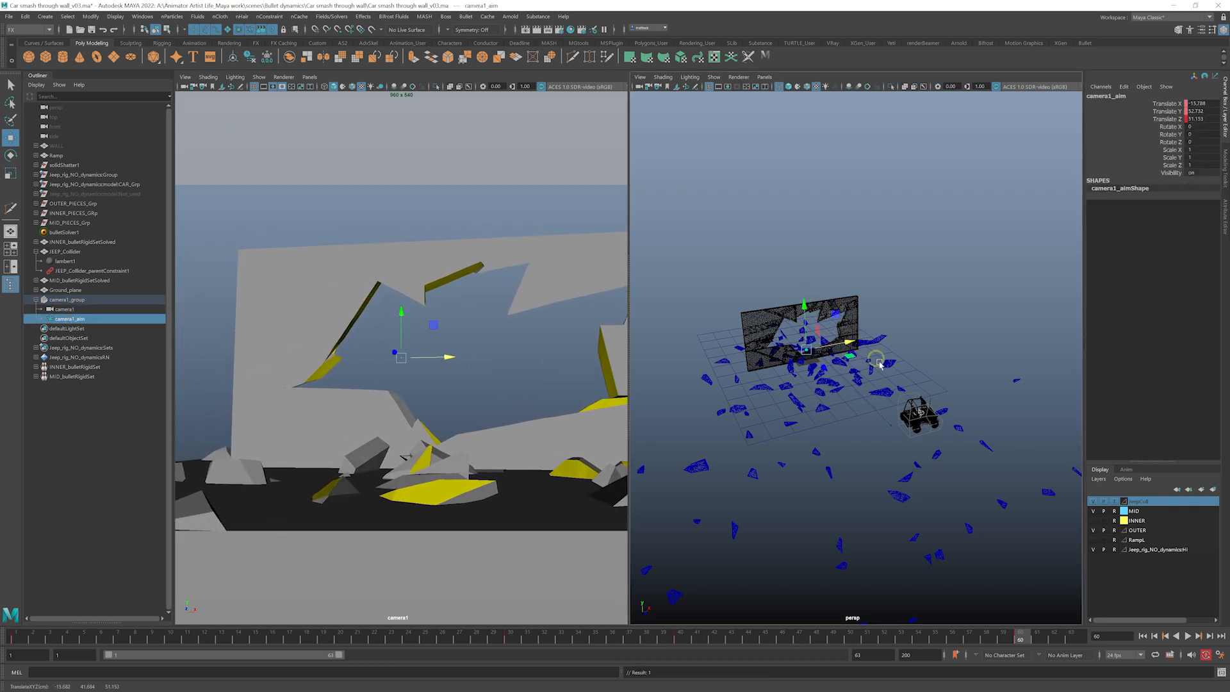
- At frame 60, move camera1 sideways to about 73 in Translate X and camera1_aim to about 19 in Translate X
{"action": "left_click", "coordinate": [67, 310]}
{"action": "mouse_move", "coordinate": [925, 409]}
{"action": "left_mouse_down"}
{"action": "mouse_move", "coordinate": [975, 448]}
{"action": "mouse_move", "coordinate": [948, 429]}
{"action": "mouse_move", "coordinate": [940, 390]}
{"action": "left_mouse_up"}
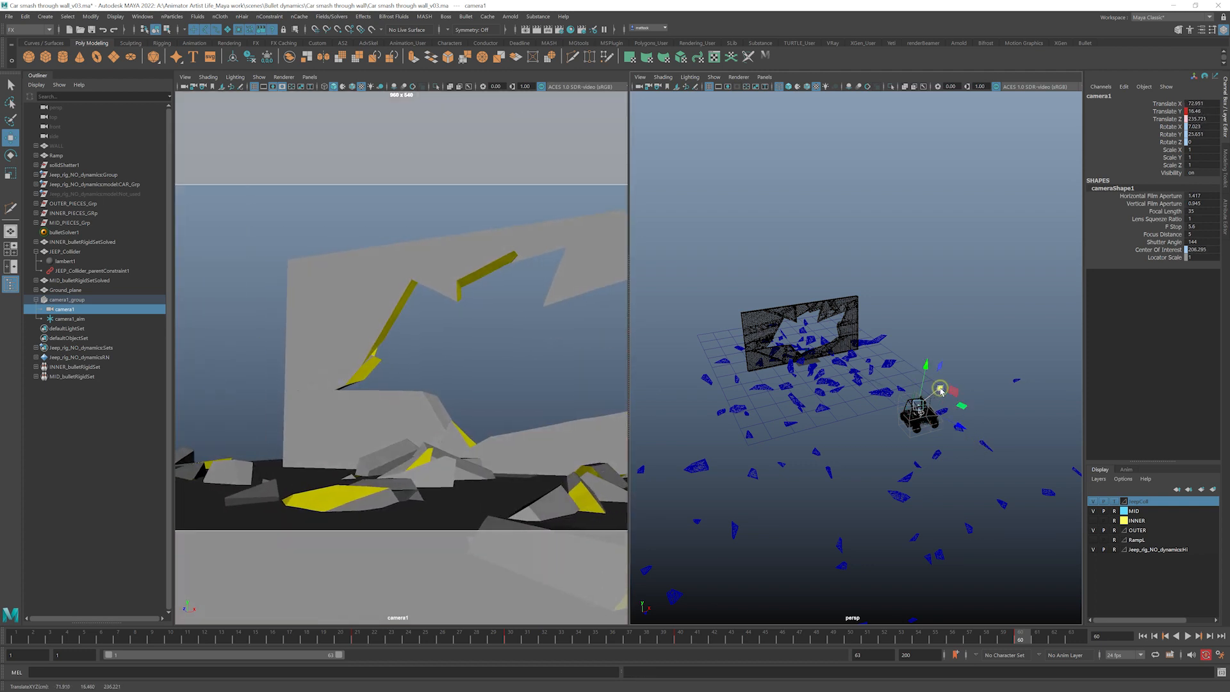
{"action": "left_click", "coordinate": [95, 321]}
{"action": "left_click_drag", "start_coordinate": [848, 346], "coordinate": [866, 340]}
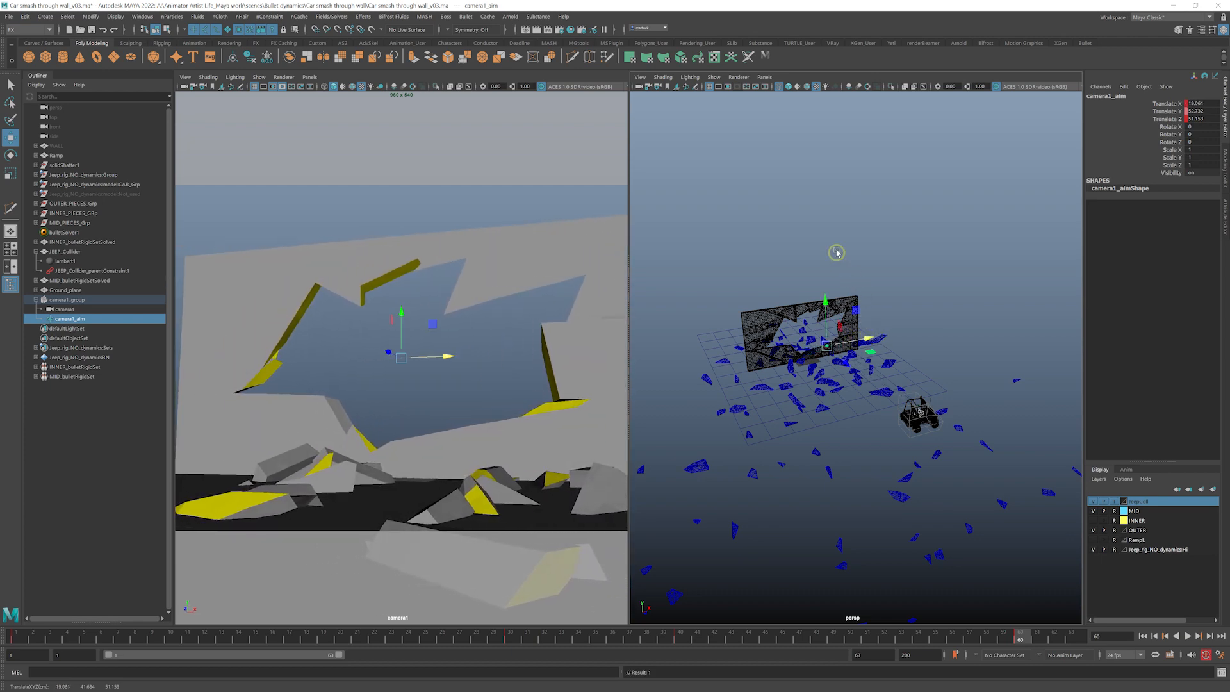
- At frame 40, bring camera1 sideways to about 23.7 in Translate X so the jeep is back in frame
{"action": "left_click_drag", "start_coordinate": [50, 638], "coordinate": [680, 641]}
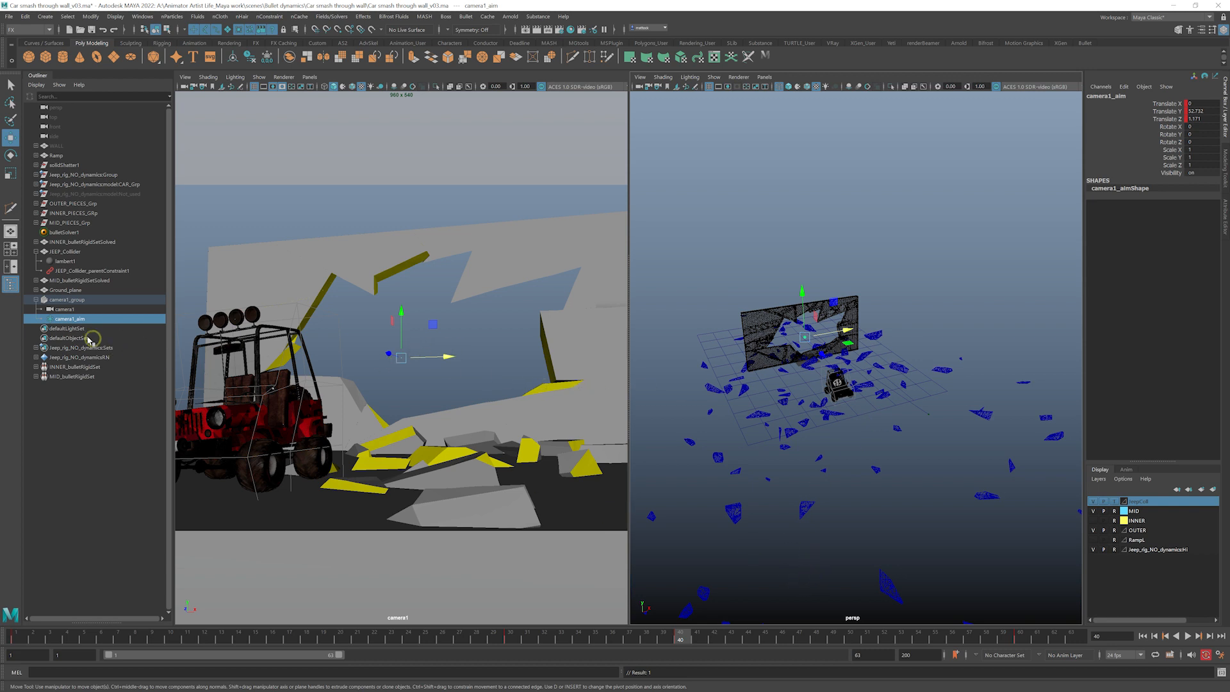
{"action": "left_click", "coordinate": [64, 310]}
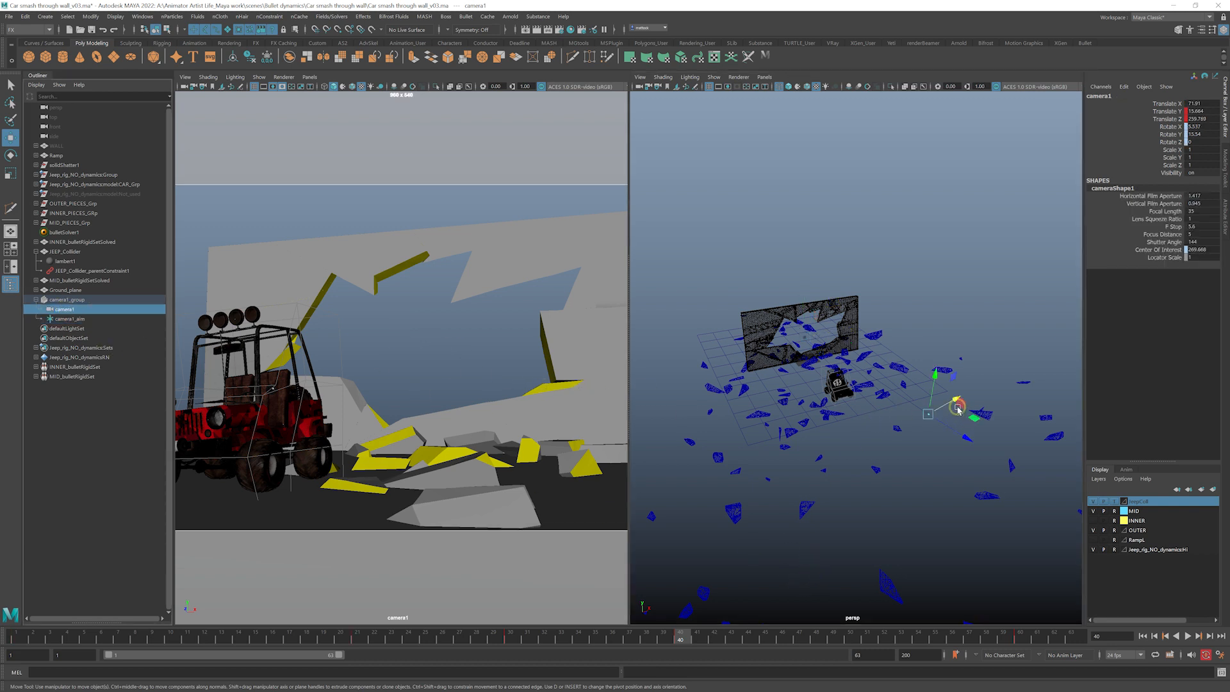
{"action": "left_click_drag", "start_coordinate": [961, 407], "coordinate": [887, 396], "text": "alt"}
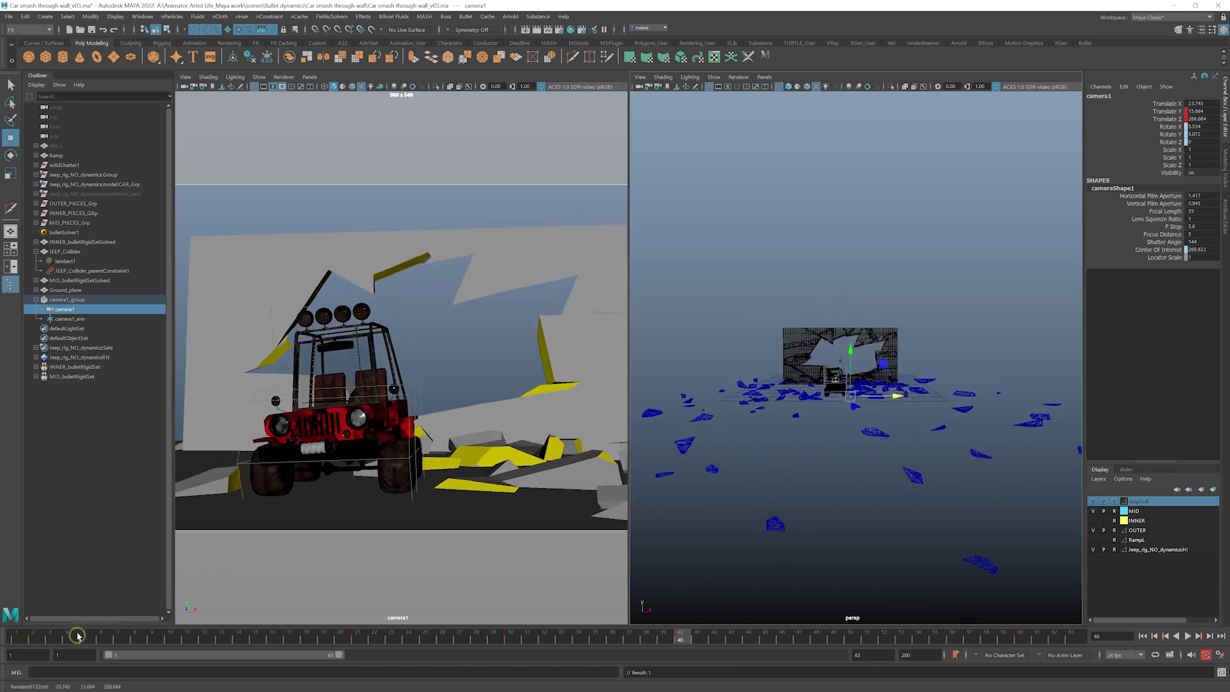
- At frame 60, reposition camera1 to about 24.6 in Translate X and 12 in Translate Y, and enlarge the perspective view
{"action": "left_click_drag", "start_coordinate": [56, 638], "coordinate": [1020, 635]}
{"action": "left_click_drag", "start_coordinate": [900, 410], "coordinate": [862, 487], "text": "alt"}
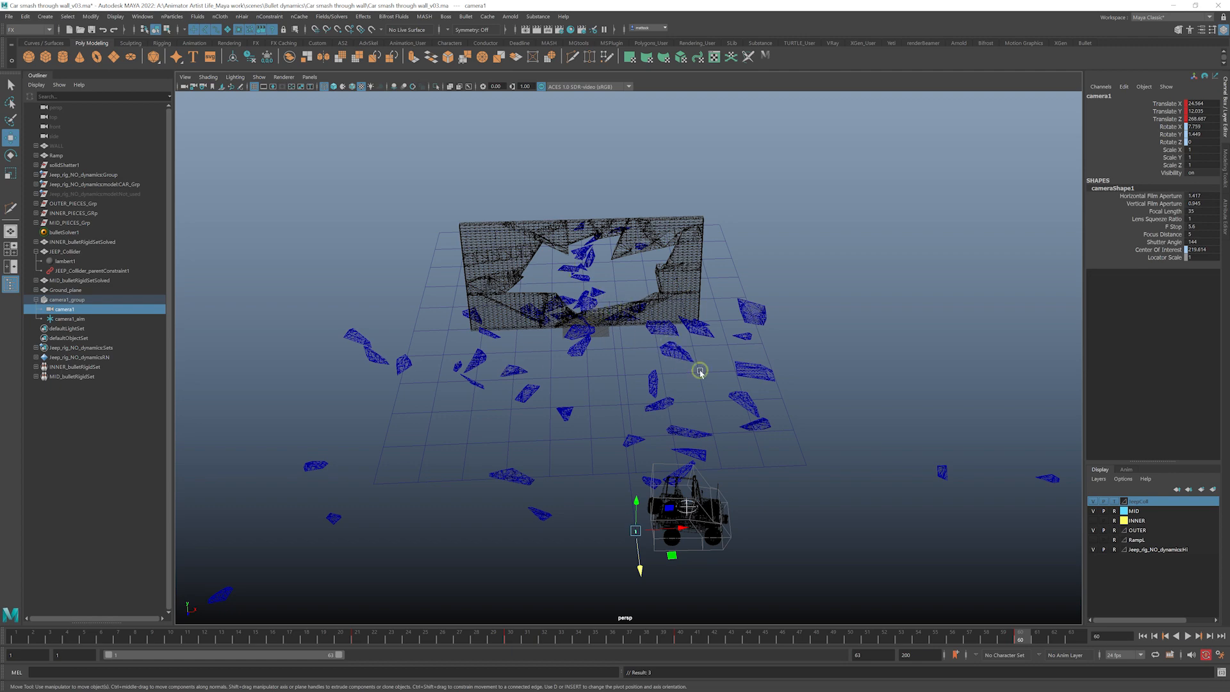
{"action": "left_click_drag", "start_coordinate": [701, 371], "coordinate": [686, 444], "text": "alt"}
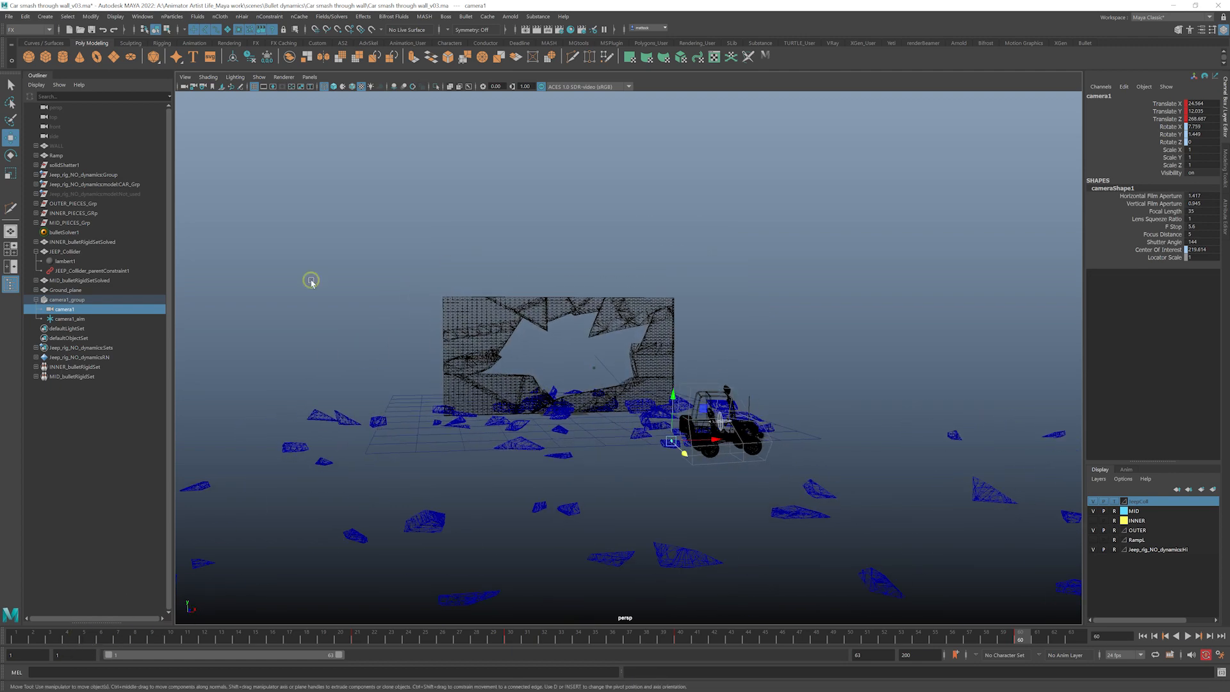
- Look through camera1 in the enlarged view and display it shaded with textures
{"action": "left_click", "coordinate": [308, 78]}
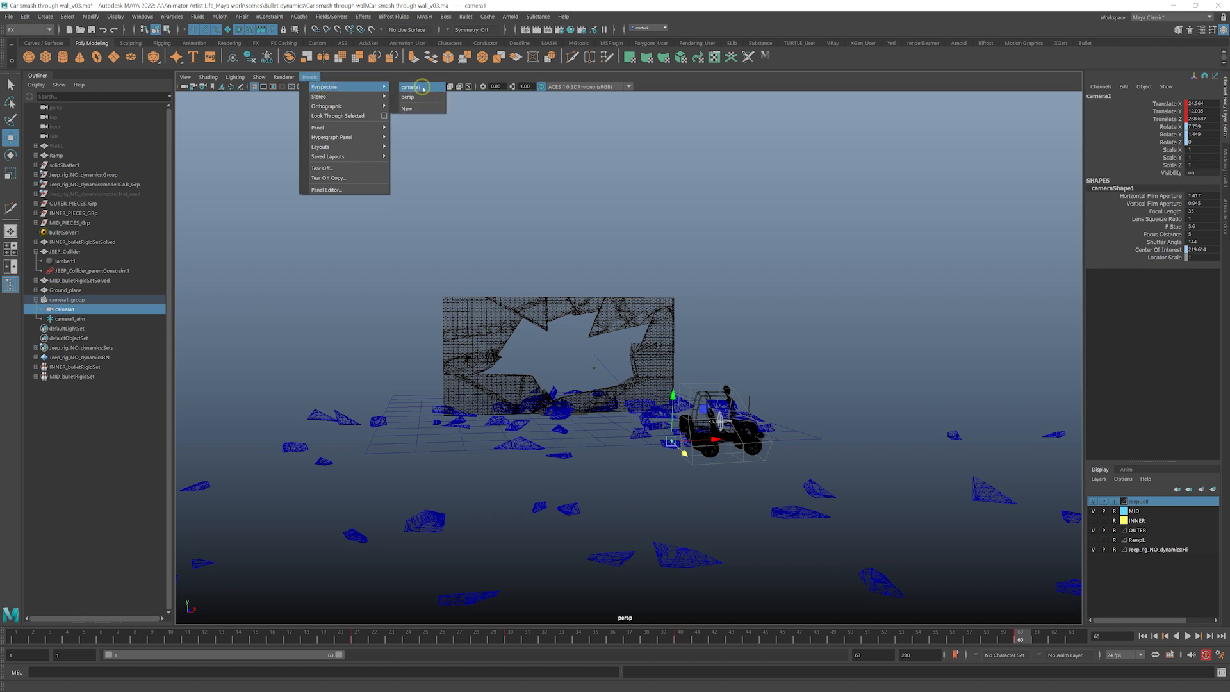
{"action": "left_click", "coordinate": [424, 88]}
{"action": "key", "text": "5"}
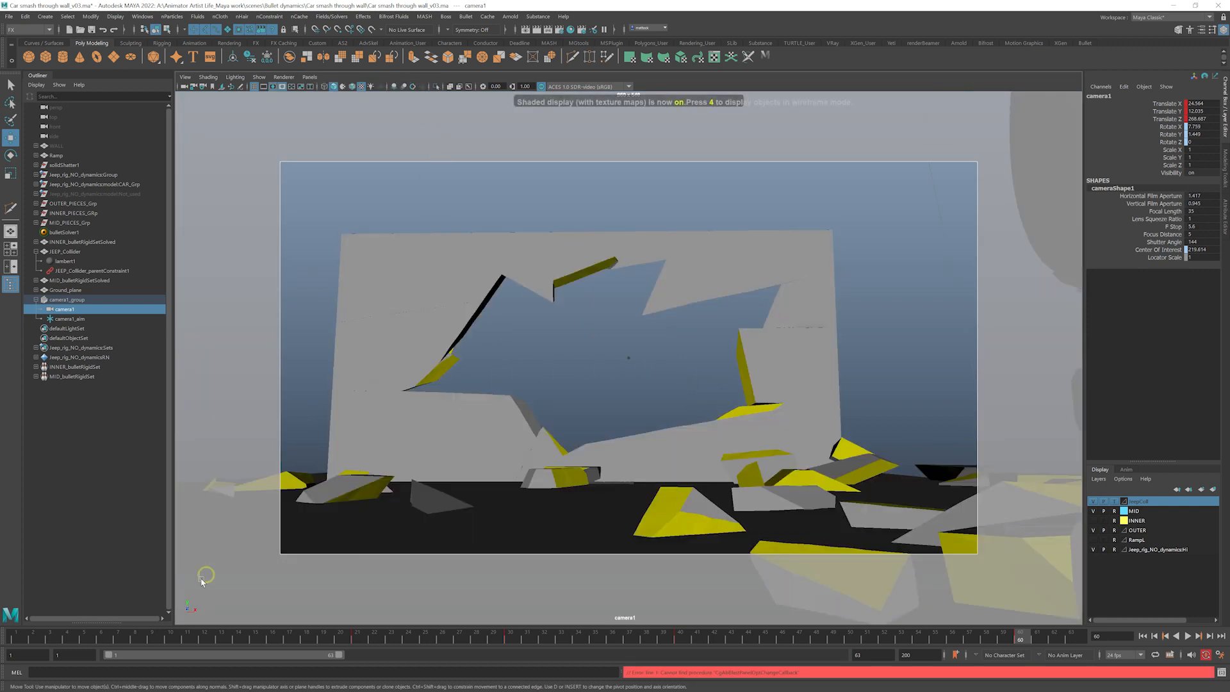
- Play the animation through camera1 from frame 1, stop it, and examine the framing around frame 40
{"action": "left_click_drag", "start_coordinate": [54, 640], "coordinate": [11, 638]}
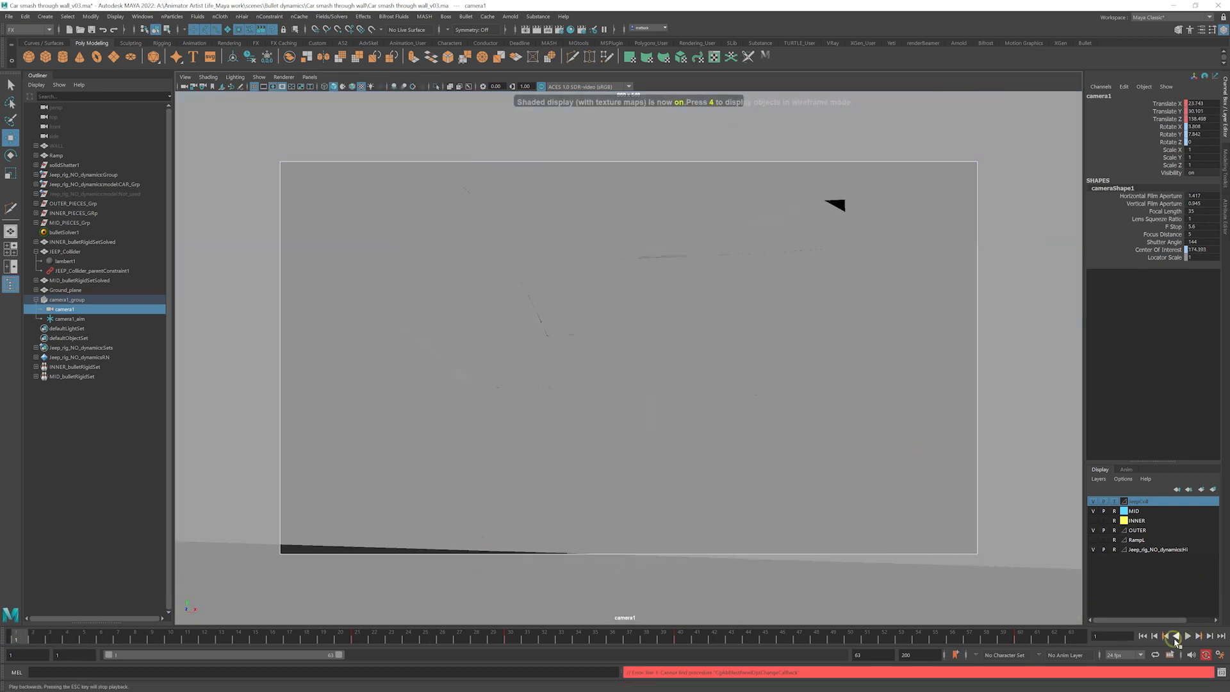
{"action": "left_click", "coordinate": [1187, 637]}
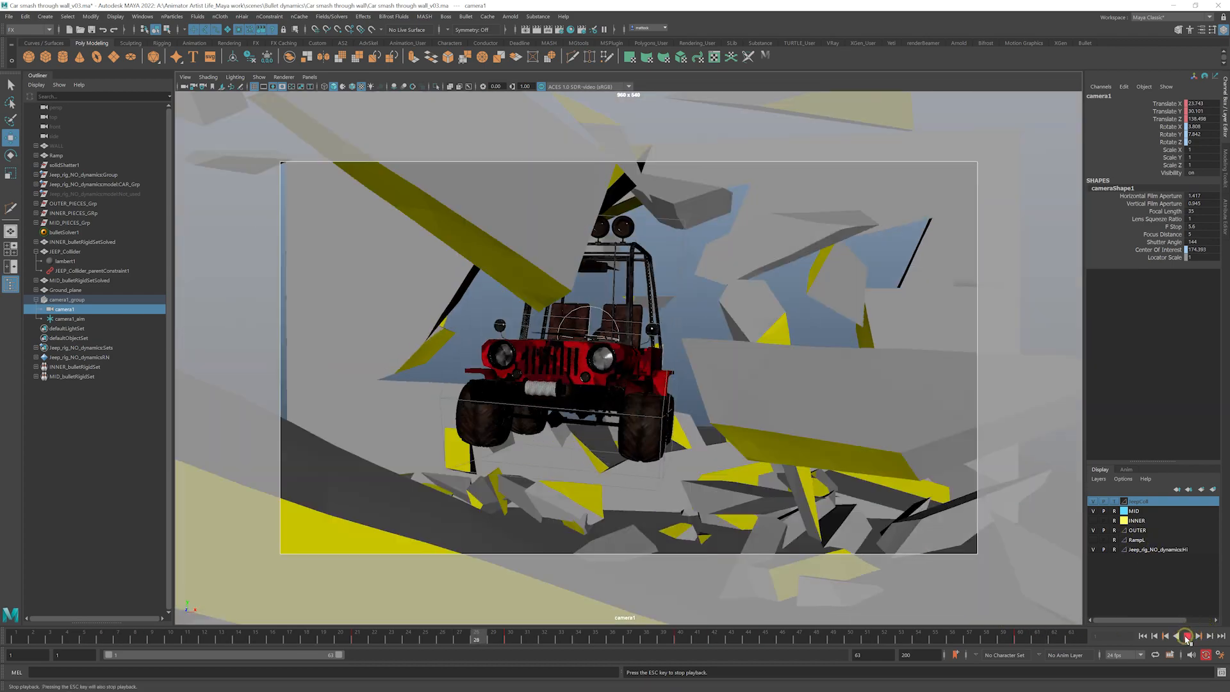
{"action": "left_click", "coordinate": [1188, 635]}
{"action": "left_click_drag", "start_coordinate": [639, 642], "coordinate": [683, 639]}
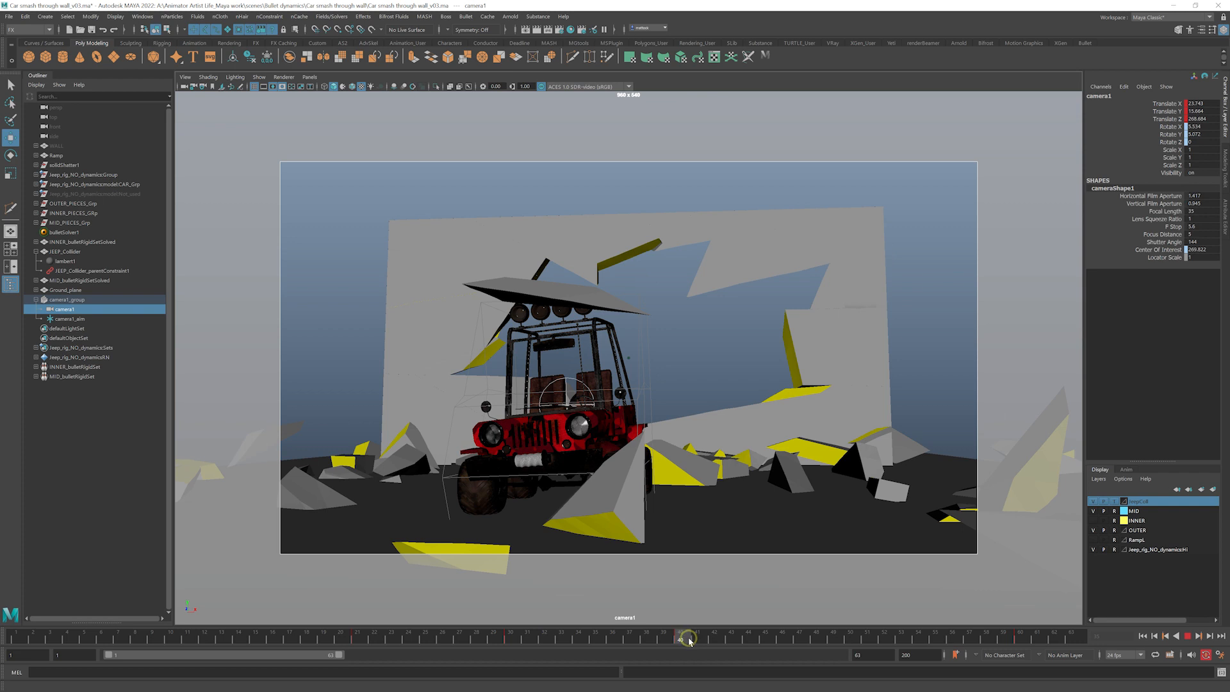
- Restore the two side-by-side views and set the second one to the persp camera
{"action": "left_click", "coordinate": [308, 77]}
{"action": "left_click", "coordinate": [423, 157]}
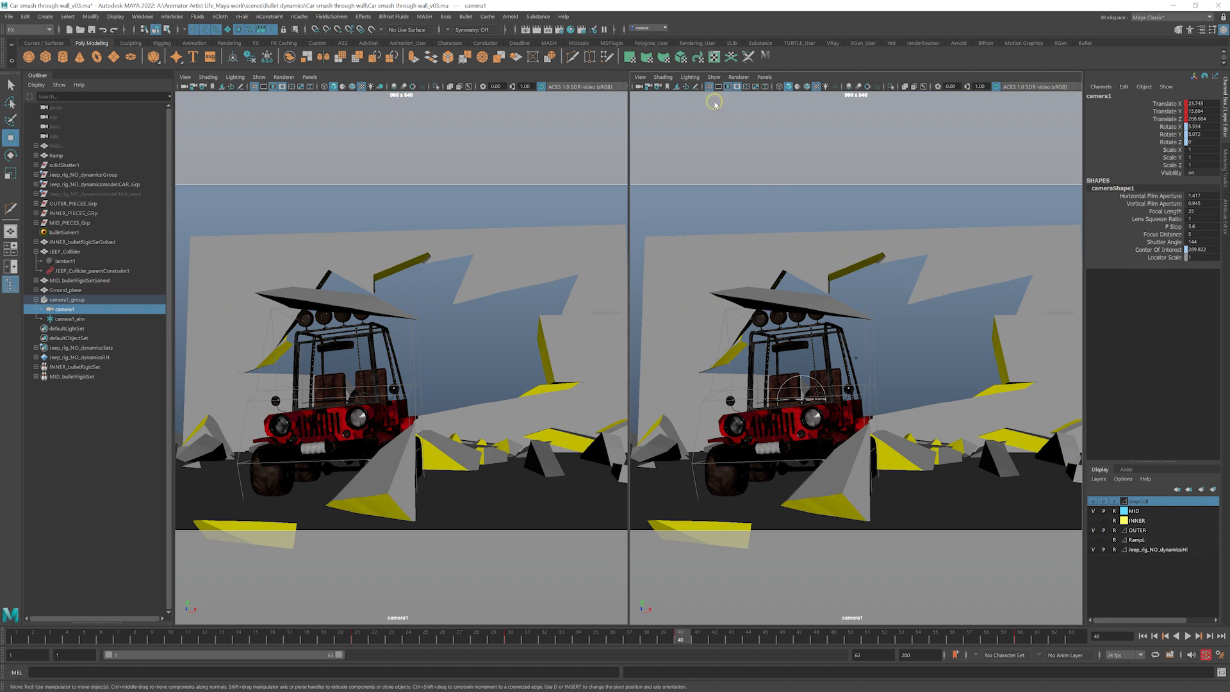
{"action": "left_click", "coordinate": [765, 77]}
{"action": "mouse_move", "coordinate": [821, 87]}
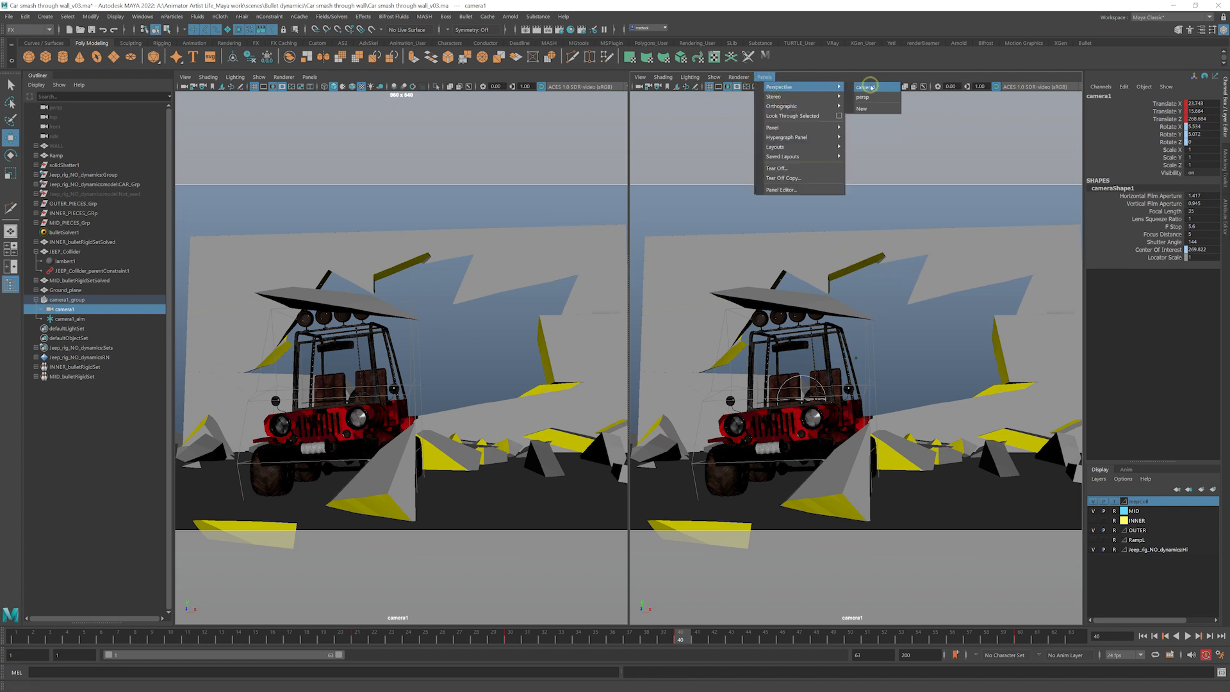
{"action": "left_click", "coordinate": [872, 98]}
- At frame 40, move camera1 to about 17.5 in Translate X and 236.9 in Translate Z, and play back the move
{"action": "left_click_drag", "start_coordinate": [948, 398], "coordinate": [888, 457], "text": "alt"}
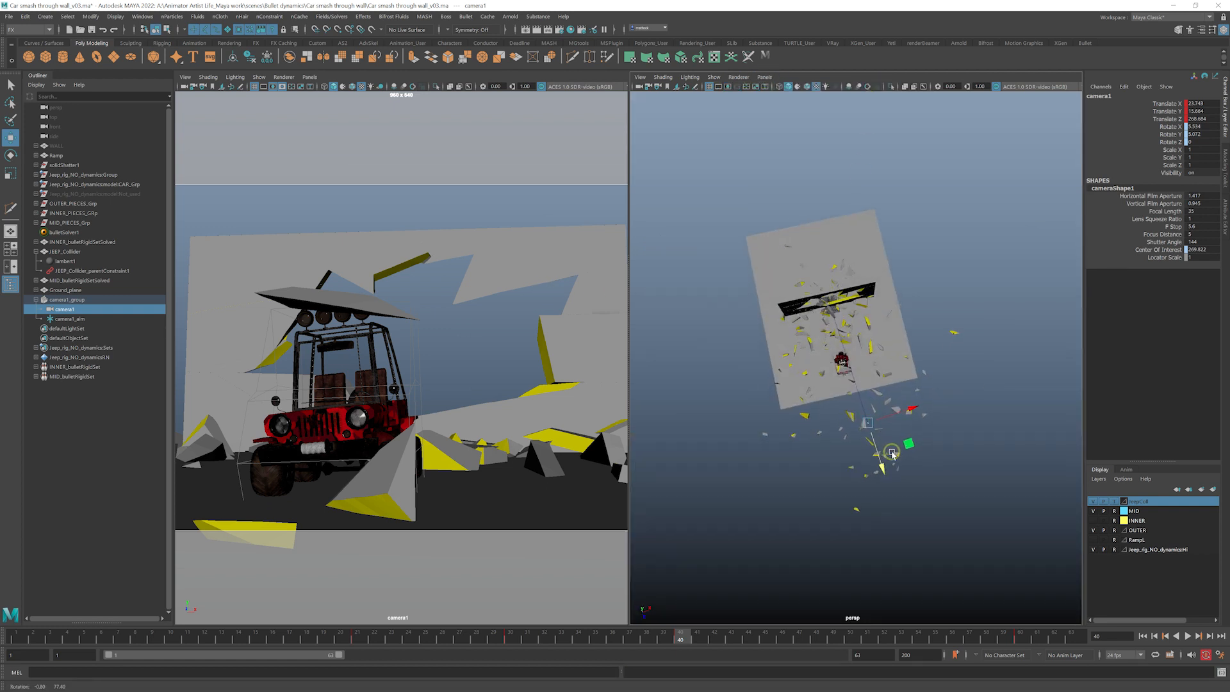
{"action": "right_click_drag", "start_coordinate": [888, 458], "coordinate": [894, 506], "text": "alt"}
{"action": "mouse_move", "coordinate": [691, 642]}
{"action": "left_mouse_down"}
{"action": "mouse_move", "coordinate": [1007, 631]}
{"action": "mouse_move", "coordinate": [682, 636]}
{"action": "left_mouse_up"}
{"action": "left_click_drag", "start_coordinate": [877, 613], "coordinate": [880, 492]}
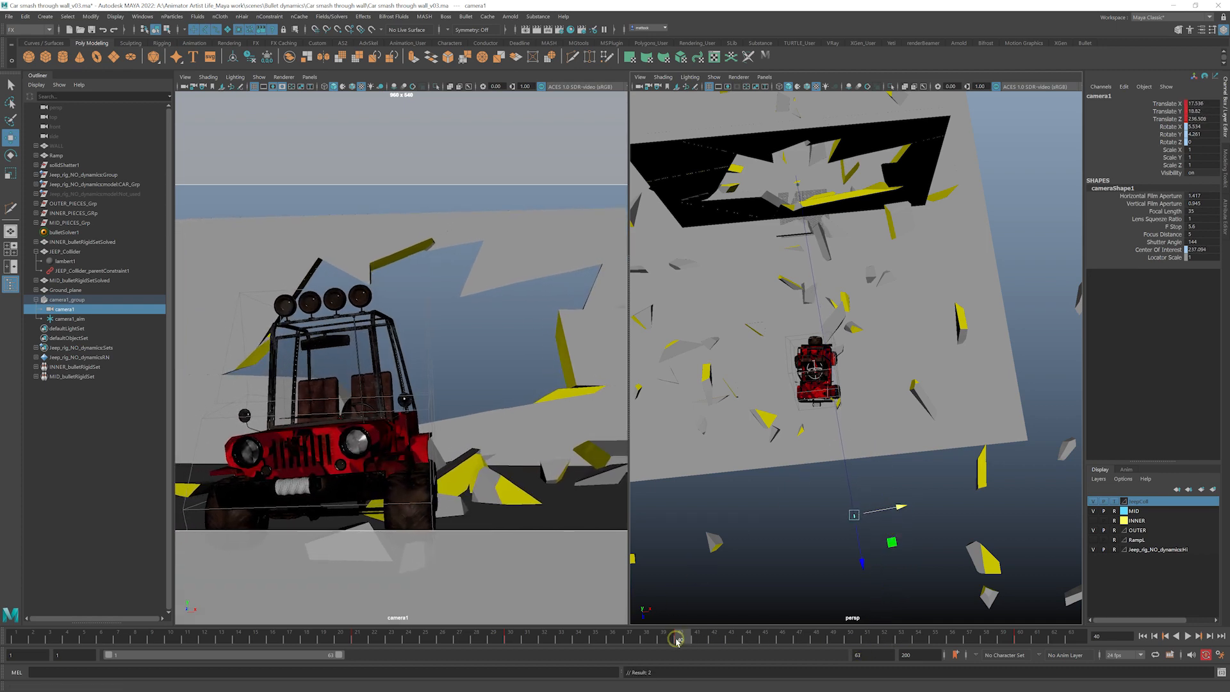
{"action": "key", "text": "alt+v"}
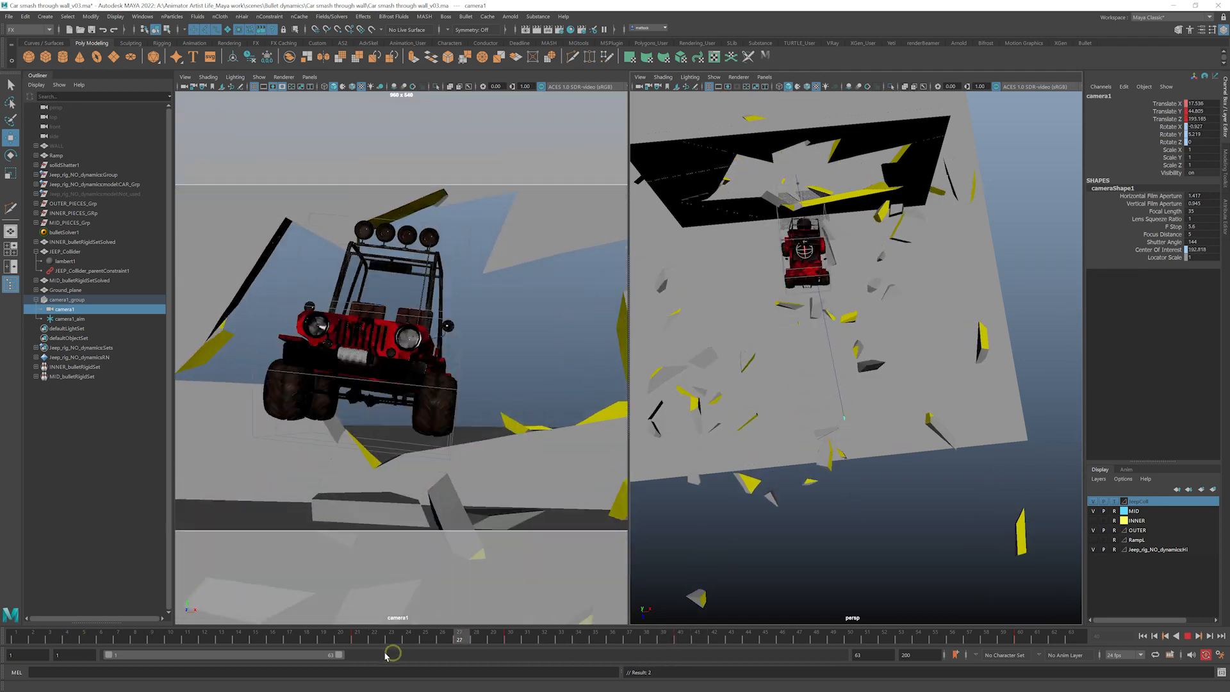
{"action": "key", "text": "alt+v"}
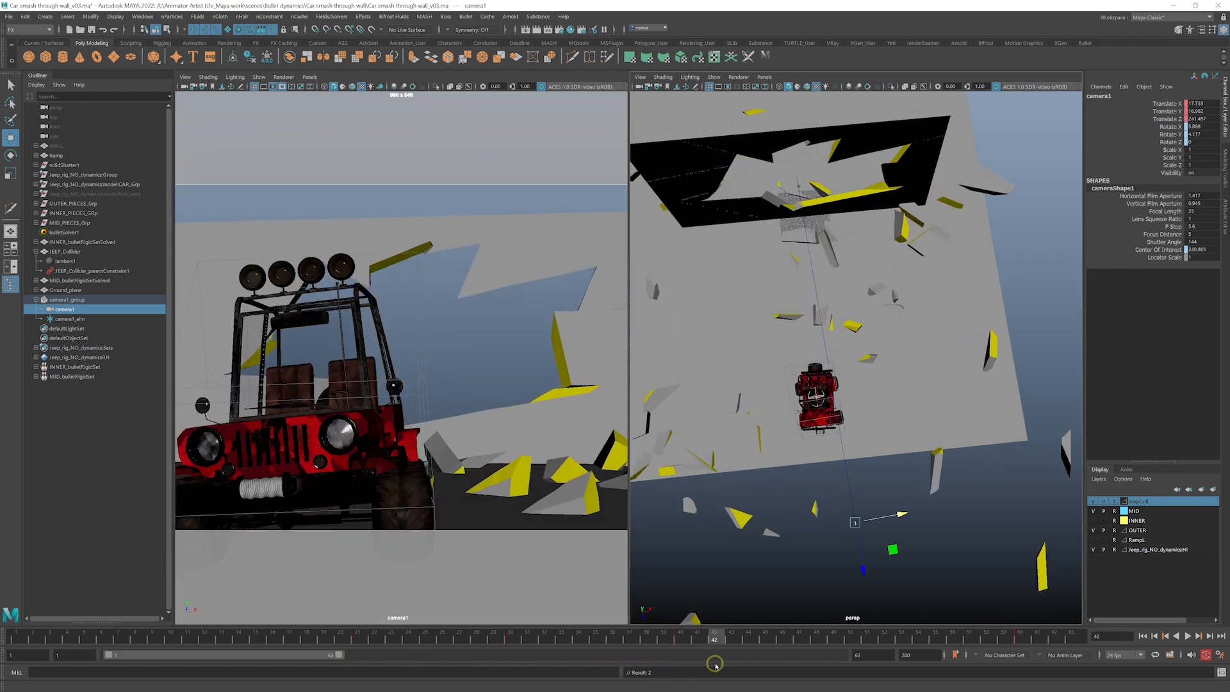
- At frame 30, lower camera1 to about 23.5 in Translate Y and key its translation
{"action": "left_click_drag", "start_coordinate": [910, 542], "coordinate": [920, 487], "text": "alt"}
{"action": "left_click", "coordinate": [517, 641]}
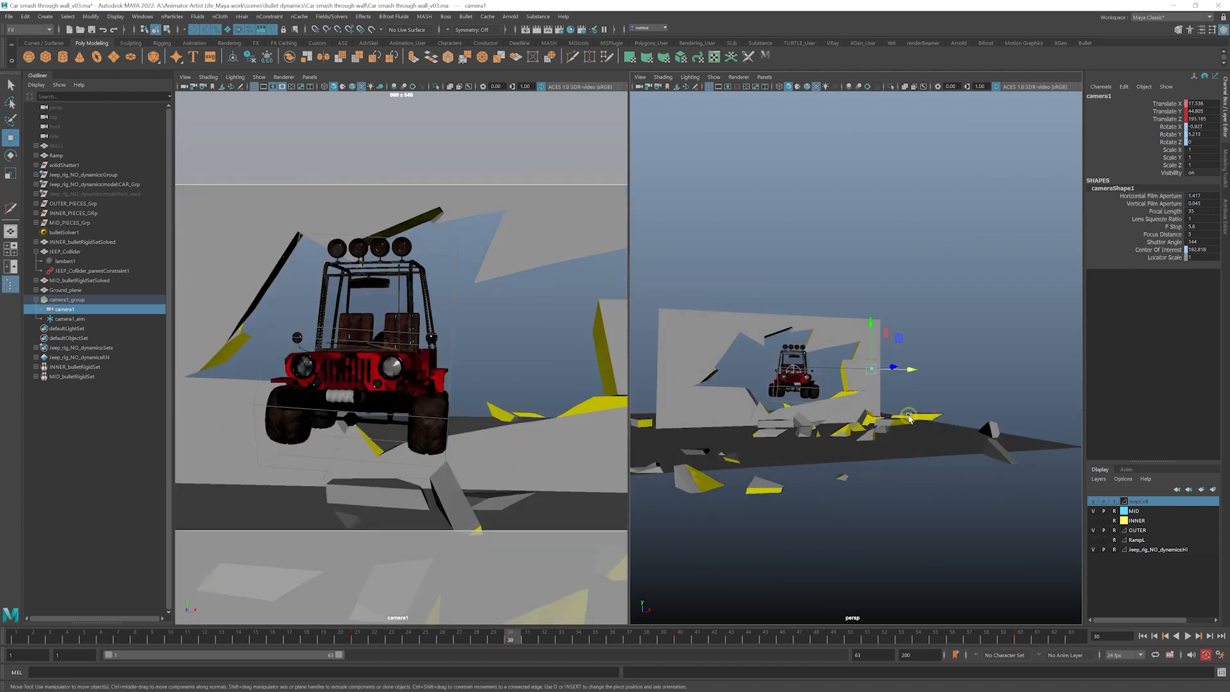
{"action": "left_click_drag", "start_coordinate": [874, 338], "coordinate": [883, 365]}
{"action": "key", "text": "shift+w"}
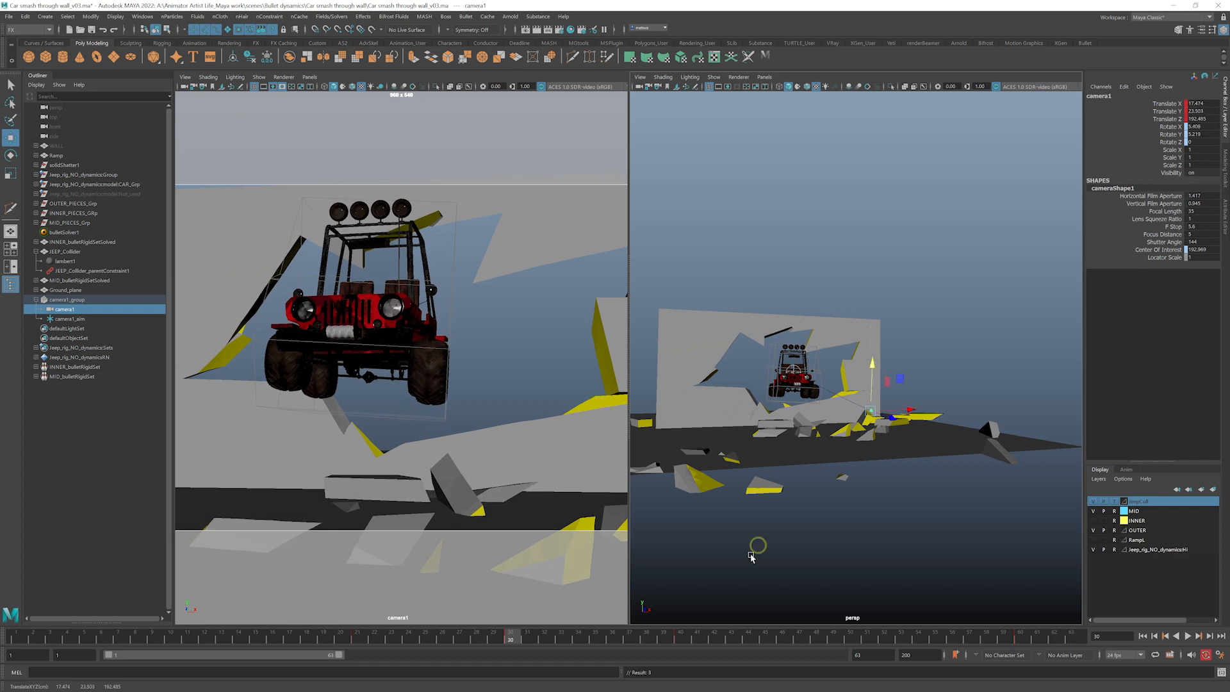
- Scrub the animation to frame 51 to check the camera move and save the scene
{"action": "left_click_drag", "start_coordinate": [335, 643], "coordinate": [867, 639]}
{"action": "key", "text": "ctrl+s"}
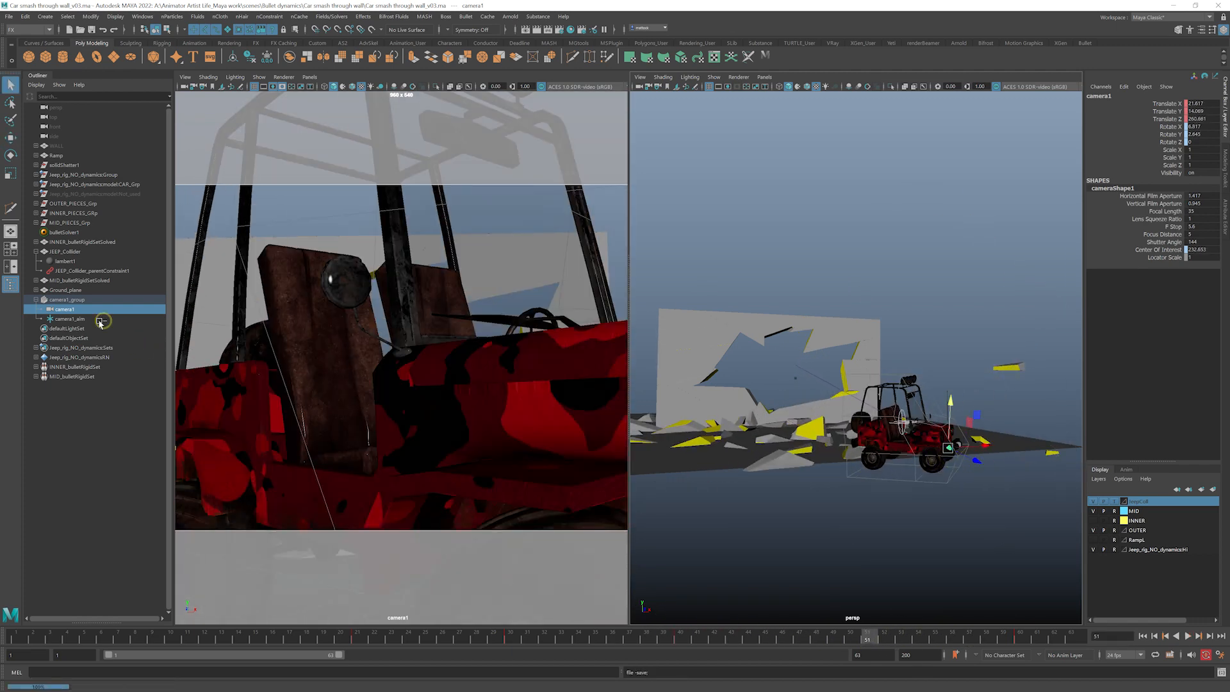
{"action": "key", "text": "w"}
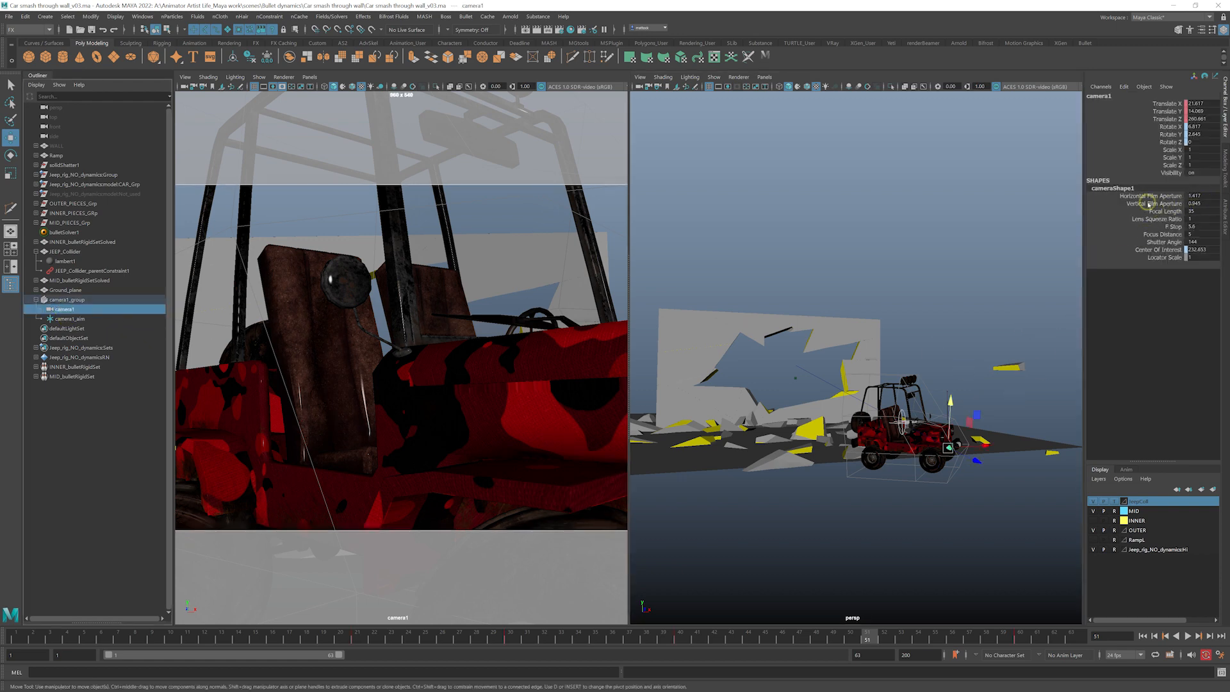
- Check the camera view at frame 24 and set camera1's focal length to 24
{"action": "left_click", "coordinate": [1226, 206]}
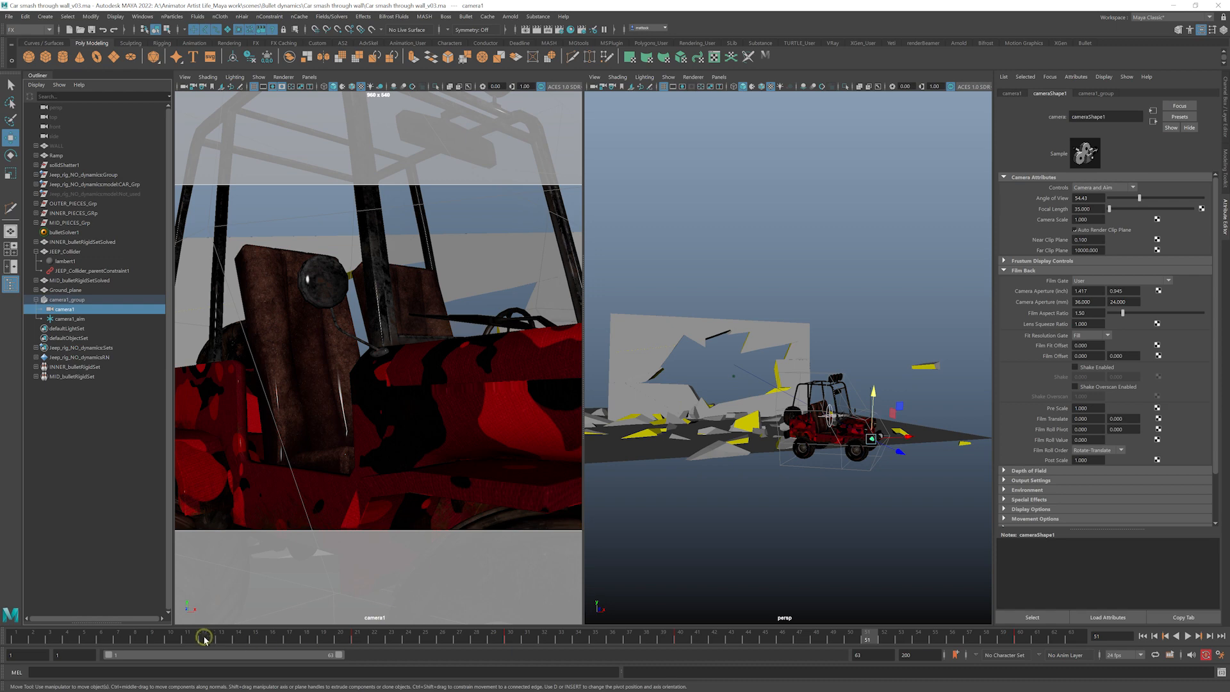
{"action": "left_click_drag", "start_coordinate": [204, 638], "coordinate": [408, 638]}
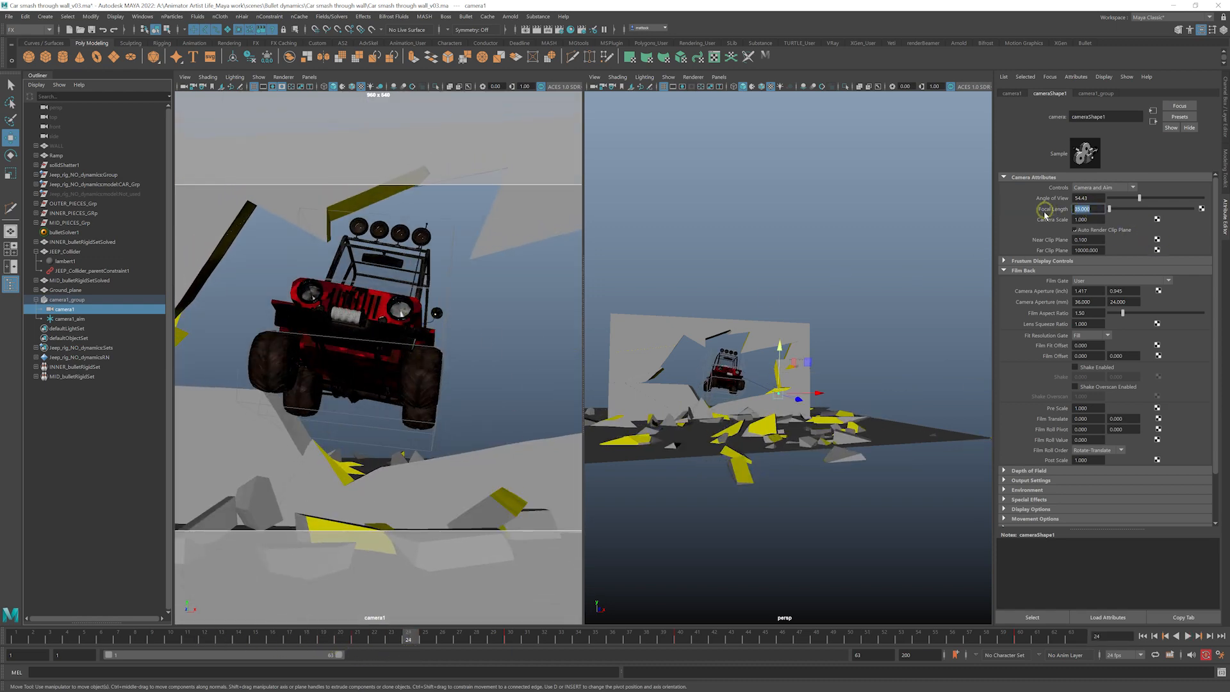
{"action": "key", "text": "Return"}
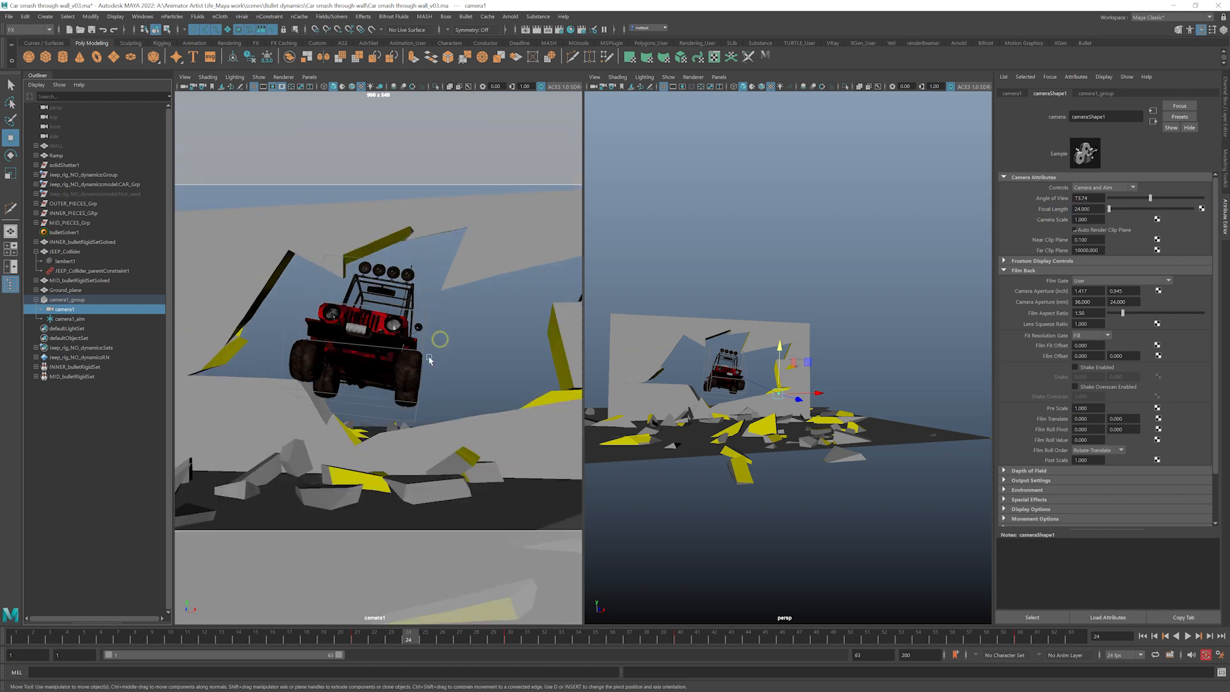
- At frame 21, move camera1 closer to the wall, to about X 13.8, Y 21.3, Z 102.3, and play back the move
{"action": "left_click_drag", "start_coordinate": [369, 641], "coordinate": [353, 644]}
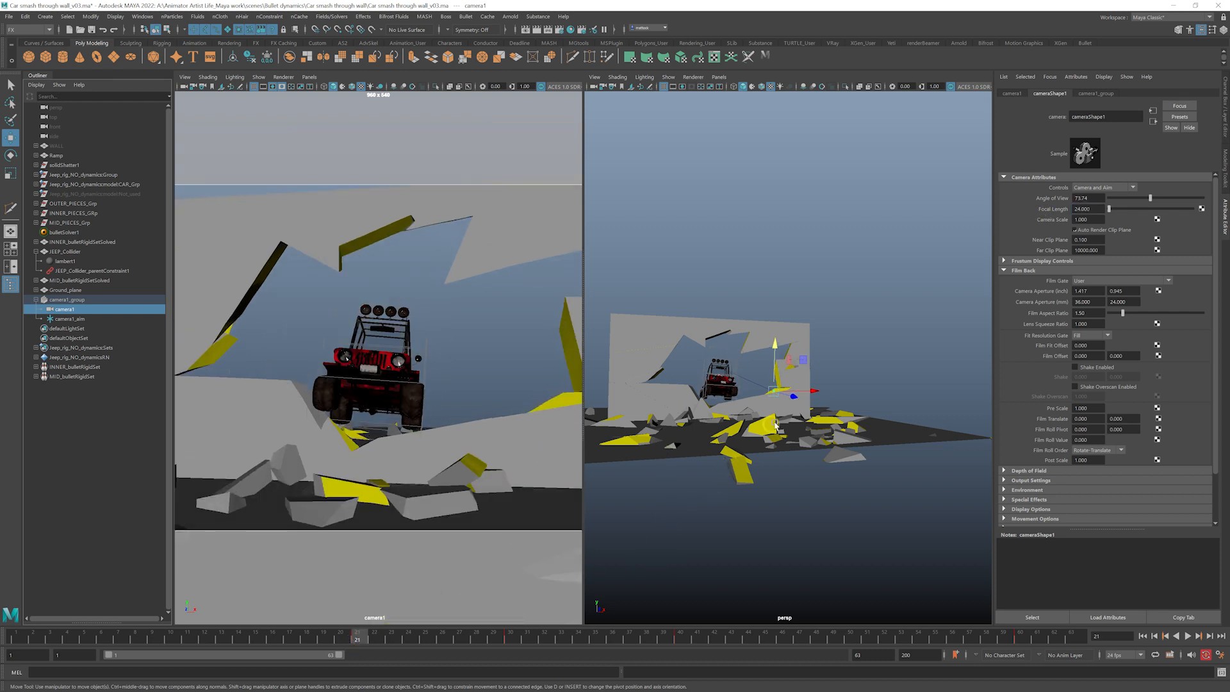
{"action": "left_click_drag", "start_coordinate": [807, 398], "coordinate": [756, 409]}
{"action": "left_click_drag", "start_coordinate": [475, 635], "coordinate": [512, 639]}
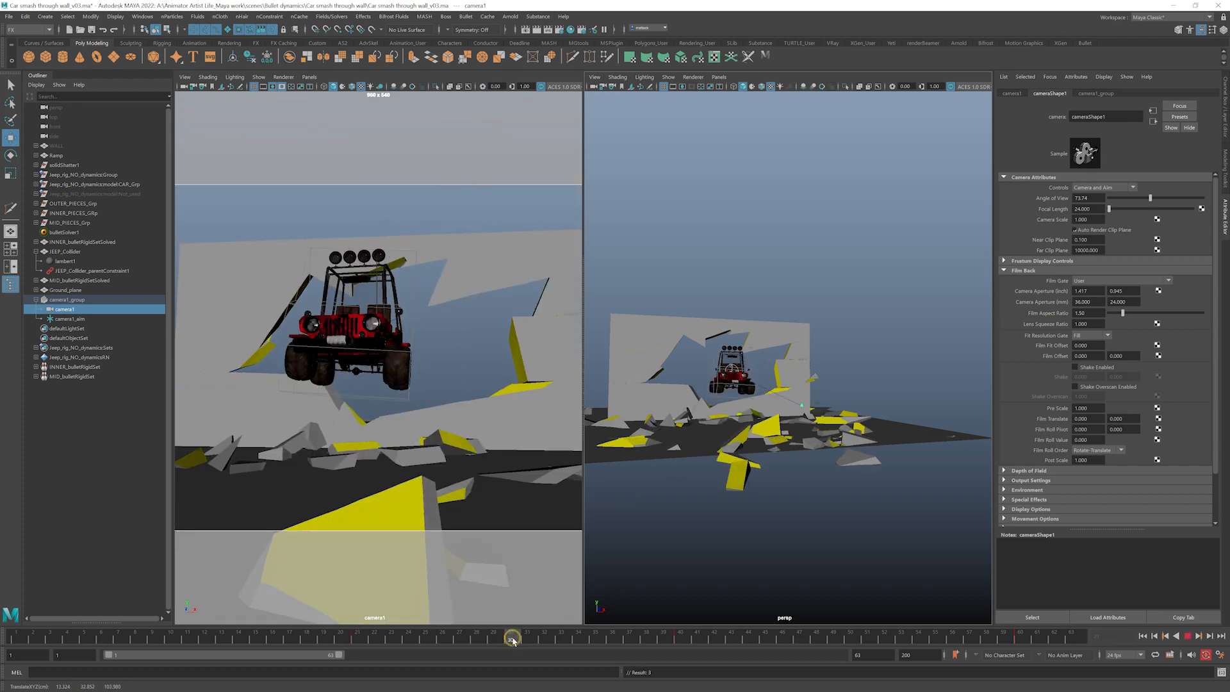
{"action": "left_click_drag", "start_coordinate": [824, 412], "coordinate": [775, 397]}
{"action": "key", "text": "alt+v"}
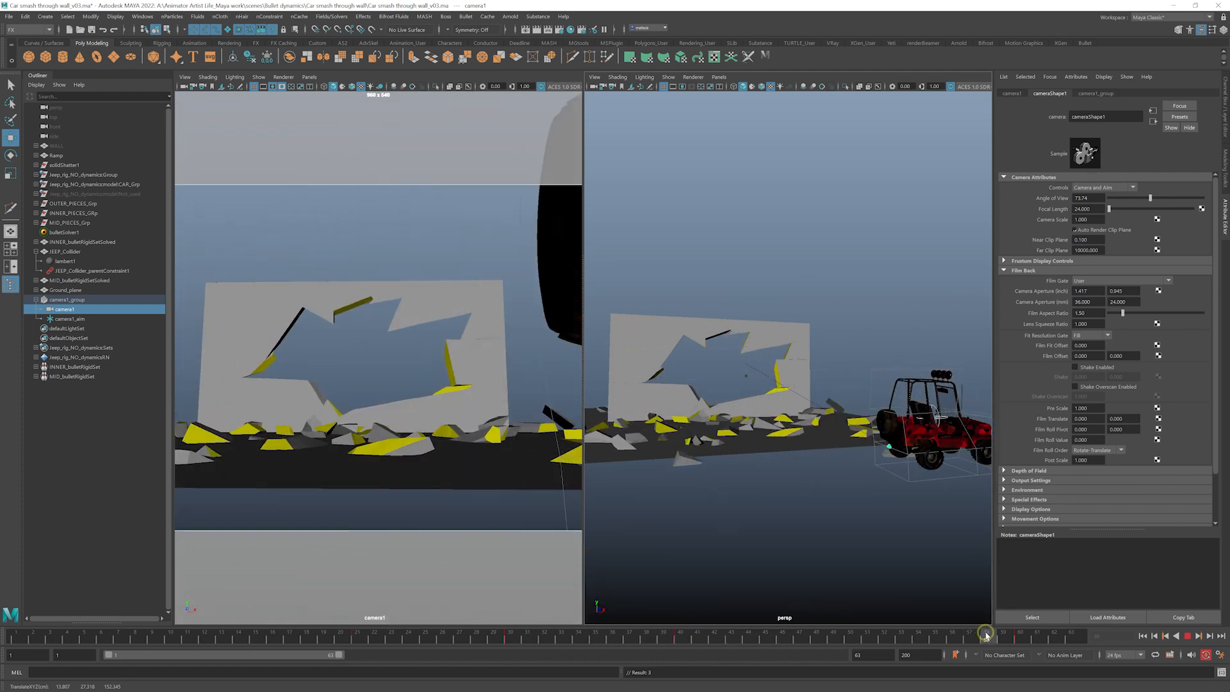
{"action": "key", "text": "alt+v"}
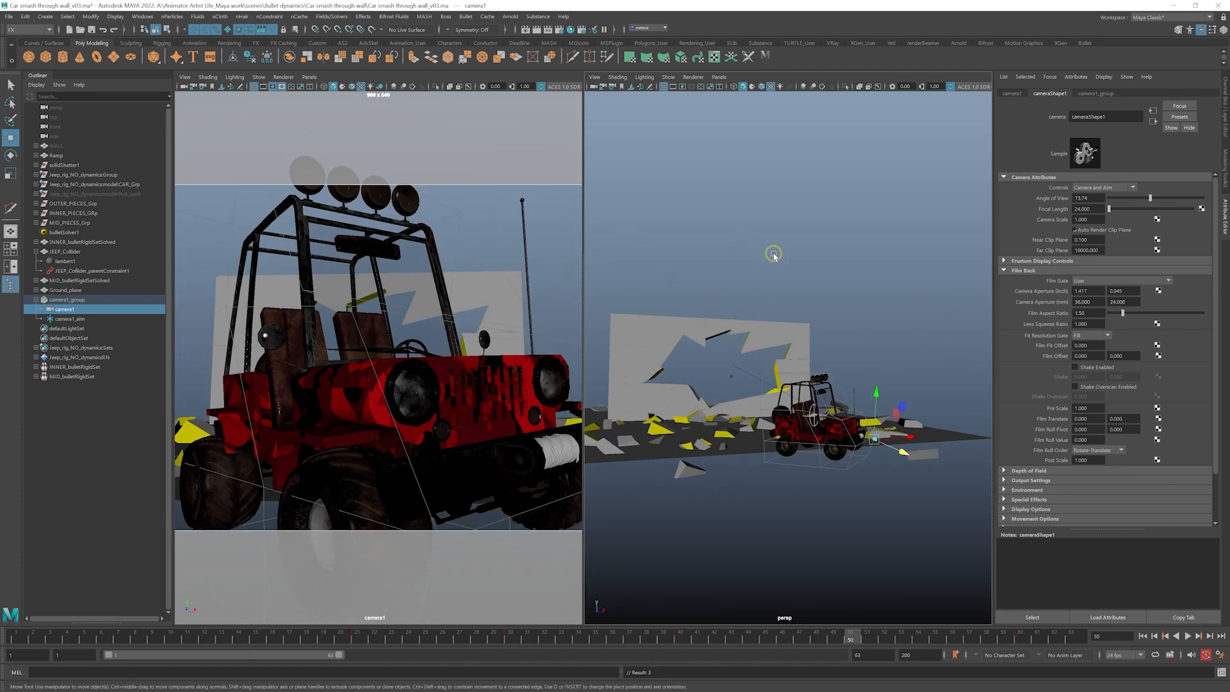
{"action": "key", "text": "ctrl+z"}
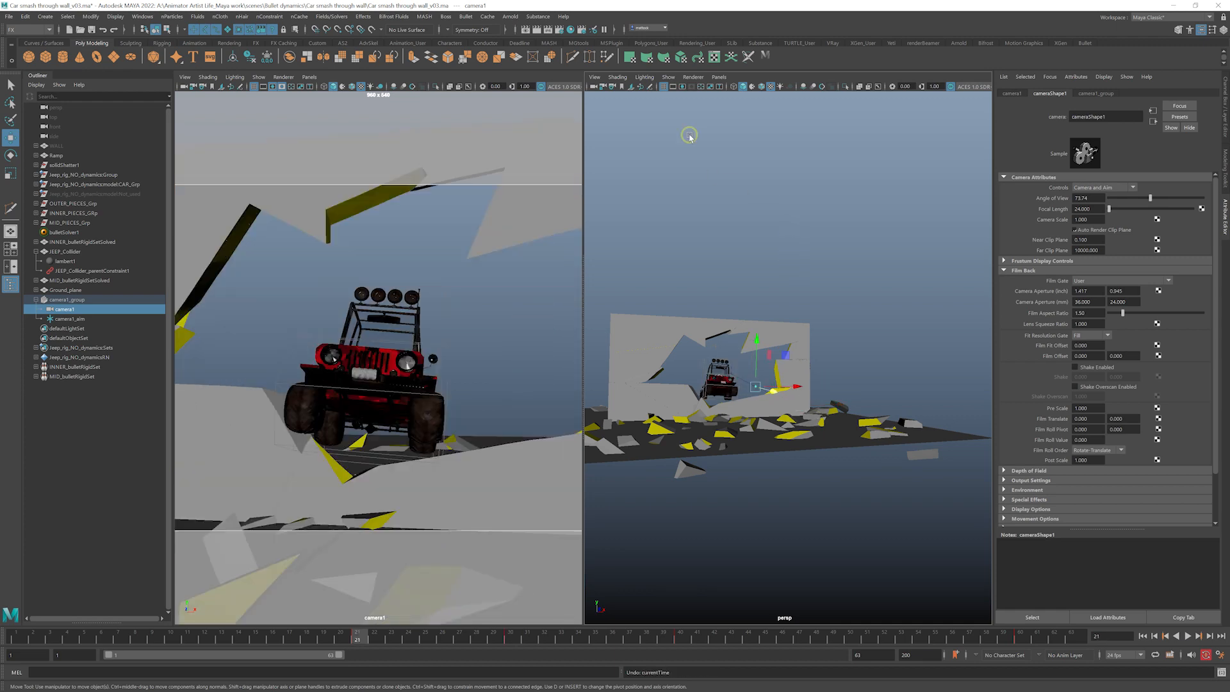
- Clear the selection, enlarge the persp view to a single view, switch it to camera1, and play the animation from the start
{"action": "left_click", "coordinate": [704, 200]}
{"action": "key", "text": "space"}
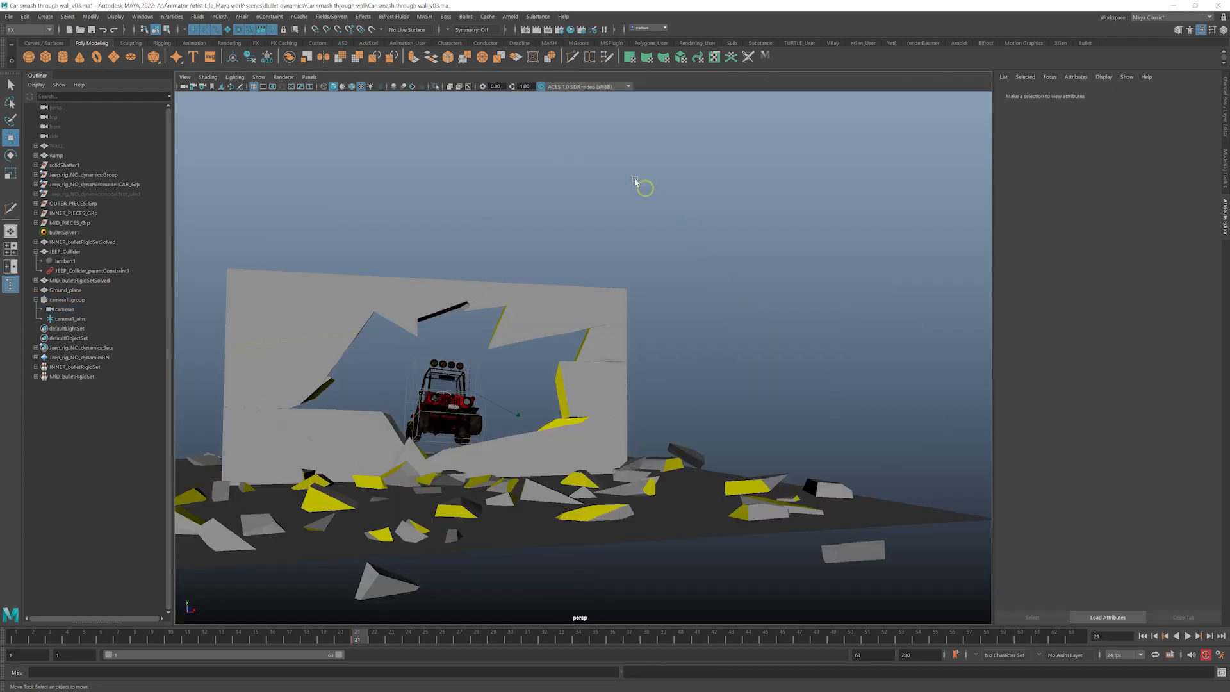
{"action": "left_click", "coordinate": [317, 78]}
{"action": "mouse_move", "coordinate": [349, 89]}
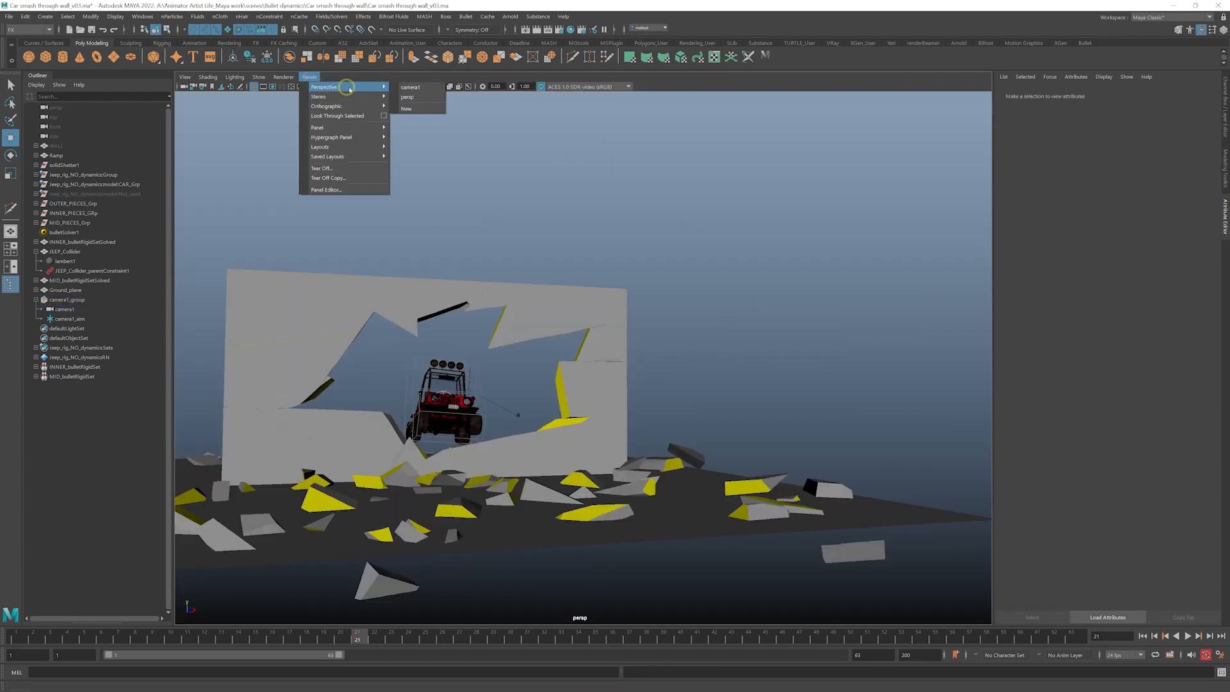
{"action": "left_click", "coordinate": [410, 87]}
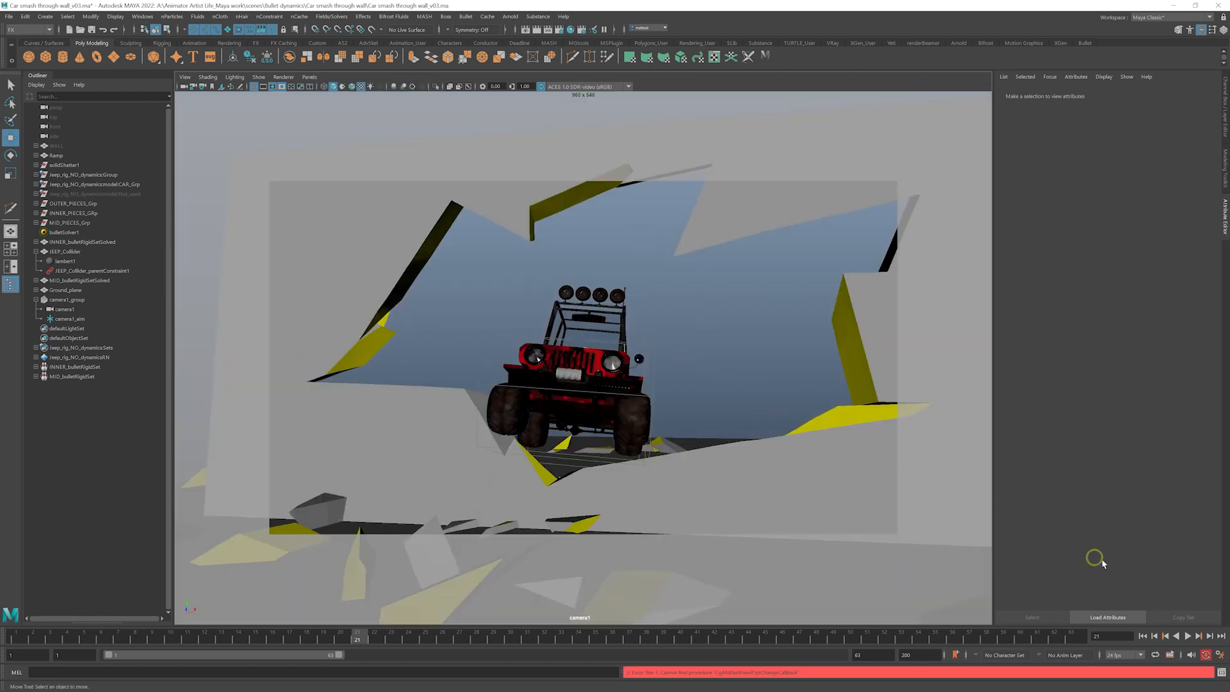
{"action": "left_click", "coordinate": [1144, 638]}
{"action": "left_click", "coordinate": [1190, 638]}
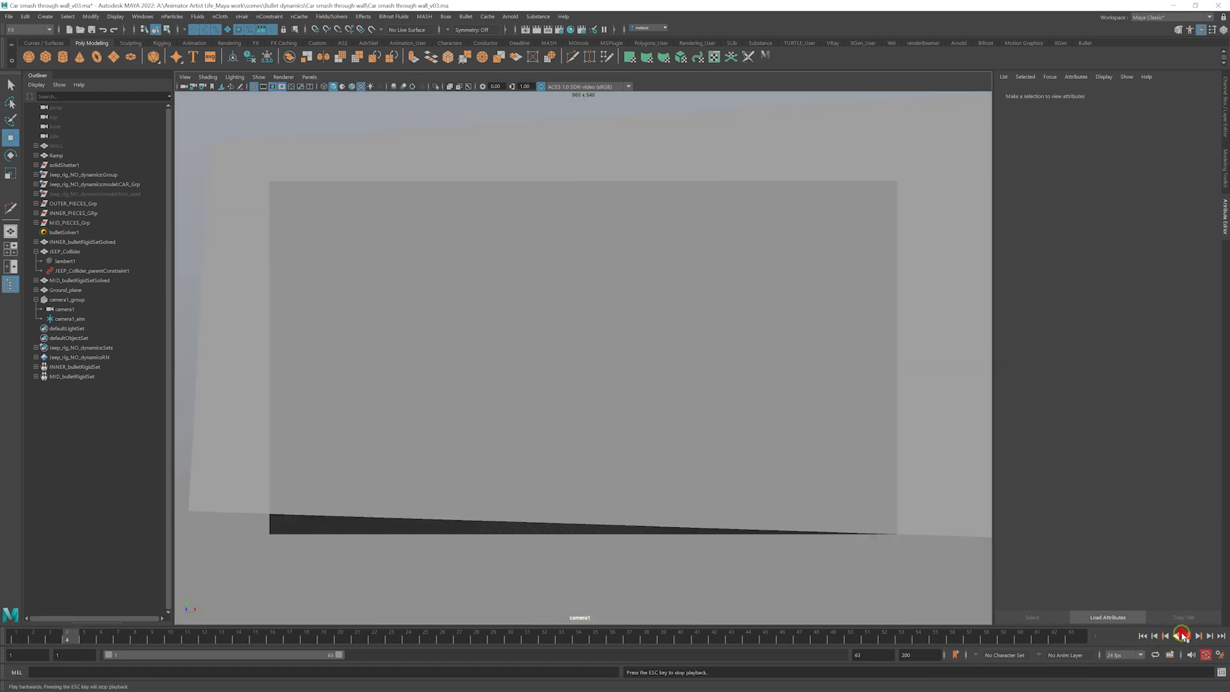